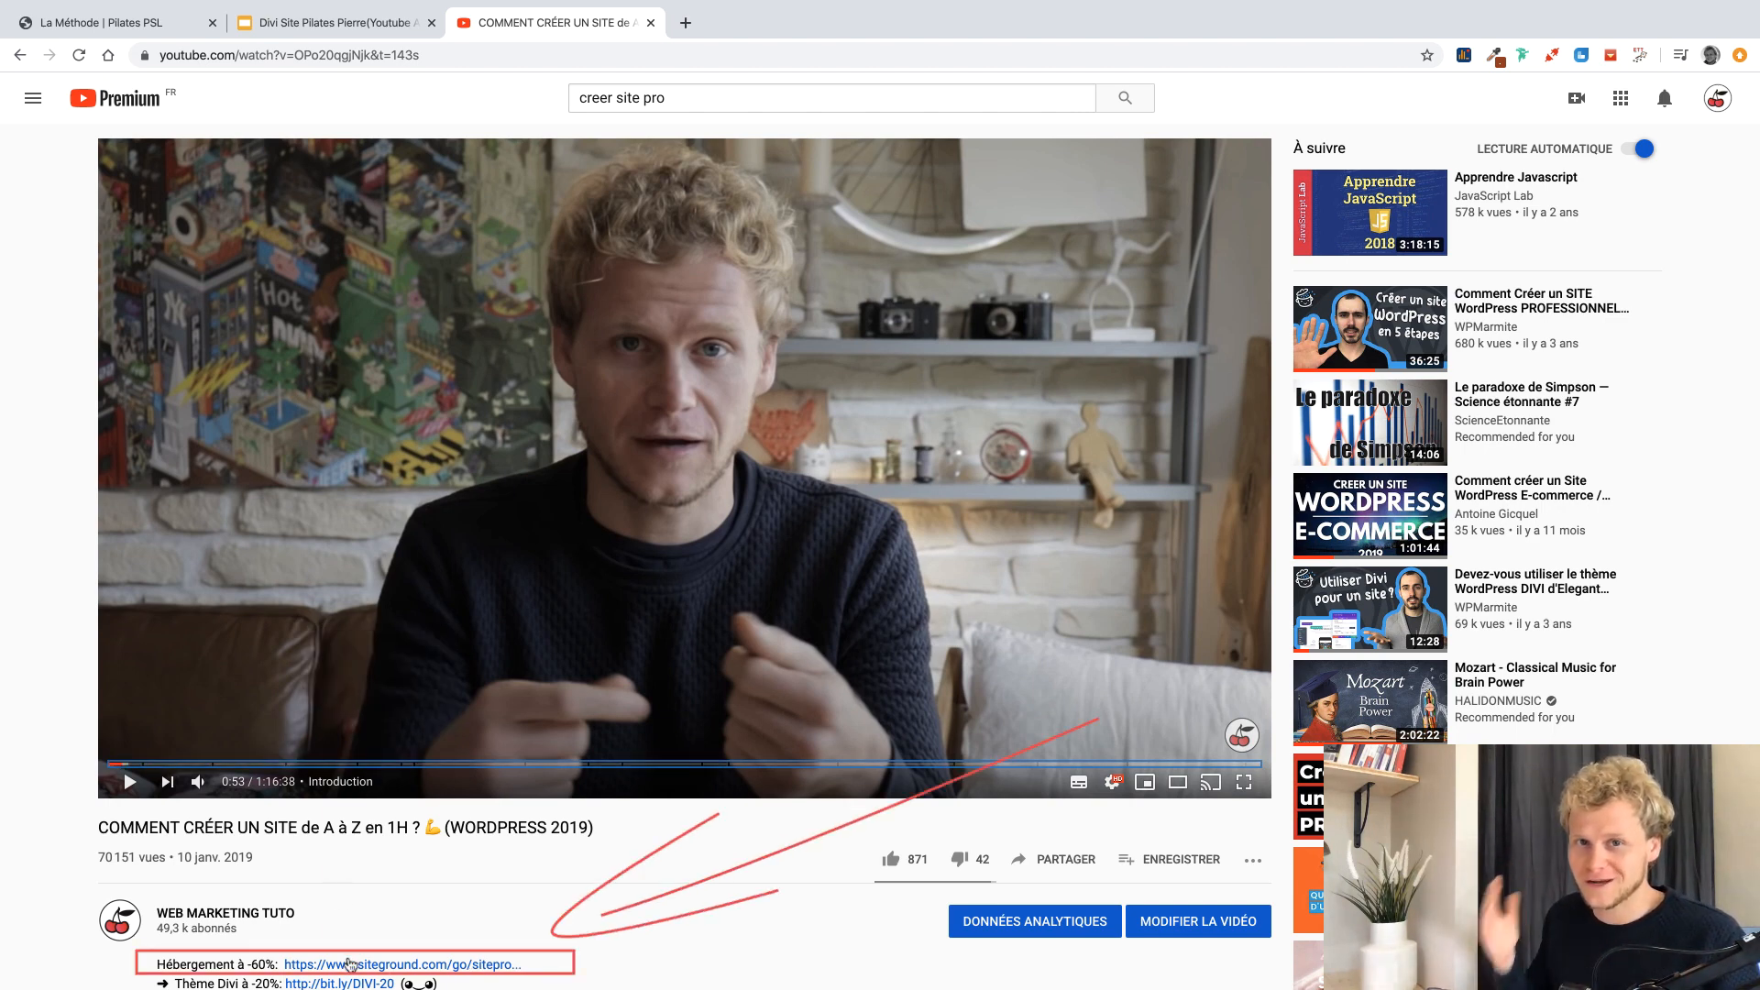
Open the discounted SiteGround hosting link from the video description in a new tab.
{"action": "left_click", "coordinate": [349, 966]}
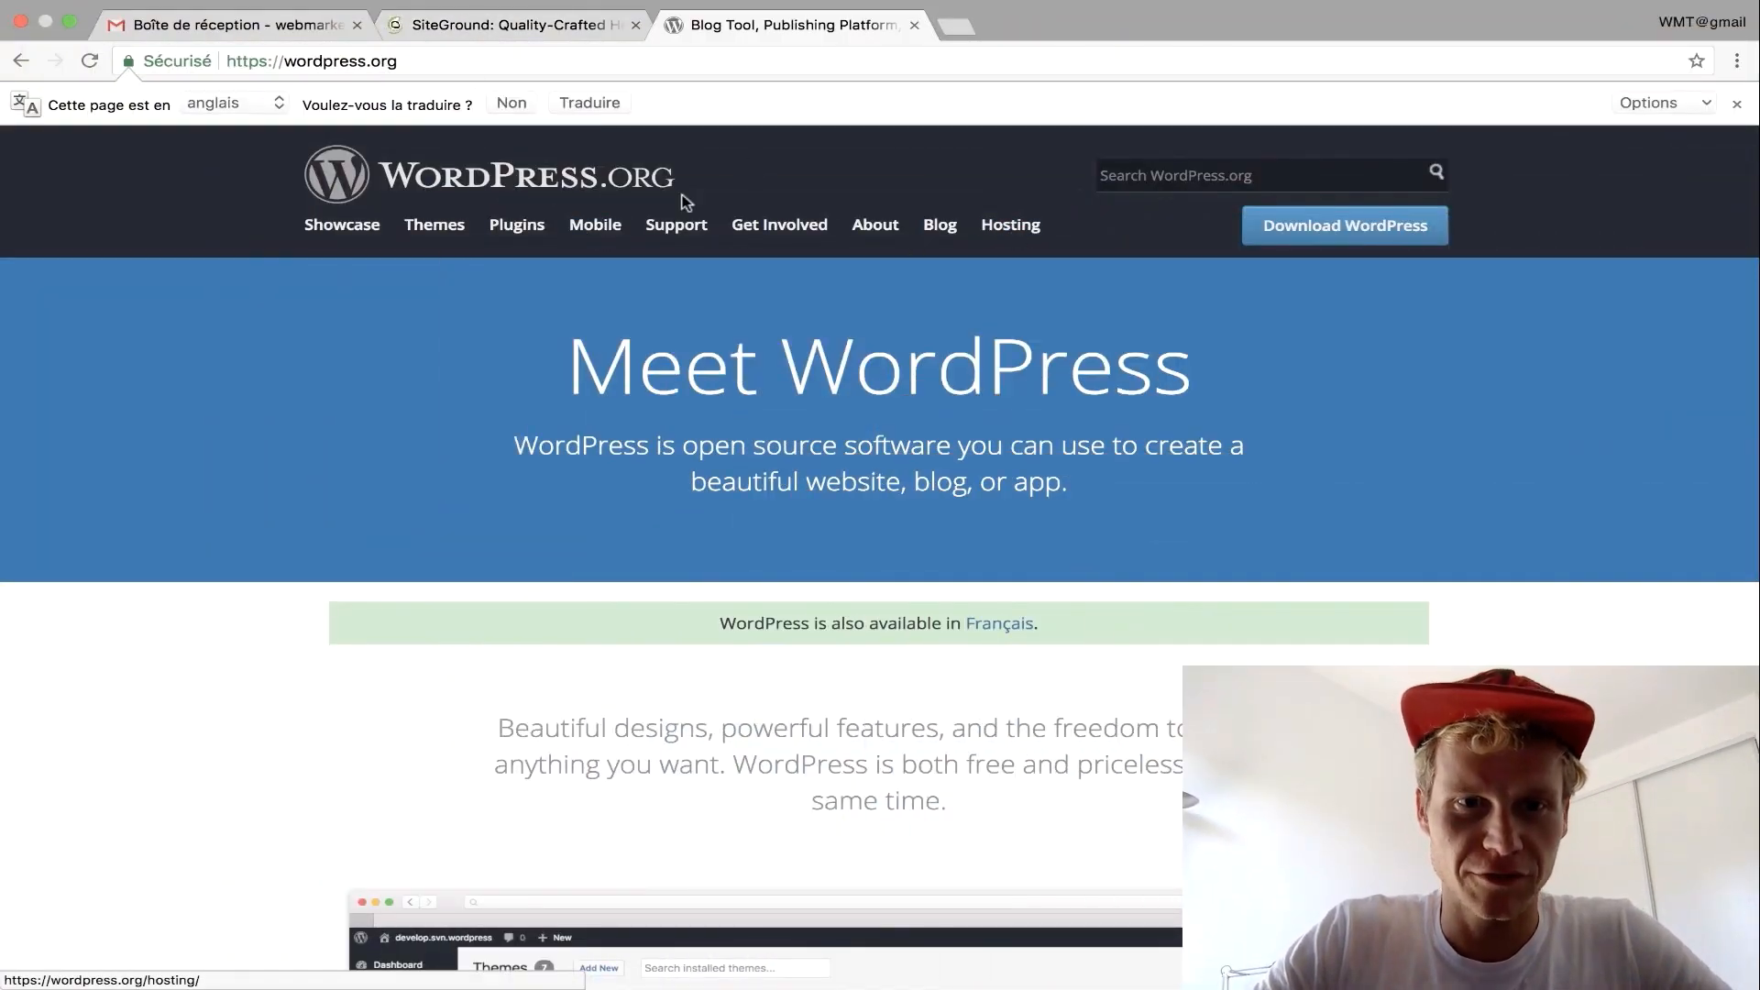
View WordPress.org's recommended hosts (Bluehost, DreamHost, SiteGround), then switch to the SiteGround tab.
{"action": "left_click", "coordinate": [1012, 236]}
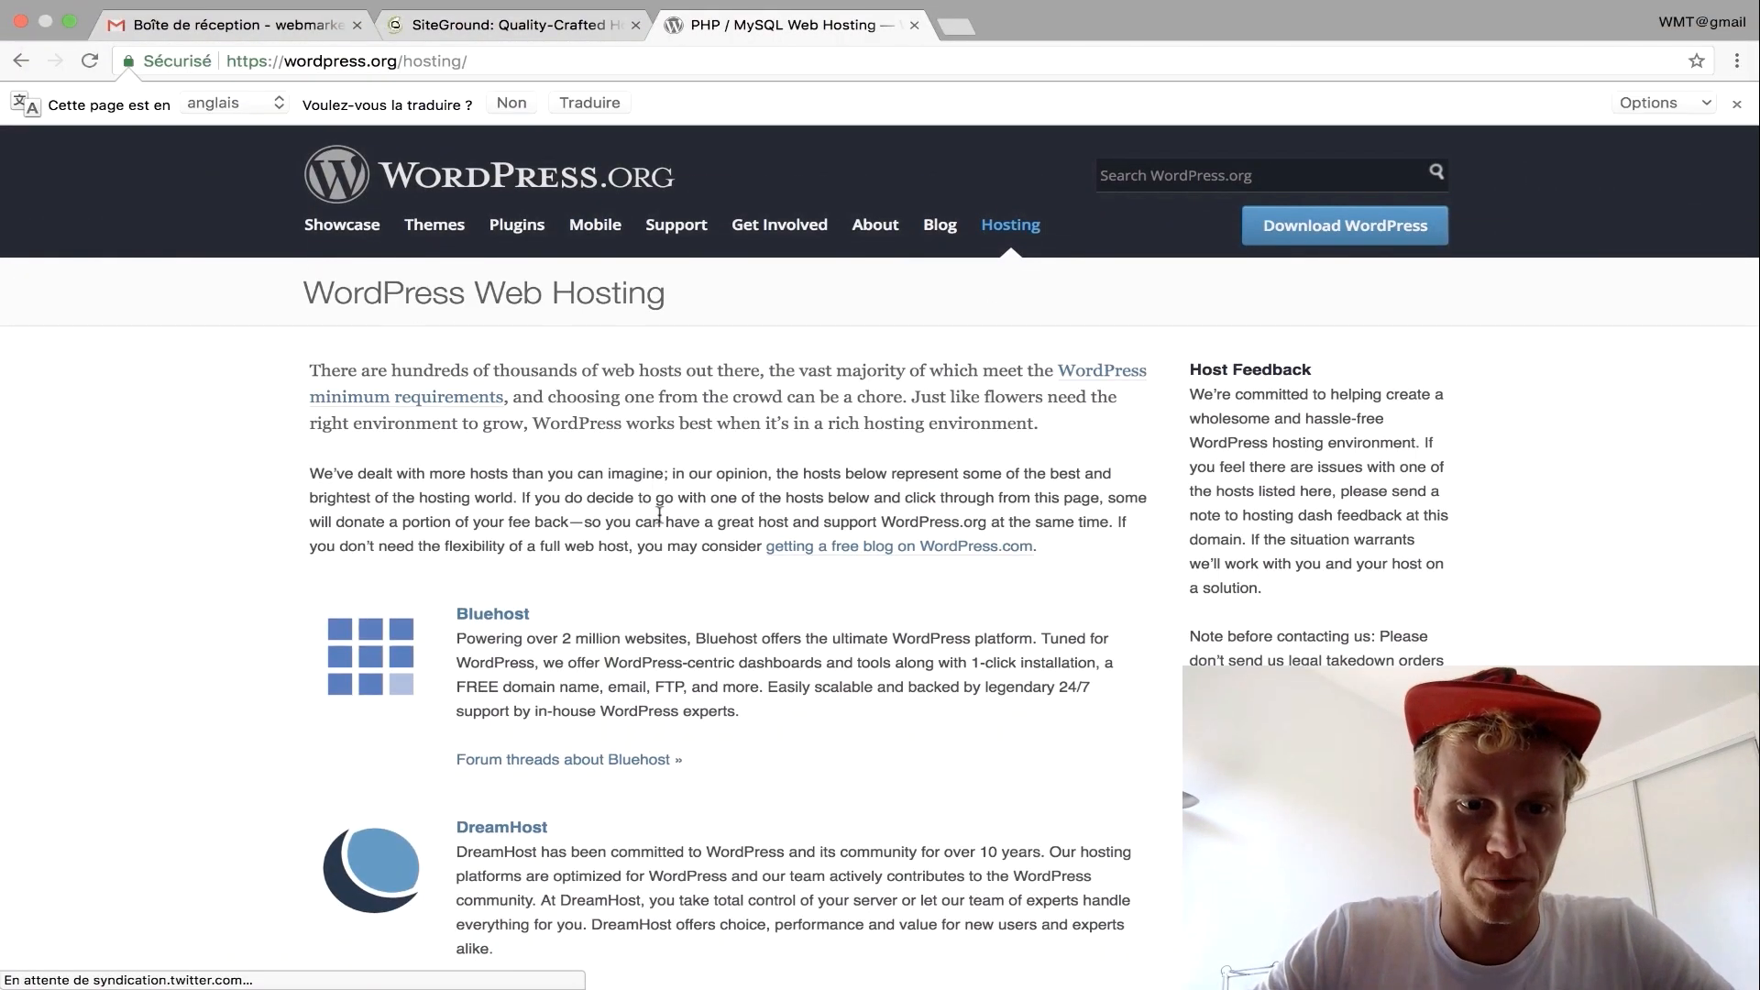
{"action": "scroll", "coordinate": [660, 511], "scroll_direction": "down", "scroll_amount": 5}
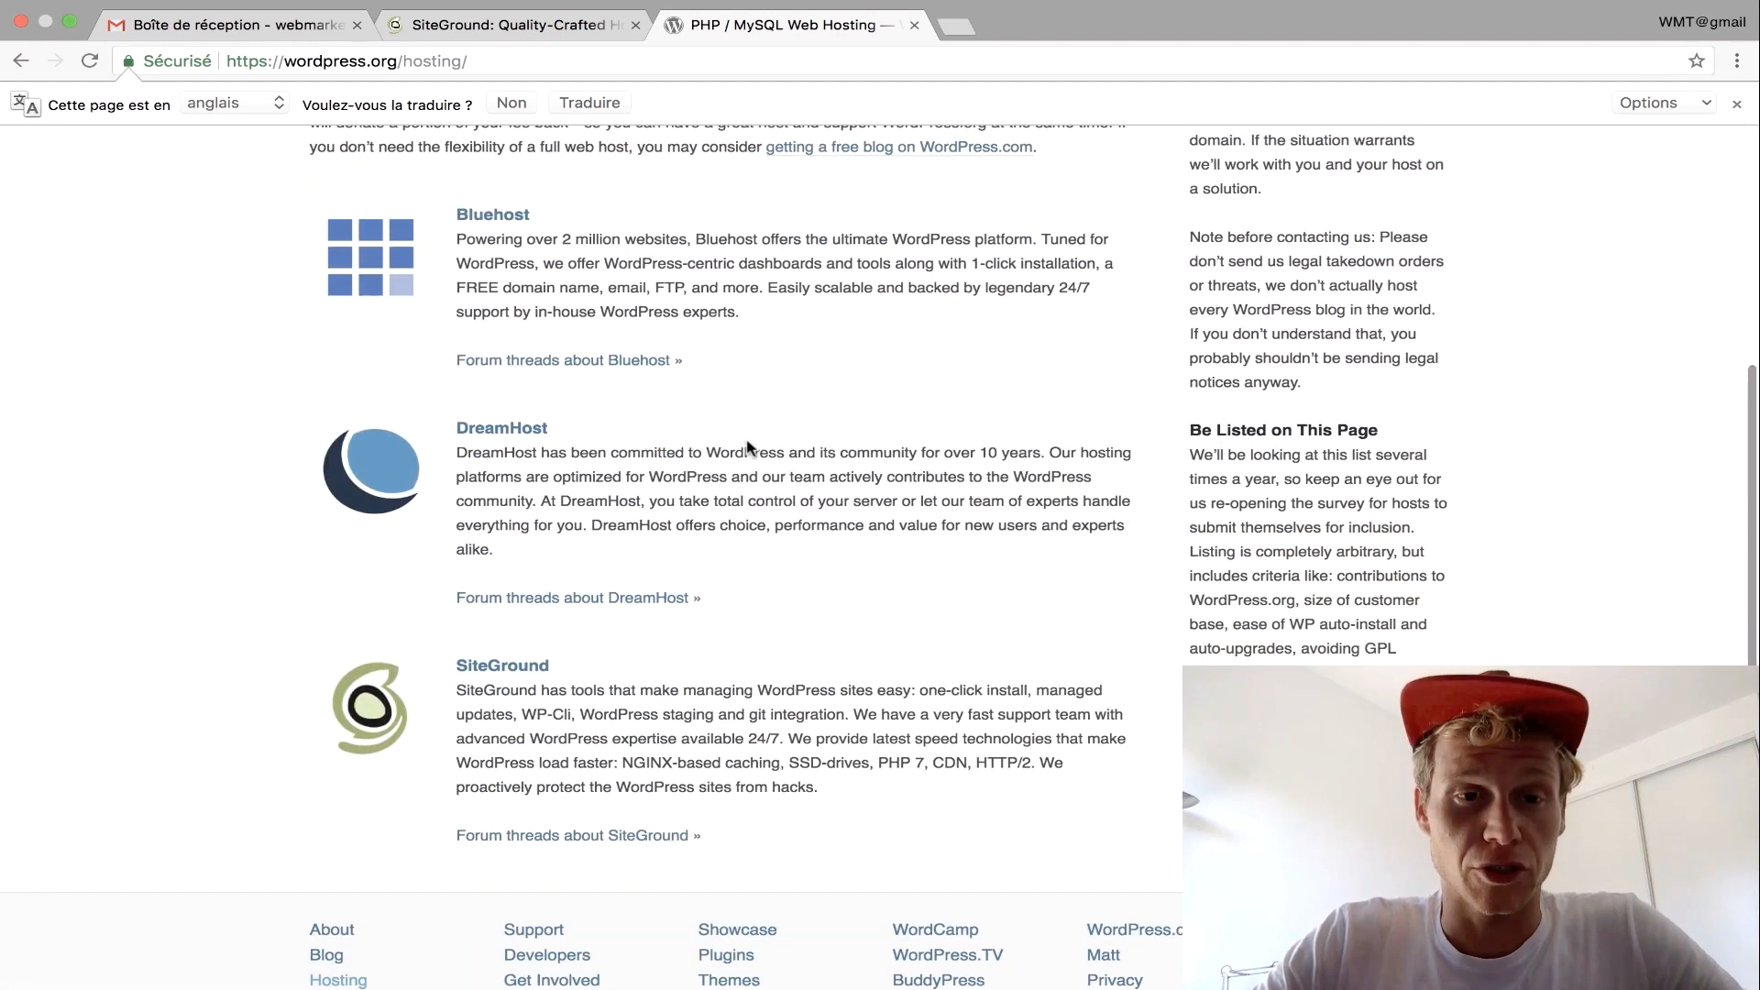
{"action": "scroll", "coordinate": [642, 385], "scroll_direction": "up", "scroll_amount": 1}
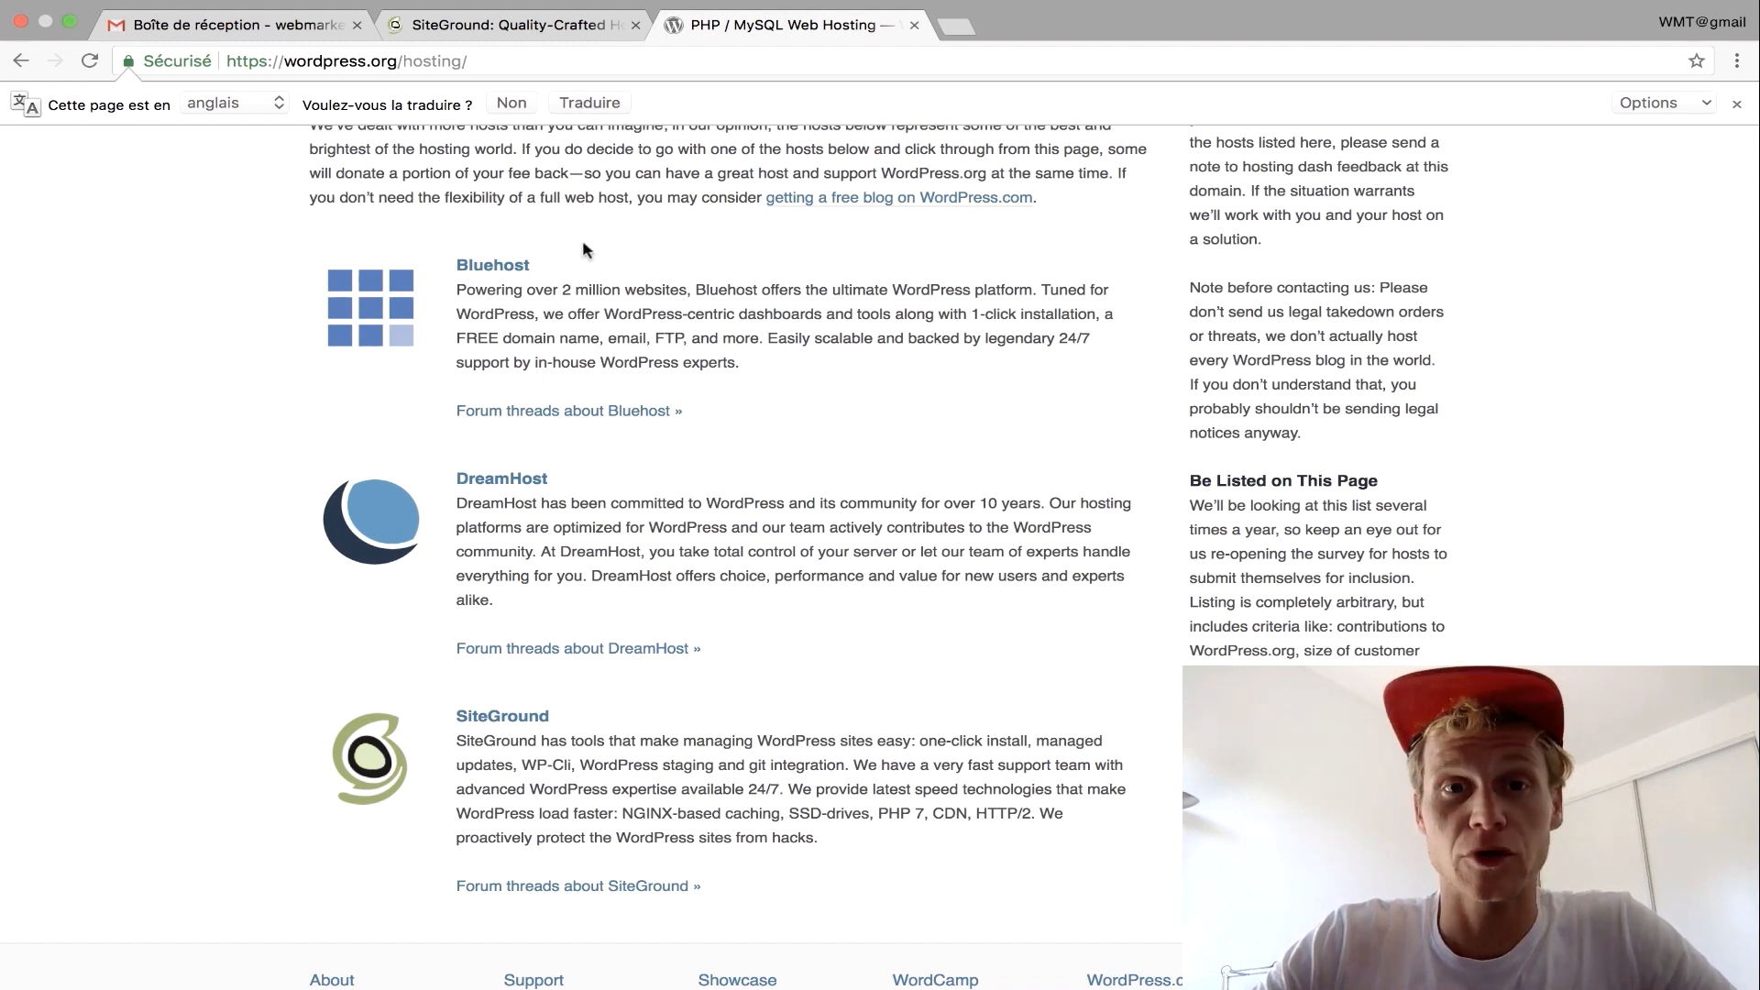
{"action": "left_click", "coordinate": [459, 37]}
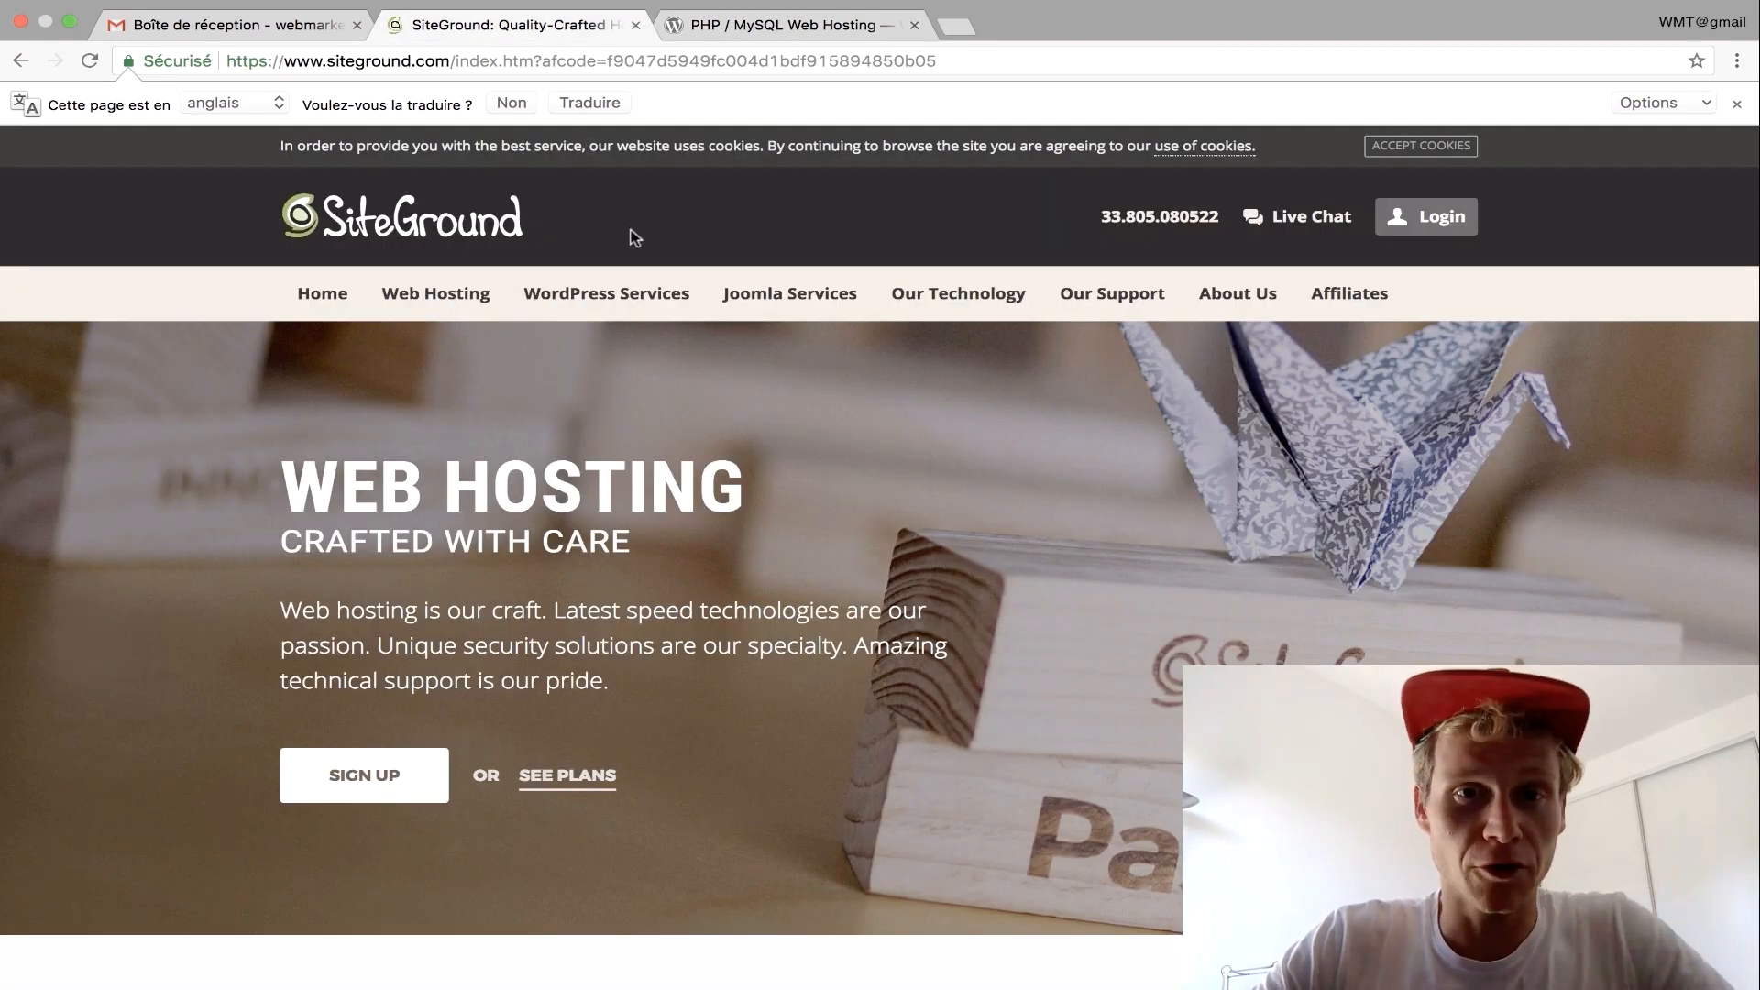
Choose the 3.95 €/mo. Web Hosting offer and start ordering the StartUp plan.
{"action": "scroll", "coordinate": [676, 265], "scroll_direction": "down", "scroll_amount": 6}
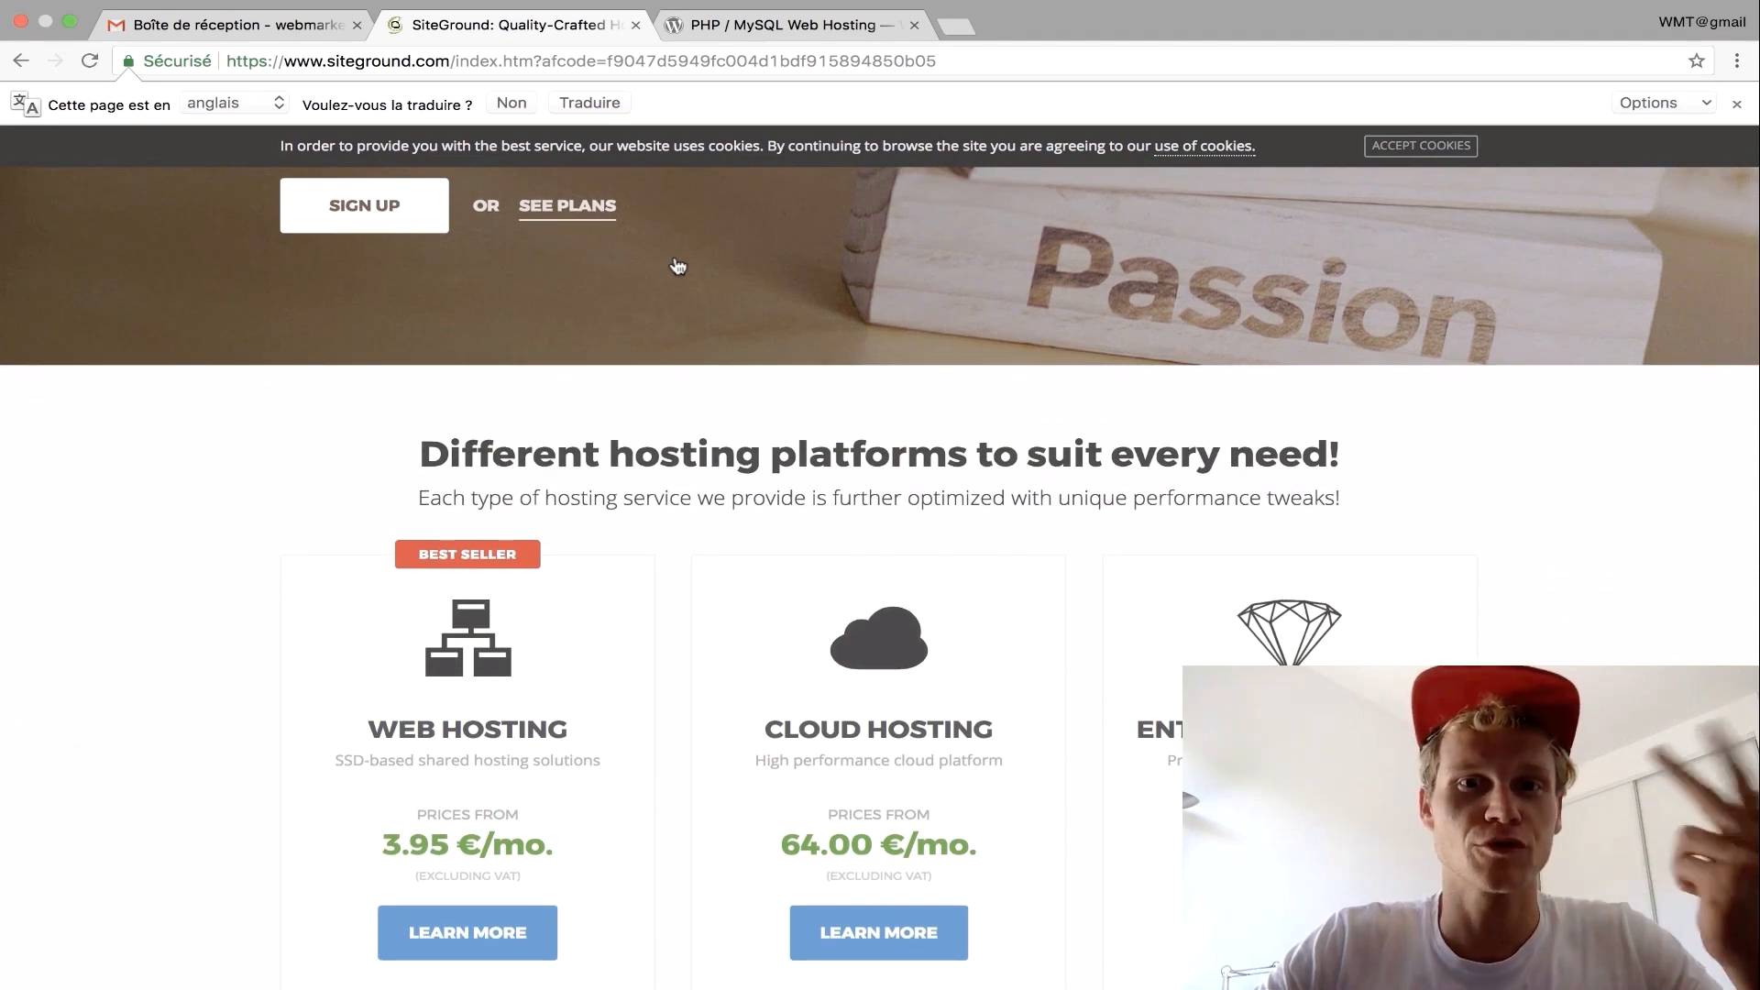
{"action": "scroll", "coordinate": [676, 266], "scroll_direction": "down", "scroll_amount": 1}
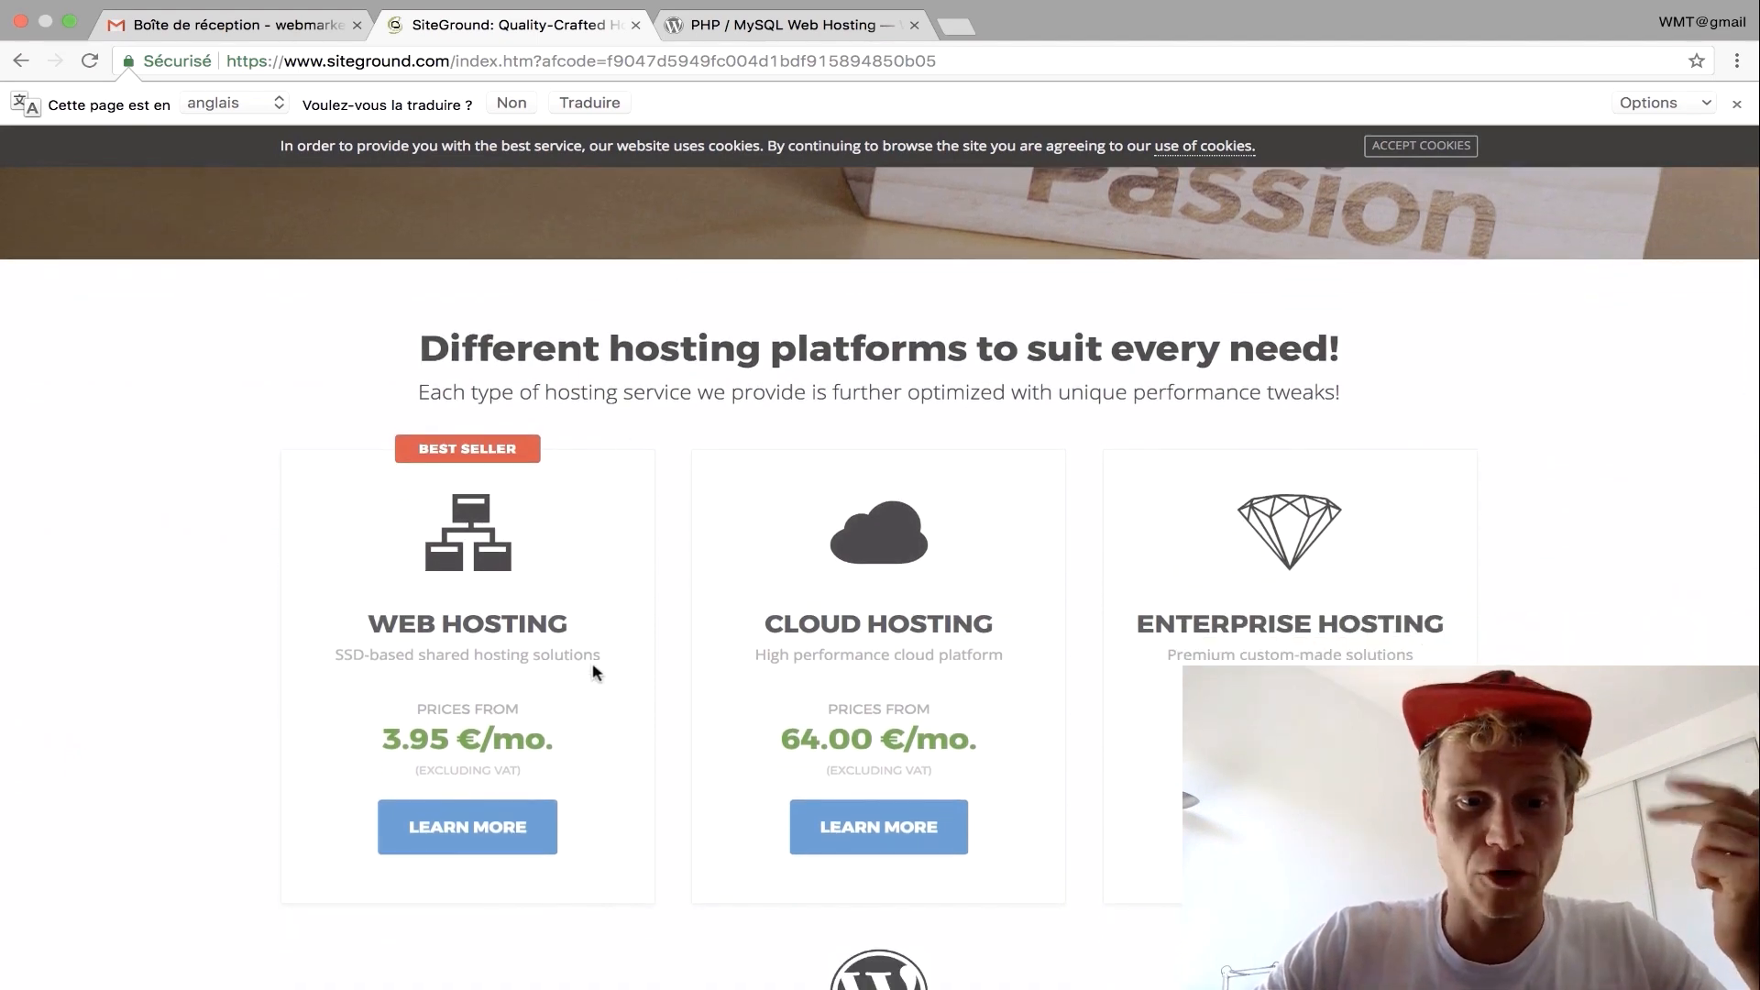
{"action": "scroll", "coordinate": [591, 674], "scroll_direction": "down", "scroll_amount": 1}
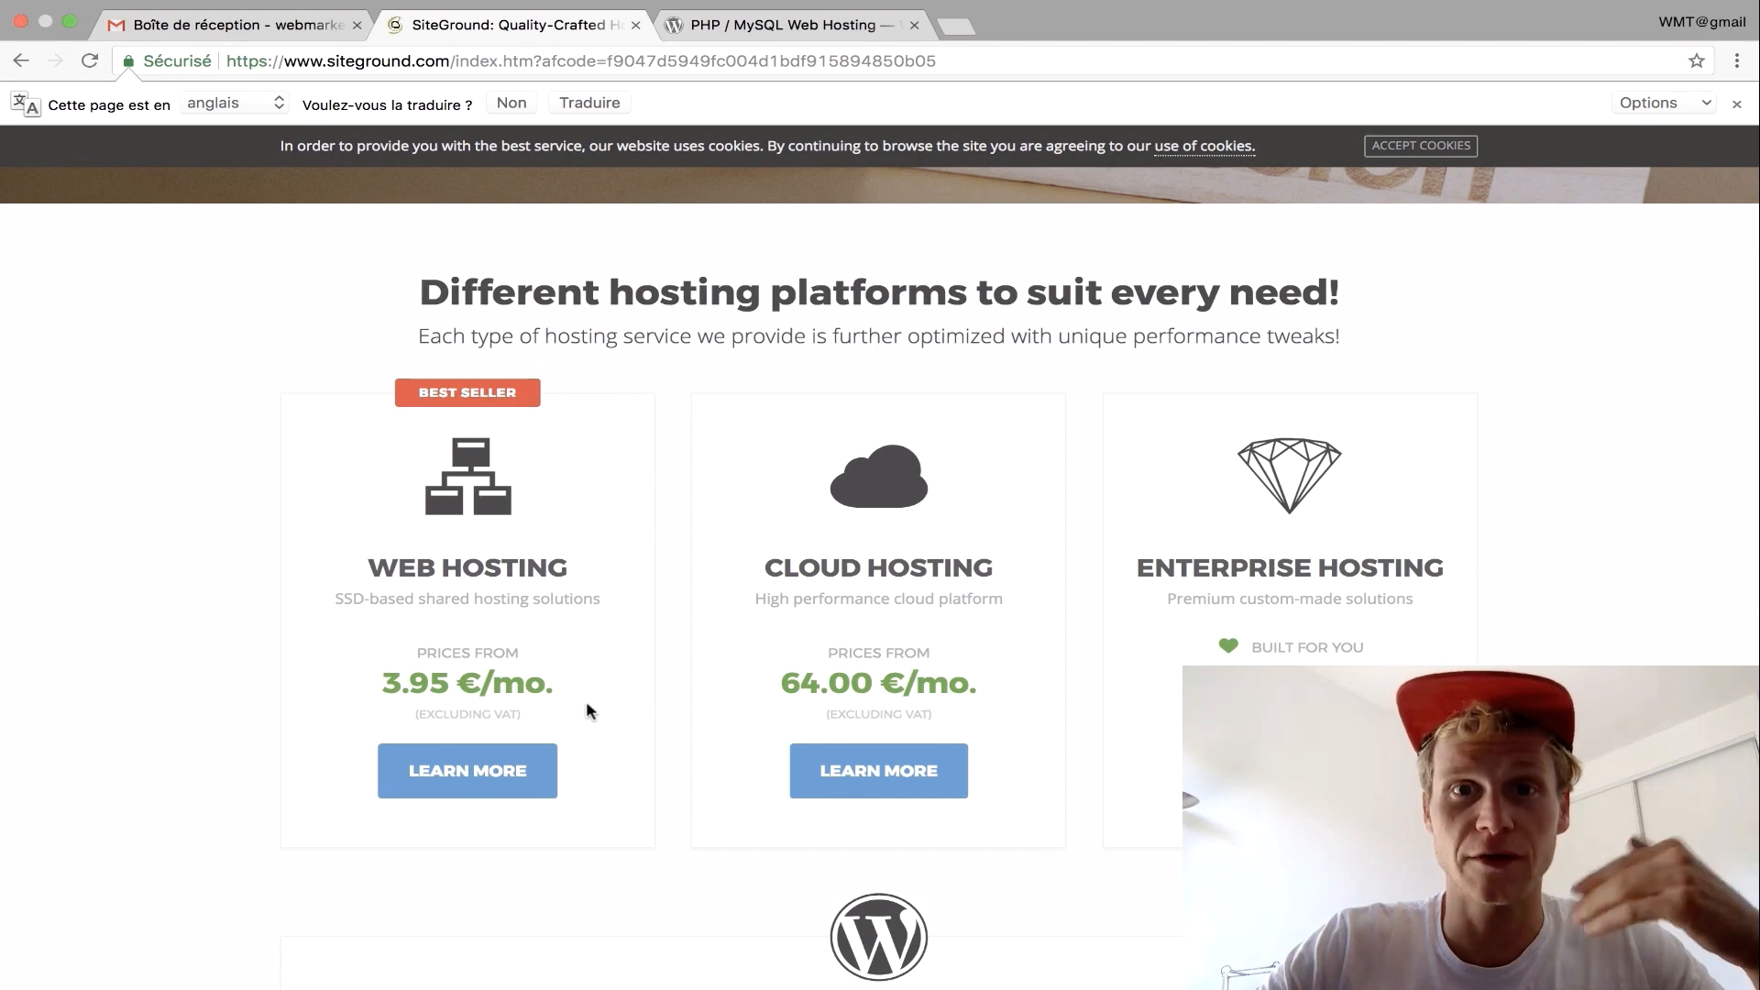
{"action": "left_click_drag", "start_coordinate": [557, 685], "coordinate": [382, 683]}
{"action": "left_click", "coordinate": [503, 770]}
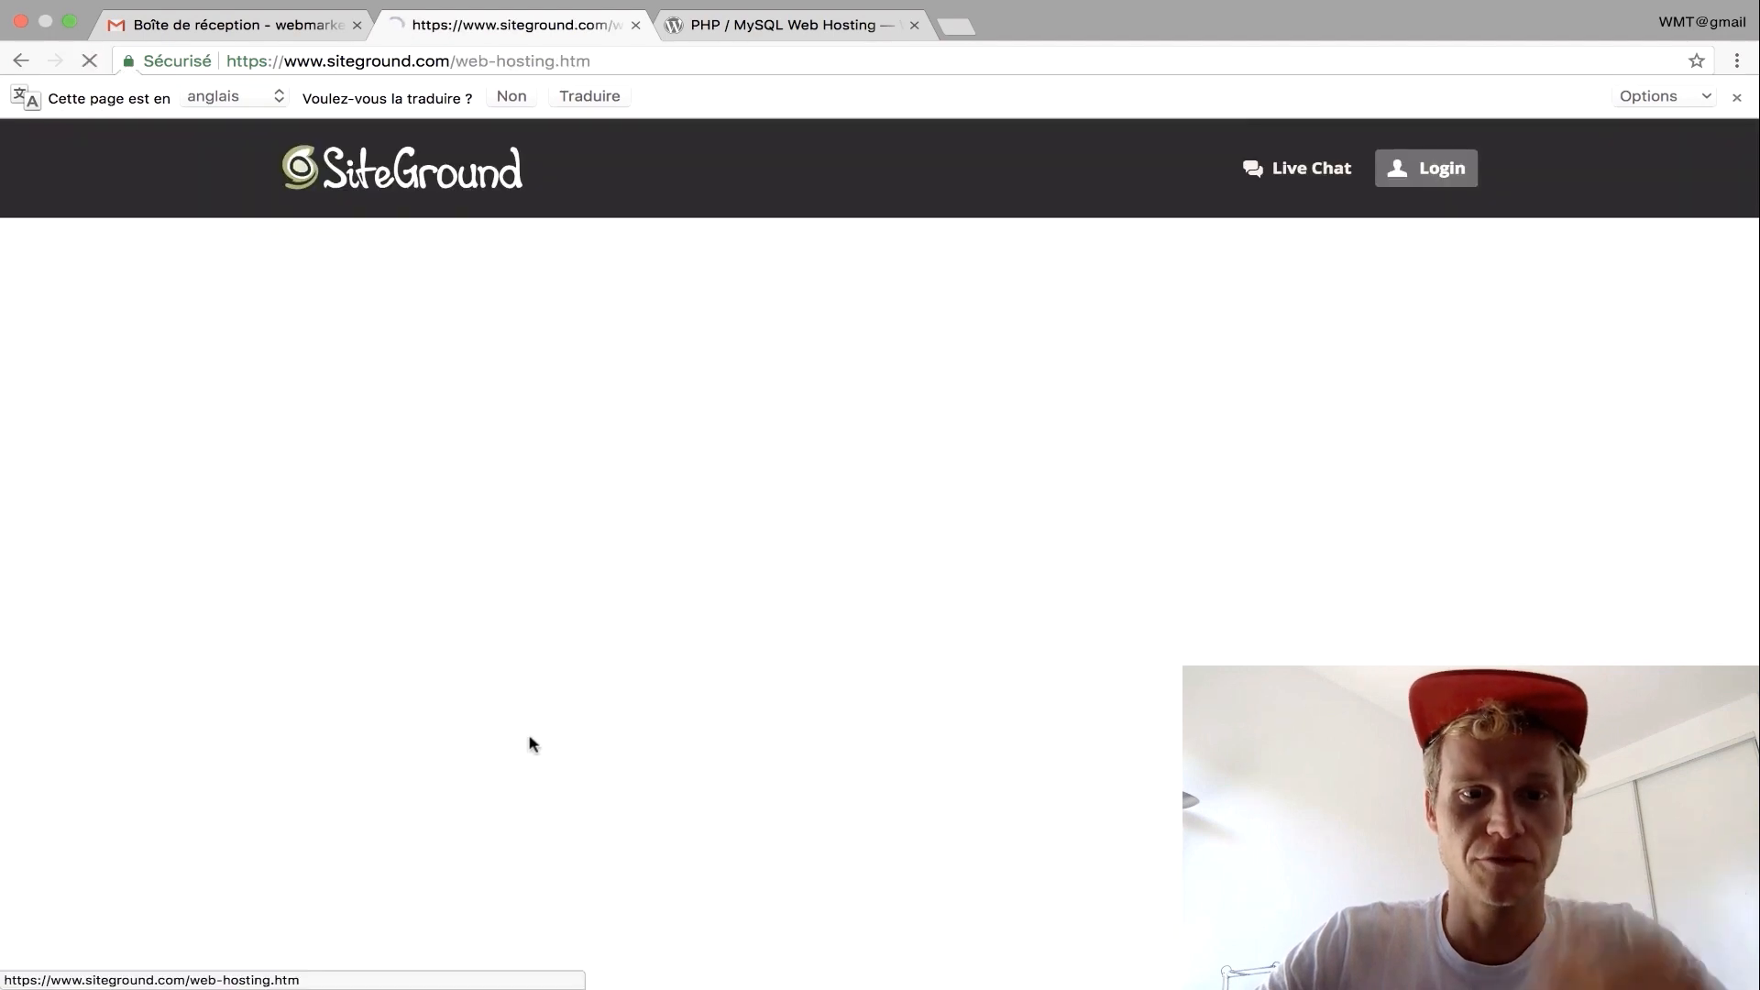
{"action": "scroll", "coordinate": [536, 742], "scroll_direction": "down", "scroll_amount": 2}
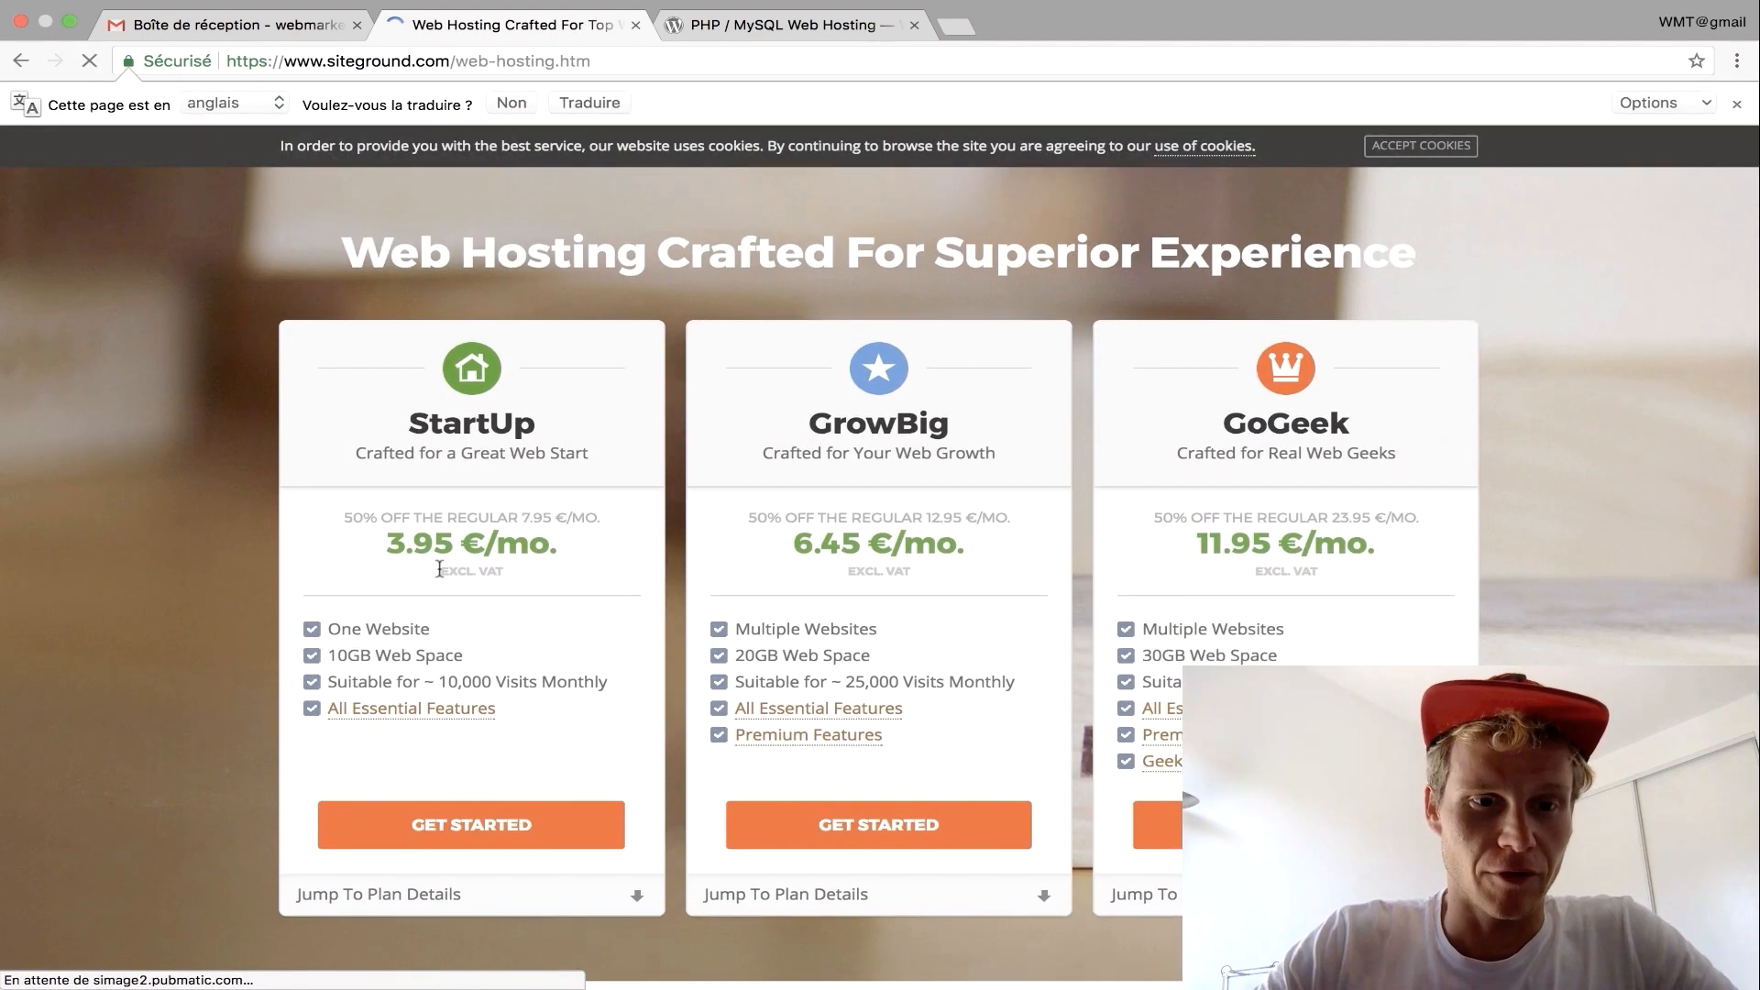
{"action": "left_click_drag", "start_coordinate": [343, 517], "coordinate": [605, 519]}
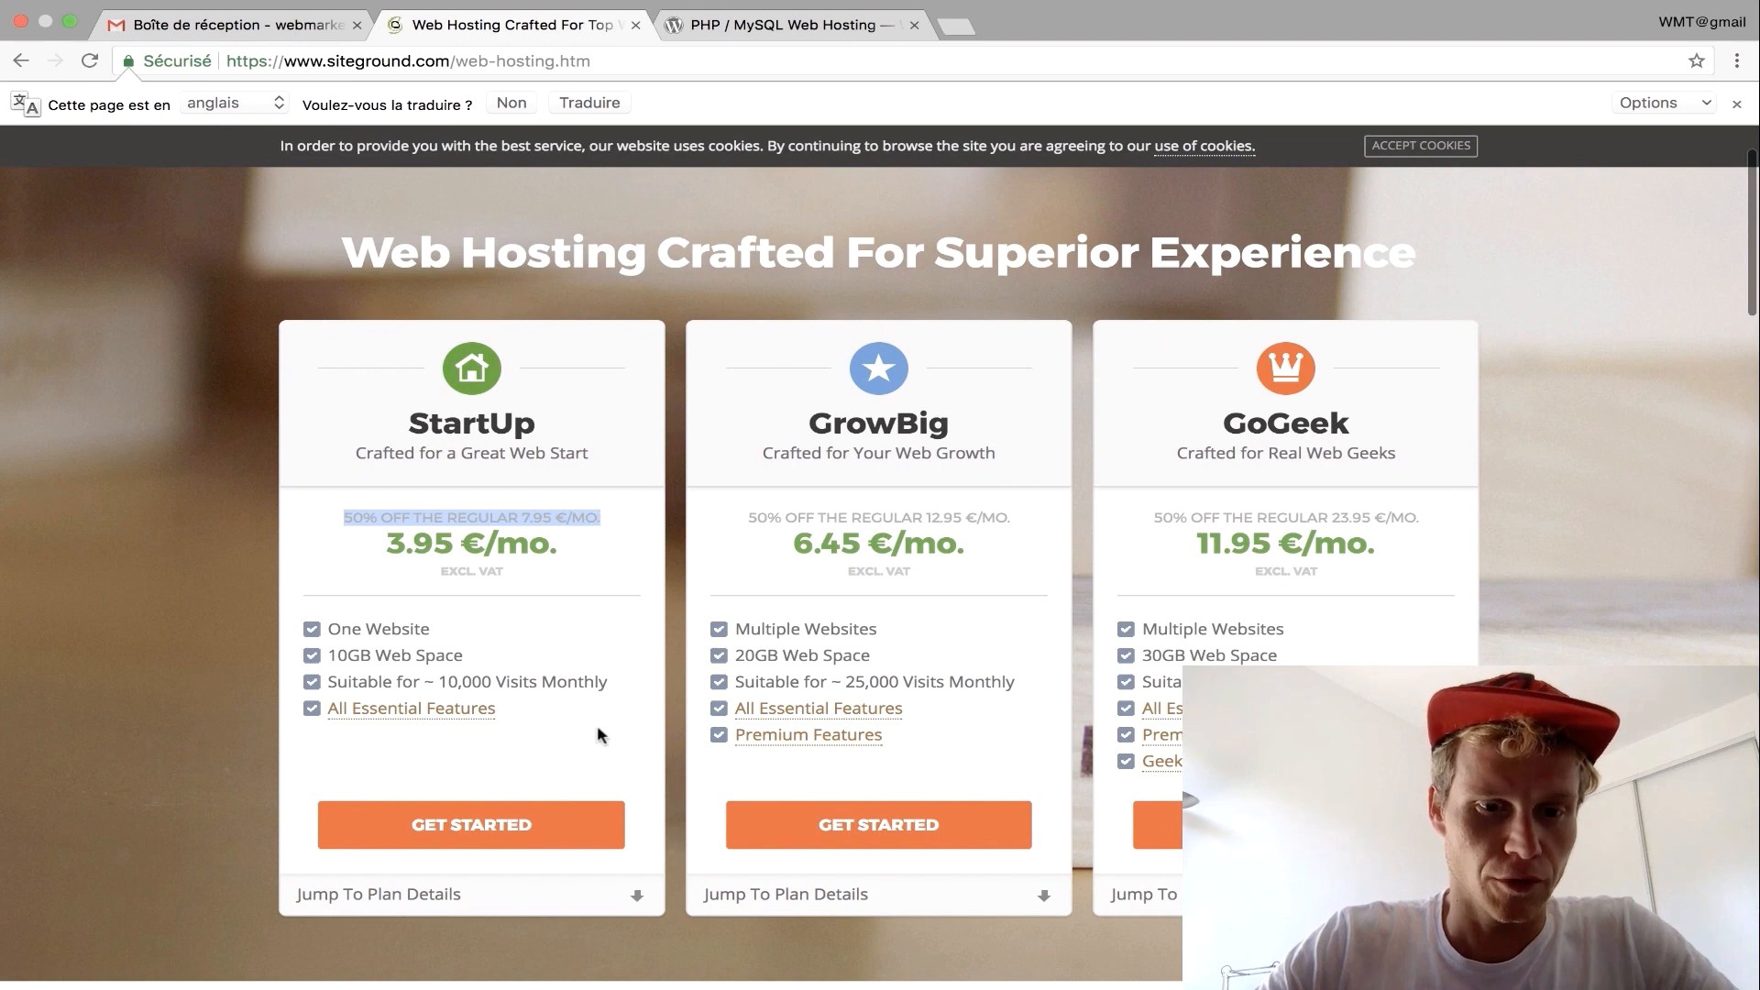
{"action": "left_click", "coordinate": [505, 822]}
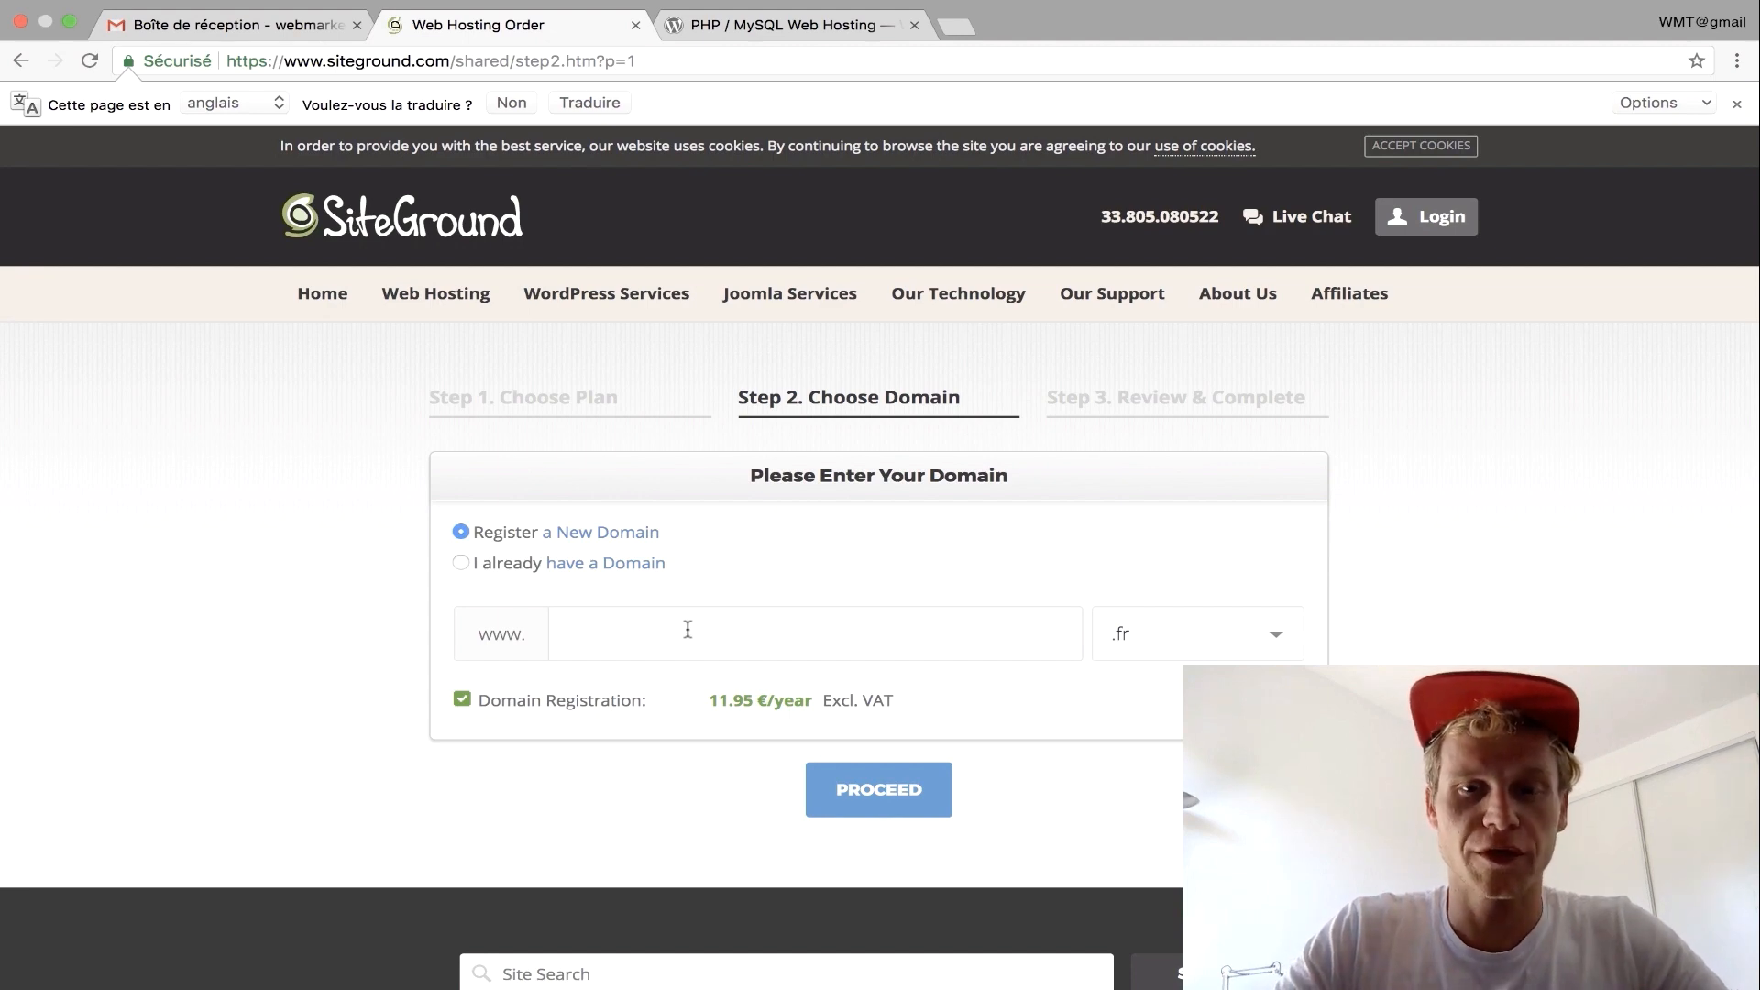
Try registering the domain cours-wordpress.com.
{"action": "type", "text": "cours-wor"}
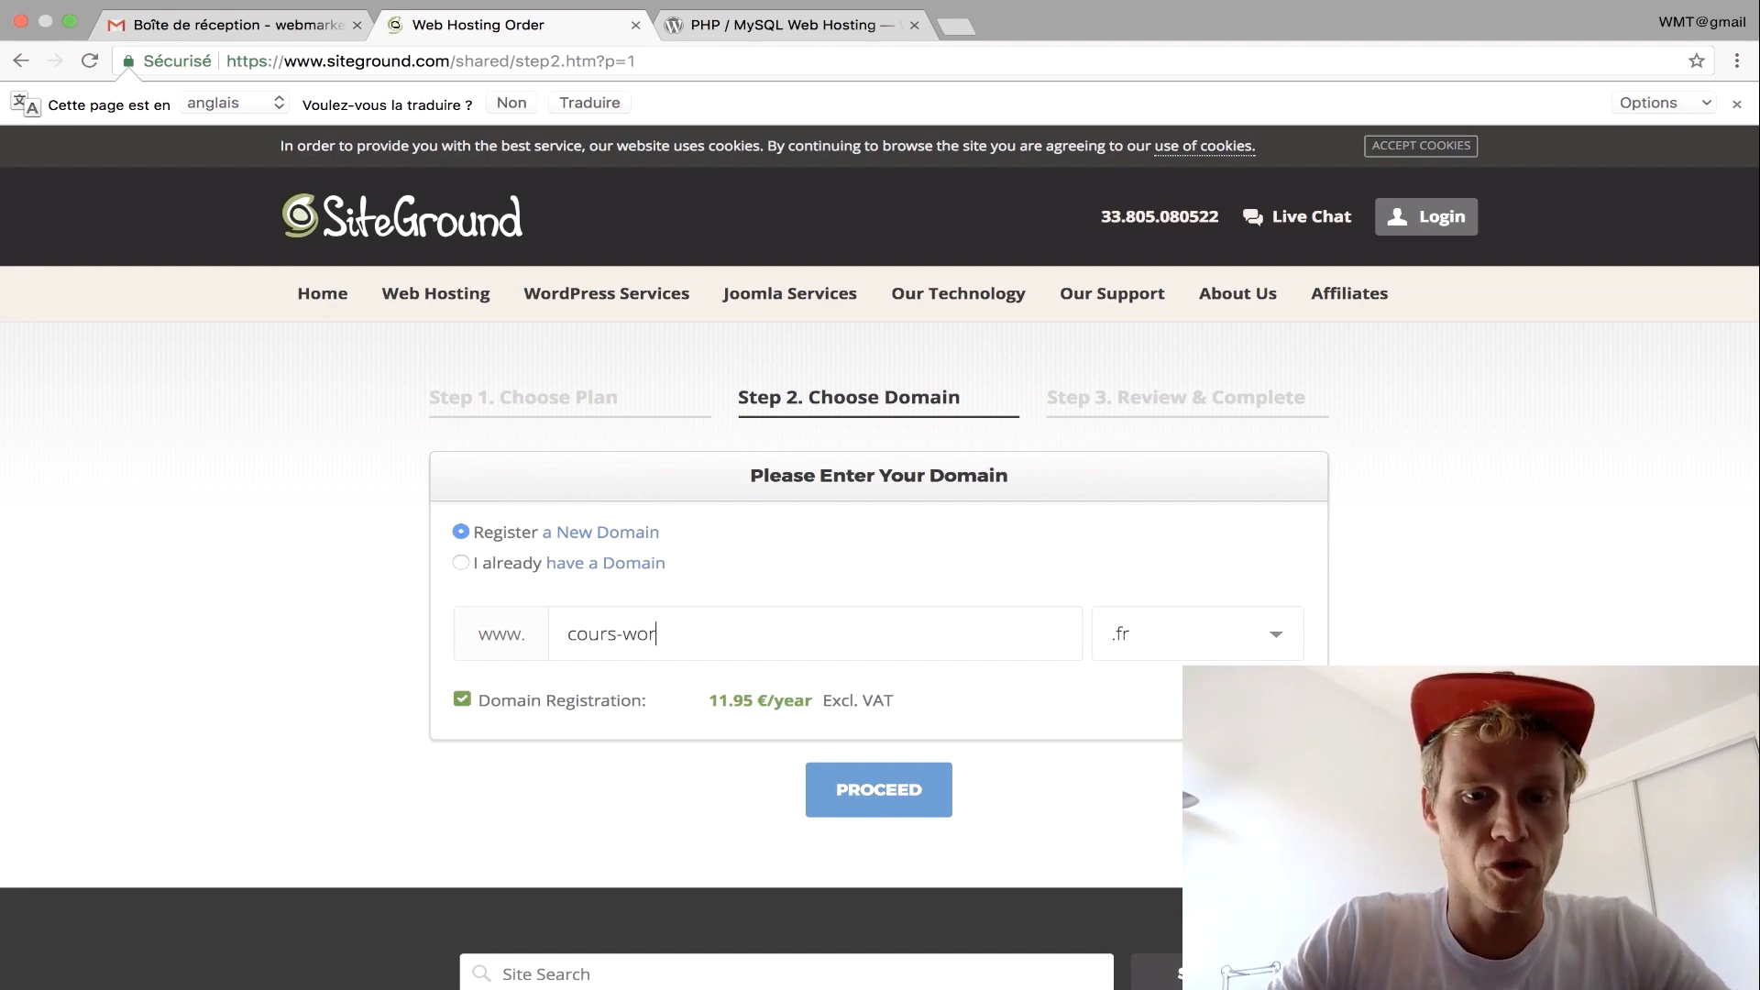
{"action": "type", "text": "dpress."}
{"action": "key", "text": "BackSpace"}
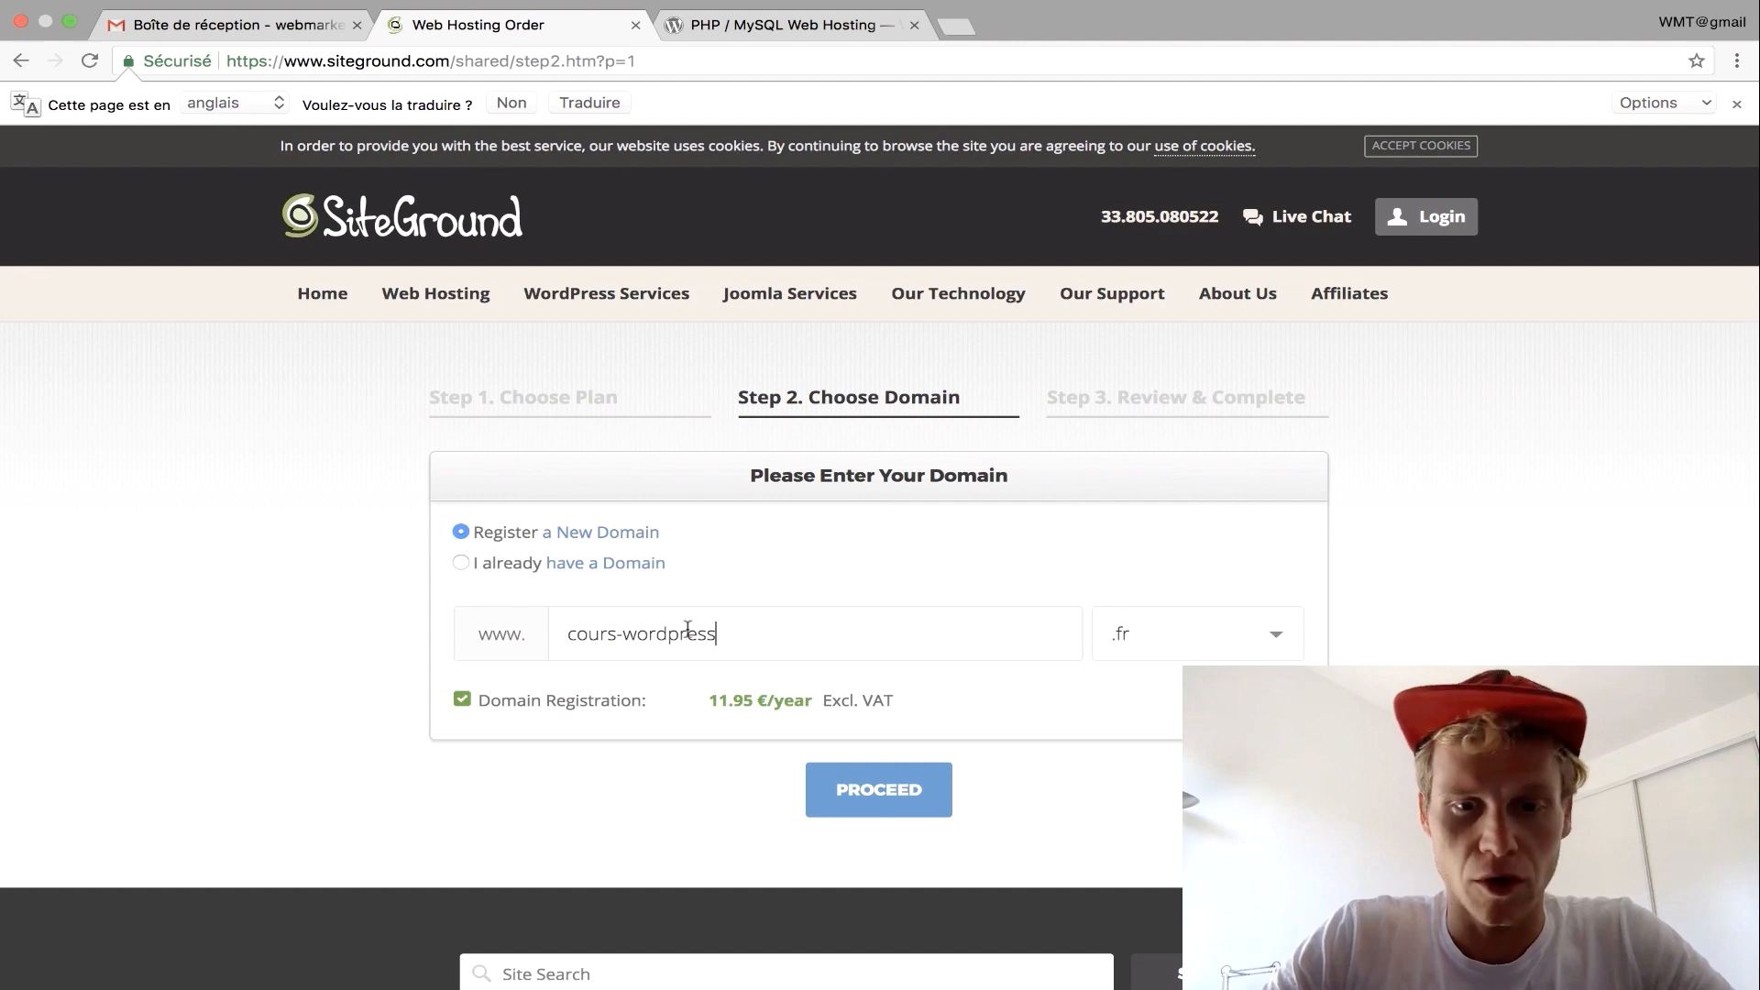
{"action": "left_click", "coordinate": [1188, 656]}
{"action": "scroll", "coordinate": [1187, 657], "scroll_direction": "down", "scroll_amount": 2}
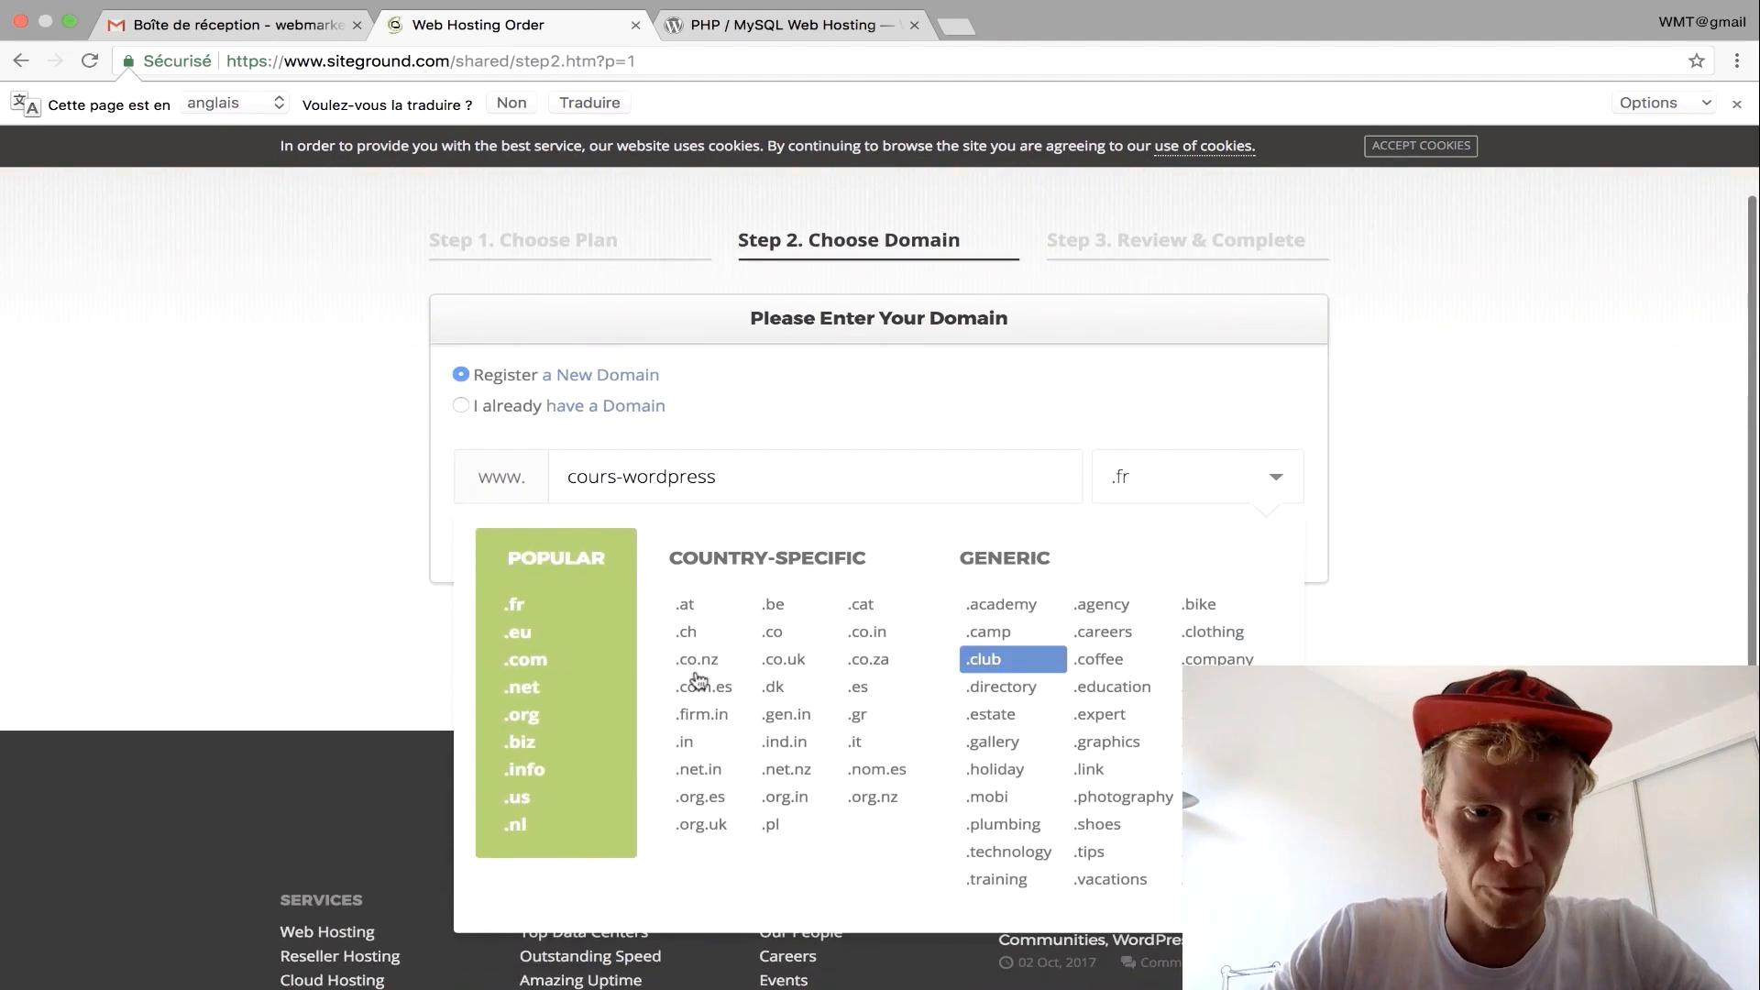
{"action": "left_click", "coordinate": [525, 676]}
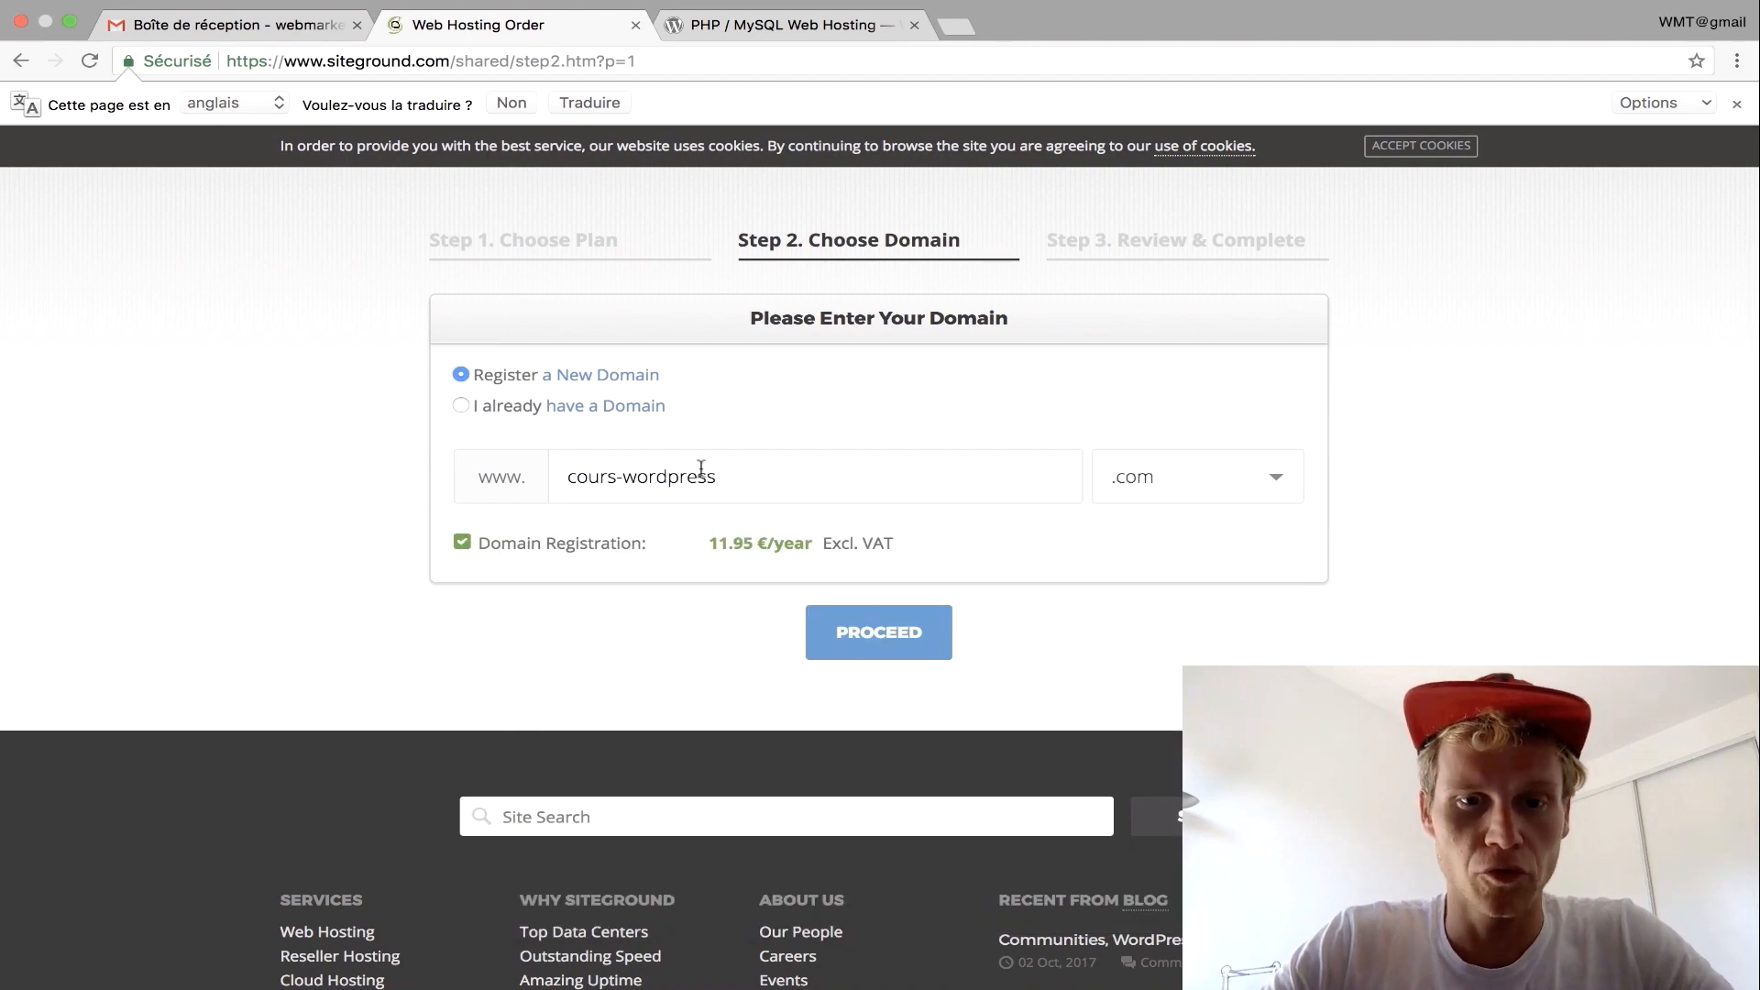
{"action": "left_click", "coordinate": [895, 629]}
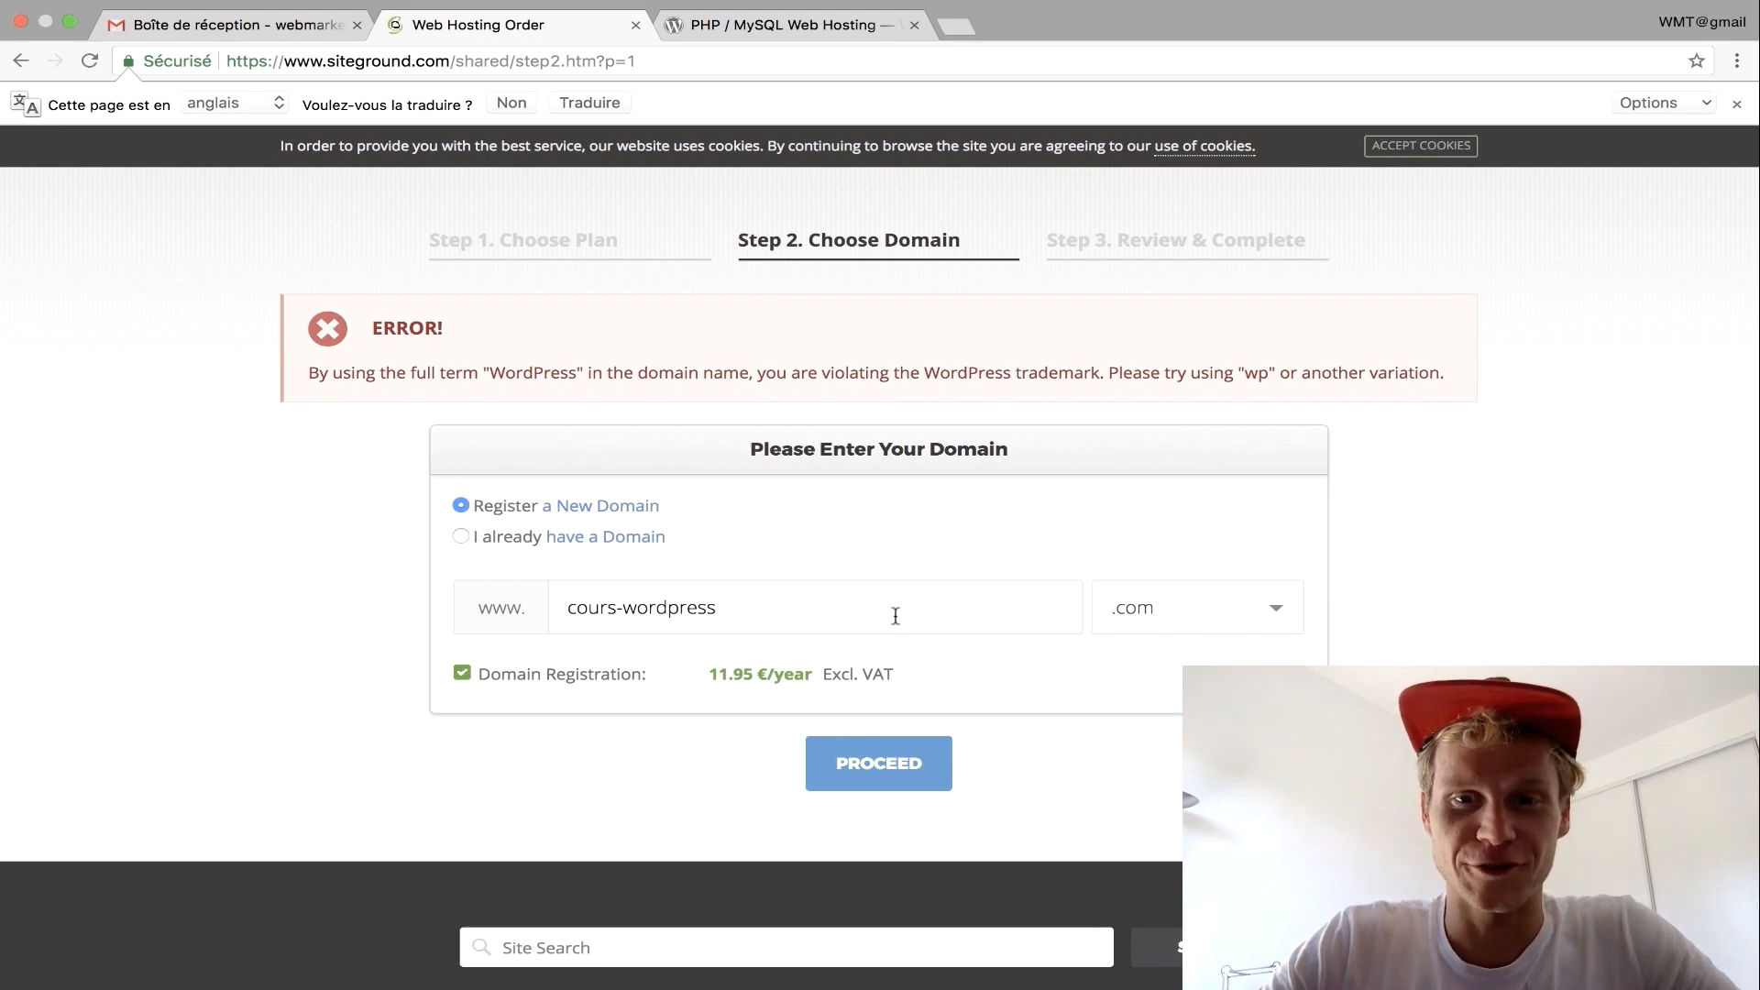
Change the domain to cours-wp.com after the trademark error and submit it.
{"action": "left_click_drag", "start_coordinate": [830, 604], "coordinate": [635, 607]}
{"action": "type", "text": "wp"}
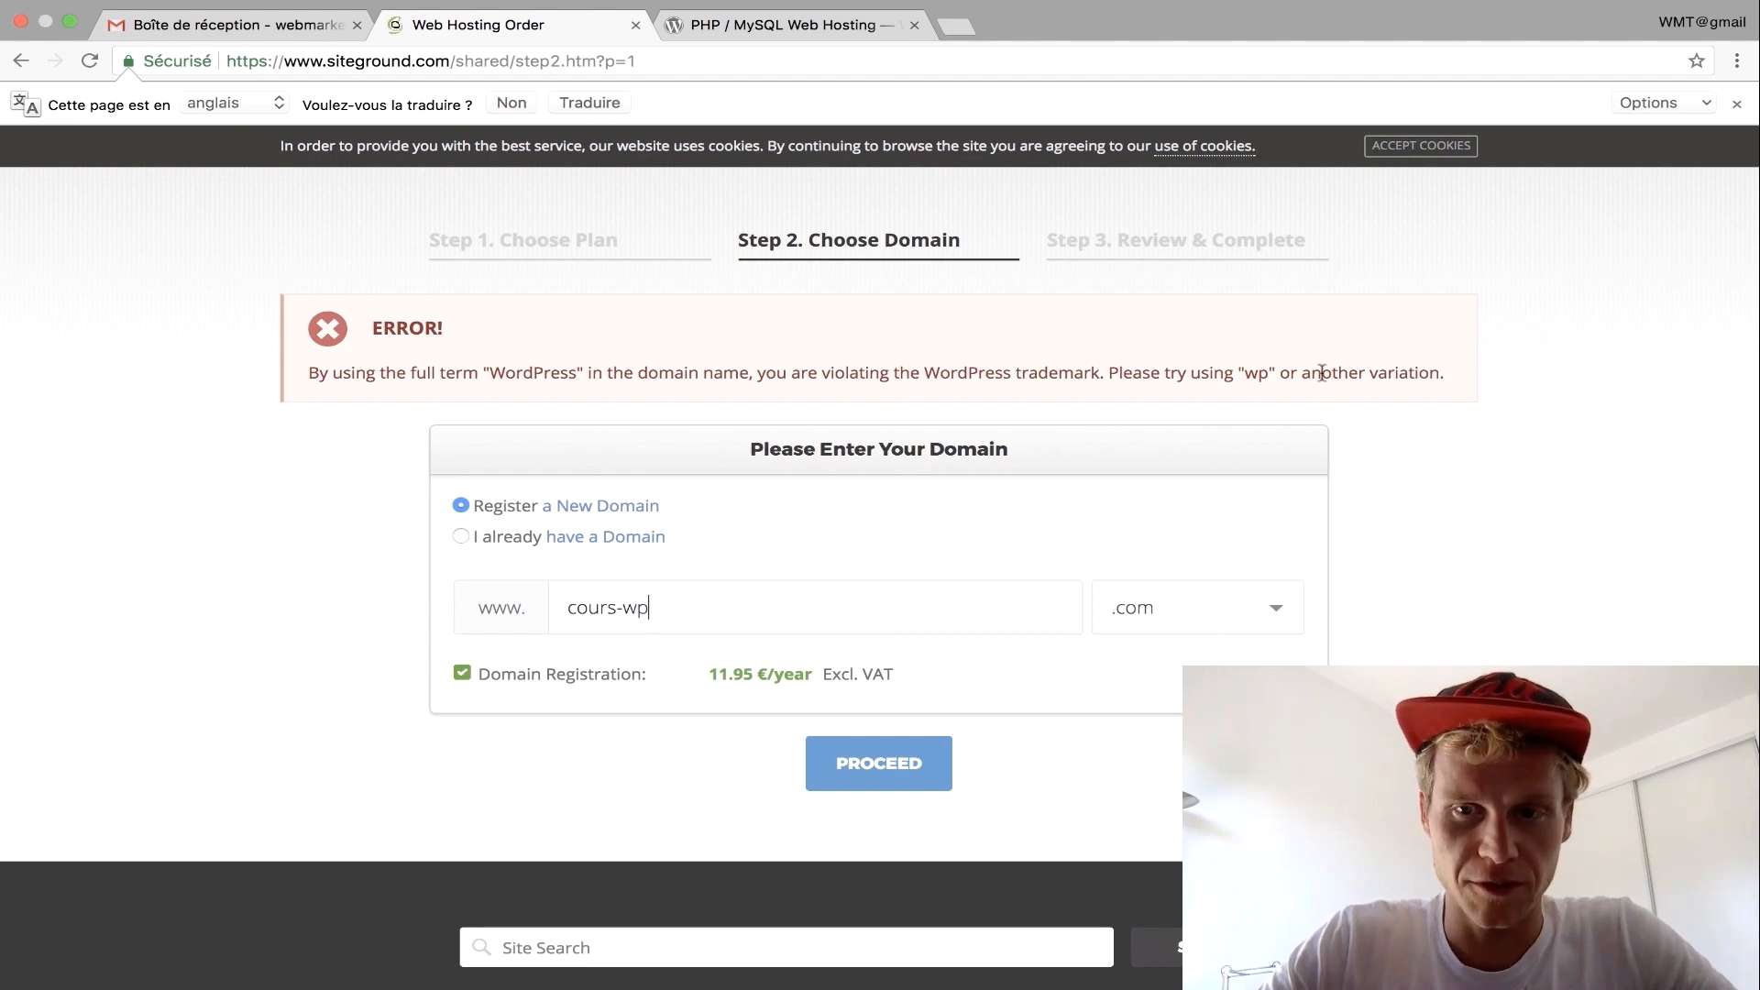
{"action": "left_click", "coordinate": [861, 783]}
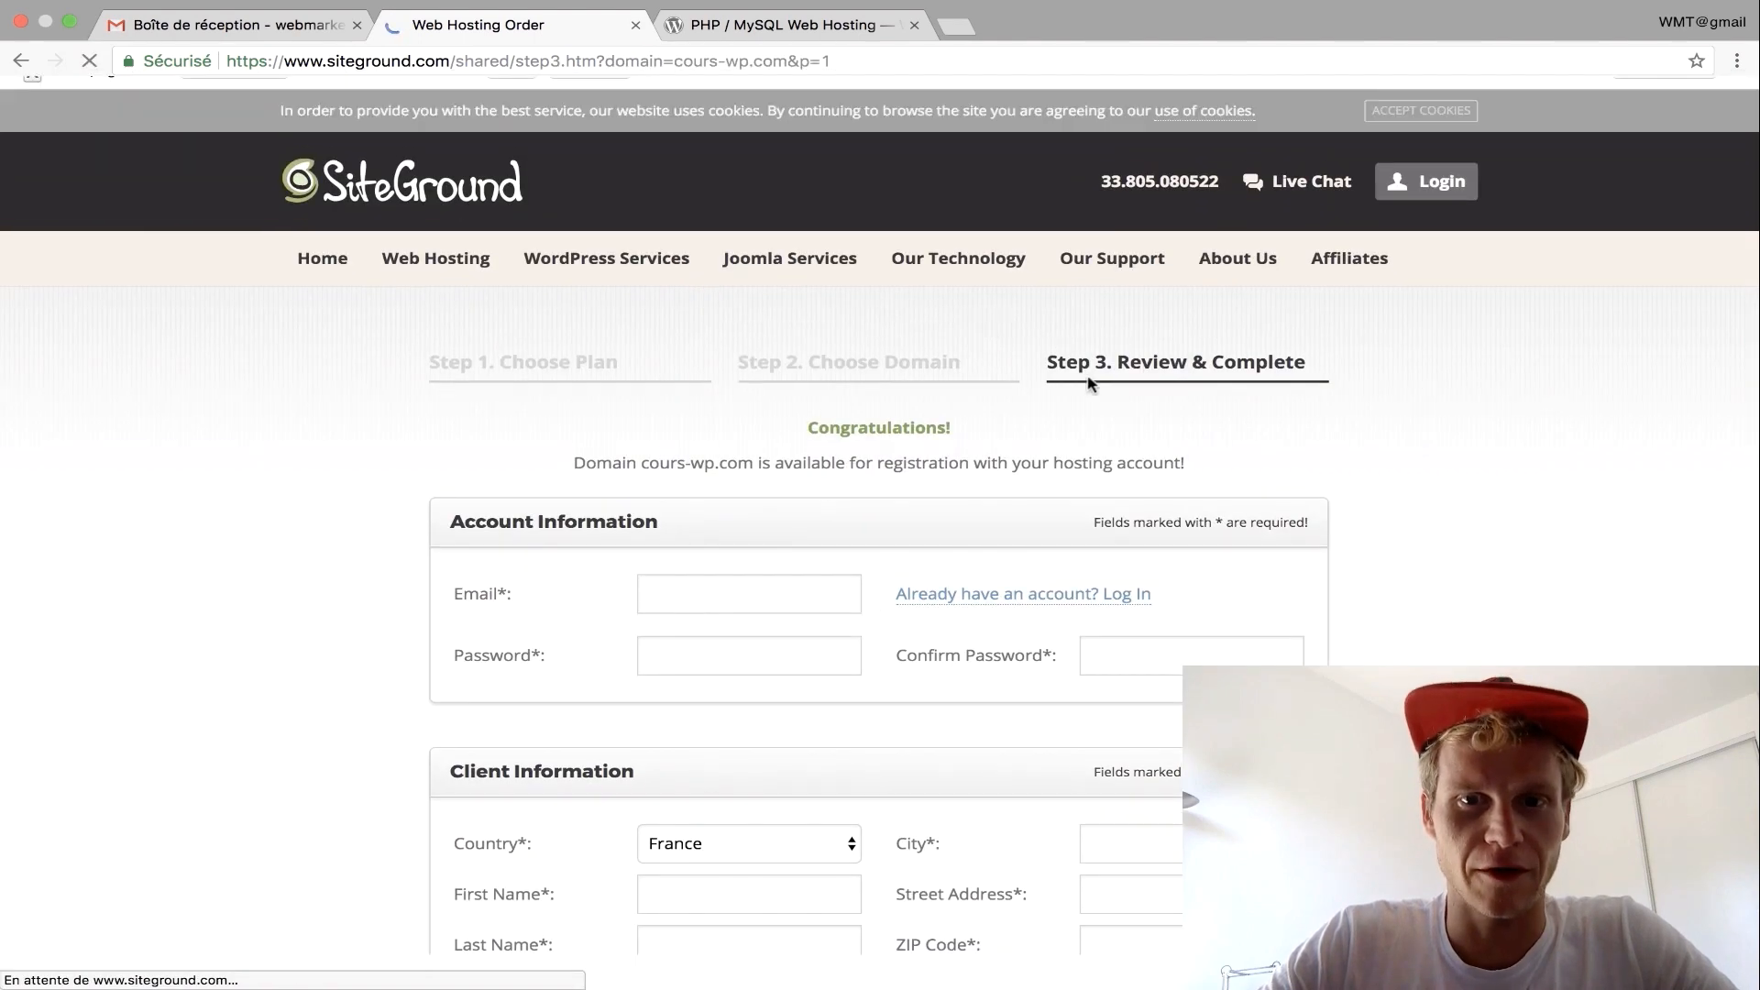
Enter the account e-mail address and the account password with its confirmation.
{"action": "scroll", "coordinate": [825, 495], "scroll_direction": "down", "scroll_amount": 3}
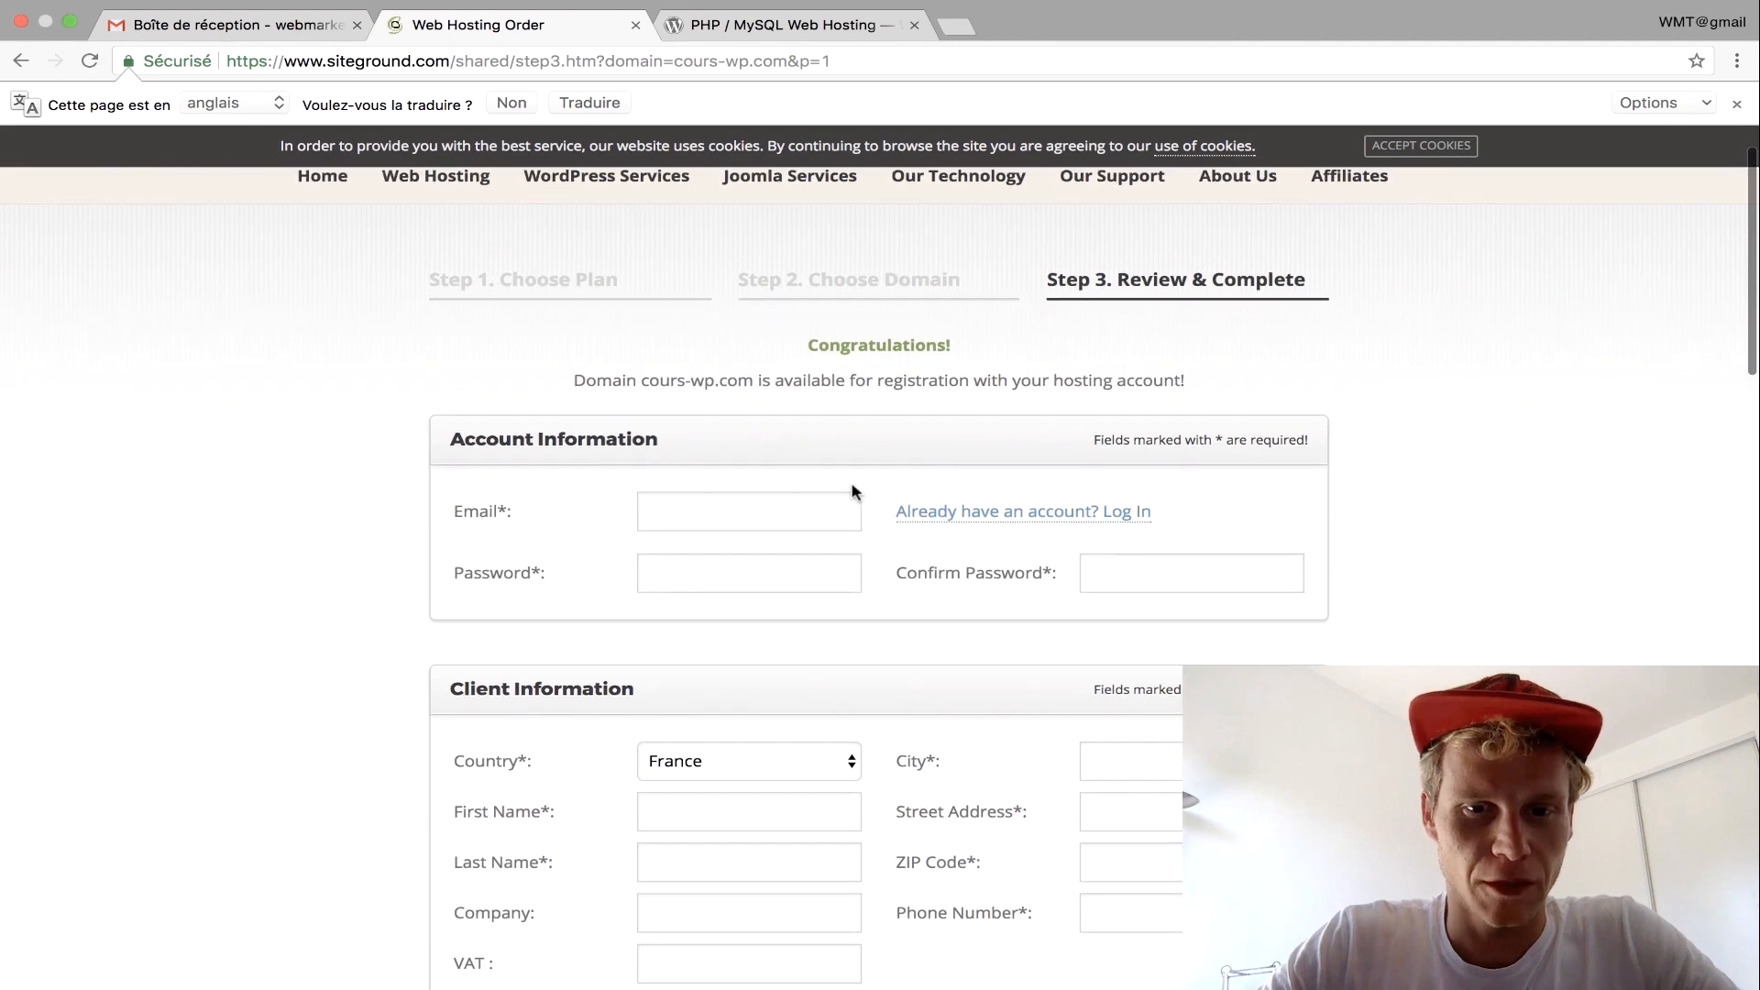
{"action": "left_click", "coordinate": [724, 511]}
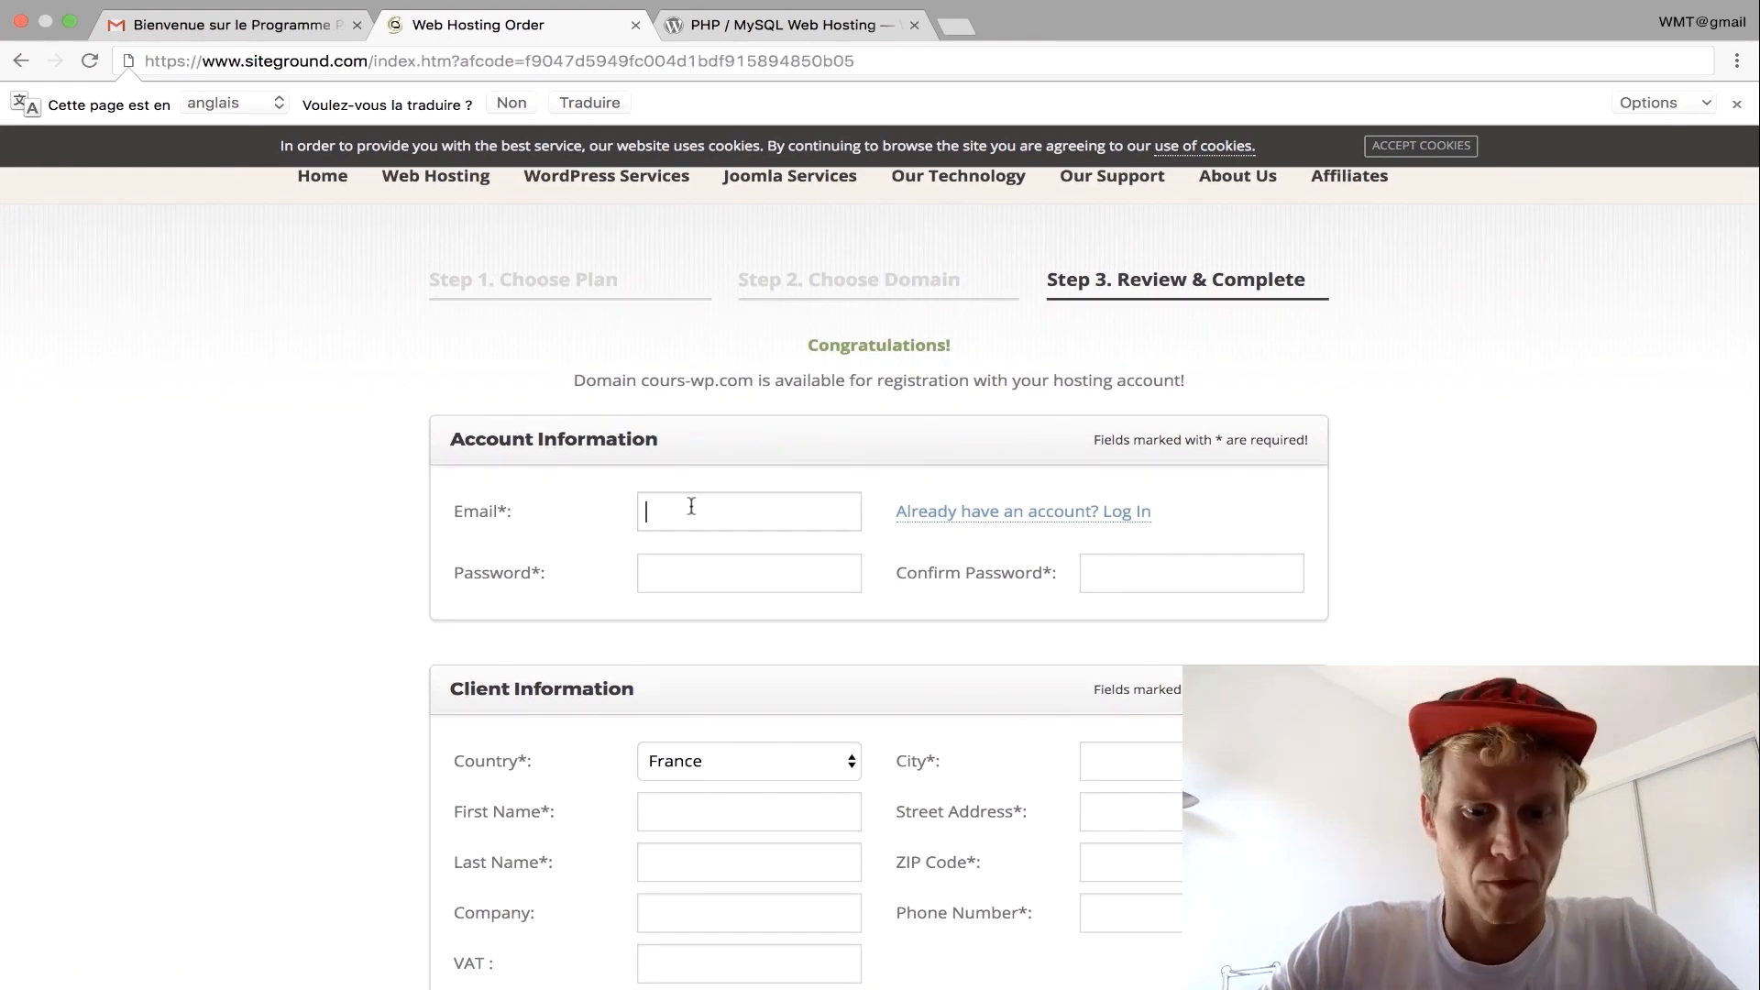
{"action": "key", "text": "Tab"}
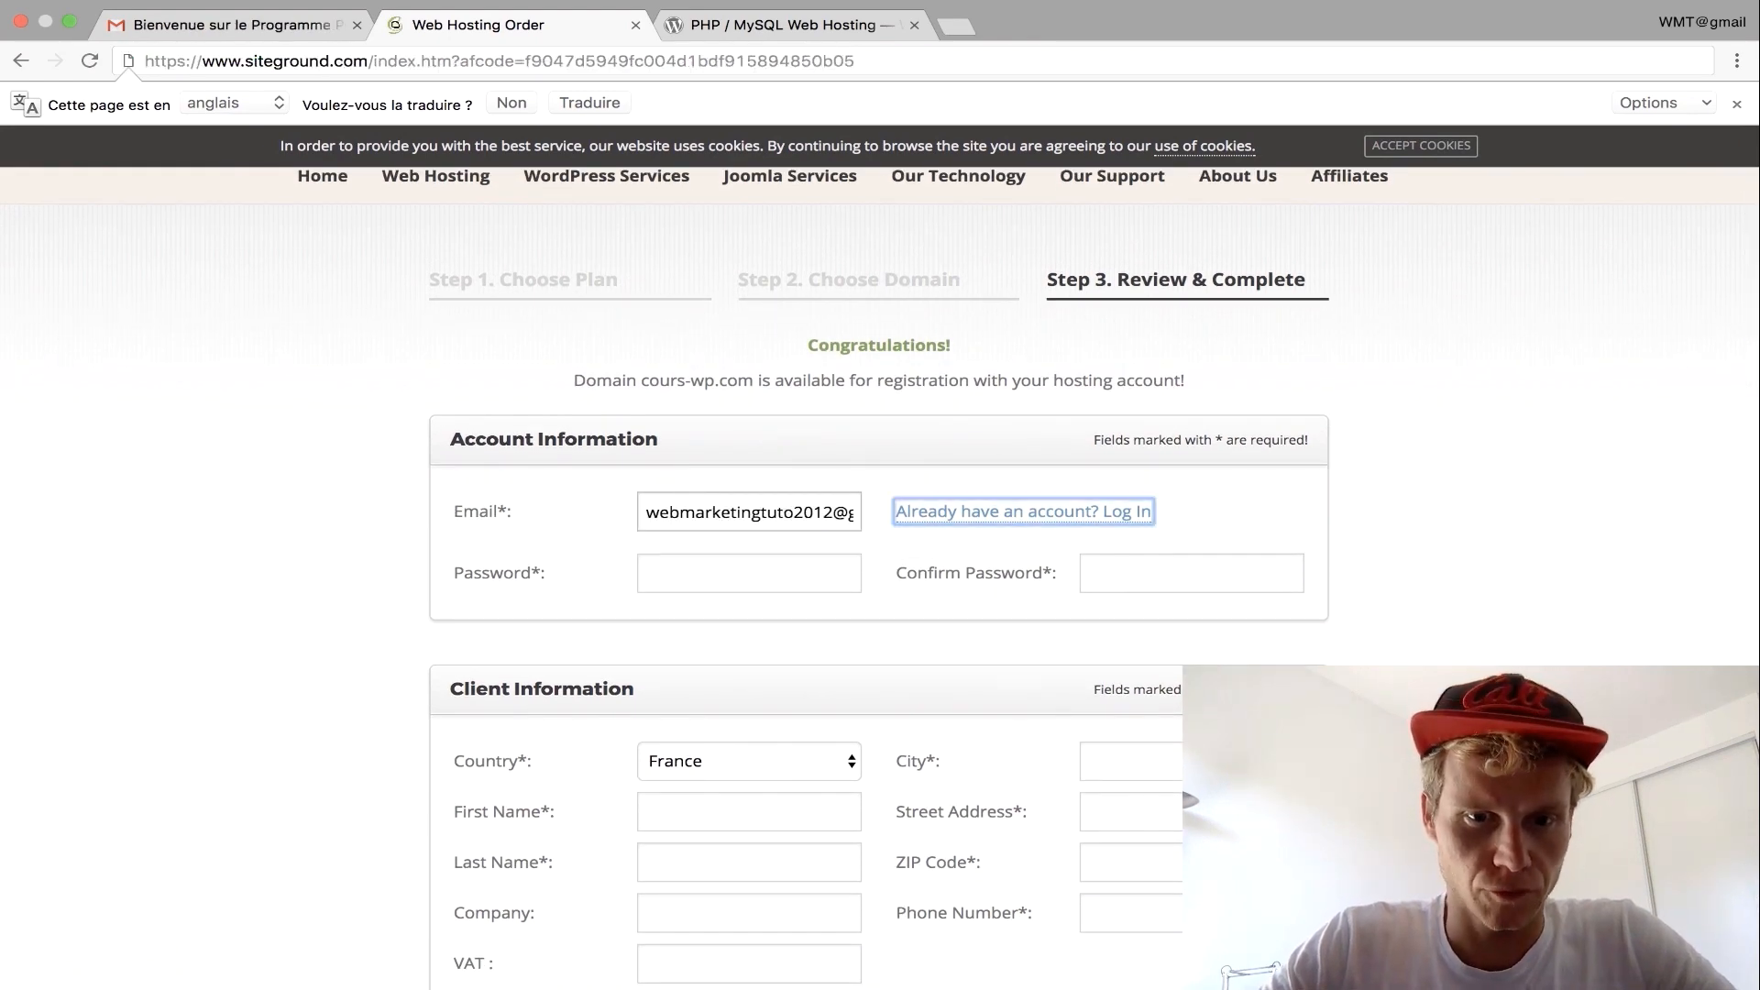
{"action": "left_click", "coordinate": [736, 556]}
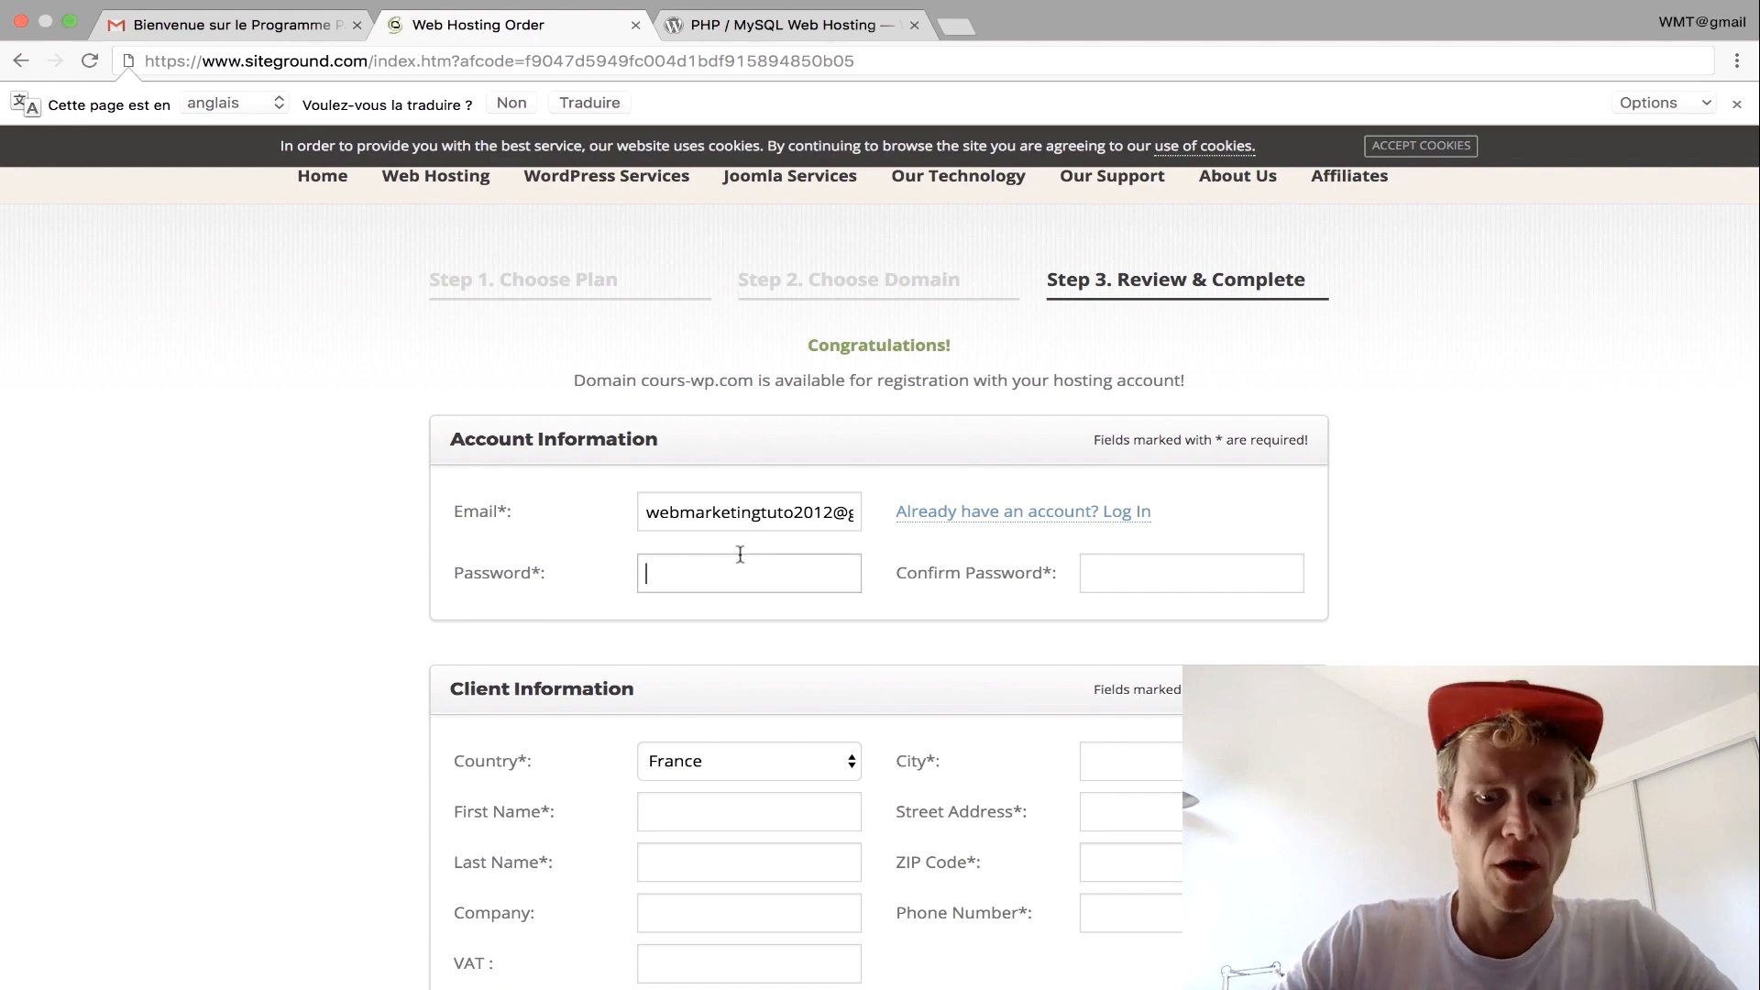
{"action": "type", "text": "••••••••"}
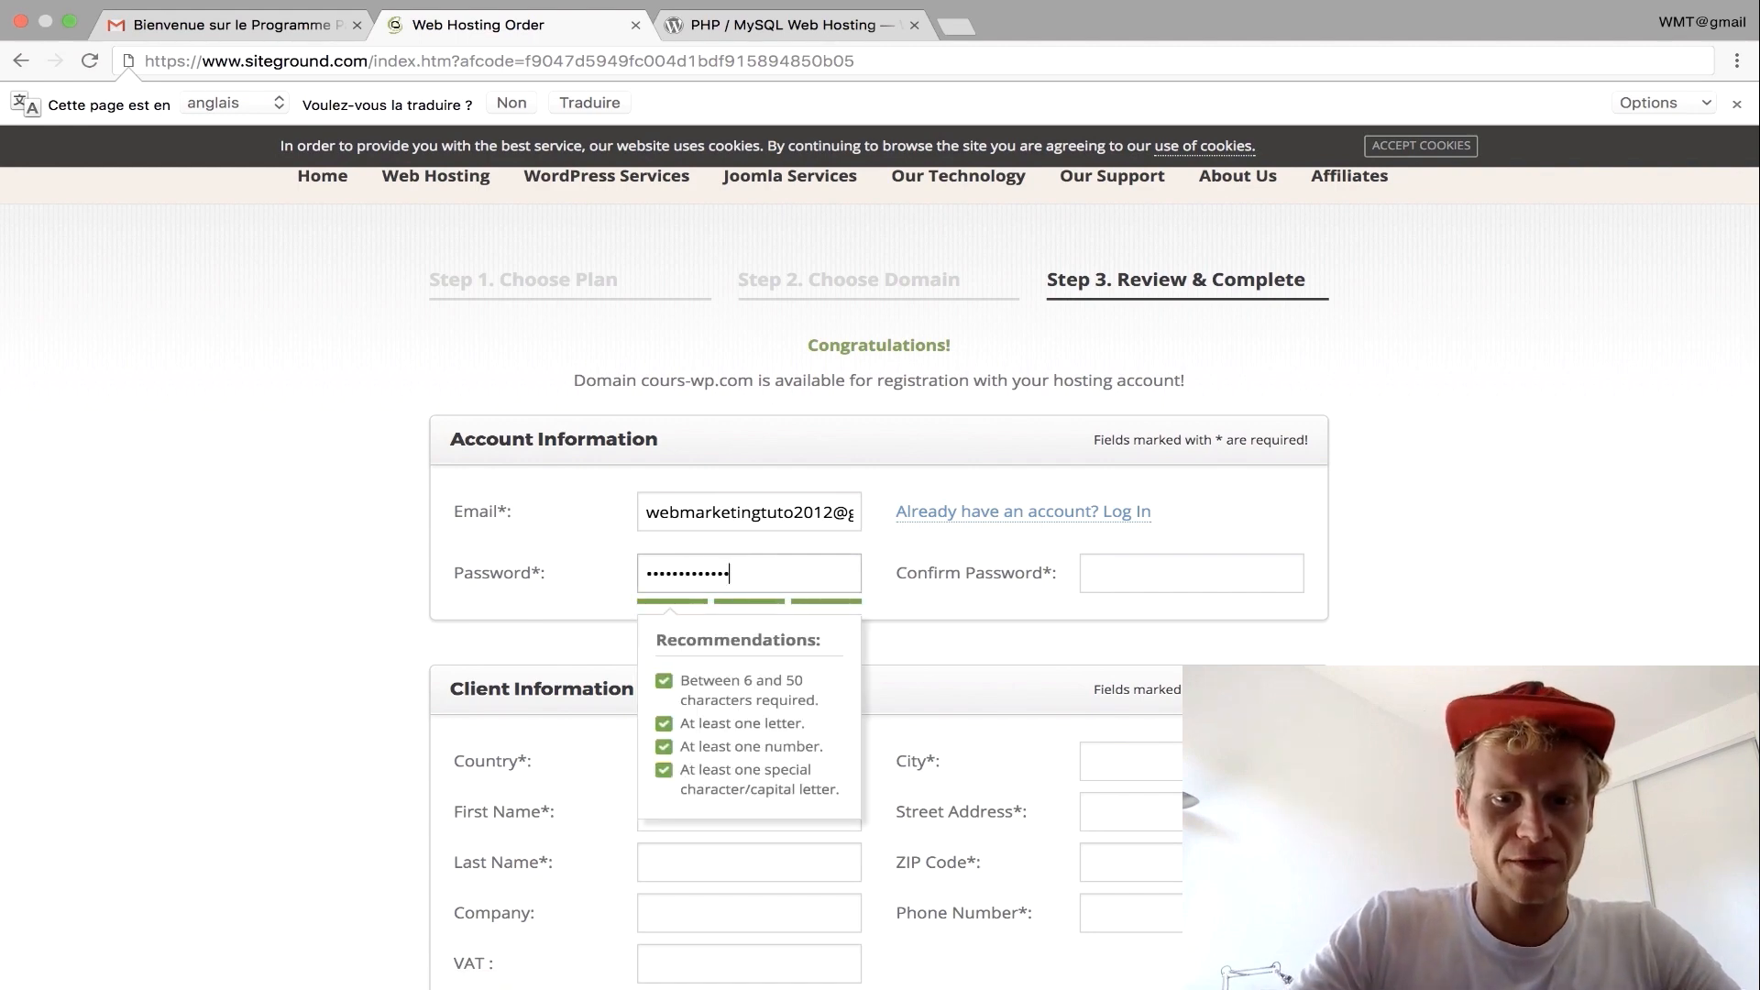
{"action": "key", "text": "Tab"}
{"action": "type", "text": "•••"}
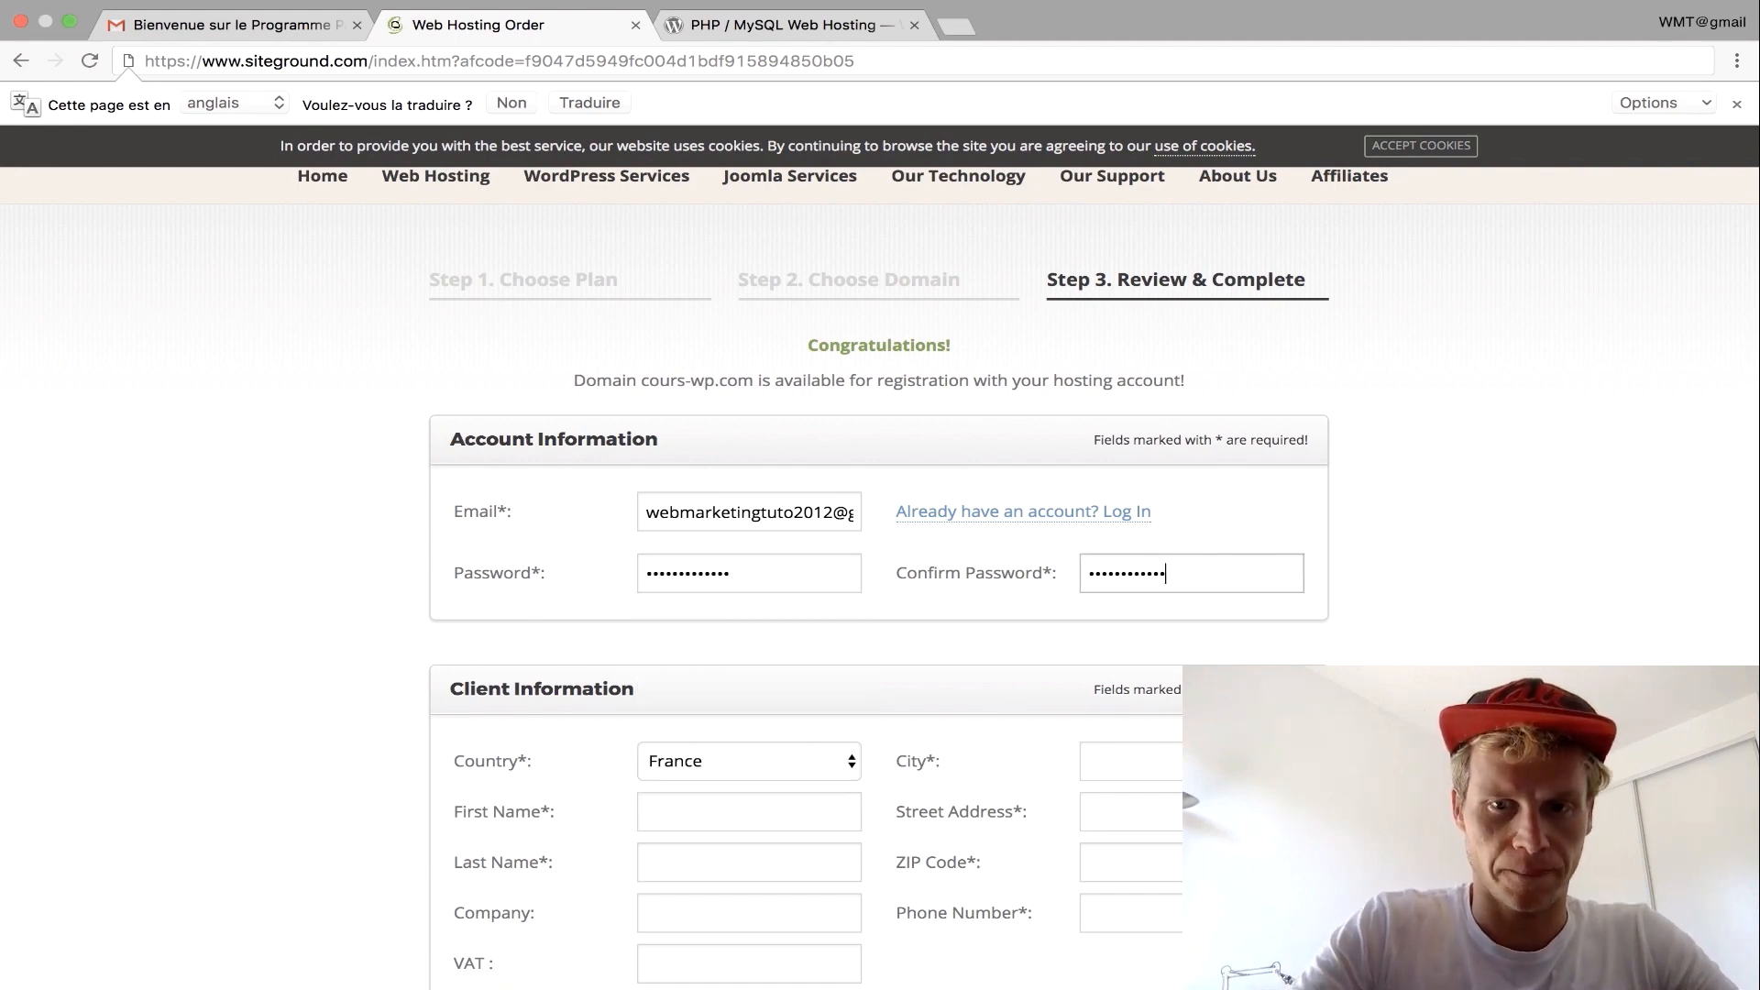
{"action": "type", "text": "•"}
Fill in the client's name, address, city, ZIP code and phone number.
{"action": "scroll", "coordinate": [479, 464], "scroll_direction": "down", "scroll_amount": 4}
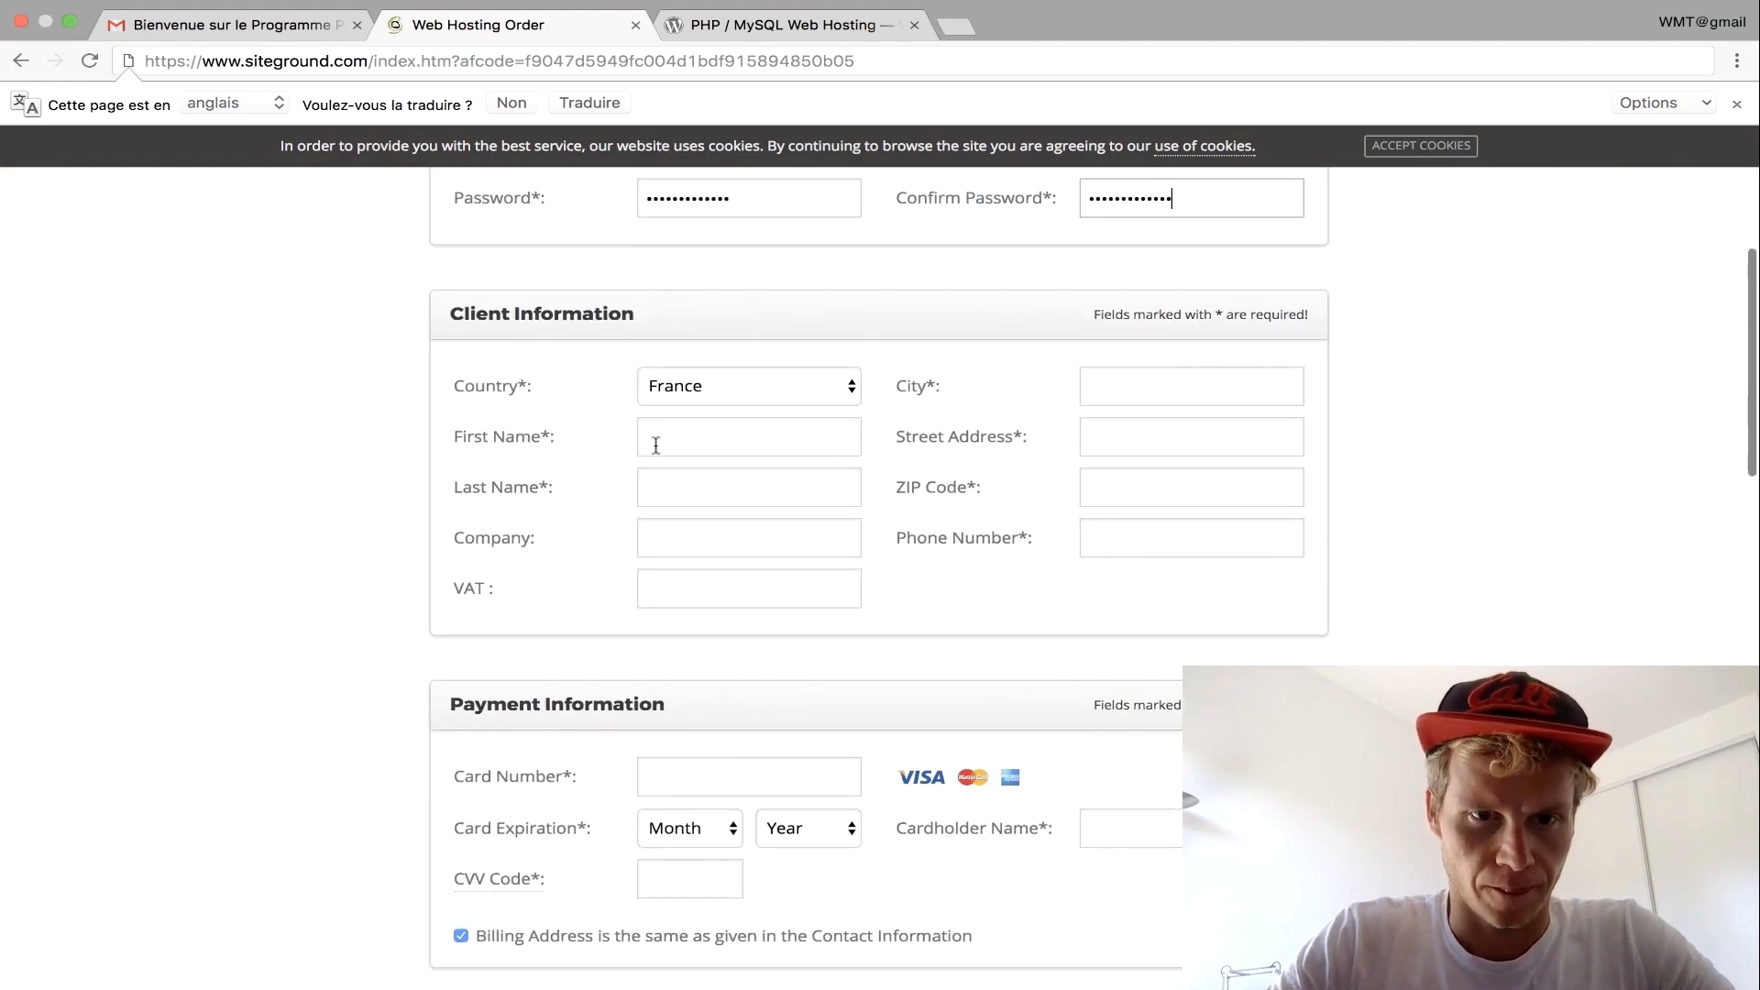
{"action": "left_click", "coordinate": [656, 446]}
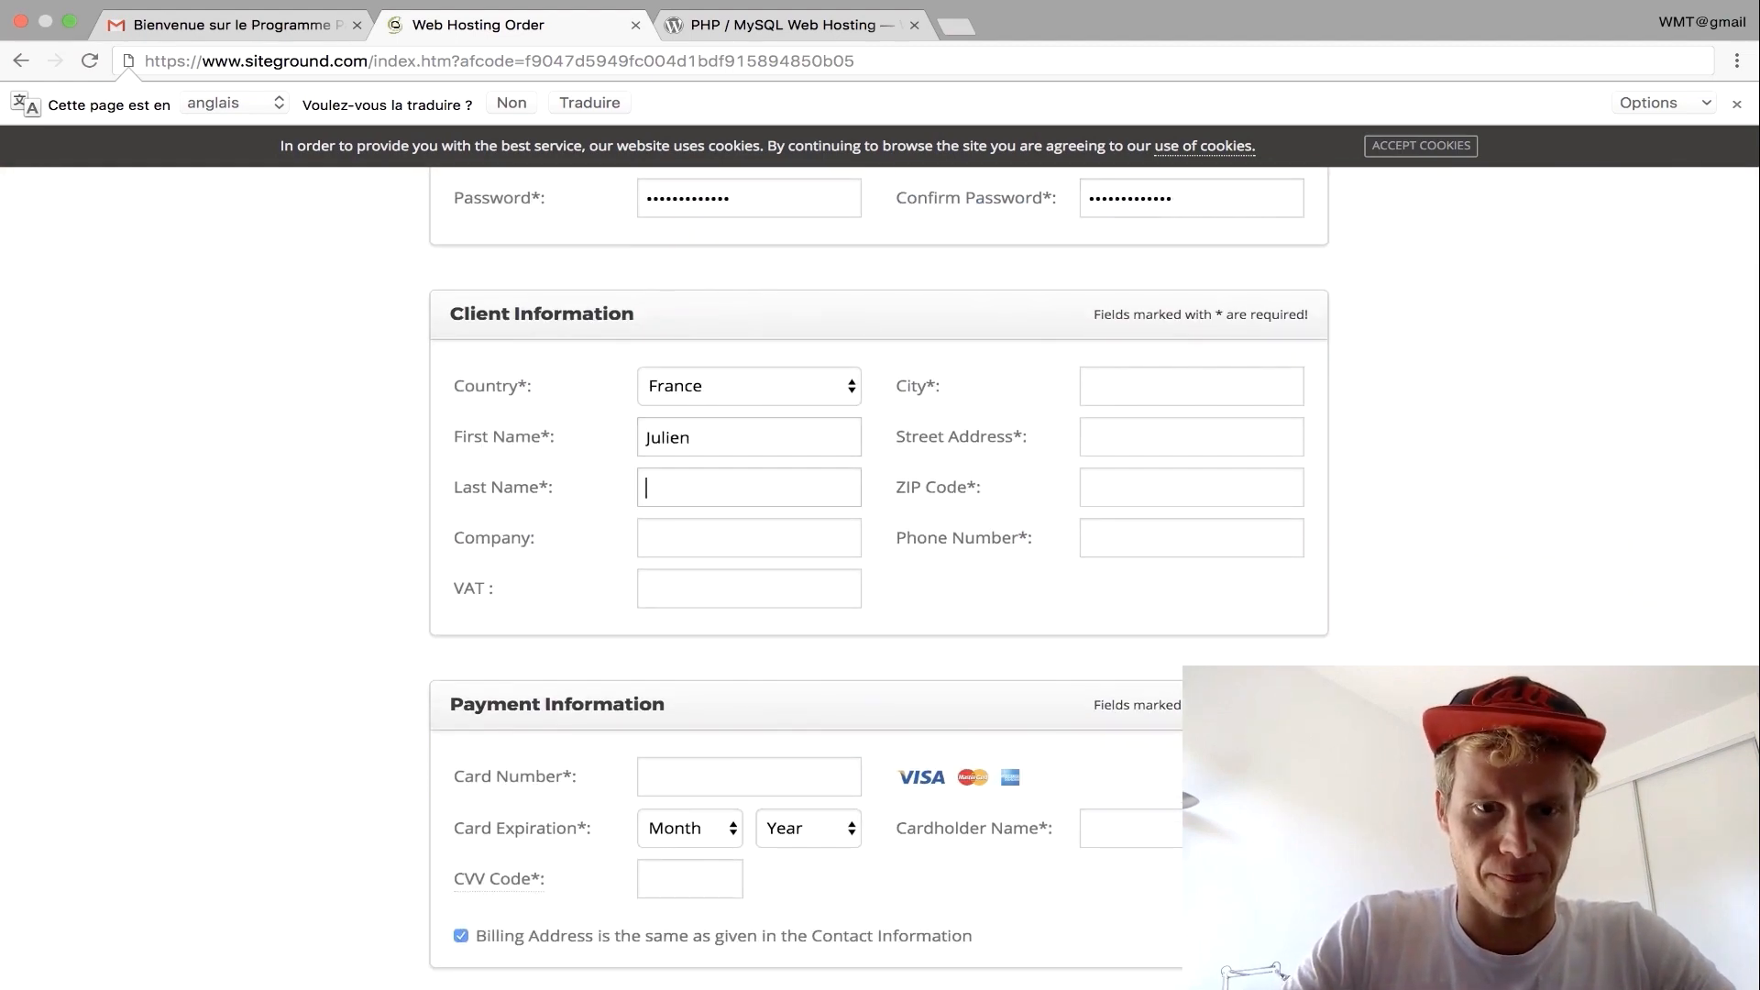
{"action": "key", "text": "Tab"}
{"action": "key", "text": "Tab"}
{"action": "key", "text": "Tab"}
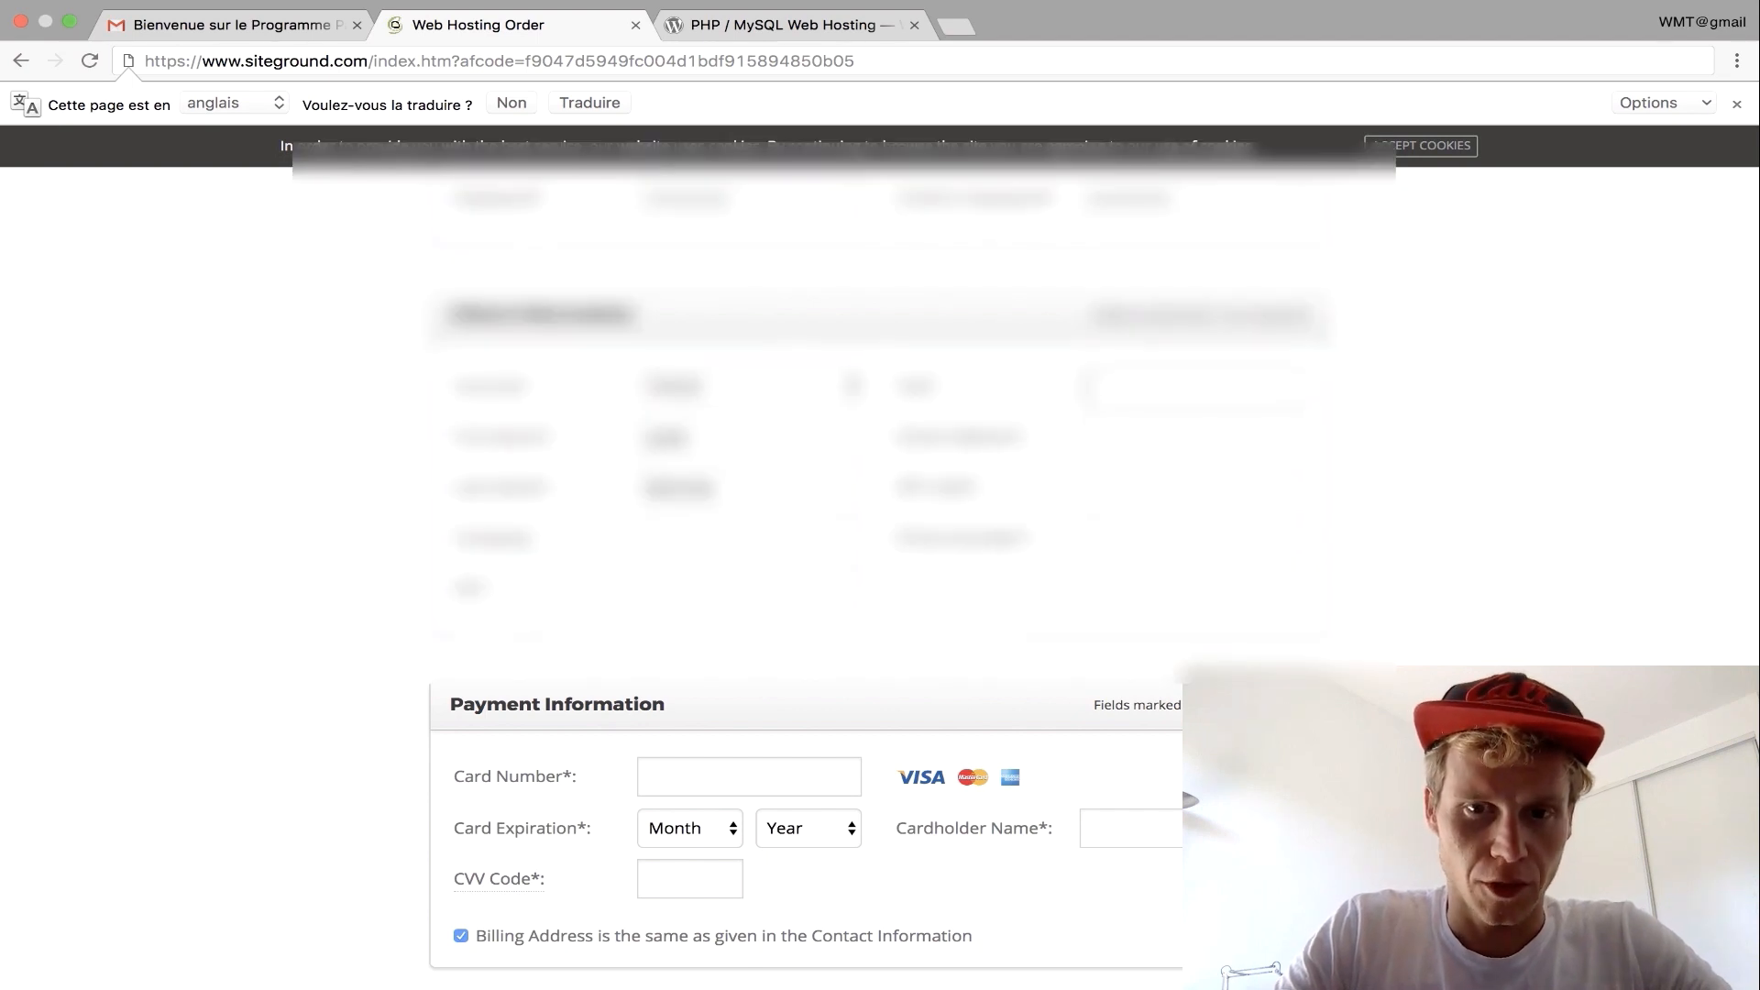
{"action": "type", "text": "Bordeaux"}
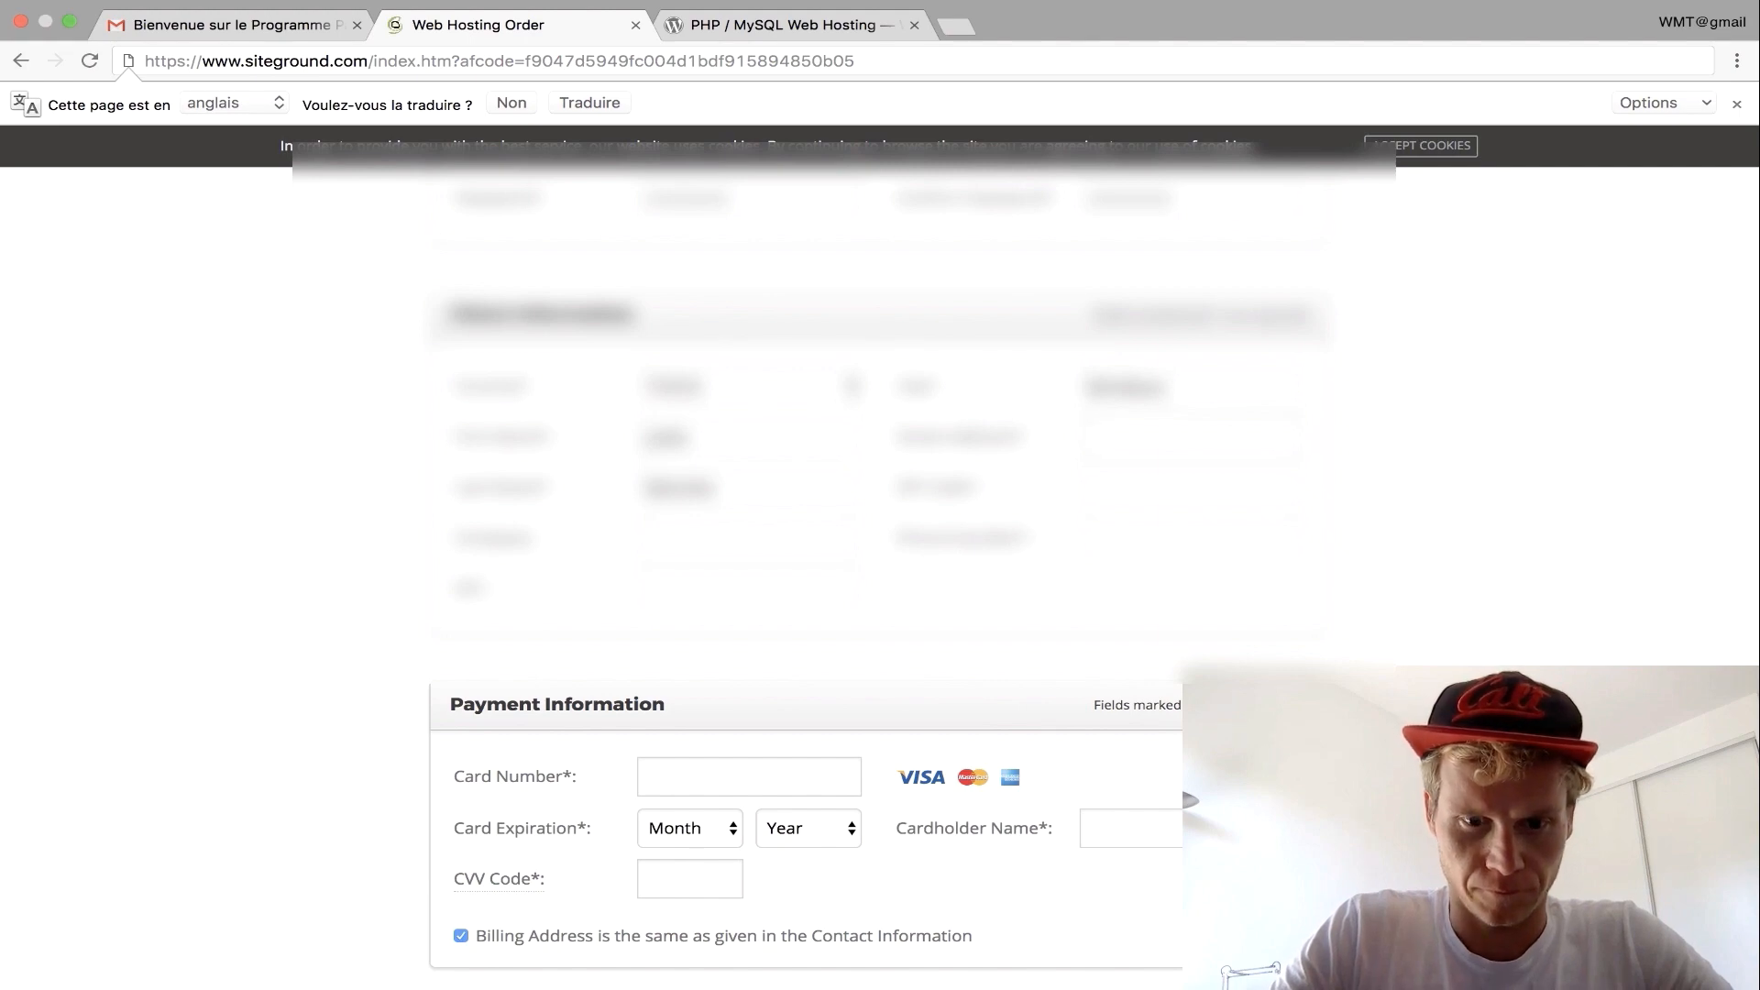
{"action": "type", "text": "Rue ..."}
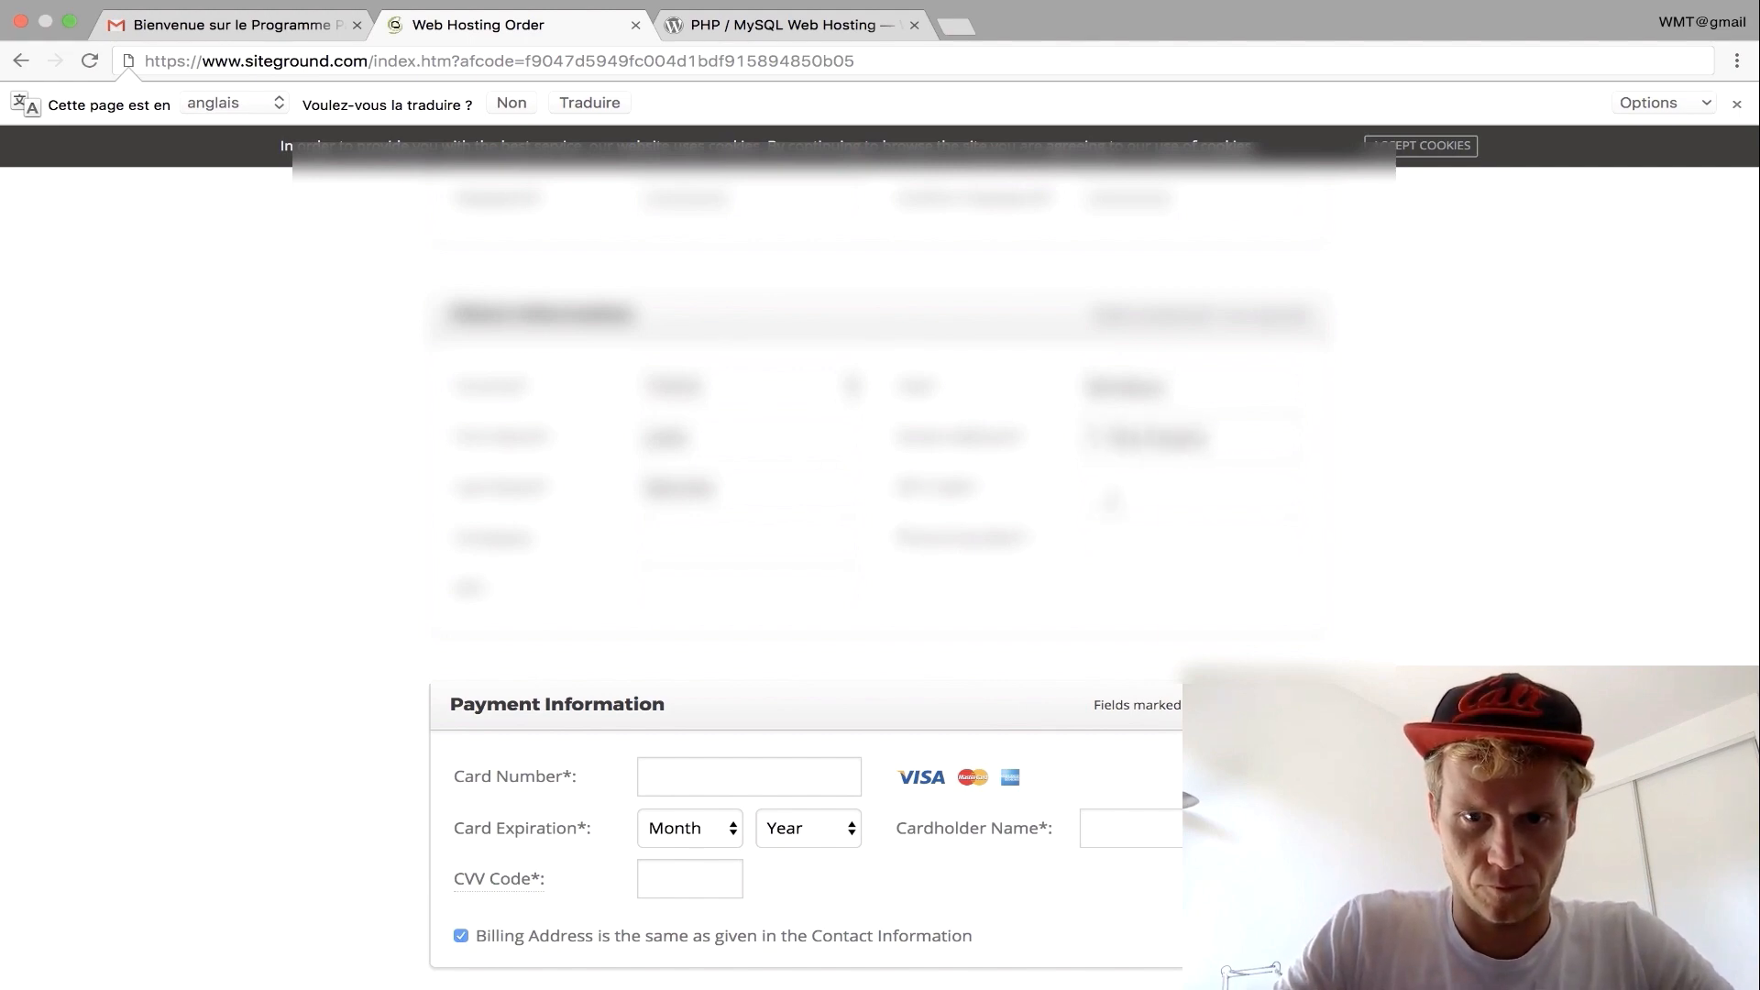
{"action": "type", "text": "33000"}
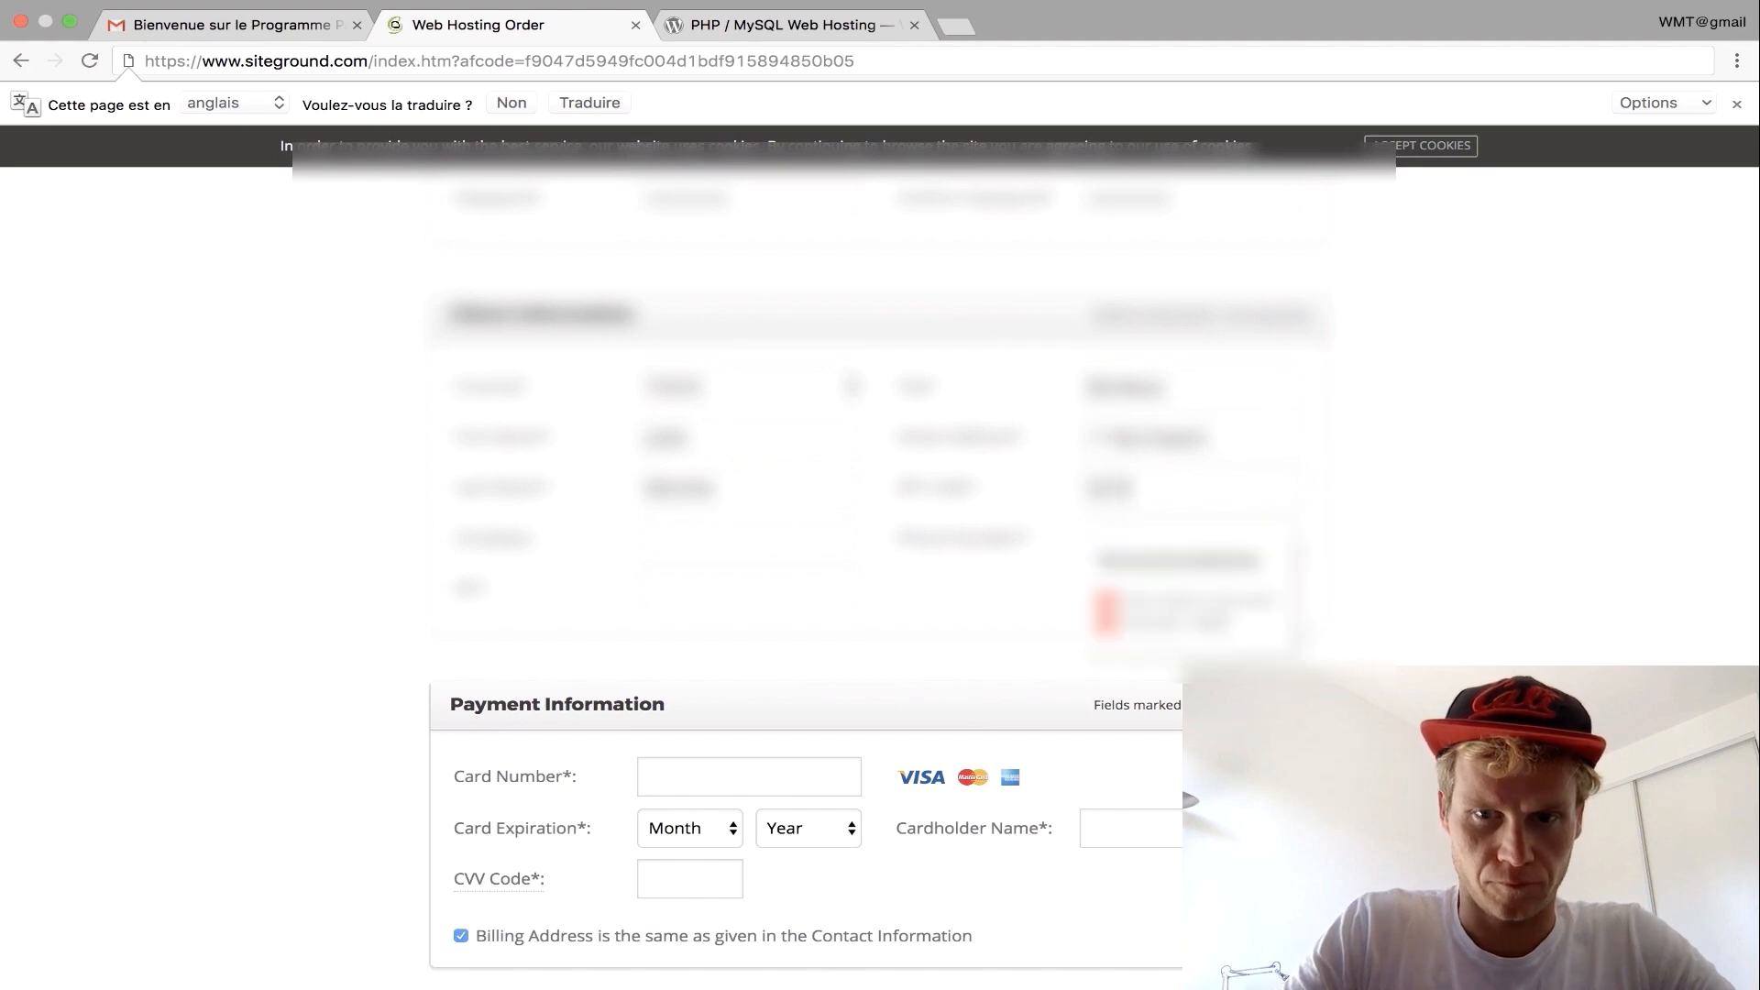
{"action": "key", "text": "Tab"}
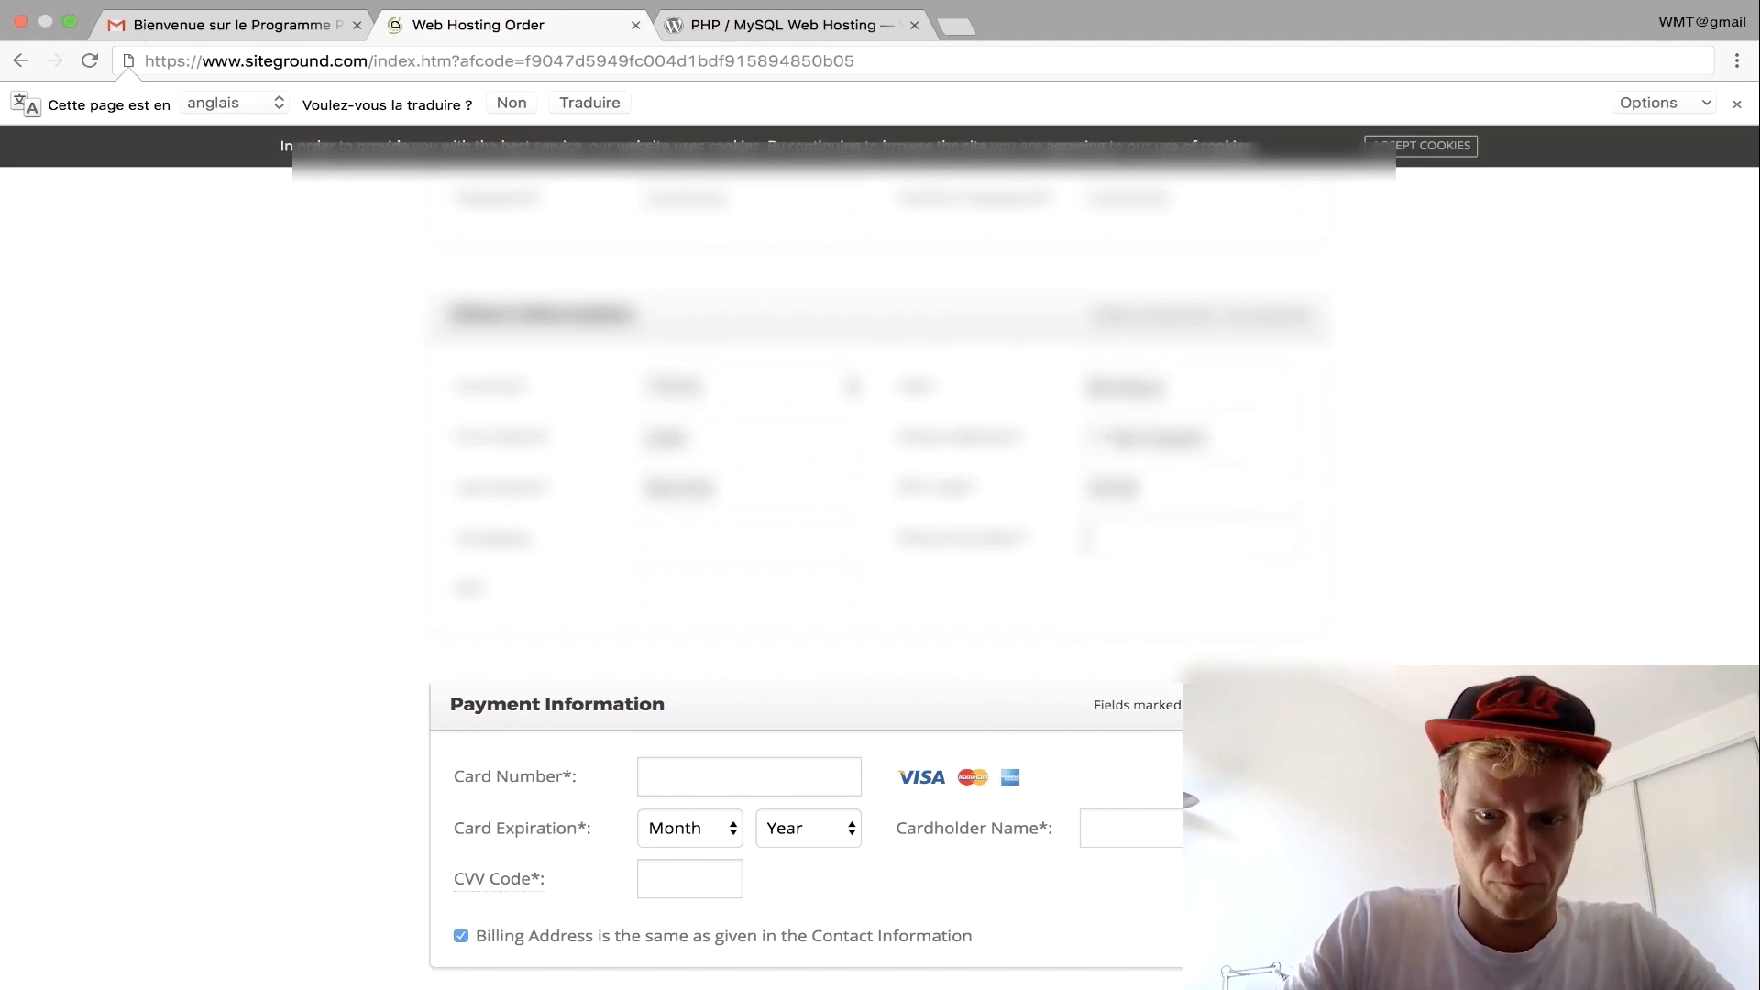
{"action": "type", "text": "...."}
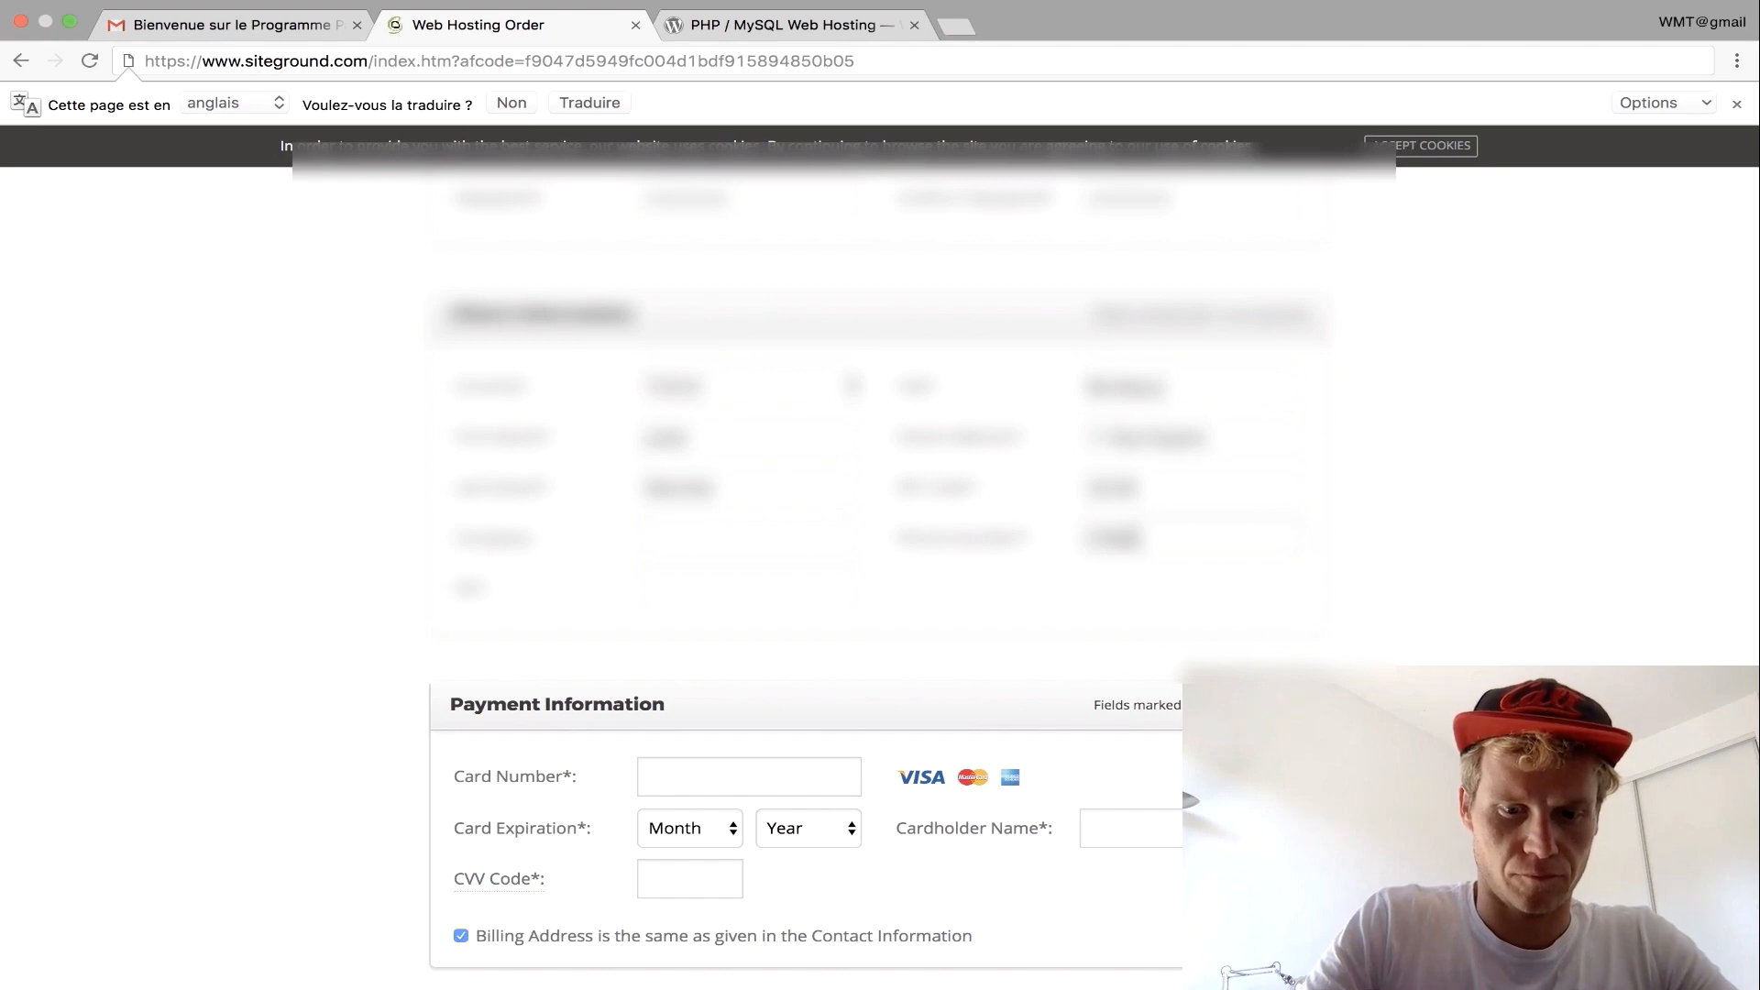
Enter the card number, expiry month and year, CVV and cardholder name.
{"action": "scroll", "coordinate": [1178, 539], "scroll_direction": "down", "scroll_amount": 5}
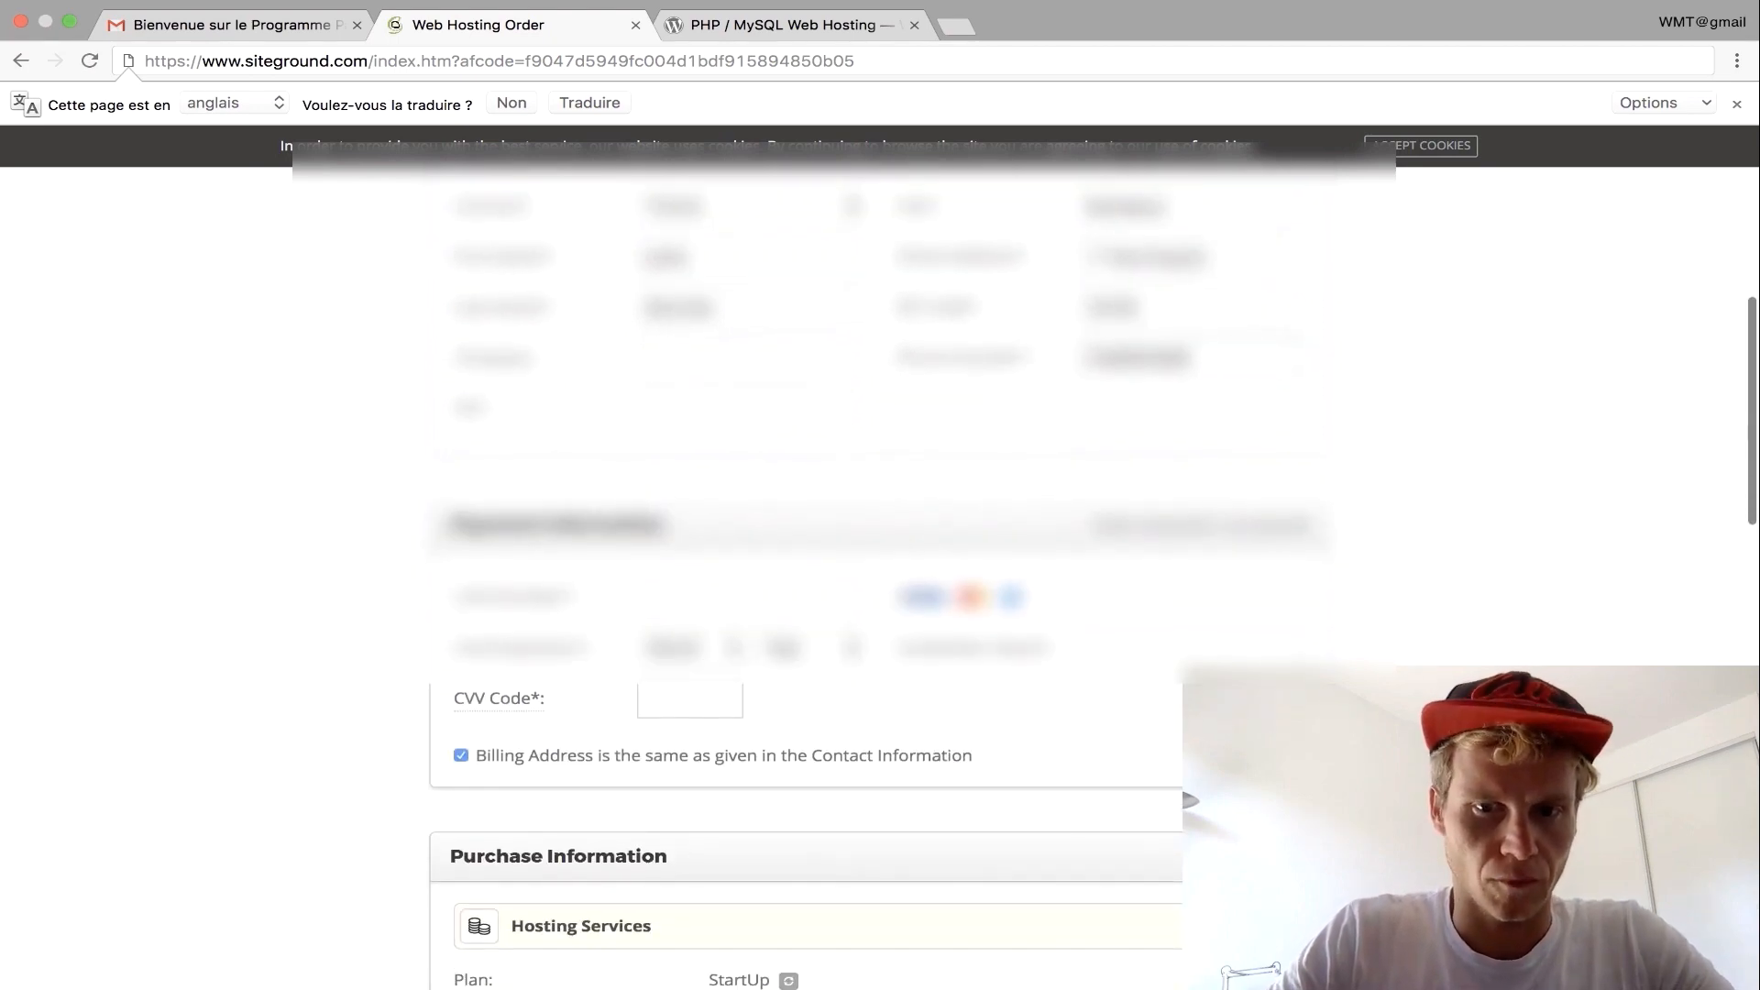
{"action": "scroll", "coordinate": [1072, 397], "scroll_direction": "down", "scroll_amount": 2}
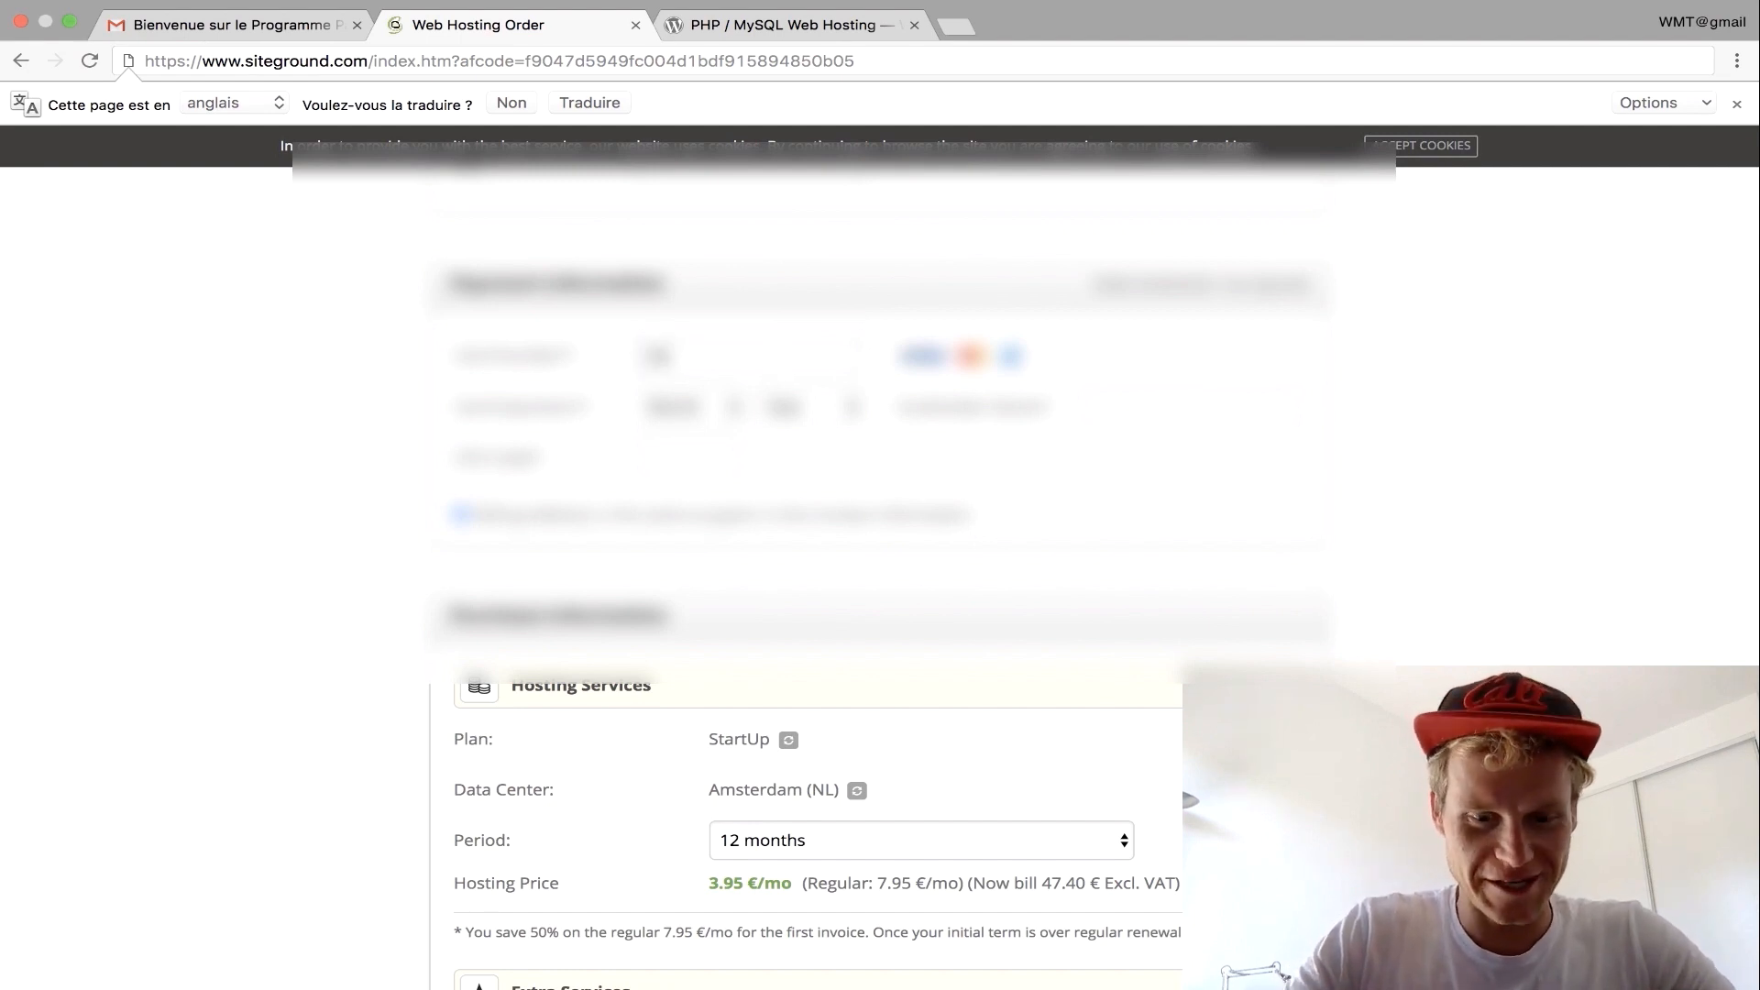
{"action": "type", "text": "???"}
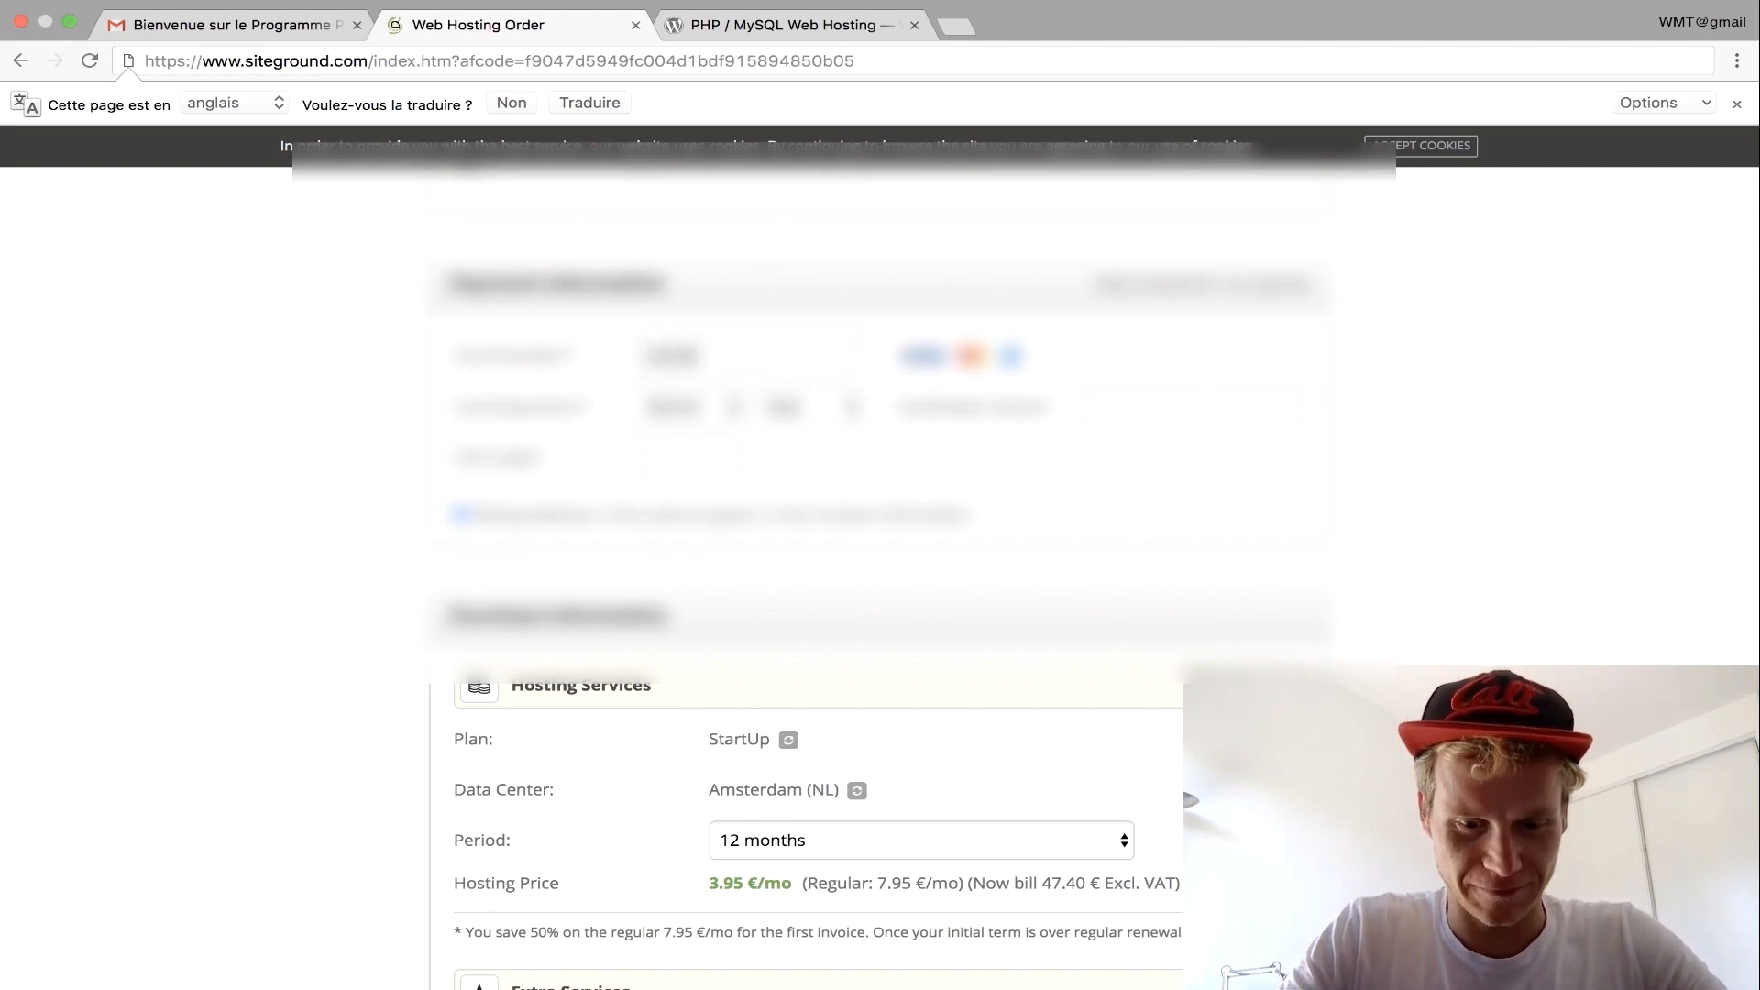
{"action": "type", "text": "??"}
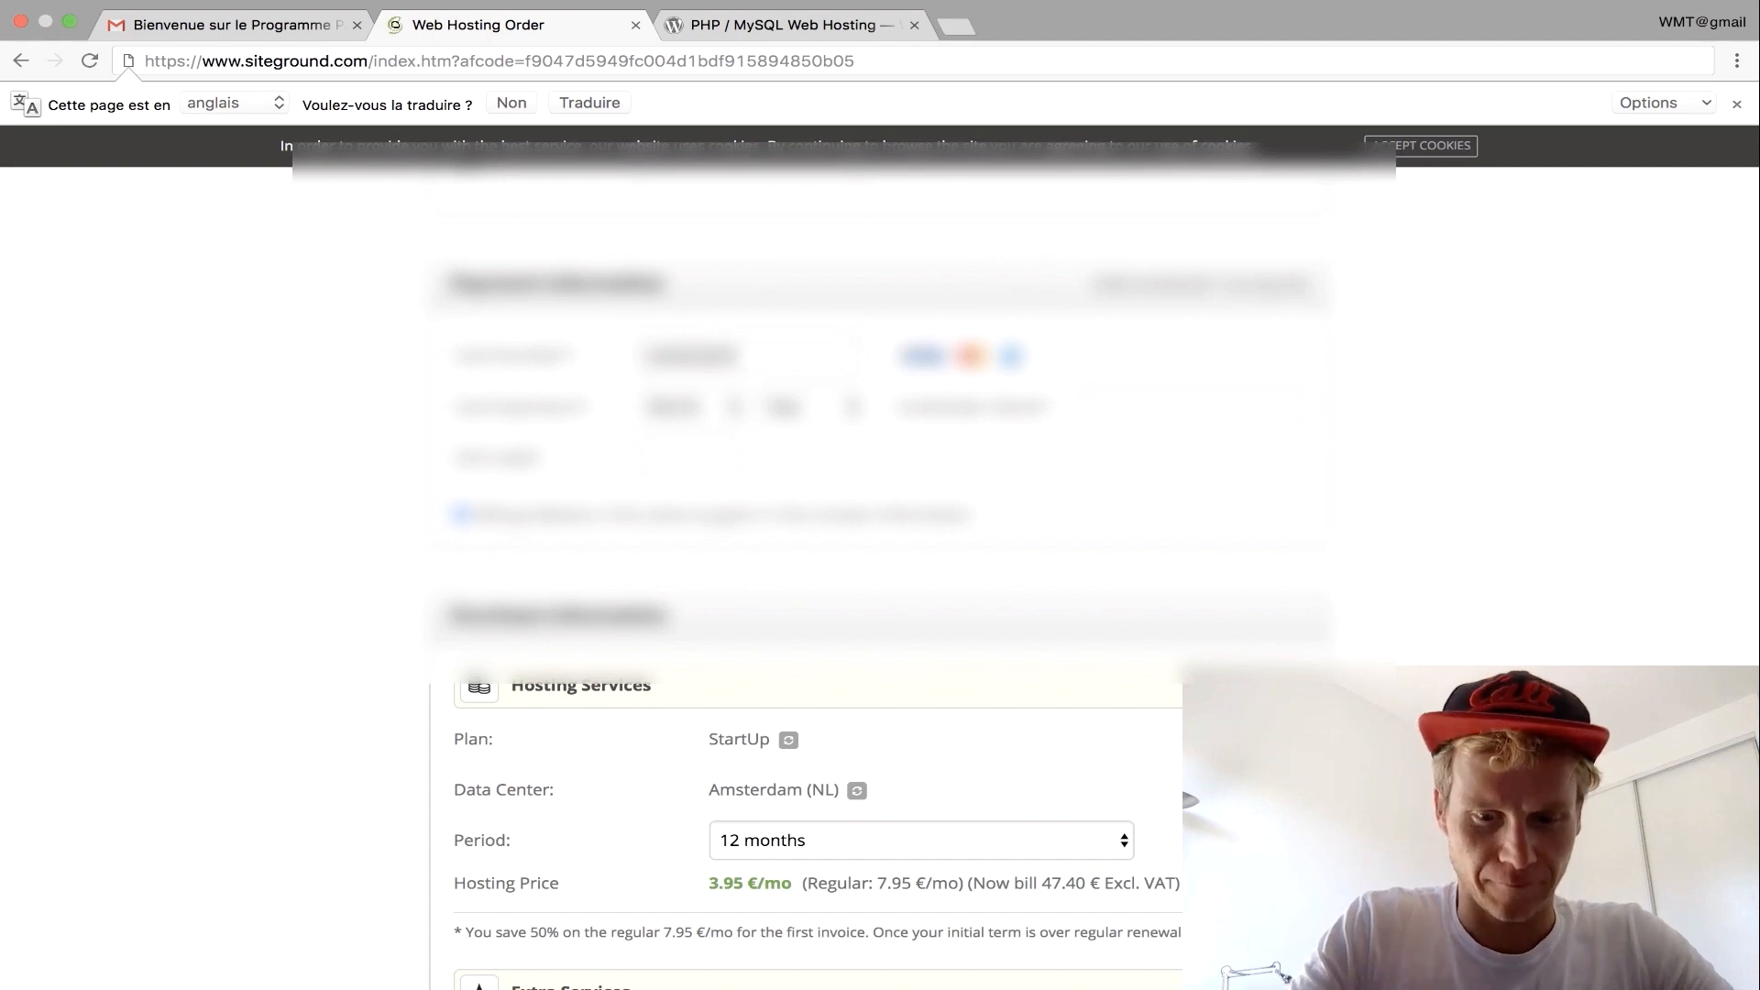
{"action": "type", "text": "????"}
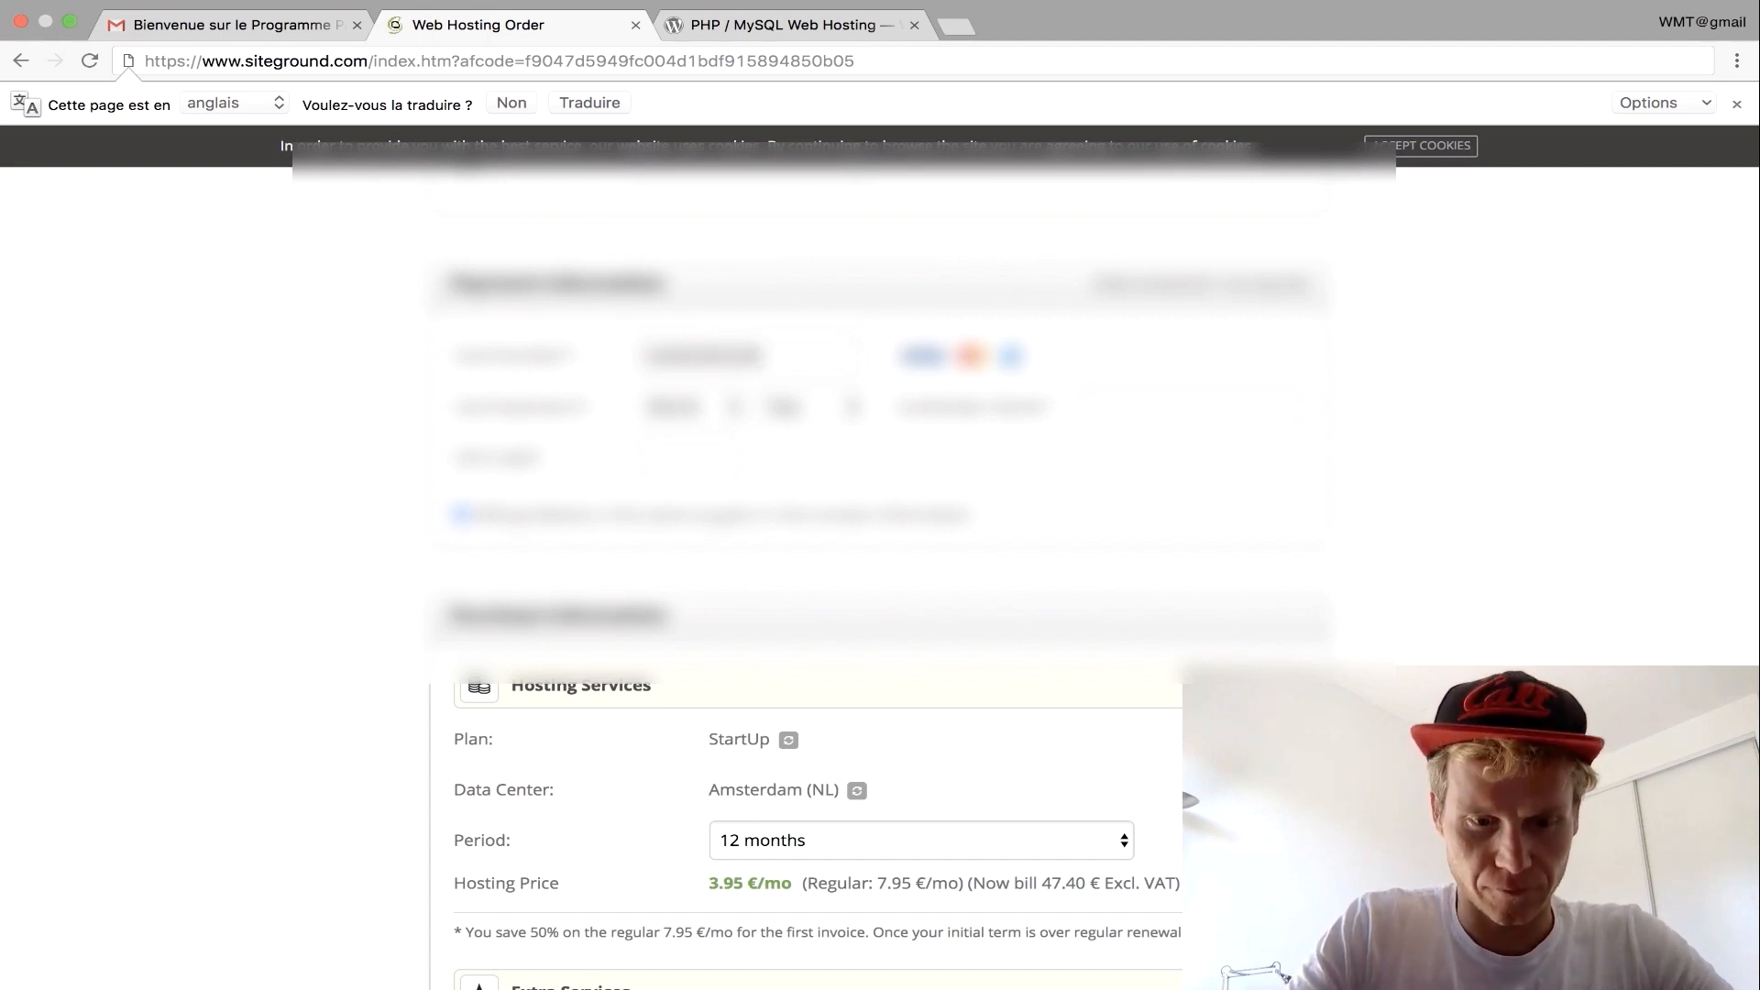
{"action": "type", "text": "????"}
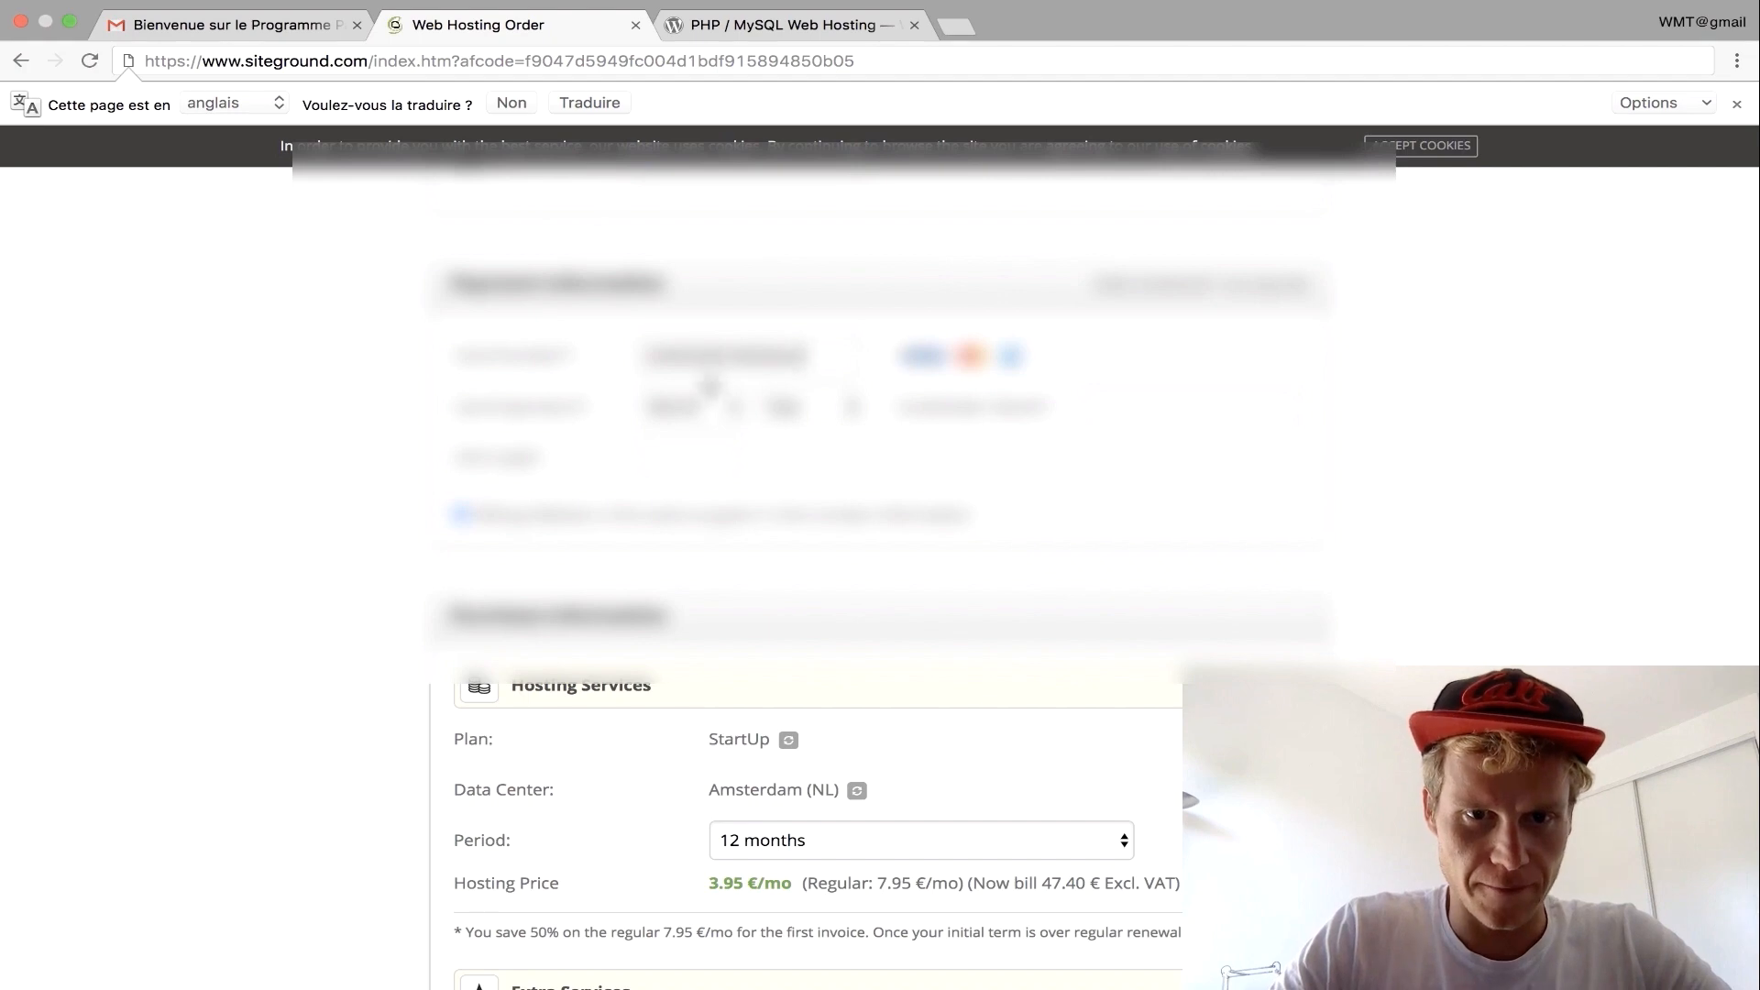
{"action": "left_click", "coordinate": [695, 416]}
{"action": "left_click", "coordinate": [694, 600]}
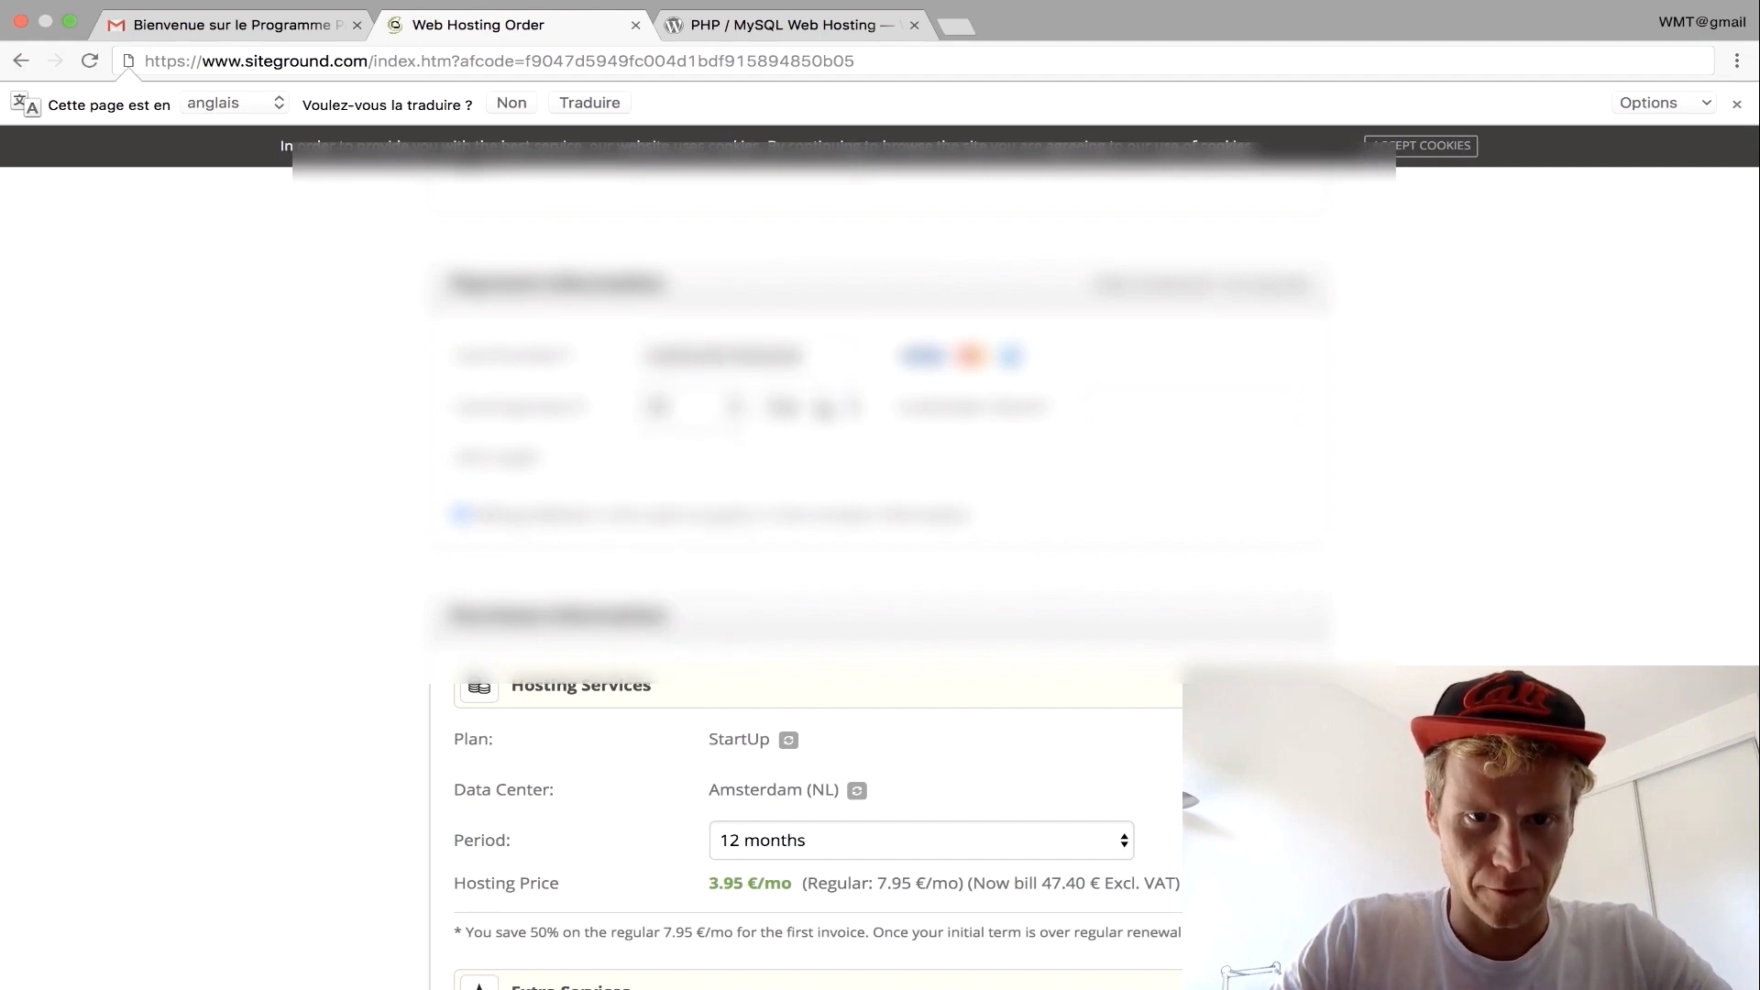
{"action": "left_click", "coordinate": [783, 407]}
{"action": "left_click", "coordinate": [754, 506]}
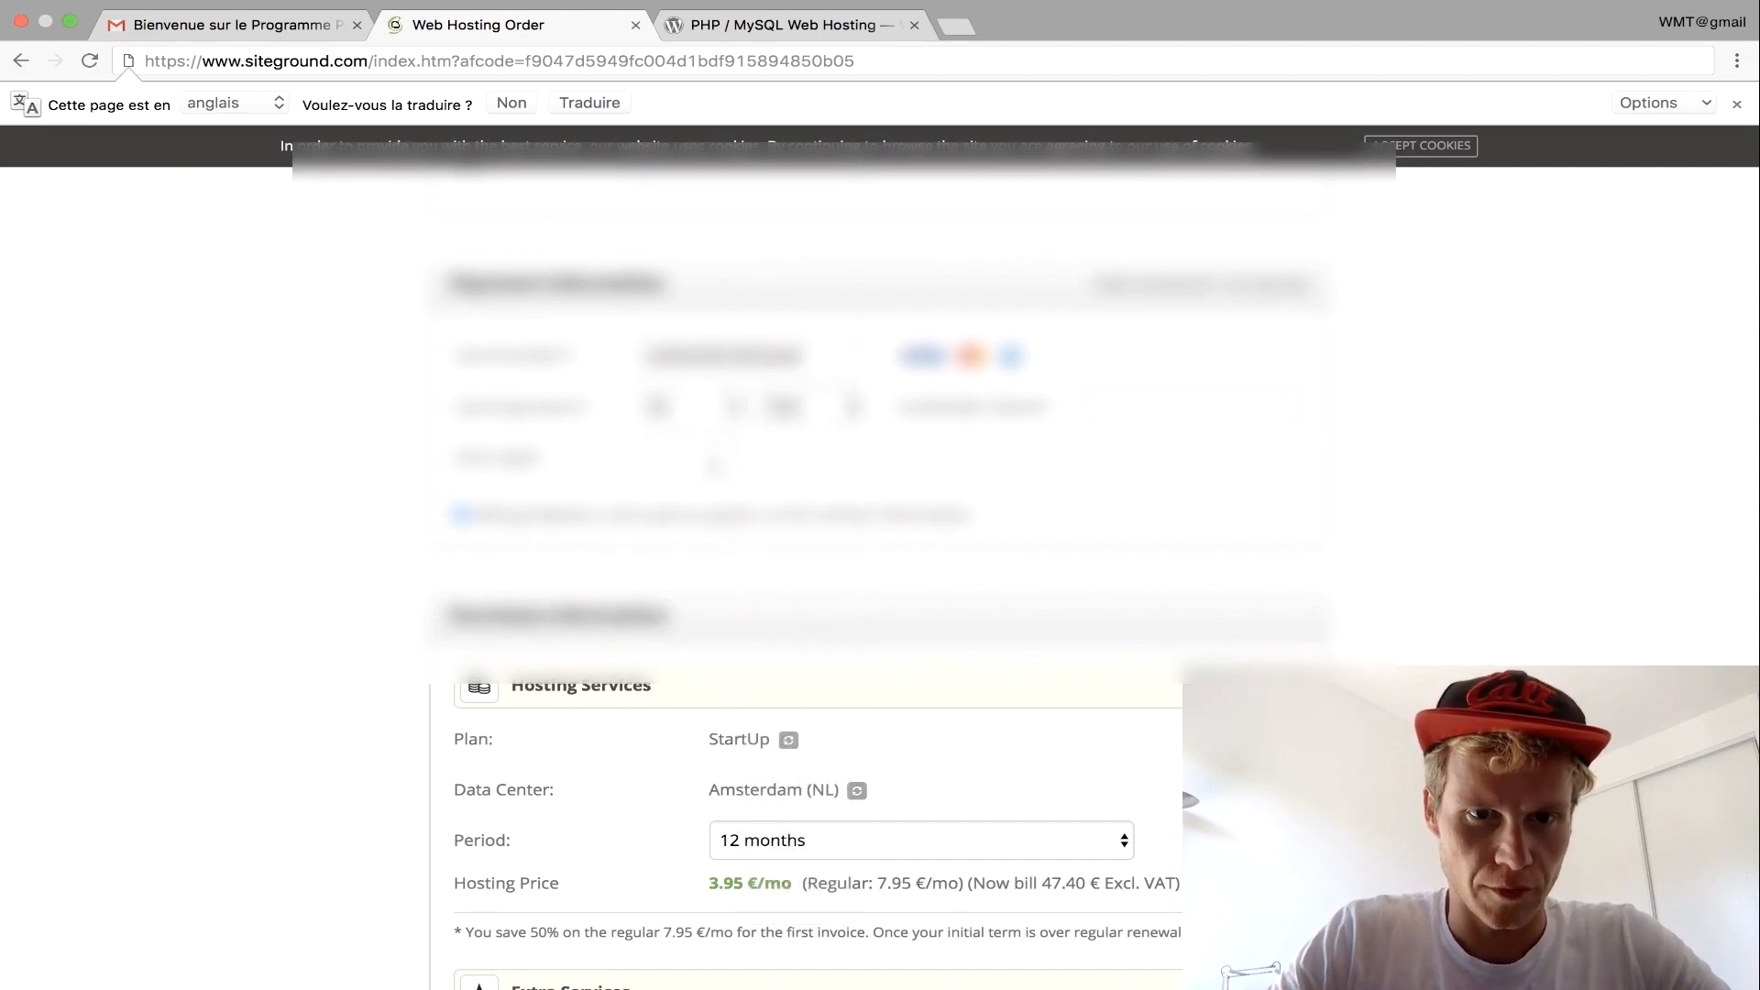
{"action": "type", "text": "???"}
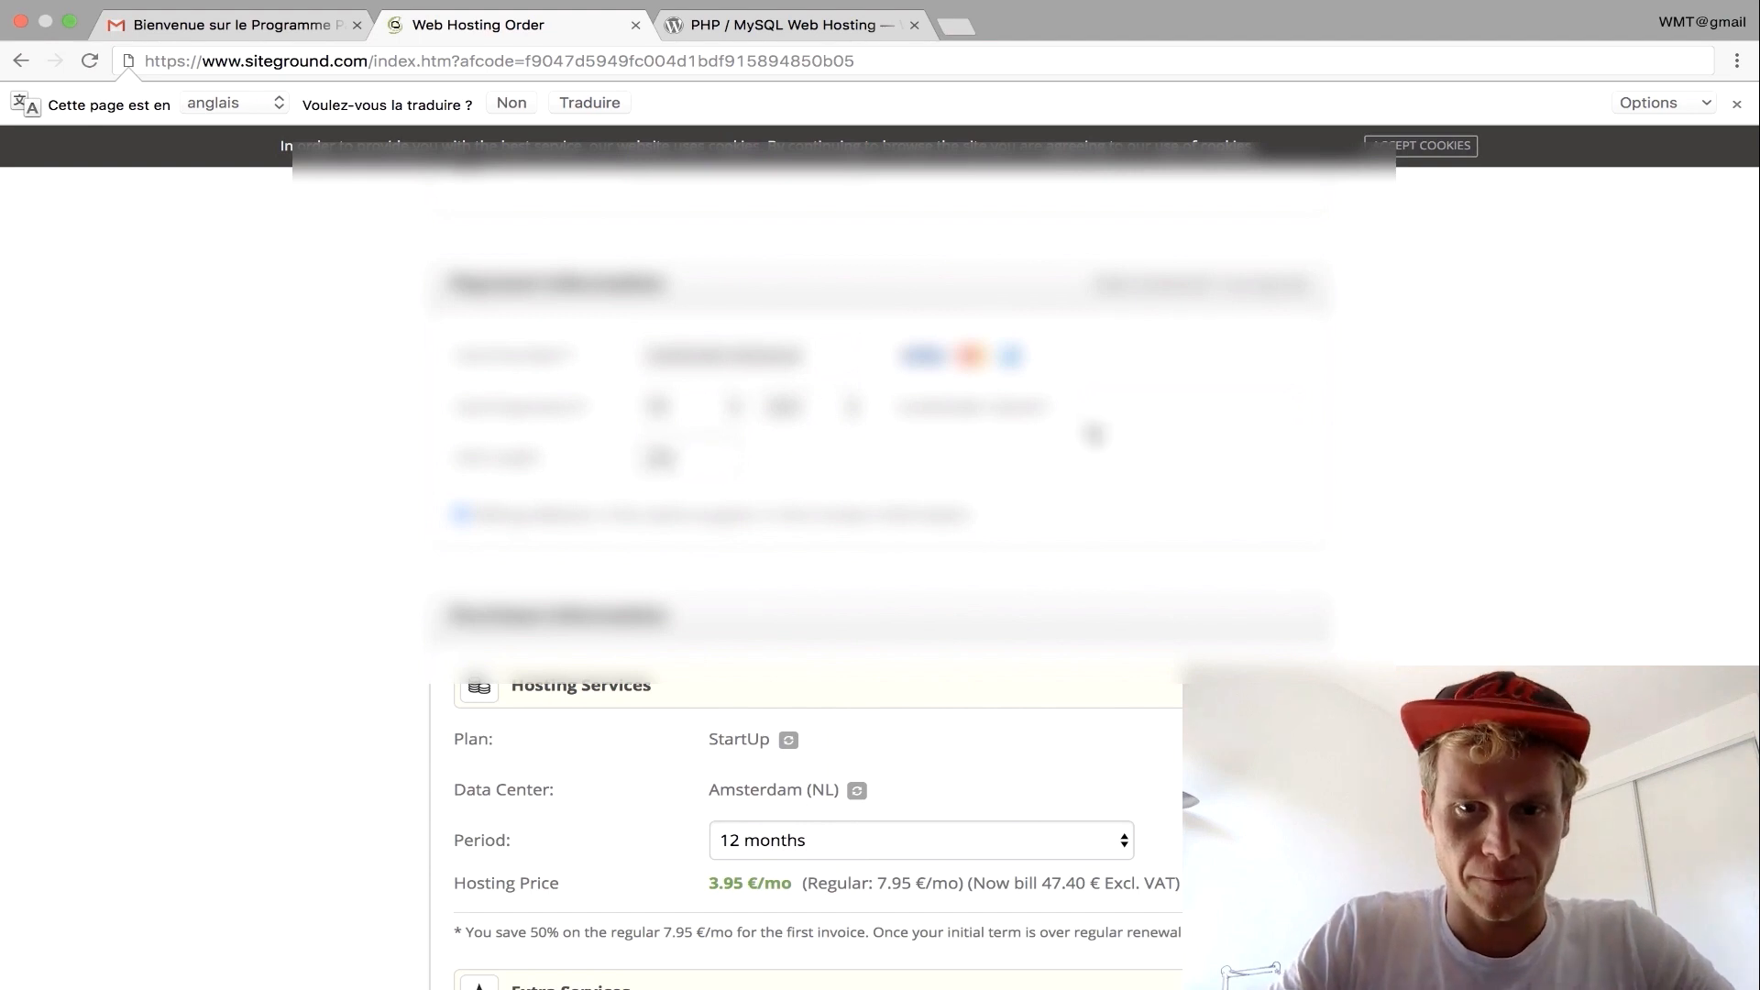
{"action": "left_click", "coordinate": [1119, 418]}
{"action": "type", "text": "????????????"}
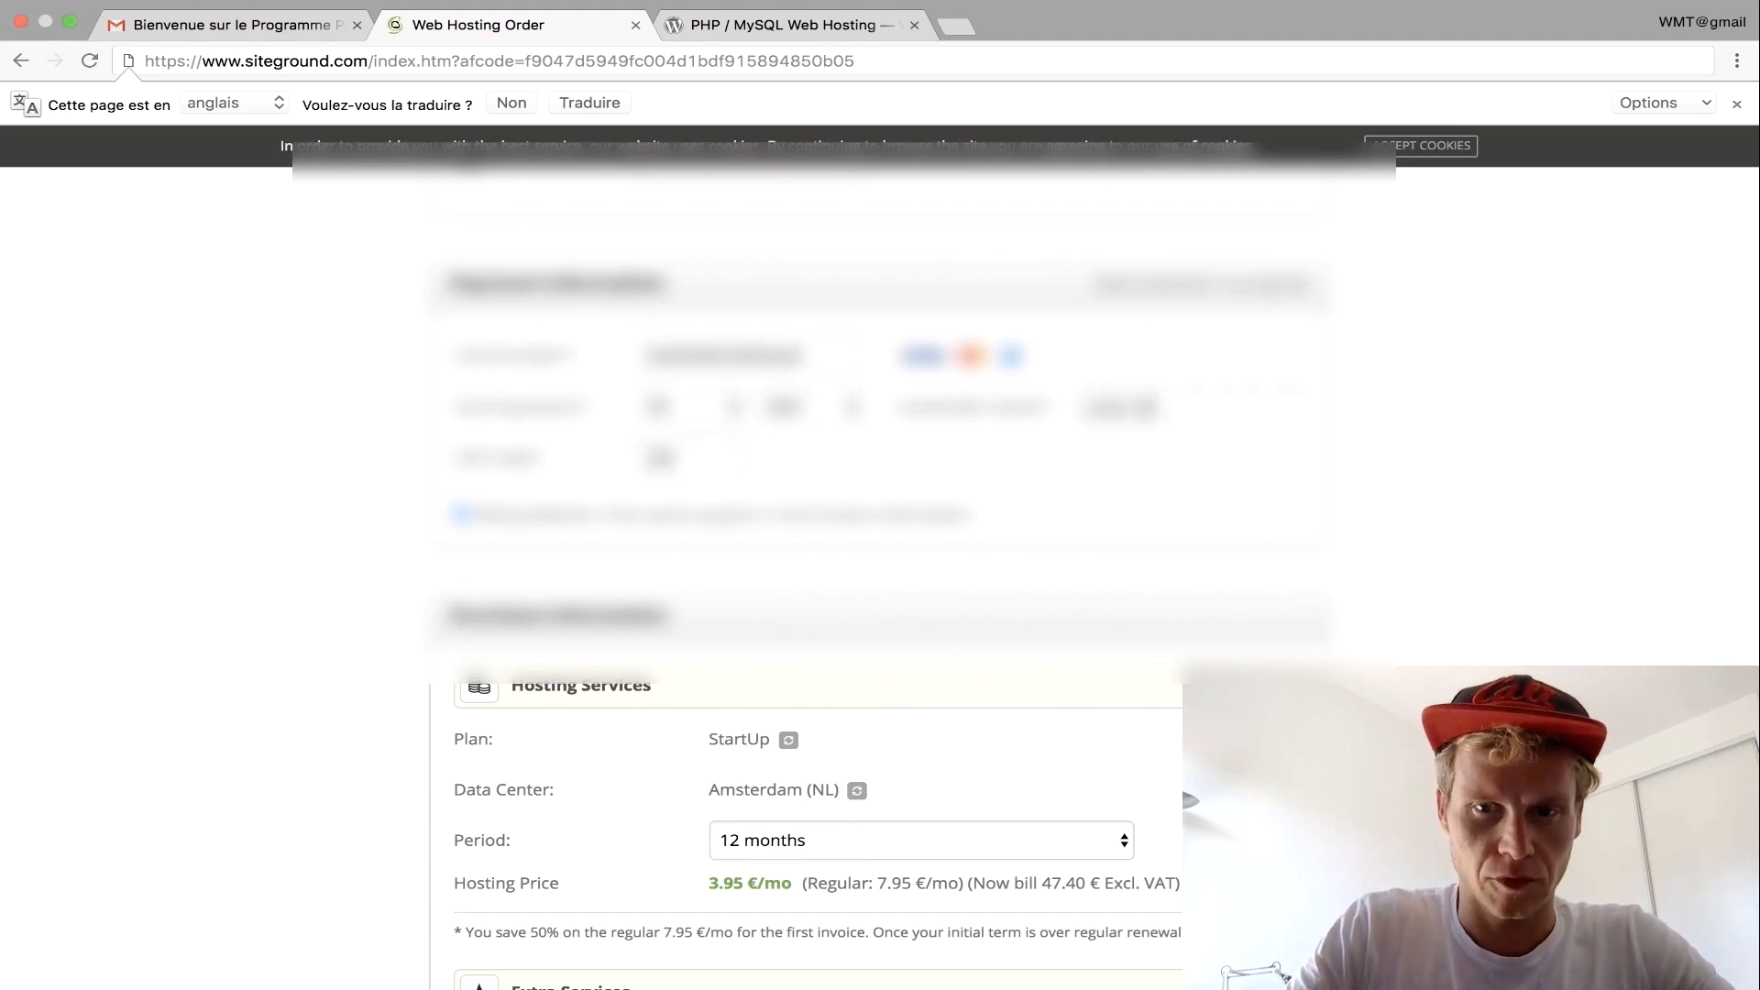
{"action": "type", "text": "?"}
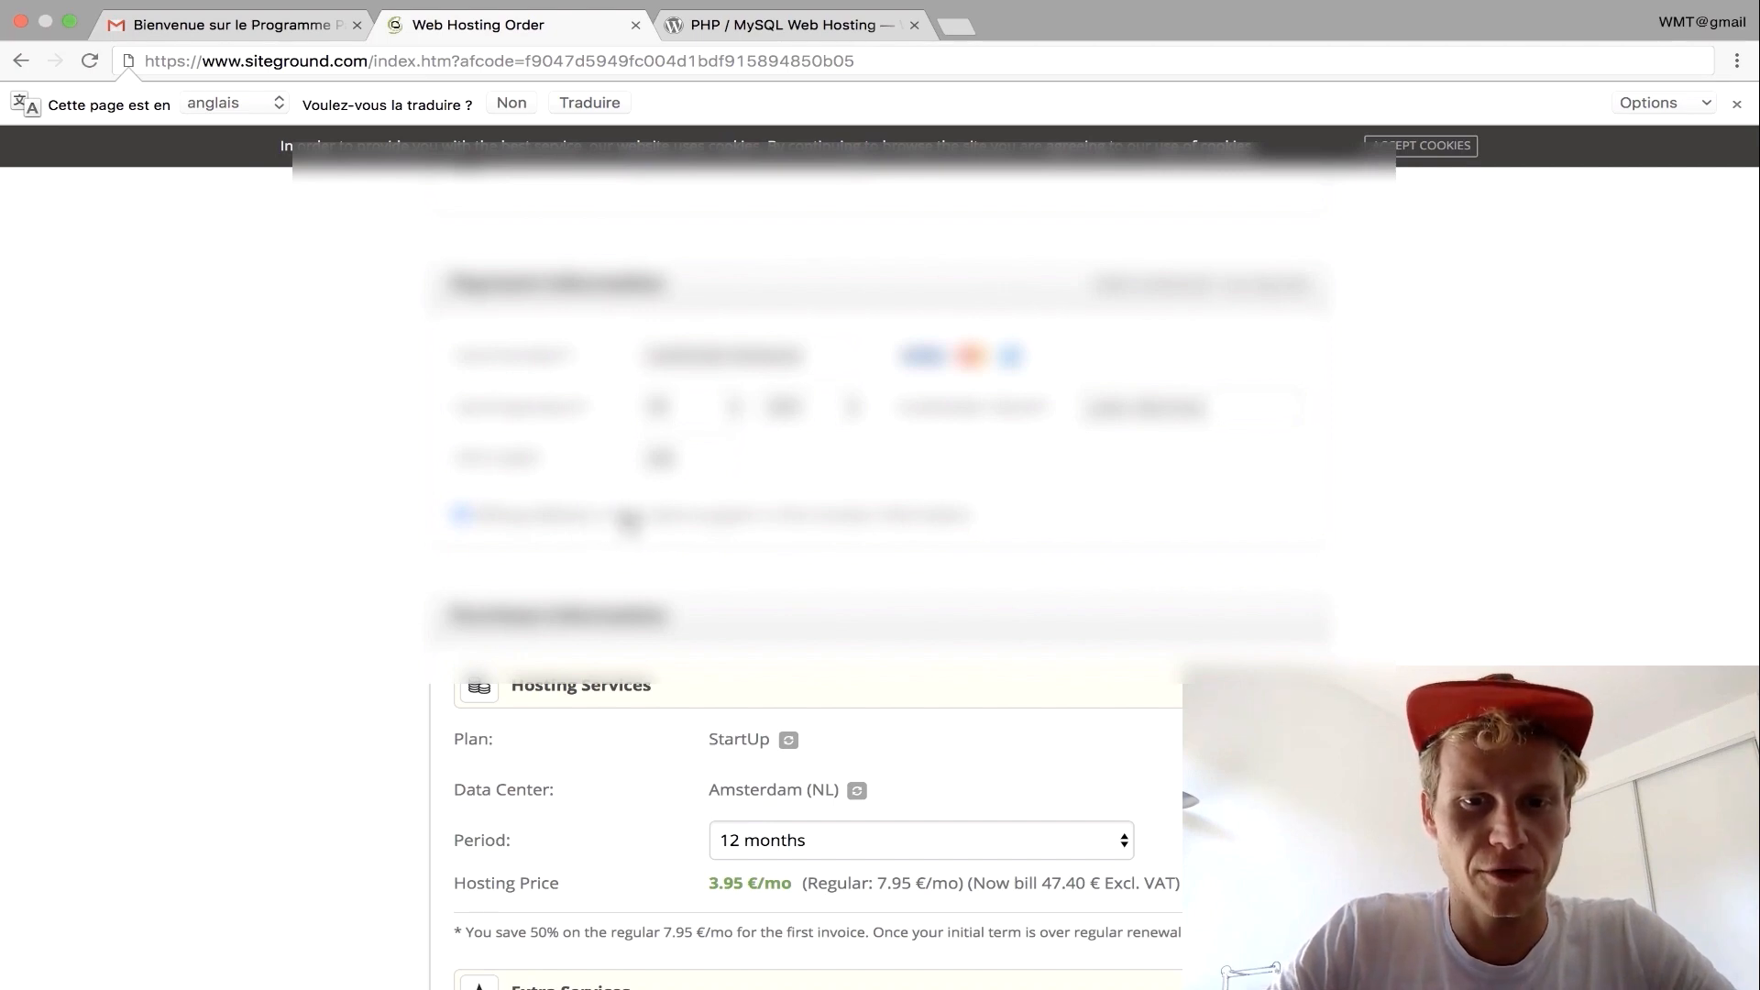
Keep the hosting period at 12 months and review the 71.22 EUR order total.
{"action": "scroll", "coordinate": [820, 429], "scroll_direction": "down", "scroll_amount": 5}
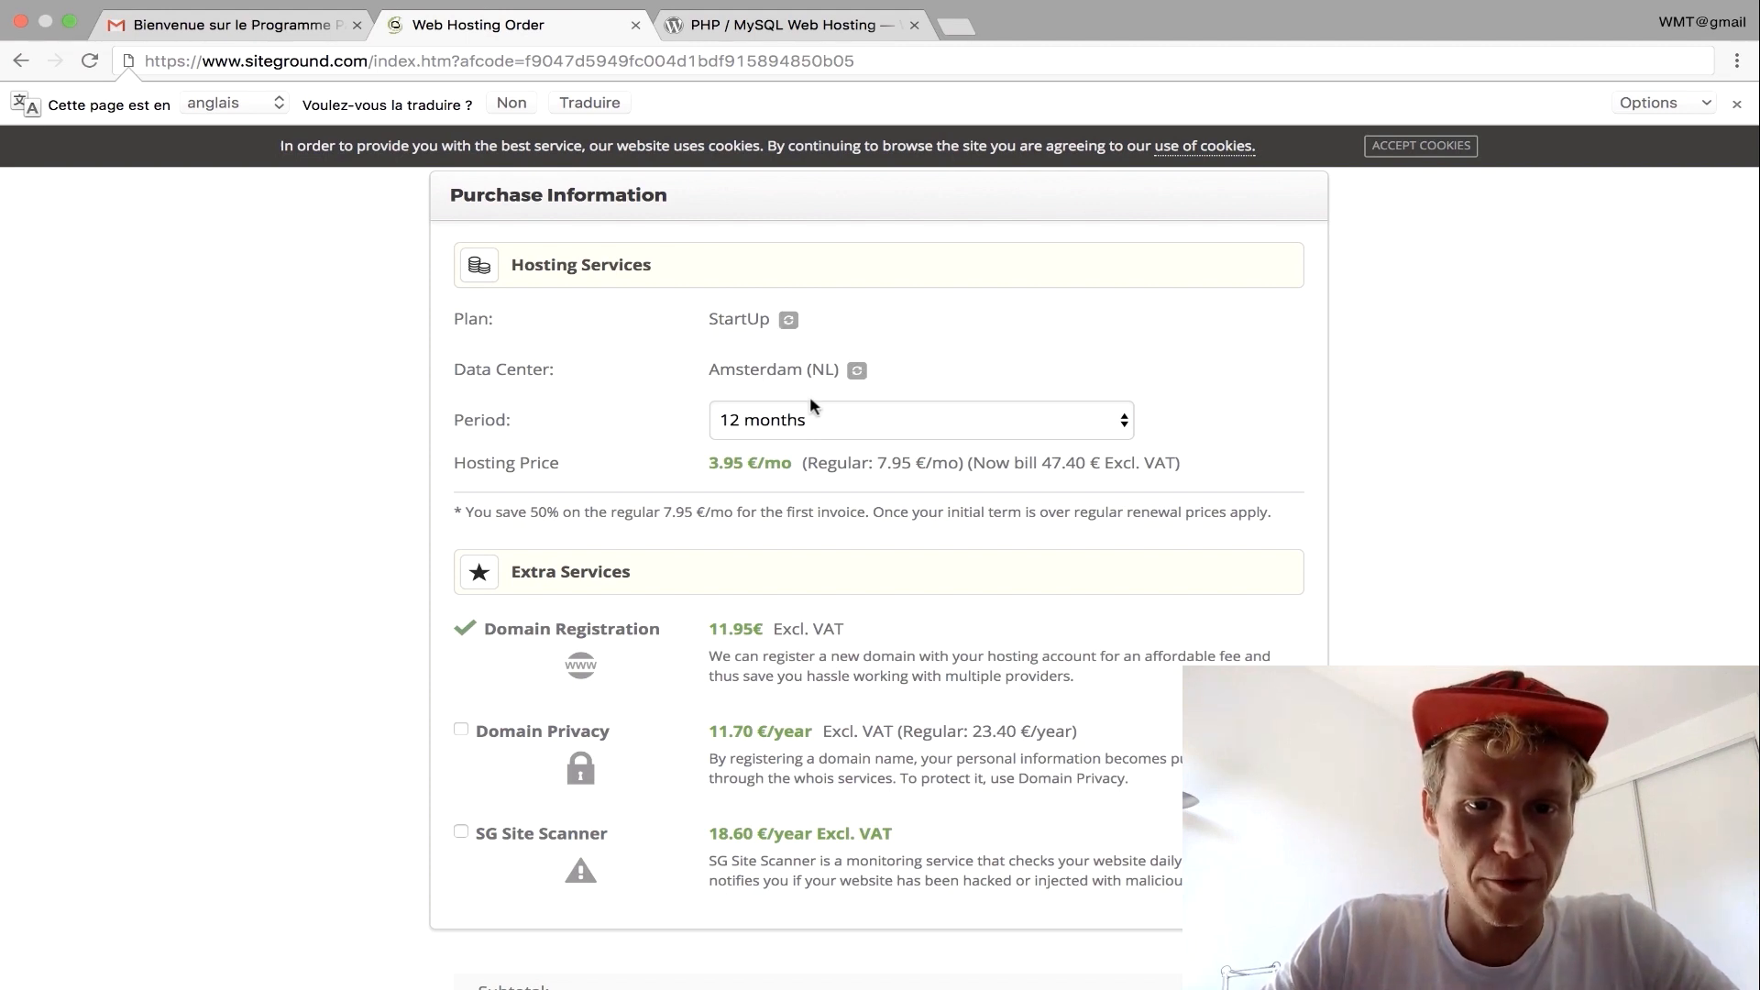
{"action": "left_click", "coordinate": [791, 419]}
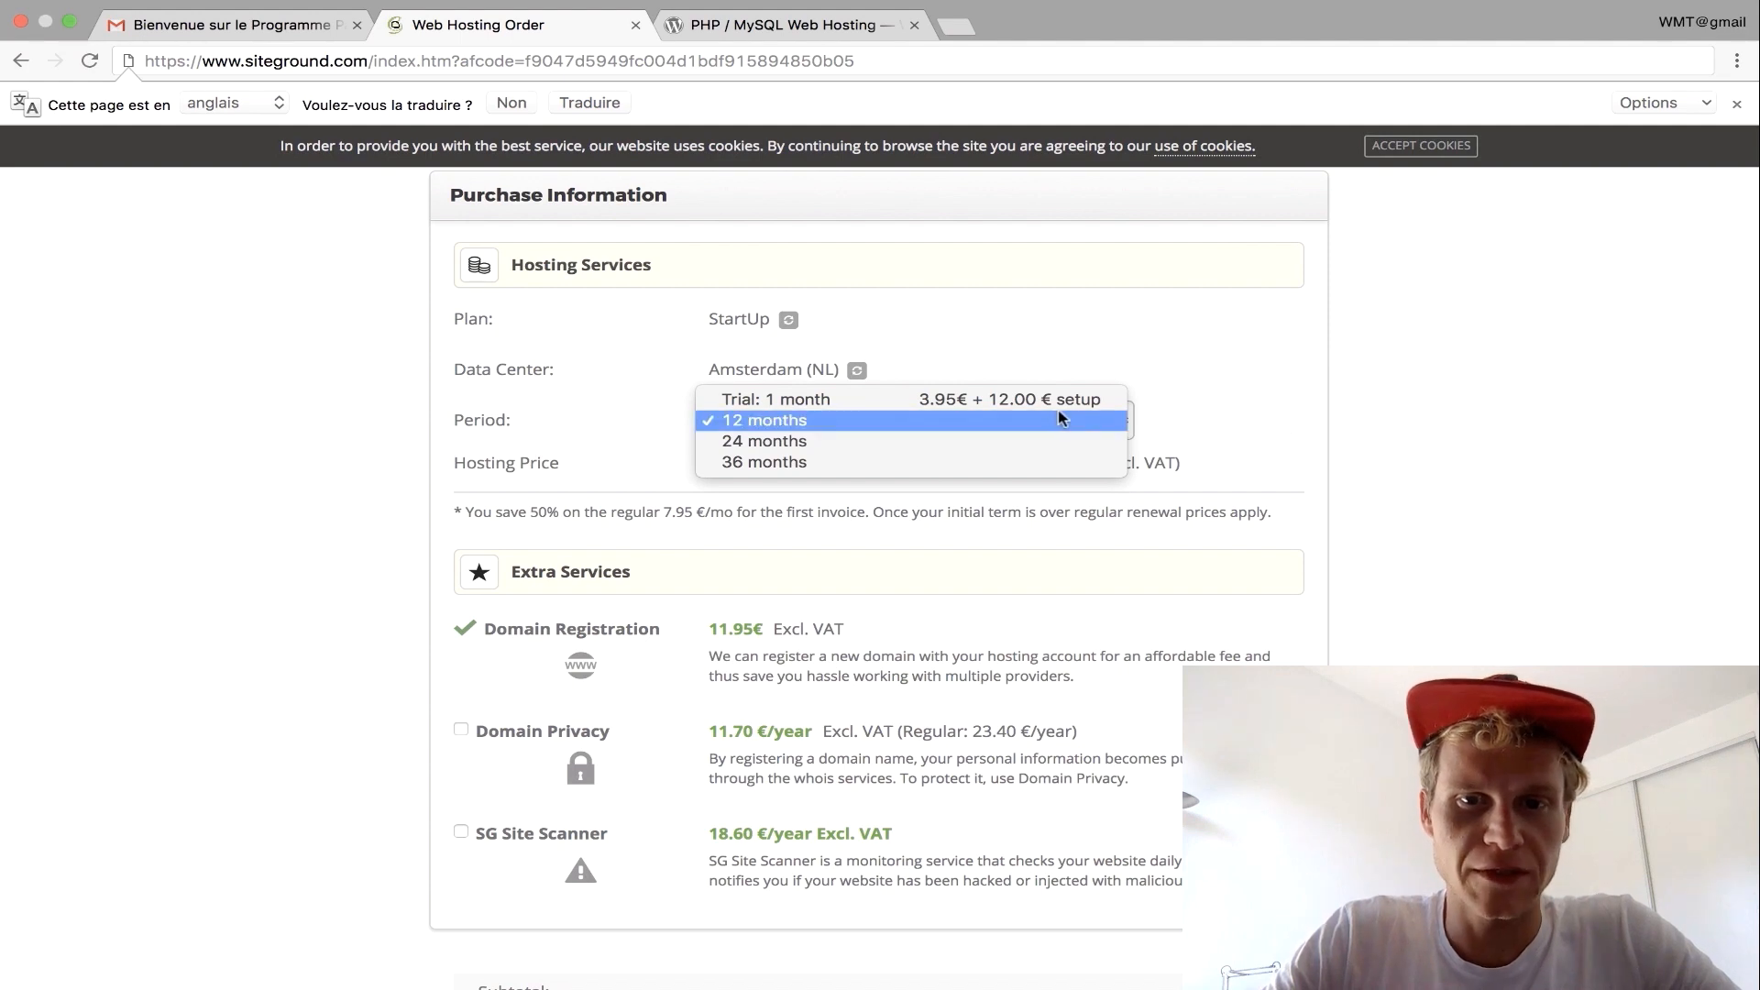
{"action": "left_click", "coordinate": [1245, 405]}
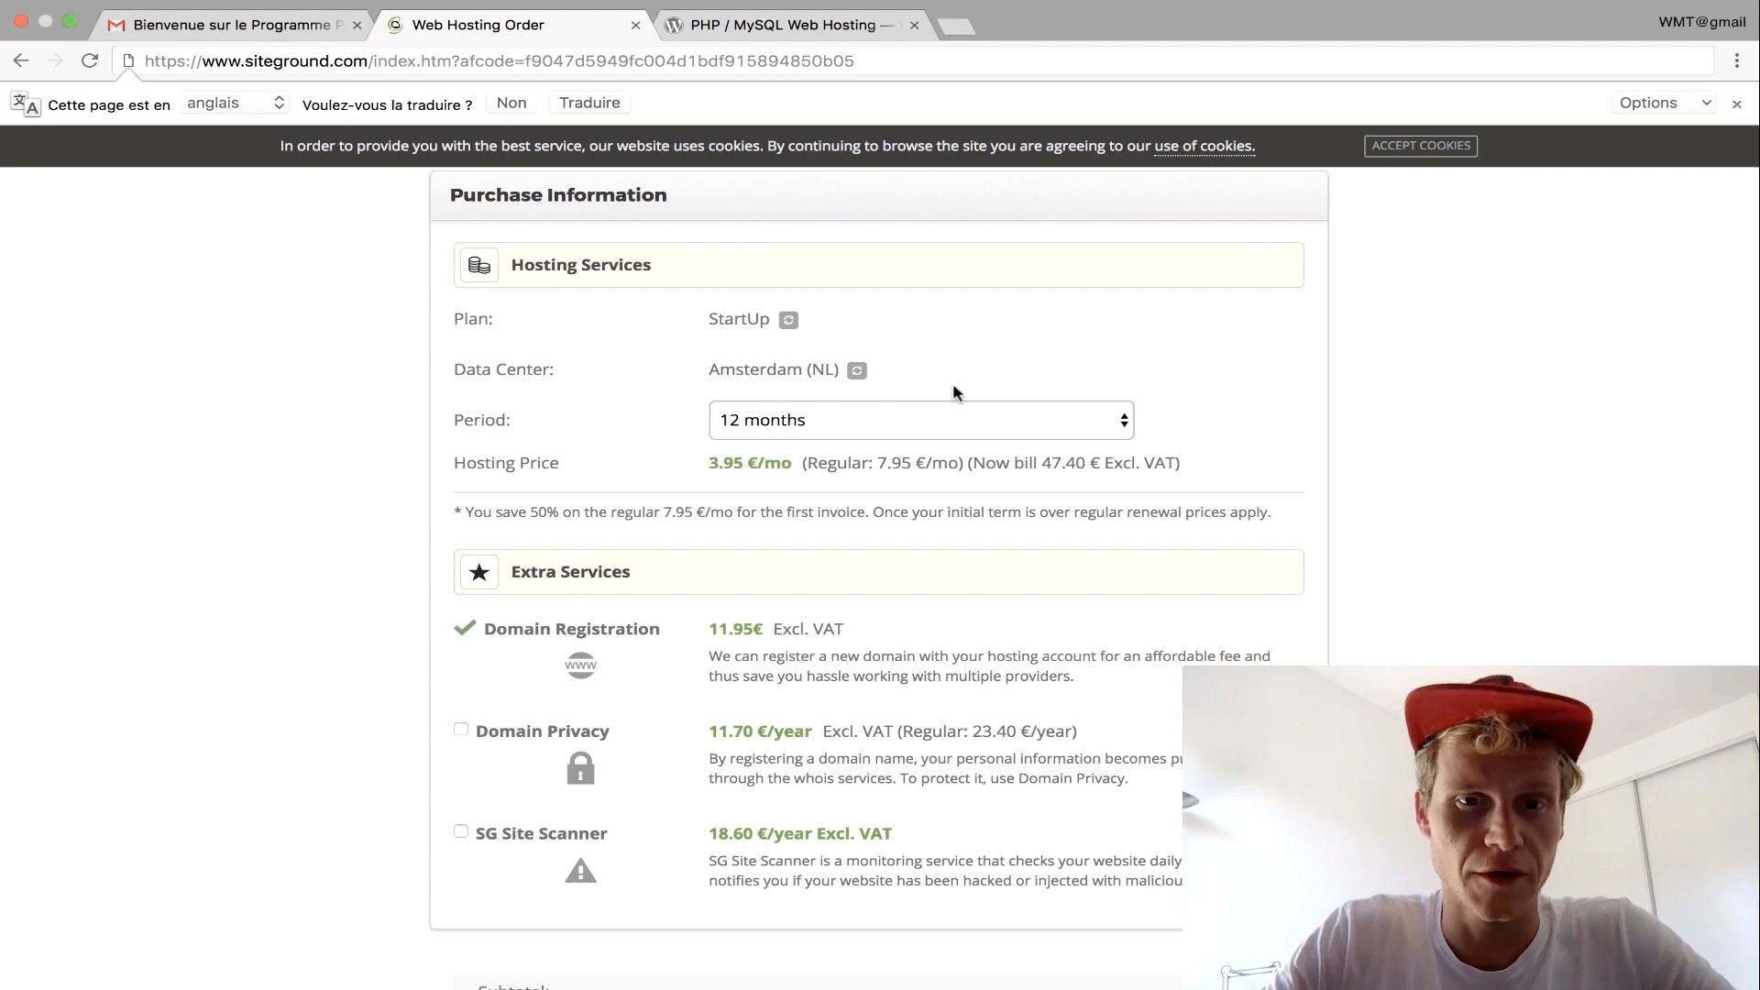
{"action": "scroll", "coordinate": [954, 391], "scroll_direction": "down", "scroll_amount": 2}
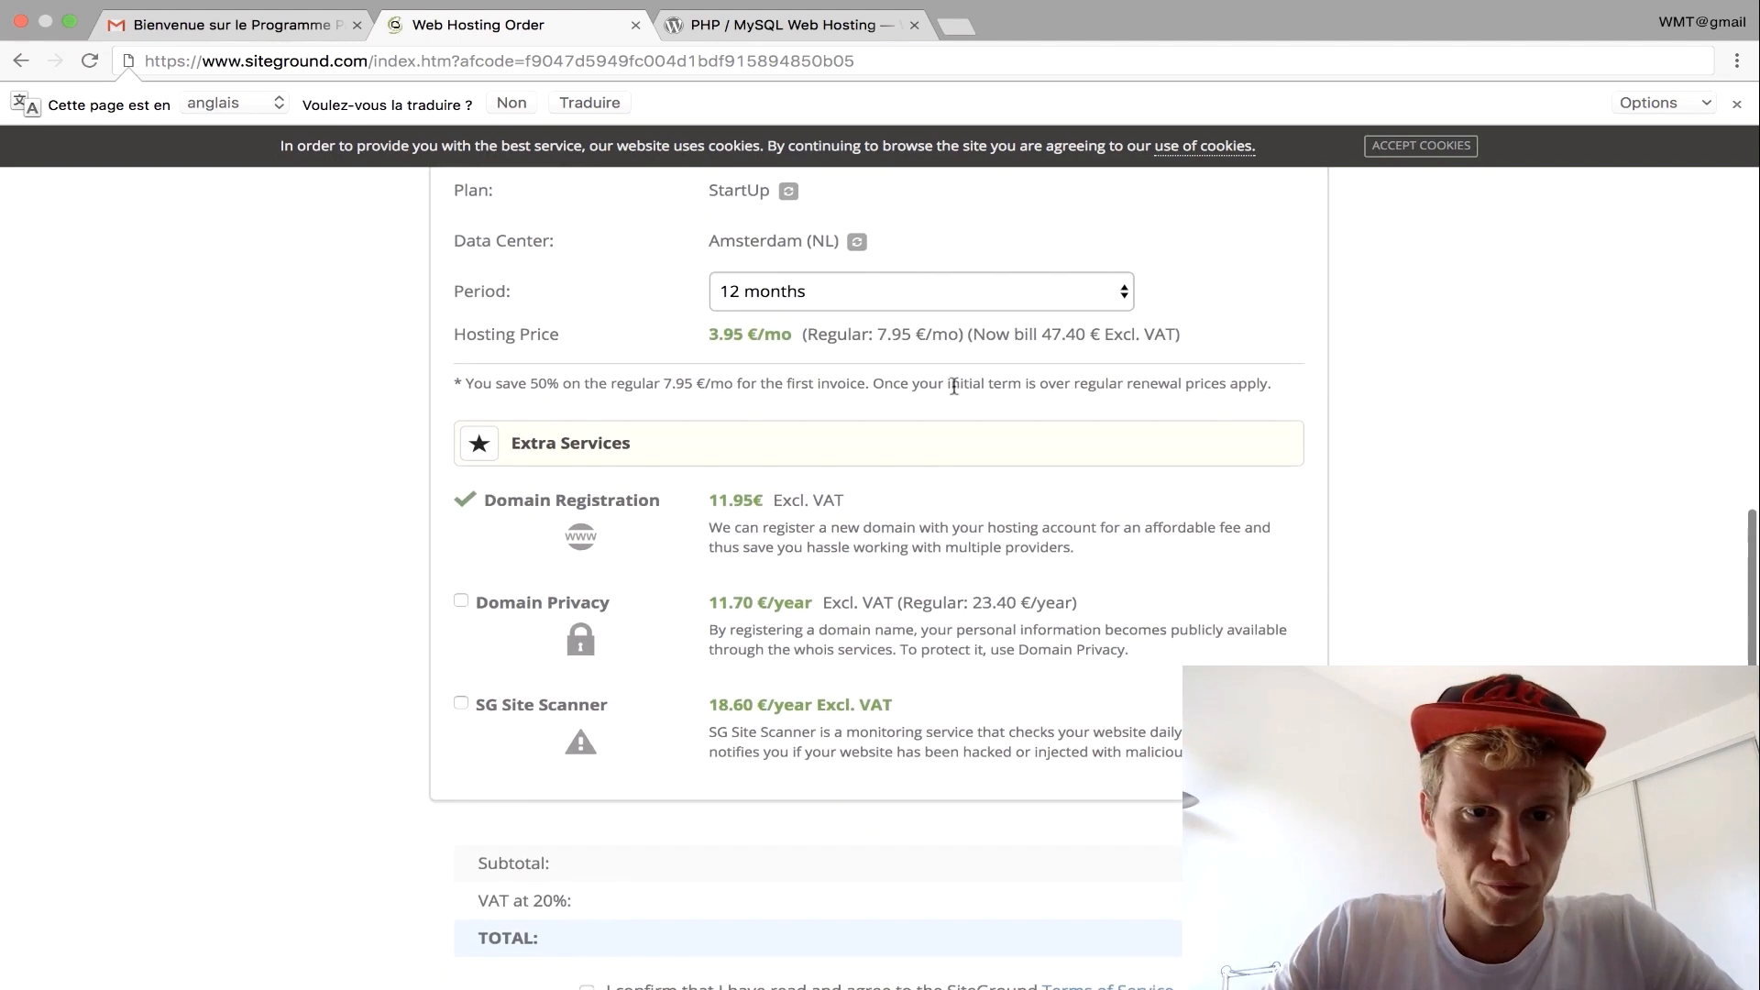
{"action": "scroll", "coordinate": [954, 392], "scroll_direction": "up", "scroll_amount": 1}
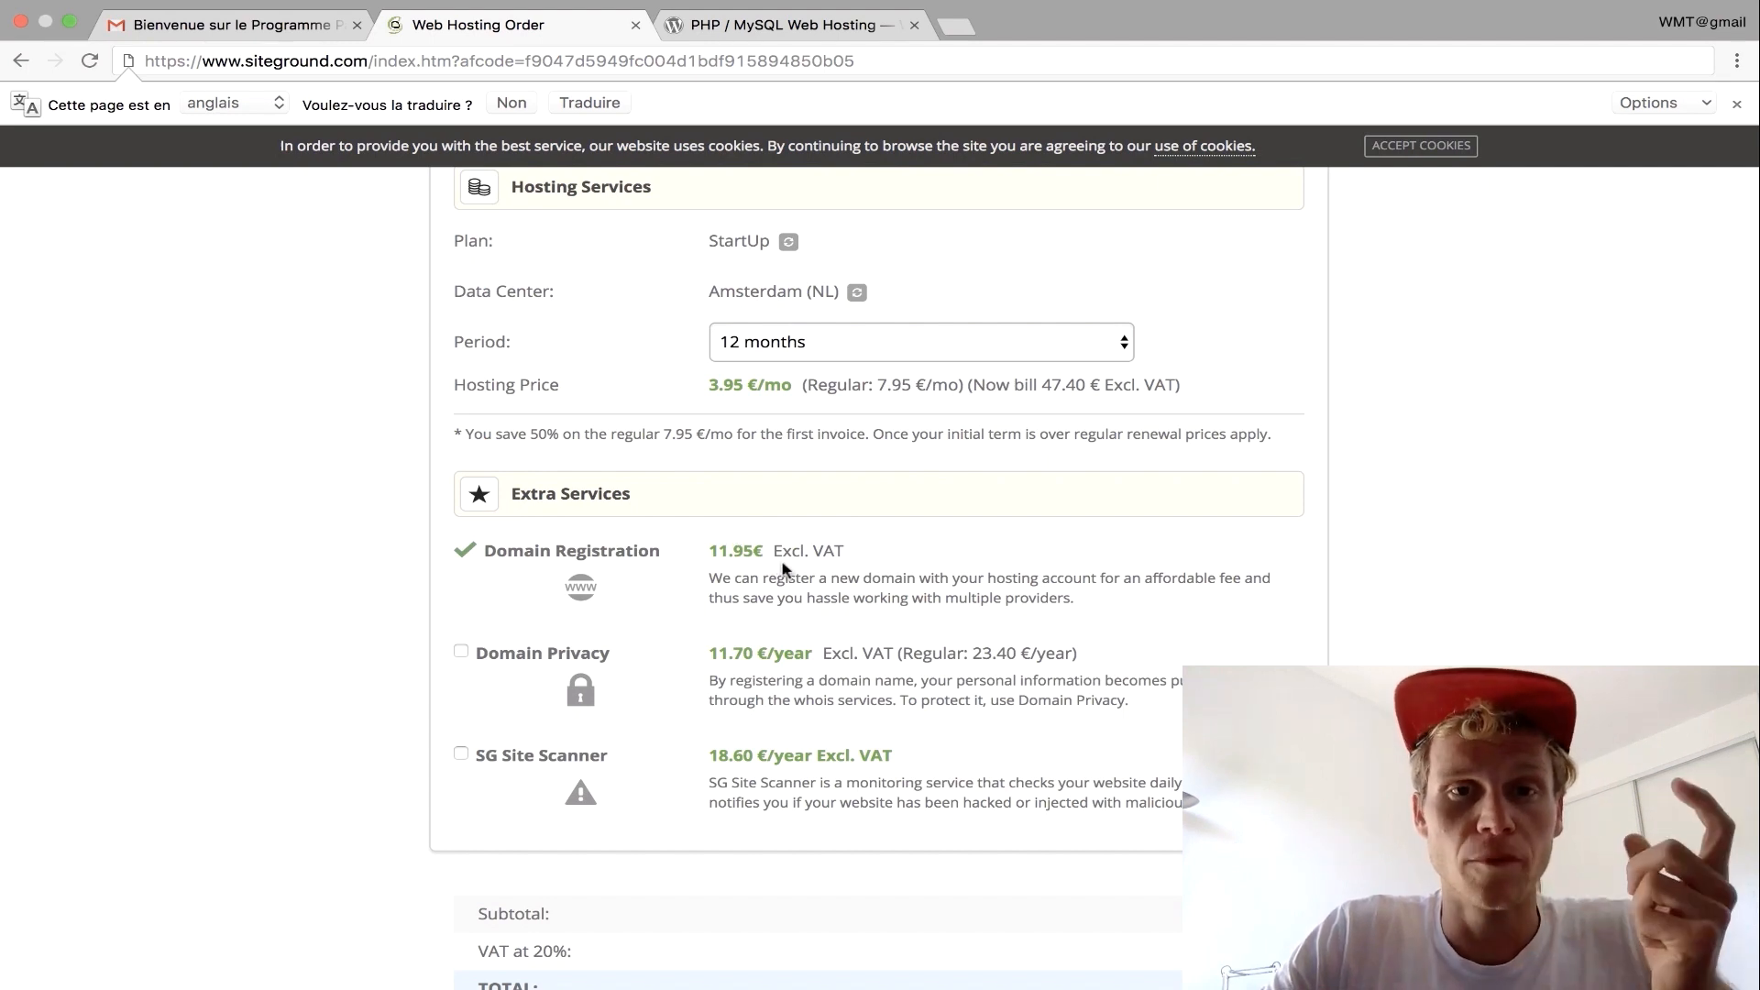
{"action": "scroll", "coordinate": [782, 569], "scroll_direction": "down", "scroll_amount": 3}
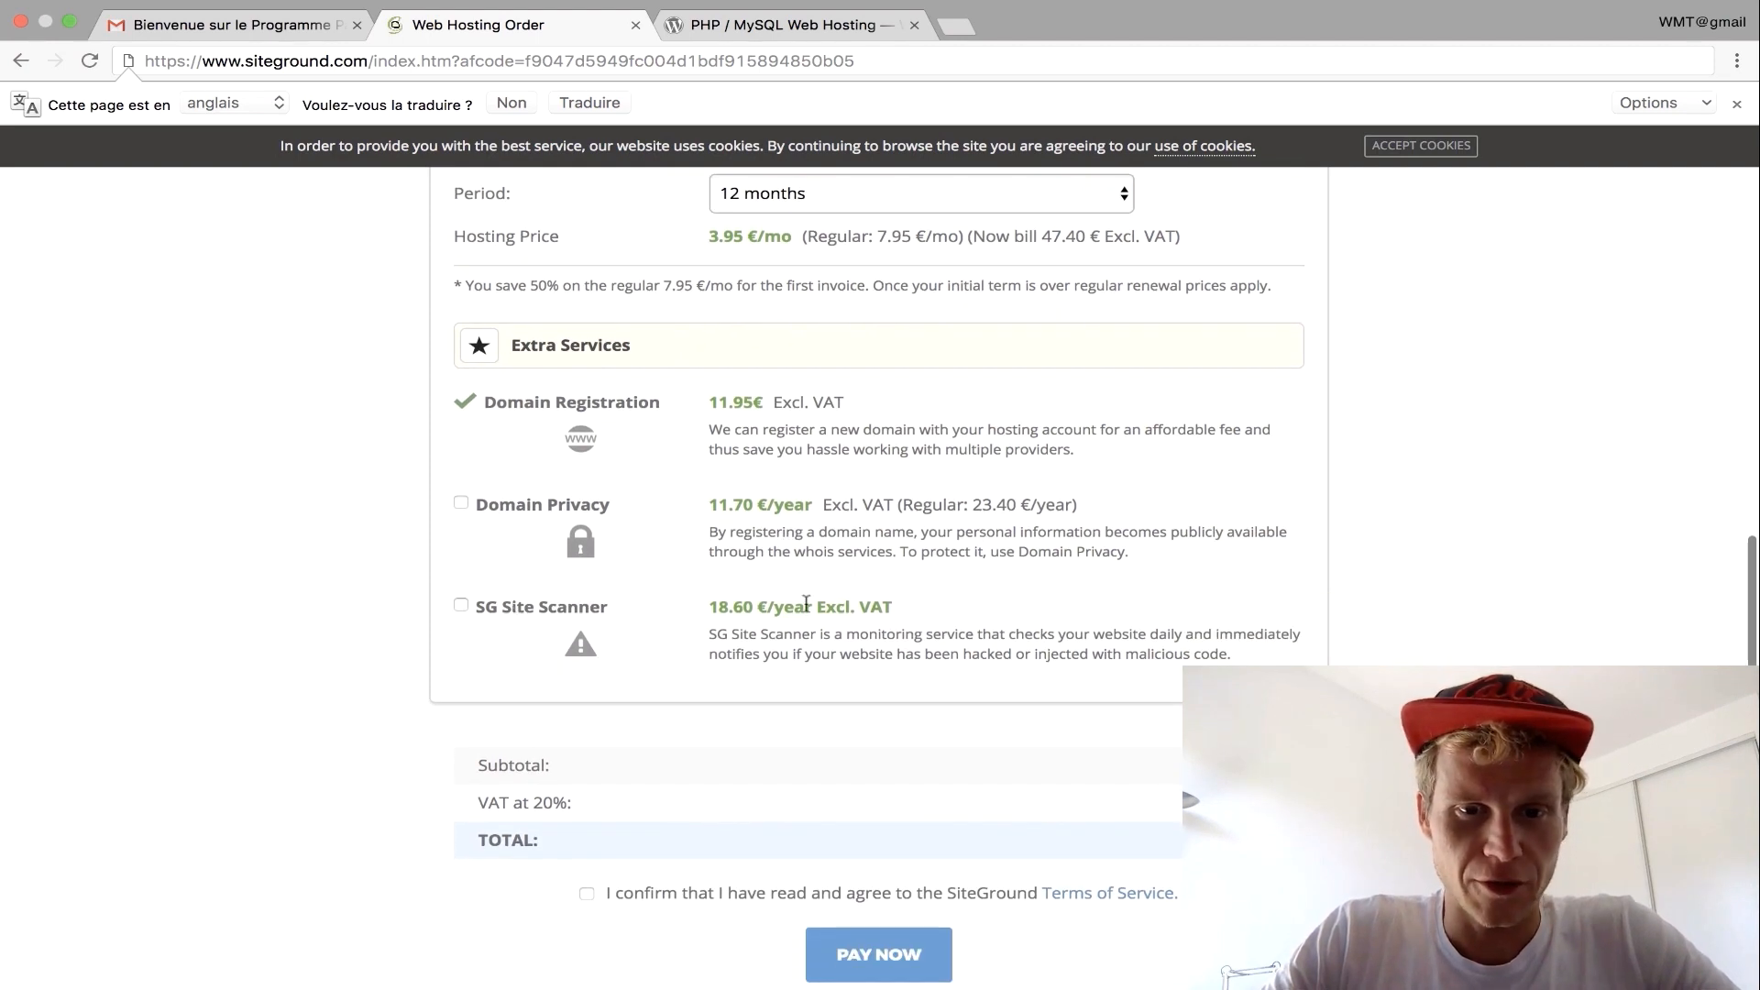
{"action": "scroll", "coordinate": [807, 603], "scroll_direction": "down", "scroll_amount": 1}
{"action": "scroll", "coordinate": [807, 603], "scroll_direction": "down", "scroll_amount": 4}
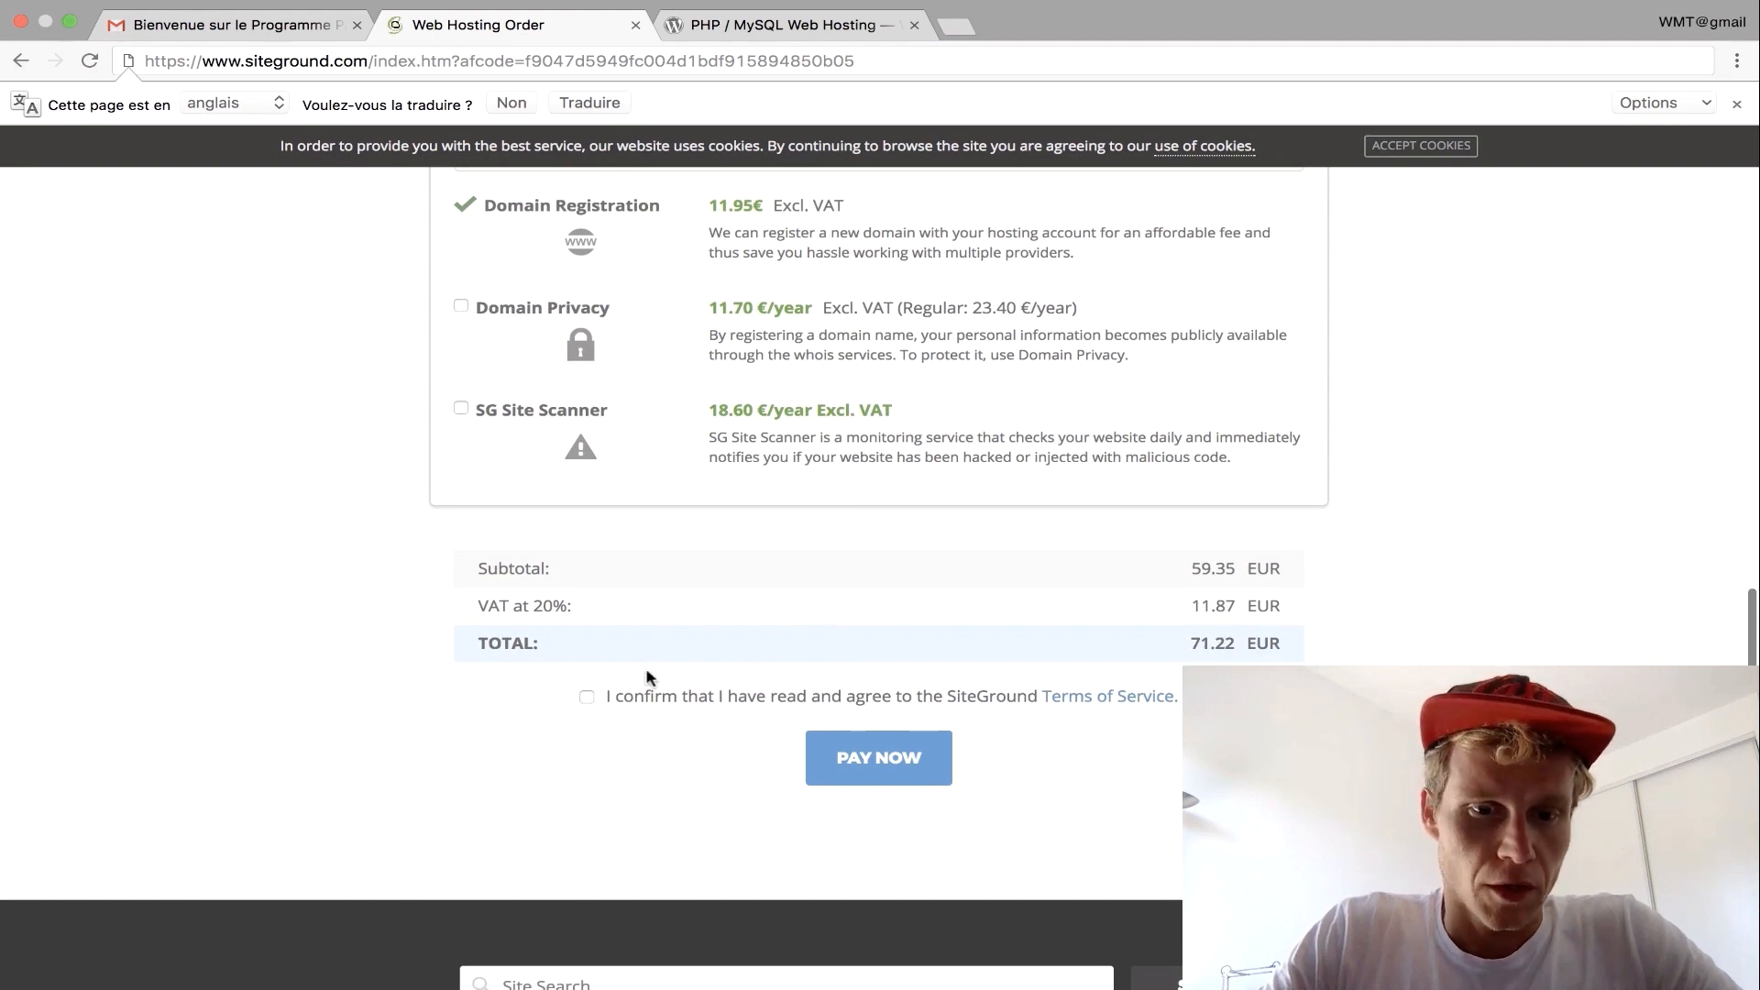
Agree to the SiteGround terms of service and pay the 71.22 EUR order.
{"action": "left_click", "coordinate": [588, 698]}
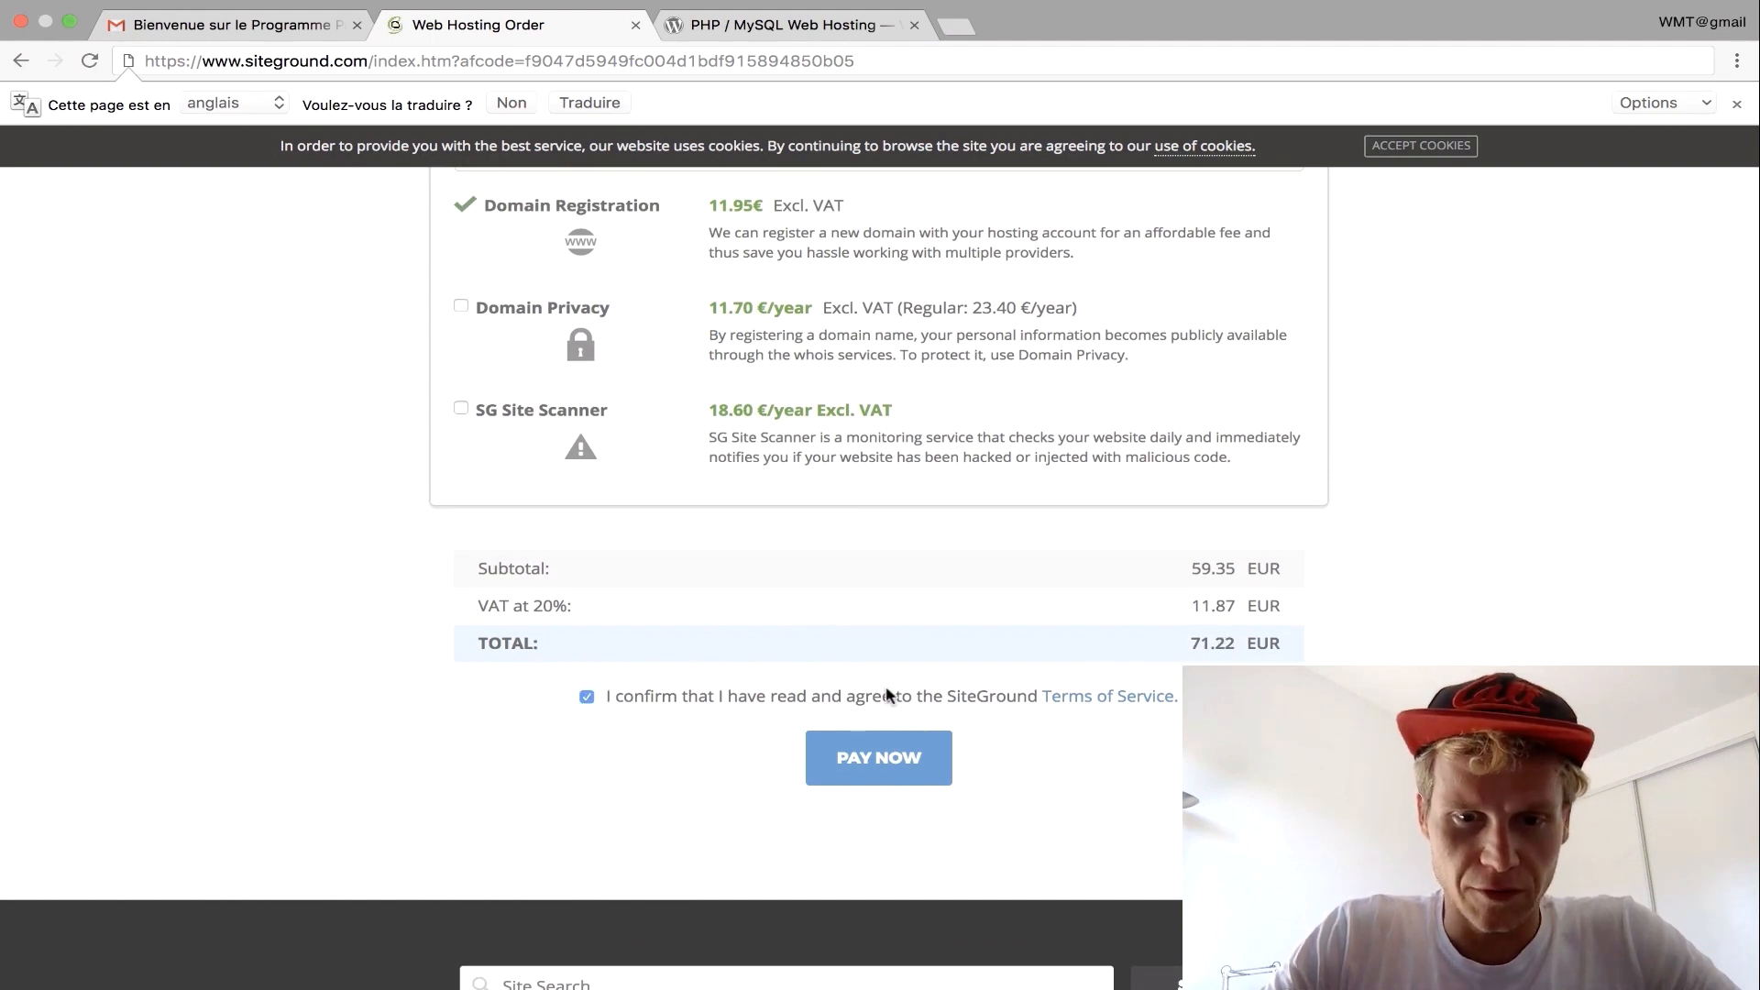
{"action": "scroll", "coordinate": [886, 693], "scroll_direction": "up", "scroll_amount": 1}
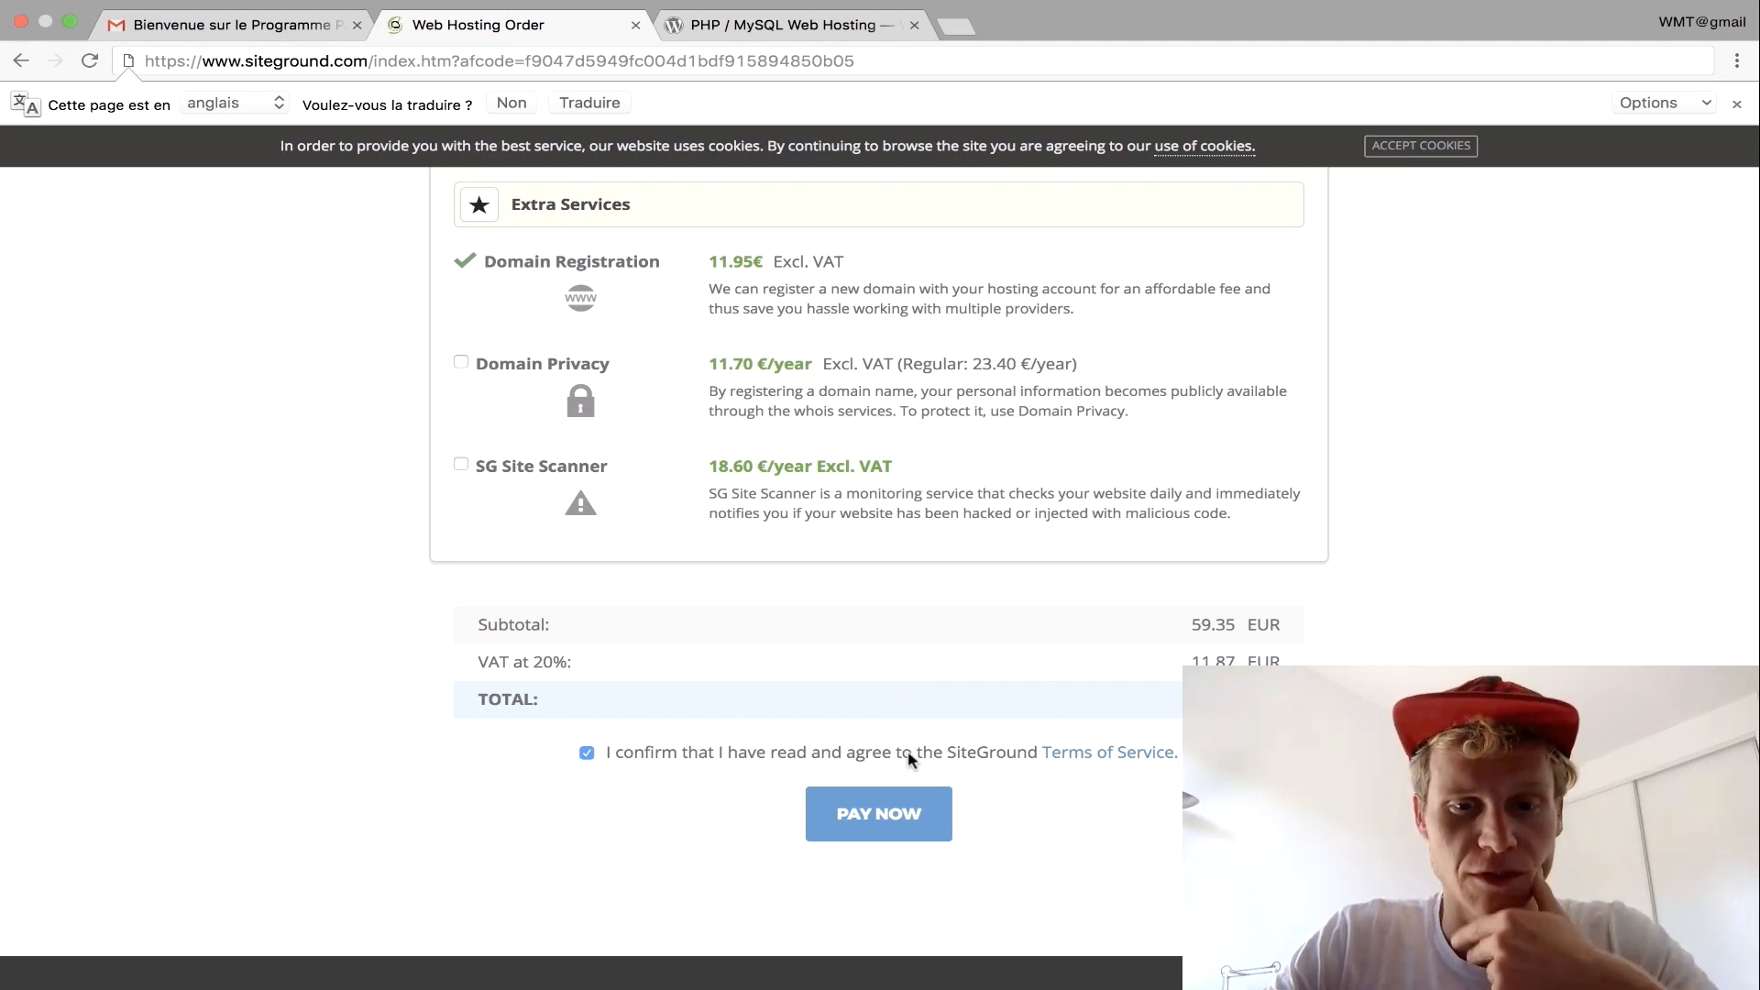
{"action": "scroll", "coordinate": [908, 753], "scroll_direction": "down", "scroll_amount": 1}
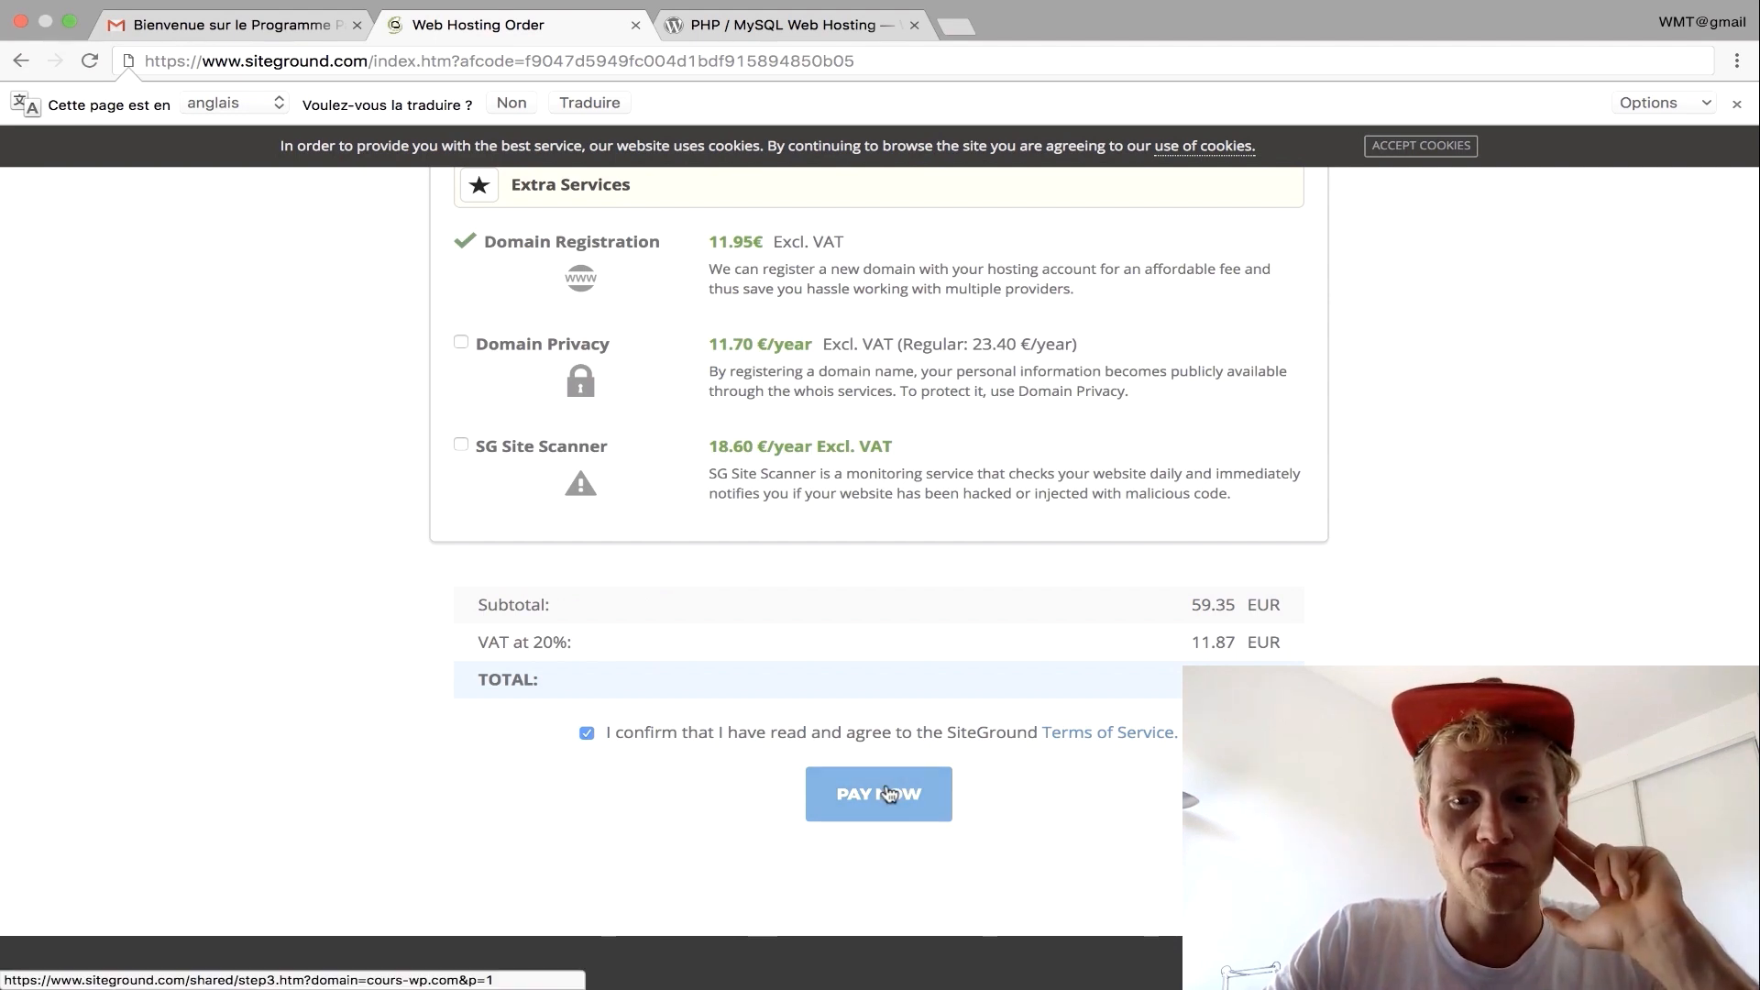
{"action": "left_click", "coordinate": [887, 794]}
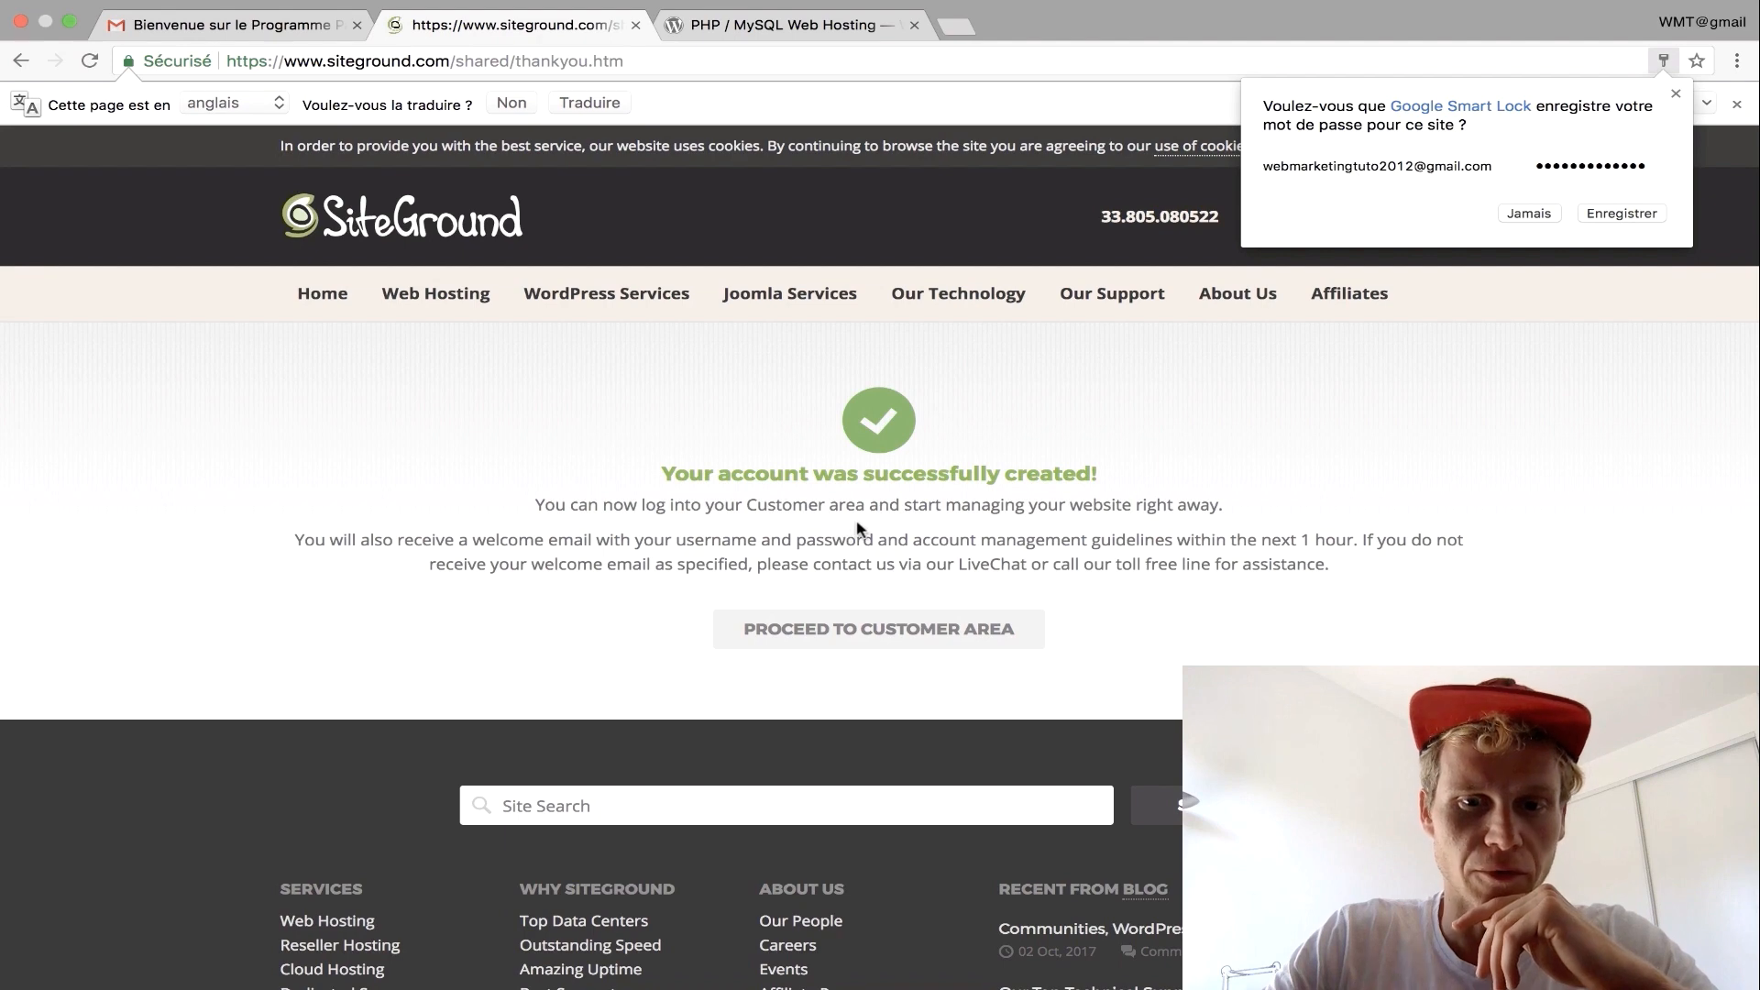
Dismiss the password prompt, enter the customer area and set up a site for elementor-express.com.
{"action": "left_click", "coordinate": [887, 632]}
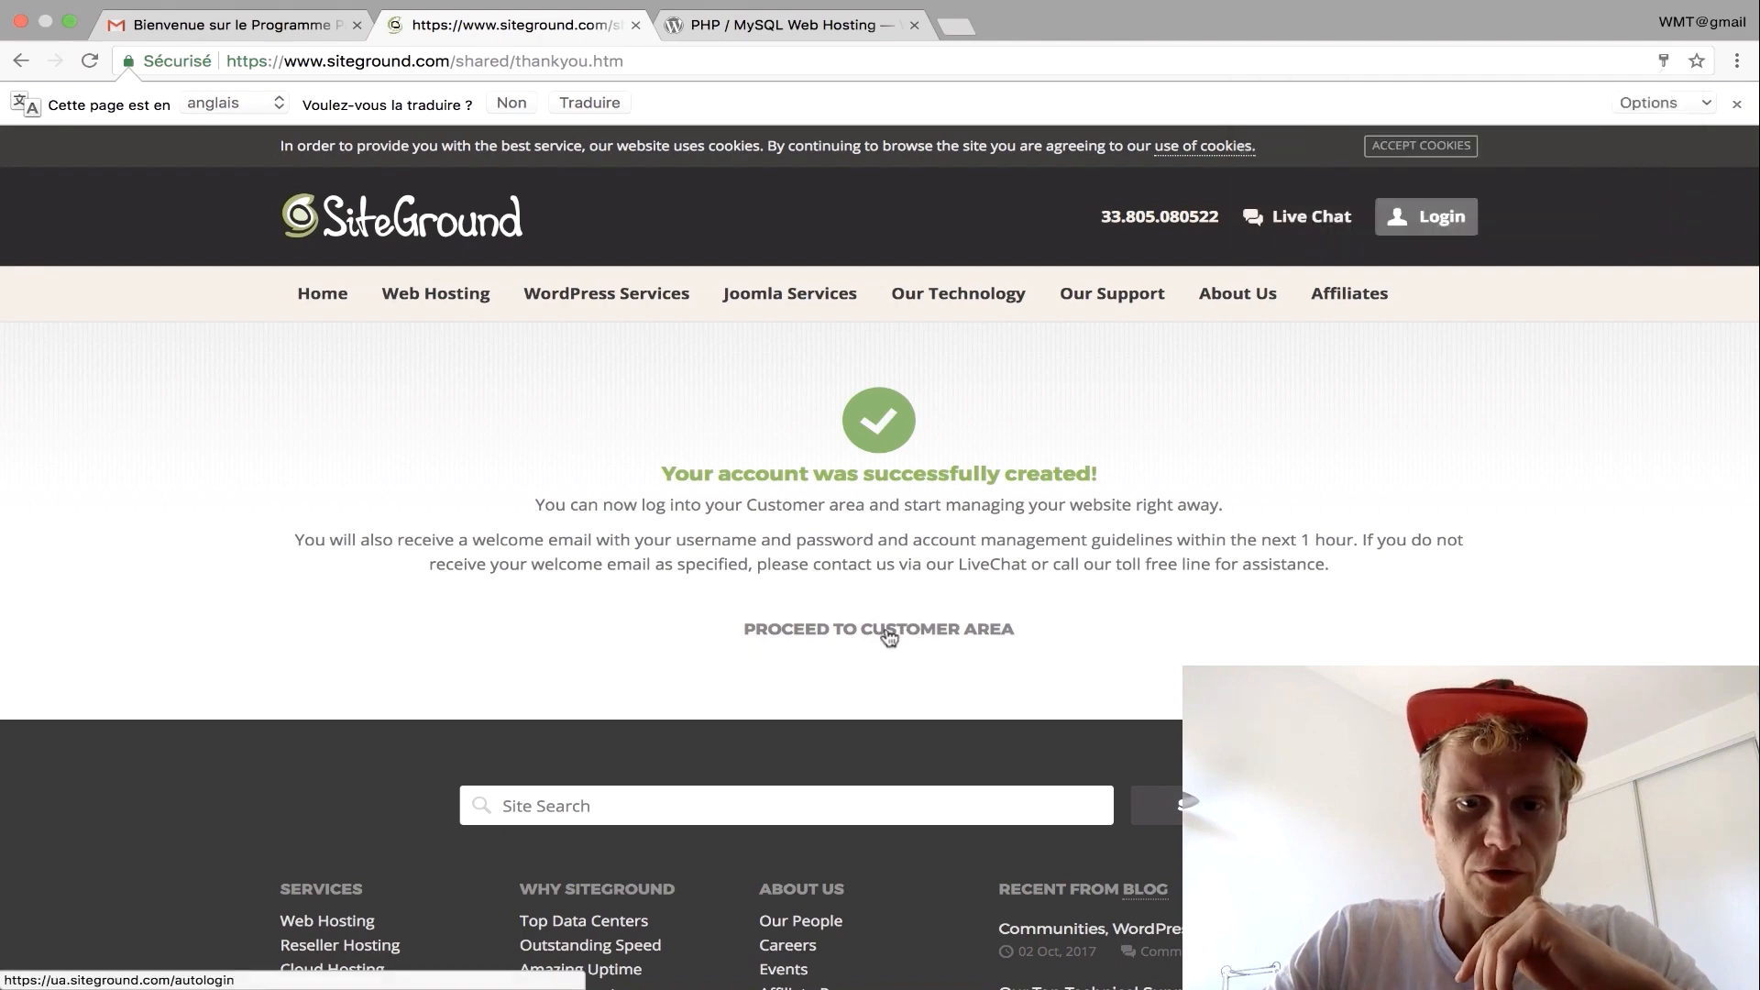
{"action": "left_click", "coordinate": [887, 632]}
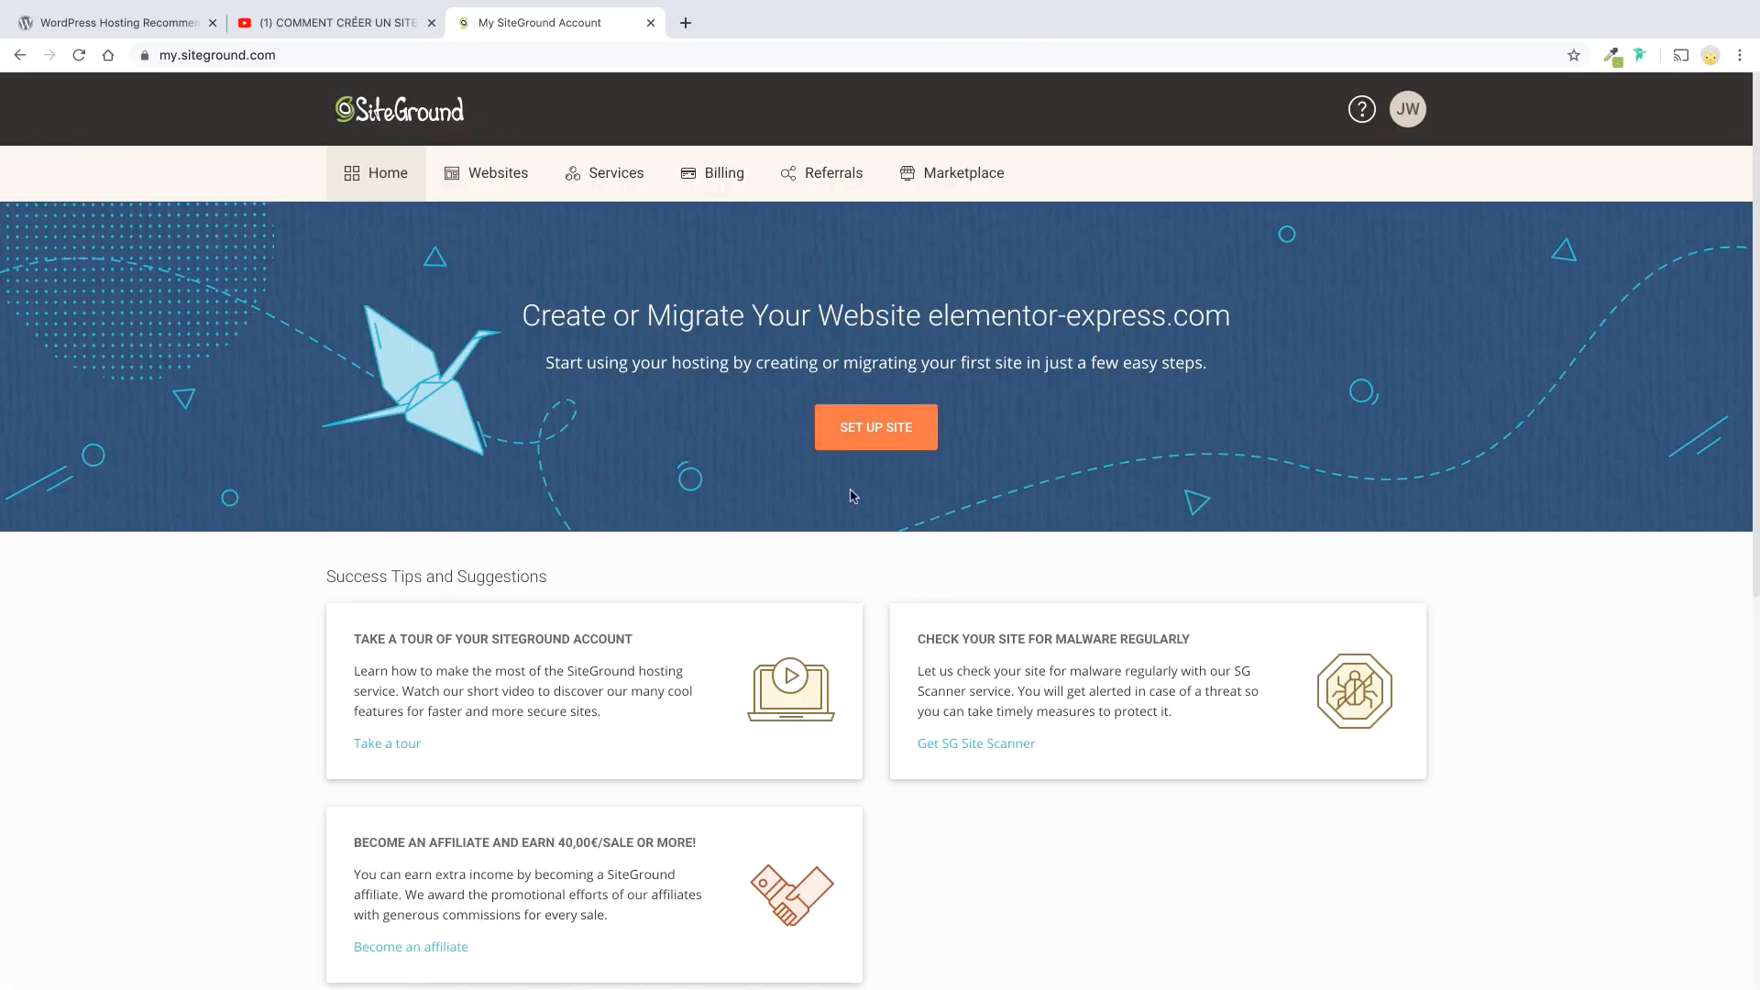
{"action": "left_click", "coordinate": [876, 428]}
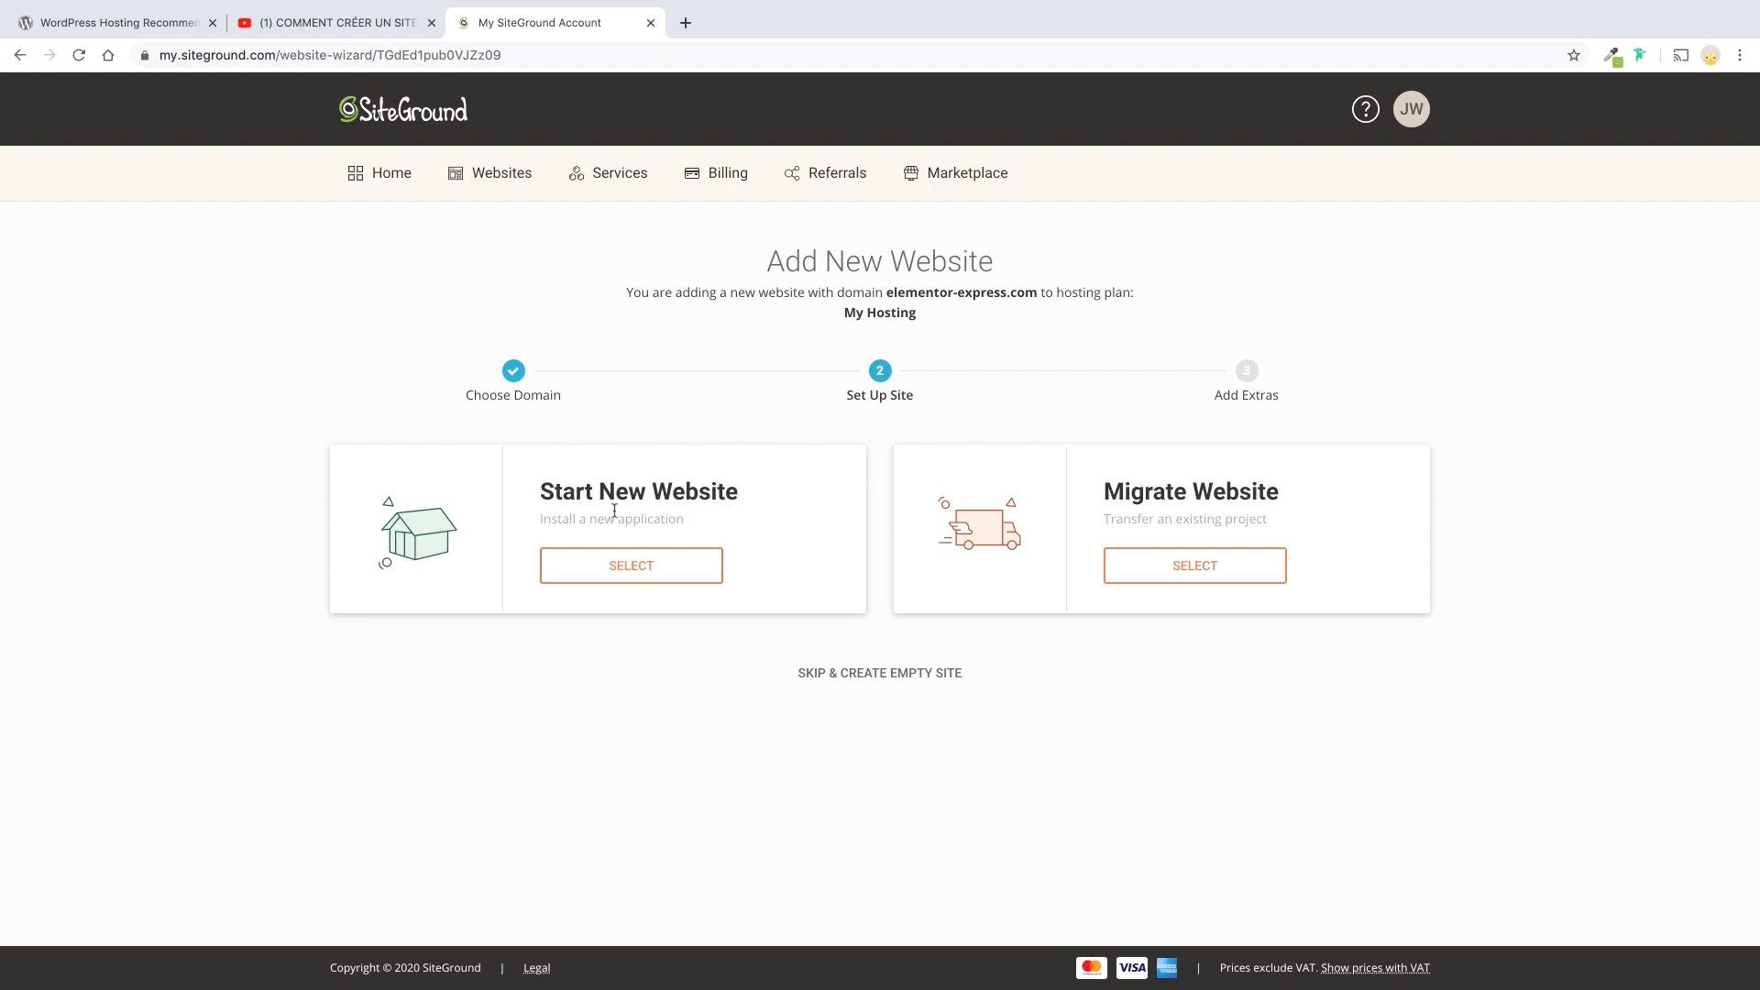
Start a new WordPress website and enter the admin e-mail address and a strong password.
{"action": "left_click", "coordinate": [626, 568]}
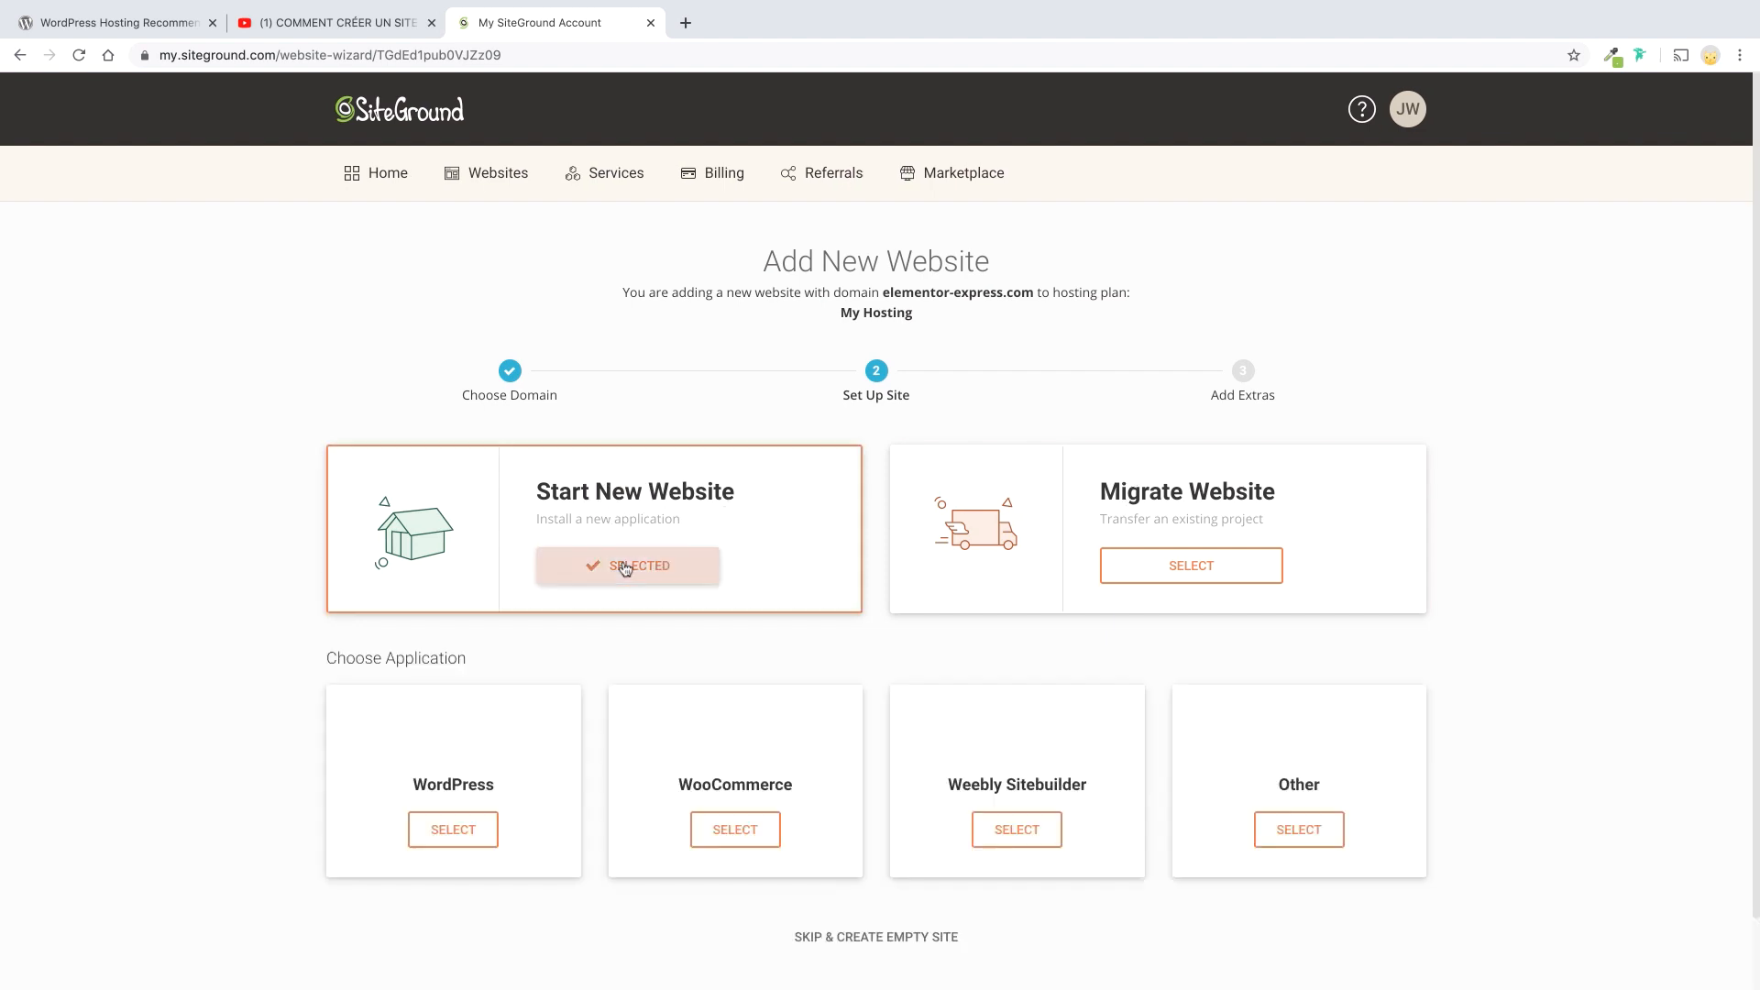
{"action": "scroll", "coordinate": [760, 622], "scroll_direction": "down", "scroll_amount": 1}
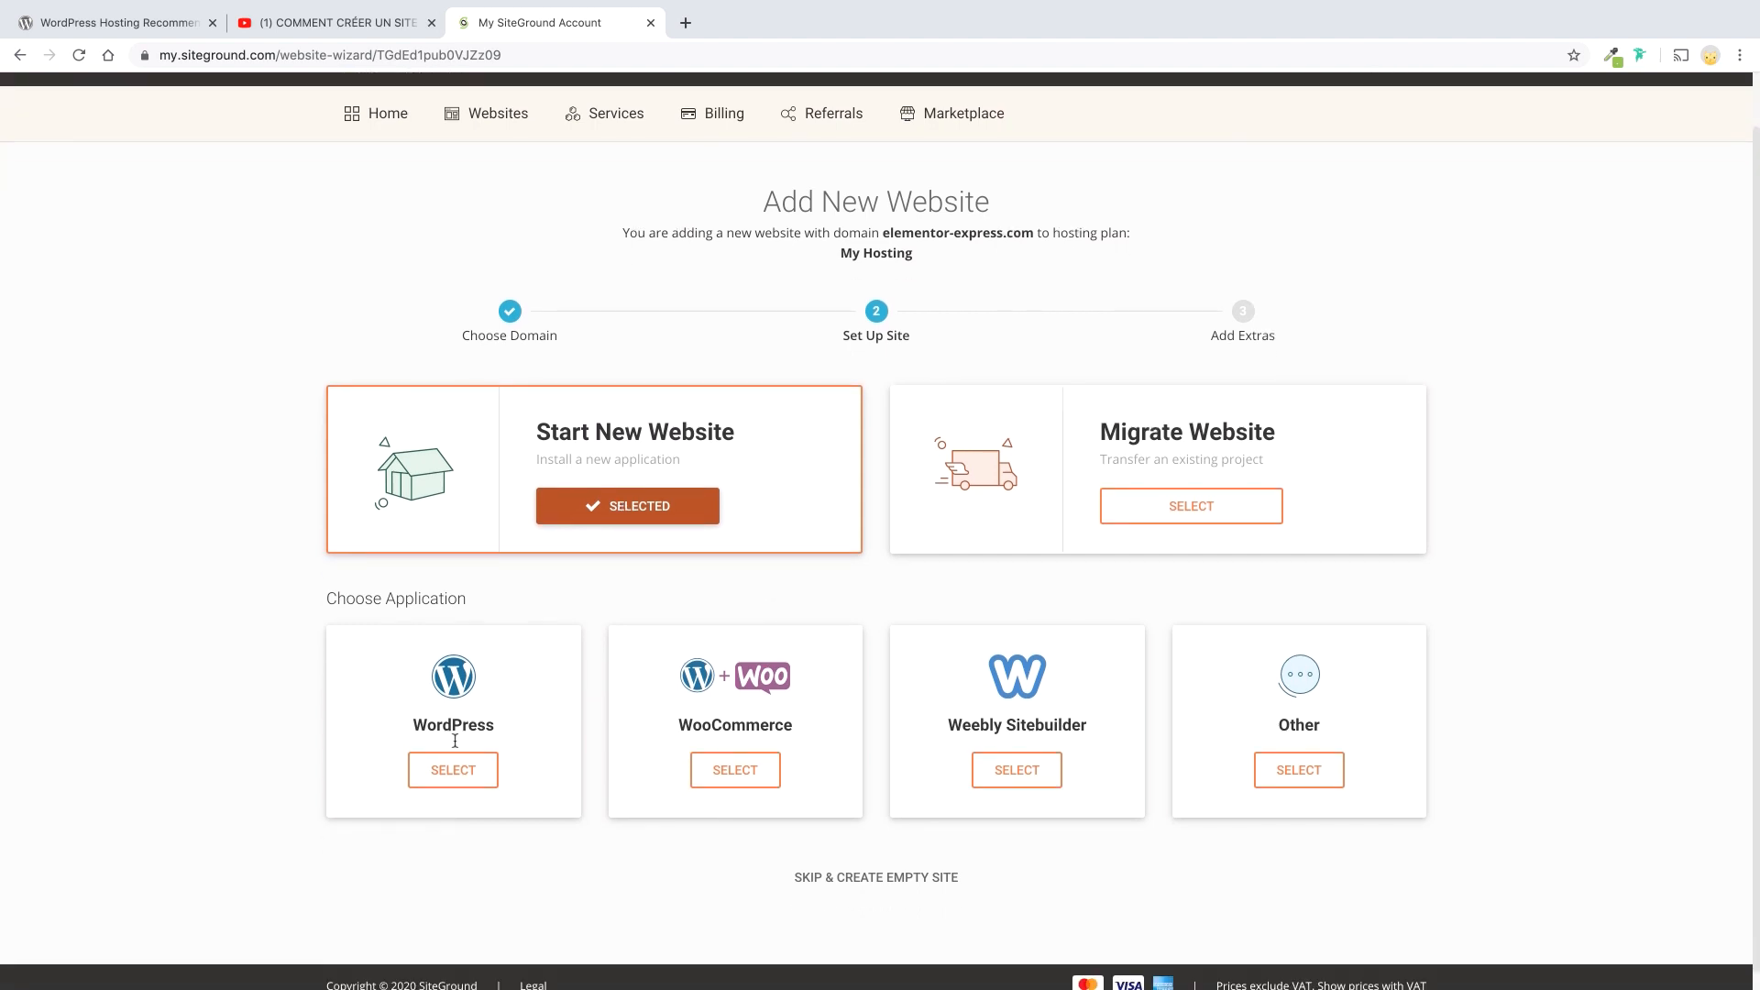
{"action": "left_click", "coordinate": [453, 773]}
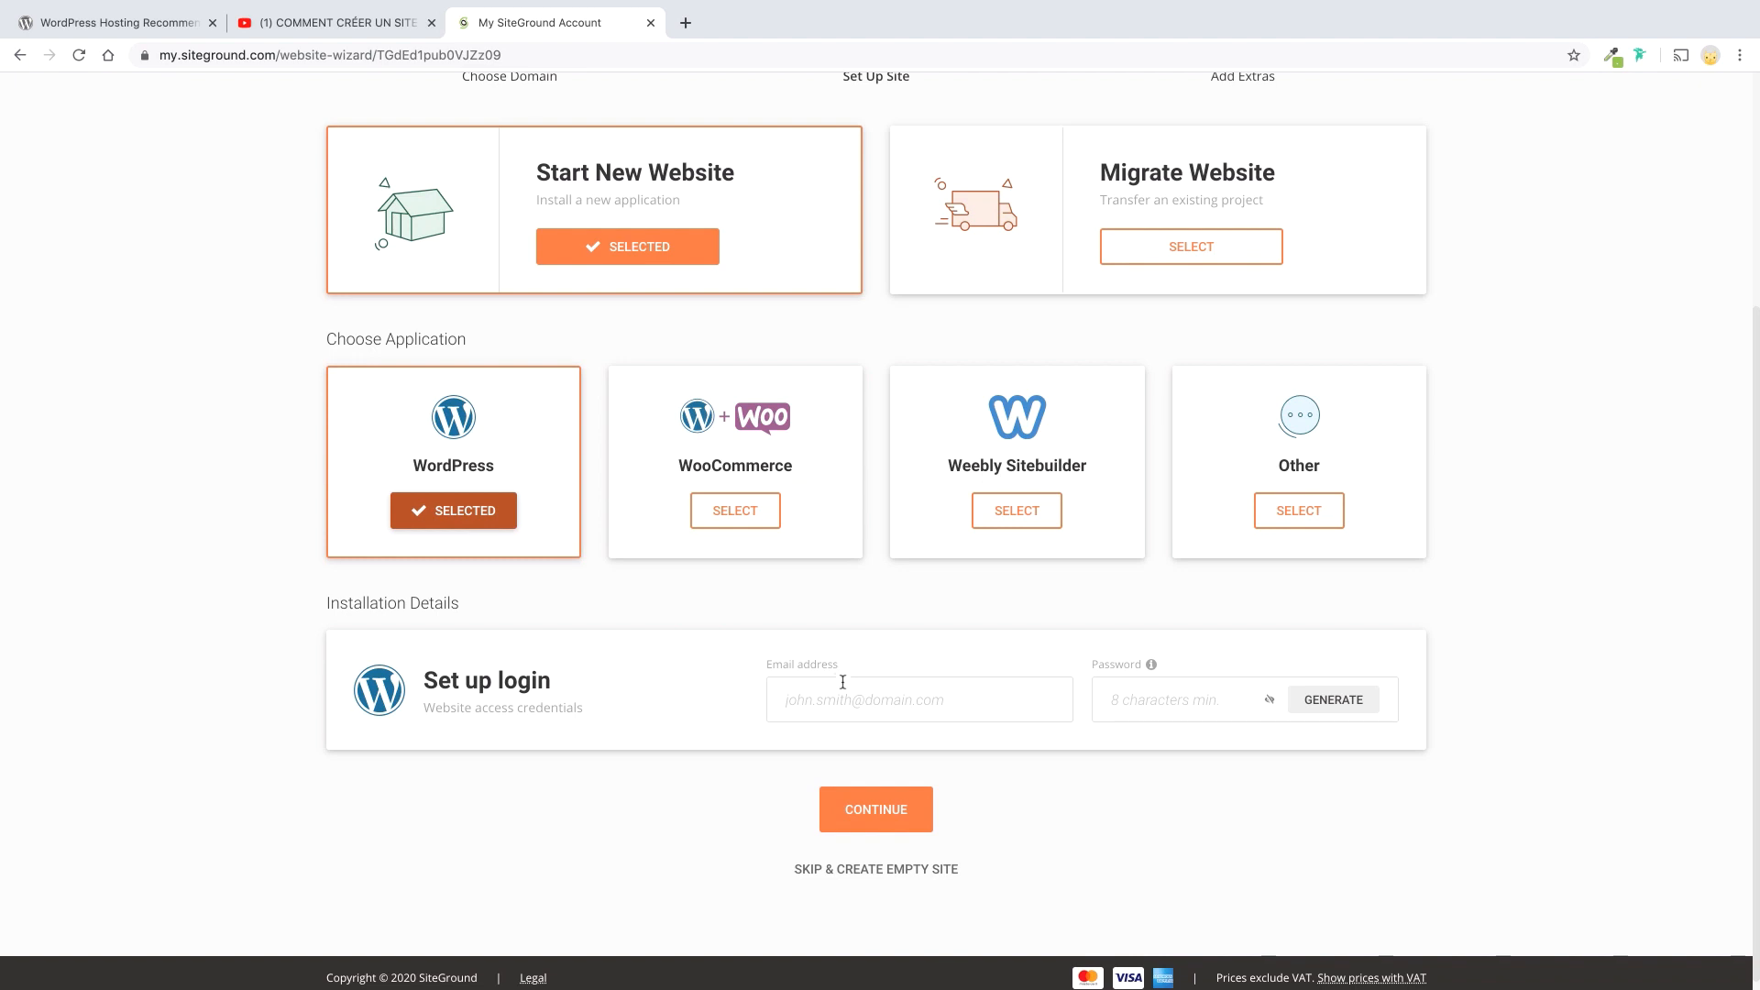
{"action": "left_click", "coordinate": [845, 690]}
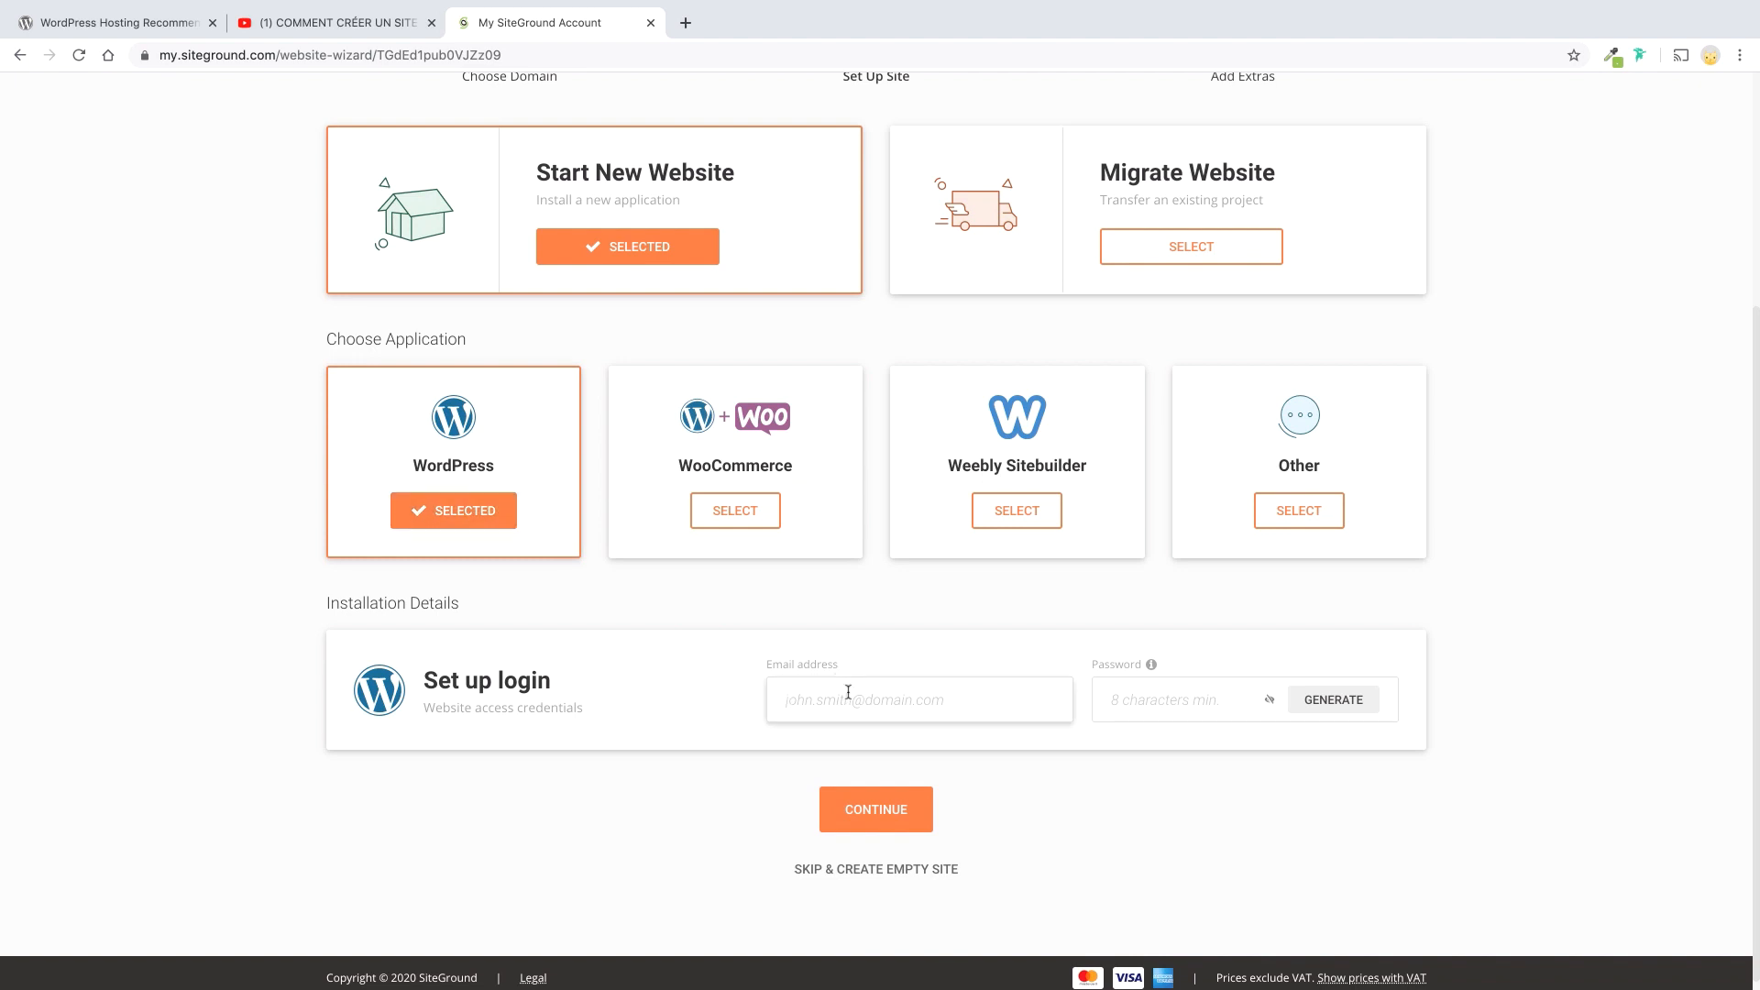
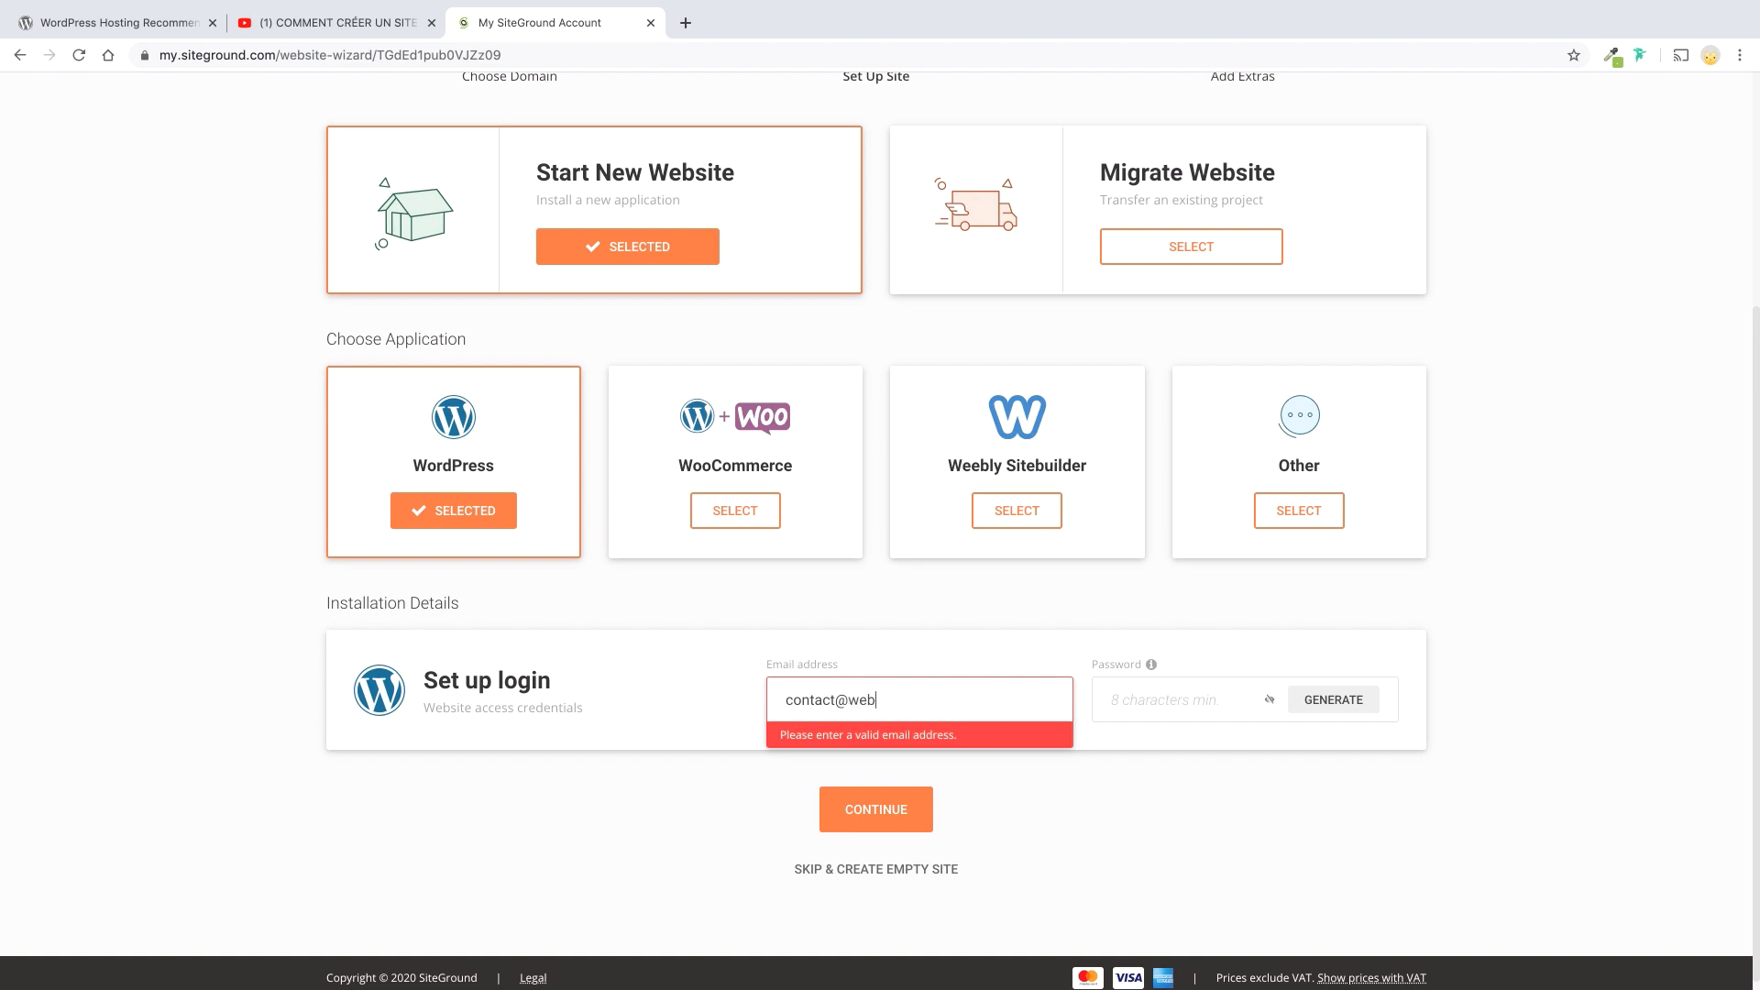
{"action": "key", "text": "Tab"}
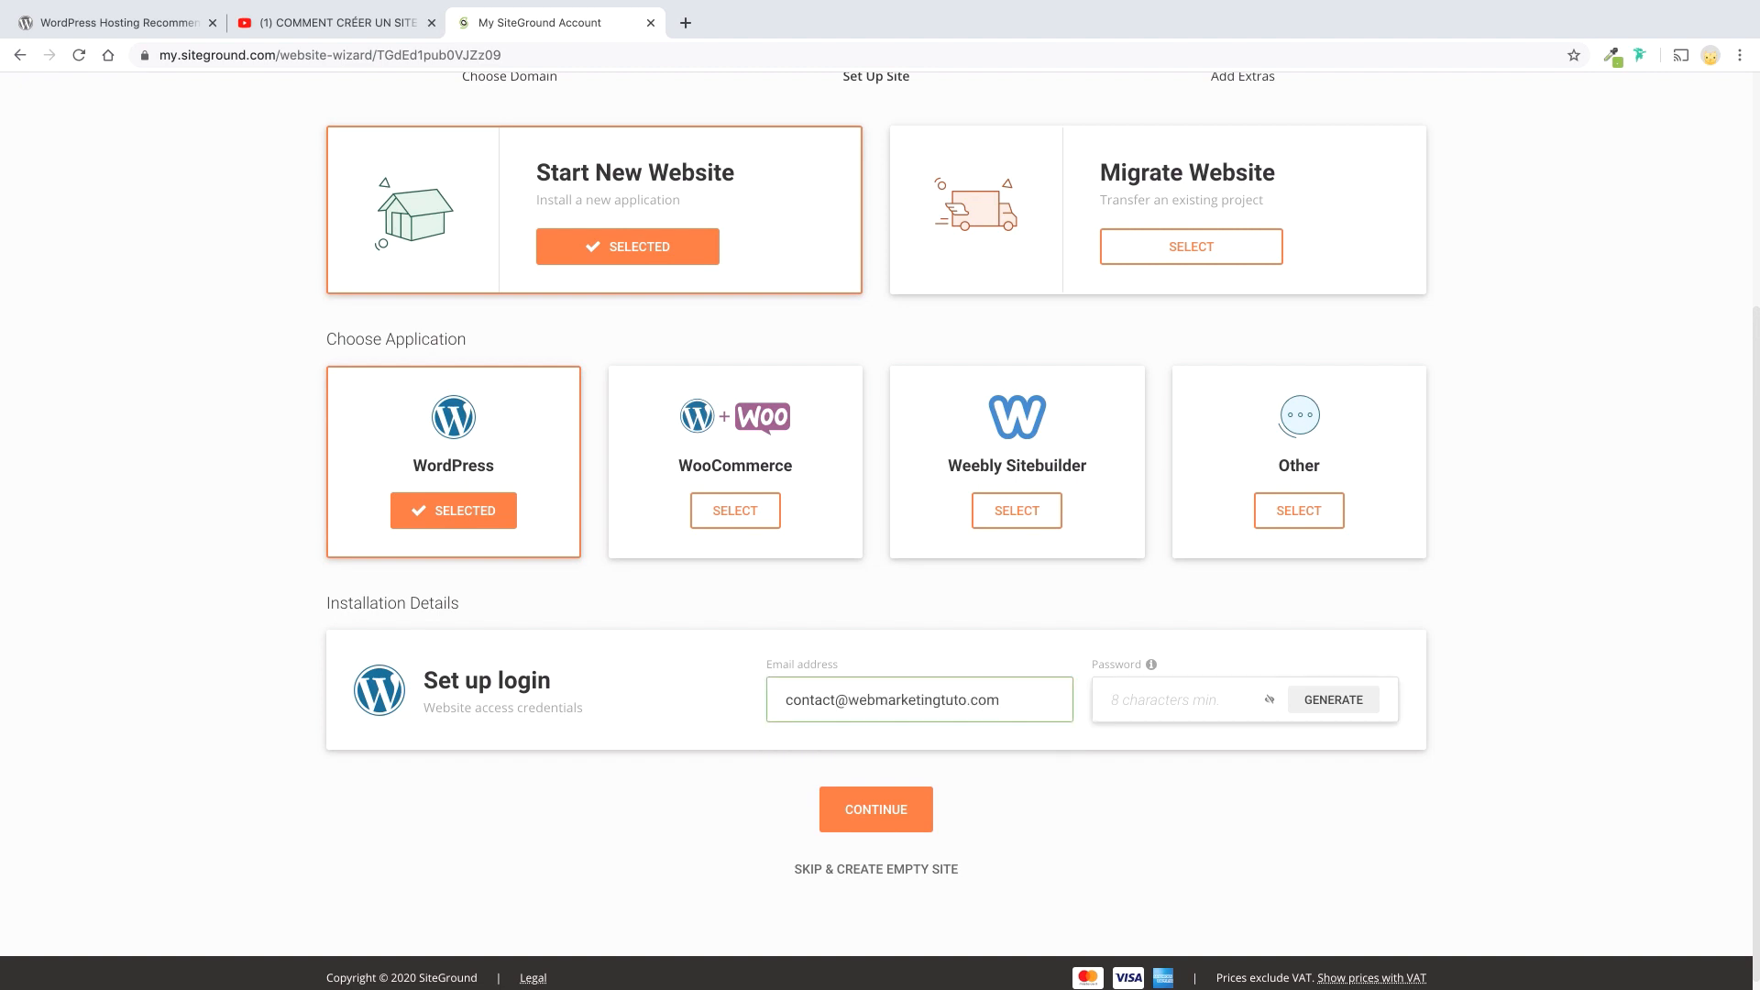
{"action": "type", "text": "***"}
{"action": "key", "text": "BackSpace"}
{"action": "key", "text": "BackSpace"}
{"action": "key", "text": "BackSpace"}
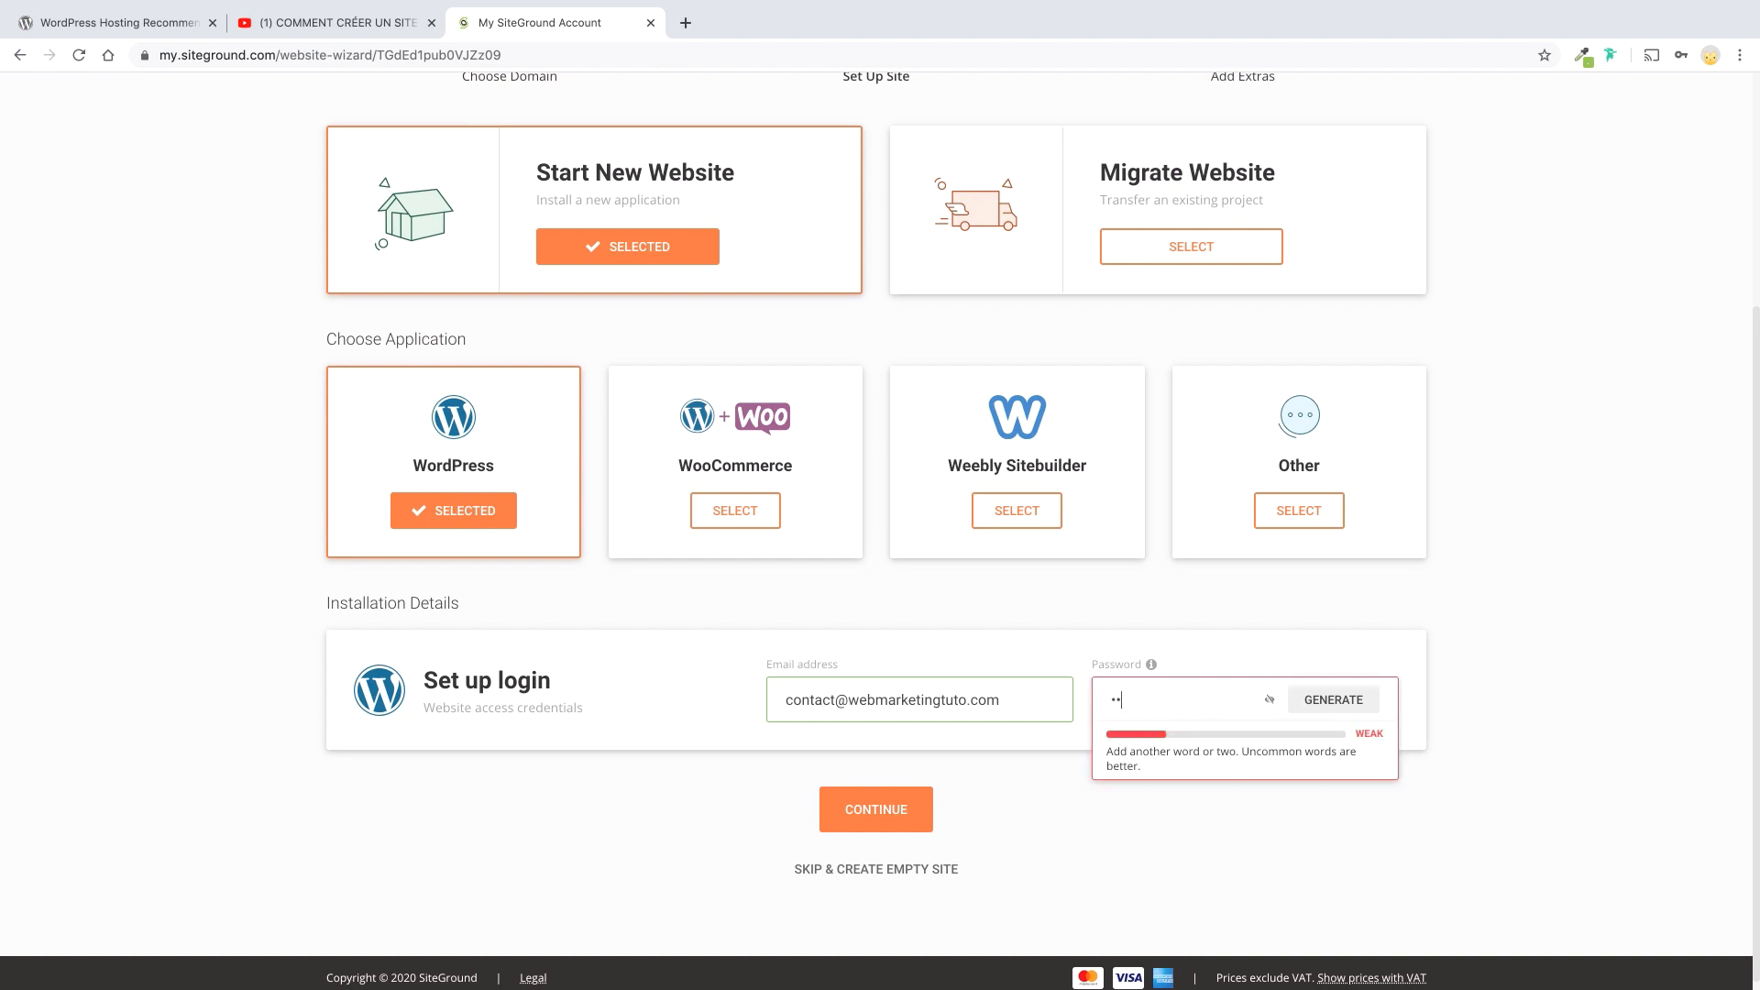
{"action": "type", "text": "*************"}
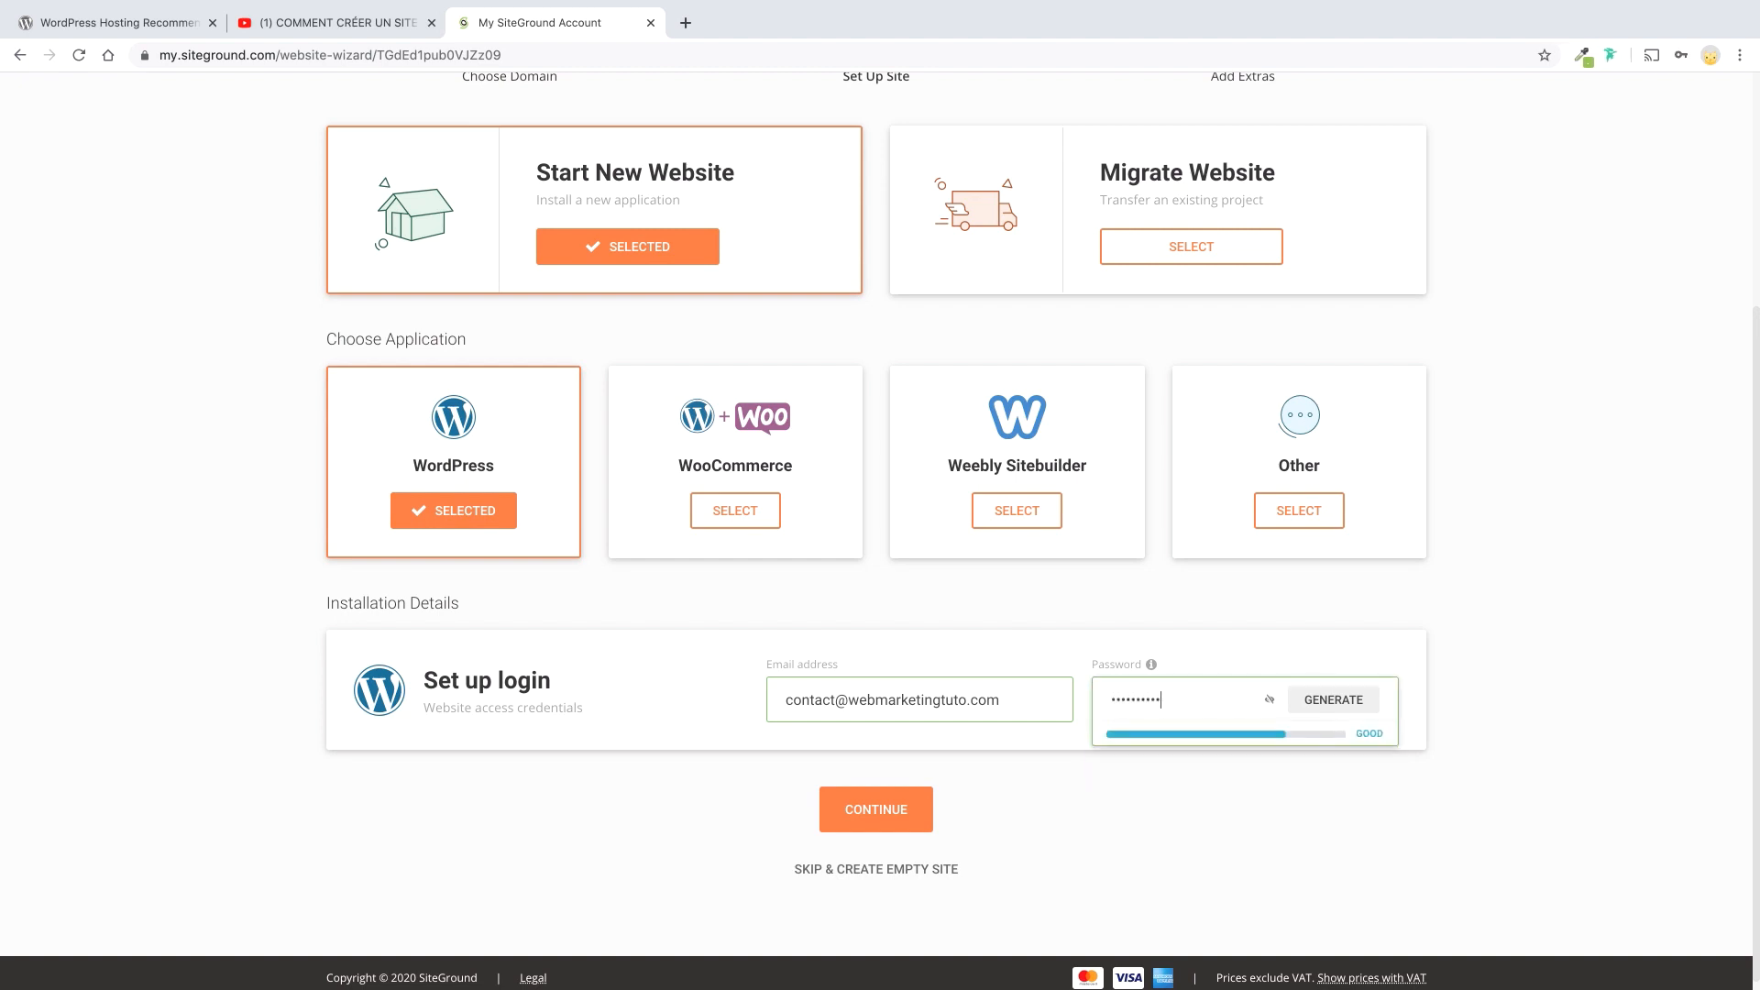
Skip the extras and launch site creation, then switch to the presentation.
{"action": "left_click", "coordinate": [878, 806]}
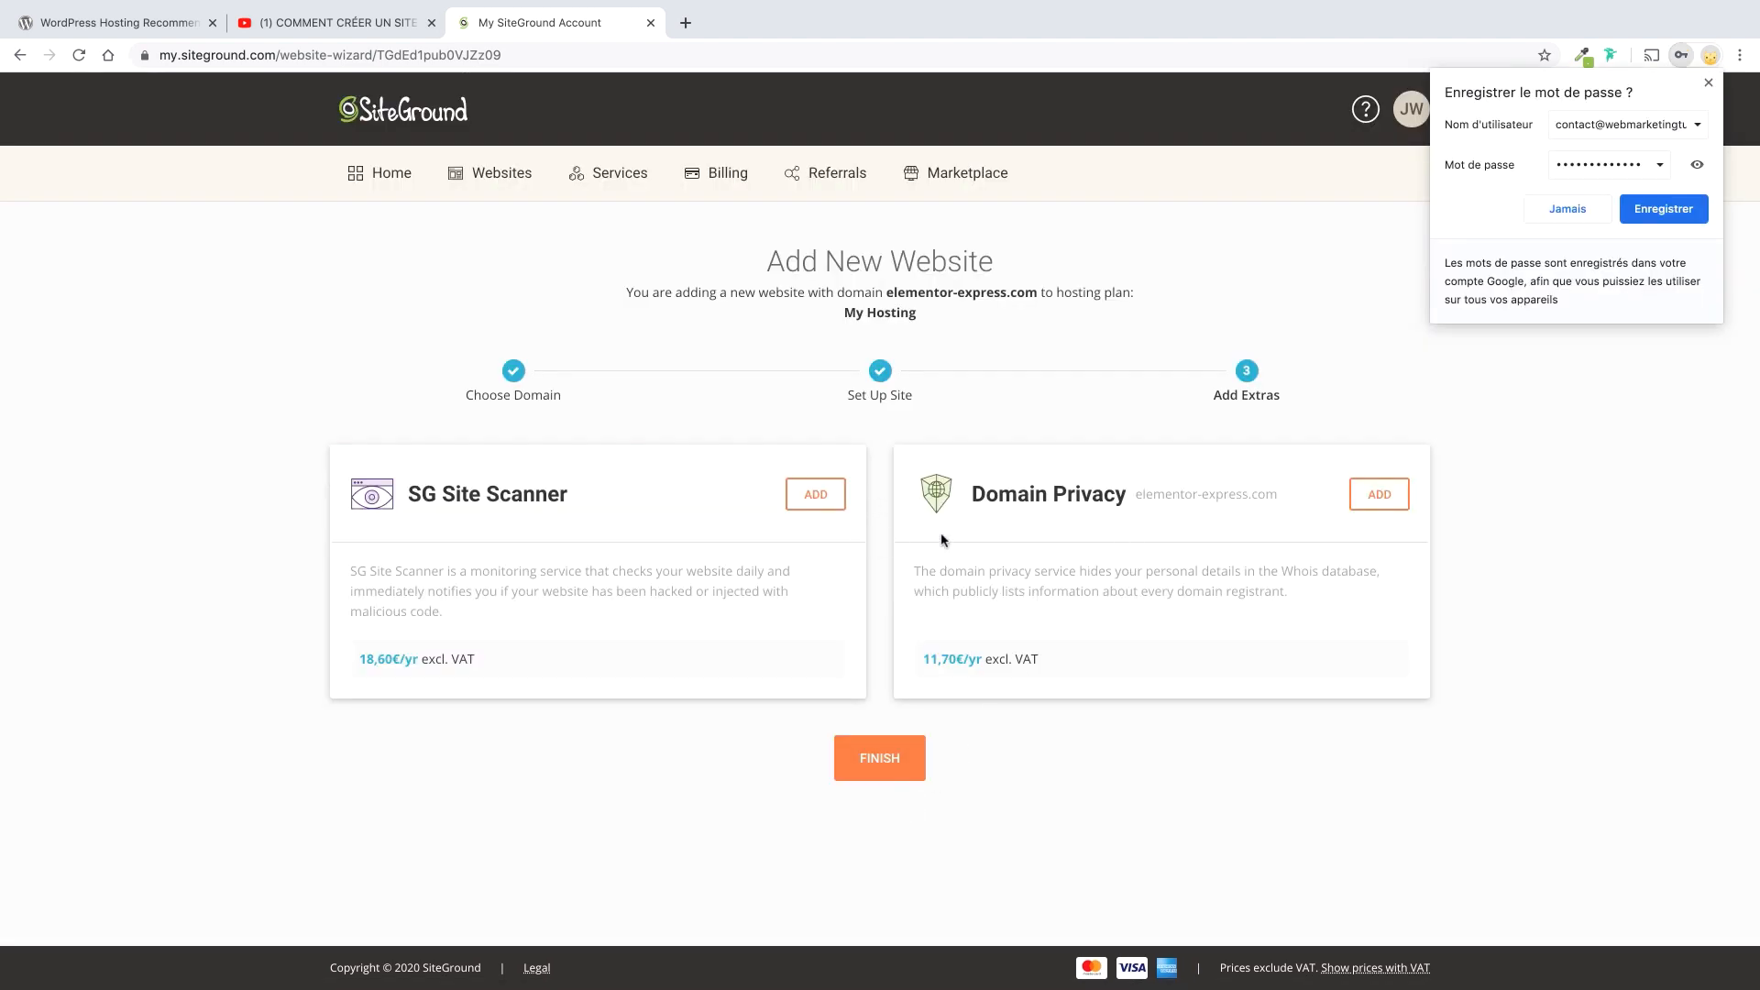
{"action": "left_click", "coordinate": [881, 757]}
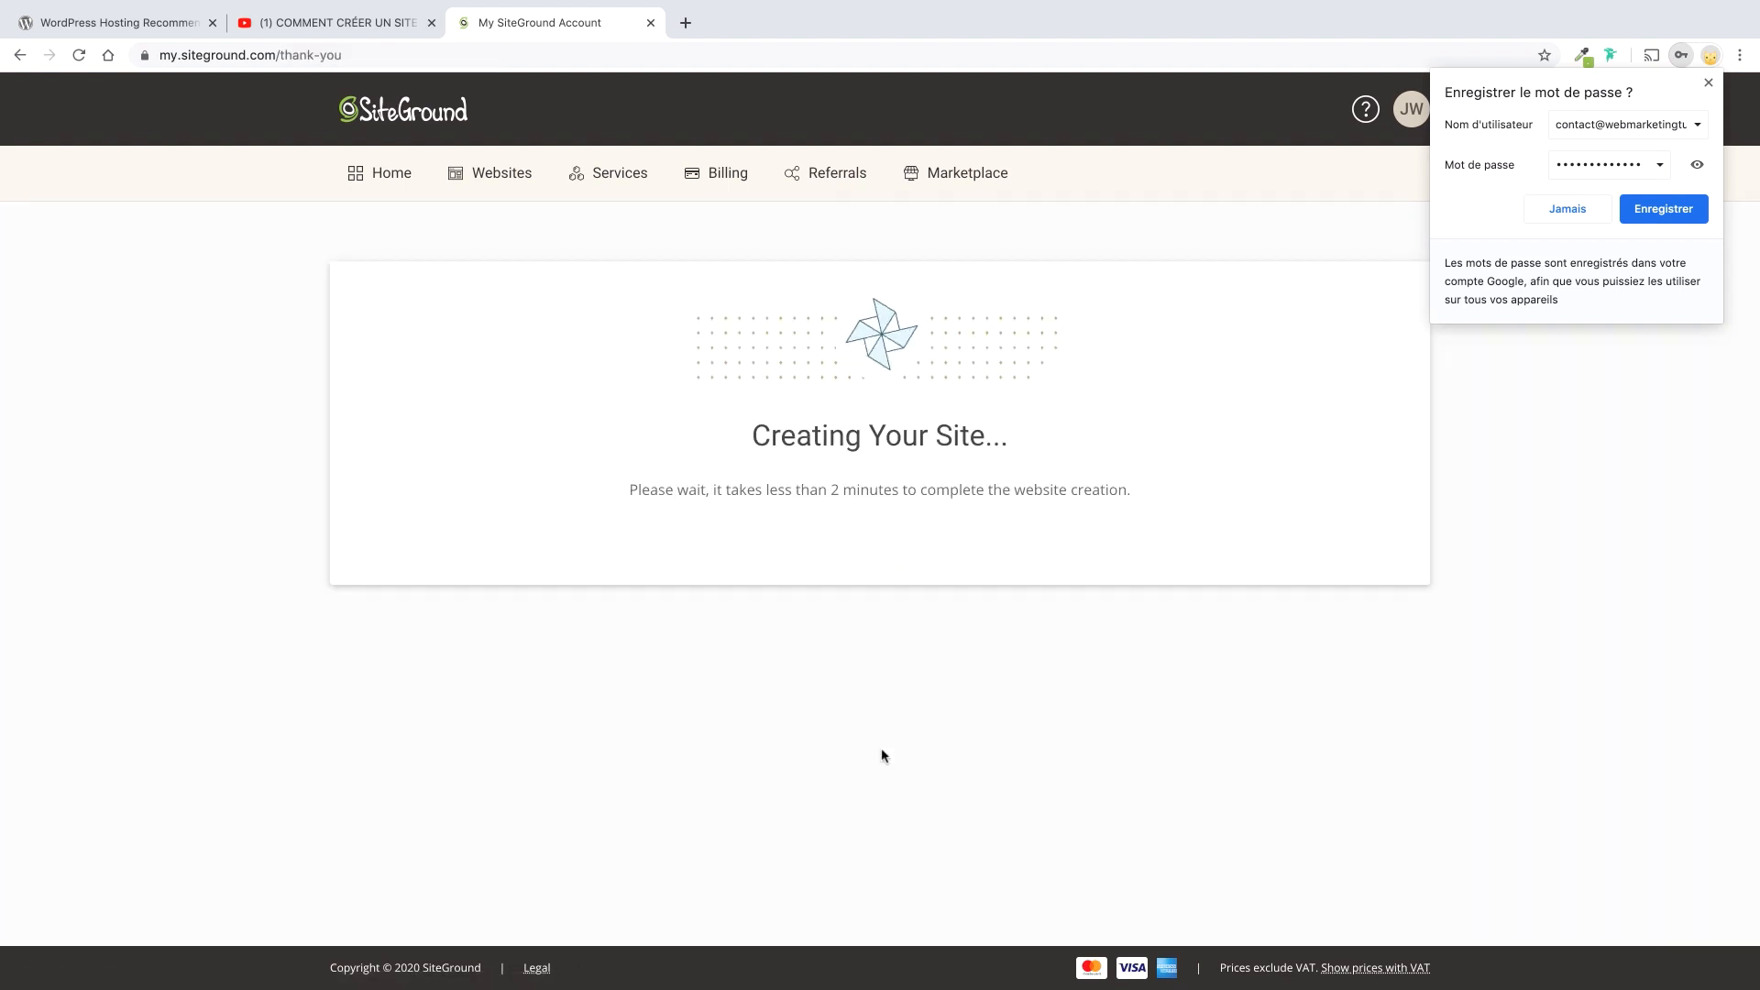
{"action": "key", "text": "ctrl+Left"}
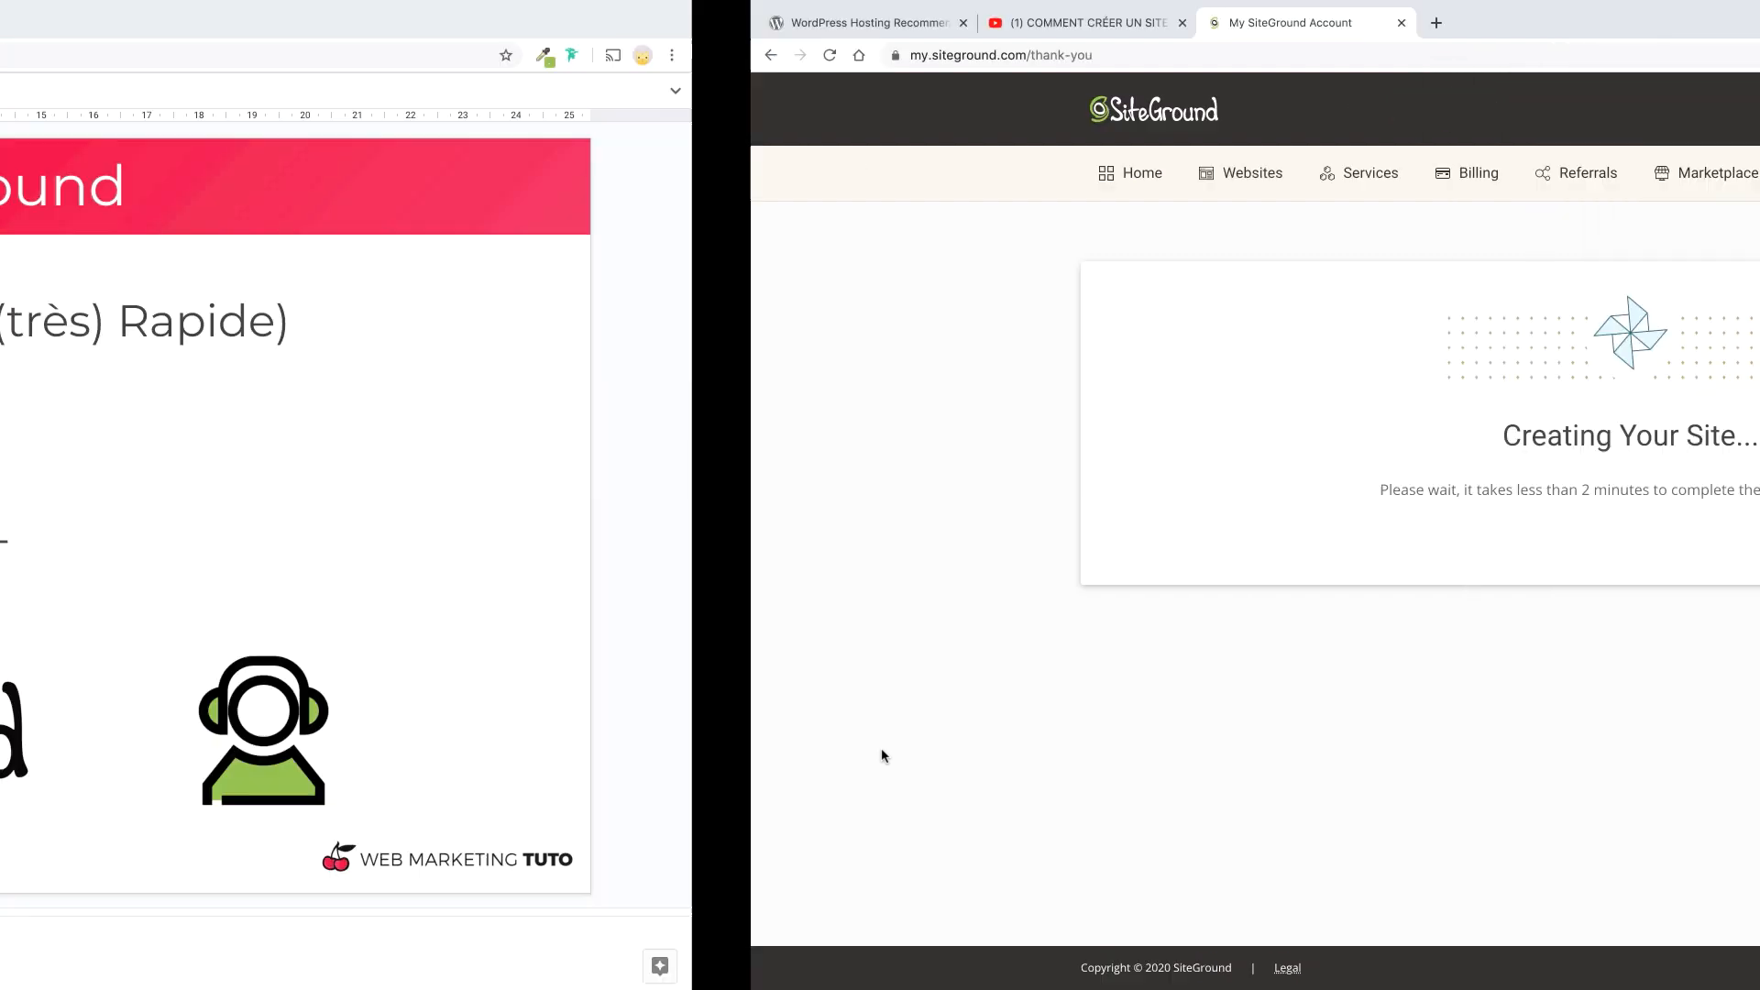
Show slide 10 'Etape 2 – Installer WordPress', then open SiteGround's welcome email.
{"action": "left_click", "coordinate": [128, 821]}
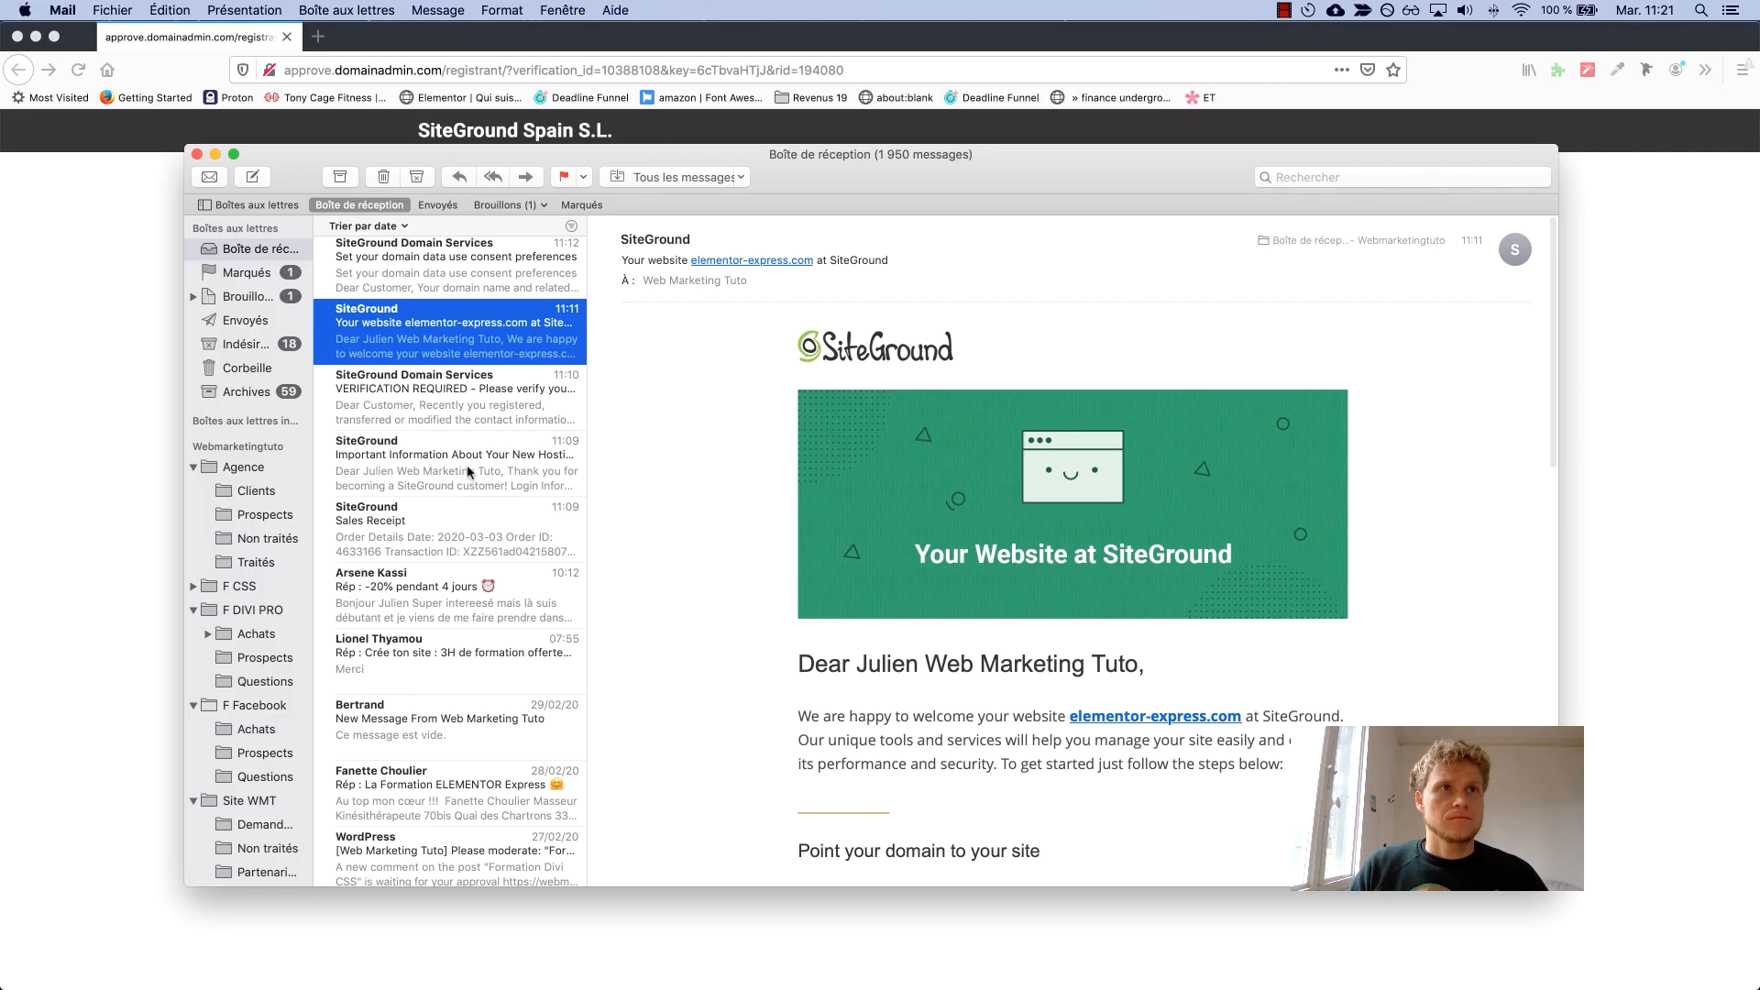
{"action": "left_click", "coordinate": [467, 472]}
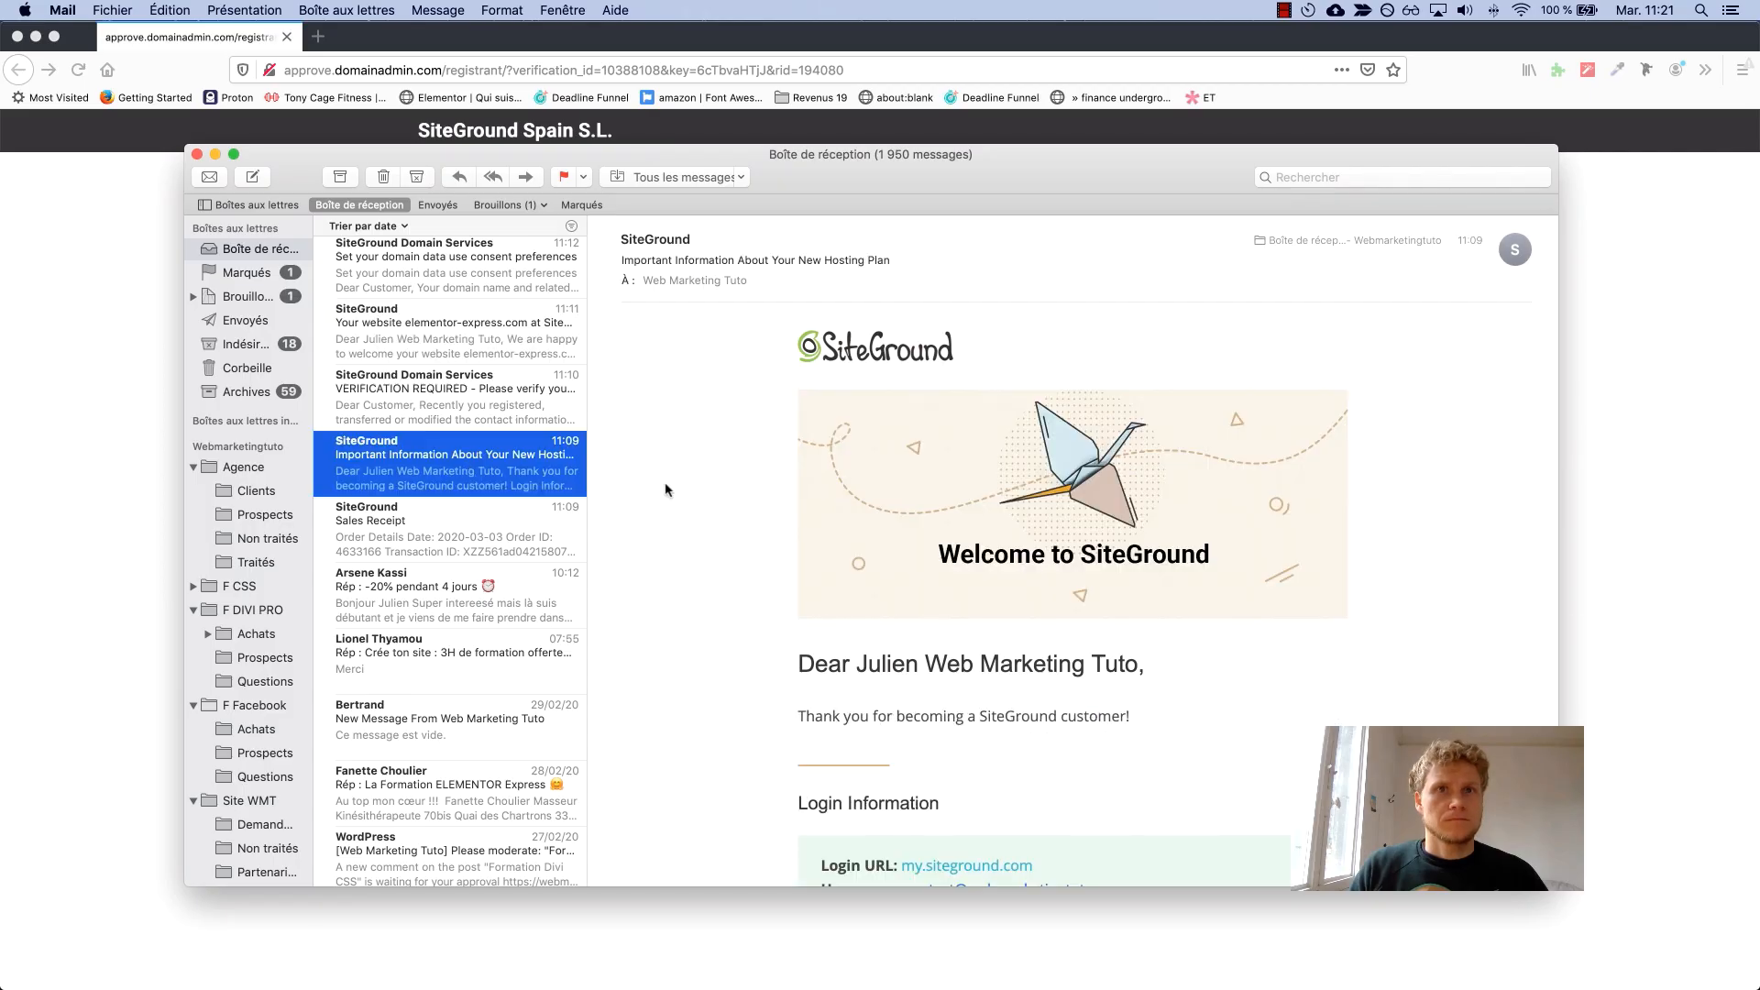
Open the SiteGround 'Important Information' email in Apple Mail and follow its my.siteground.com login link.
{"action": "scroll", "coordinate": [715, 529], "scroll_direction": "down", "scroll_amount": 5}
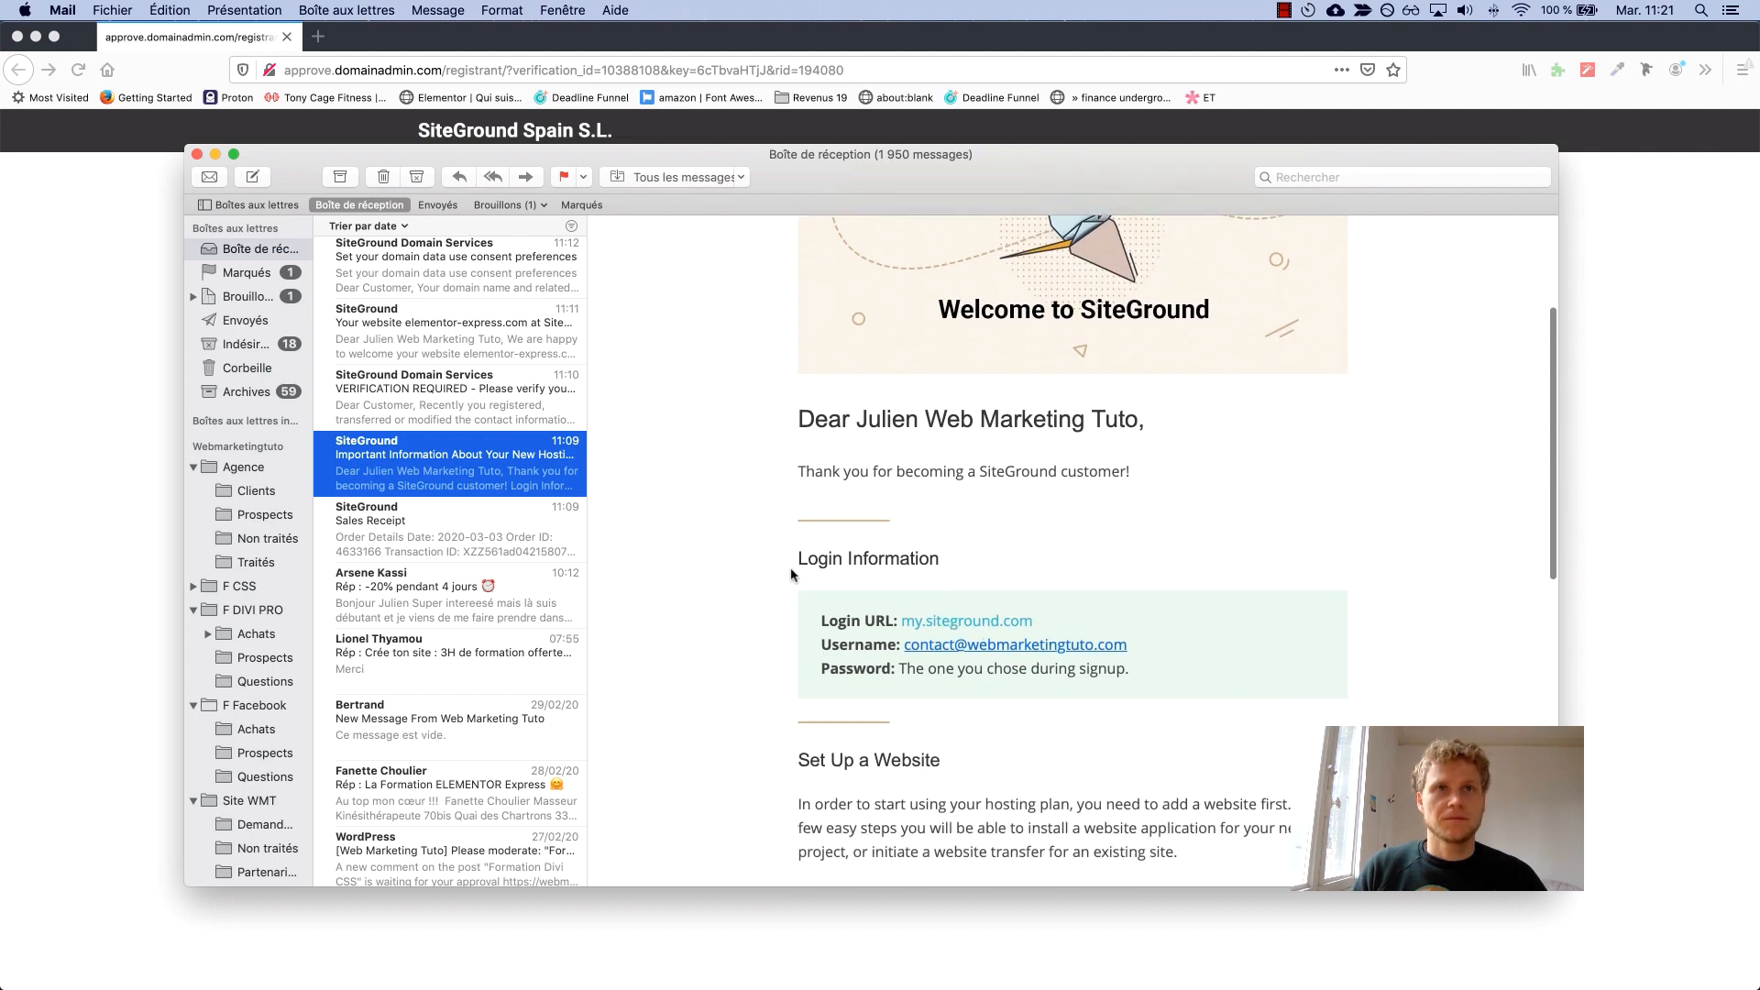
{"action": "scroll", "coordinate": [793, 576], "scroll_direction": "up", "scroll_amount": 5}
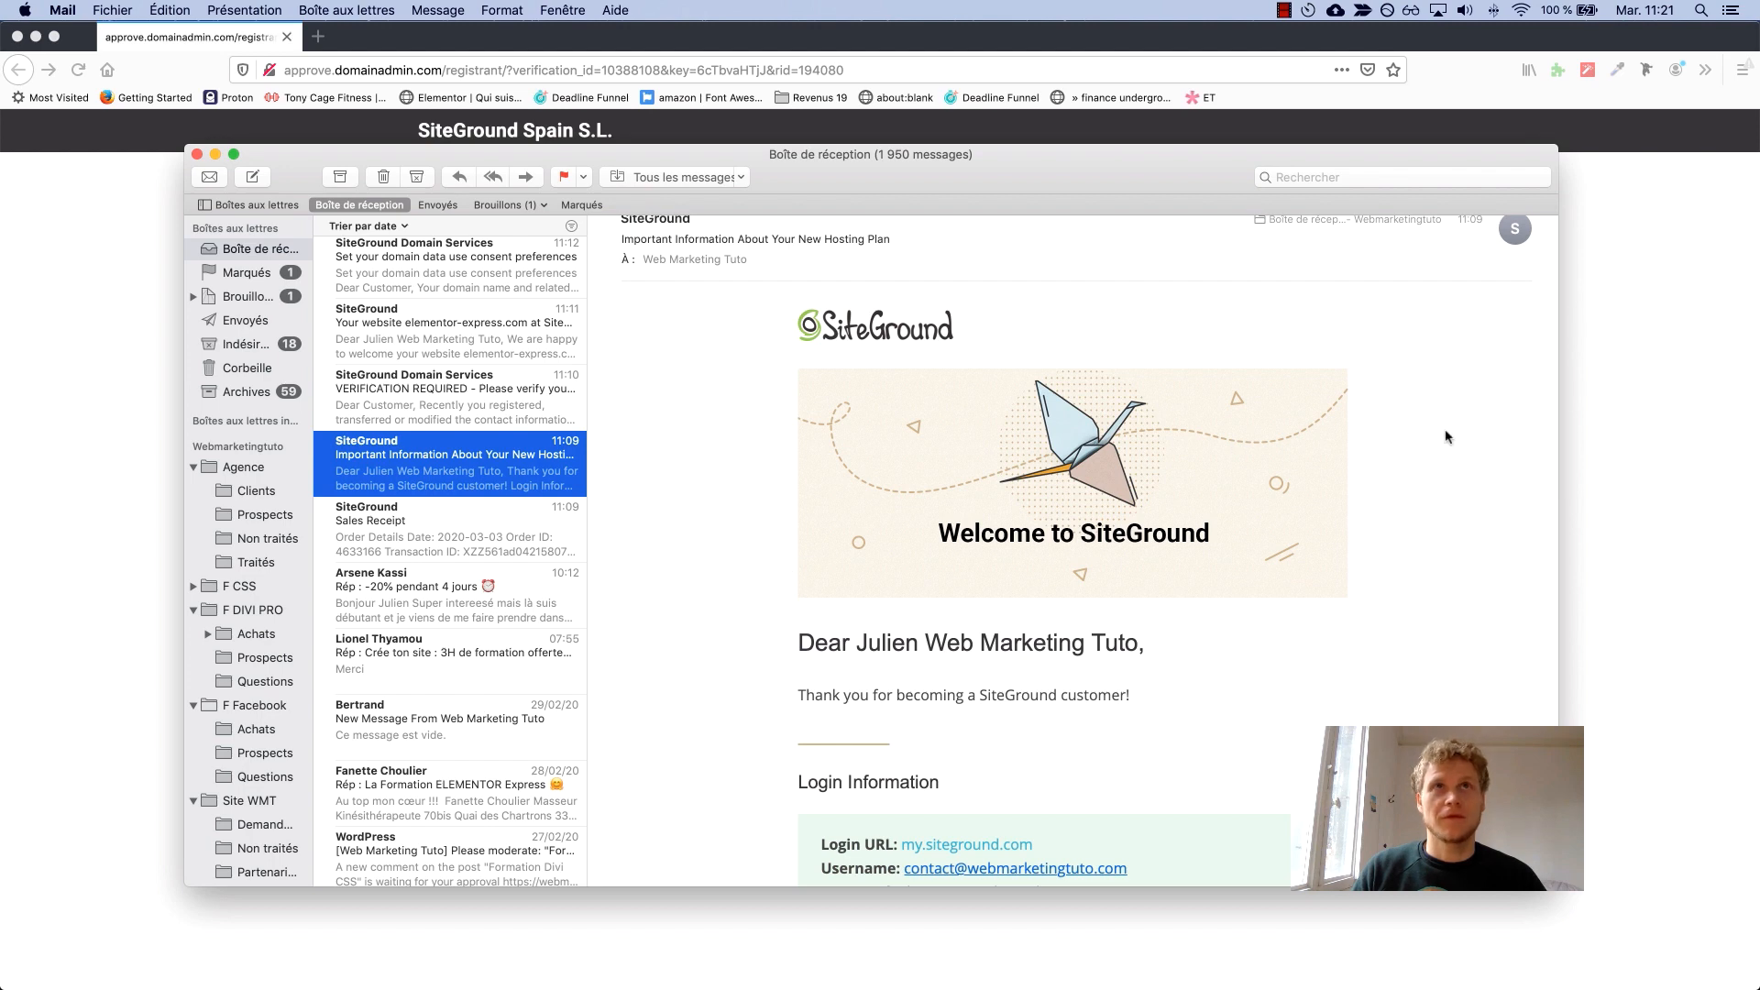
{"action": "left_click", "coordinate": [1605, 443]}
{"action": "key", "text": "ctrl+Right"}
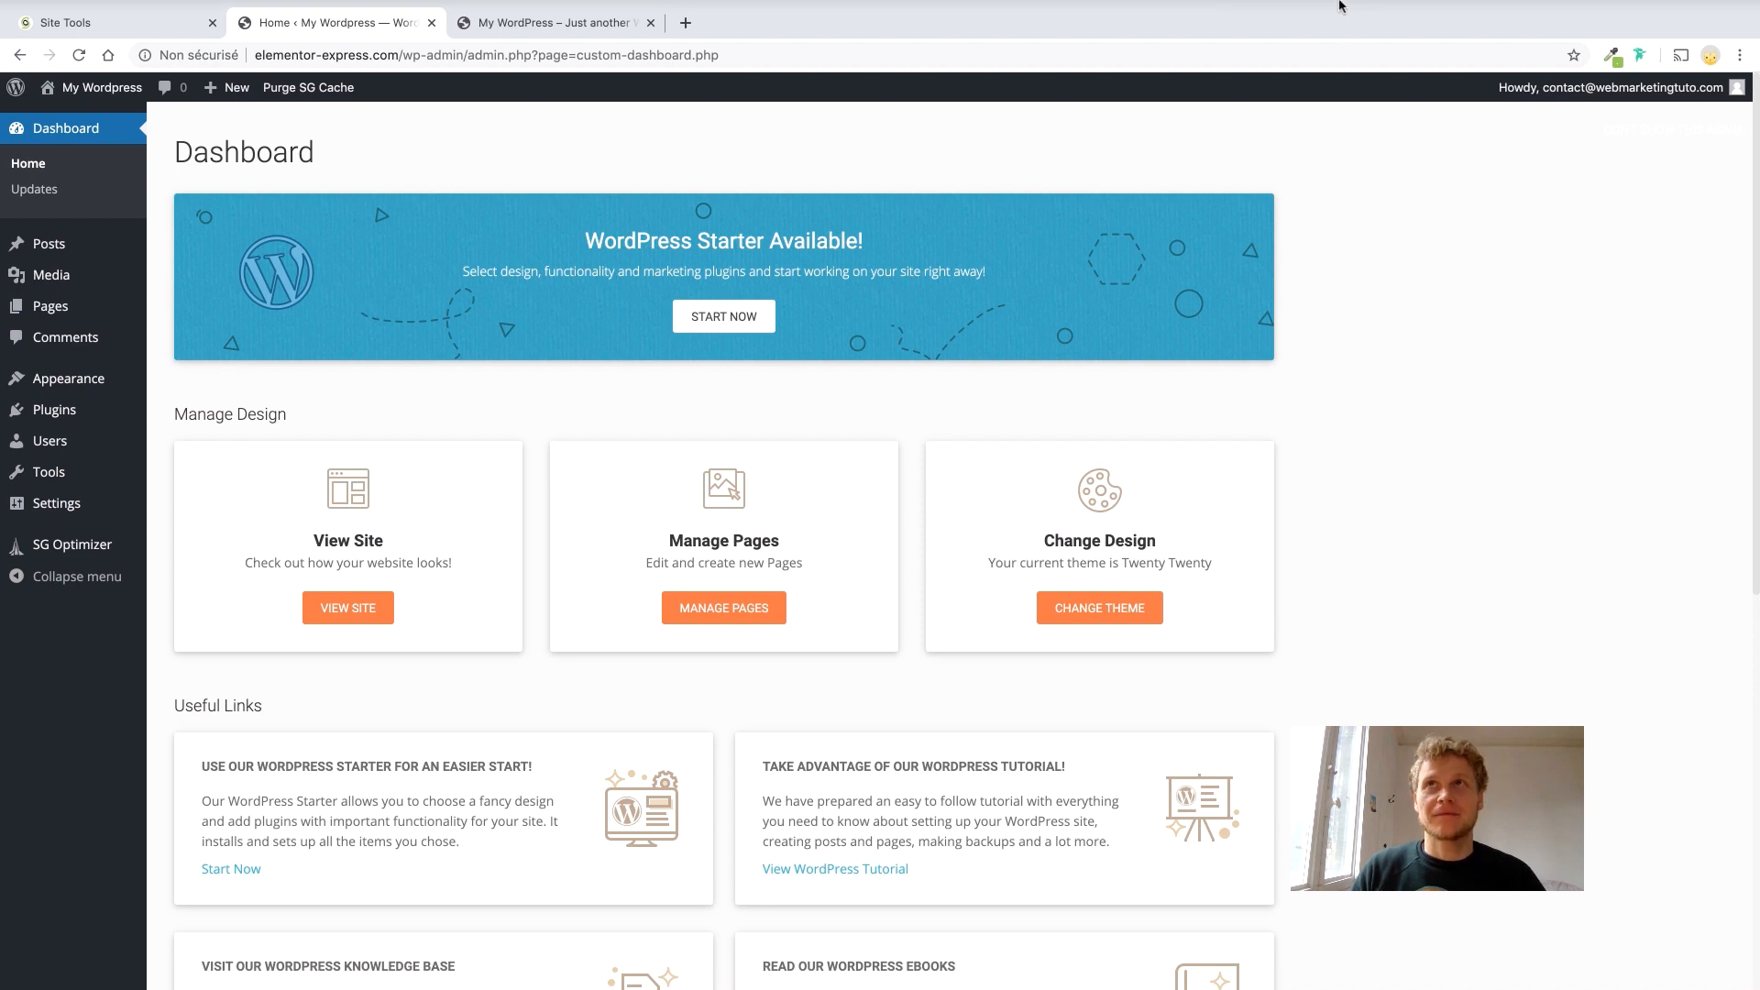
{"action": "left_click", "coordinate": [1286, 10]}
{"action": "left_click", "coordinate": [1315, 33]}
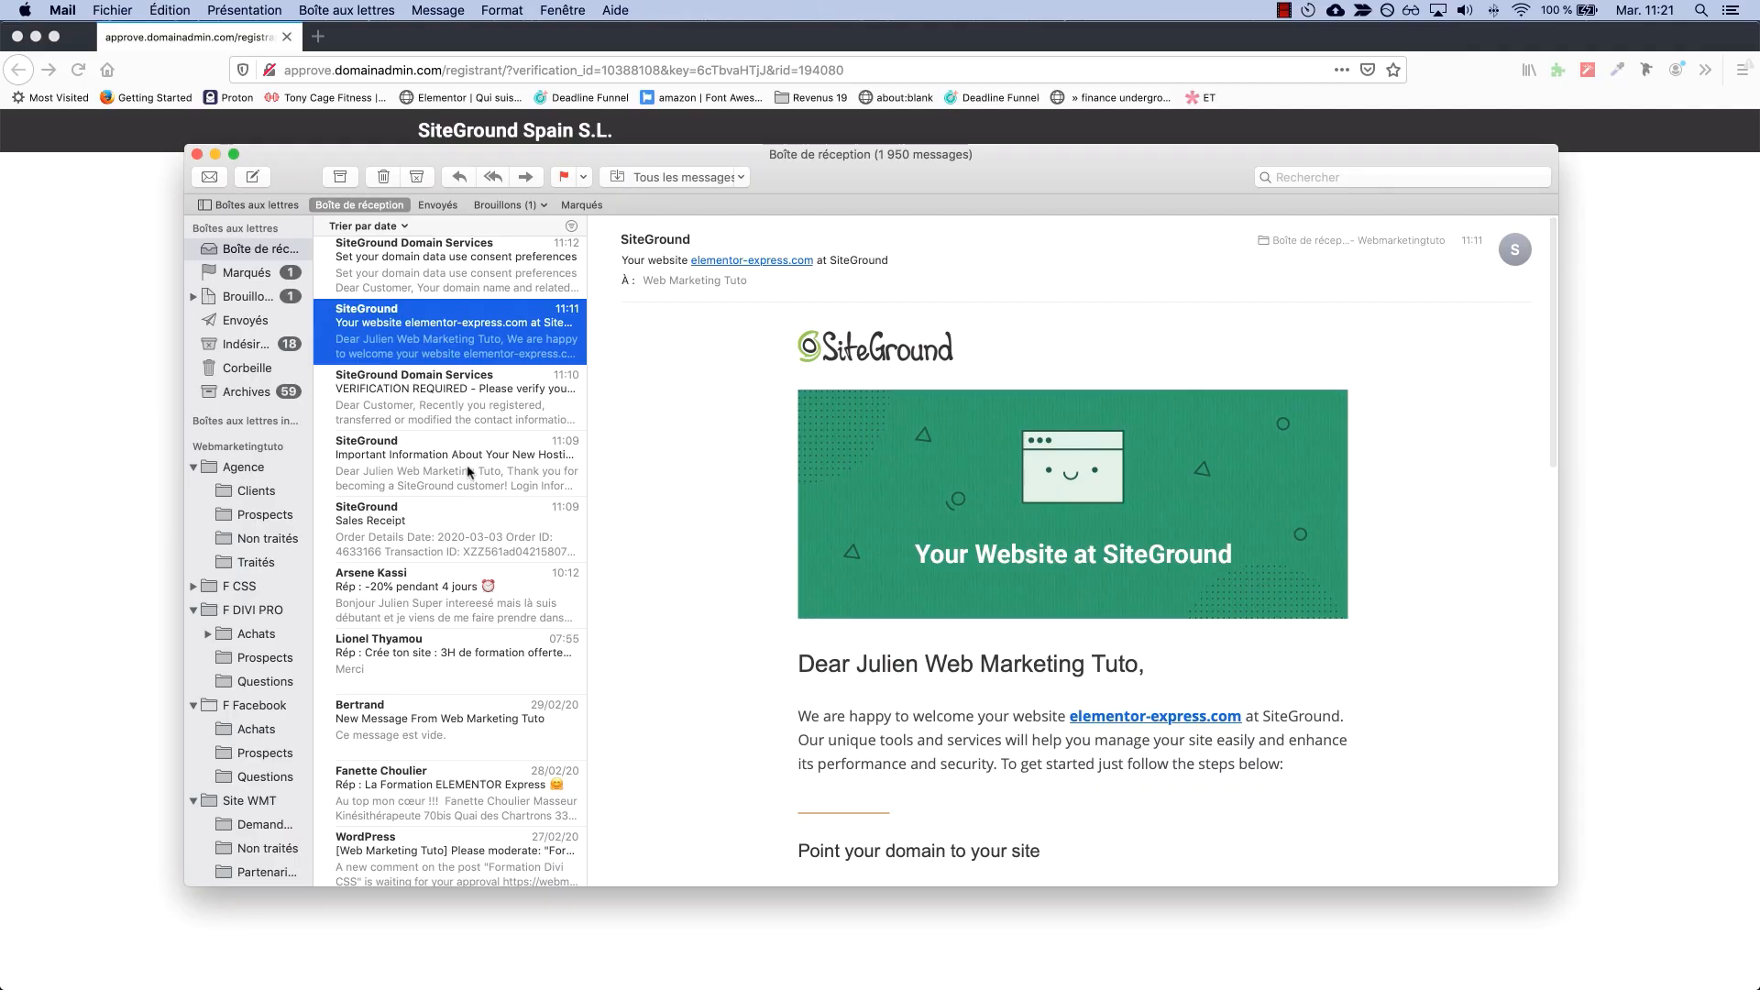
{"action": "left_click", "coordinate": [473, 472]}
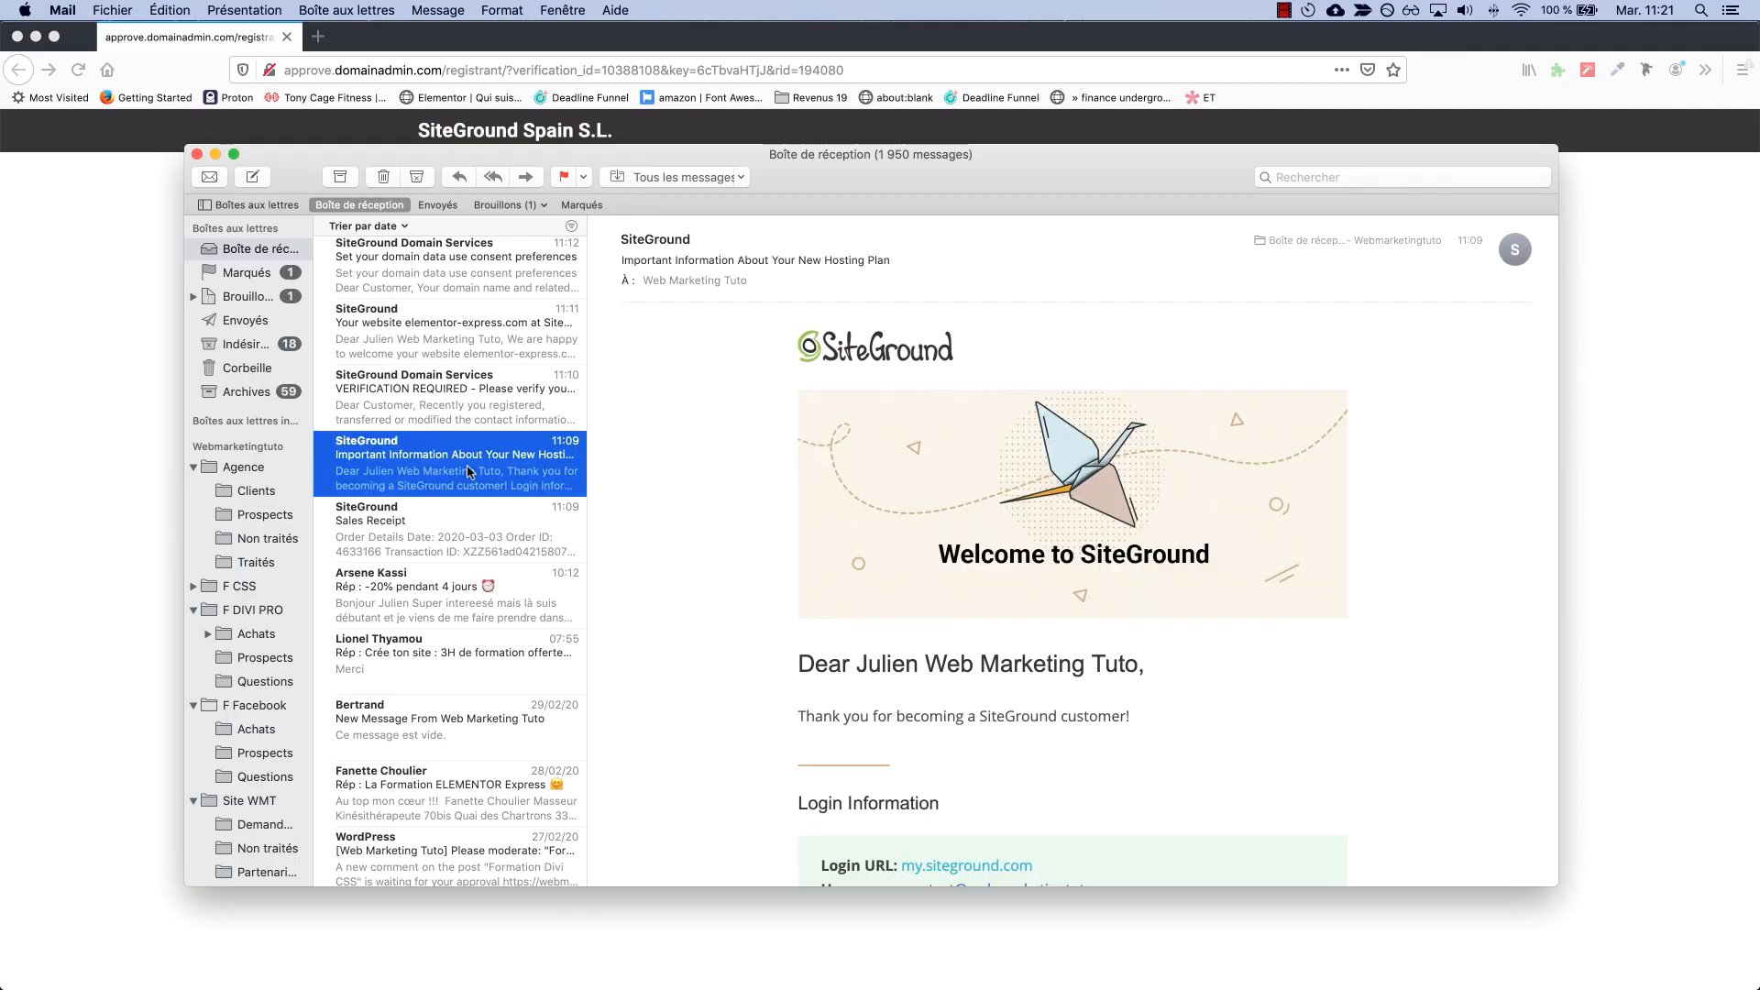
{"action": "scroll", "coordinate": [723, 526], "scroll_direction": "down", "scroll_amount": 5}
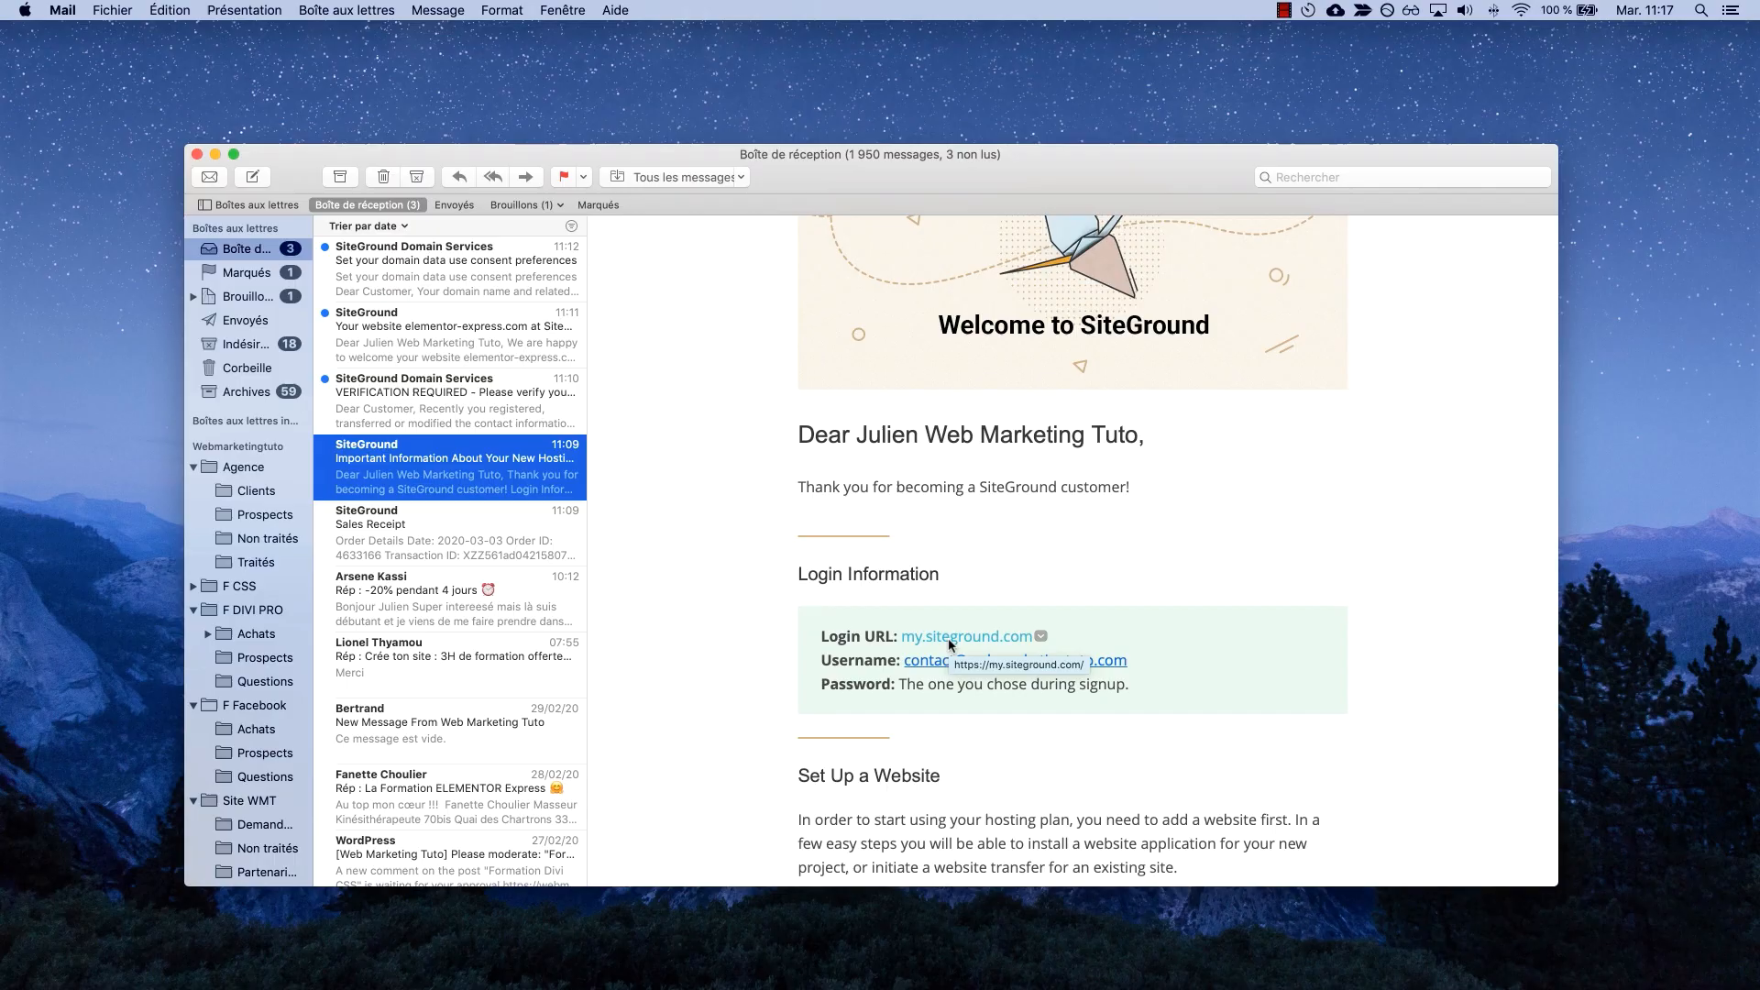
{"action": "left_click", "coordinate": [948, 638]}
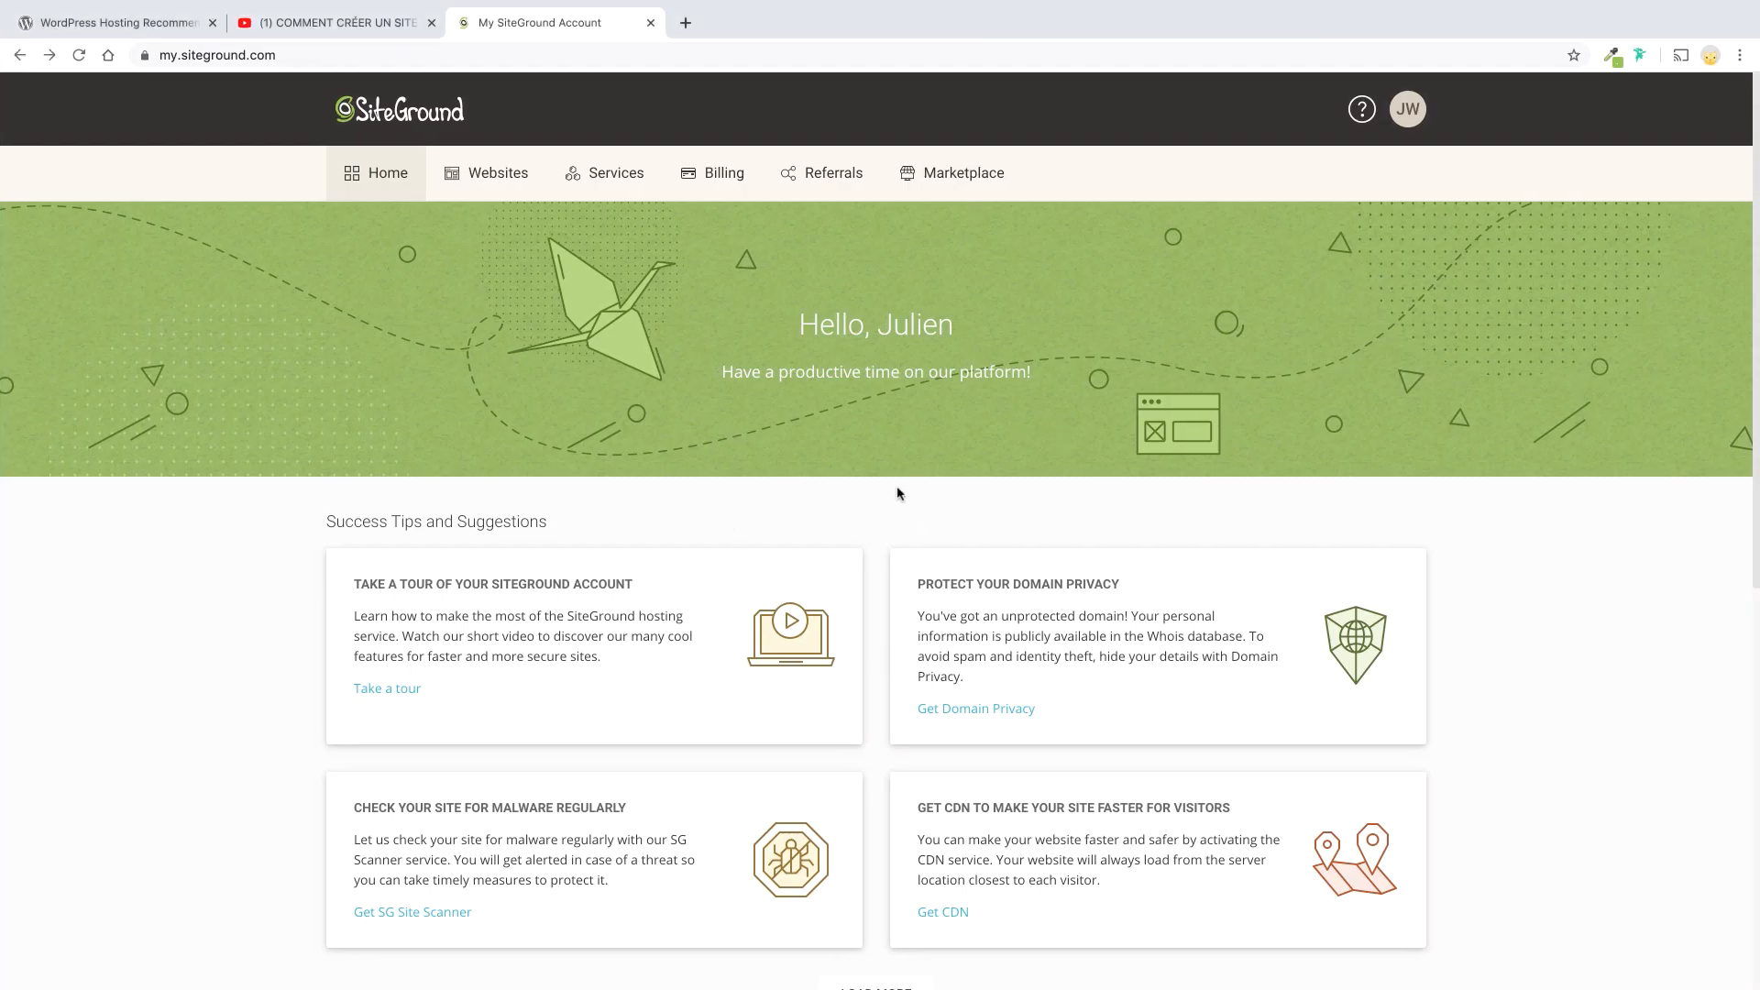
Go to the Websites list and open elementor-express.com in a new tab.
{"action": "left_click", "coordinate": [481, 182]}
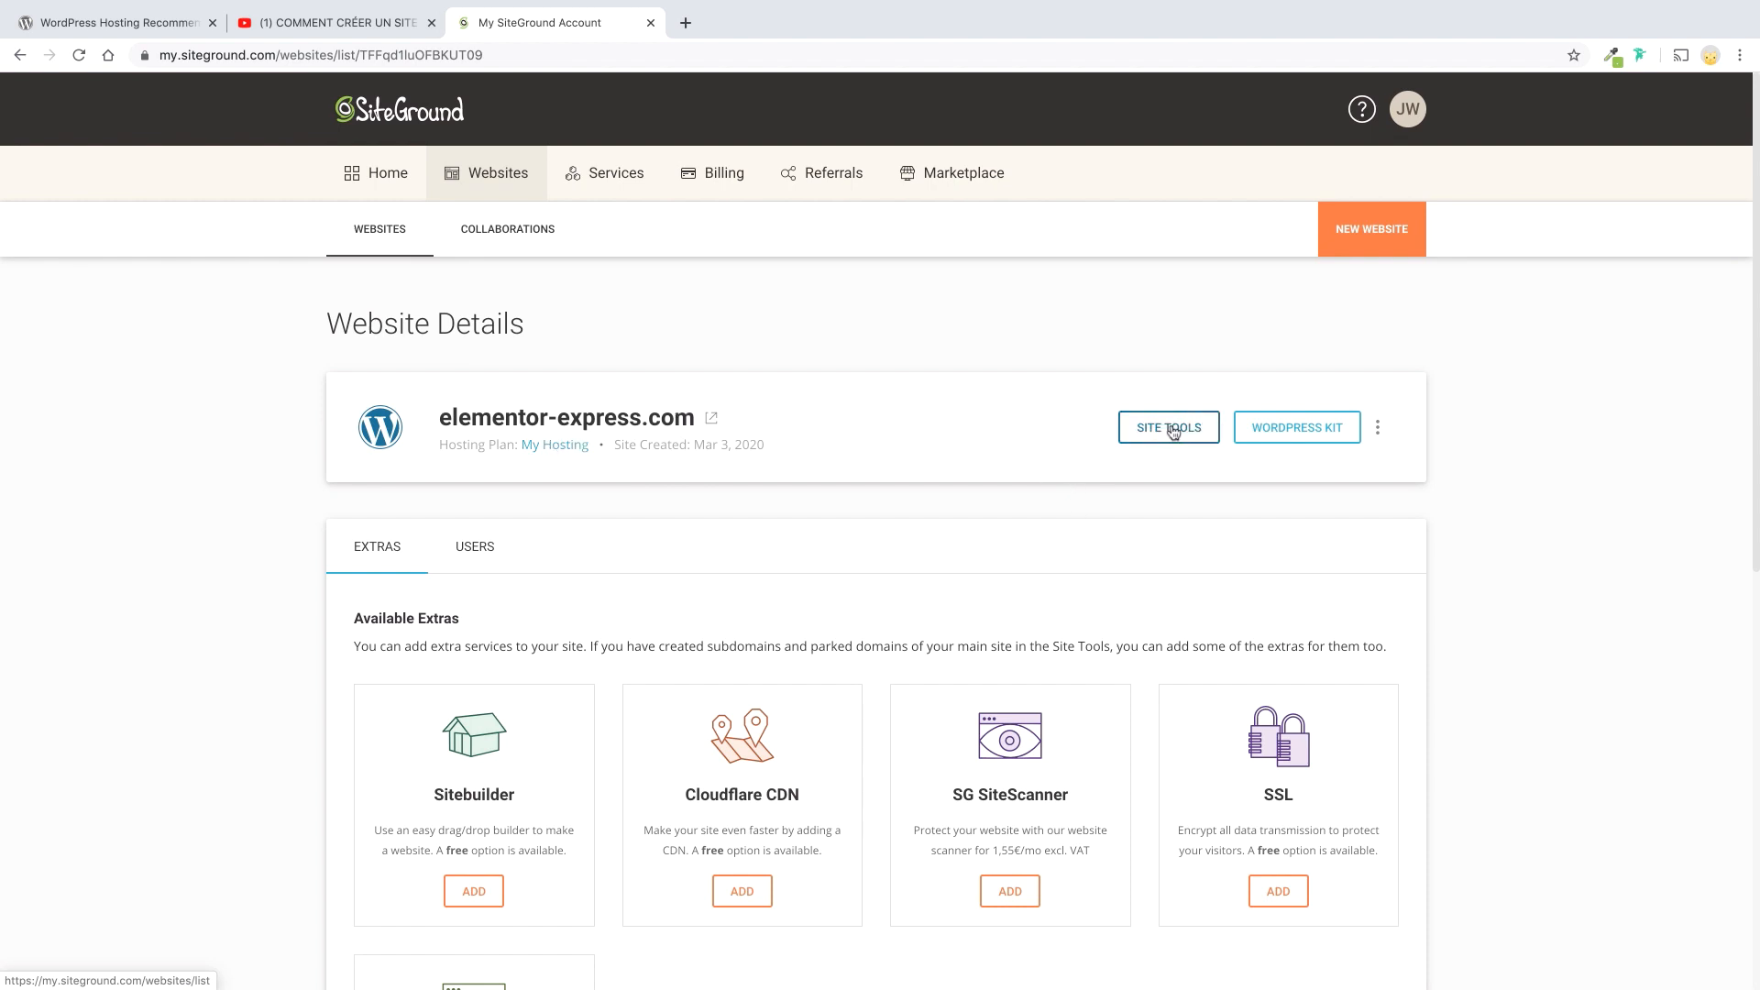
{"action": "left_click", "coordinate": [708, 418]}
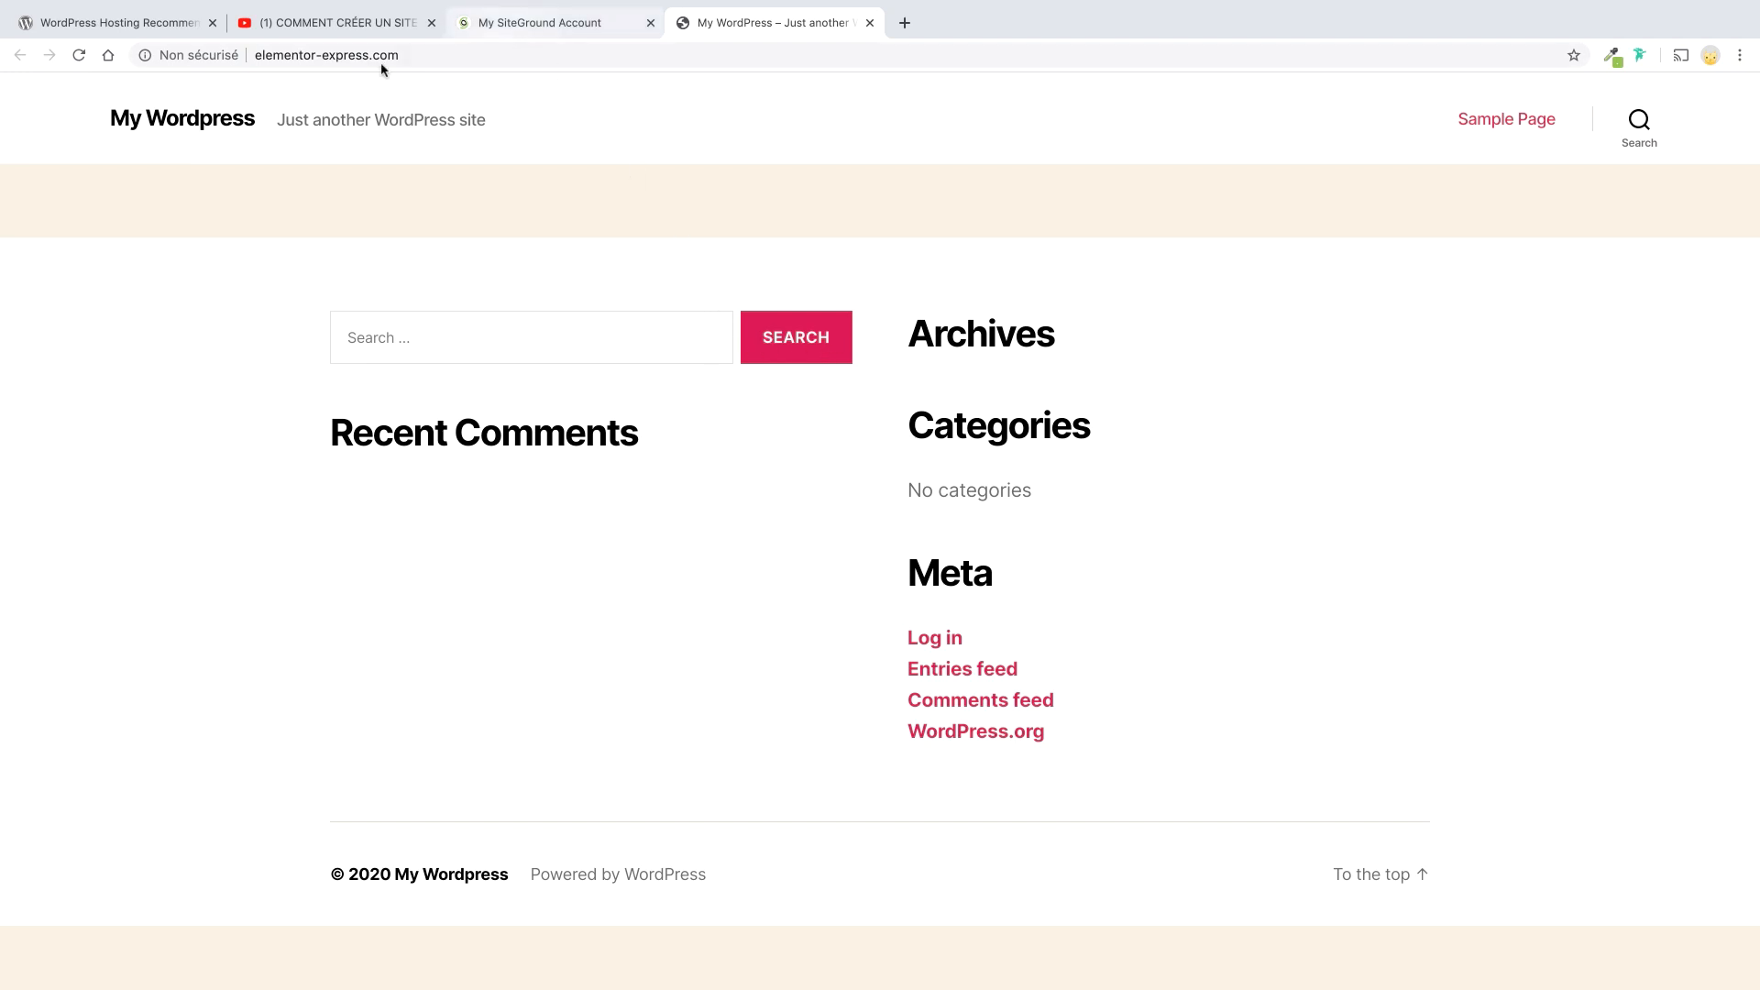
Check the wp-admin dashboard address, then return to the 'Etapes de création' slide.
{"action": "left_click", "coordinate": [265, 52]}
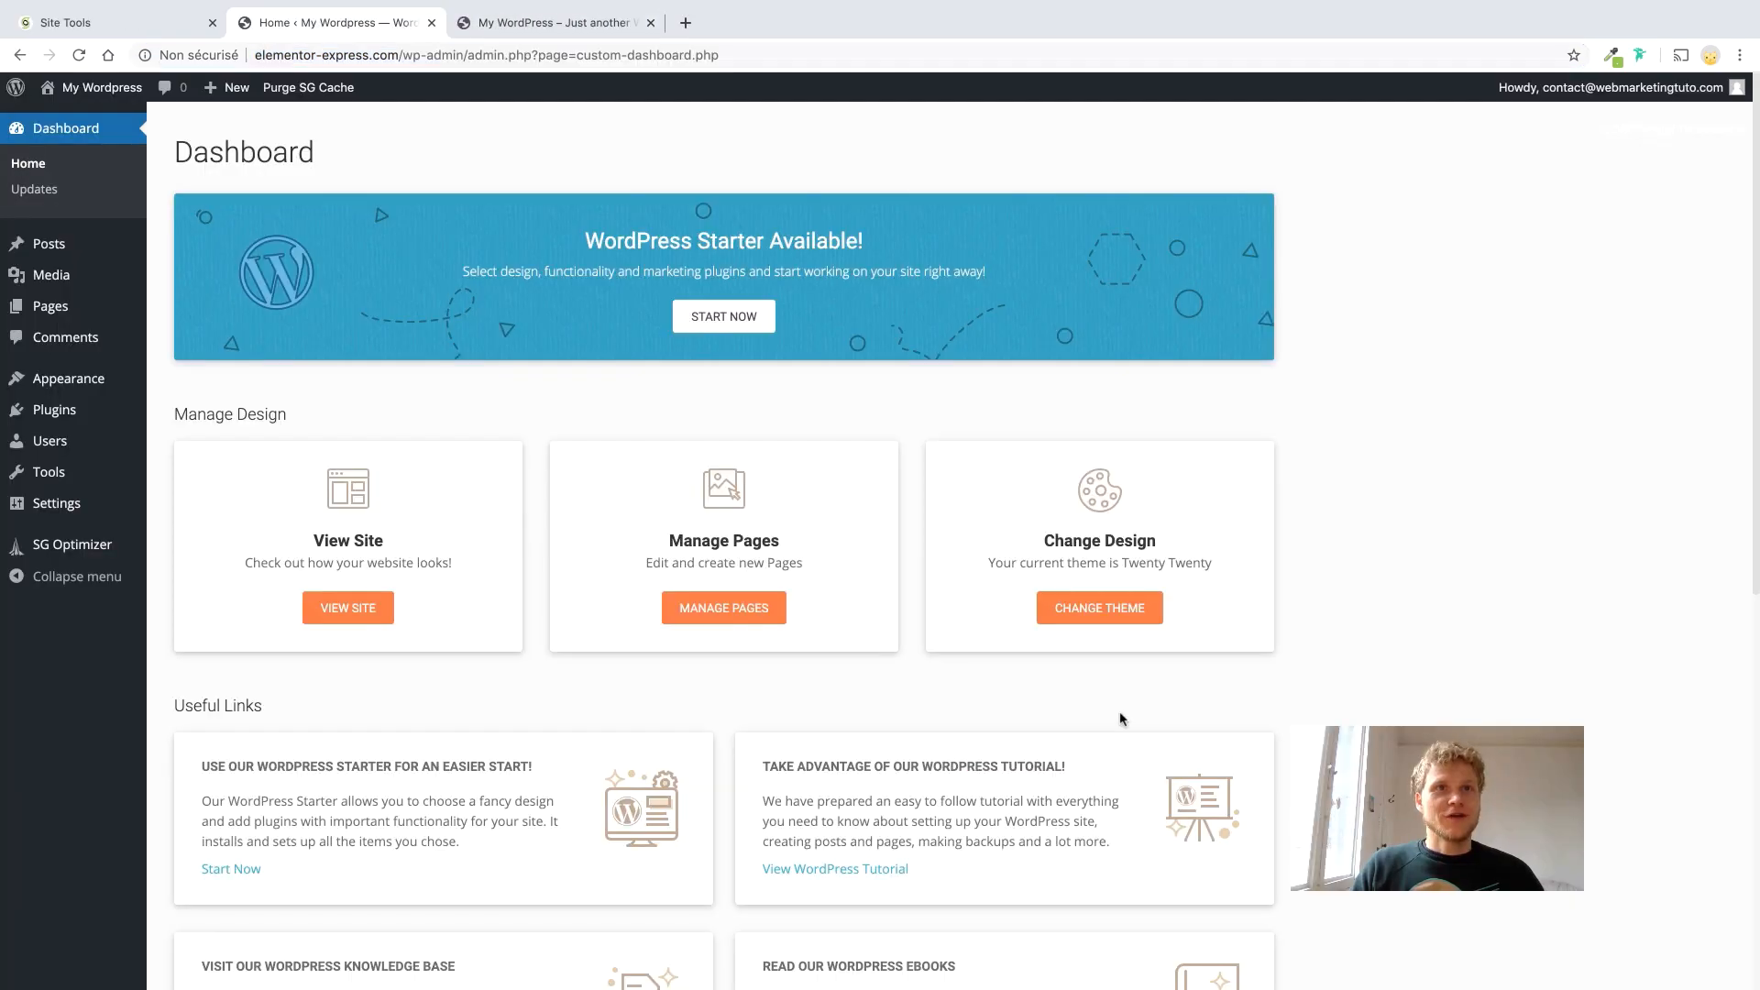
{"action": "key", "text": "ctrl+Left"}
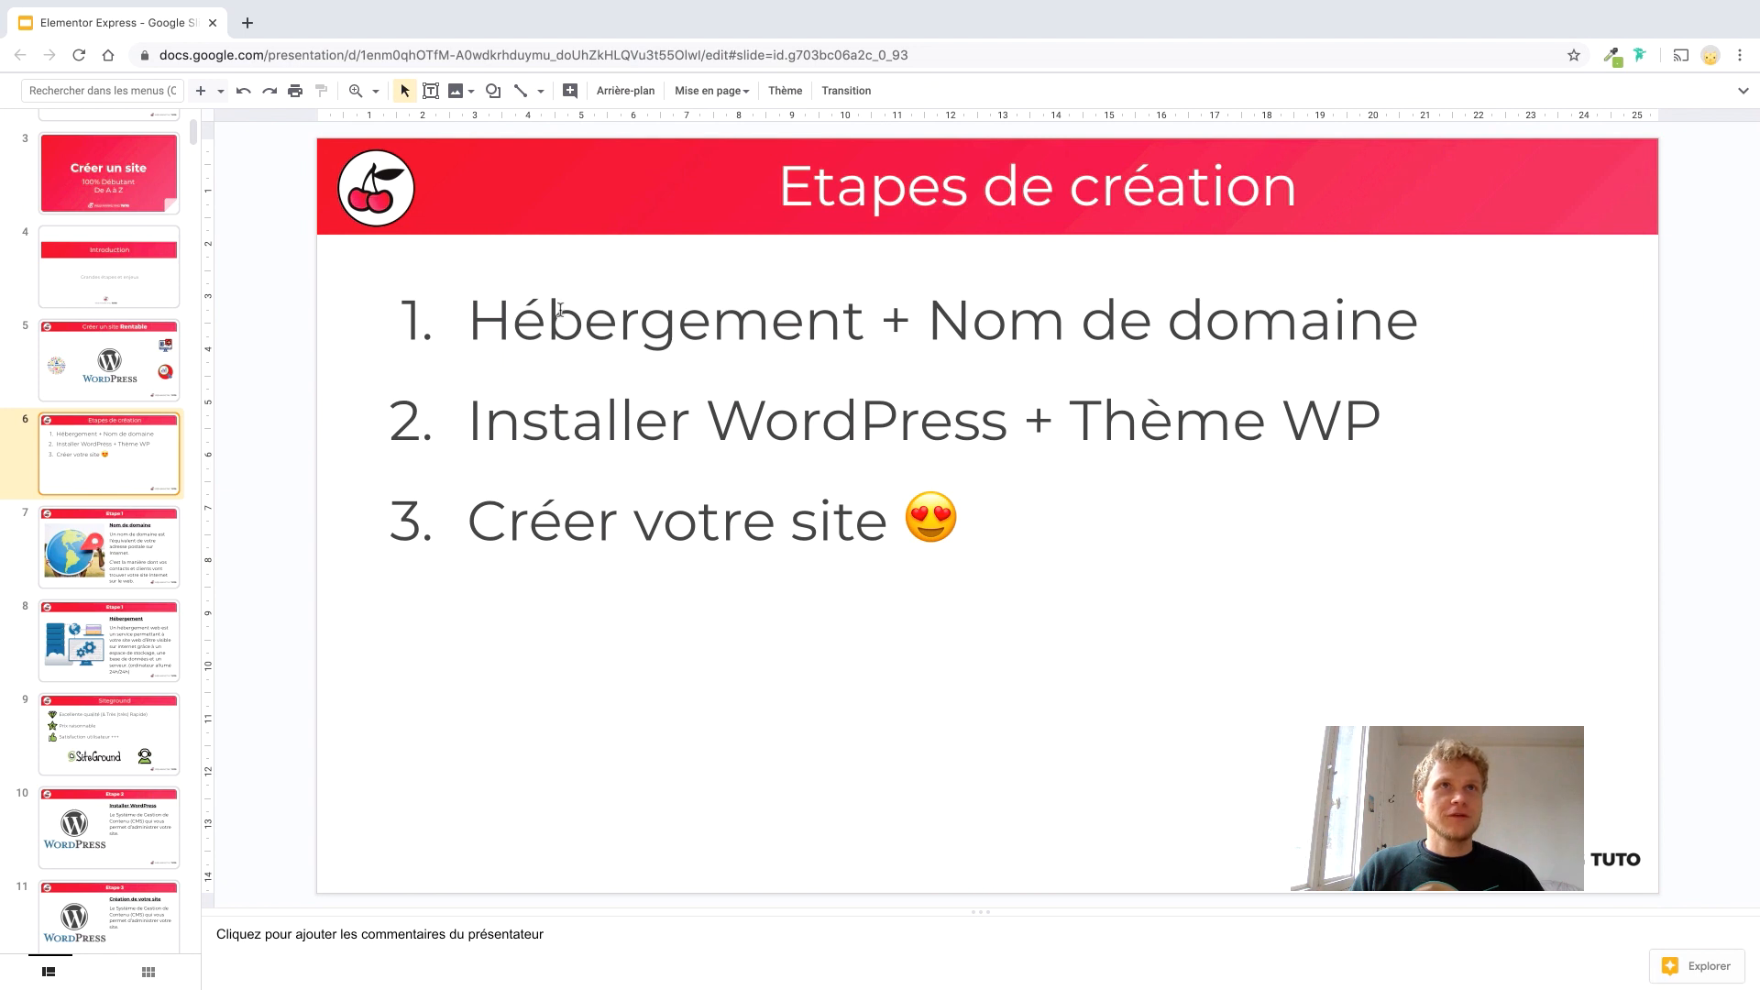
Strike through 'Hébergement + Nom de domaine' and 'Installer WordPress' on slide 6, then select 'Créer votre site'.
{"action": "triple_click", "coordinate": [562, 332]}
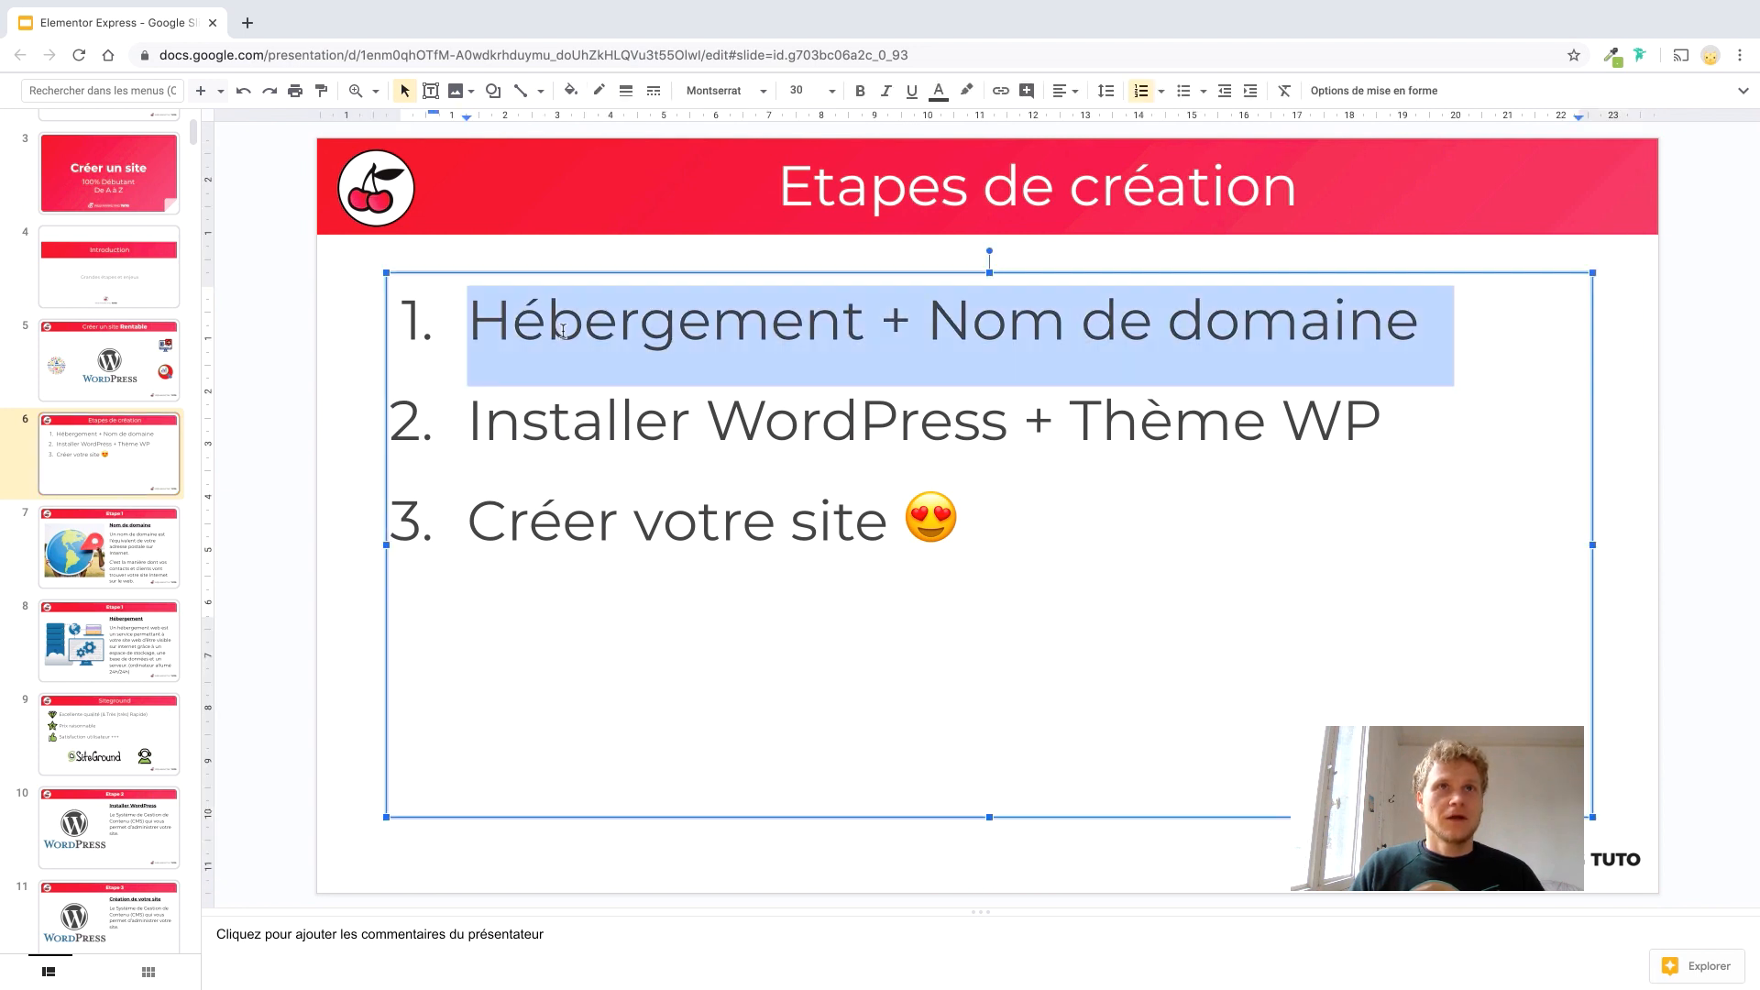
{"action": "left_click", "coordinate": [1524, 256]}
{"action": "triple_click", "coordinate": [1357, 314]}
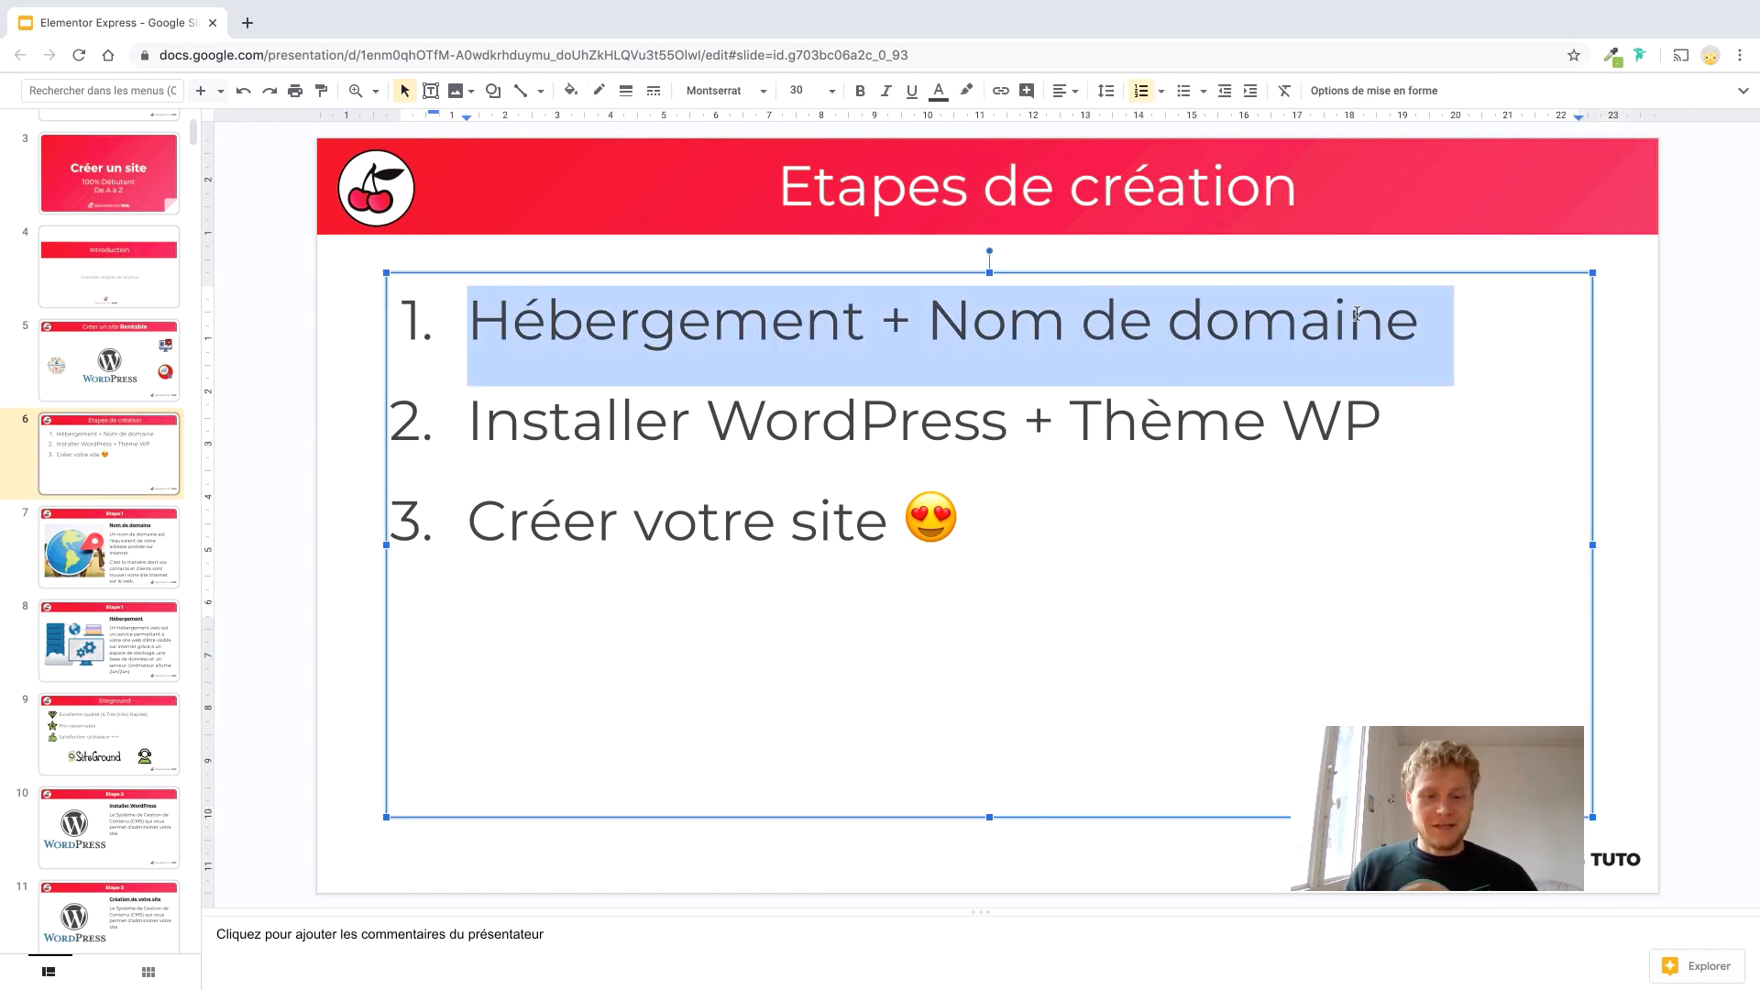
{"action": "key", "text": "alt+shift+5"}
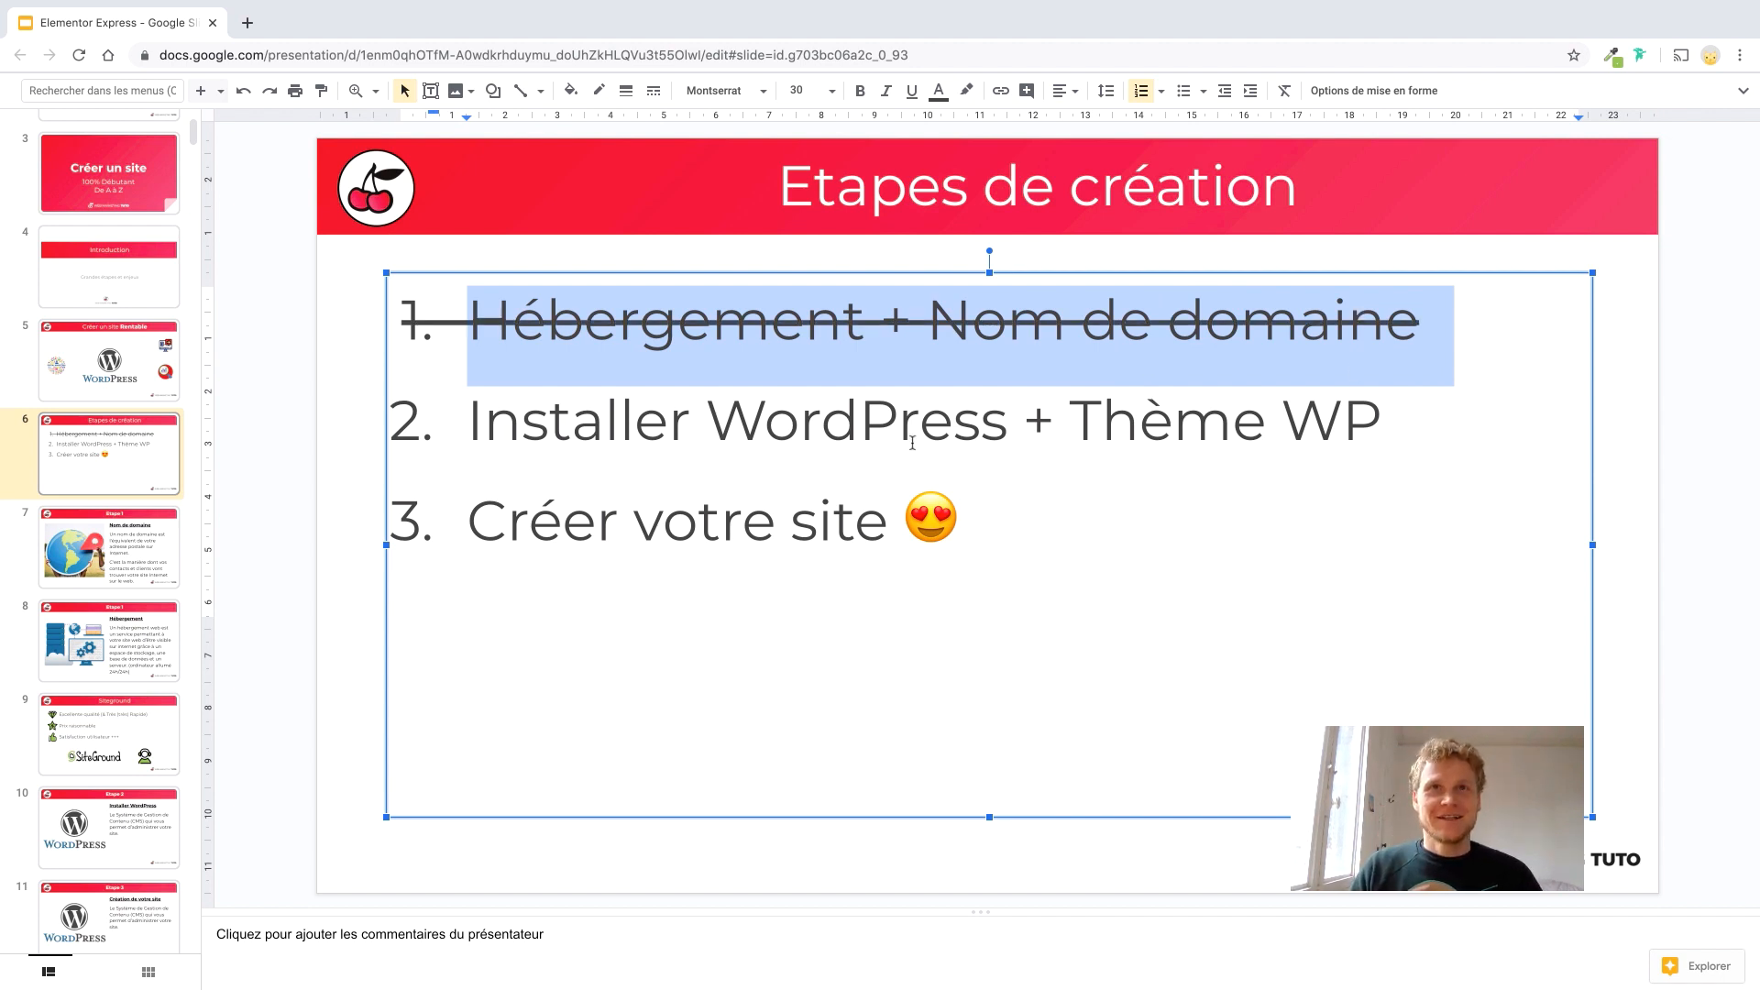
{"action": "left_click_drag", "start_coordinate": [1006, 424], "coordinate": [464, 423]}
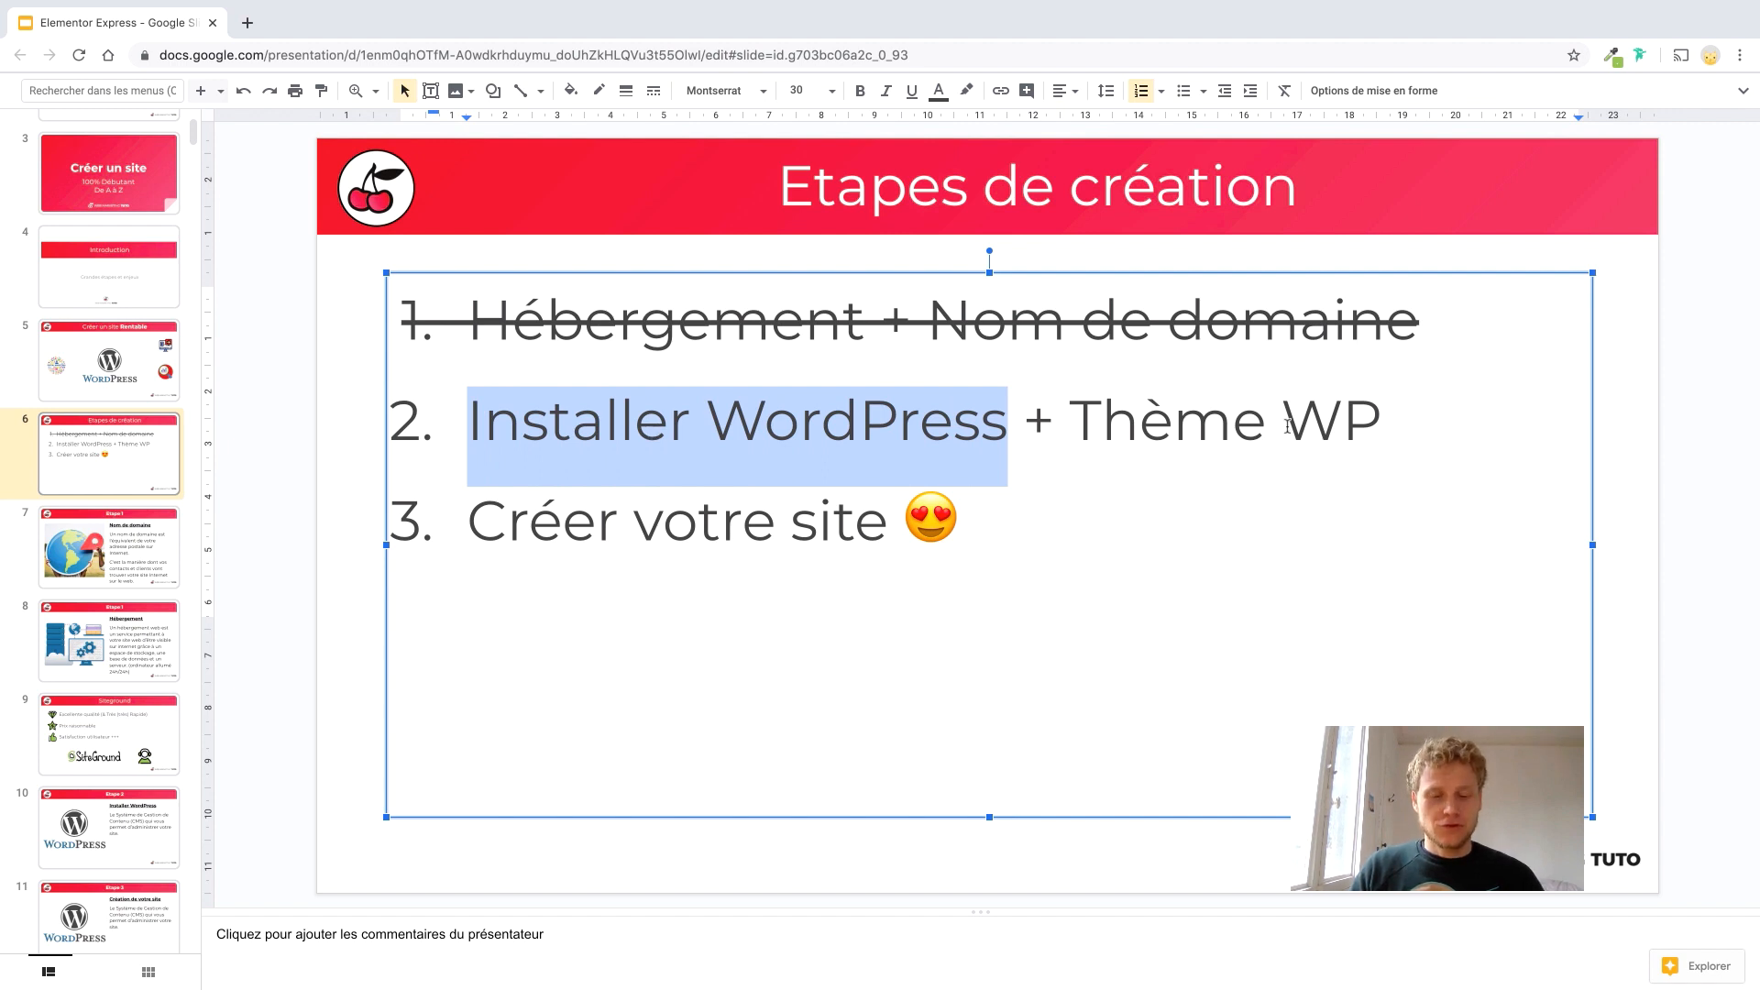
{"action": "key", "text": "alt+shift+5"}
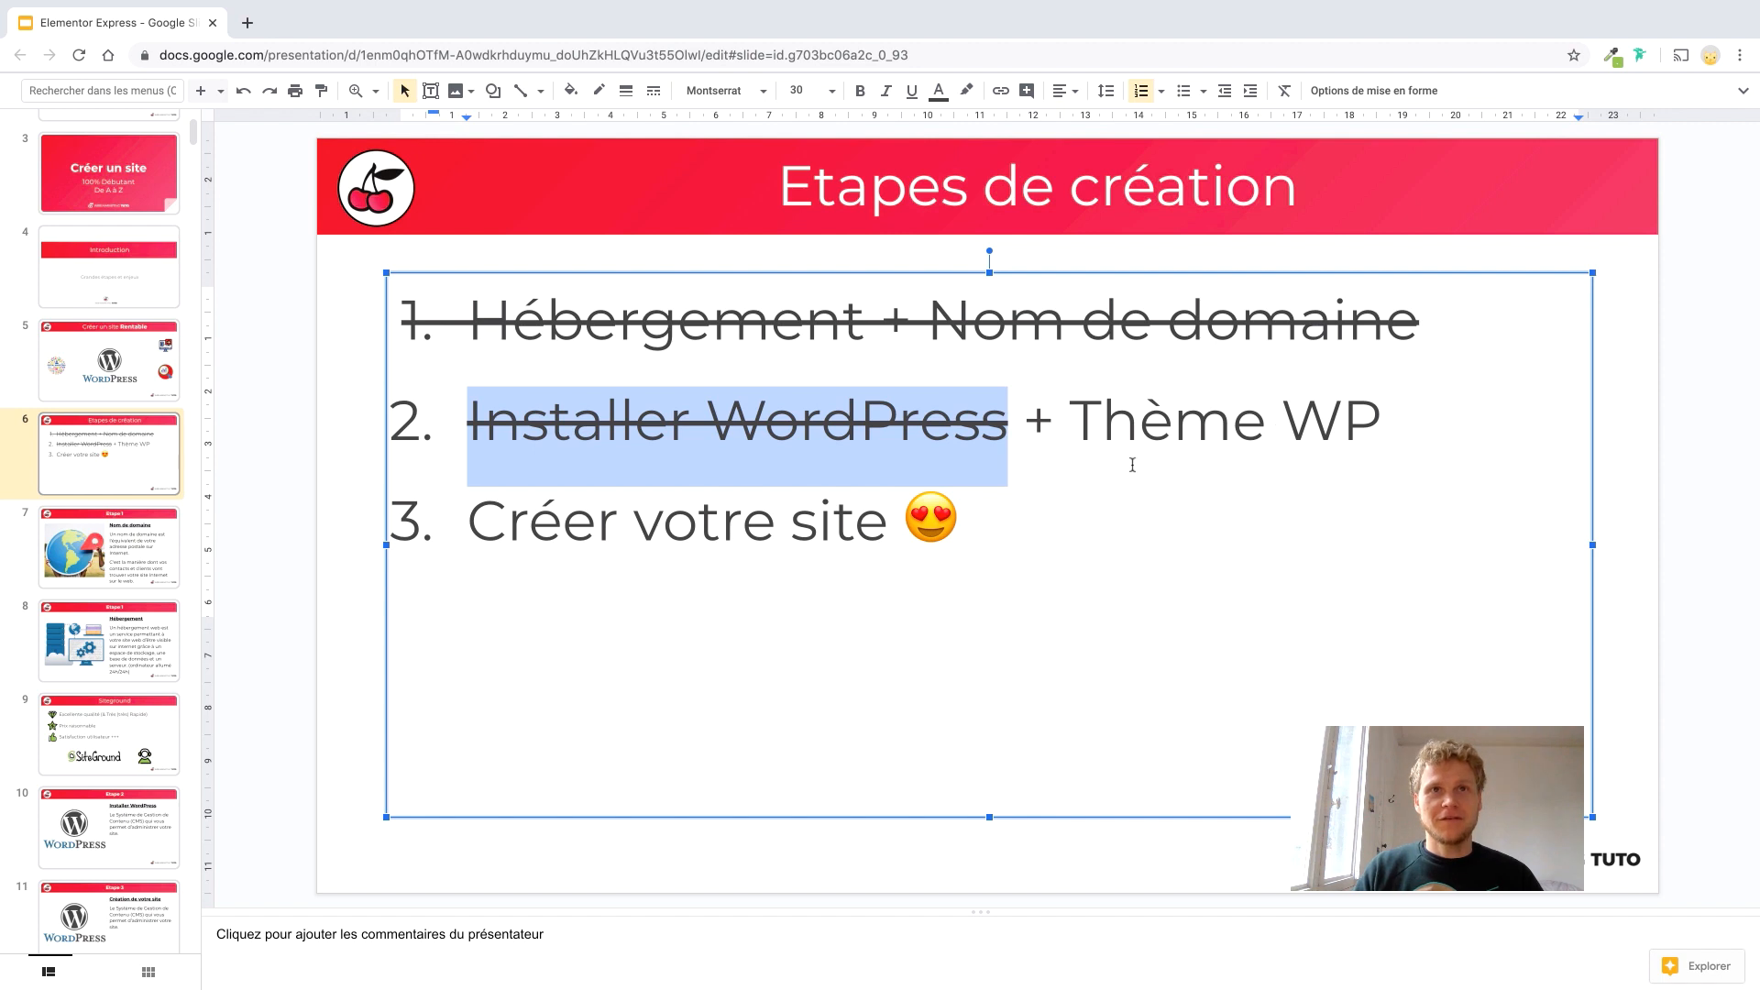
{"action": "left_click_drag", "start_coordinate": [924, 534], "coordinate": [414, 513]}
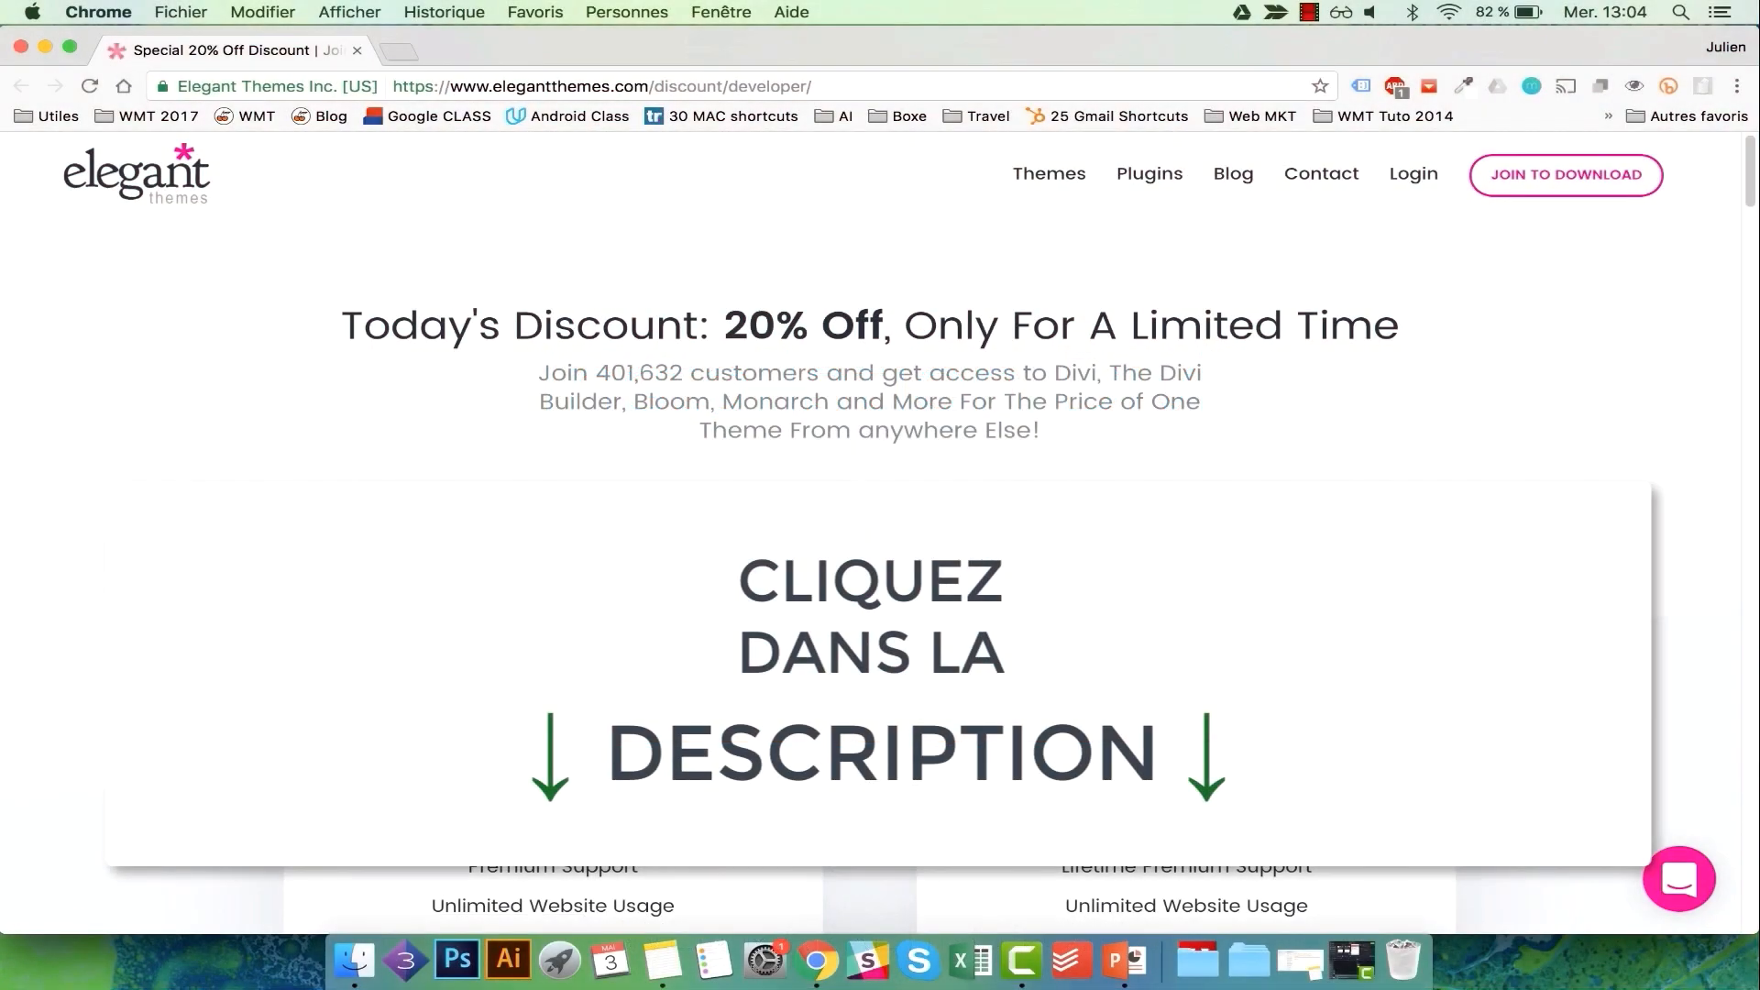
Highlight the $70 yearly price and choose 'Sign Up Today!' under Yearly Access.
{"action": "left_click_drag", "start_coordinate": [541, 656], "coordinate": [677, 658]}
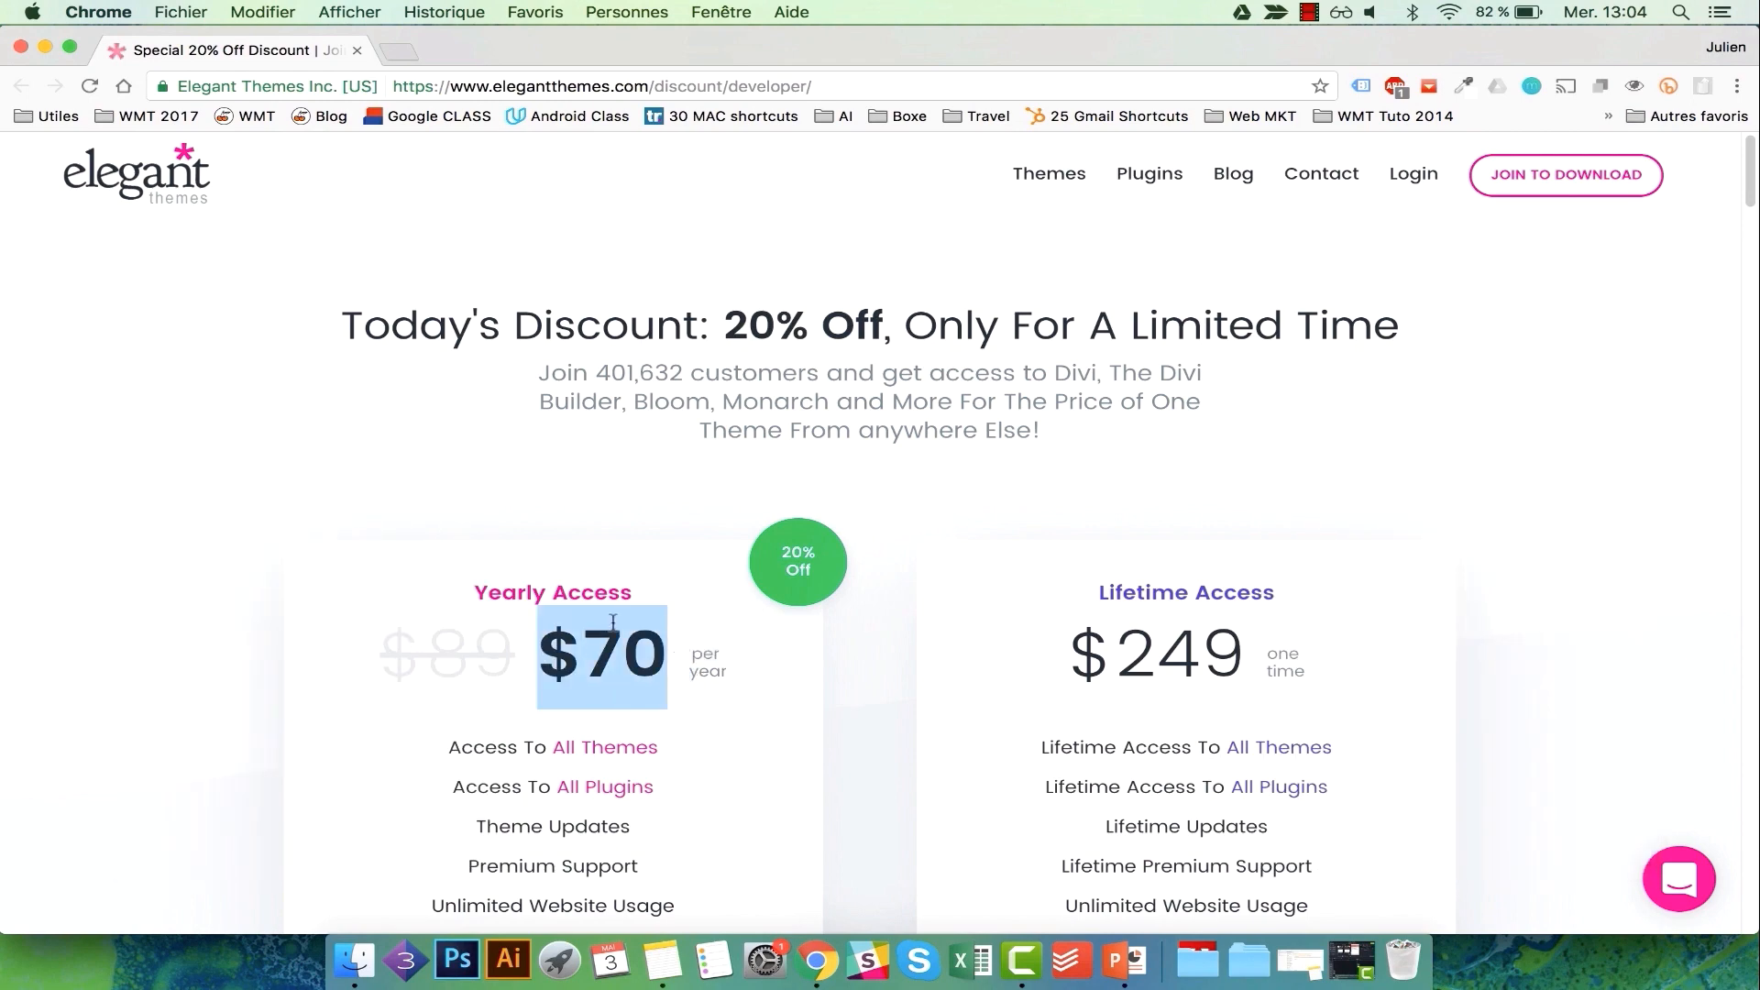
{"action": "scroll", "coordinate": [694, 613], "scroll_direction": "down", "scroll_amount": 1}
{"action": "scroll", "coordinate": [695, 613], "scroll_direction": "down", "scroll_amount": 3}
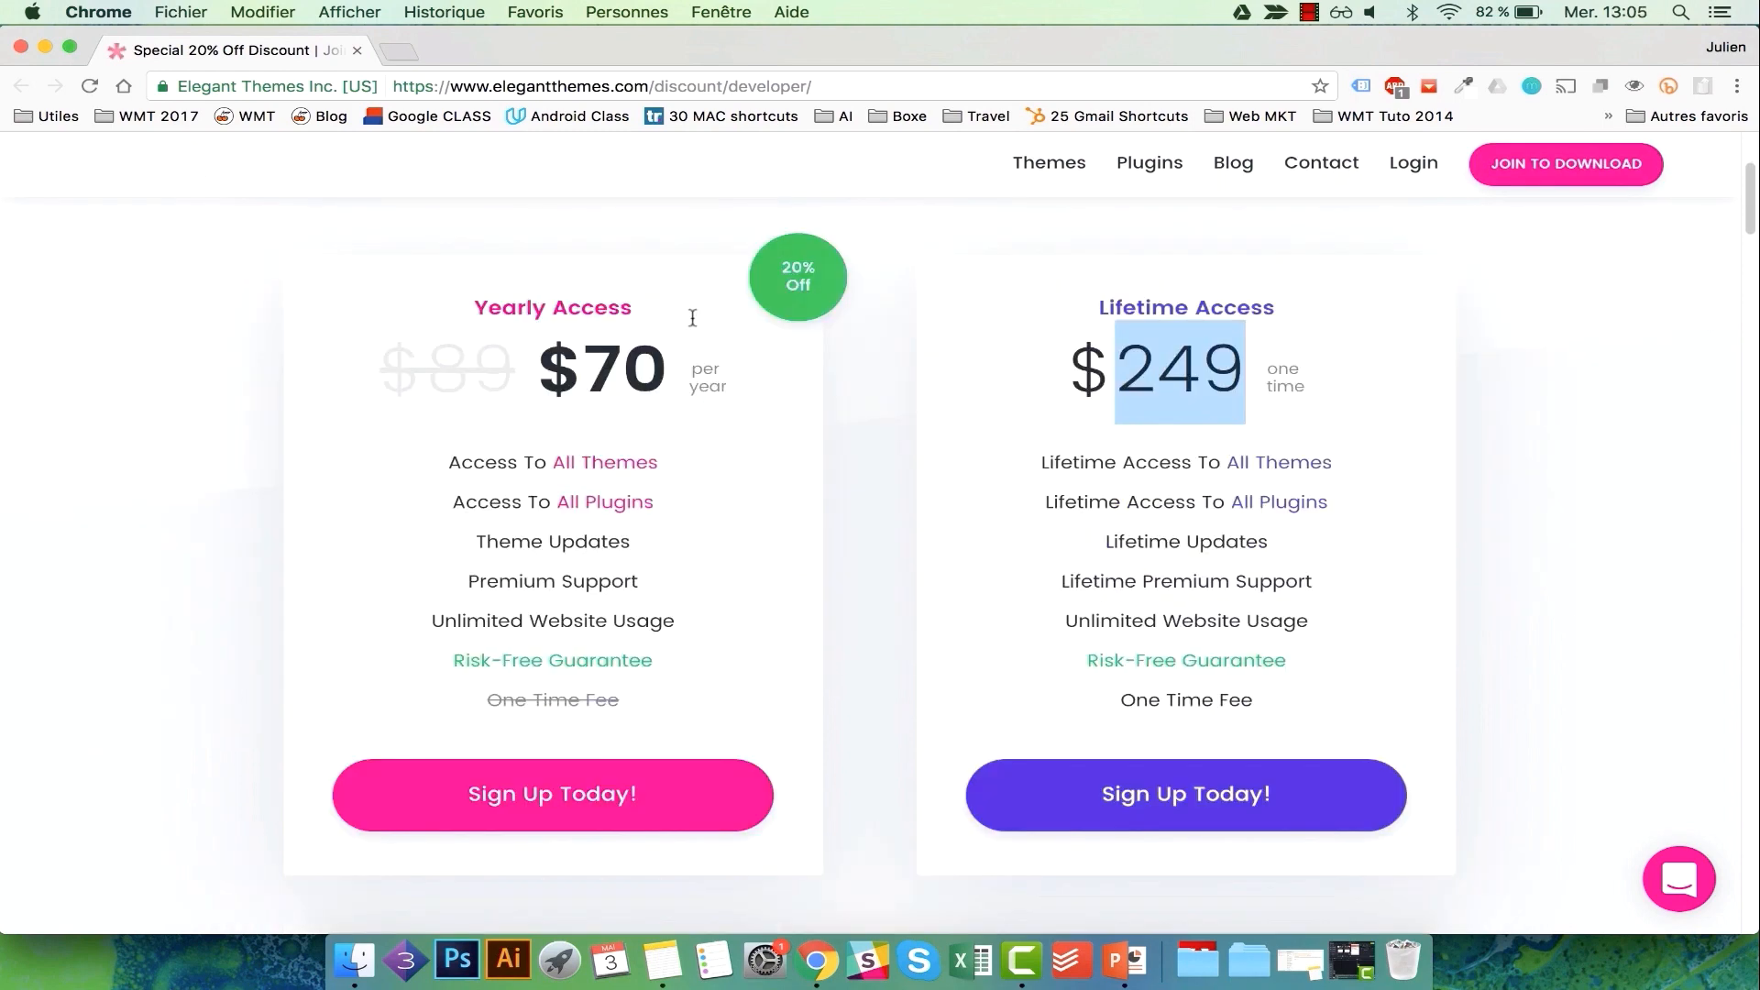
{"action": "left_click_drag", "start_coordinate": [654, 361], "coordinate": [572, 358]}
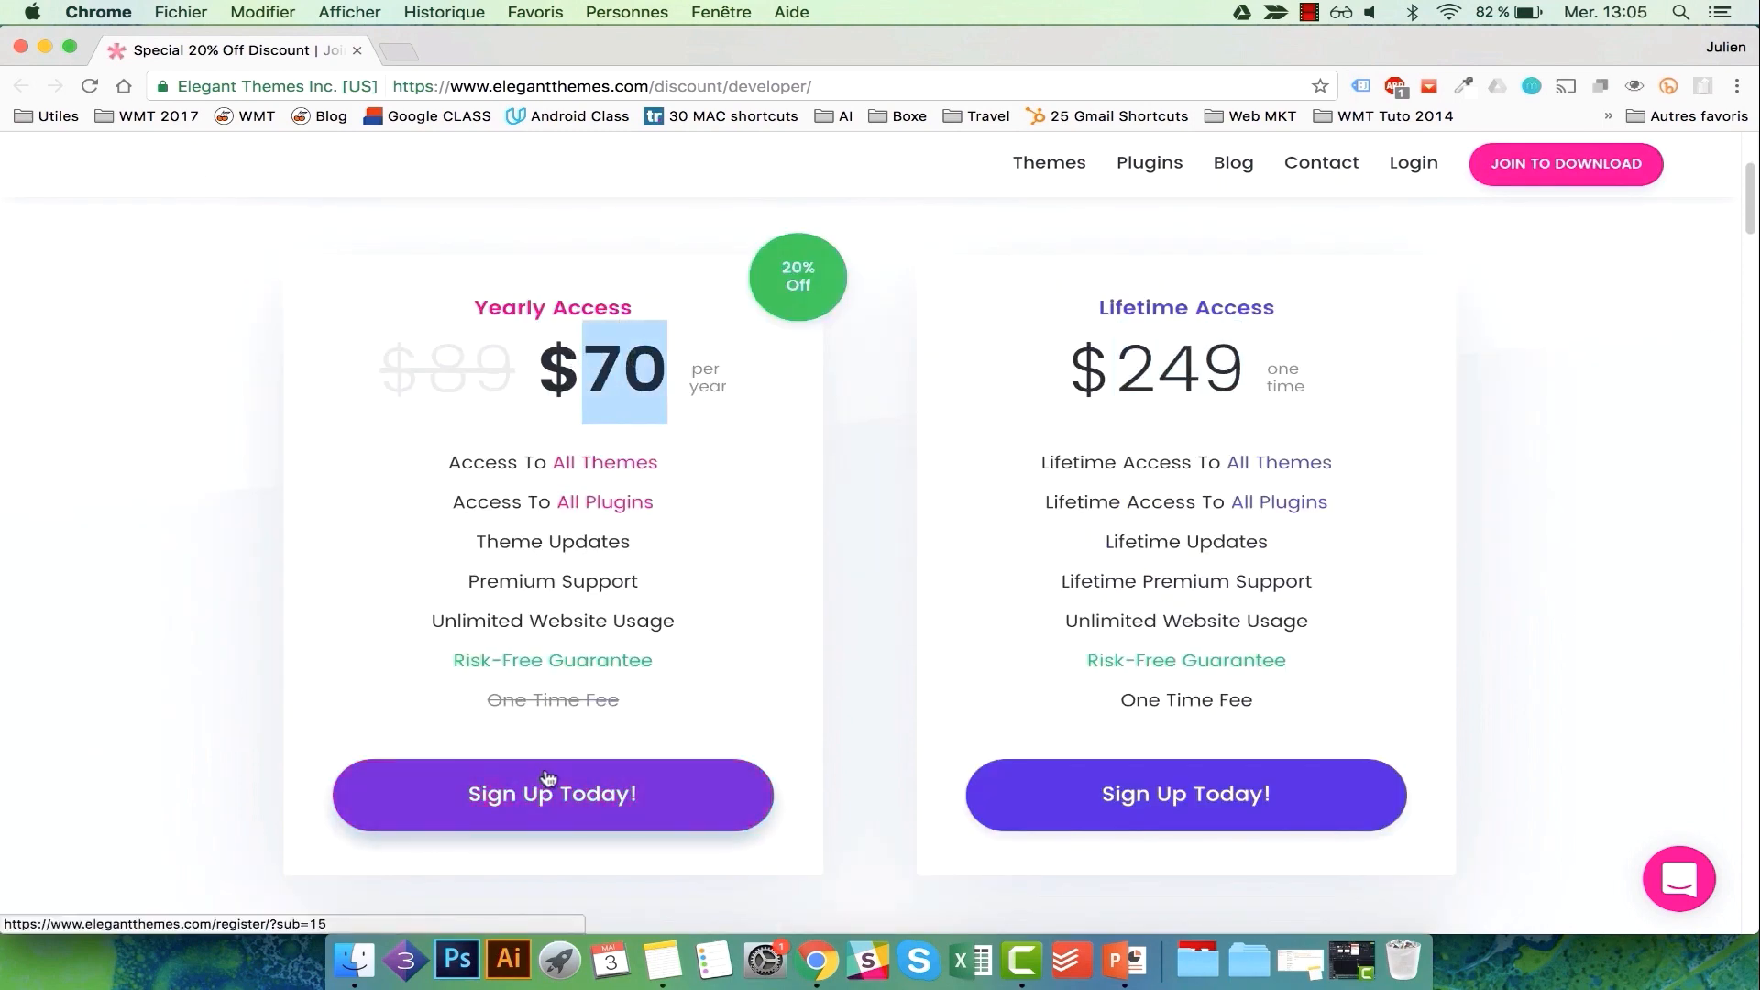
{"action": "left_click", "coordinate": [605, 792]}
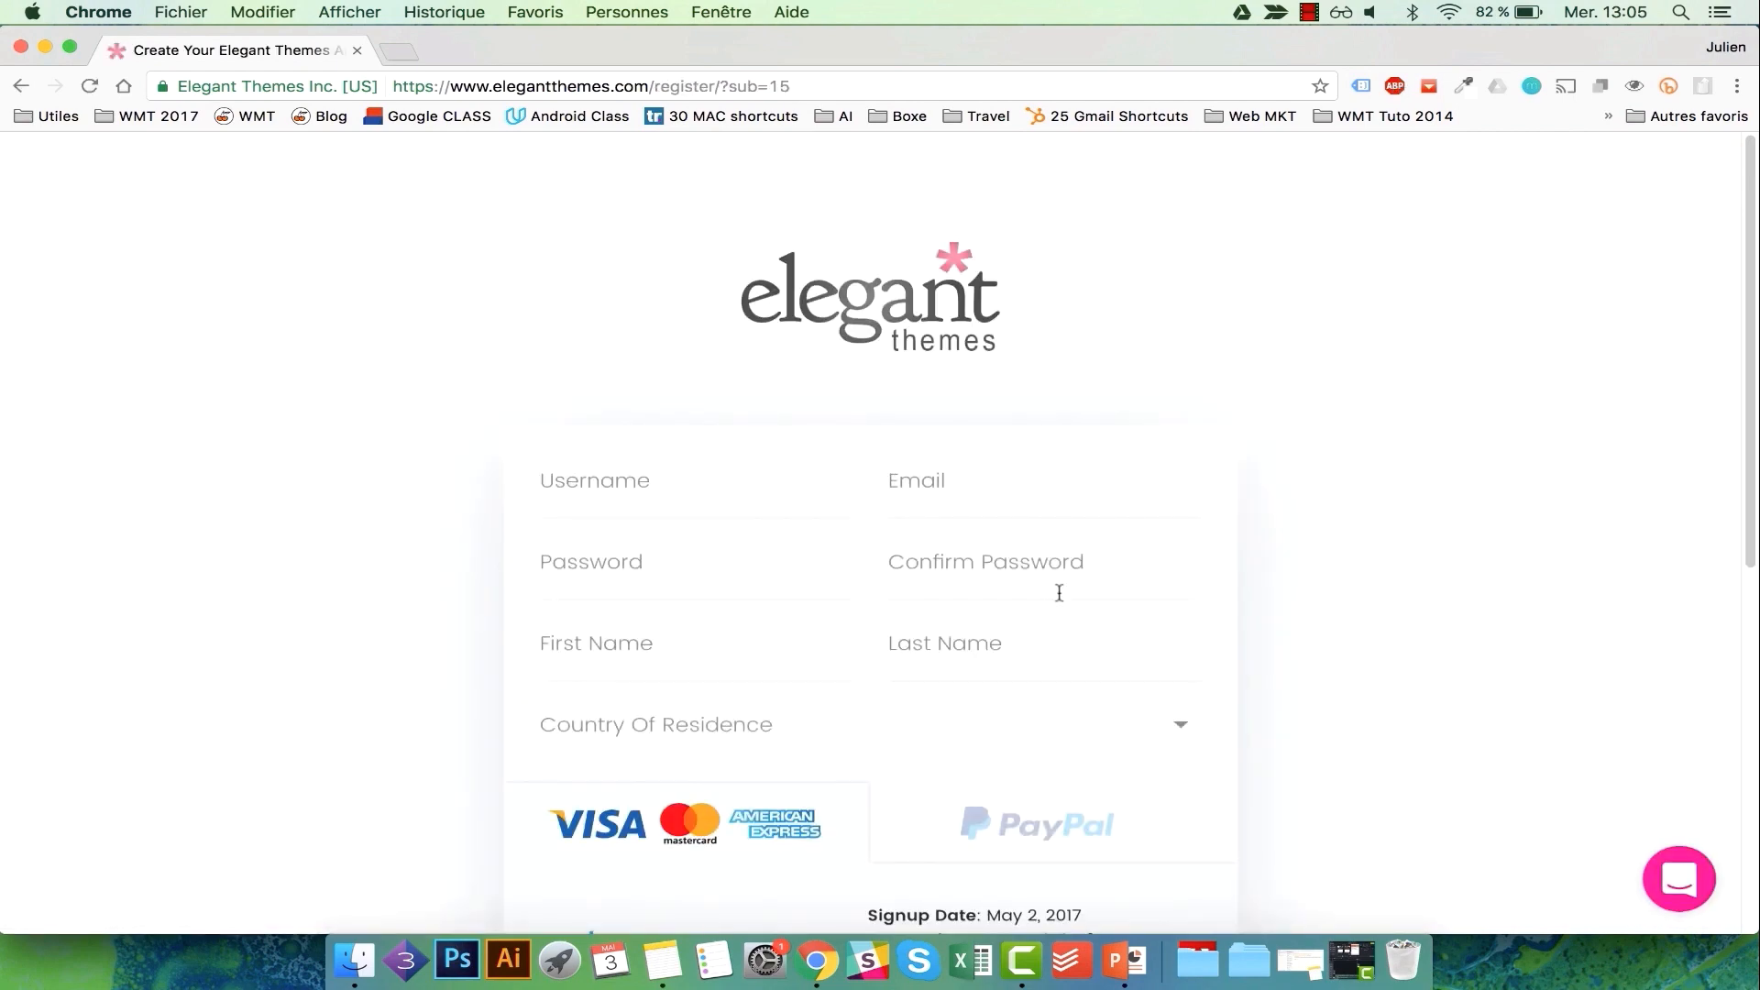
Enter the account username on the signup form, leaving the email field empty.
{"action": "left_click", "coordinate": [665, 474]}
{"action": "type", "text": "Nosua"}
{"action": "key", "text": "Tab"}
{"action": "type", "text": "N"}
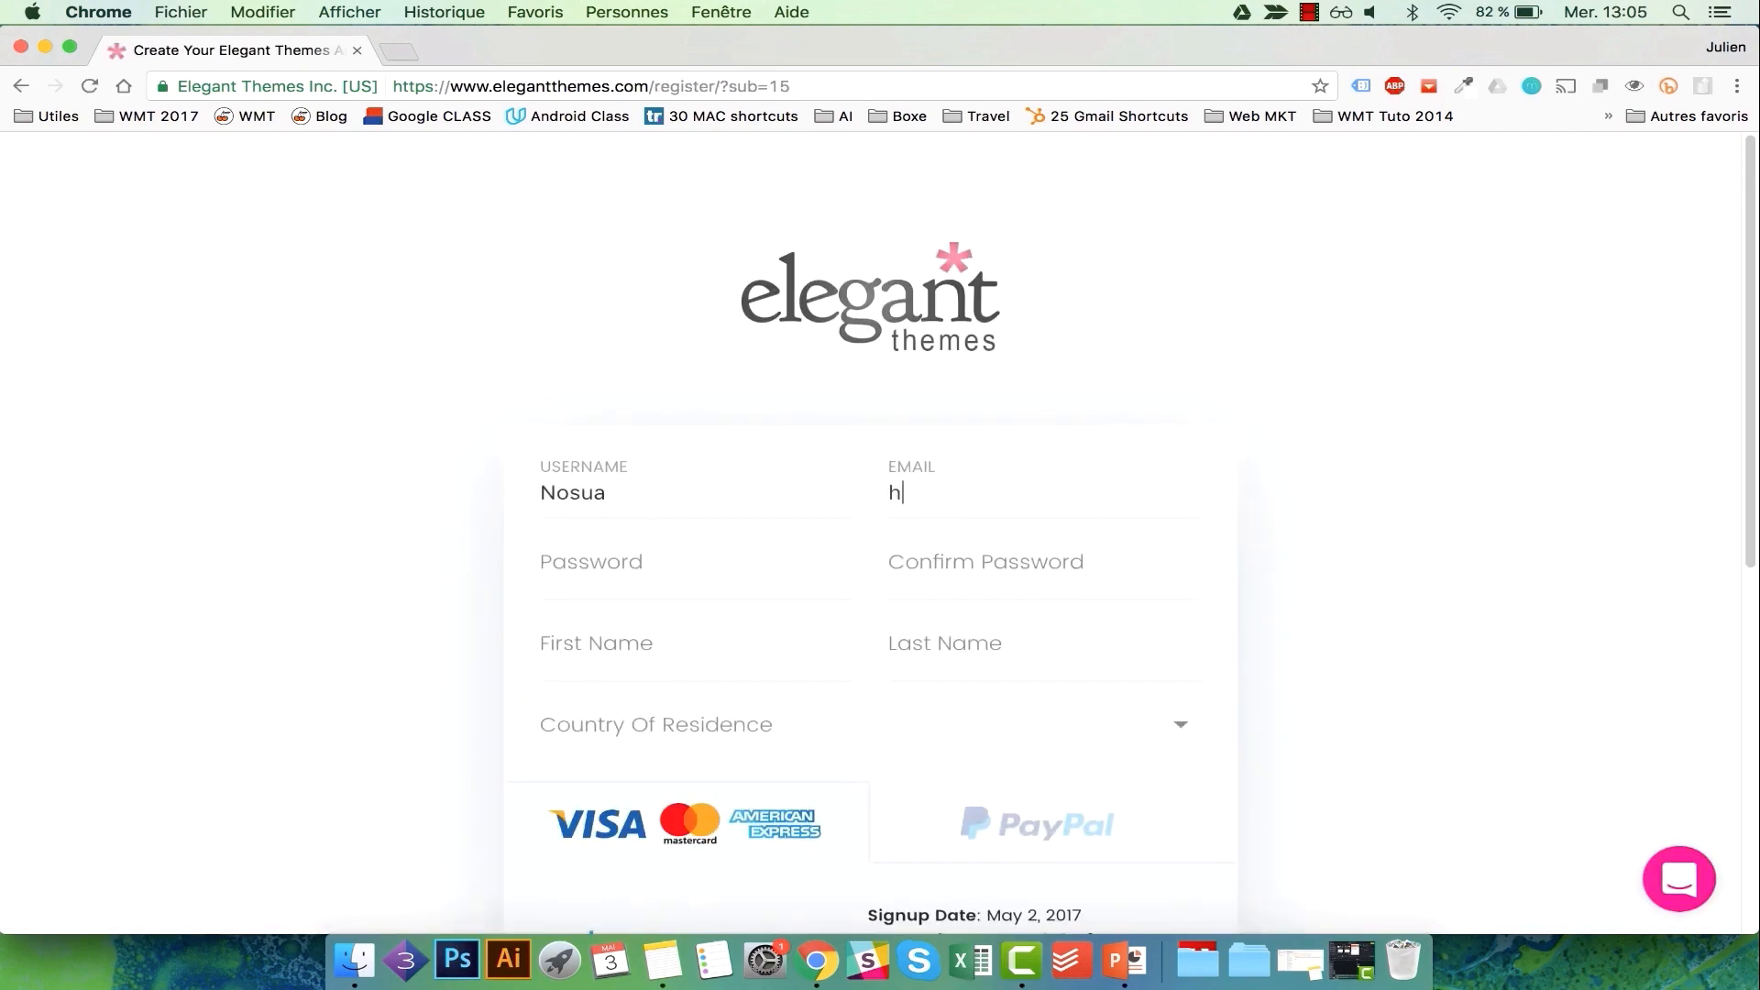
{"action": "key", "text": "BackSpace"}
{"action": "scroll", "coordinate": [663, 476], "scroll_direction": "down", "scroll_amount": 2}
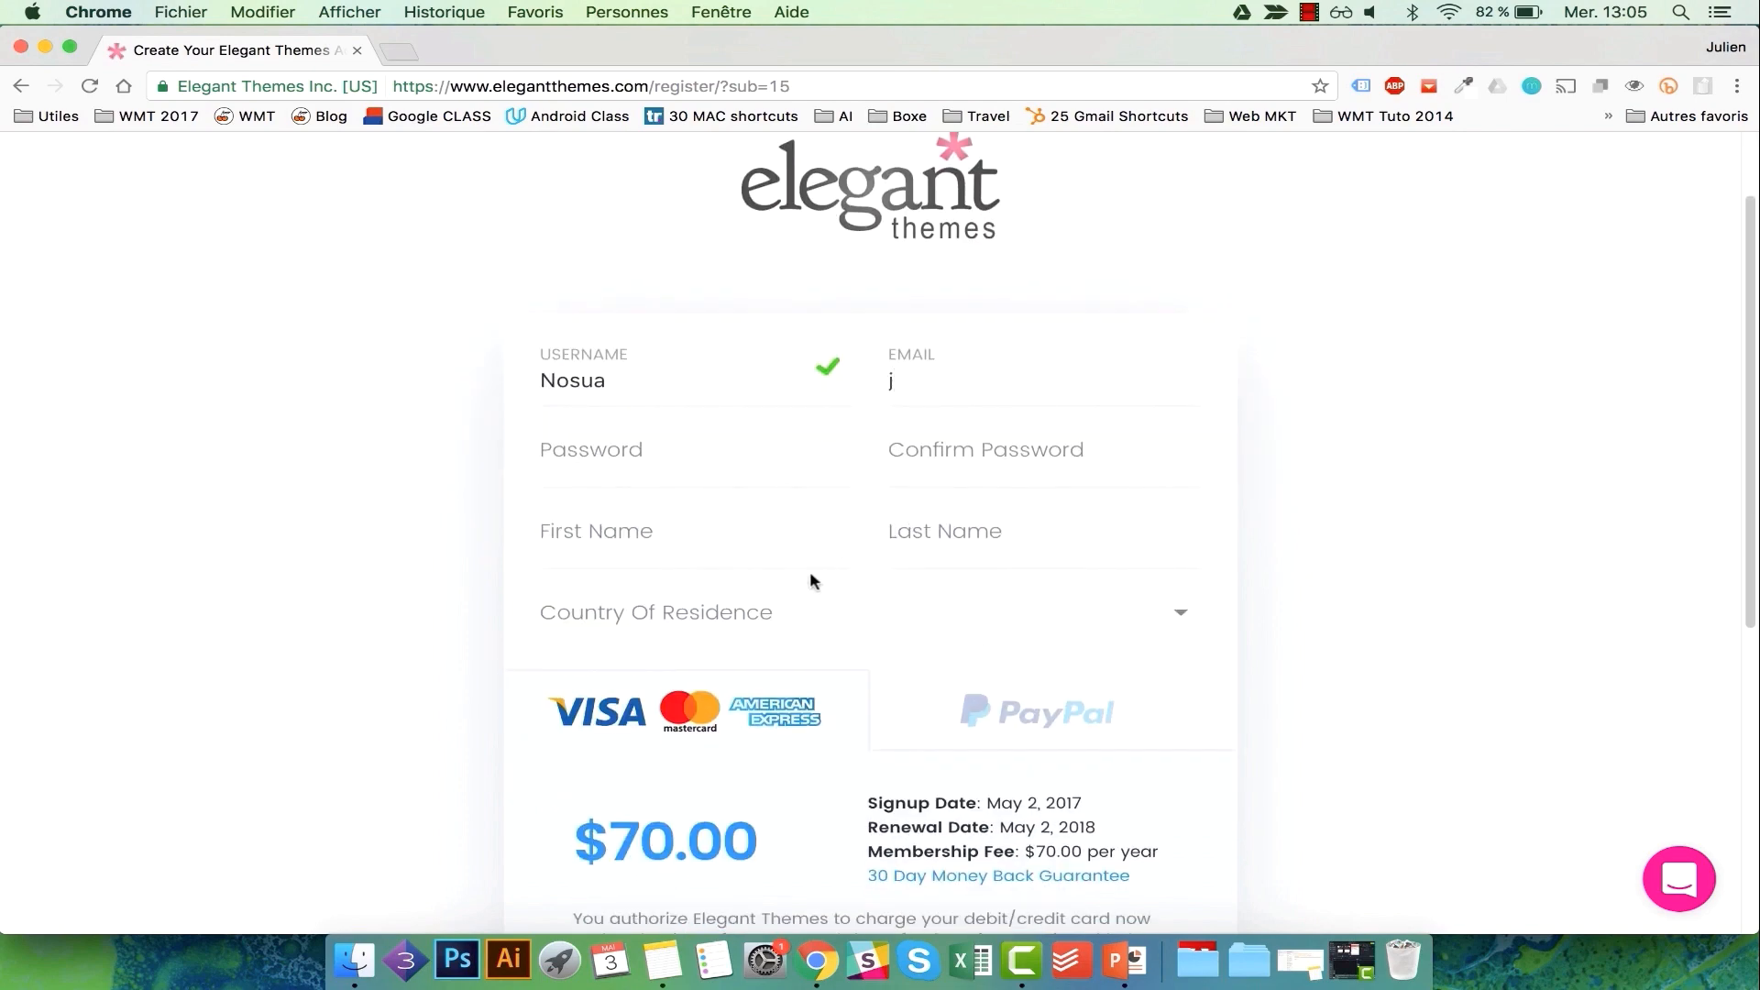
{"action": "left_click", "coordinate": [761, 528]}
Set the country of residence to Belgium and review the order summary.
{"action": "left_click", "coordinate": [734, 597]}
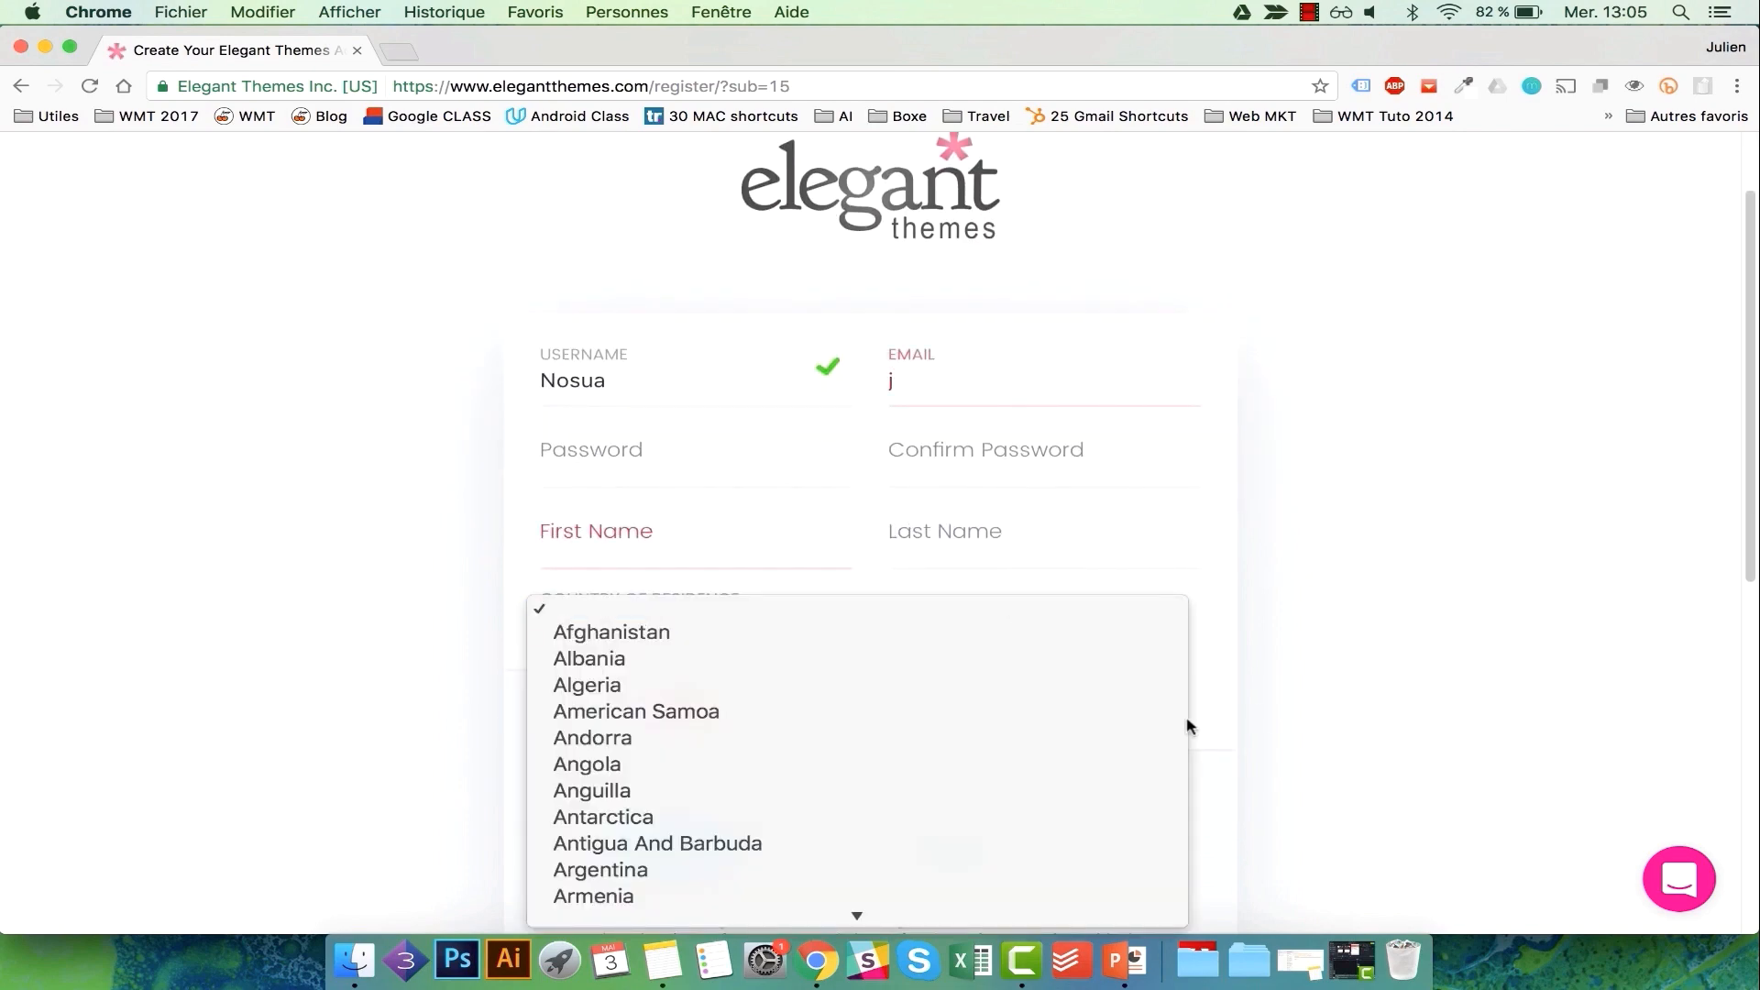
{"action": "scroll", "coordinate": [1124, 711], "scroll_direction": "down", "scroll_amount": 5}
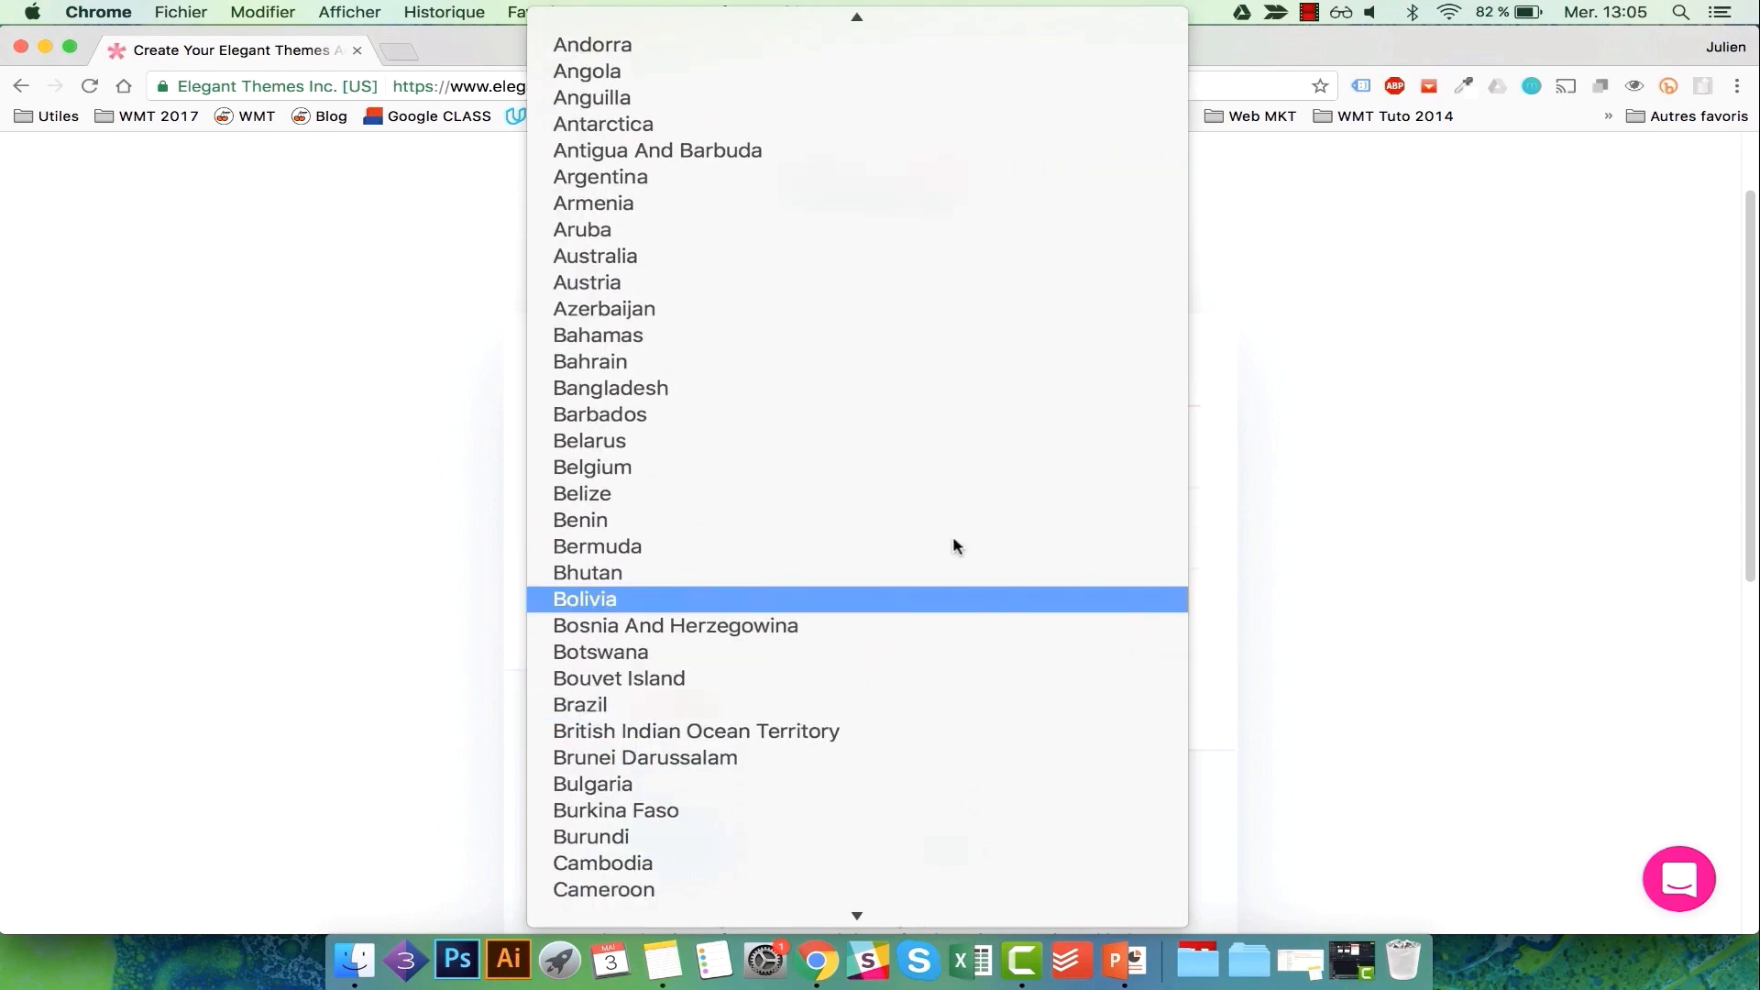
{"action": "left_click", "coordinate": [837, 465]}
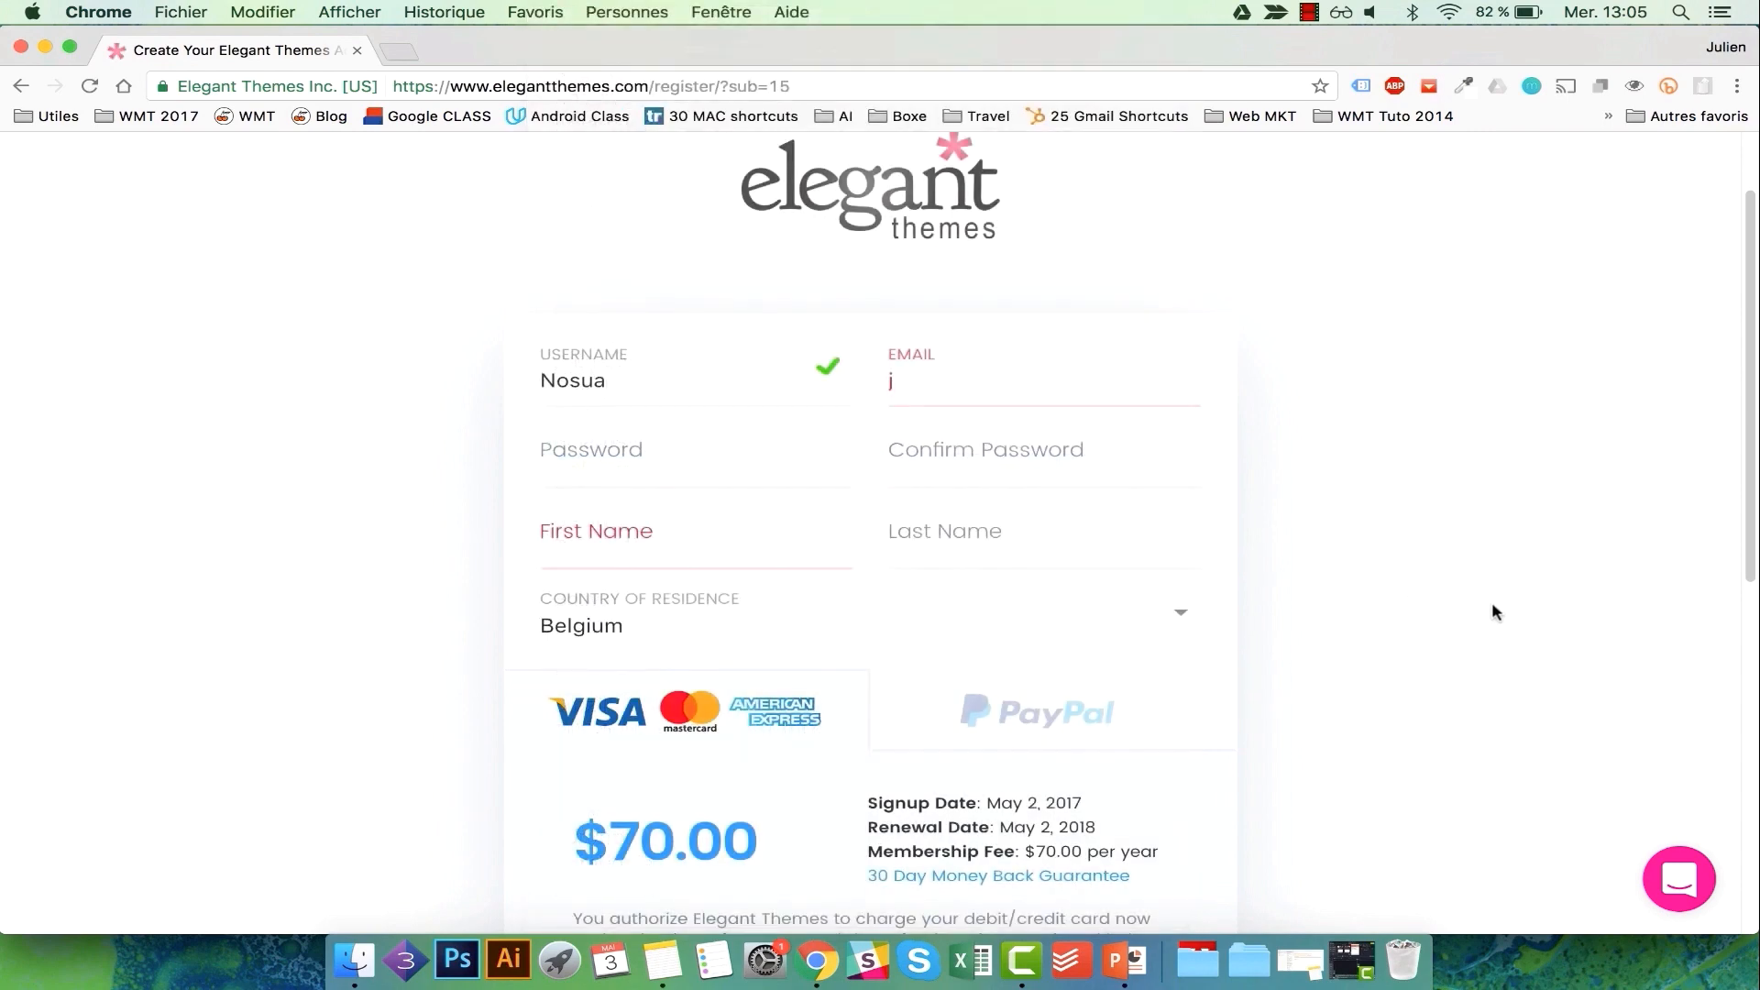
{"action": "scroll", "coordinate": [1466, 605], "scroll_direction": "down", "scroll_amount": 5}
{"action": "scroll", "coordinate": [846, 756], "scroll_direction": "down", "scroll_amount": 2}
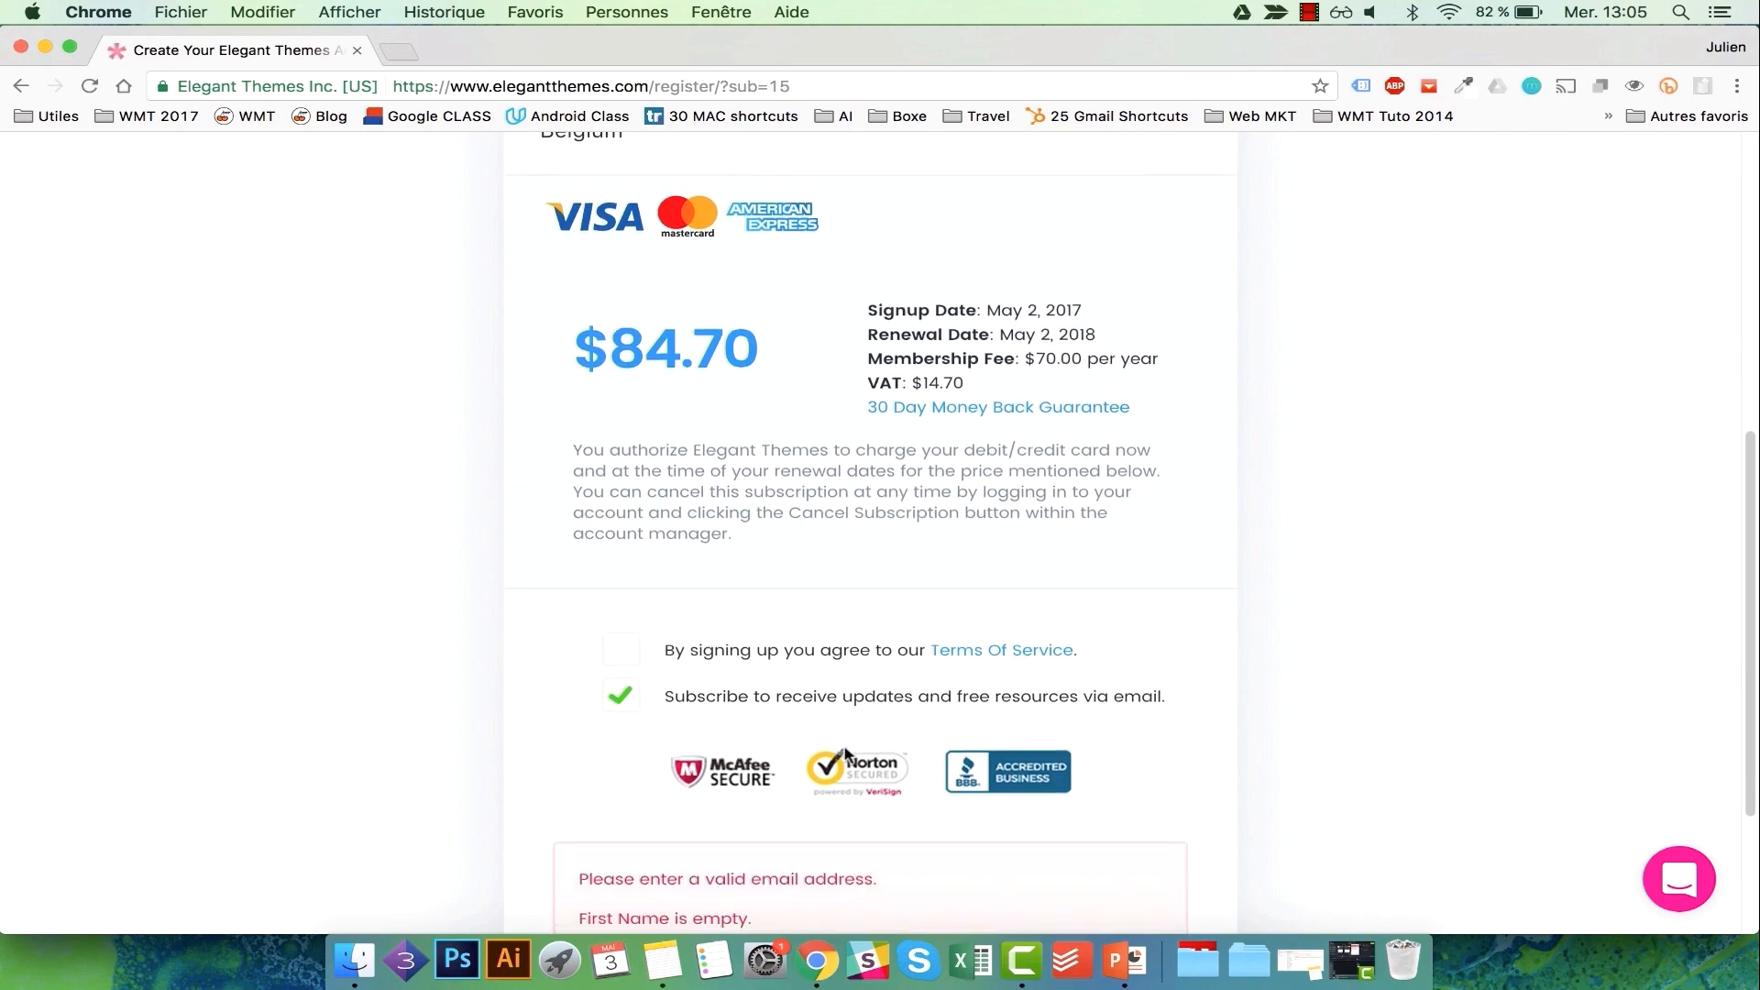
{"action": "scroll", "coordinate": [969, 614], "scroll_direction": "down", "scroll_amount": 3}
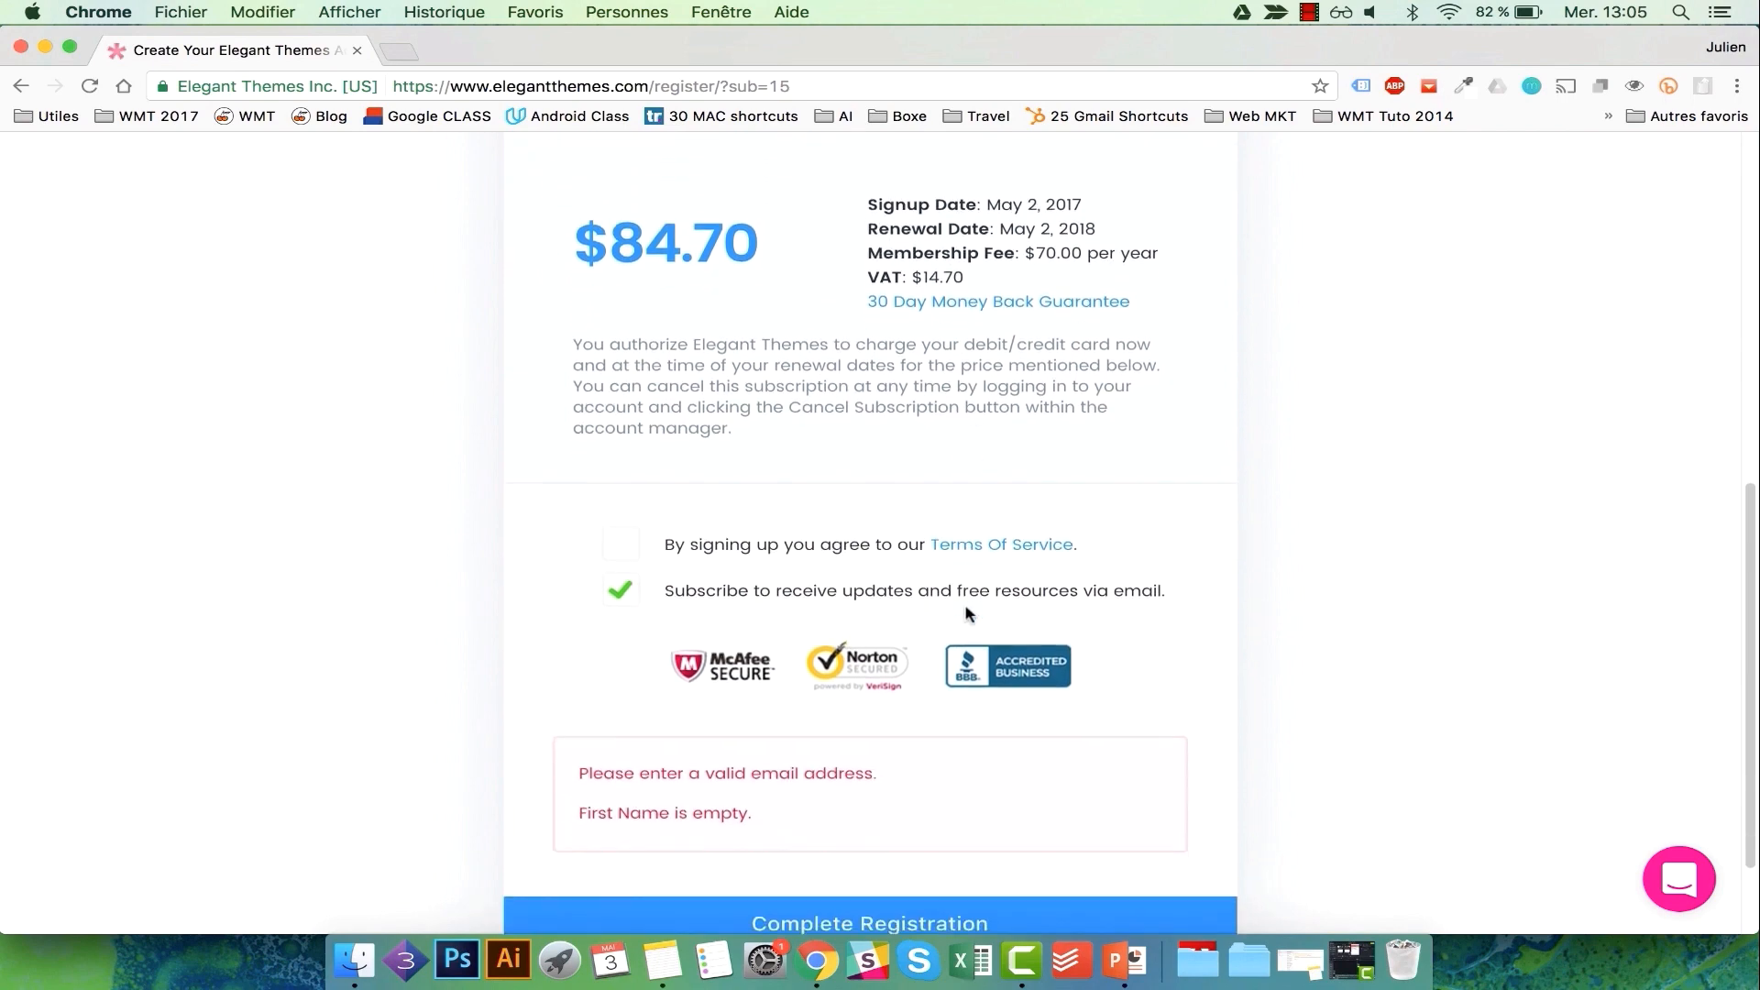
{"action": "scroll", "coordinate": [969, 613], "scroll_direction": "down", "scroll_amount": 2}
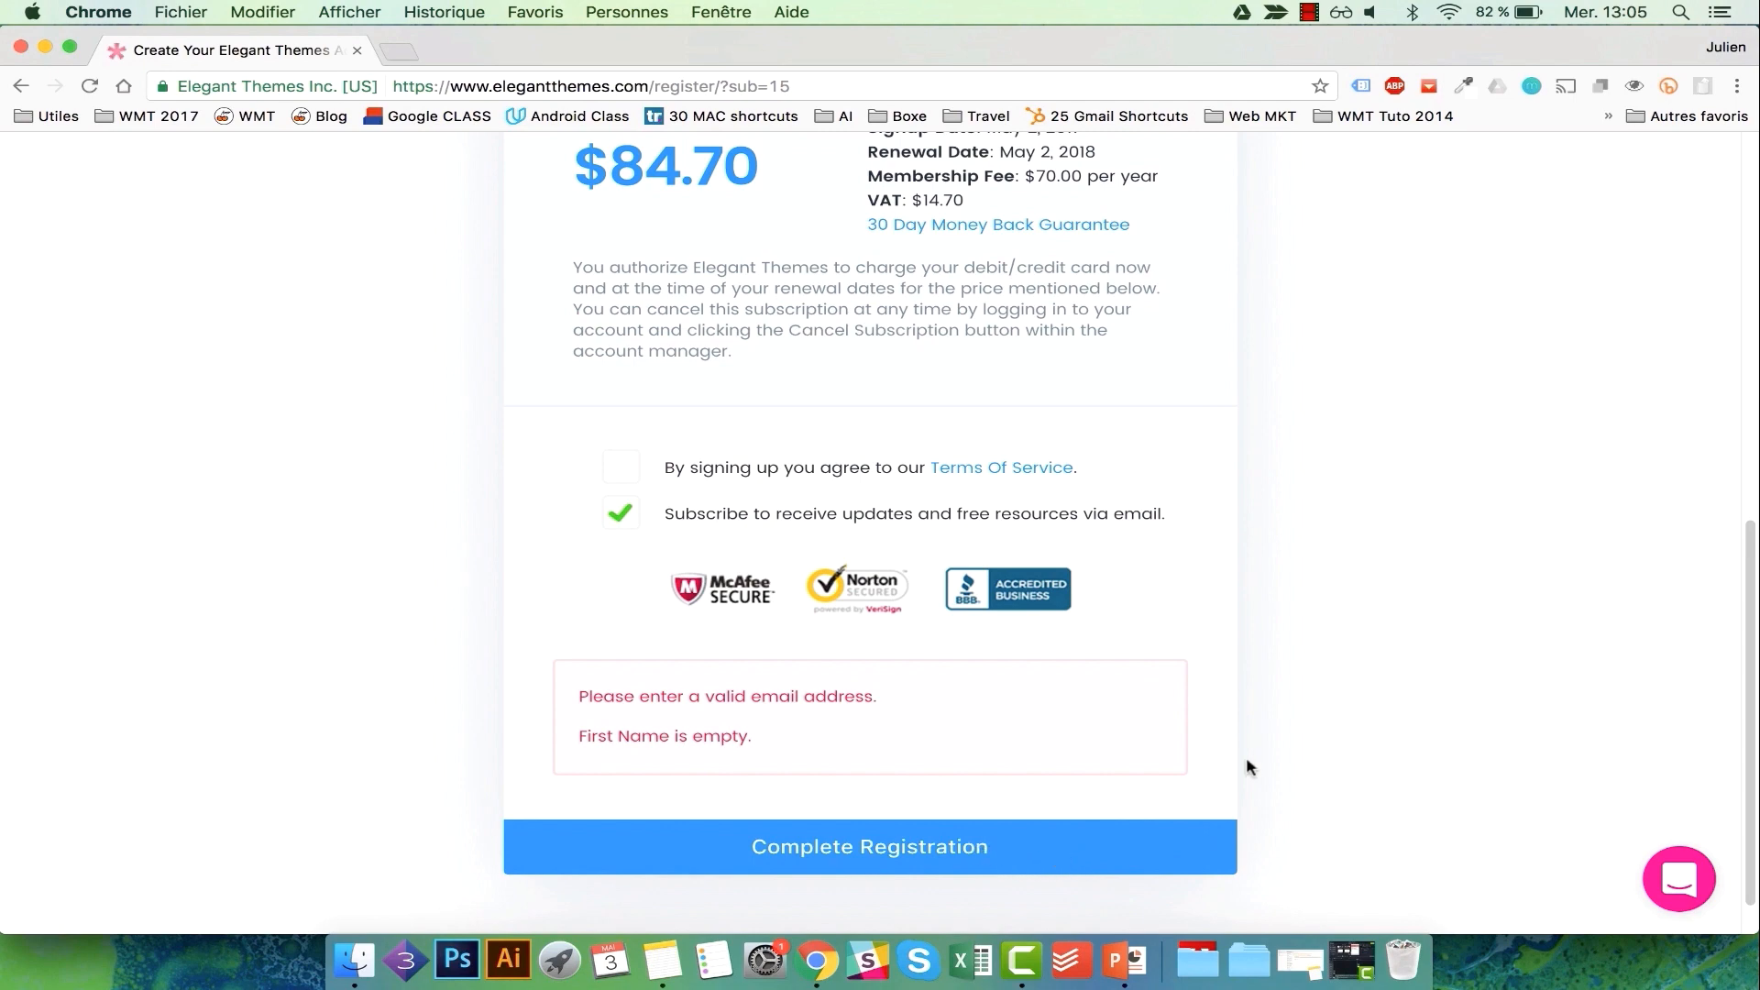
{"action": "scroll", "coordinate": [1246, 766], "scroll_direction": "down", "scroll_amount": 2}
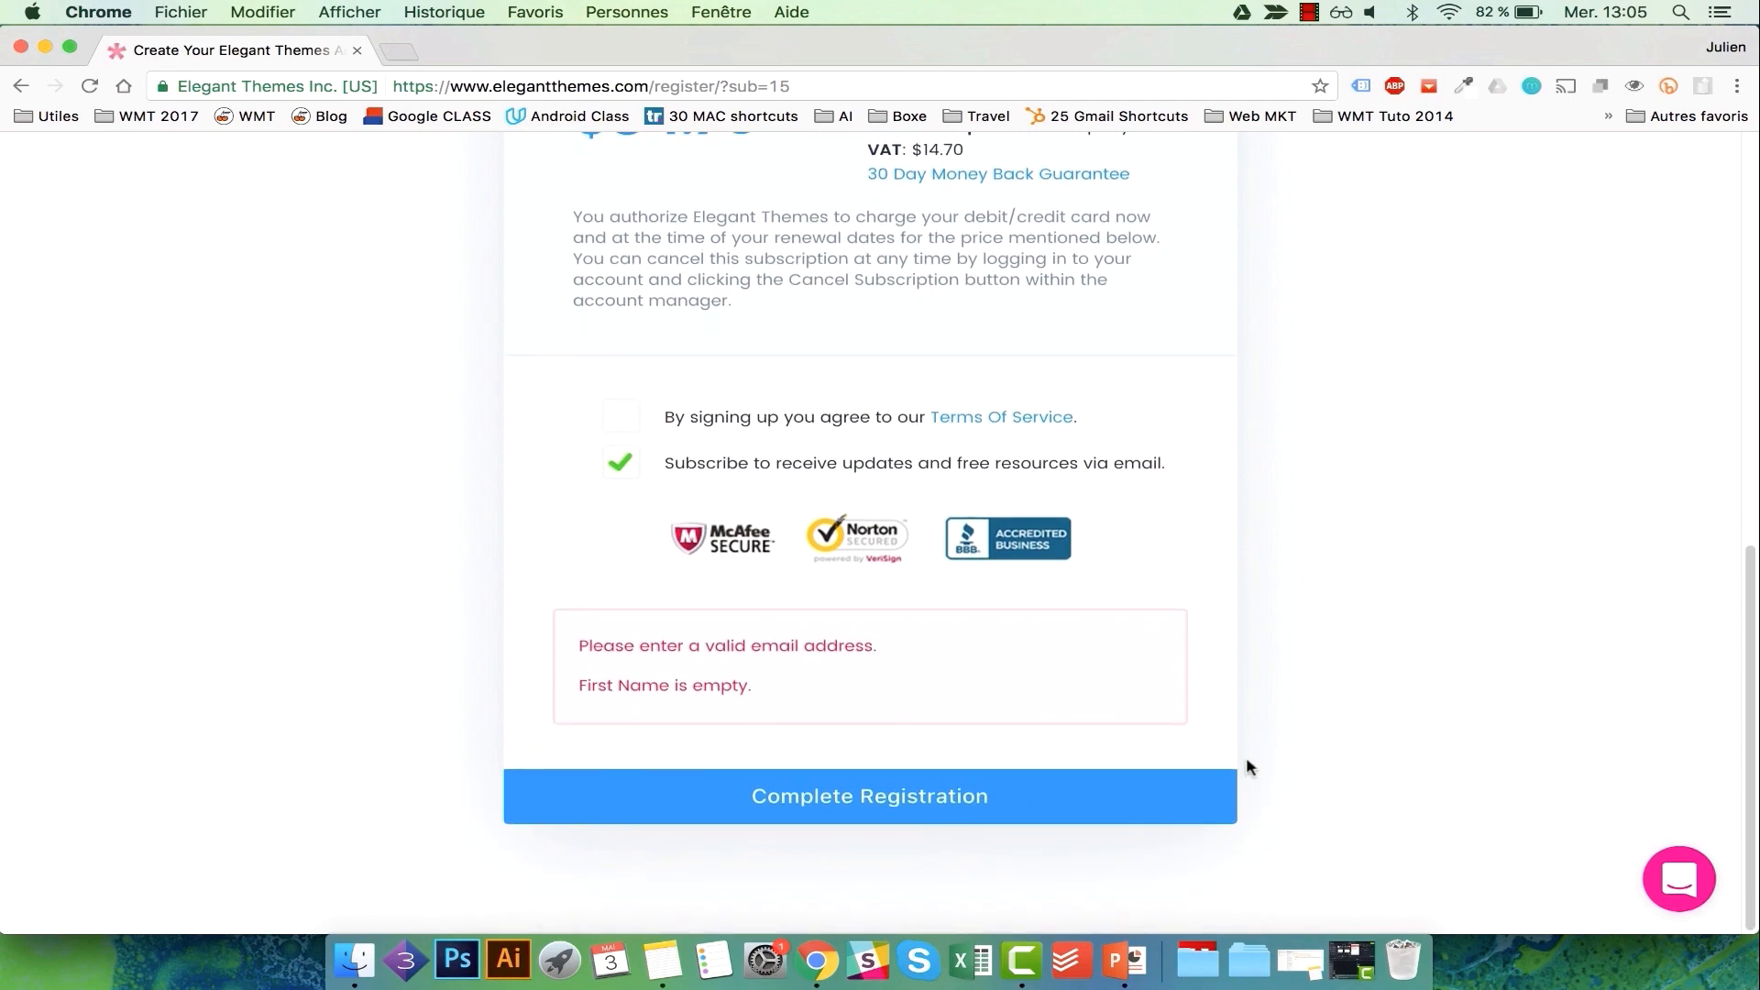
{"action": "scroll", "coordinate": [1246, 766], "scroll_direction": "up", "scroll_amount": 10}
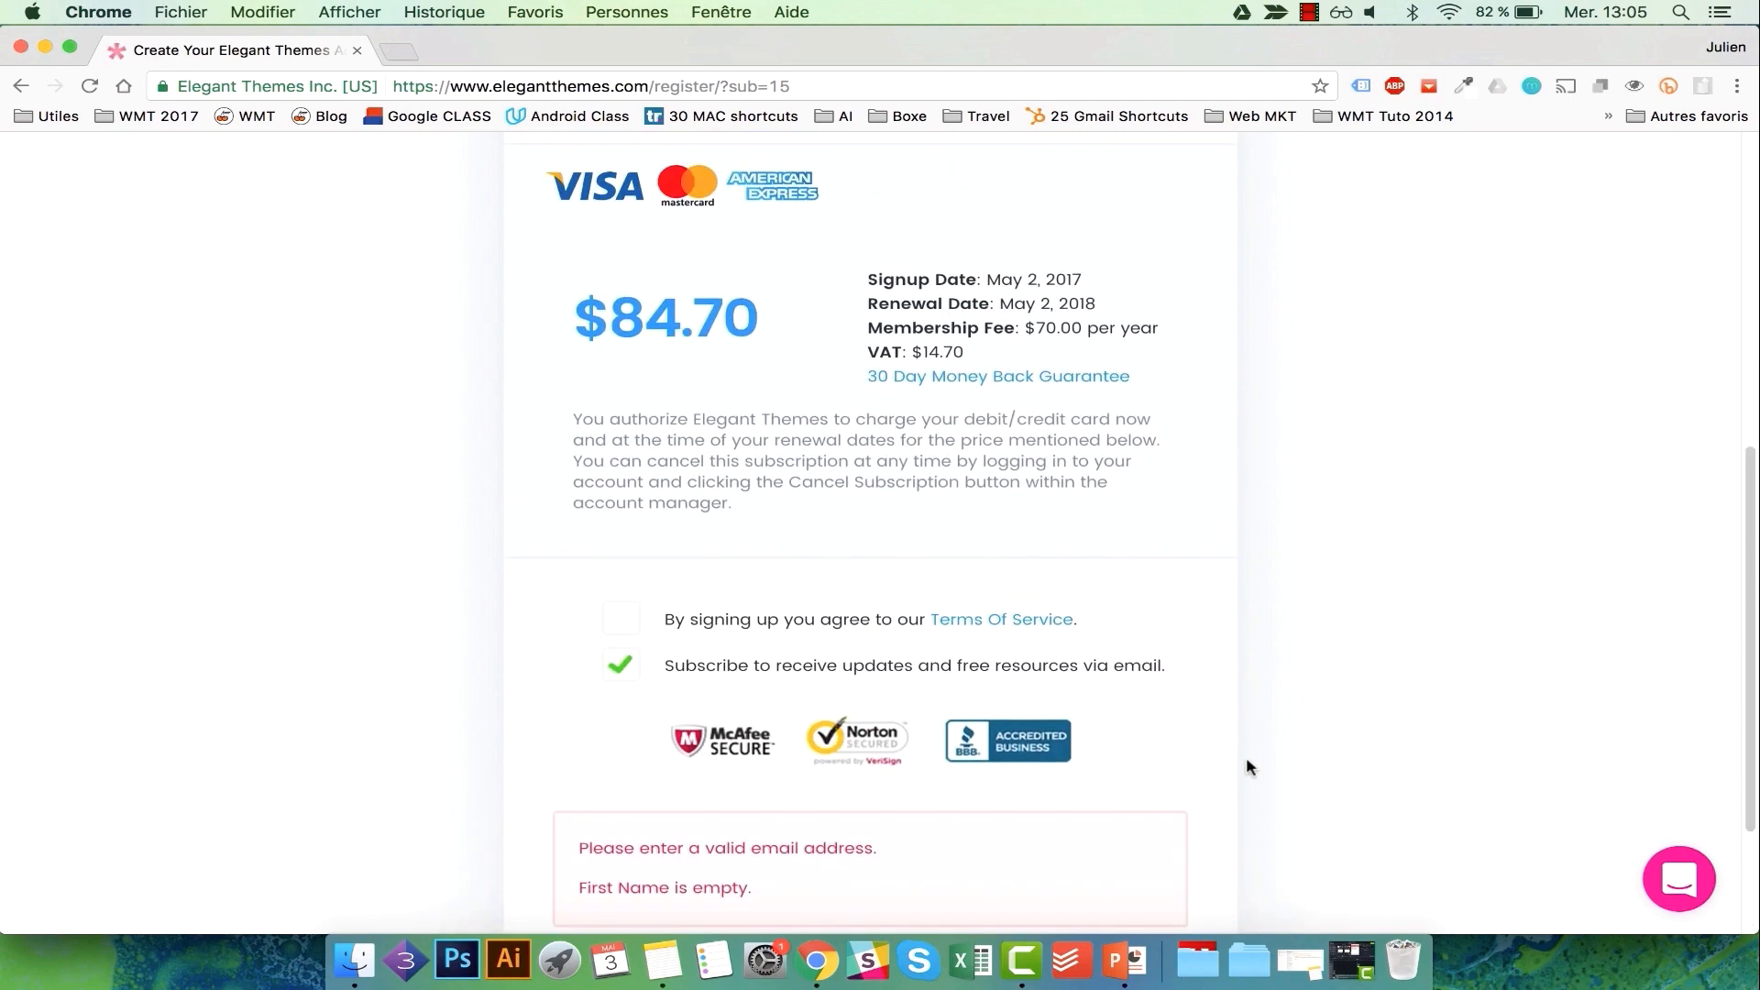
{"action": "scroll", "coordinate": [1246, 766], "scroll_direction": "down", "scroll_amount": 5}
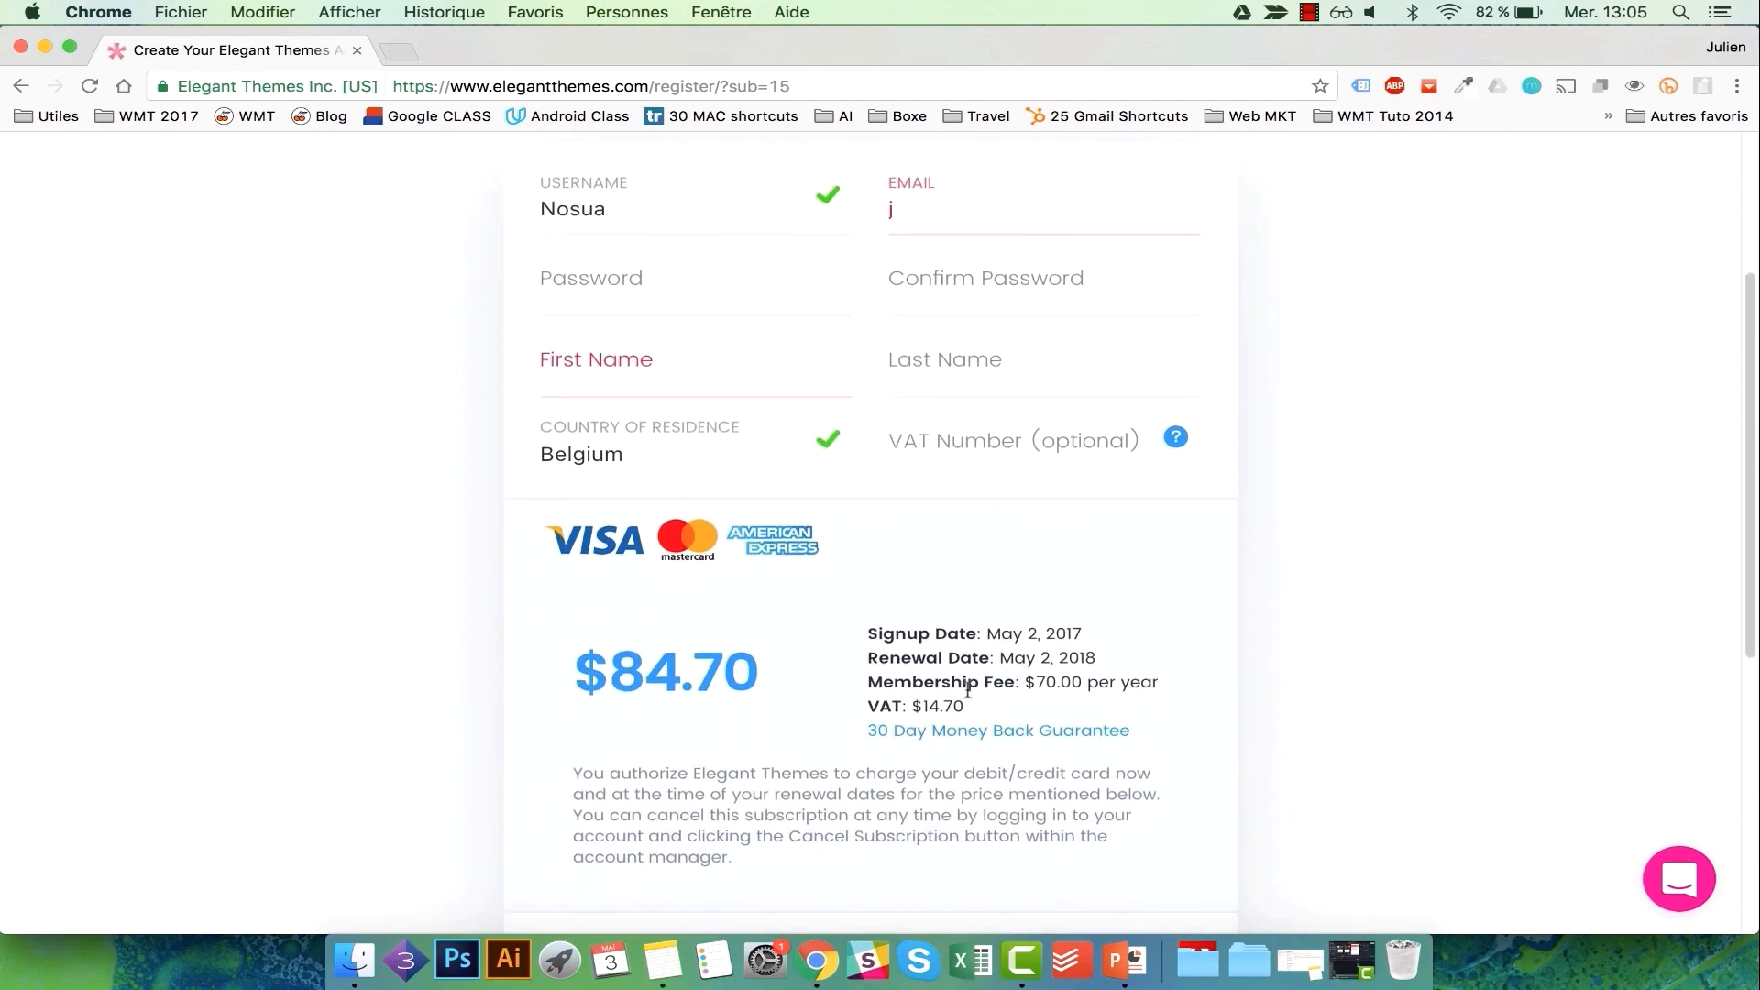
{"action": "left_click_drag", "start_coordinate": [968, 705], "coordinate": [921, 707]}
Change the country of residence to France, making the yearly total $84.00.
{"action": "left_click", "coordinate": [745, 452]}
{"action": "key", "text": "f"}
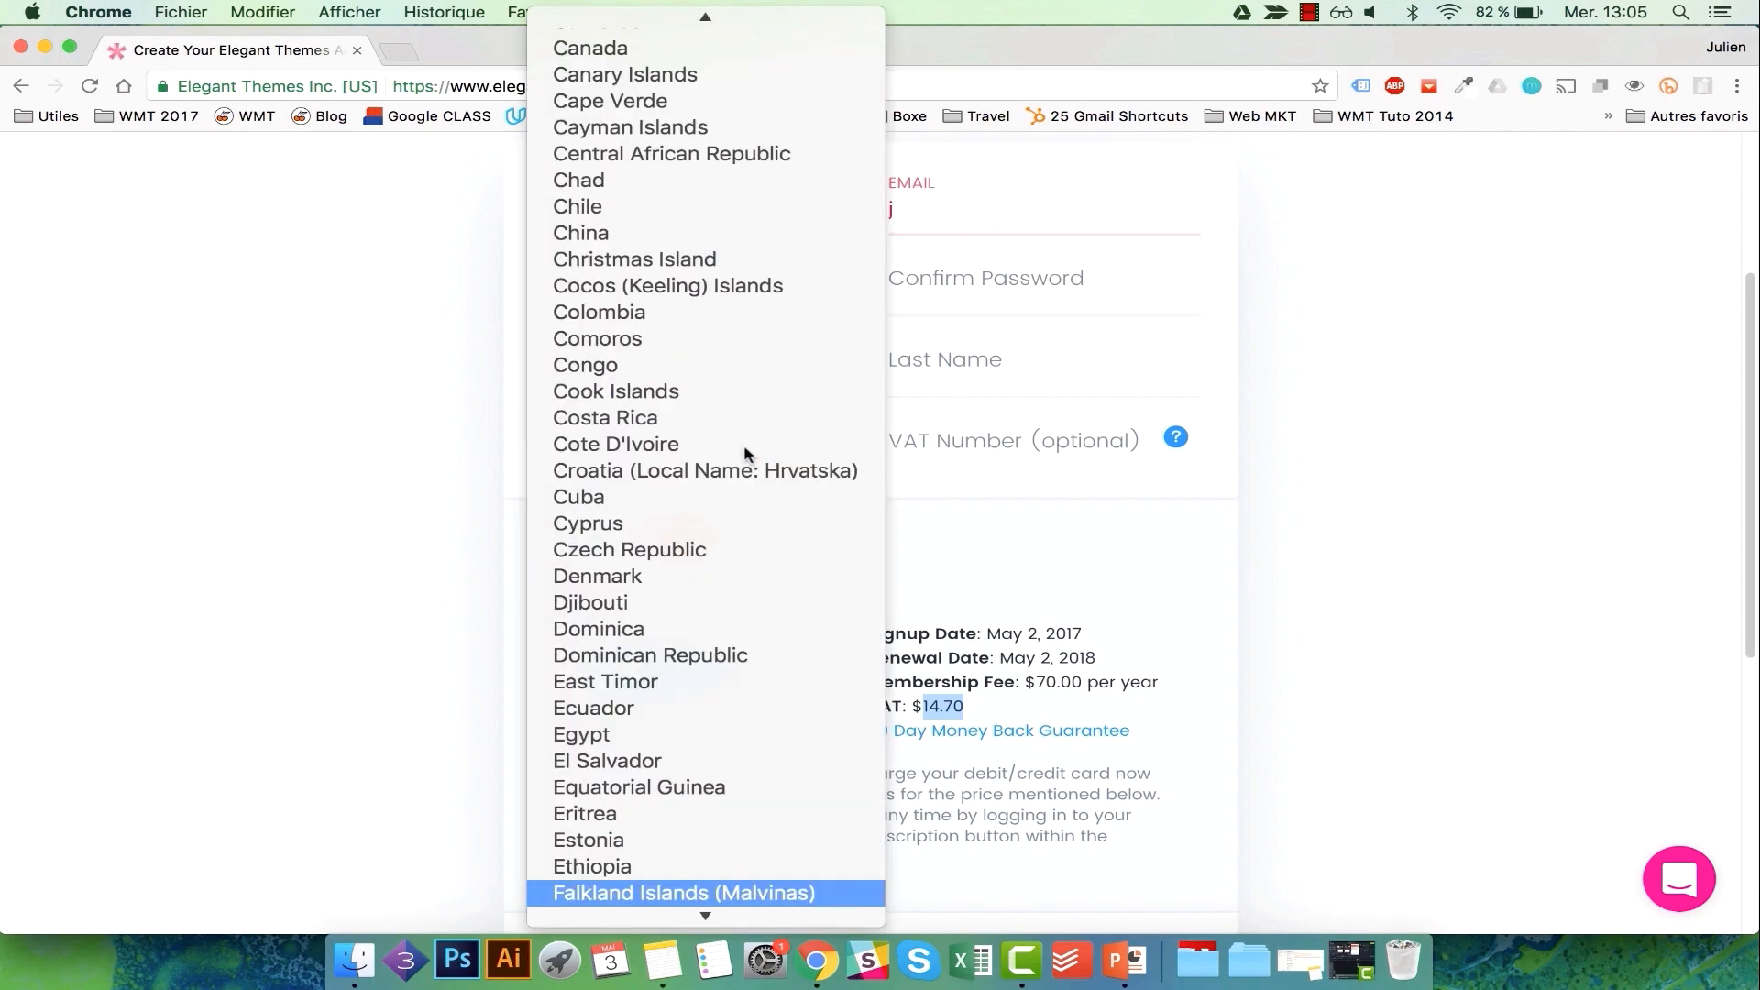
{"action": "key", "text": "i"}
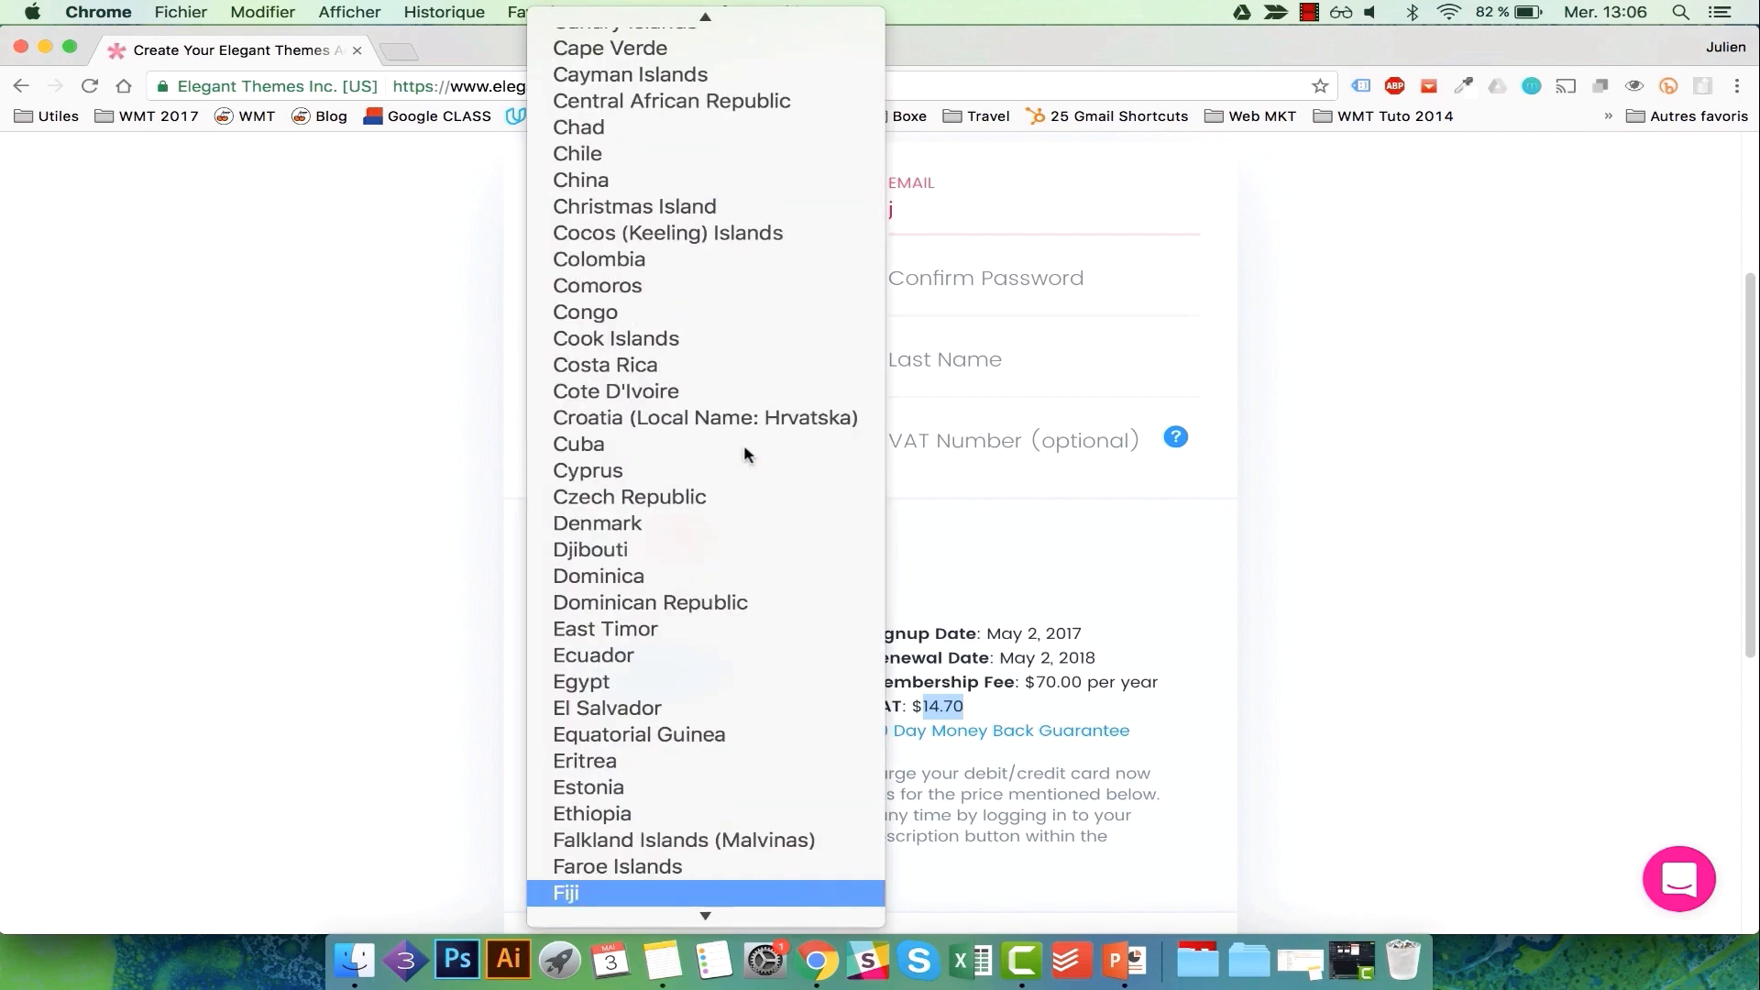
{"action": "scroll", "coordinate": [745, 452], "scroll_direction": "down", "scroll_amount": 3}
{"action": "left_click", "coordinate": [639, 808]}
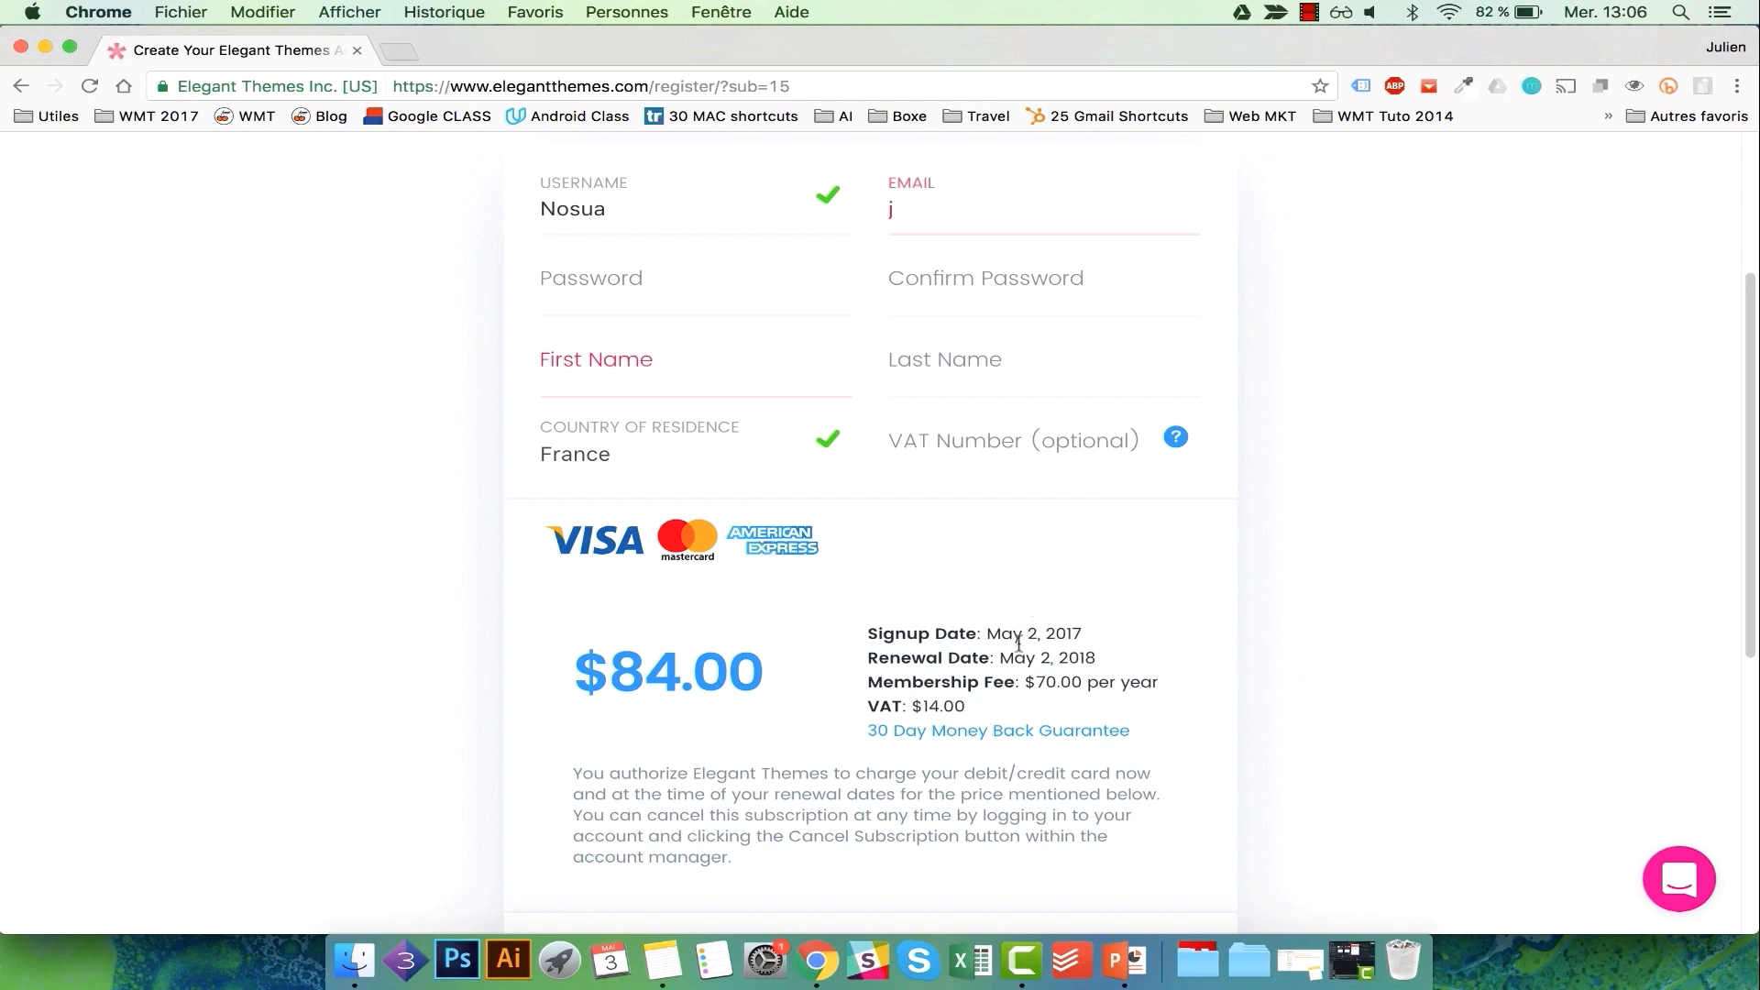
{"action": "left_click_drag", "start_coordinate": [729, 674], "coordinate": [609, 664]}
{"action": "scroll", "coordinate": [988, 502], "scroll_direction": "up", "scroll_amount": 2}
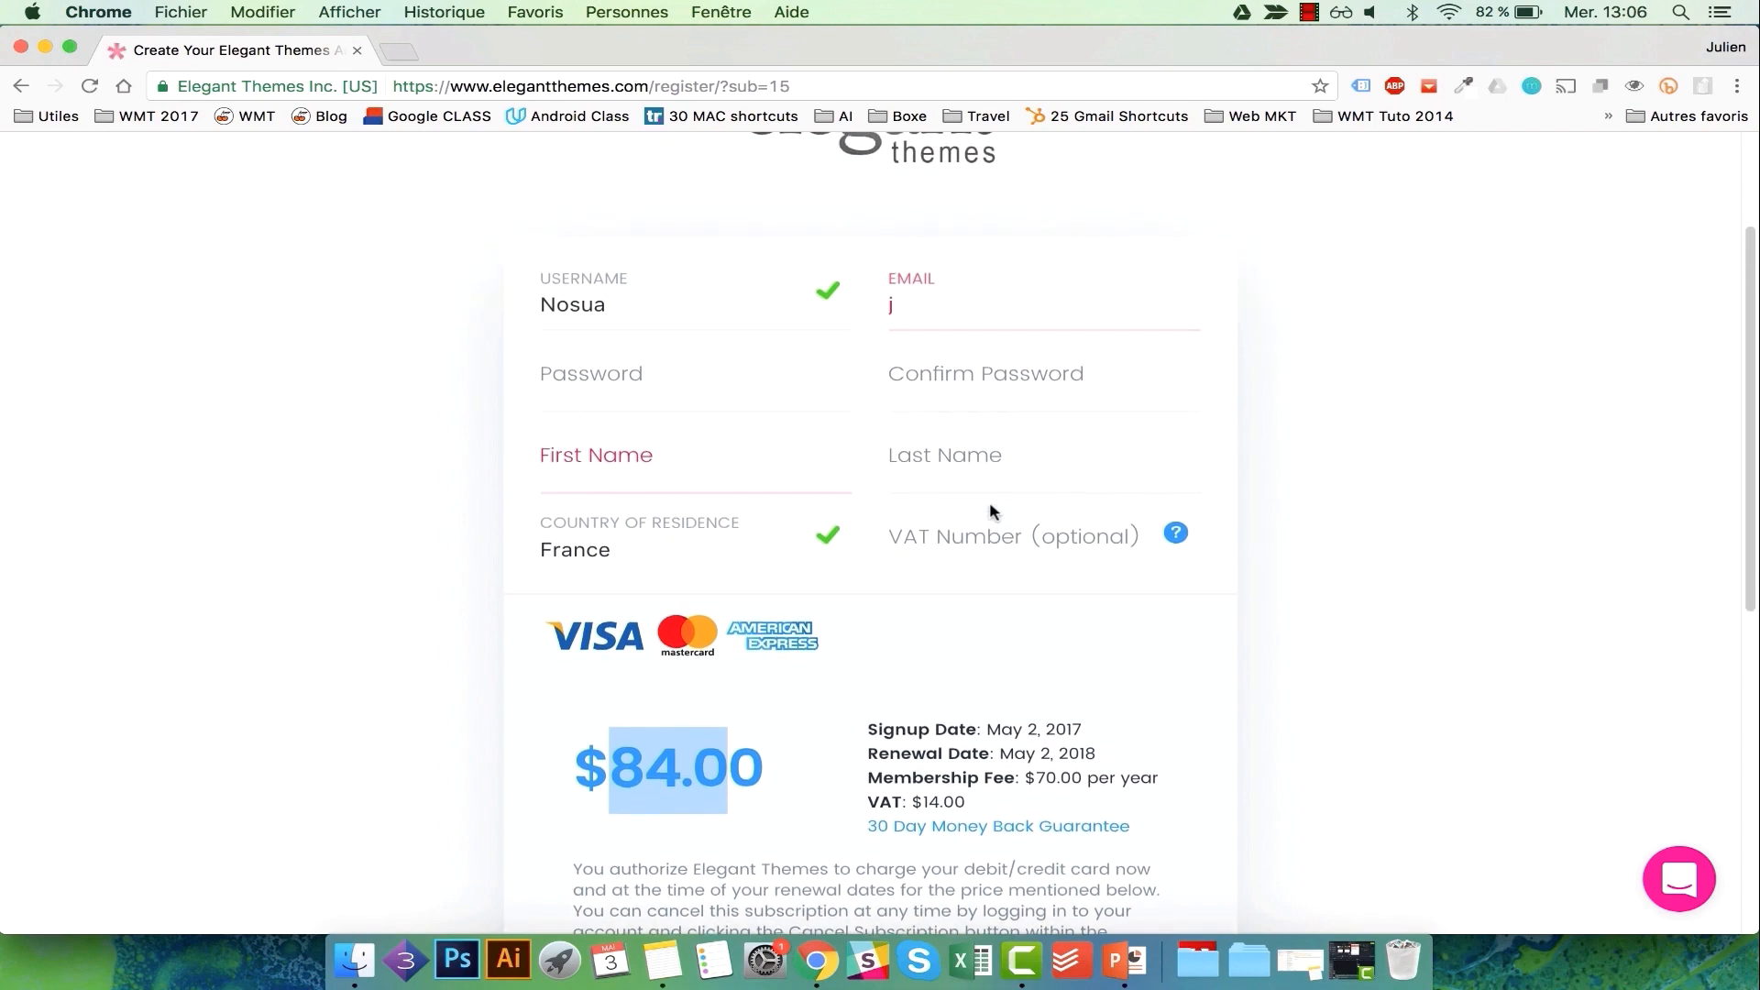
{"action": "scroll", "coordinate": [1045, 412], "scroll_direction": "up", "scroll_amount": 3}
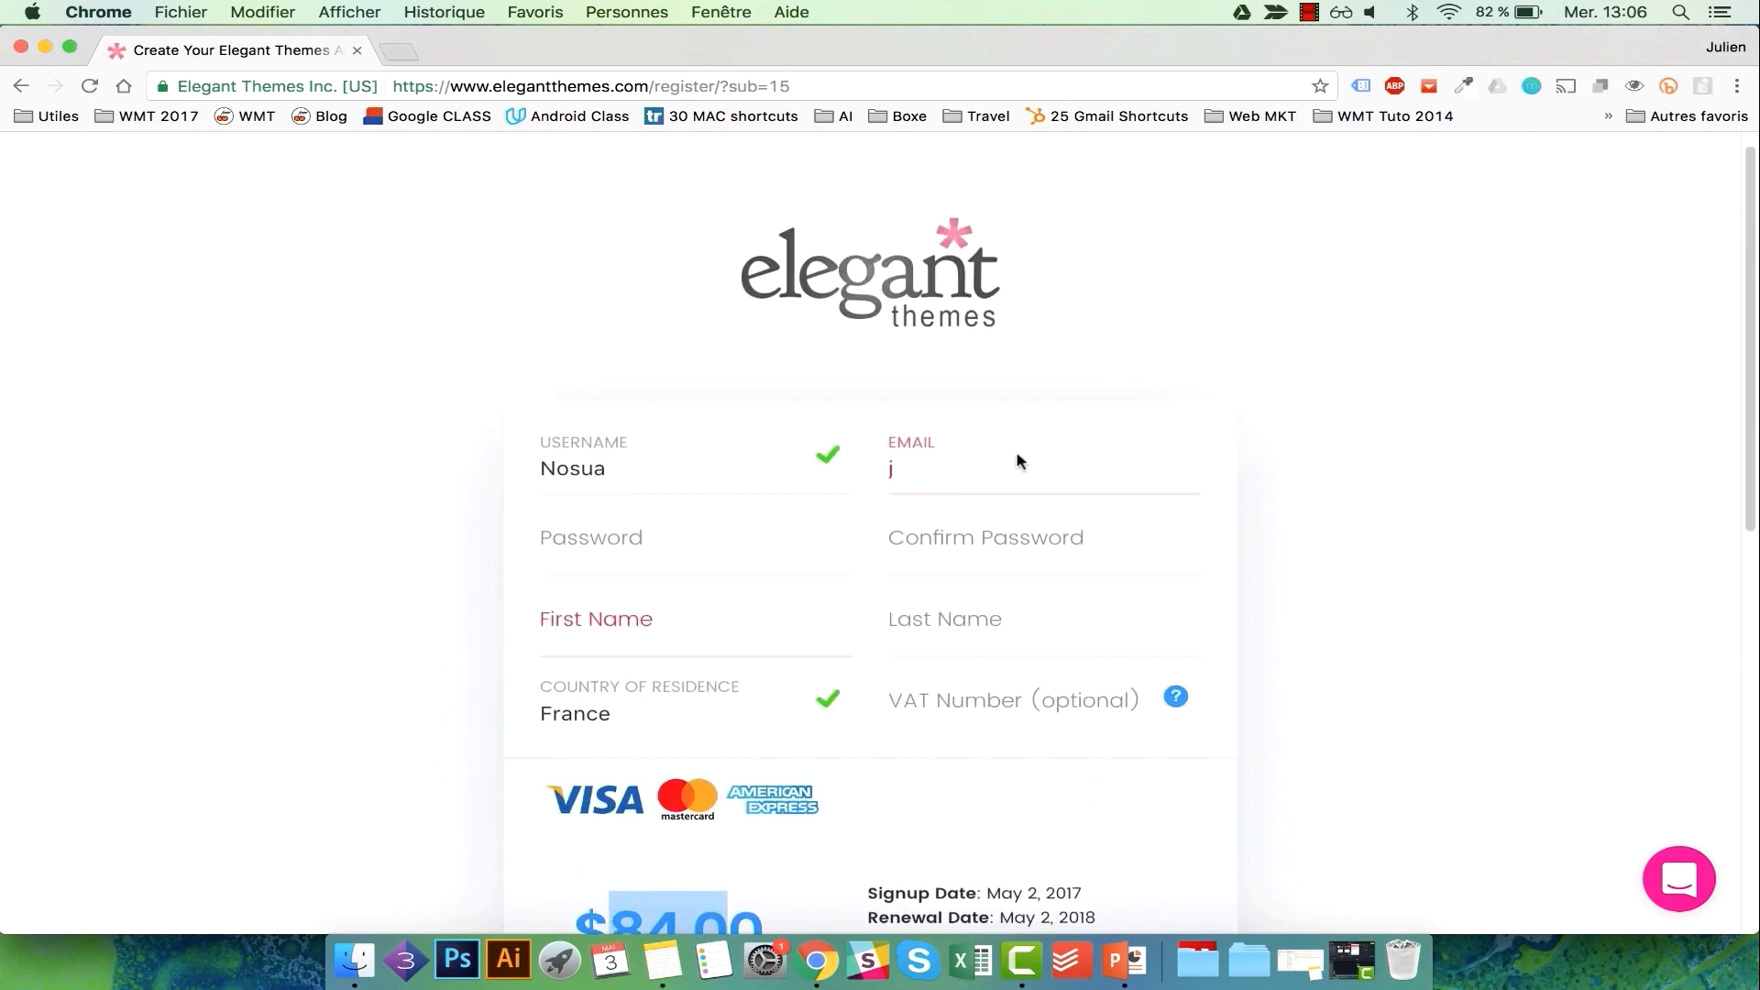
{"action": "scroll", "coordinate": [1040, 611], "scroll_direction": "down", "scroll_amount": 6}
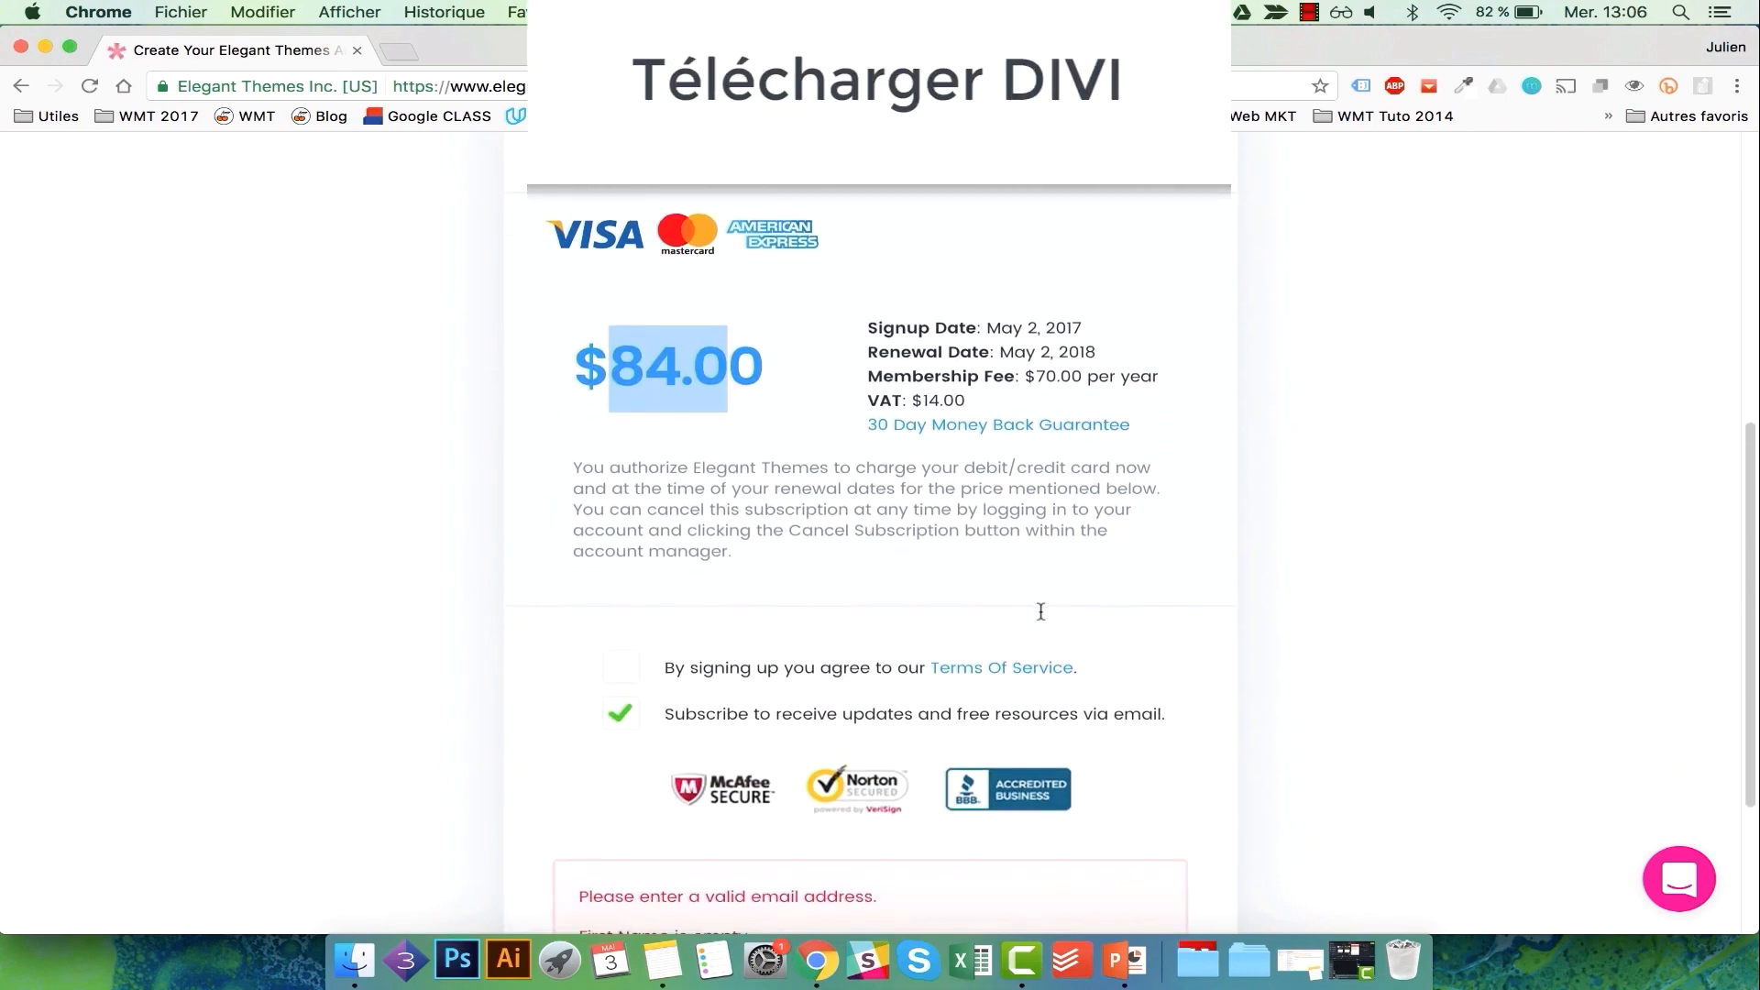
Log in to the Elegant Themes members area with the account username and password.
{"action": "scroll", "coordinate": [1041, 609], "scroll_direction": "up", "scroll_amount": 6}
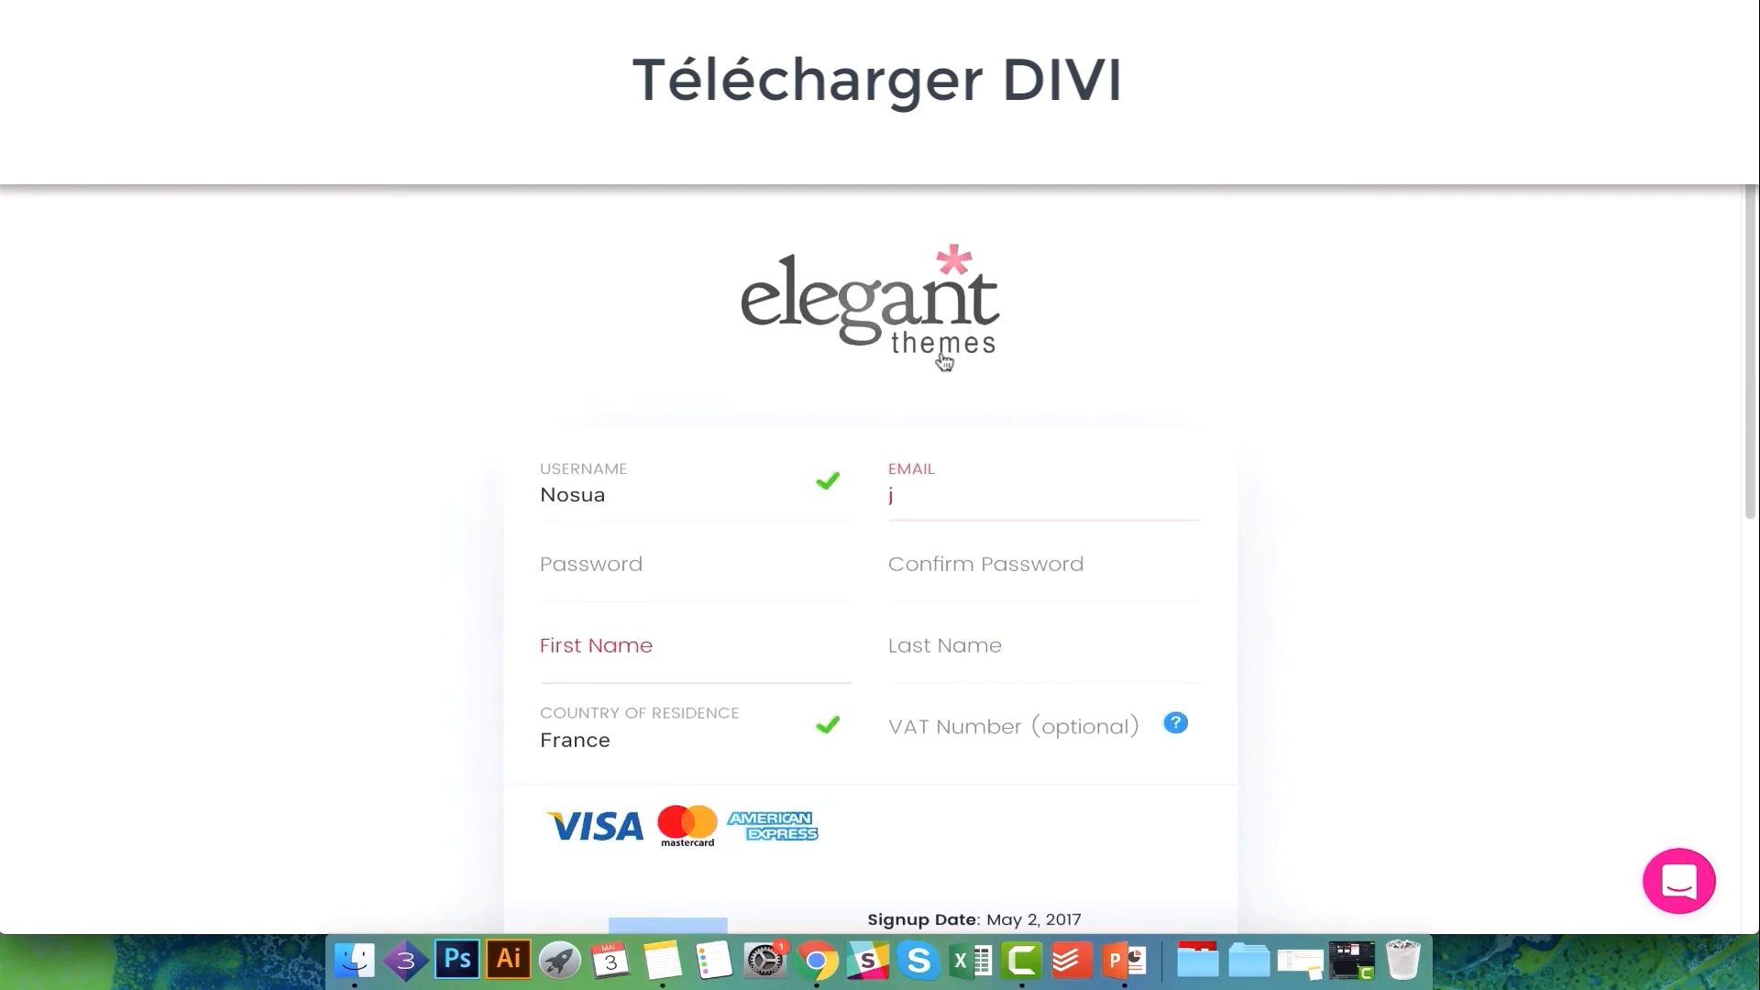
{"action": "left_click", "coordinate": [950, 294]}
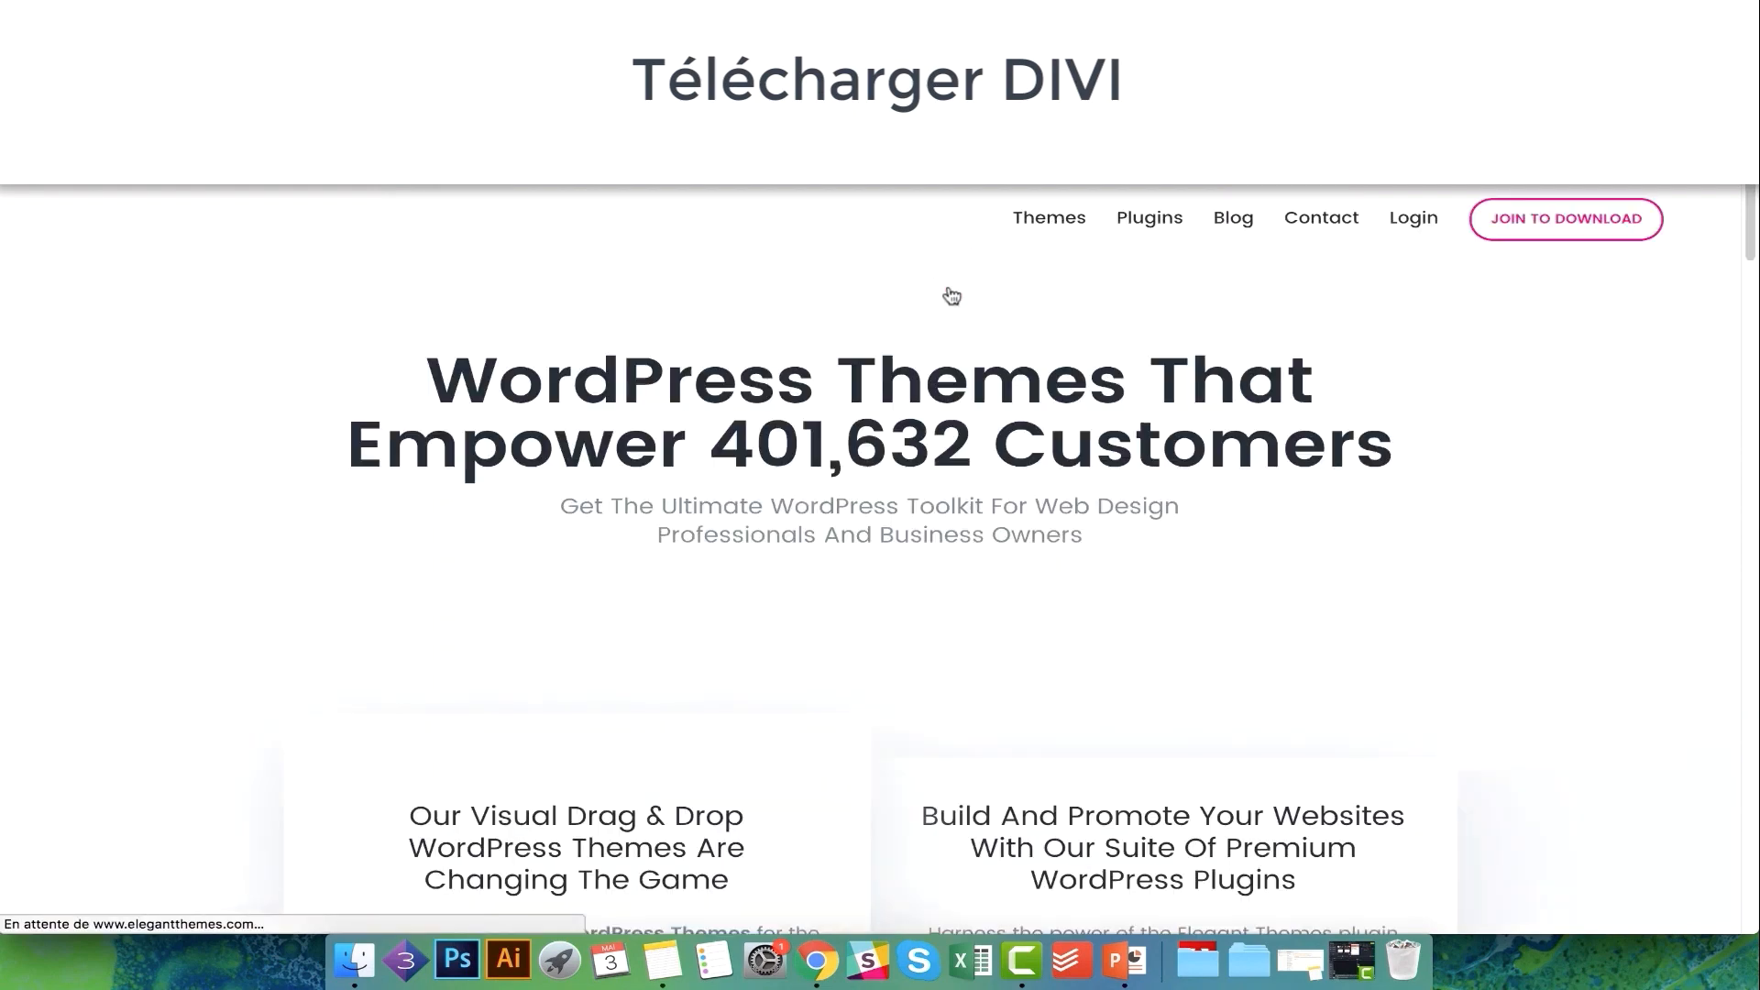
{"action": "left_click", "coordinate": [1411, 218]}
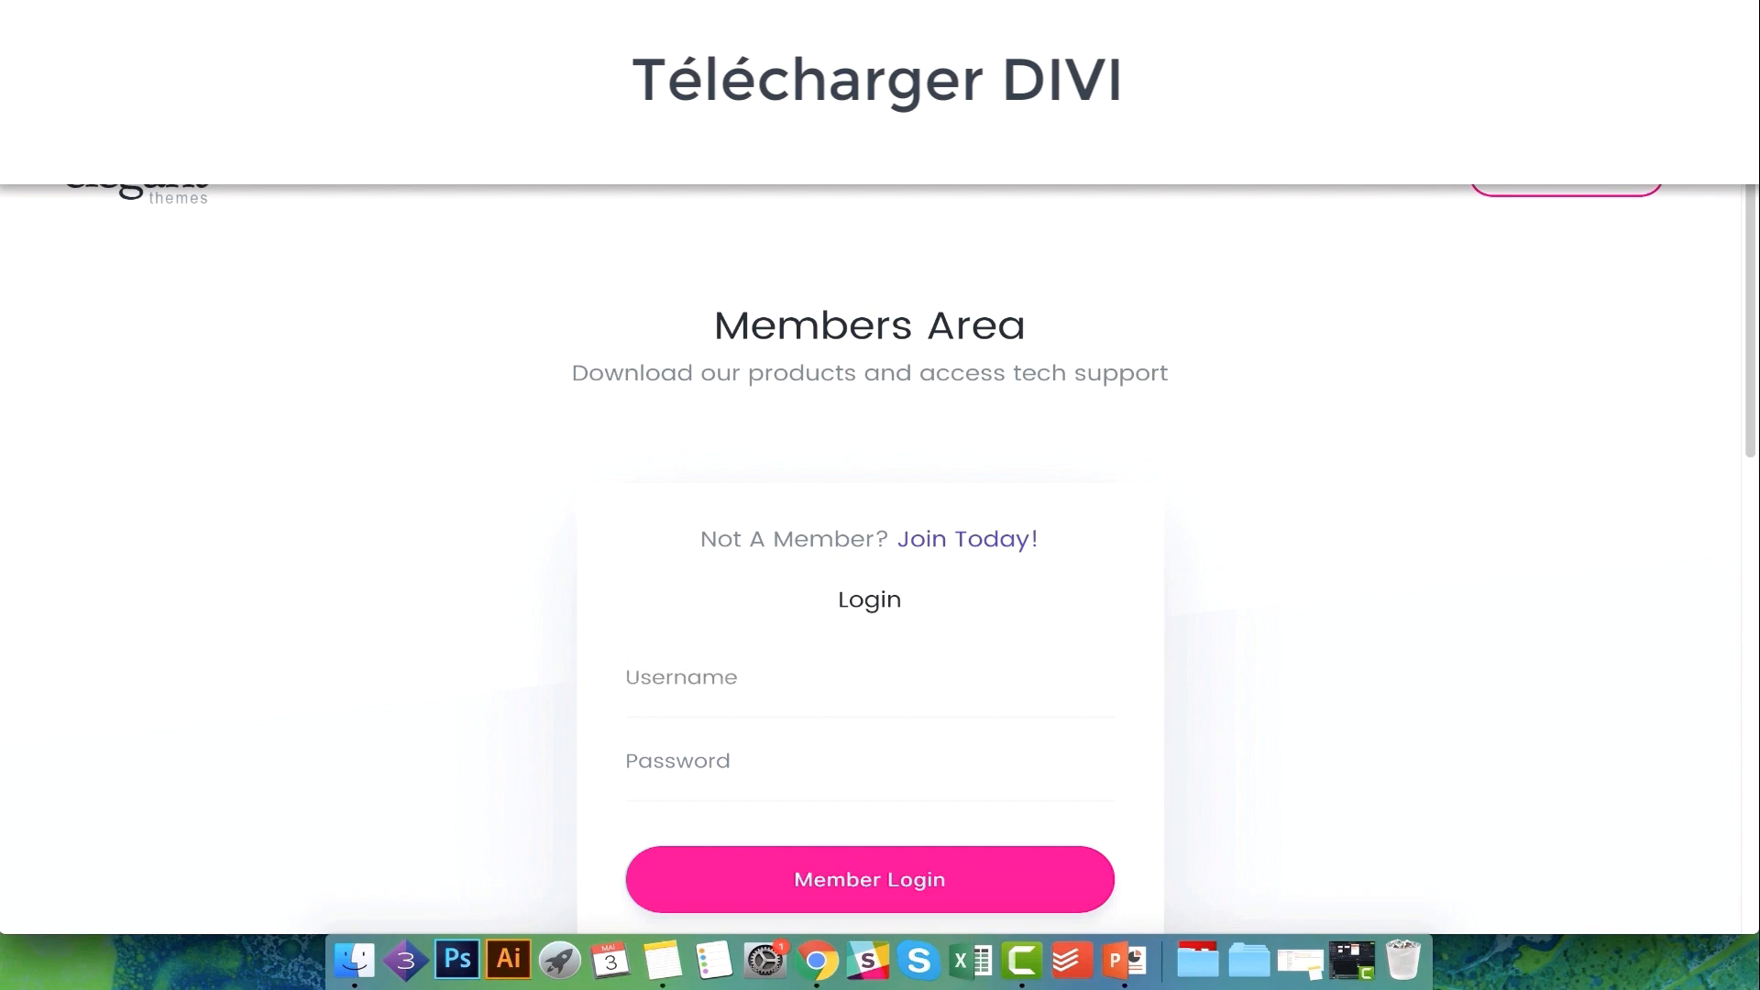
{"action": "left_click", "coordinate": [663, 708]}
{"action": "type", "text": "le"}
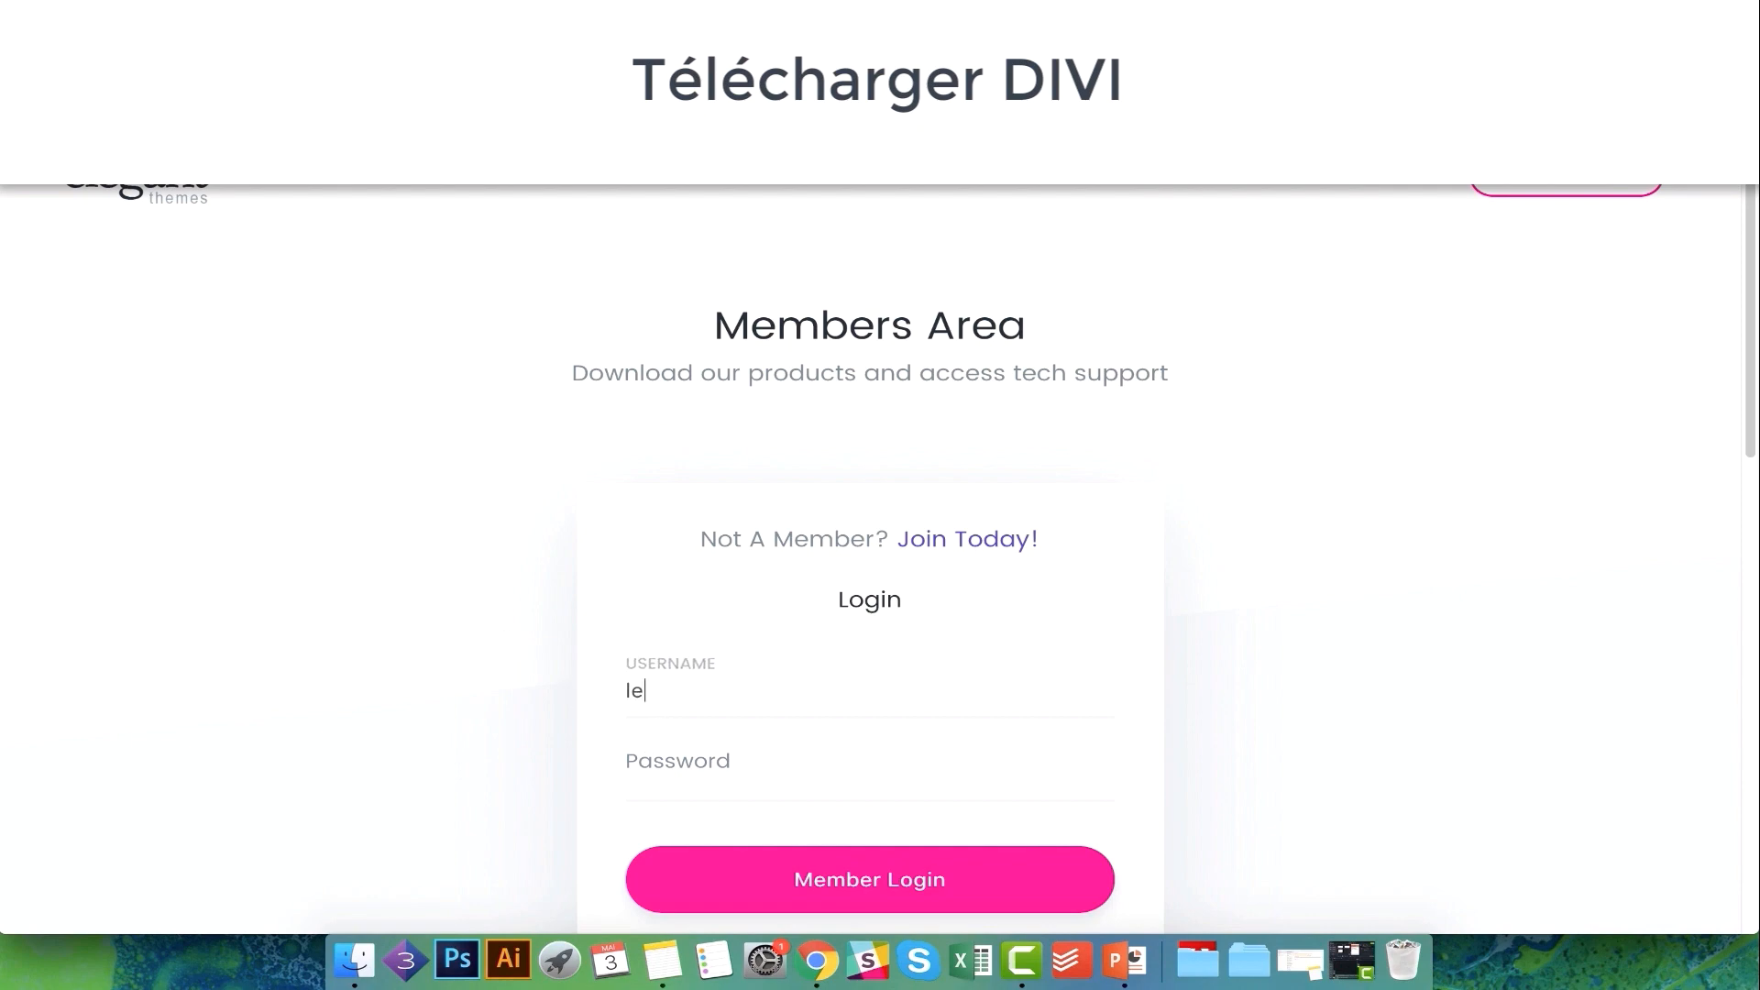
{"action": "type", "text": "m01"}
{"action": "key", "text": "Tab"}
{"action": "key", "text": "super+v"}
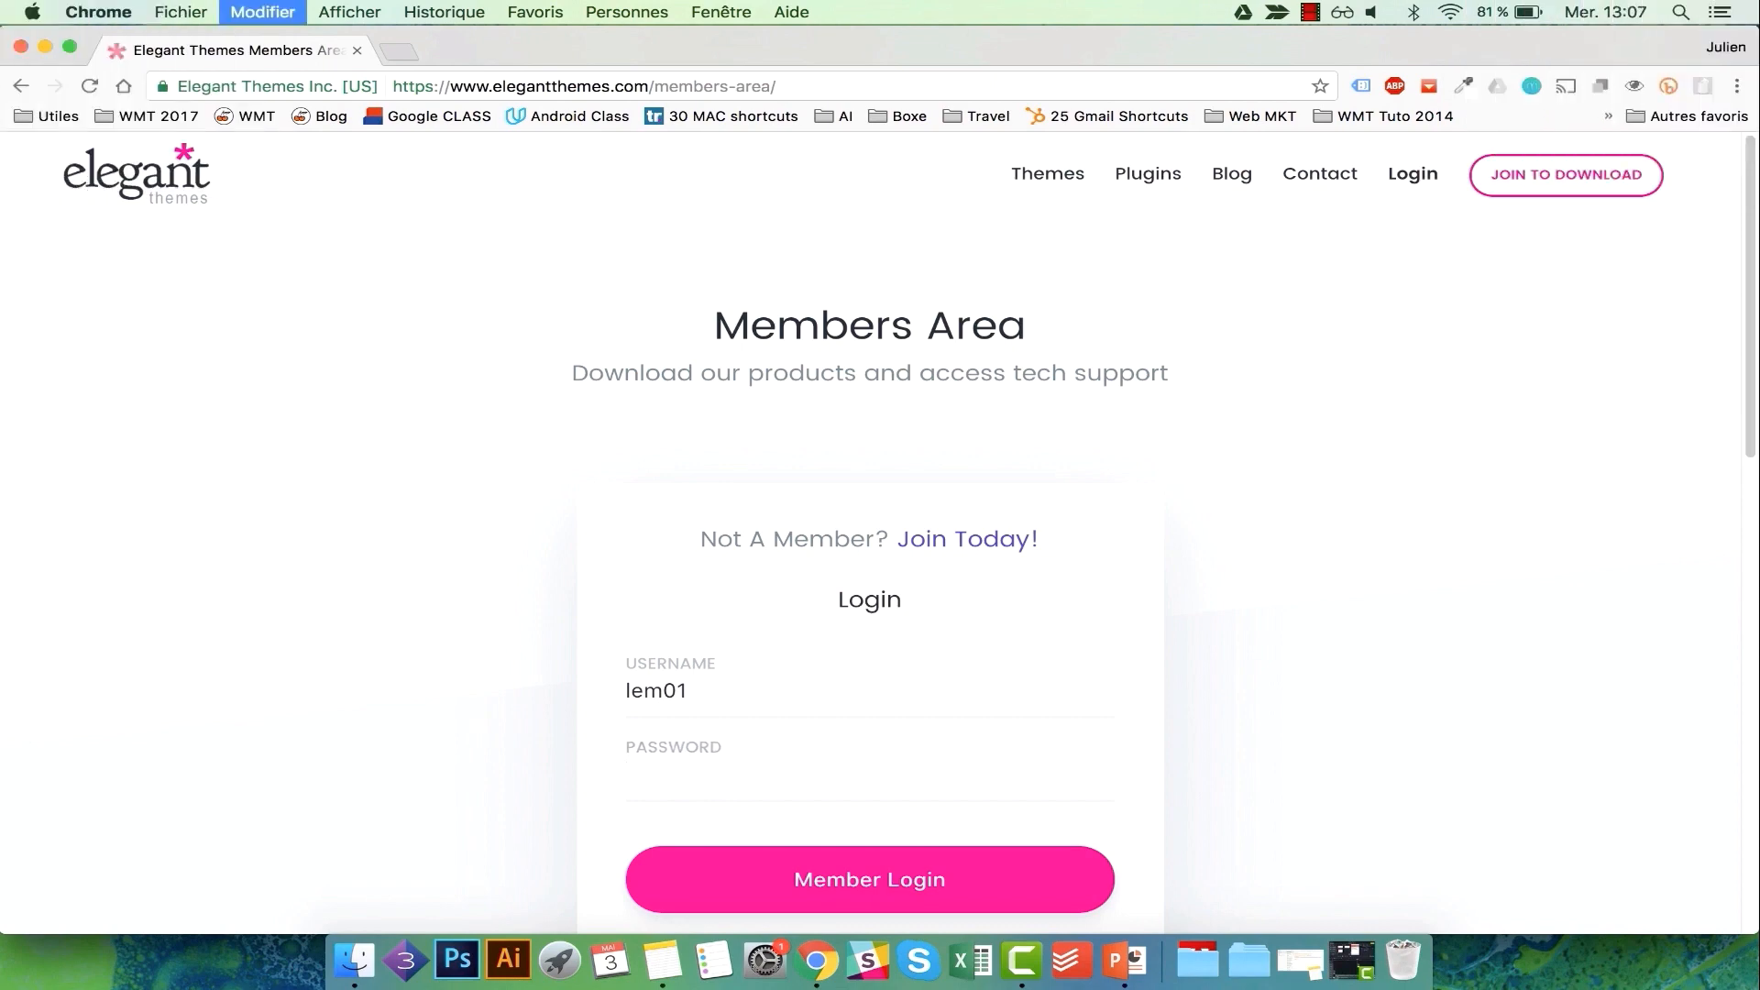
{"action": "left_click", "coordinate": [805, 876]}
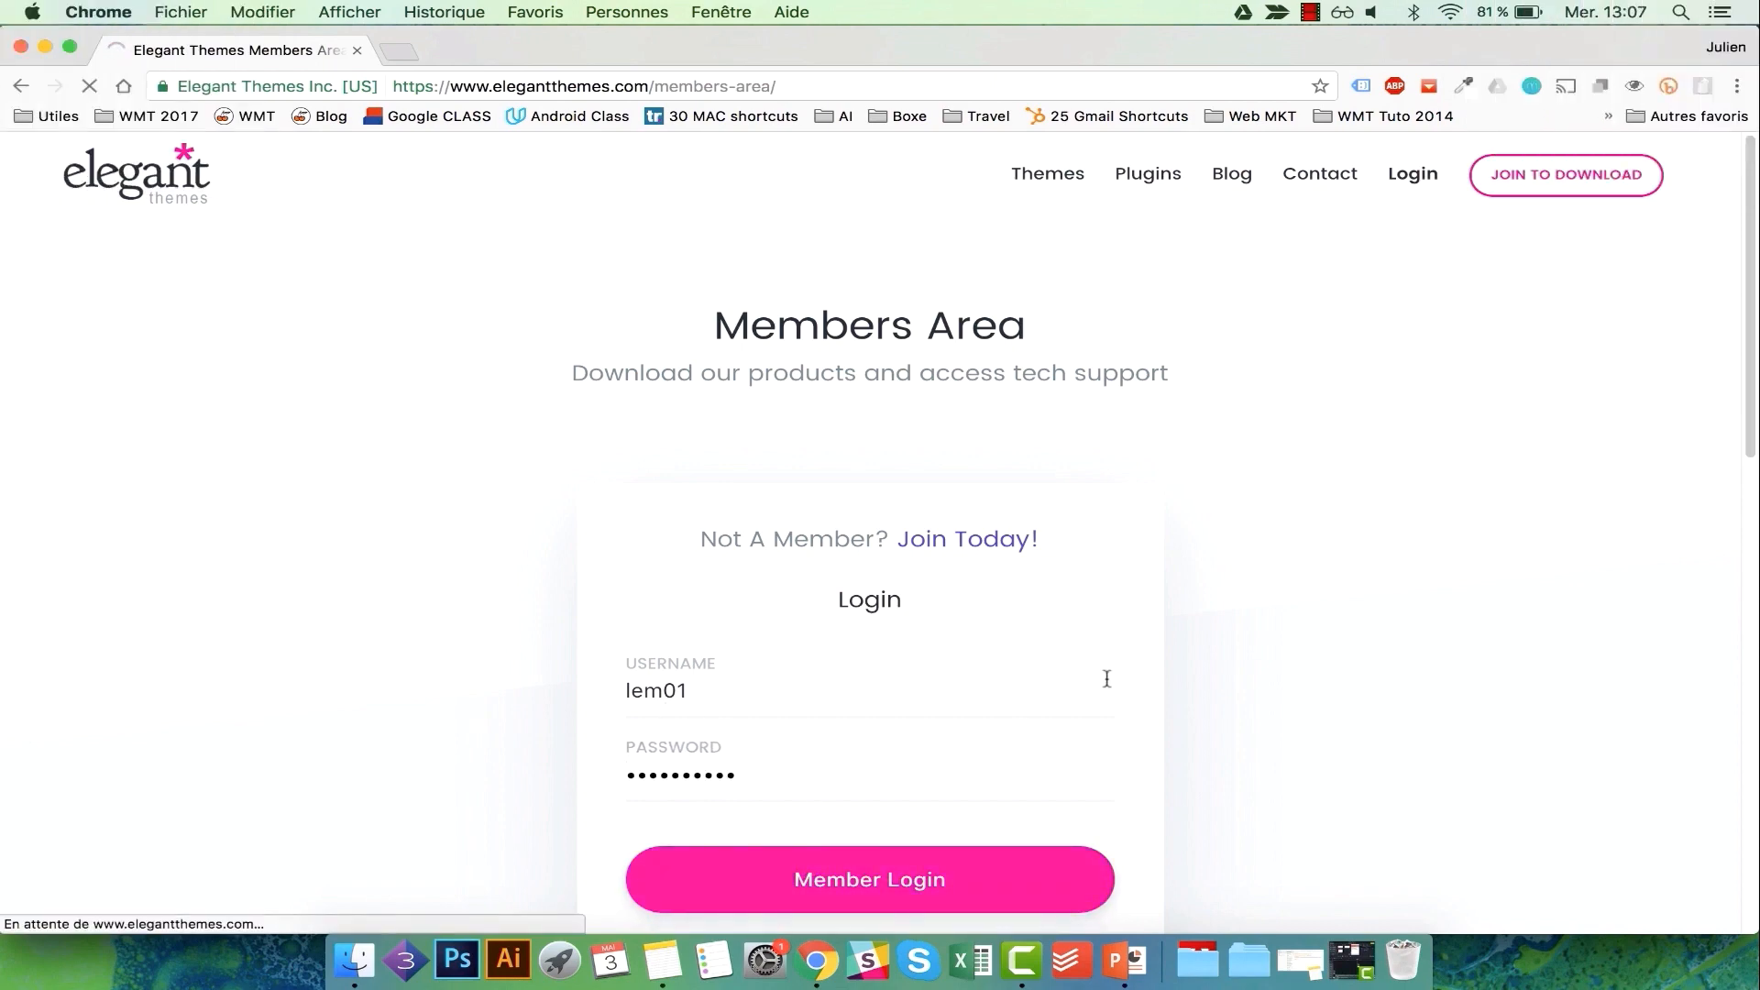
Download the Divi theme, saving Divi.zip to the Bureau (desktop).
{"action": "scroll", "coordinate": [1107, 678], "scroll_direction": "down", "scroll_amount": 2}
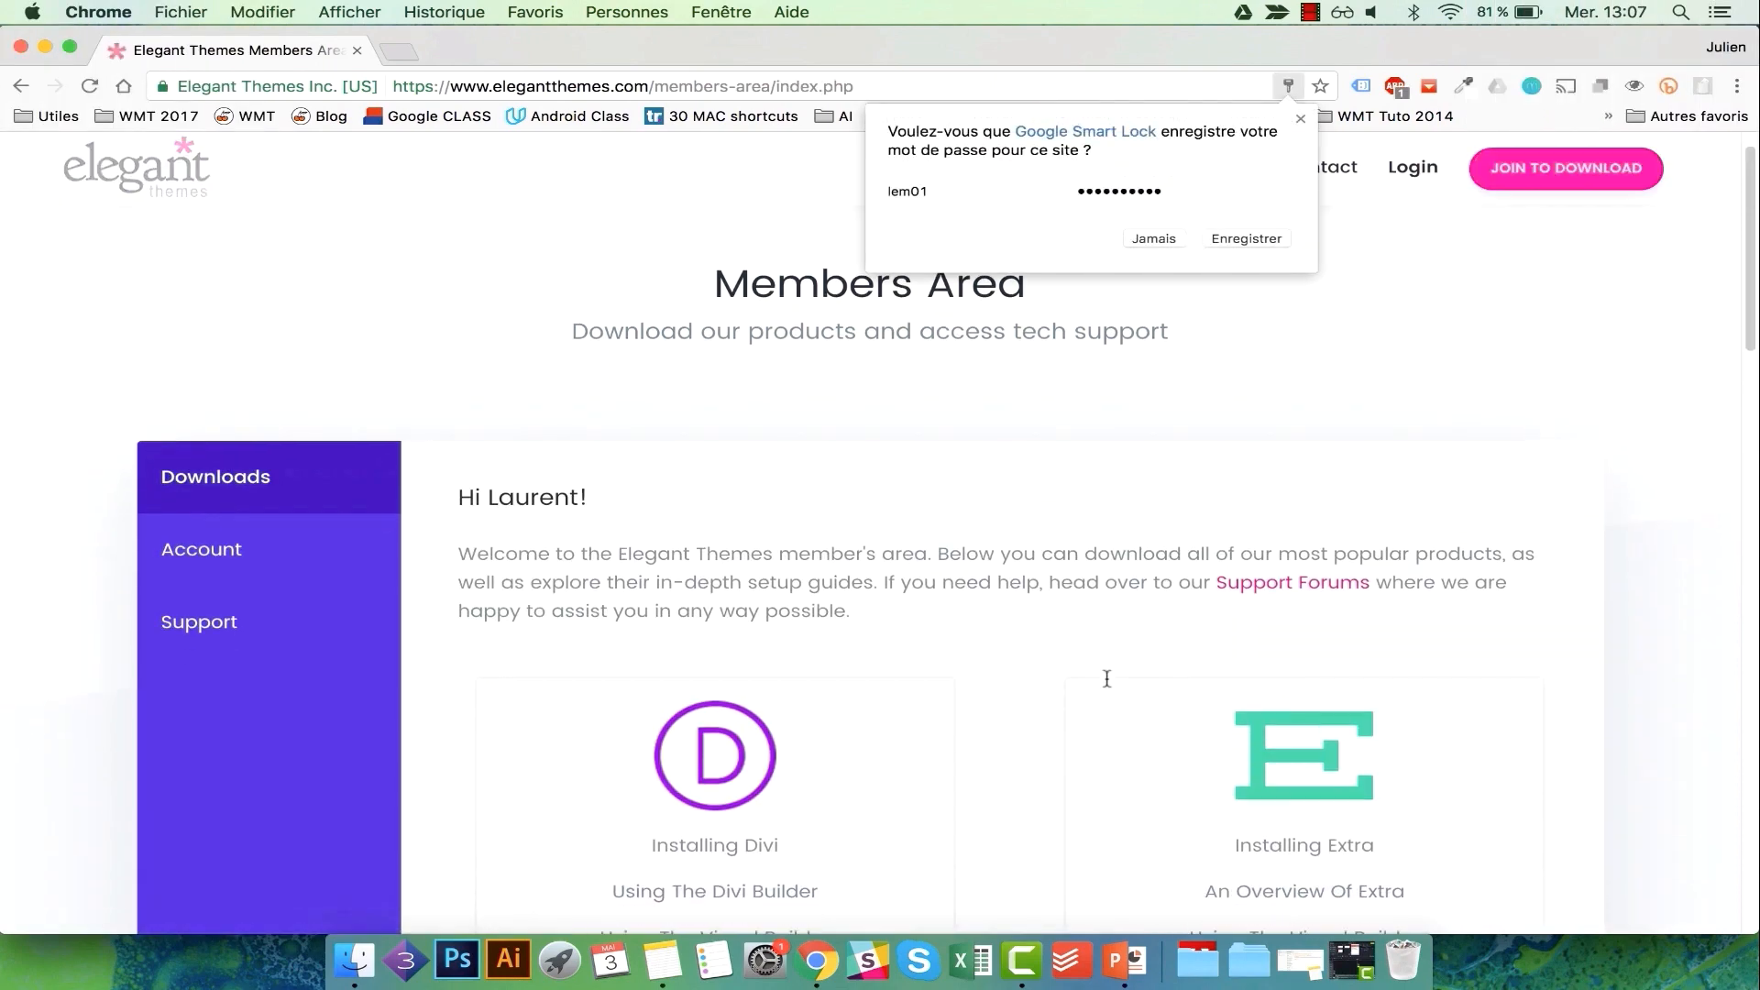
{"action": "scroll", "coordinate": [1106, 678], "scroll_direction": "up", "scroll_amount": 2}
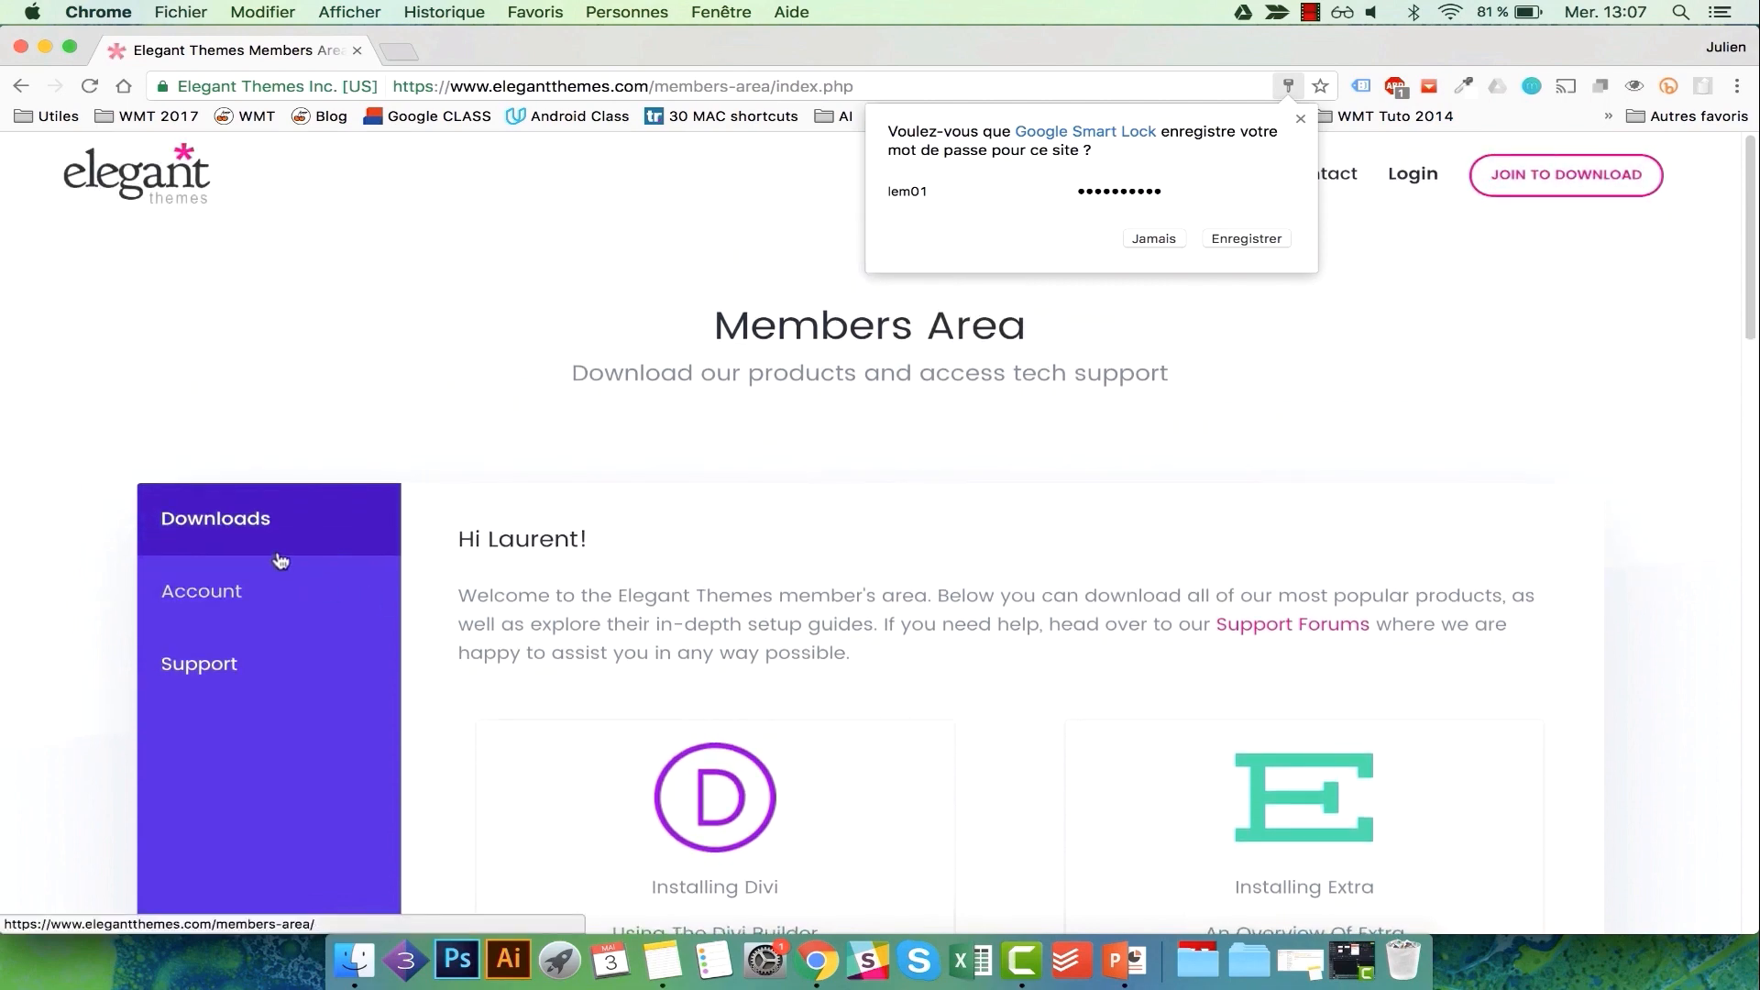
{"action": "scroll", "coordinate": [1103, 676], "scroll_direction": "down", "scroll_amount": 10}
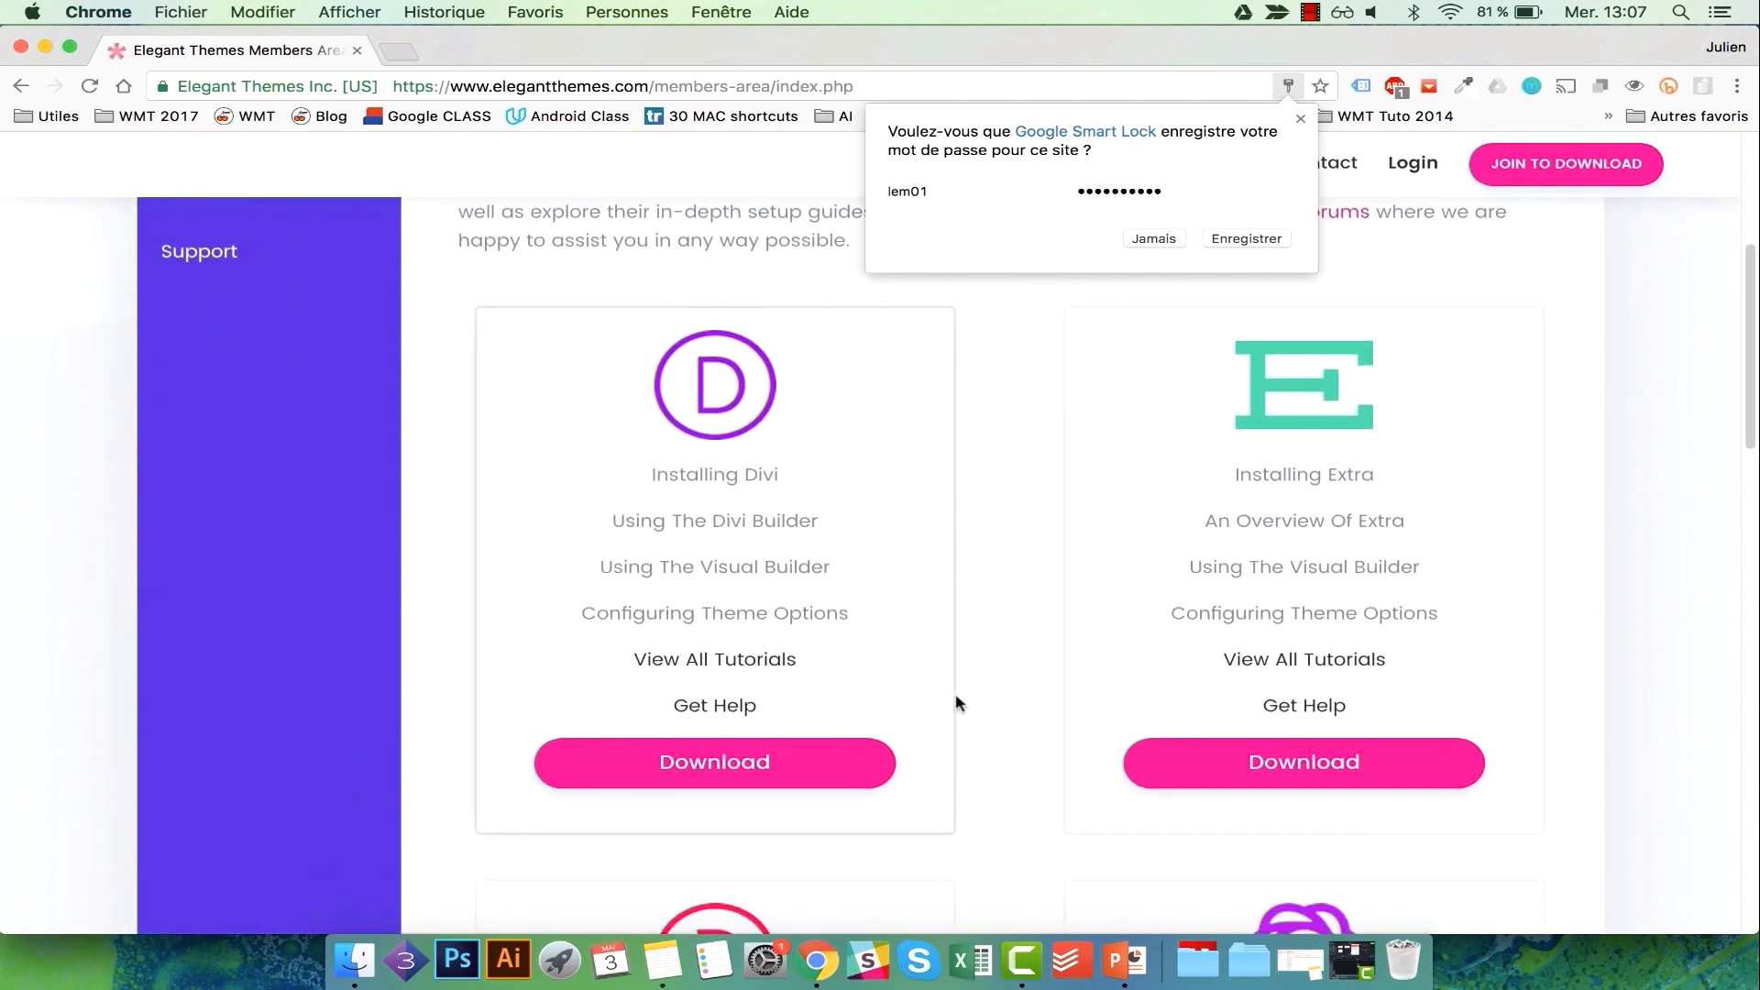
{"action": "left_click", "coordinate": [714, 757]}
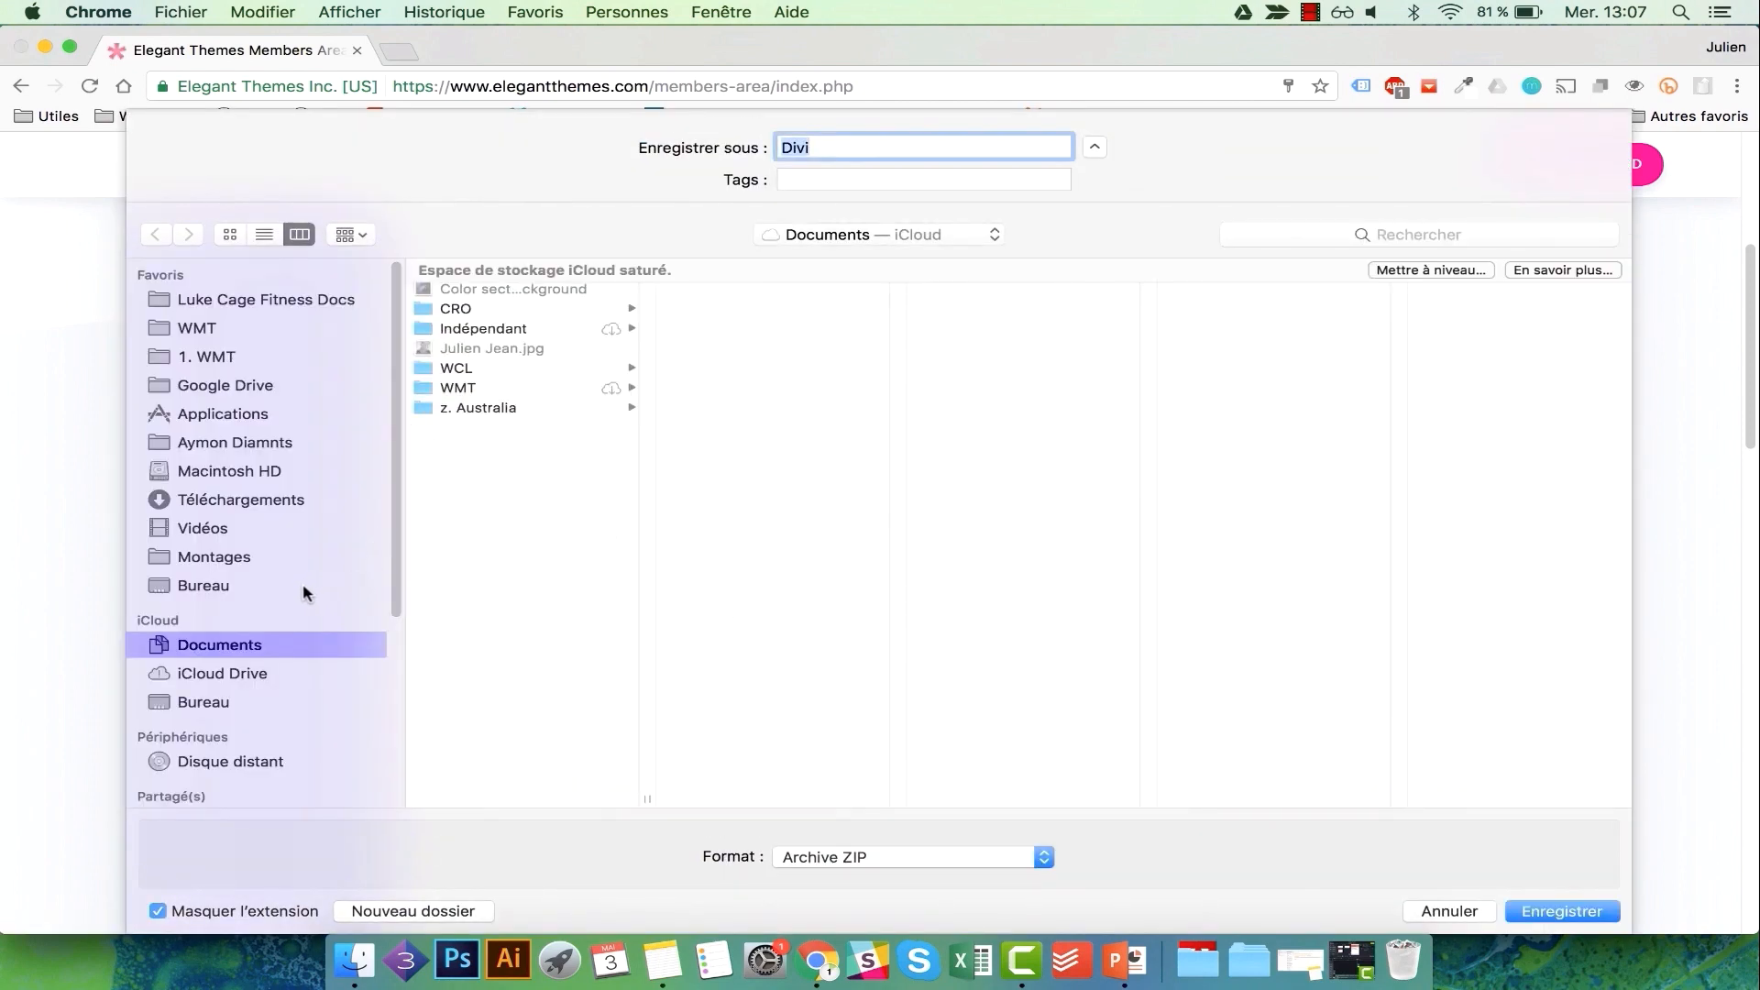
{"action": "left_click", "coordinate": [256, 583]}
{"action": "left_click", "coordinate": [1550, 911]}
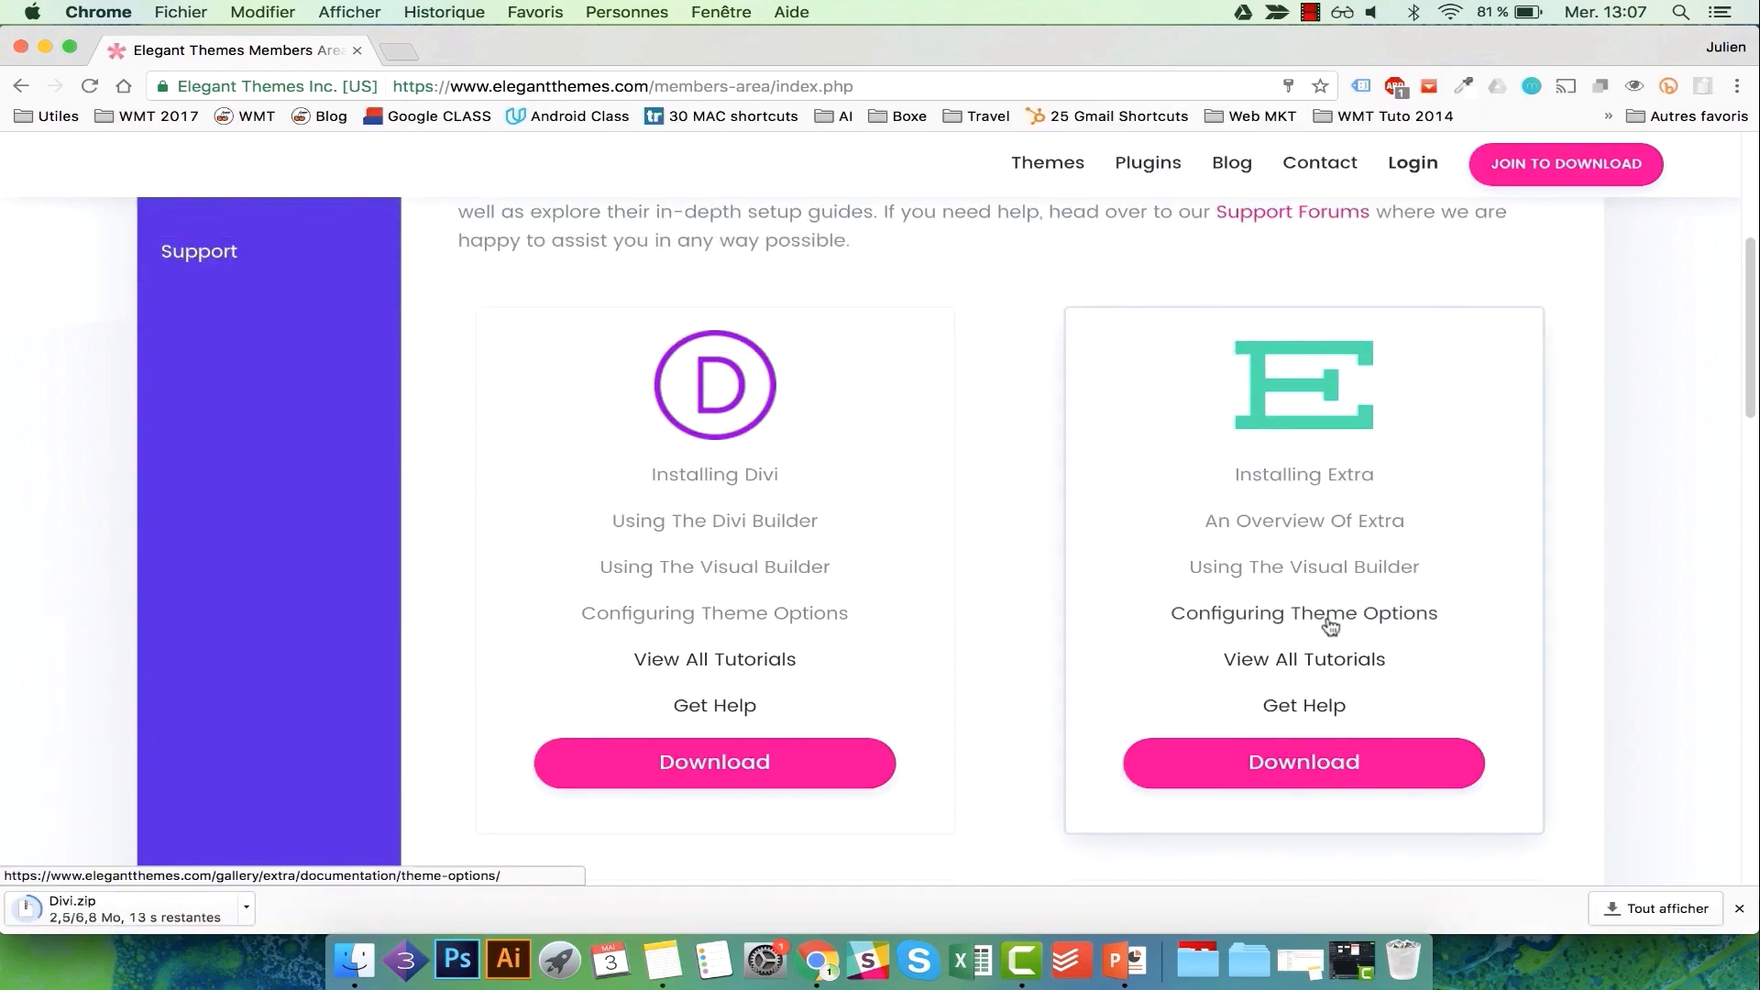
{"action": "scroll", "coordinate": [1330, 627], "scroll_direction": "up", "scroll_amount": 2}
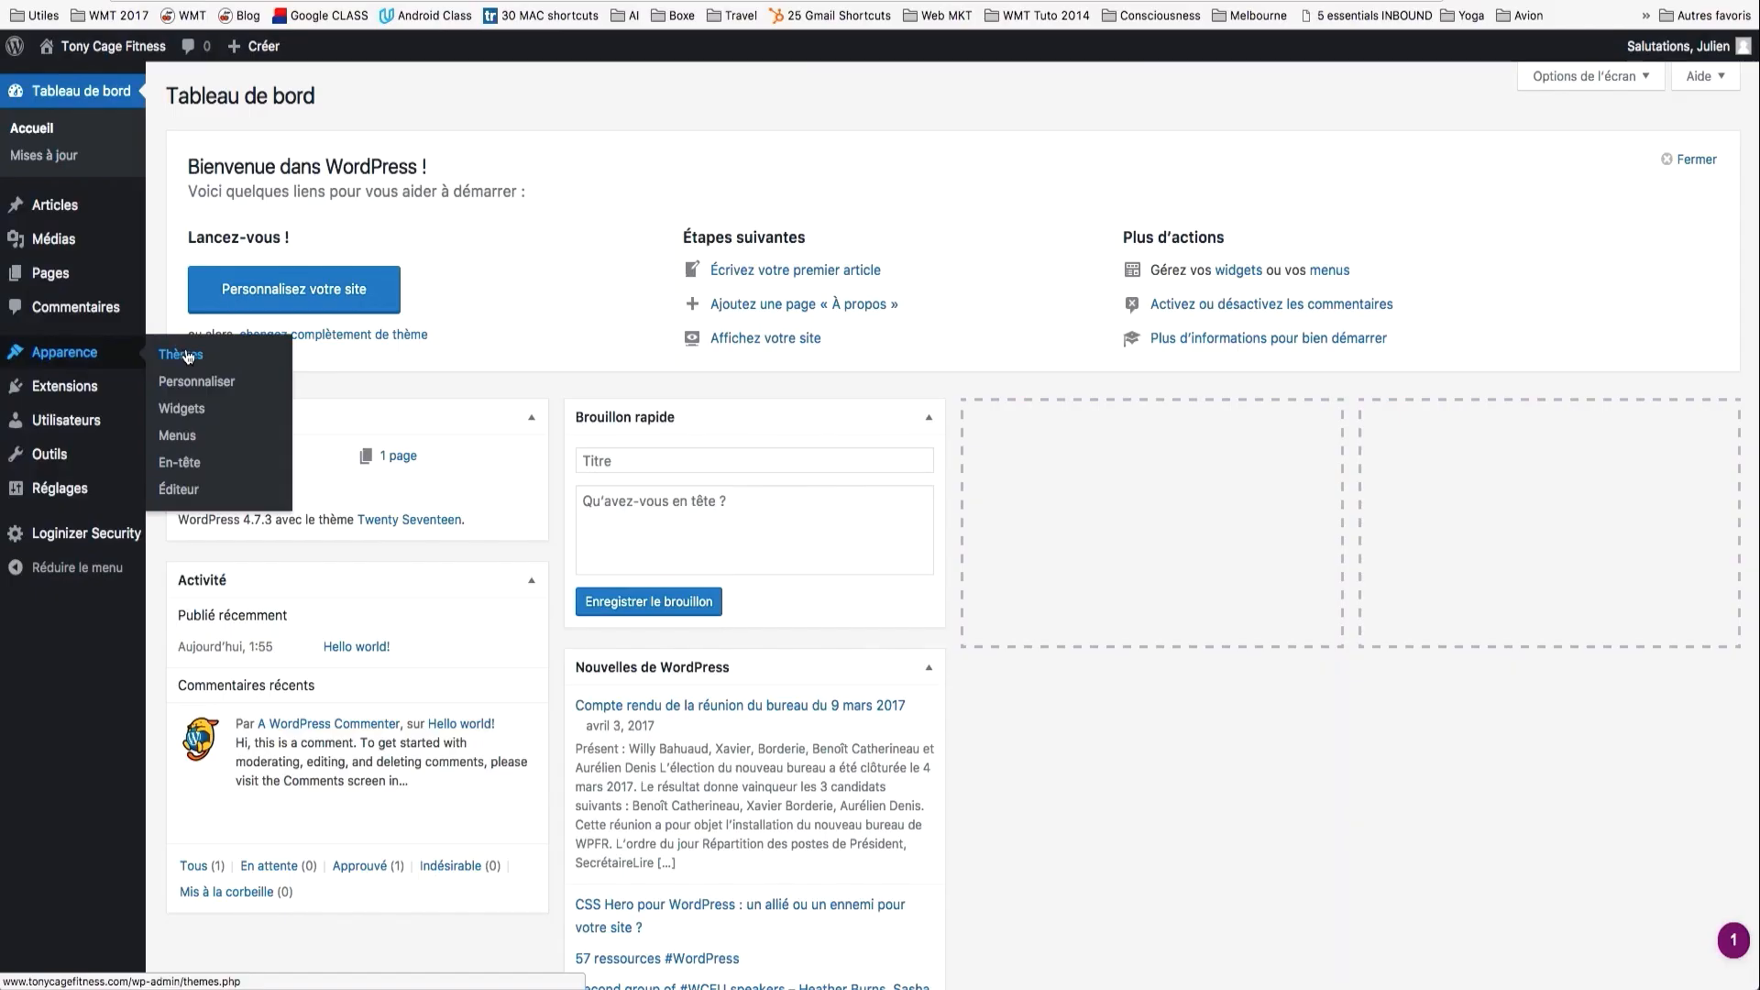
Upload Divi.zip under Apparence > Thèmes, install and activate Divi, and view the site.
{"action": "left_click", "coordinate": [186, 358]}
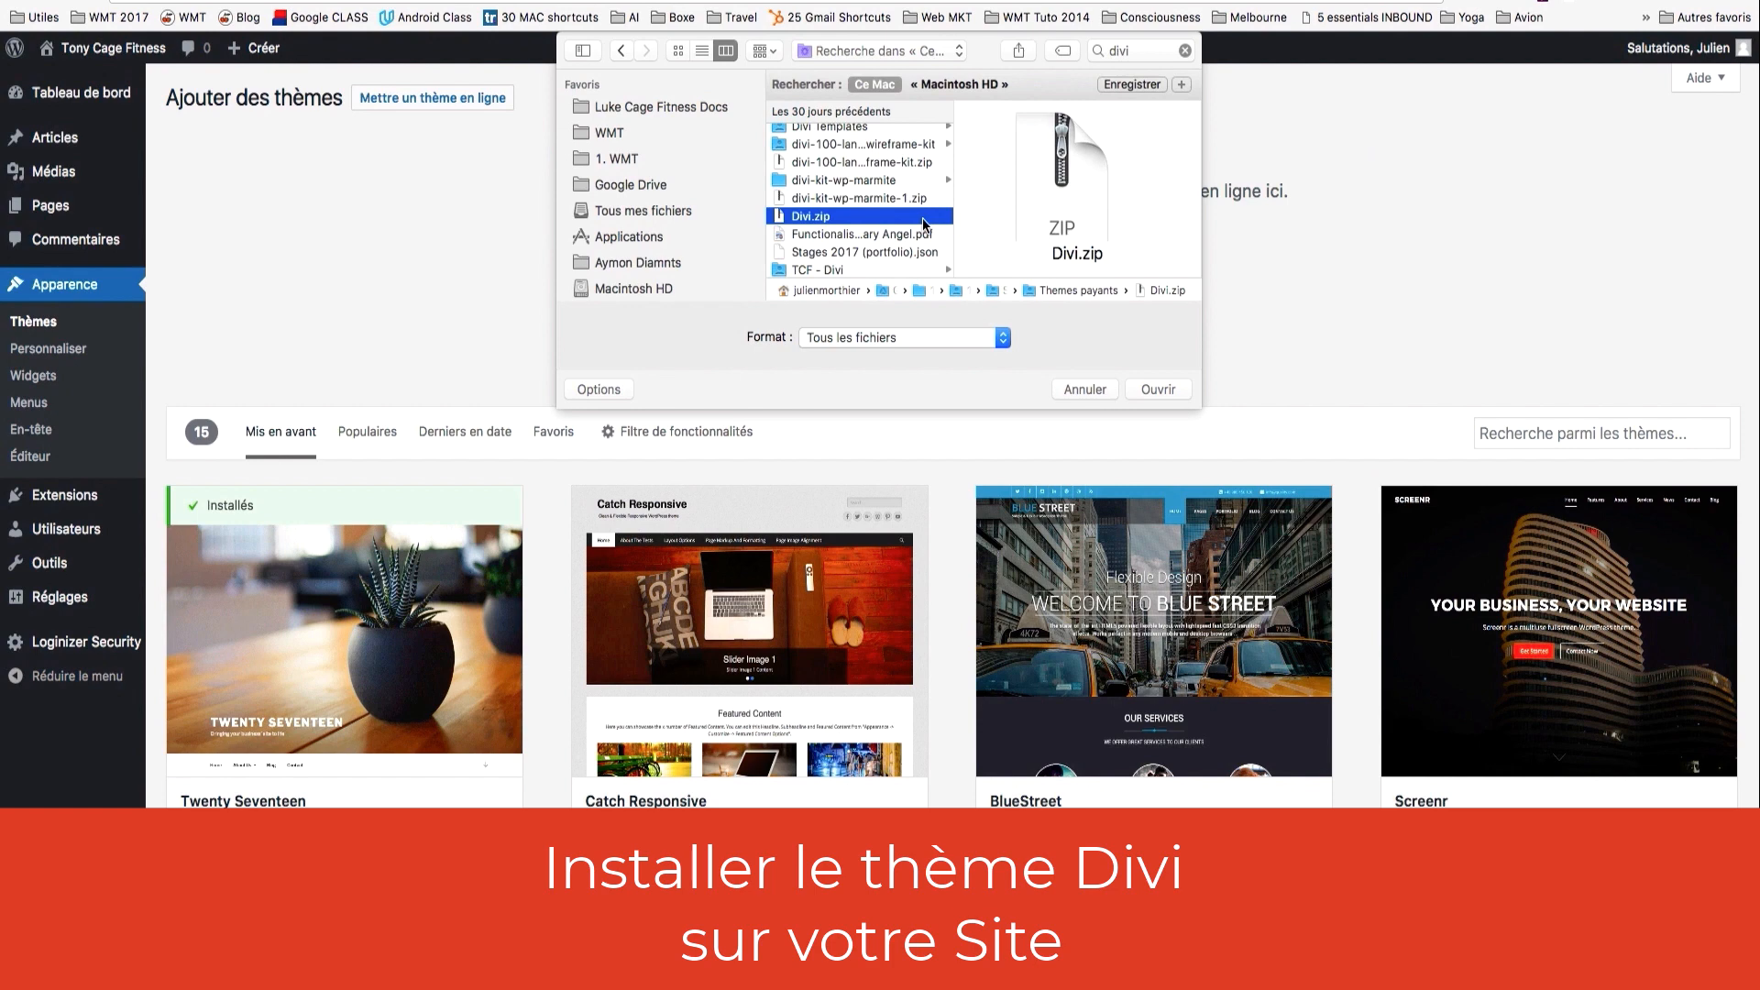
{"action": "left_click", "coordinate": [1163, 389]}
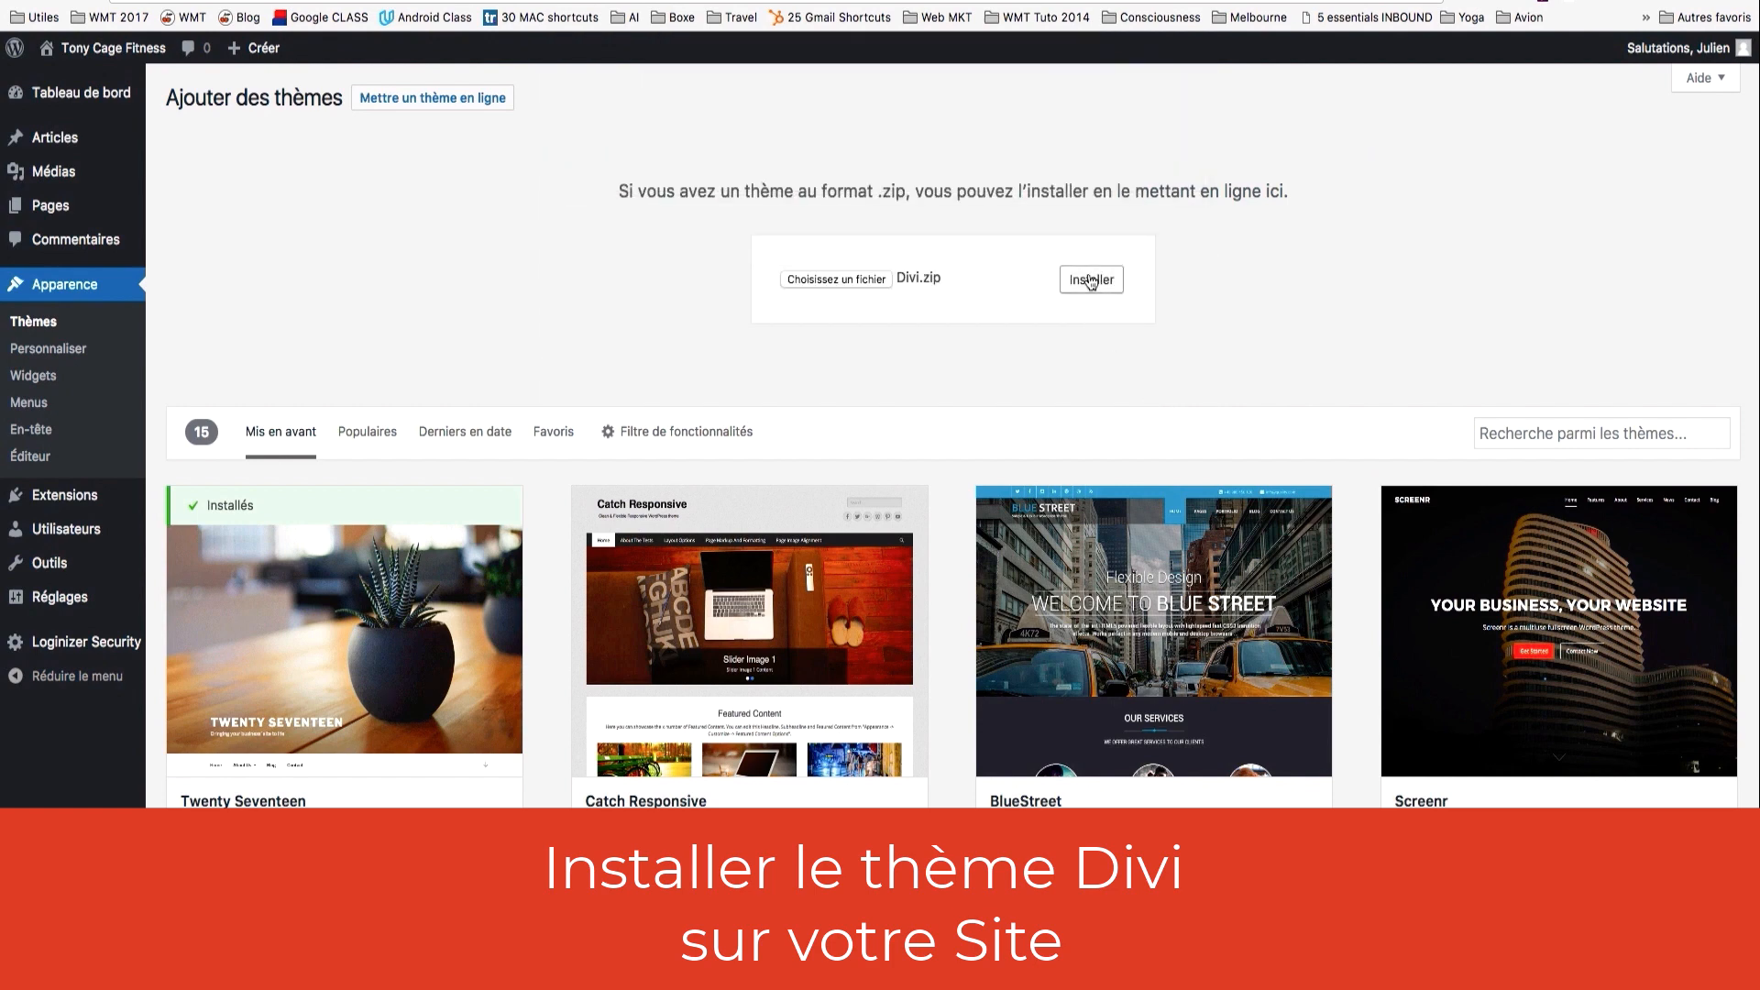
{"action": "left_click", "coordinate": [1091, 283]}
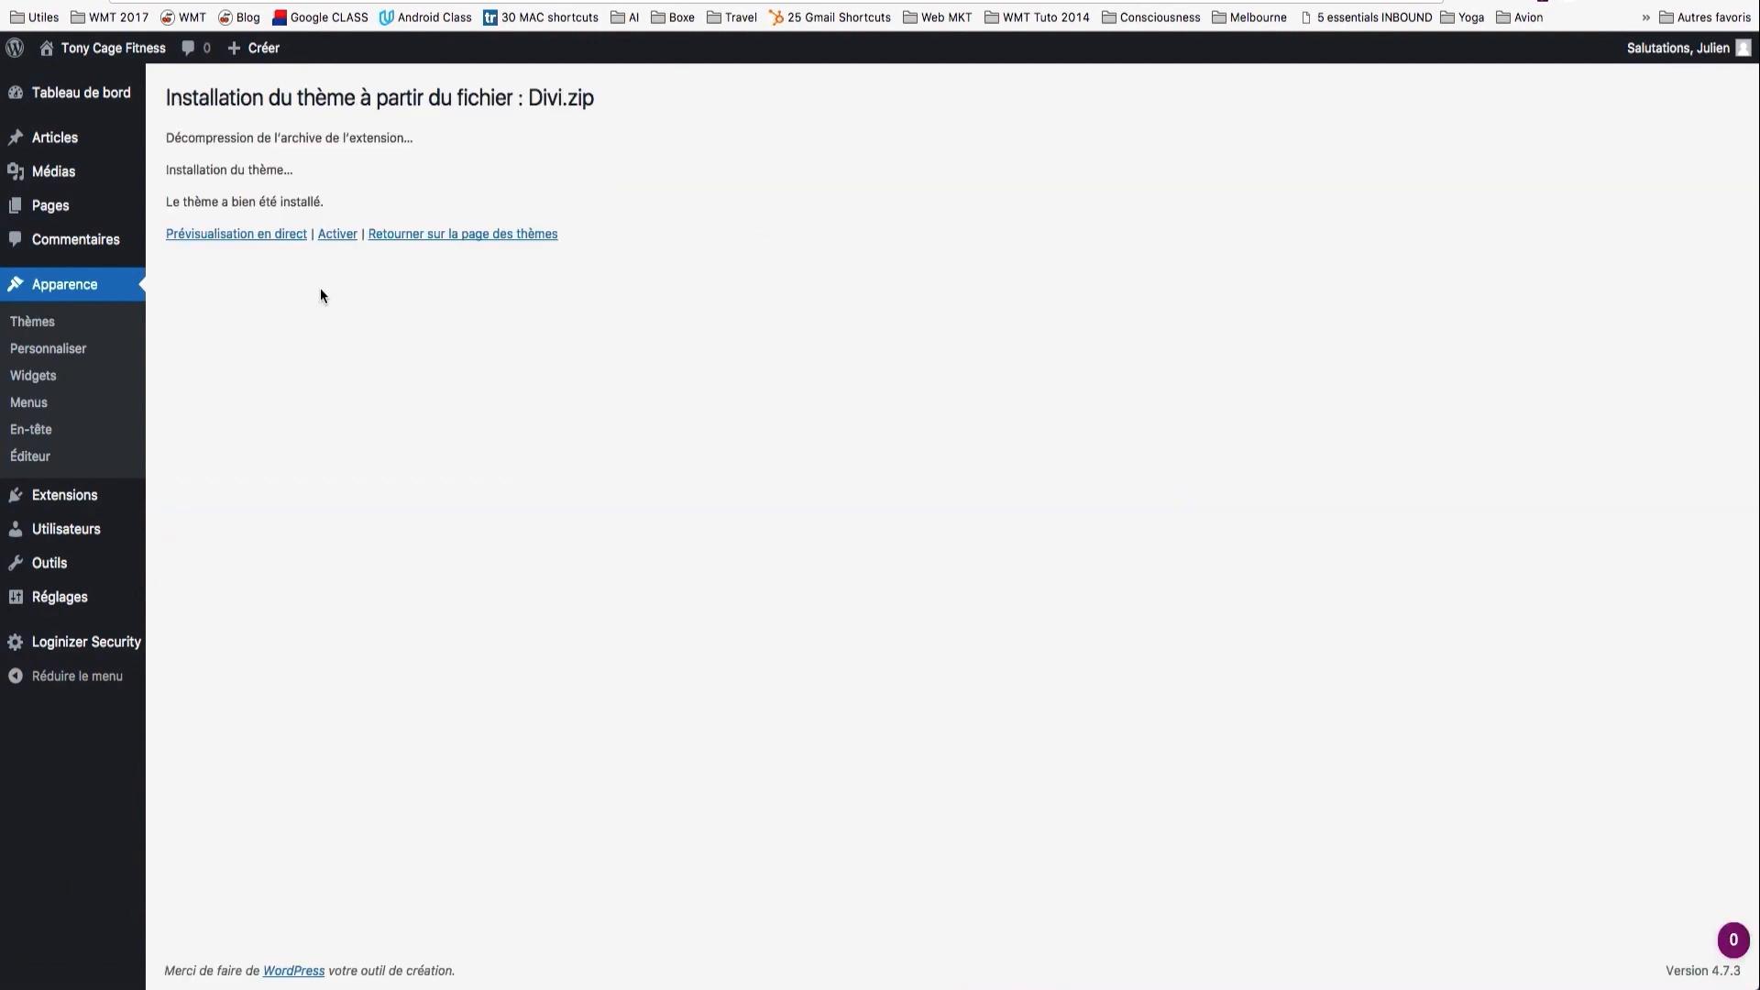
{"action": "left_click", "coordinate": [334, 238]}
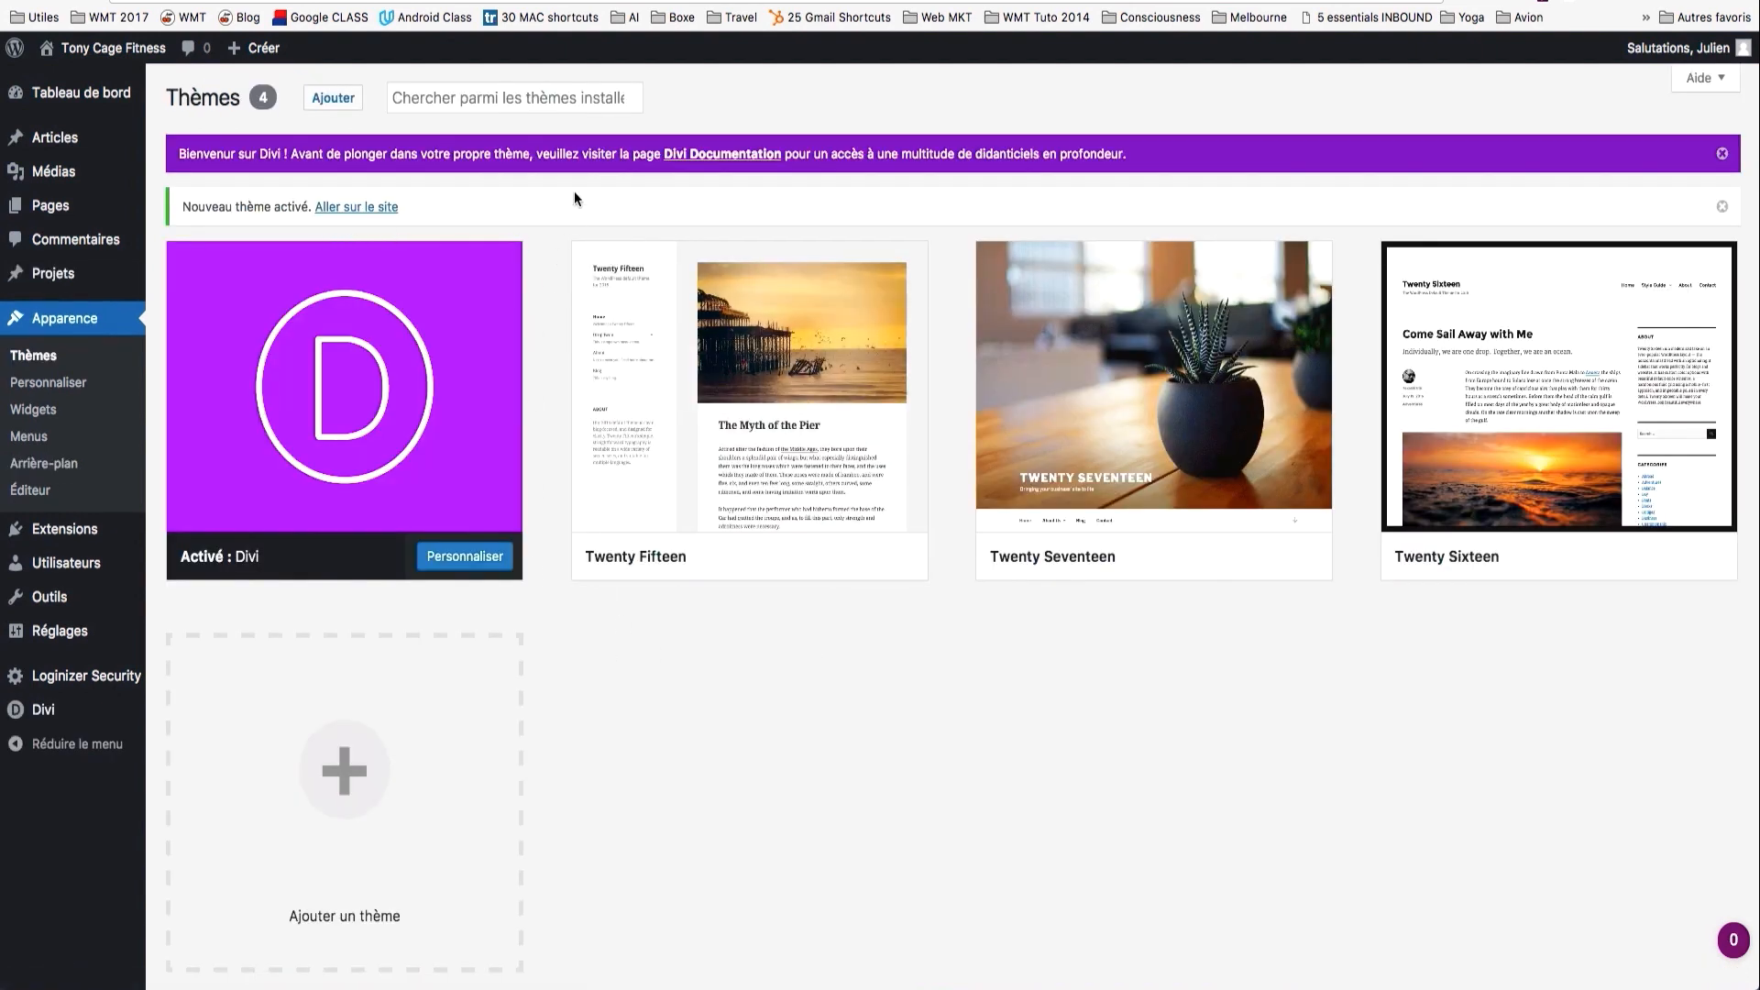
{"action": "left_click", "coordinate": [138, 51]}
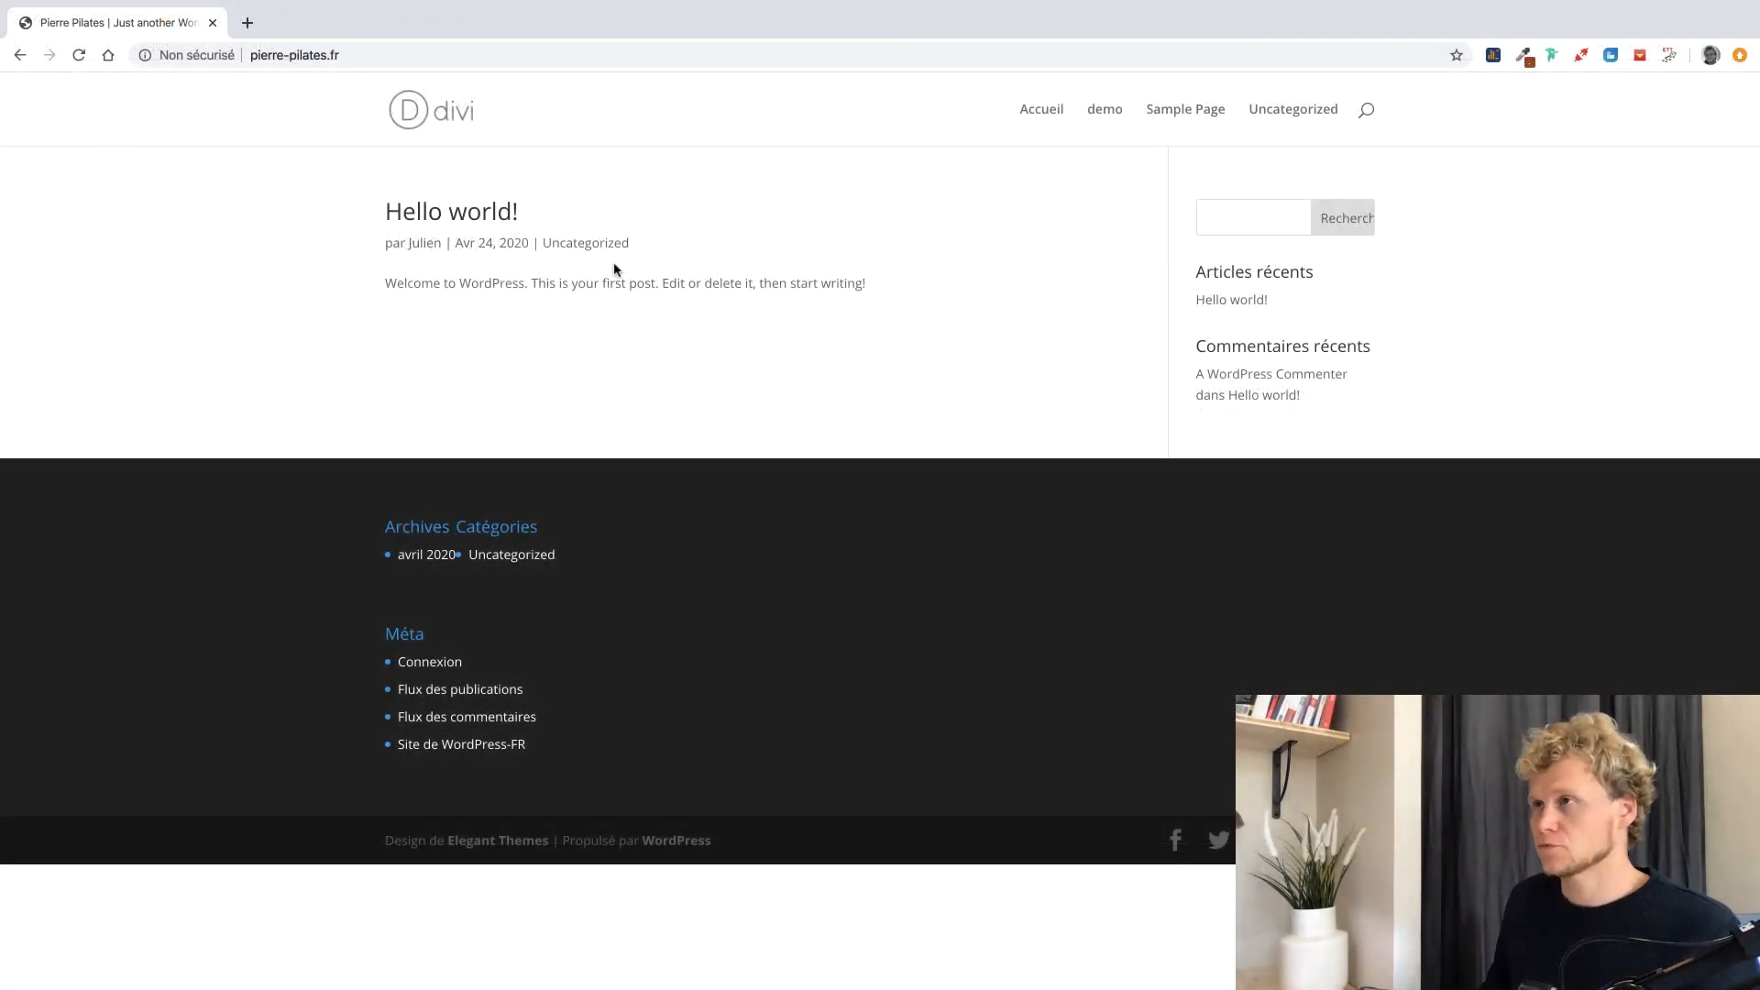
Go to /wp-admin, log in with the admin username and password, and save the password.
{"action": "left_click", "coordinate": [391, 57]}
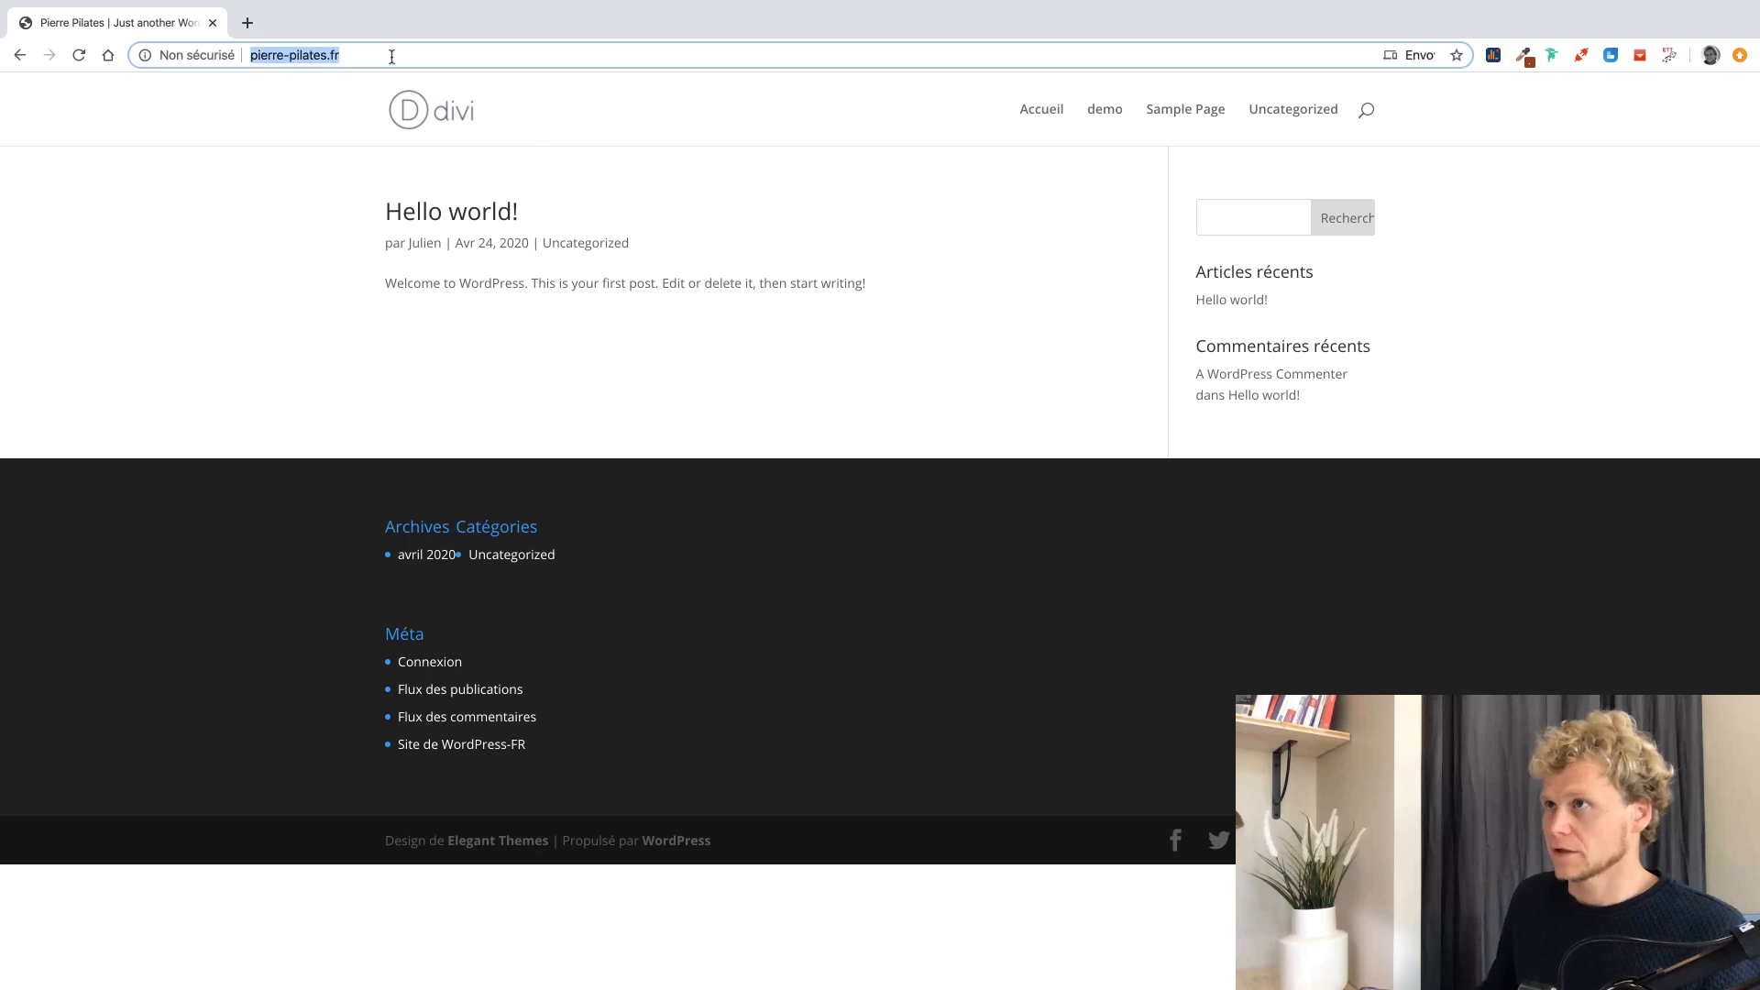
{"action": "key", "text": "Right"}
{"action": "type", "text": "/wp"}
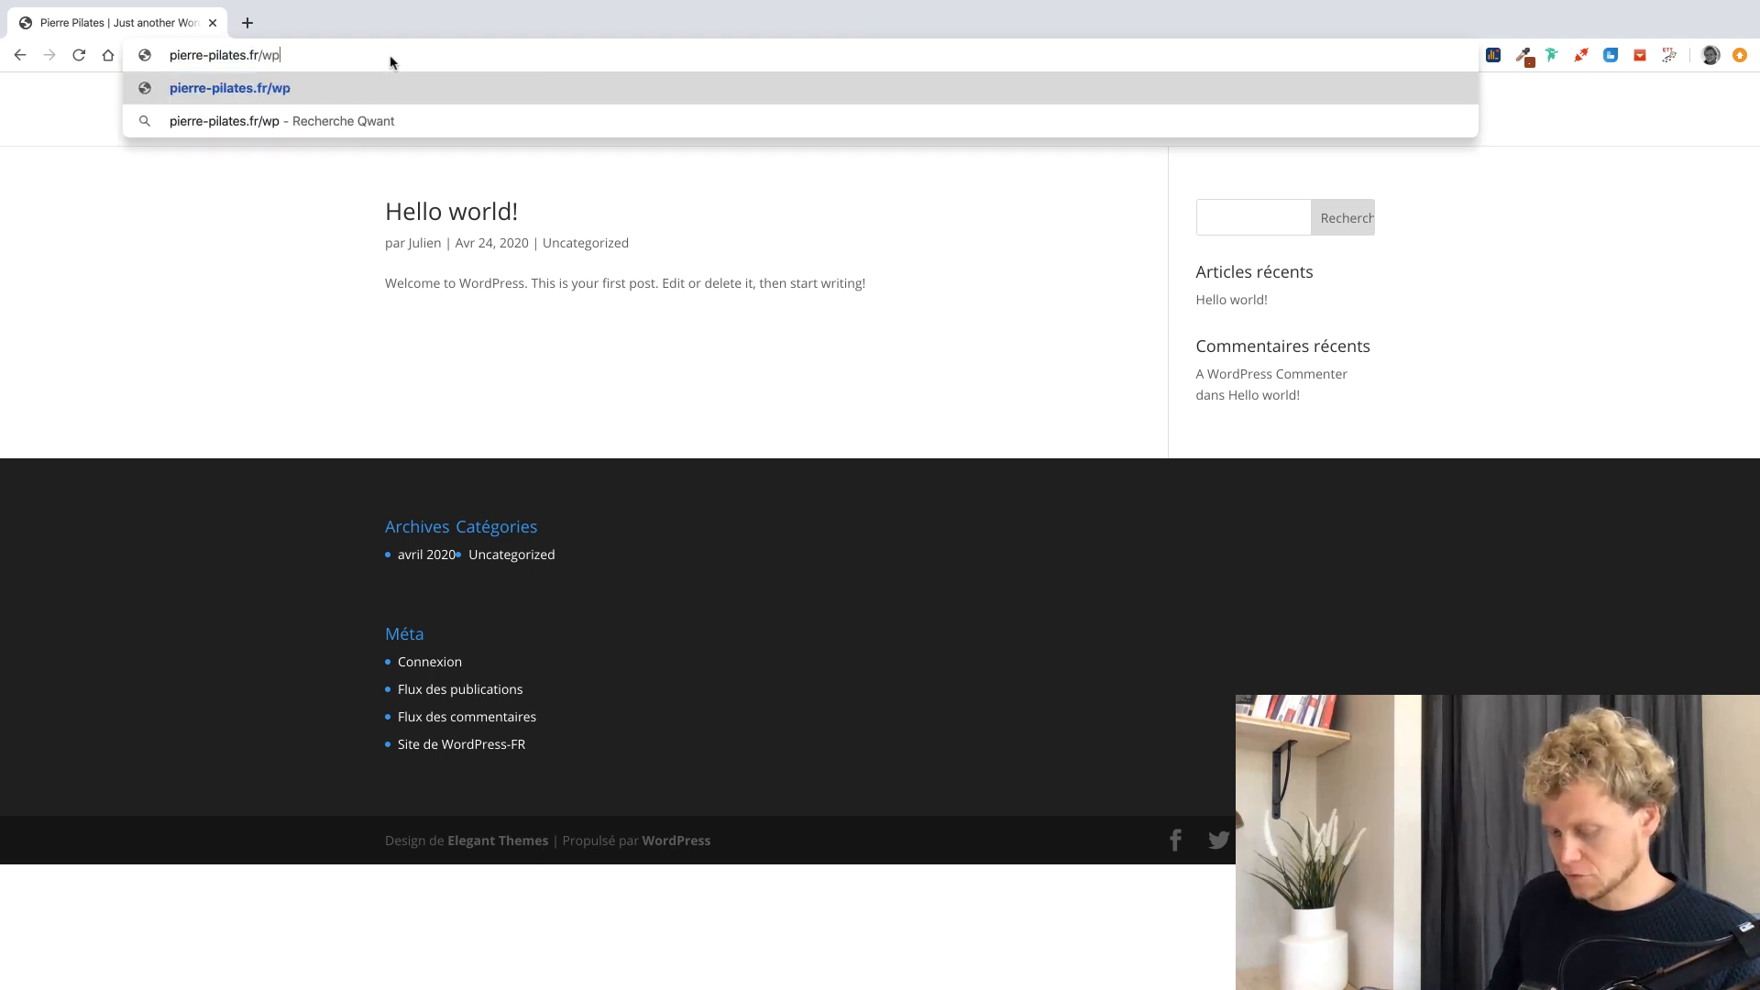
{"action": "type", "text": "-admin"}
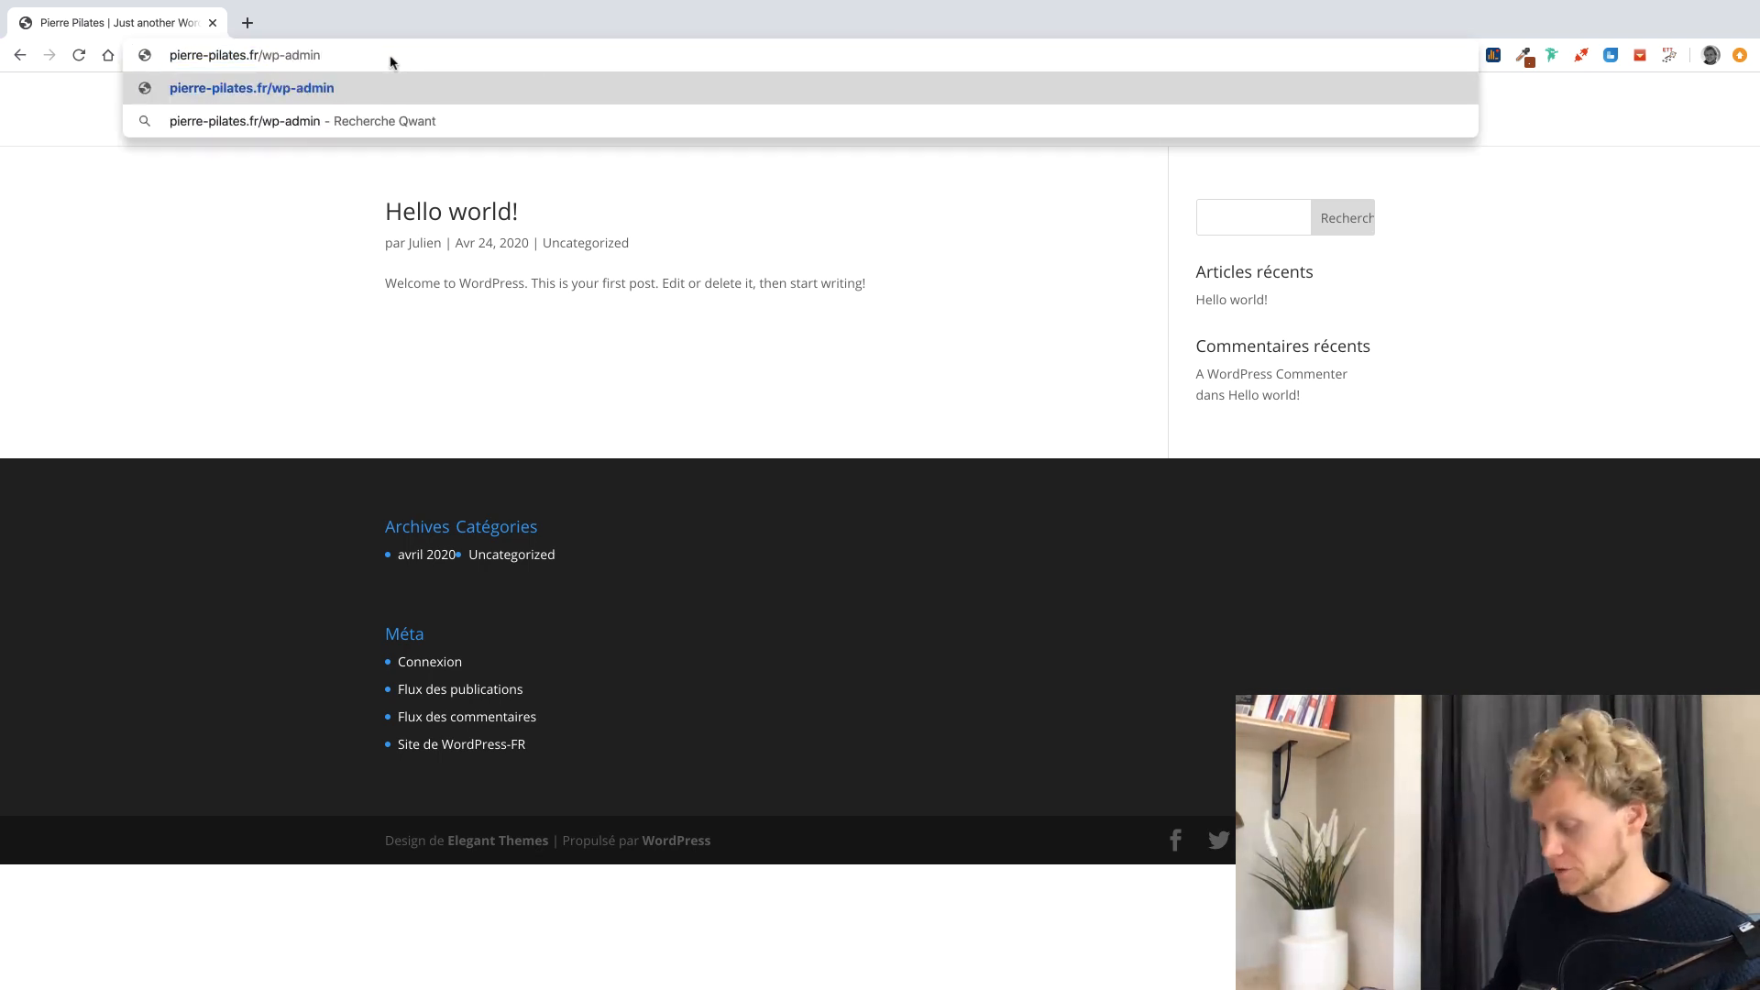
{"action": "key", "text": "Return"}
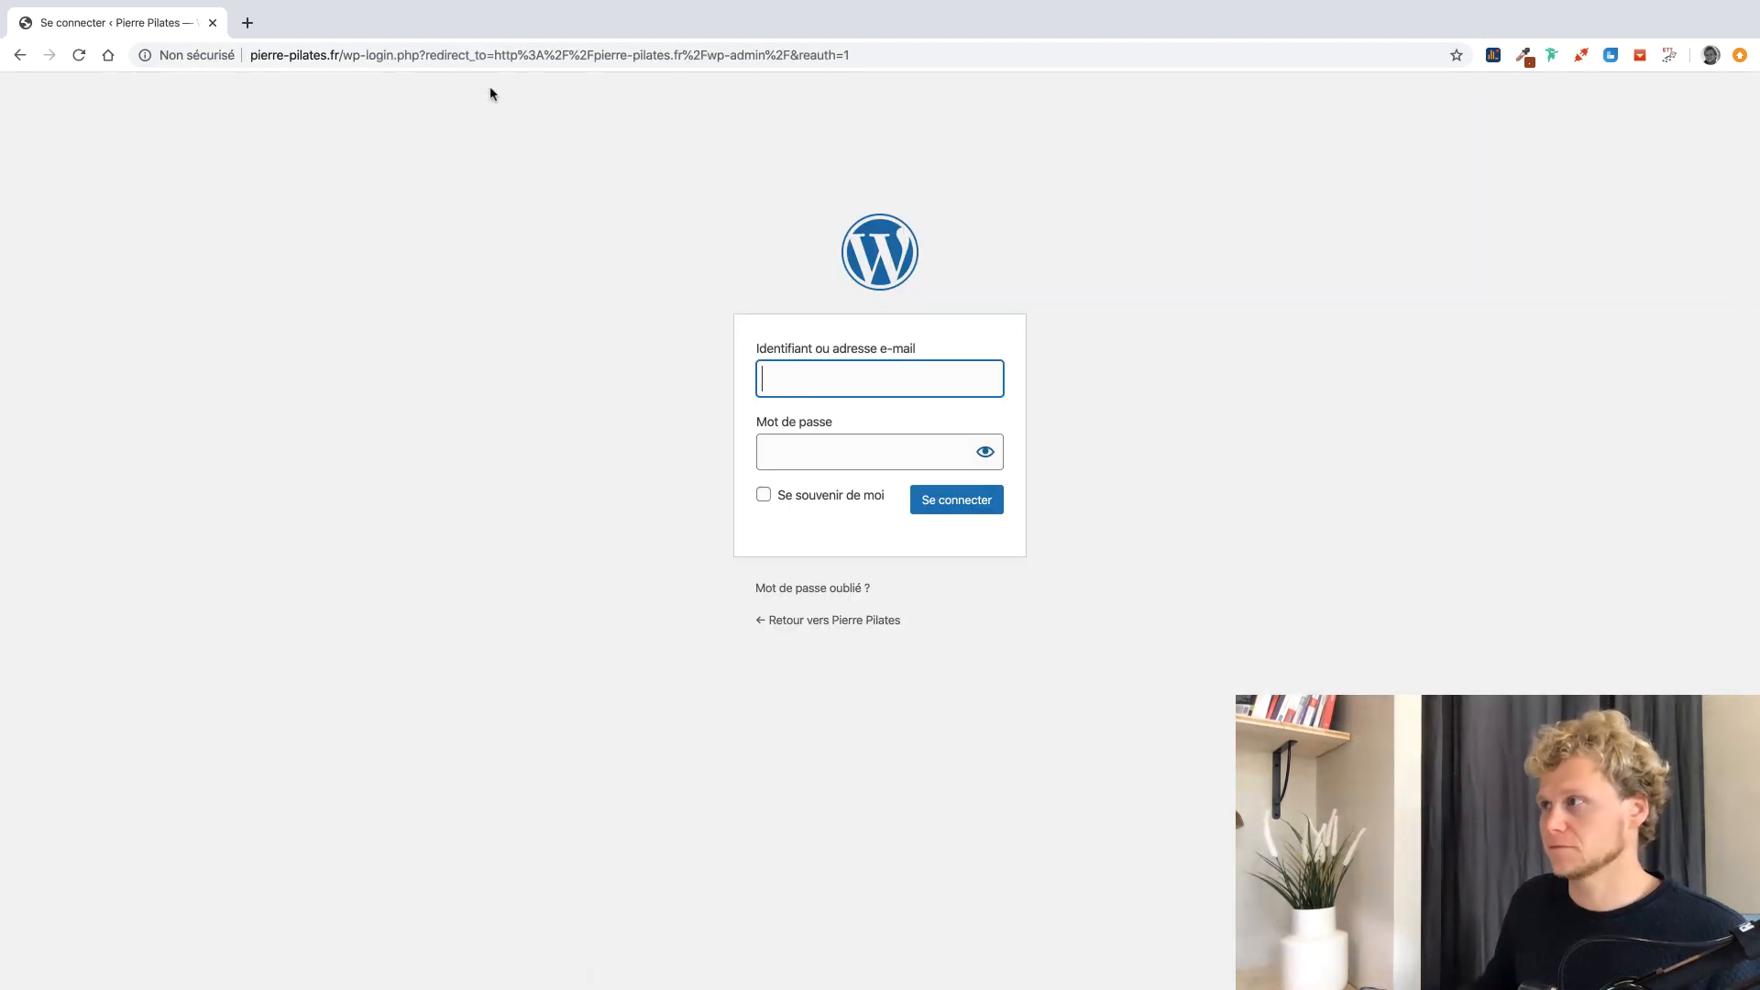
{"action": "type", "text": "Julien"}
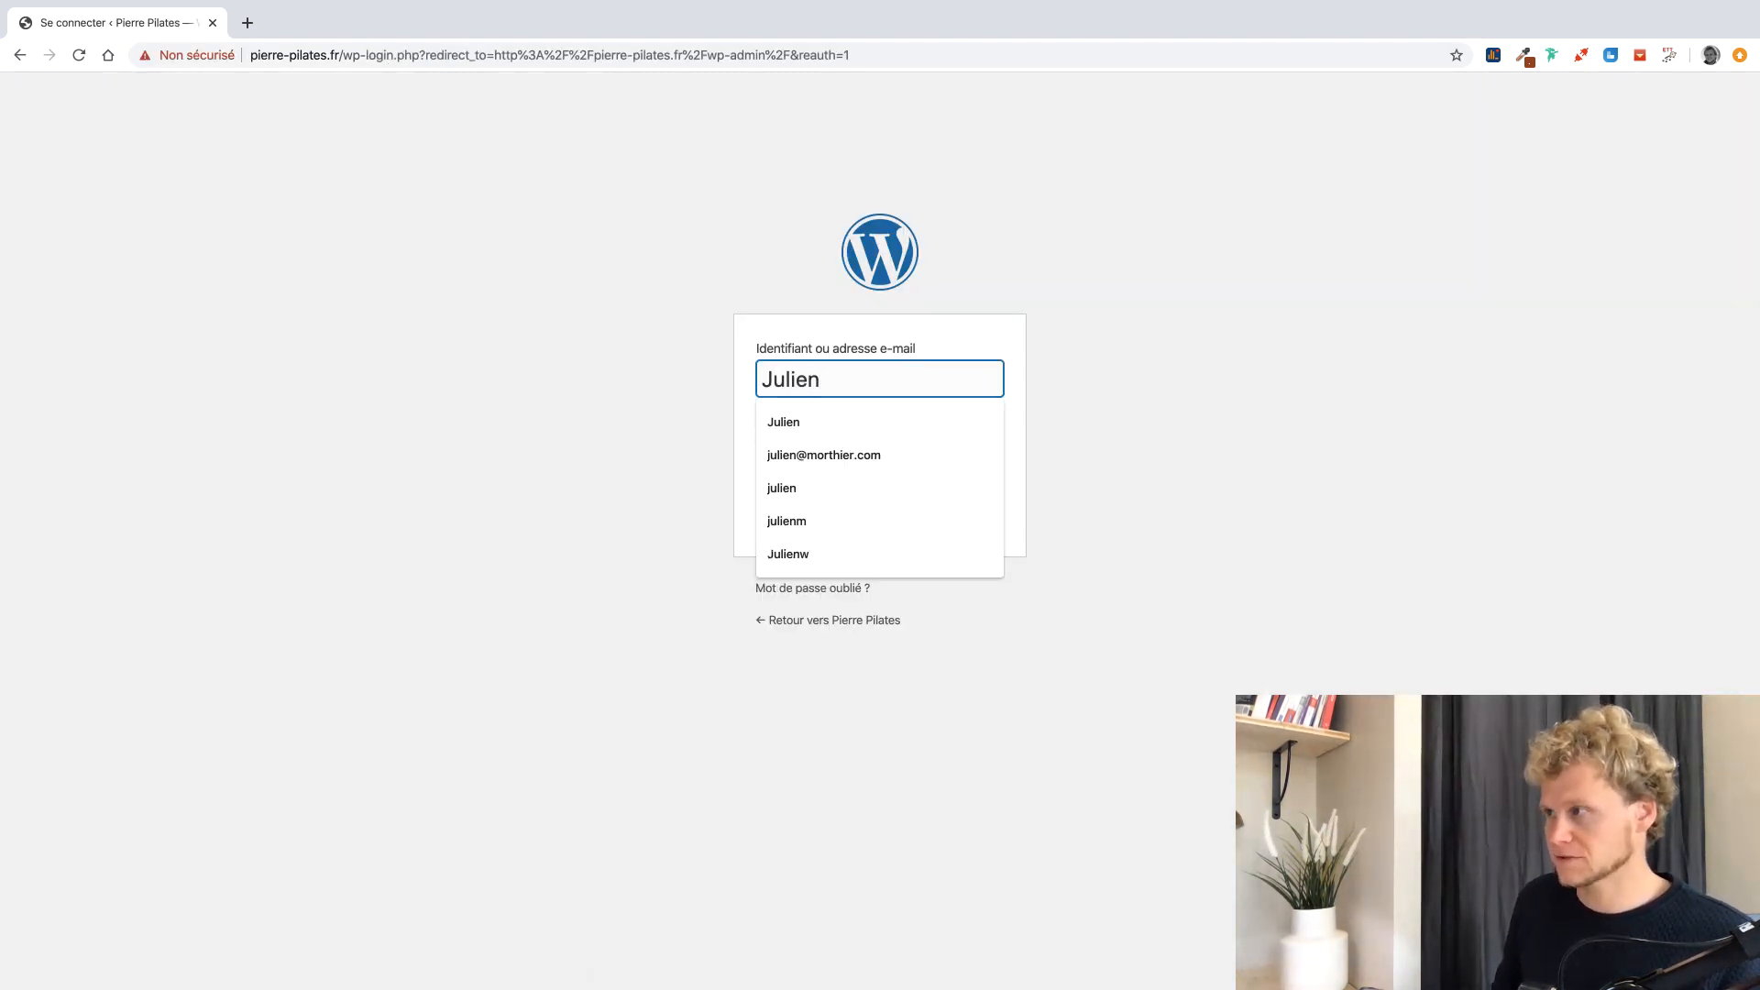
{"action": "key", "text": "Tab"}
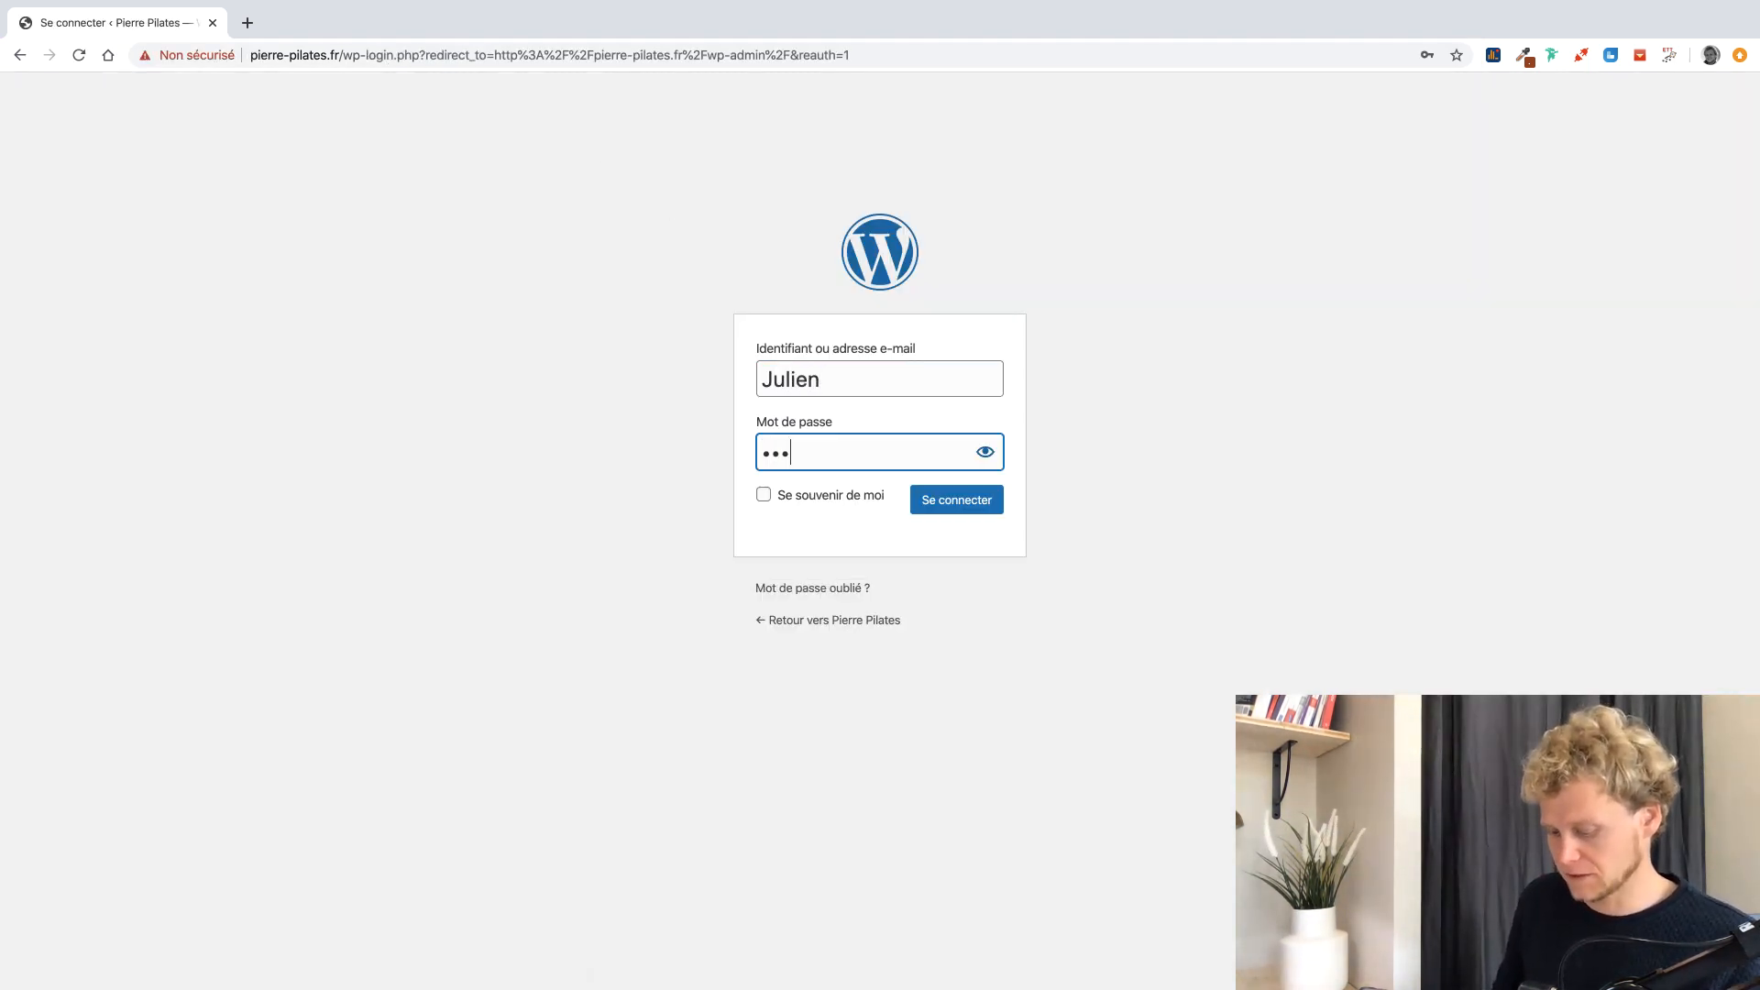
{"action": "key", "text": "Return"}
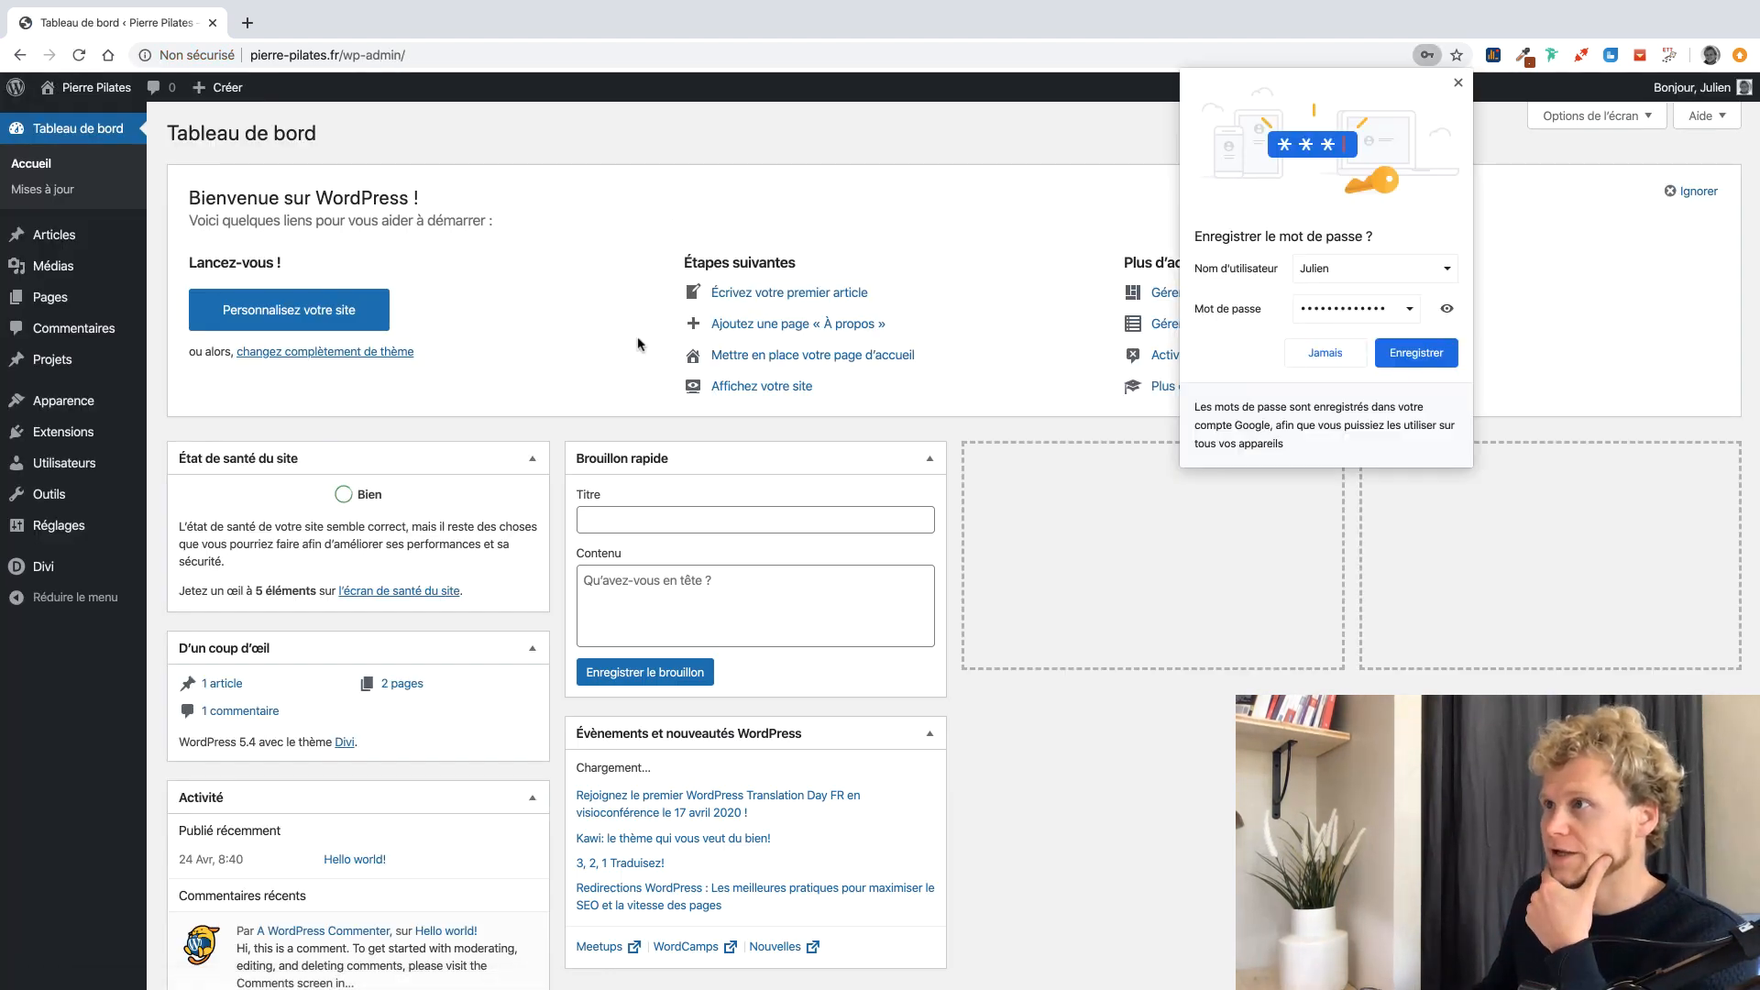
{"action": "left_click", "coordinate": [1442, 350]}
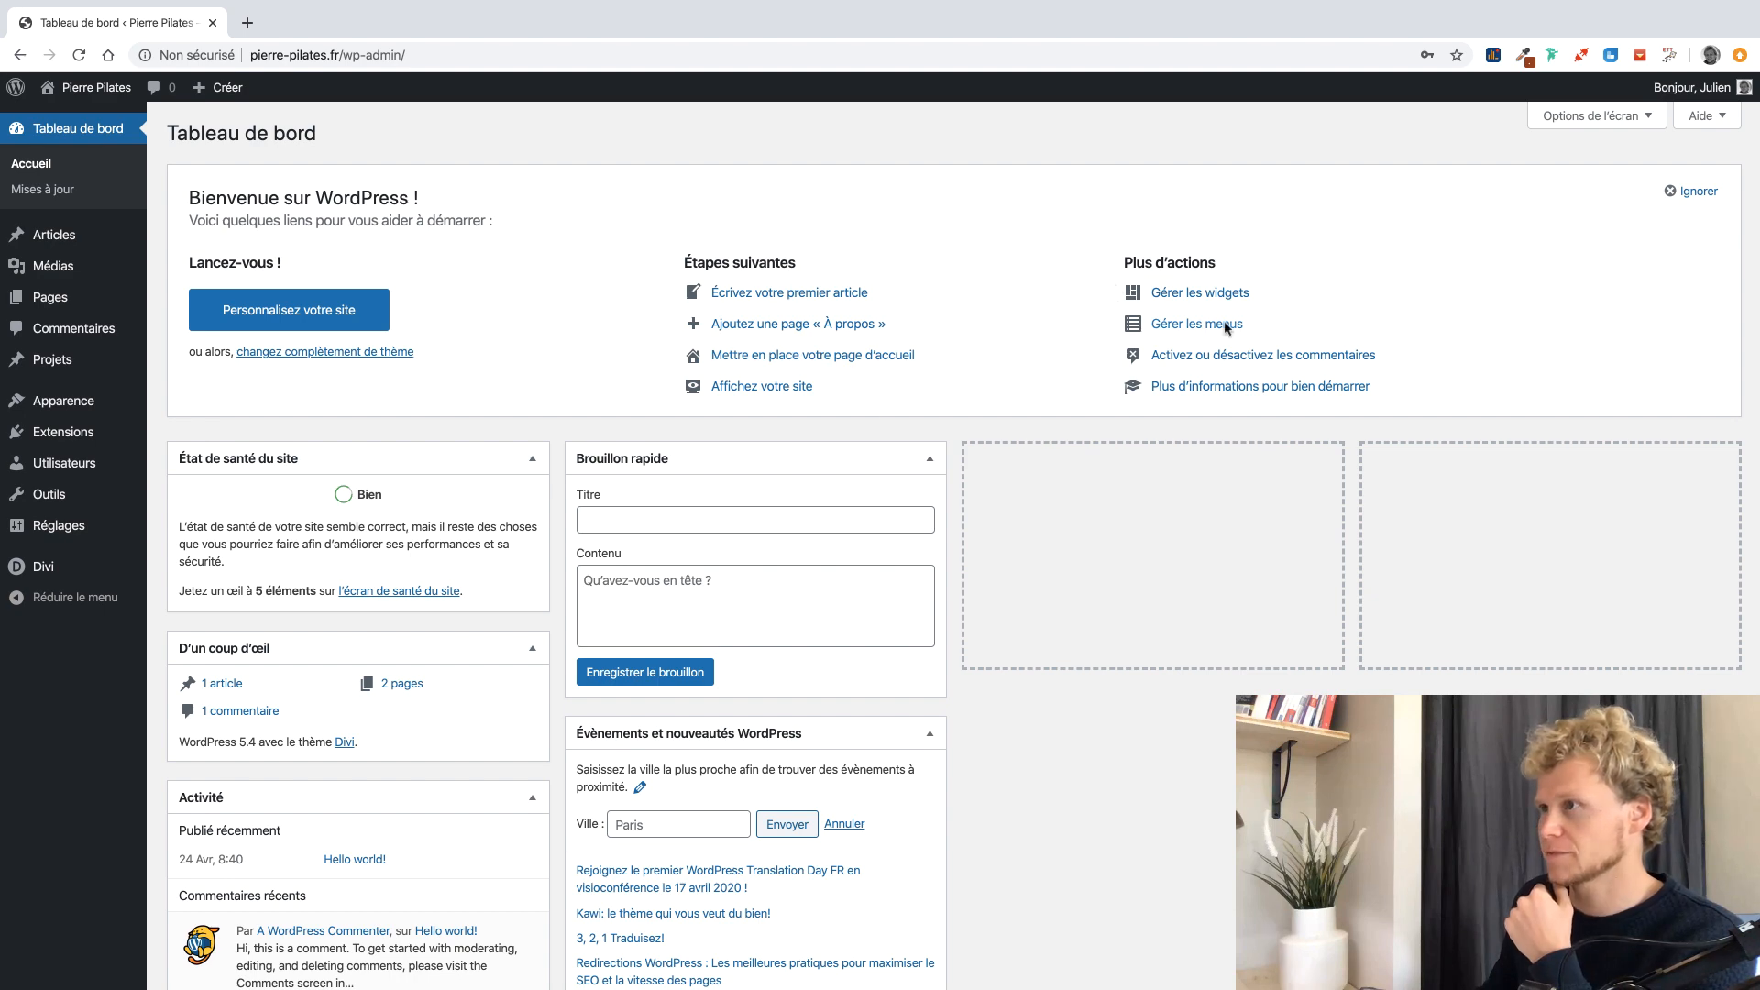
Dismiss the dashboard welcome panel, check the front page, and look over the admin menus.
{"action": "left_click", "coordinate": [1708, 195]}
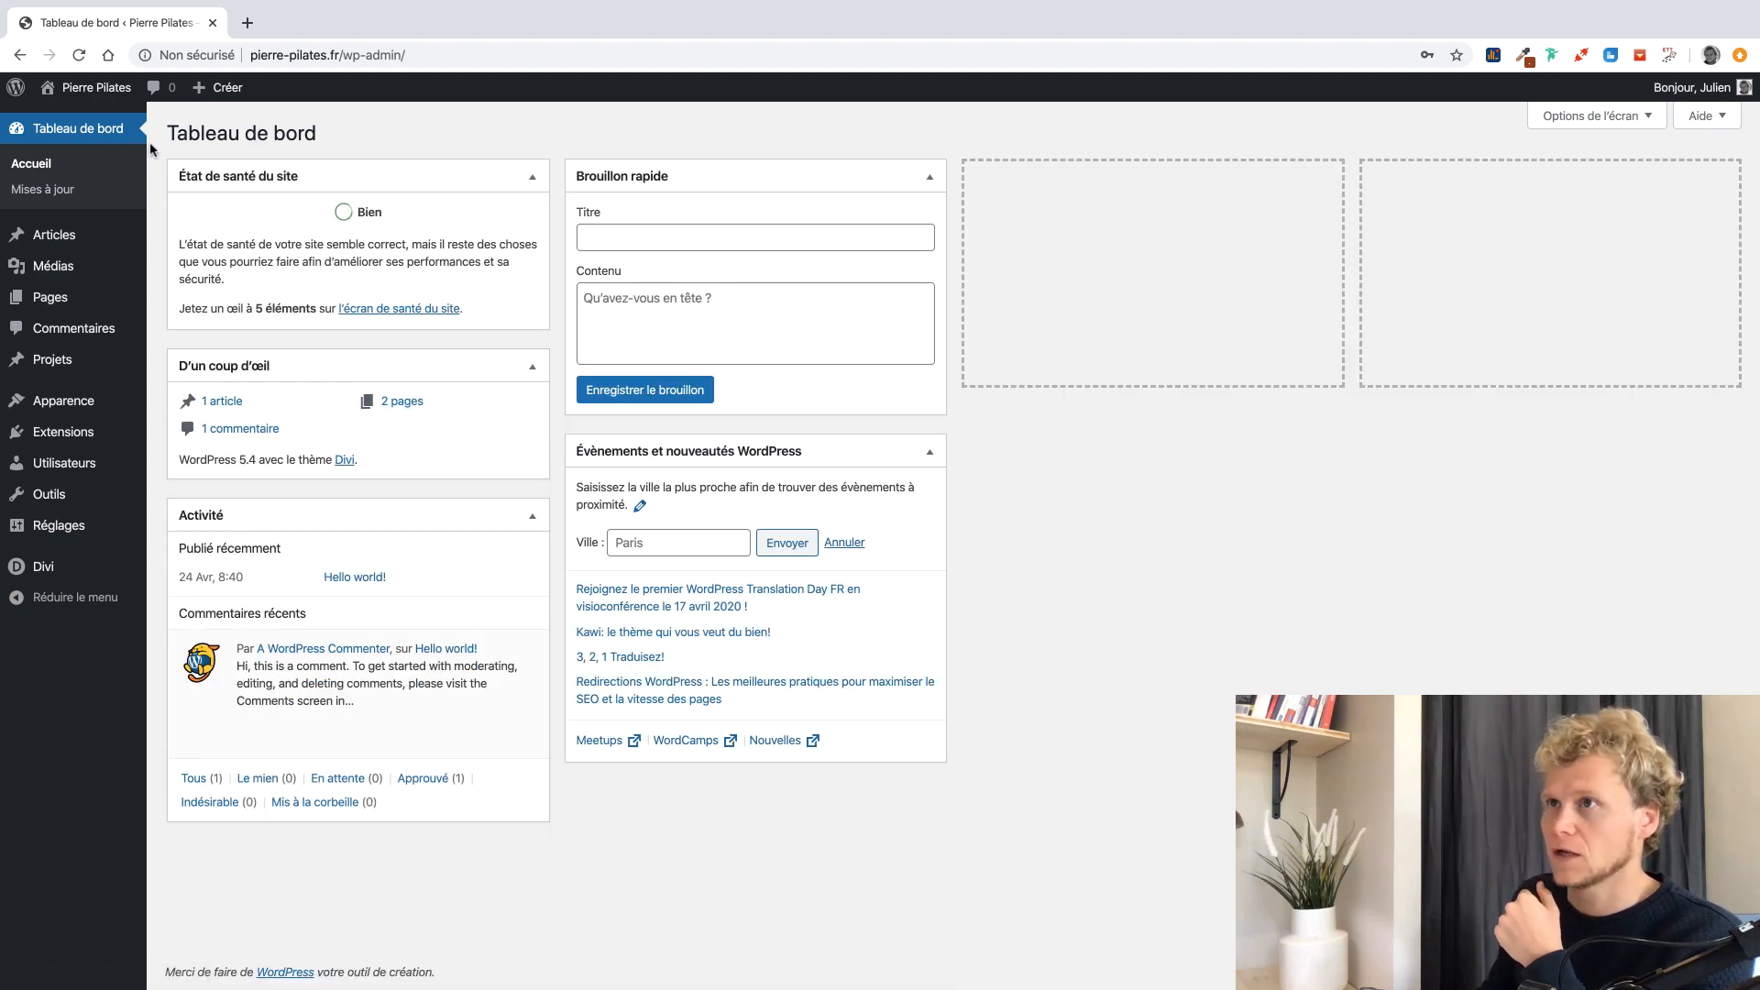
{"action": "left_click", "coordinate": [97, 90]}
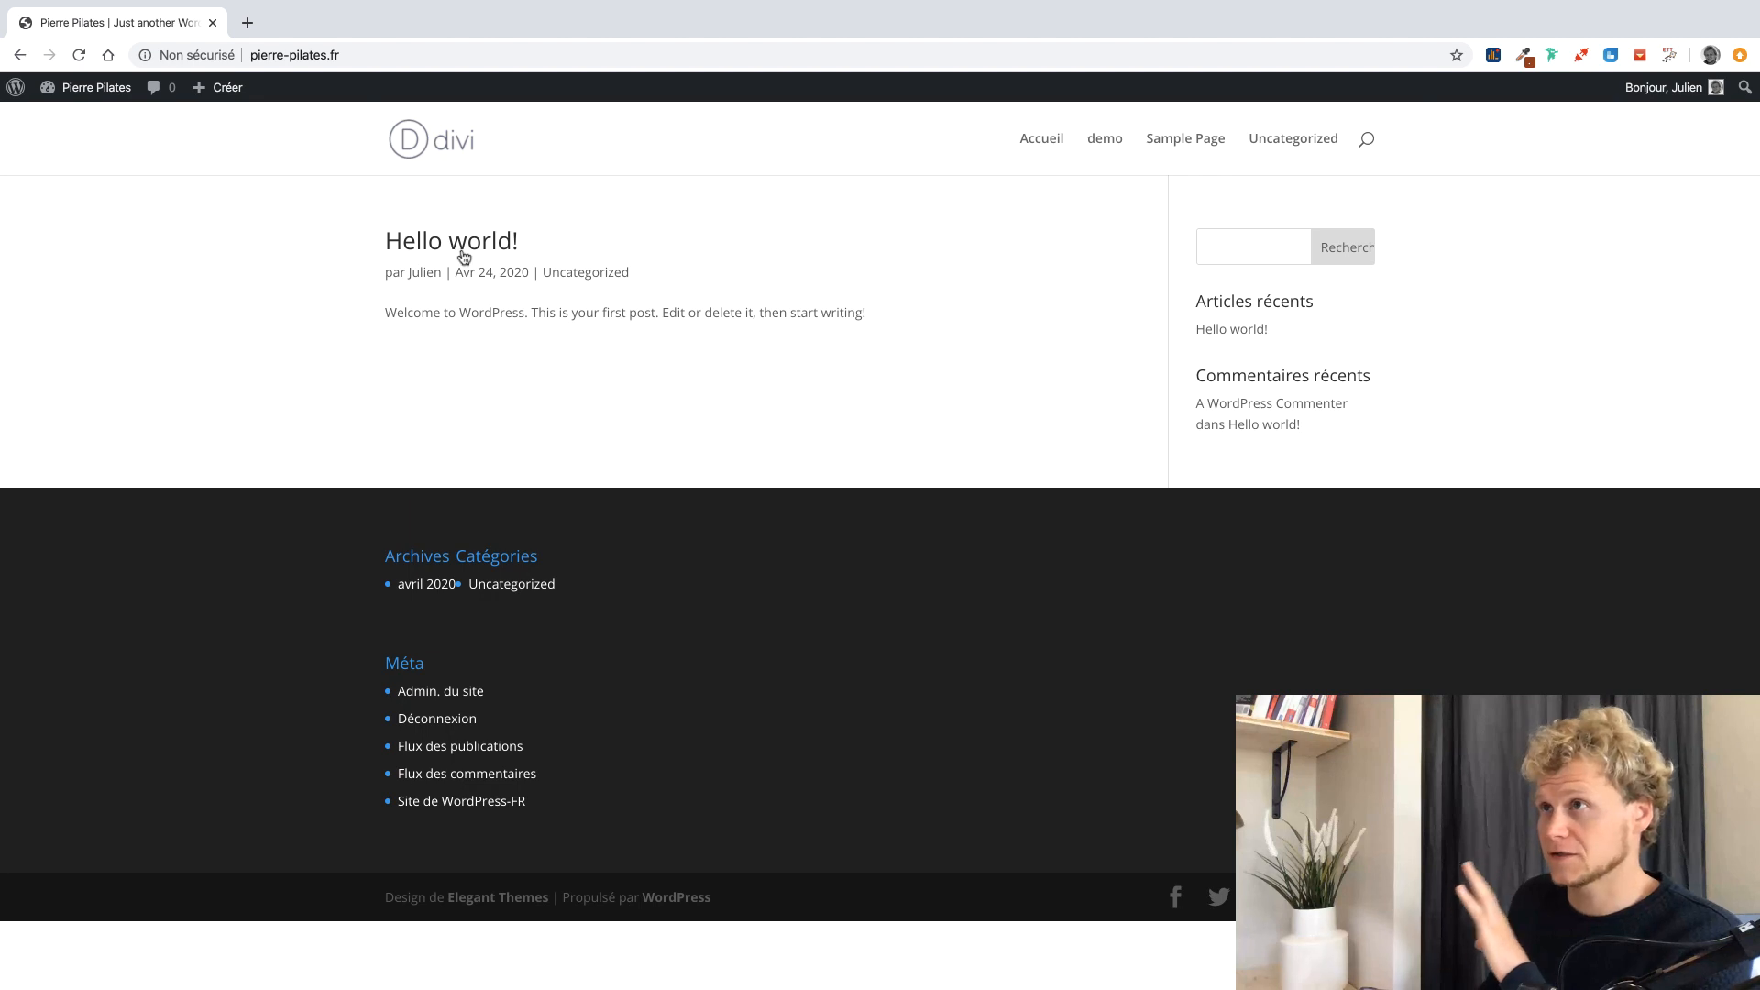
{"action": "left_click", "coordinate": [99, 89]}
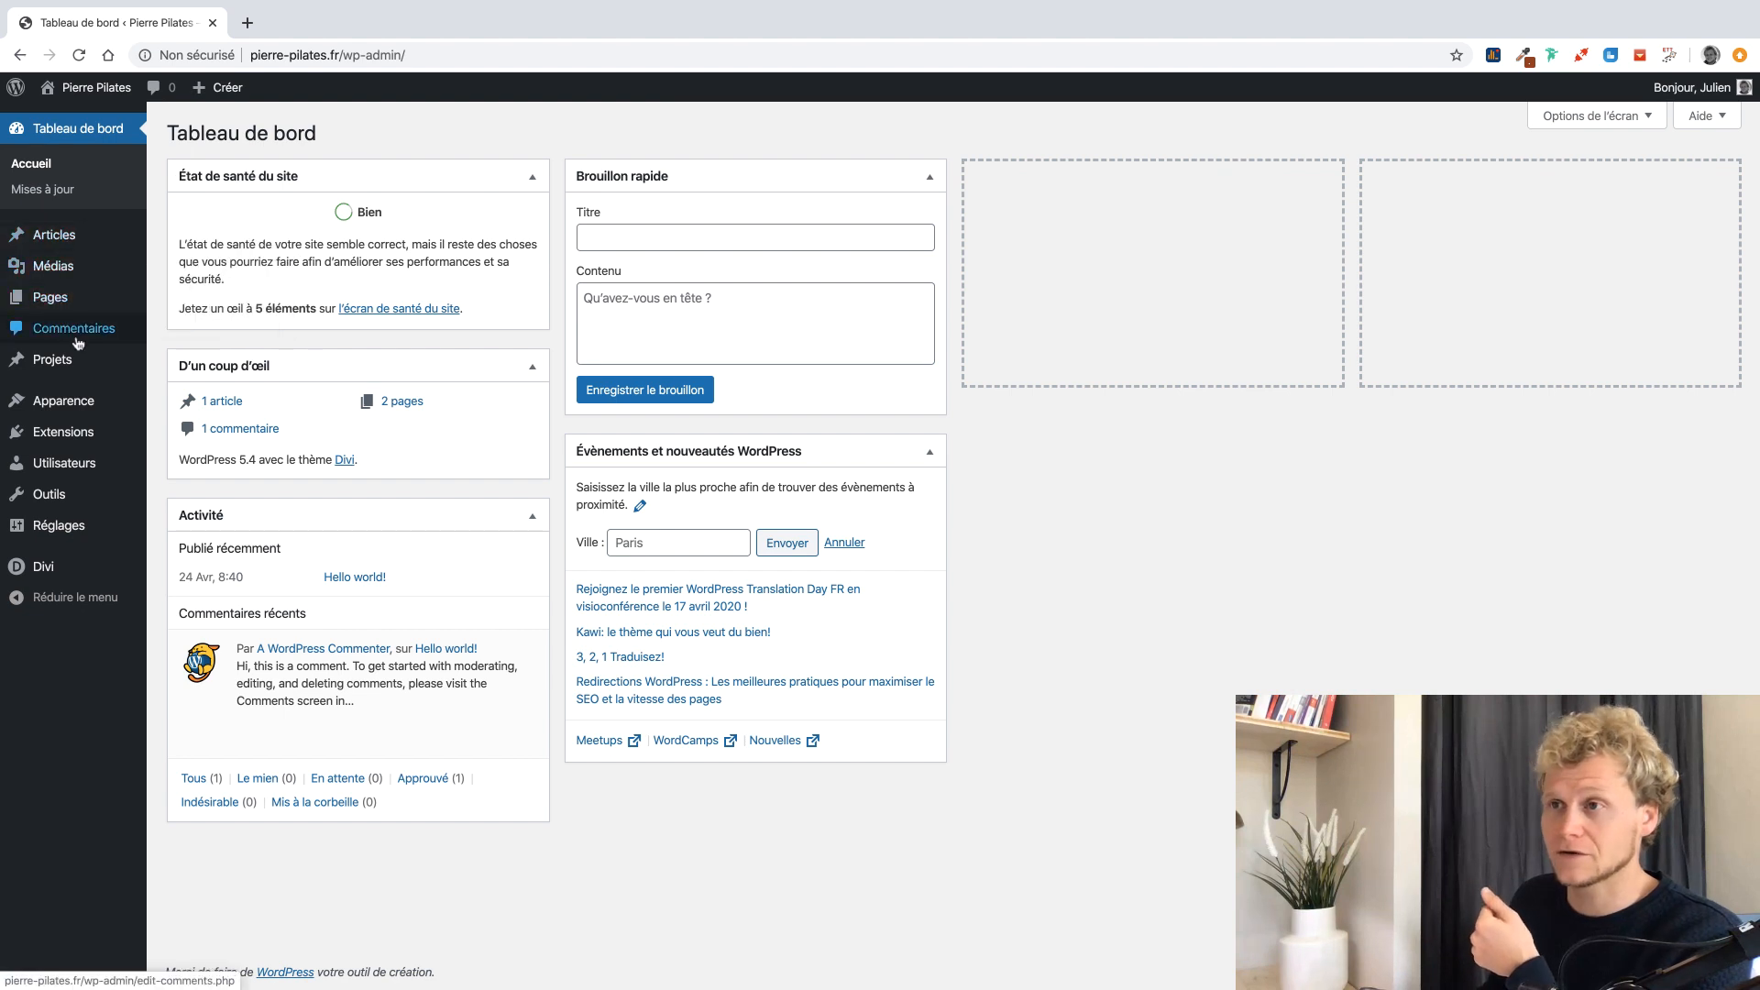
{"action": "mouse_move", "coordinate": [64, 300]}
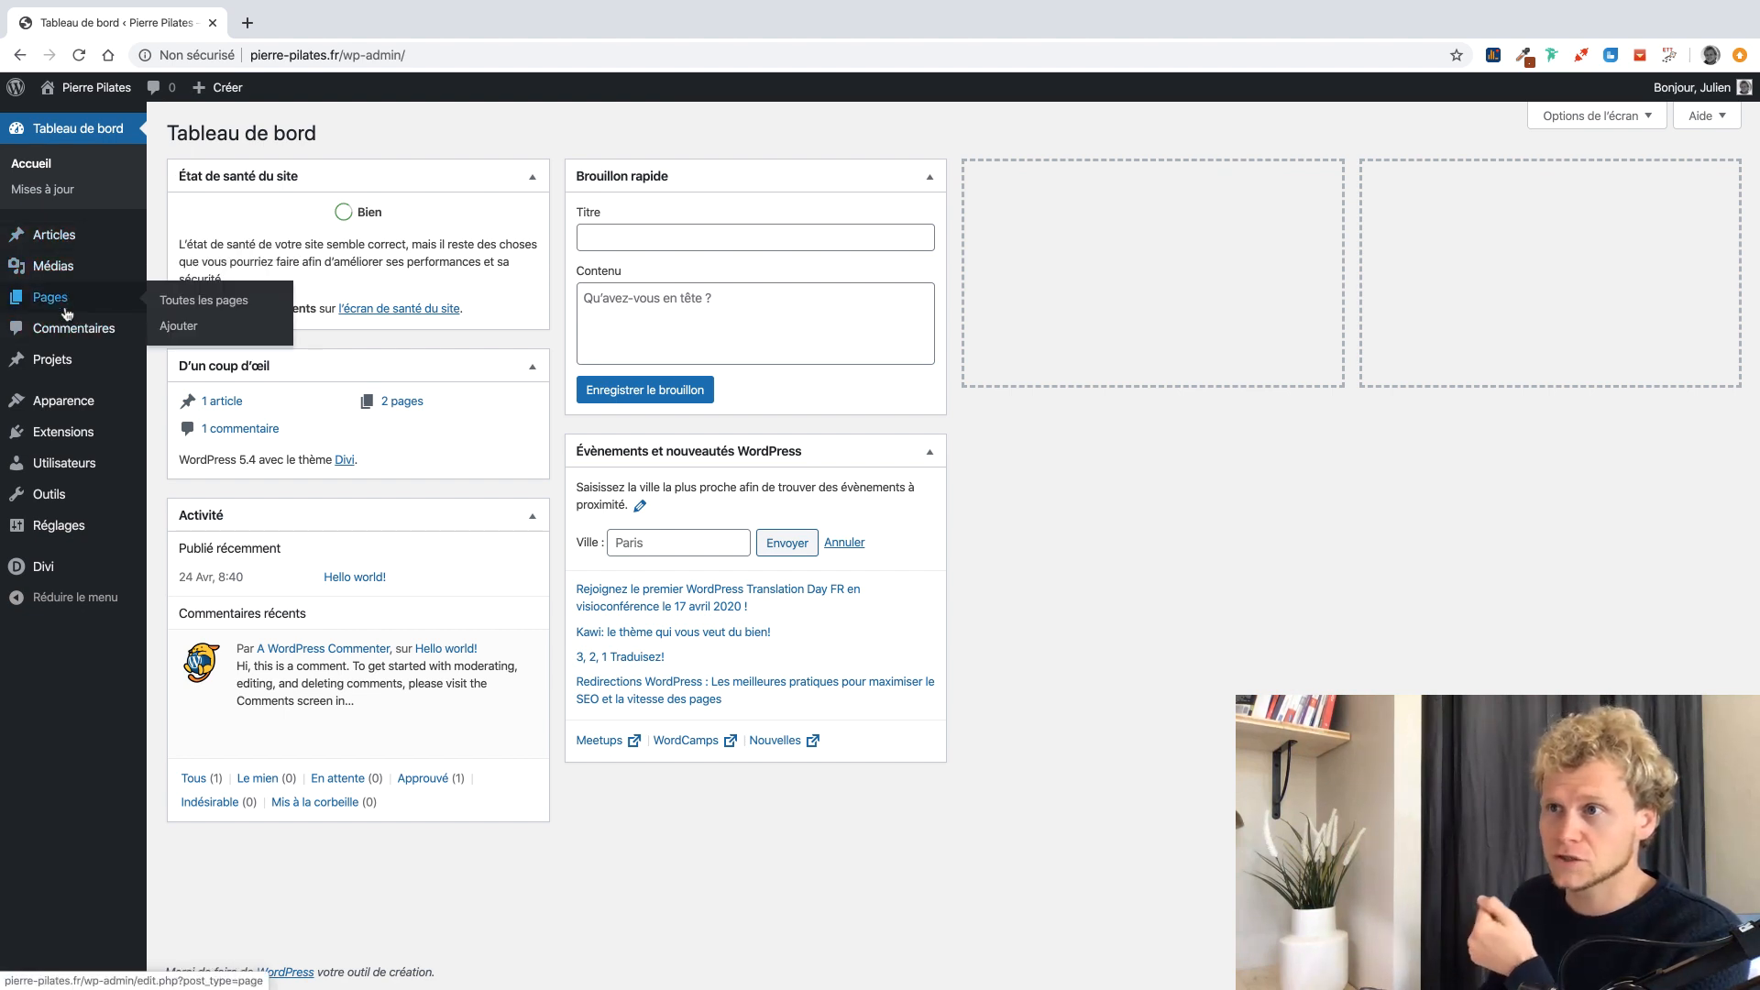
{"action": "mouse_move", "coordinate": [80, 406]}
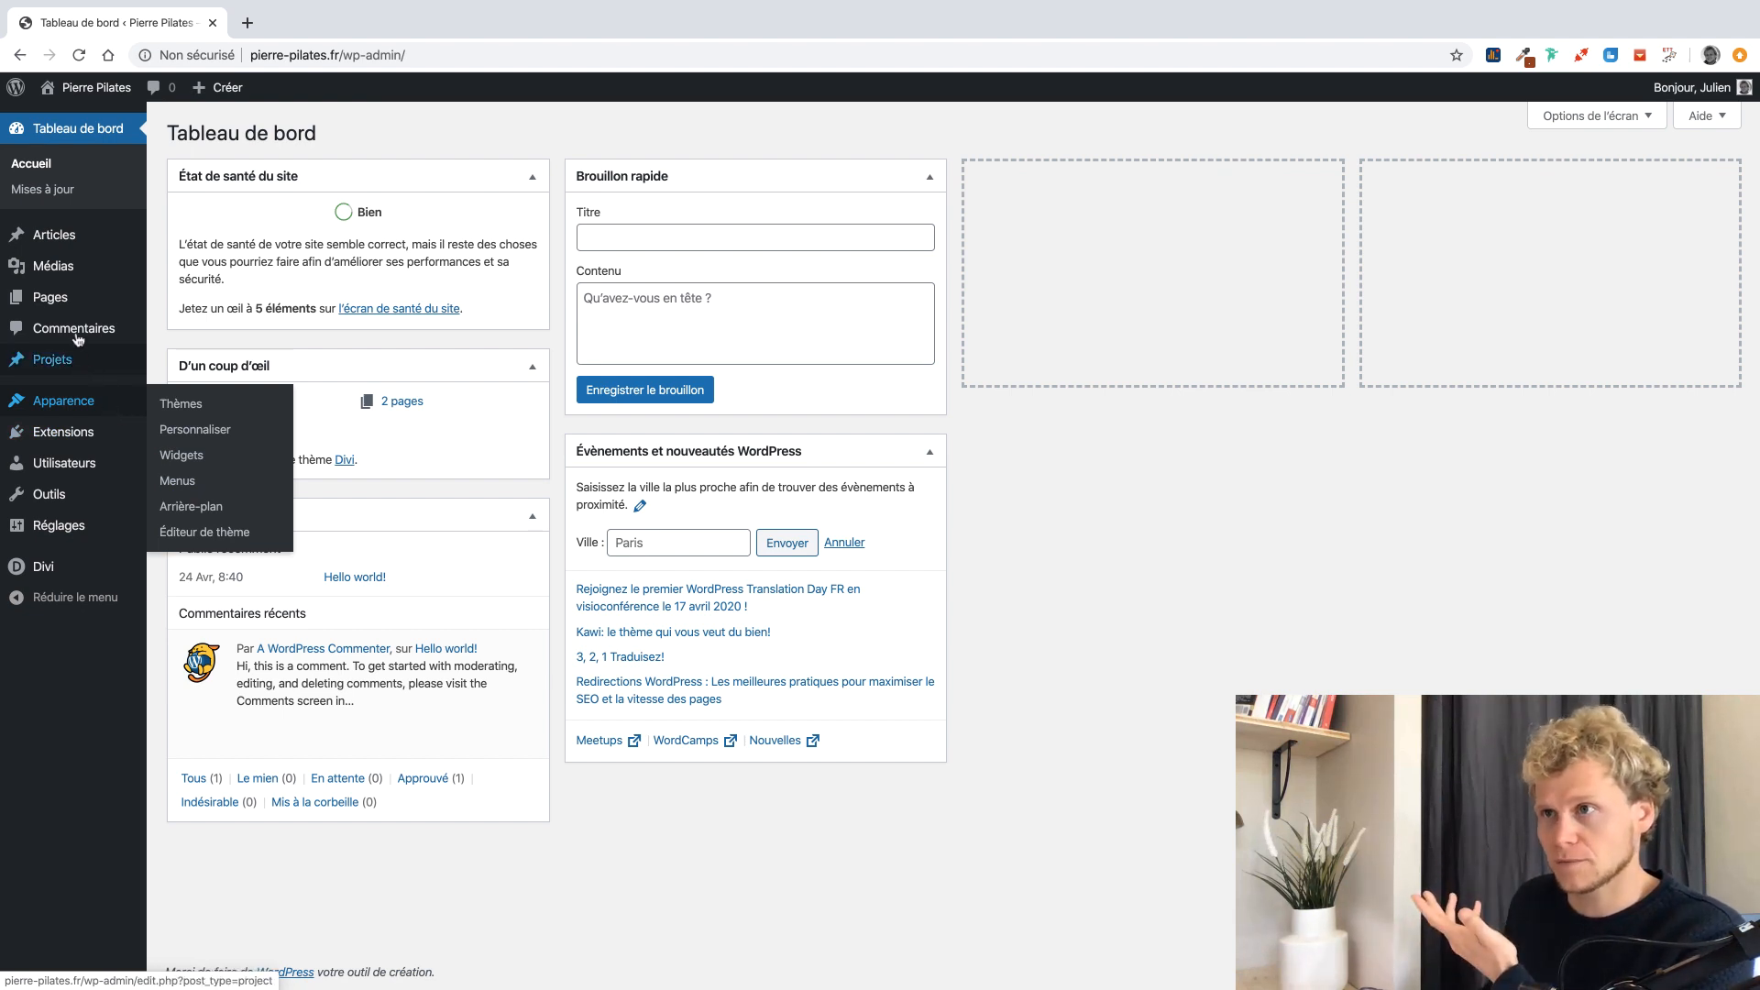
{"action": "mouse_move", "coordinate": [75, 227]}
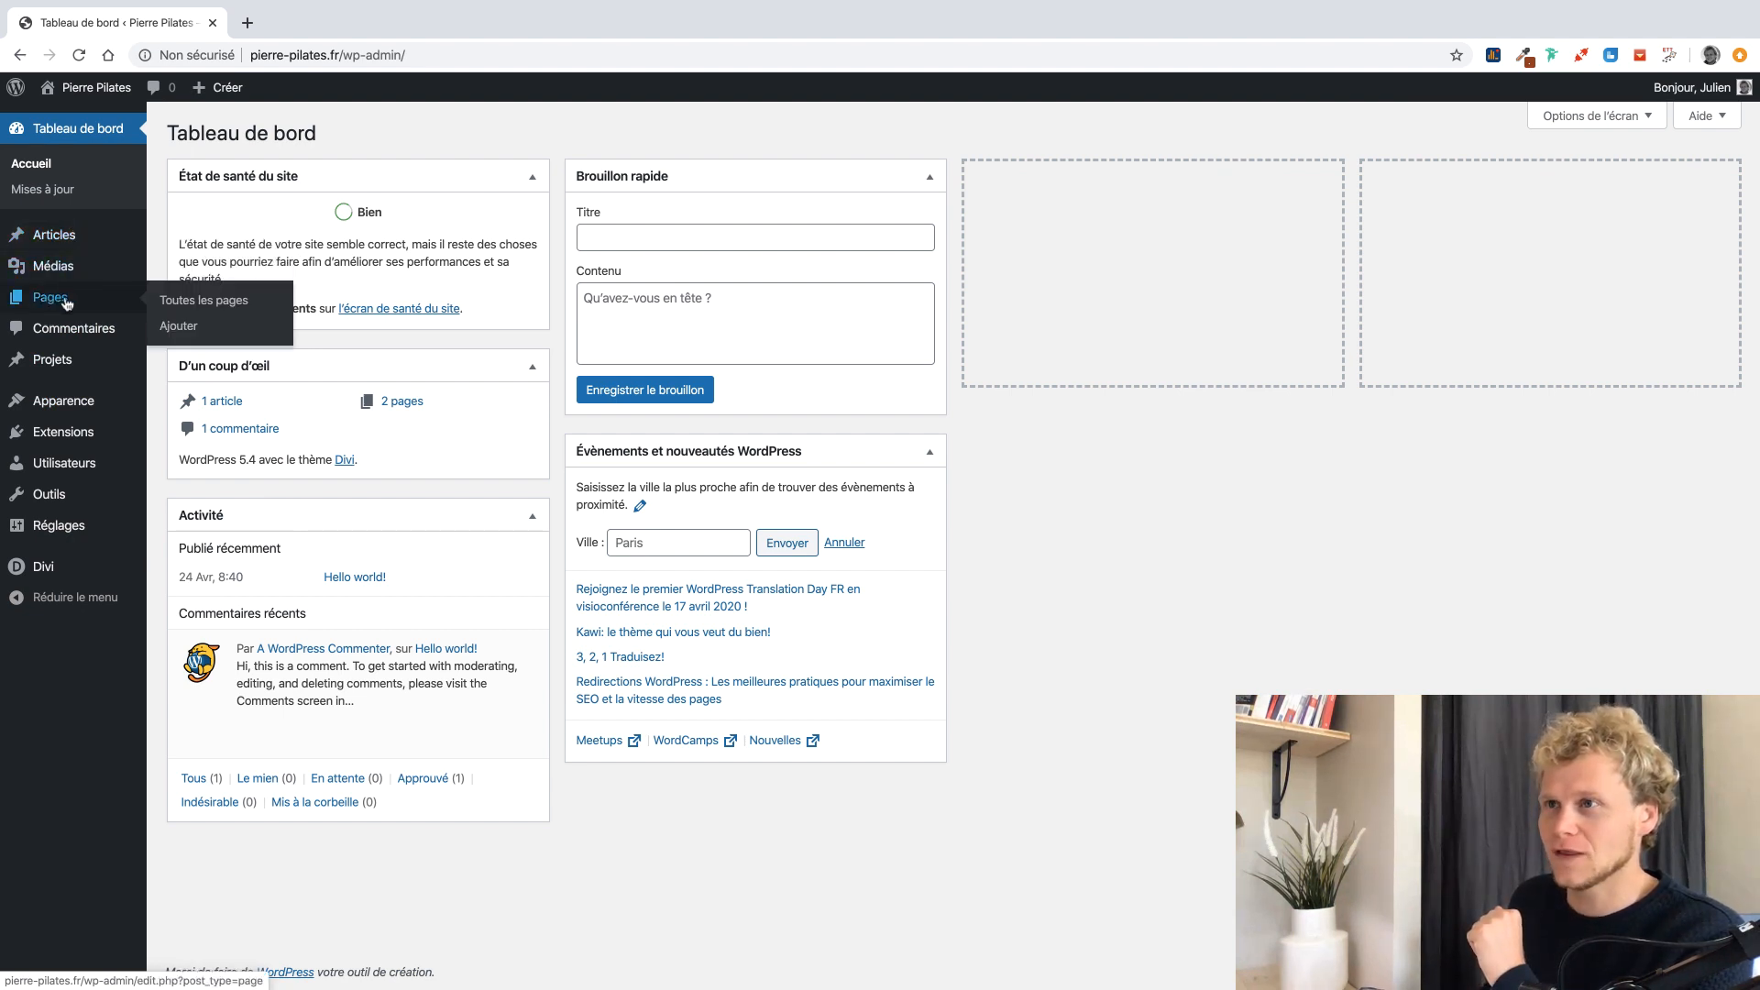
Create a new page titled 'Accueil', publish it, and launch Divi Builder on it.
{"action": "left_click", "coordinate": [180, 327]}
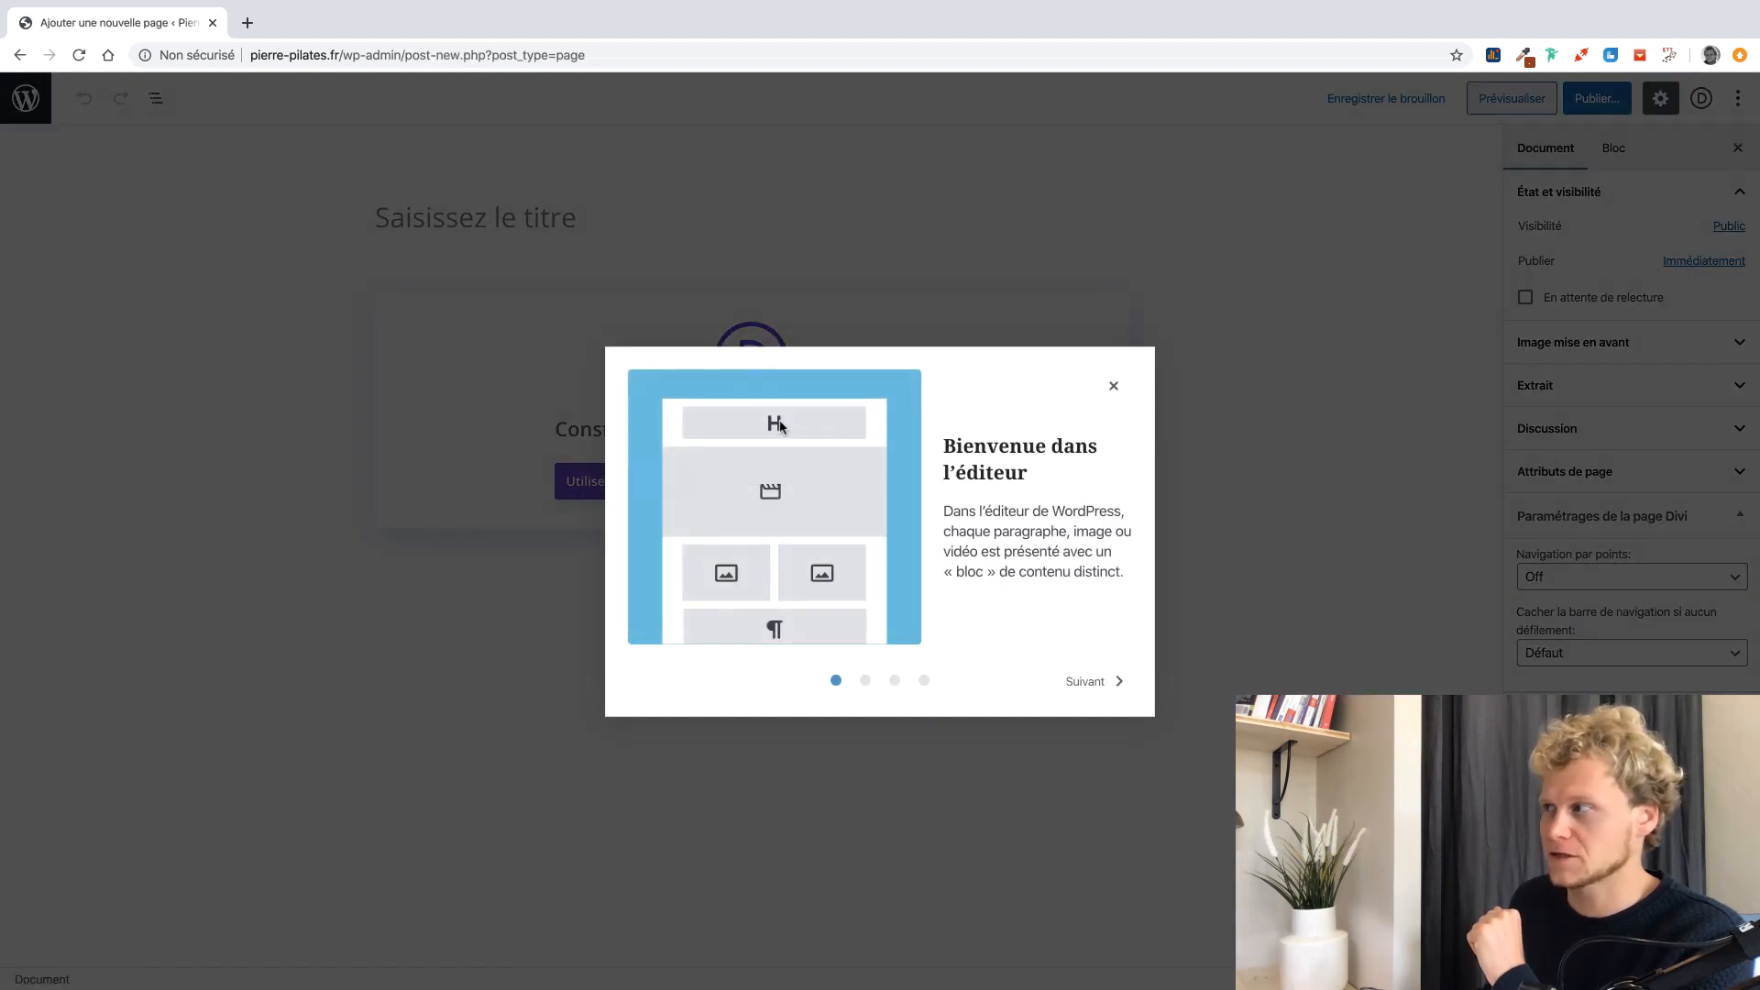
{"action": "left_click", "coordinate": [1112, 389]}
{"action": "left_click", "coordinate": [609, 225]}
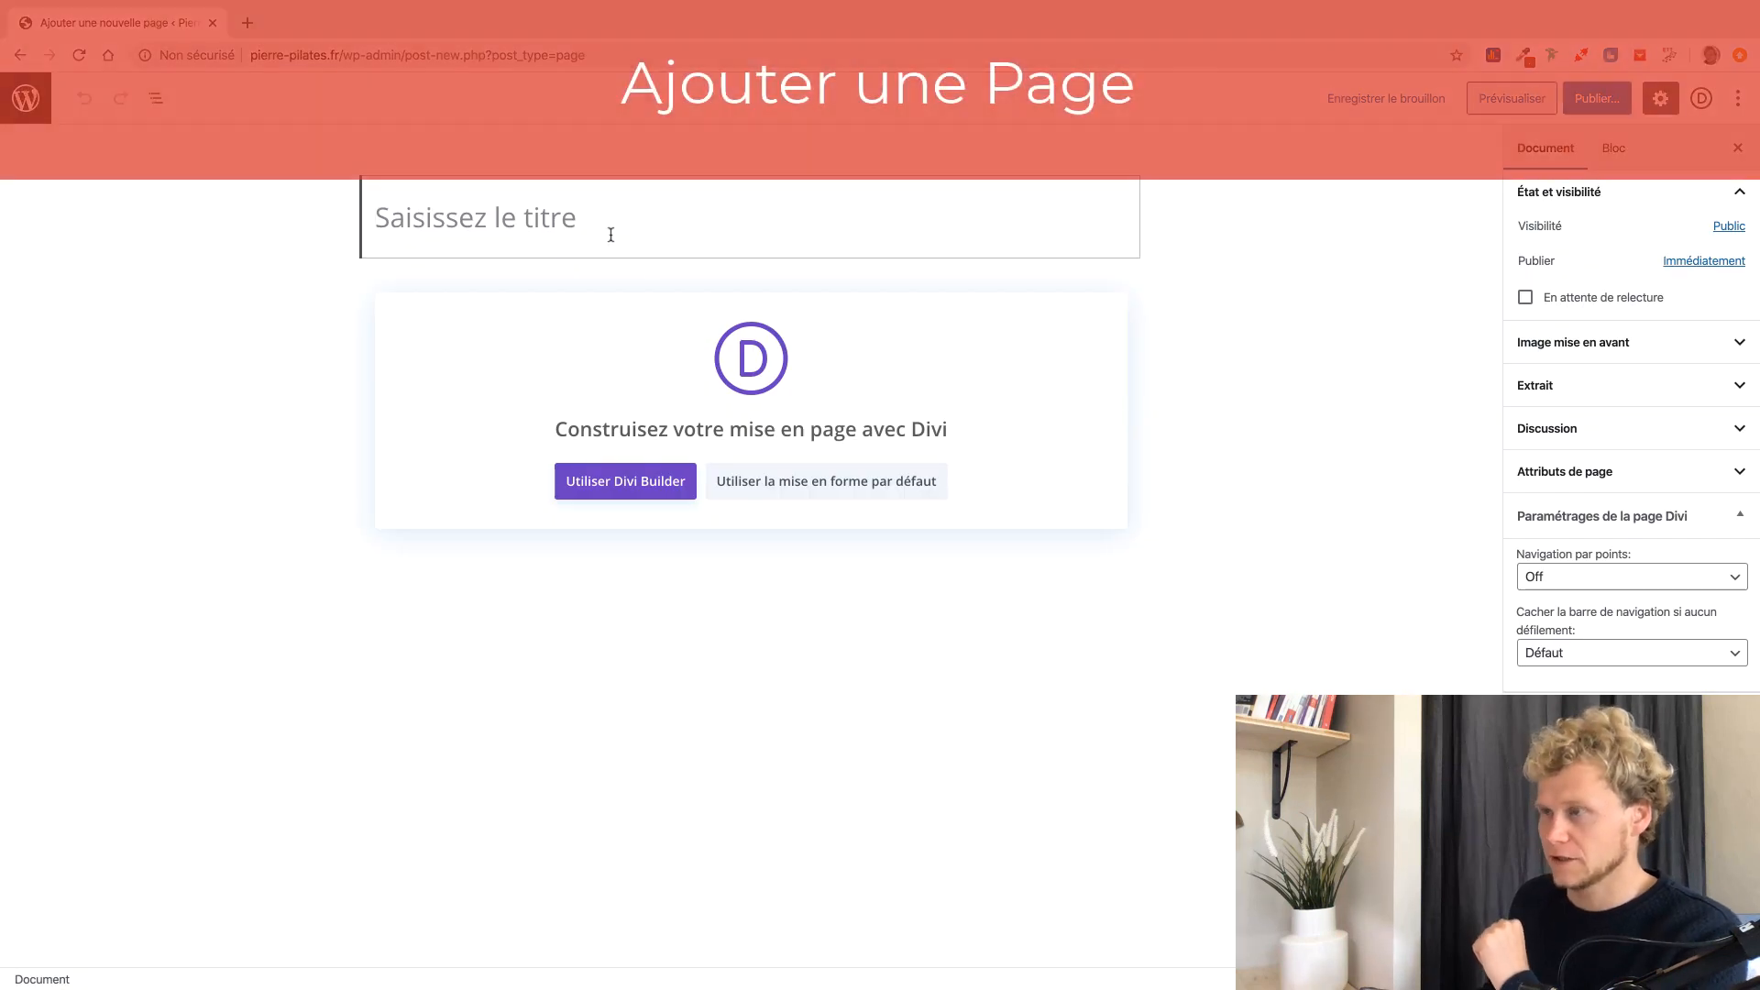
{"action": "type", "text": "Accueil"}
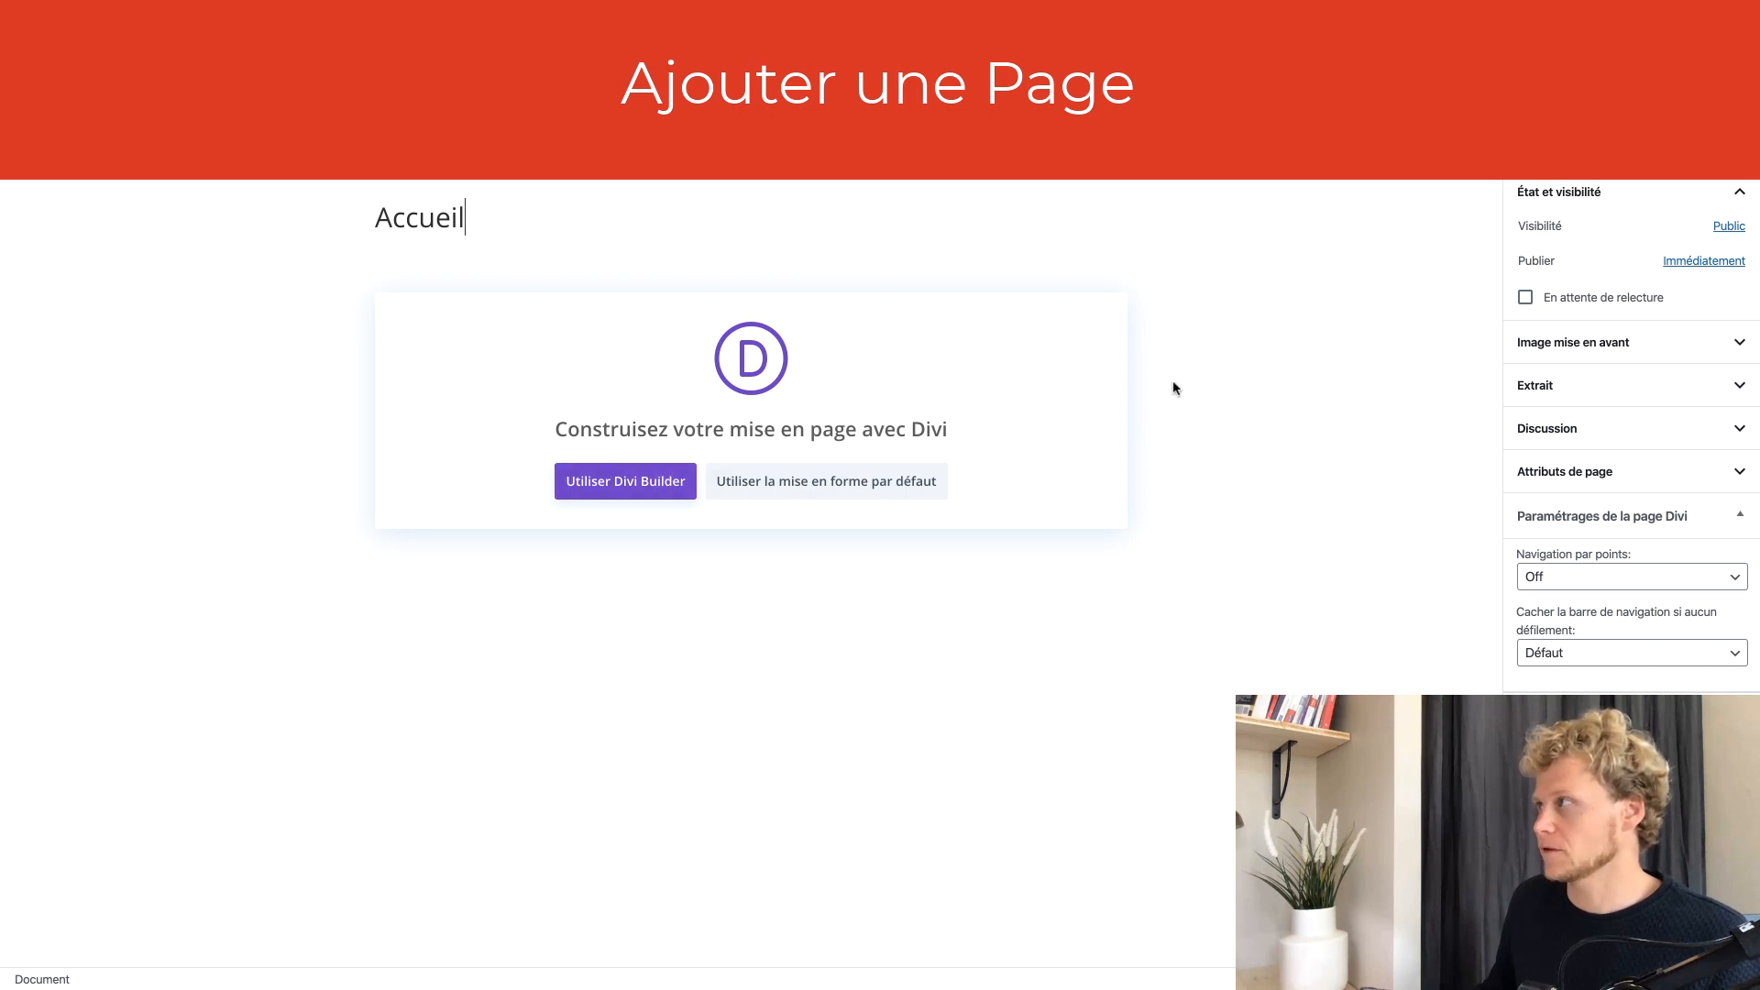
{"action": "left_click", "coordinate": [1595, 99]}
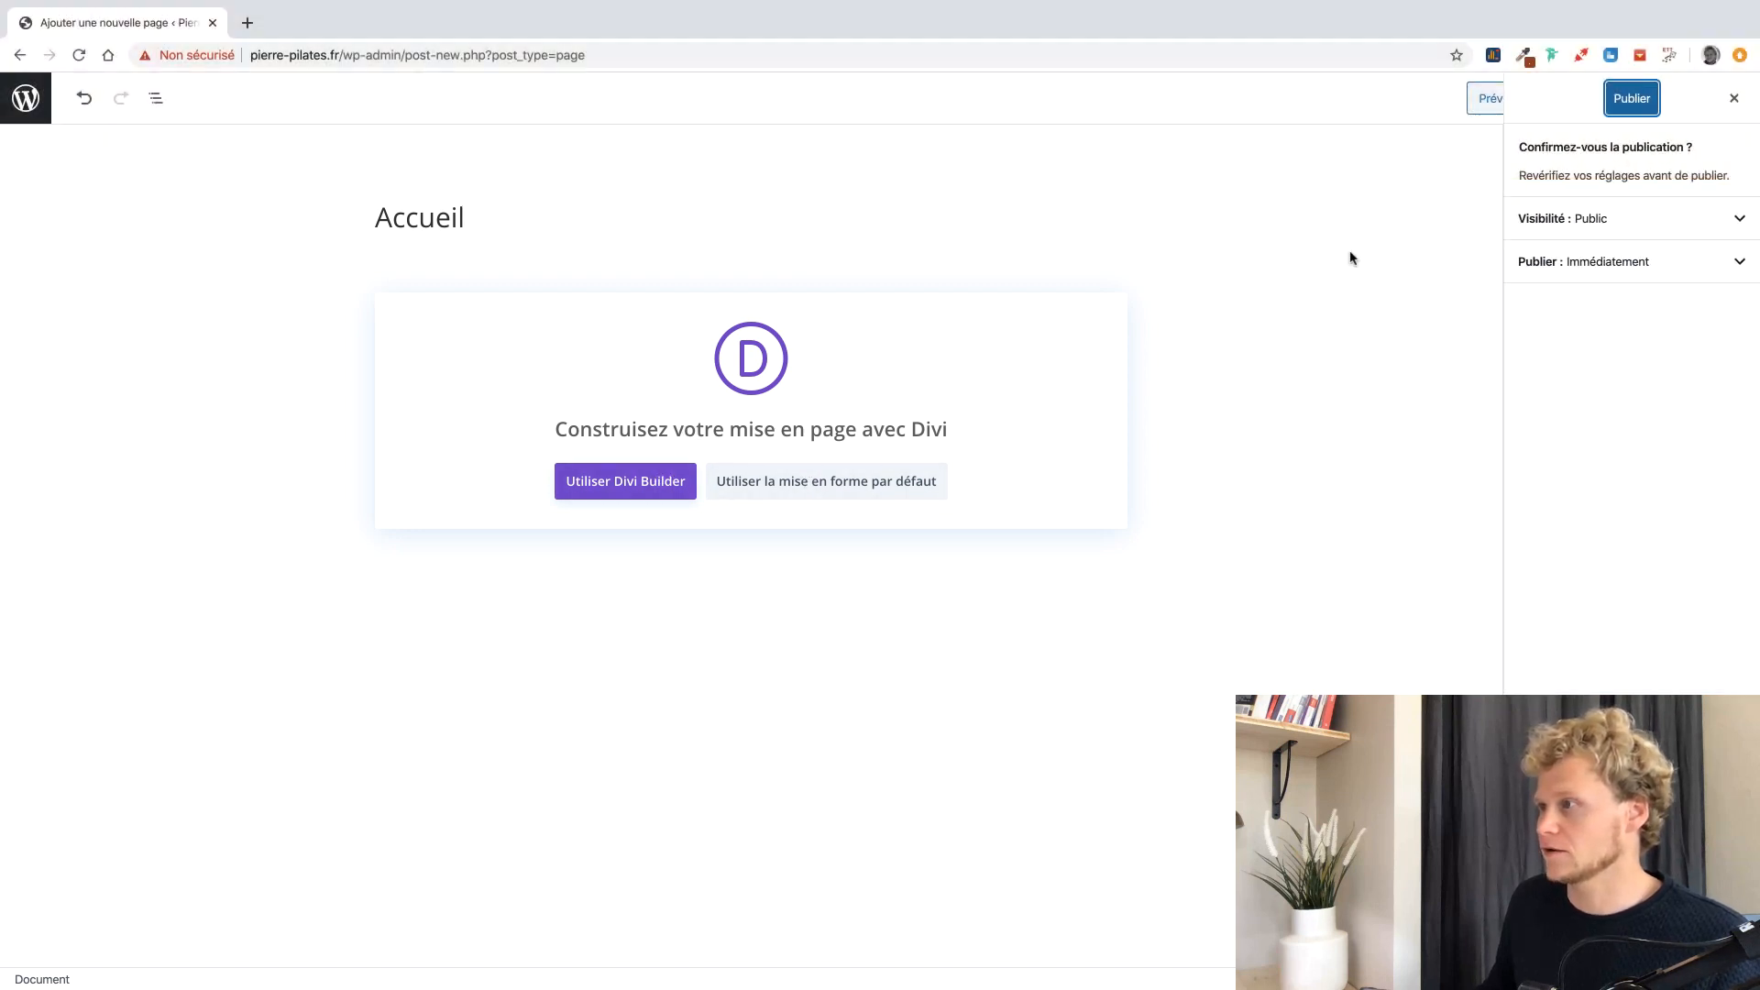
{"action": "left_click", "coordinate": [1615, 105]}
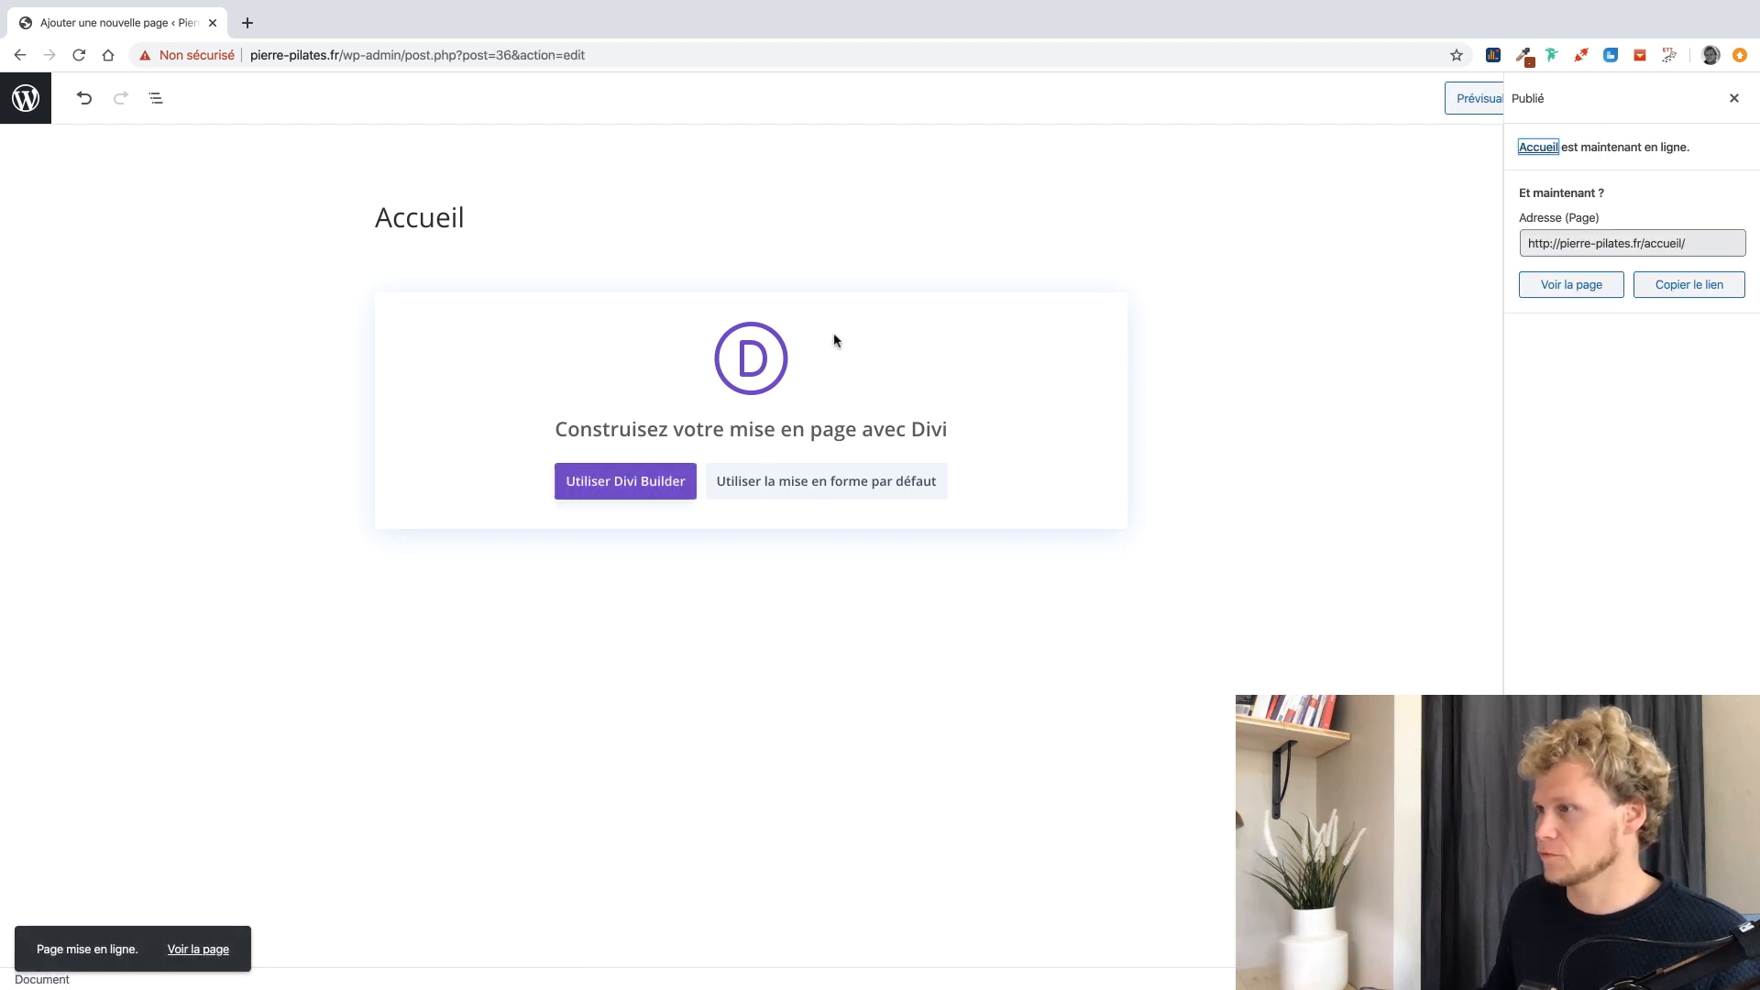
{"action": "left_click", "coordinate": [642, 483]}
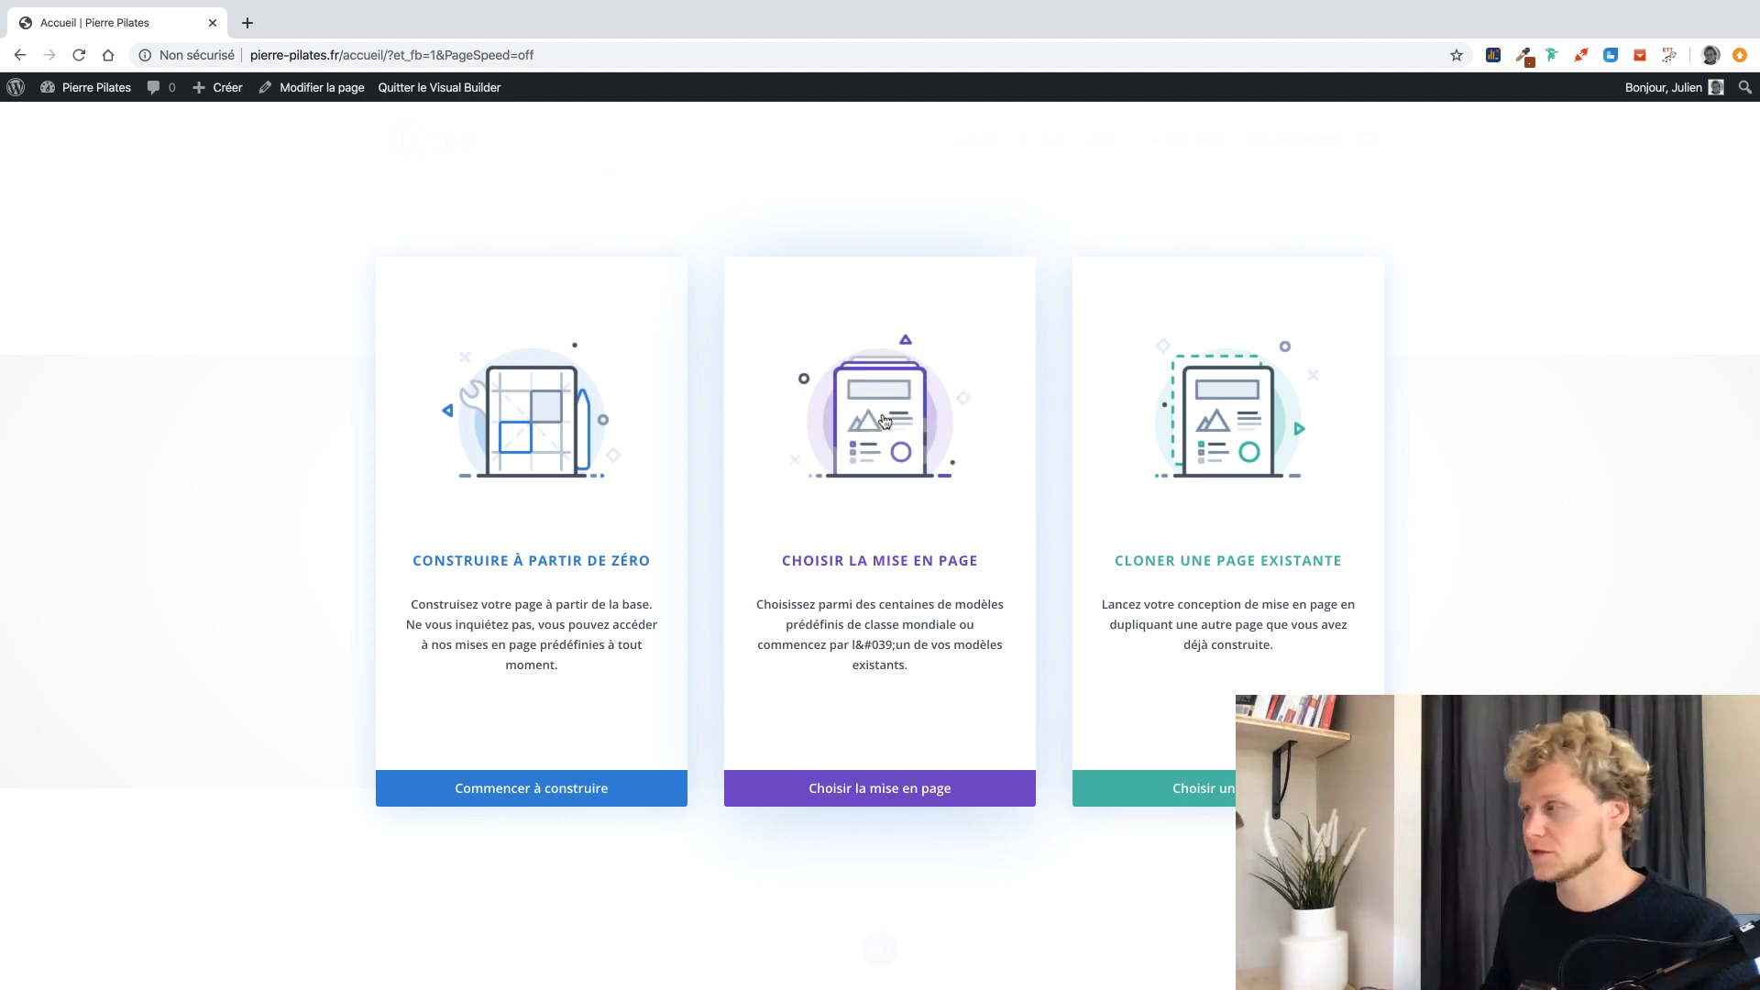
Browse the predefined layouts and preview the Simple pack's About Us, Contact Us and Landing pages.
{"action": "left_click", "coordinate": [885, 421]}
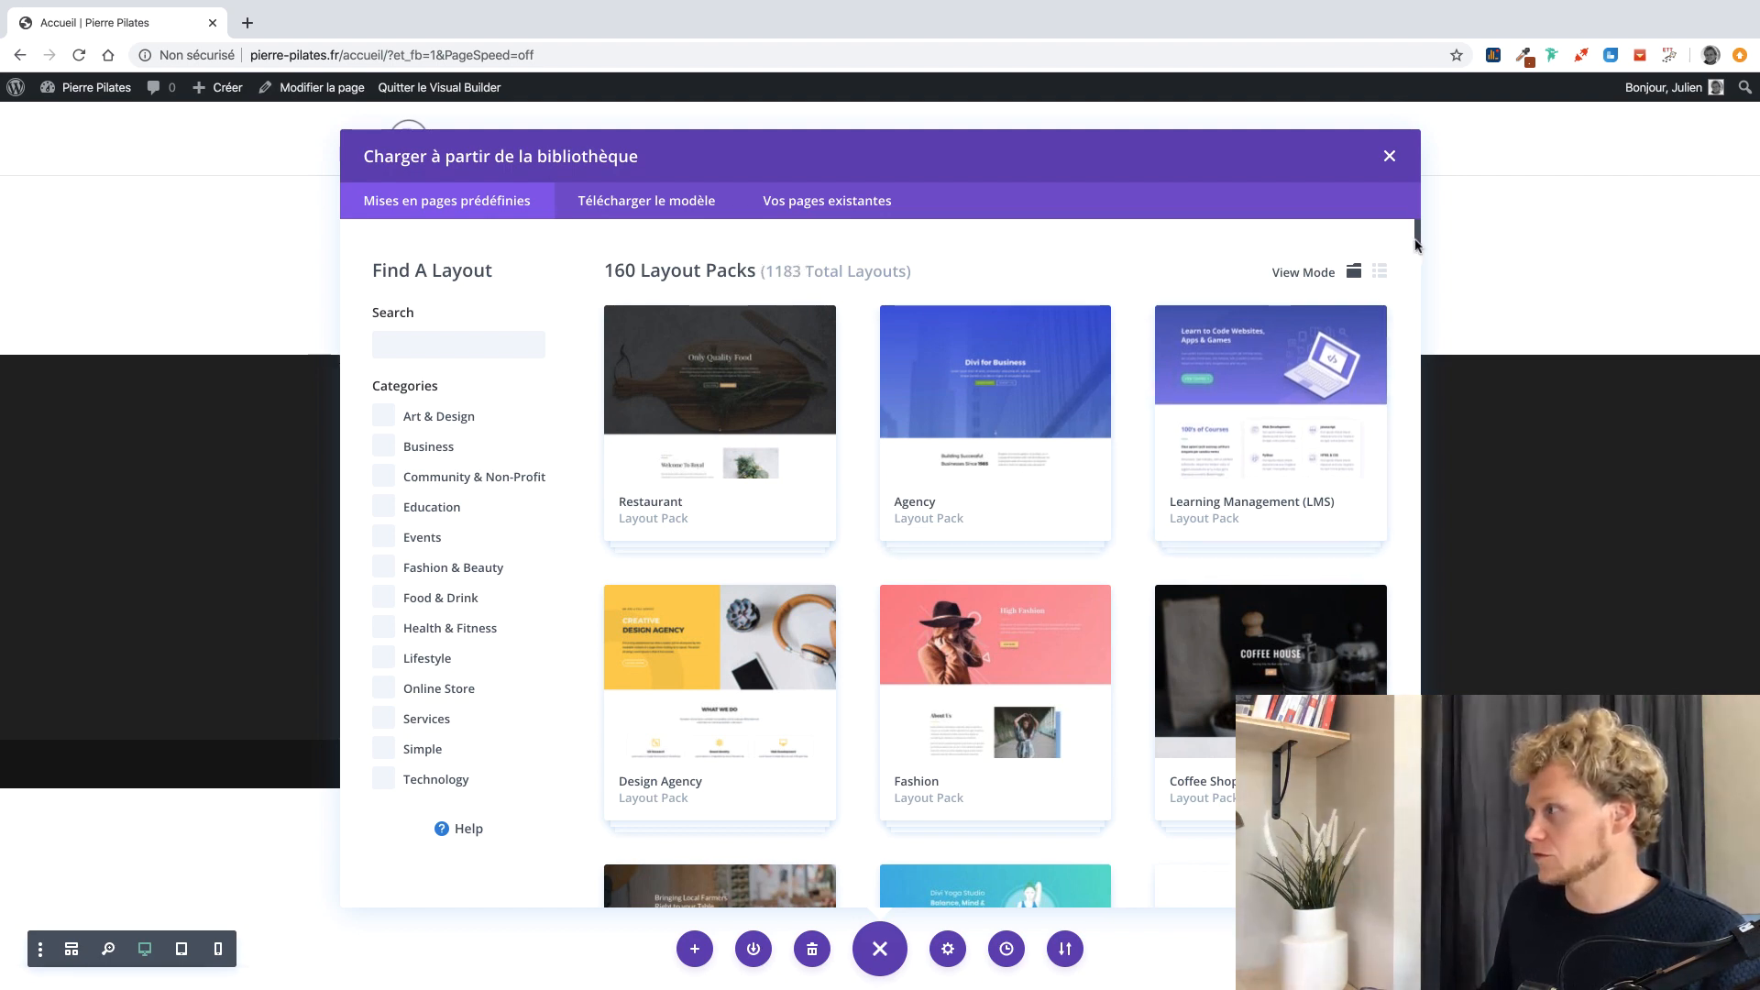
{"action": "left_click_drag", "start_coordinate": [1415, 243], "coordinate": [1412, 317]}
{"action": "left_click", "coordinate": [1004, 427]}
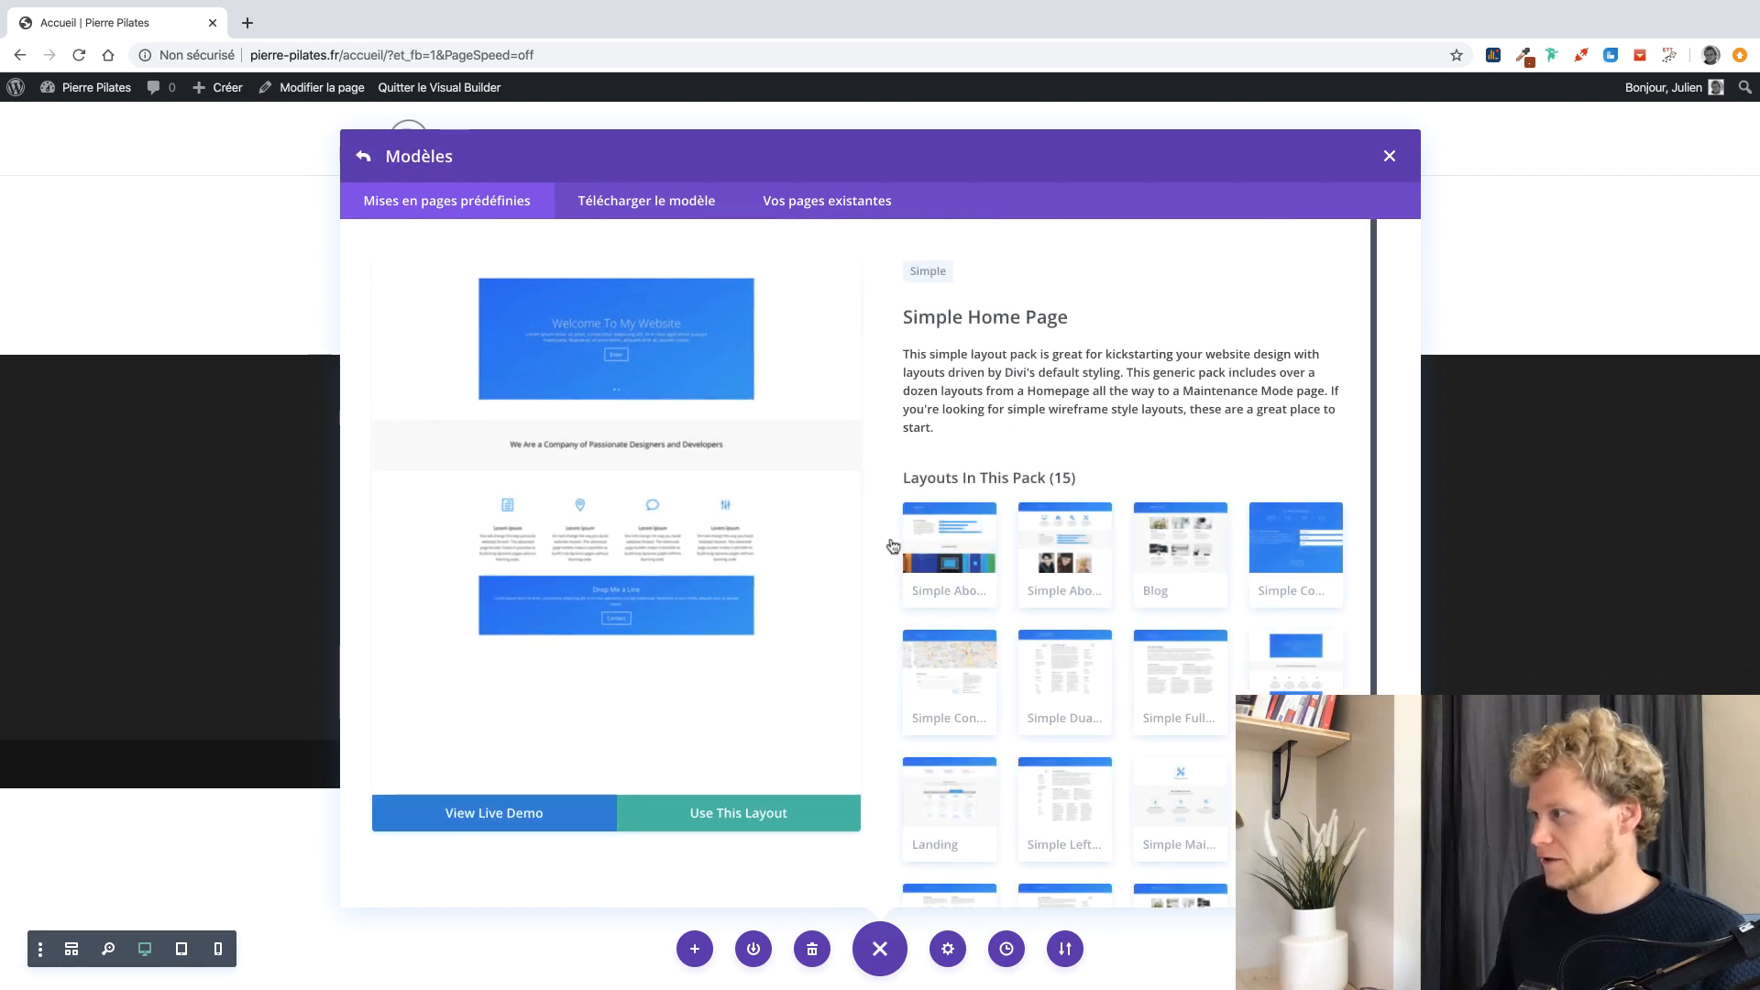
{"action": "left_click", "coordinate": [1063, 559]}
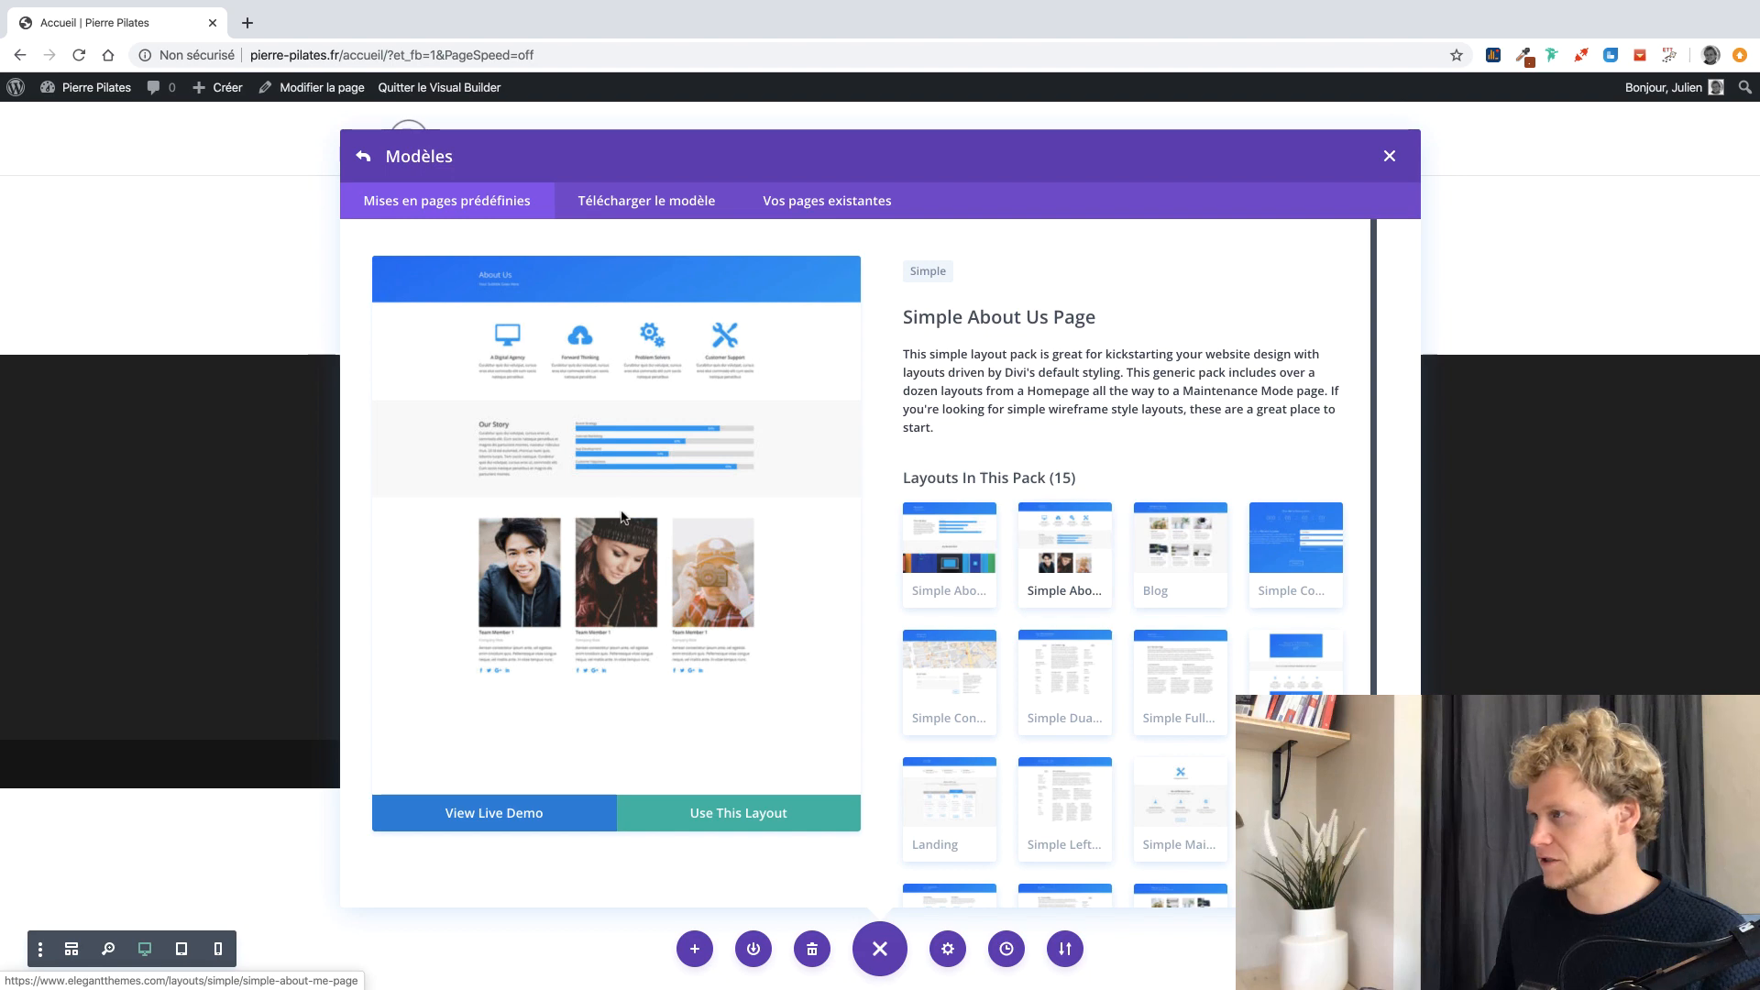
{"action": "left_click", "coordinate": [949, 688]}
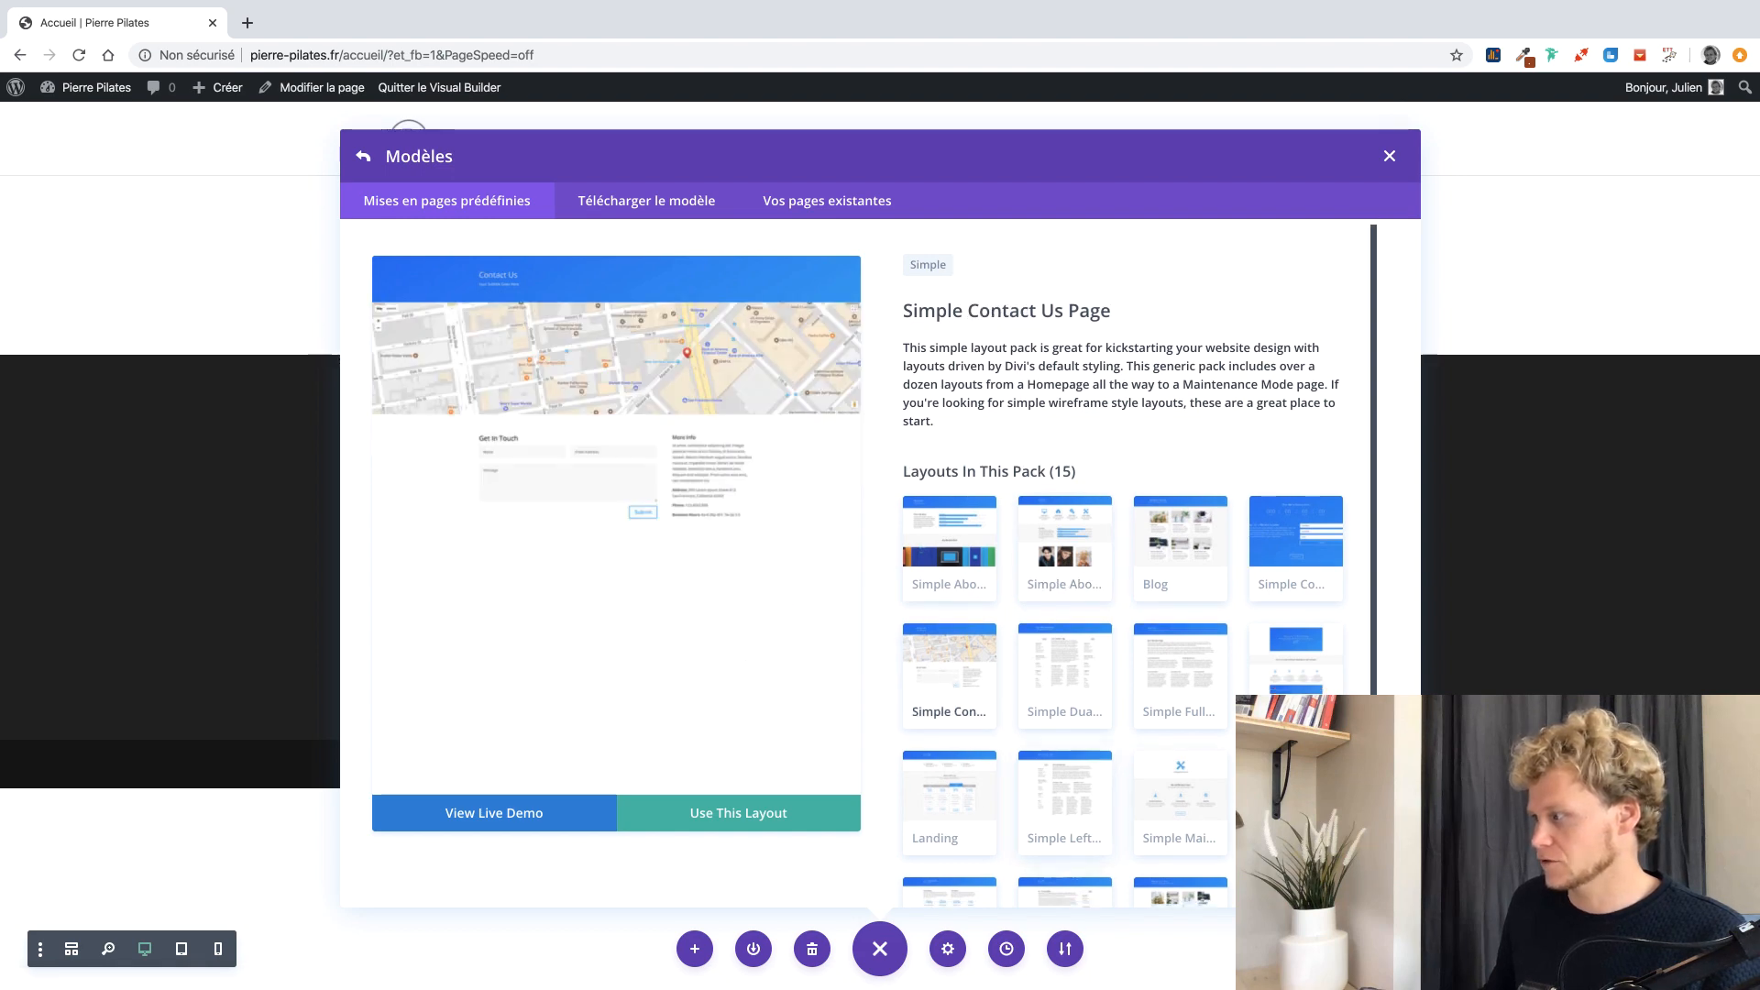
{"action": "left_click", "coordinate": [967, 810]}
{"action": "scroll", "coordinate": [730, 568], "scroll_direction": "down", "scroll_amount": 6}
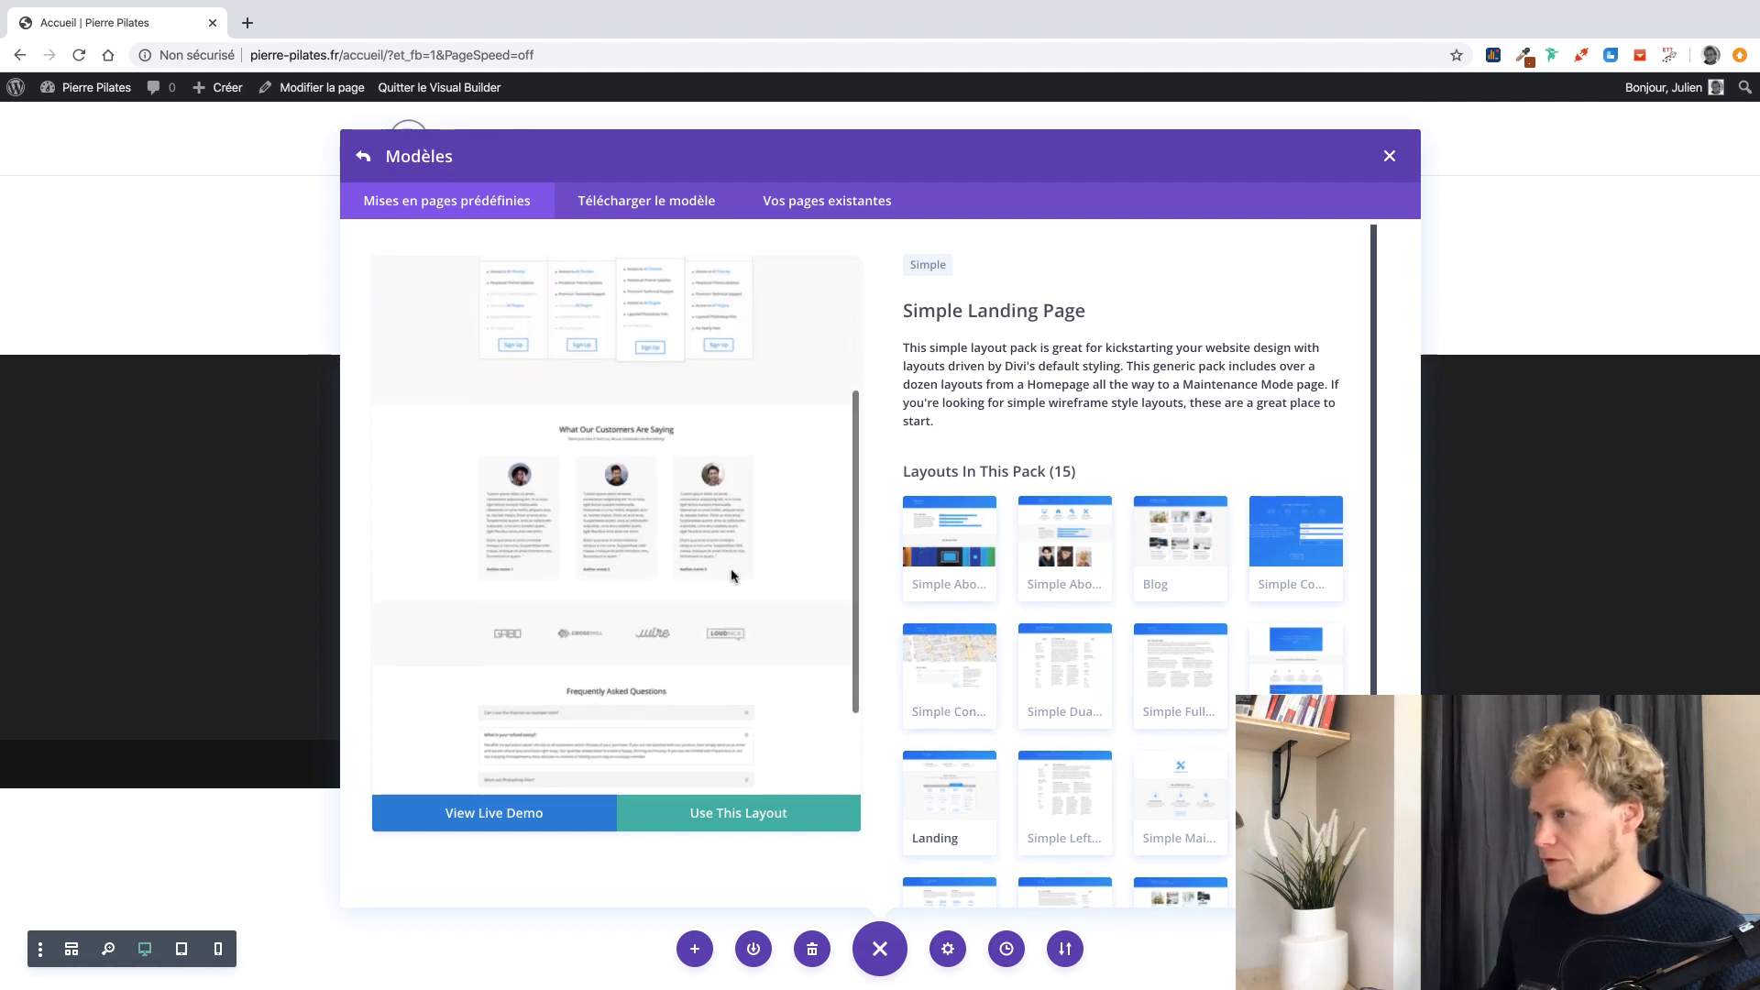
{"action": "scroll", "coordinate": [733, 575], "scroll_direction": "up", "scroll_amount": 3}
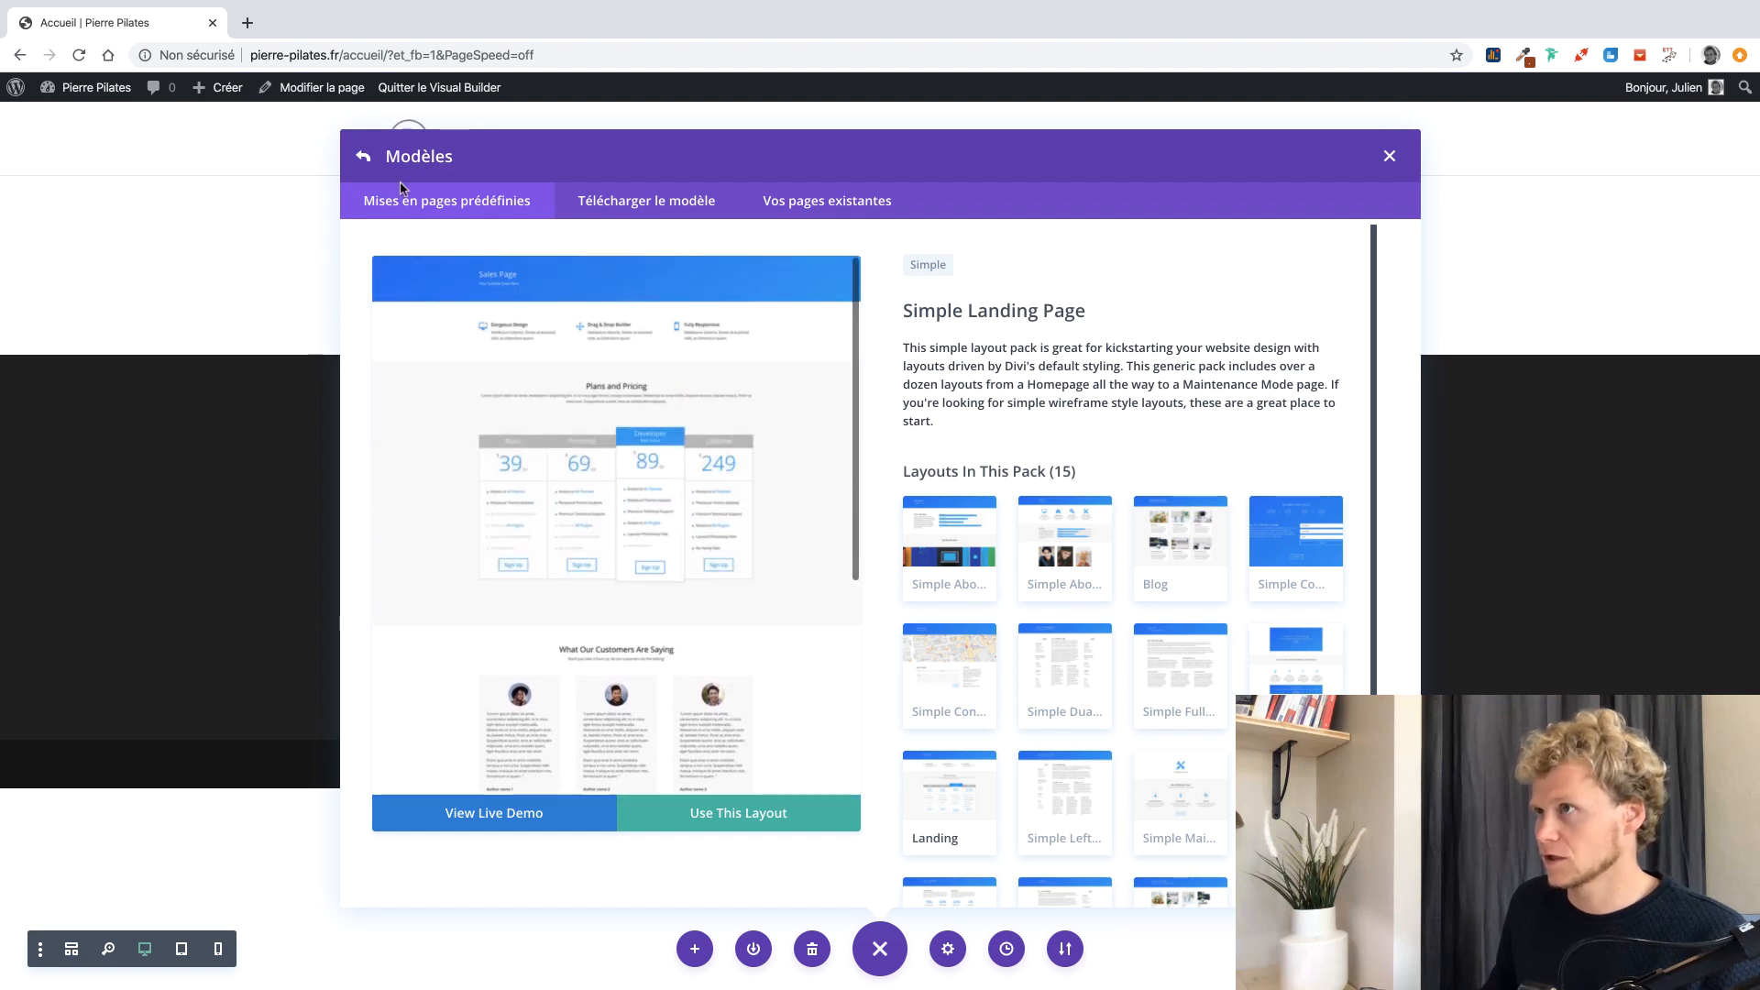
{"action": "left_click", "coordinate": [363, 157]}
Filter to Health & Fitness packs and load the Physical Therapy landing page layout.
{"action": "scroll", "coordinate": [1162, 511], "scroll_direction": "down", "scroll_amount": 5}
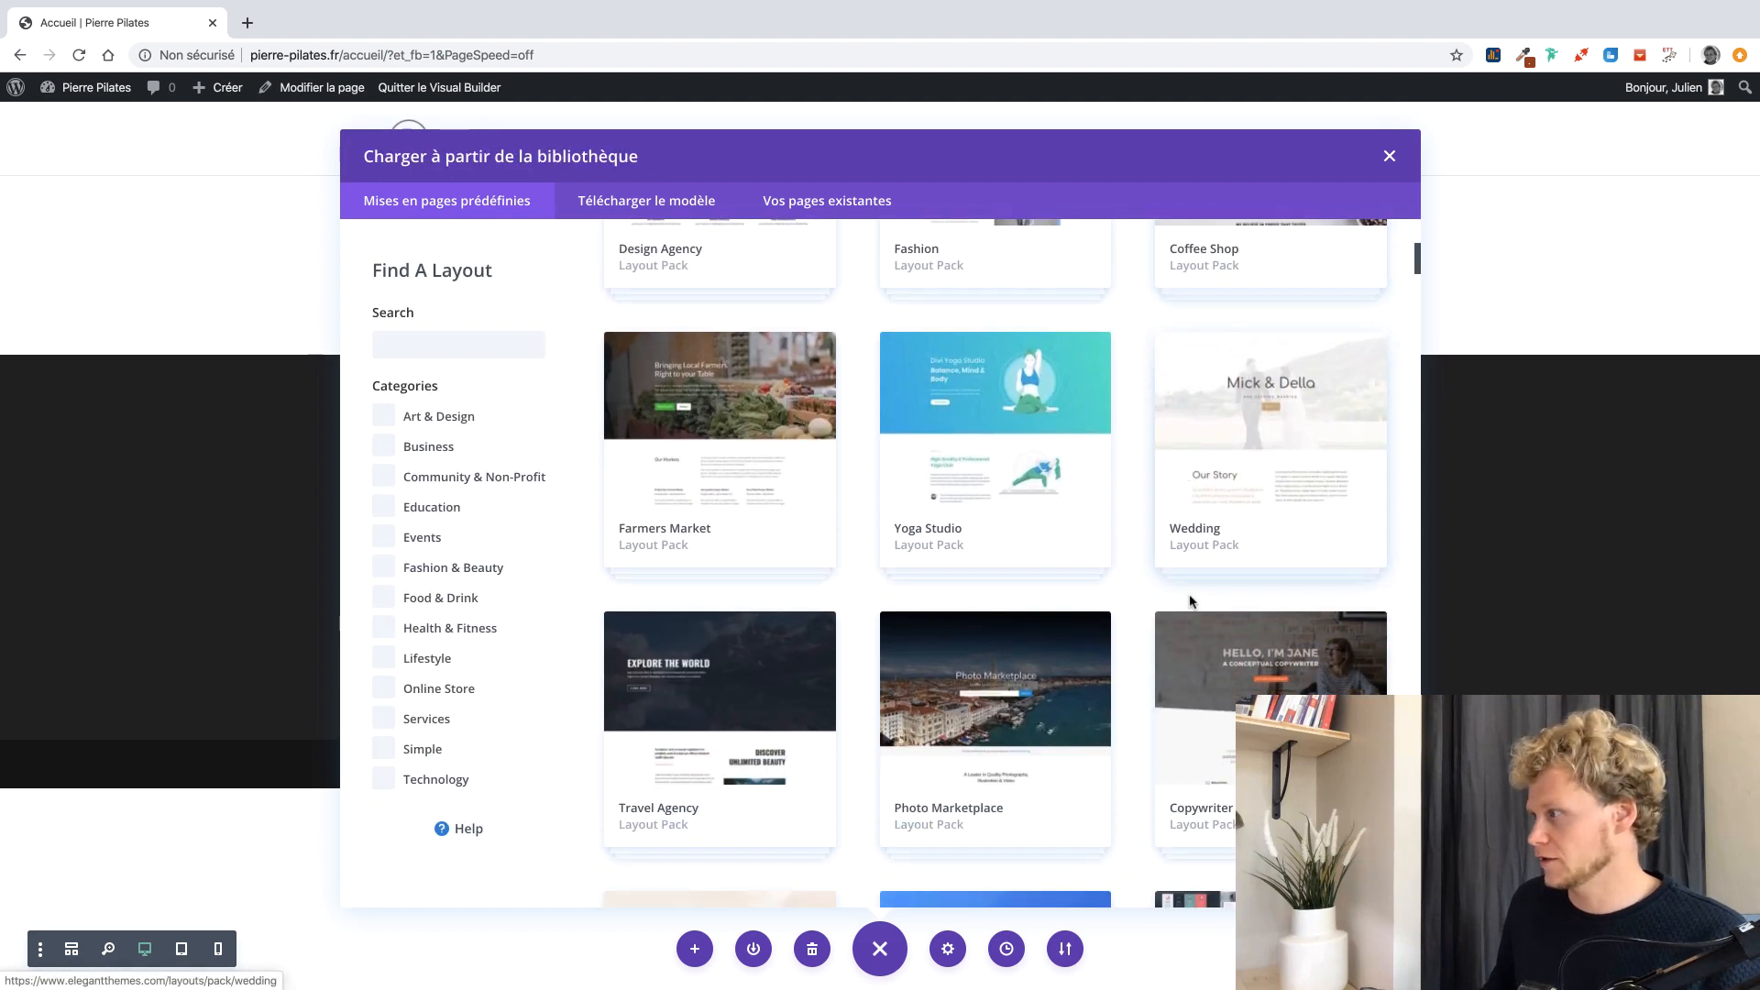
{"action": "left_click_drag", "start_coordinate": [1416, 268], "coordinate": [1412, 486]}
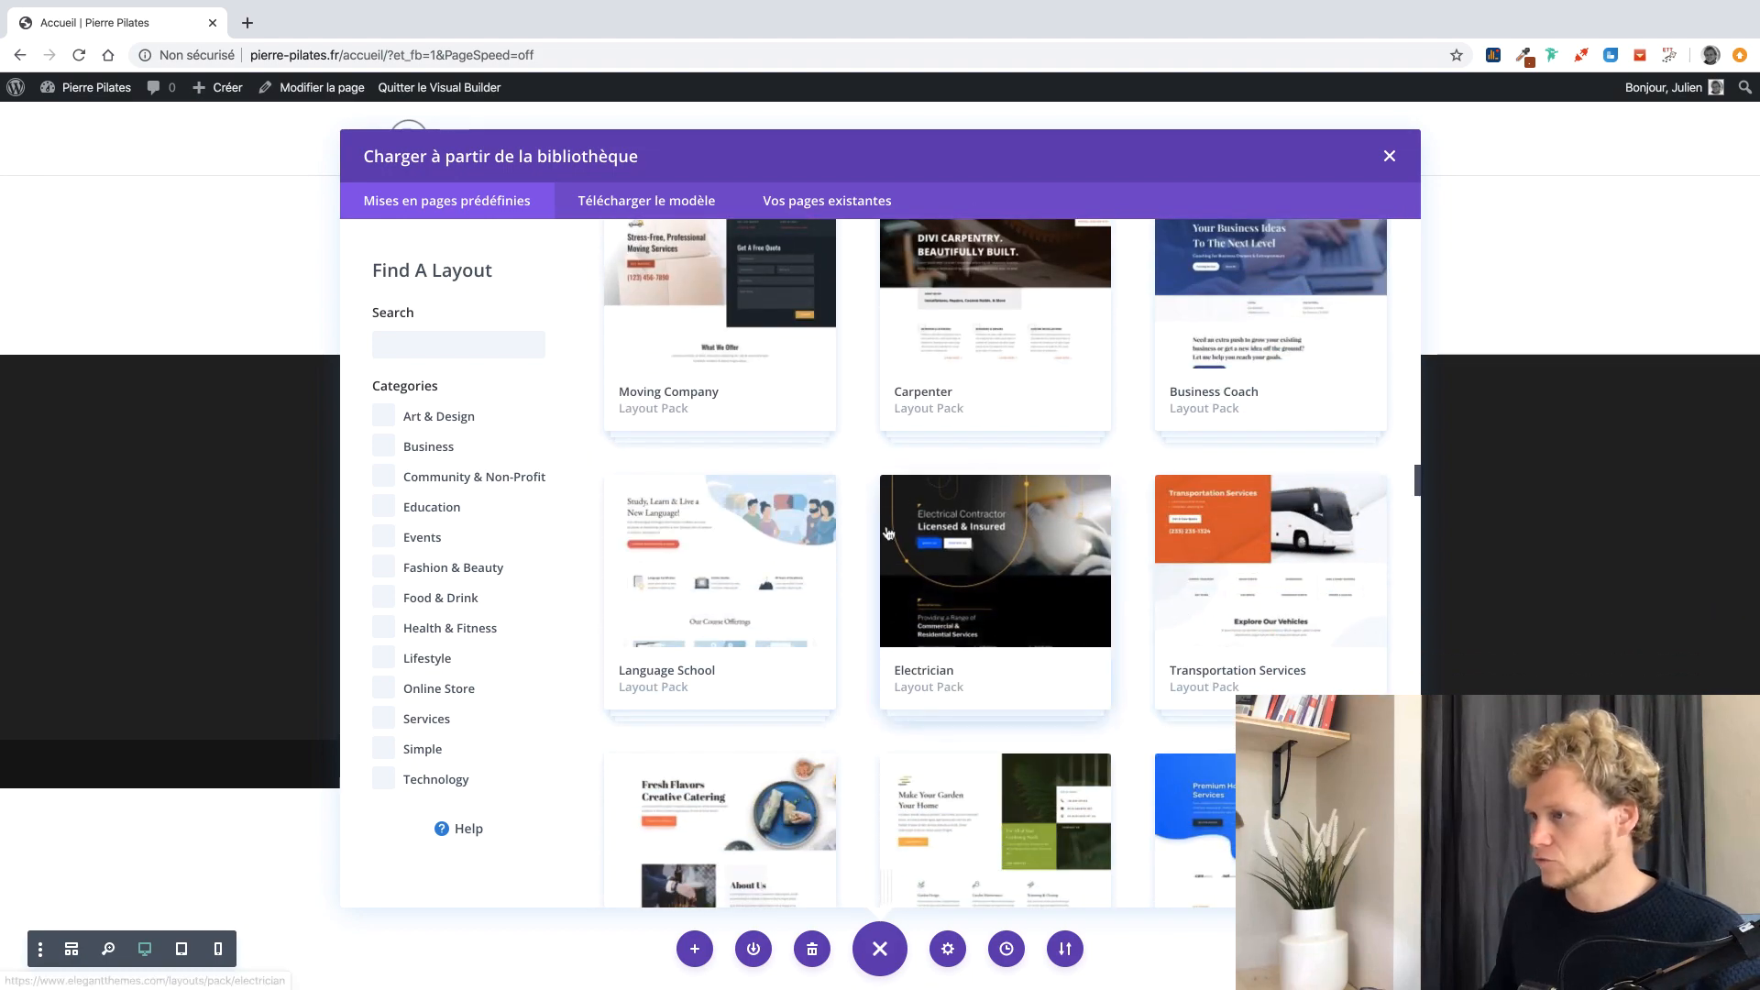
{"action": "left_click", "coordinate": [392, 634]}
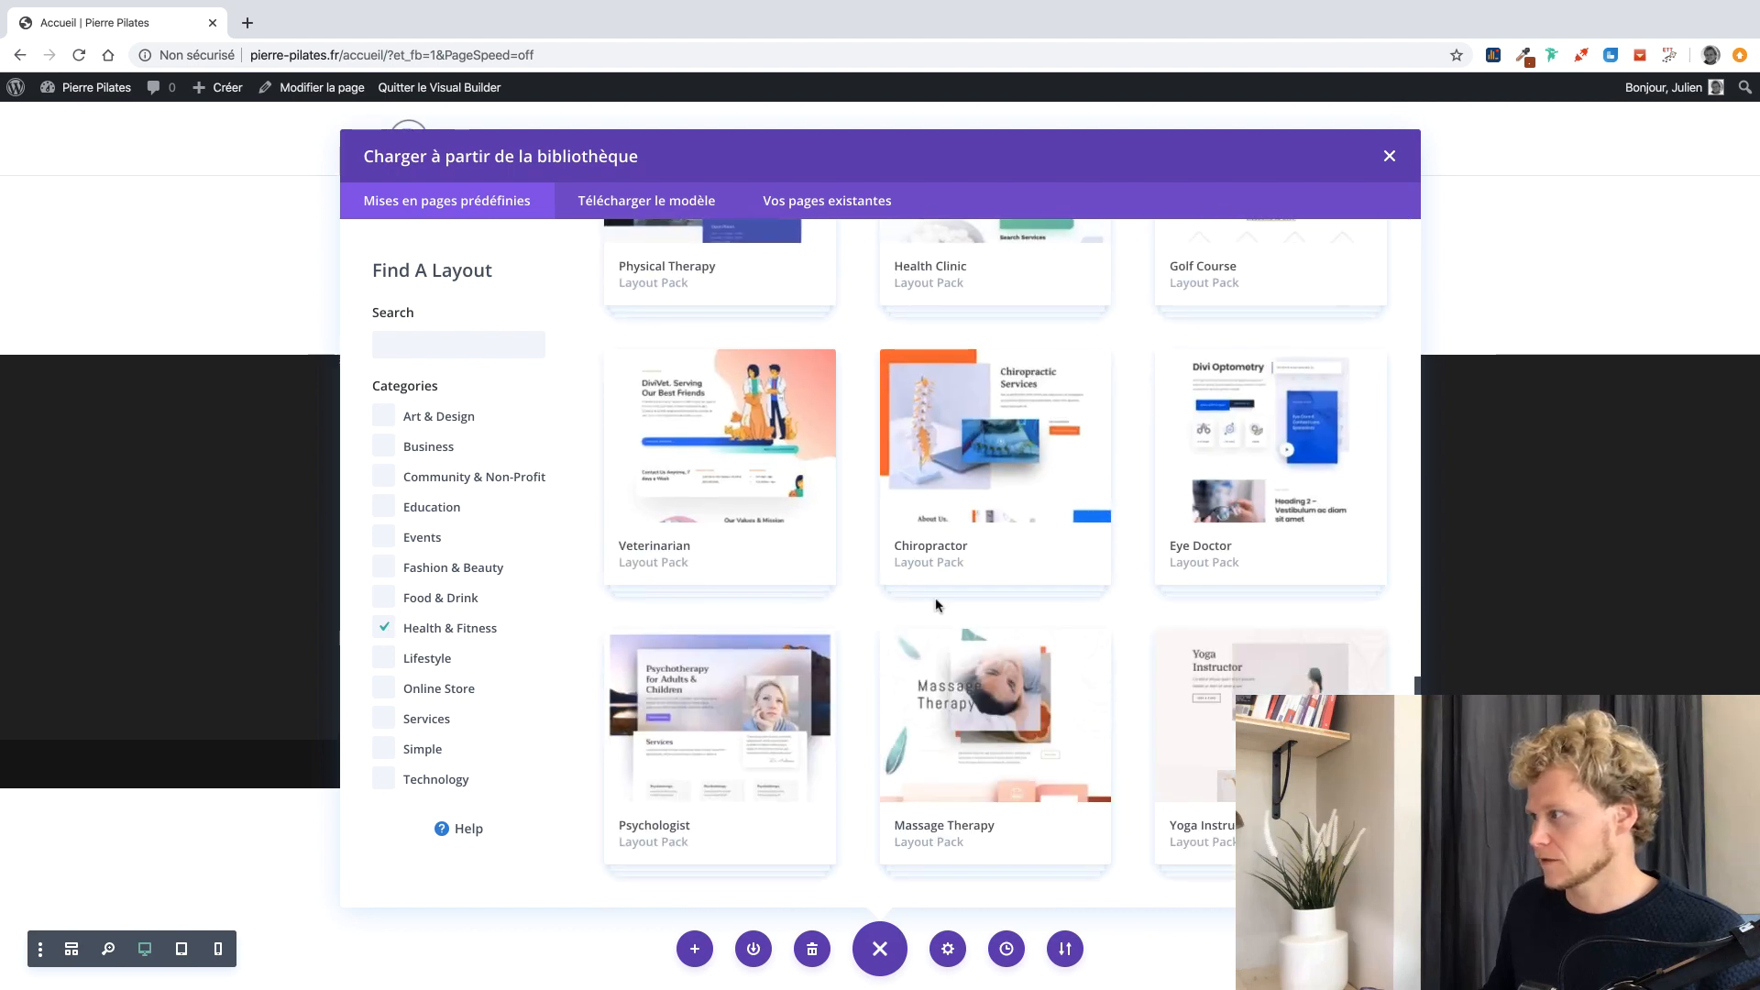
{"action": "scroll", "coordinate": [1224, 573], "scroll_direction": "up", "scroll_amount": 12}
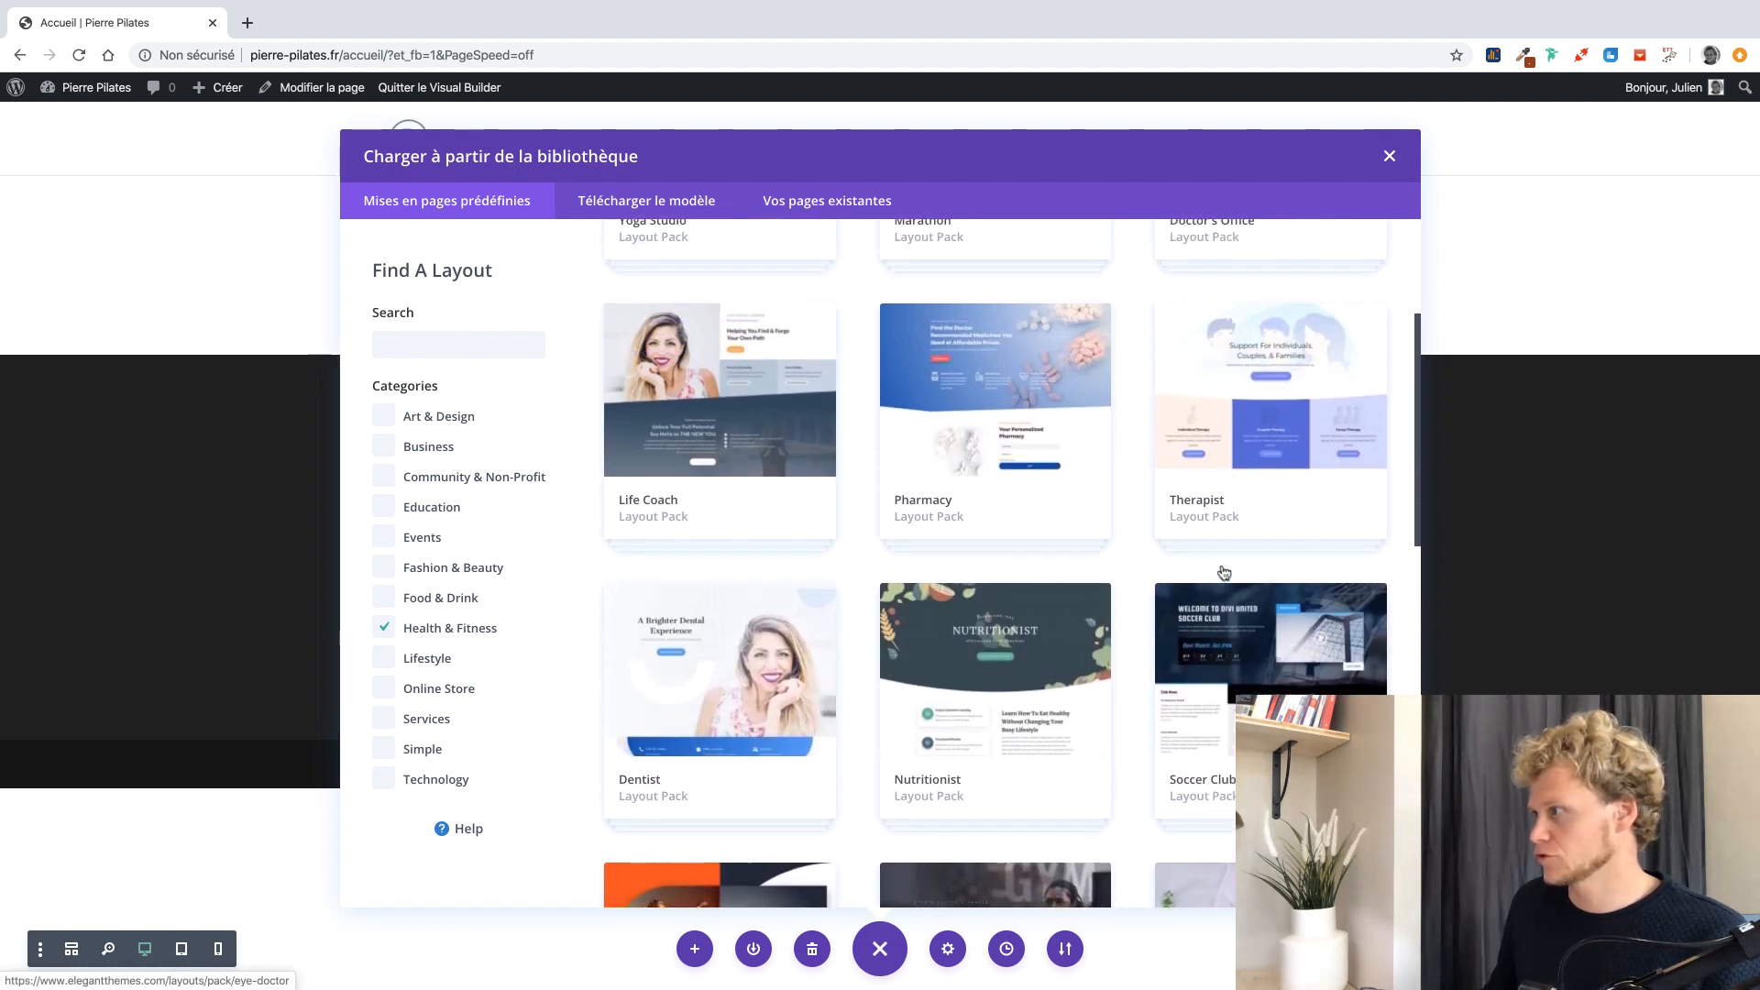
{"action": "scroll", "coordinate": [1224, 573], "scroll_direction": "up", "scroll_amount": 3}
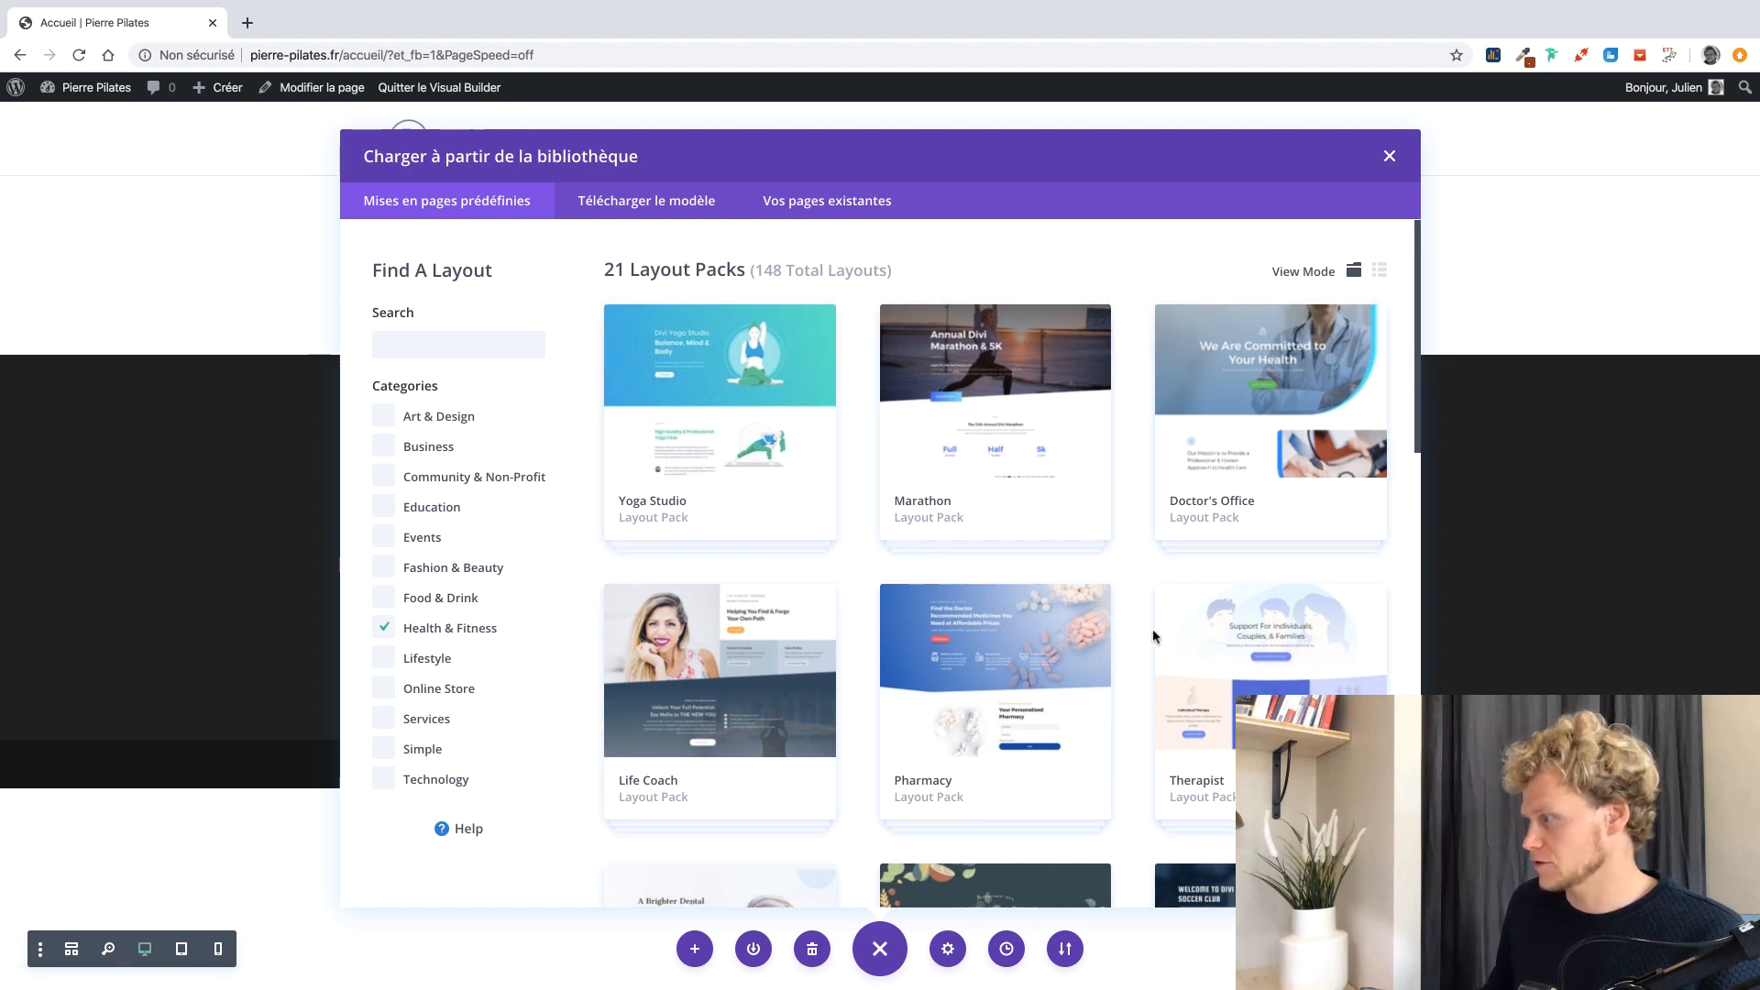
{"action": "scroll", "coordinate": [1151, 629], "scroll_direction": "down", "scroll_amount": 8}
{"action": "scroll", "coordinate": [1153, 635], "scroll_direction": "up", "scroll_amount": 3}
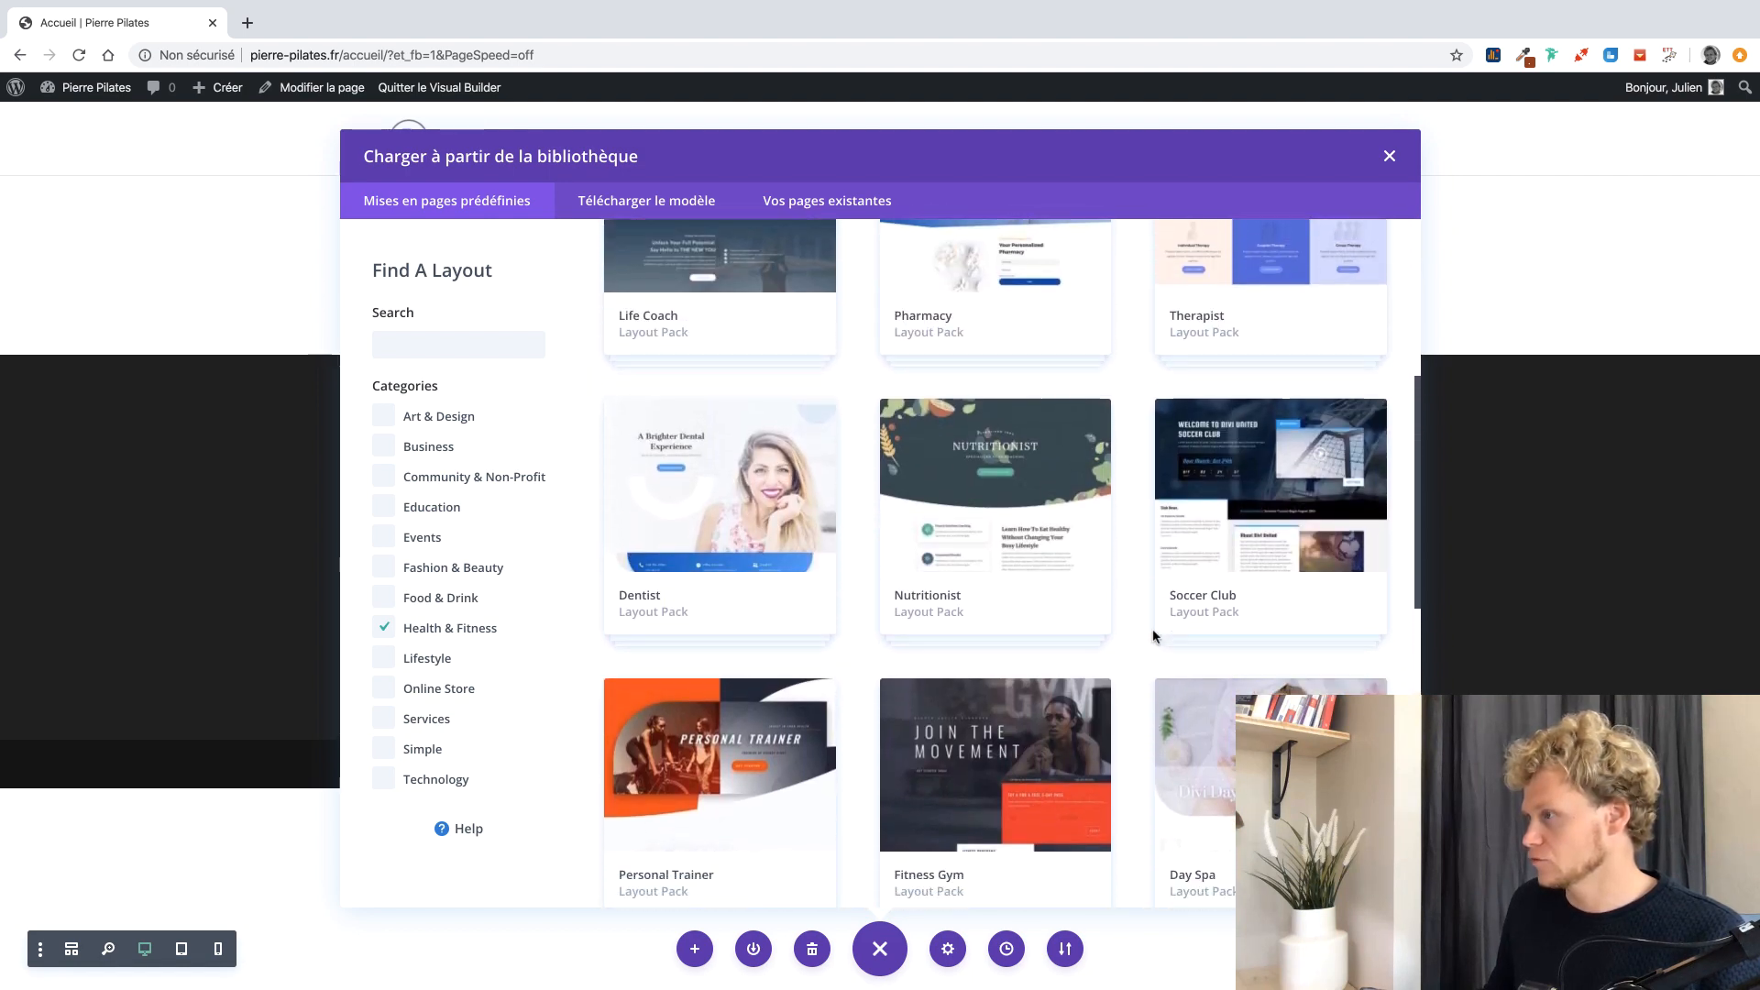
{"action": "scroll", "coordinate": [1154, 634], "scroll_direction": "down", "scroll_amount": 3}
{"action": "scroll", "coordinate": [1154, 635], "scroll_direction": "down", "scroll_amount": 2}
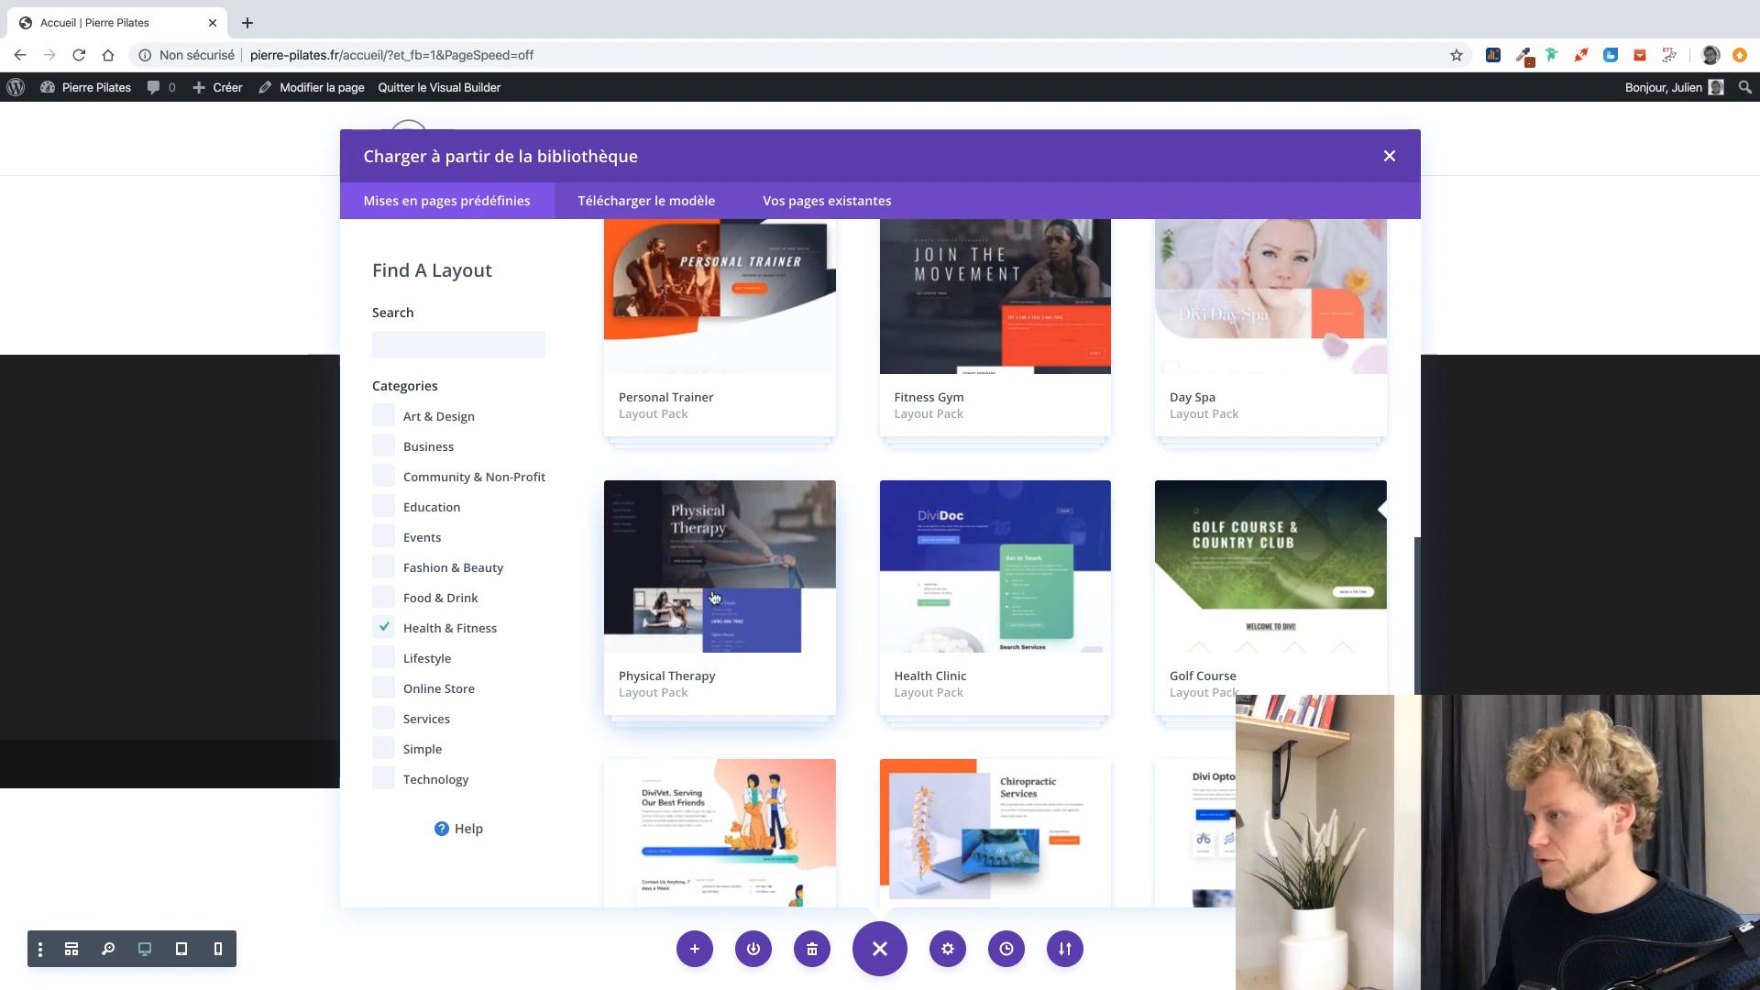
{"action": "left_click", "coordinate": [712, 581]}
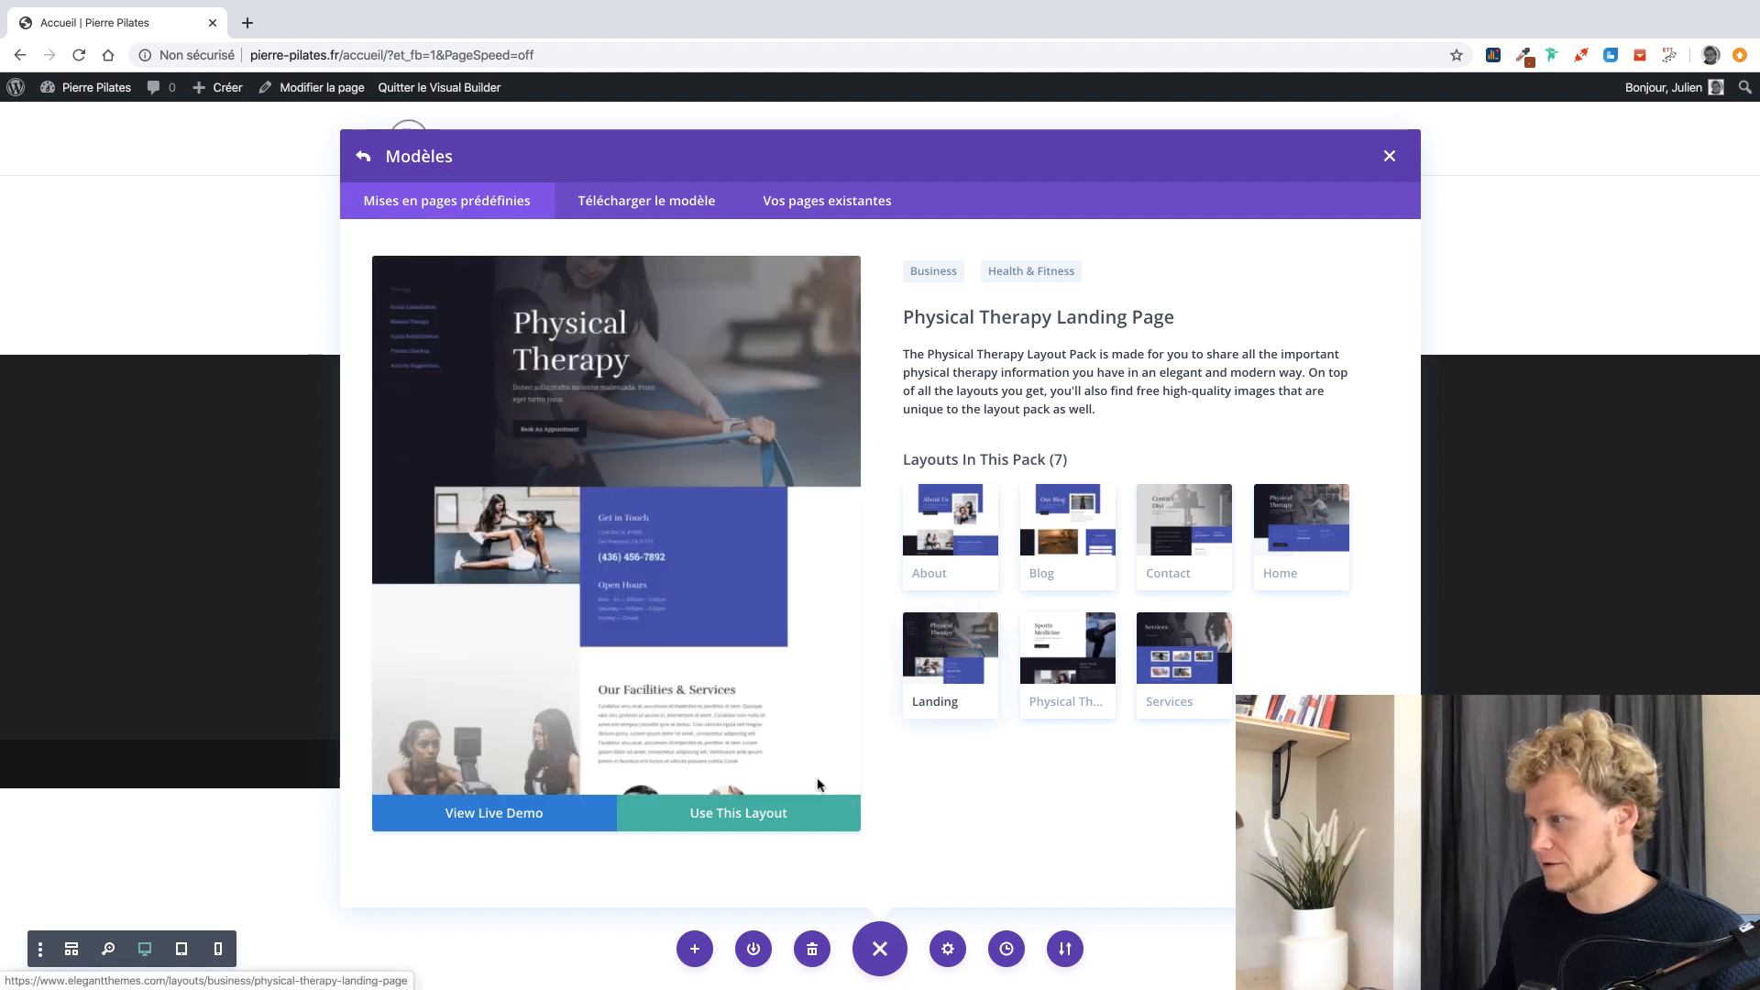
{"action": "left_click", "coordinate": [803, 811]}
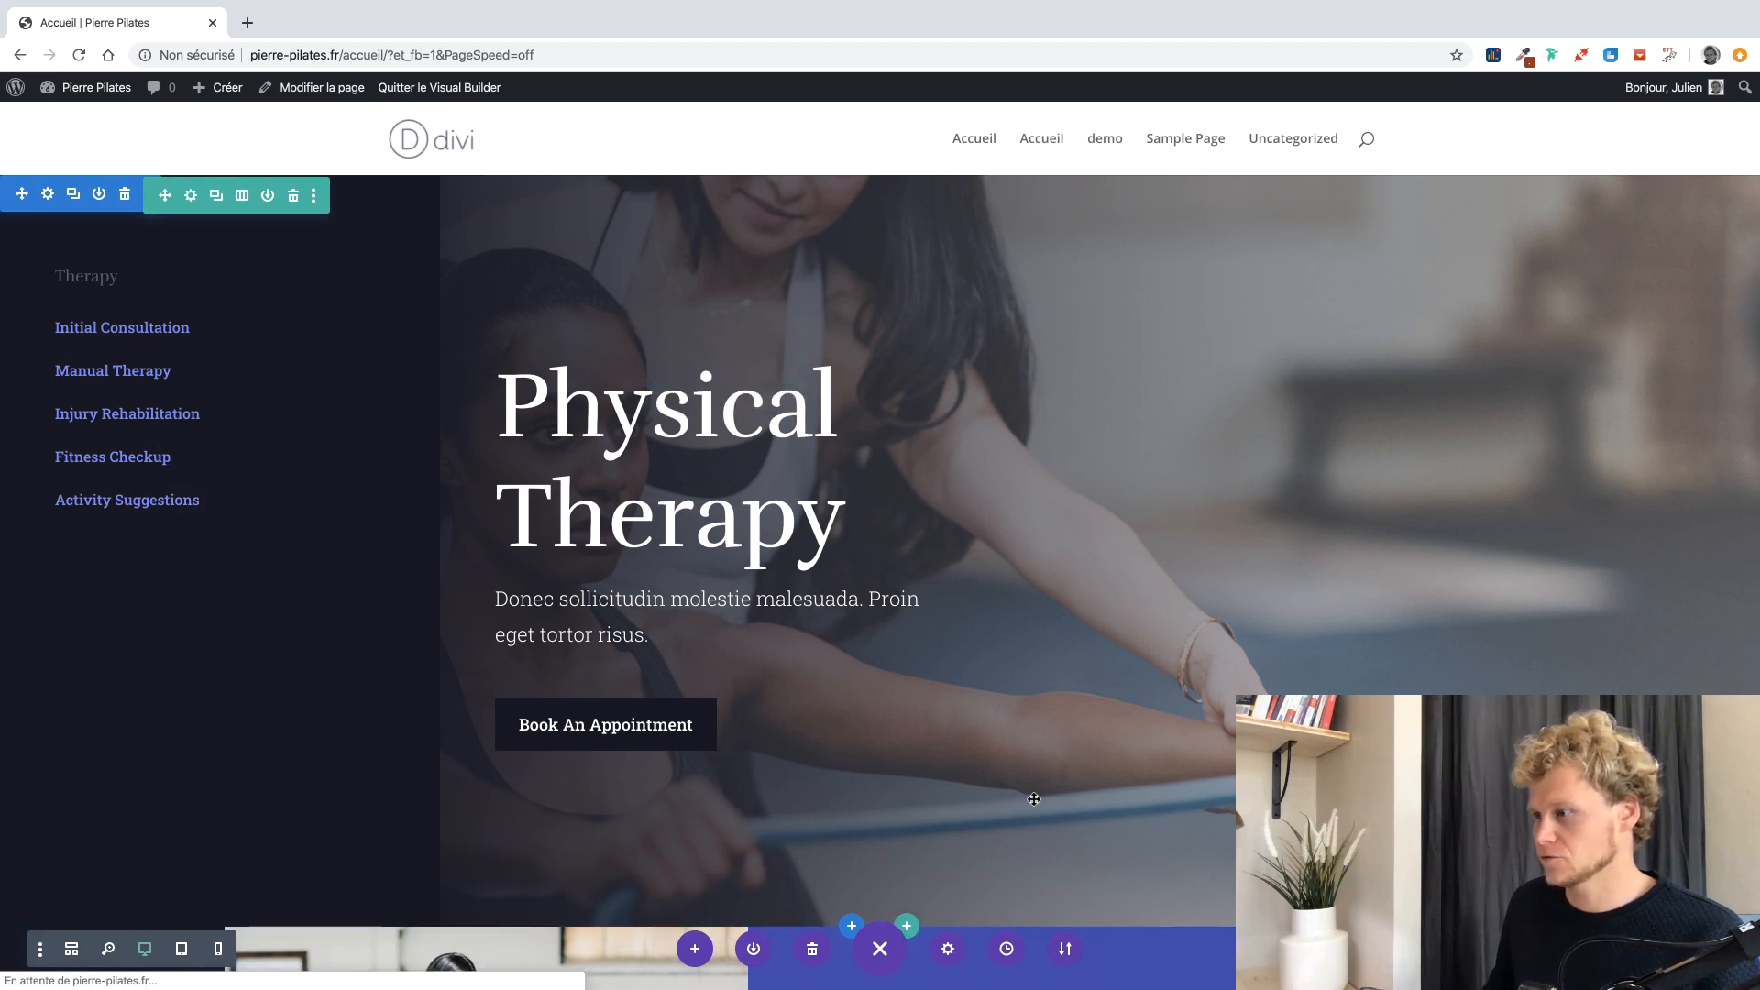
Replace the Physical Therapy hero title with 'Bienvenue sur mon site'.
{"action": "scroll", "coordinate": [965, 754], "scroll_direction": "down", "scroll_amount": 5}
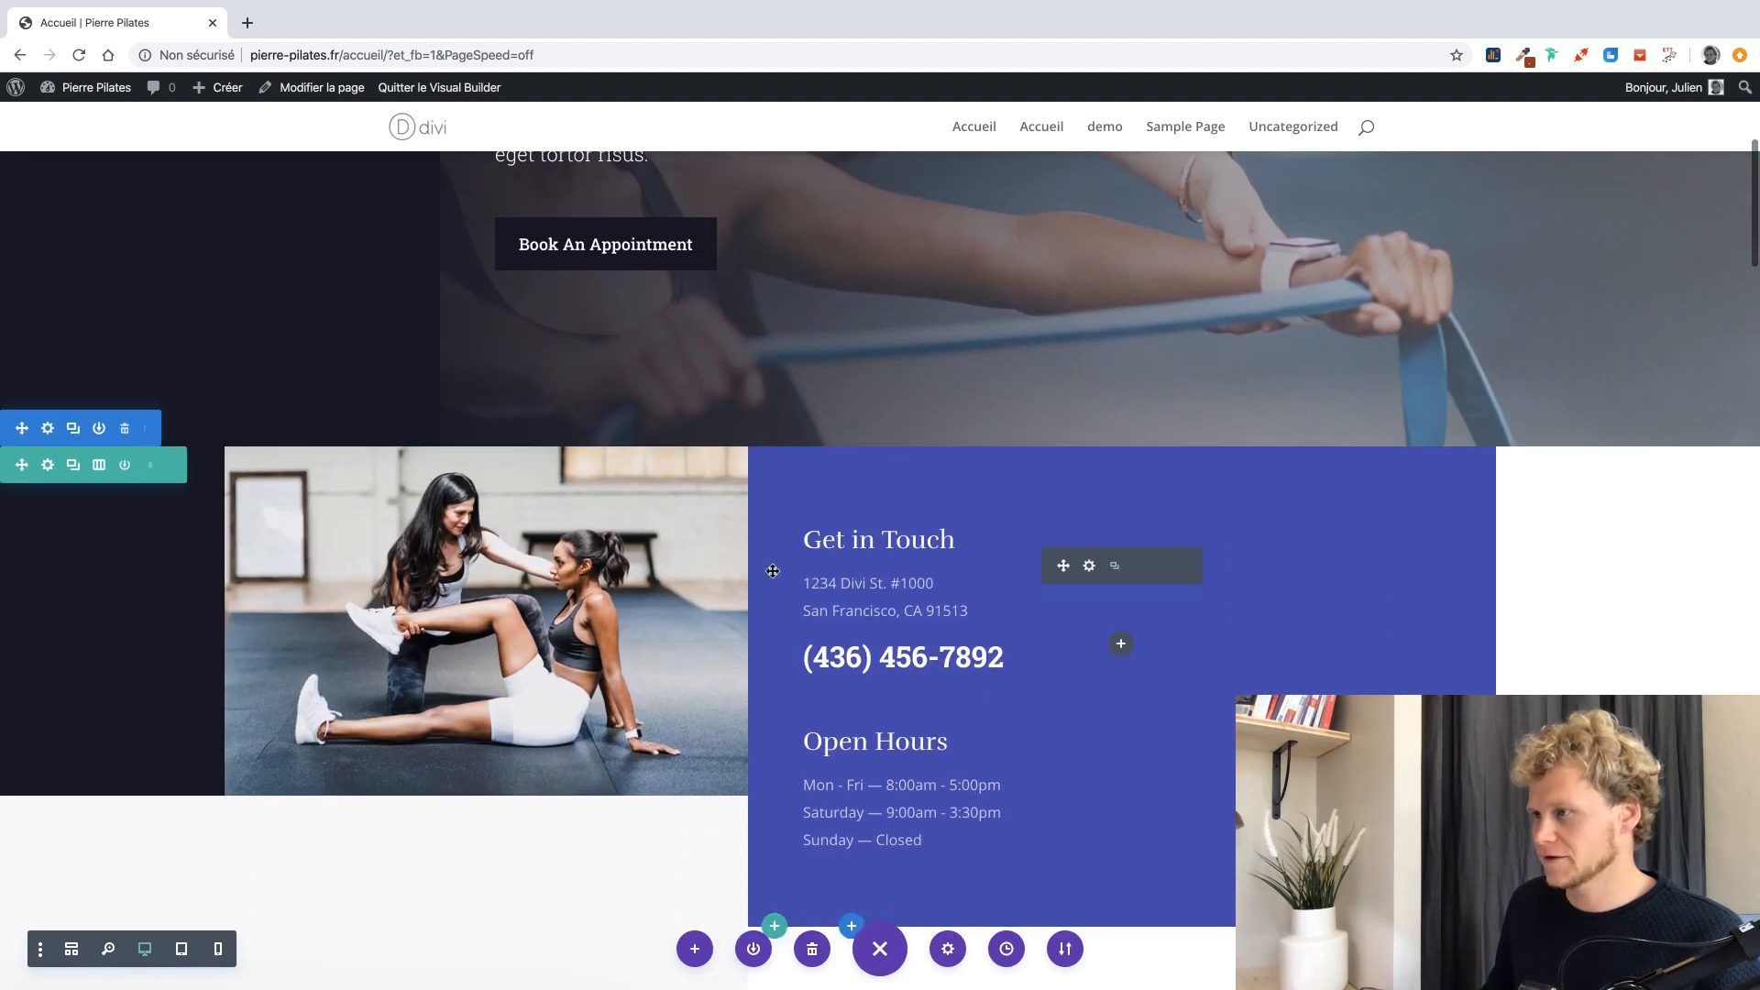
{"action": "scroll", "coordinate": [771, 570], "scroll_direction": "up", "scroll_amount": 5}
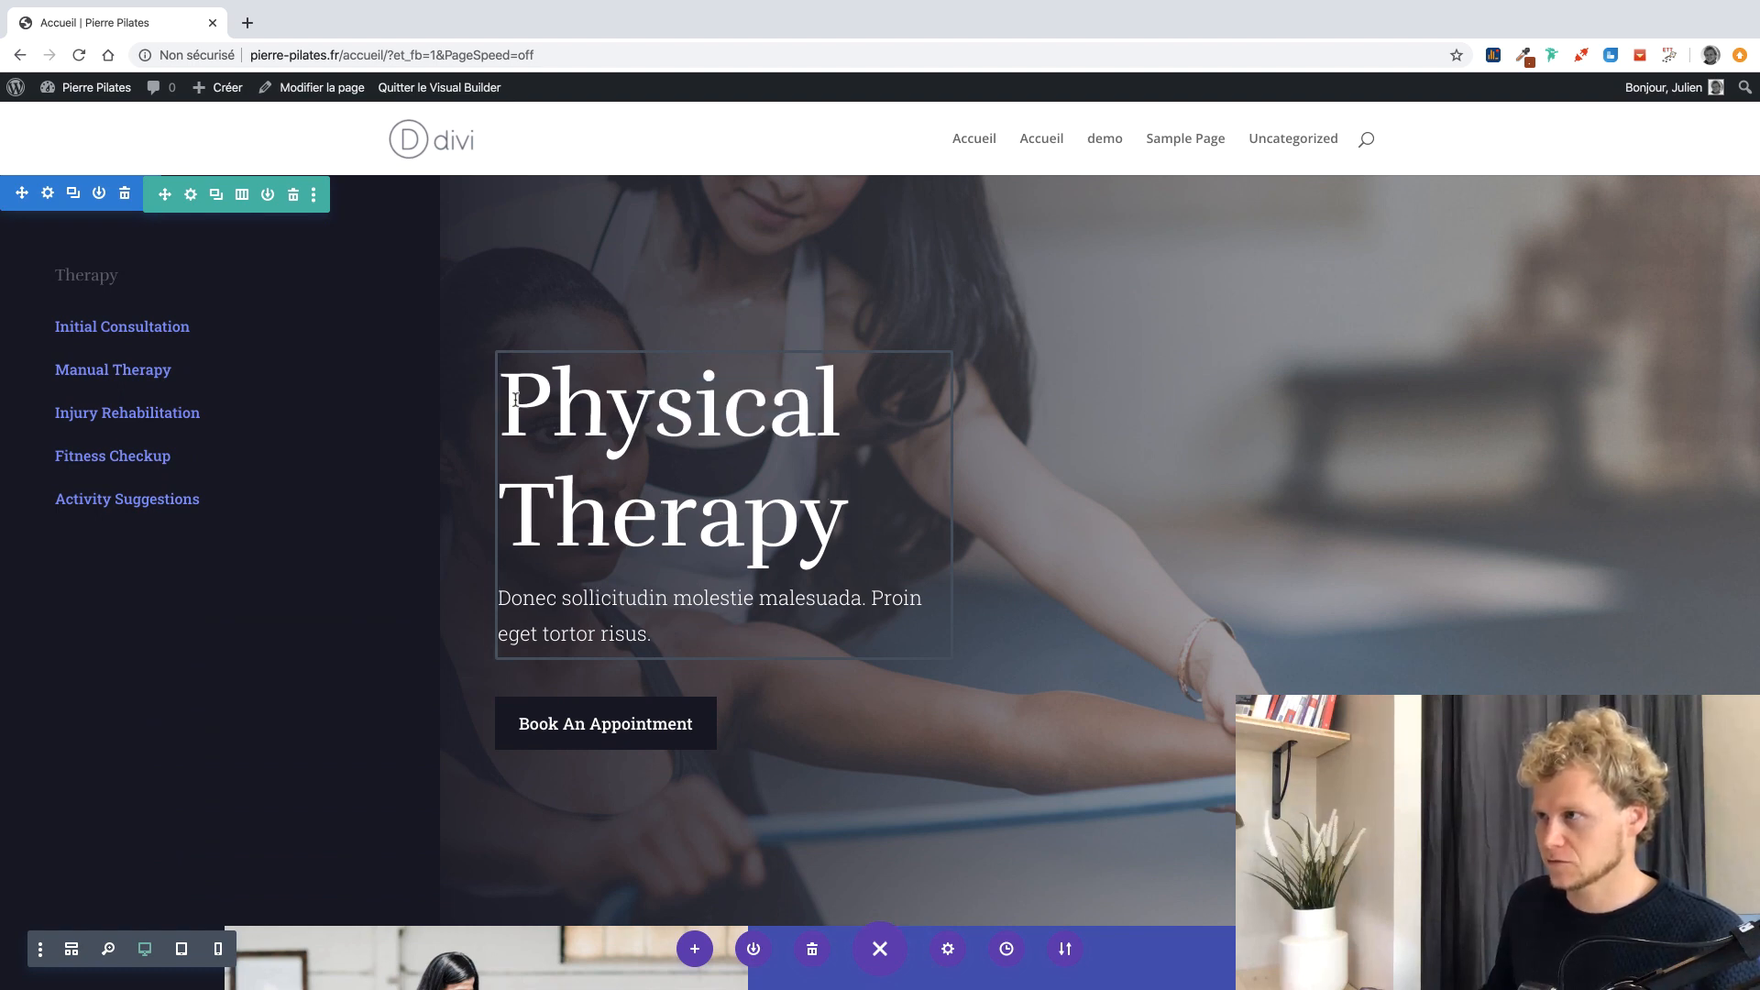
{"action": "left_click", "coordinate": [550, 404]}
{"action": "left_click_drag", "start_coordinate": [553, 404], "coordinate": [836, 422]}
{"action": "triple_click", "coordinate": [540, 418]}
{"action": "type", "text": "B"}
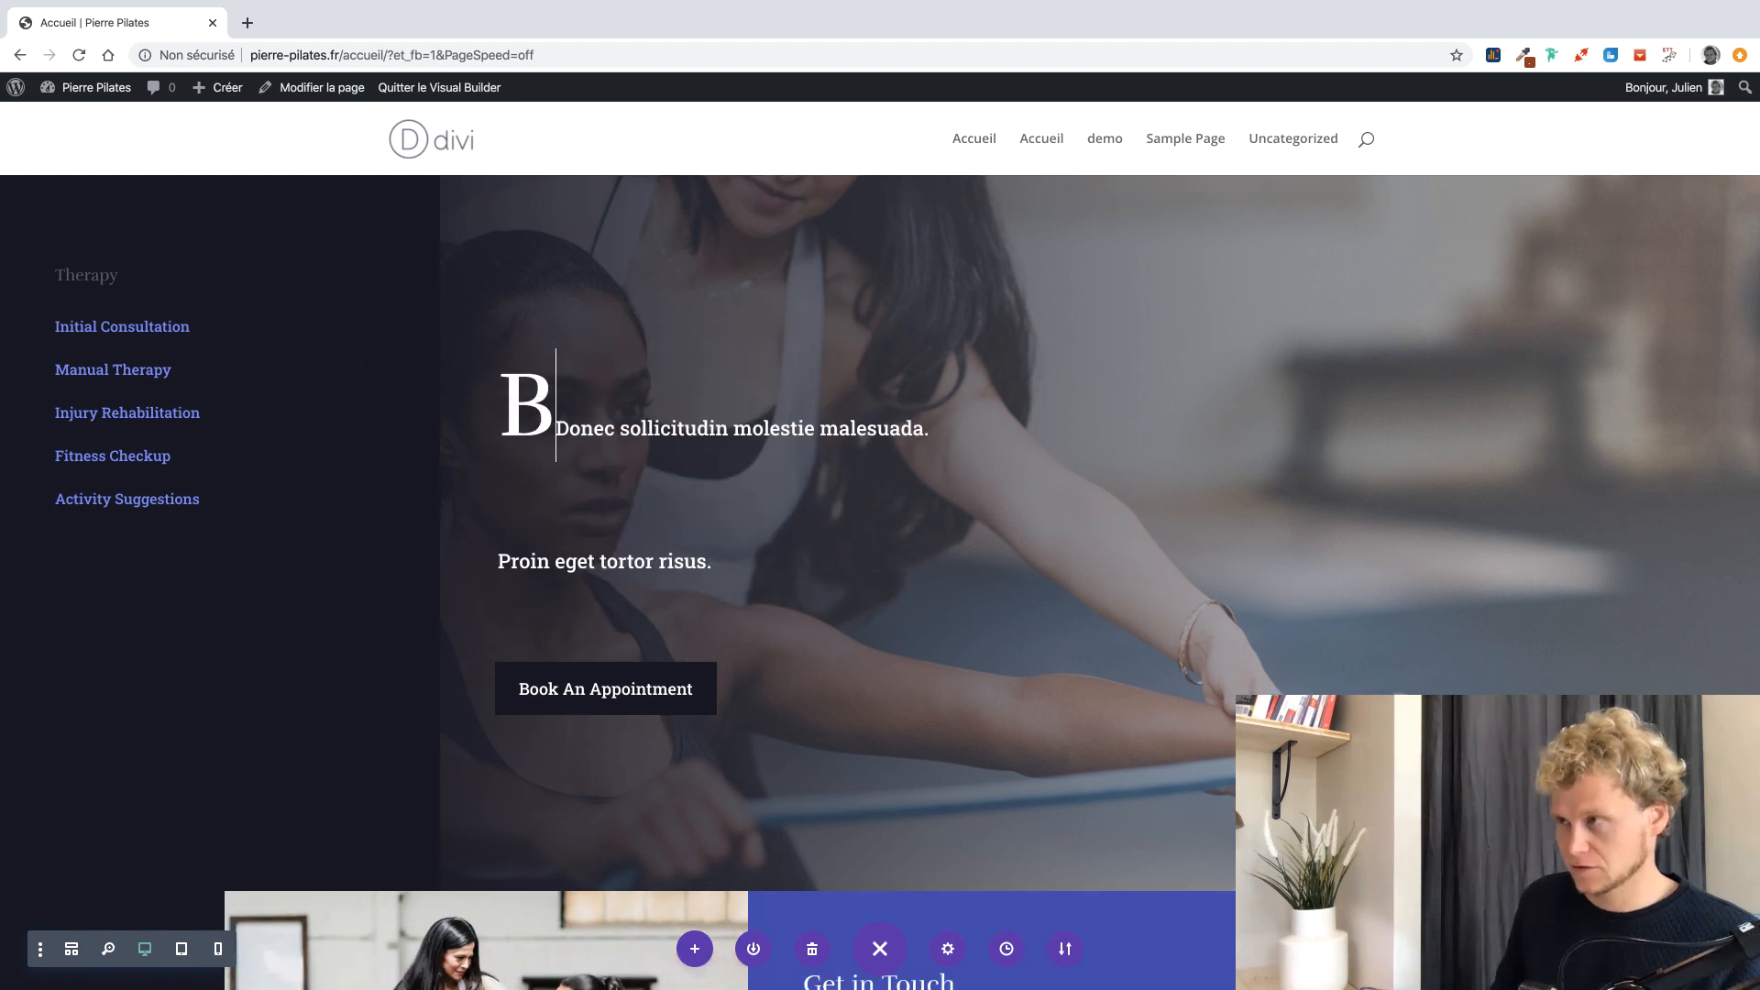
{"action": "type", "text": "ienvenue sur mon site"}
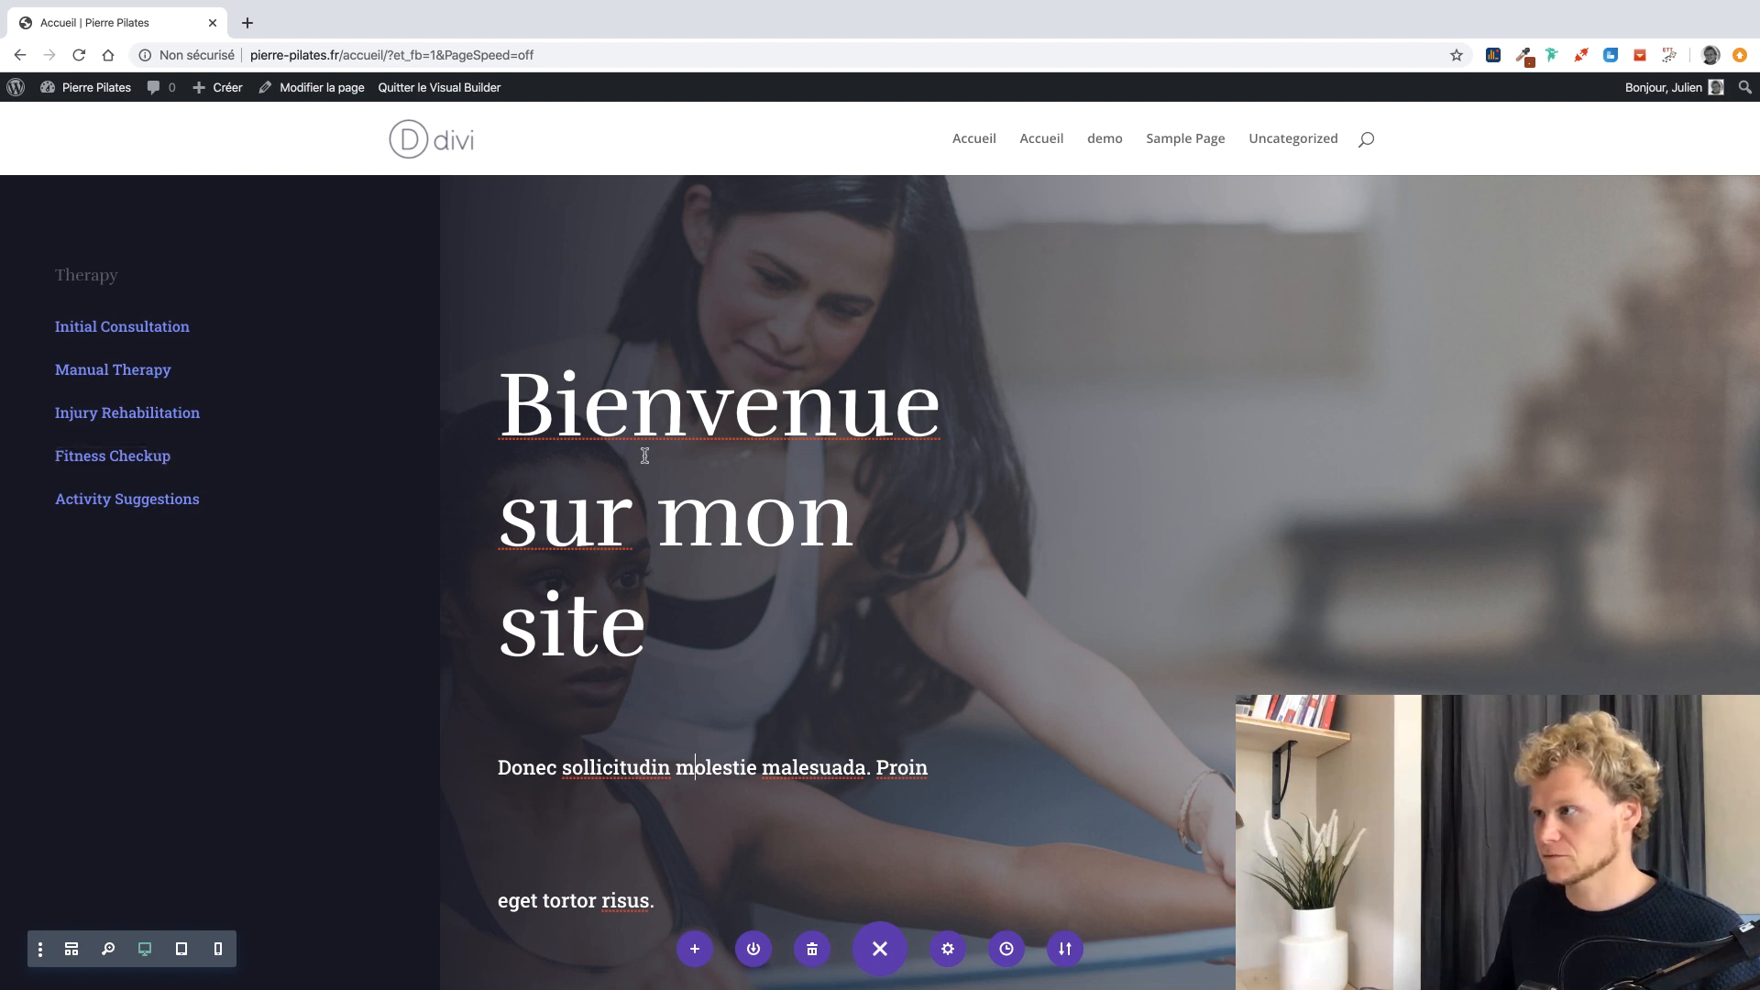
Fix the missing space between 'mon' and 'site' in the title's text settings.
{"action": "scroll", "coordinate": [630, 772], "scroll_direction": "down", "scroll_amount": 3}
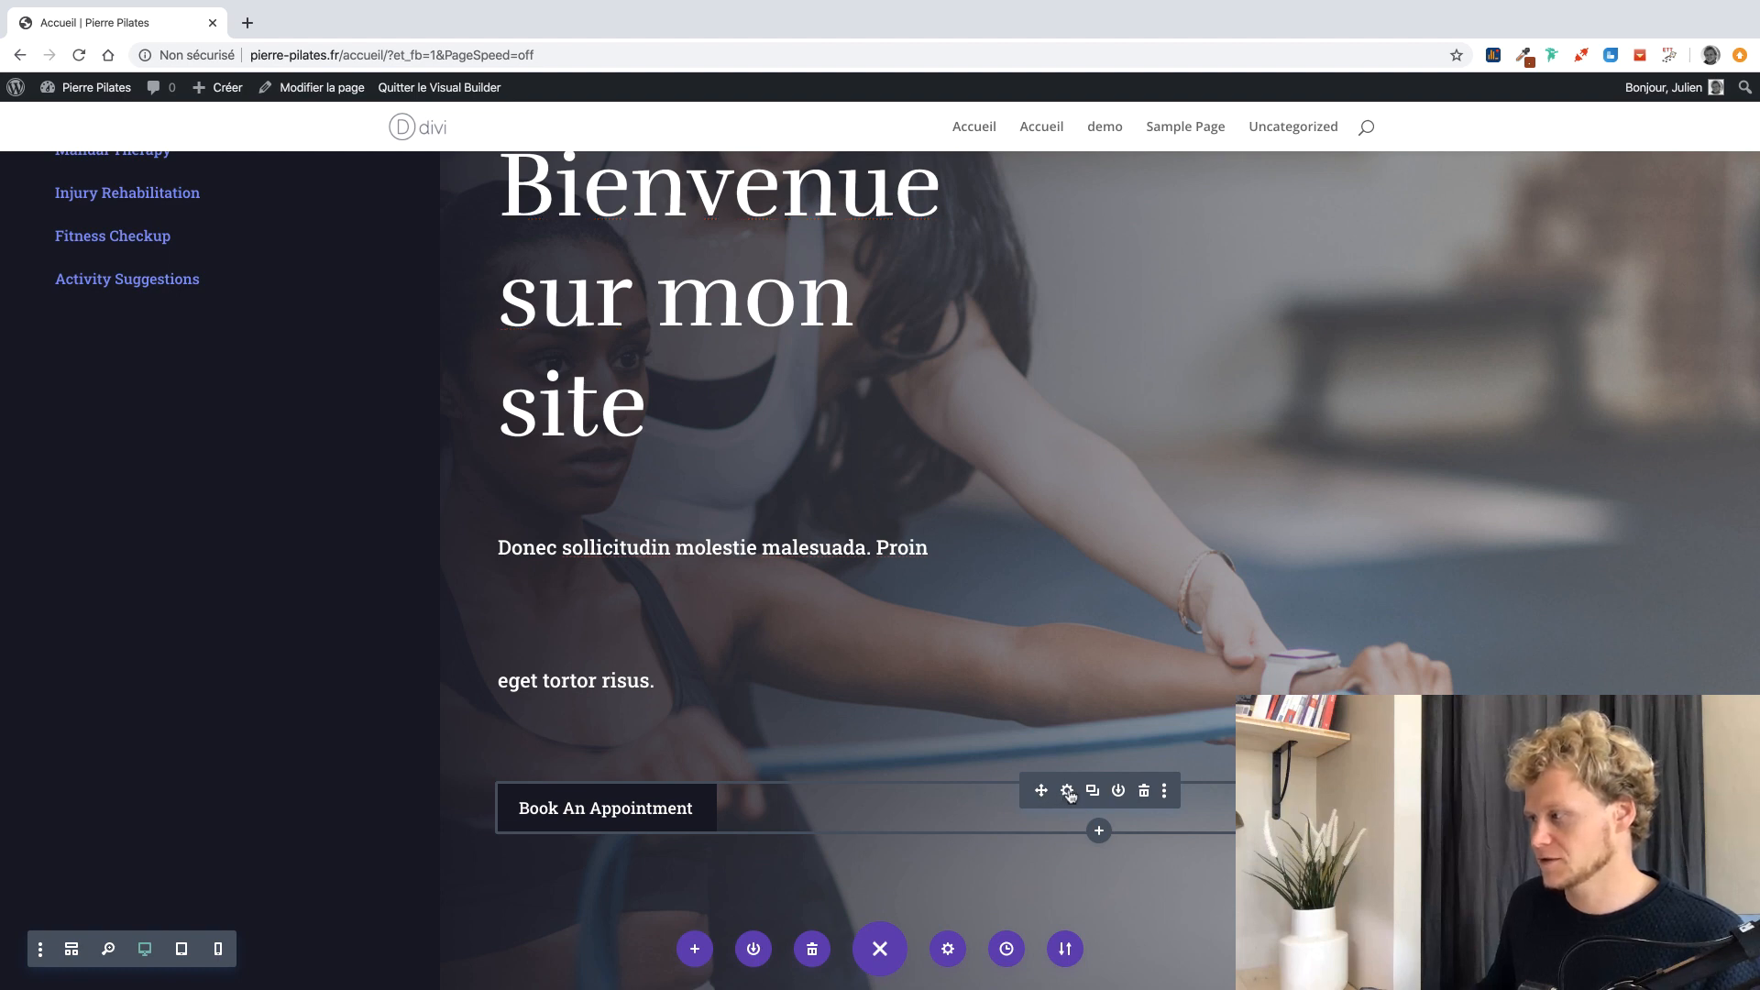
{"action": "scroll", "coordinate": [828, 527], "scroll_direction": "up", "scroll_amount": 2}
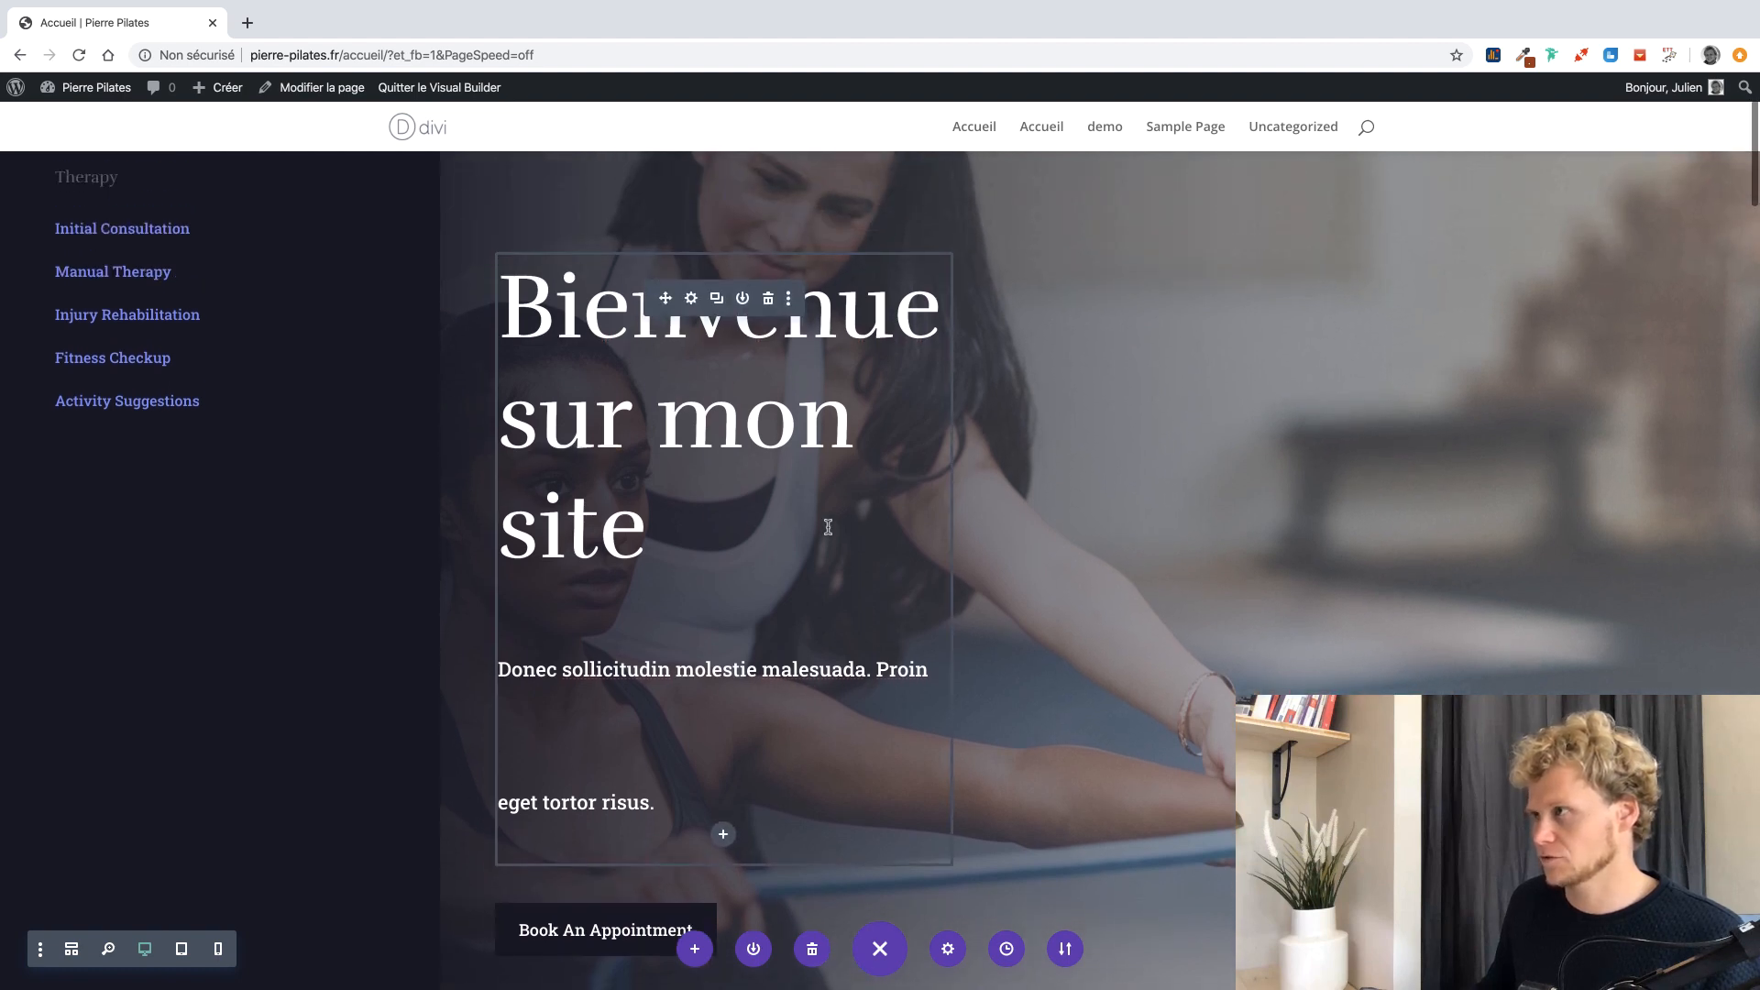
{"action": "left_click", "coordinate": [691, 299]}
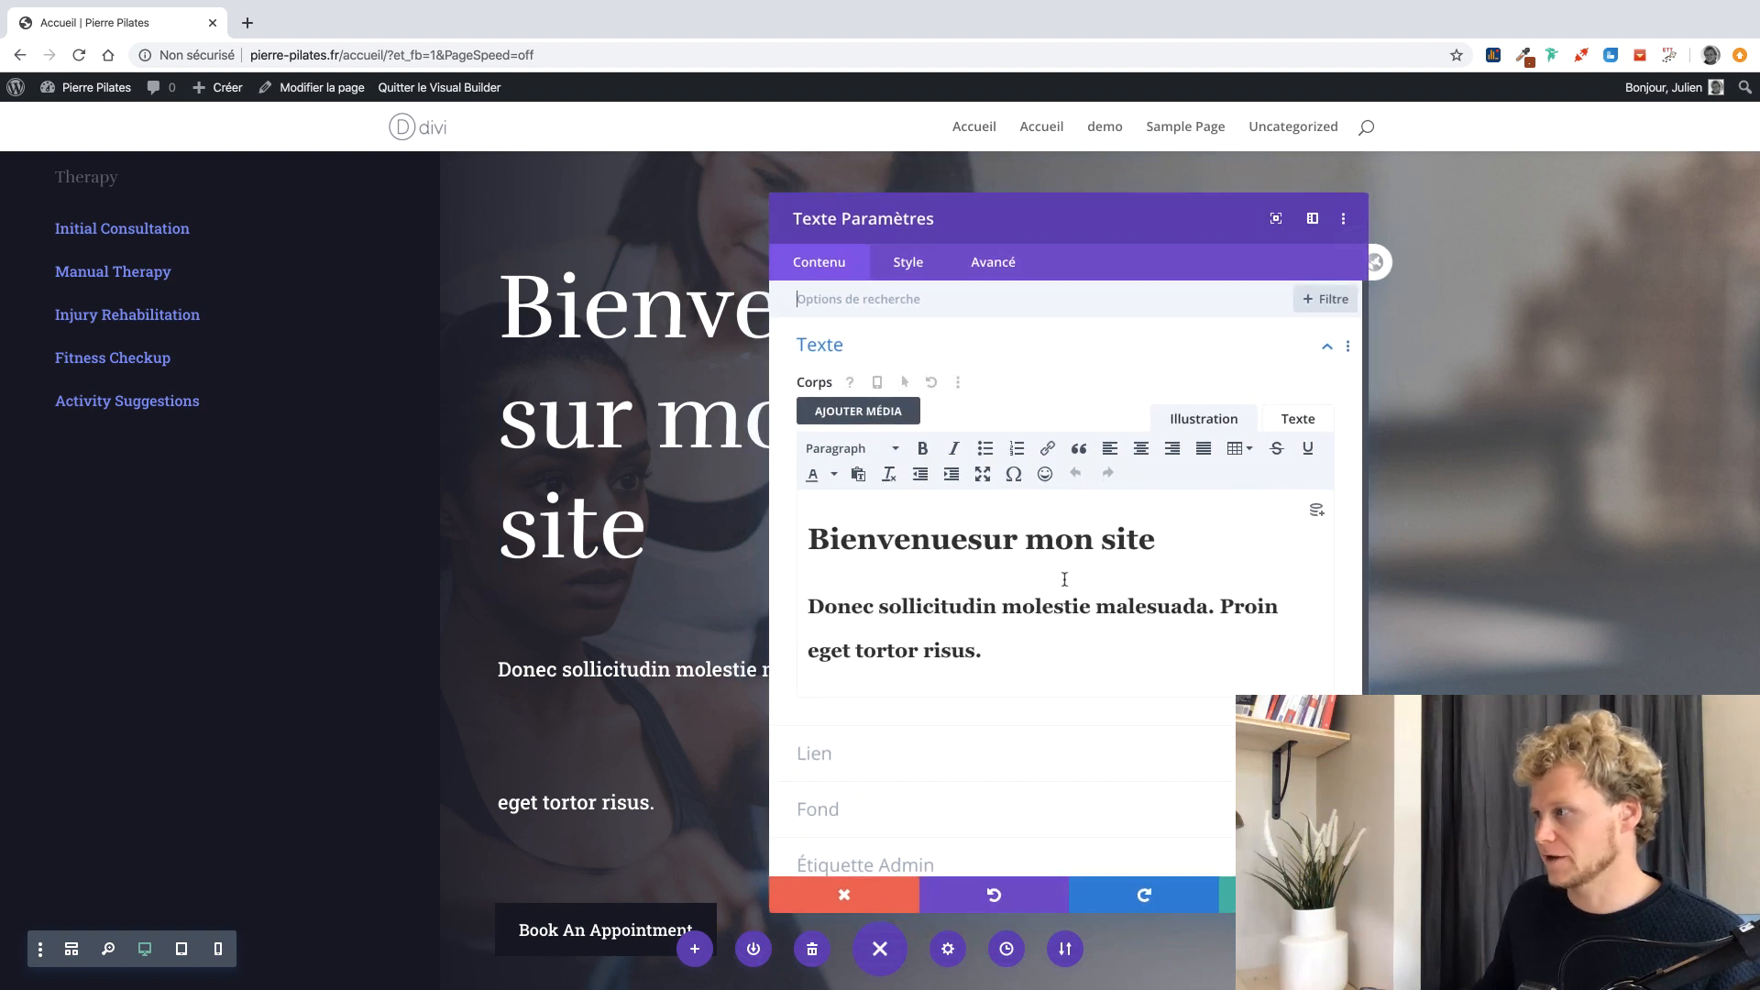
{"action": "left_click", "coordinate": [974, 541]}
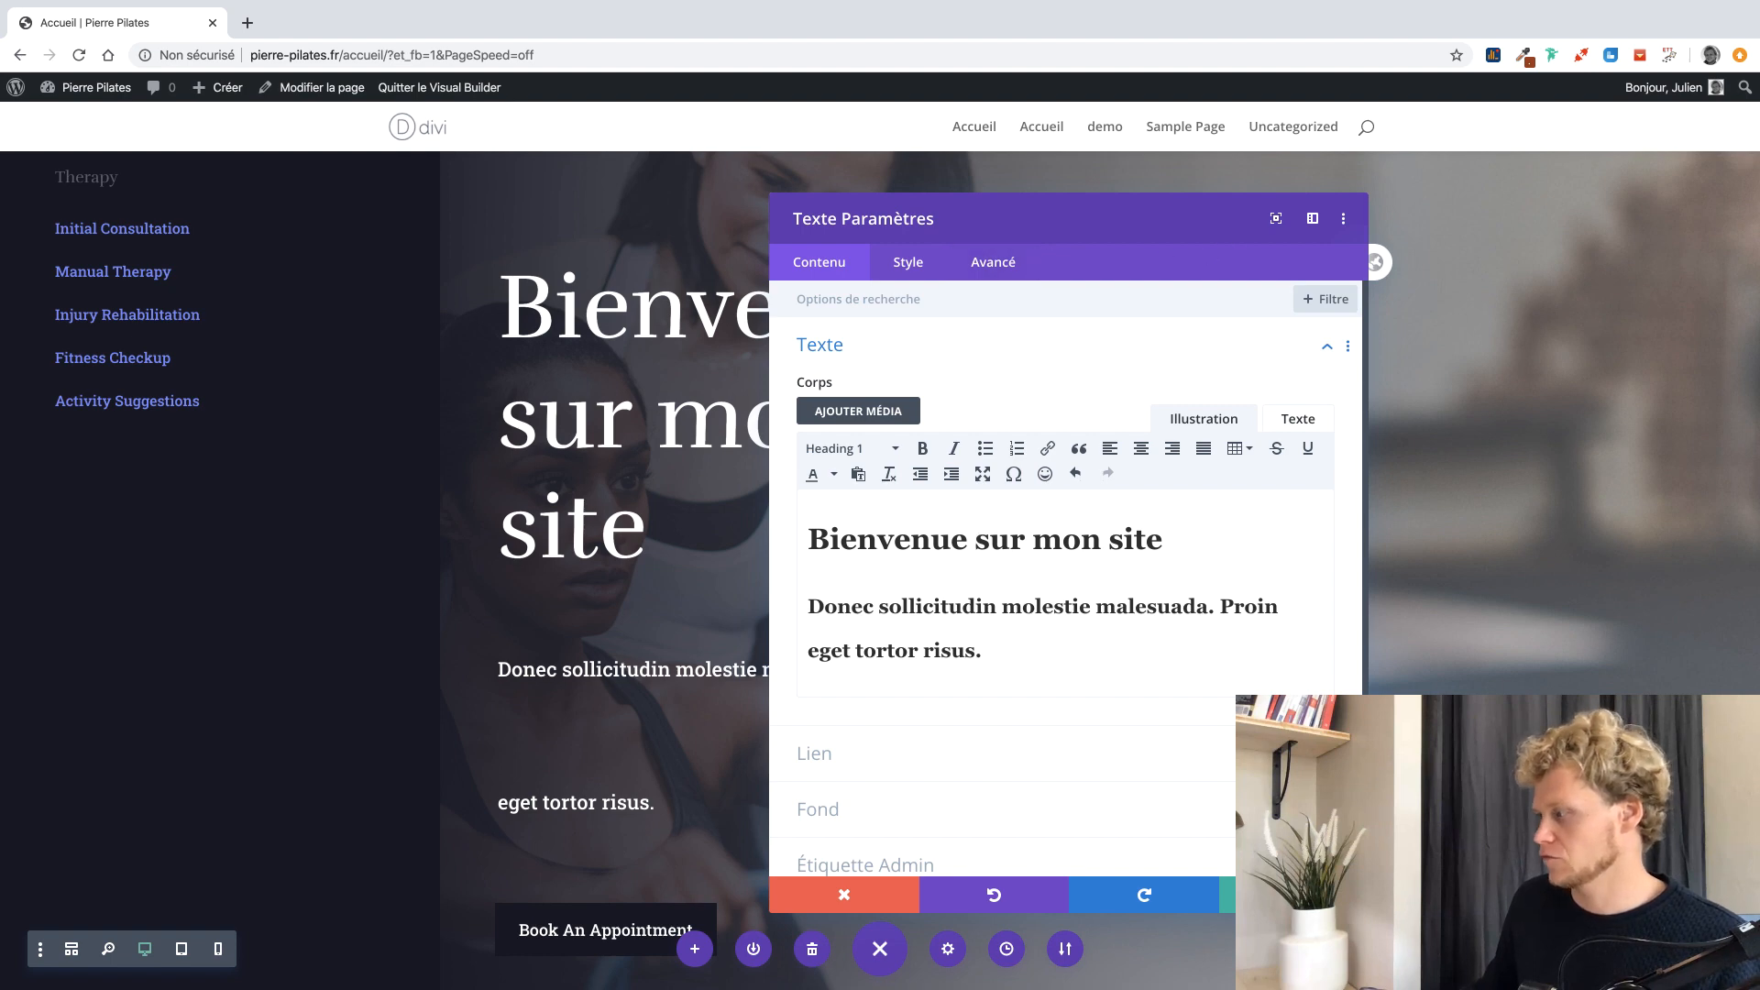
{"action": "left_click", "coordinate": [1294, 894]}
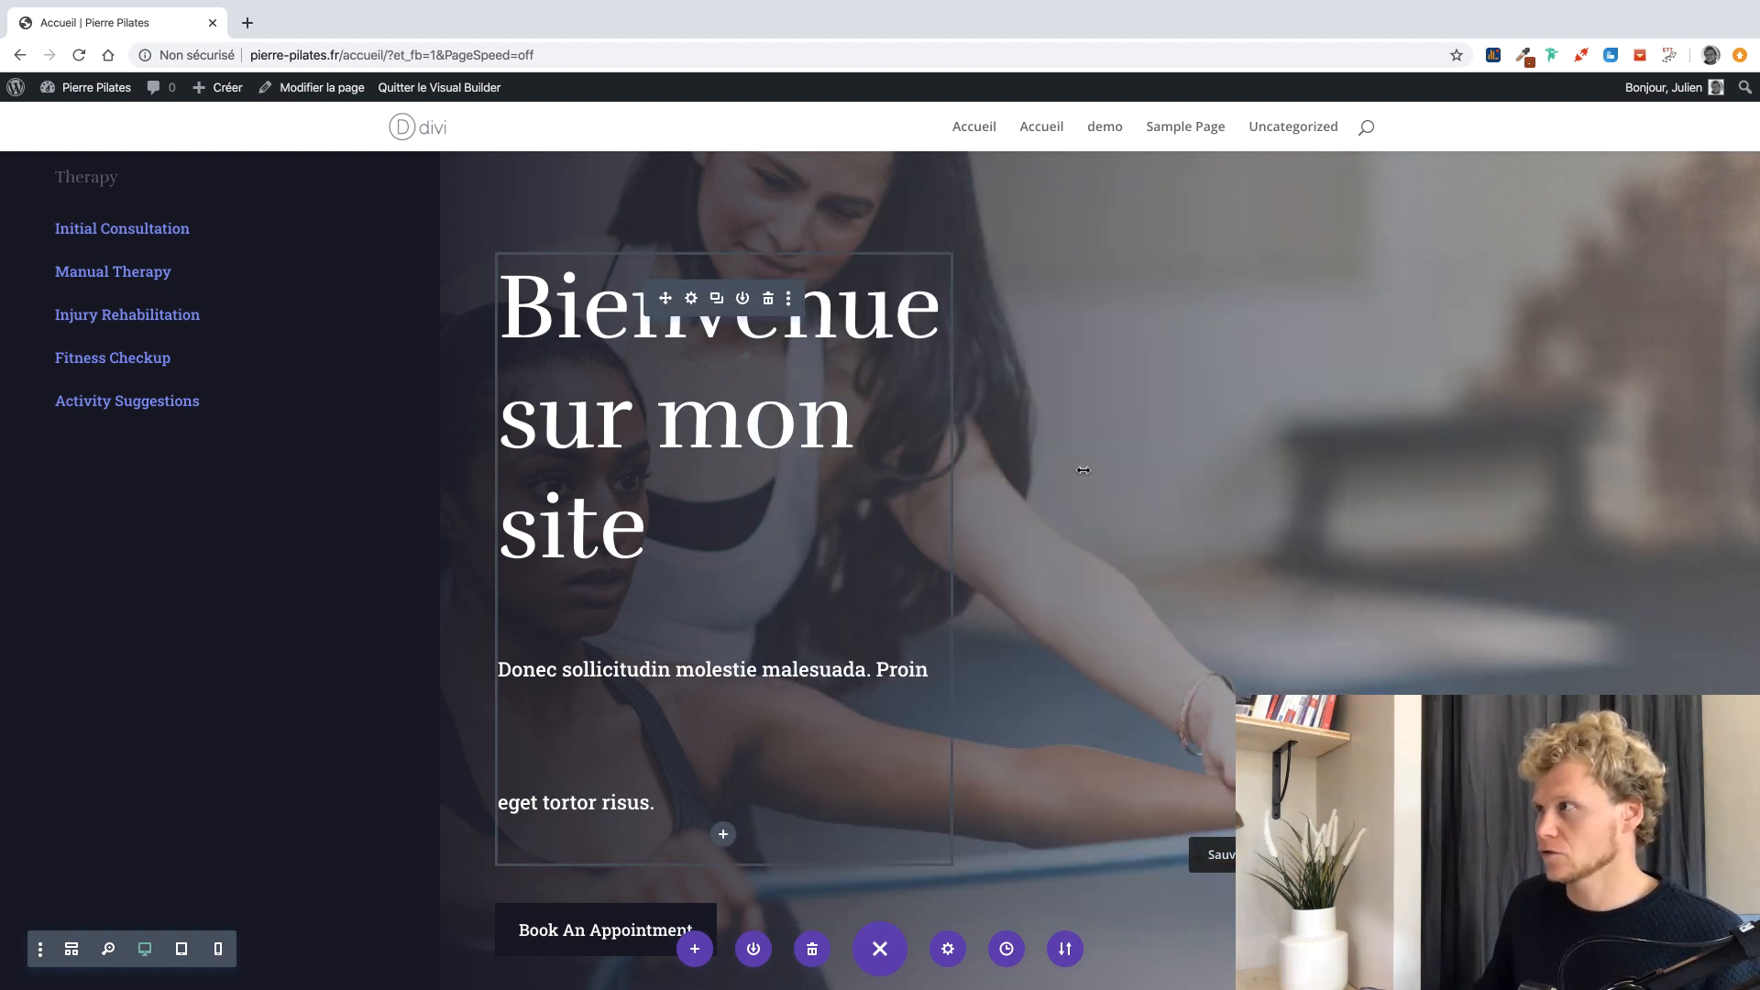
{"action": "scroll", "coordinate": [936, 558], "scroll_direction": "down", "scroll_amount": 7}
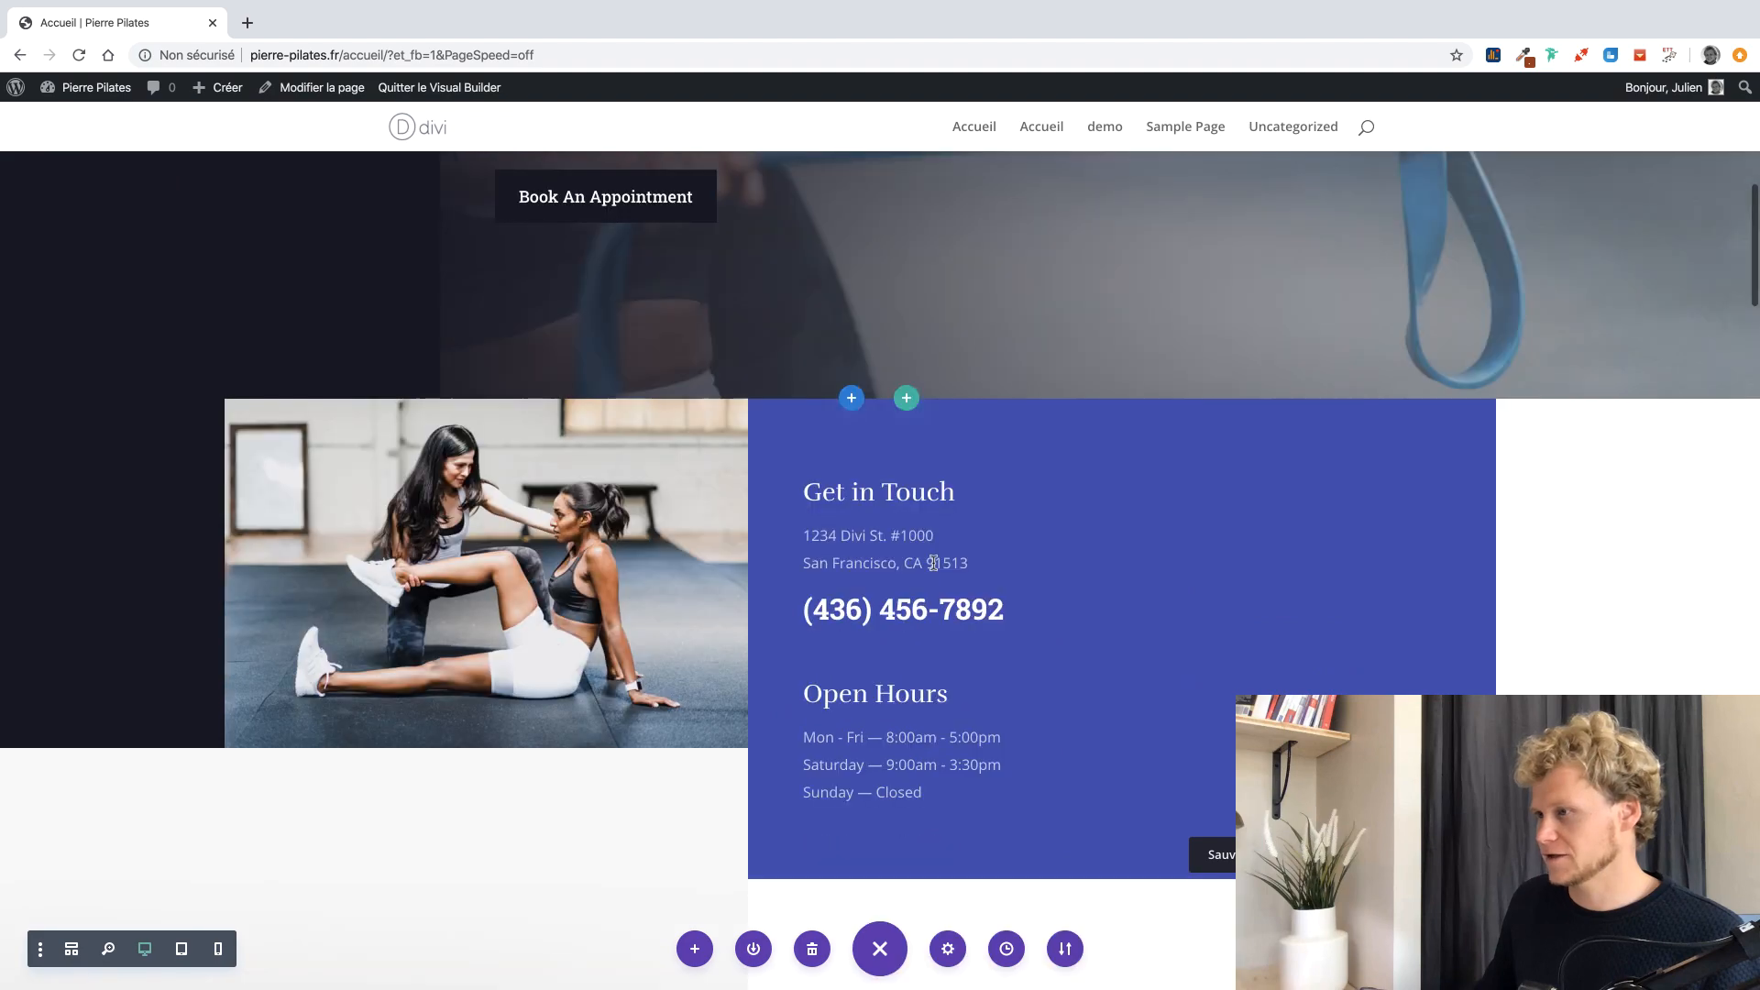
{"action": "scroll", "coordinate": [852, 450], "scroll_direction": "up", "scroll_amount": 5}
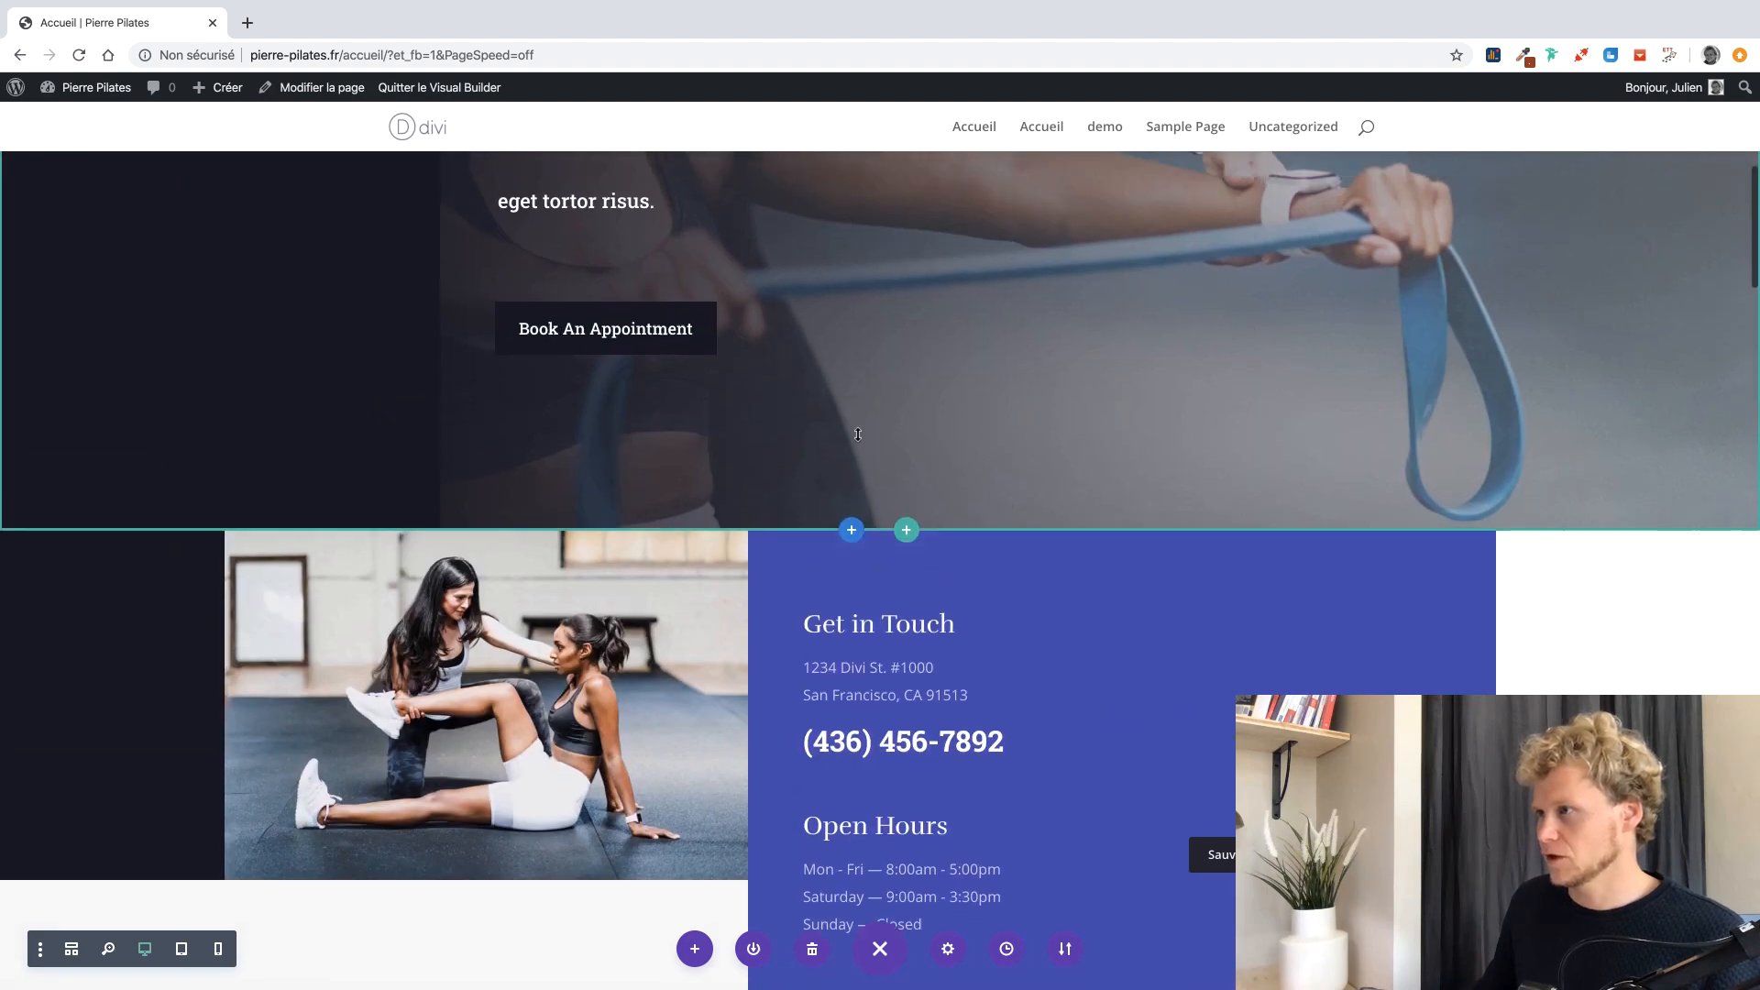
{"action": "scroll", "coordinate": [859, 434], "scroll_direction": "up", "scroll_amount": 1}
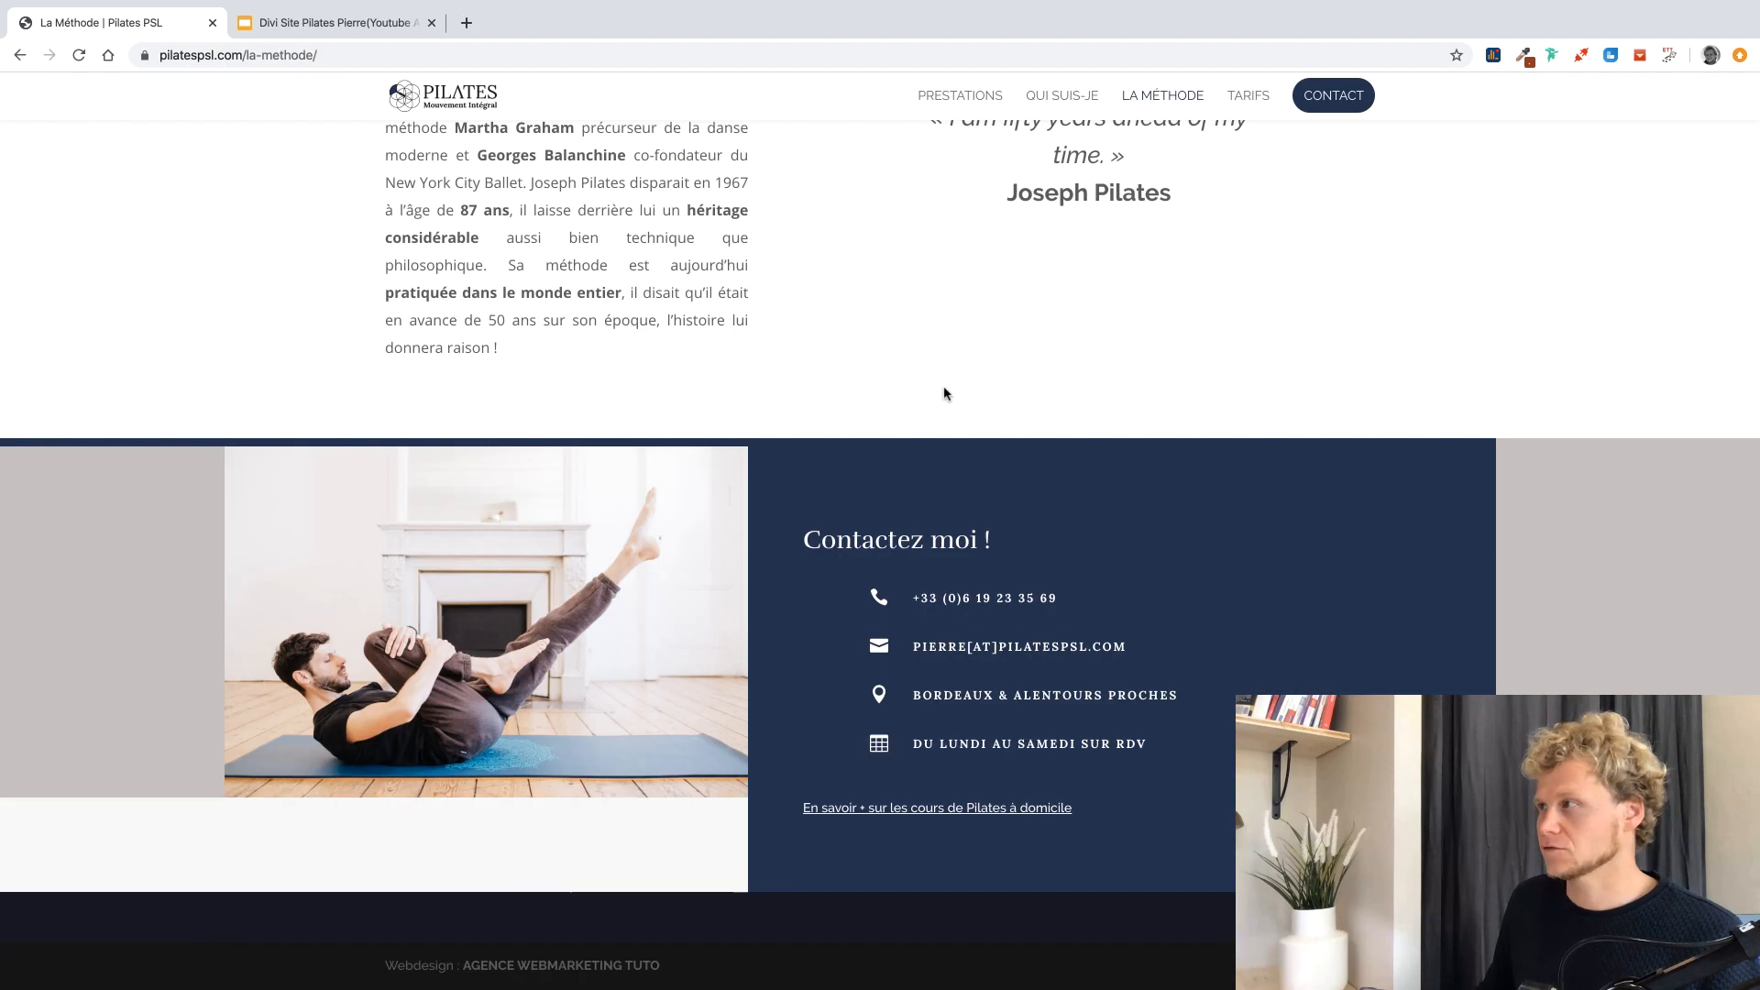
View pilatespsl.com's home slider and page content, then return to the Divi builder window.
{"action": "scroll", "coordinate": [944, 394], "scroll_direction": "up", "scroll_amount": 20}
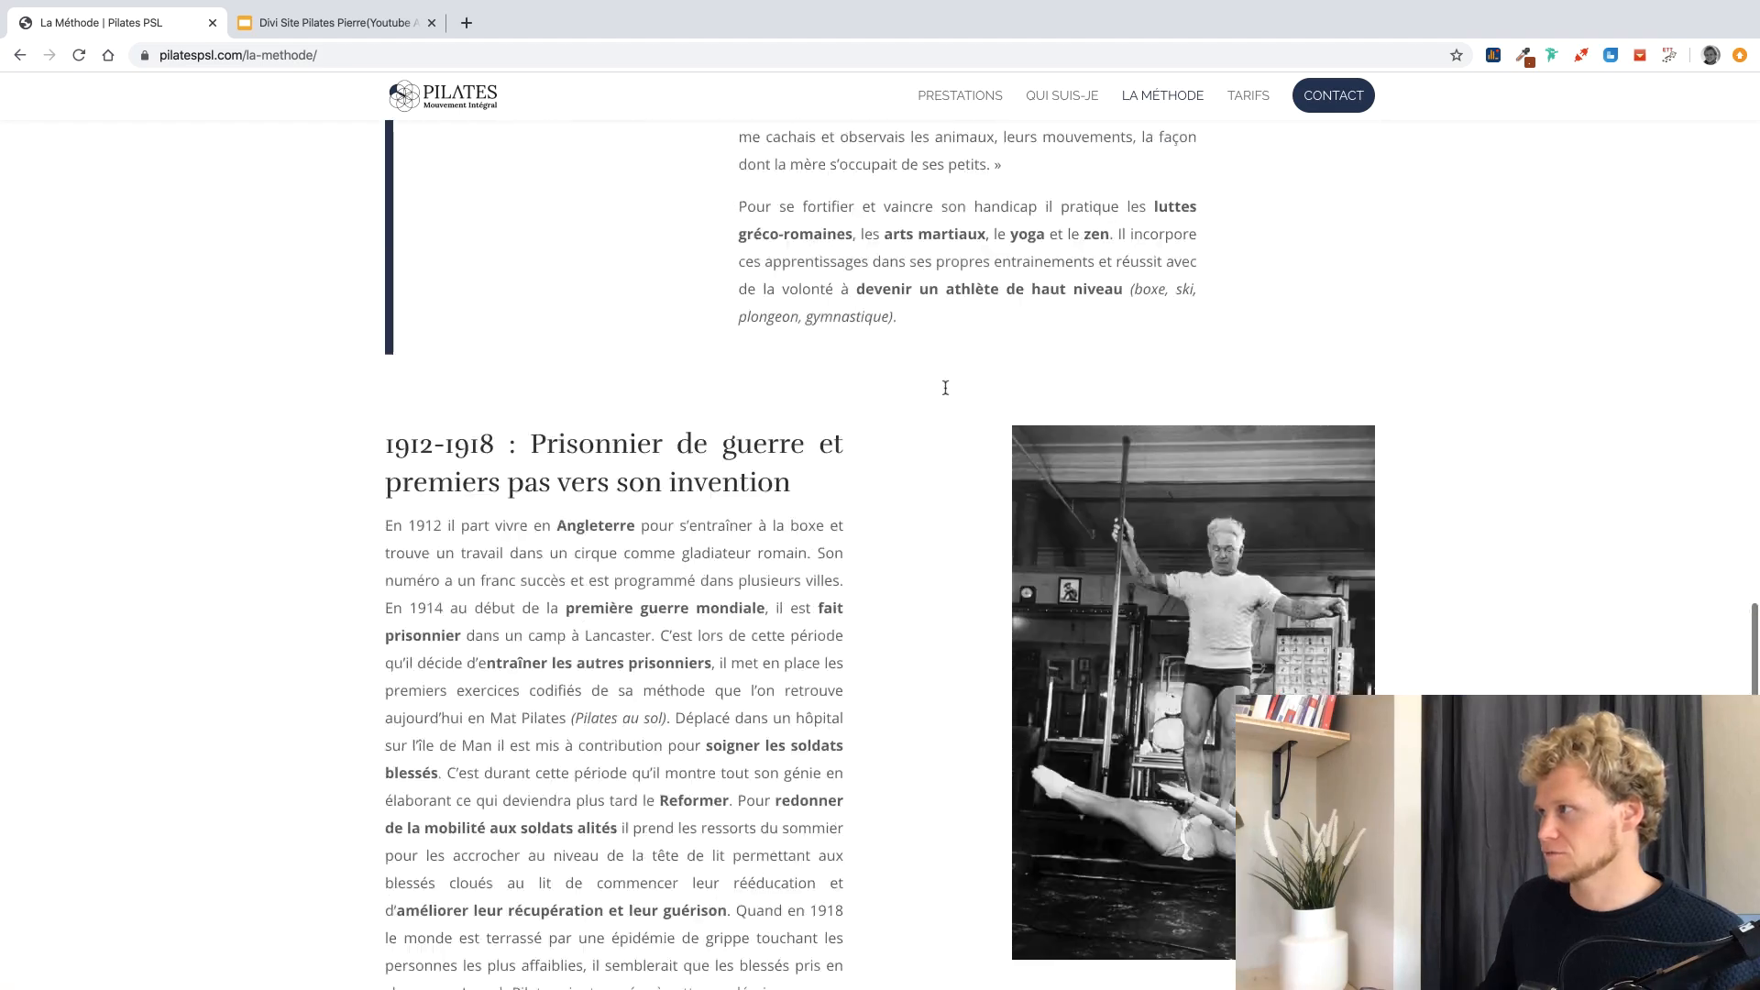
{"action": "scroll", "coordinate": [944, 387], "scroll_direction": "up", "scroll_amount": 10}
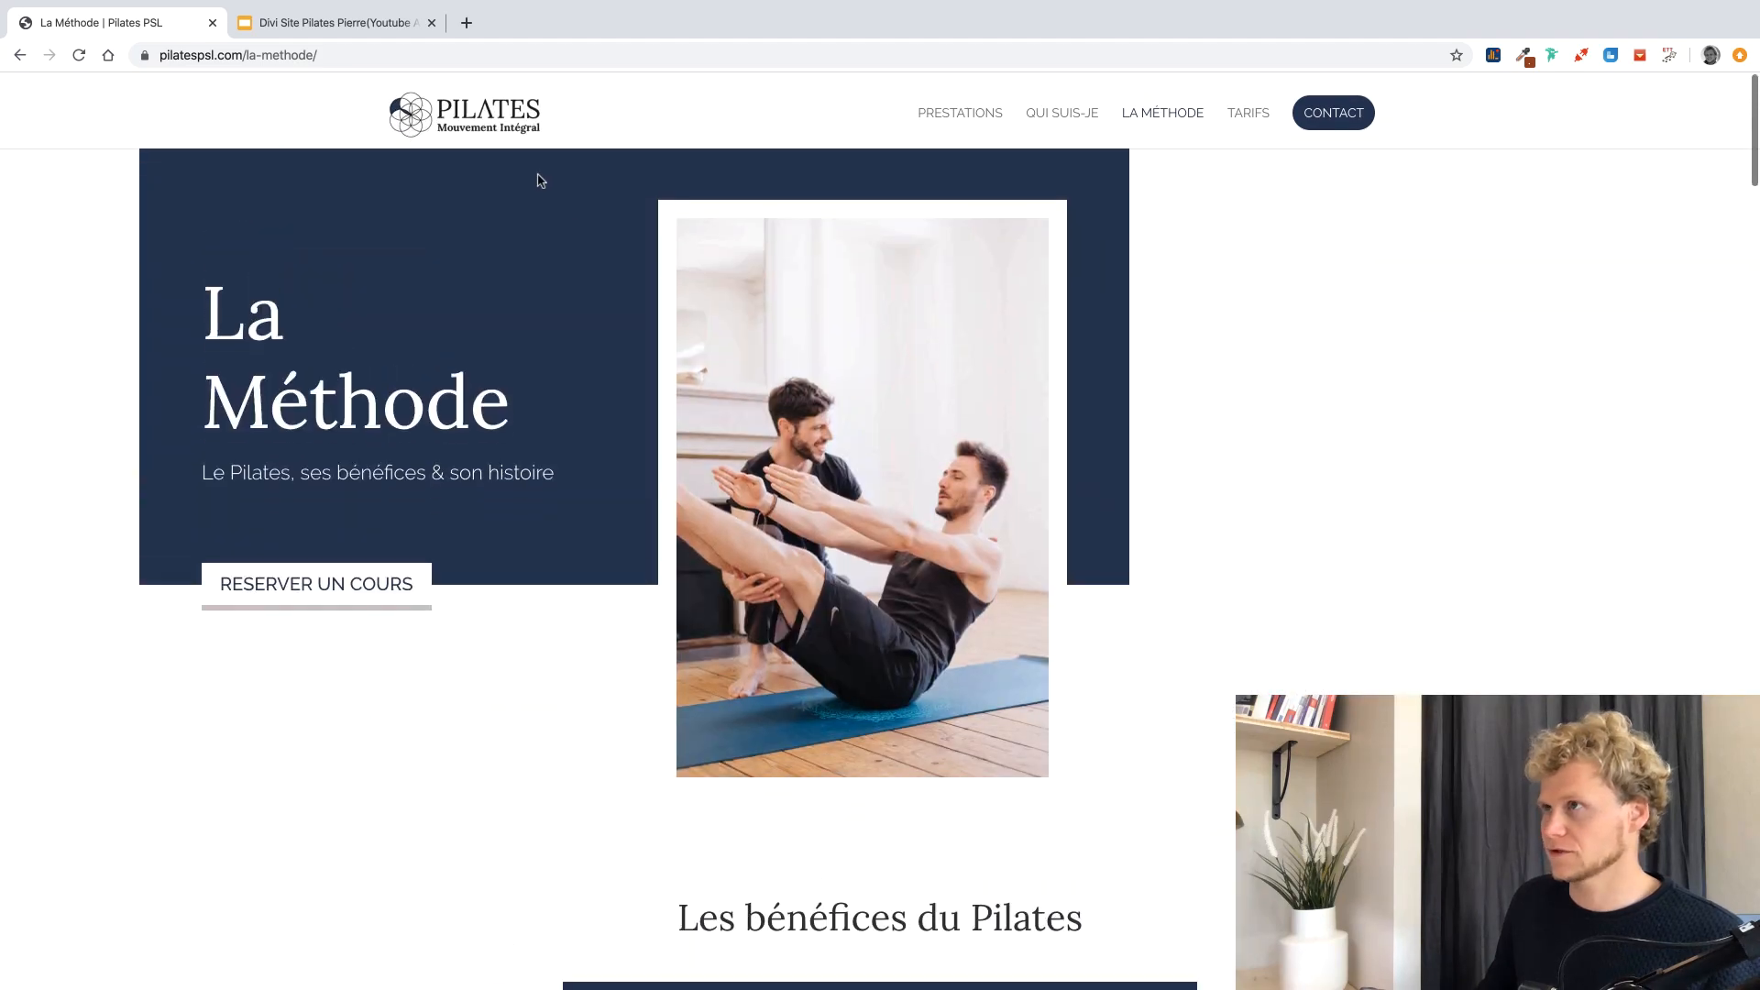
{"action": "left_click", "coordinate": [465, 122]}
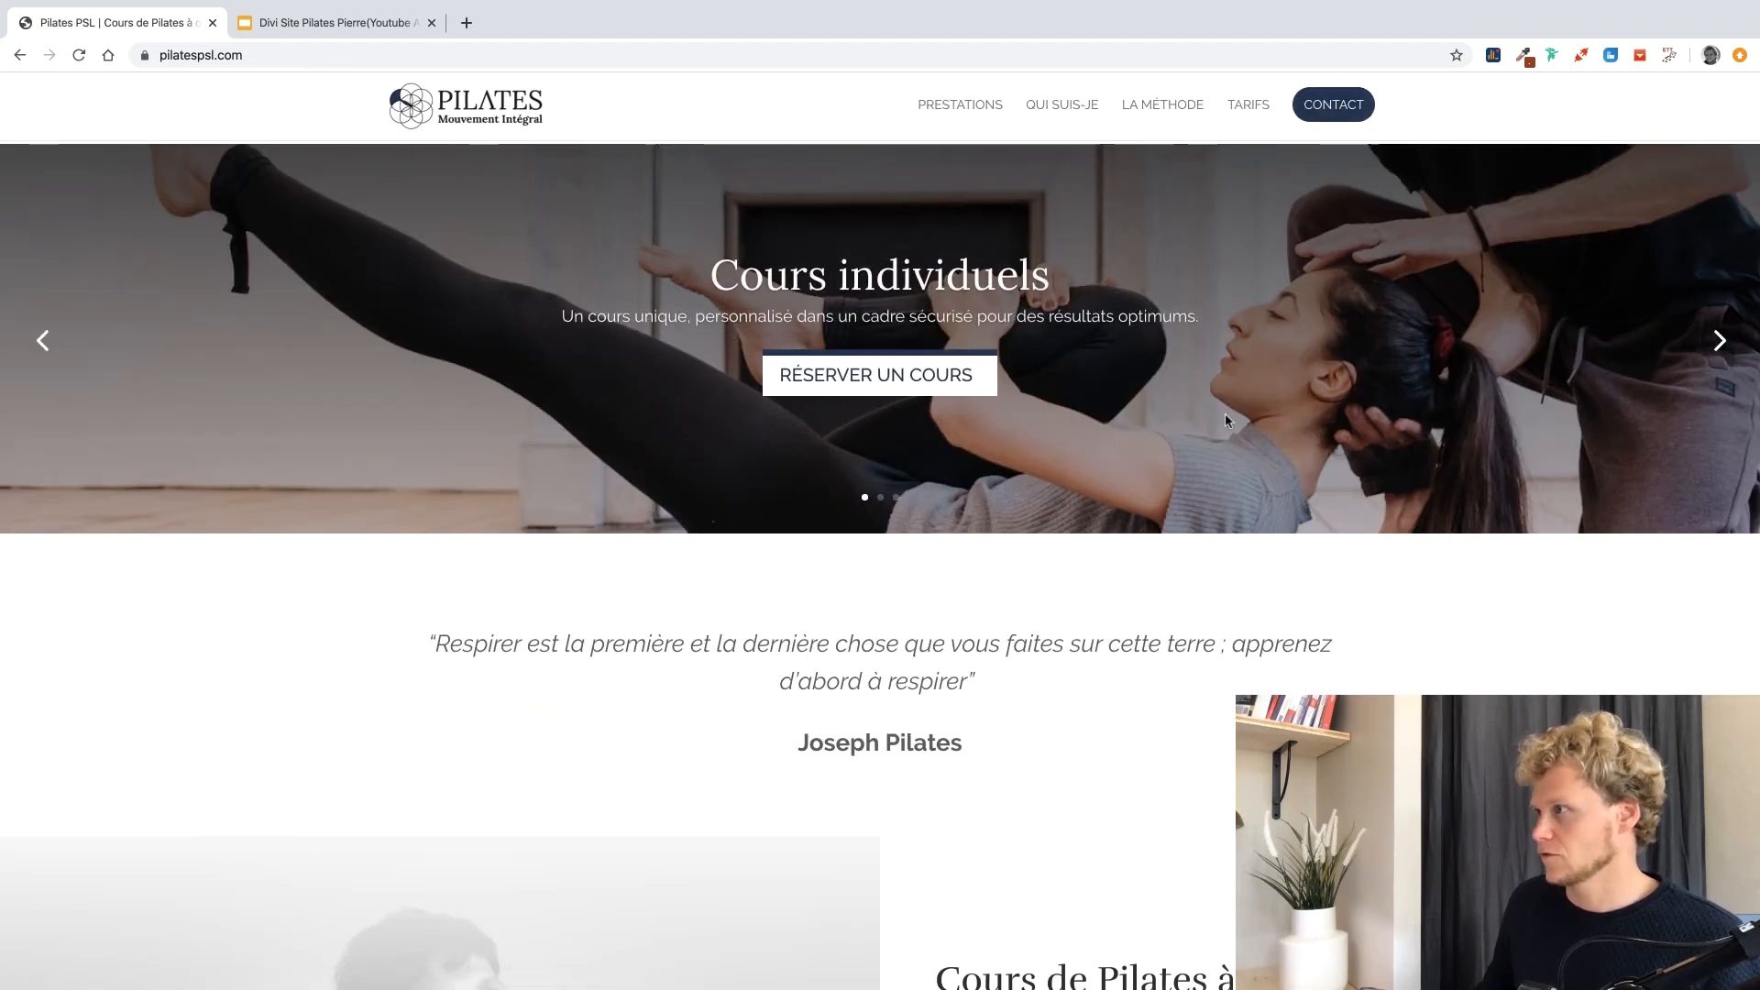
{"action": "left_click", "coordinate": [1707, 341]}
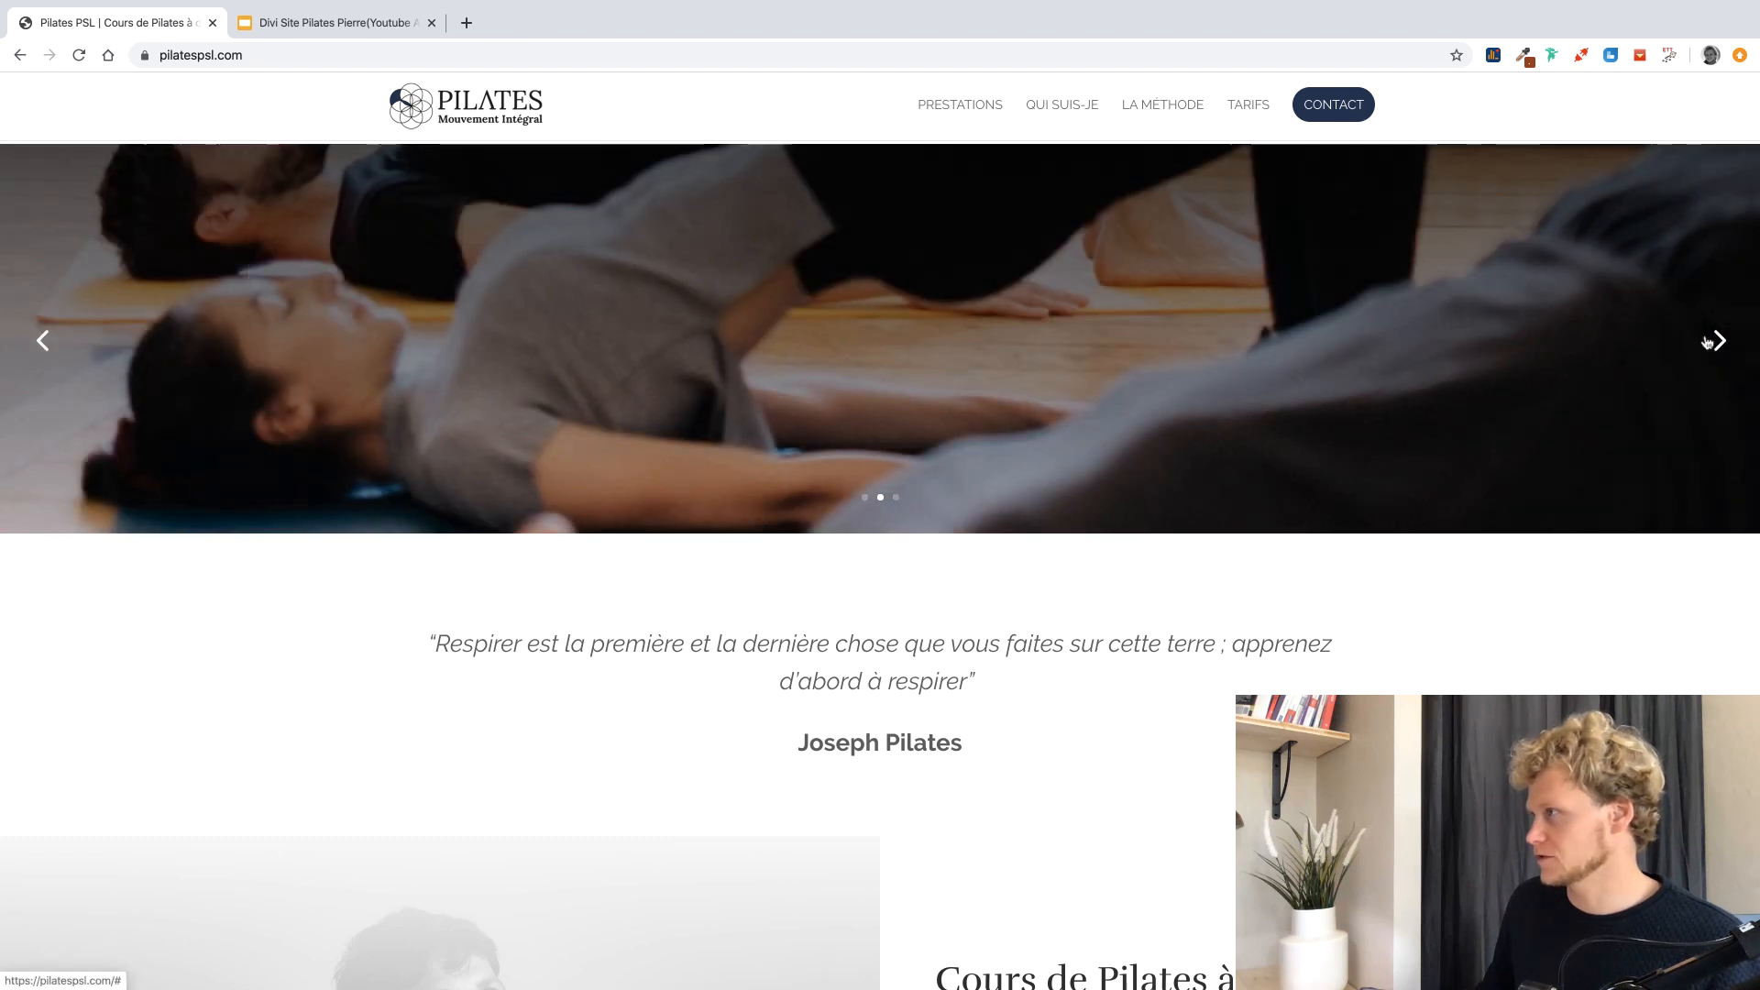
{"action": "scroll", "coordinate": [1170, 754], "scroll_direction": "down", "scroll_amount": 6}
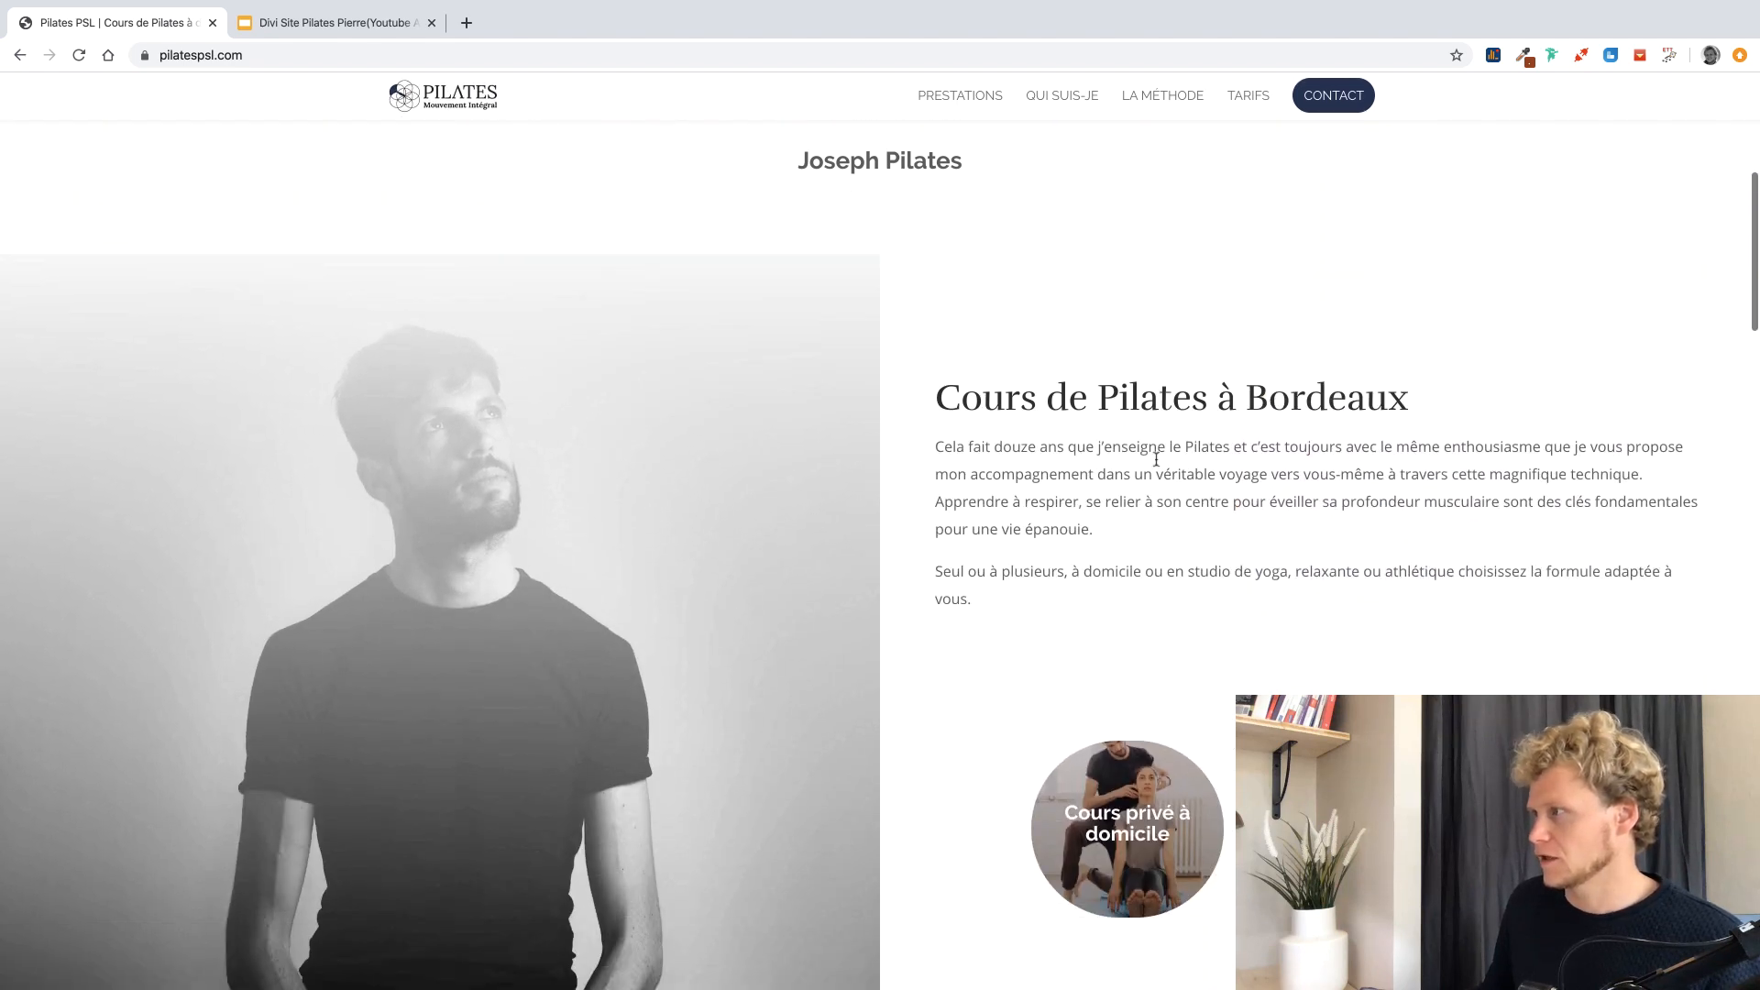
{"action": "scroll", "coordinate": [1019, 437], "scroll_direction": "down", "scroll_amount": 1}
{"action": "scroll", "coordinate": [1018, 436], "scroll_direction": "down", "scroll_amount": 2}
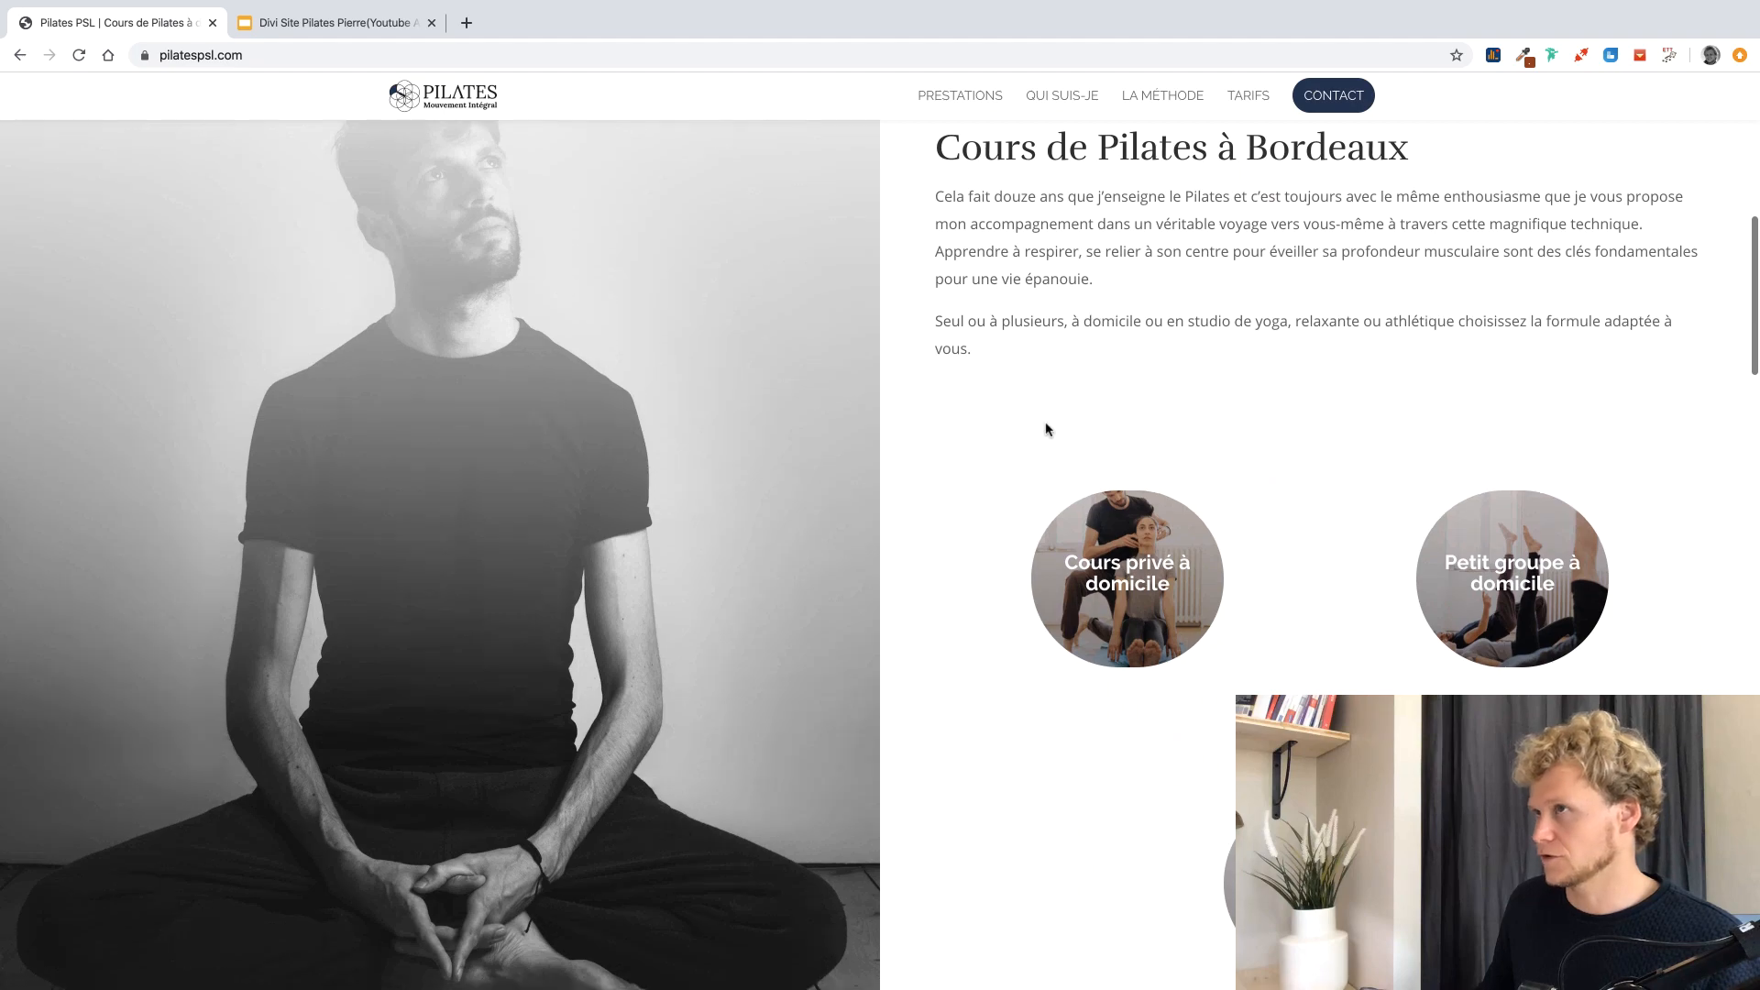
{"action": "key", "text": "ctrl+Left"}
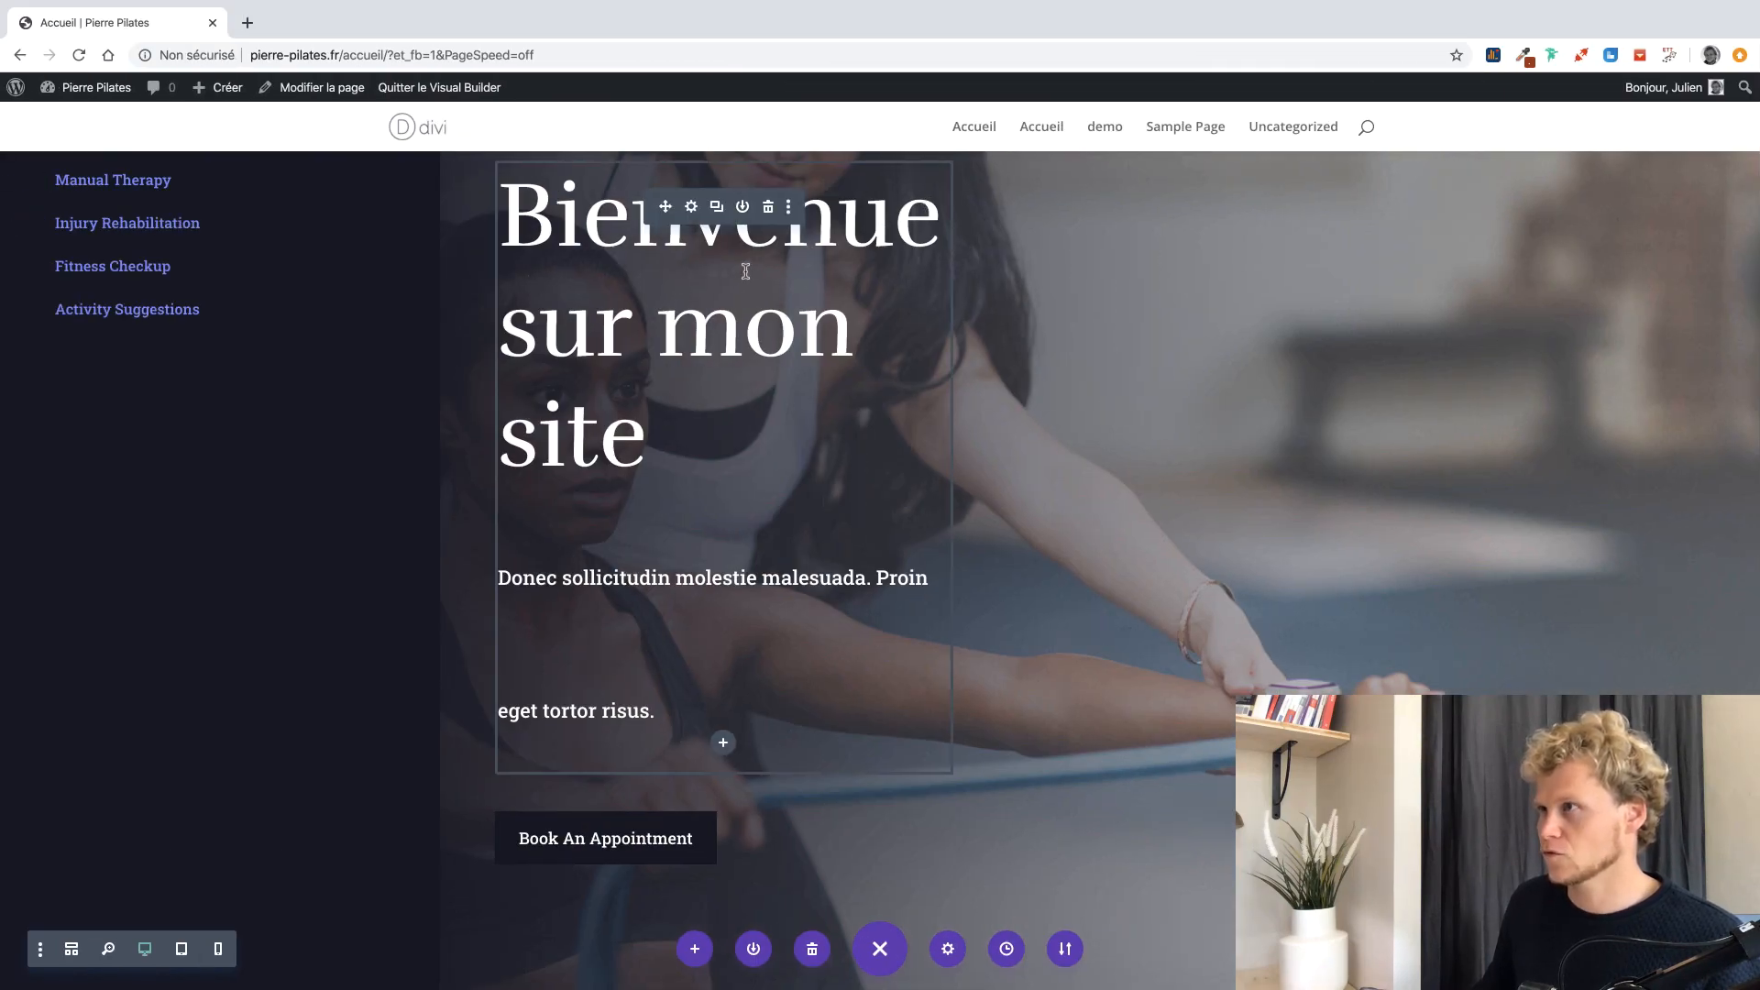
Add a Plein écran section below the hero holding a full-width slider module.
{"action": "scroll", "coordinate": [811, 717], "scroll_direction": "down", "scroll_amount": 1}
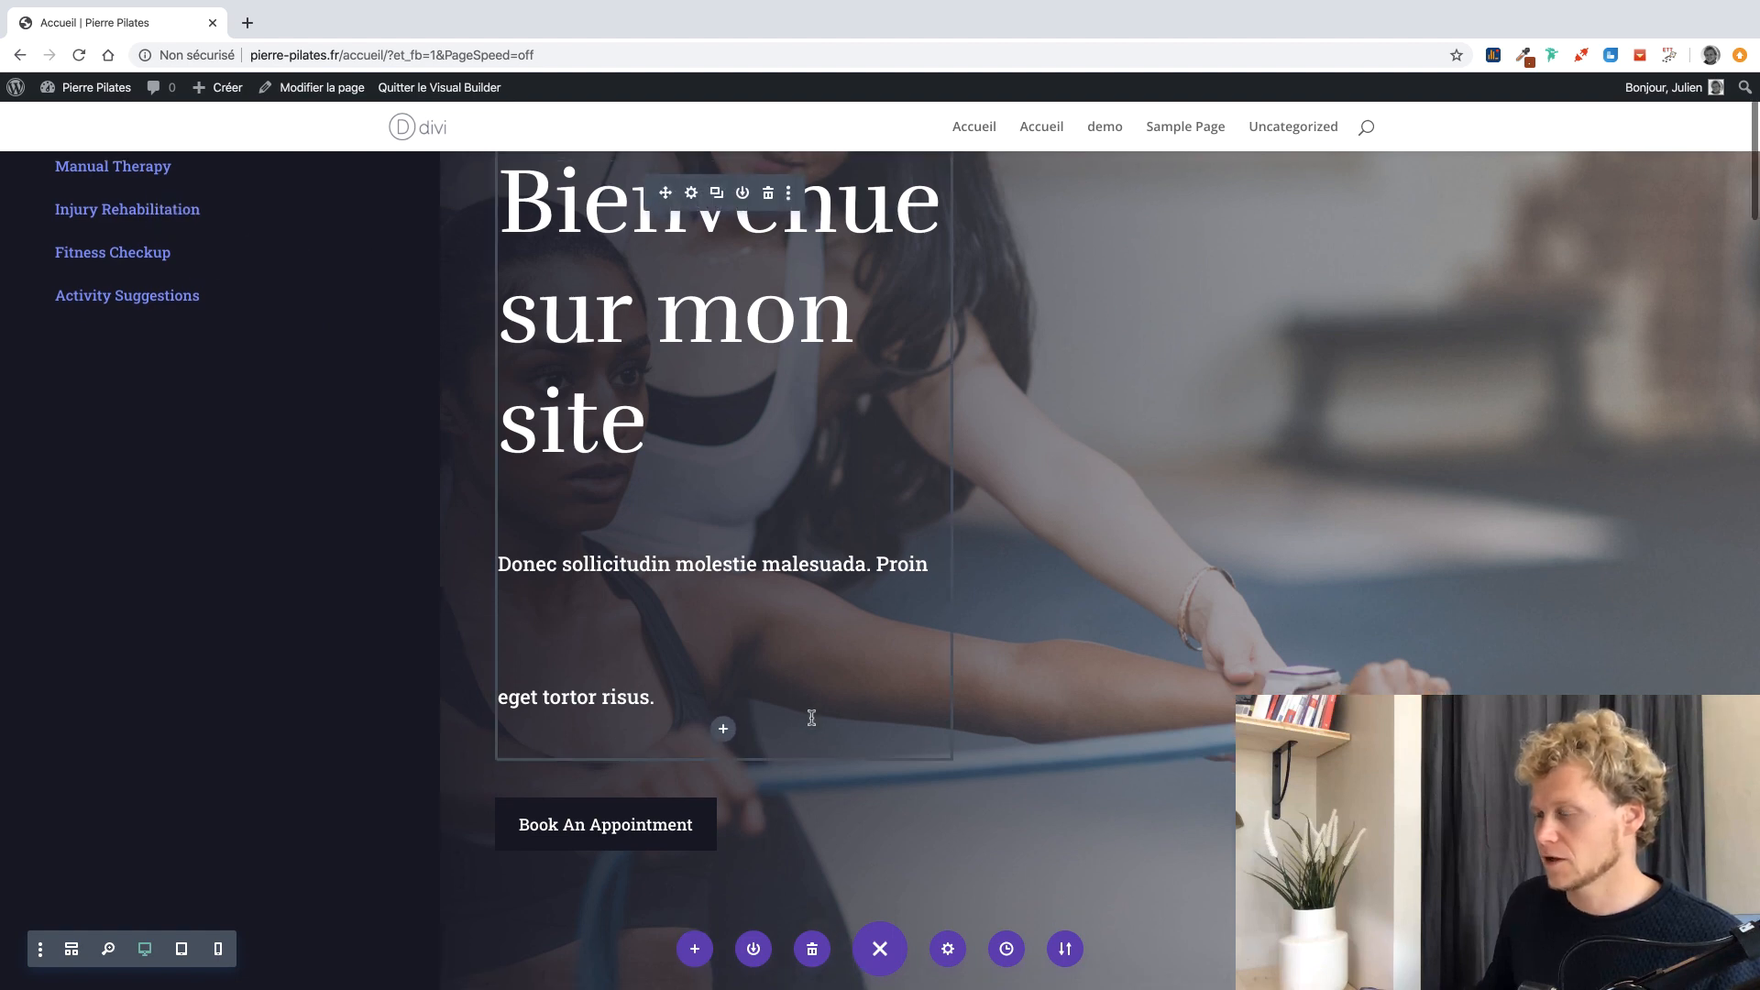
{"action": "scroll", "coordinate": [812, 718], "scroll_direction": "down", "scroll_amount": 3}
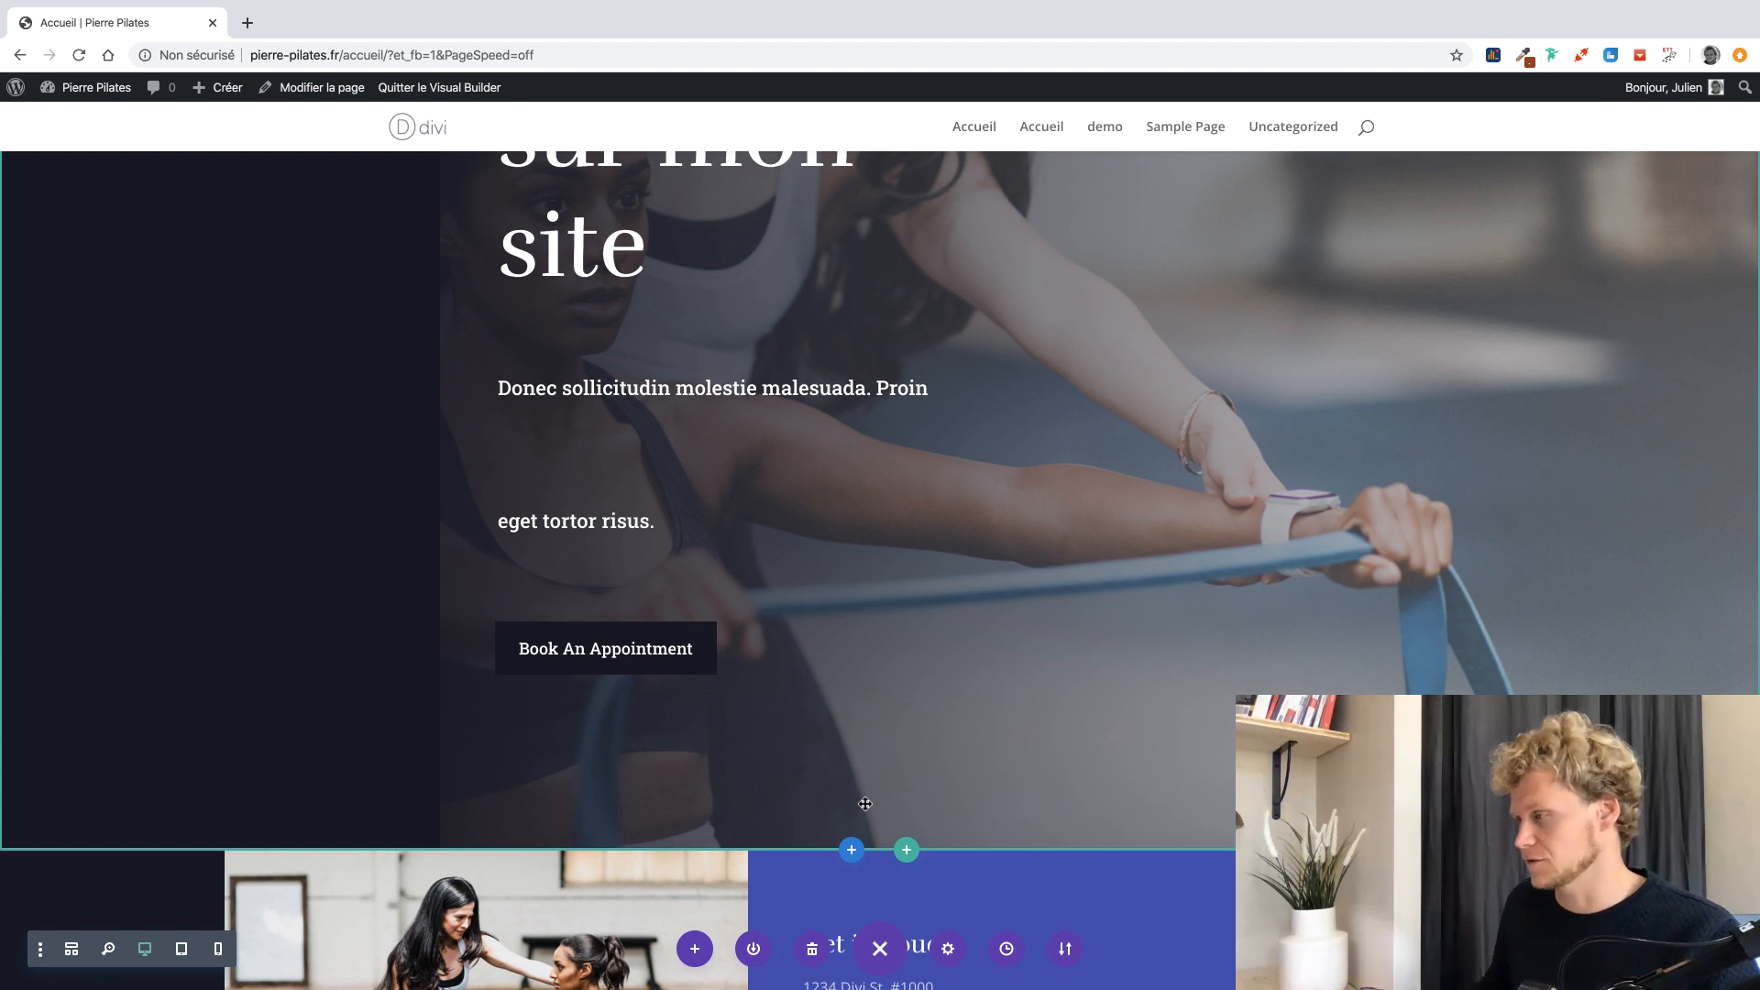
{"action": "left_click", "coordinate": [851, 848]}
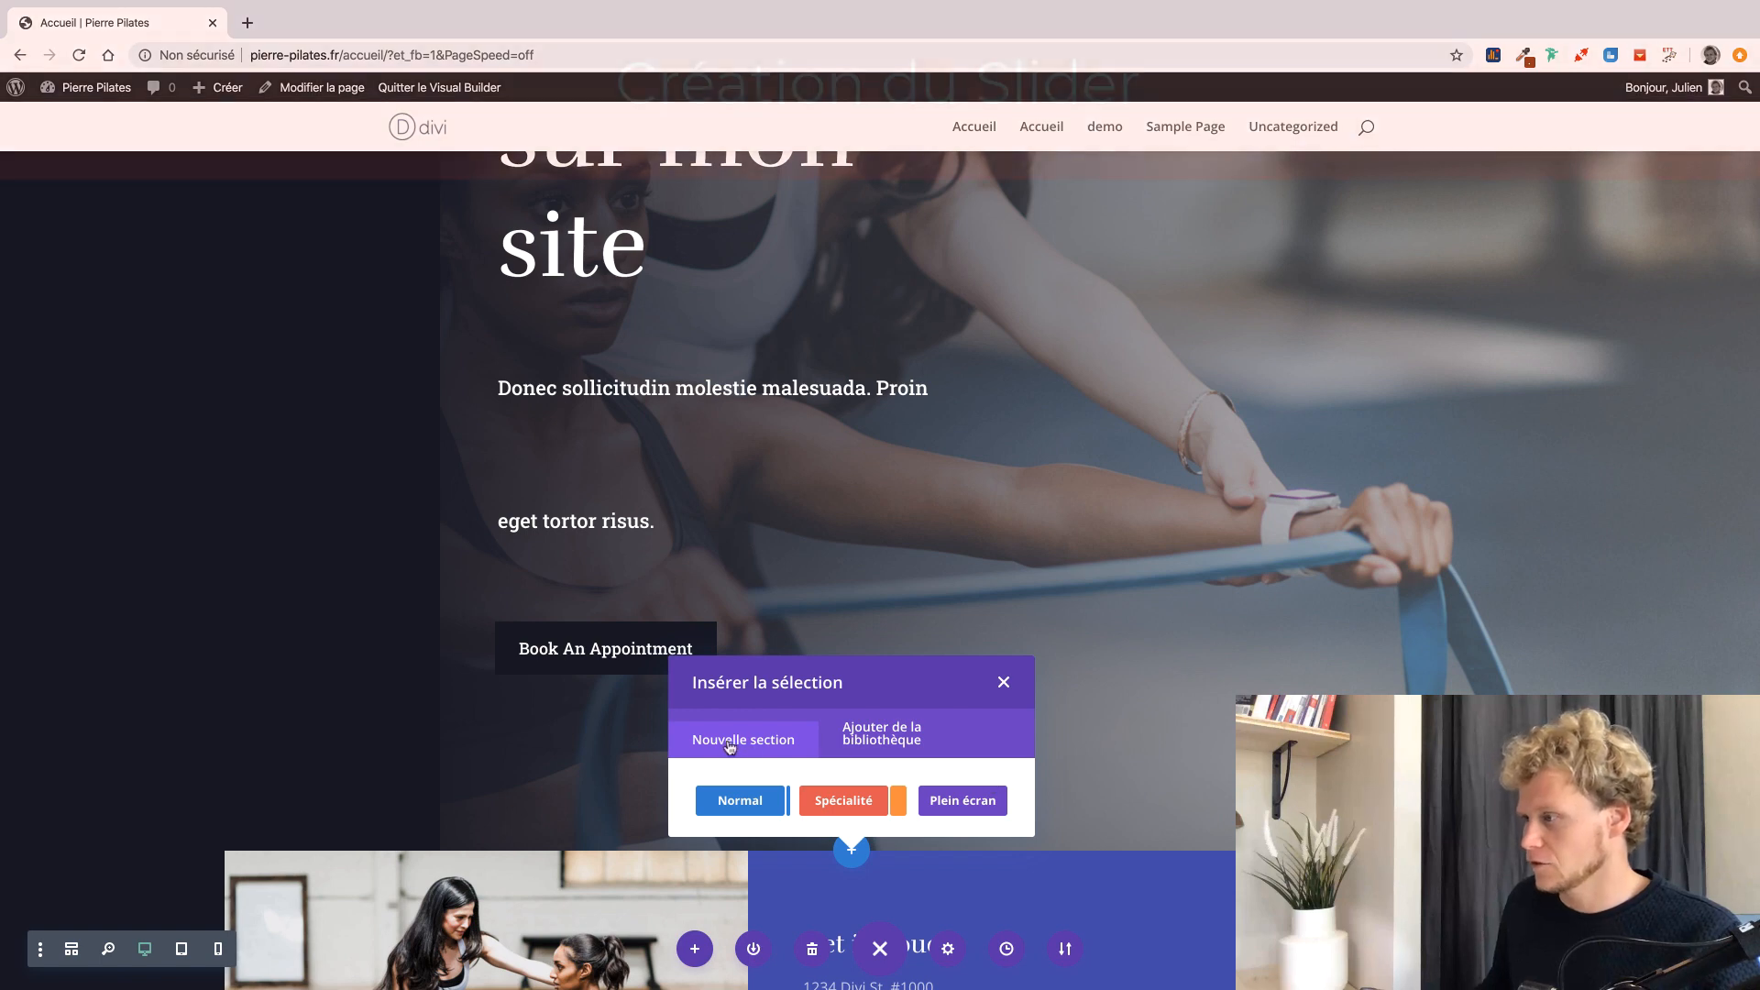
{"action": "left_click", "coordinate": [965, 801]}
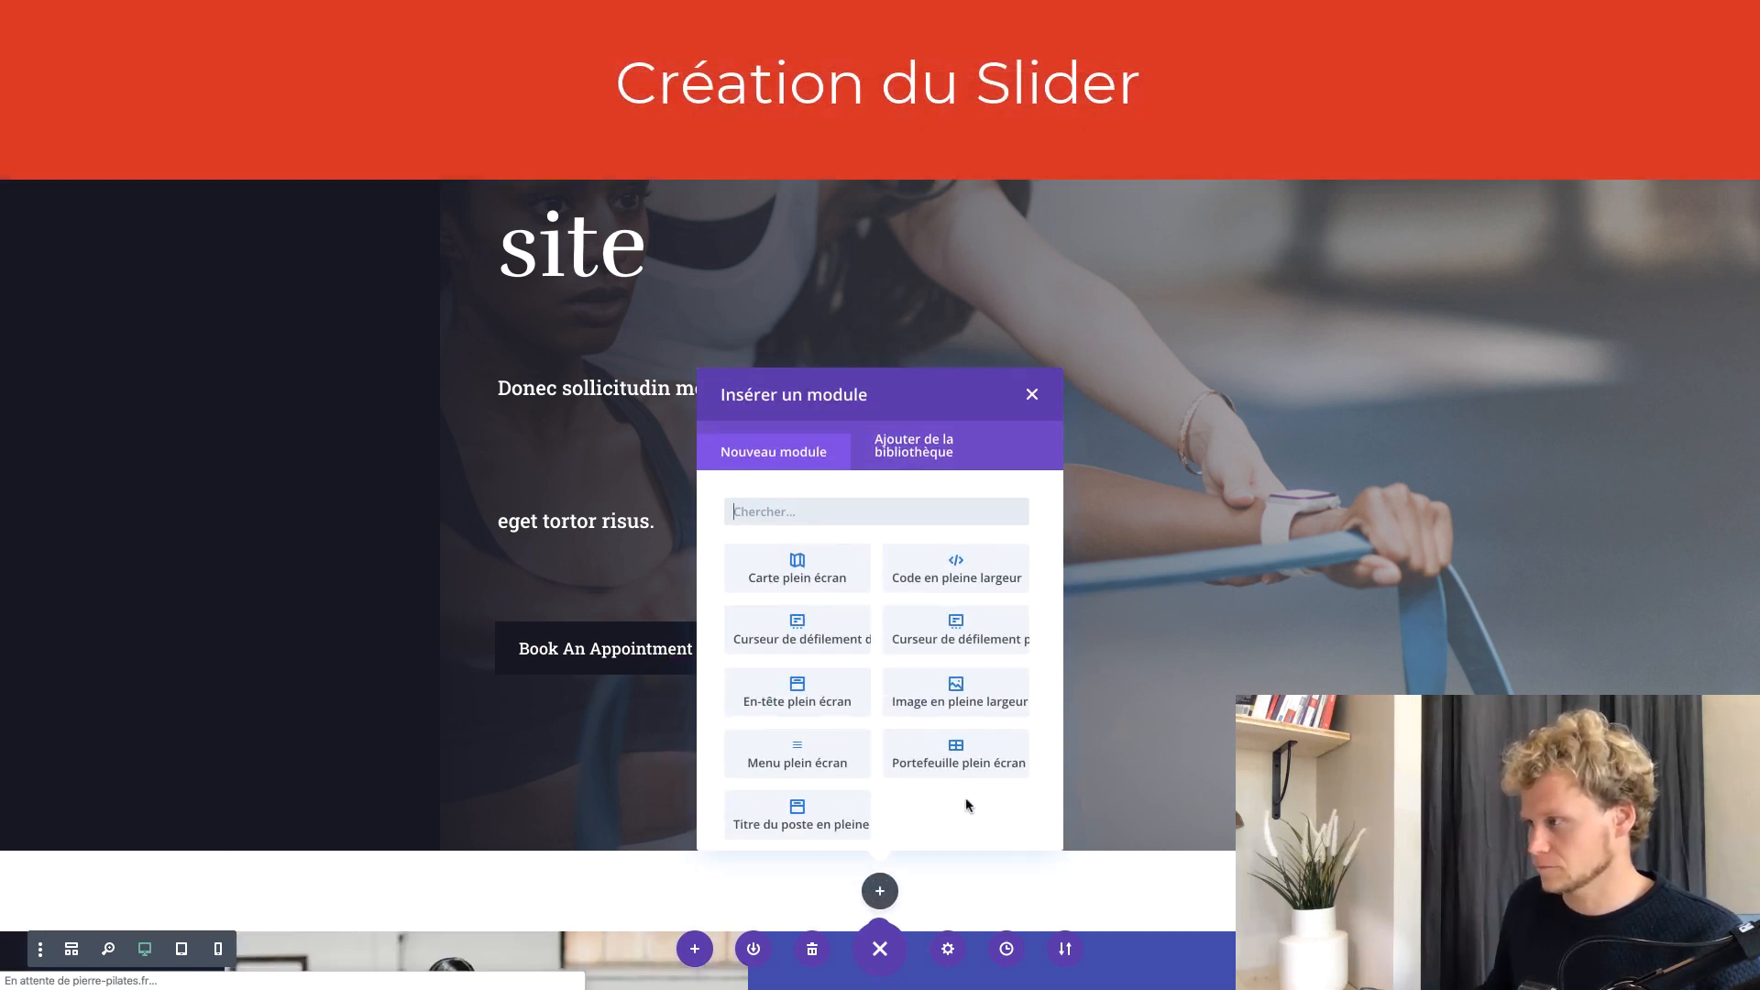
{"action": "left_click", "coordinate": [928, 628]}
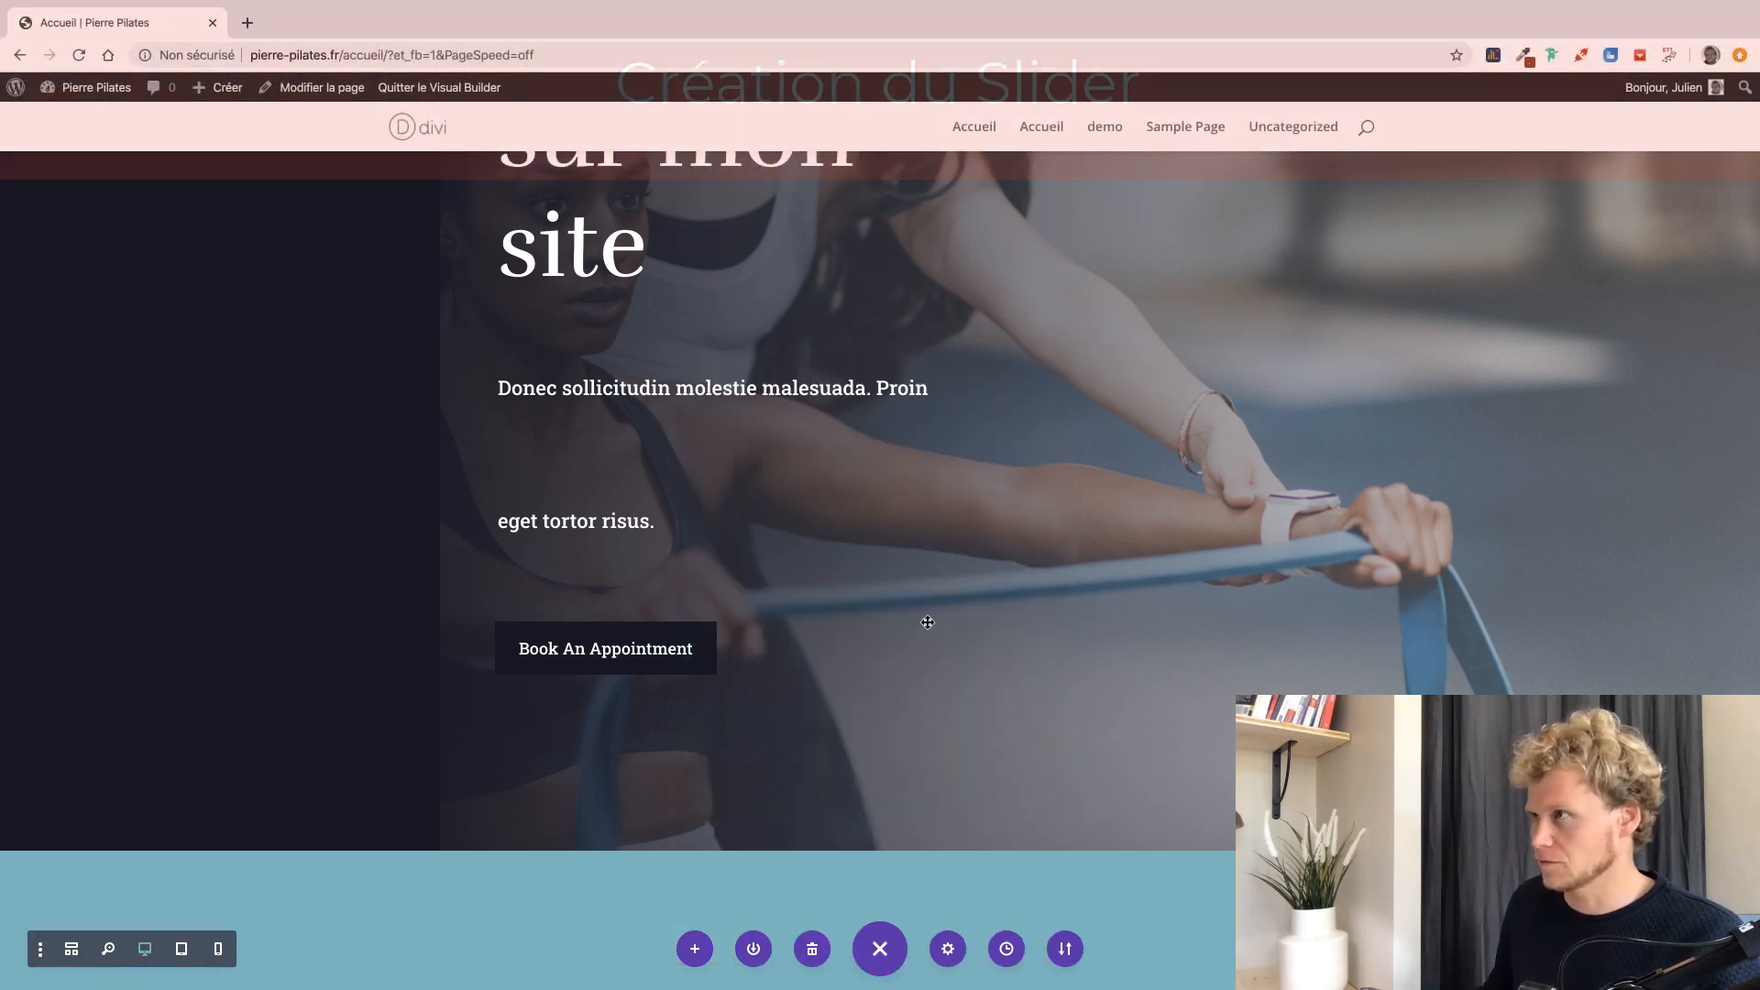
Dock the slider settings panel and retitle the first slide 'Cours Particuliers'.
{"action": "scroll", "coordinate": [639, 495], "scroll_direction": "down", "scroll_amount": 1}
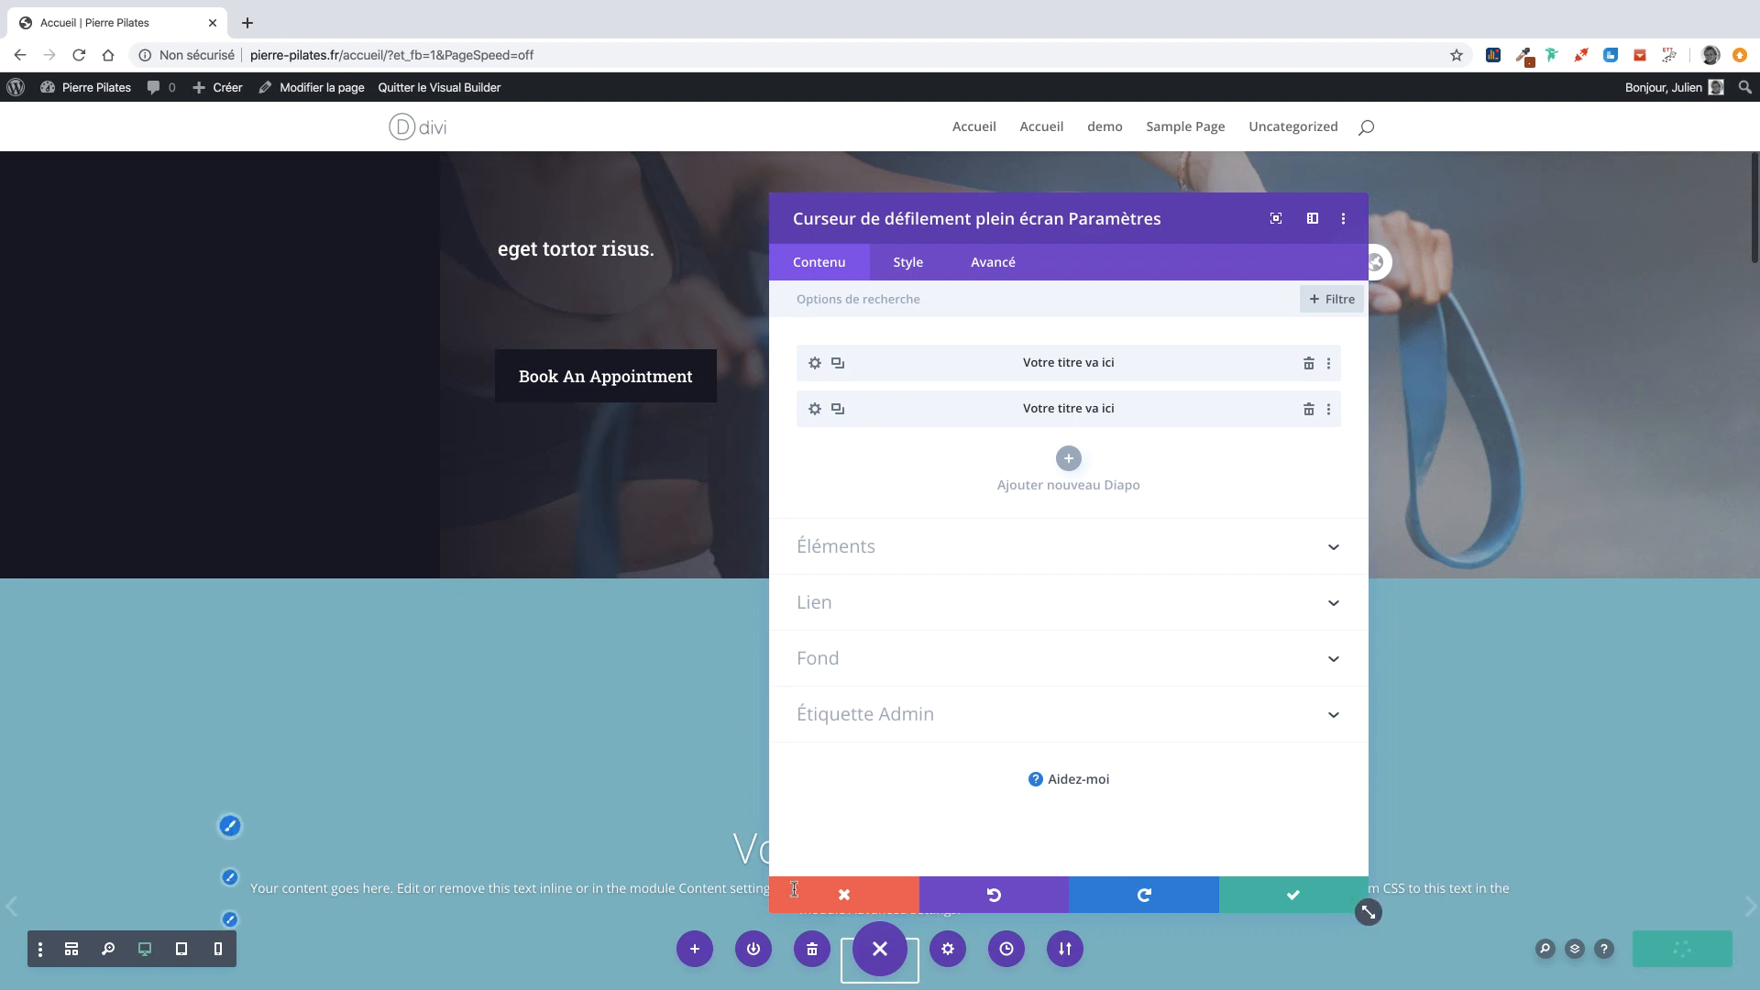
{"action": "scroll", "coordinate": [697, 623], "scroll_direction": "down", "scroll_amount": 3}
{"action": "left_click_drag", "start_coordinate": [1367, 911], "coordinate": [1741, 911]}
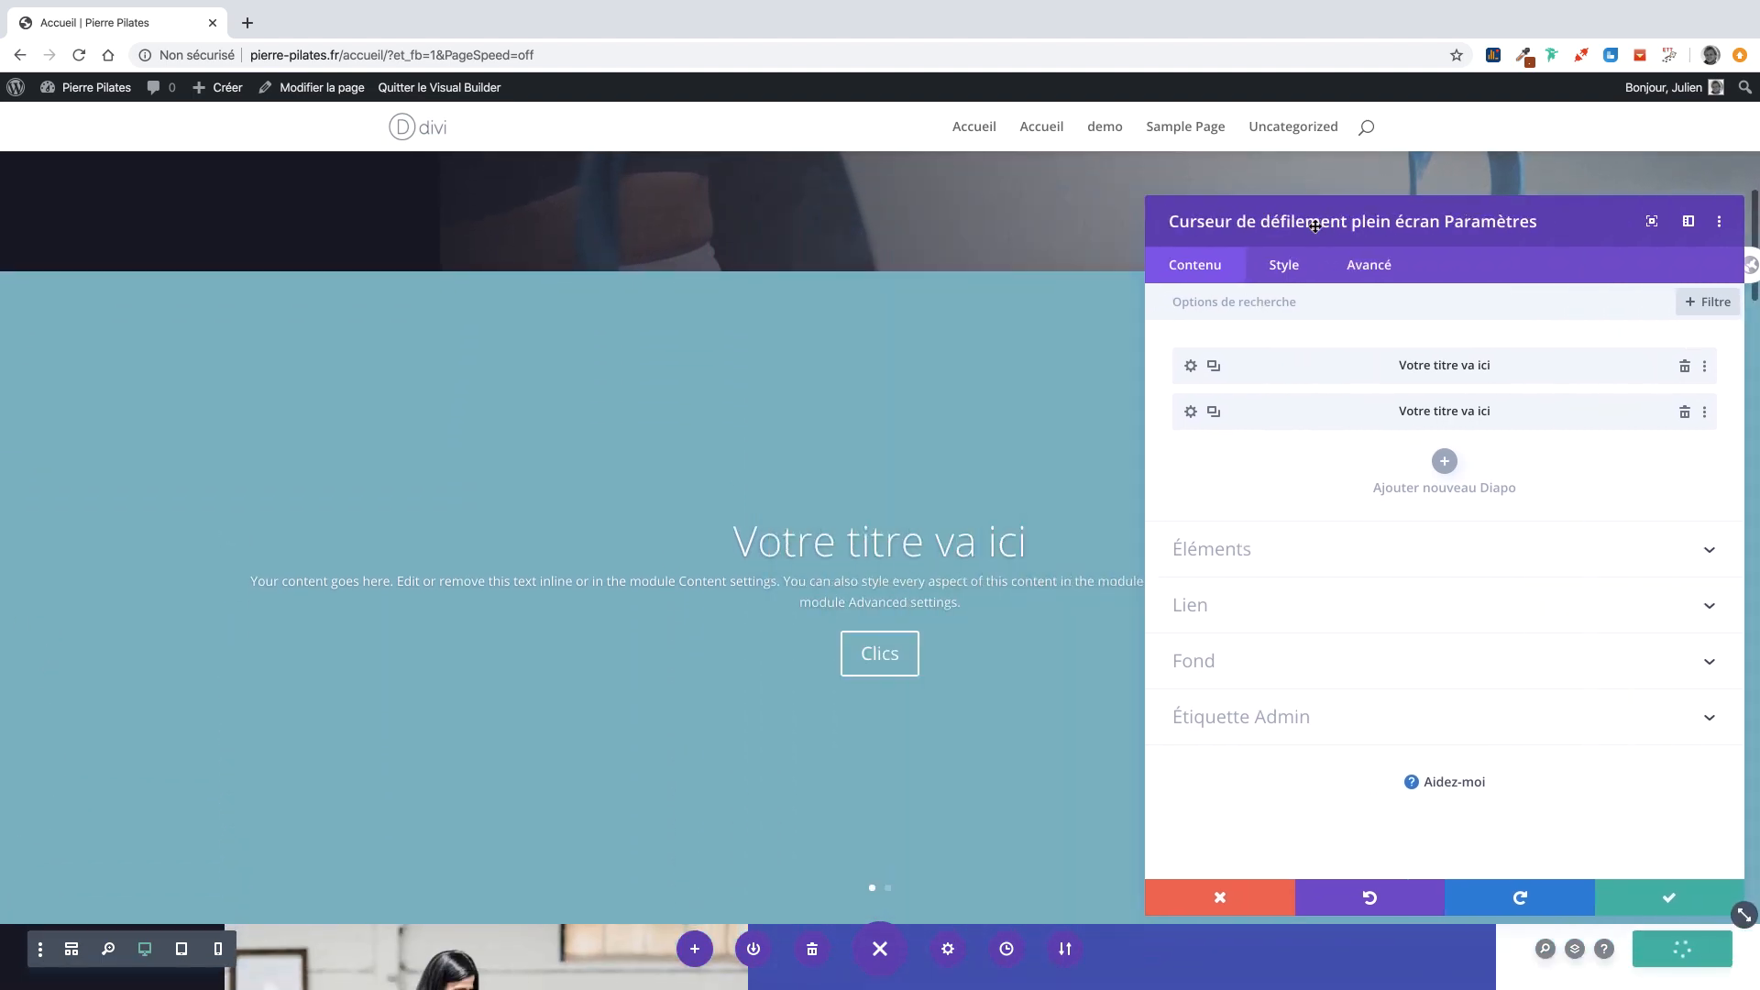
{"action": "left_click", "coordinate": [1207, 355]}
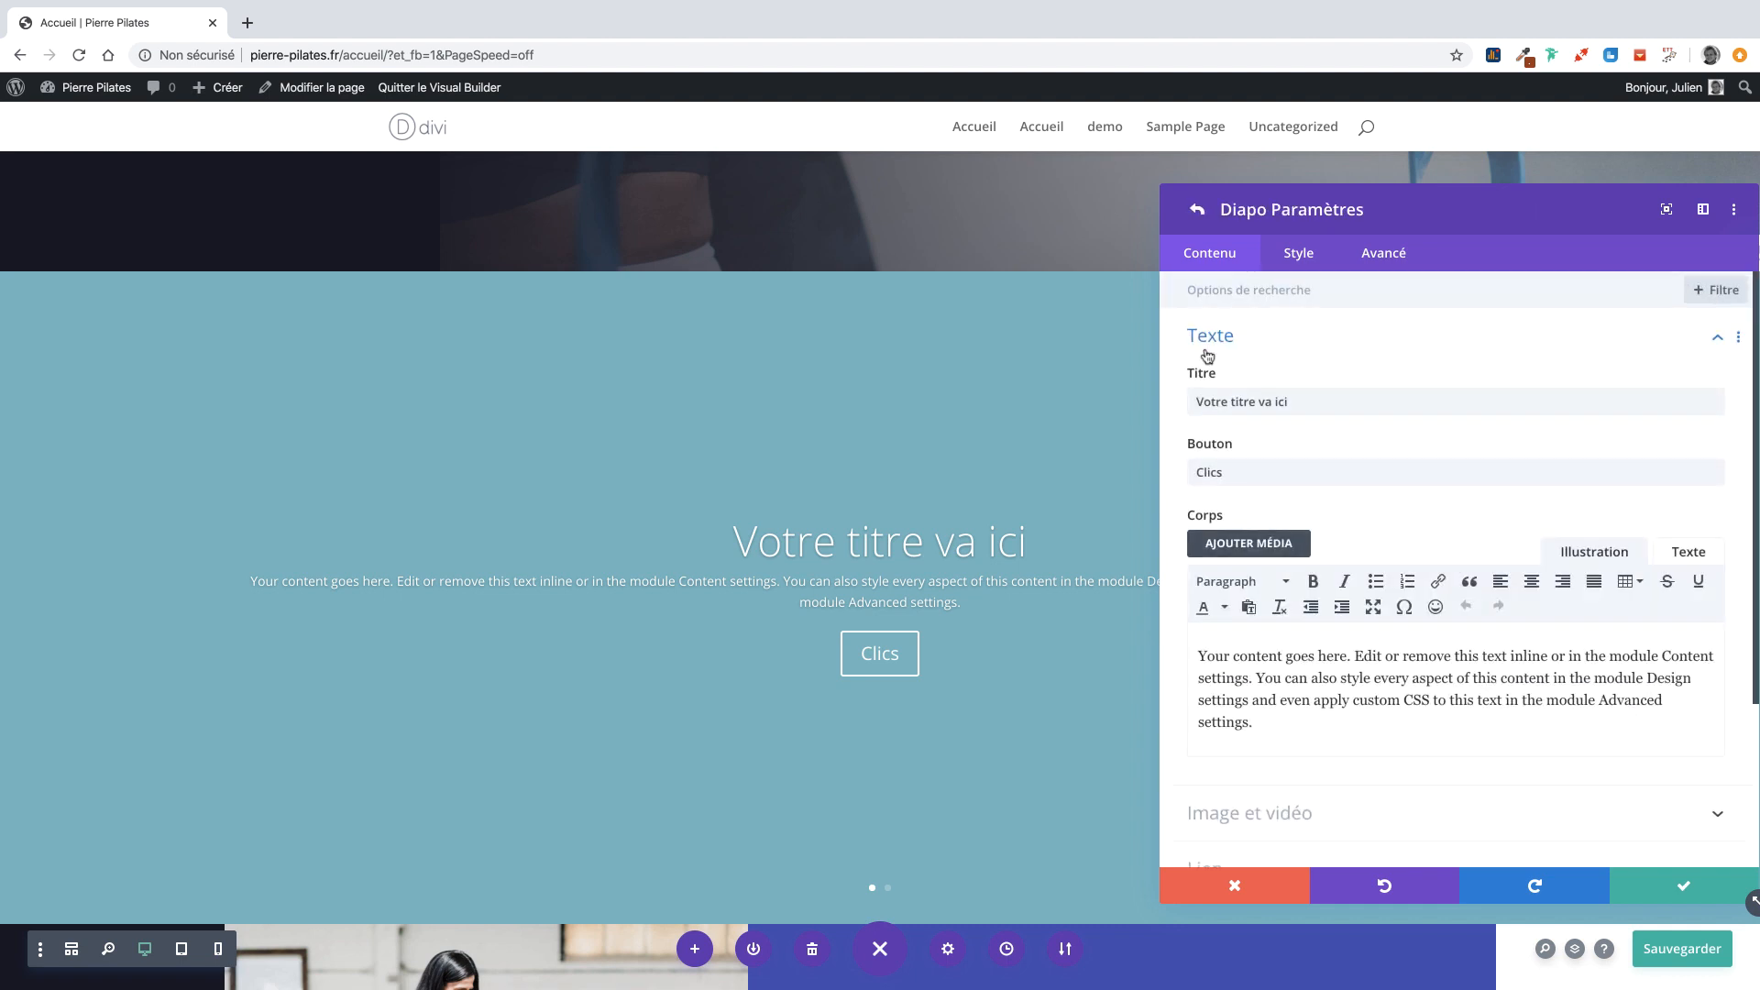
{"action": "left_click_drag", "start_coordinate": [1288, 401], "coordinate": [1161, 397]}
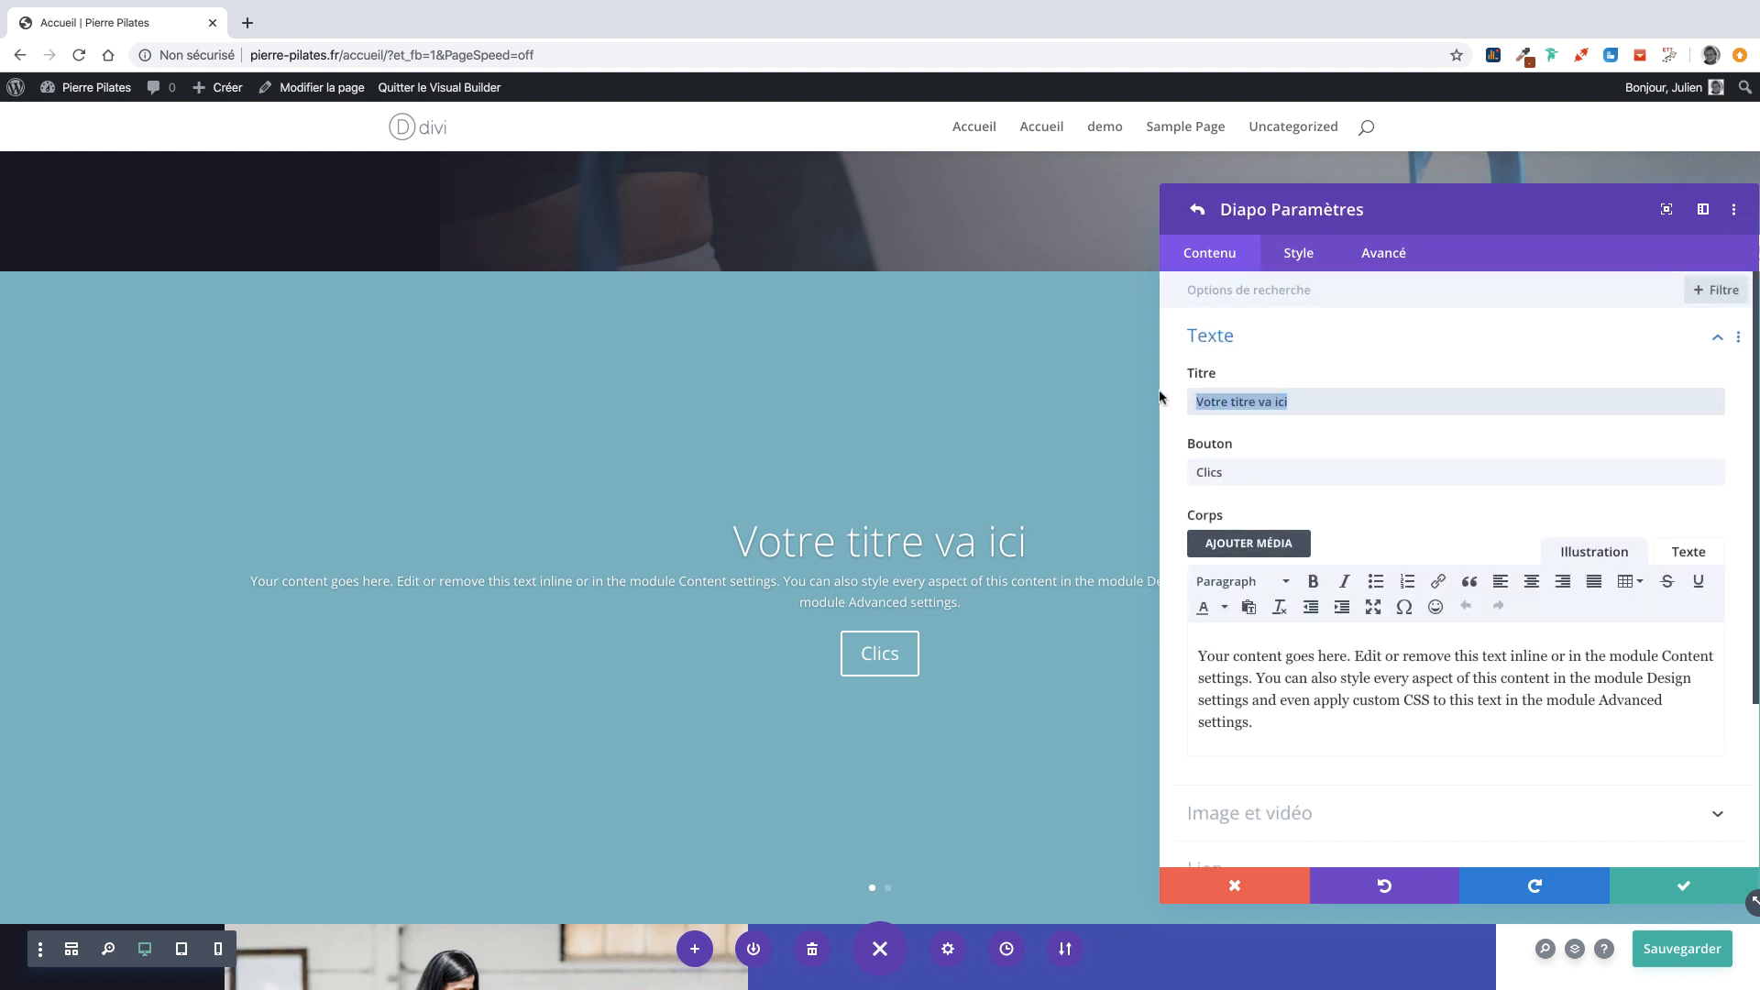
{"action": "type", "text": "Cours Particlu"}
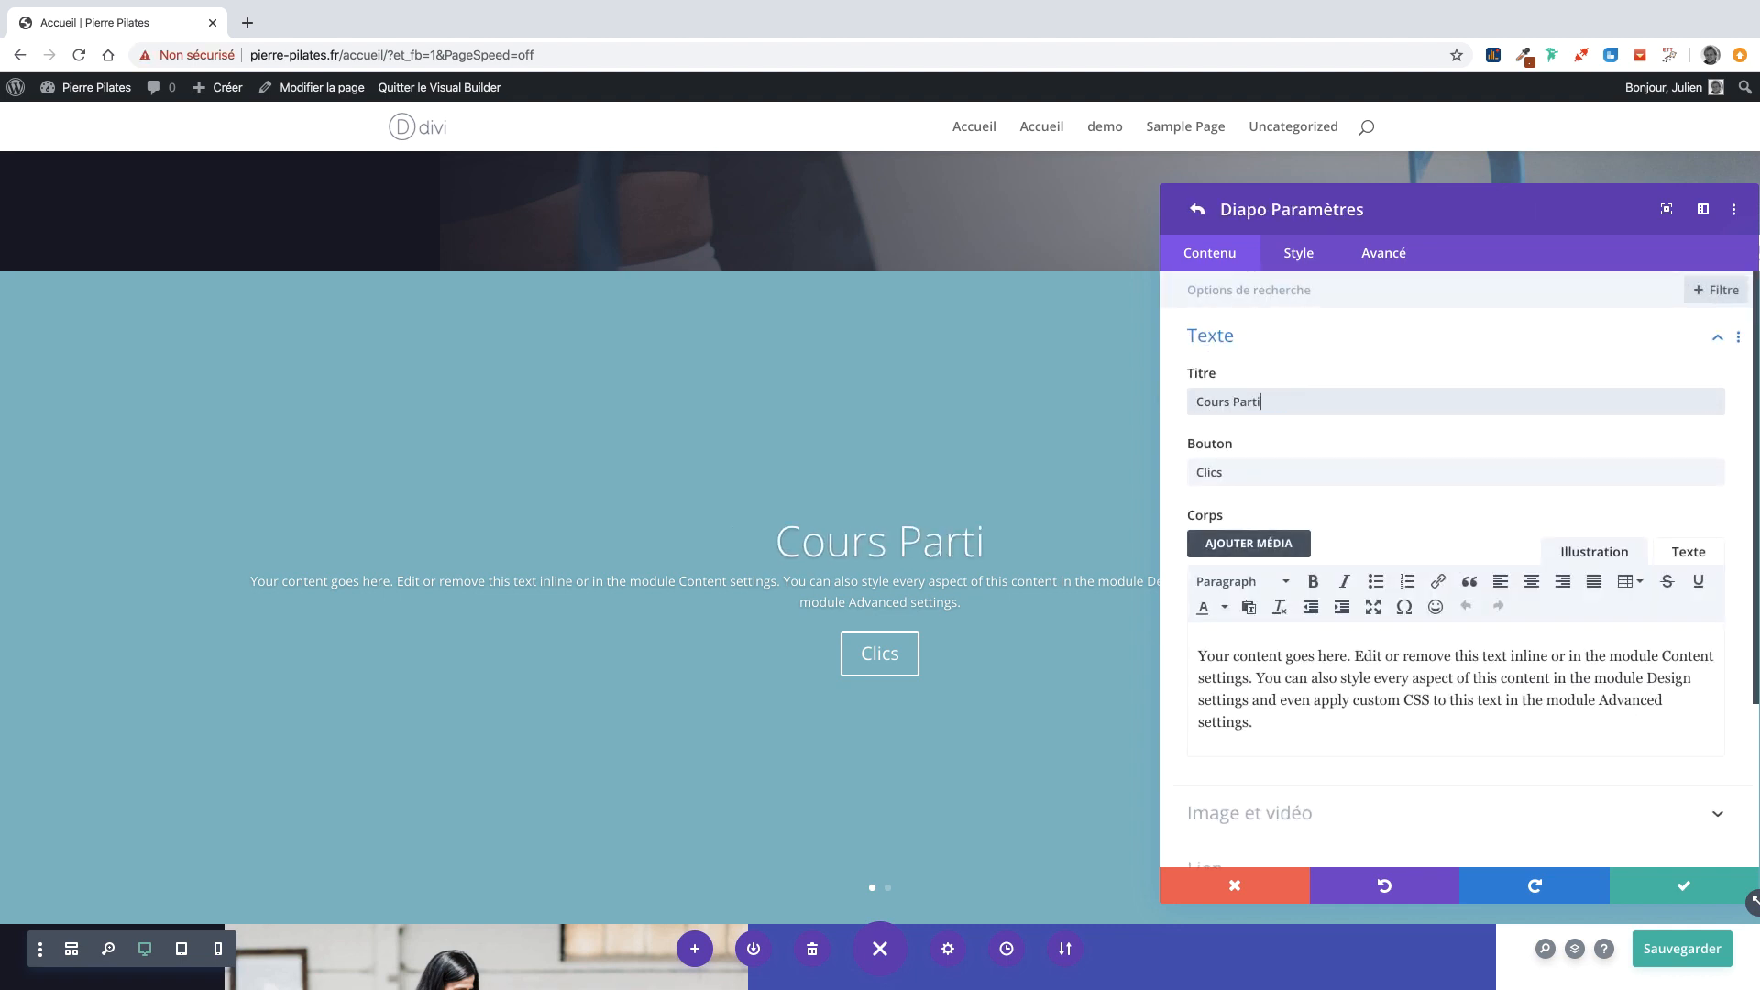
{"action": "key", "text": "BackSpace"}
{"action": "key", "text": "BackSpace"}
{"action": "key", "text": "BackSpace"}
{"action": "type", "text": "culiers"}
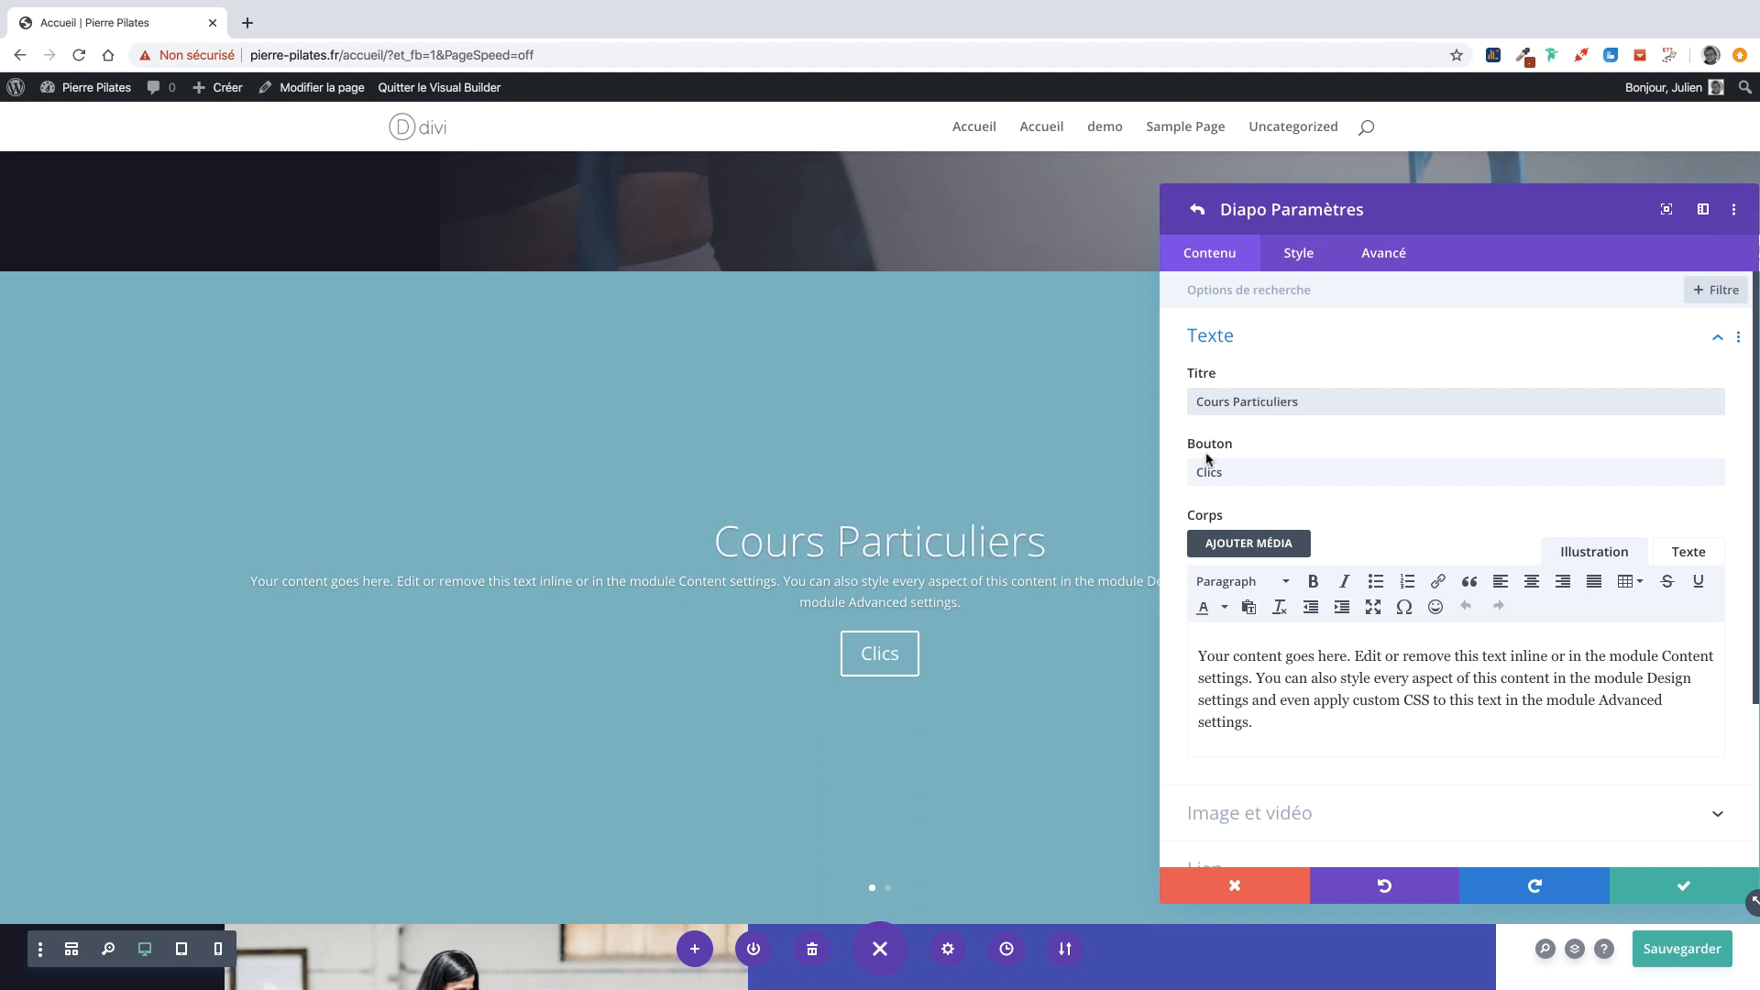
Change the slide's button label to 'En savoir plus' and split the body into two paragraphs.
{"action": "double_click", "coordinate": [1222, 471]}
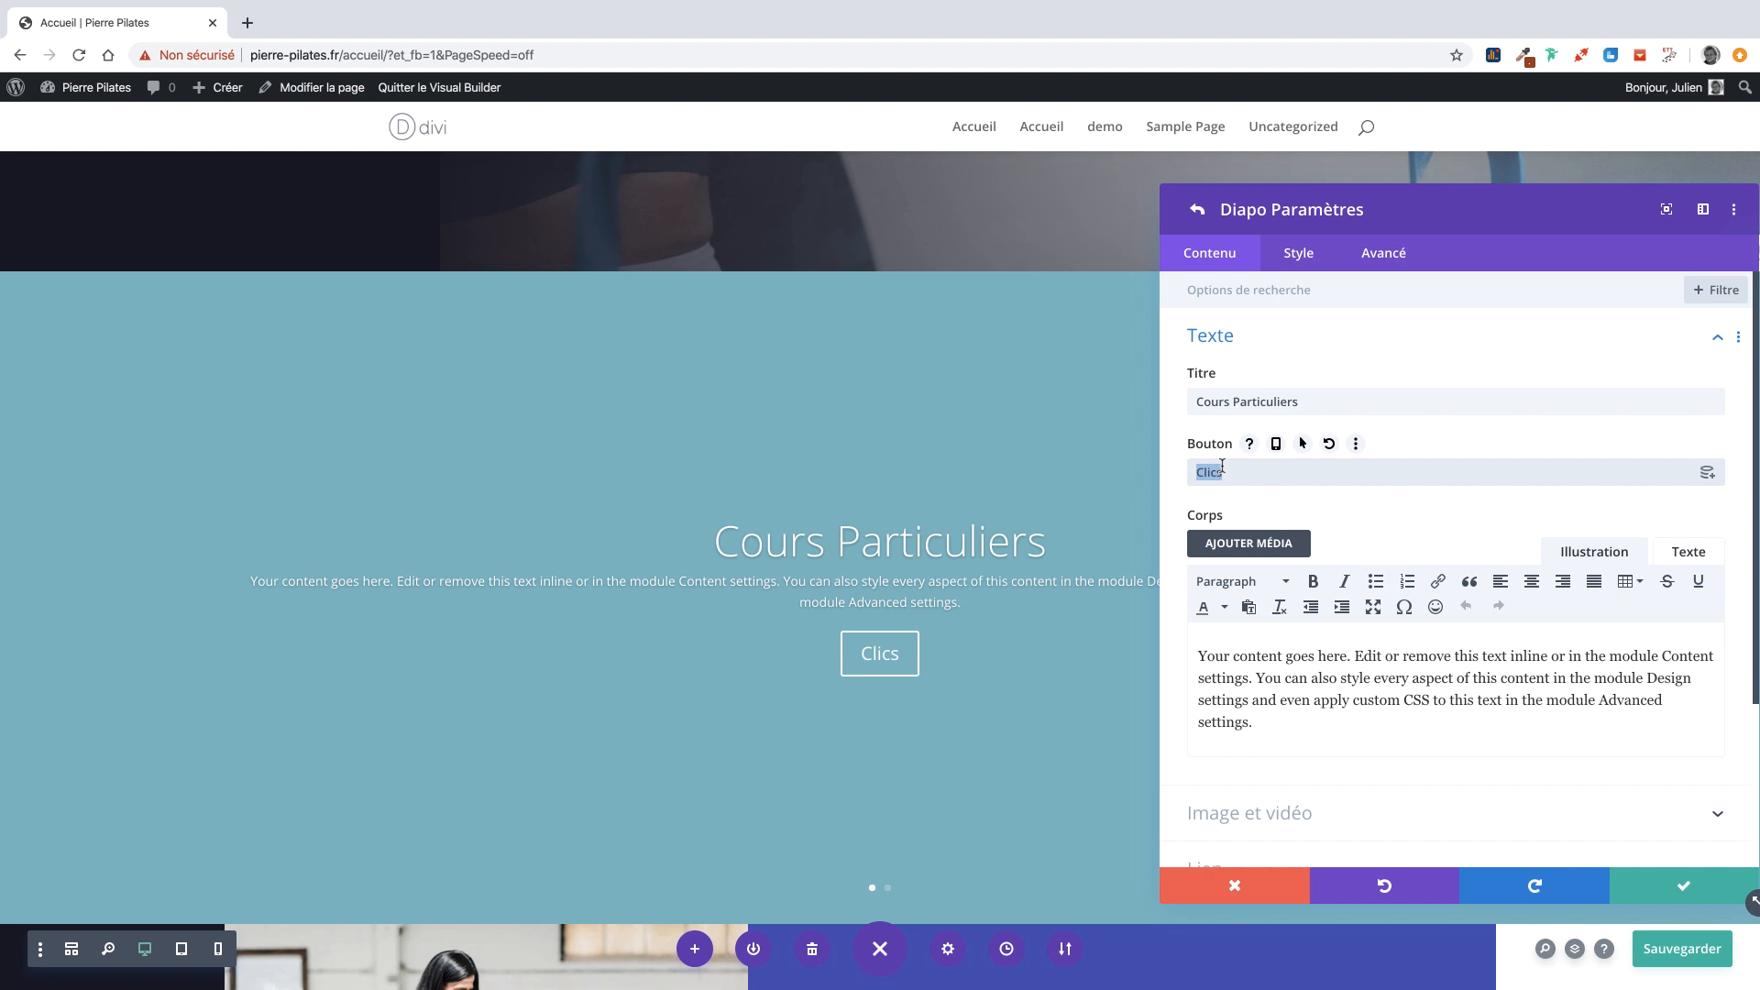
{"action": "type", "text": "En savoir plus"}
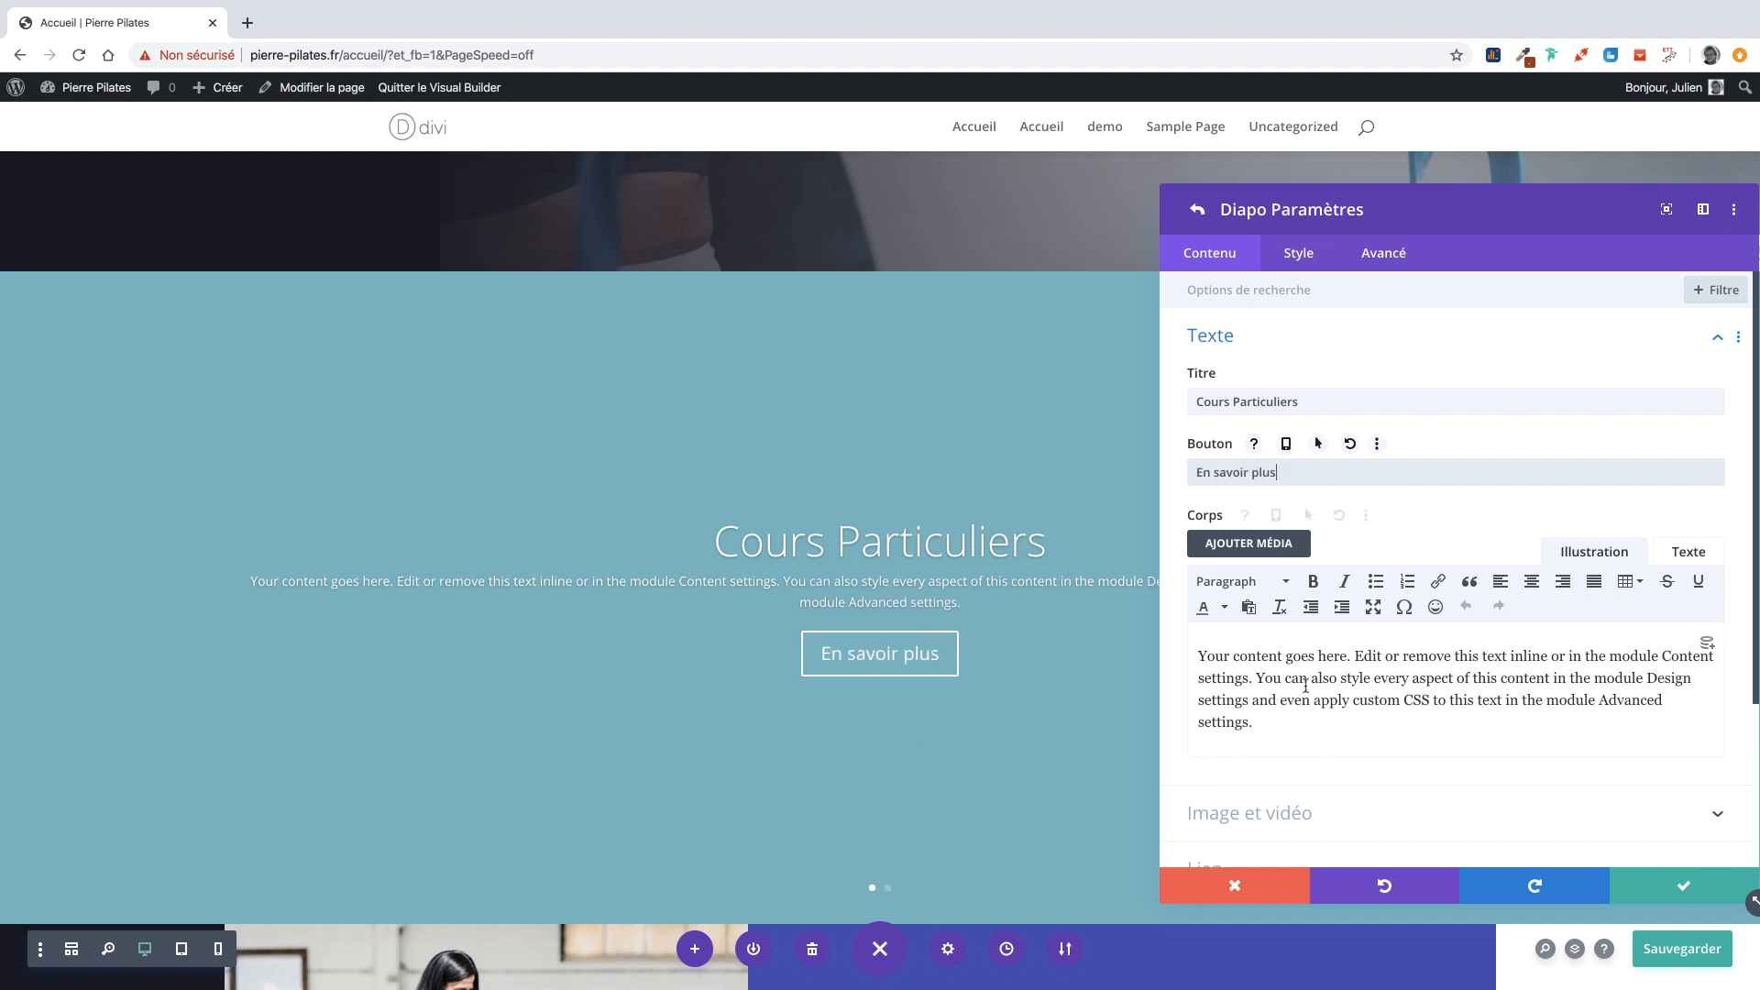
{"action": "key", "text": "Return"}
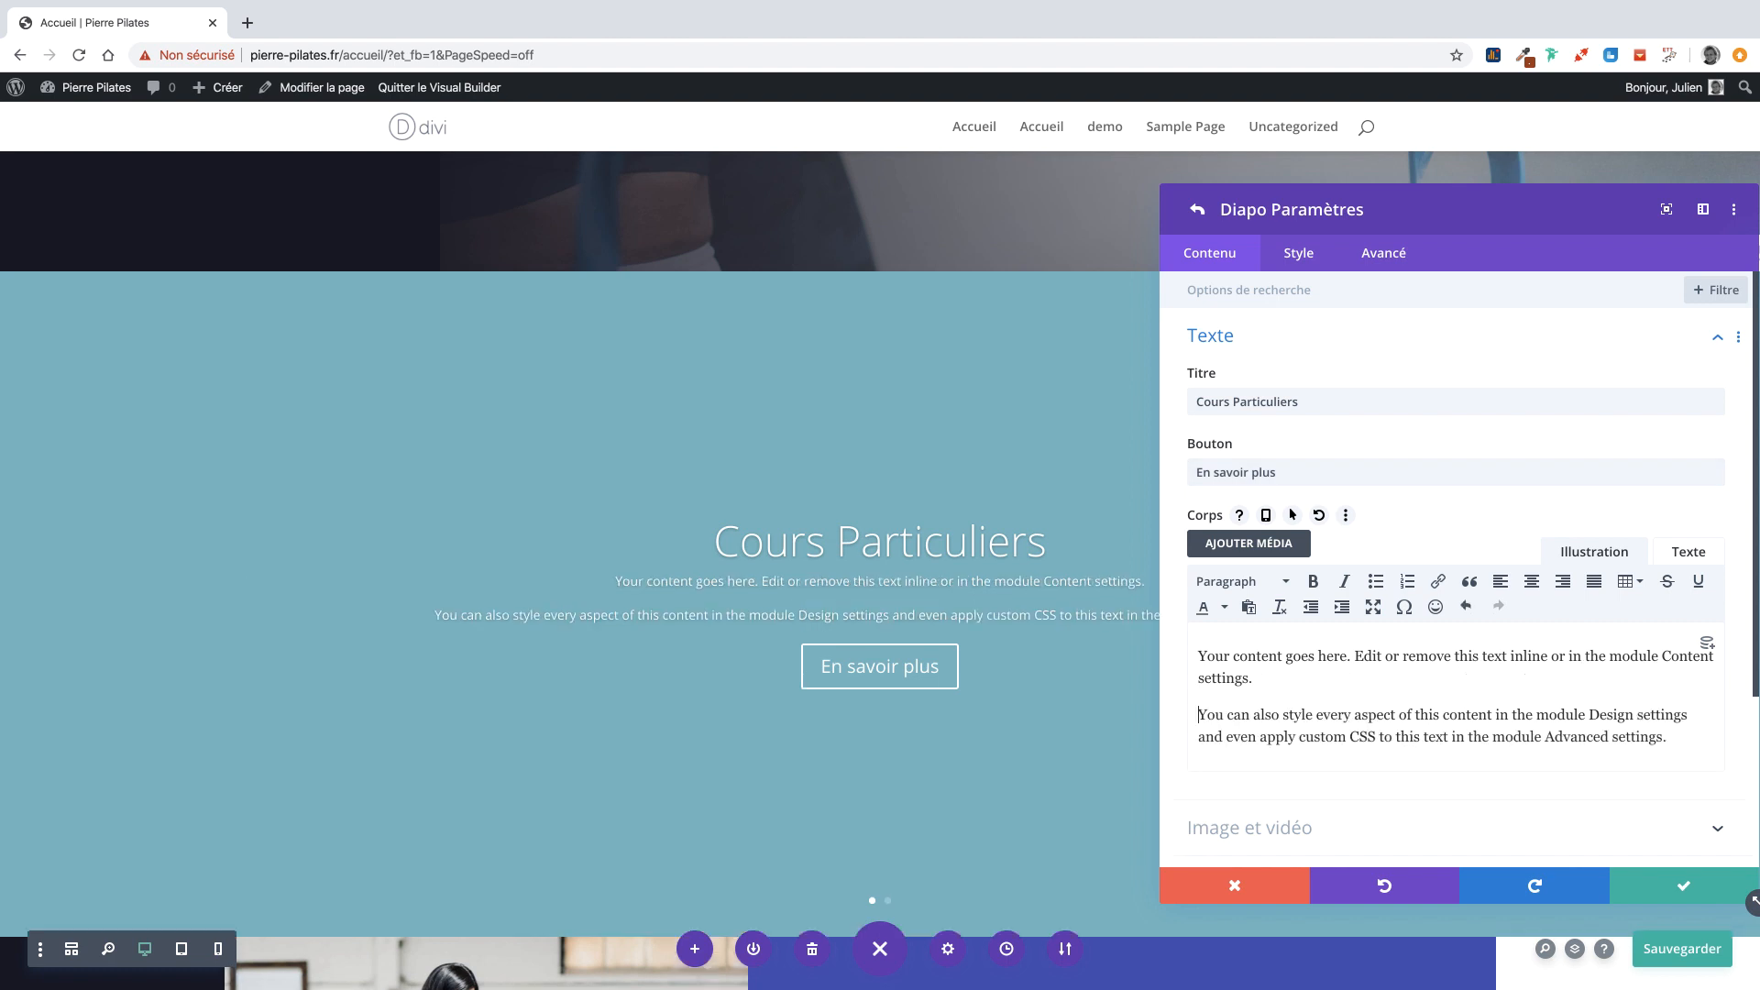
{"action": "left_click", "coordinate": [1210, 336]}
Set Cours-individuels-Pilates.jpg as the slide's background image and save the slide settings.
{"action": "left_click", "coordinate": [1261, 403]}
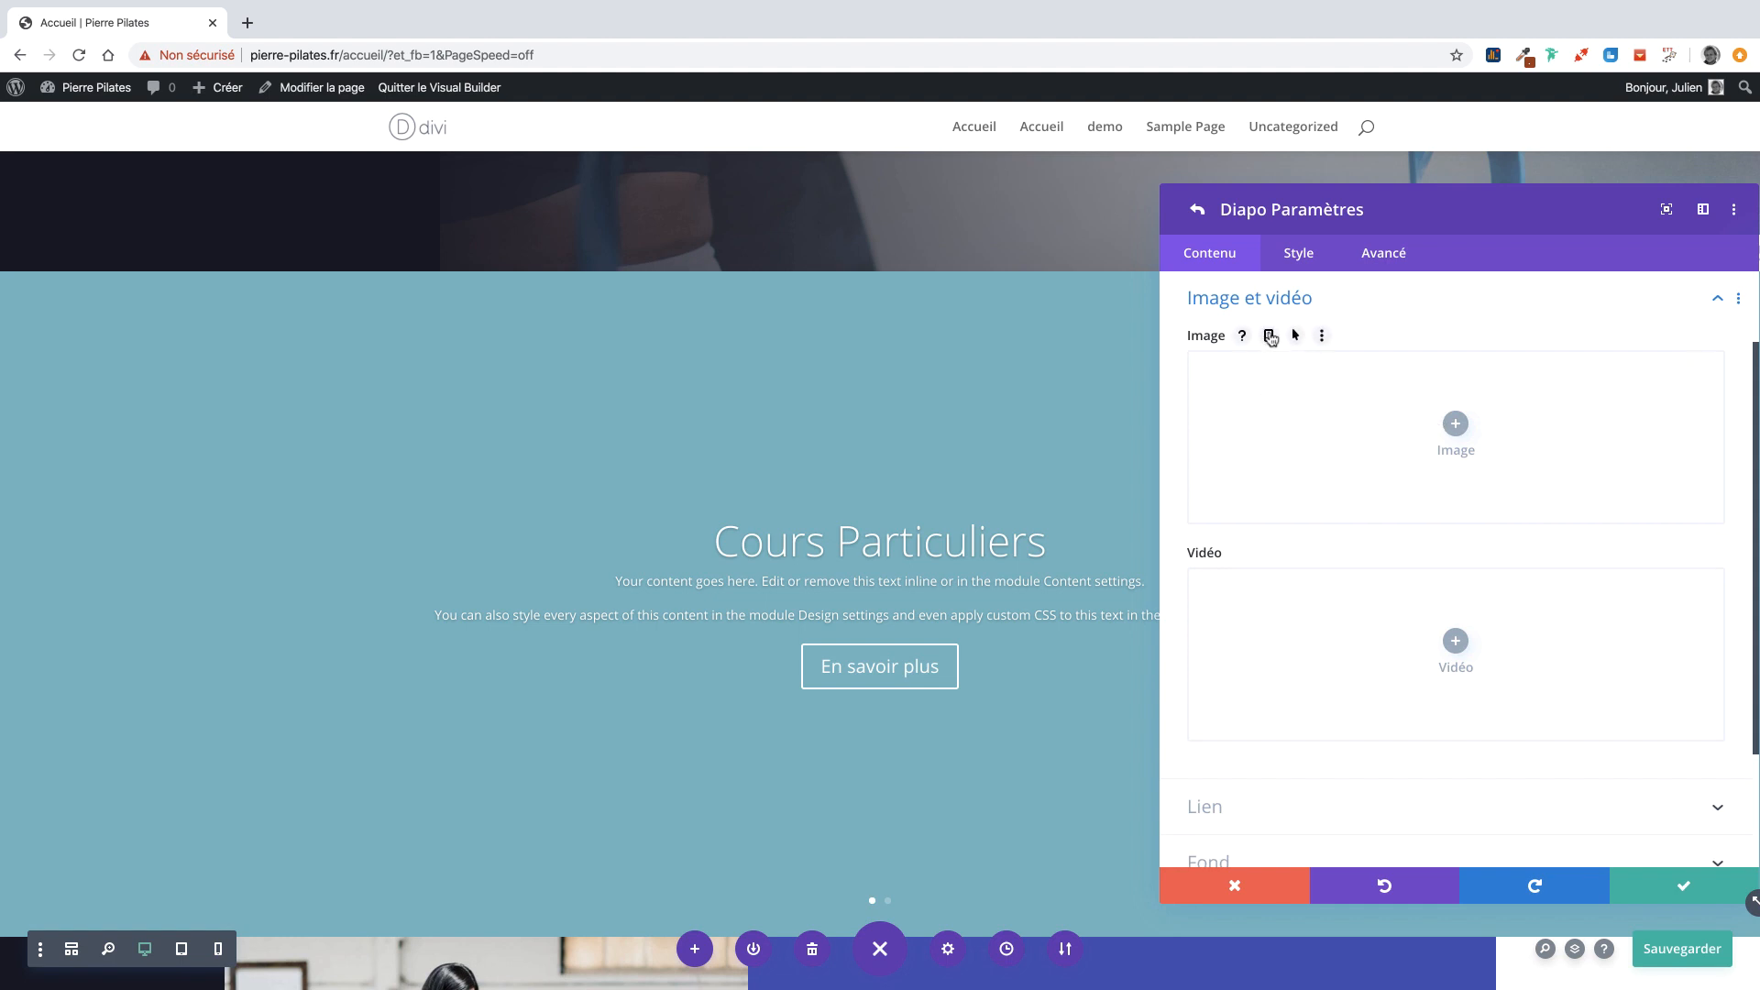
{"action": "scroll", "coordinate": [1265, 332], "scroll_direction": "up", "scroll_amount": 2}
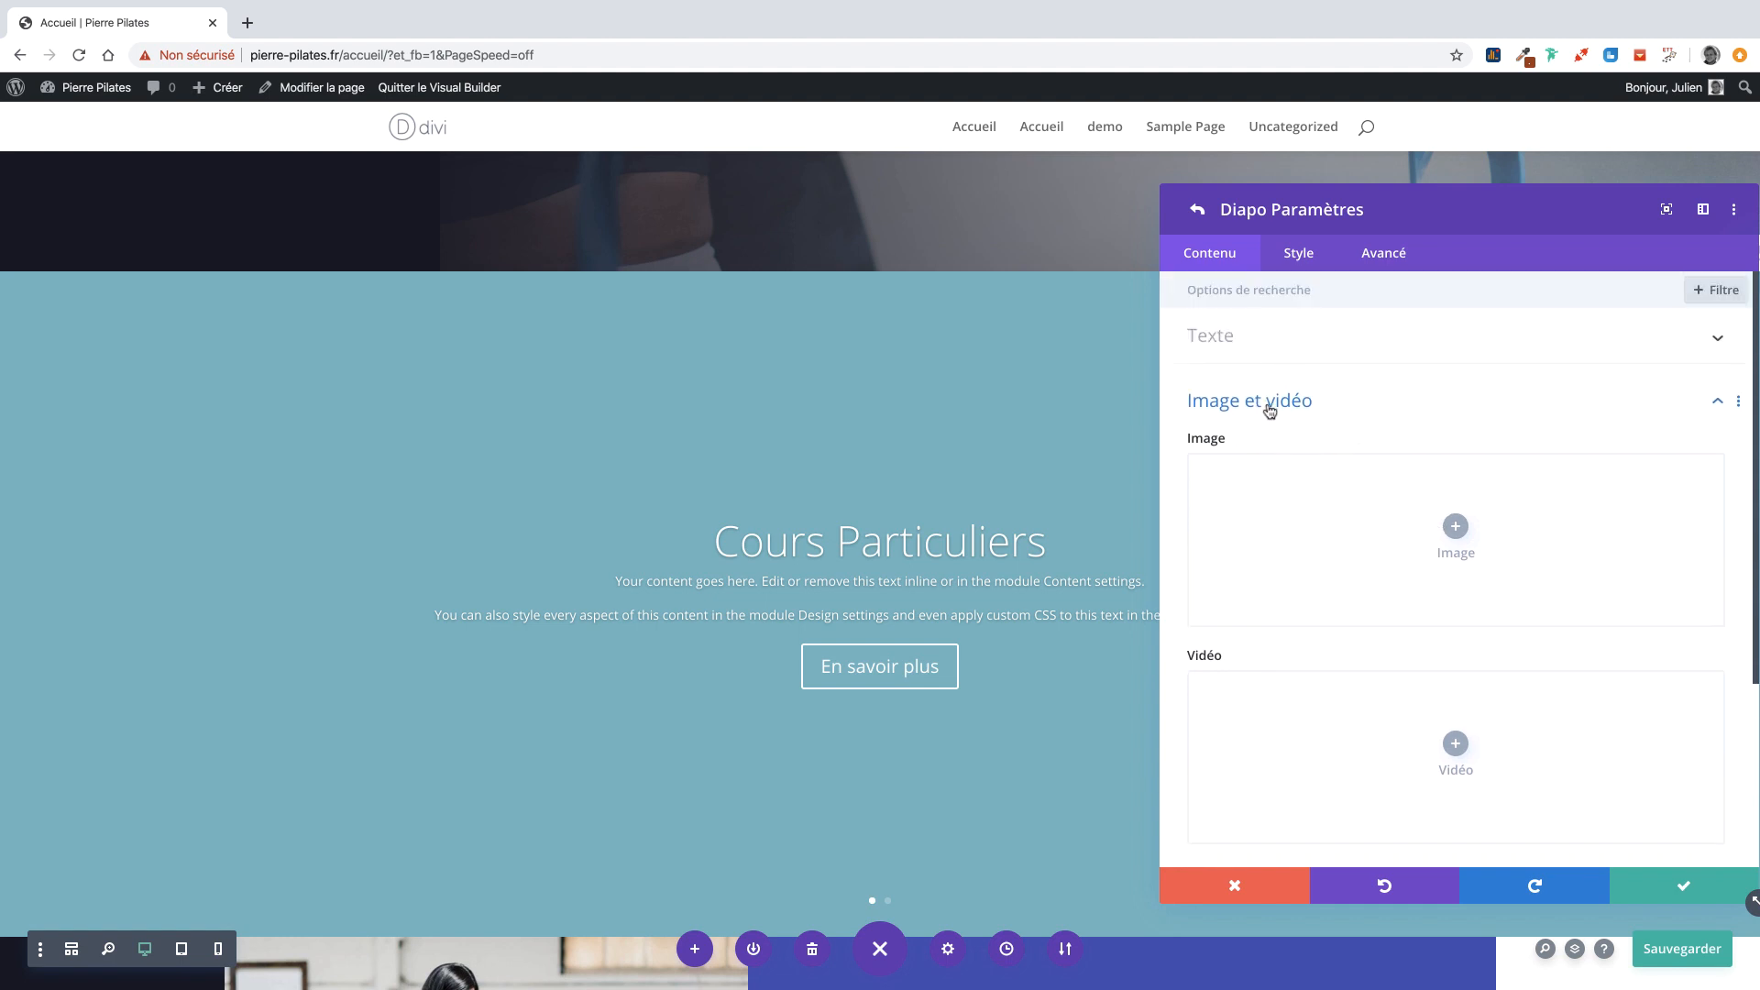
{"action": "left_click", "coordinate": [1265, 407]}
{"action": "left_click", "coordinate": [1227, 502]}
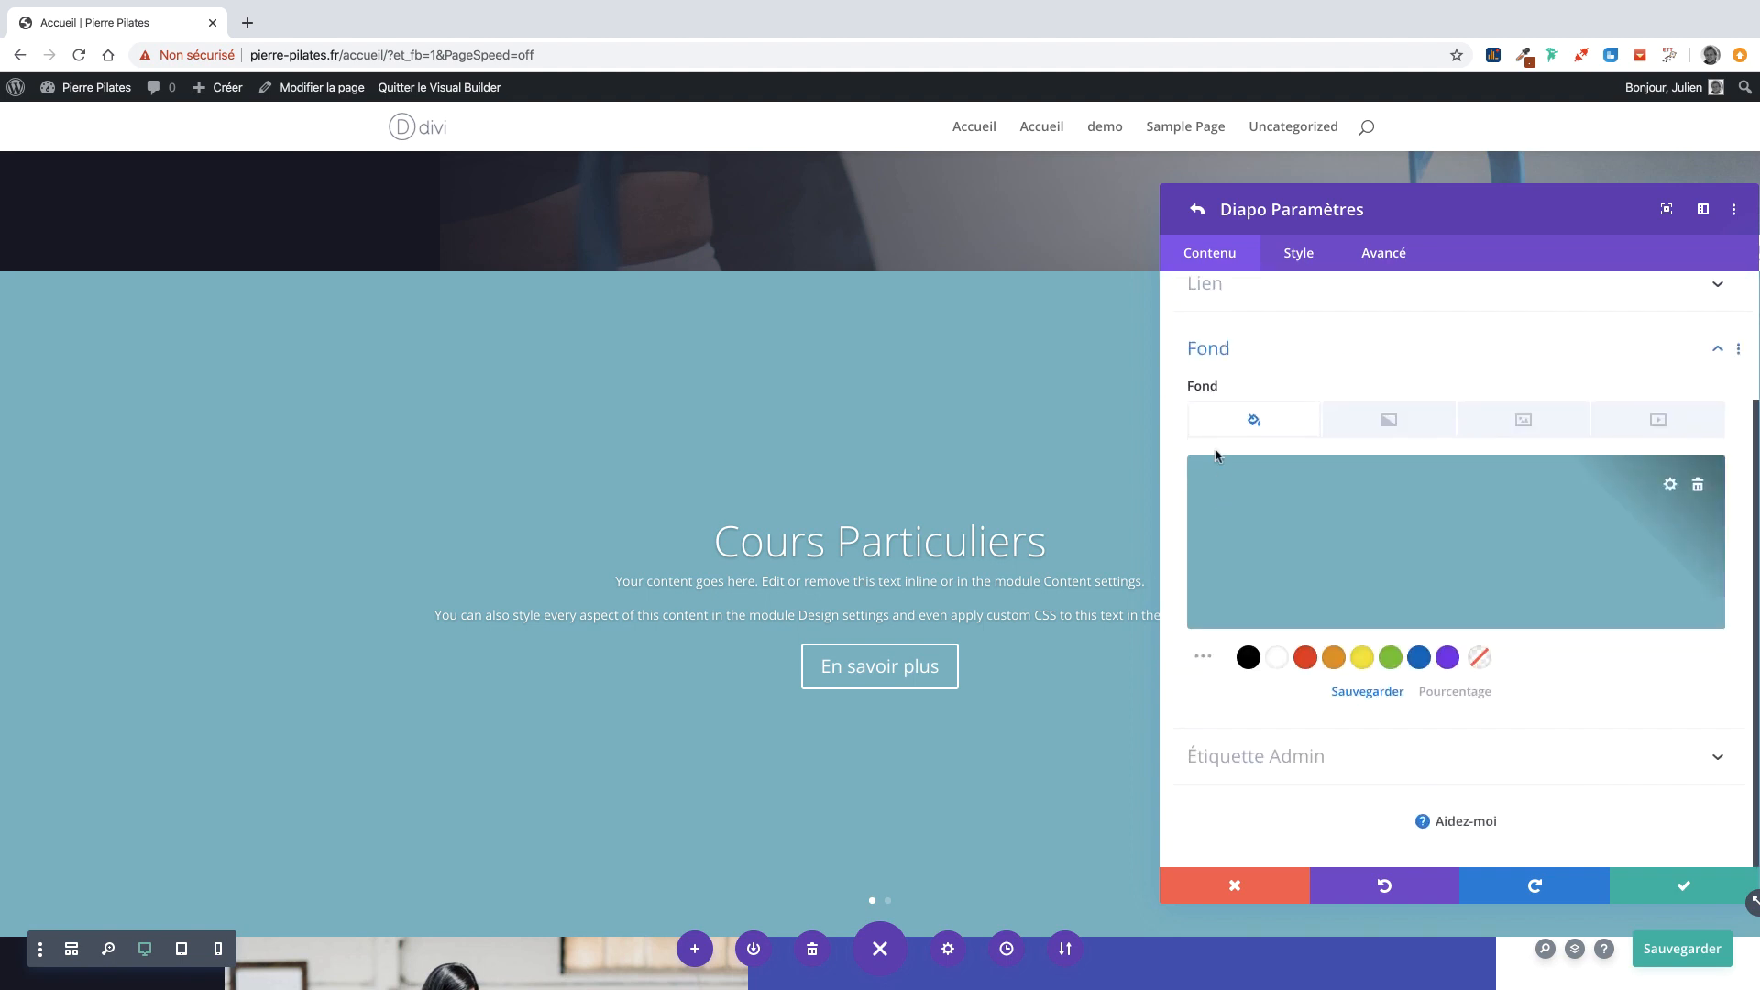
{"action": "left_click", "coordinate": [1518, 424]}
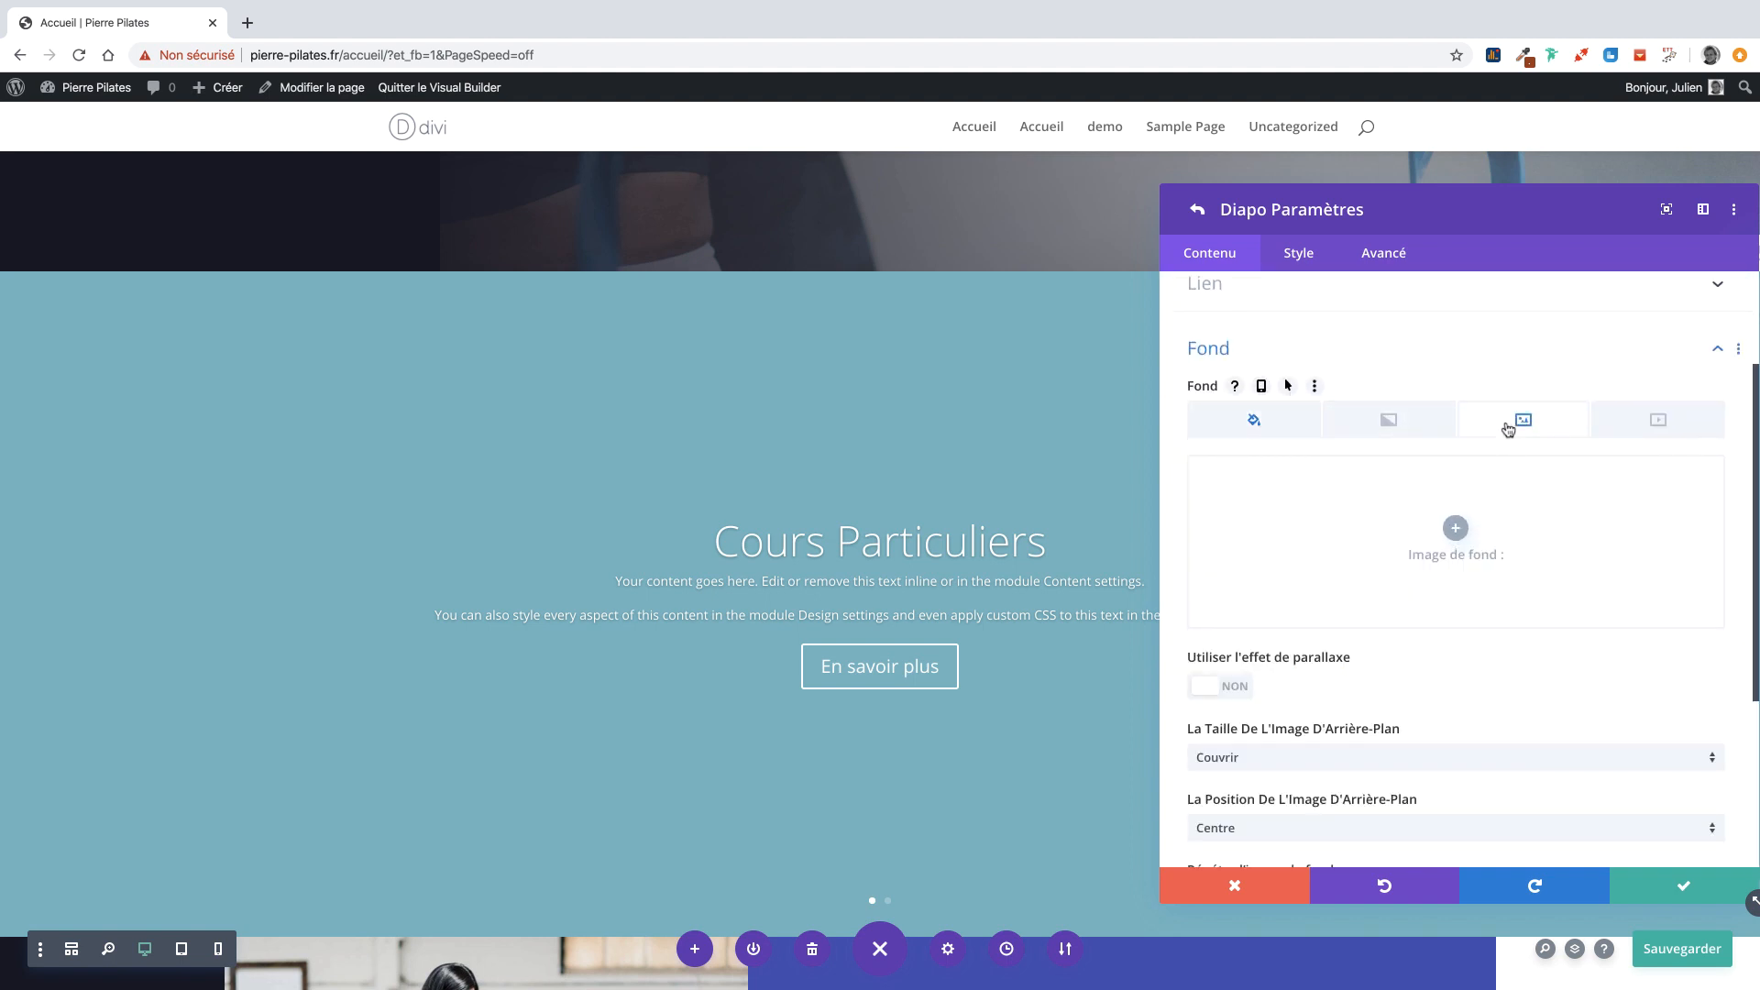
{"action": "left_click", "coordinate": [1457, 527]}
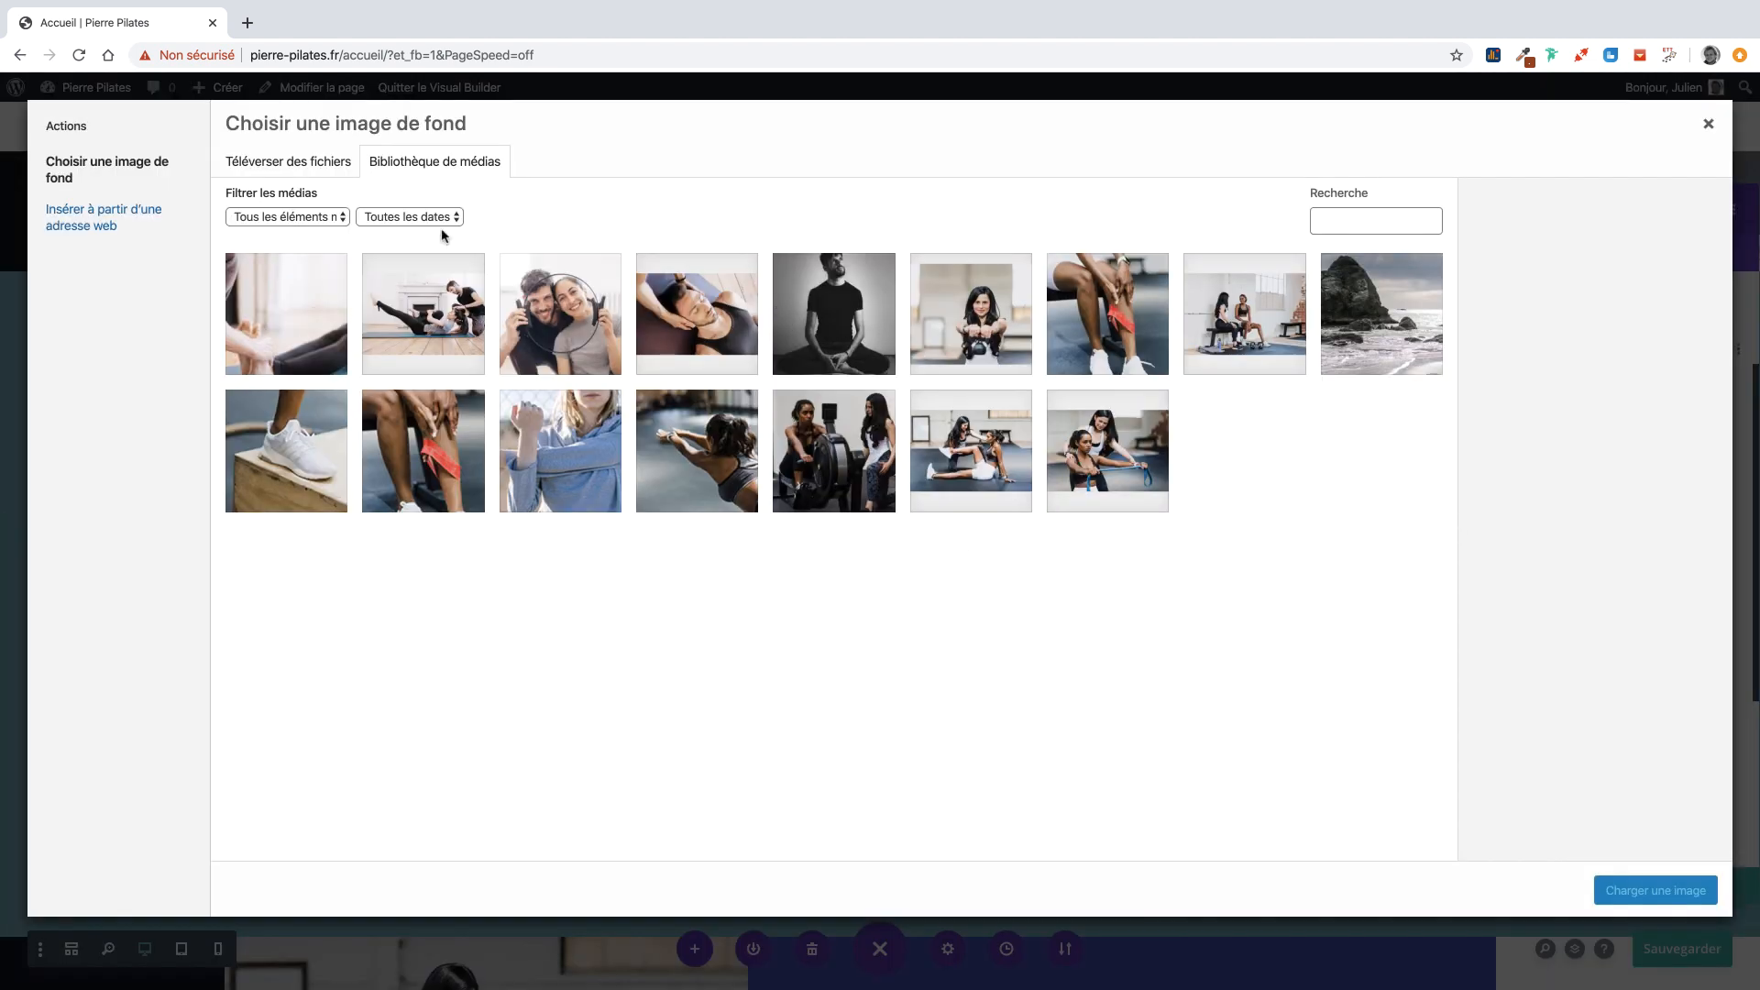
{"action": "left_click", "coordinate": [291, 164]}
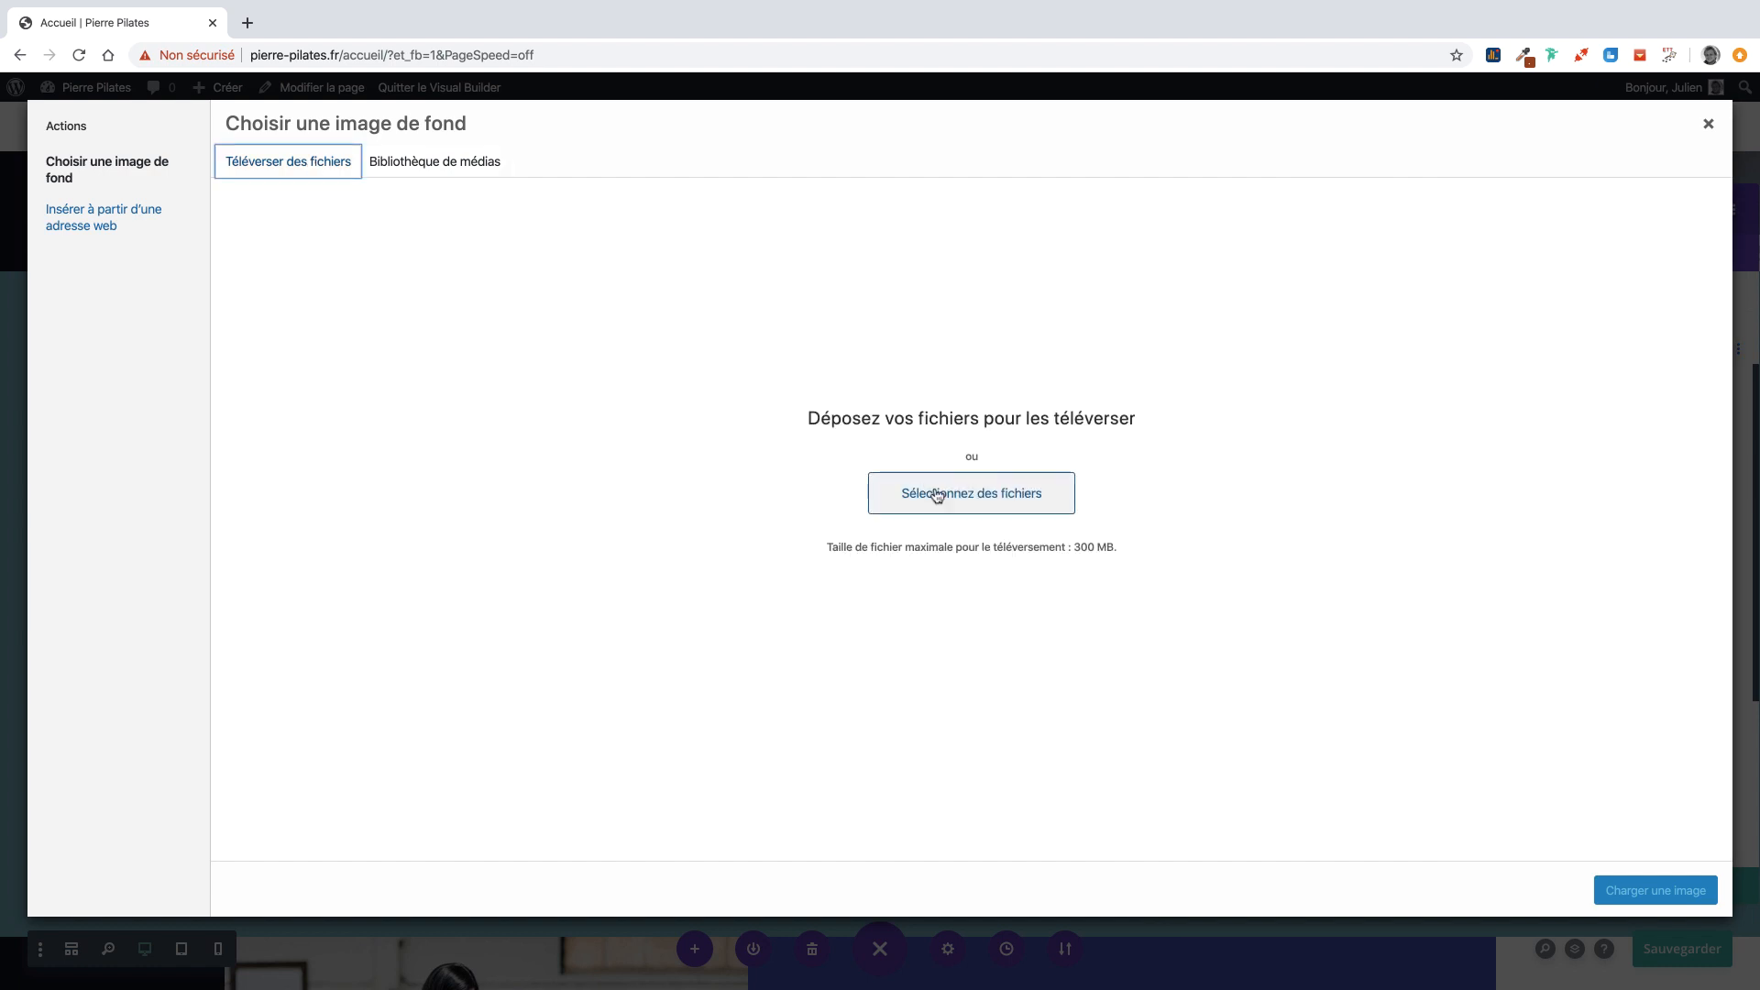
{"action": "left_click", "coordinate": [434, 172]}
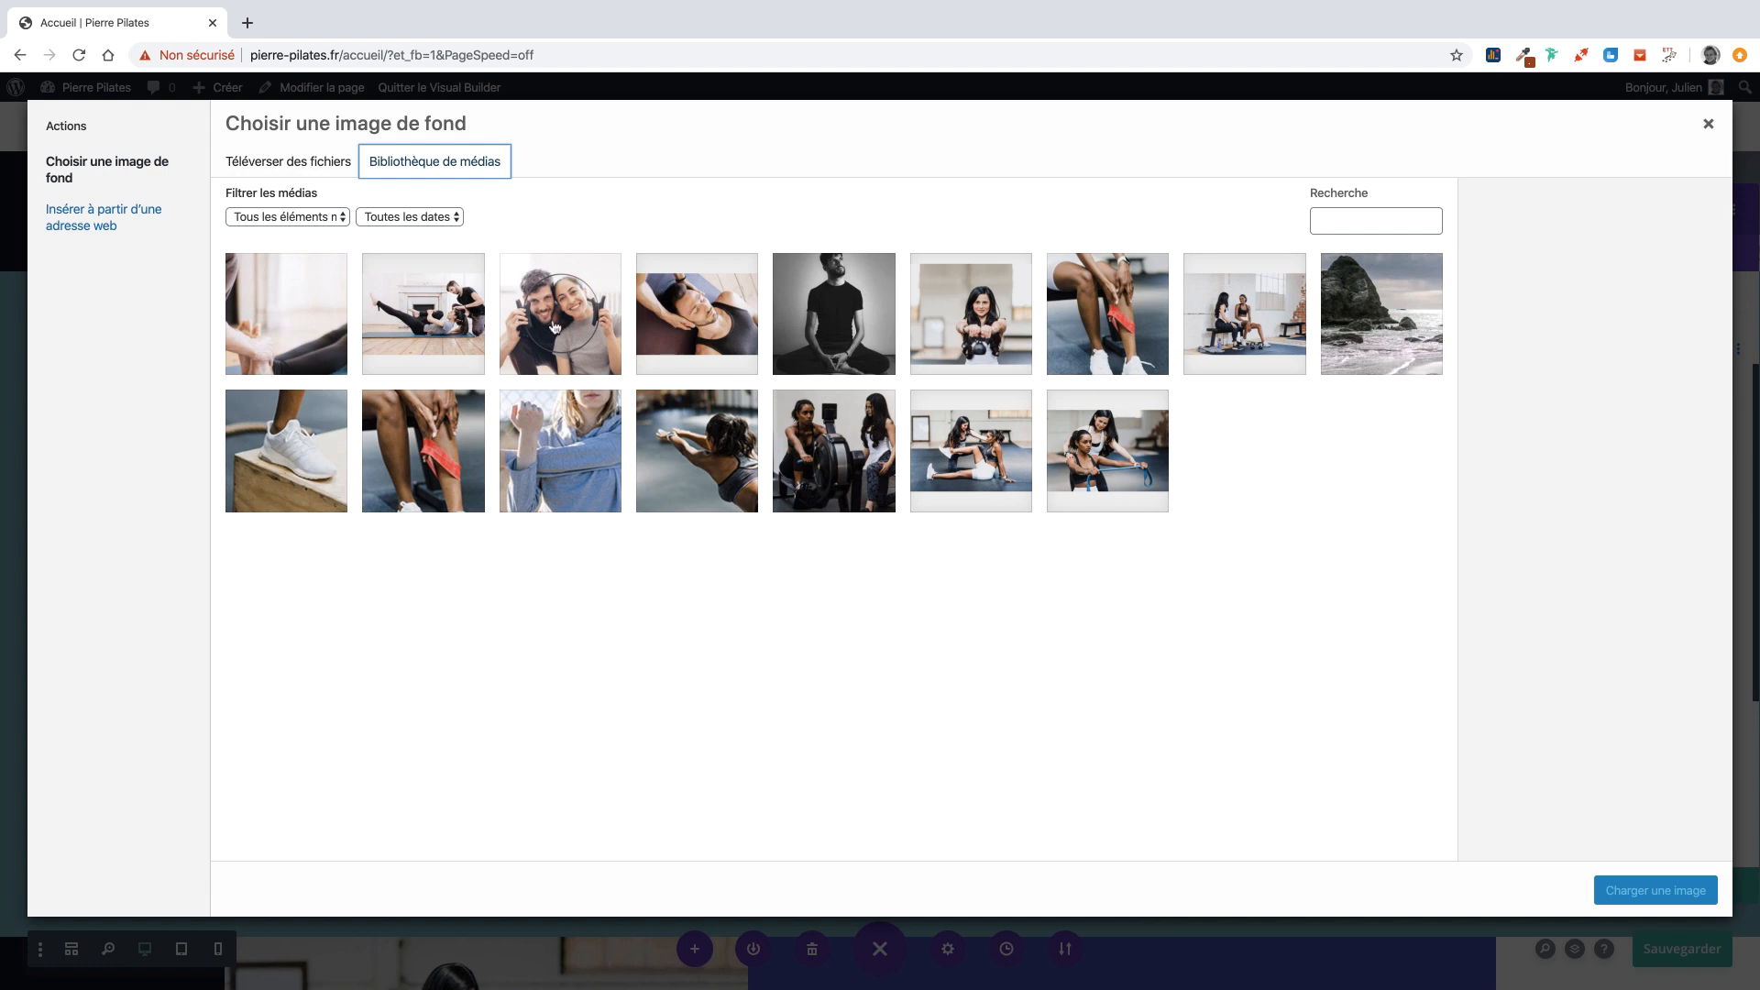
{"action": "left_click", "coordinate": [474, 325]}
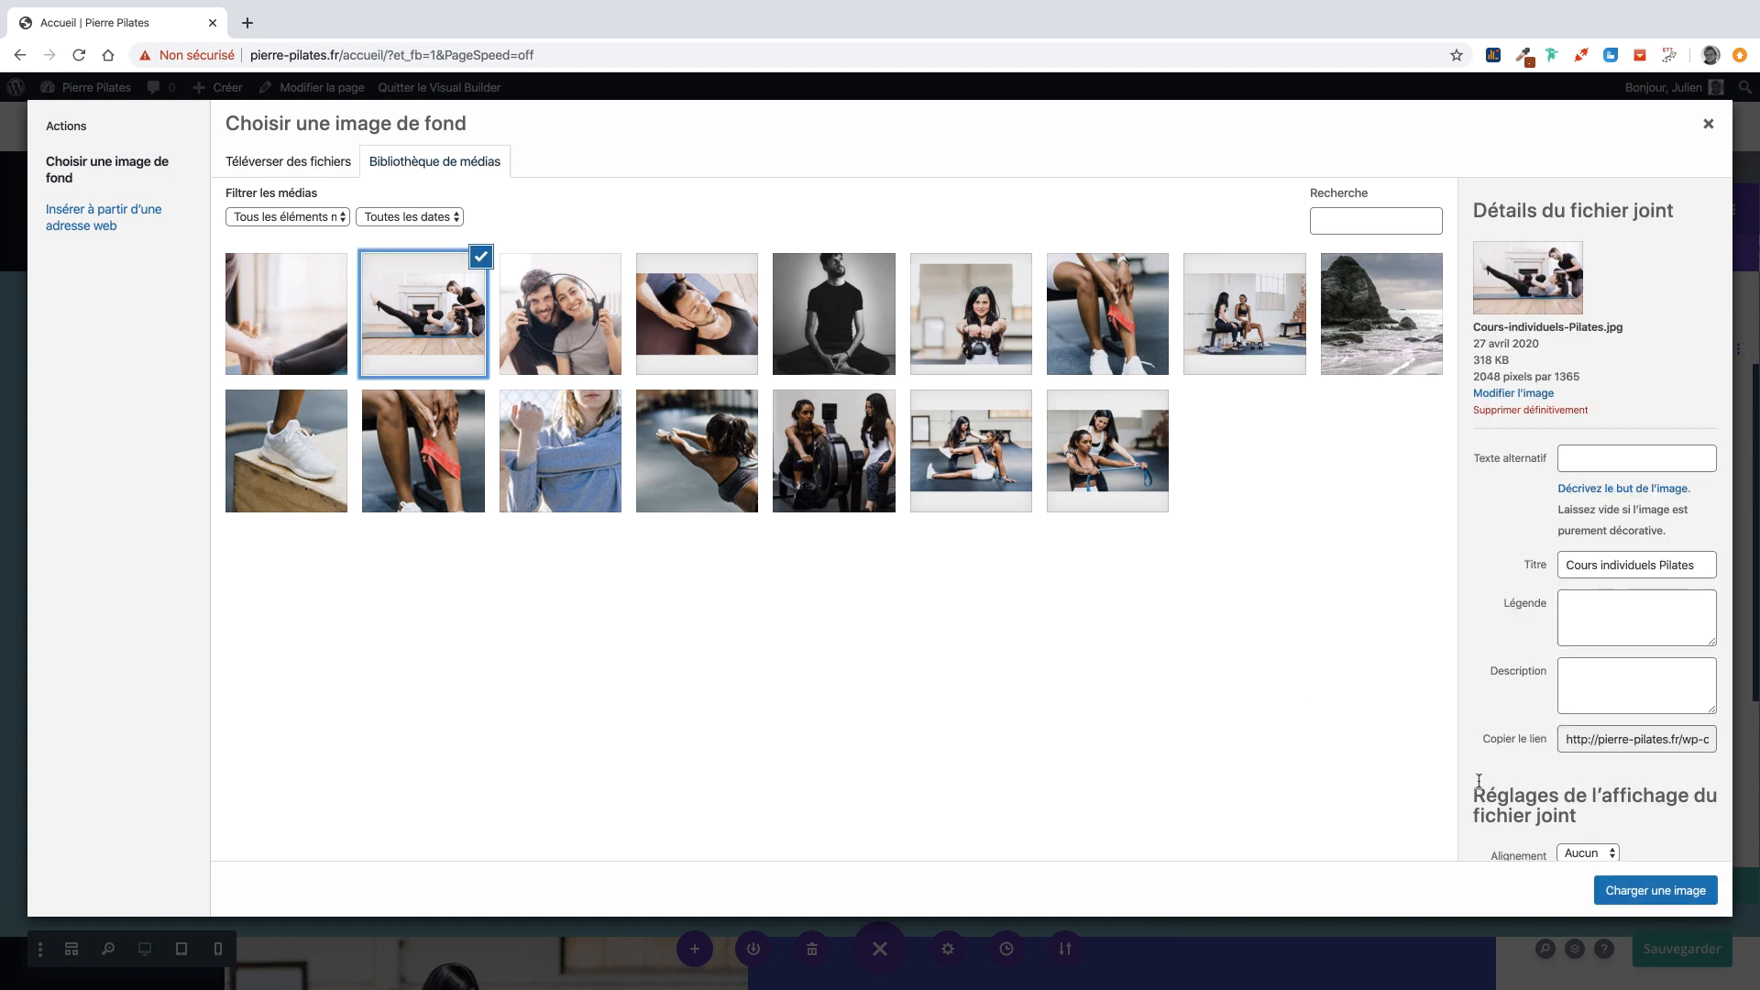
{"action": "left_click", "coordinate": [1655, 890]}
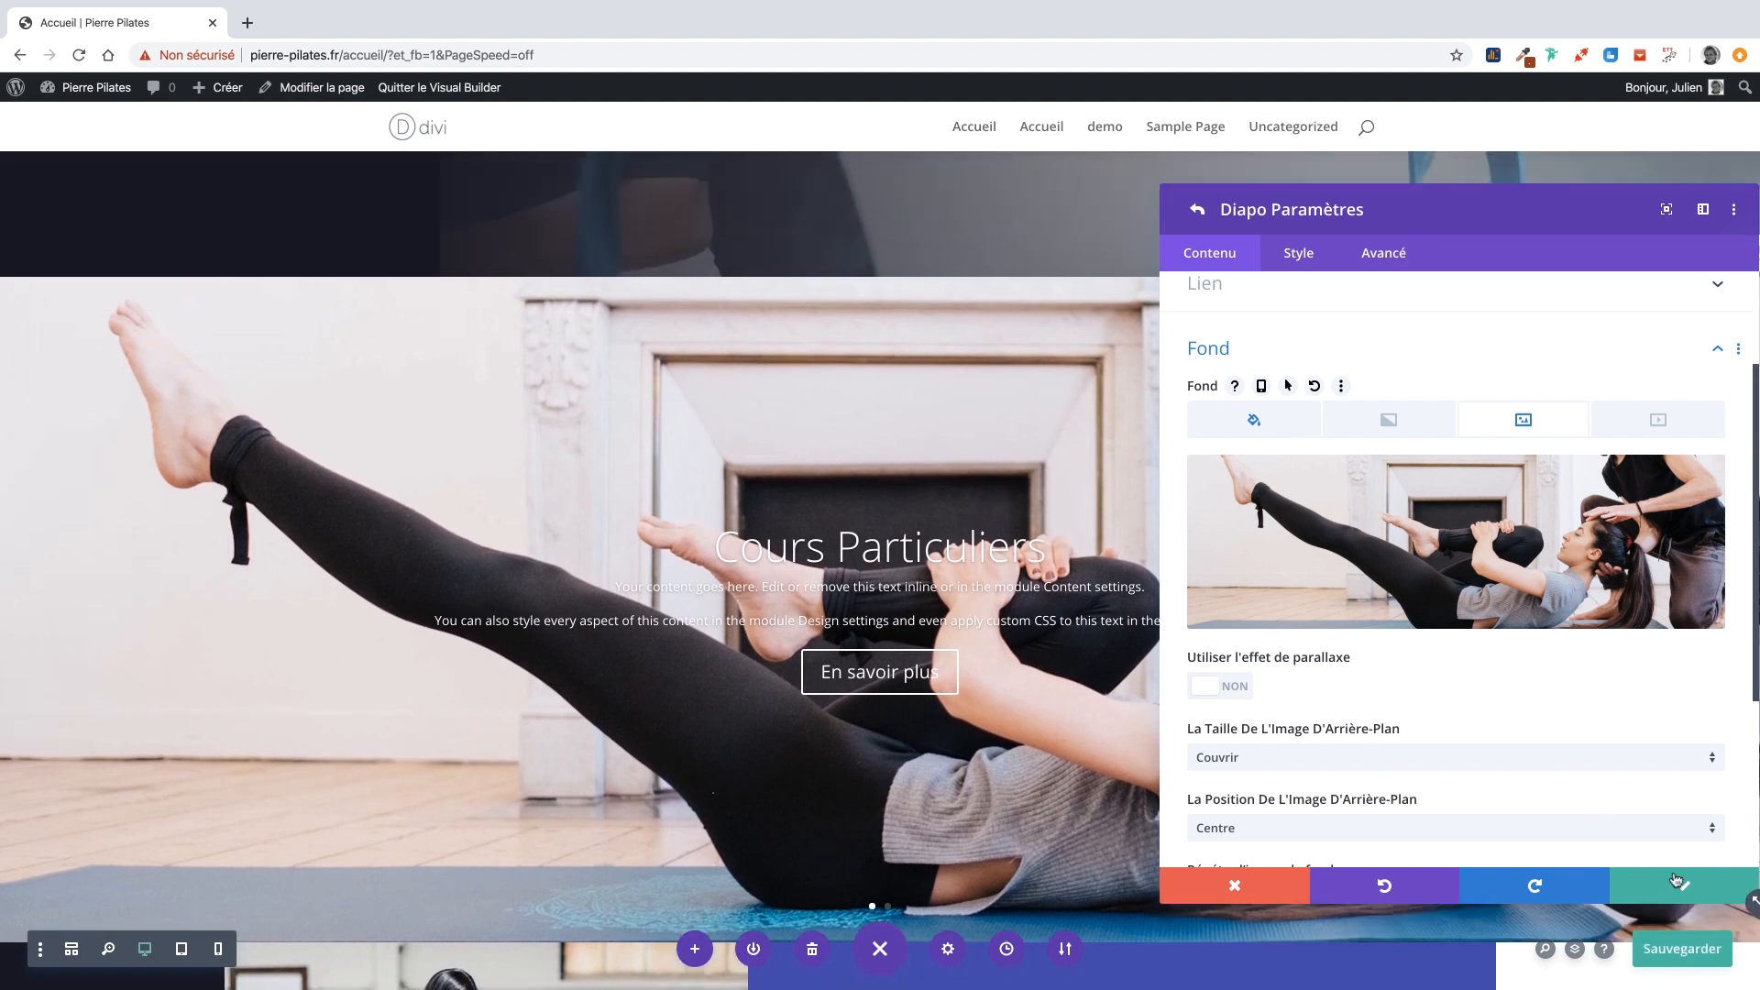
{"action": "left_click", "coordinate": [1676, 881]}
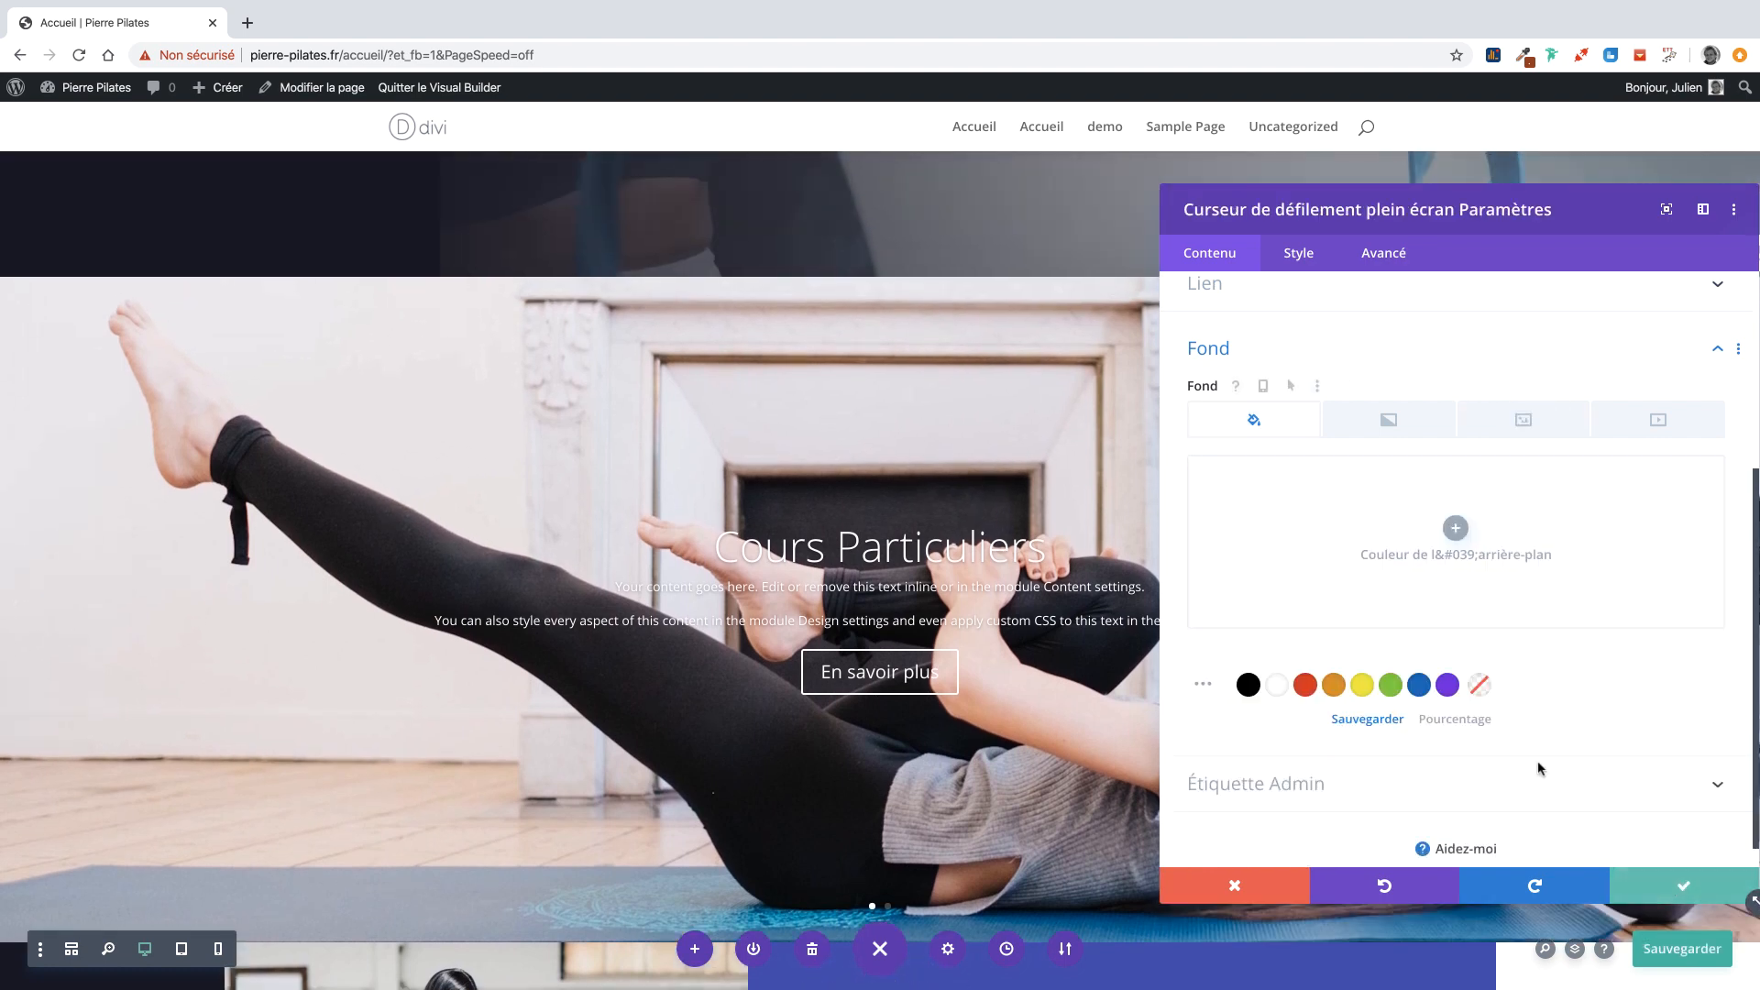
Save the slider settings and scroll through the Accueil page in zoomed-out view.
{"action": "left_click", "coordinate": [1667, 885]}
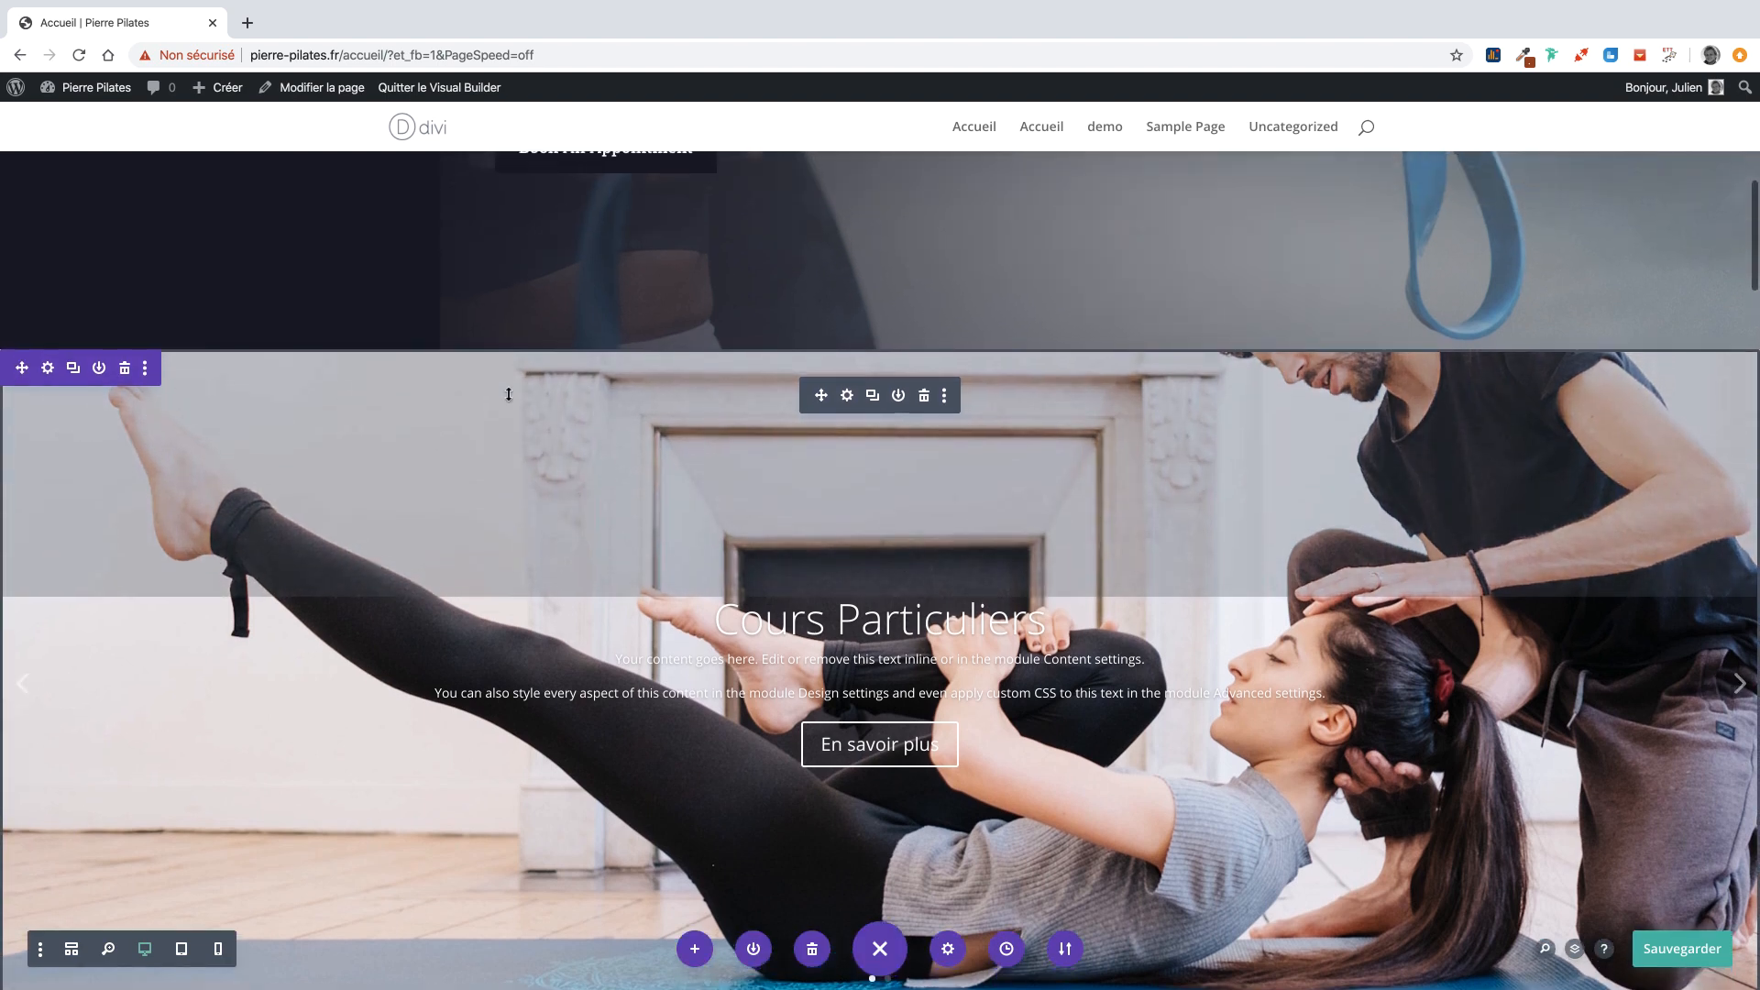
{"action": "scroll", "coordinate": [510, 394], "scroll_direction": "up", "scroll_amount": 1}
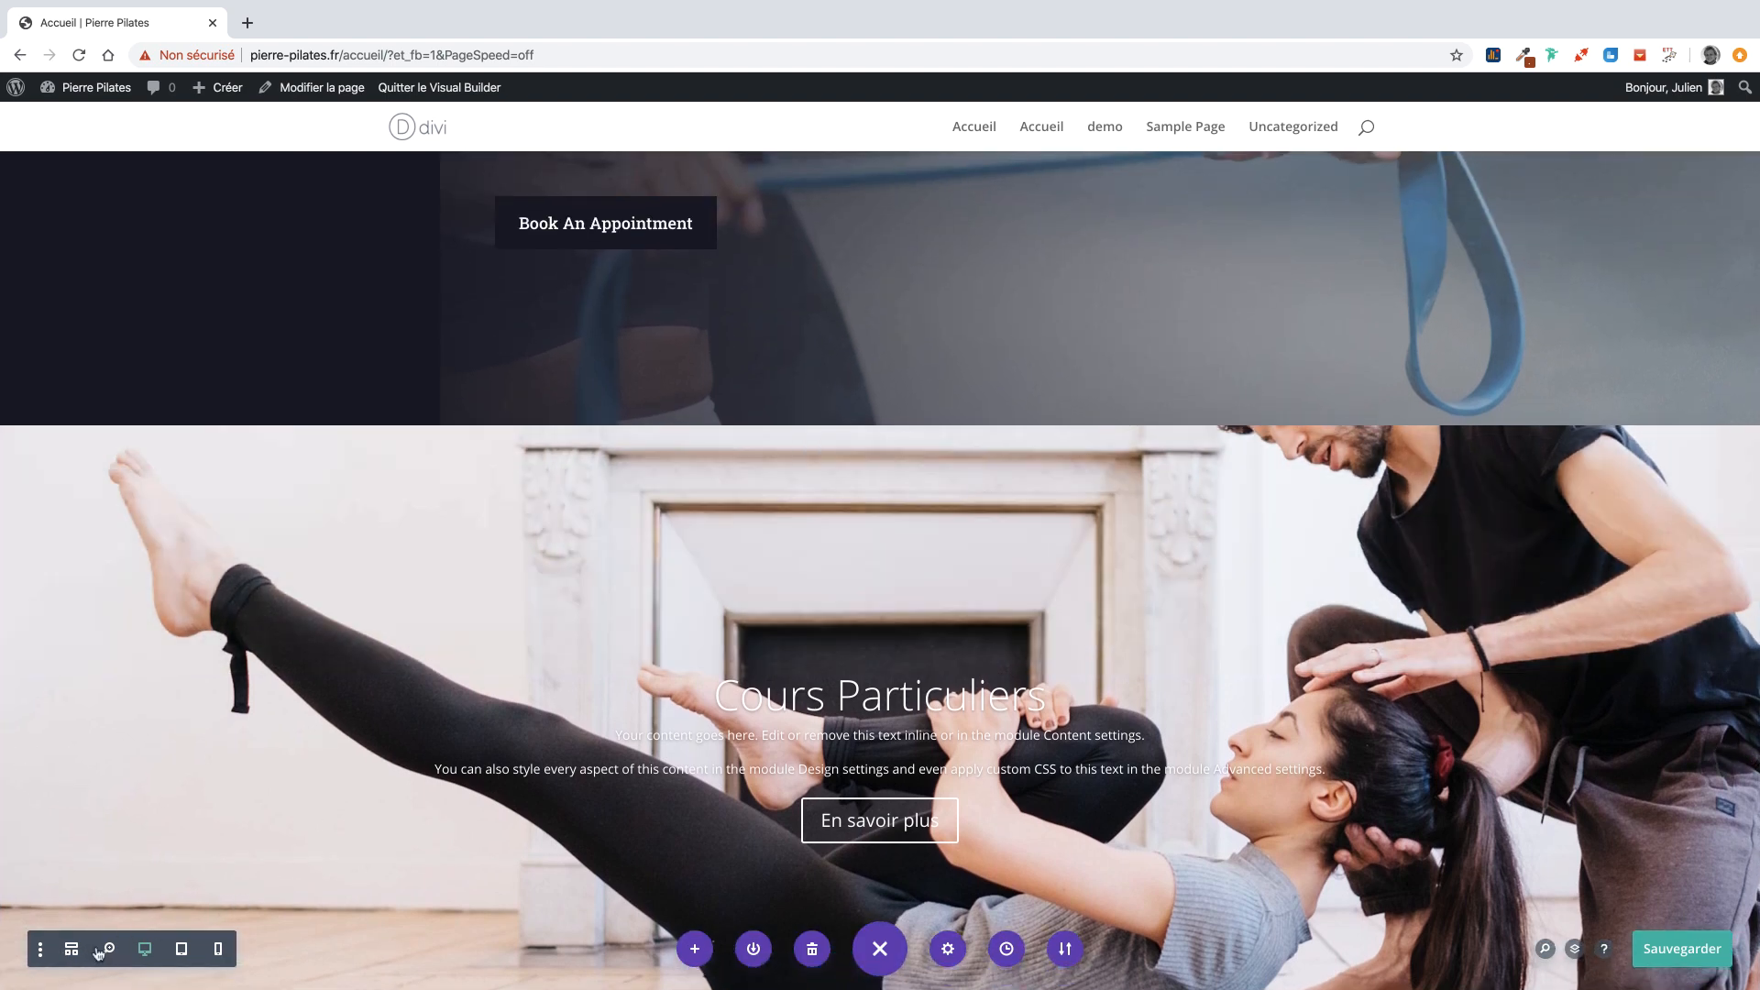
{"action": "left_click", "coordinate": [109, 950]}
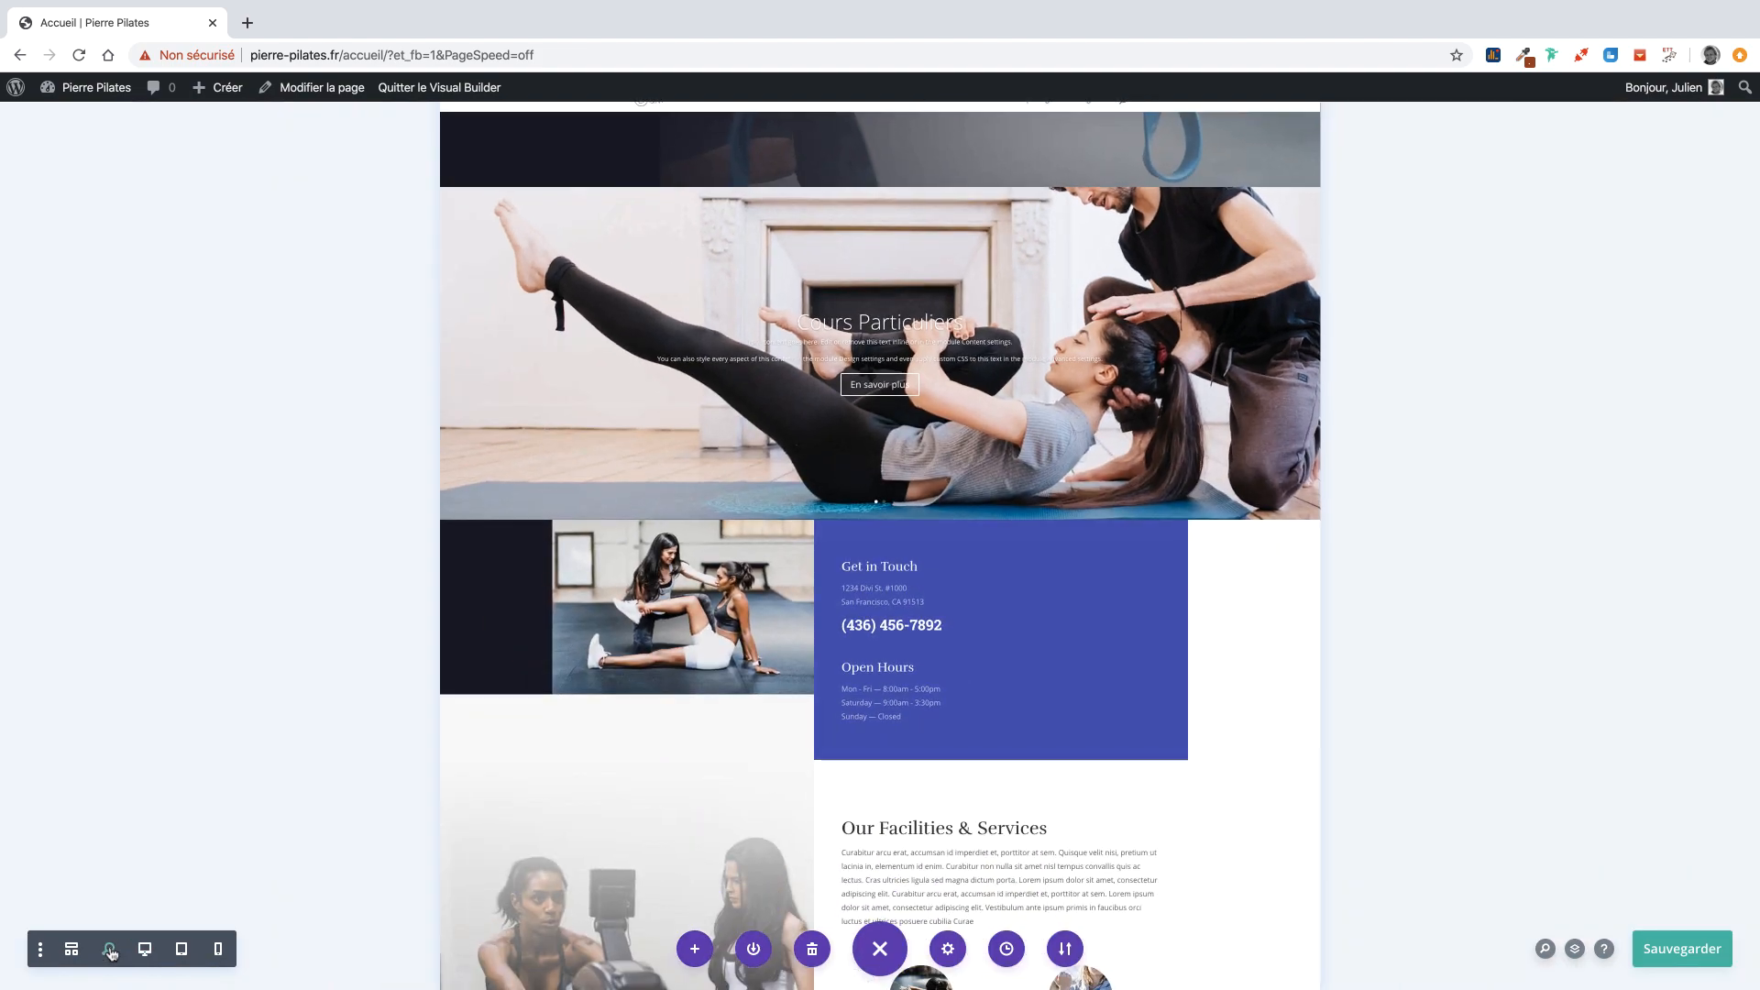
{"action": "scroll", "coordinate": [447, 664], "scroll_direction": "up", "scroll_amount": 5}
{"action": "scroll", "coordinate": [449, 662], "scroll_direction": "down", "scroll_amount": 20}
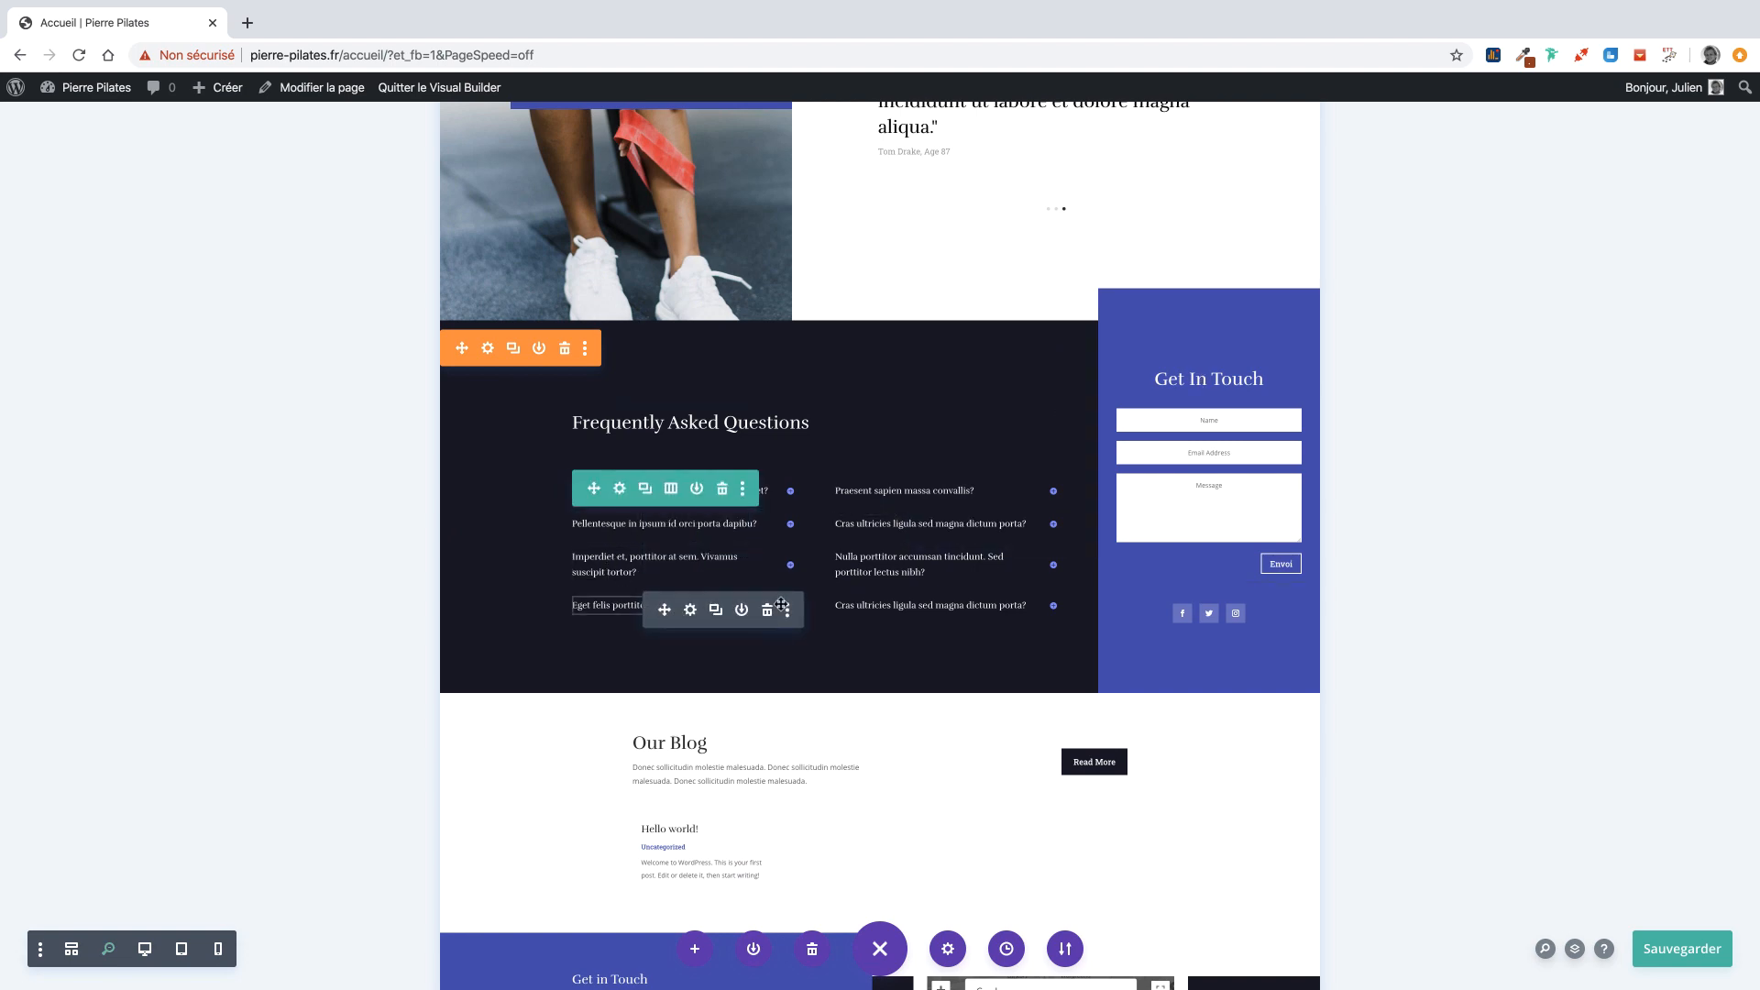
{"action": "left_click", "coordinate": [690, 611]}
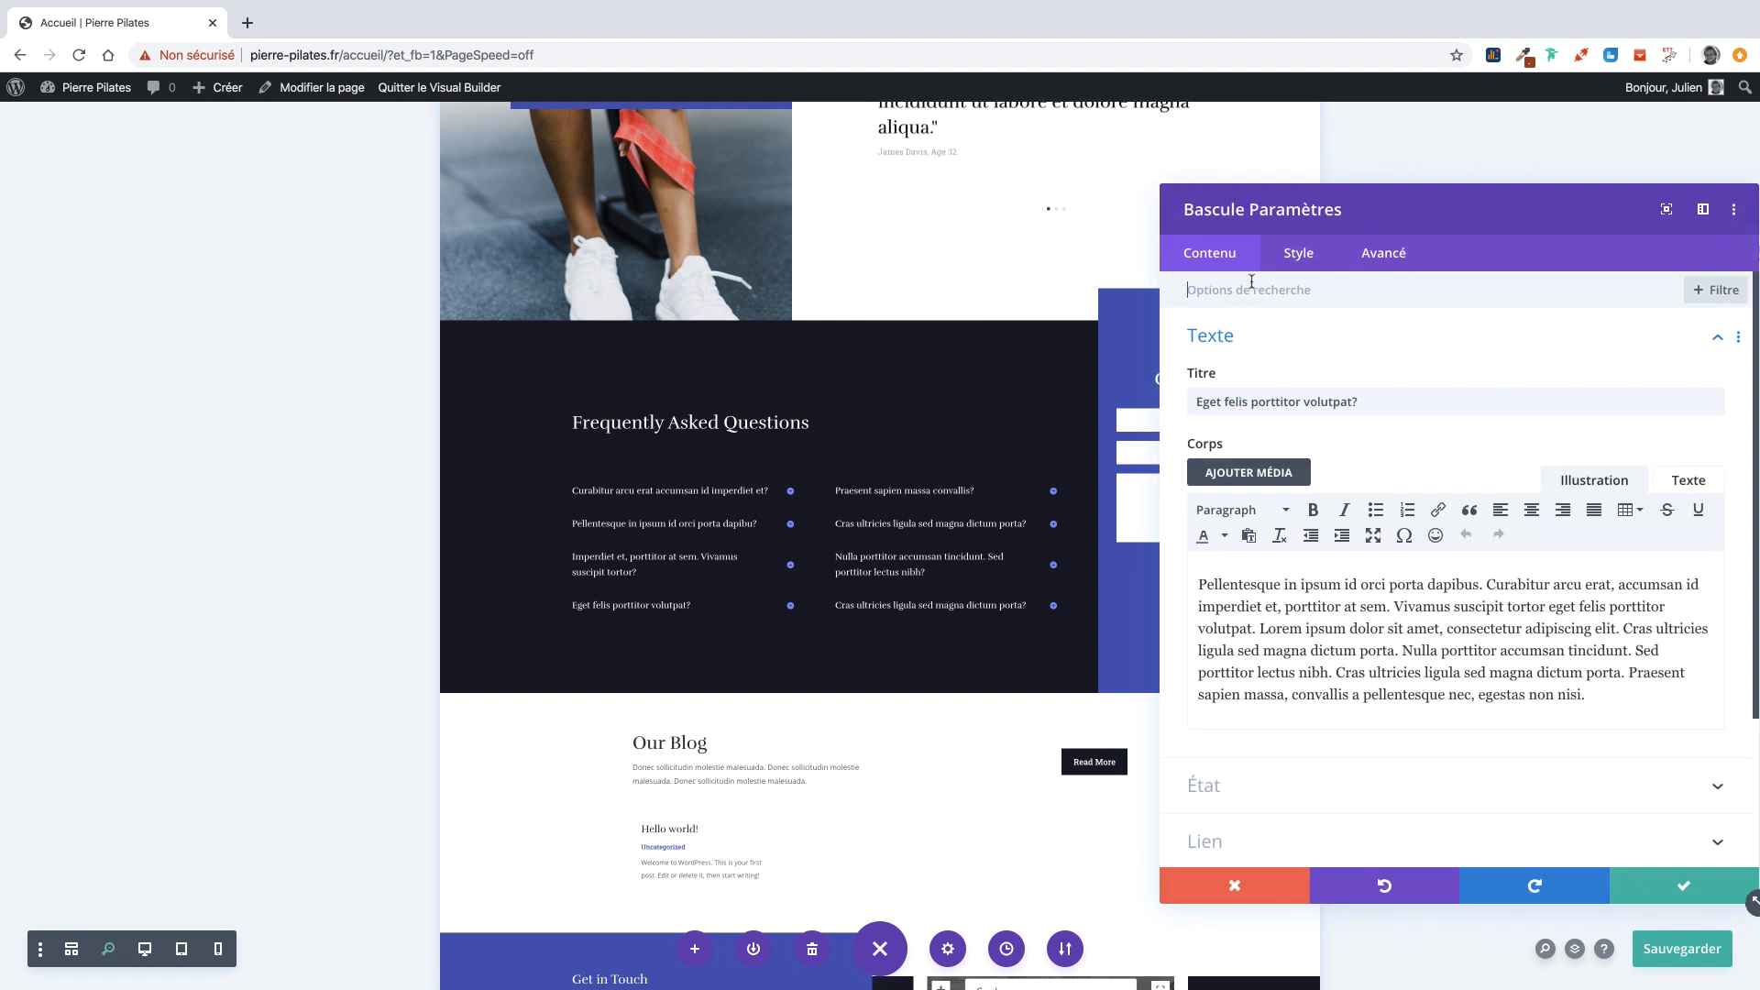
{"action": "left_click", "coordinate": [1265, 886]}
{"action": "scroll", "coordinate": [1170, 578], "scroll_direction": "up", "scroll_amount": 9}
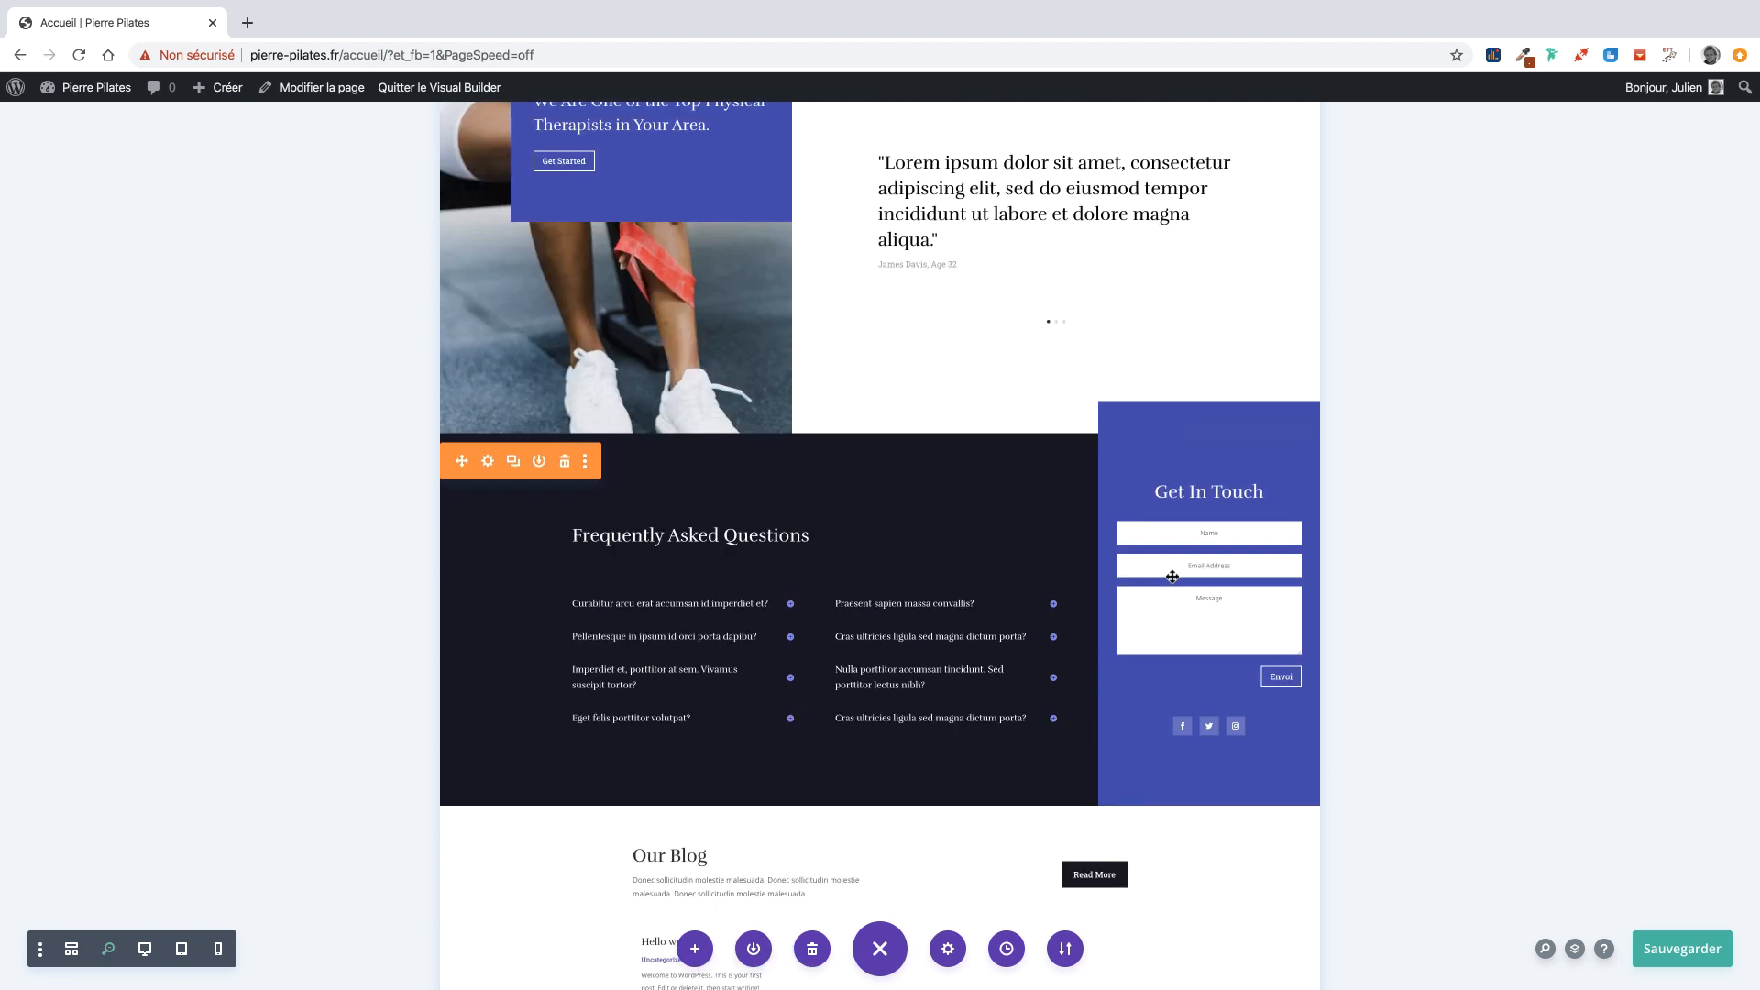
{"action": "scroll", "coordinate": [1170, 578], "scroll_direction": "up", "scroll_amount": 15}
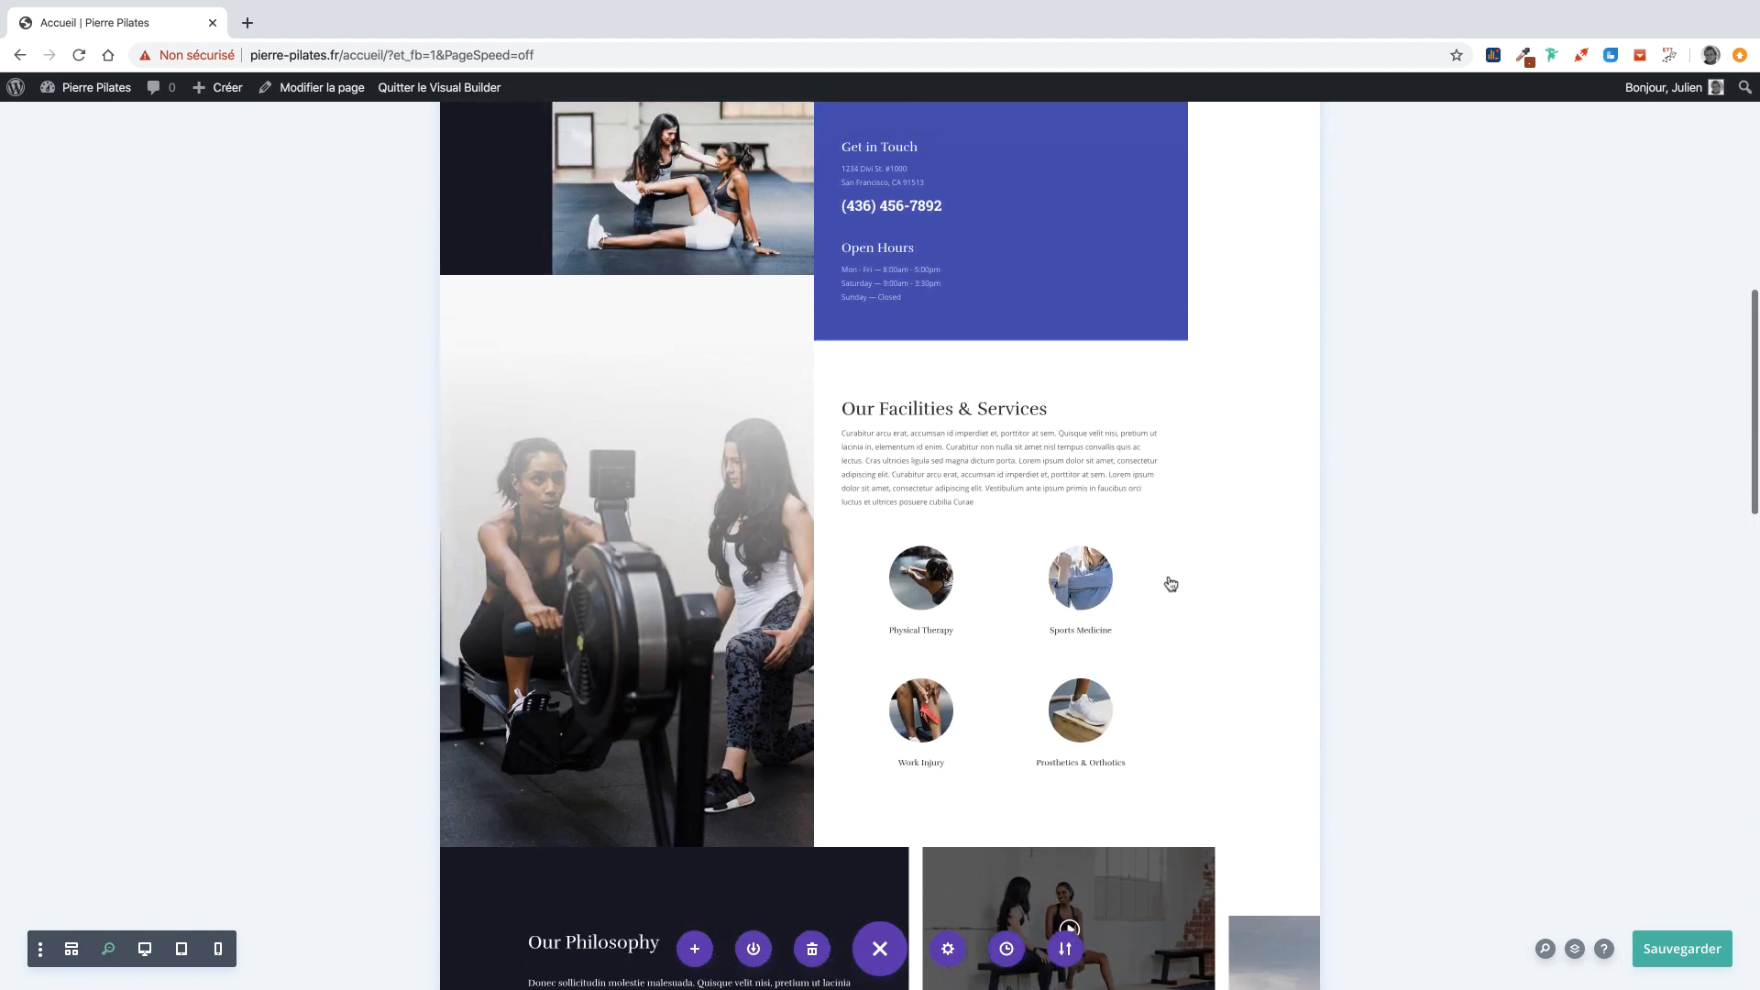
{"action": "scroll", "coordinate": [1177, 580], "scroll_direction": "up", "scroll_amount": 3}
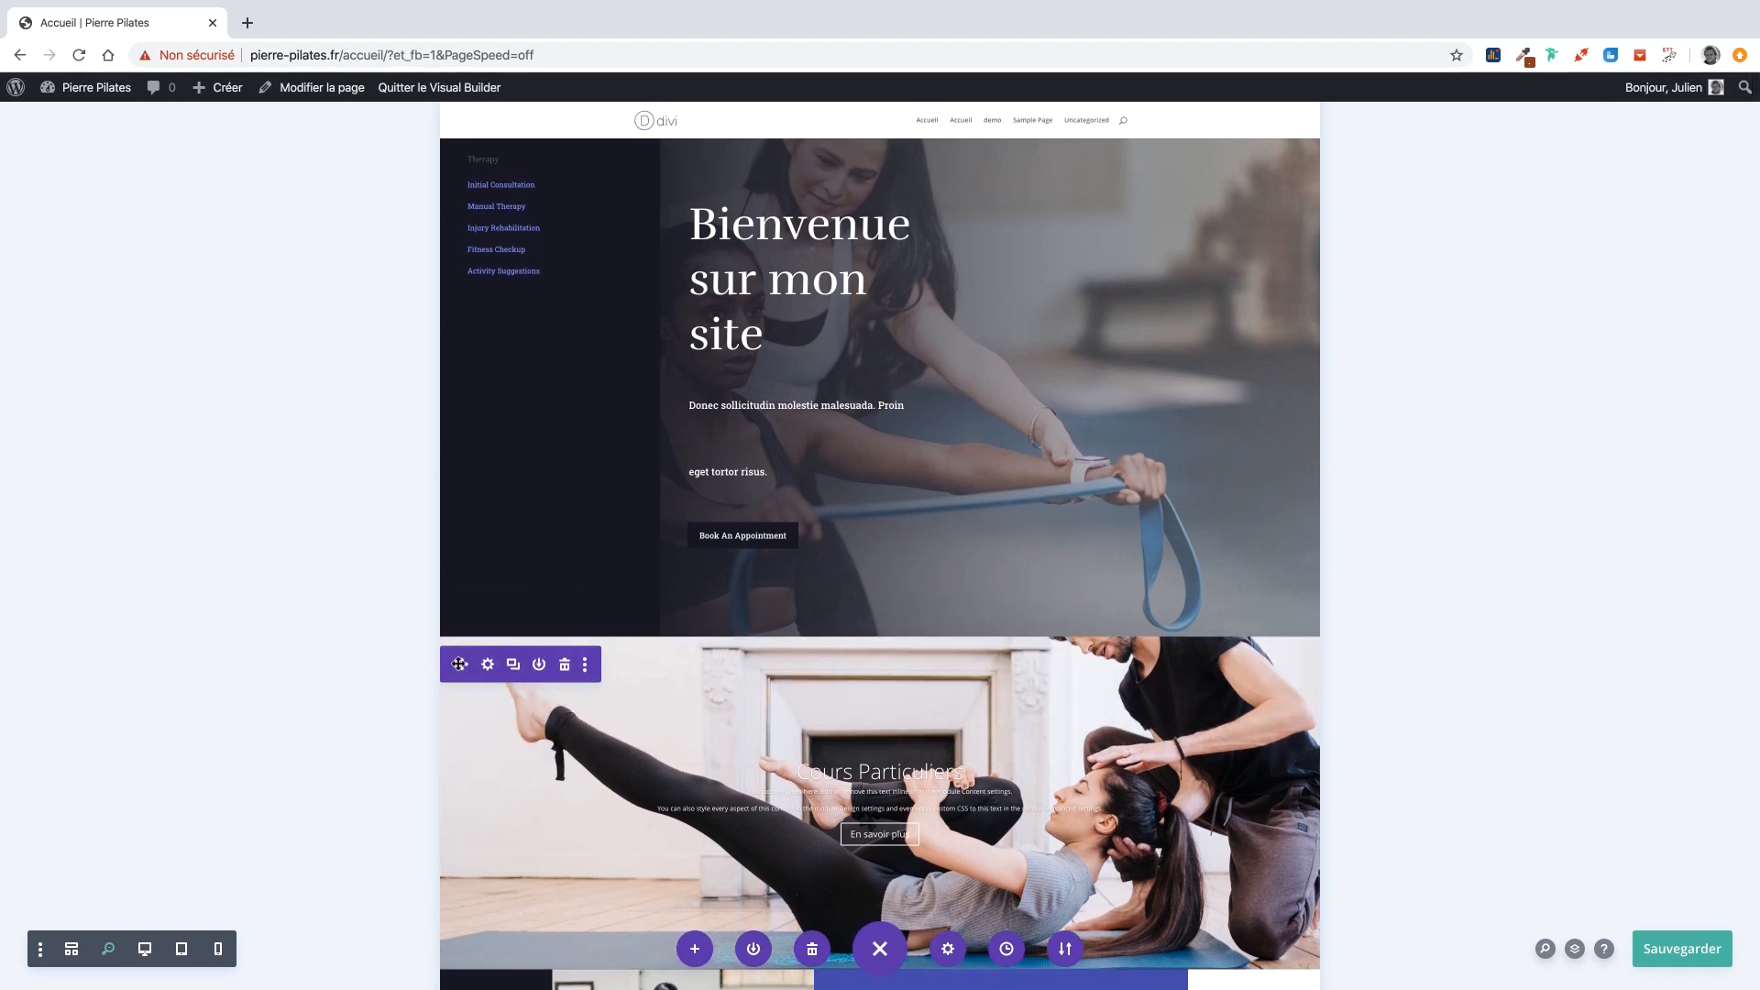
Move the slider to the top and delete the hero, Open Hours block and Get in Touch section.
{"action": "left_click_drag", "start_coordinate": [462, 665], "coordinate": [597, 182]}
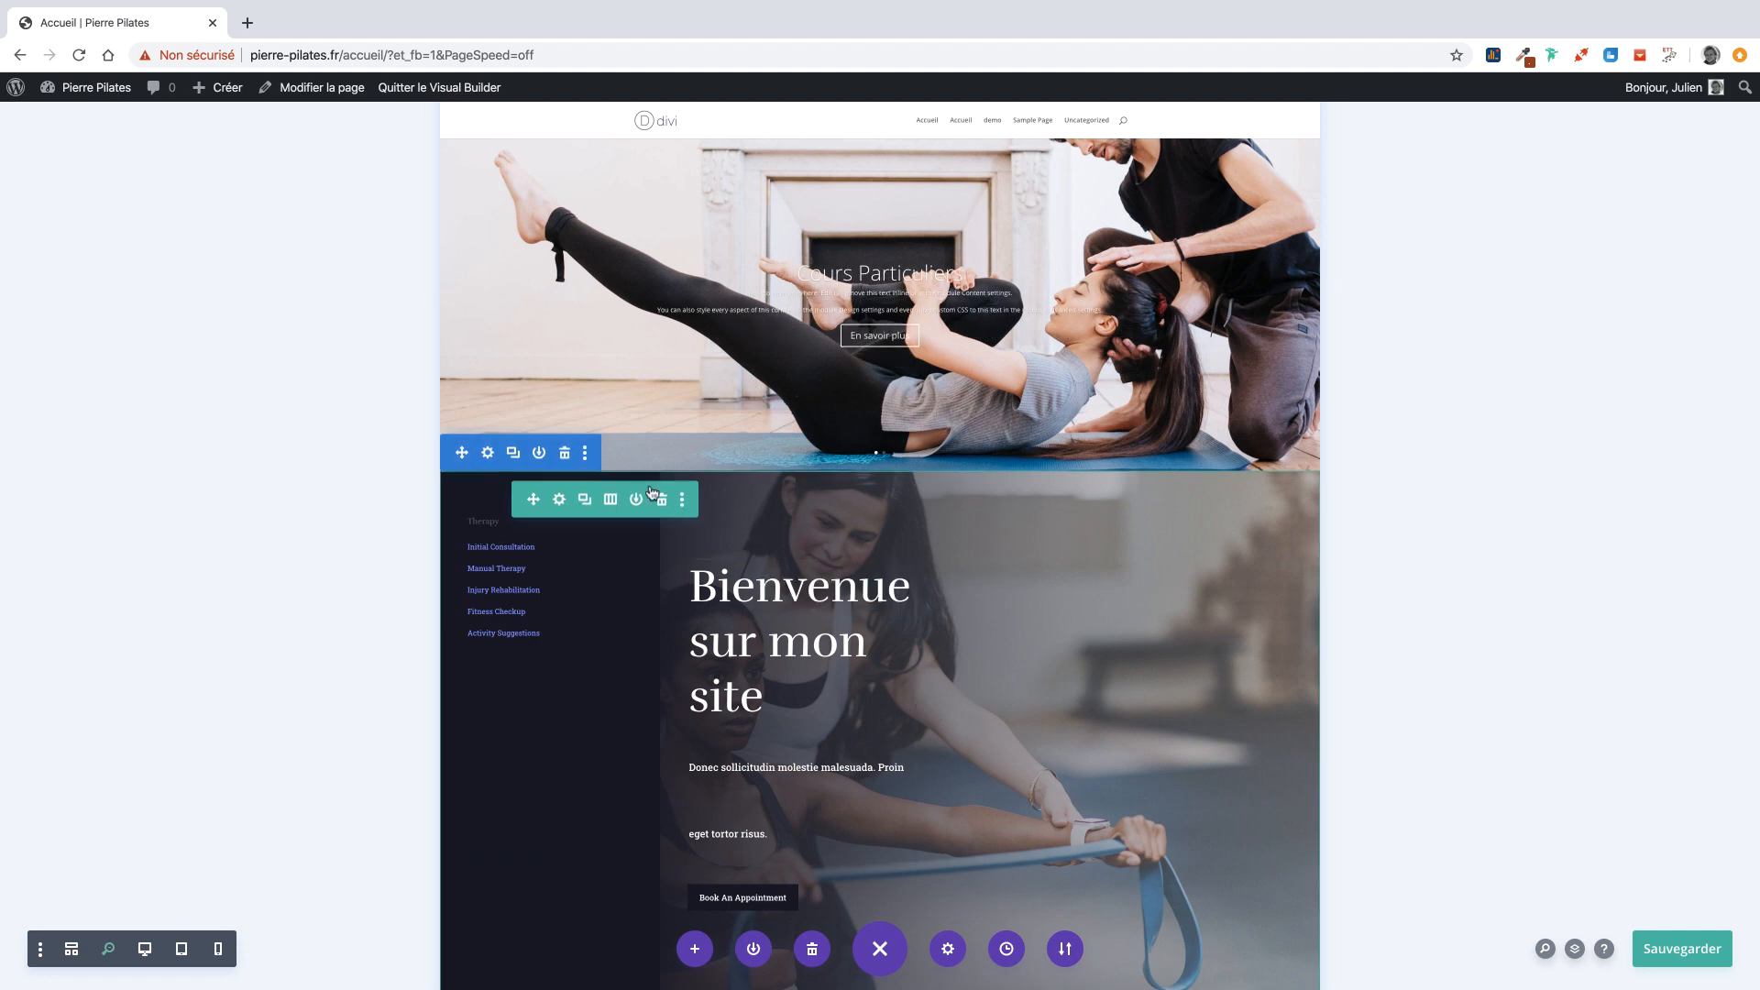
{"action": "left_click", "coordinate": [564, 453]}
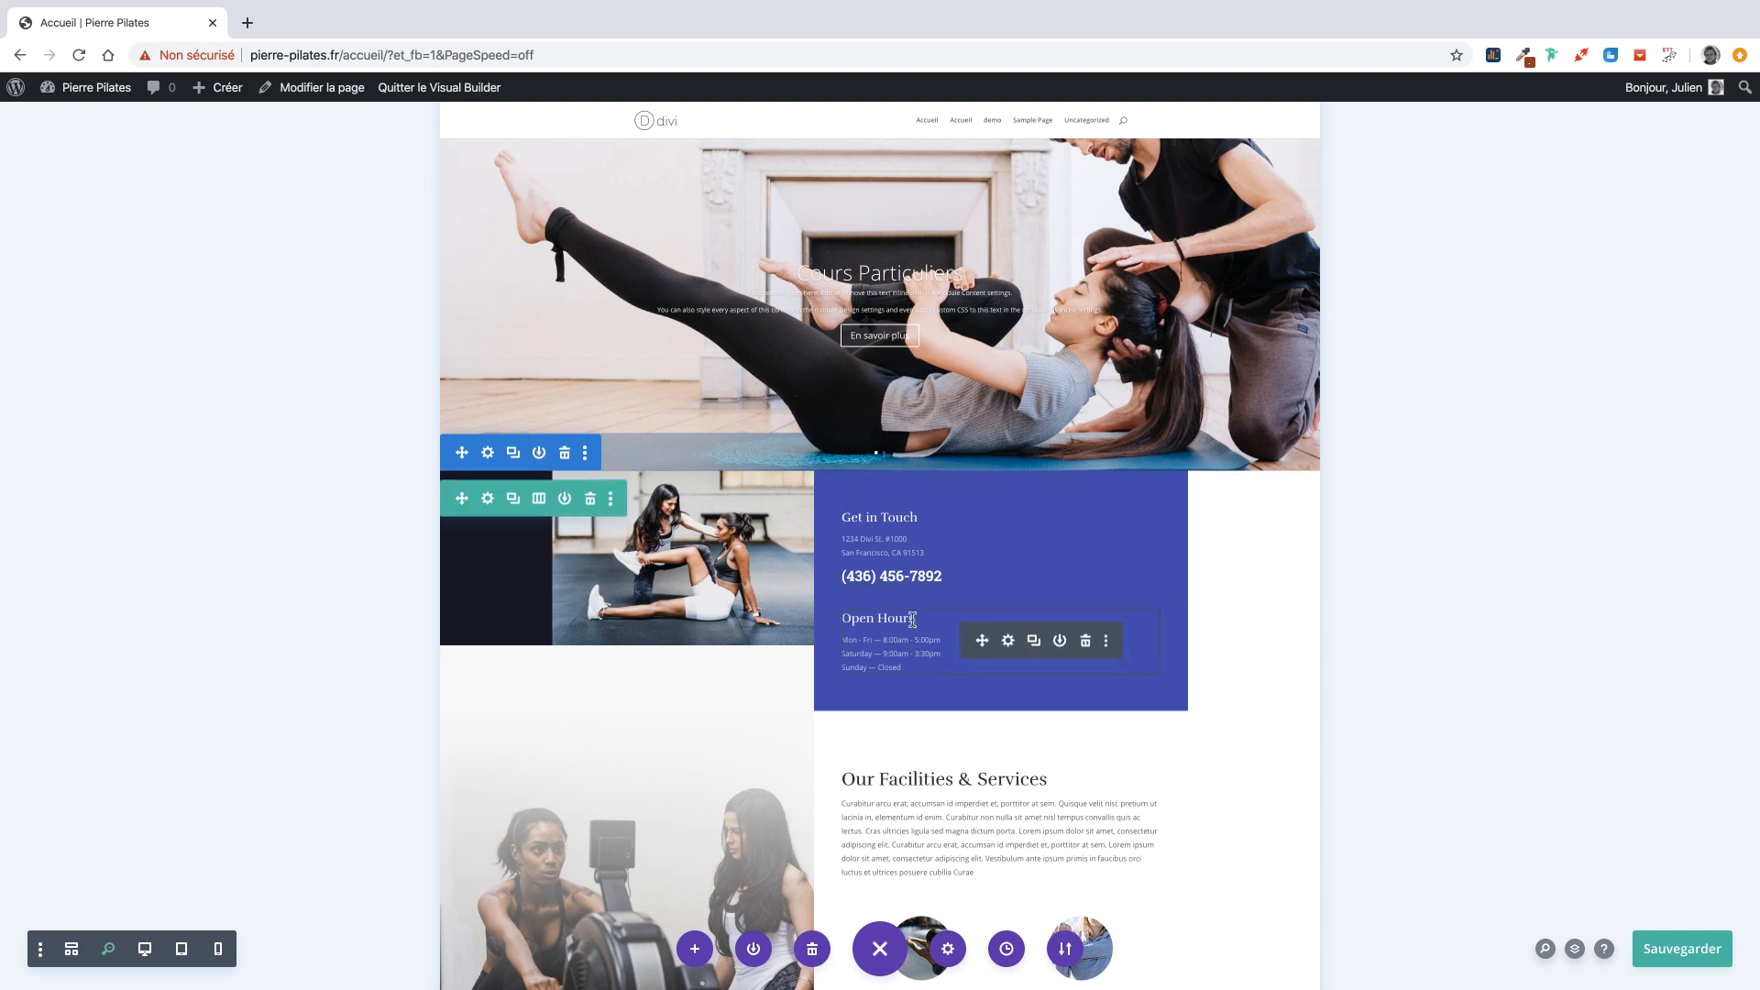
{"action": "left_click", "coordinate": [1086, 641]}
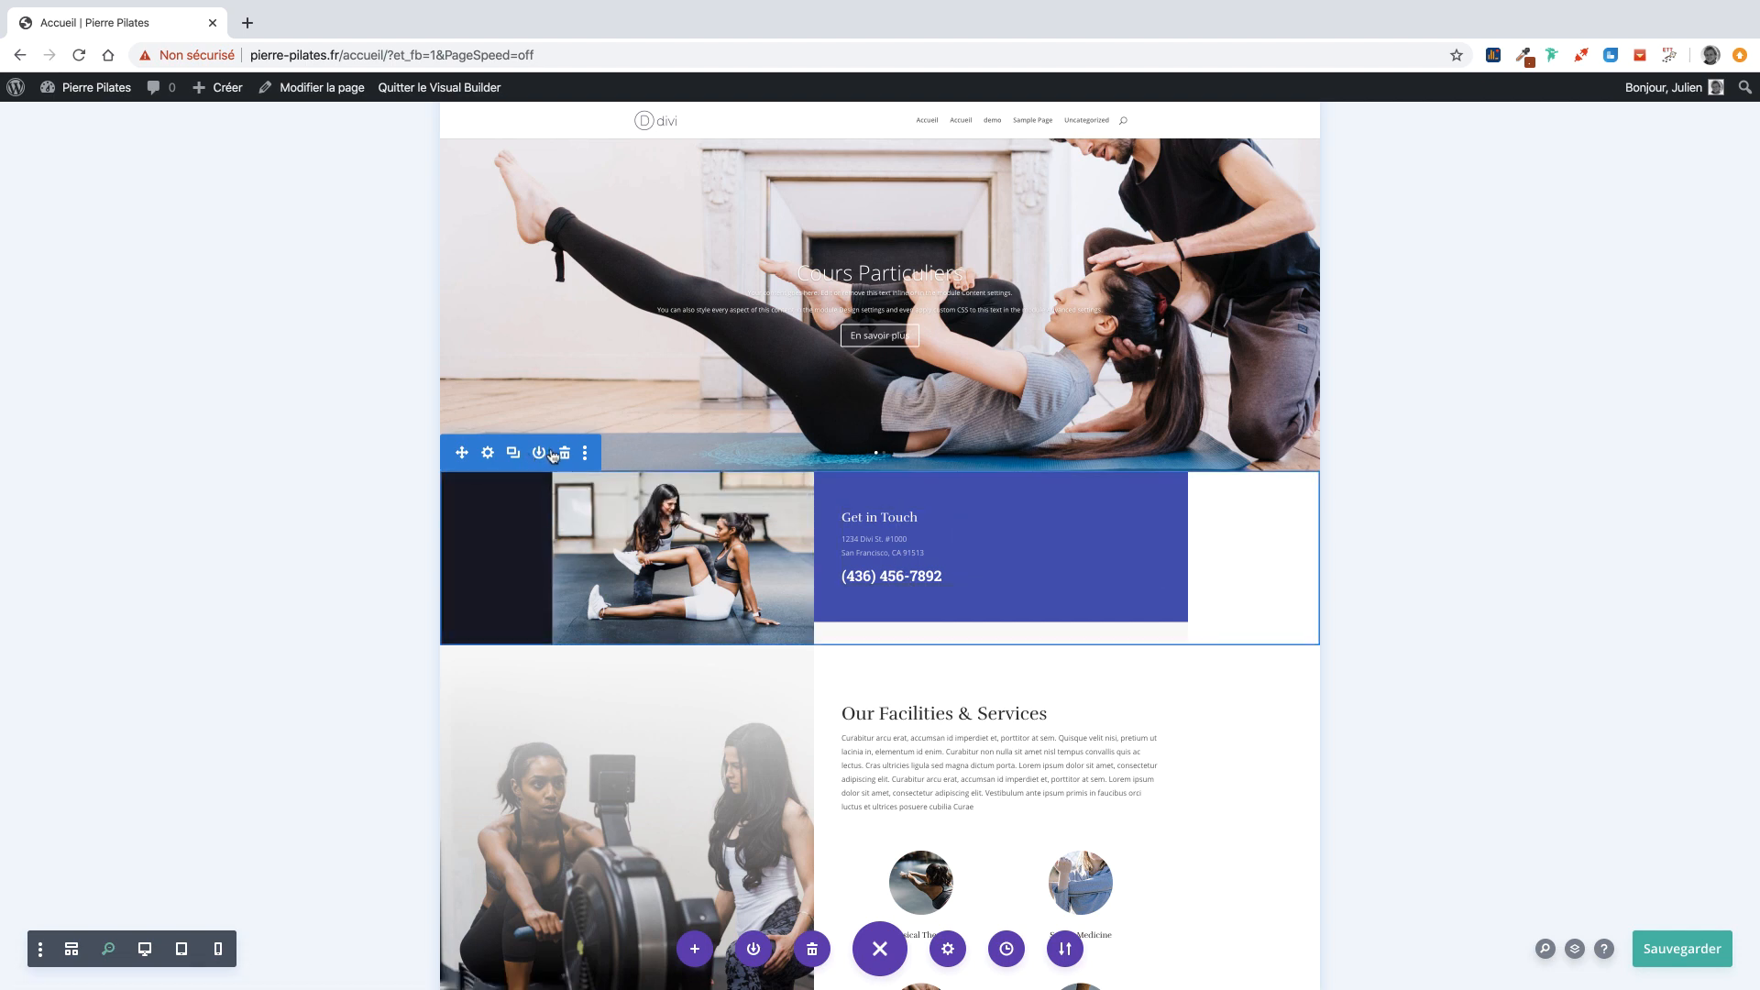
{"action": "left_click", "coordinate": [562, 452]}
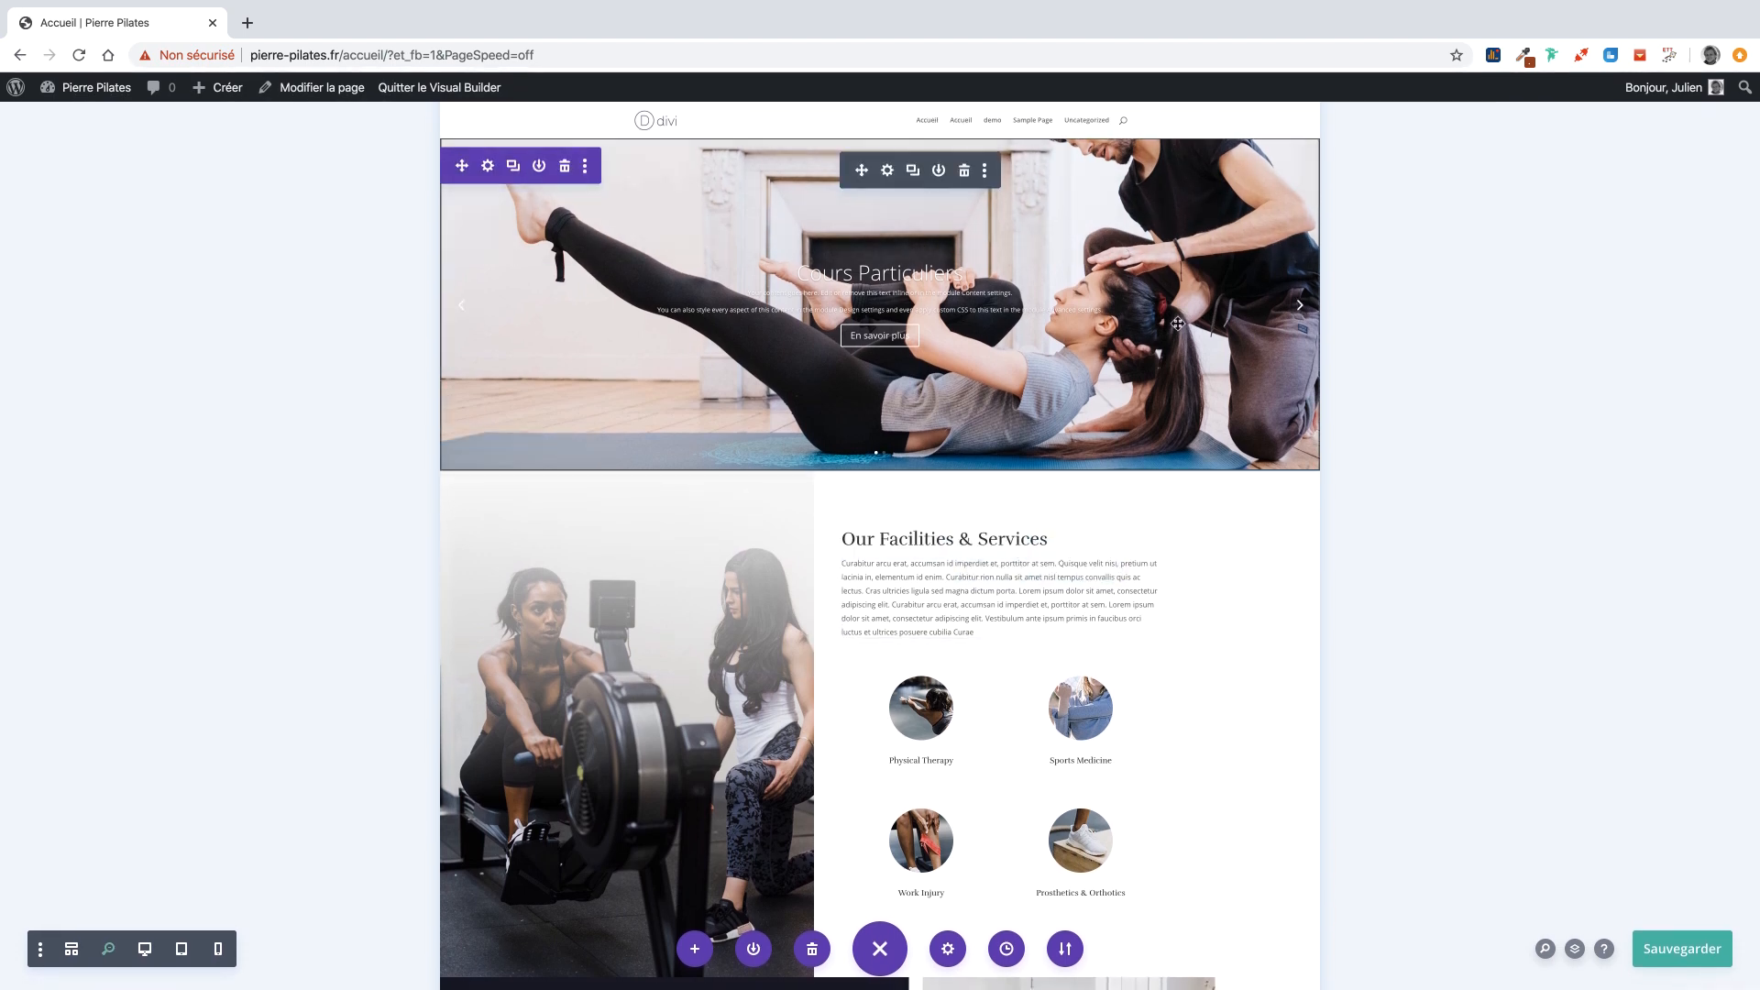
{"action": "key", "text": "ctrl+Left"}
{"action": "key", "text": "ctrl+Right"}
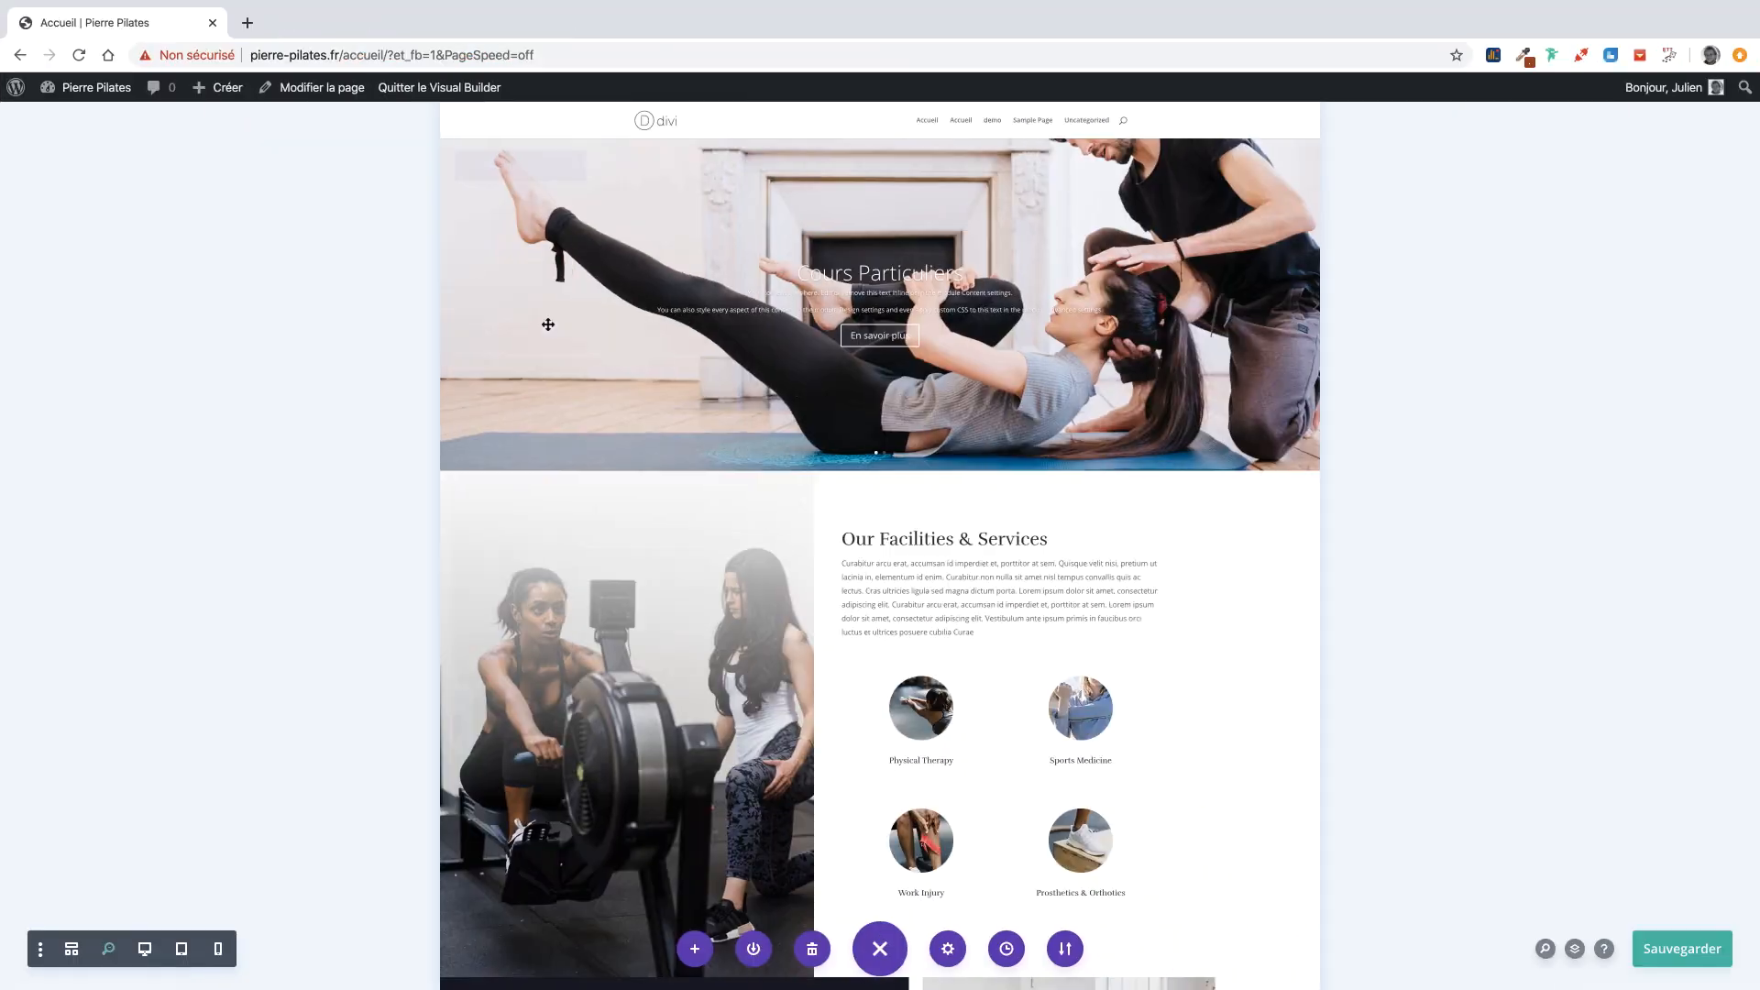
{"action": "key", "text": "ctrl+Right"}
Open the Facilities section's background settings and choose a new Colonne 1 background image.
{"action": "scroll", "coordinate": [546, 324], "scroll_direction": "up", "scroll_amount": 9}
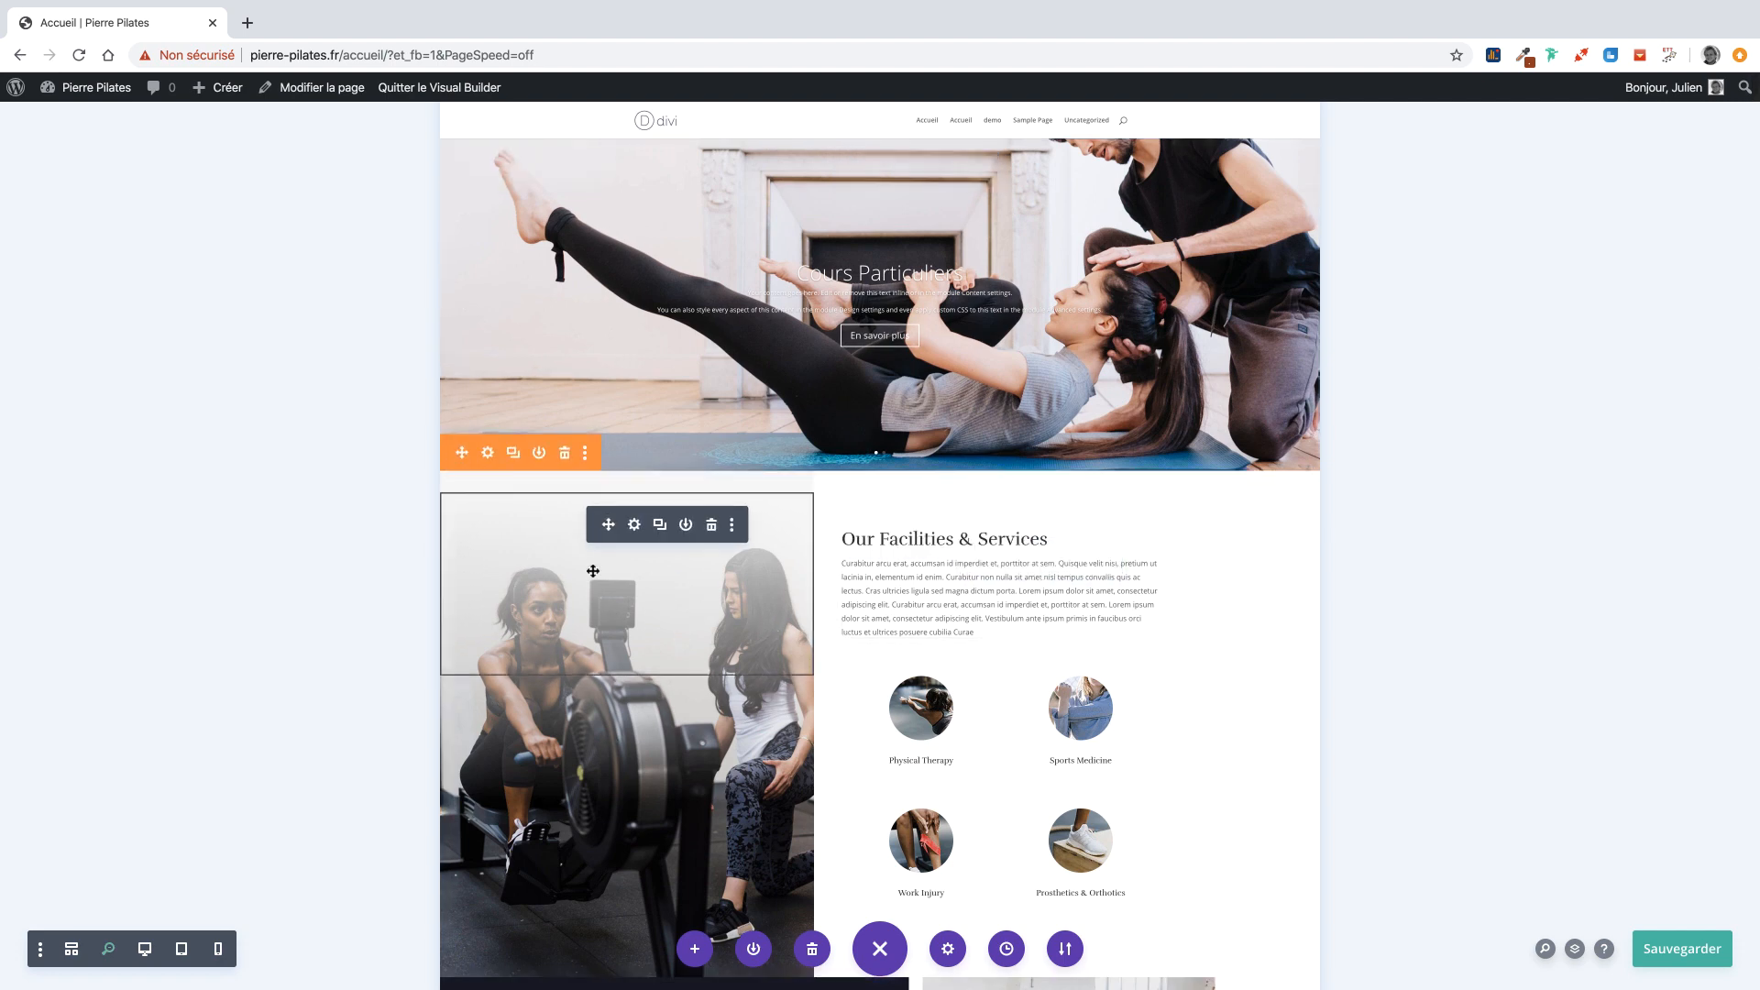
{"action": "scroll", "coordinate": [488, 452], "scroll_direction": "down", "scroll_amount": 1}
{"action": "left_click", "coordinate": [488, 444]}
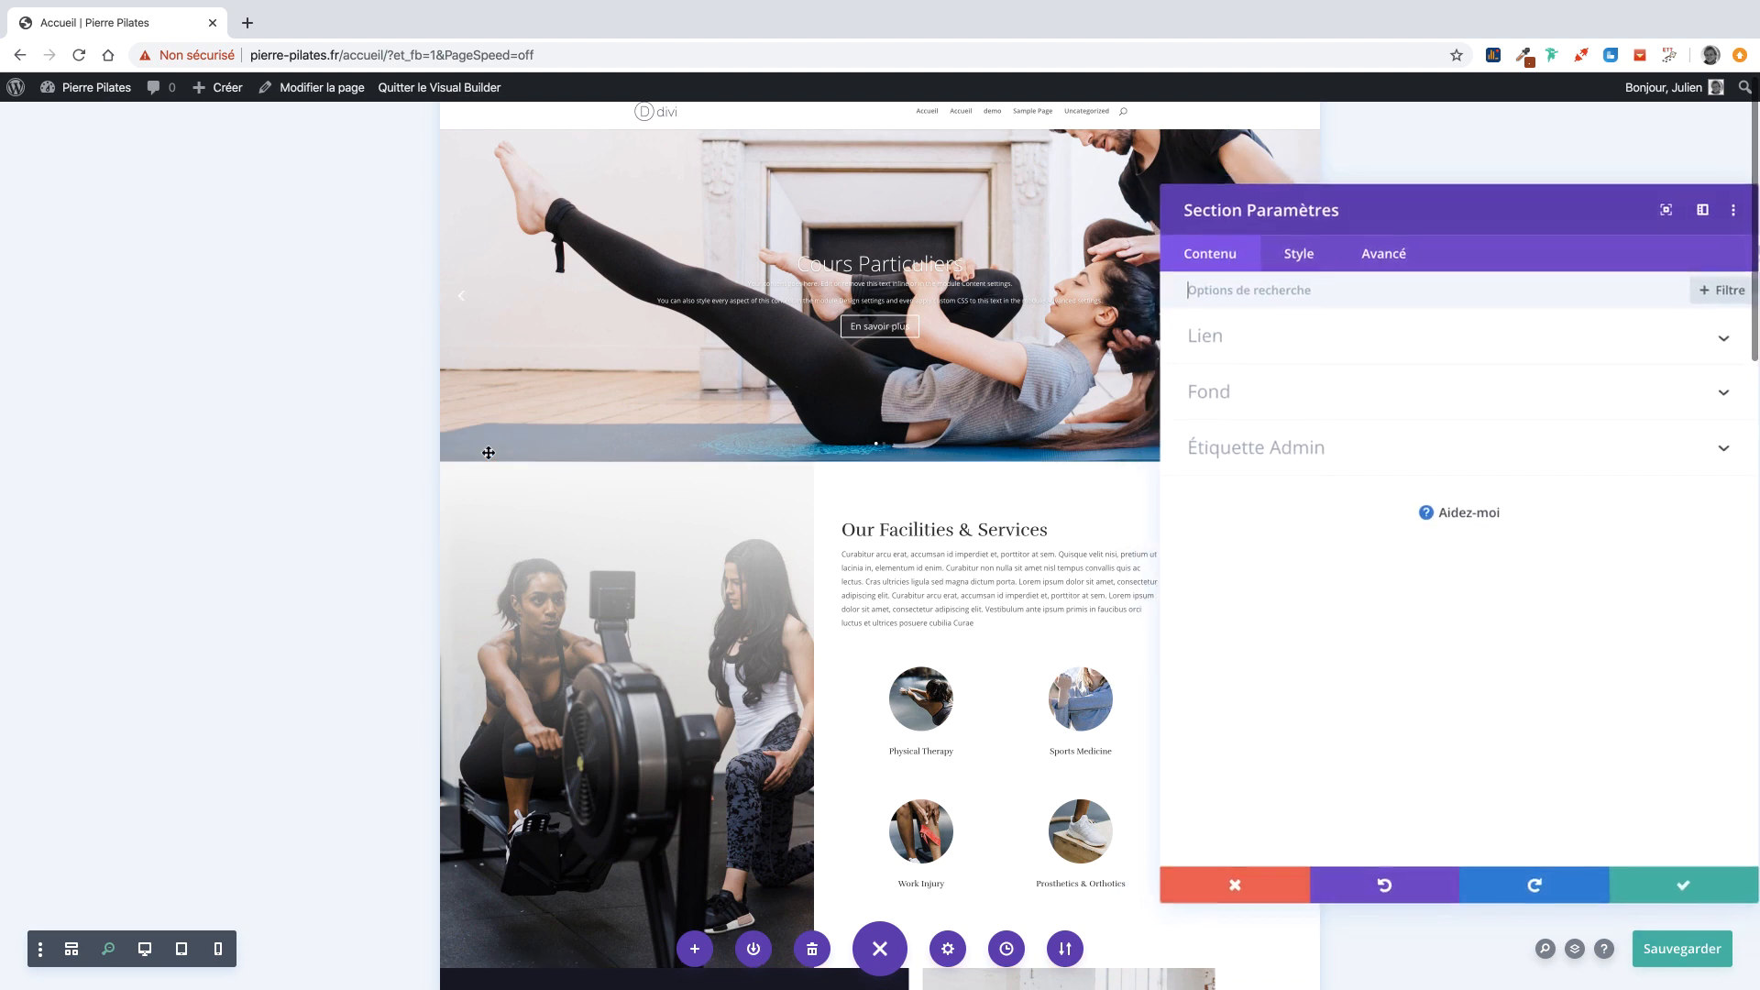
{"action": "left_click", "coordinate": [1203, 391]}
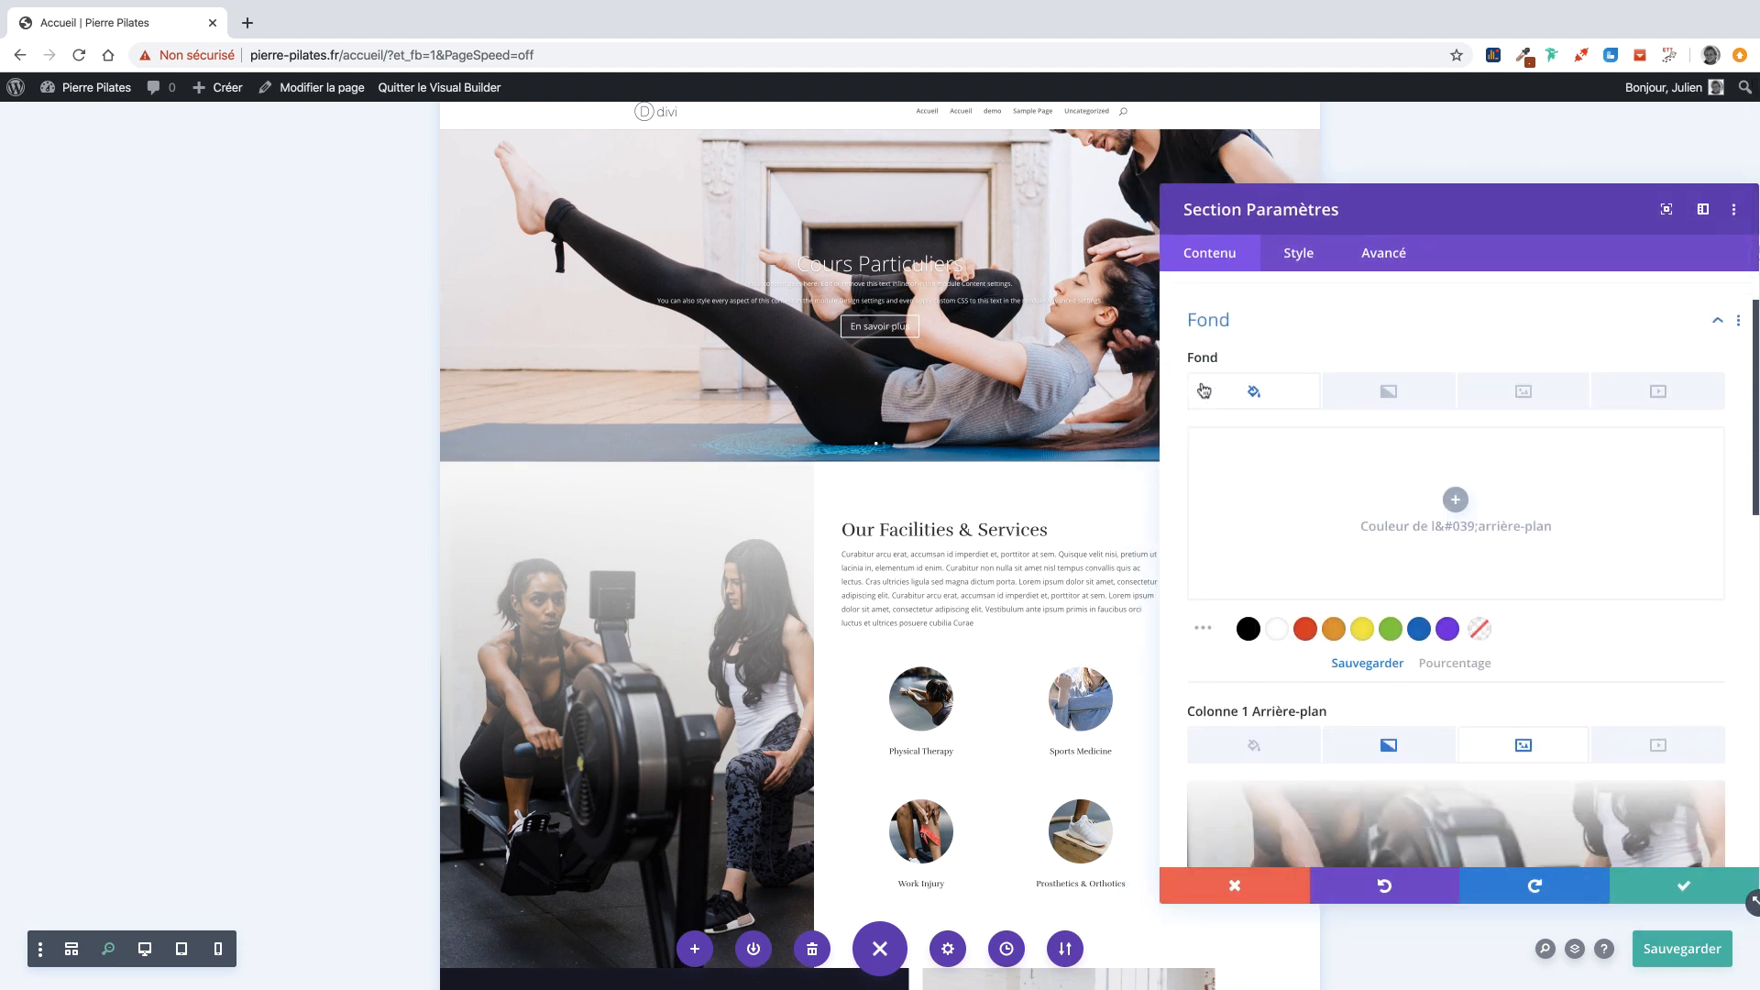
{"action": "scroll", "coordinate": [1300, 556], "scroll_direction": "down", "scroll_amount": 3}
{"action": "scroll", "coordinate": [1300, 557], "scroll_direction": "down", "scroll_amount": 1}
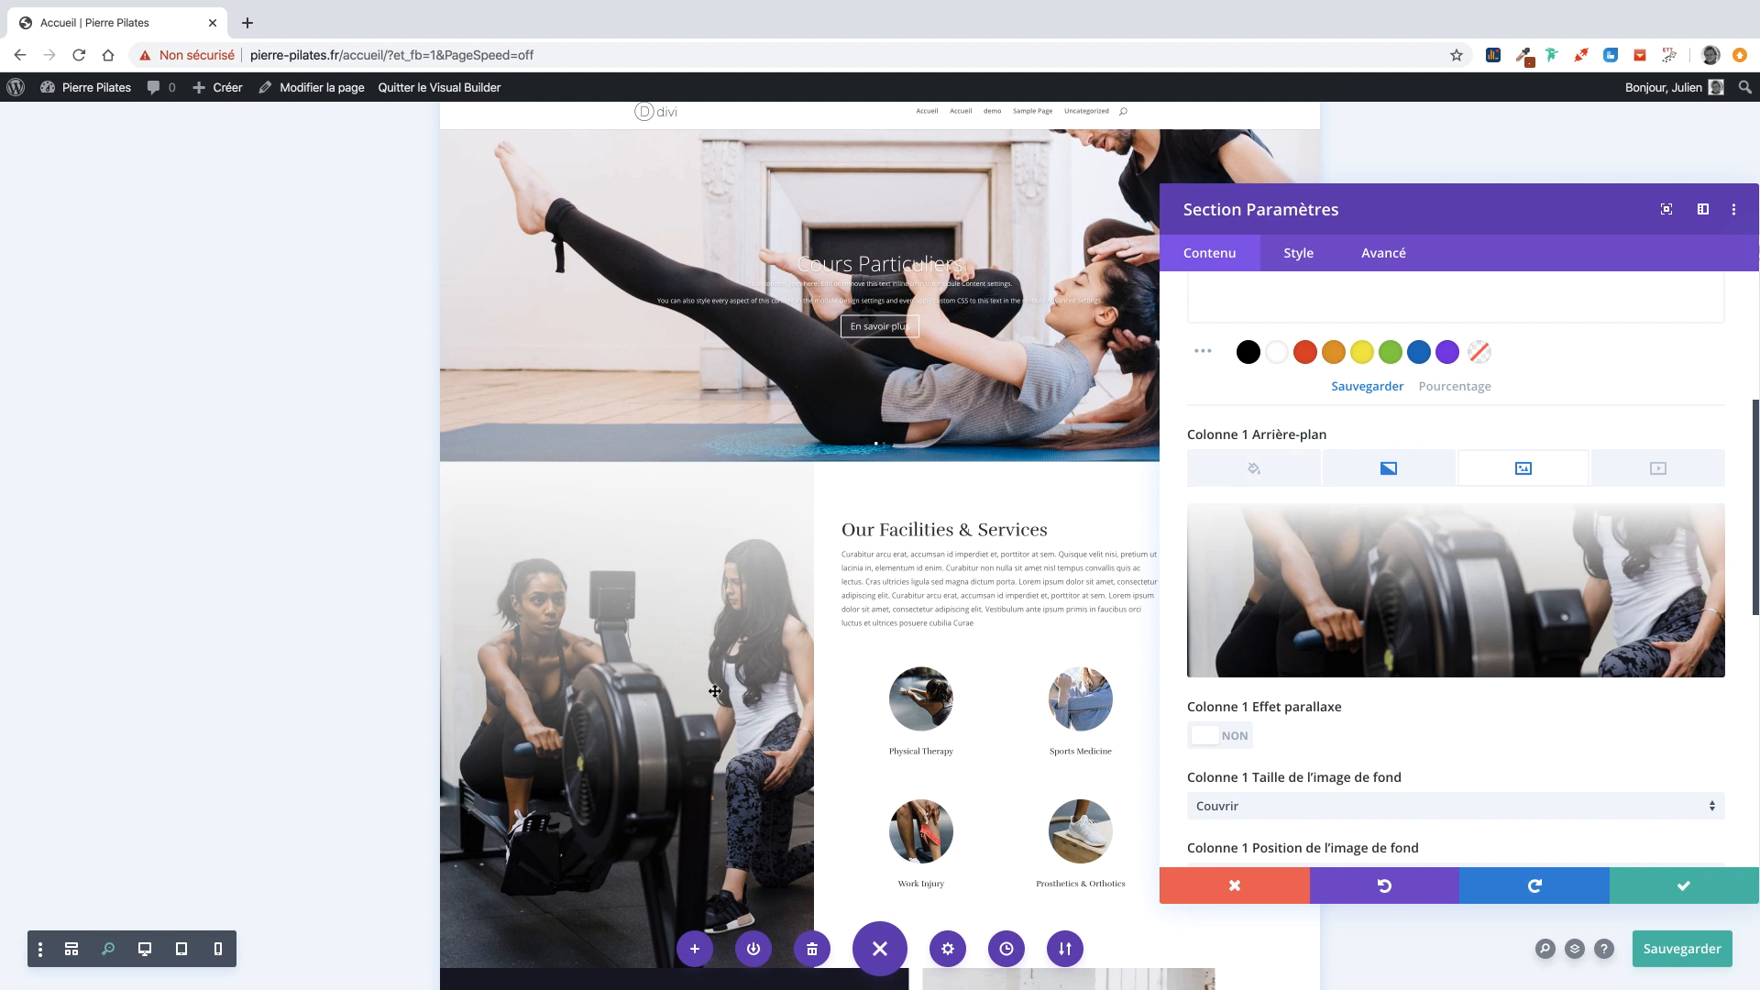
{"action": "scroll", "coordinate": [1350, 507], "scroll_direction": "down", "scroll_amount": 1}
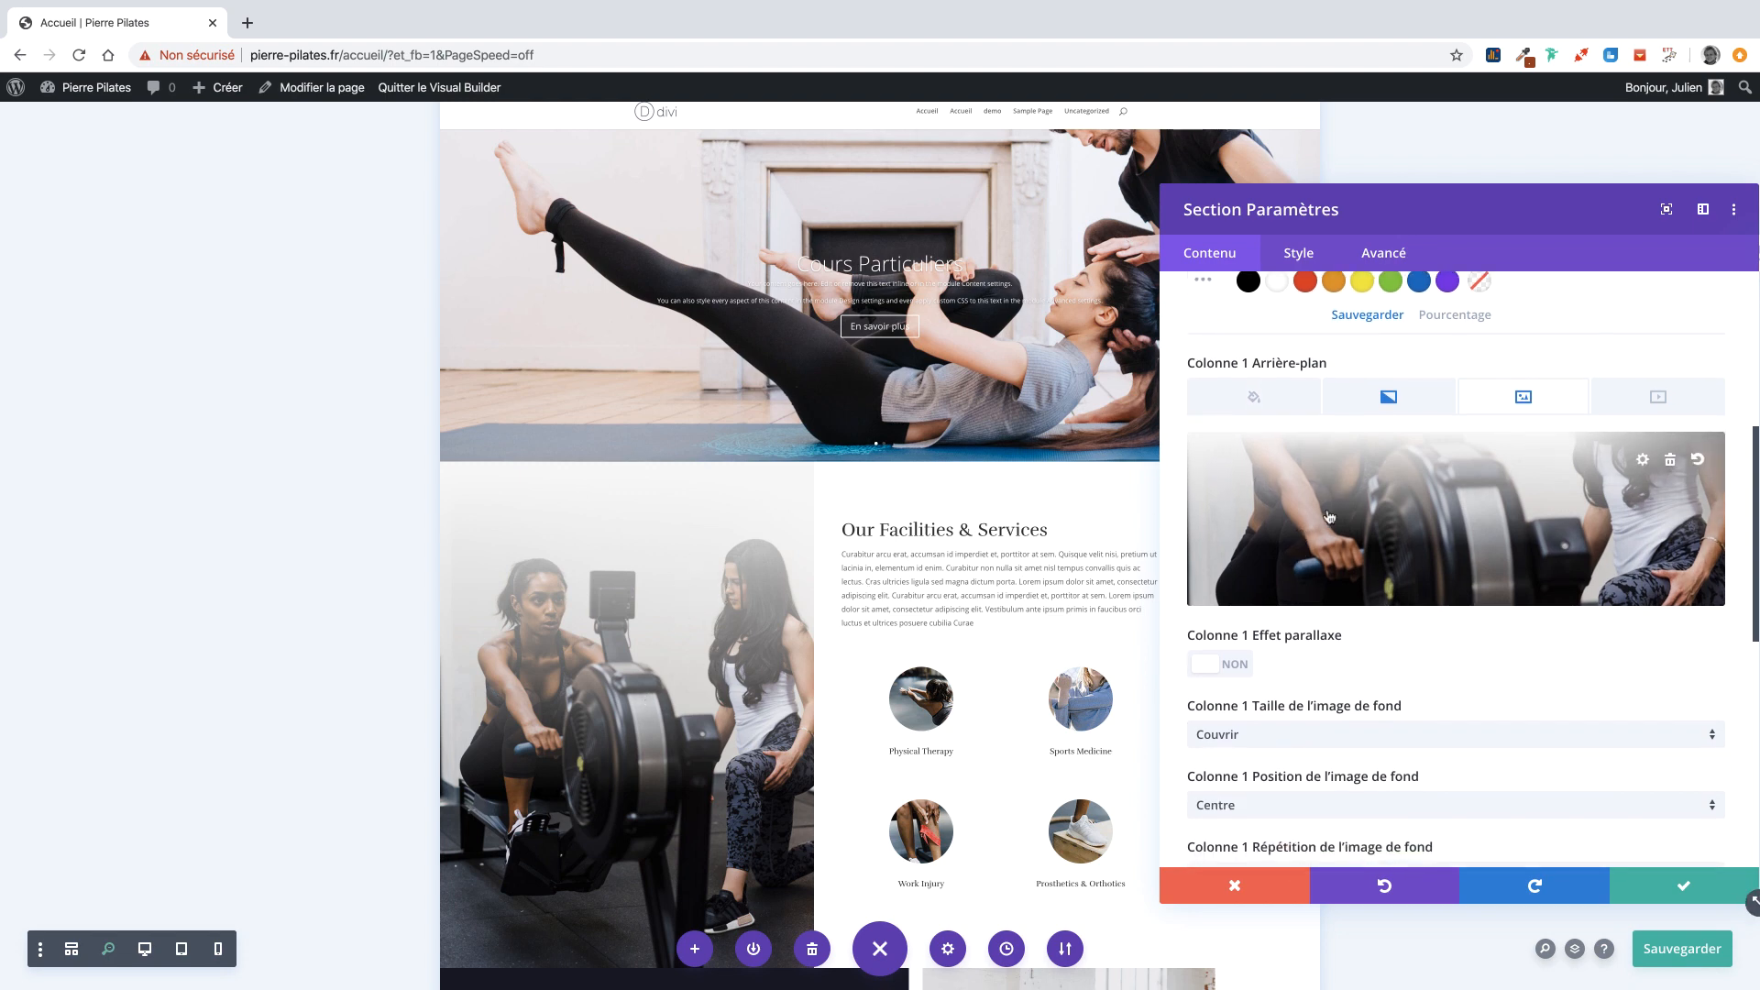
{"action": "left_click", "coordinate": [1329, 517]}
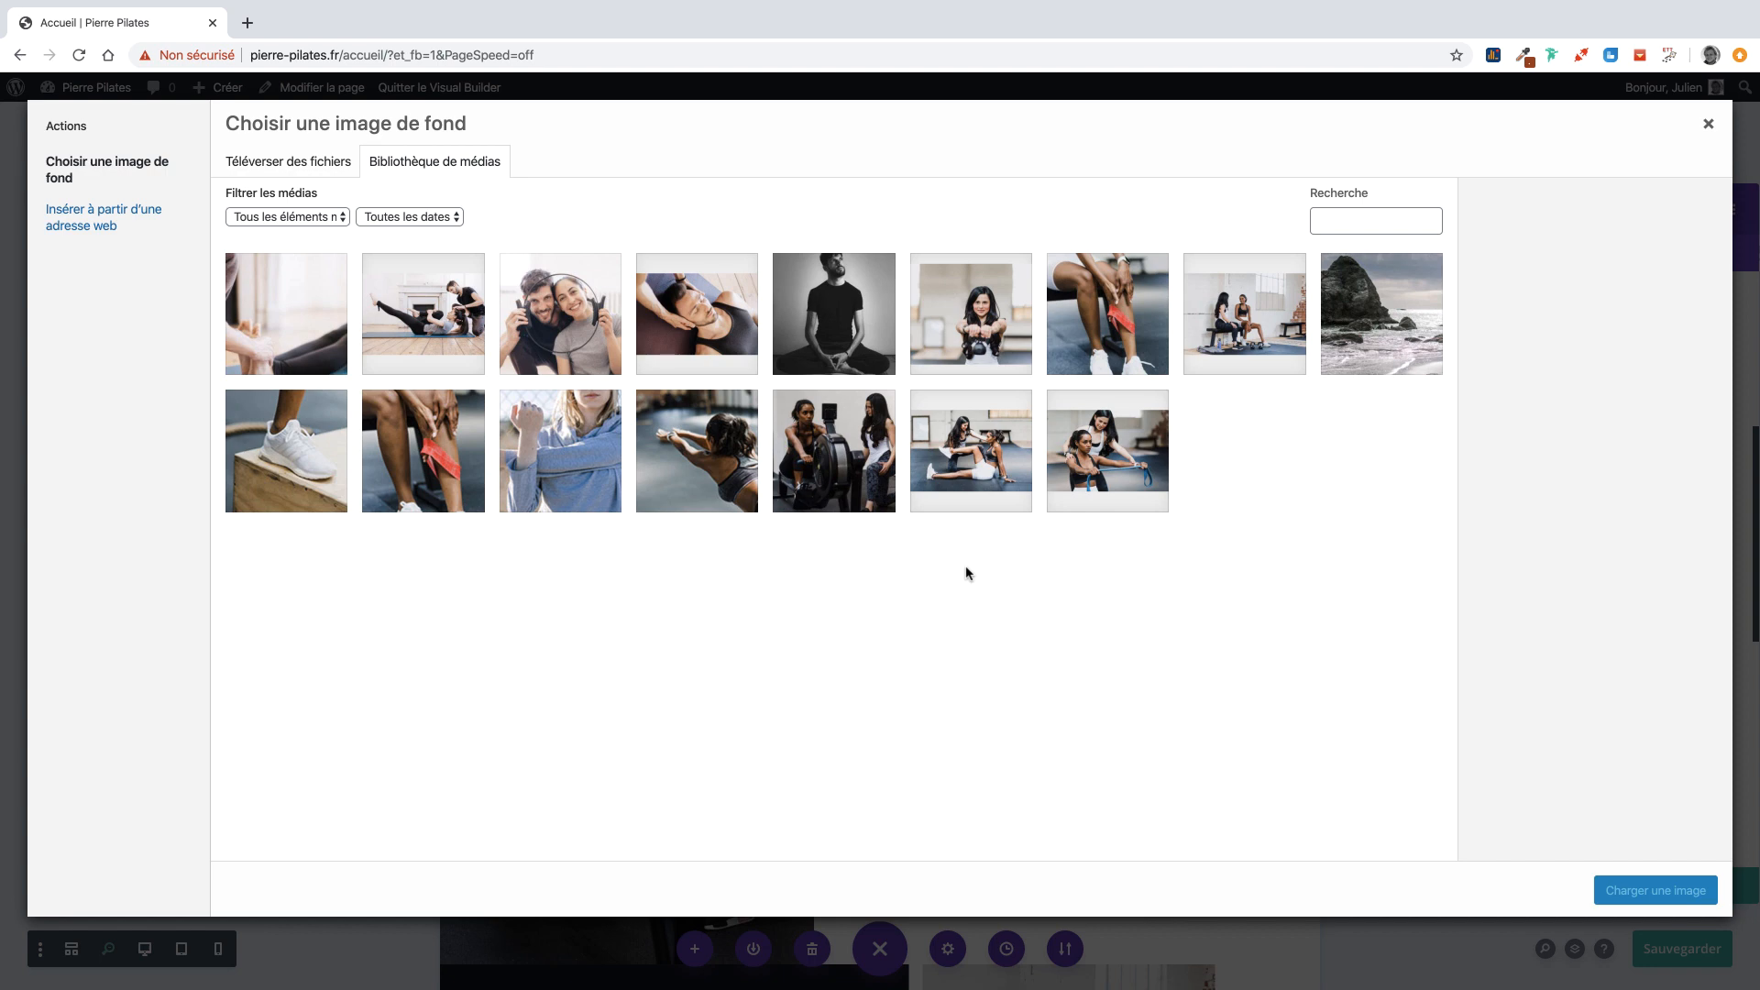
Set the seated-man Pierre-PSL-Bordeaux photo as Colonne 1's background and save the section settings.
{"action": "left_click", "coordinate": [831, 313]}
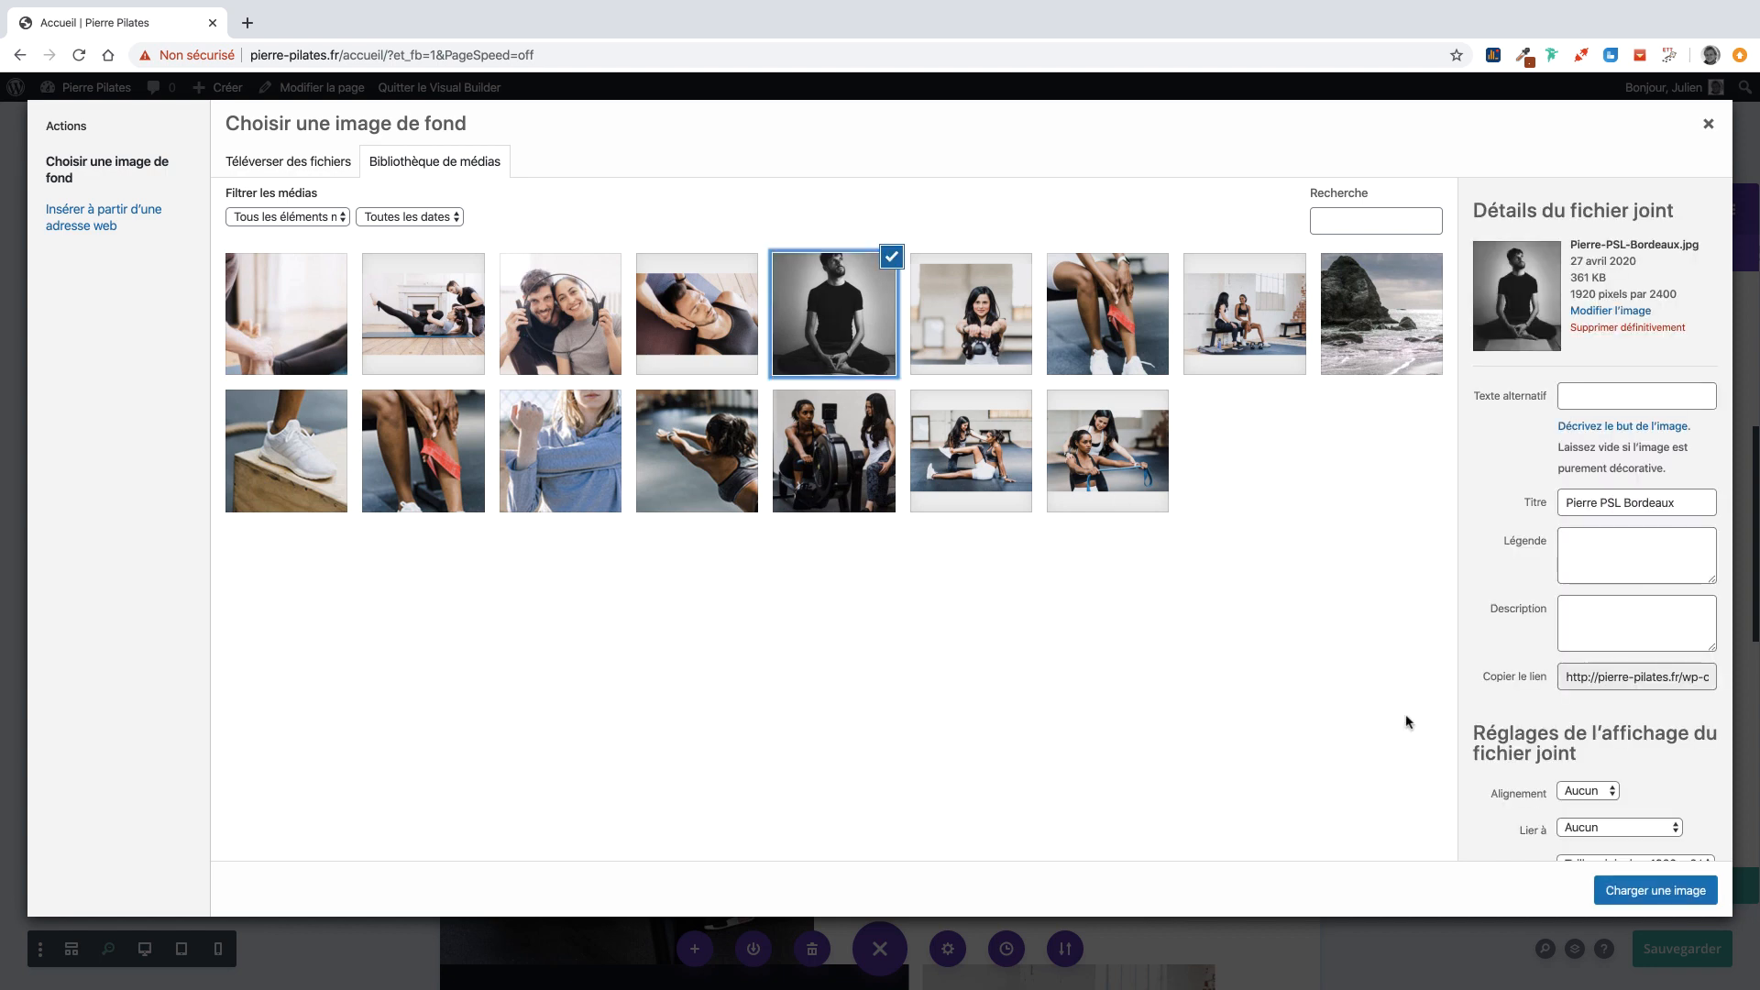
{"action": "left_click", "coordinate": [1619, 881]}
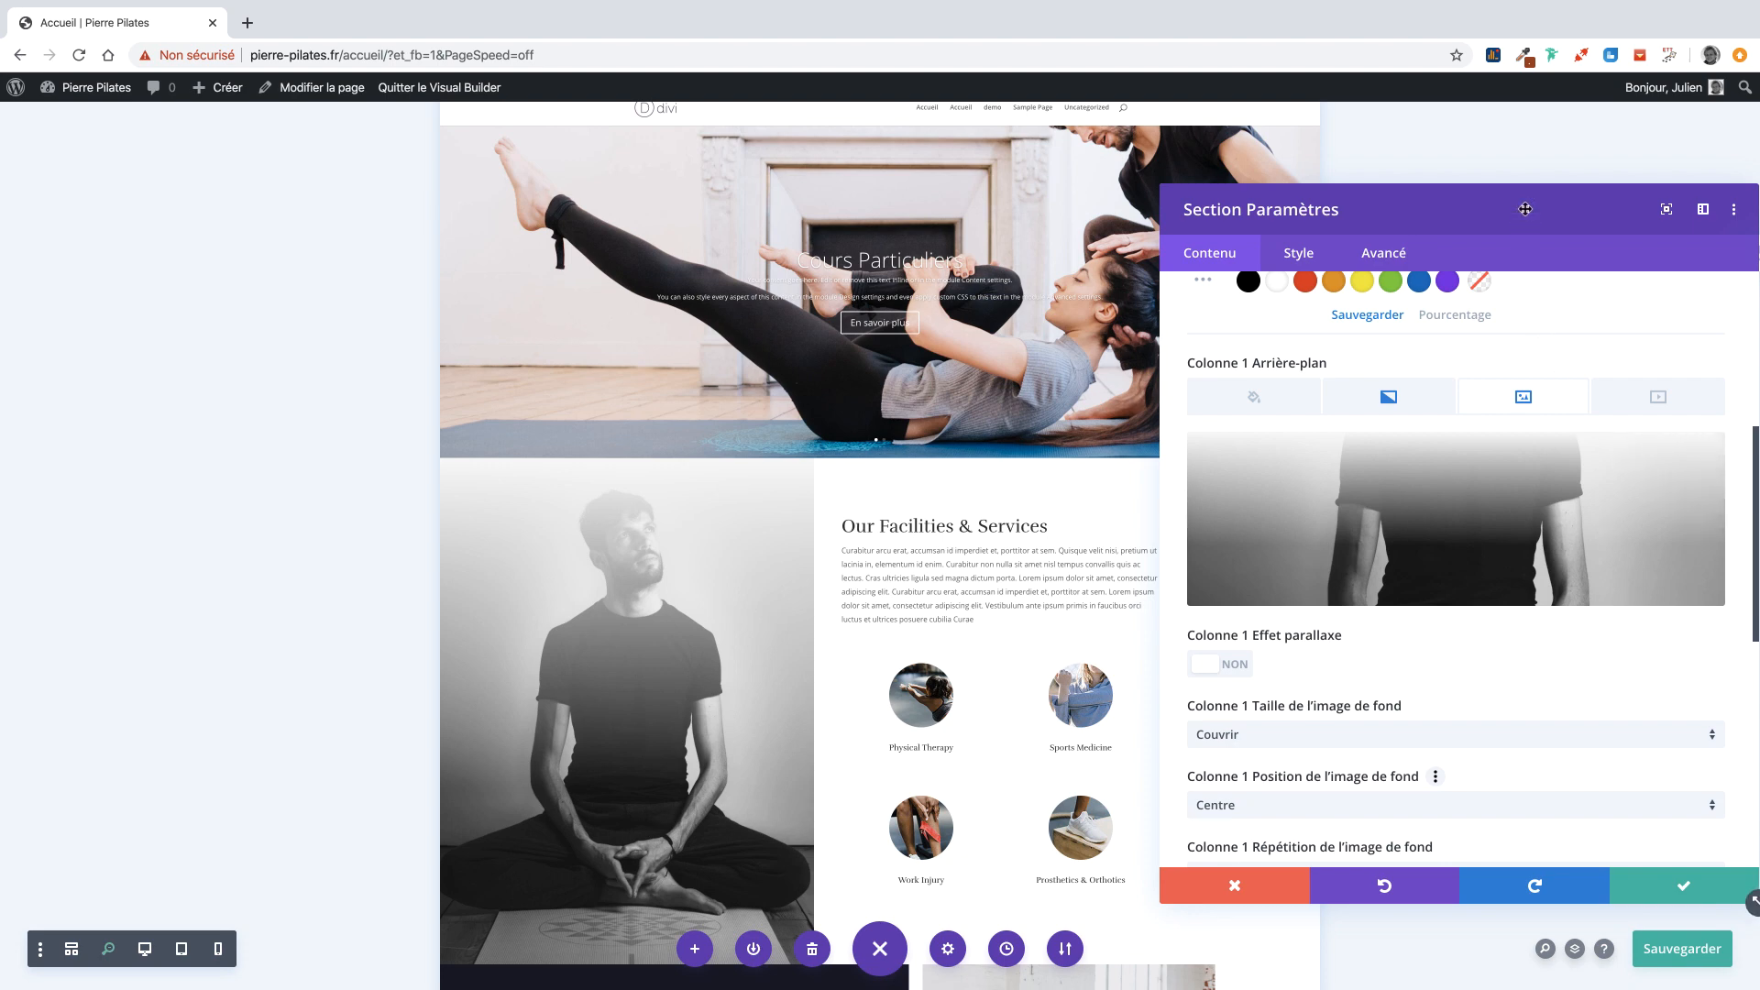
{"action": "left_click_drag", "start_coordinate": [1526, 209], "coordinate": [964, 231]}
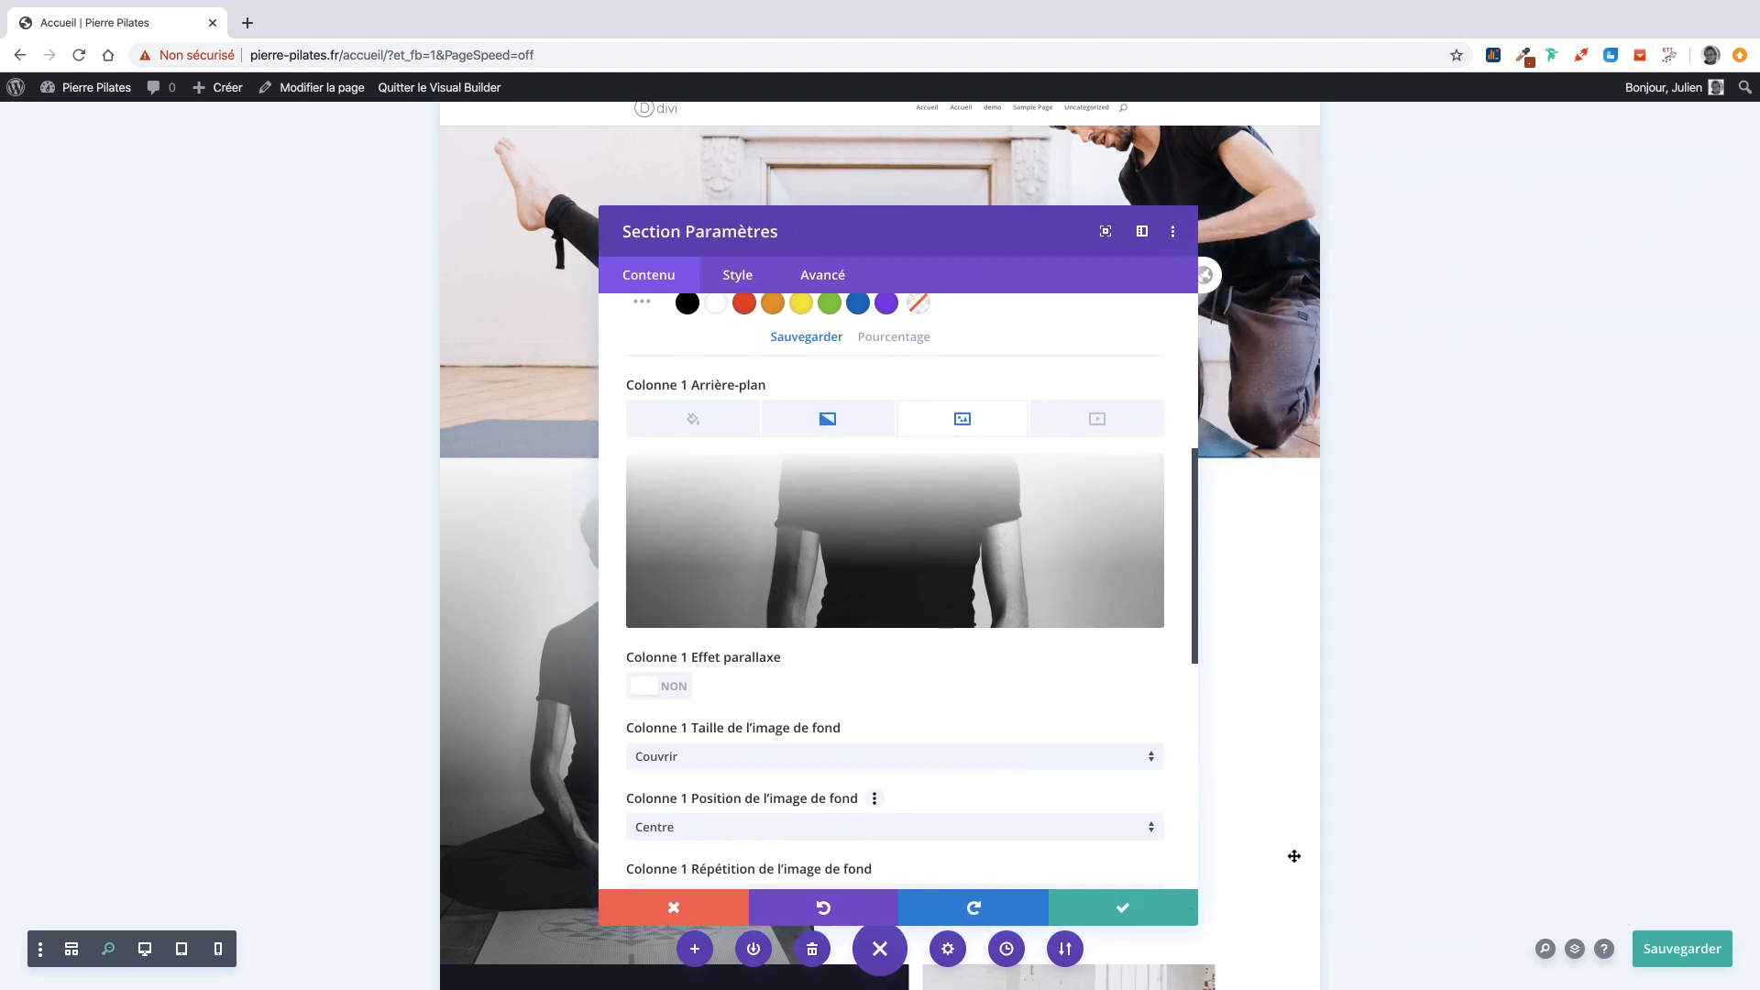
{"action": "left_click", "coordinate": [1120, 906]}
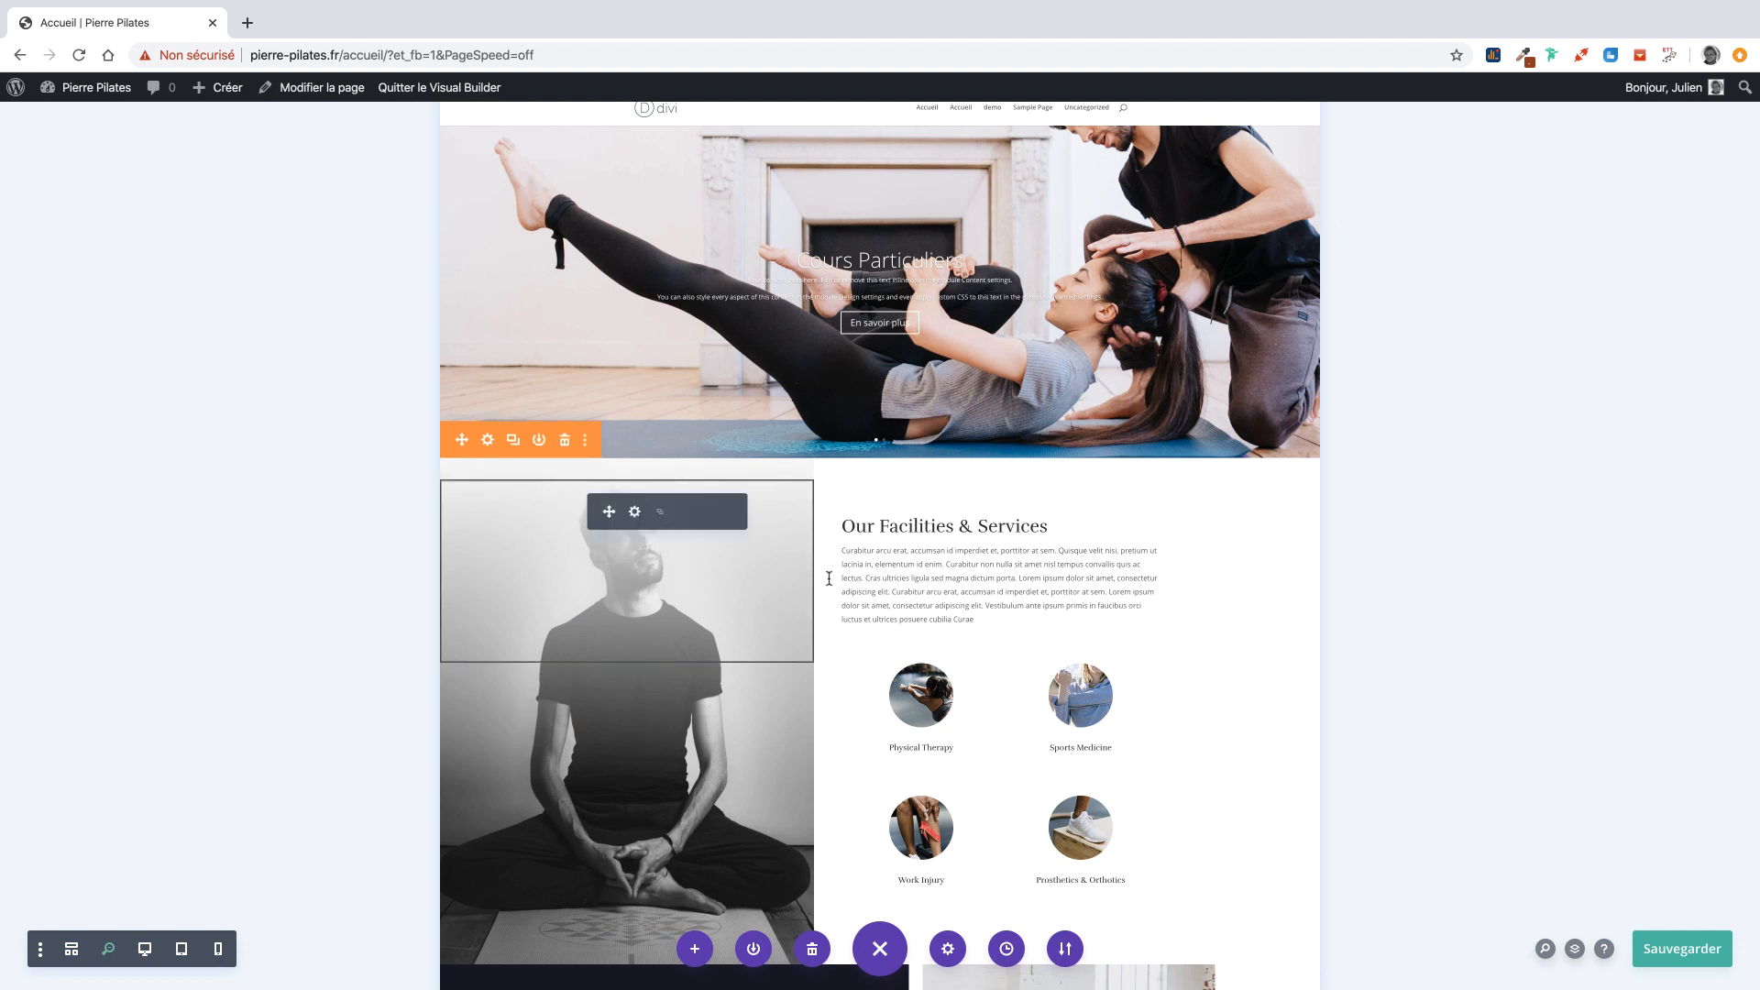
Replace the 'Our Facilities & Services' heading with 'Cours de Pilates à Bordeaux', keeping the paragraph below.
{"action": "left_click", "coordinate": [1036, 522]}
{"action": "triple_click", "coordinate": [1036, 522]}
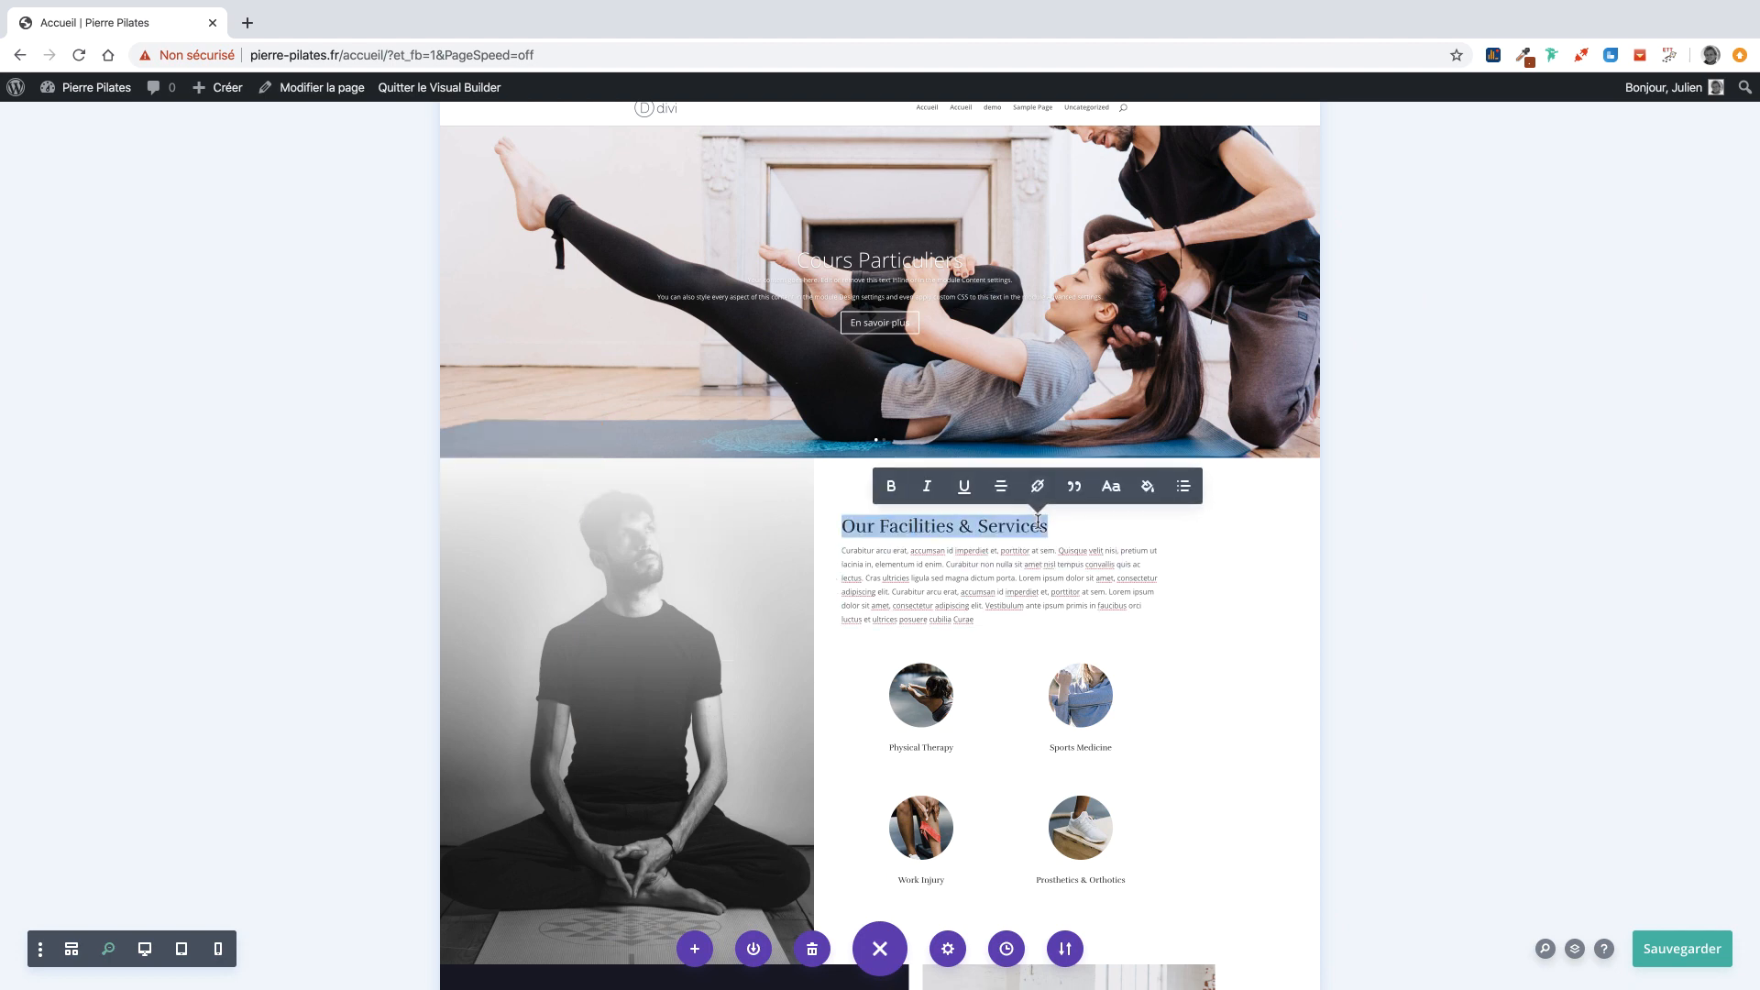
{"action": "type", "text": "Cours de "}
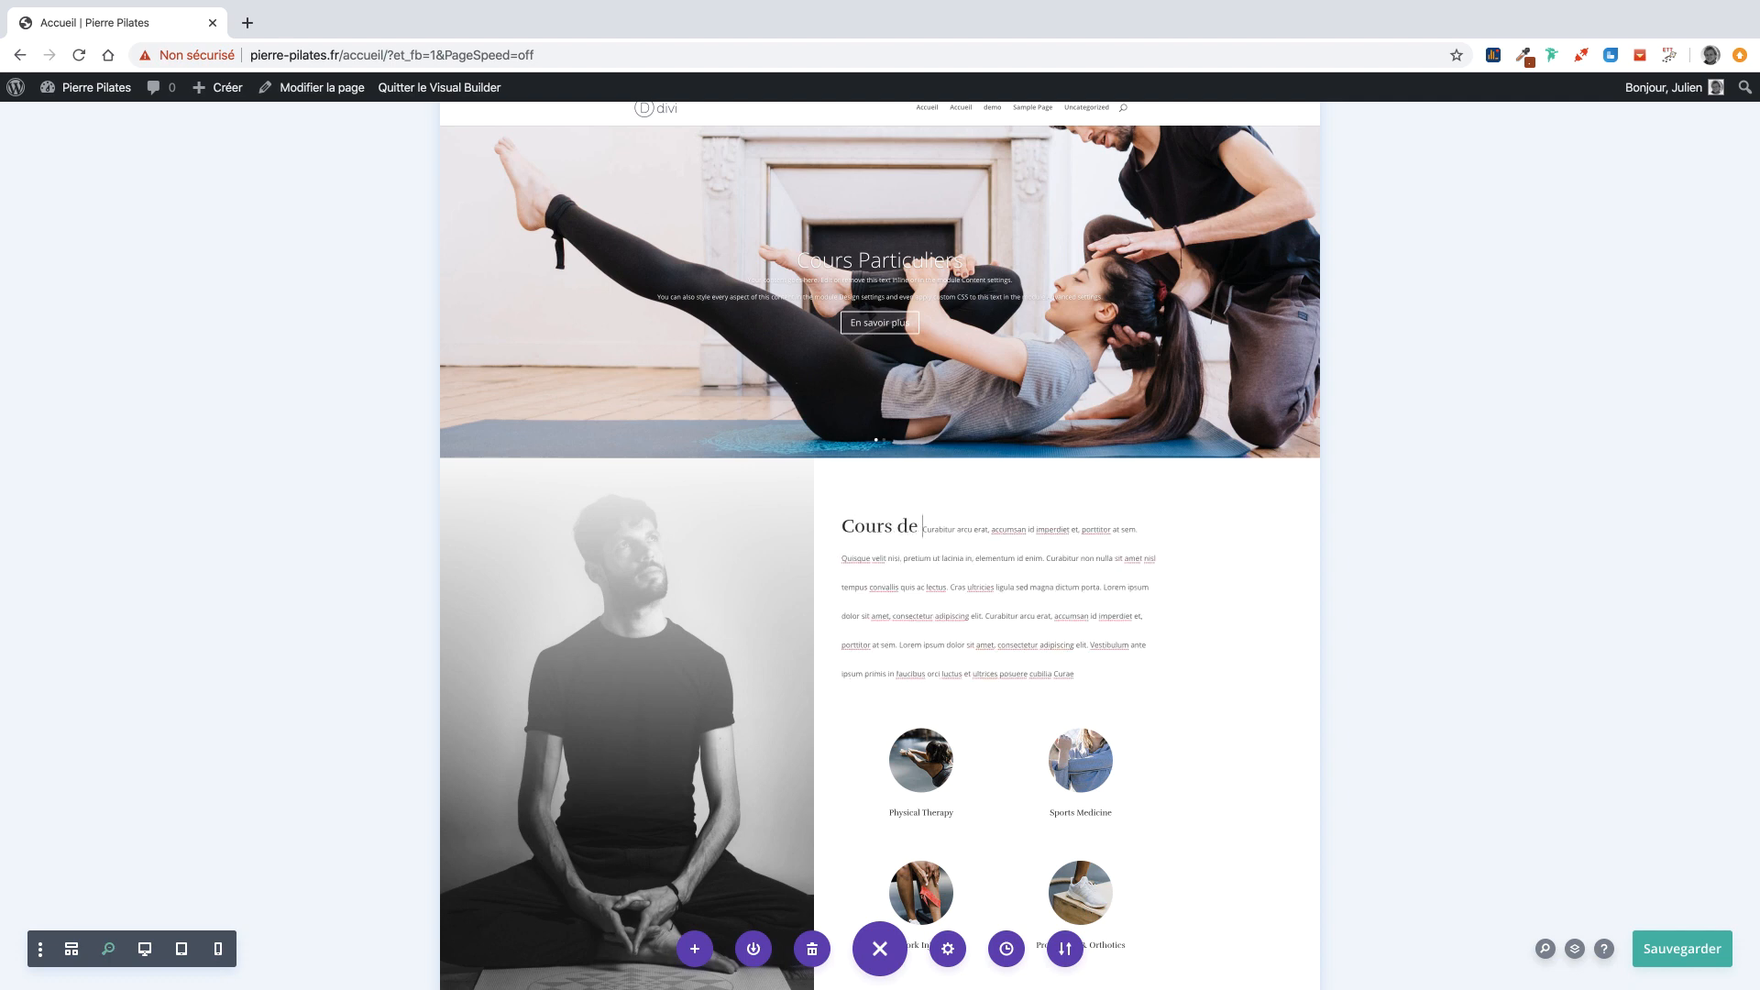
{"action": "type", "text": "Pilates à Bordea"}
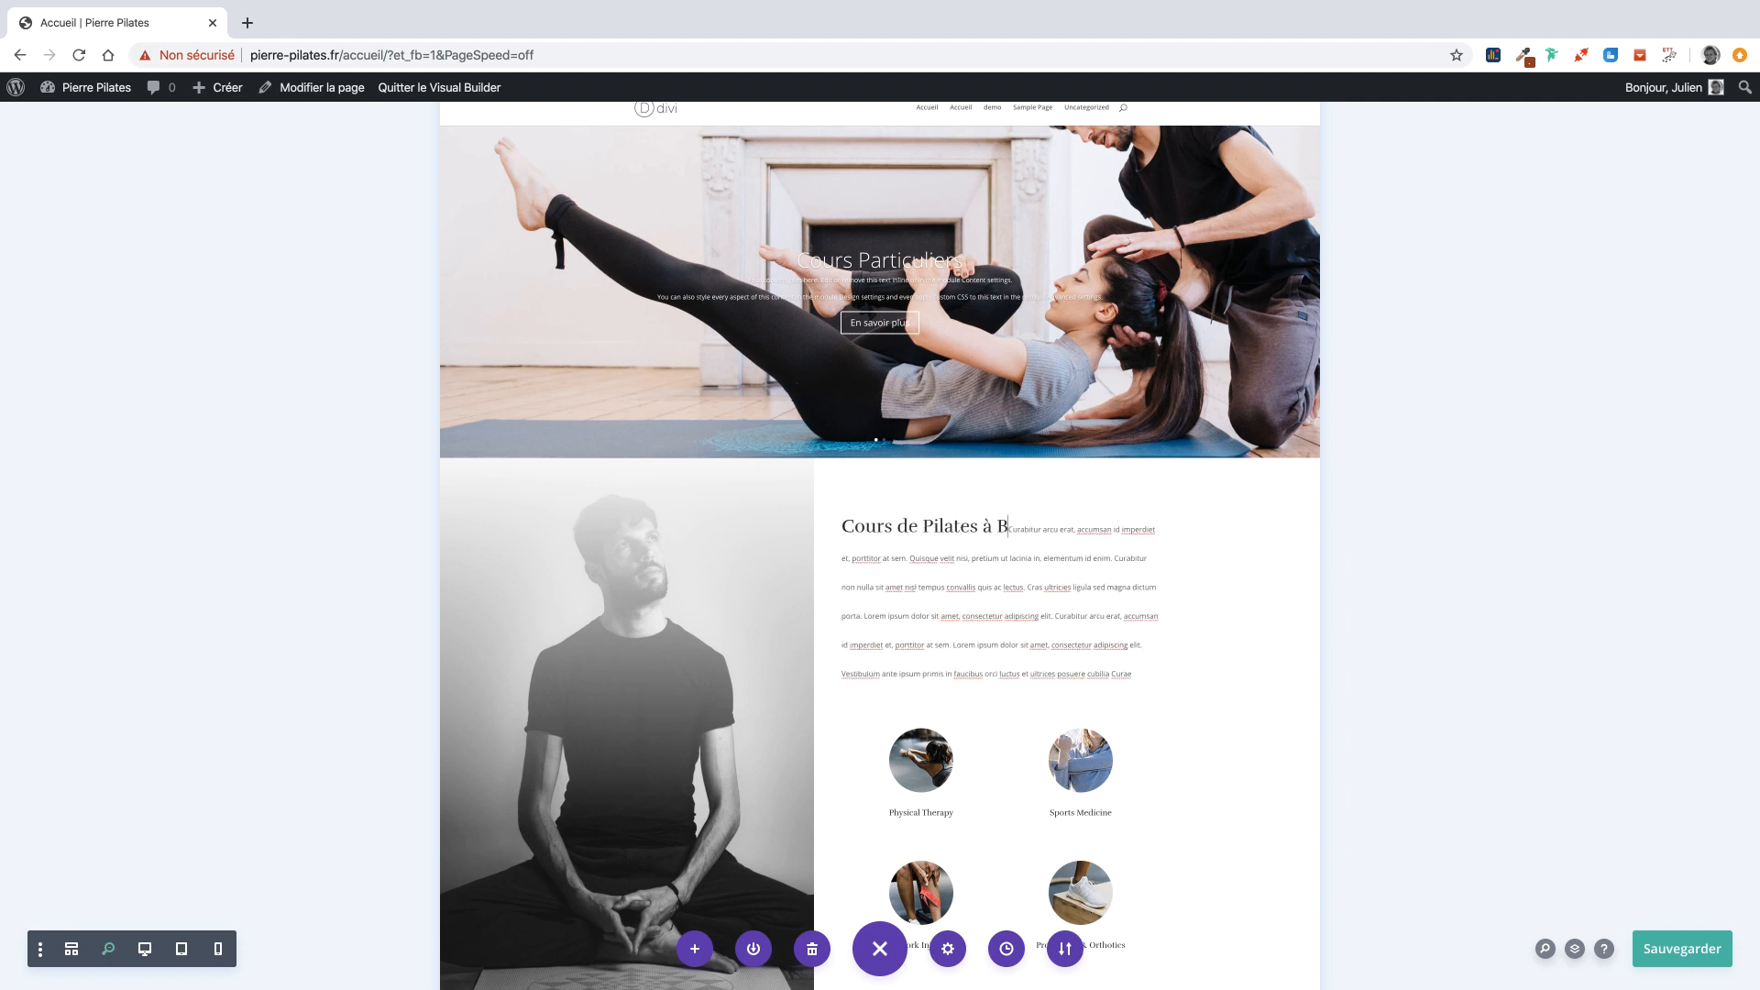
{"action": "type", "text": "ux"}
{"action": "key", "text": "Return"}
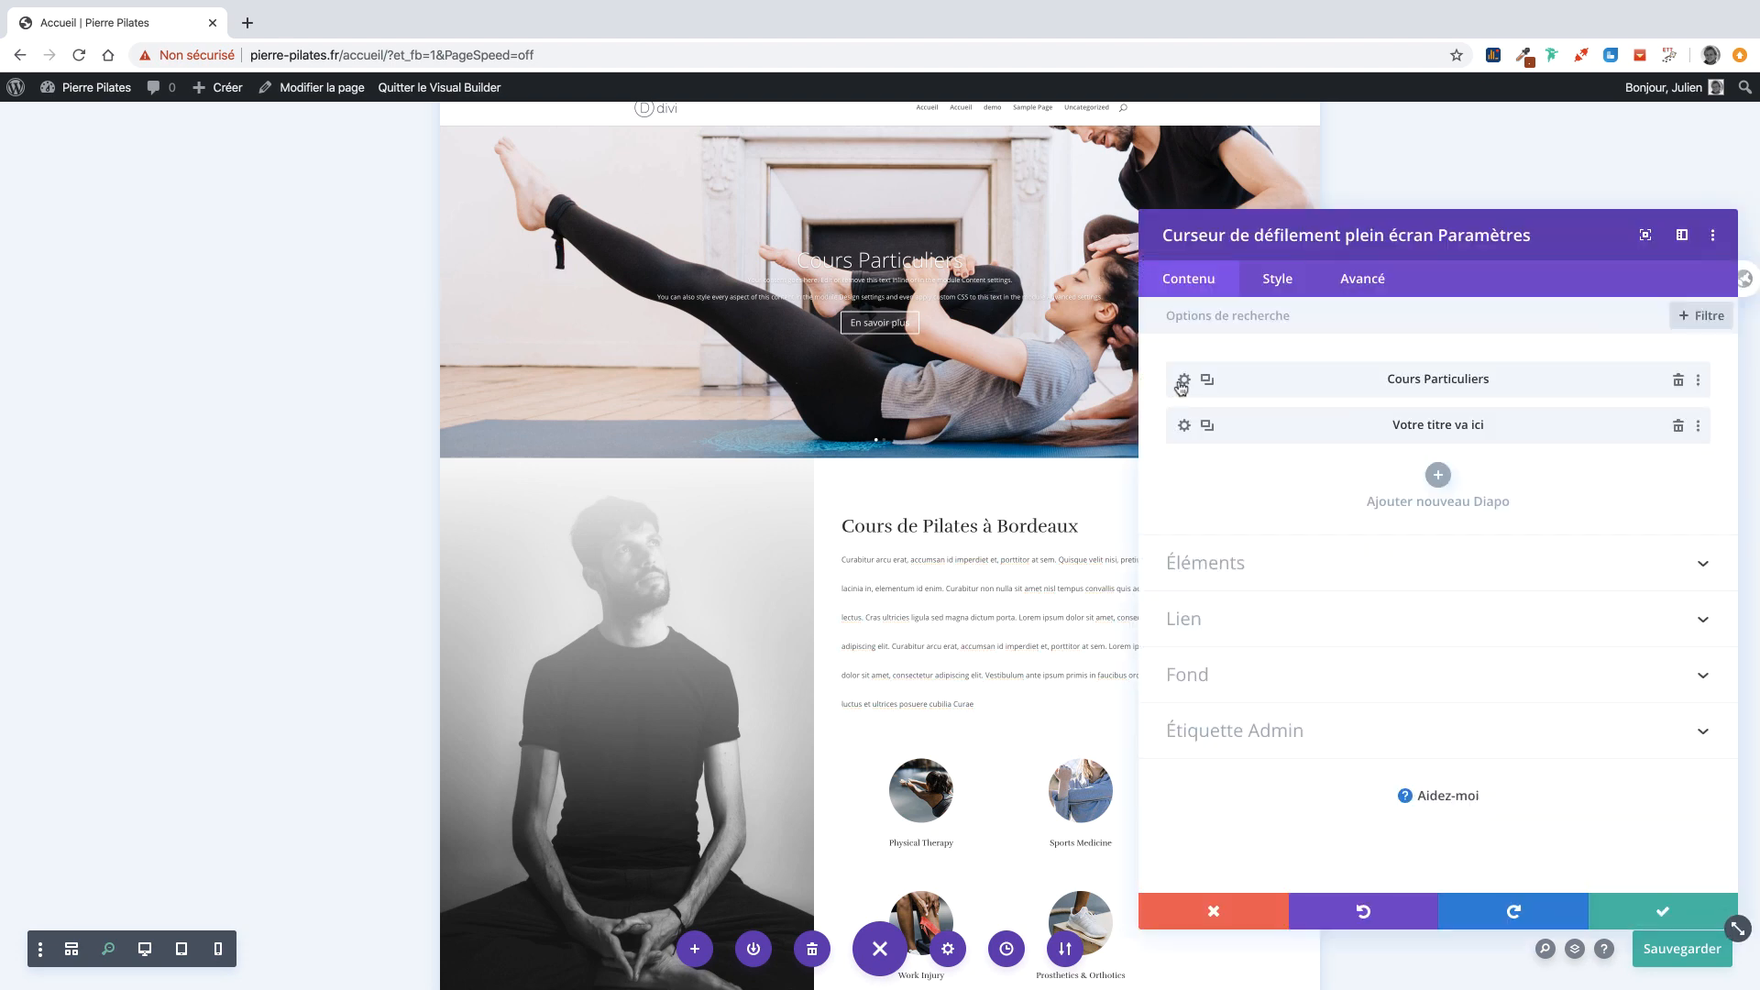
In the Cours Particuliers slide's Titre Texte styles, set Police Titre to Lora.
{"action": "left_click", "coordinate": [1184, 381]}
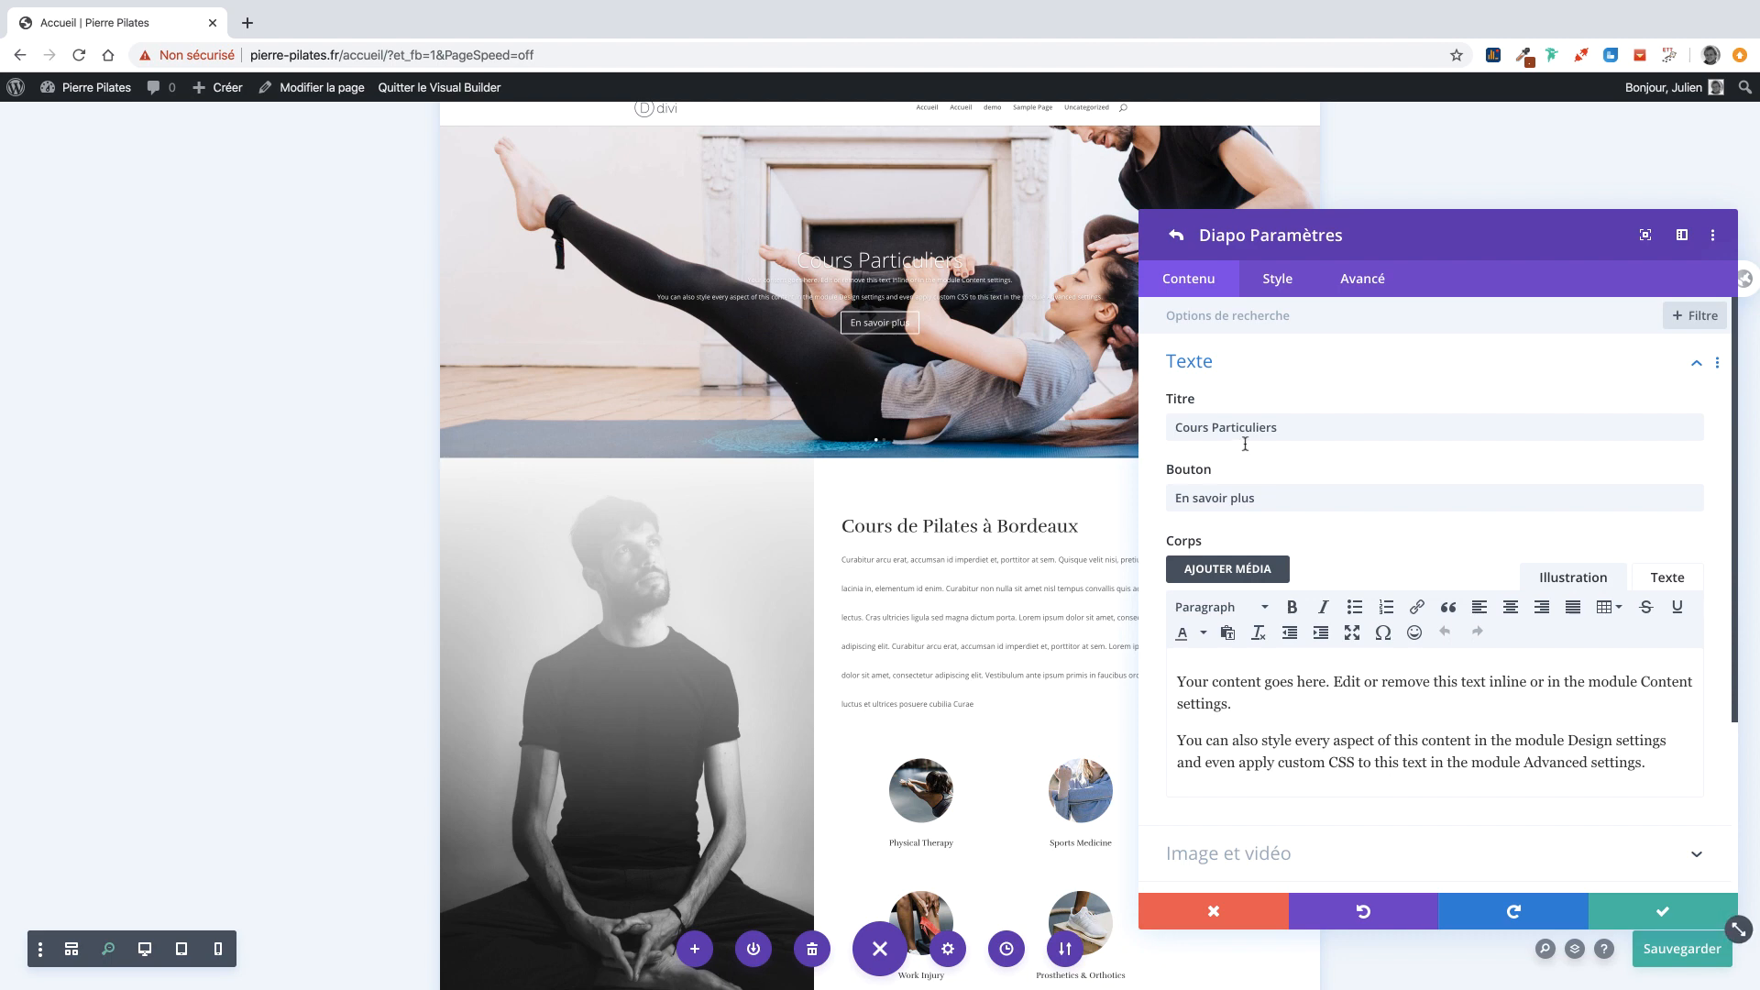
{"action": "left_click", "coordinate": [1271, 287]}
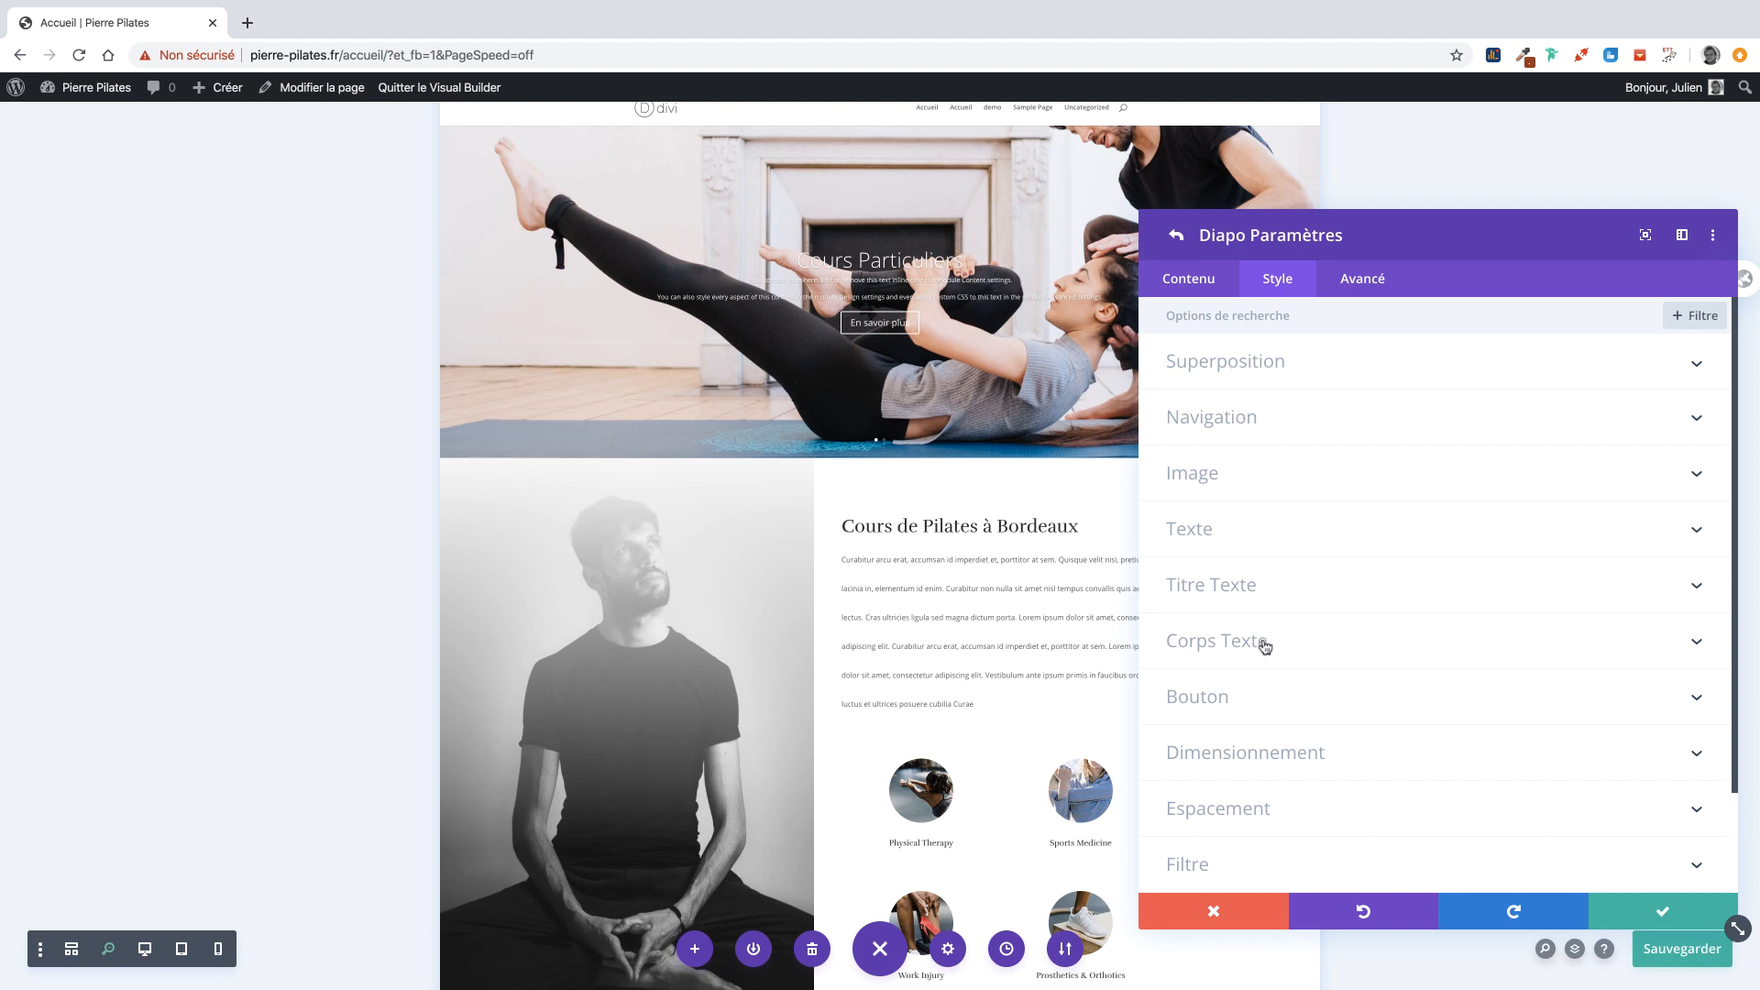
{"action": "left_click", "coordinate": [1224, 529]}
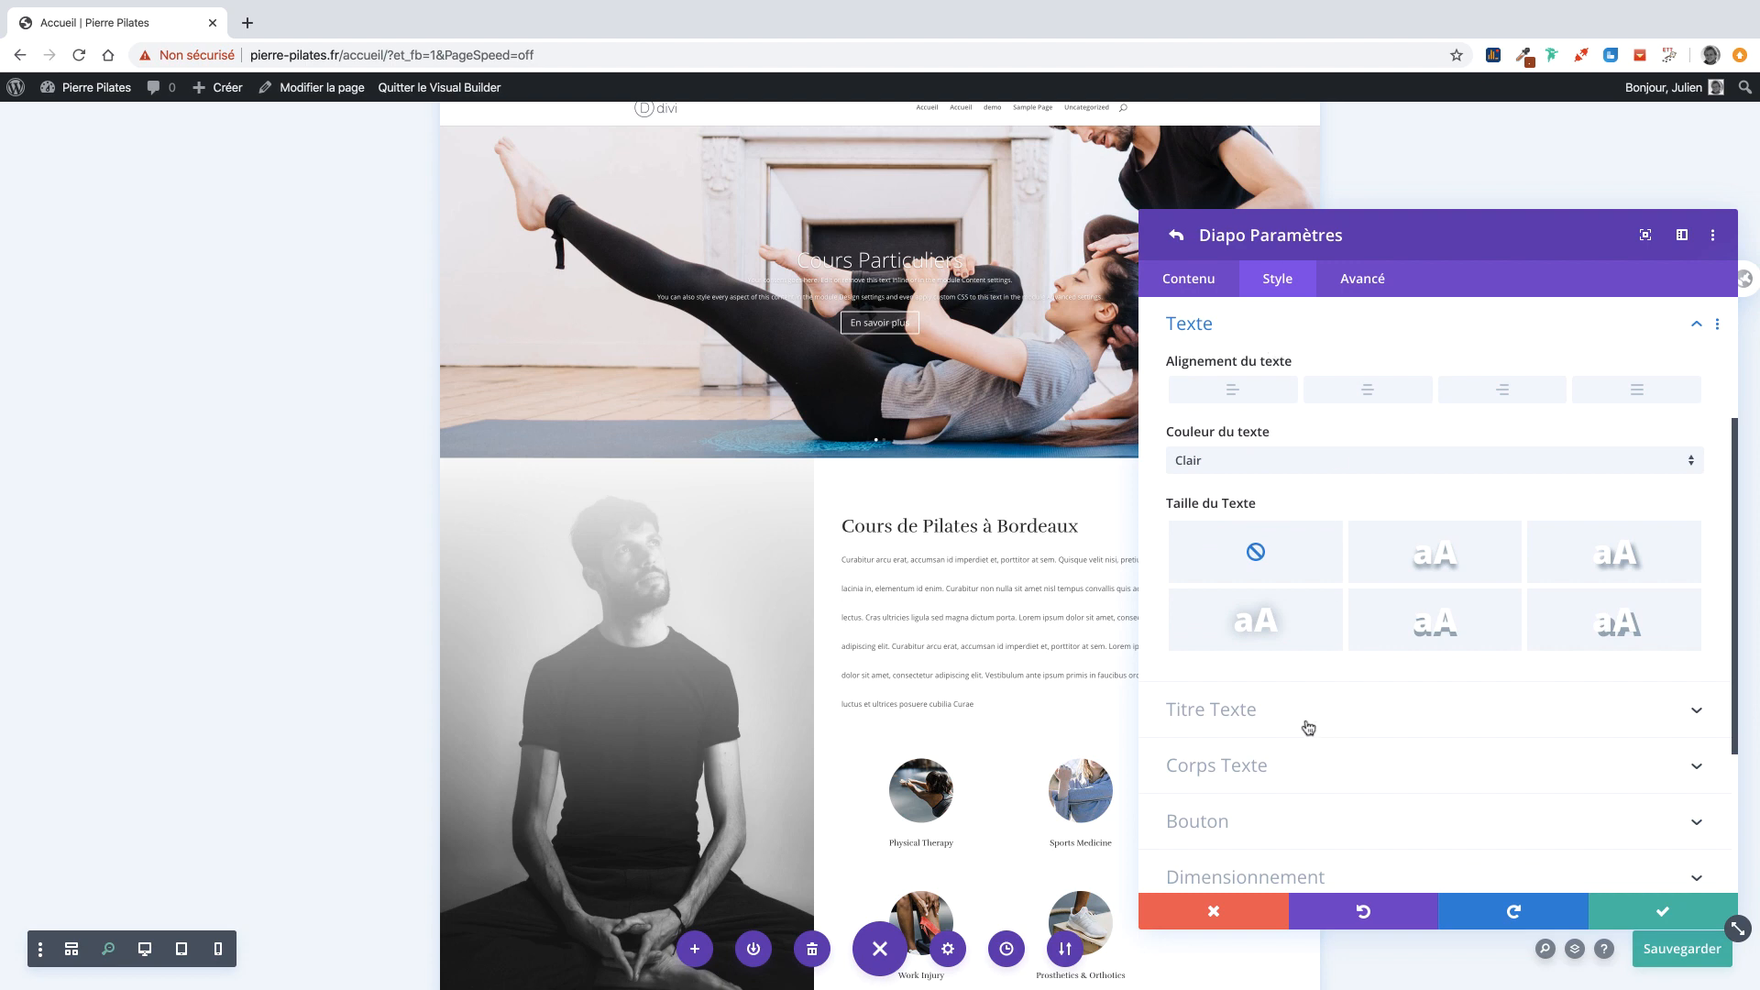
{"action": "left_click", "coordinate": [1204, 722]}
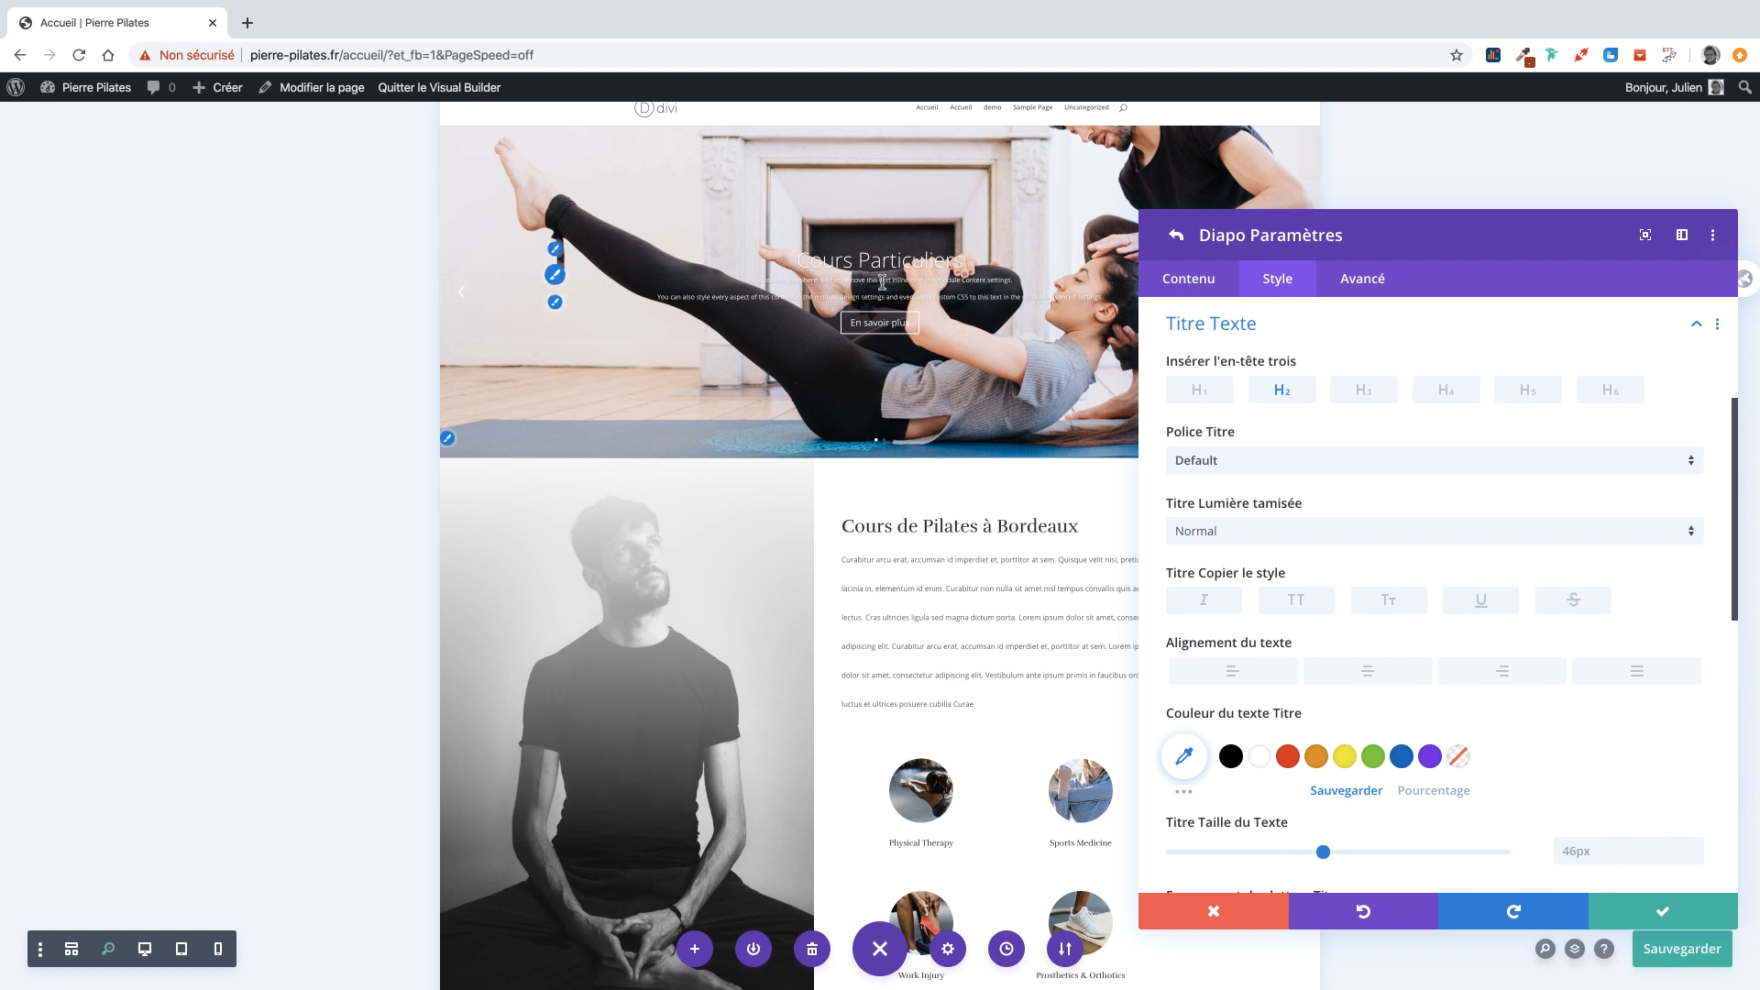
{"action": "left_click", "coordinate": [1225, 463]}
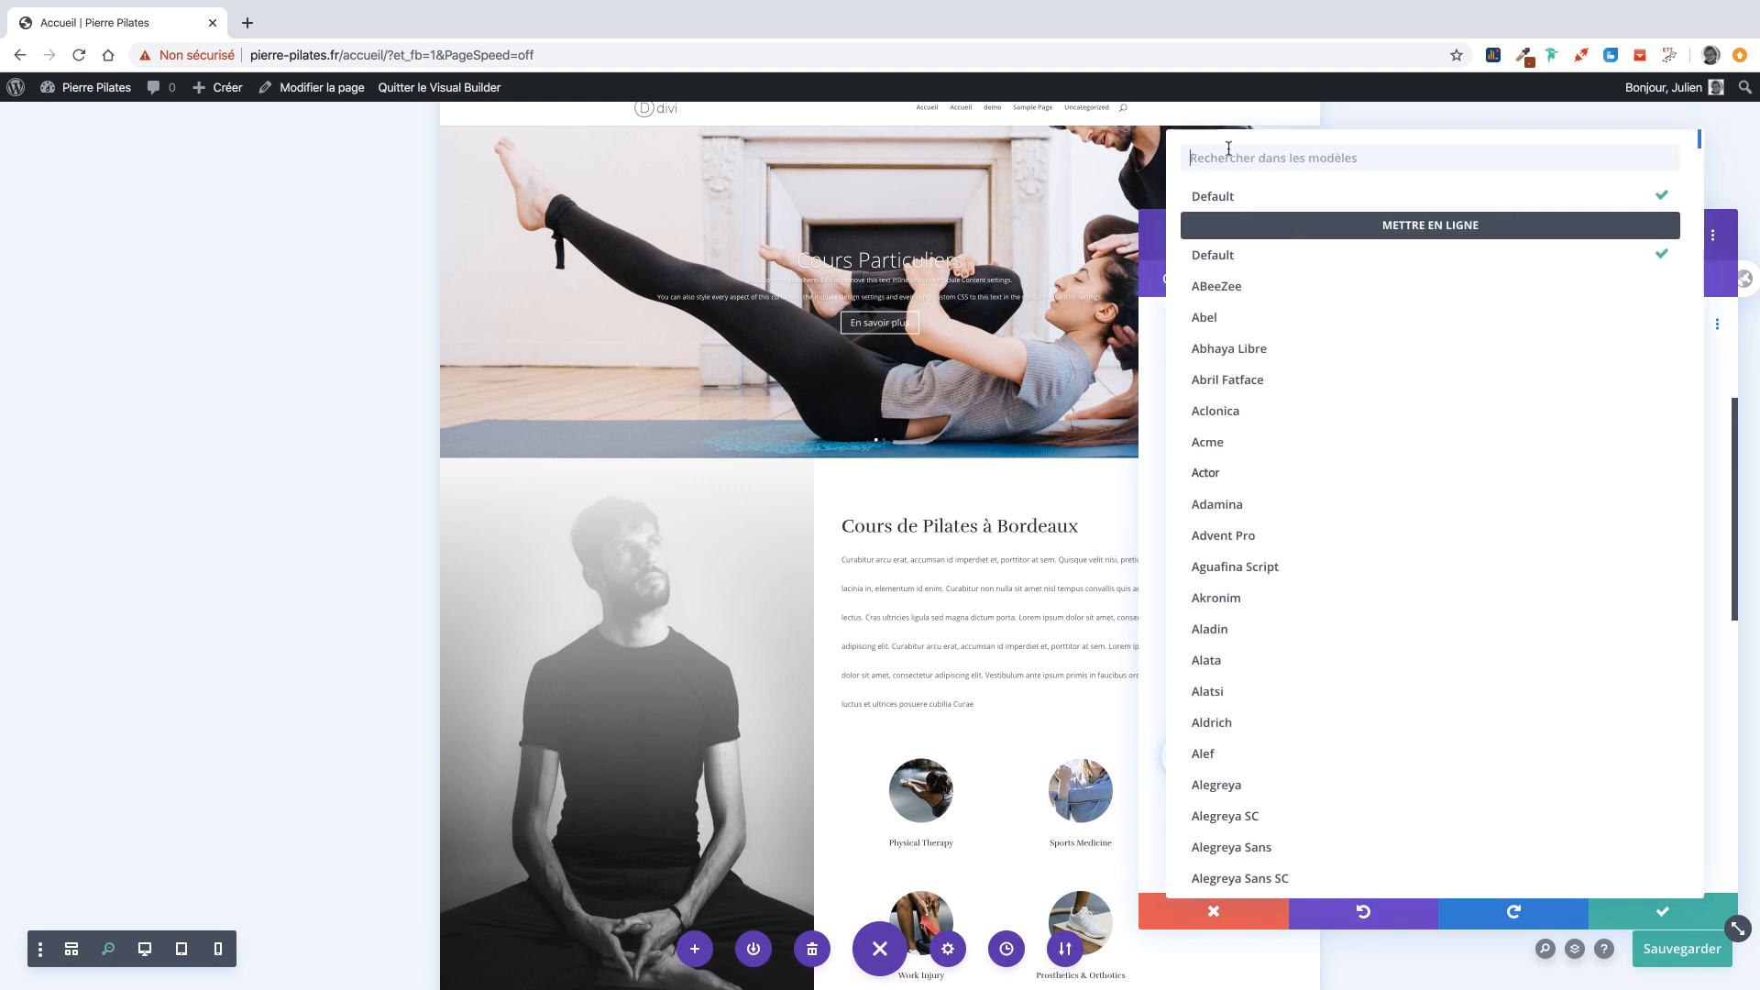
{"action": "left_click", "coordinate": [1229, 149]}
{"action": "type", "text": "lora"}
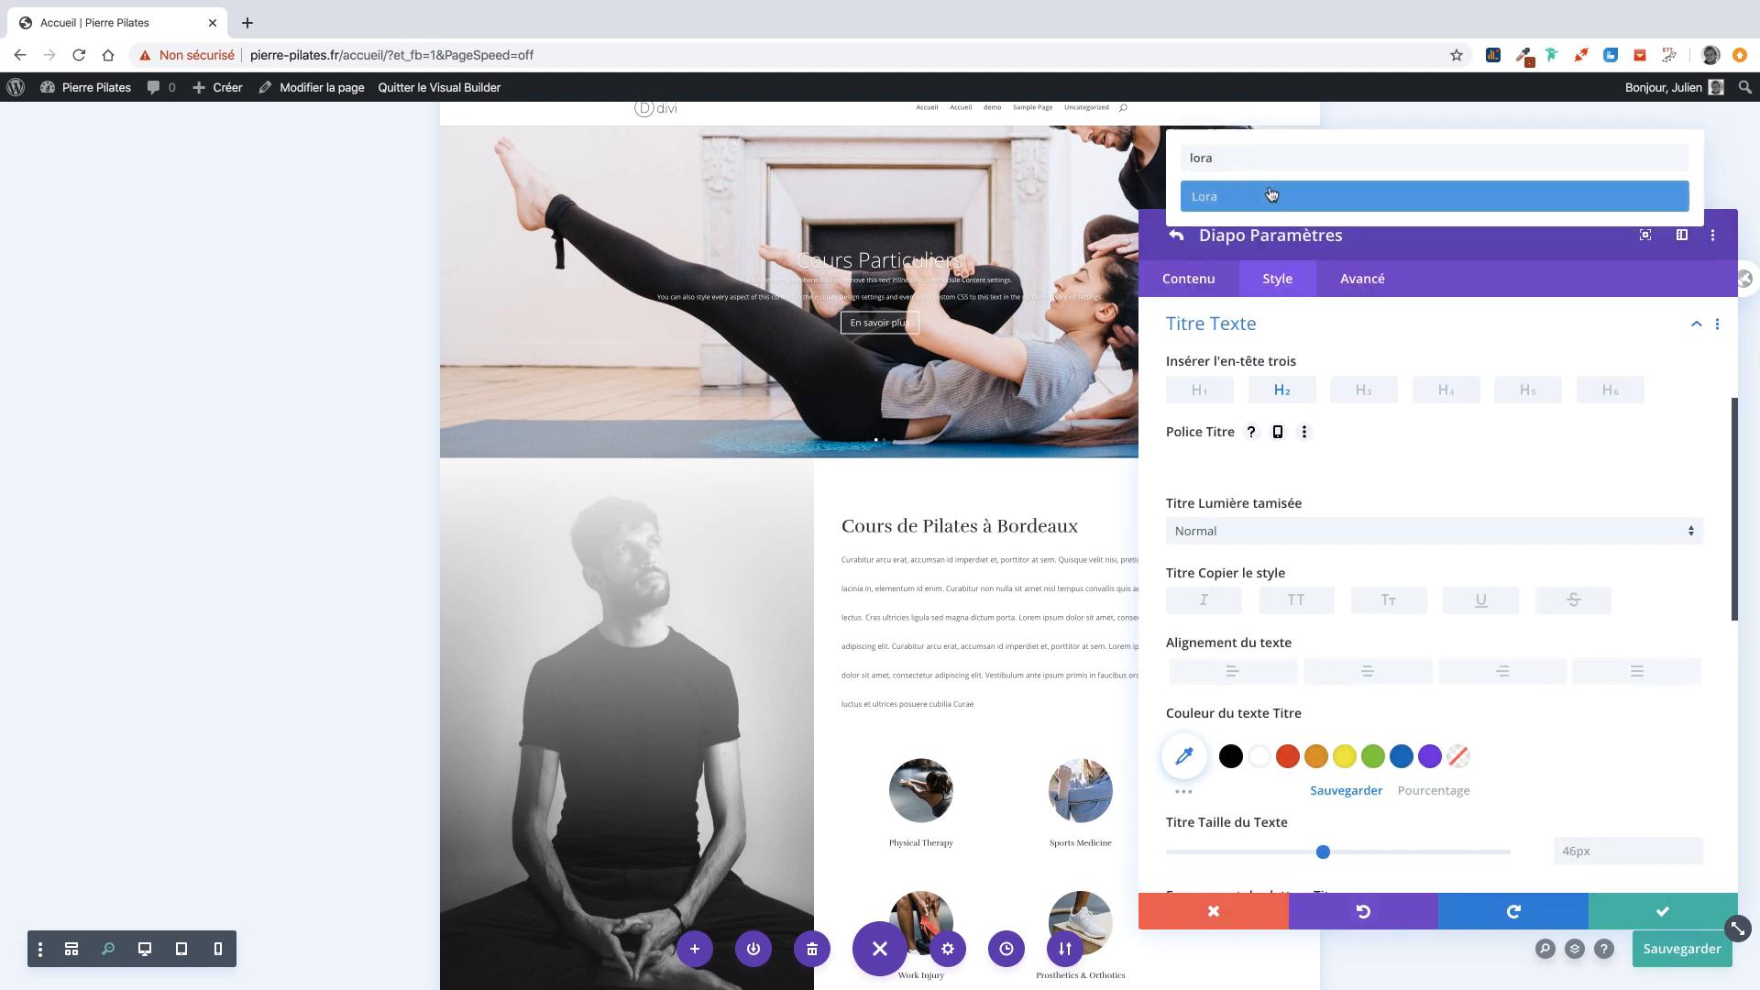
{"action": "left_click", "coordinate": [1241, 200]}
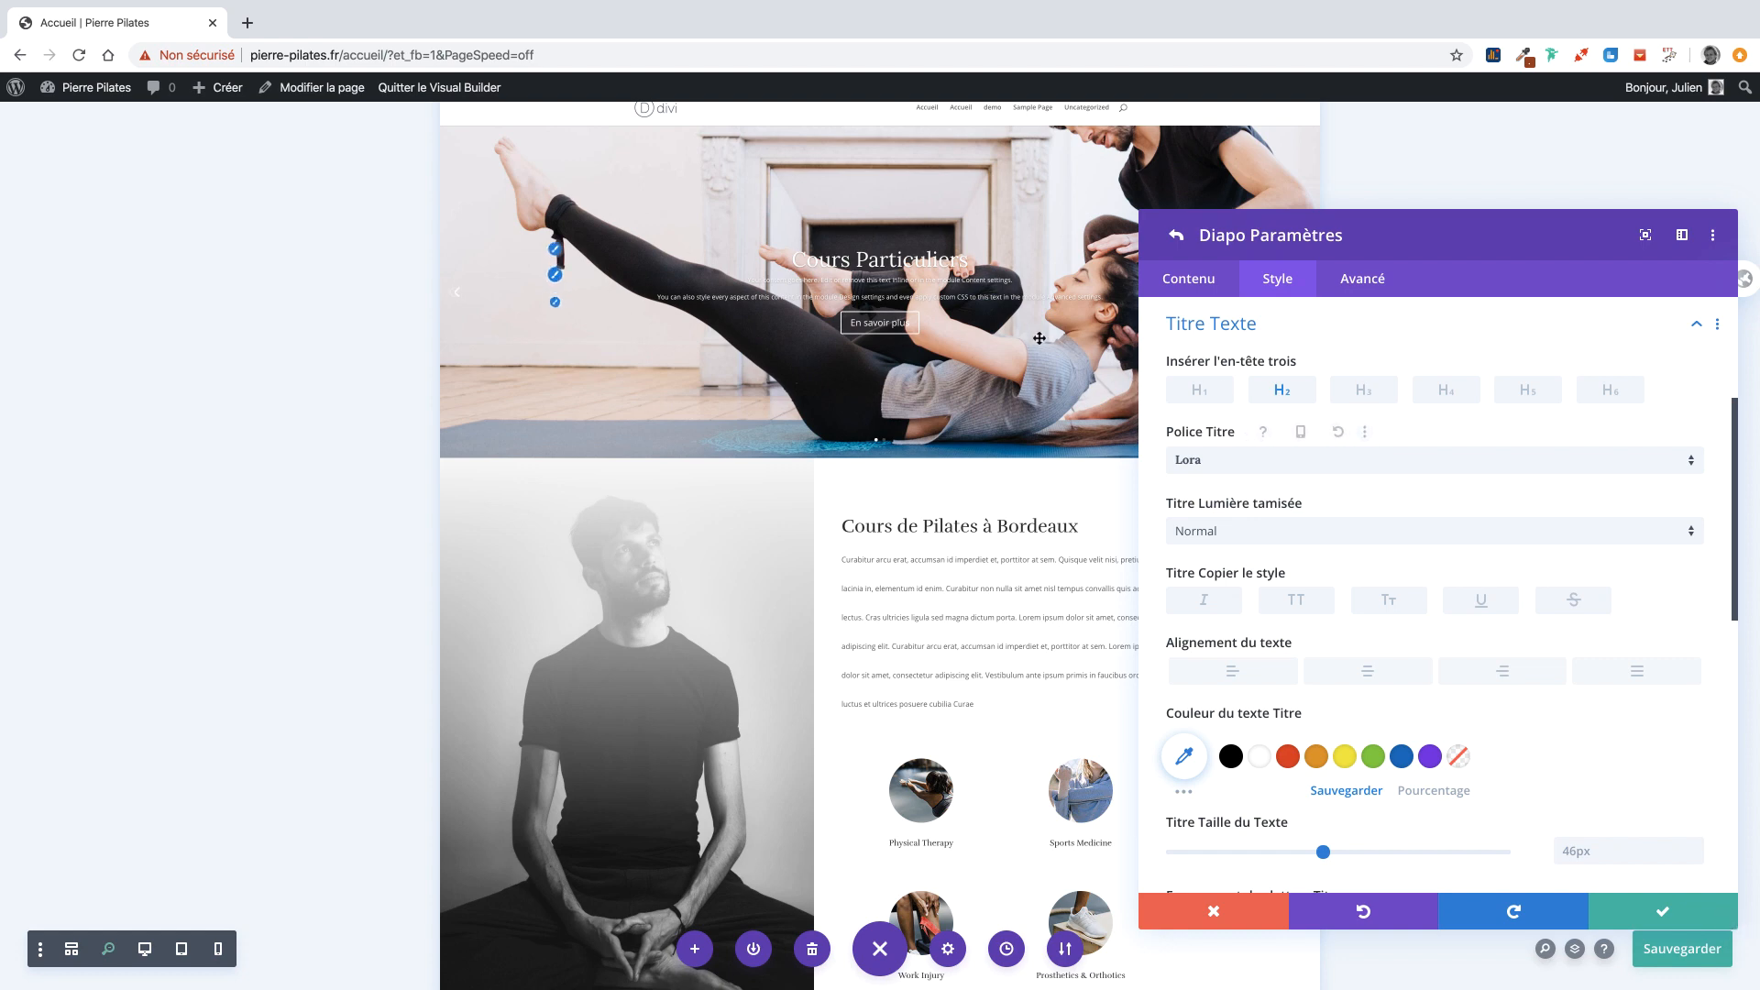
{"action": "left_click", "coordinate": [1201, 332]}
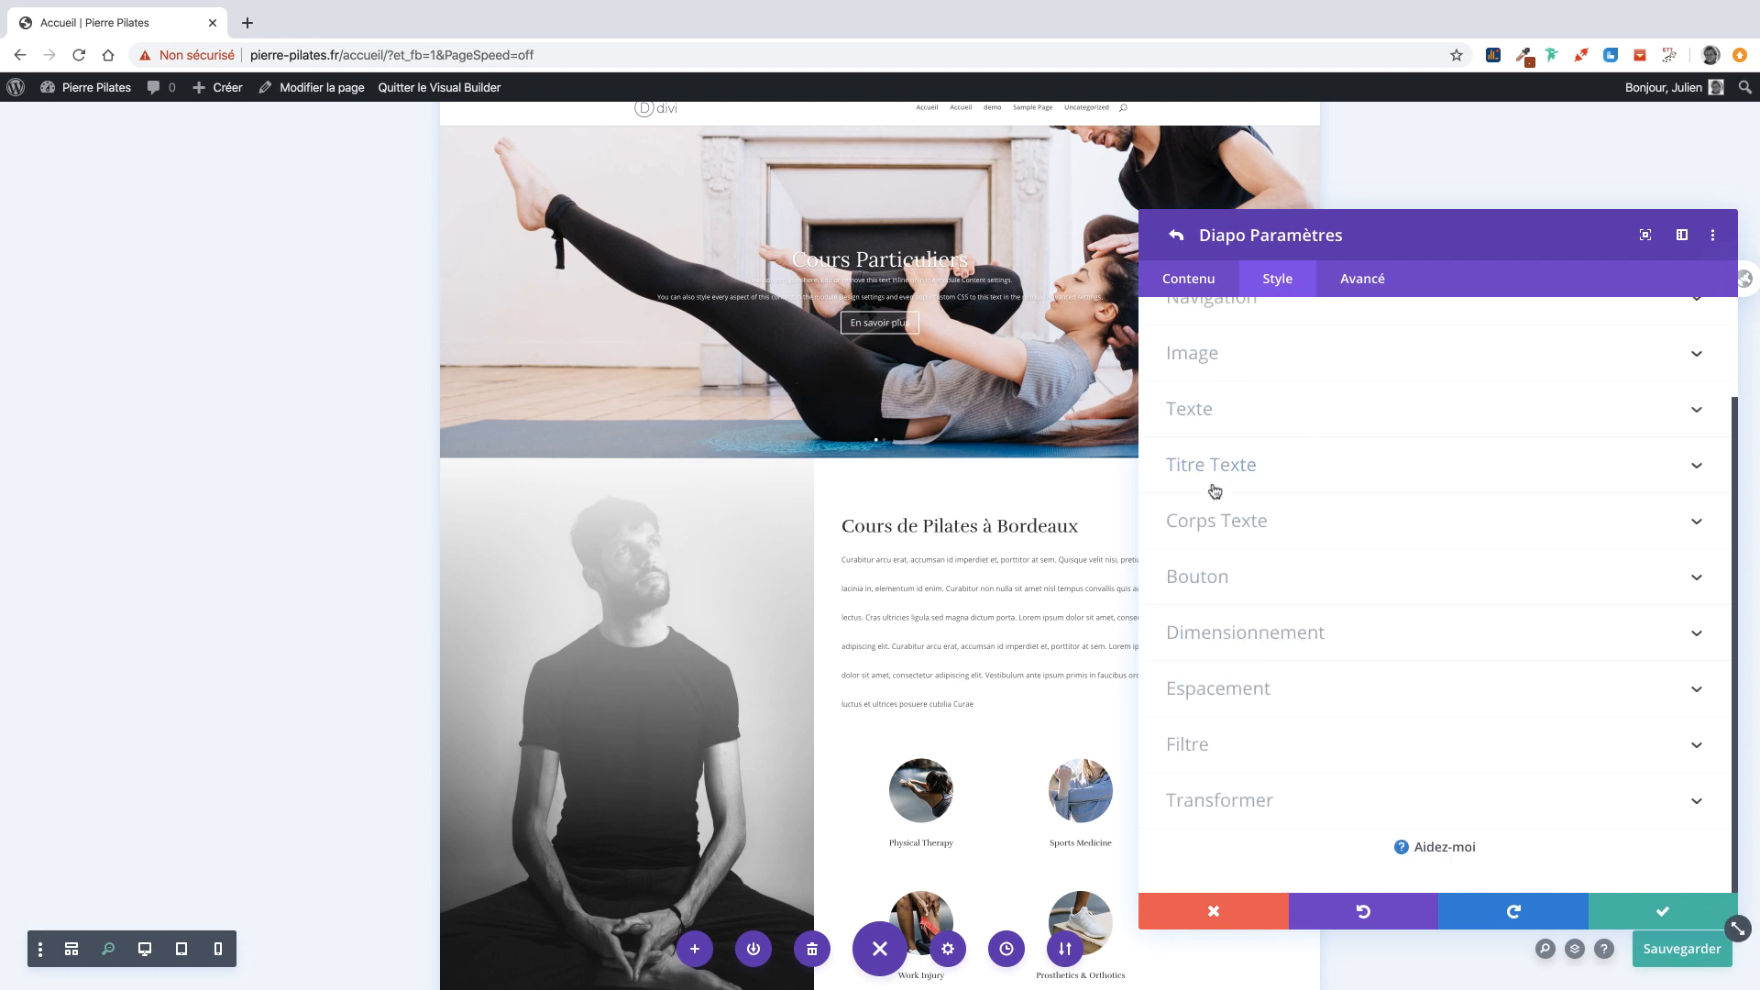
Try Advent Pro, Alatsi and Akronim as the slide's body text font.
{"action": "left_click", "coordinate": [1210, 522]}
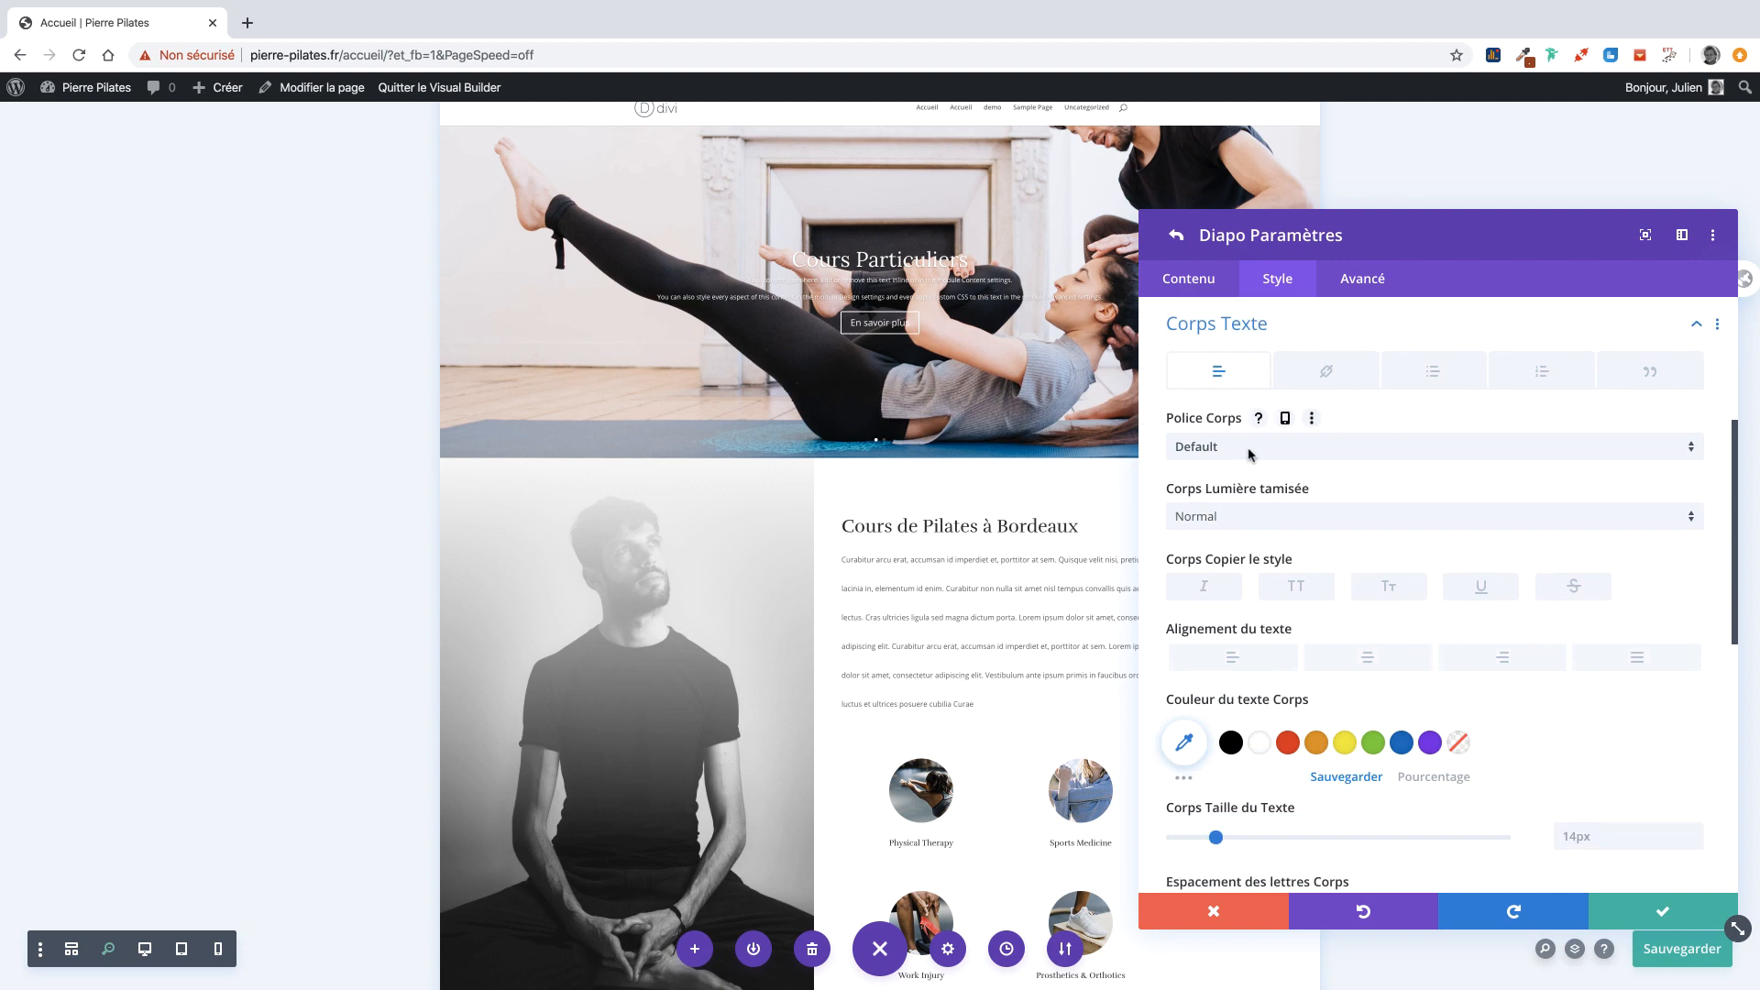
{"action": "left_click", "coordinate": [1251, 450]}
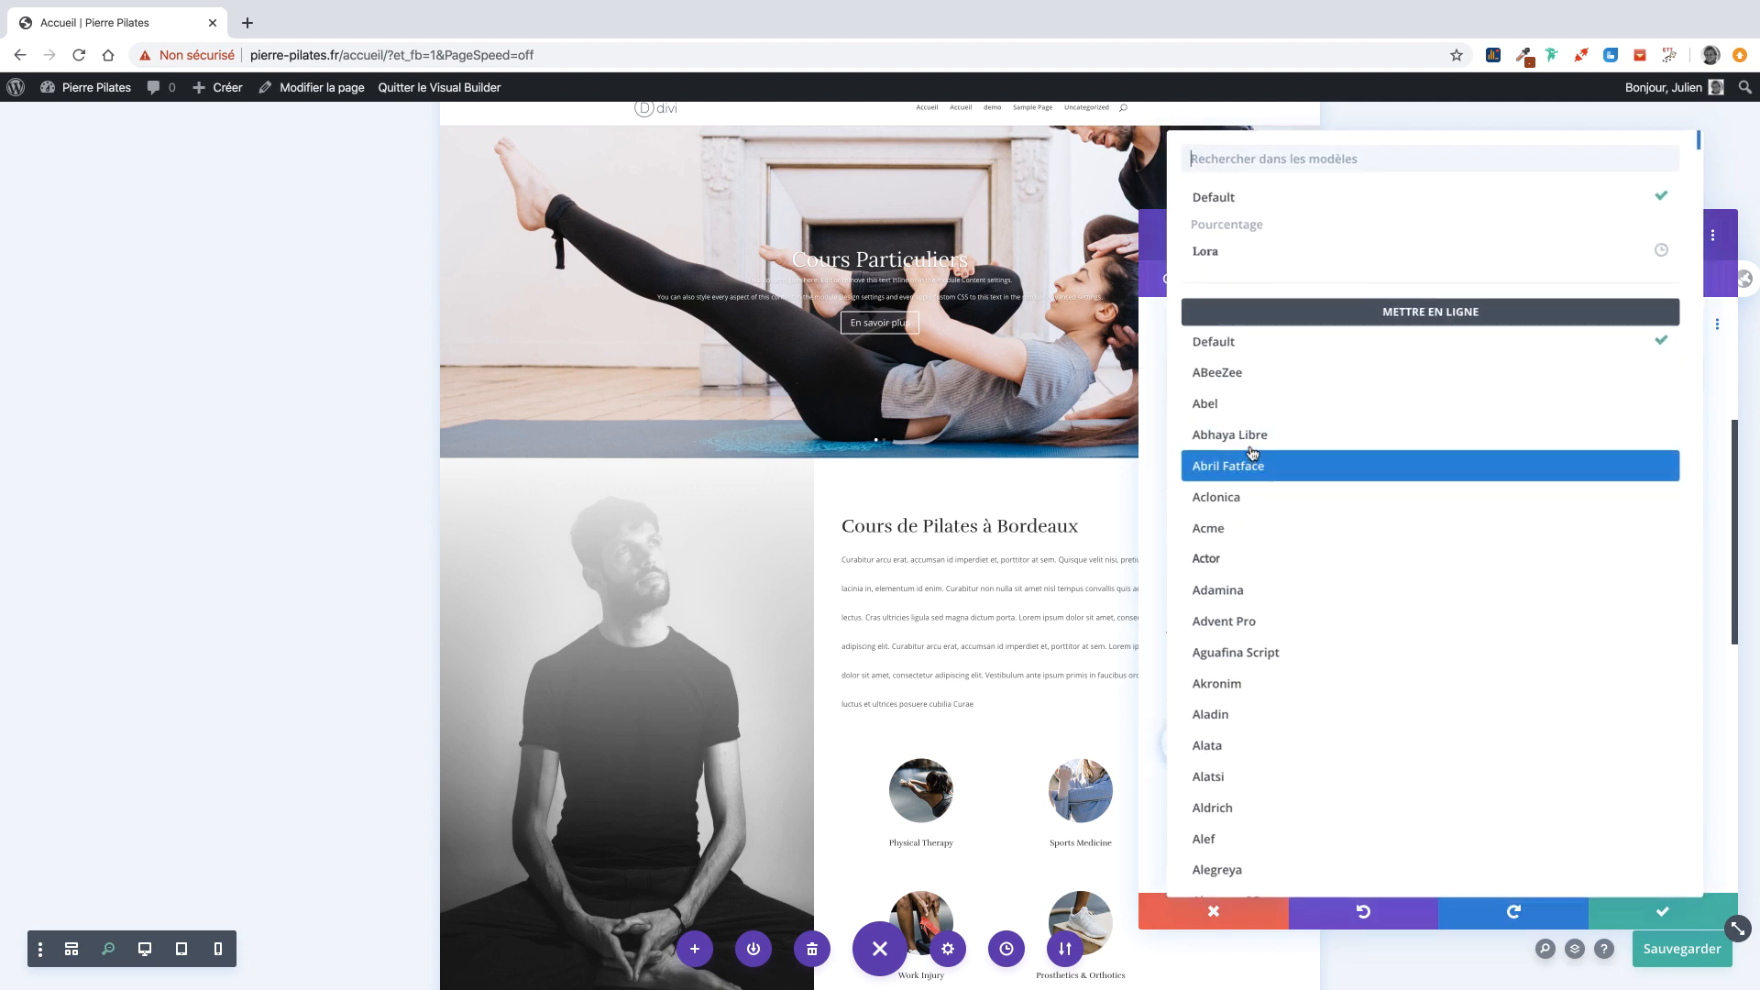
{"action": "left_click", "coordinate": [1282, 623]}
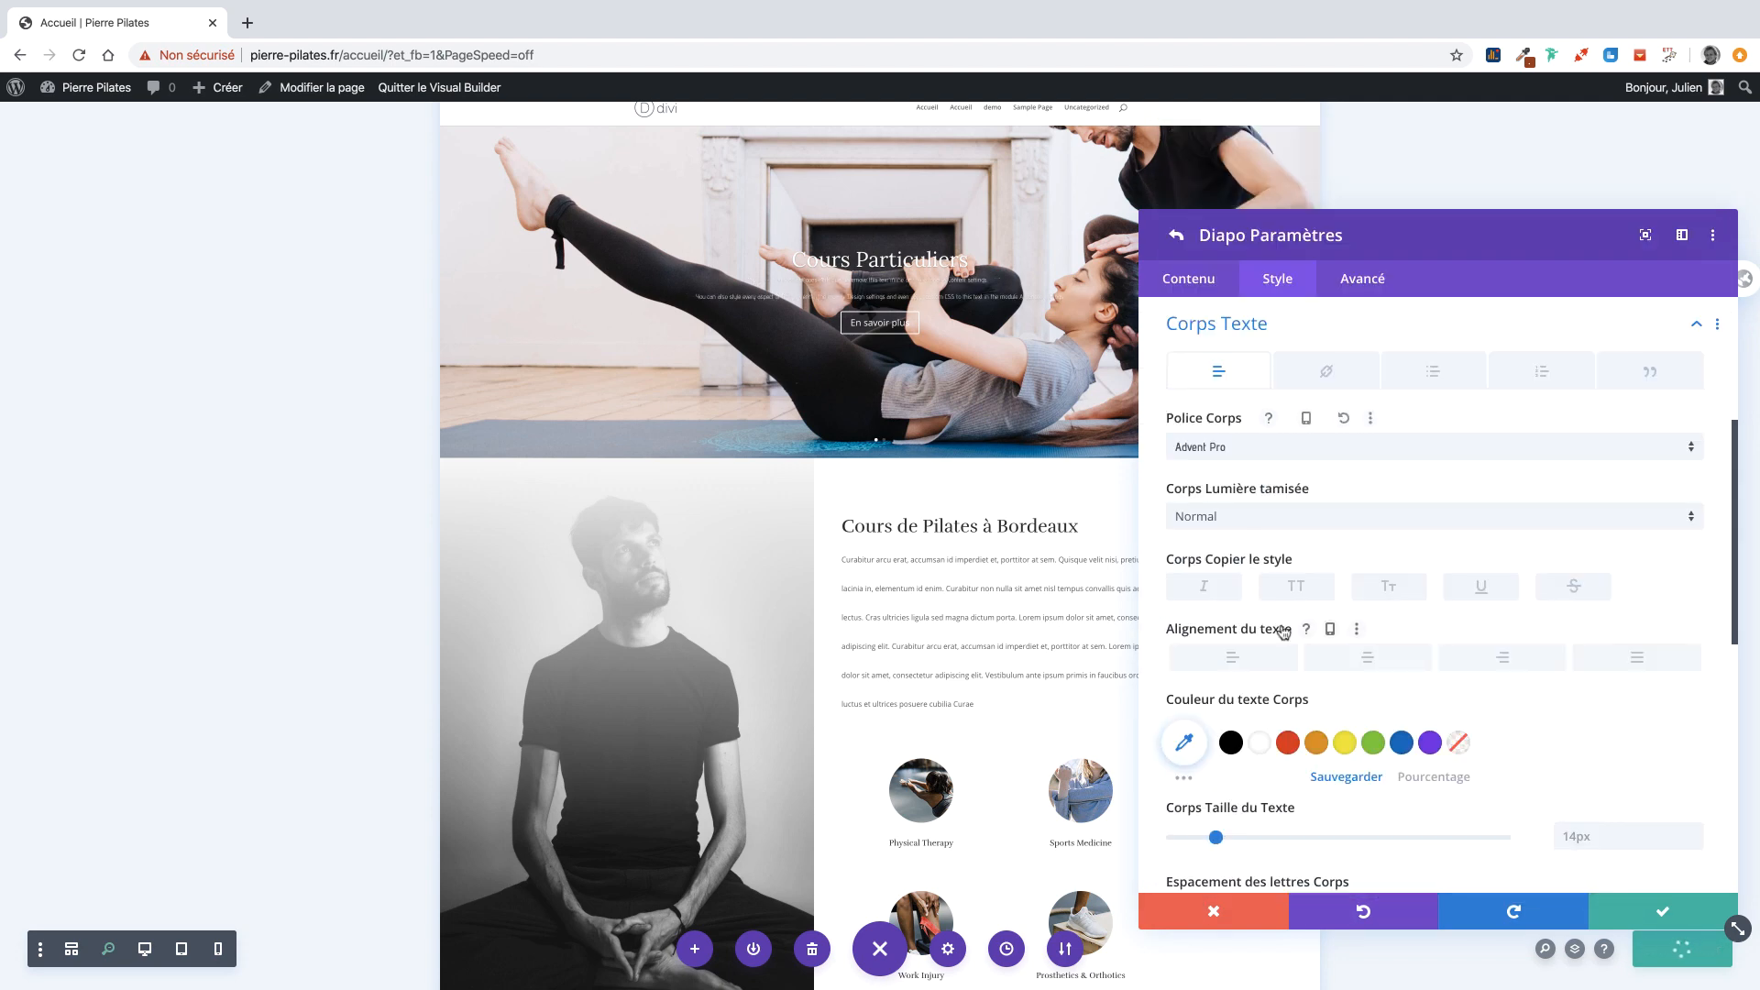
{"action": "left_click", "coordinate": [1230, 451]}
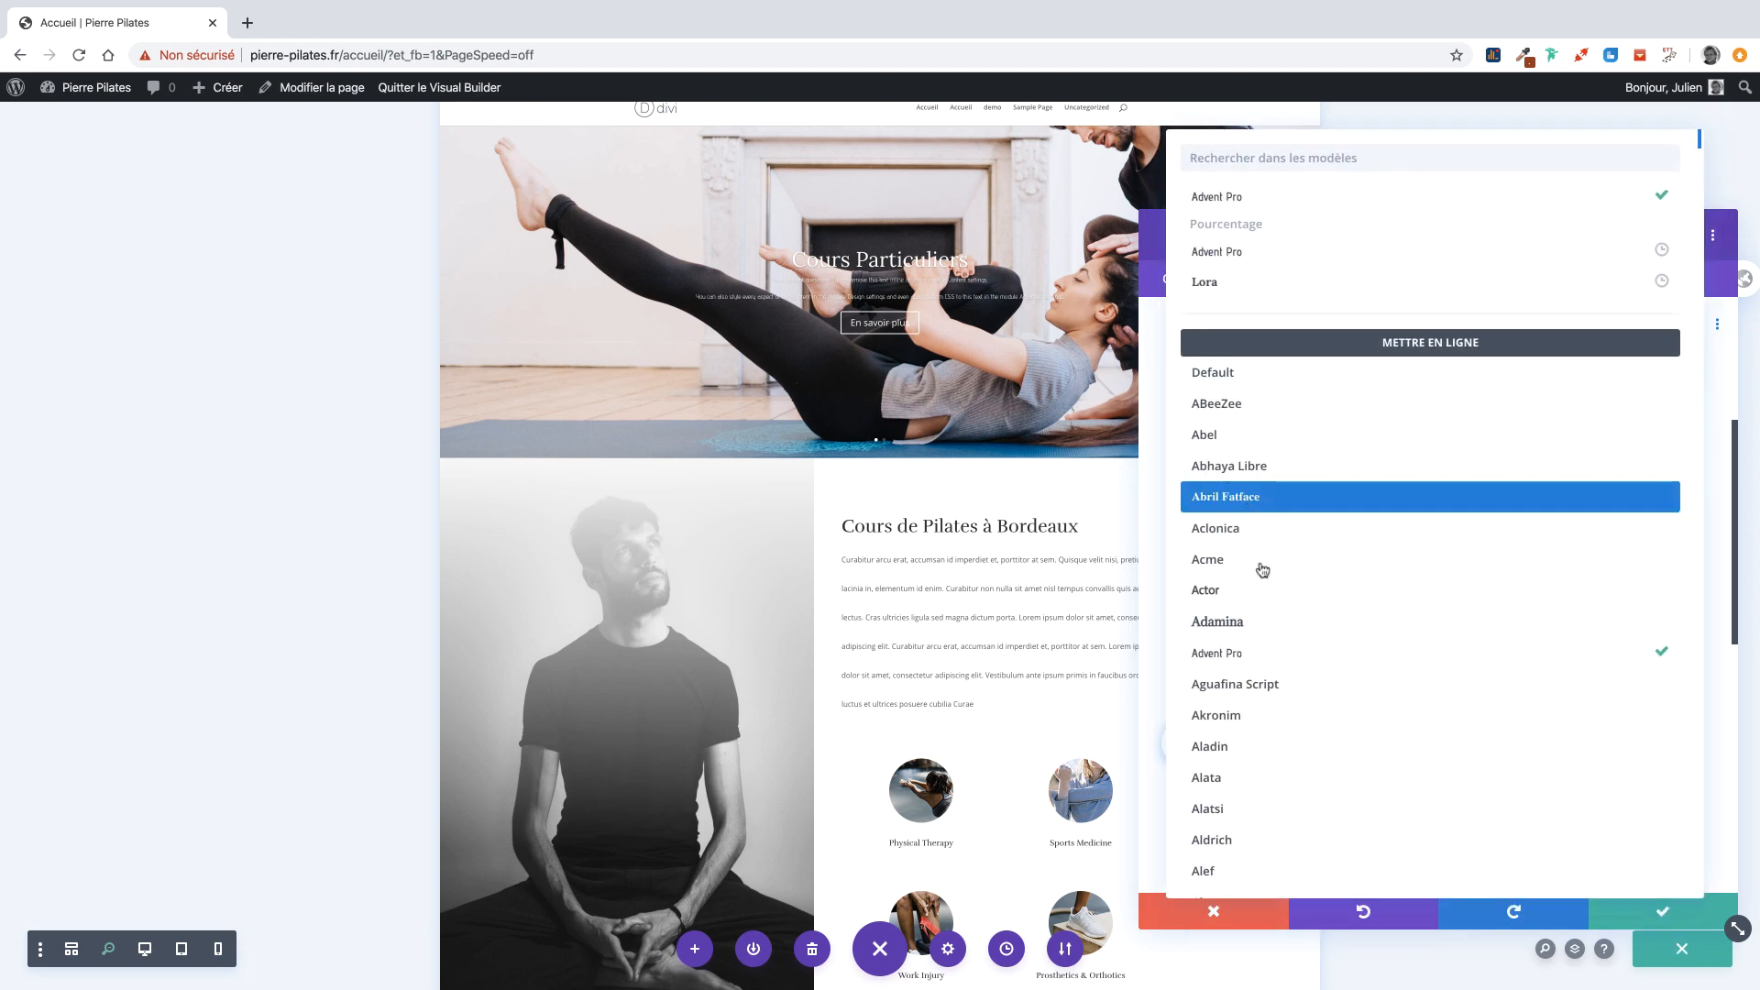
{"action": "left_click", "coordinate": [1284, 716]}
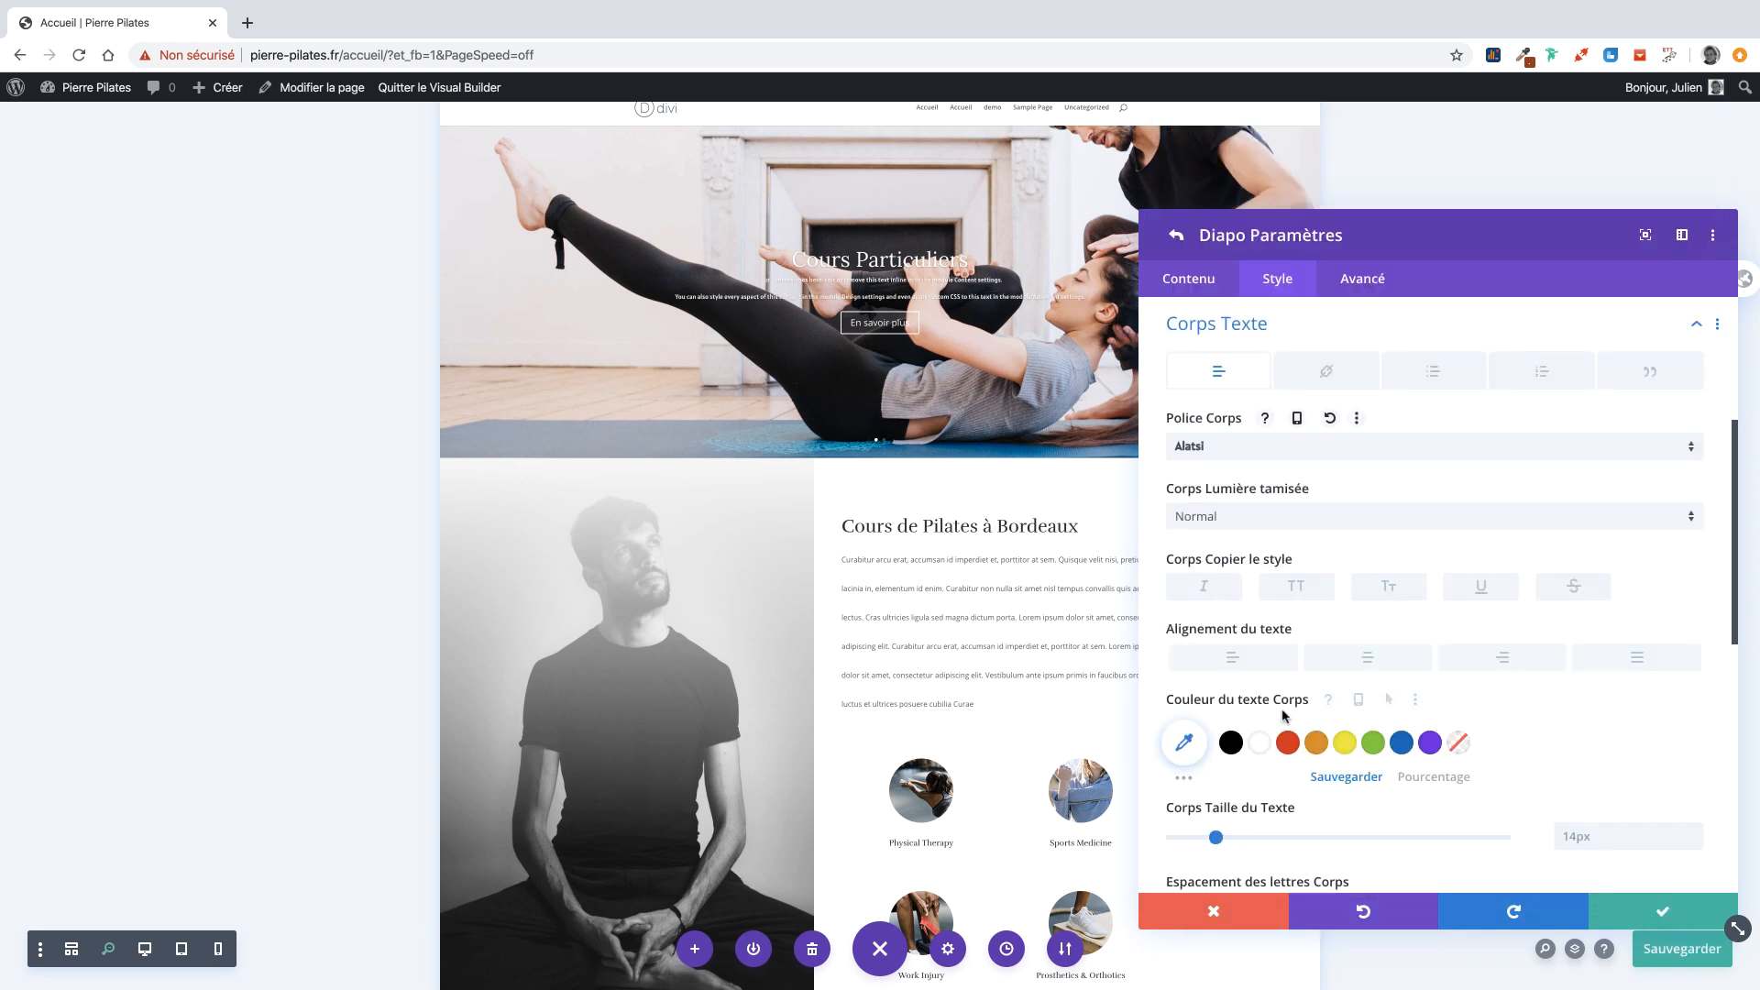
{"action": "left_click", "coordinate": [111, 950]}
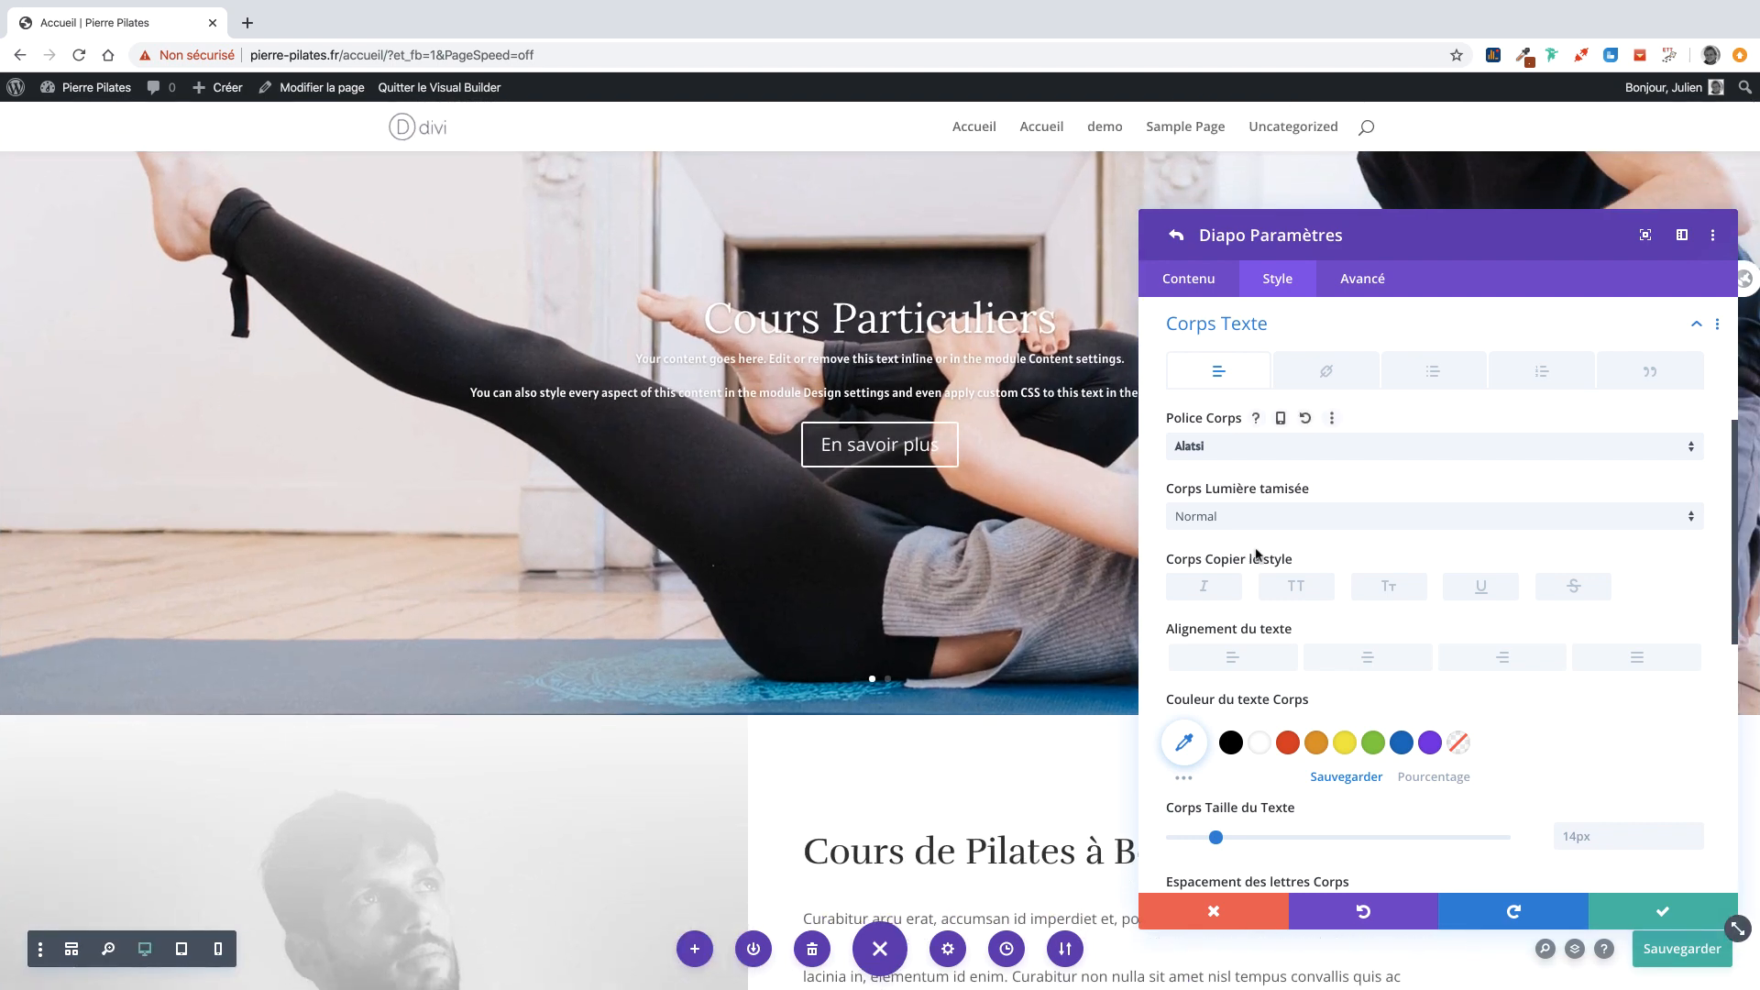
{"action": "left_click", "coordinate": [1249, 526]}
{"action": "left_click", "coordinate": [1245, 450]}
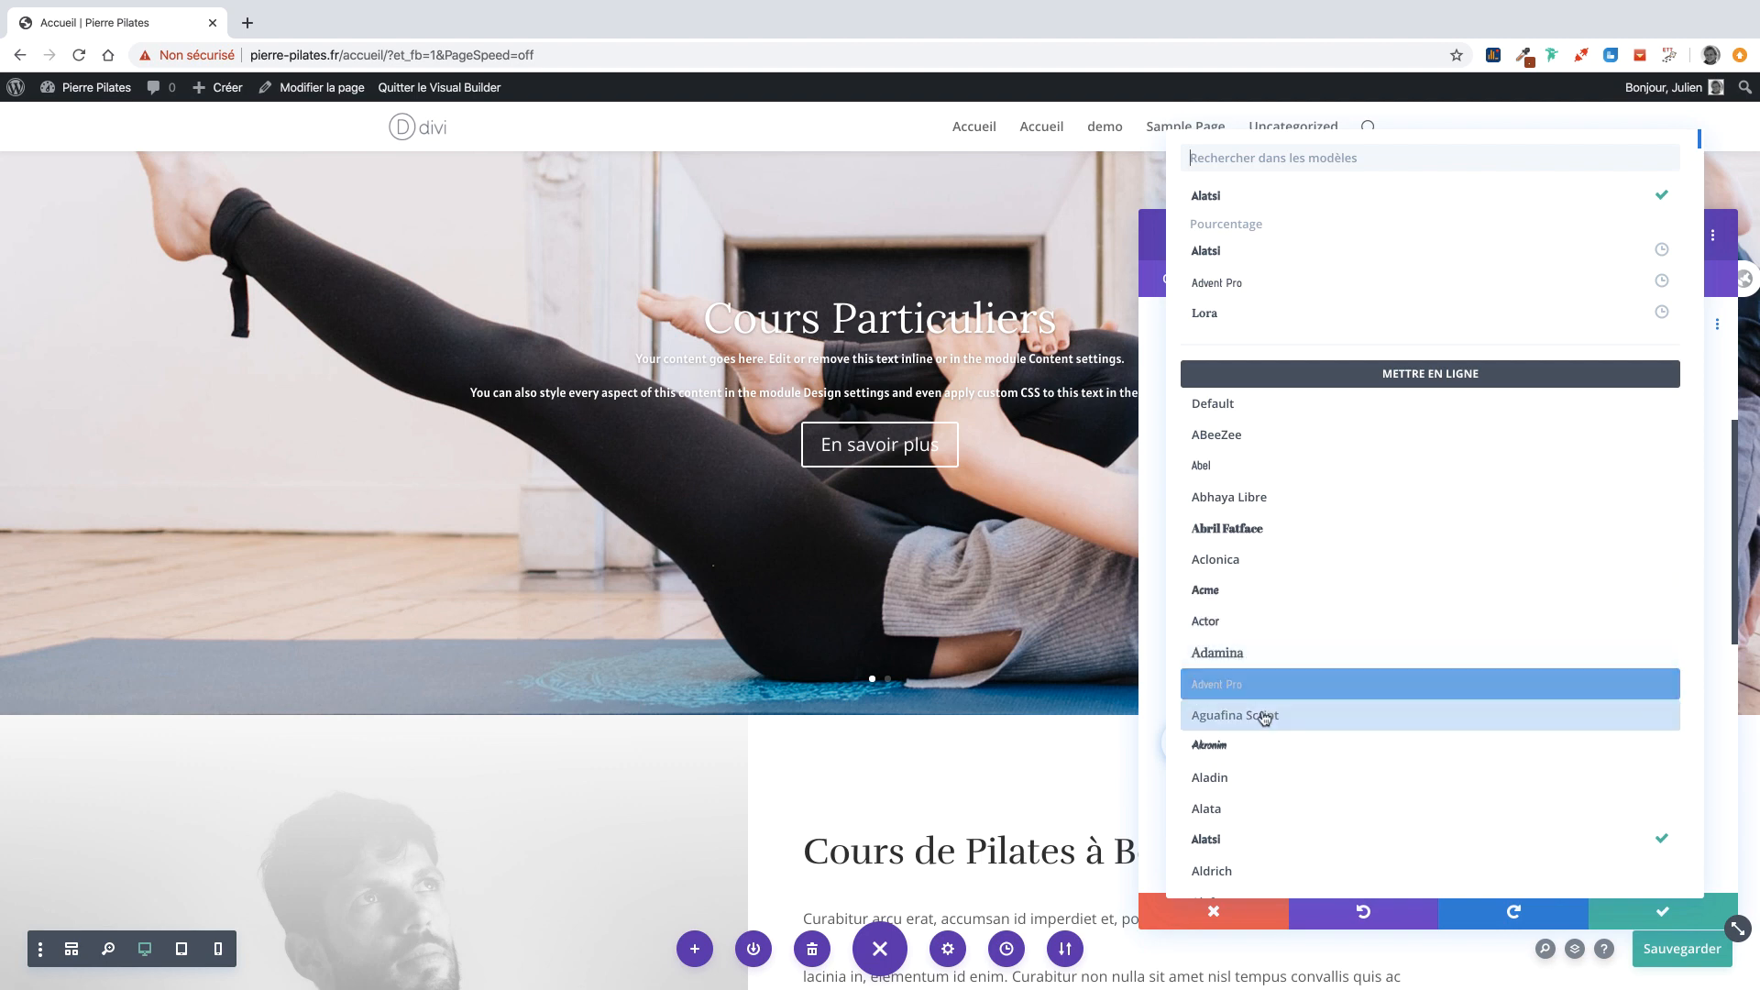
{"action": "scroll", "coordinate": [1259, 733], "scroll_direction": "down", "scroll_amount": 1}
{"action": "left_click", "coordinate": [1254, 741]}
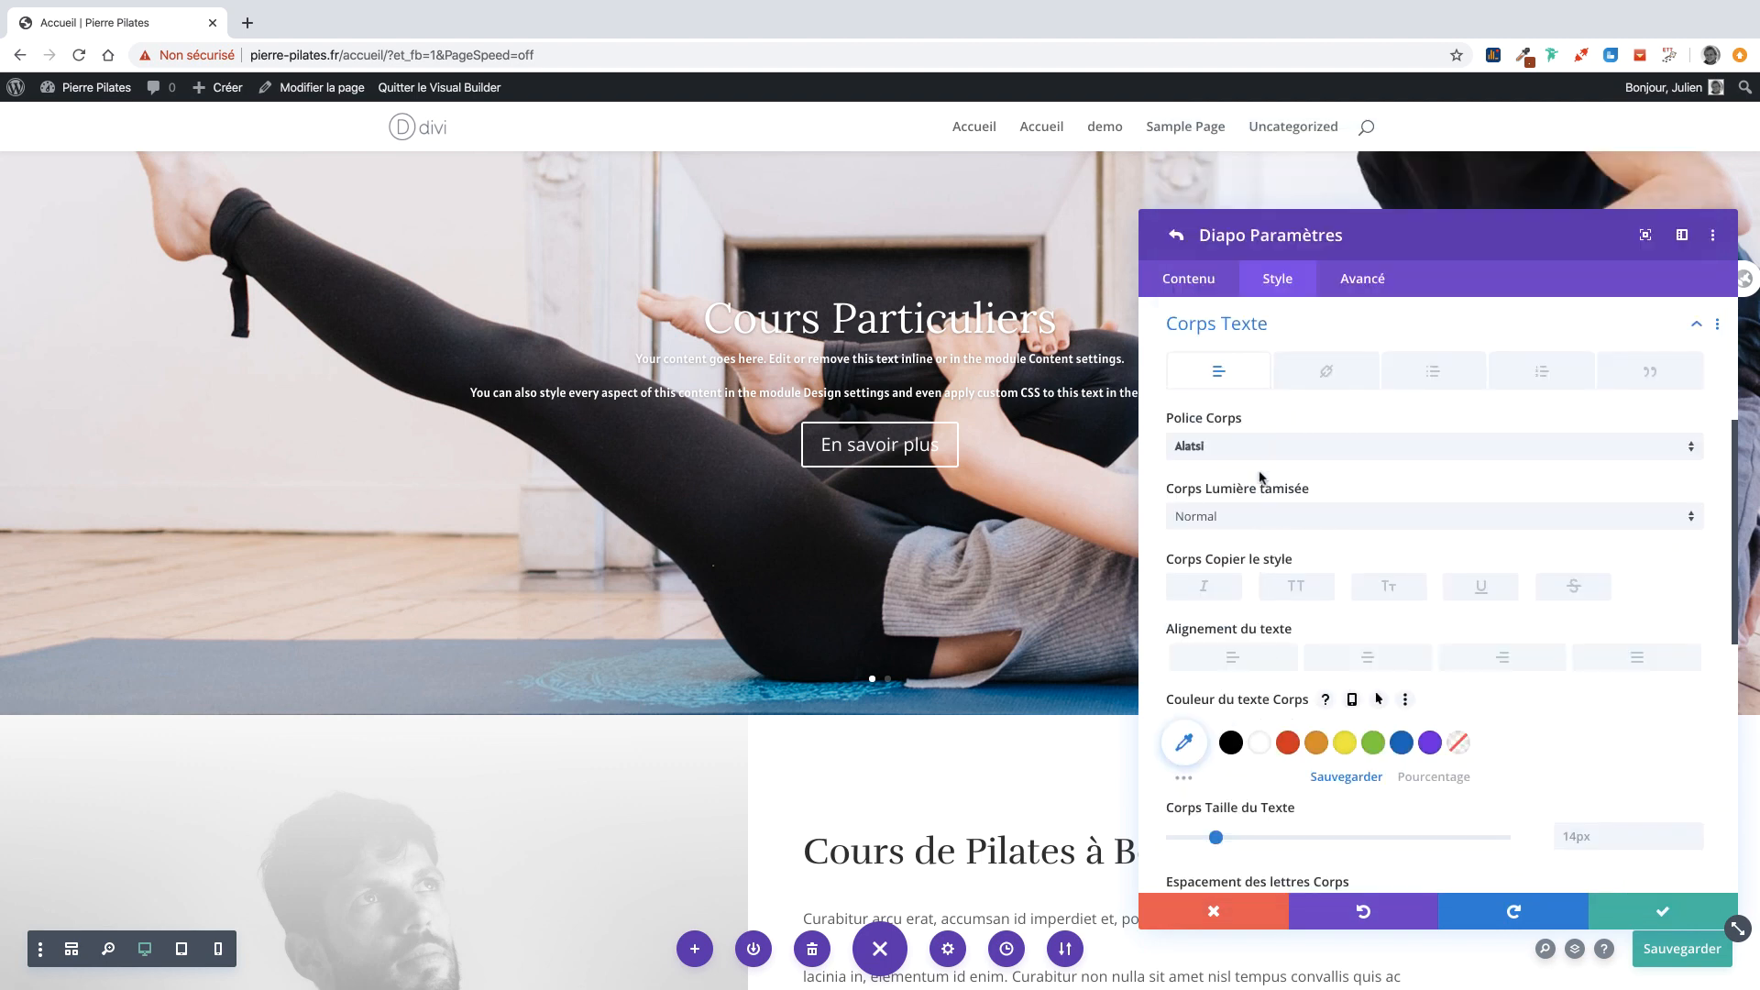
{"action": "left_click", "coordinate": [1236, 449]}
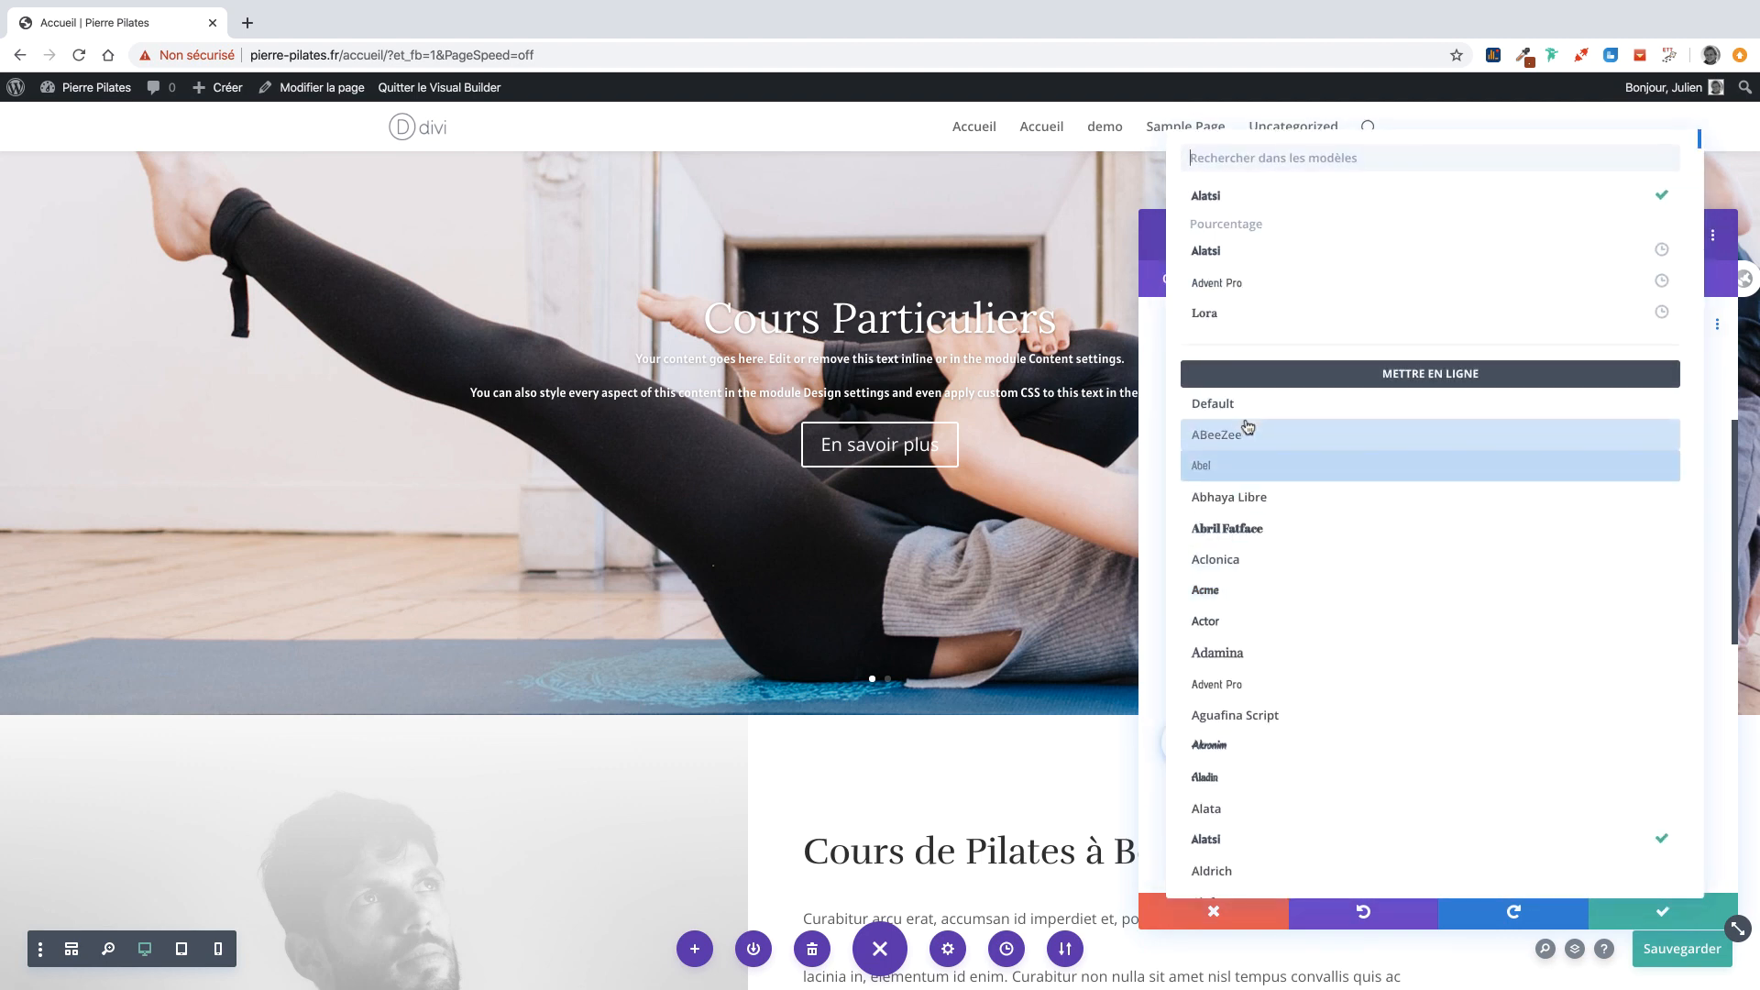
{"action": "left_click", "coordinate": [1266, 743]}
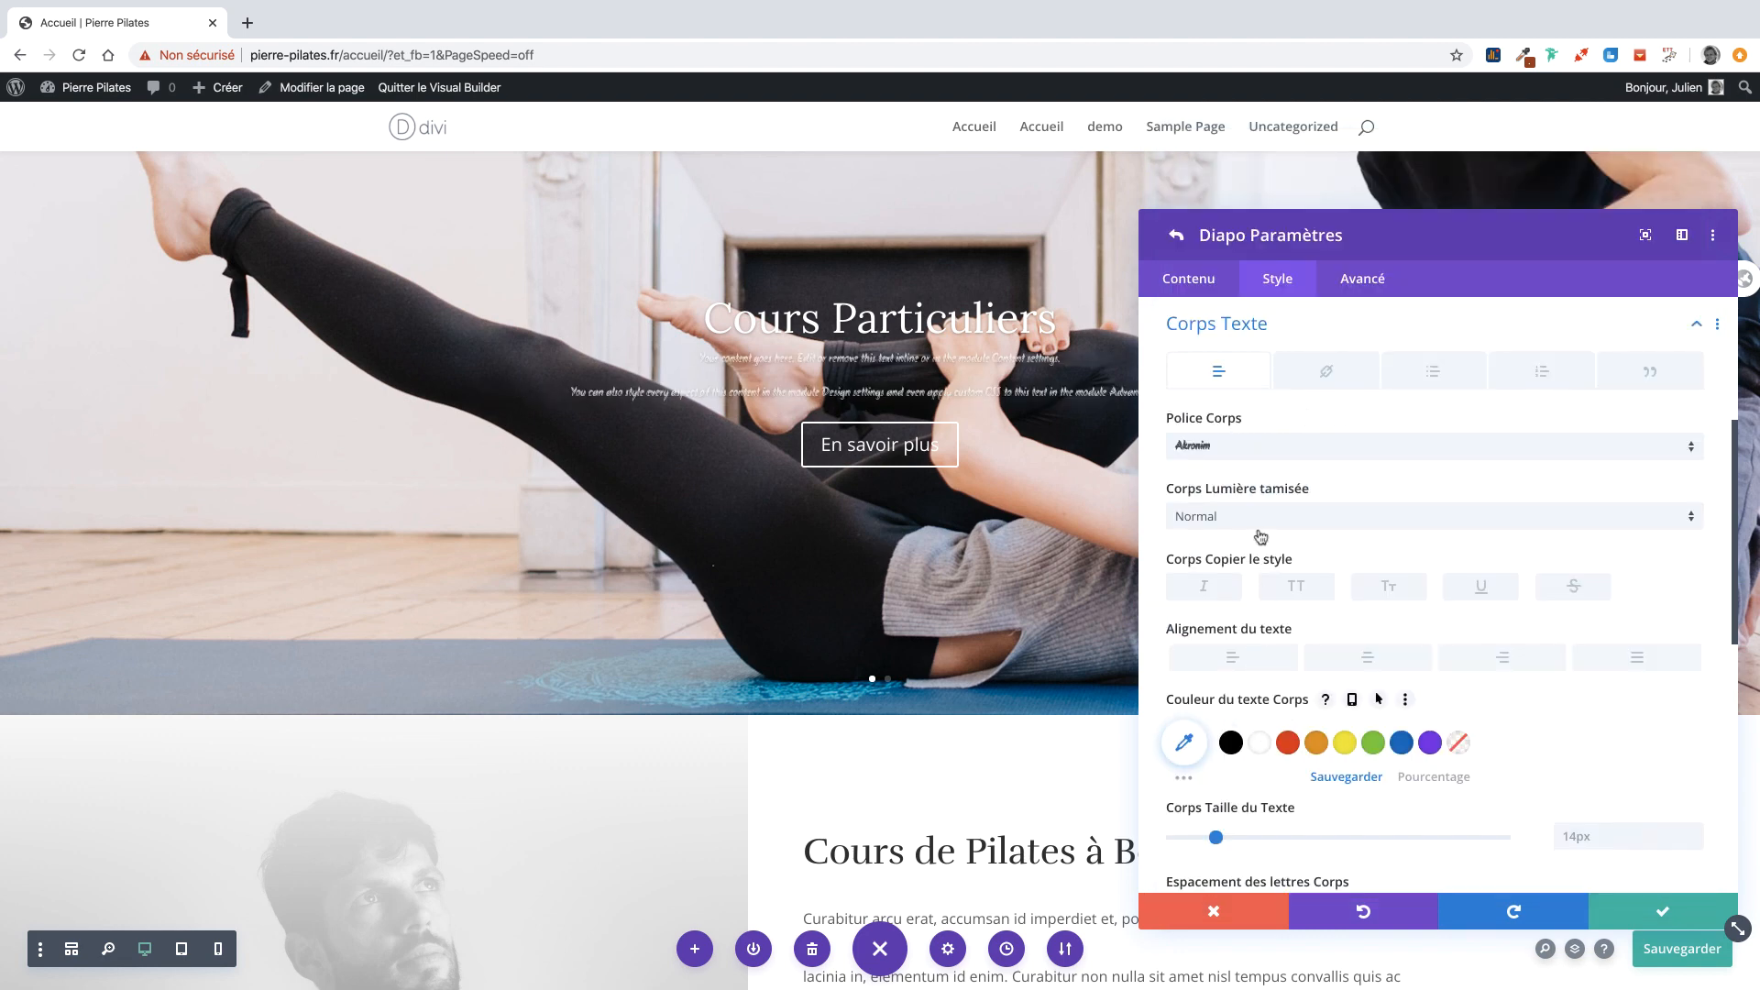
Search for Raleway and apply it as the slide's Police Corps.
{"action": "left_click", "coordinate": [1227, 448]}
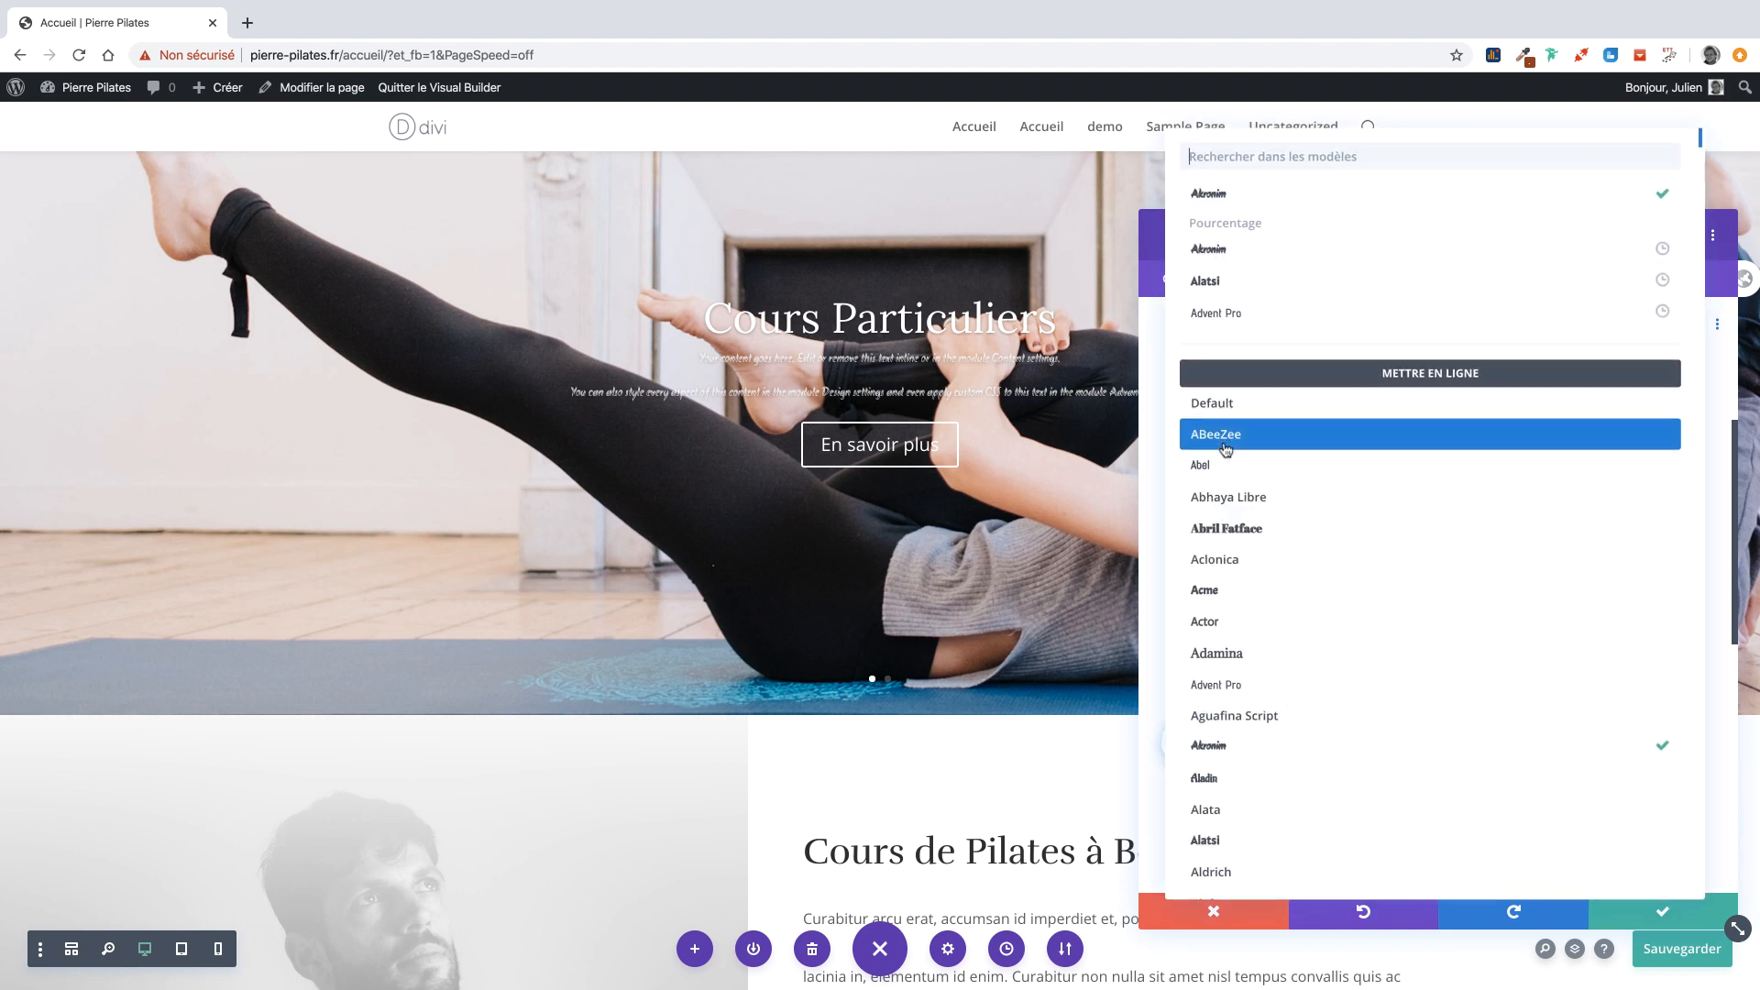
{"action": "left_click", "coordinate": [1269, 162]}
{"action": "type", "text": "rail"}
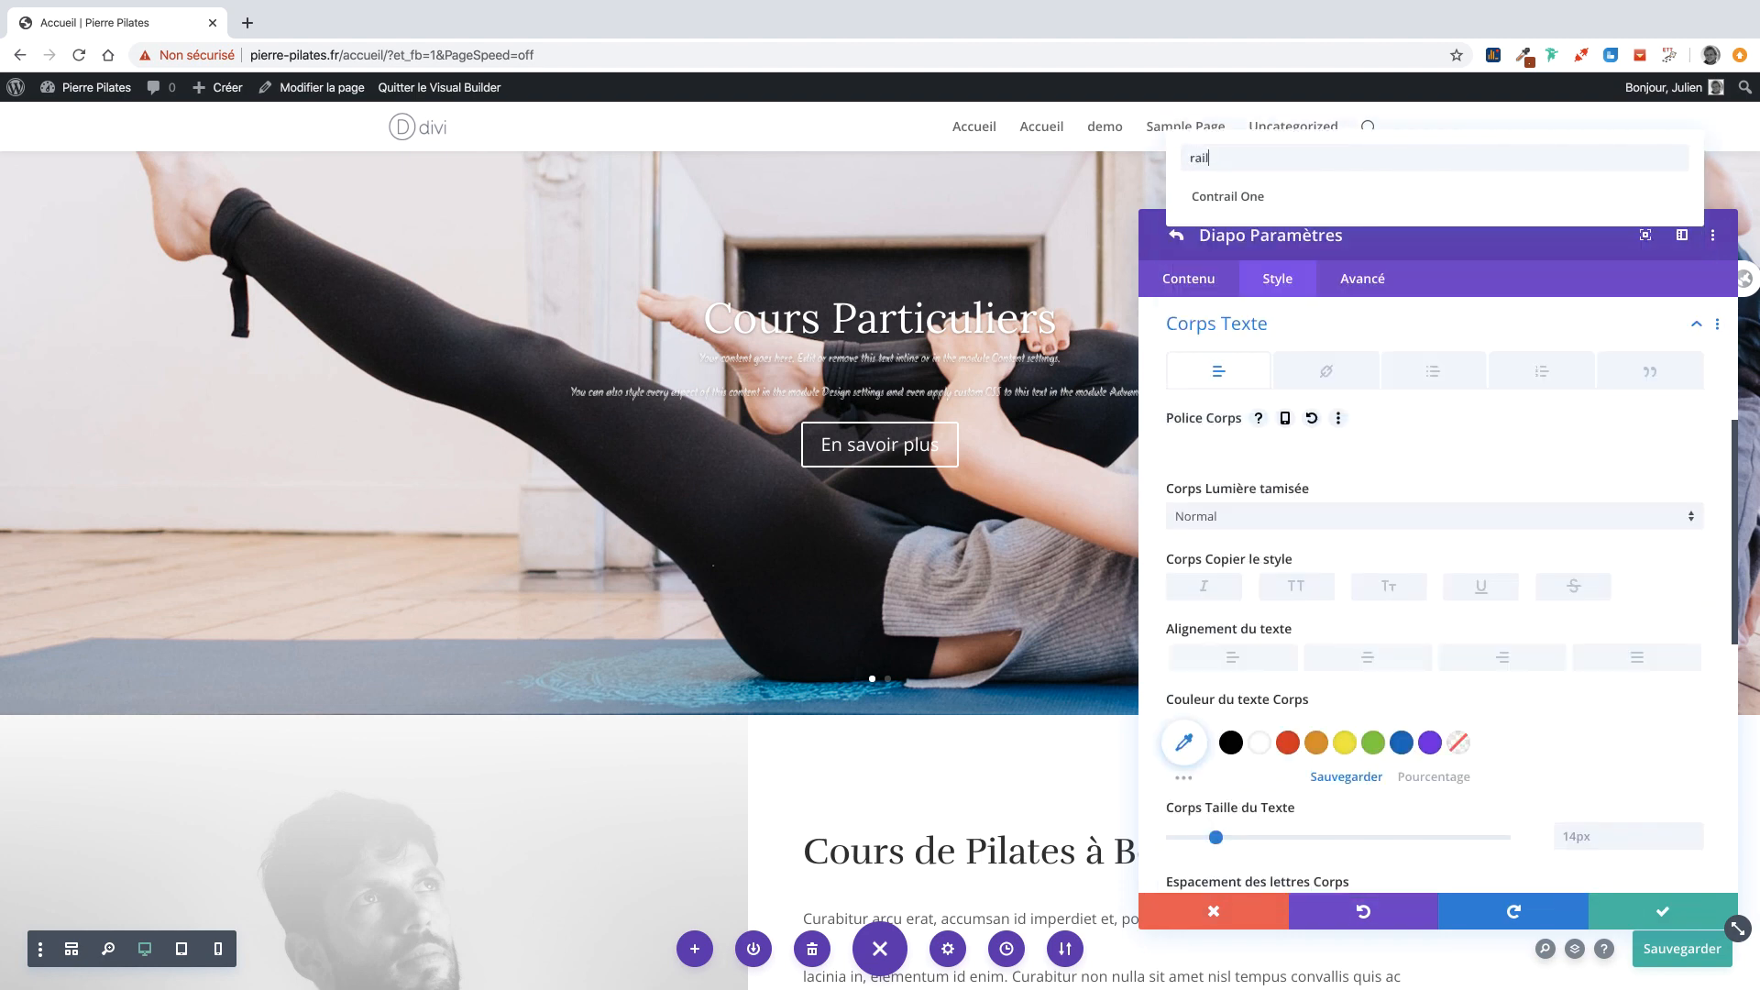
{"action": "key", "text": "BackSpace"}
{"action": "key", "text": "BackSpace"}
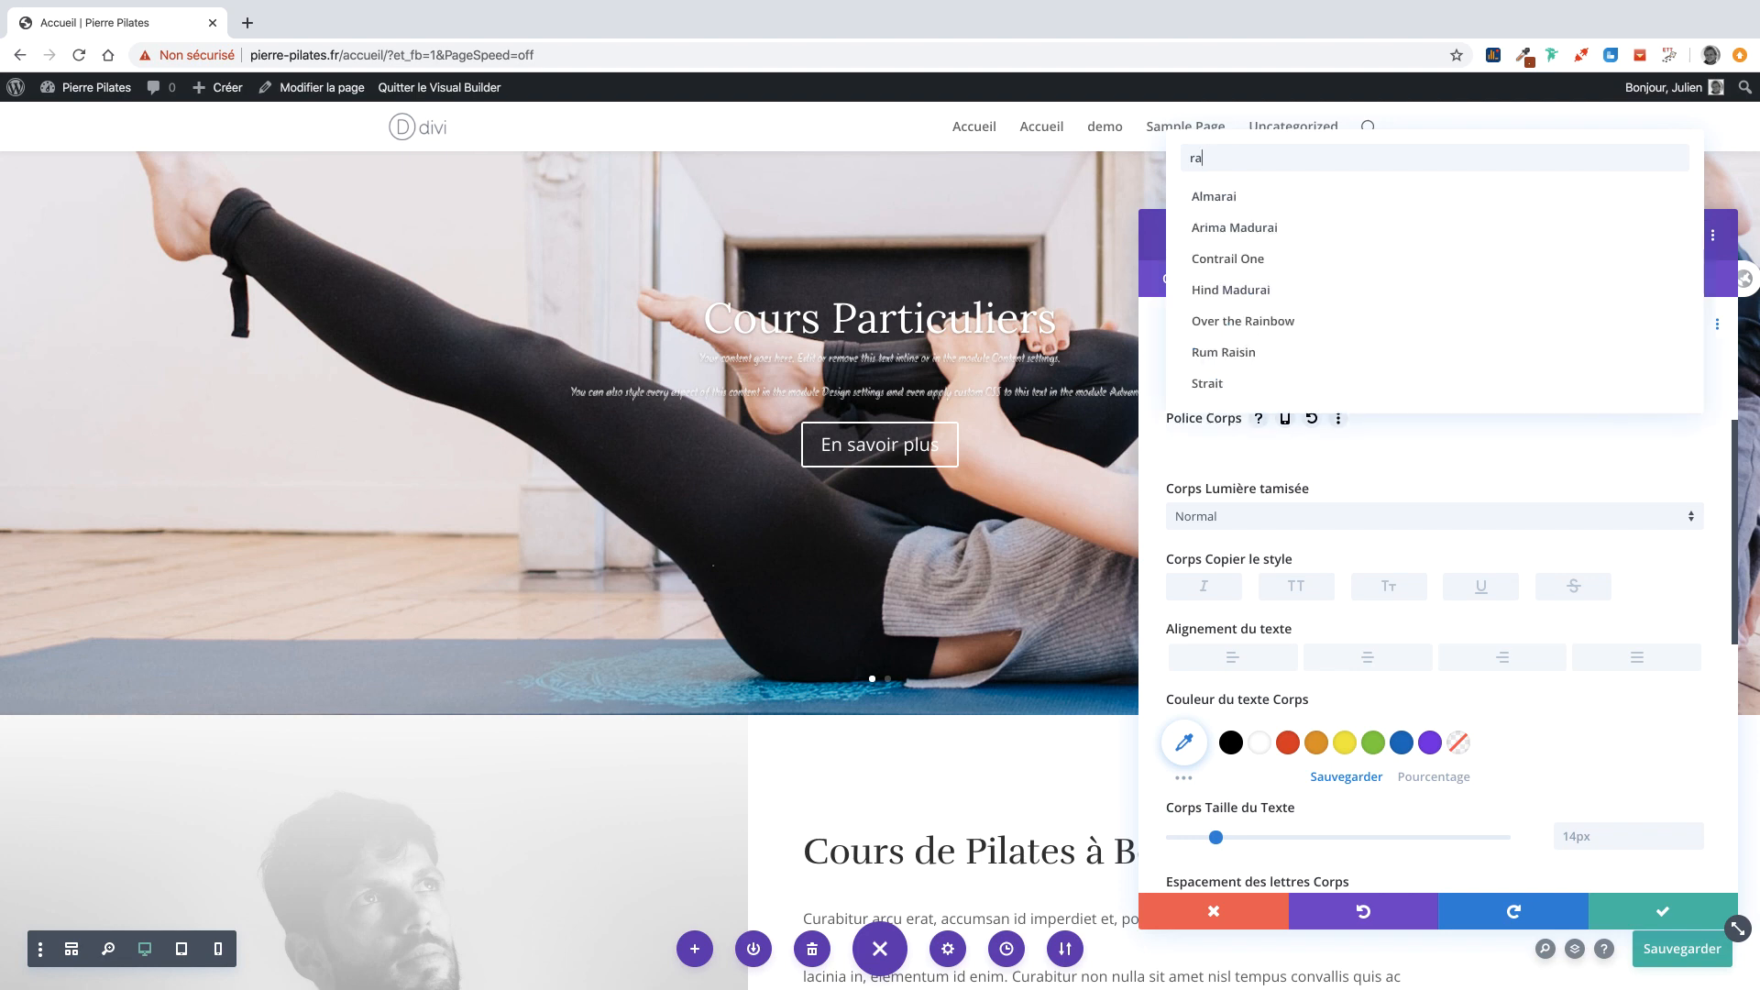
{"action": "type", "text": "le"}
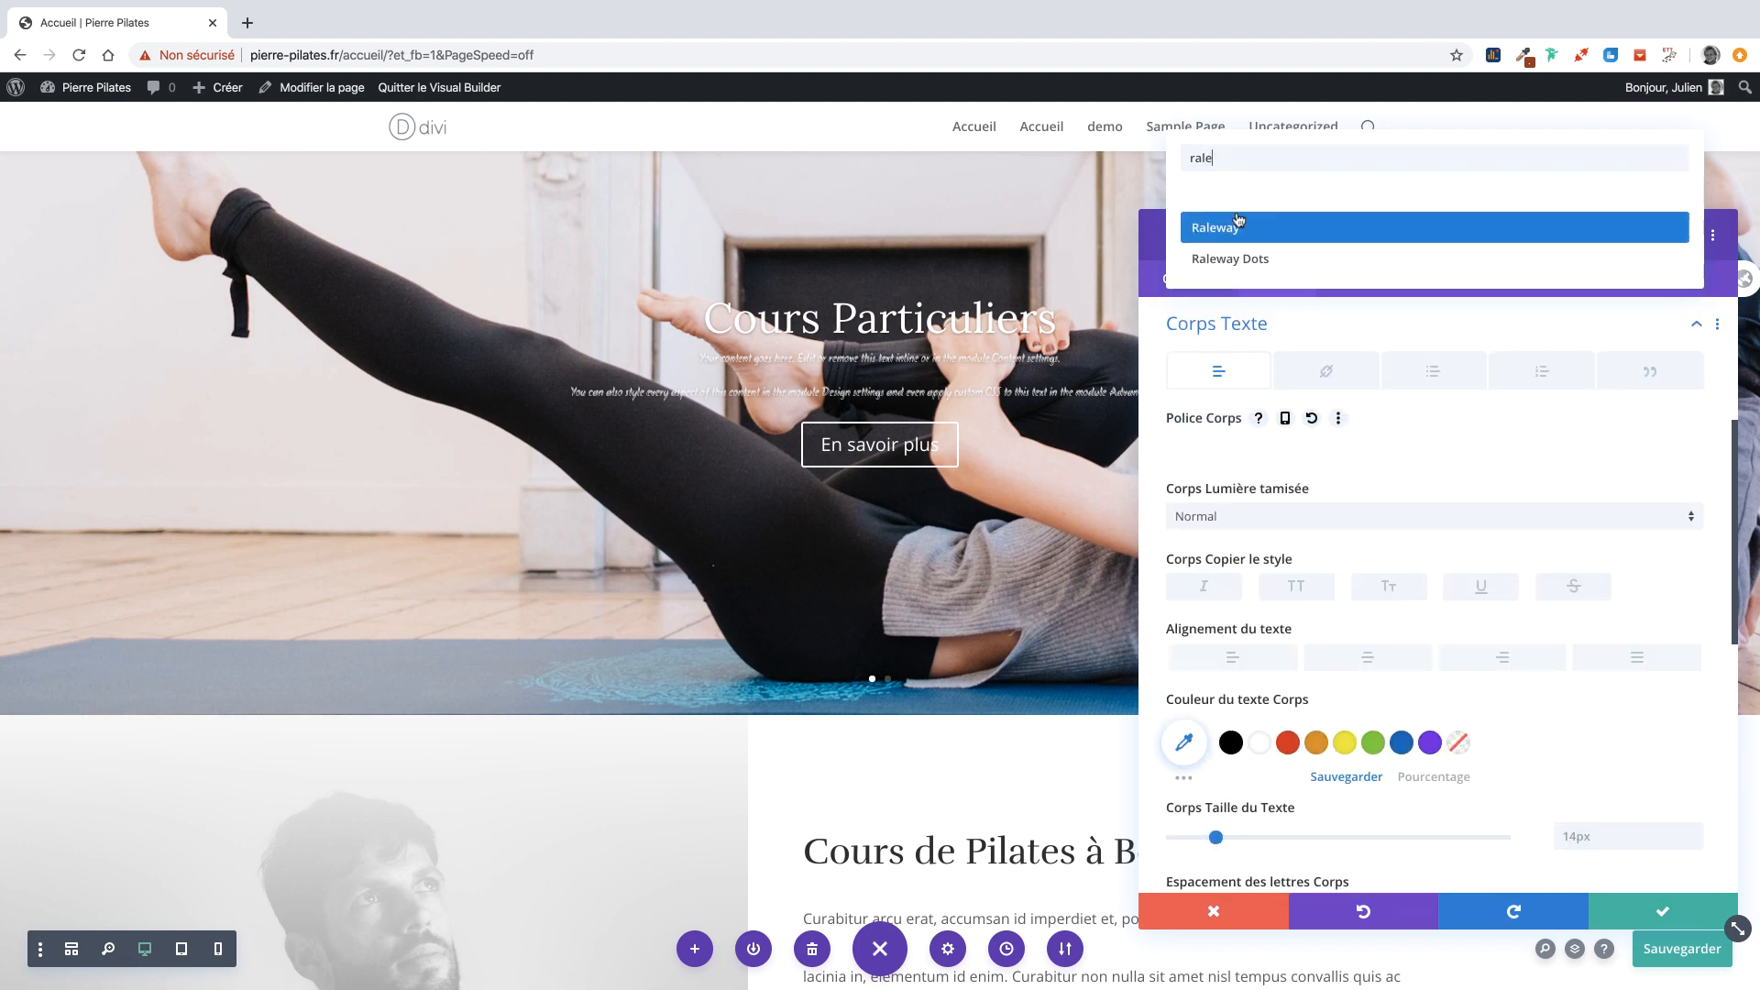
{"action": "left_click", "coordinate": [1219, 227]}
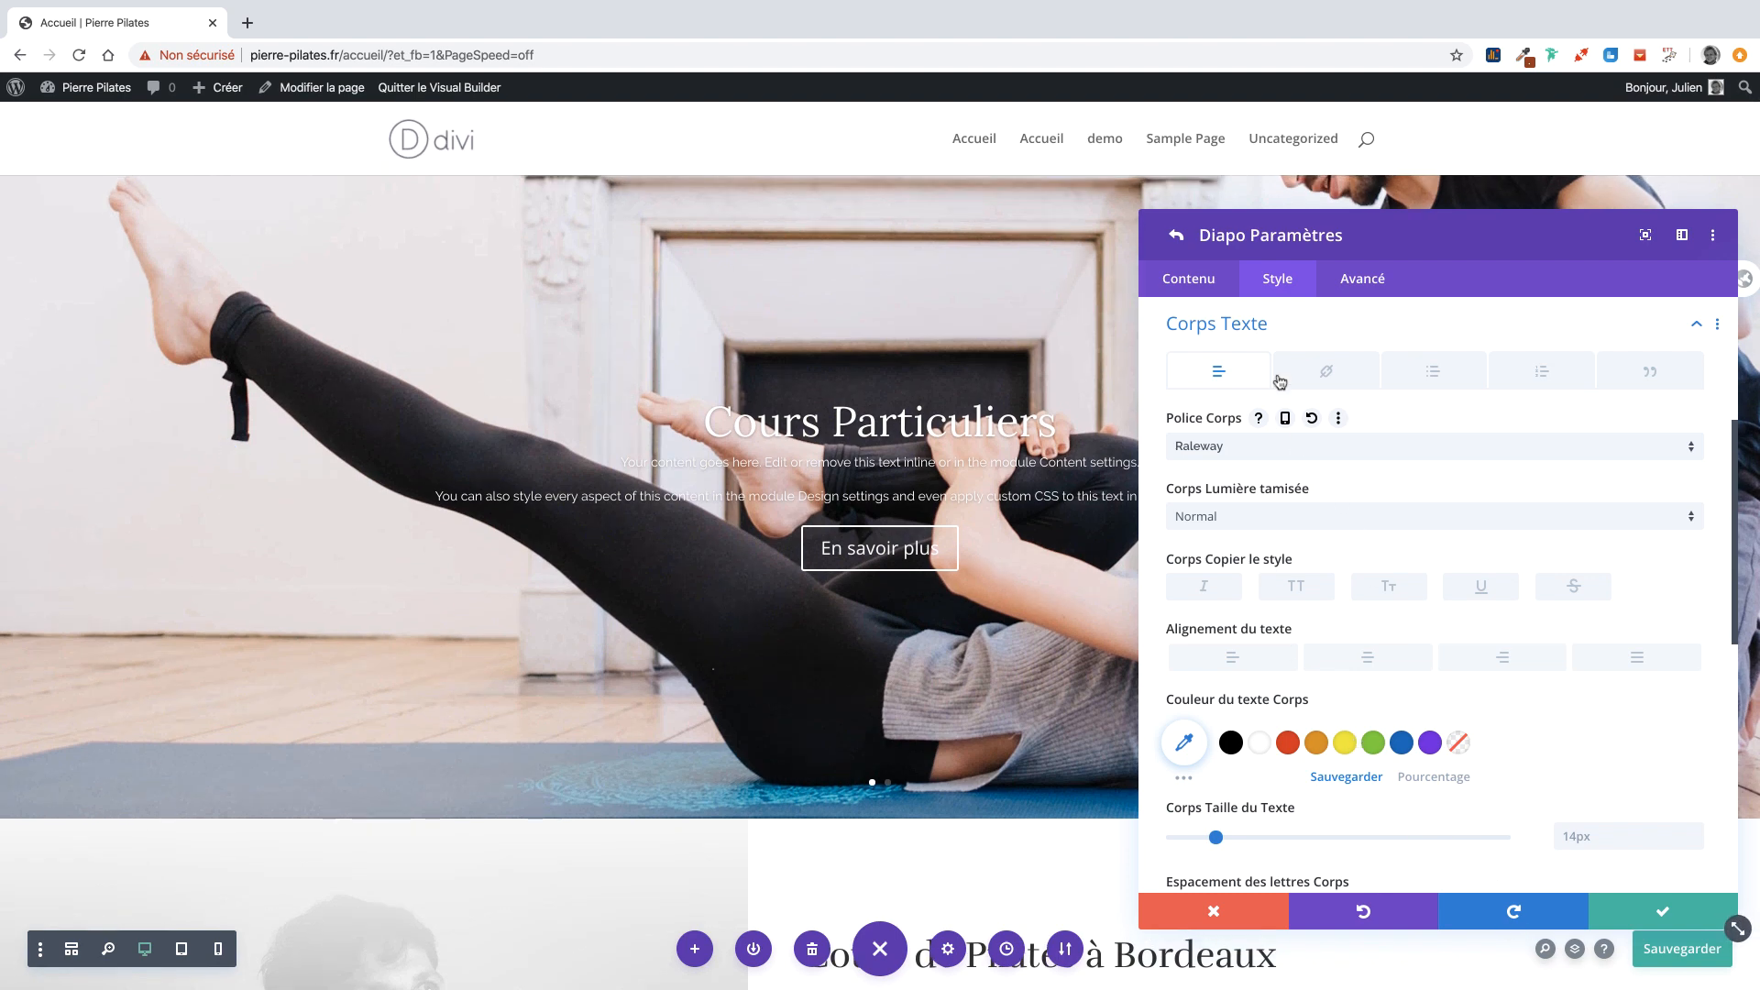
{"action": "left_click", "coordinate": [1242, 336]}
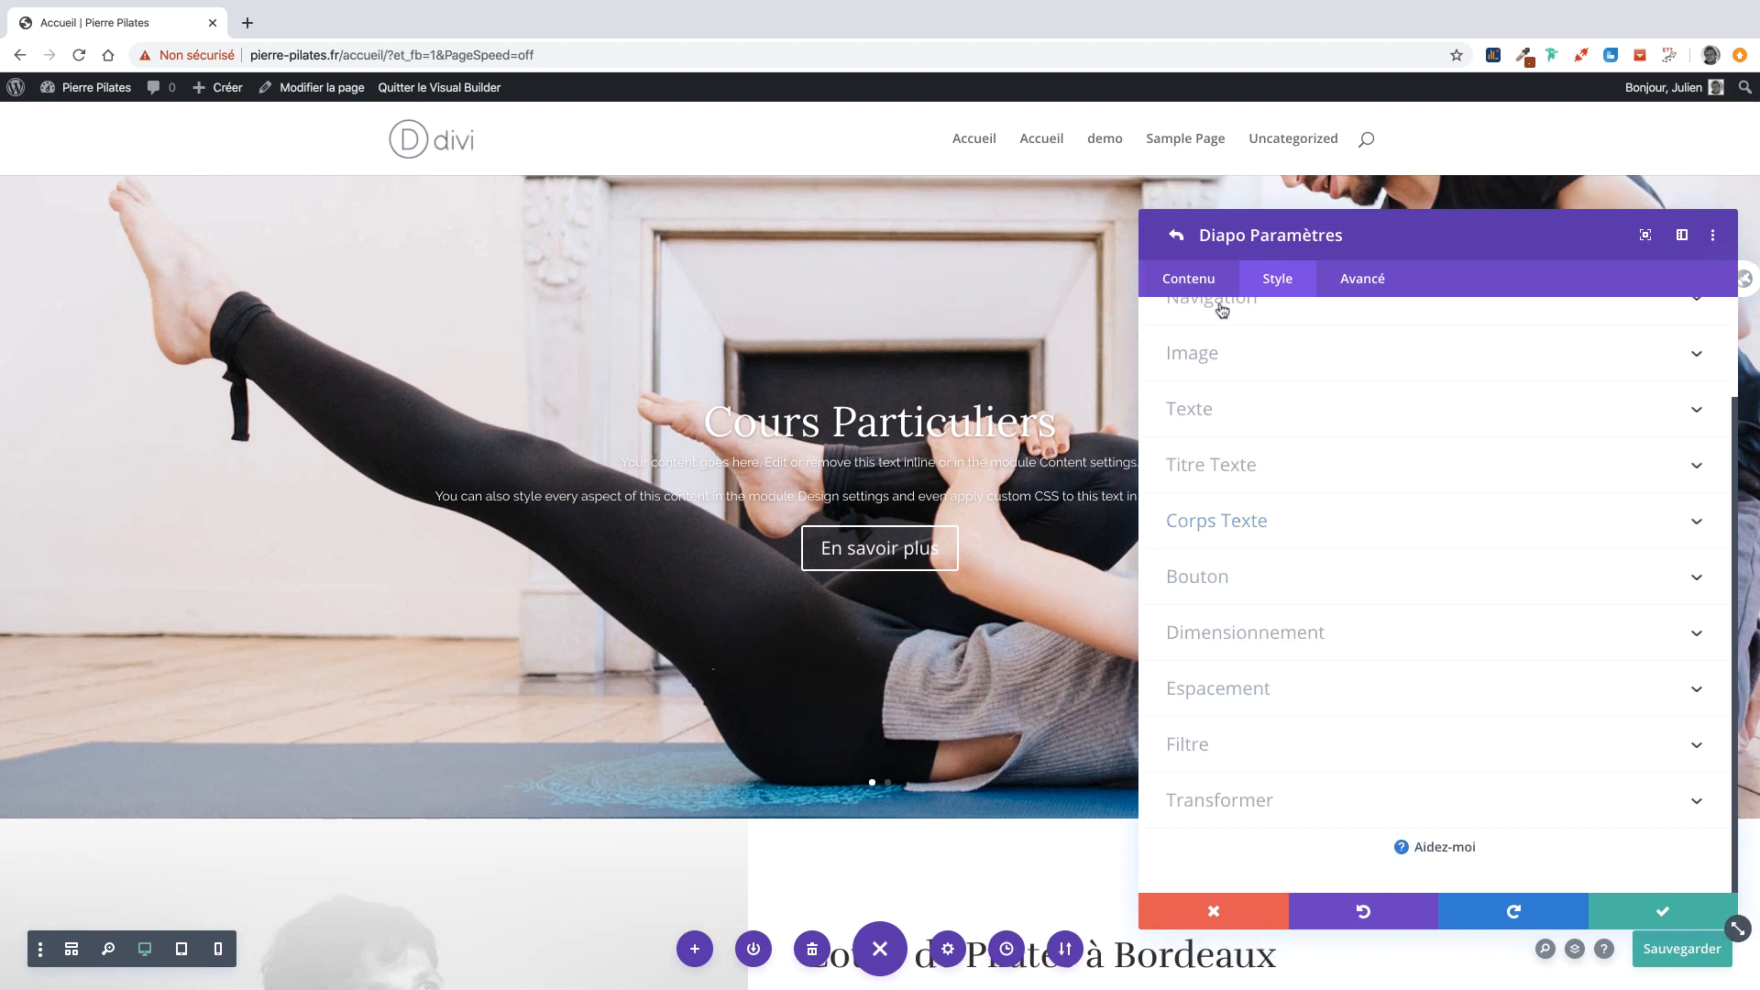
{"action": "left_click", "coordinate": [1197, 275]}
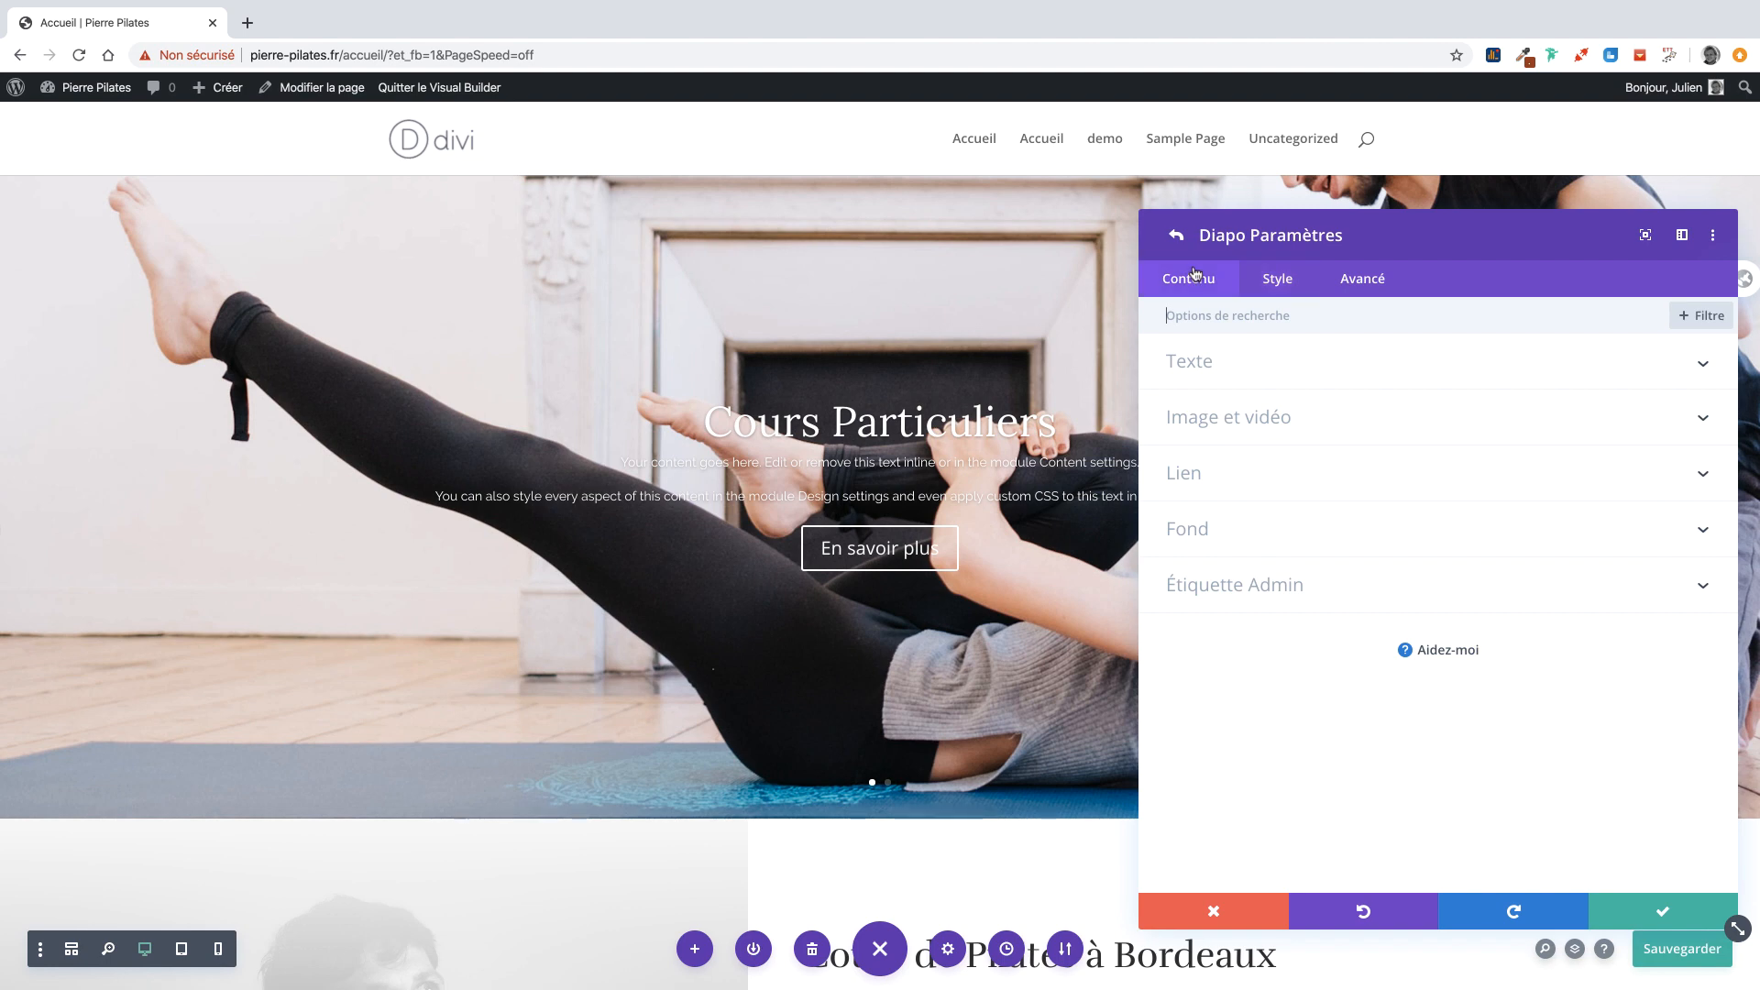
Set the slide's background image blend mode to Multiplié.
{"action": "left_click", "coordinate": [1237, 540]}
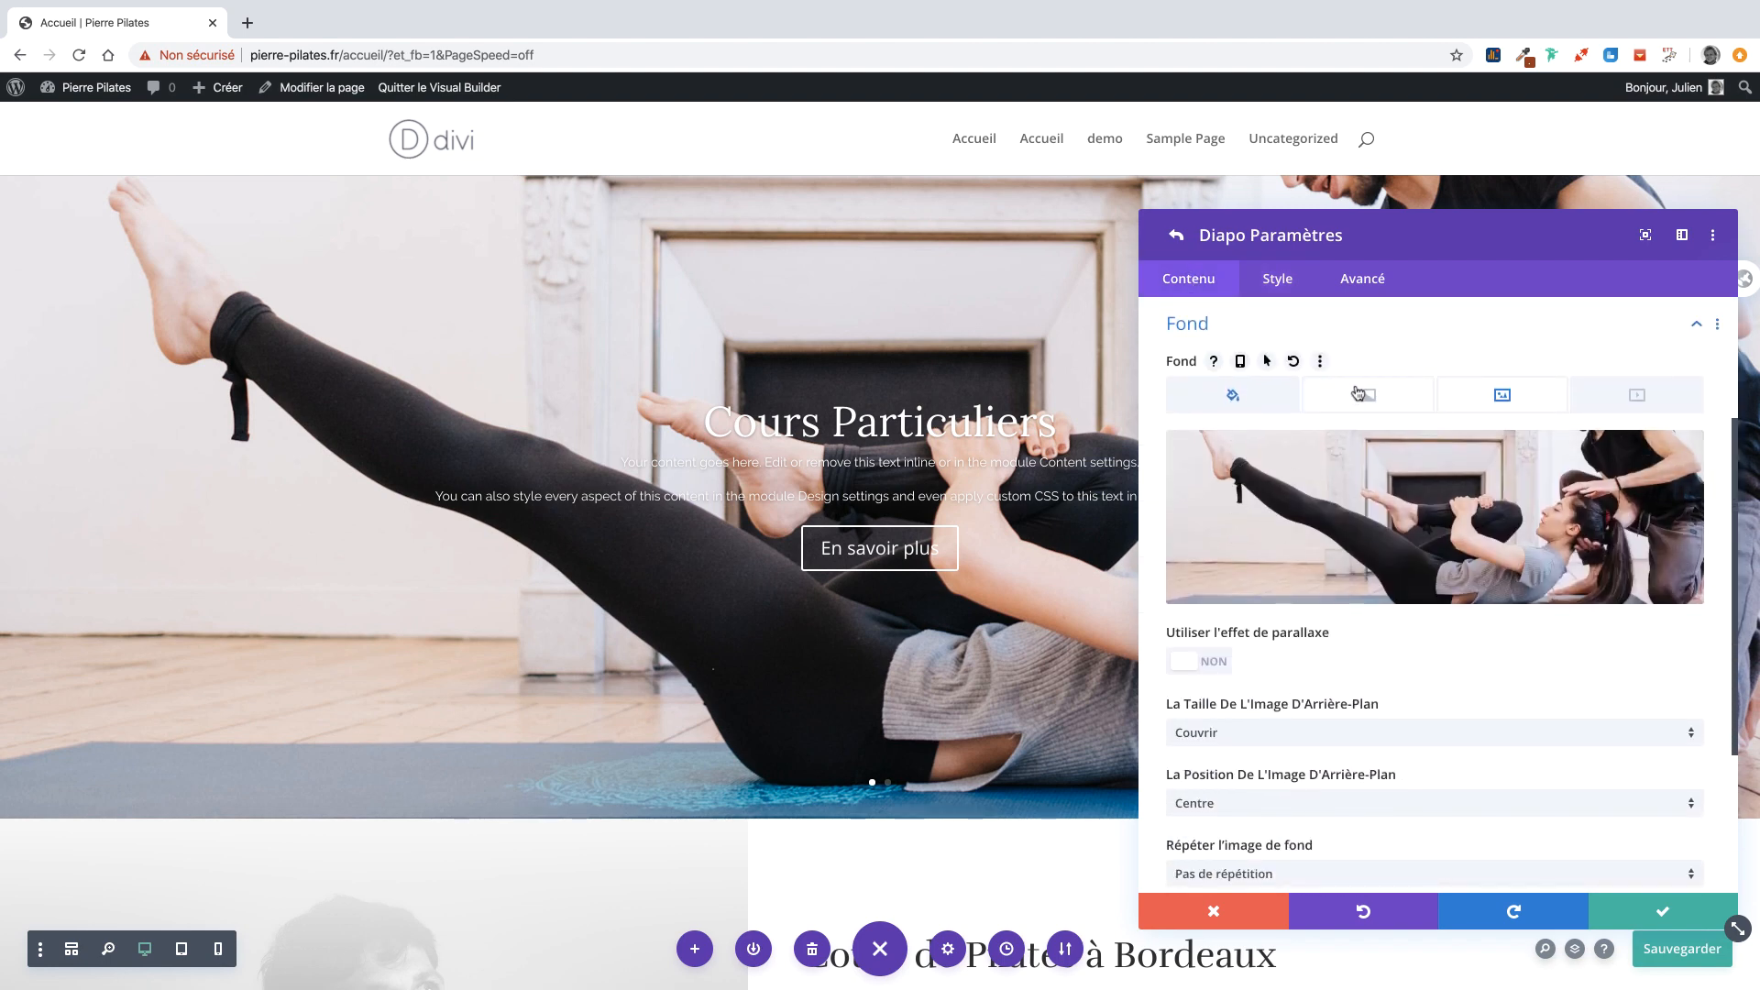
{"action": "scroll", "coordinate": [1400, 697], "scroll_direction": "down", "scroll_amount": 3}
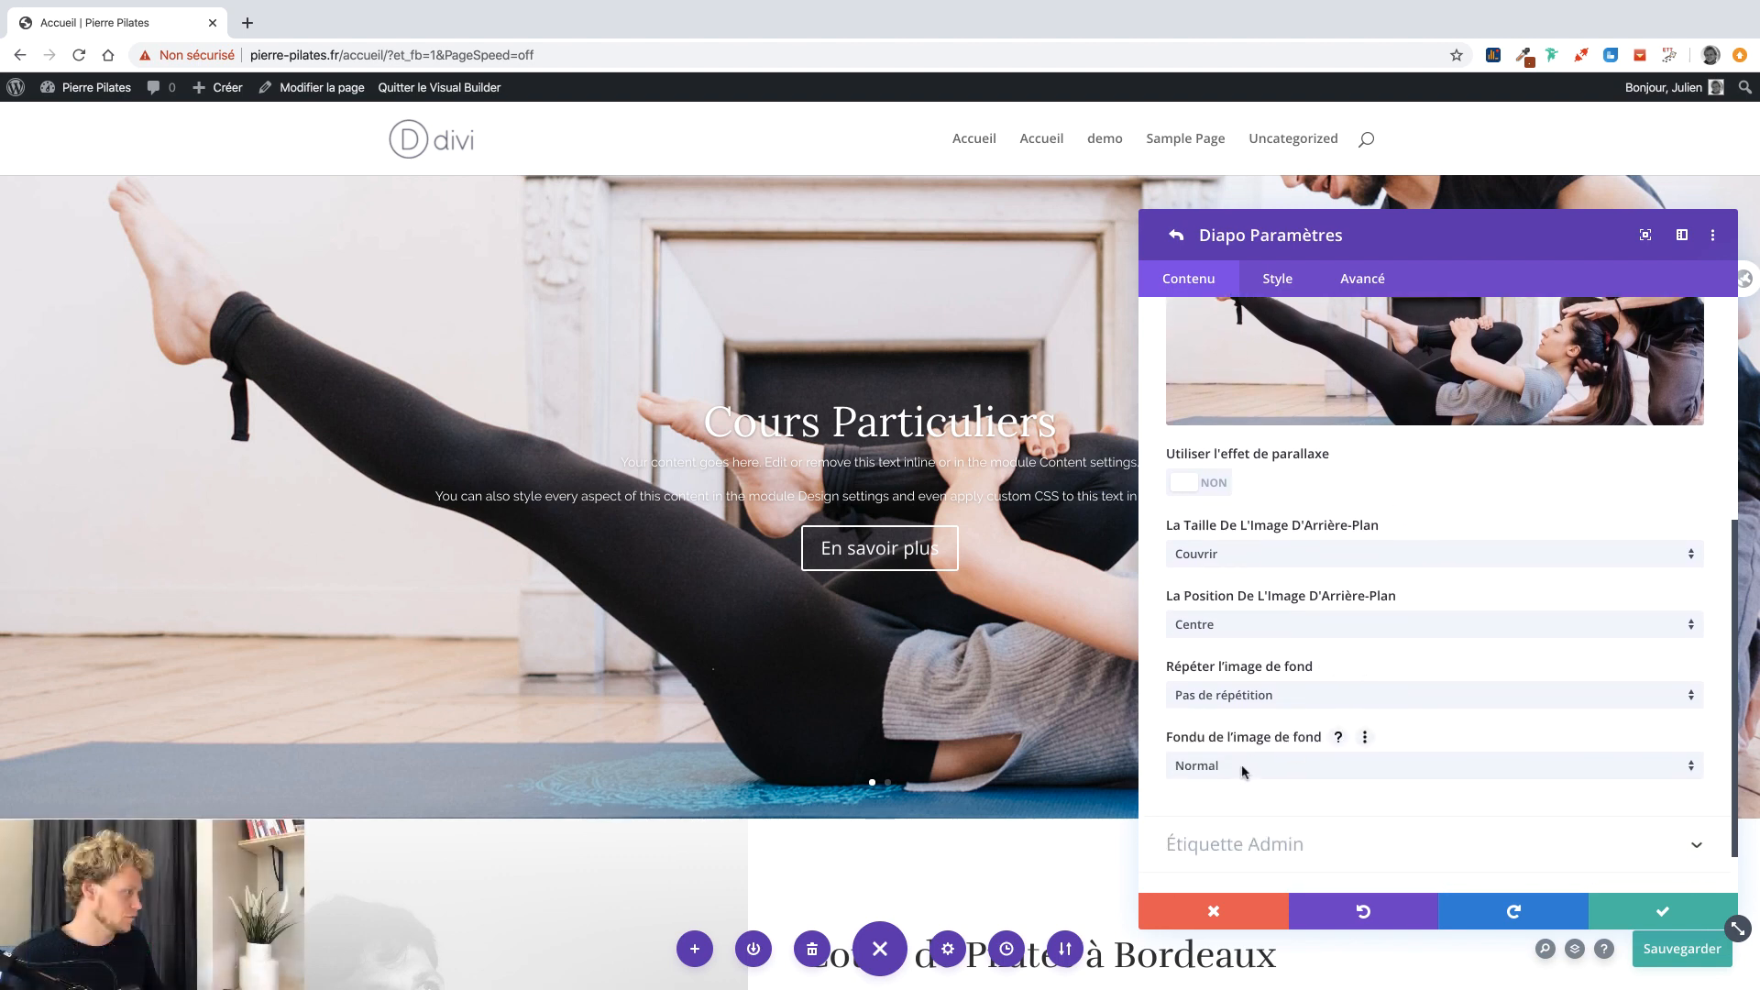
{"action": "left_click", "coordinate": [1243, 770]}
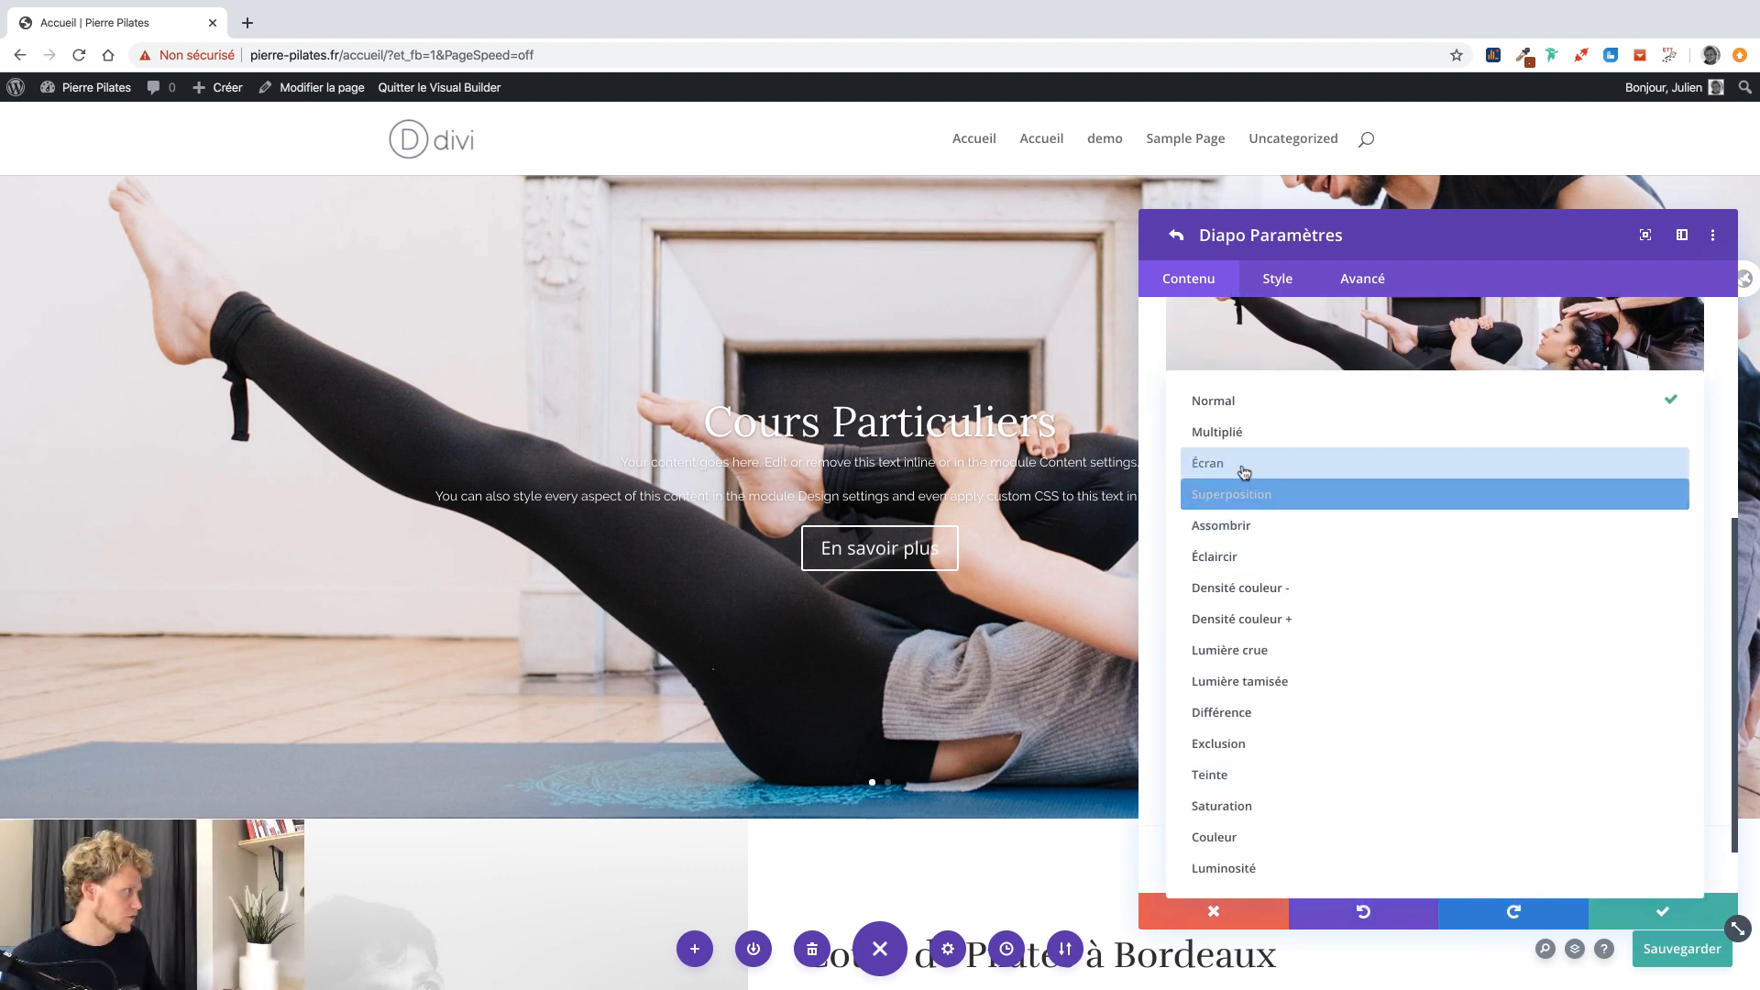
{"action": "left_click", "coordinate": [1217, 432]}
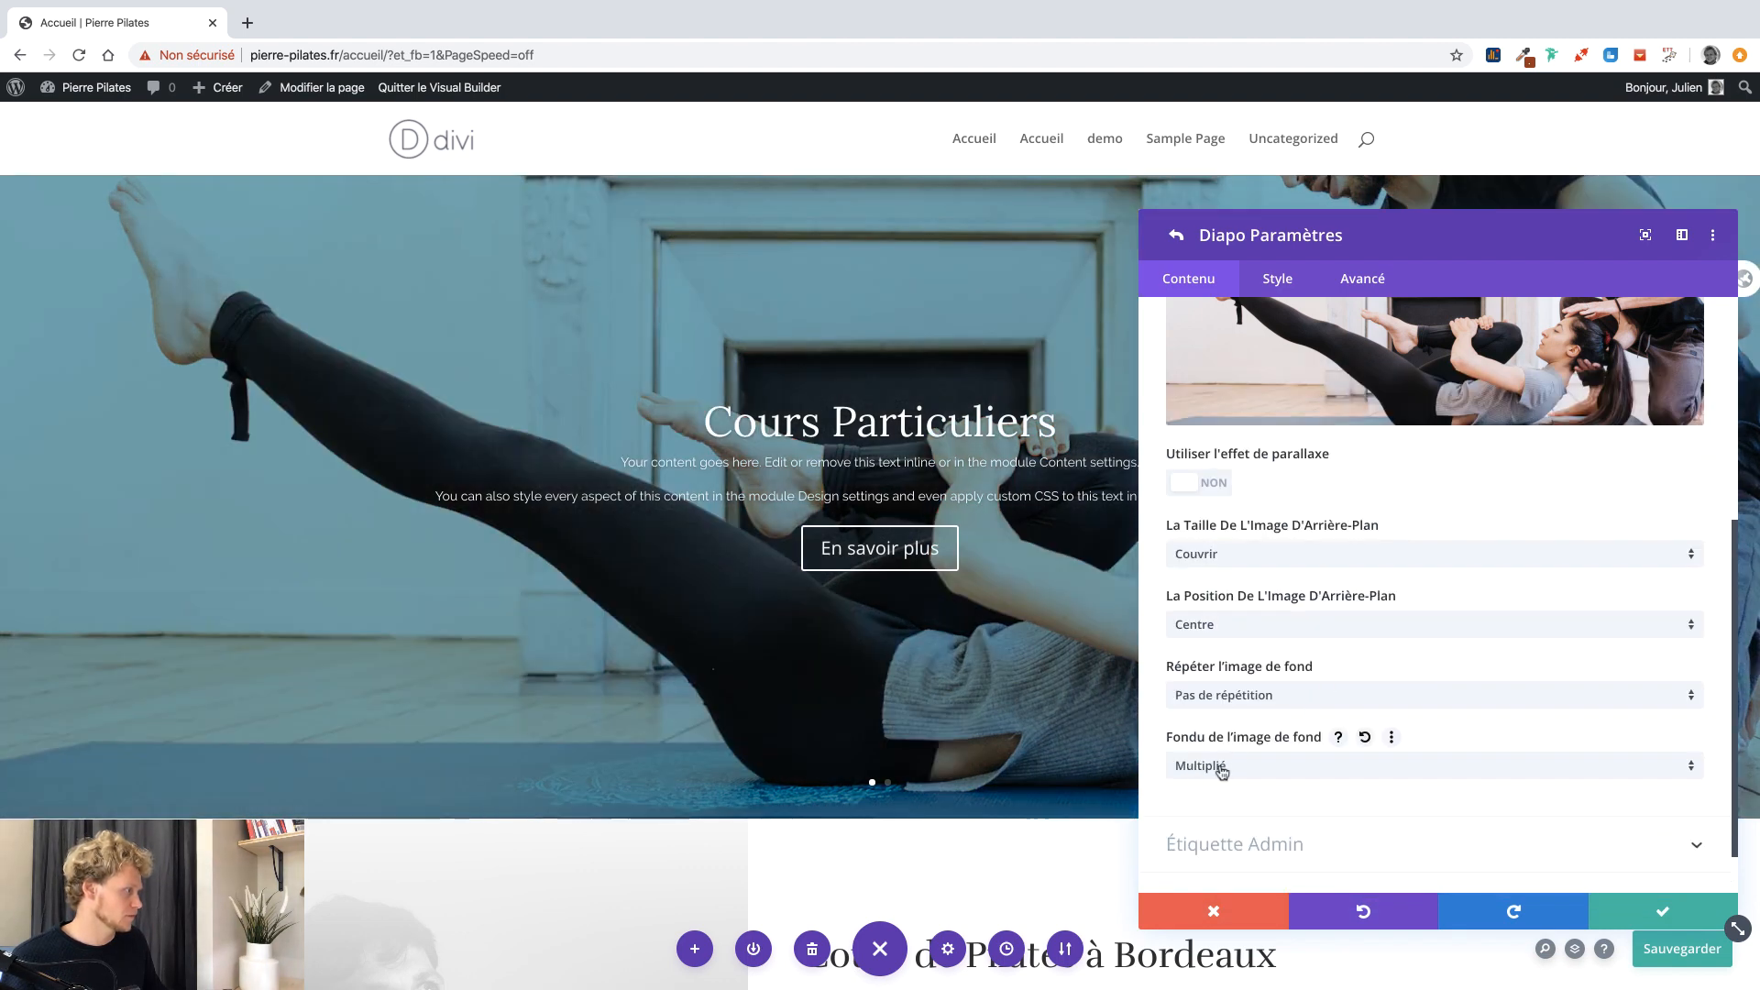
Tint the slide background with translucent red, rgba(224,43,32,0.31).
{"action": "scroll", "coordinate": [1305, 383], "scroll_direction": "up", "scroll_amount": 3}
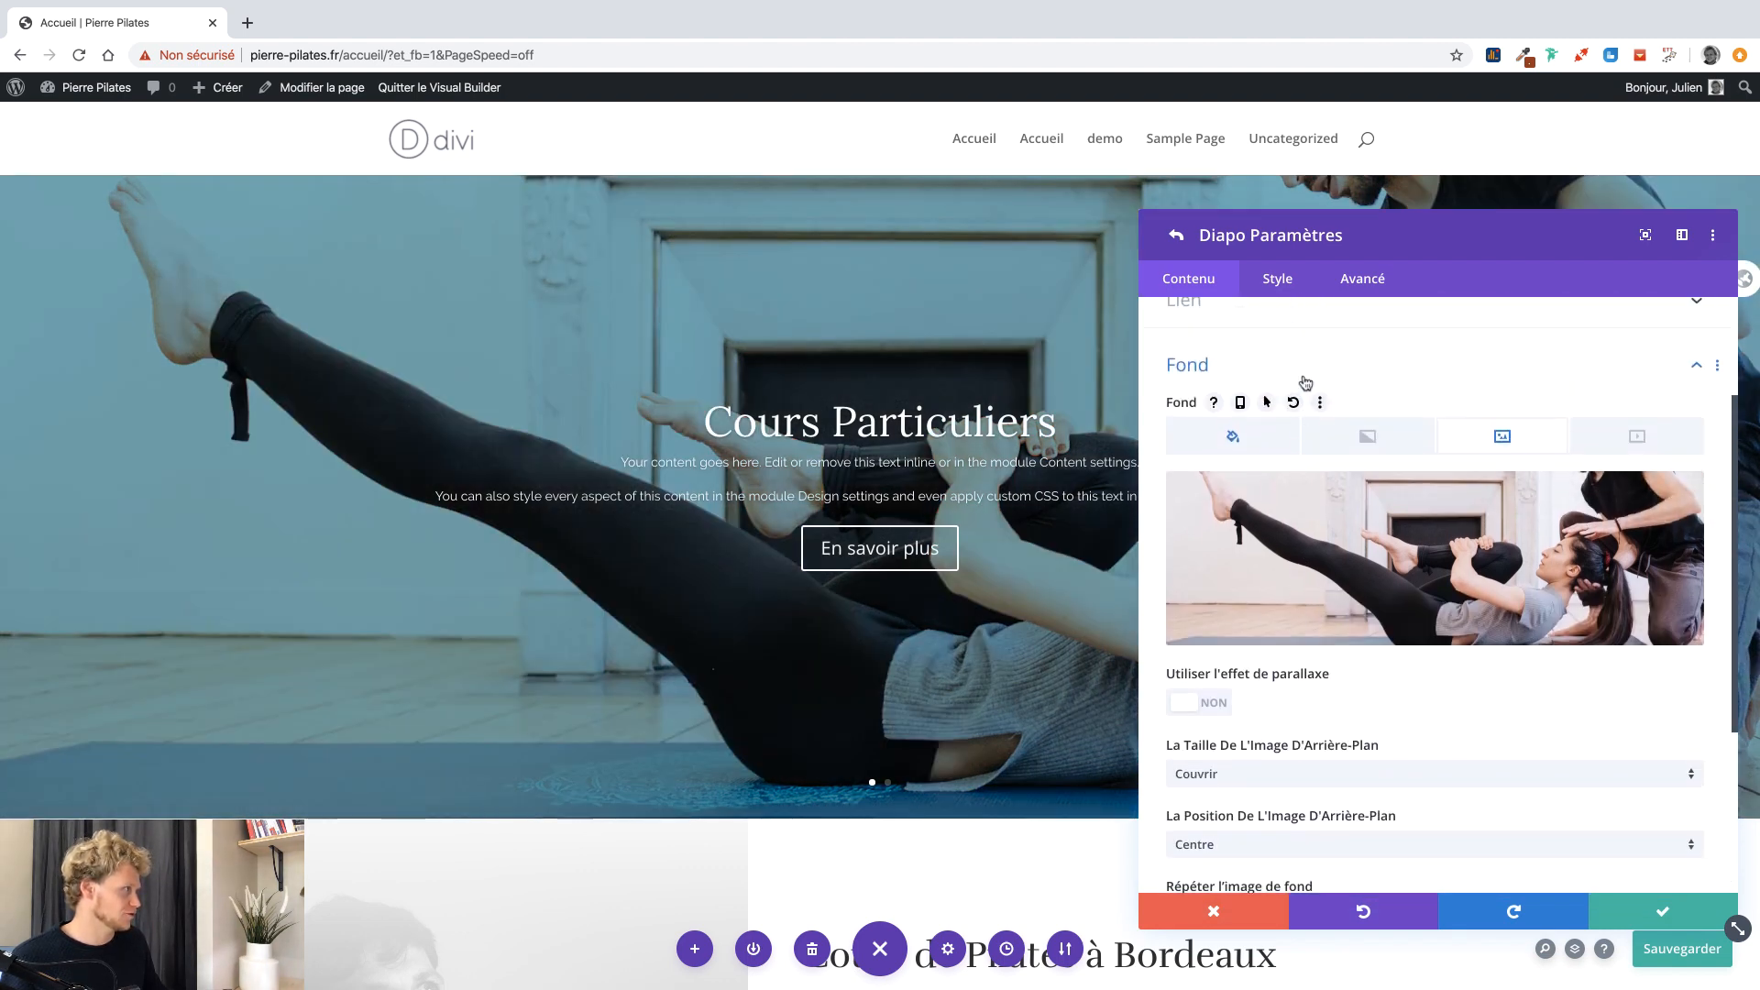
{"action": "left_click", "coordinate": [1233, 437]}
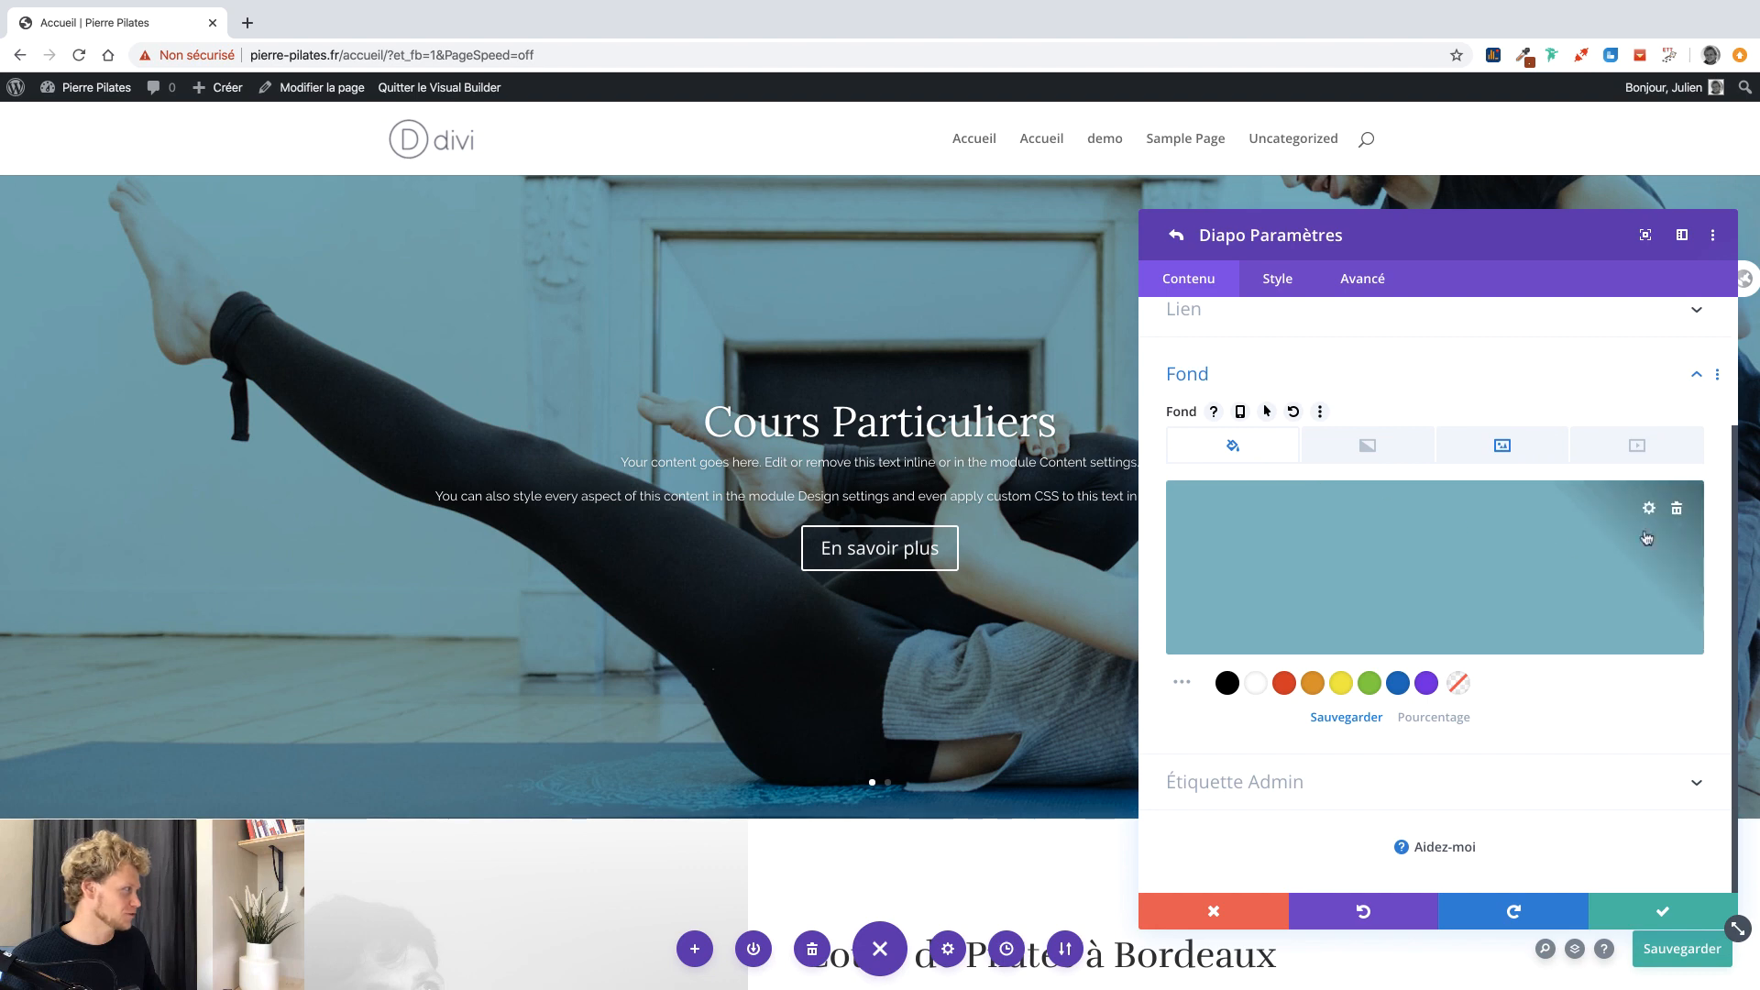
{"action": "left_click", "coordinate": [1427, 682]}
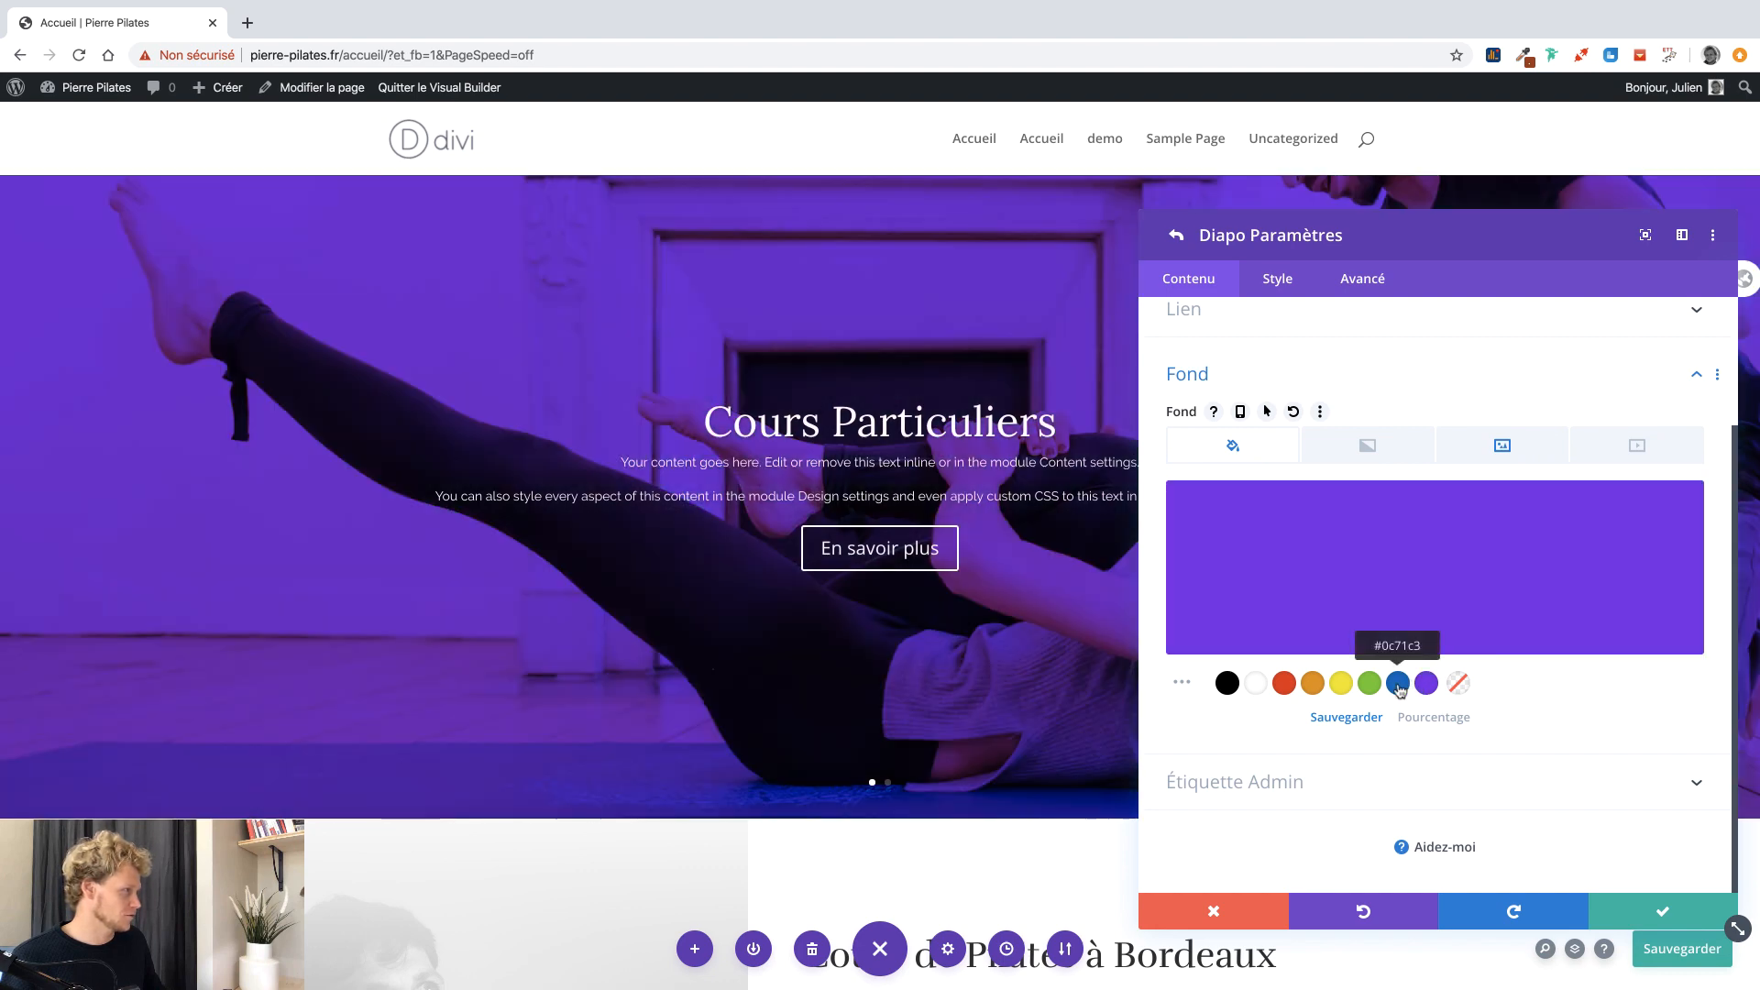
{"action": "left_click", "coordinate": [1398, 682]}
{"action": "left_click", "coordinate": [1341, 683]}
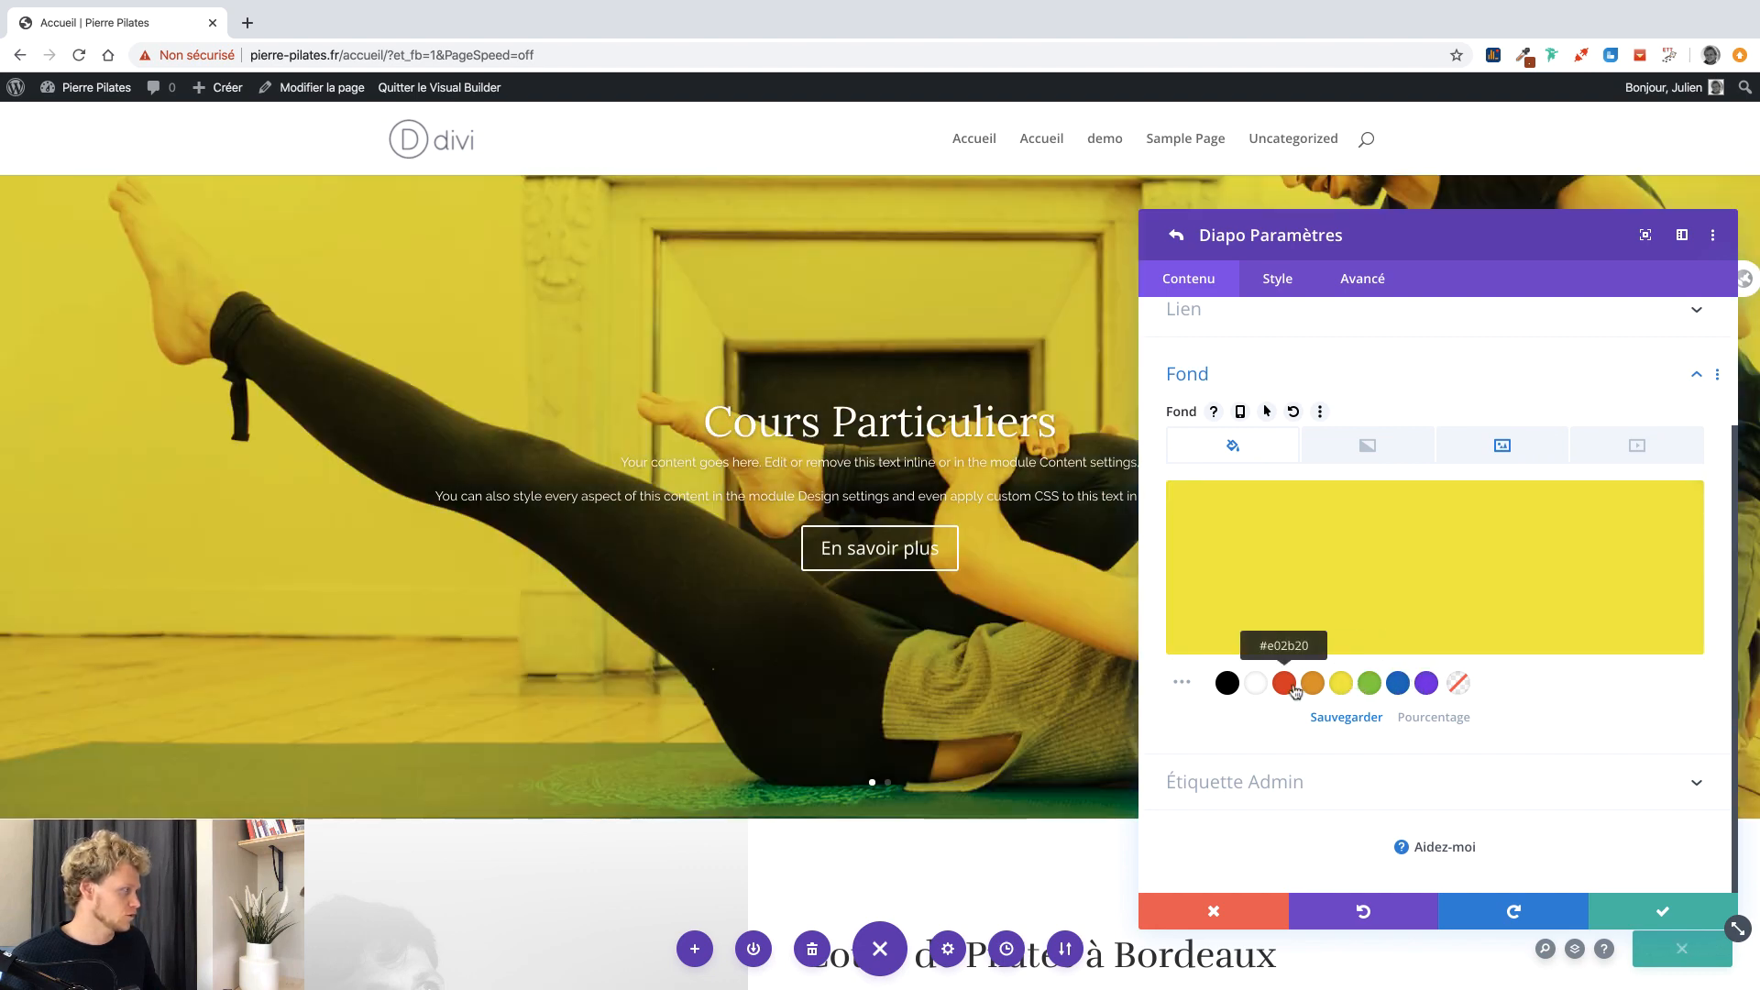
{"action": "left_click", "coordinate": [1285, 683]}
{"action": "left_click", "coordinate": [1326, 619]}
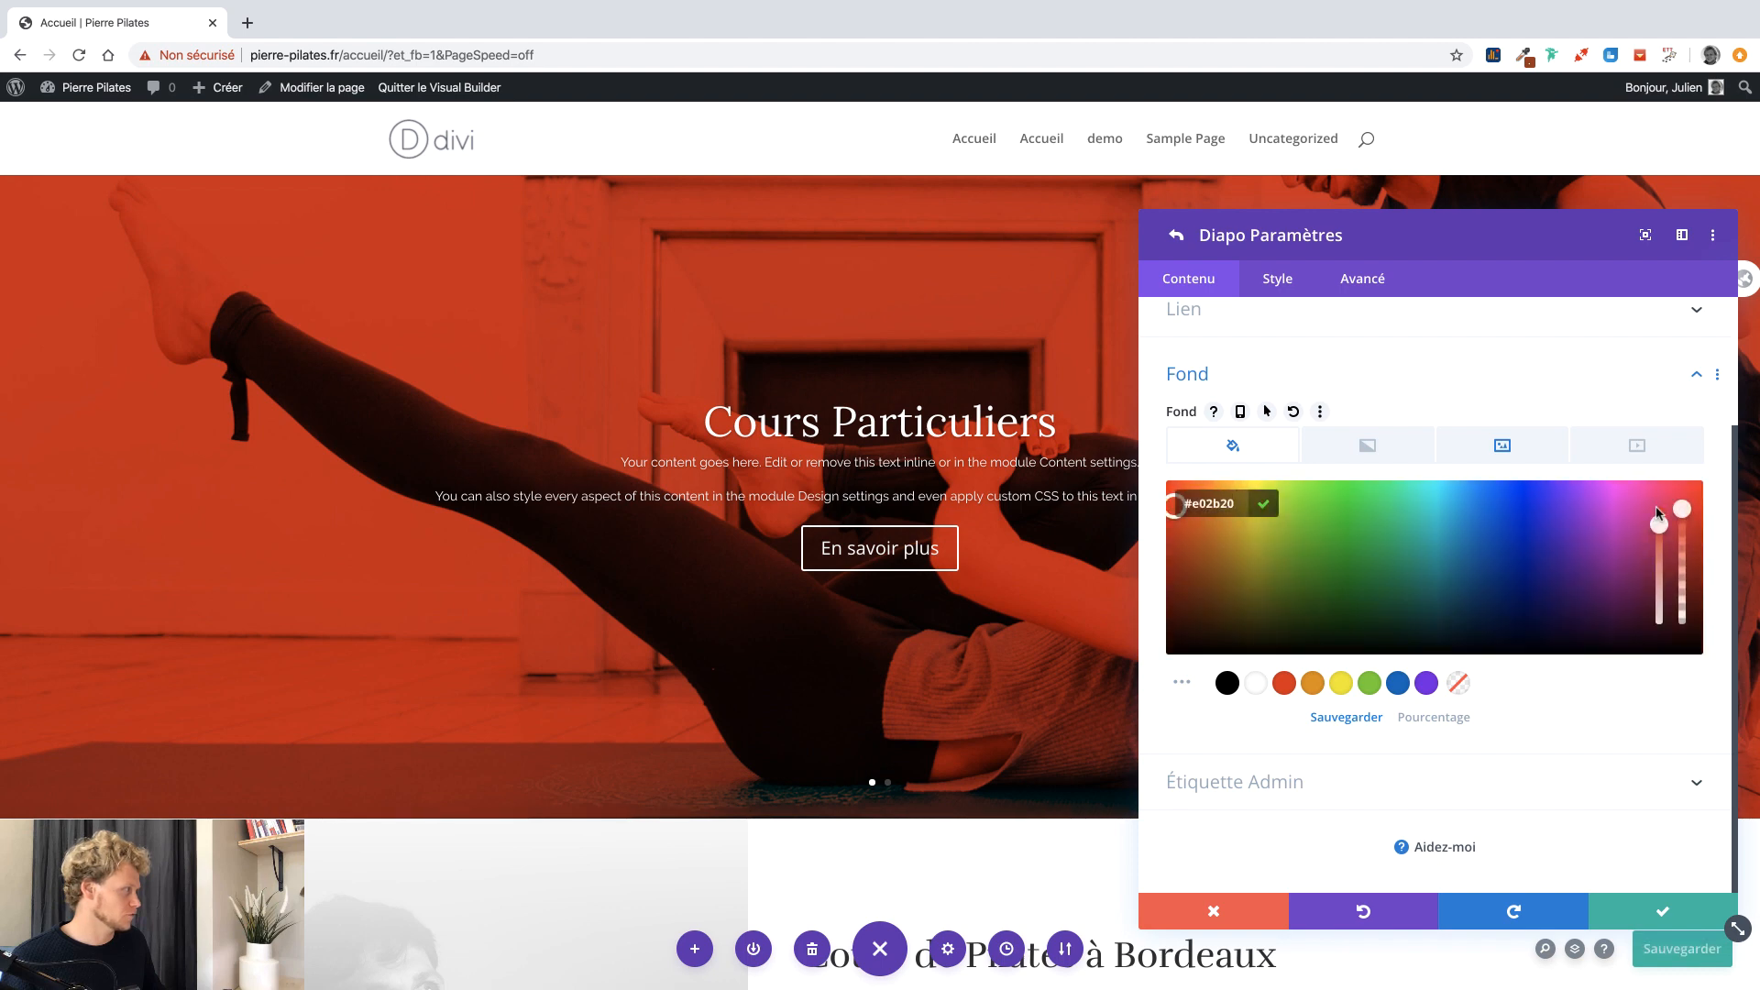
{"action": "left_click_drag", "start_coordinate": [1686, 520], "coordinate": [1662, 603]}
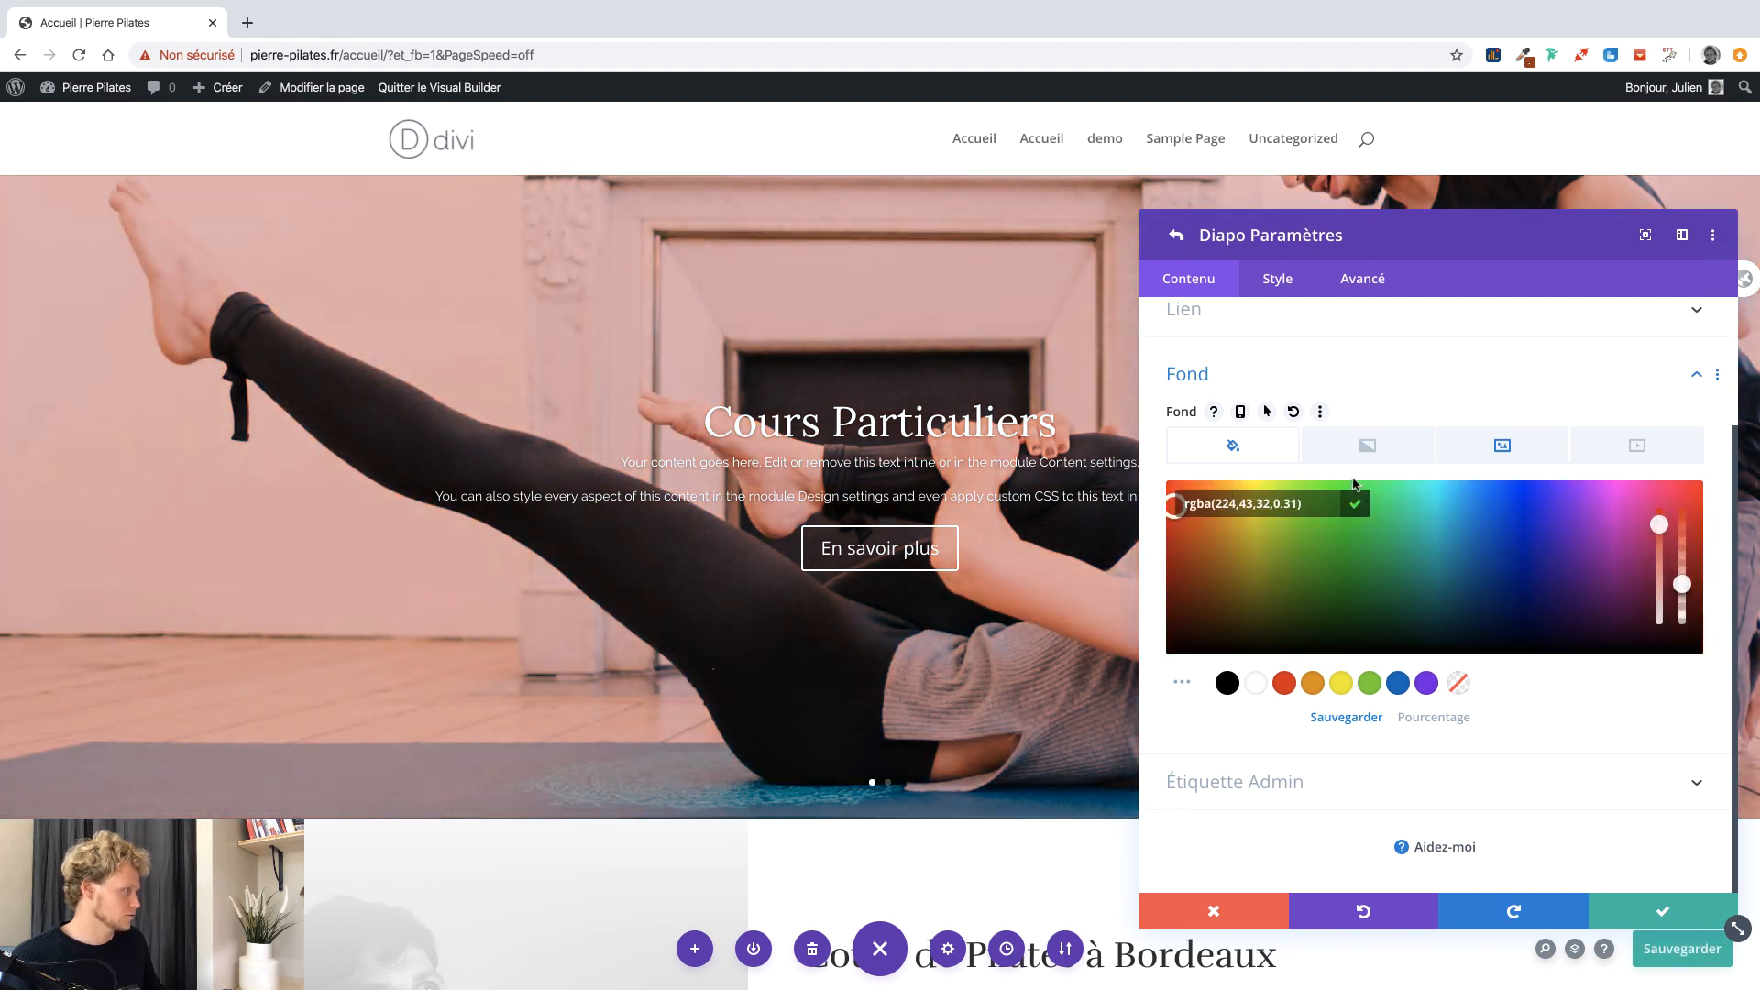
Add a black-to-grey gradient to the slide's background.
{"action": "left_click", "coordinate": [1247, 454]}
{"action": "left_click", "coordinate": [1328, 456]}
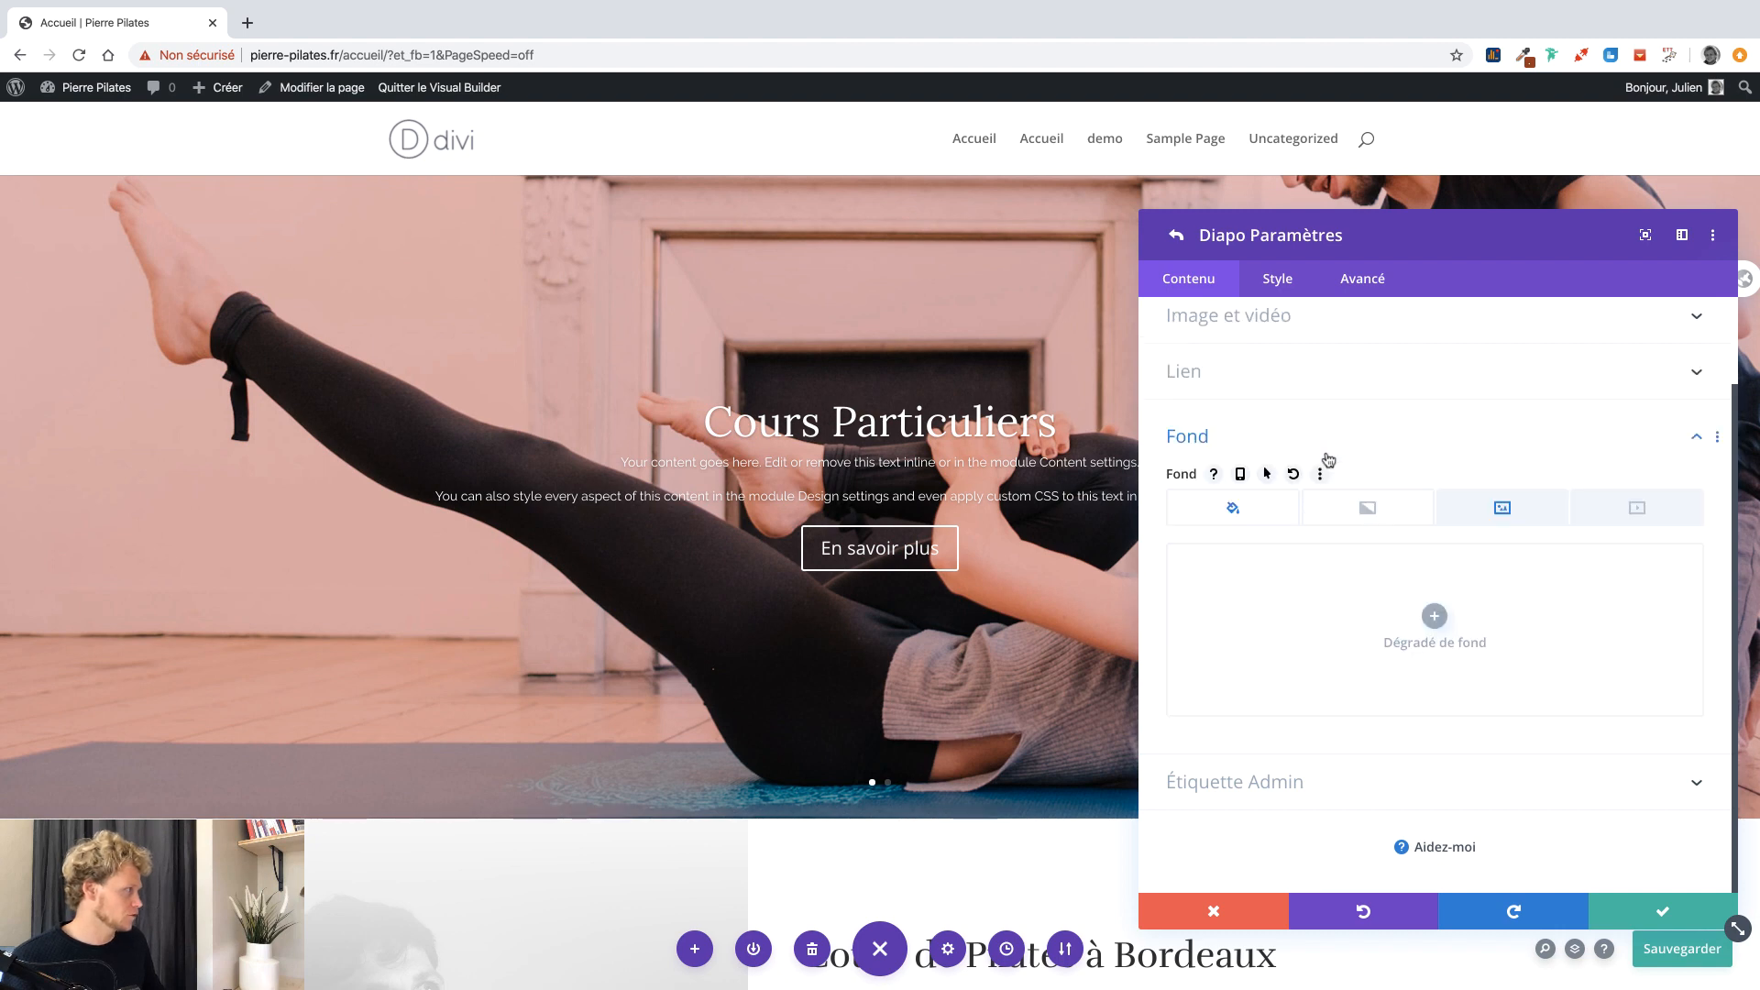
{"action": "left_click", "coordinate": [1420, 598]}
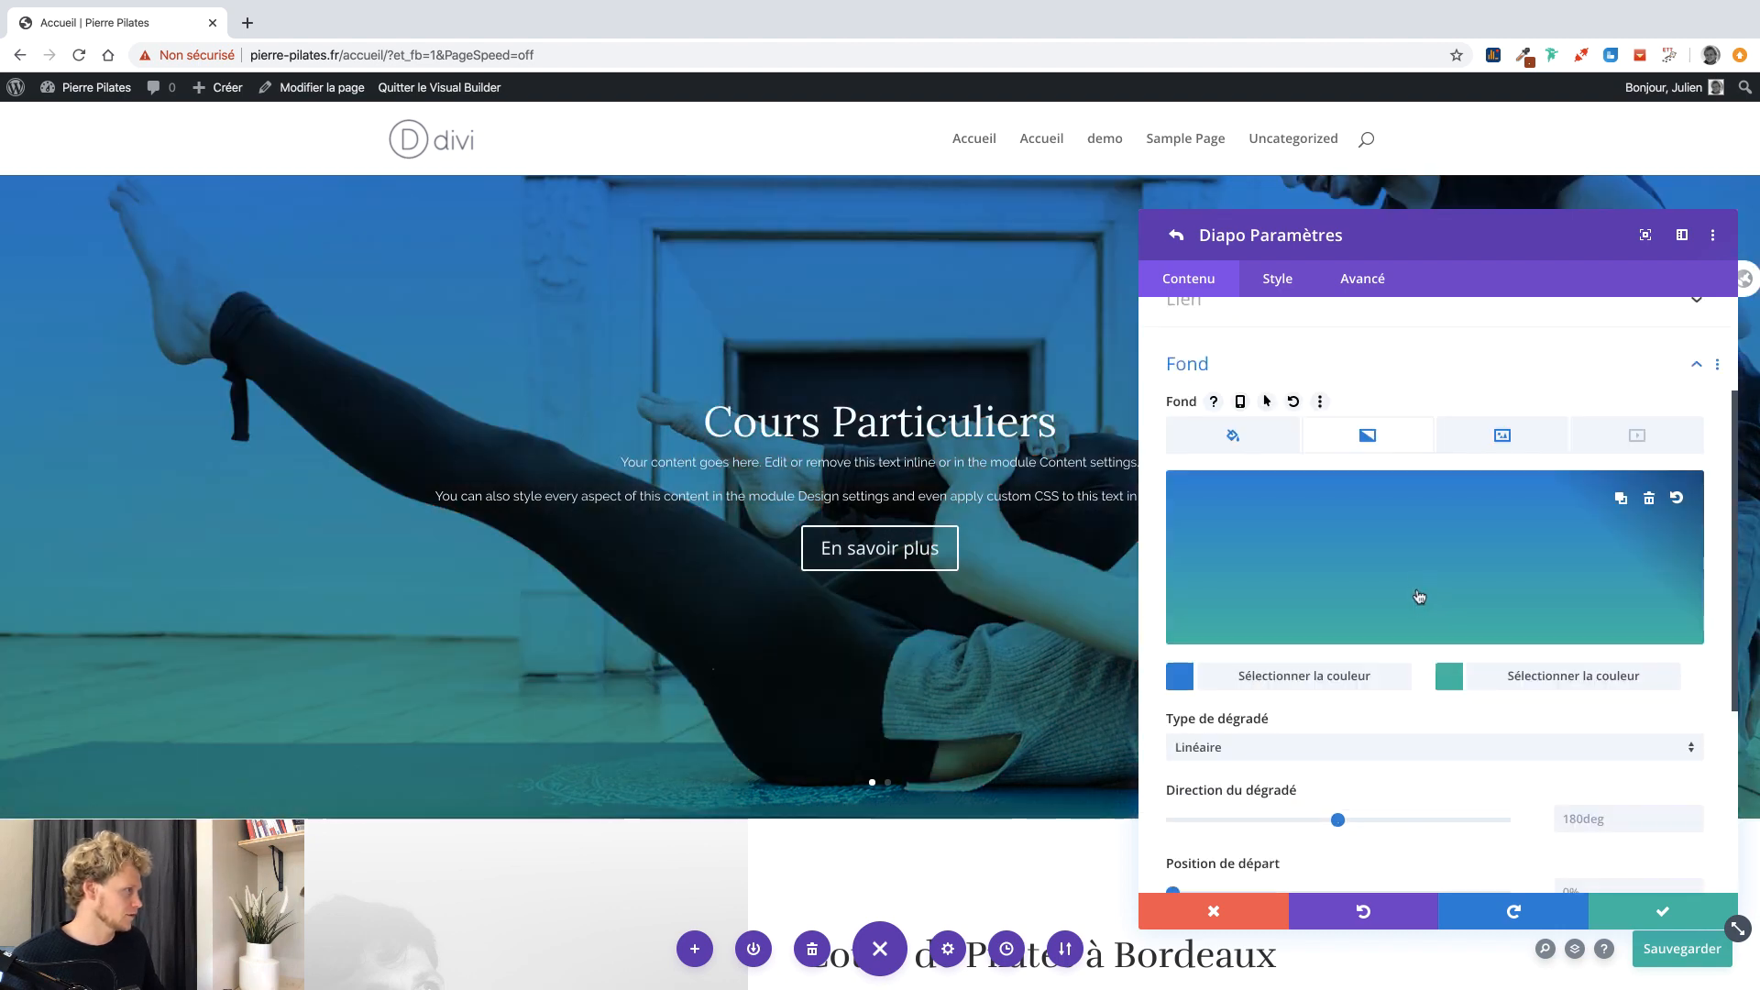
{"action": "left_click", "coordinate": [1182, 676]}
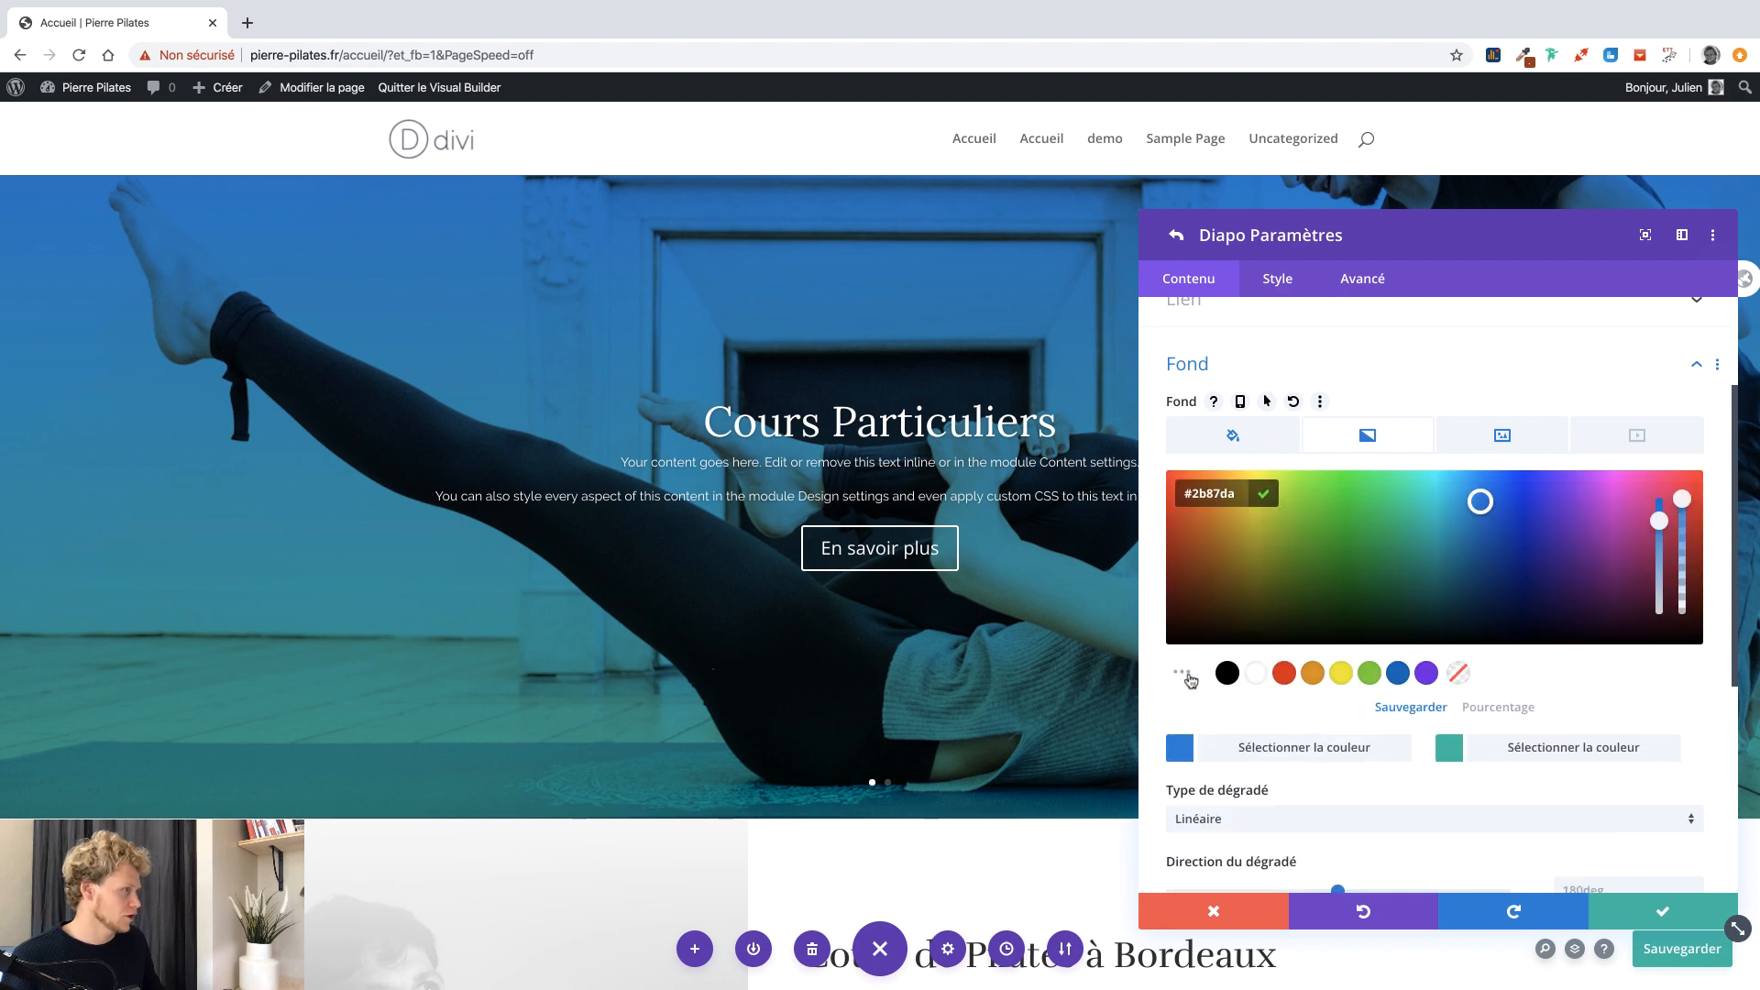
{"action": "left_click", "coordinate": [1233, 674]}
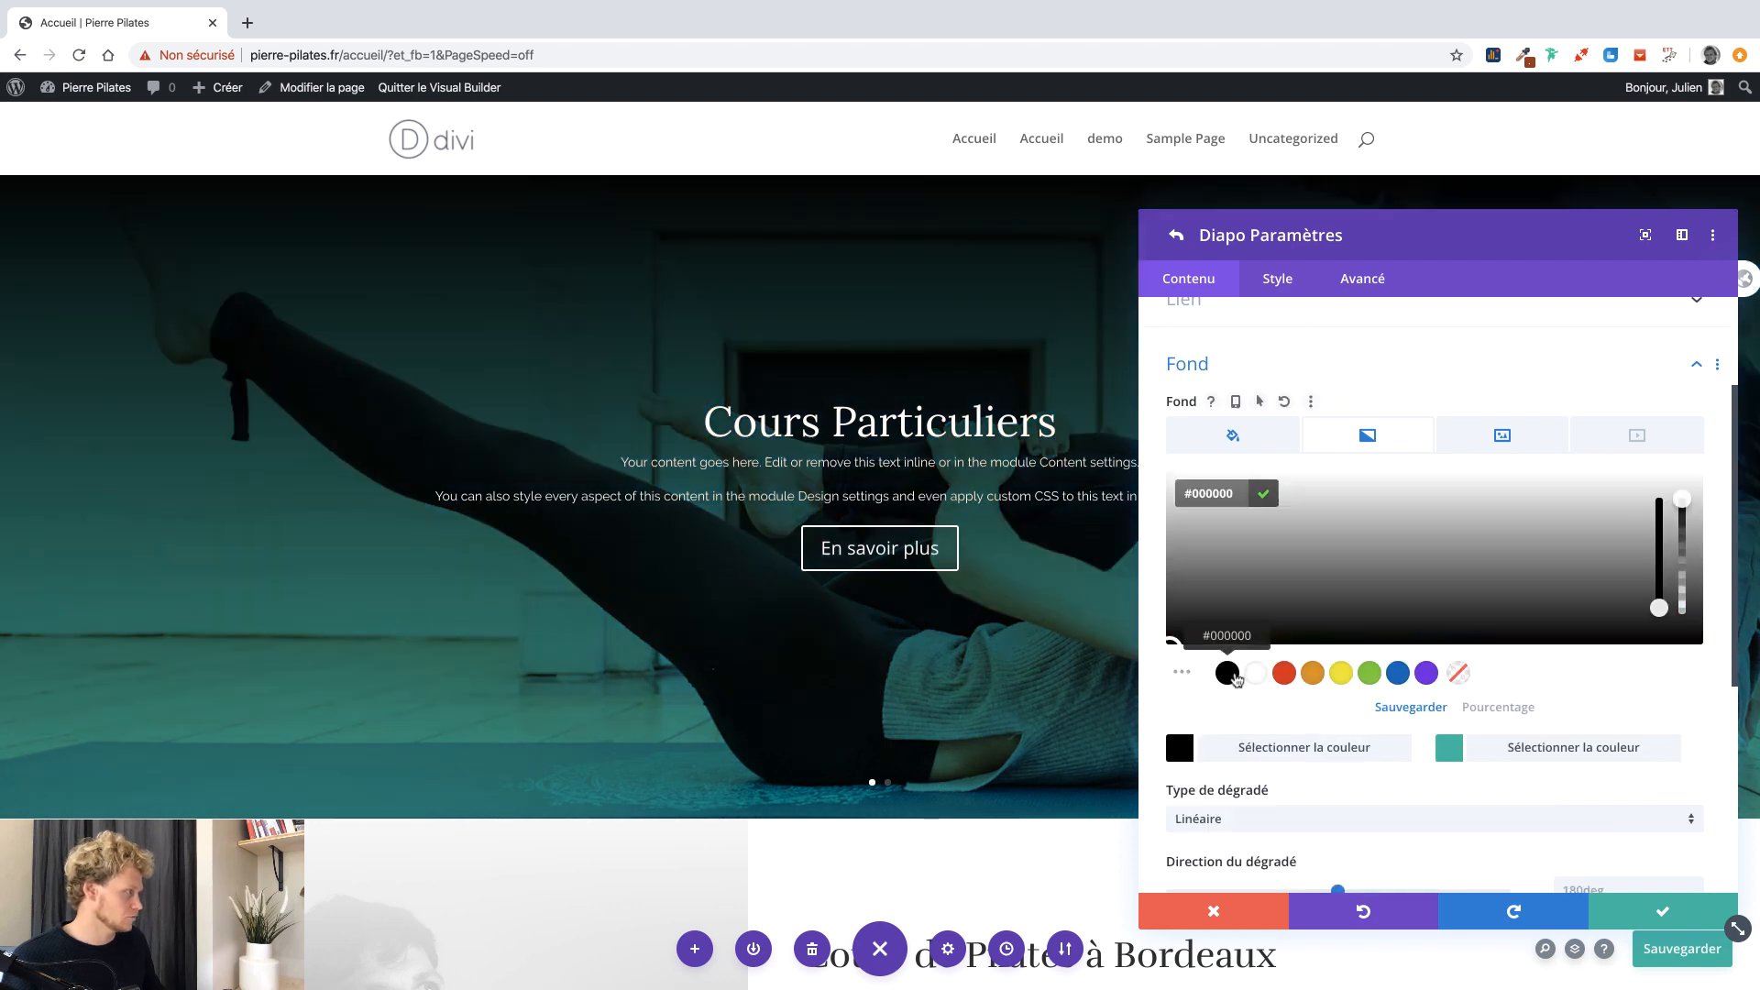
{"action": "left_click", "coordinate": [1485, 745]}
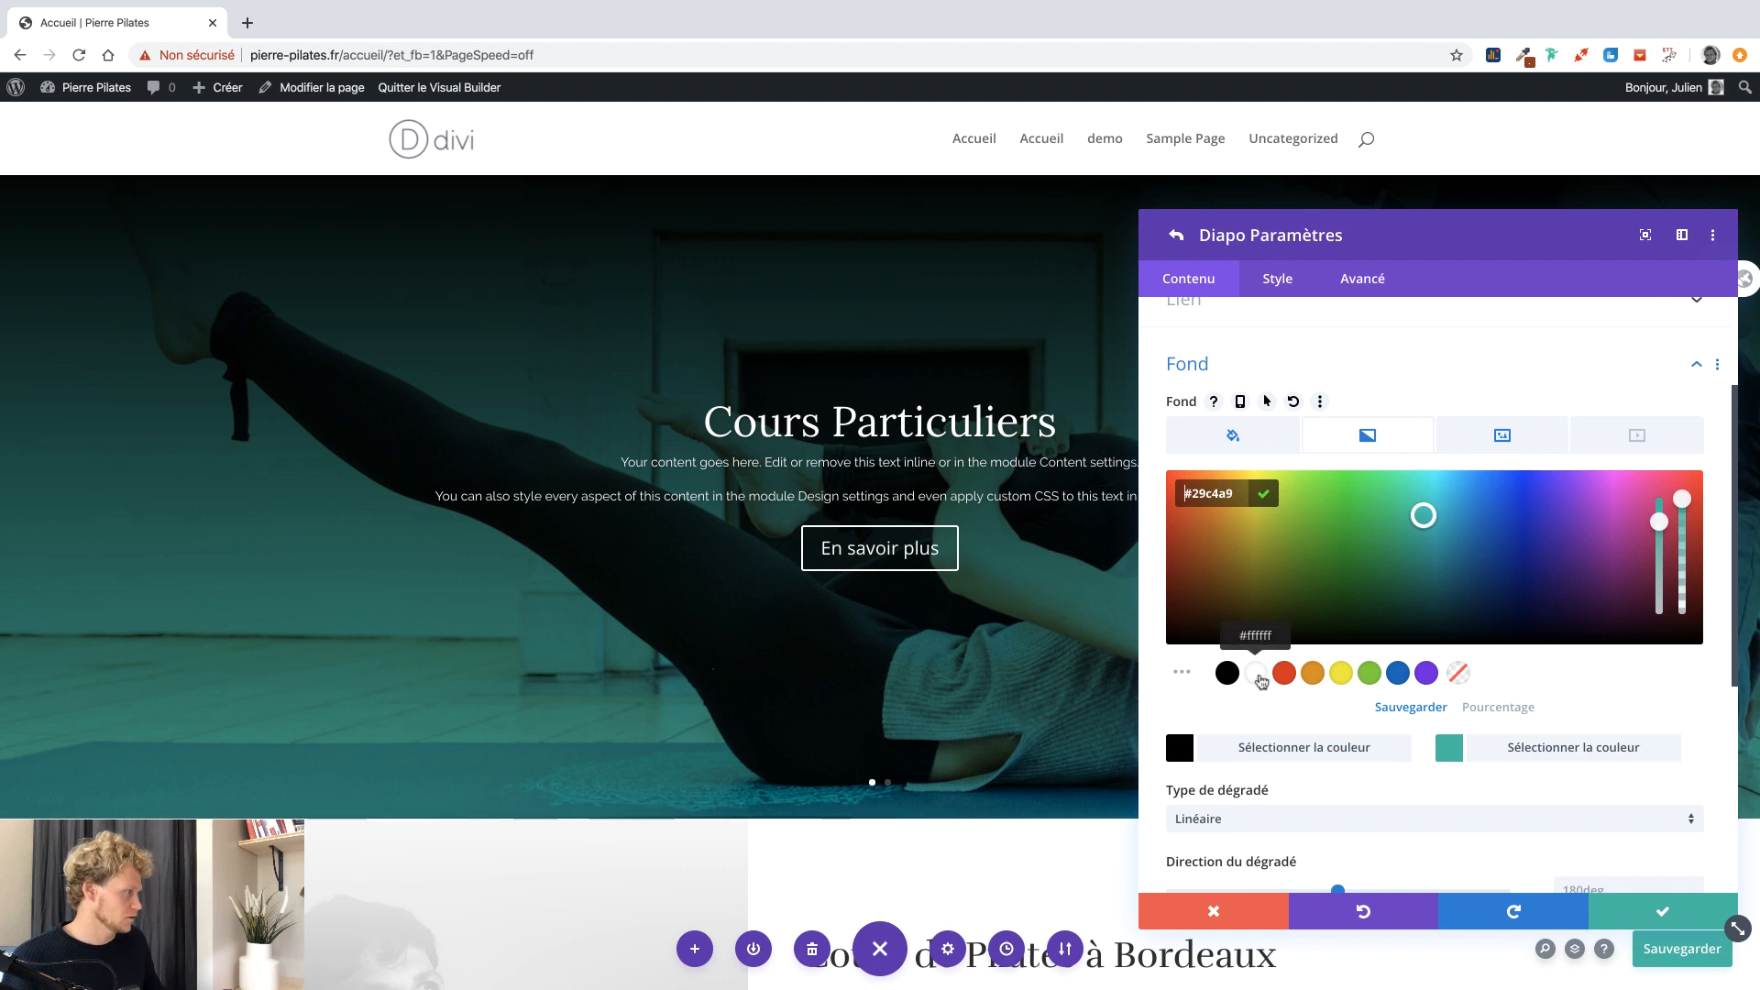
{"action": "left_click", "coordinate": [1261, 679]}
{"action": "left_click_drag", "start_coordinate": [1203, 597], "coordinate": [1164, 512]}
{"action": "left_click", "coordinate": [1163, 519]}
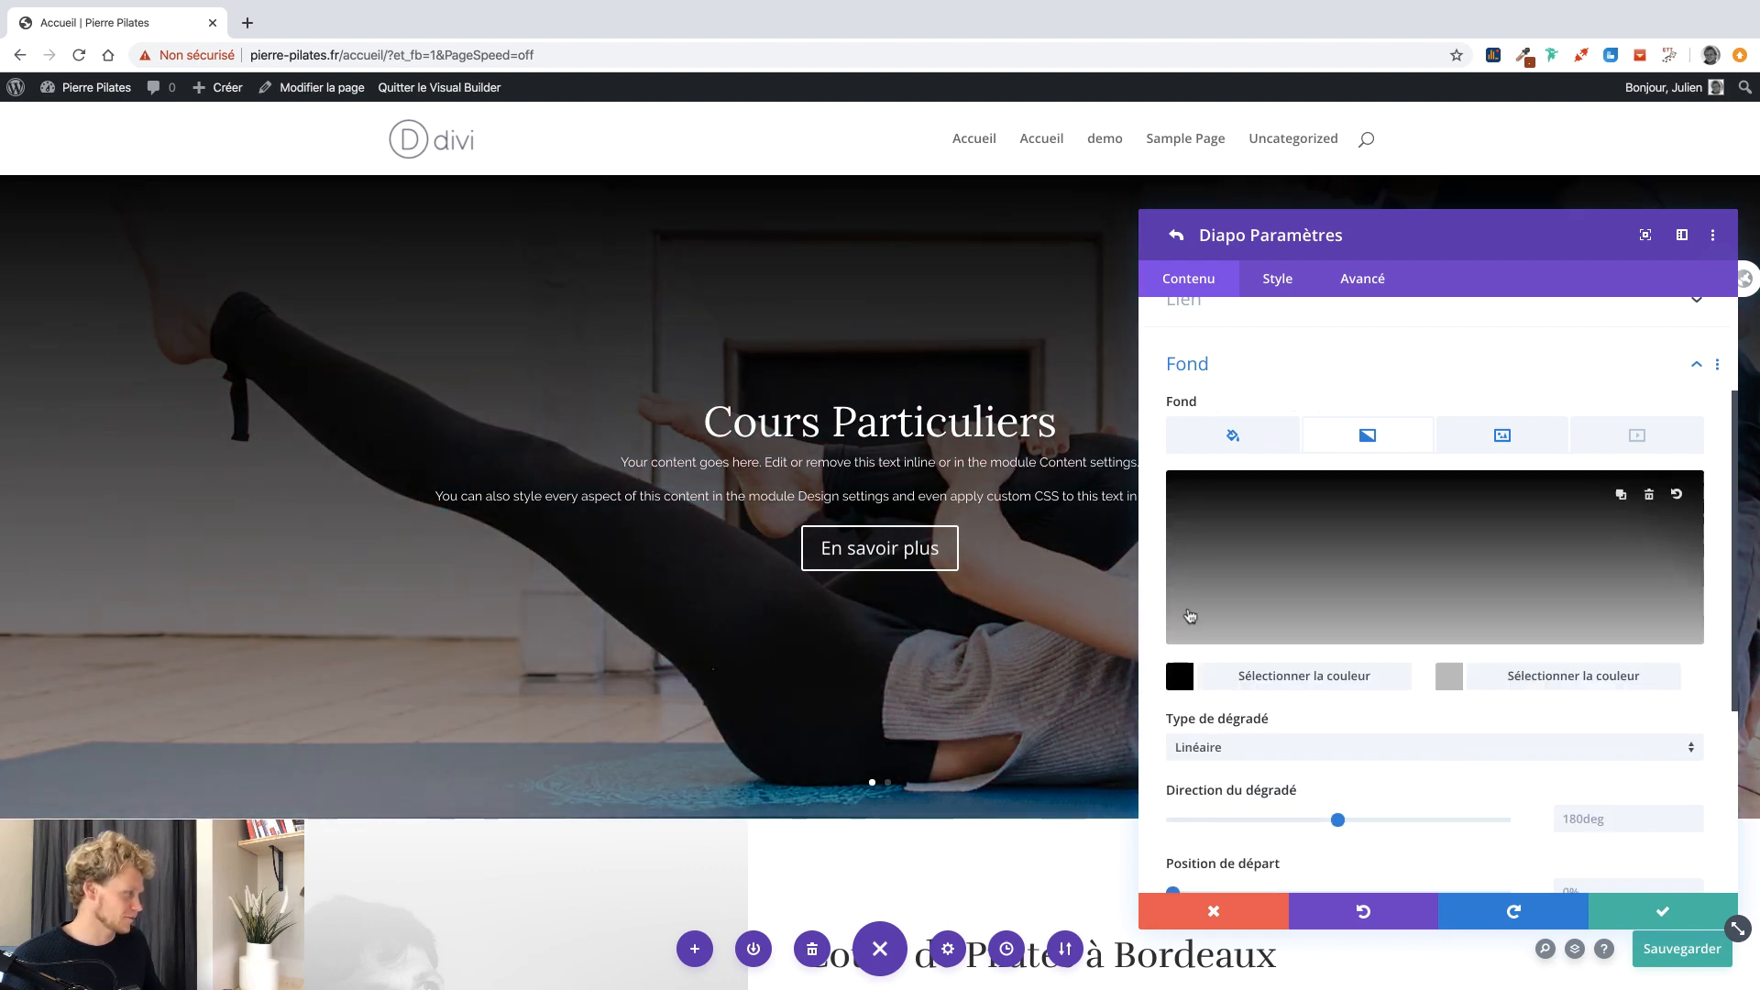
Make both gradient colours partly transparent, start the gradient at 17%, and save the slide.
{"action": "scroll", "coordinate": [1384, 714], "scroll_direction": "down", "scroll_amount": 3}
{"action": "scroll", "coordinate": [1384, 714], "scroll_direction": "down", "scroll_amount": 2}
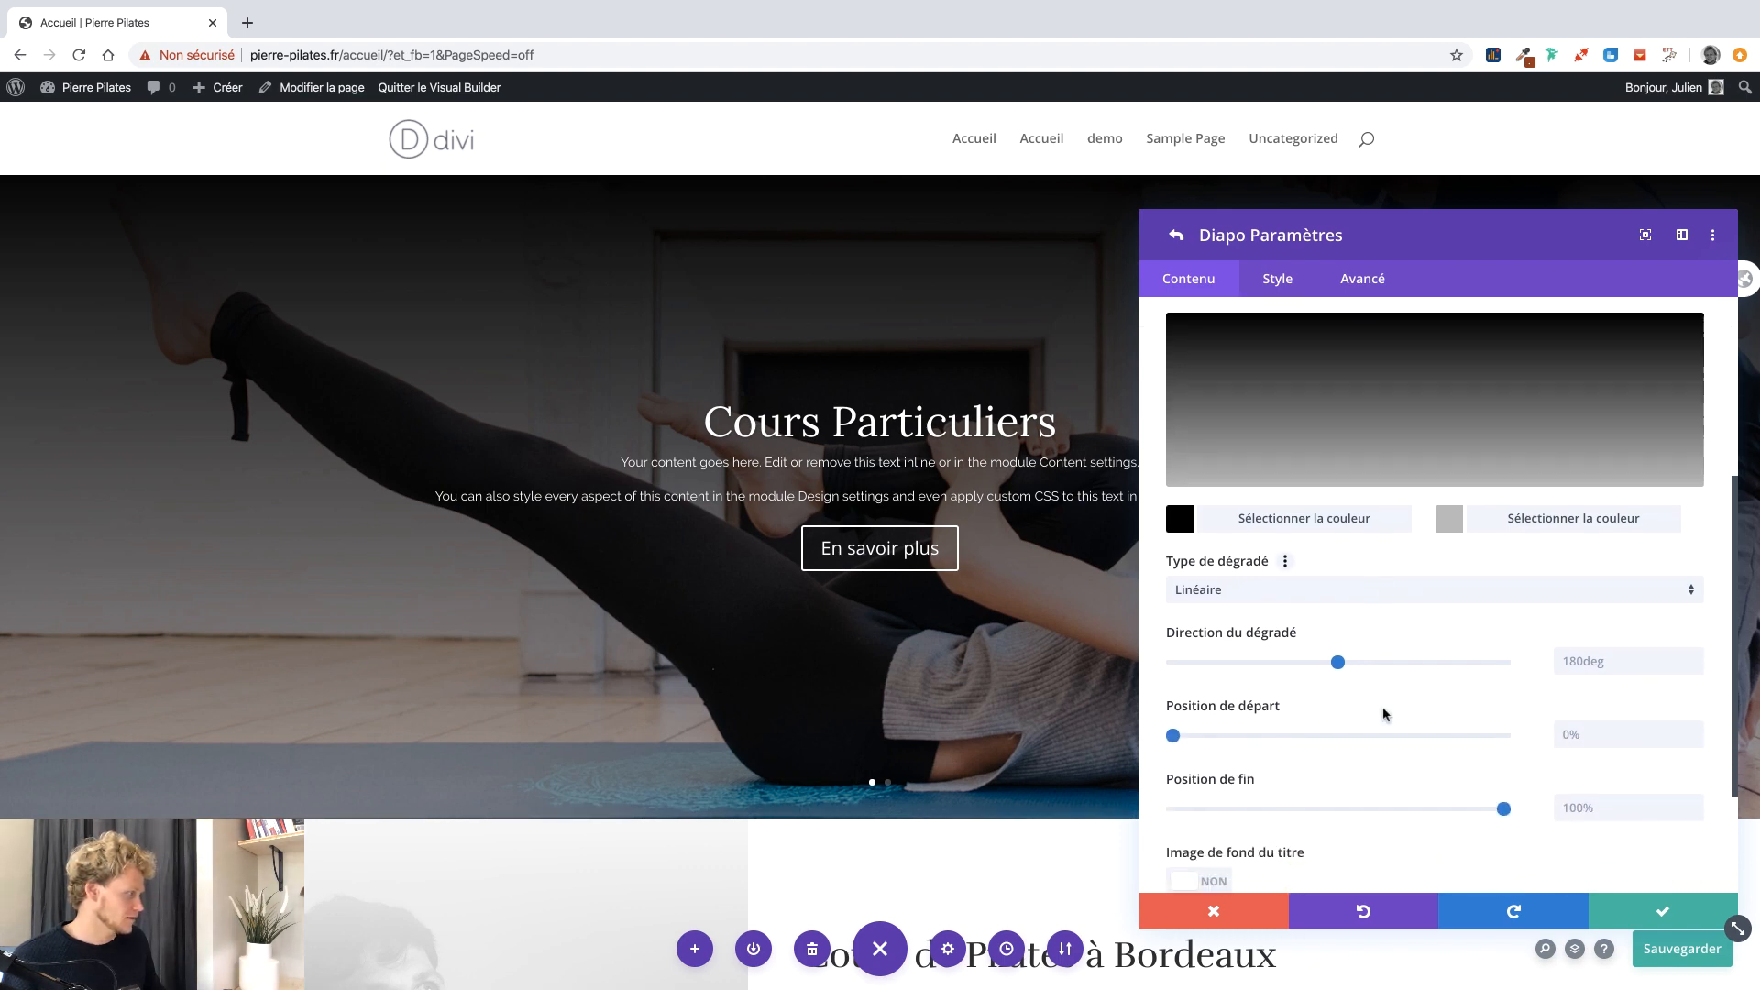
{"action": "mouse_move", "coordinate": [1172, 721]}
{"action": "left_mouse_down"}
{"action": "mouse_move", "coordinate": [1339, 720]}
{"action": "mouse_move", "coordinate": [1204, 720]}
{"action": "left_mouse_up"}
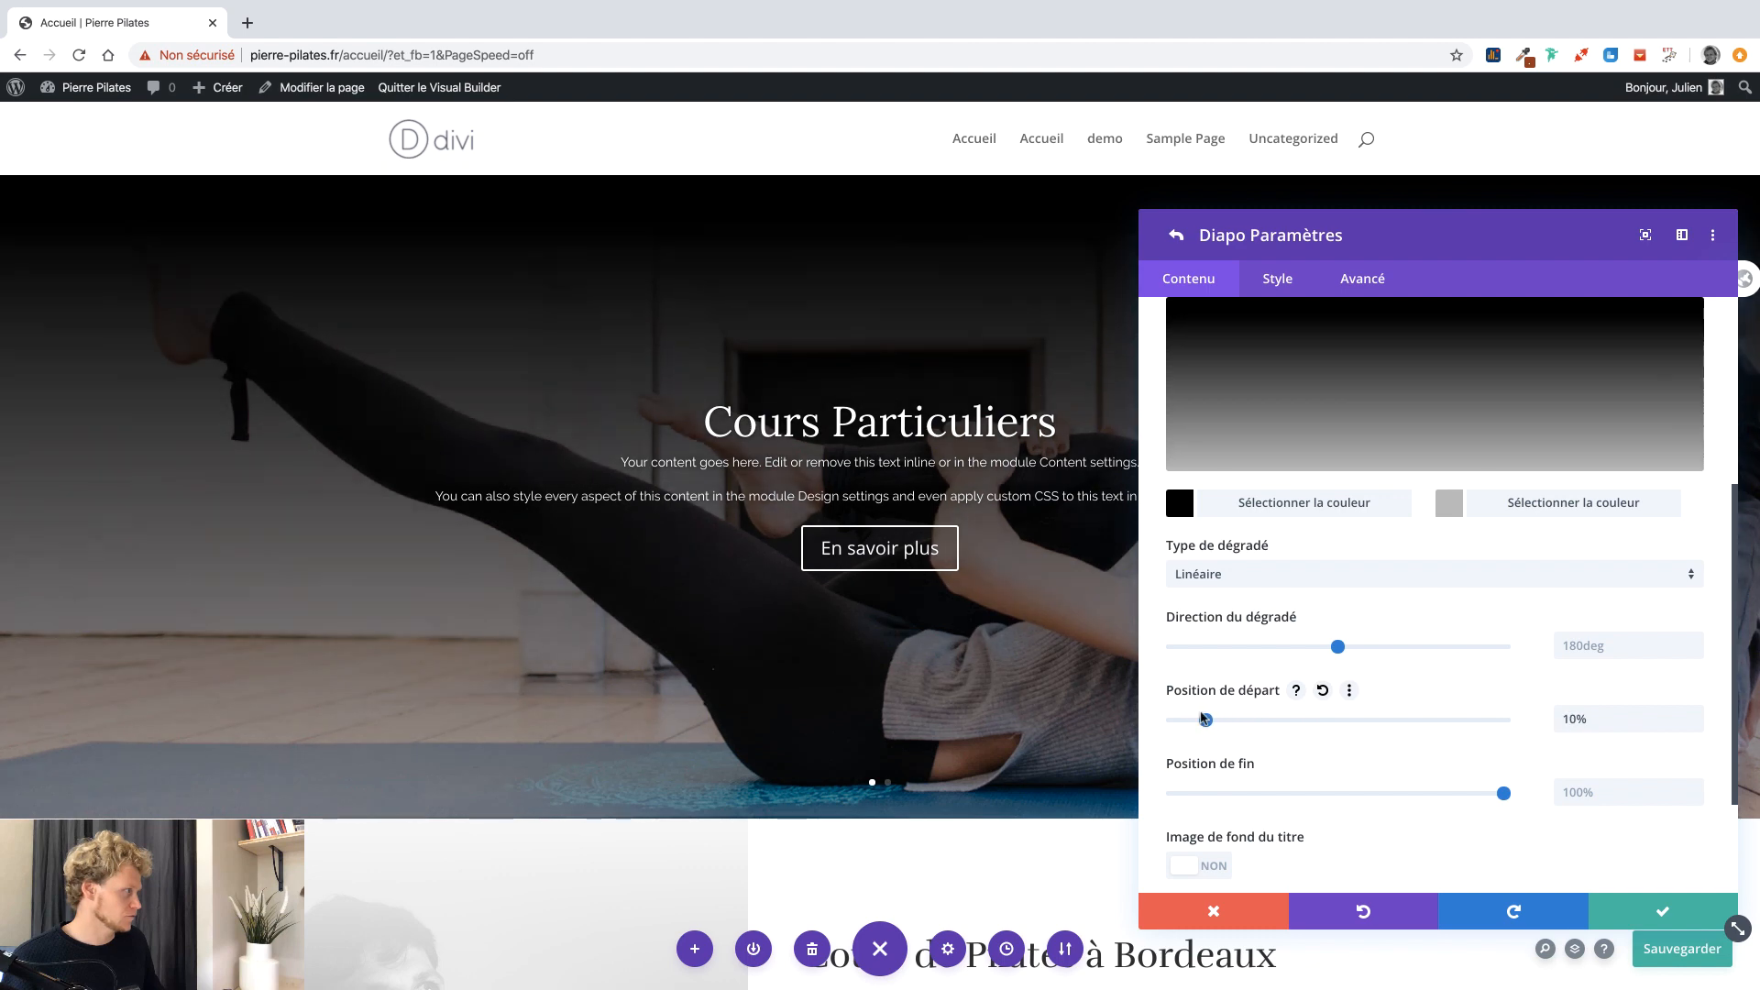
{"action": "left_click", "coordinate": [1179, 503]}
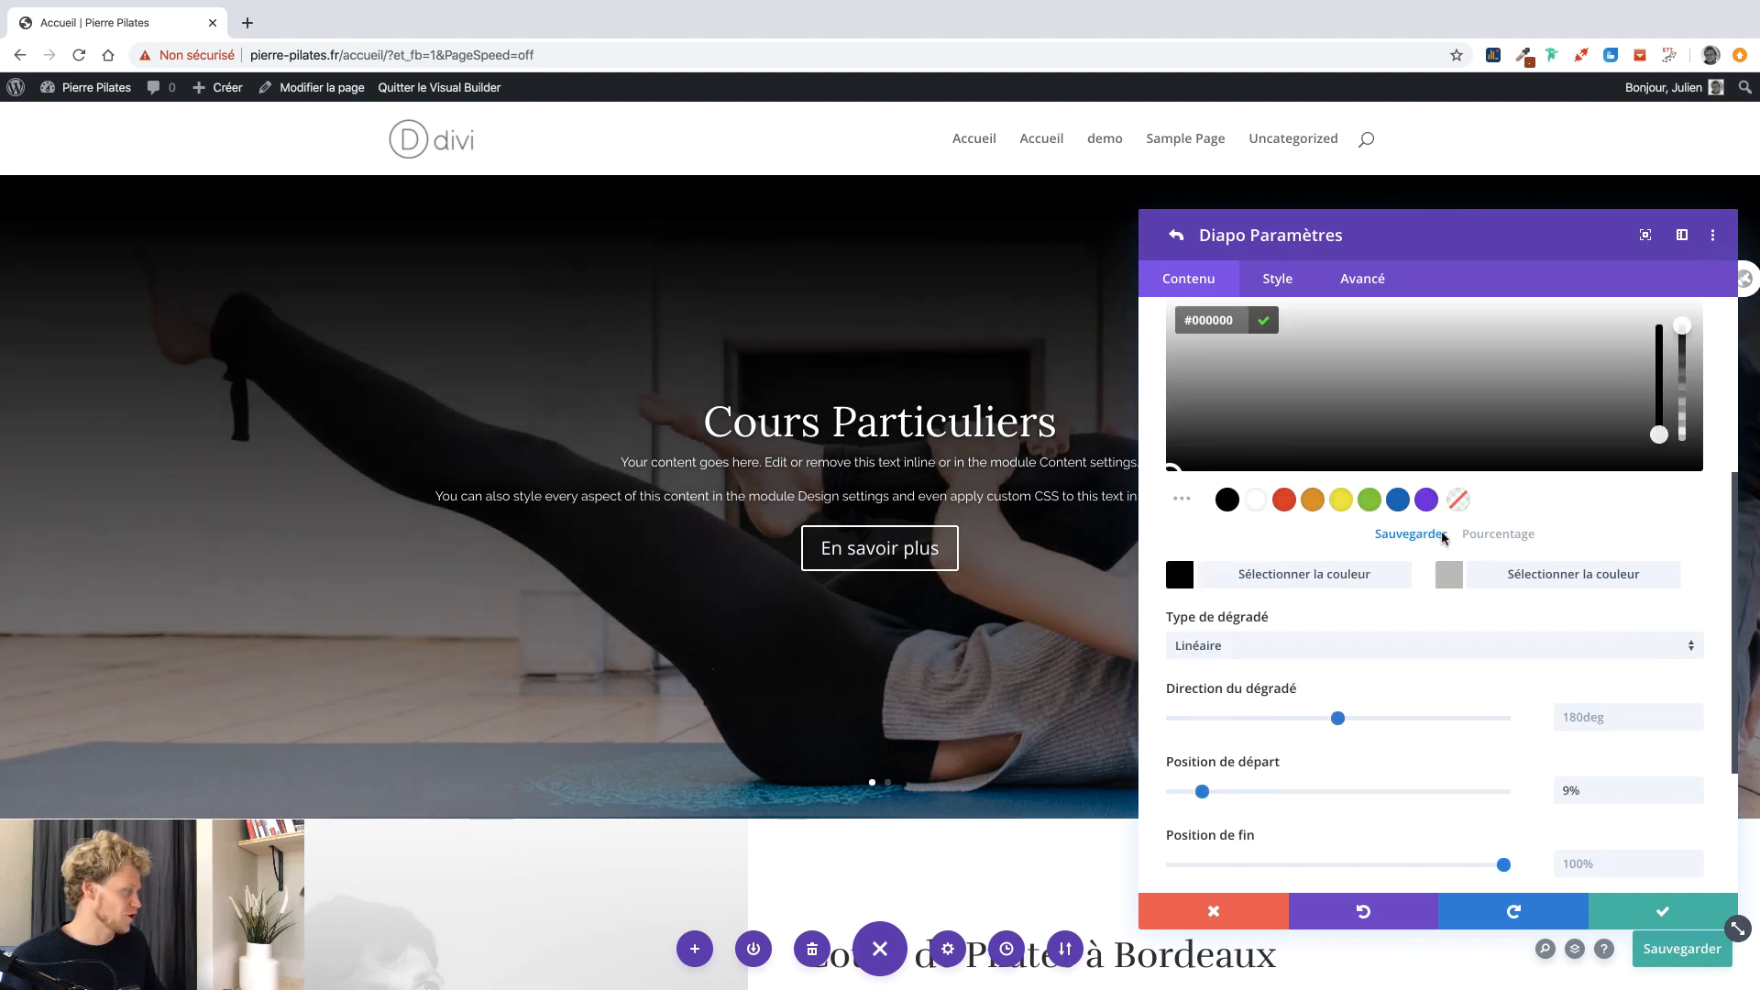
{"action": "left_click_drag", "start_coordinate": [1685, 330], "coordinate": [1682, 359]}
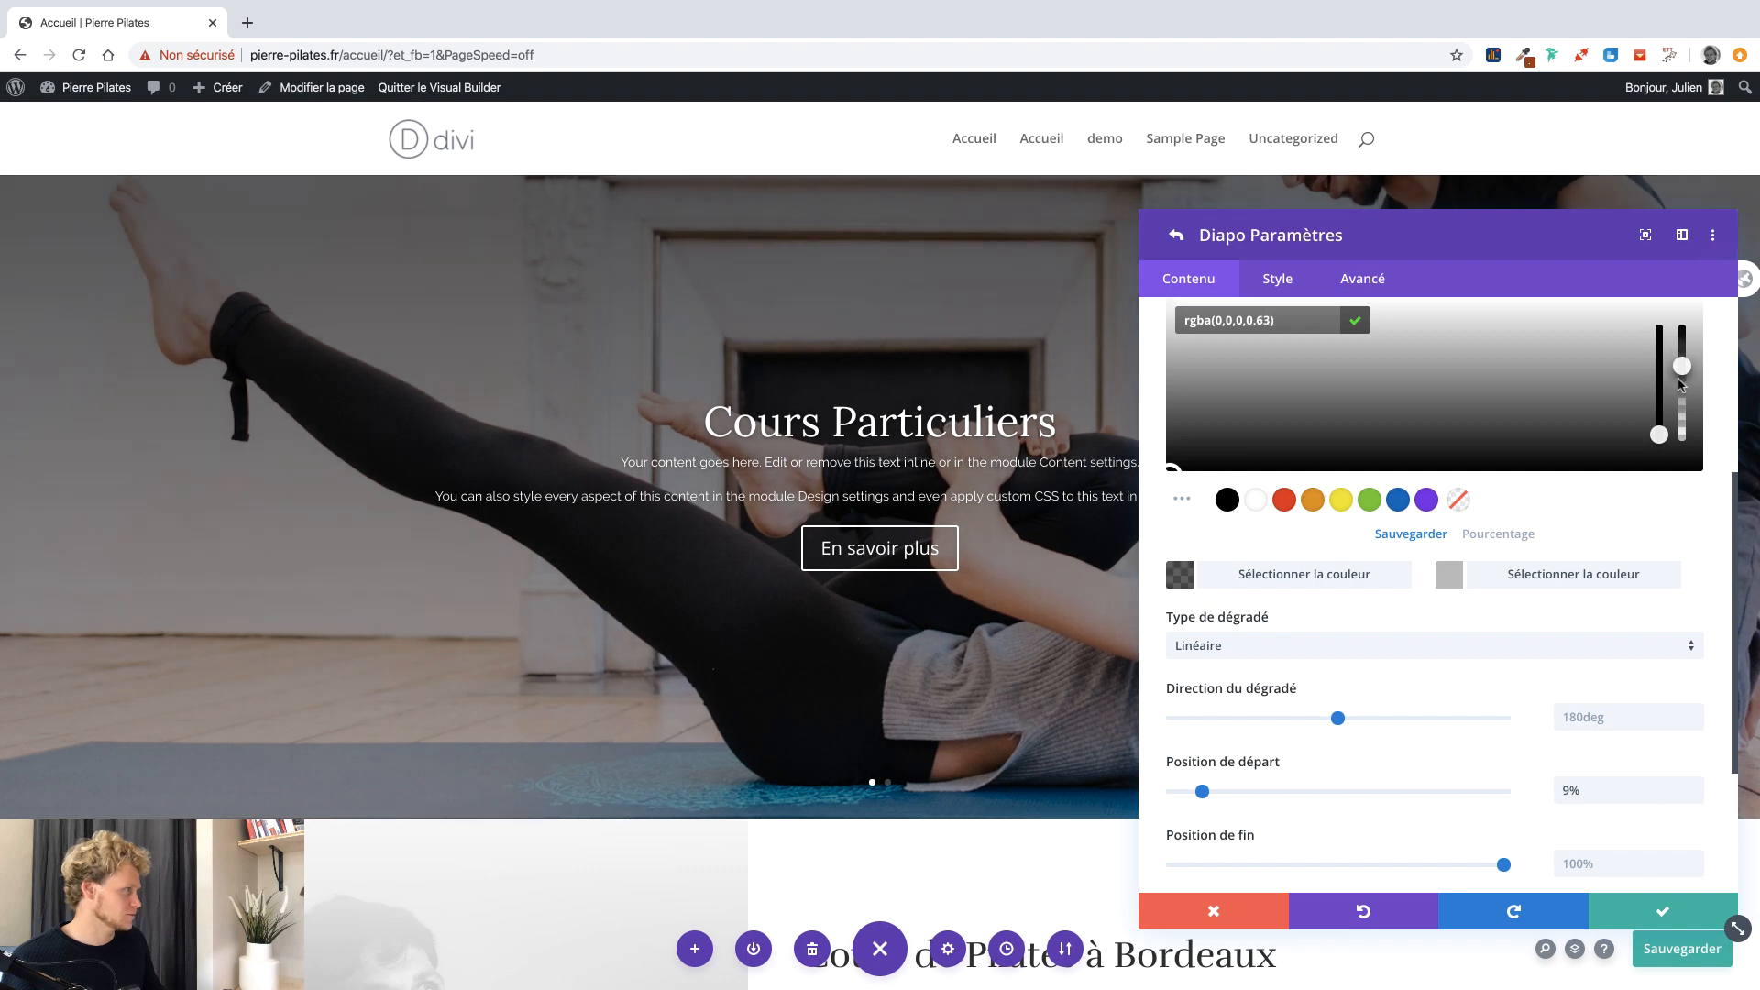
{"action": "left_click", "coordinate": [1443, 568]}
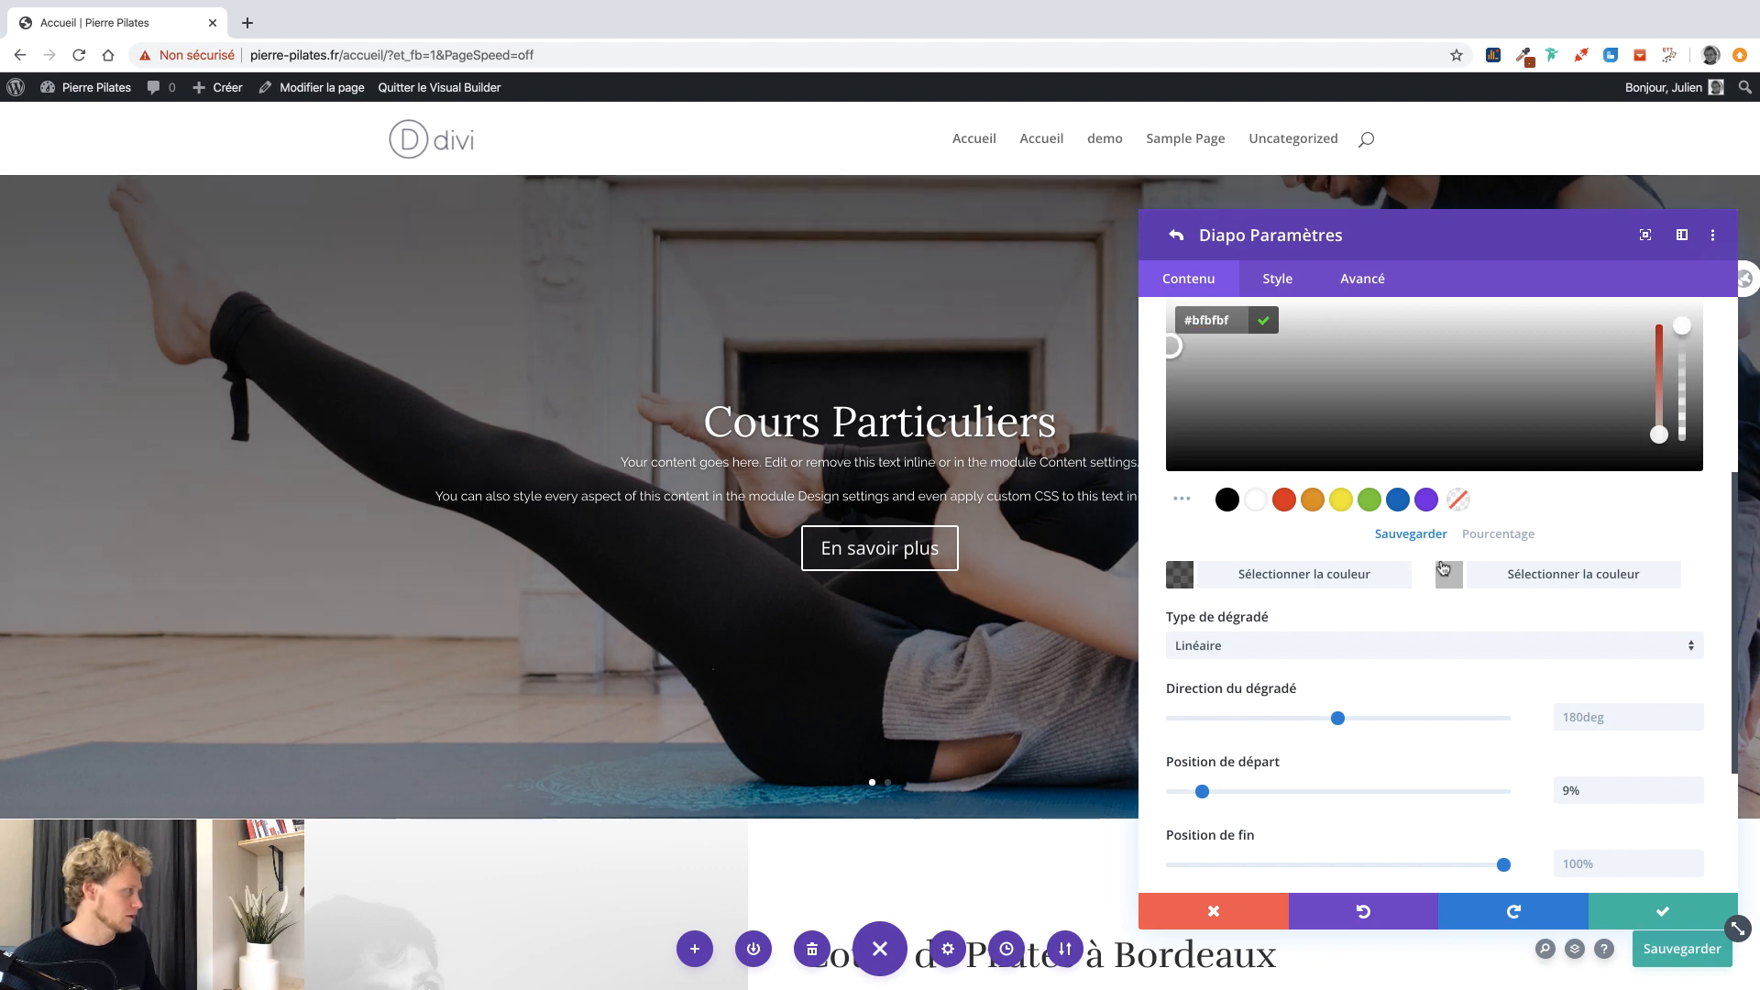
{"action": "left_click_drag", "start_coordinate": [1678, 328], "coordinate": [1680, 387]}
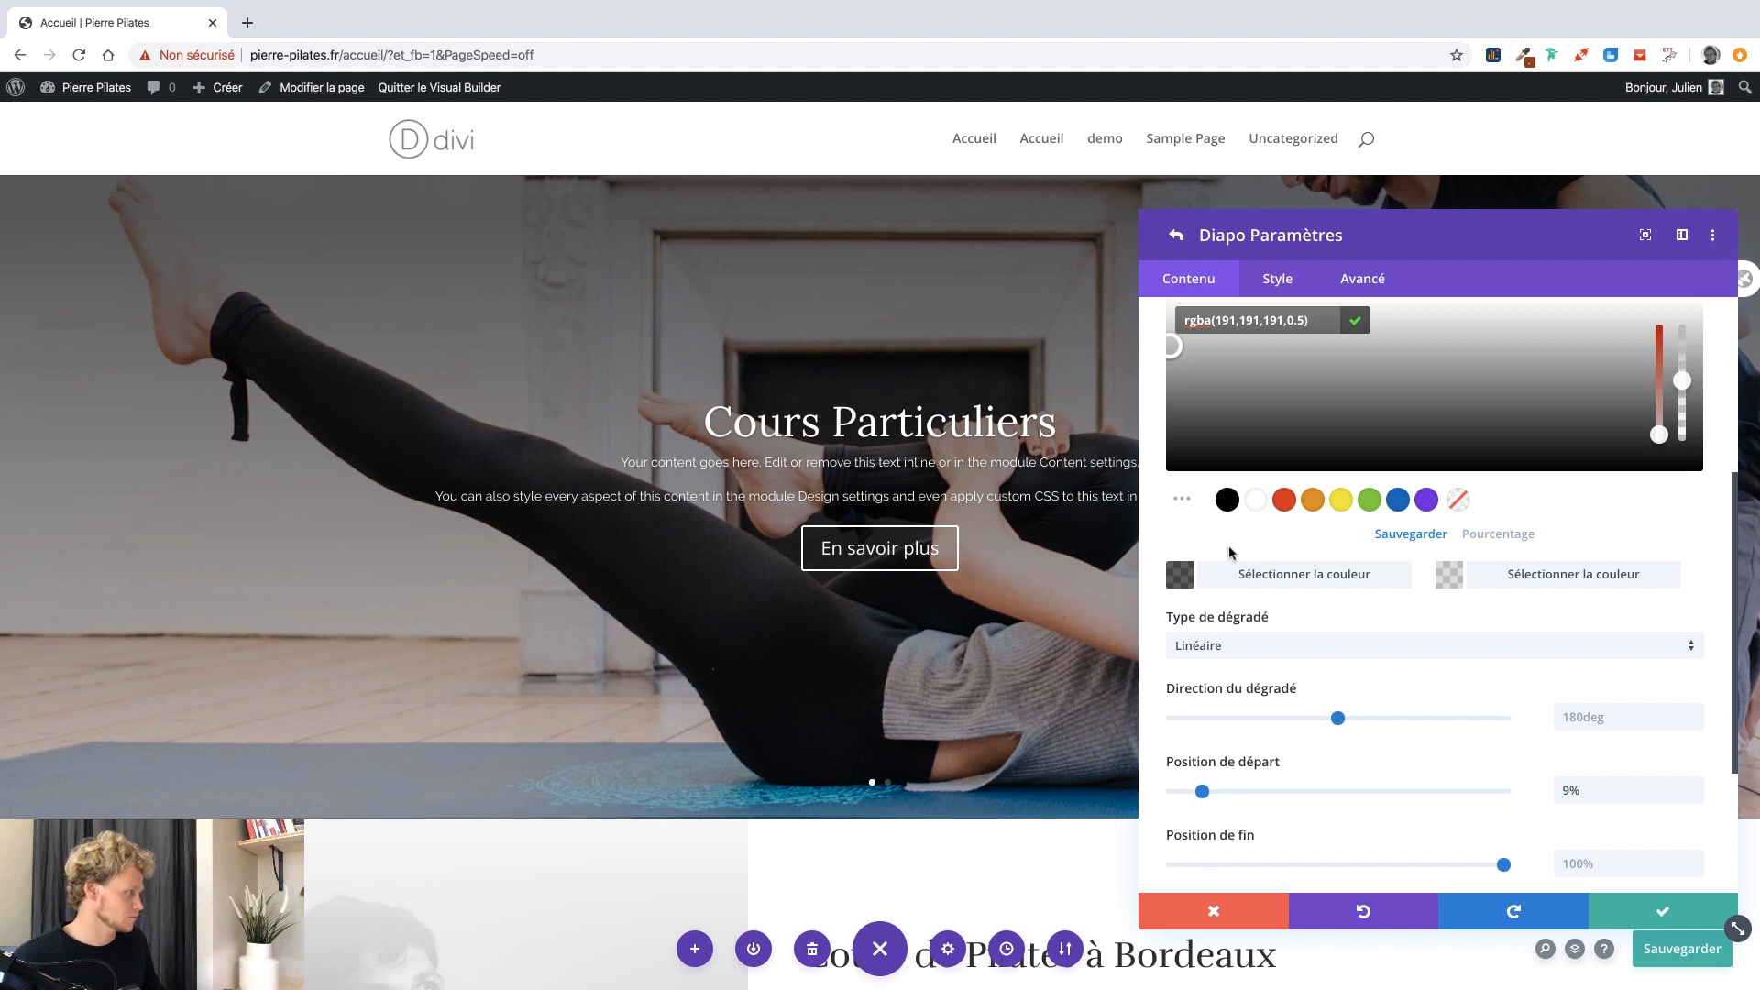
{"action": "left_click_drag", "start_coordinate": [1308, 234], "coordinate": [180, 209]}
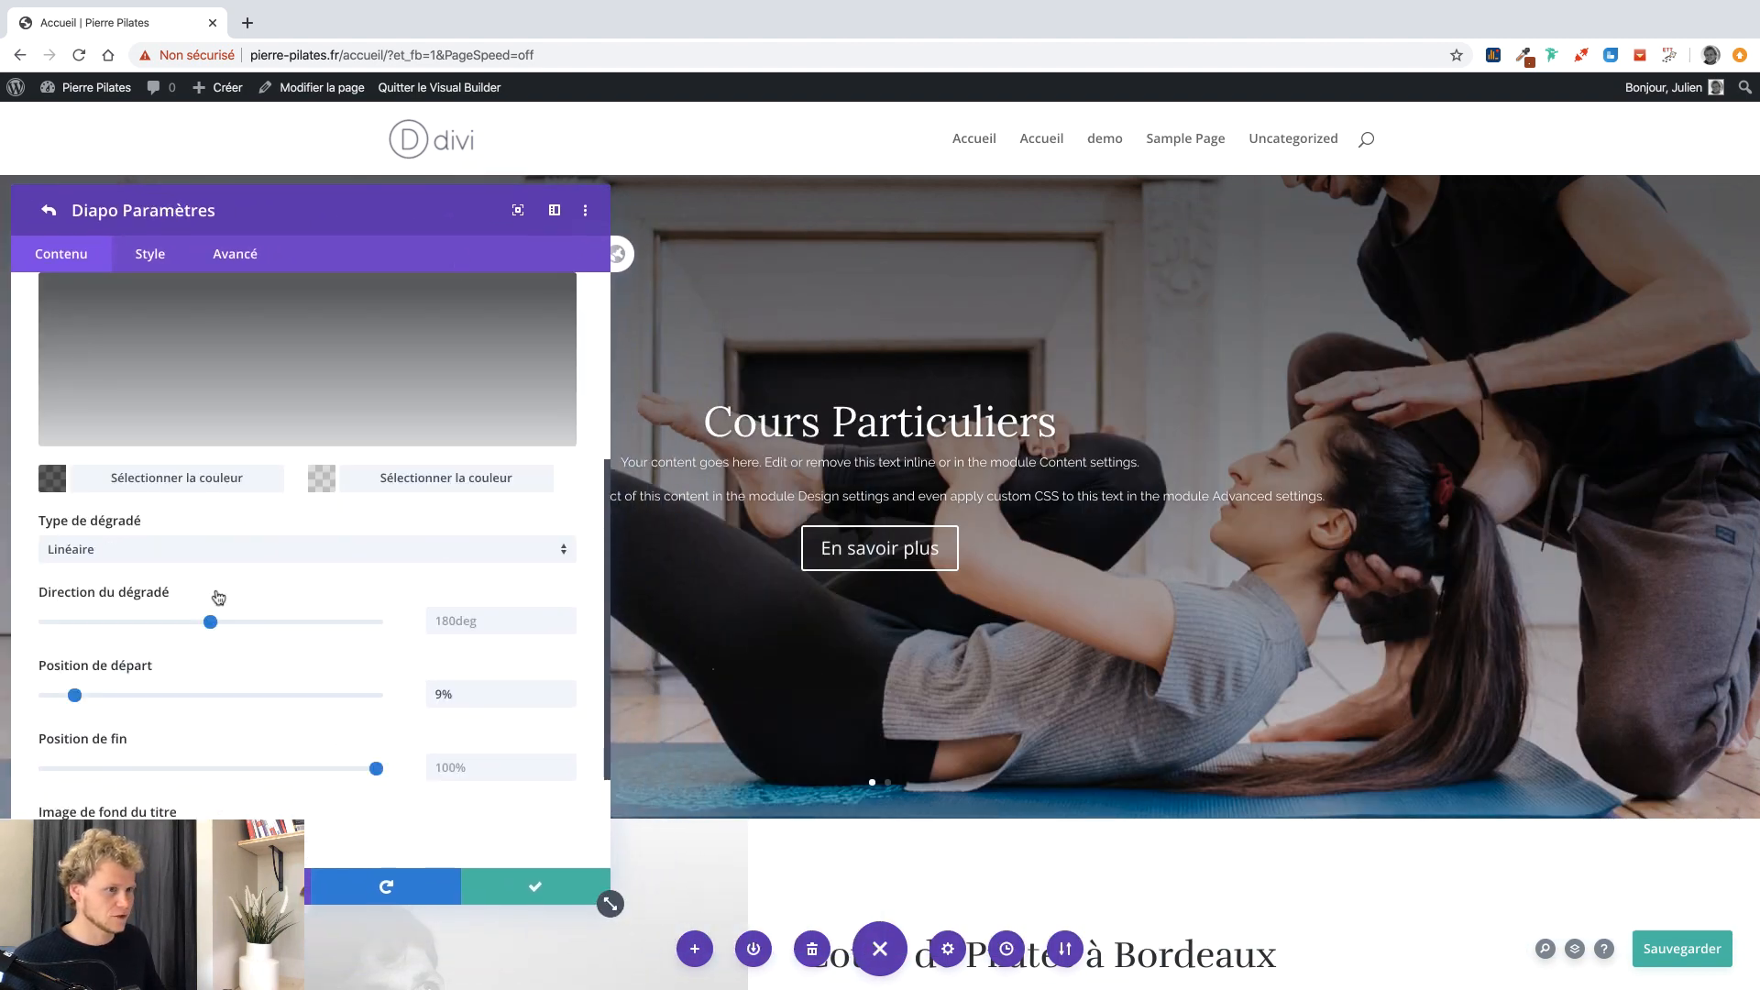
{"action": "left_click_drag", "start_coordinate": [75, 695], "coordinate": [116, 699]}
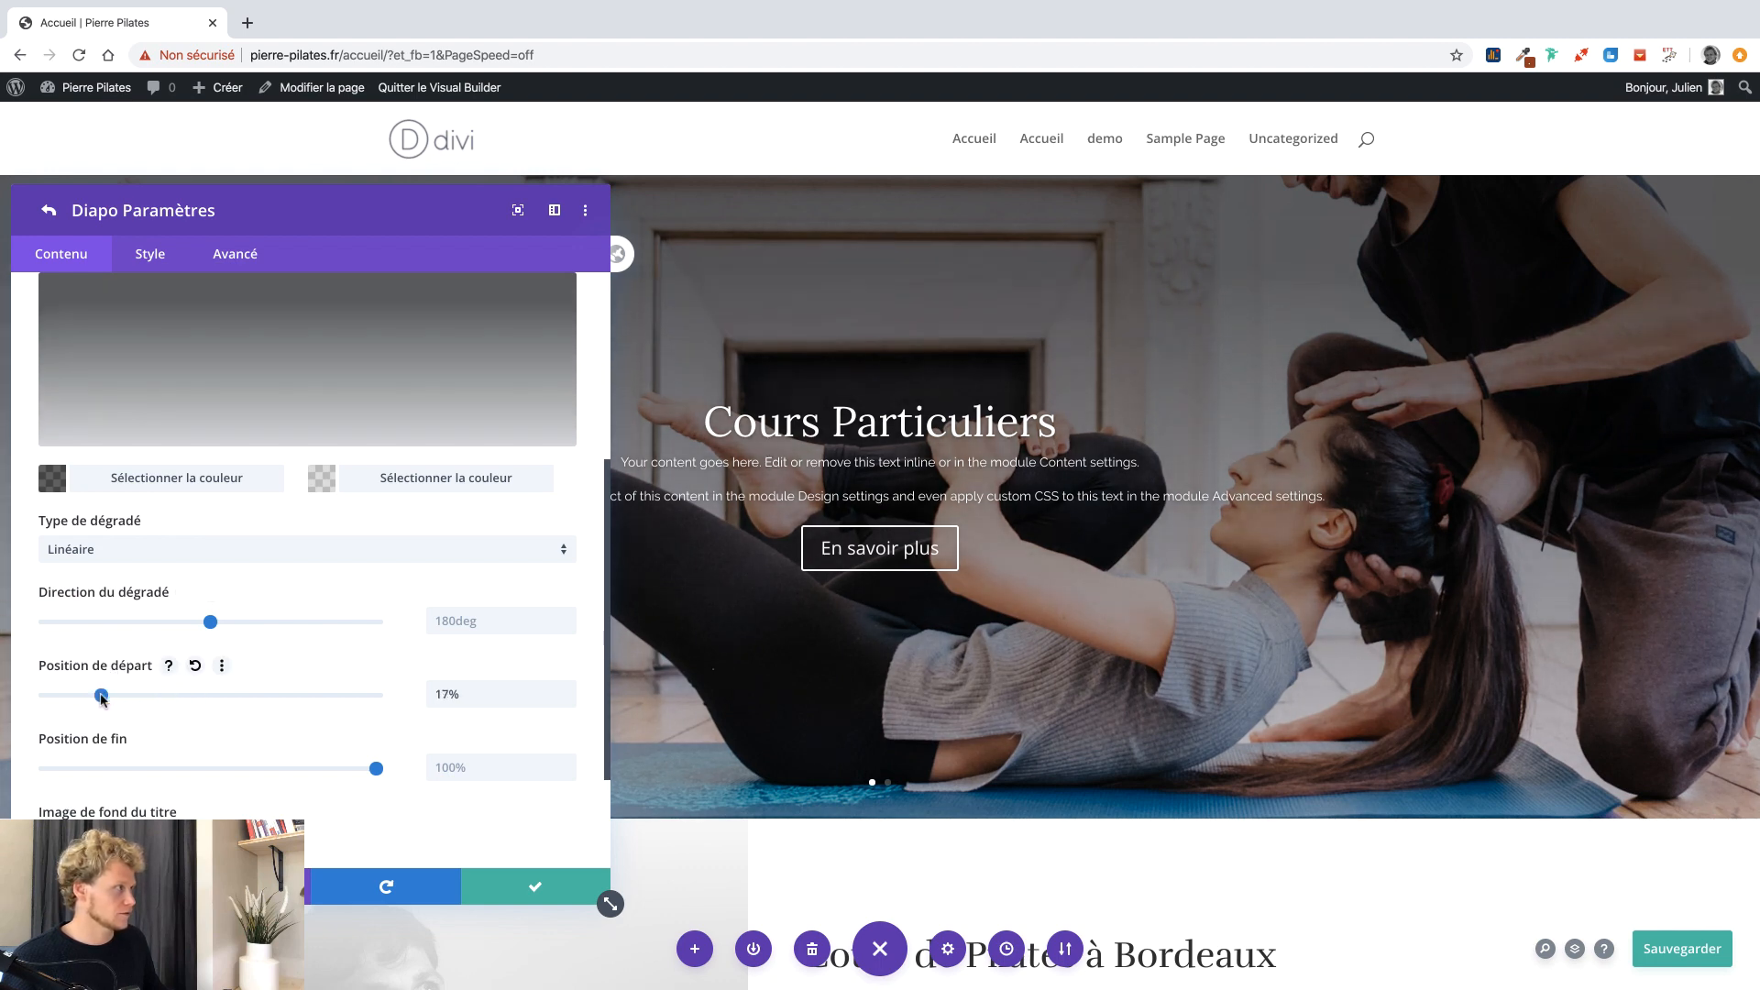
{"action": "scroll", "coordinate": [348, 748], "scroll_direction": "up", "scroll_amount": 3}
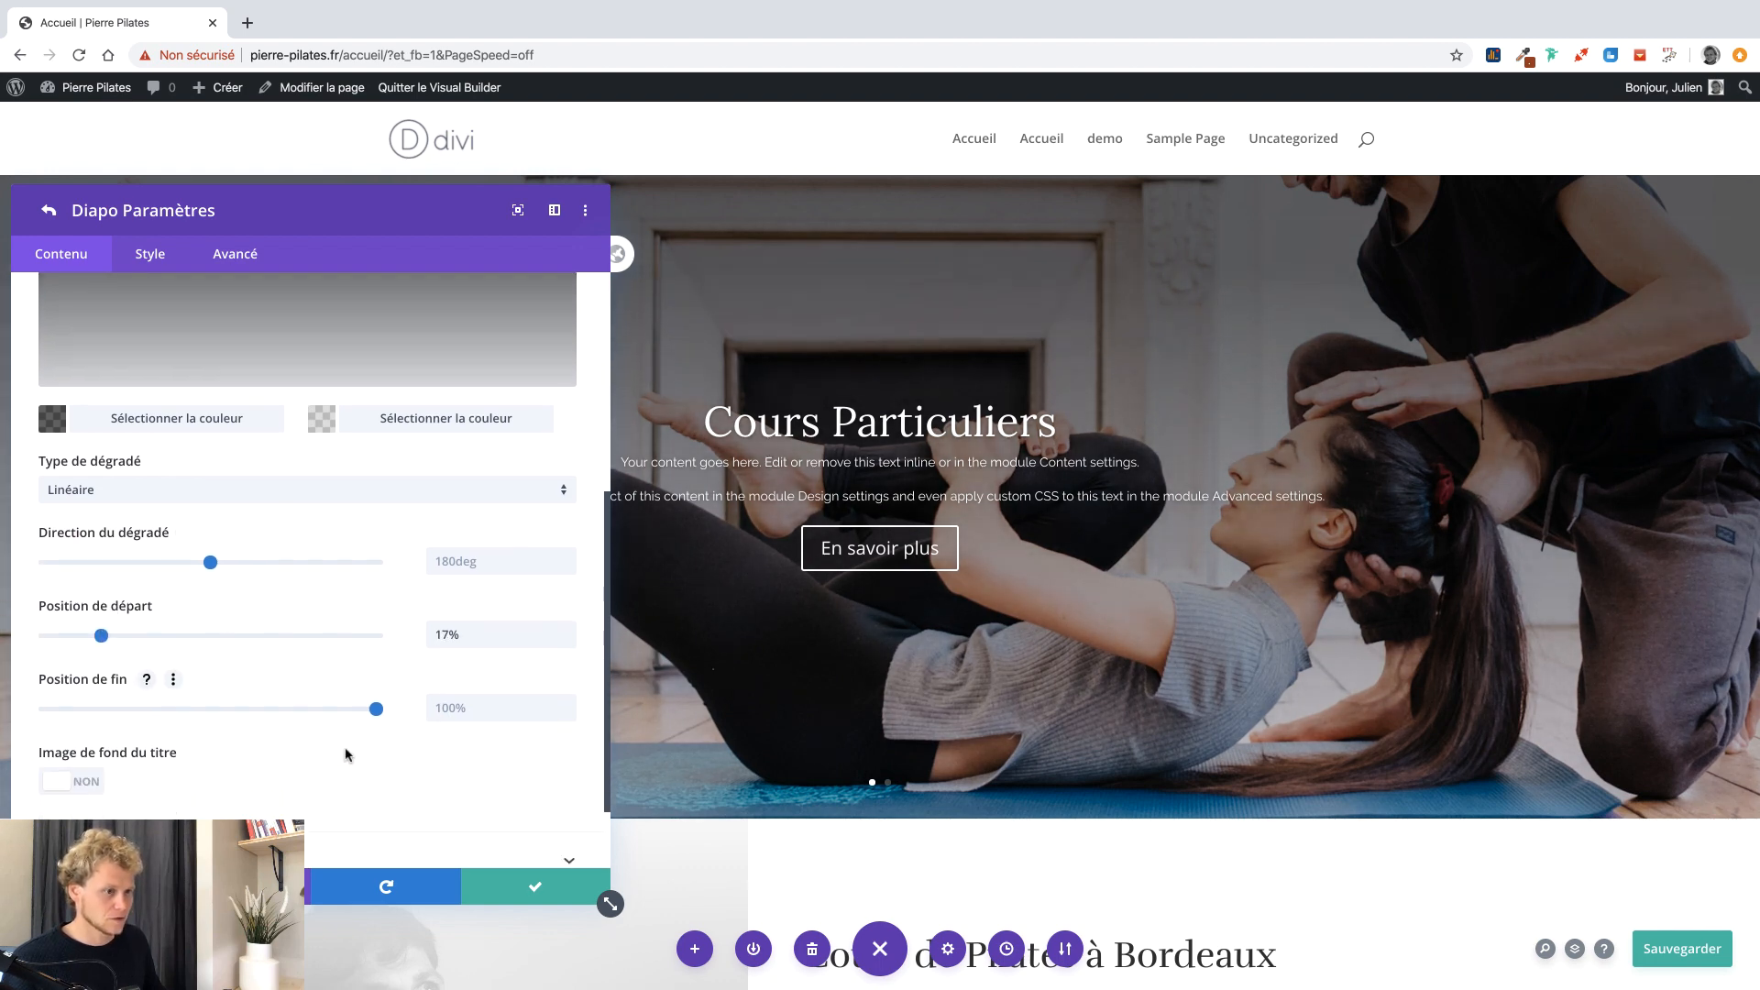
{"action": "scroll", "coordinate": [352, 754], "scroll_direction": "up", "scroll_amount": 4}
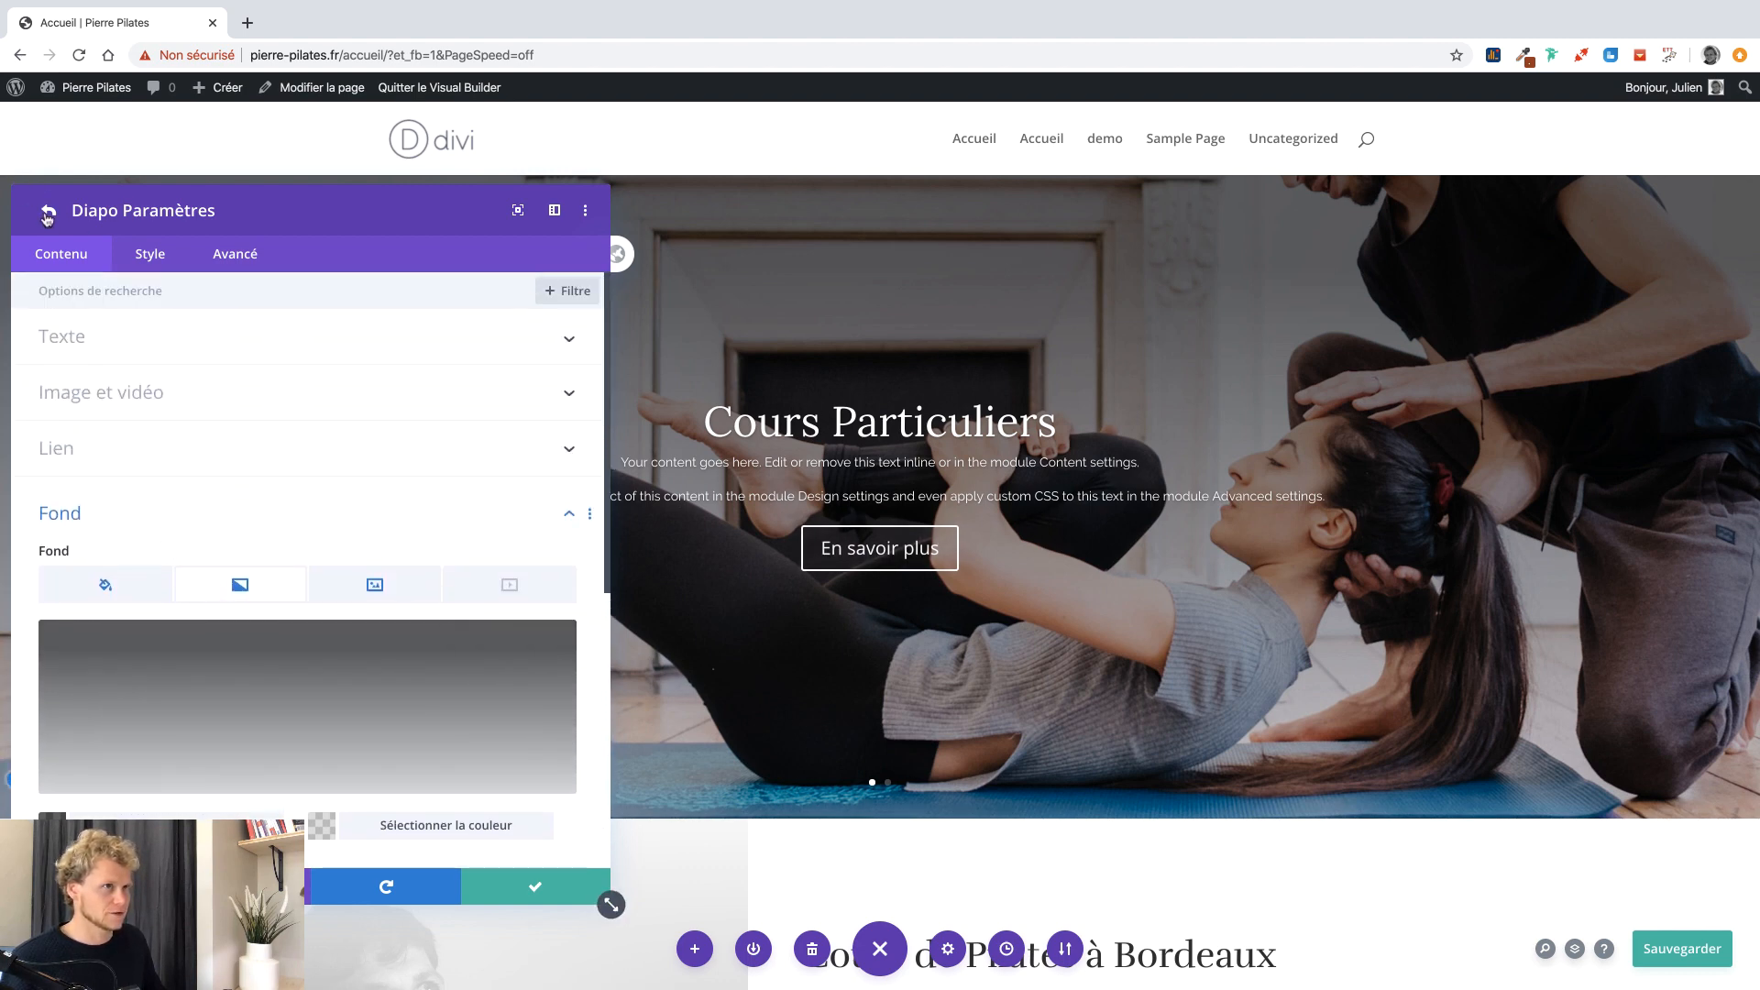
{"action": "left_click", "coordinate": [539, 884]}
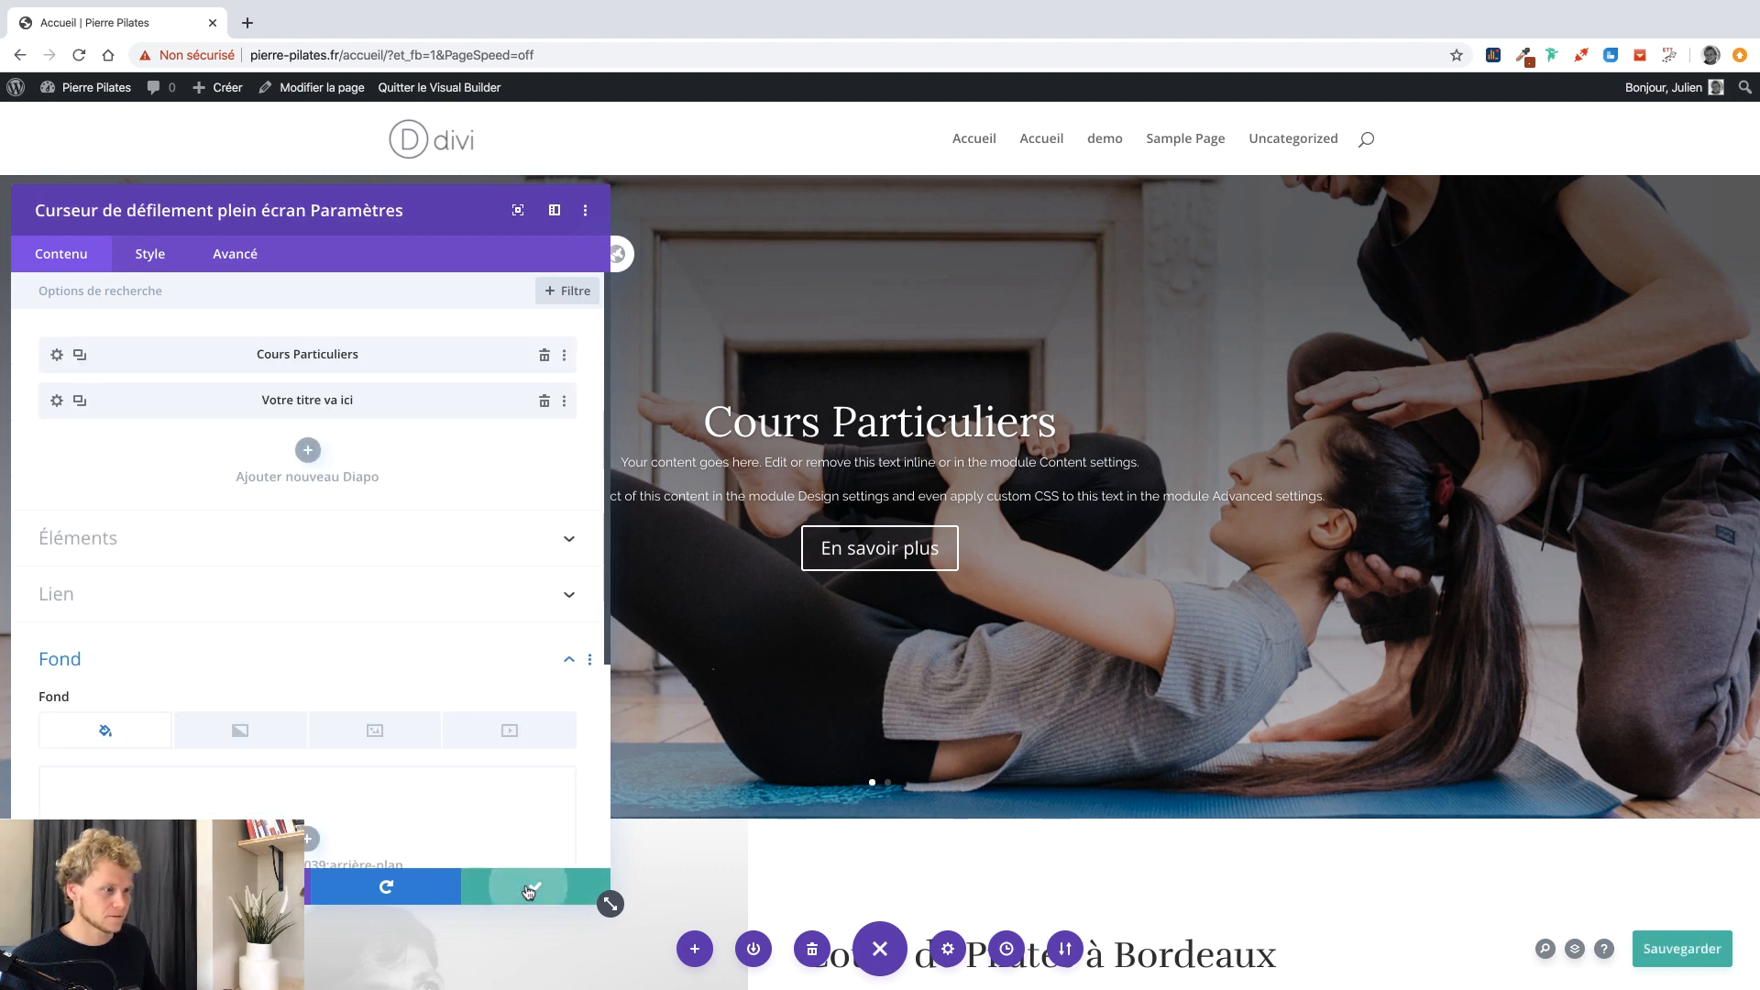
Save the slider, preview the 'Ajouté et_fb_fullwidth' history state, then restore the 12:34:31 state.
{"action": "left_click", "coordinate": [530, 889]}
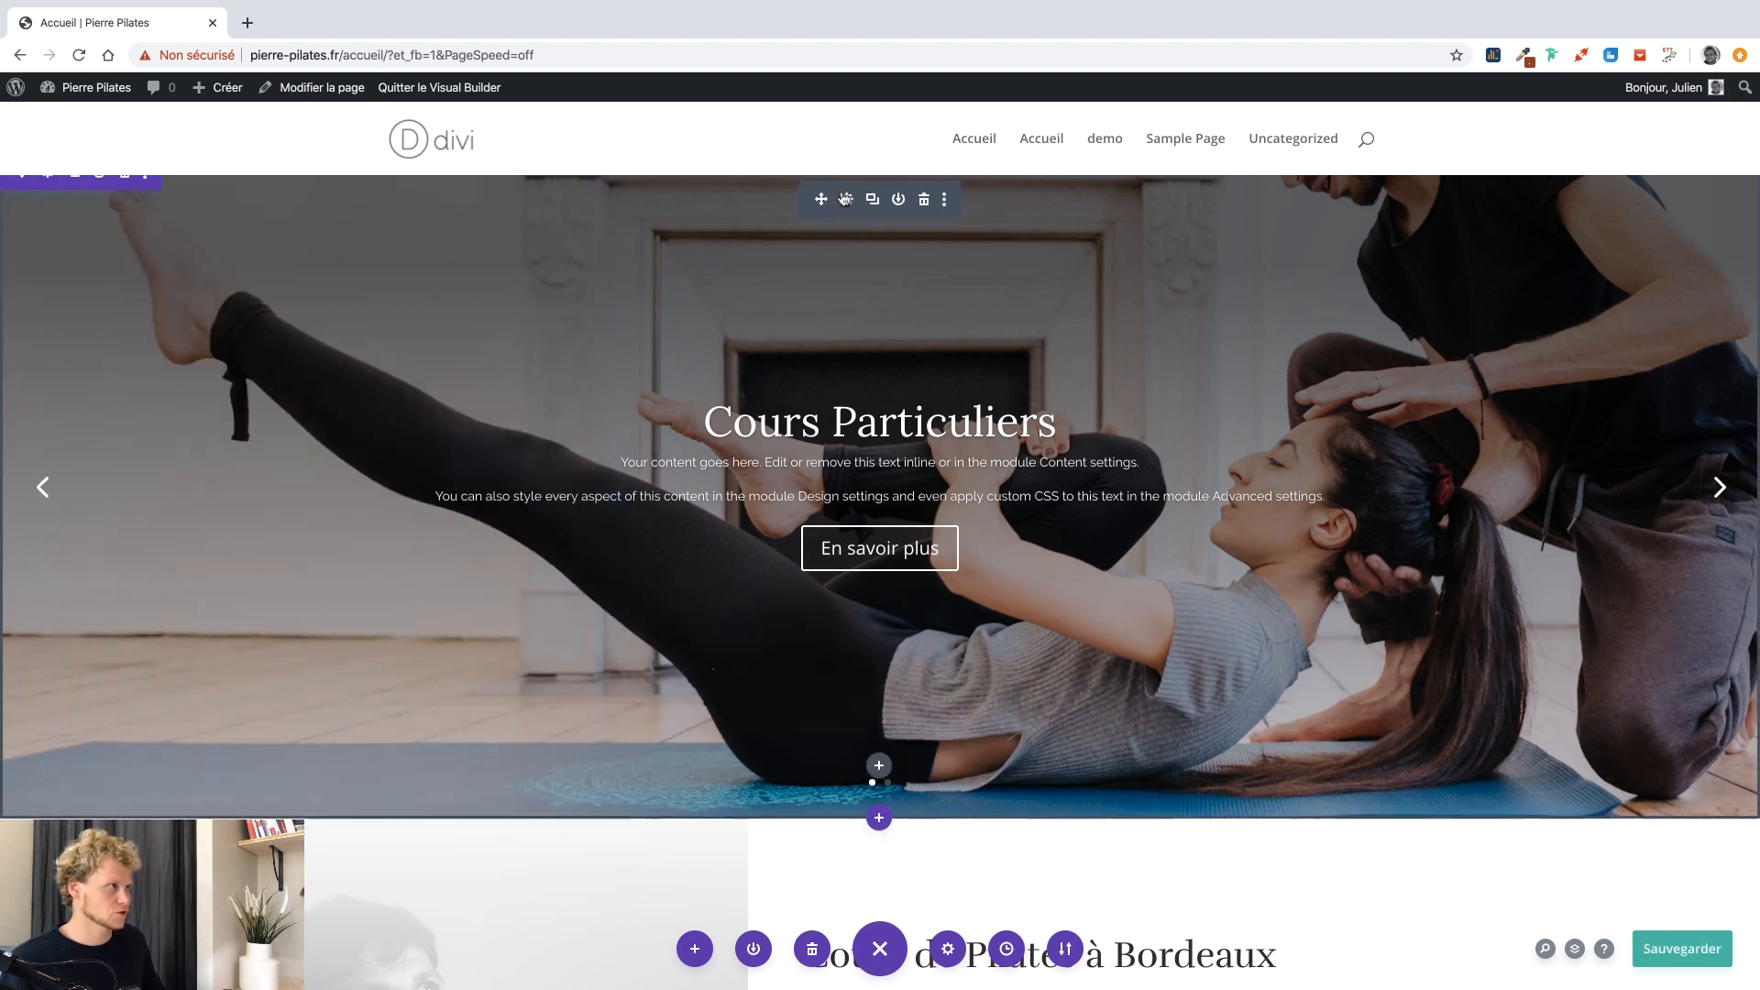
{"action": "left_click", "coordinate": [845, 200]}
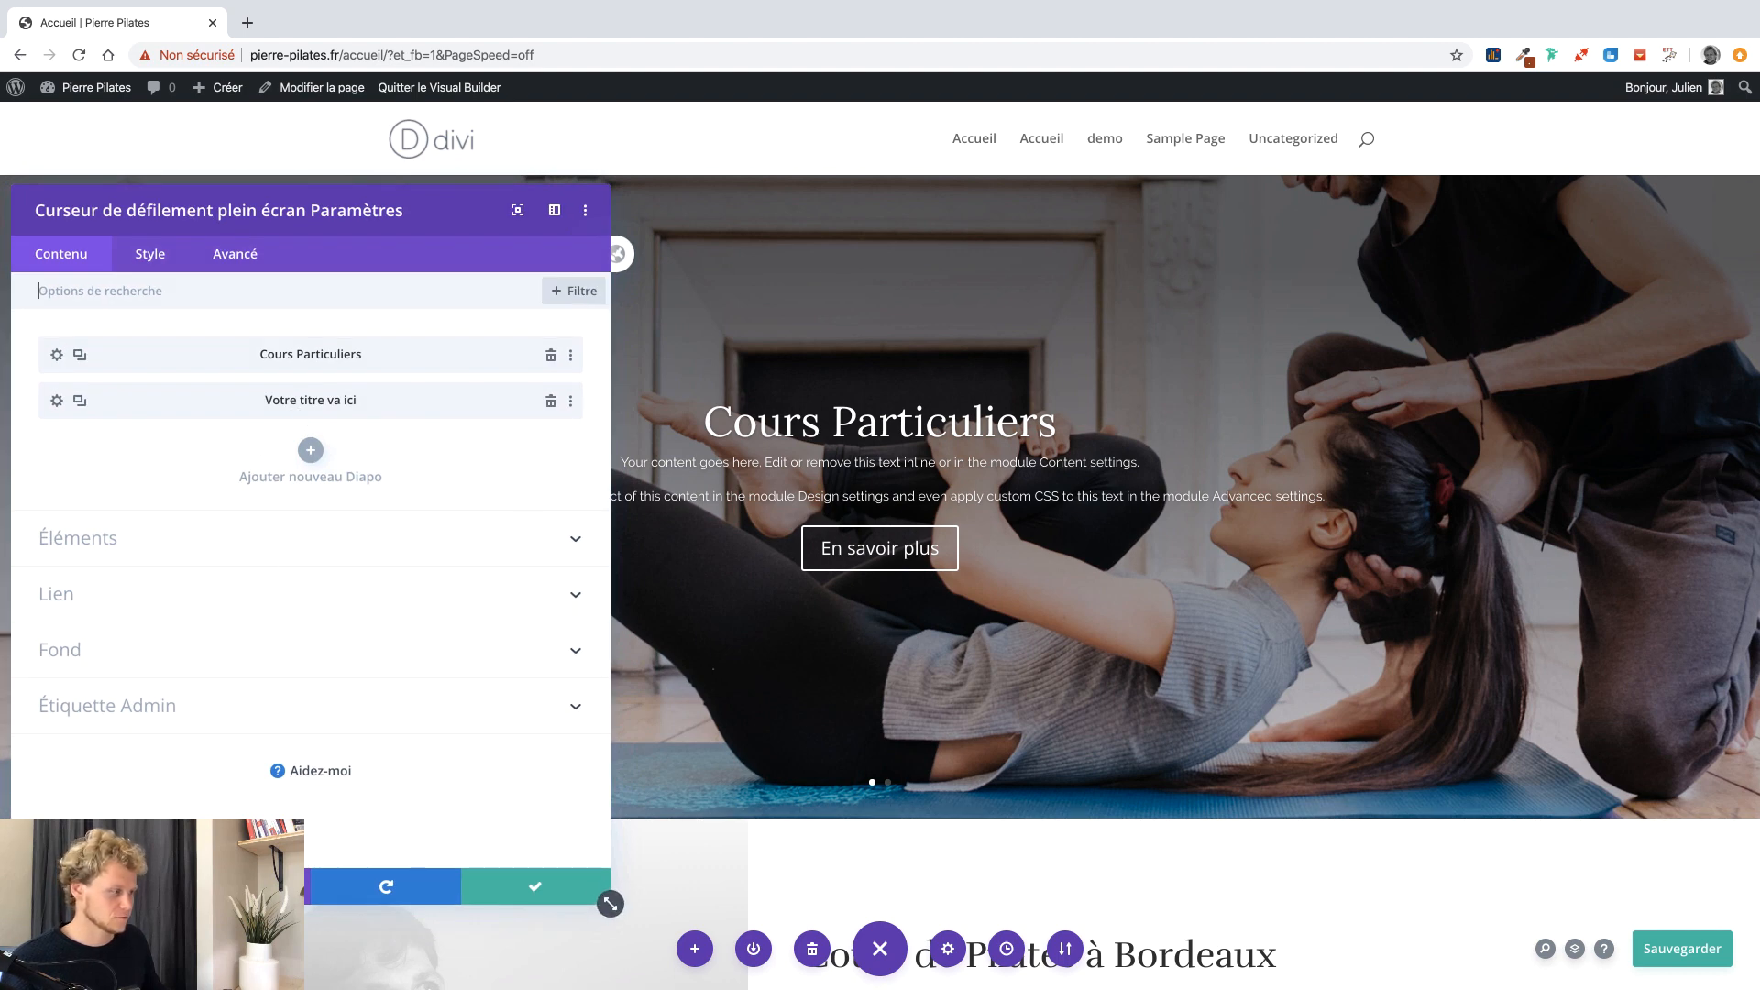
{"action": "left_click", "coordinate": [1007, 949]}
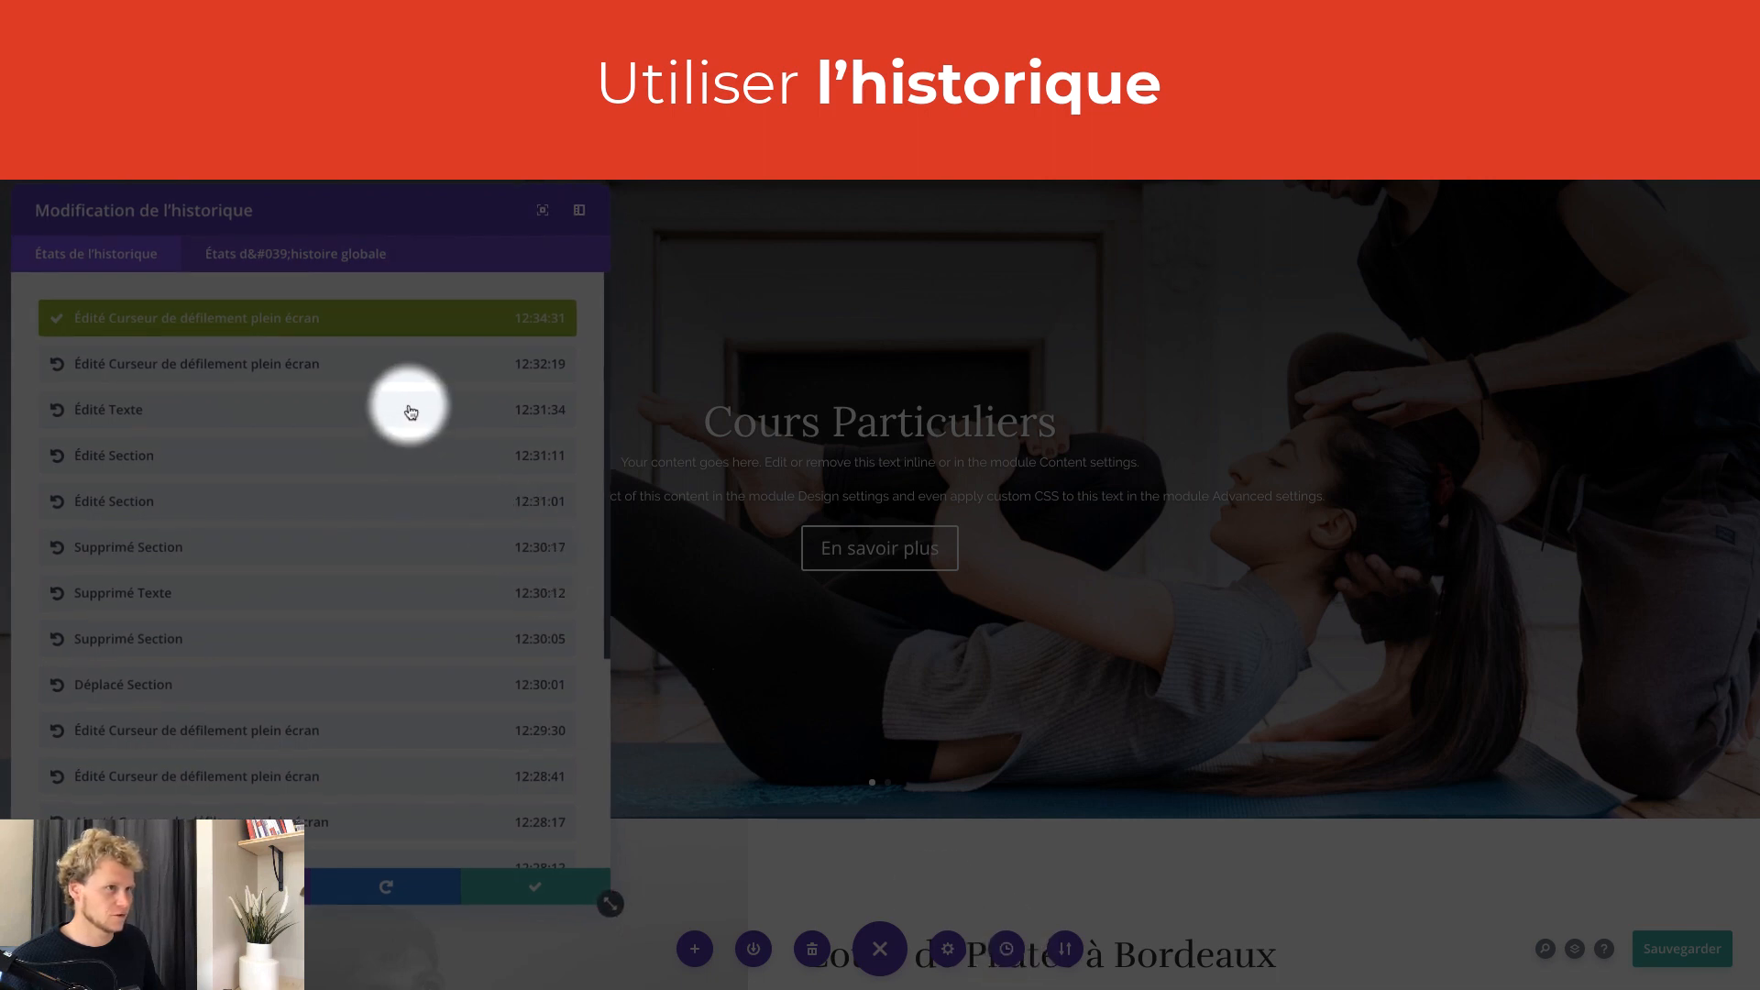
{"action": "scroll", "coordinate": [409, 409], "scroll_direction": "down", "scroll_amount": 2}
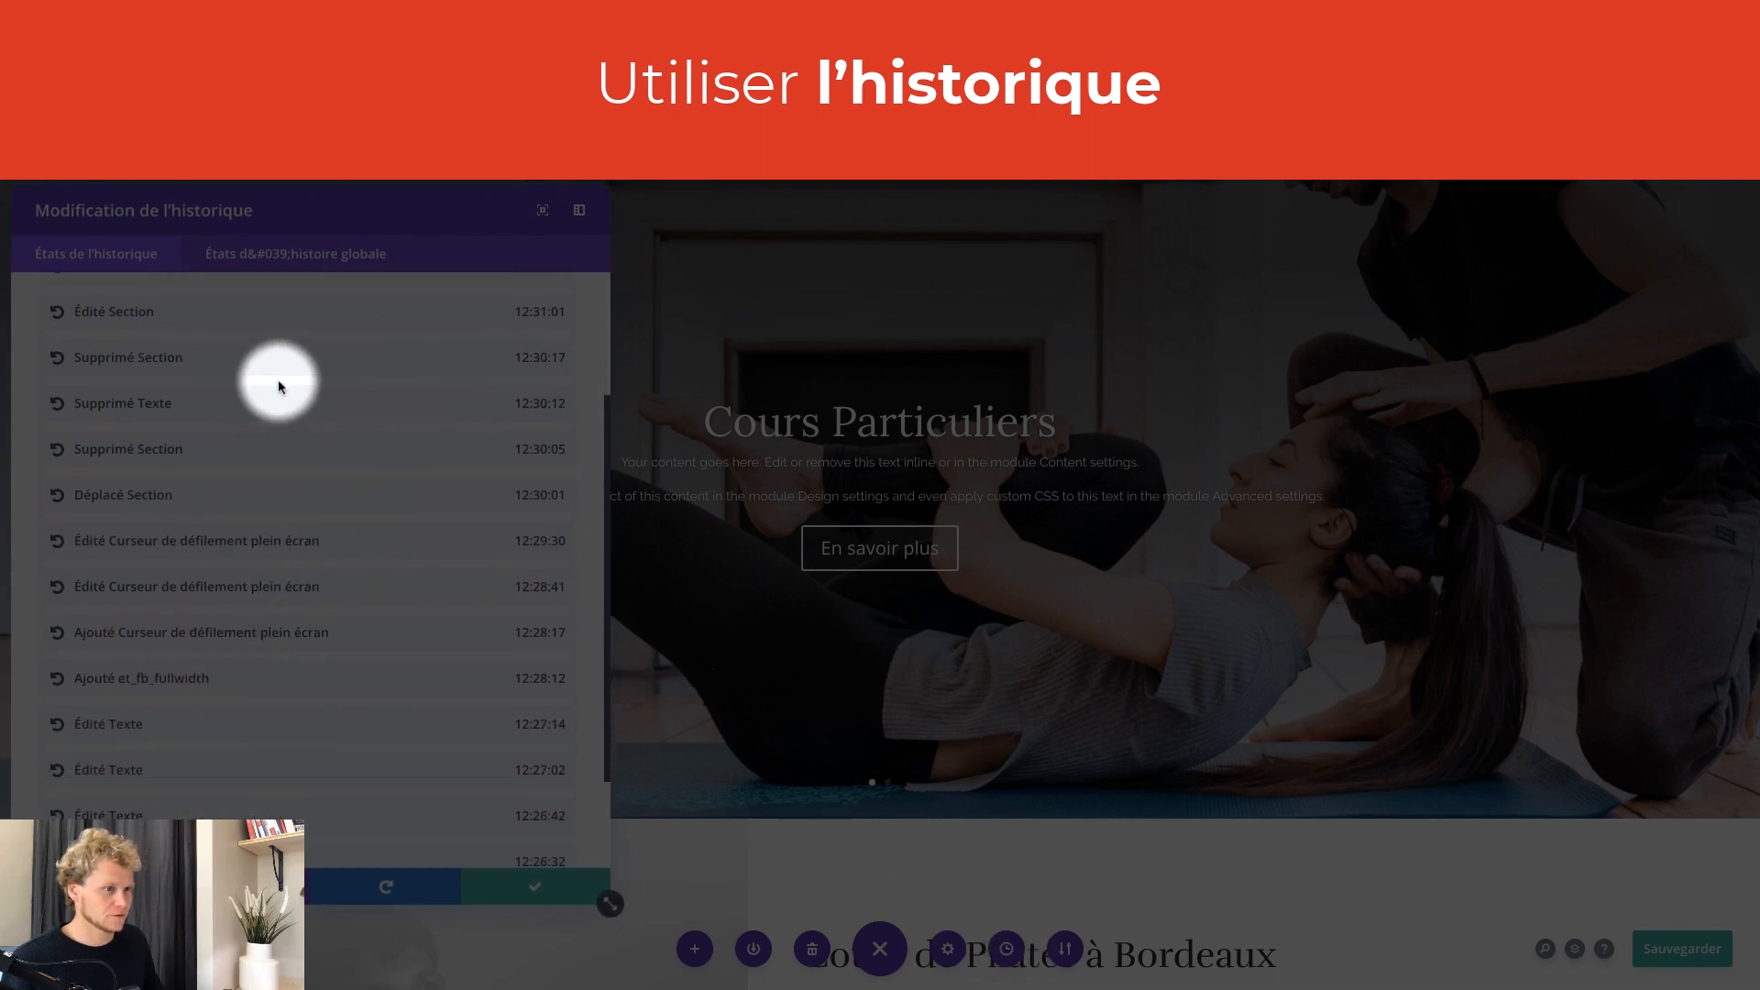
{"action": "left_click", "coordinate": [254, 674]}
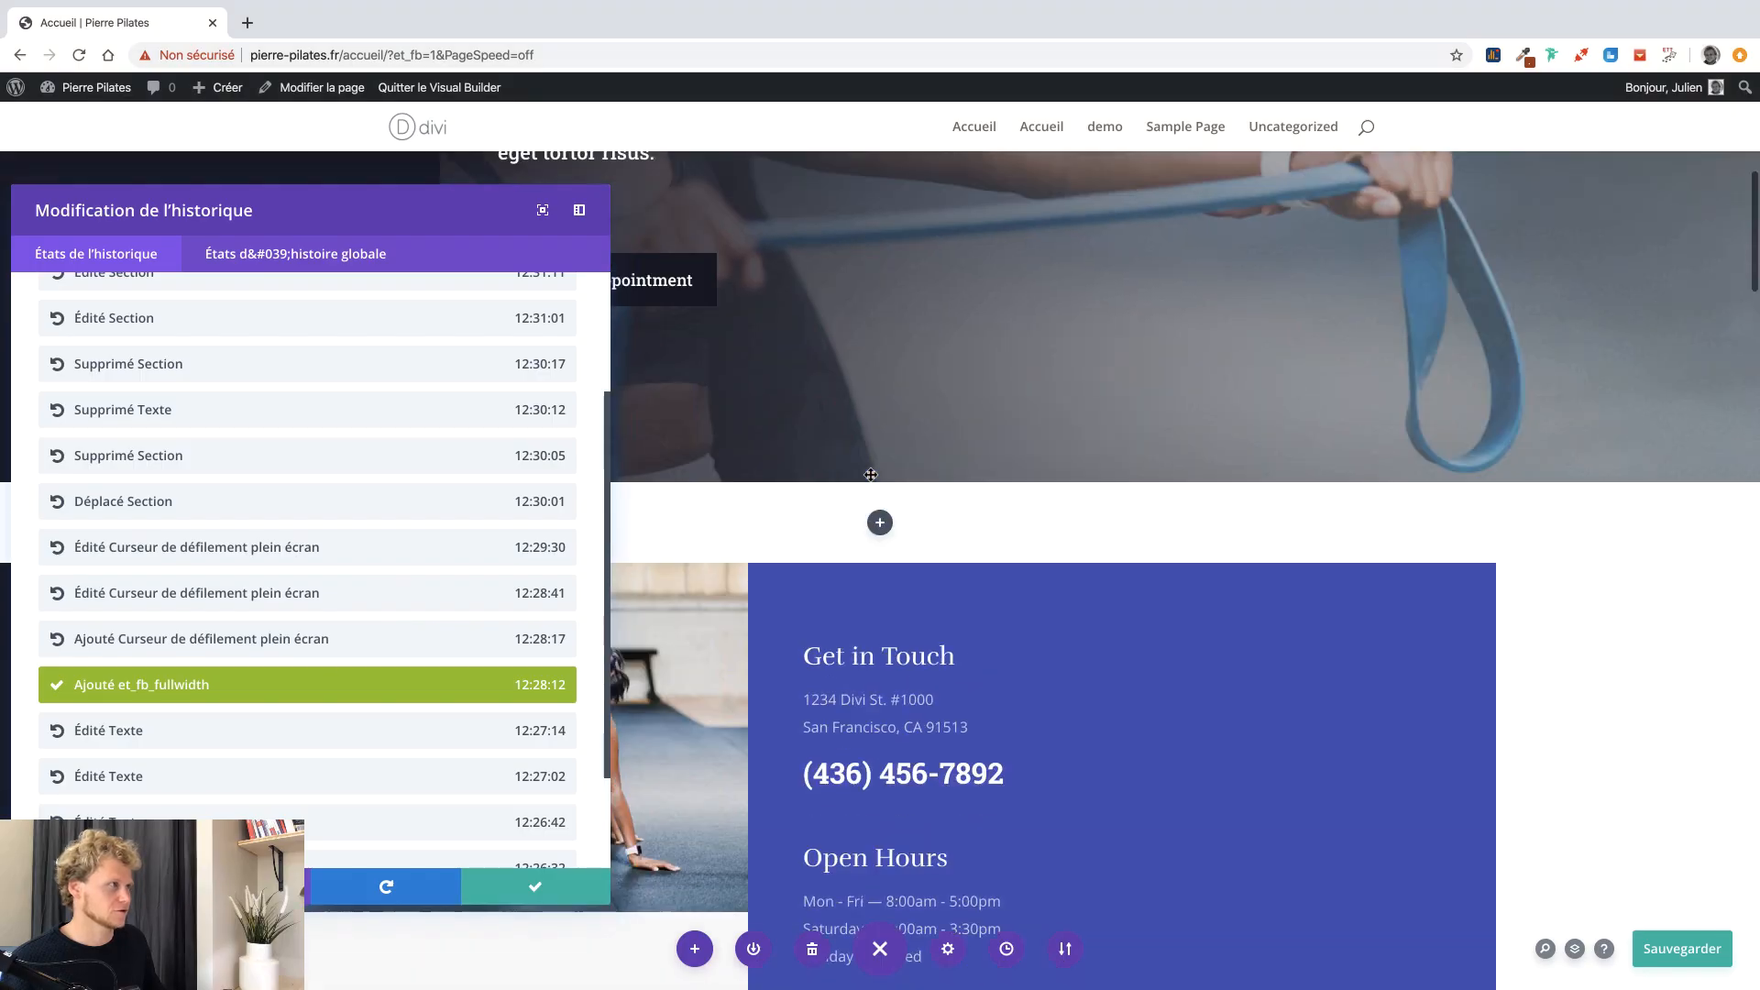
{"action": "scroll", "coordinate": [432, 422], "scroll_direction": "up", "scroll_amount": 2}
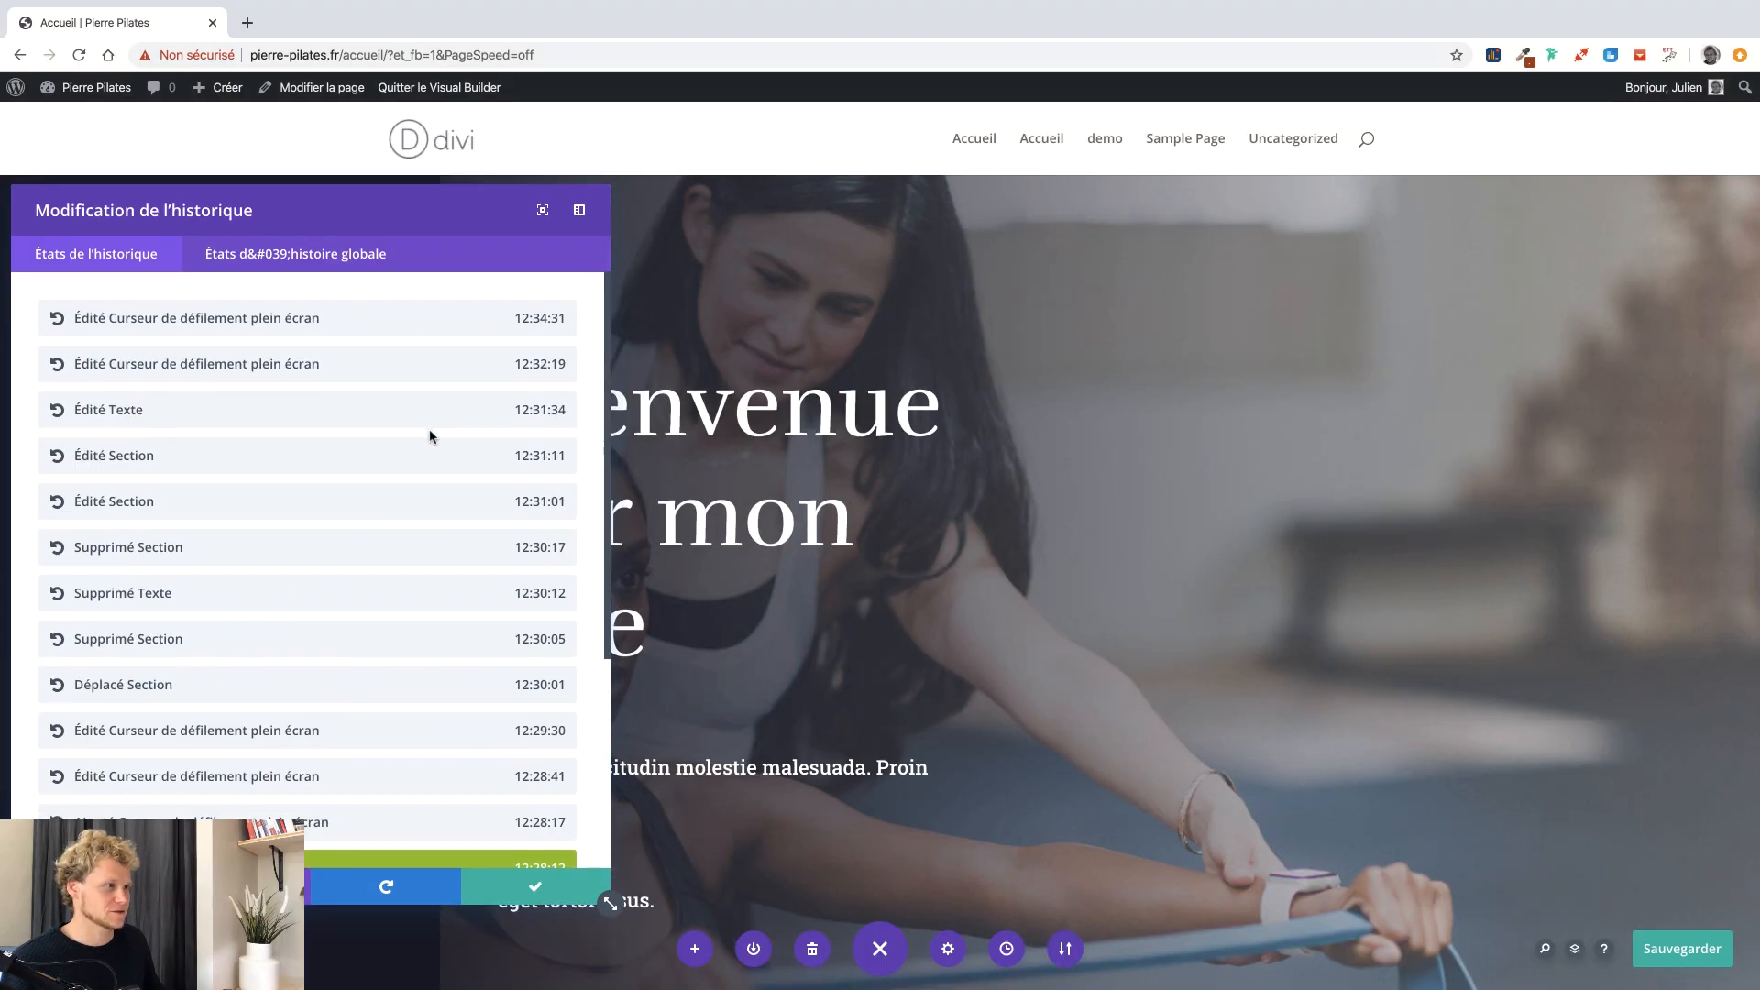
{"action": "left_click", "coordinate": [425, 337]}
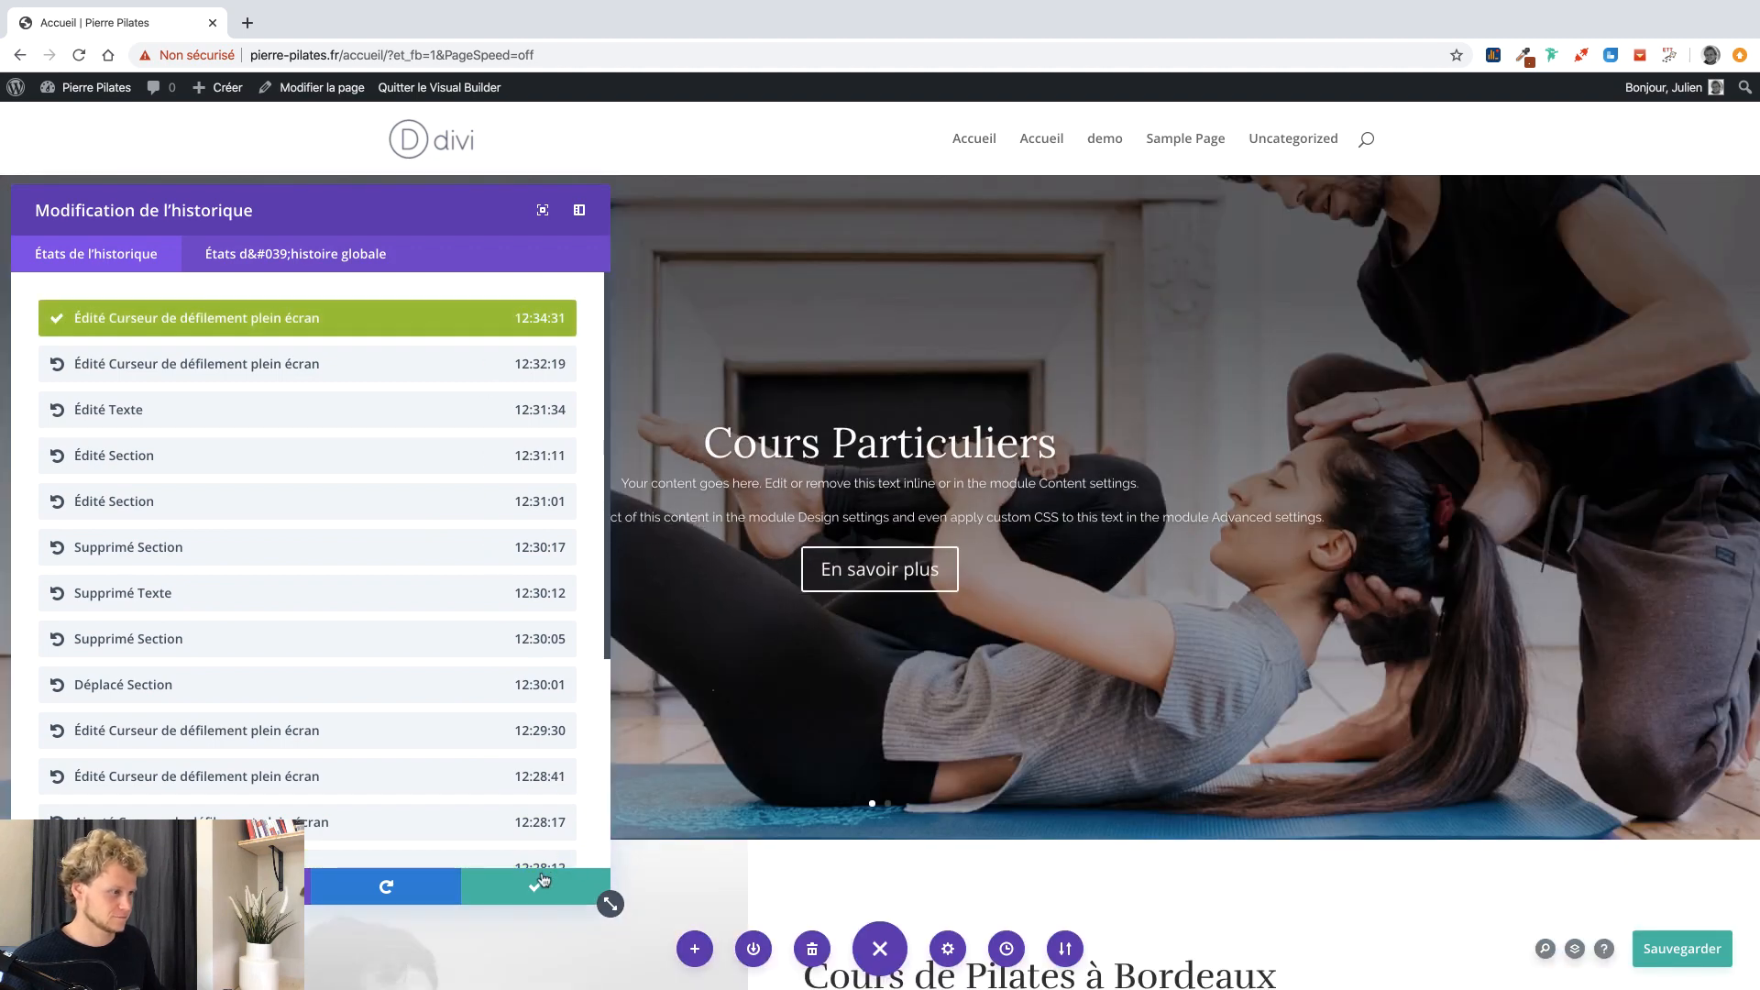
{"action": "left_click", "coordinate": [536, 887]}
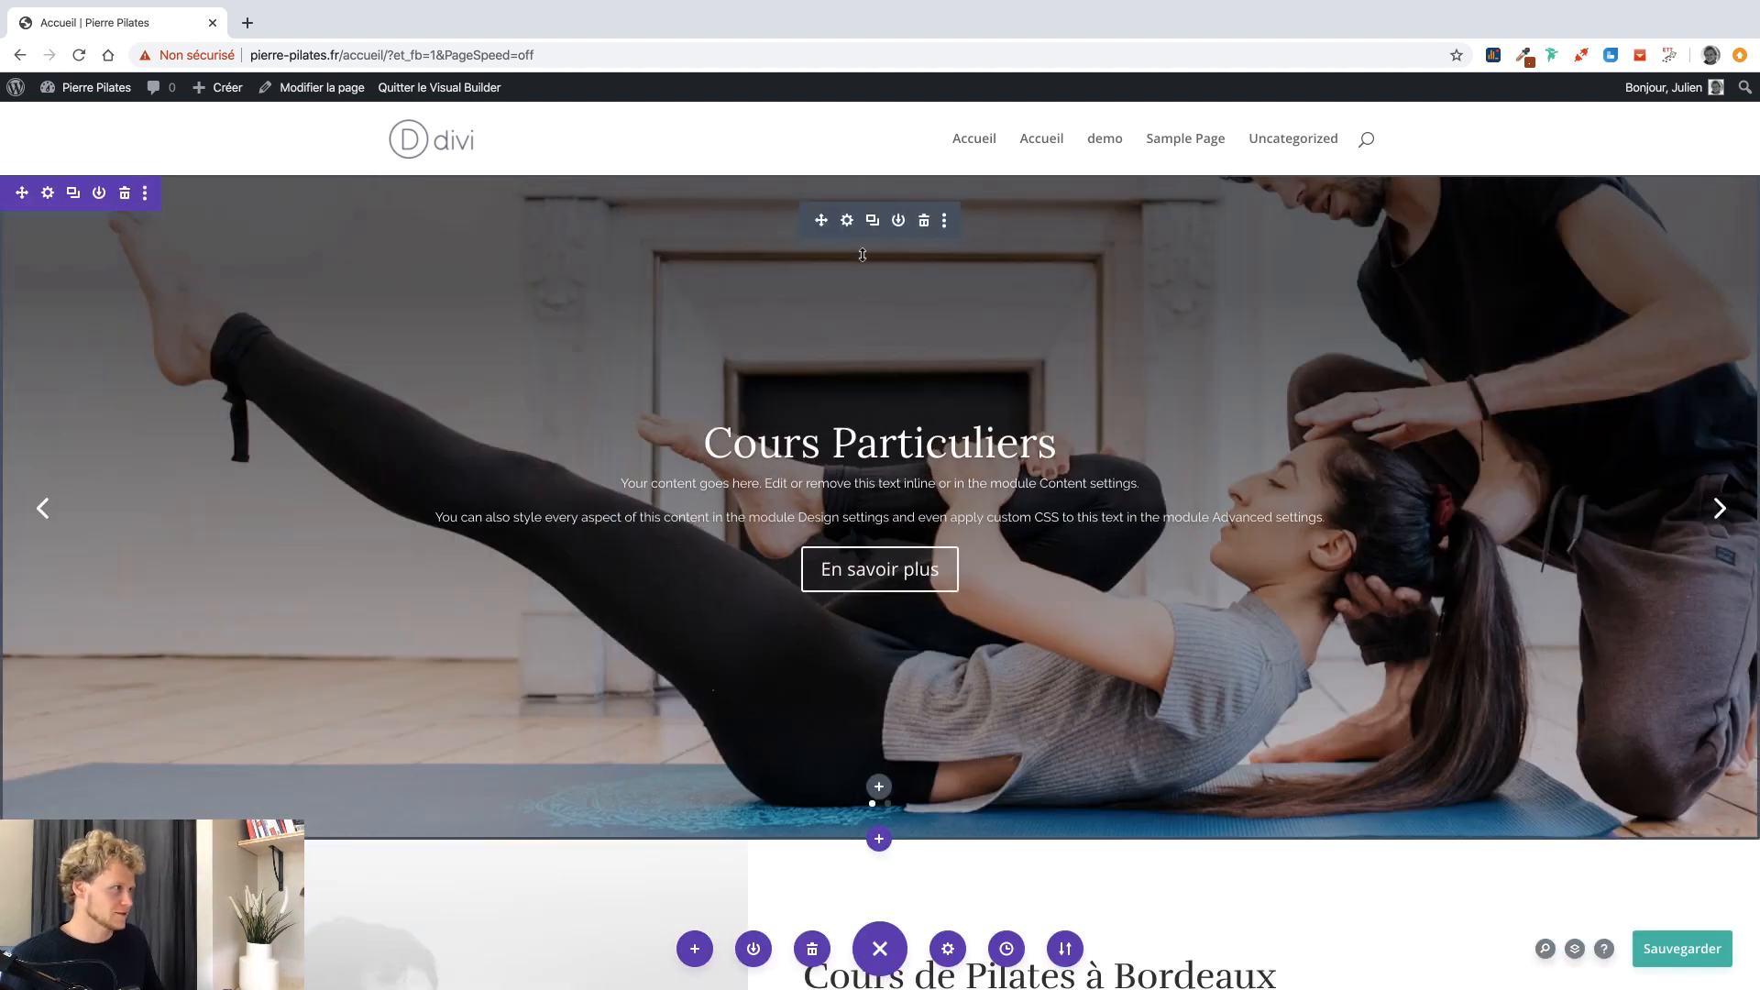
Enable custom styling for the slider buttons with a white background.
{"action": "left_click", "coordinate": [846, 220]}
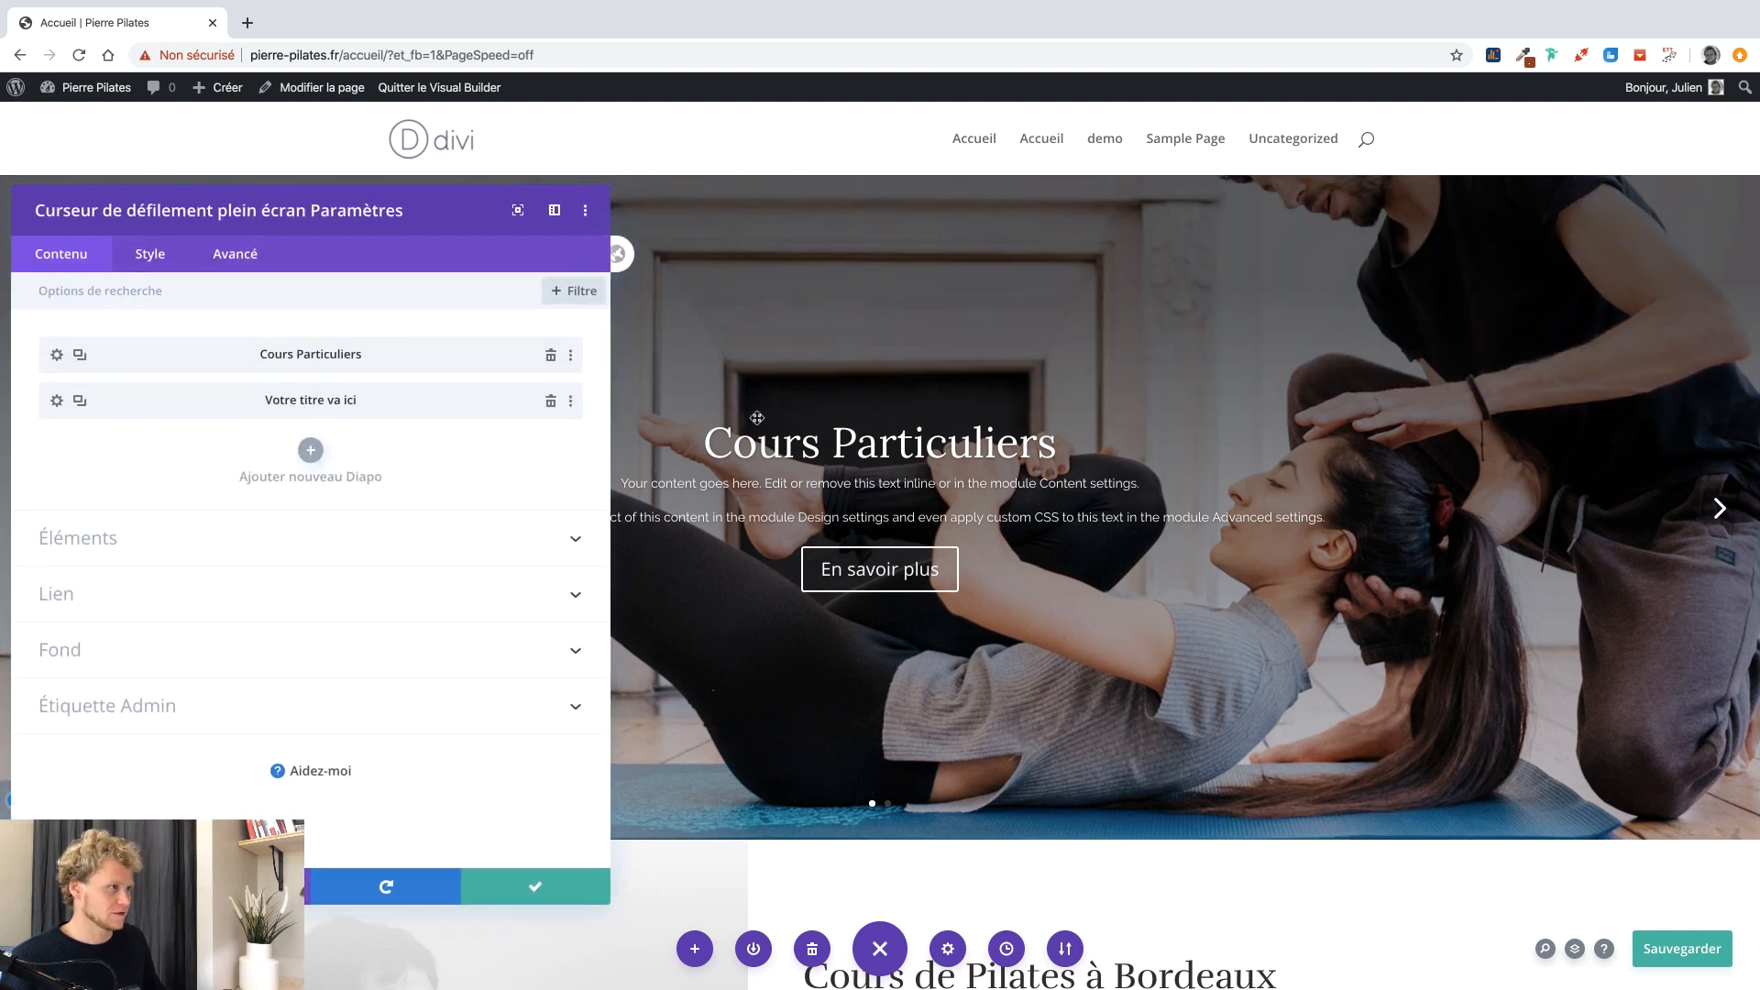
{"action": "left_click", "coordinate": [145, 251]}
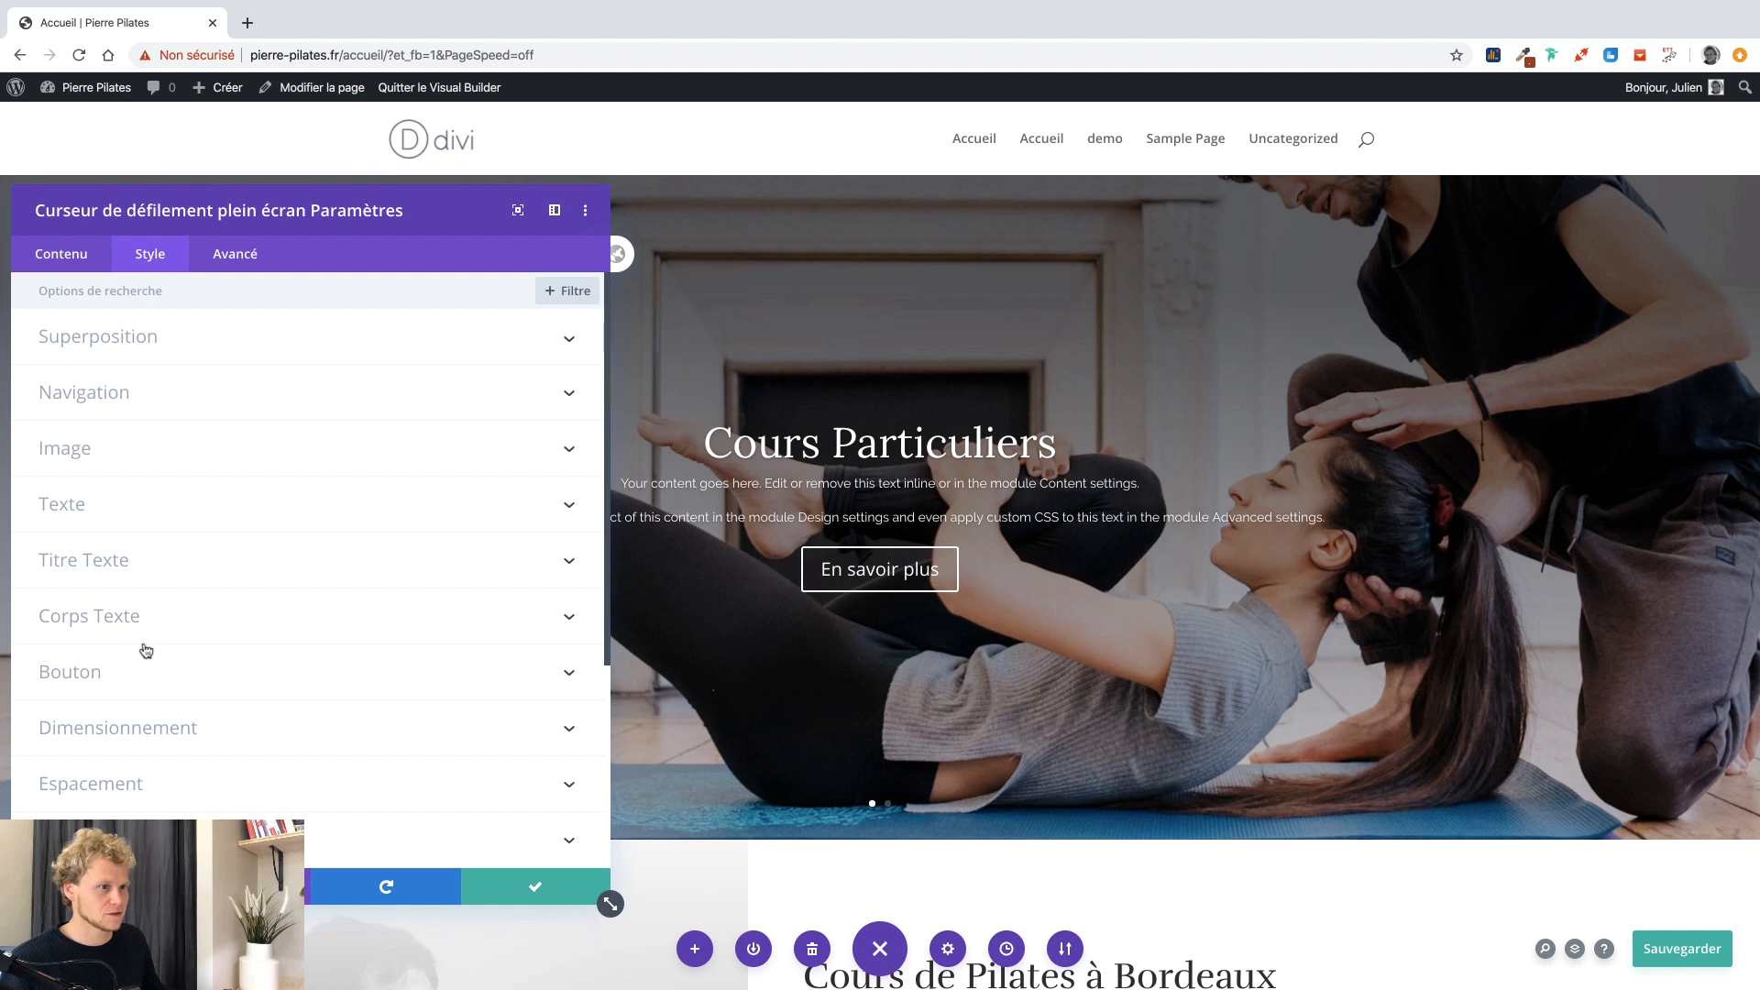
{"action": "left_click", "coordinate": [126, 679]}
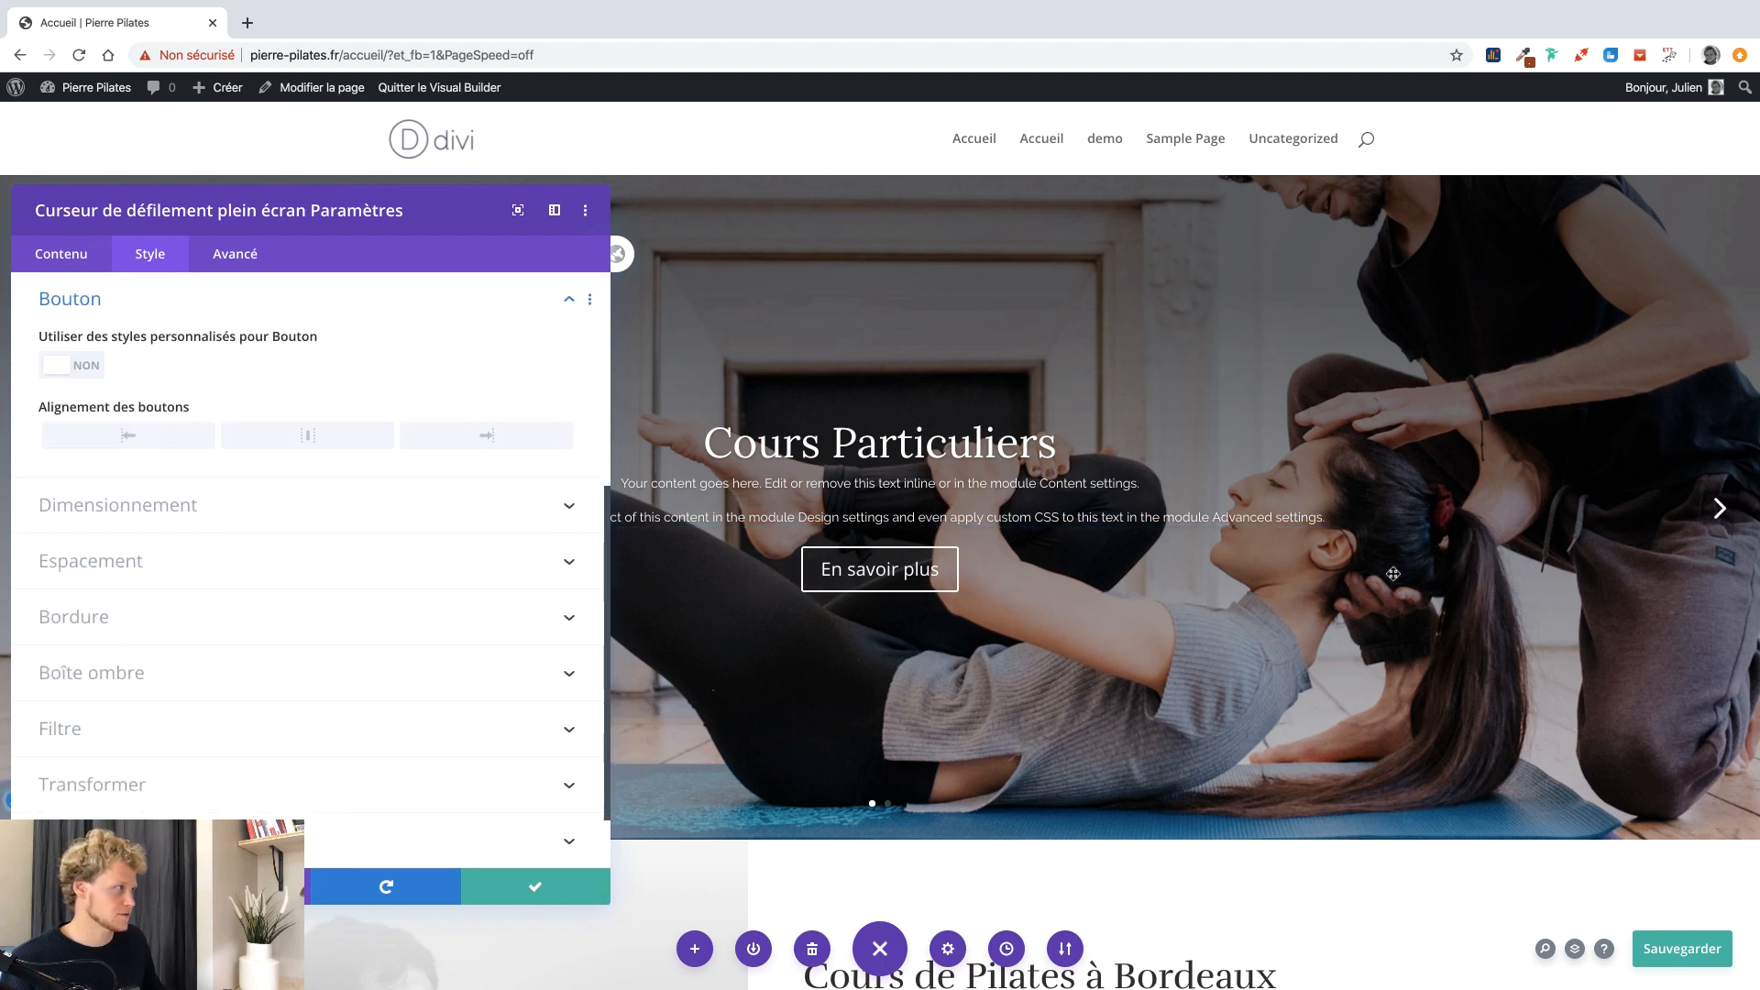
{"action": "left_click", "coordinate": [53, 365]}
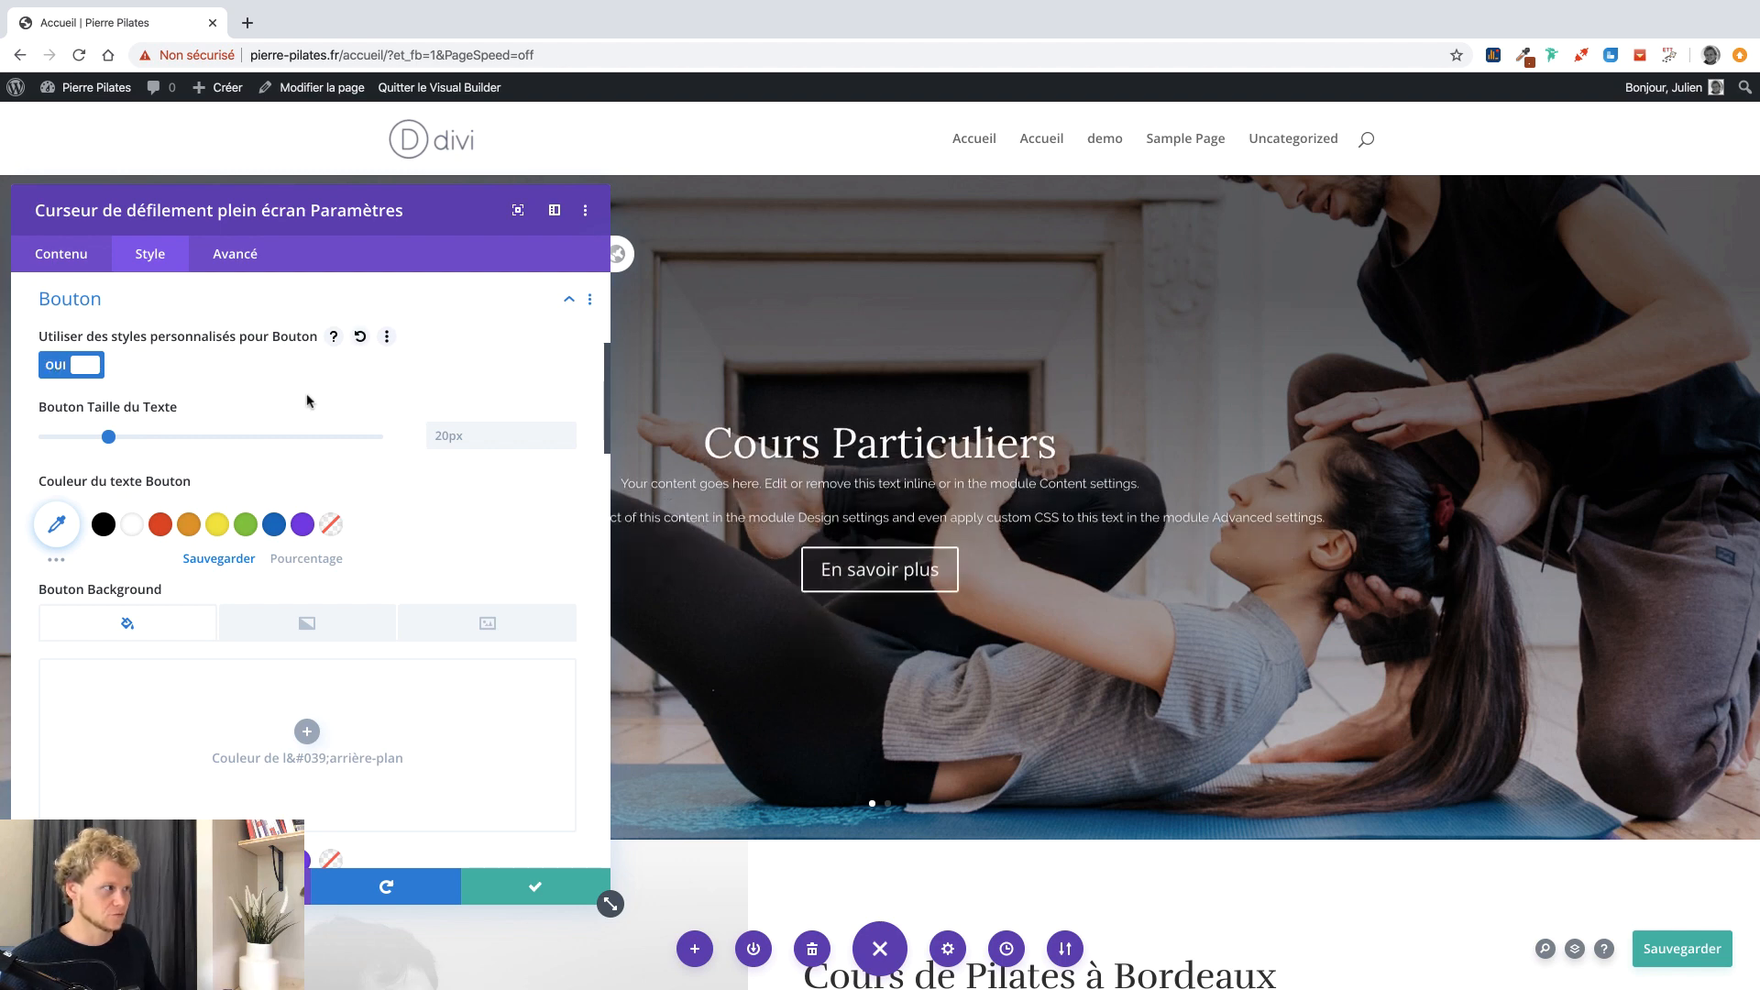
{"action": "scroll", "coordinate": [324, 496], "scroll_direction": "down", "scroll_amount": 3}
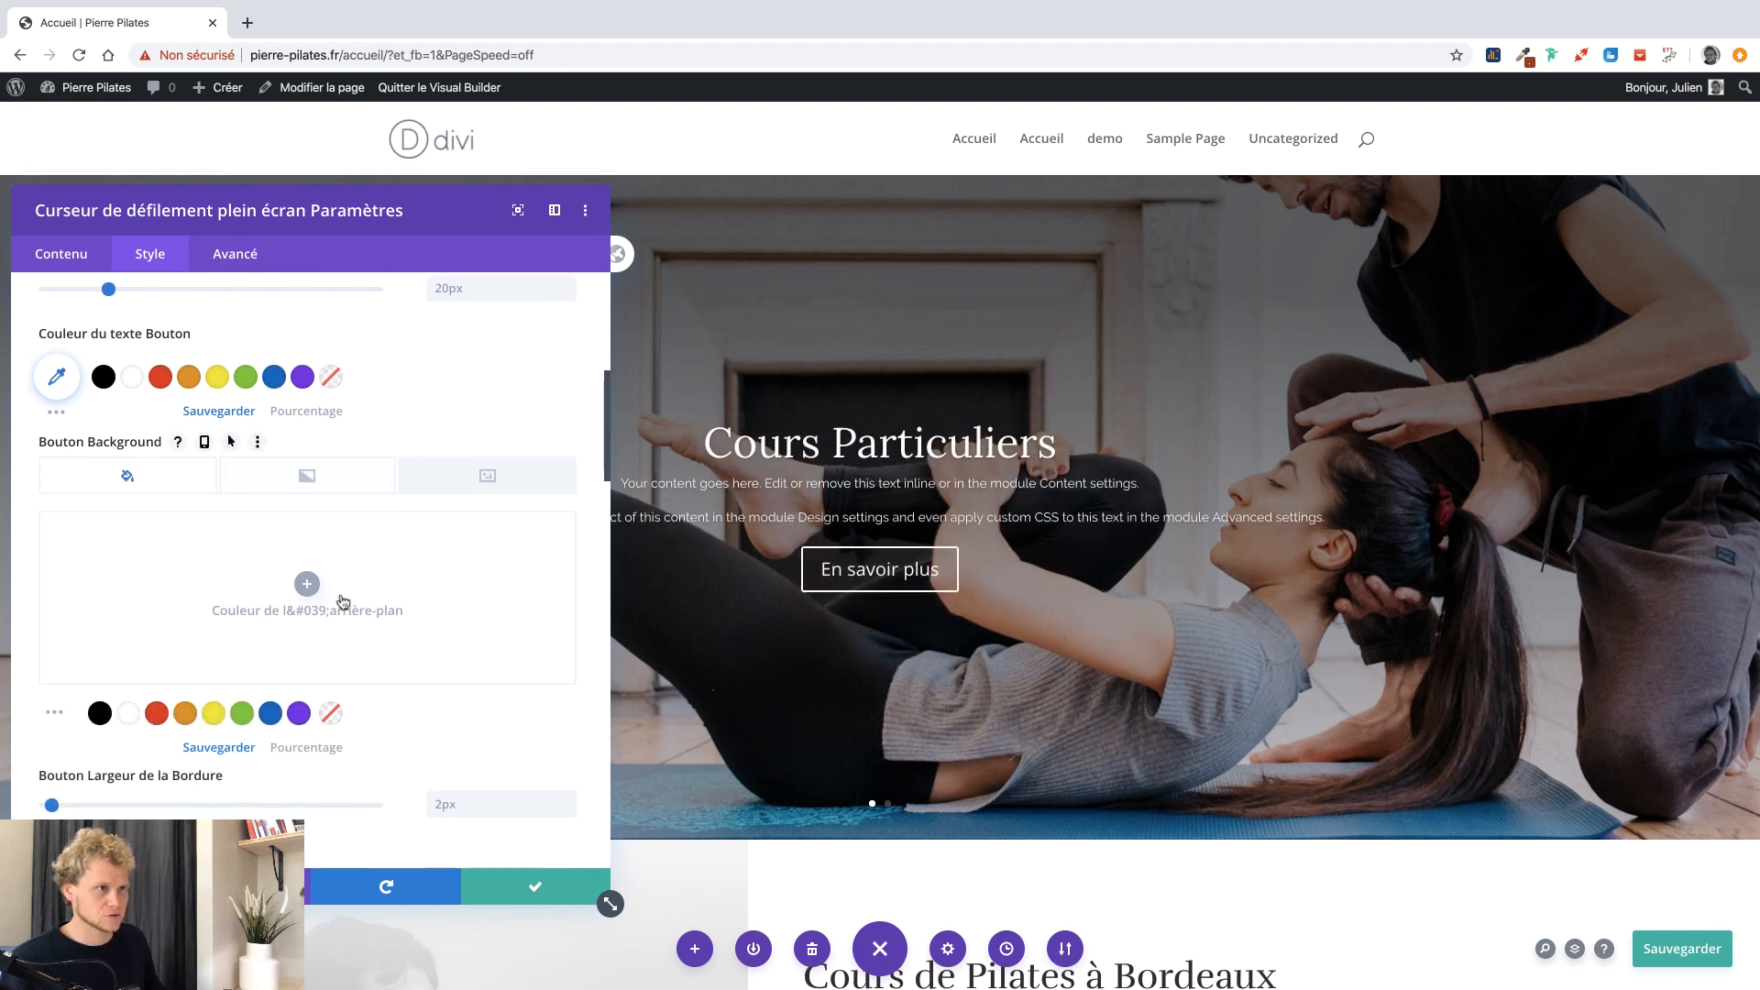
{"action": "left_click", "coordinate": [306, 585]}
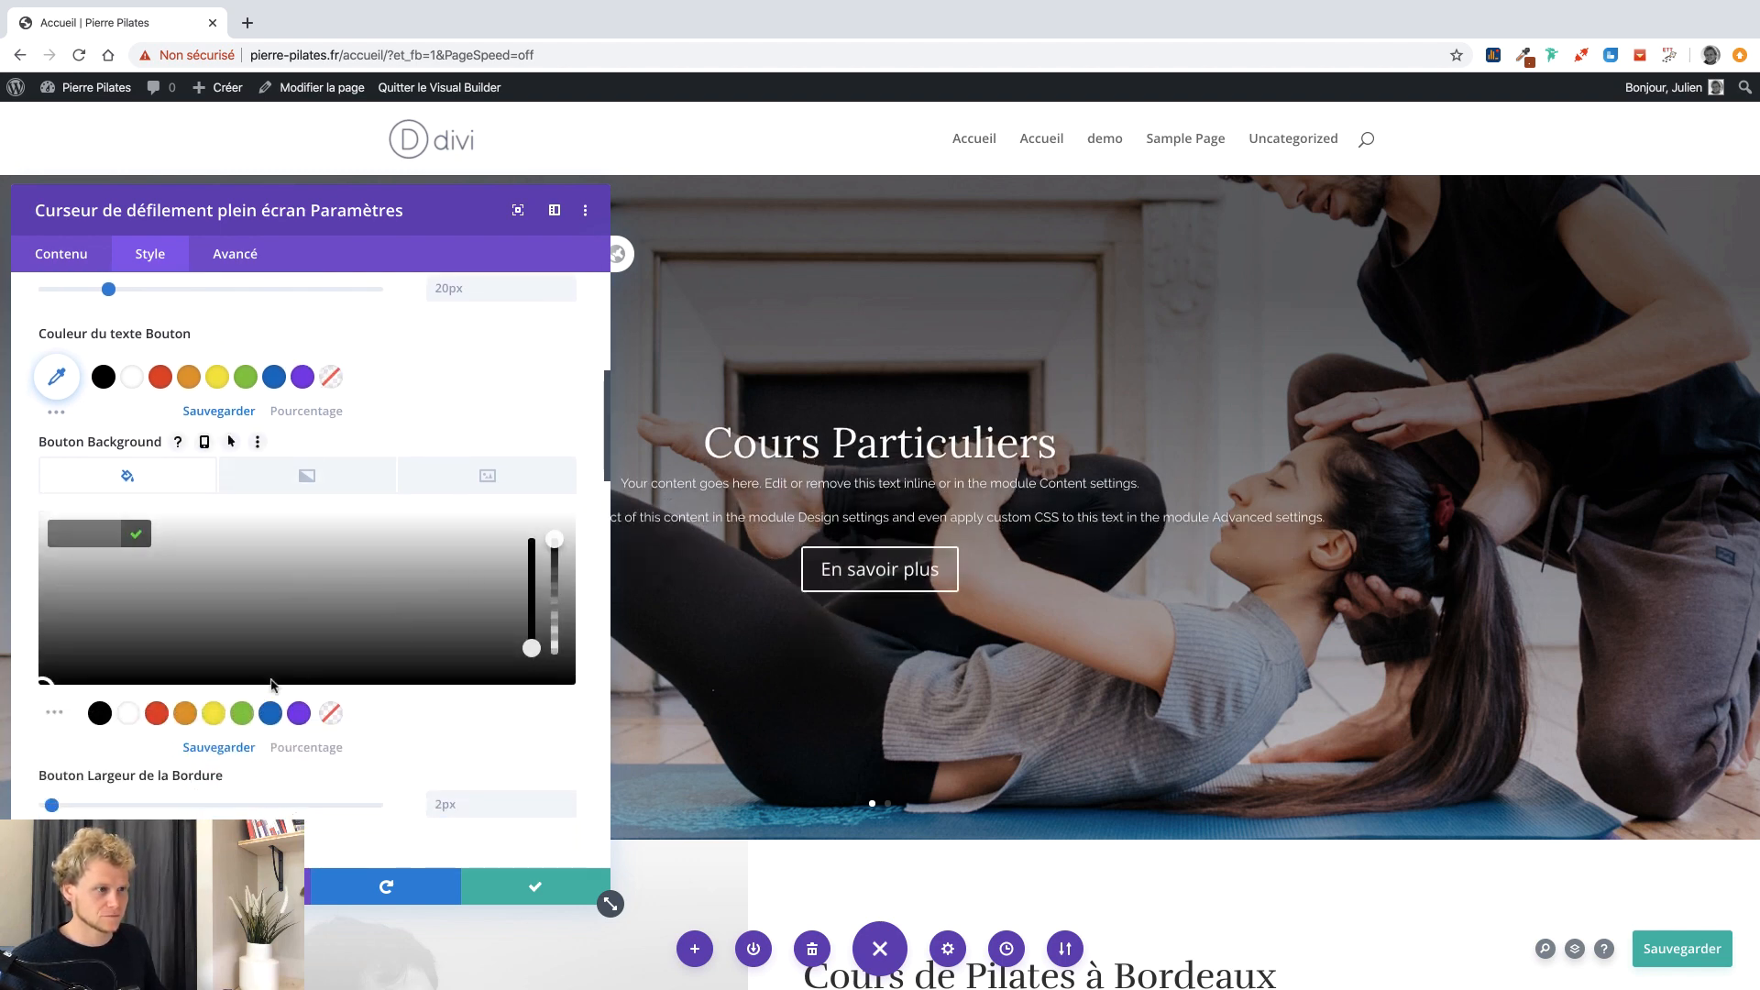
{"action": "left_click", "coordinate": [129, 713]}
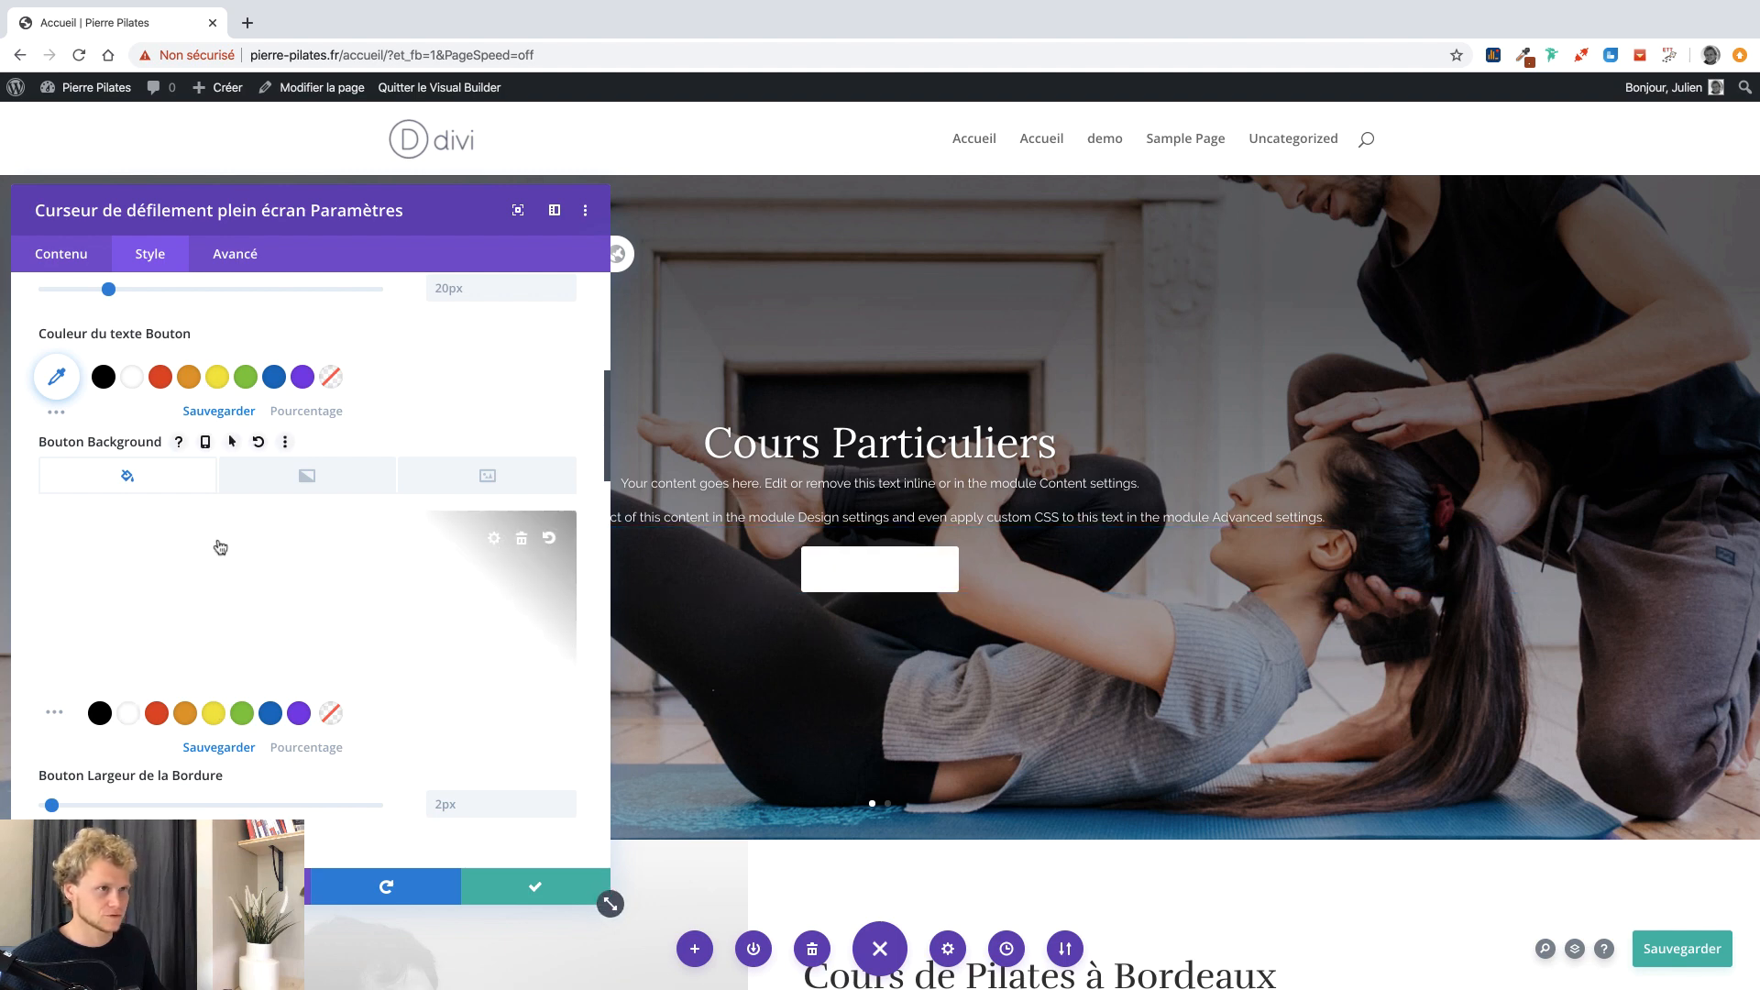
Set the slider button text colour to black after briefly trying grey.
{"action": "left_click", "coordinate": [106, 382]}
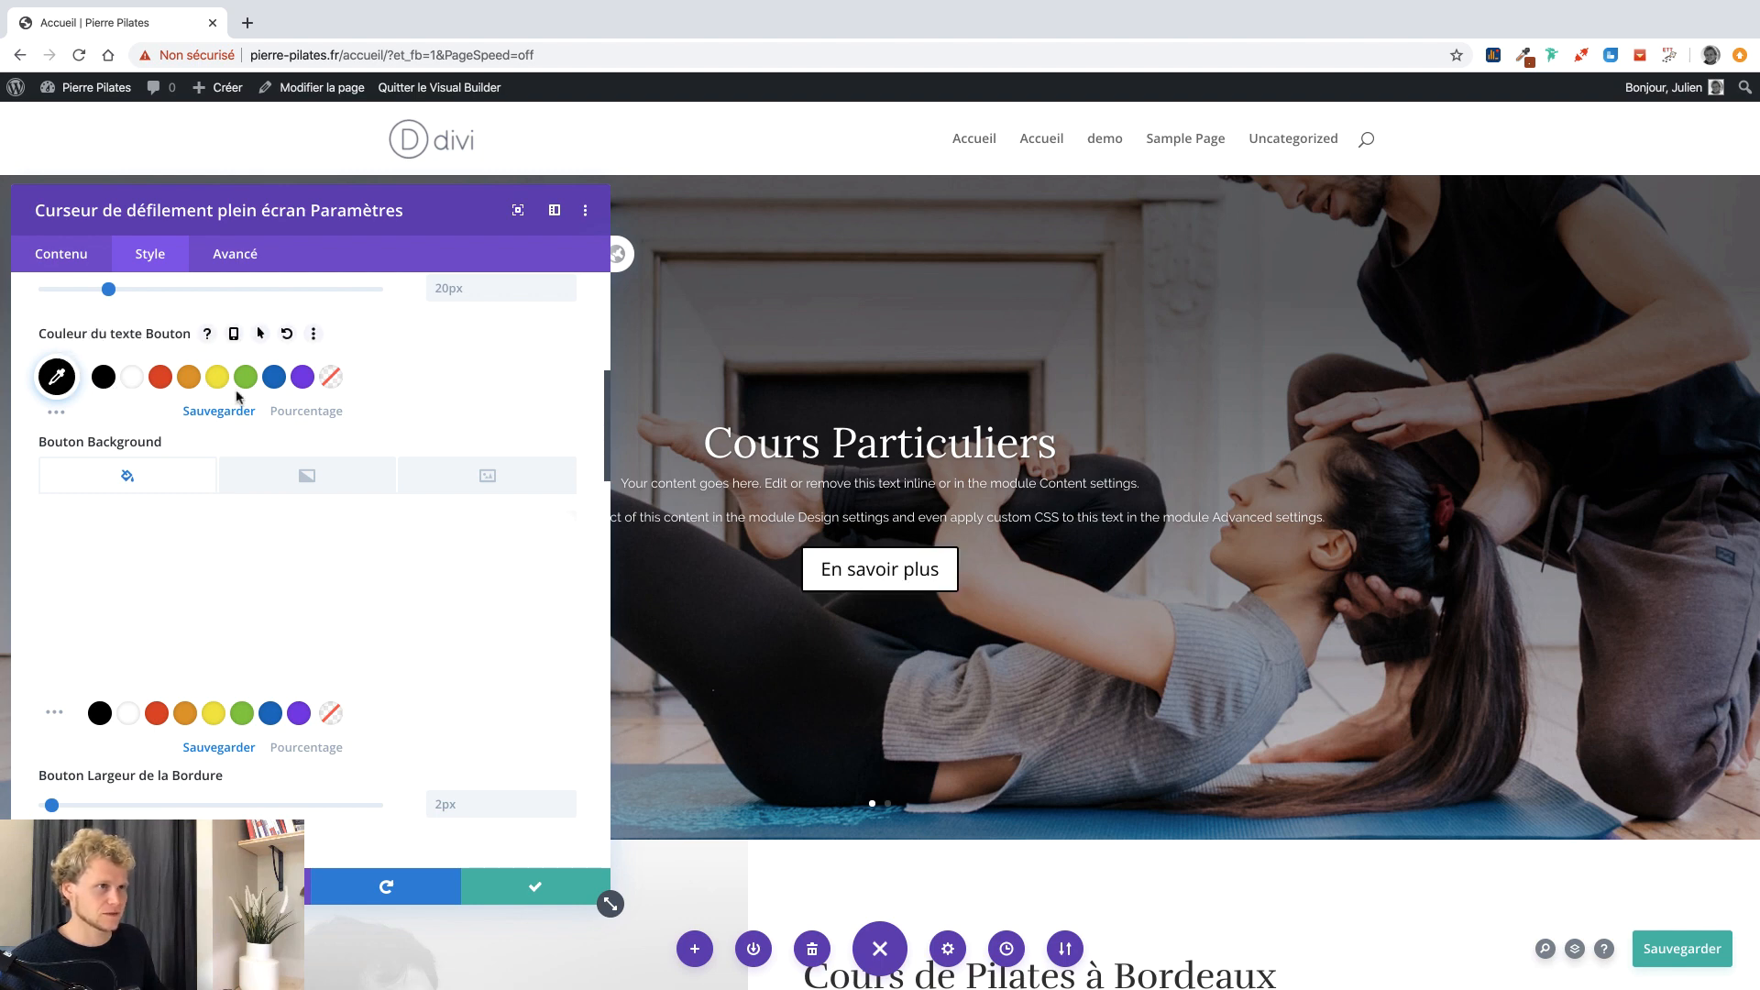
{"action": "left_click", "coordinate": [60, 389]}
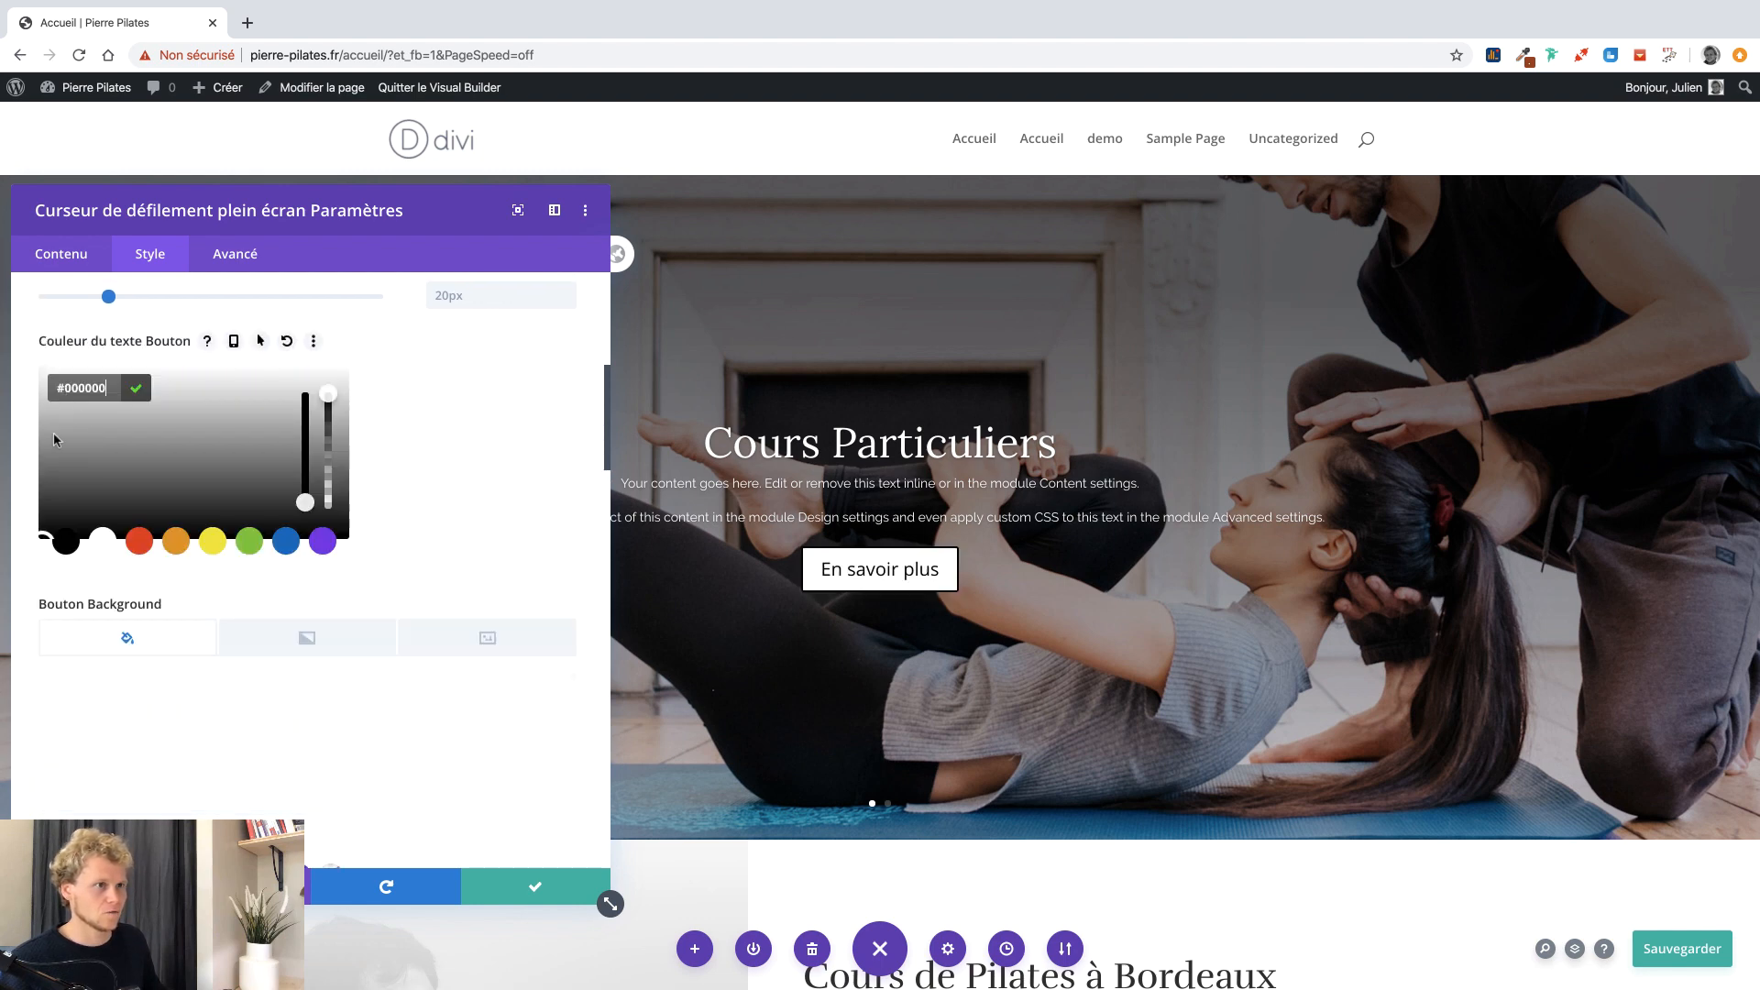
{"action": "scroll", "coordinate": [39, 486], "scroll_direction": "down", "scroll_amount": 1}
{"action": "left_click", "coordinate": [39, 493]}
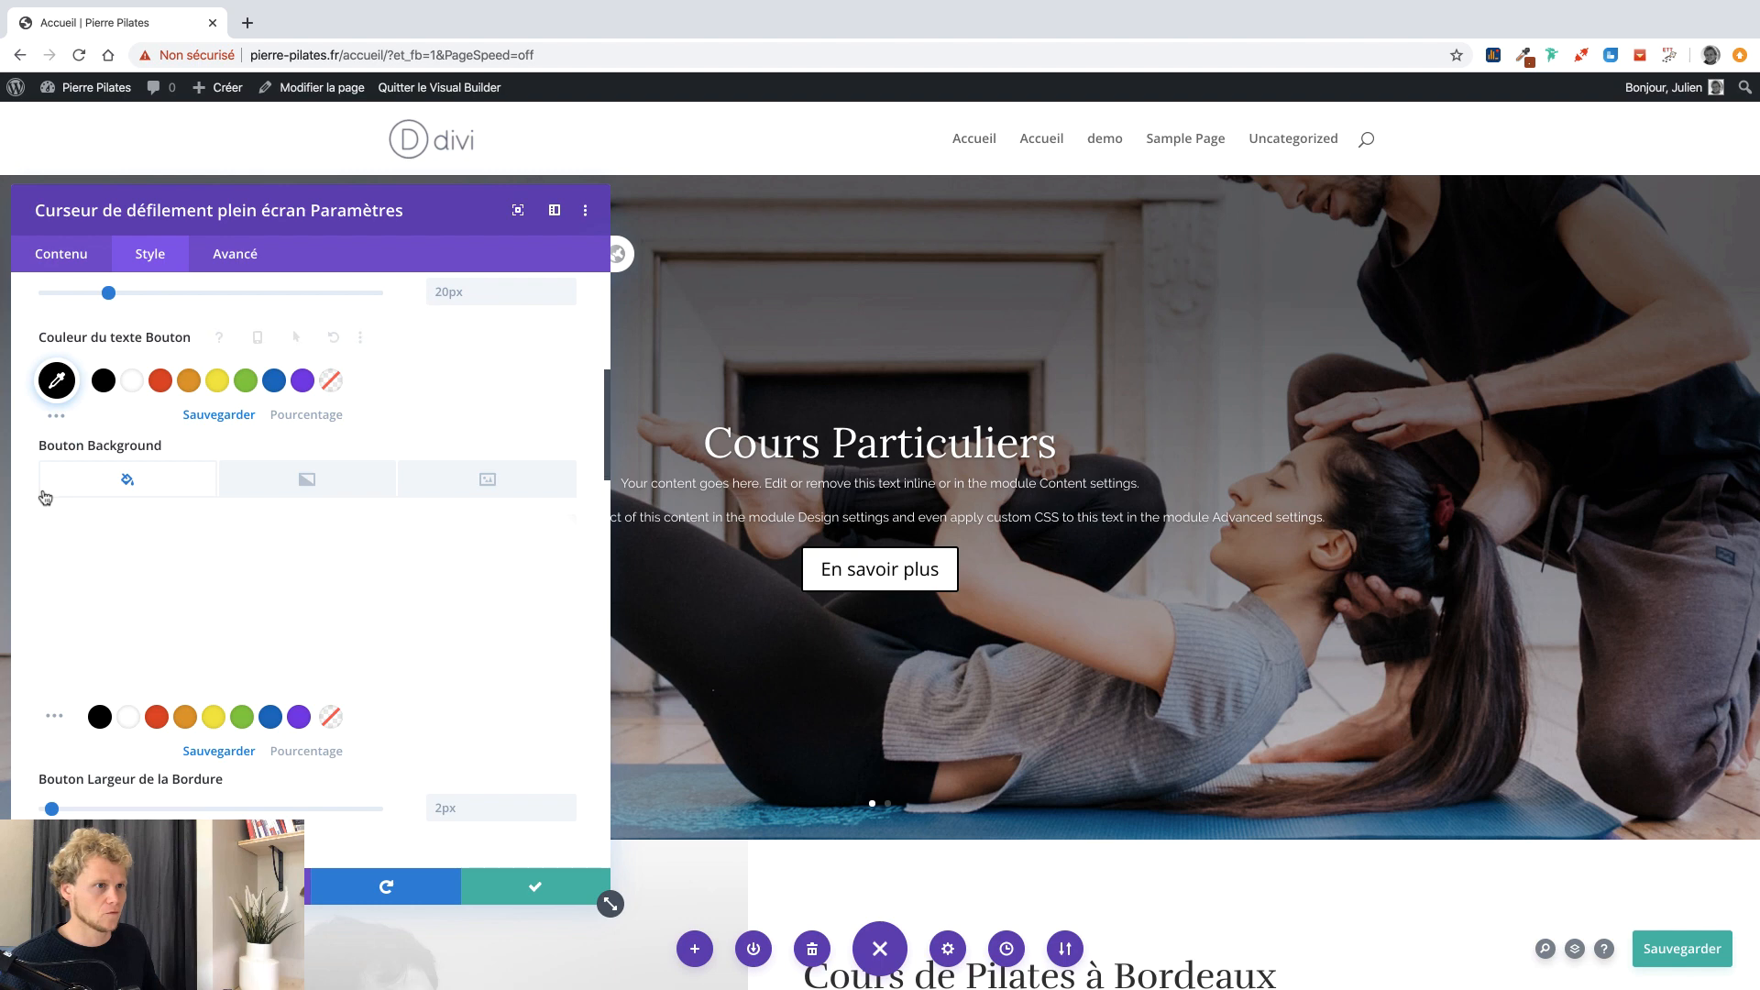
{"action": "left_click", "coordinate": [55, 413]}
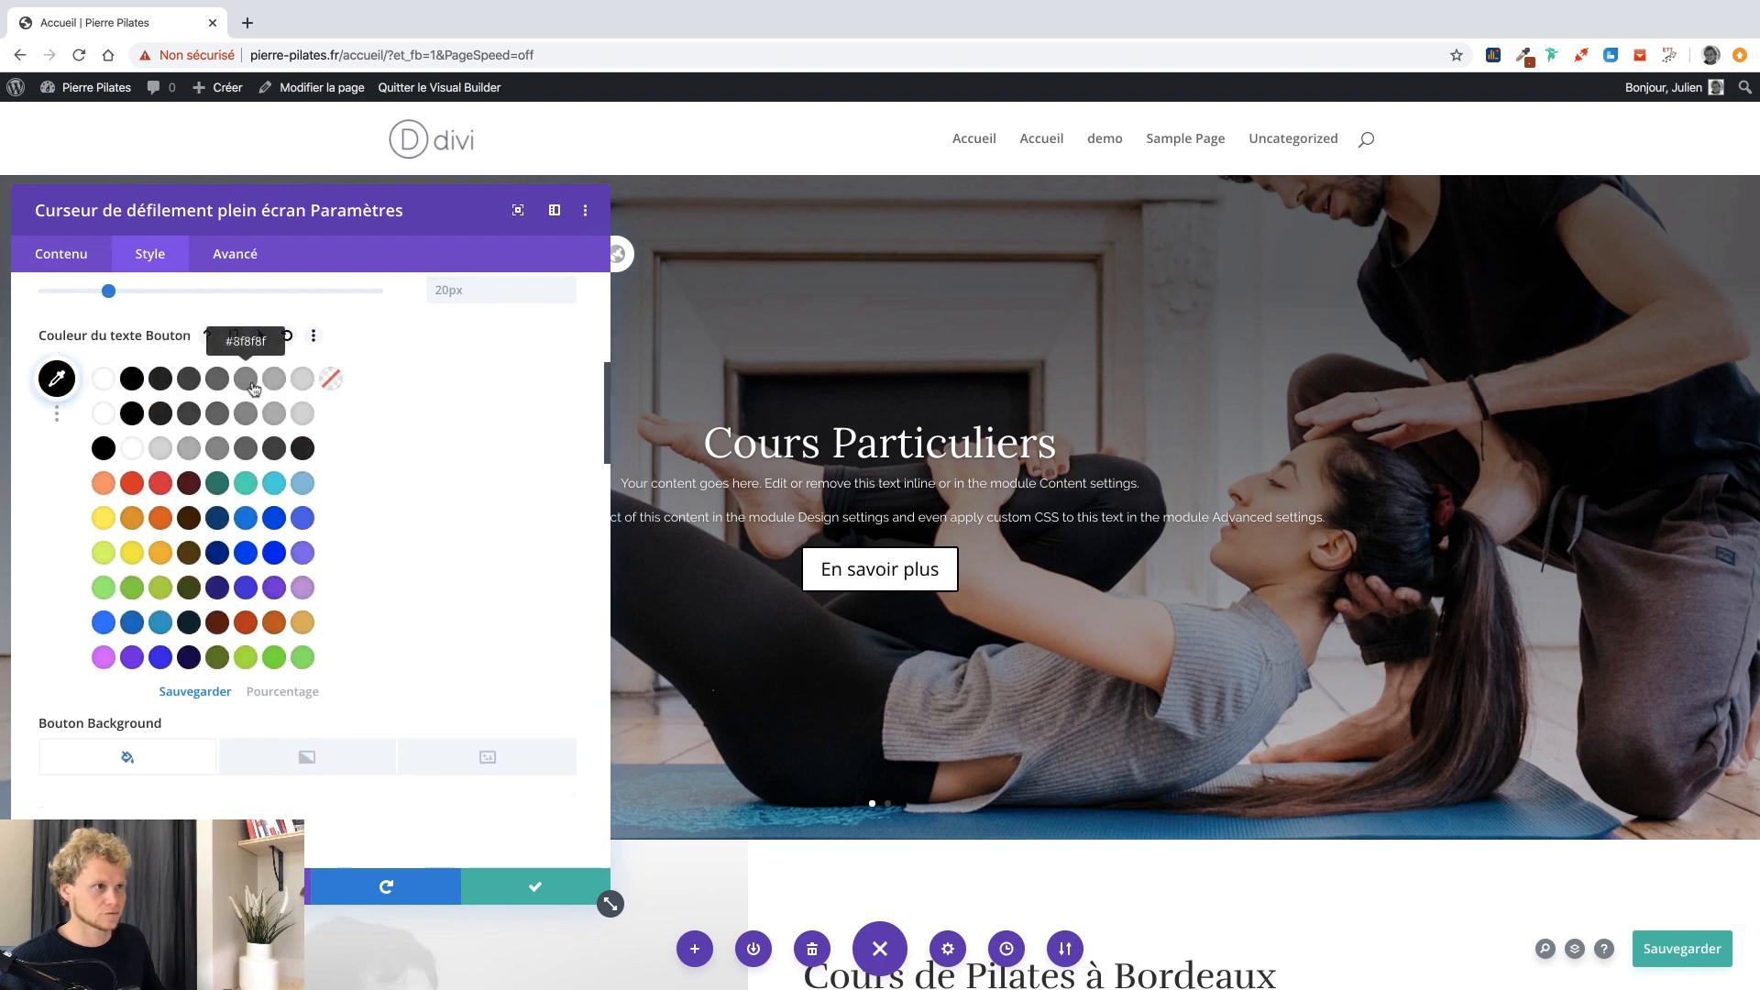
{"action": "left_click", "coordinate": [254, 385]}
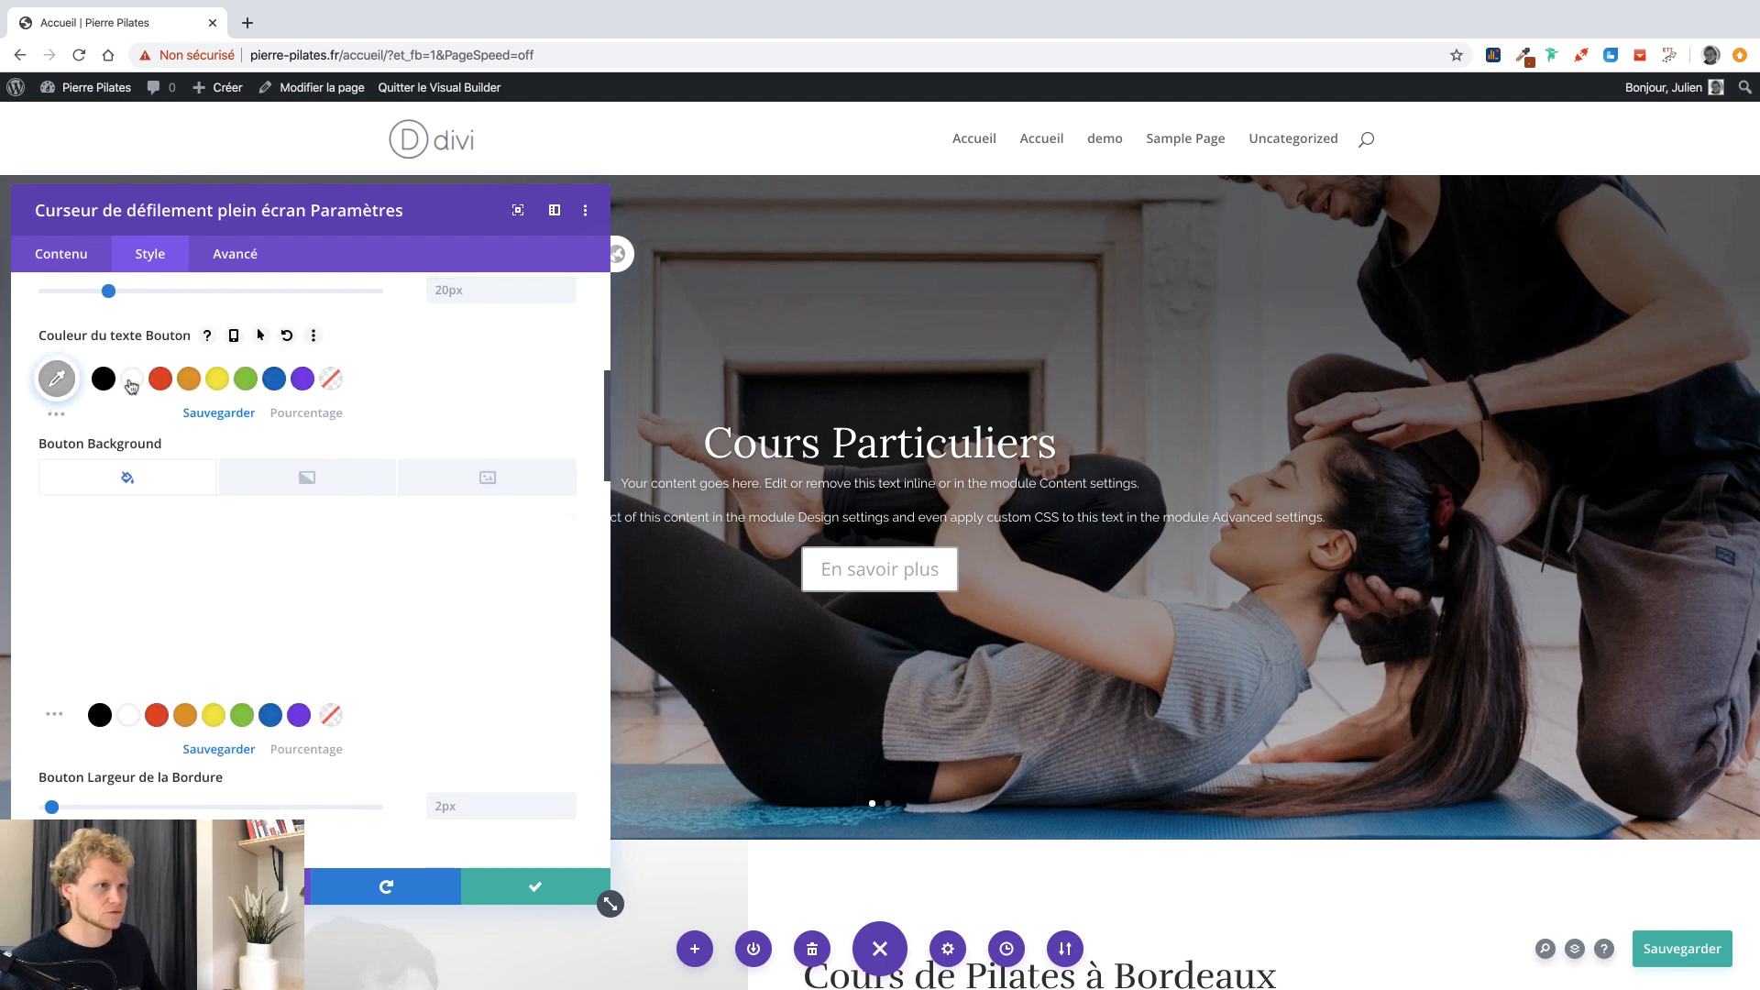
{"action": "left_click", "coordinate": [62, 385]}
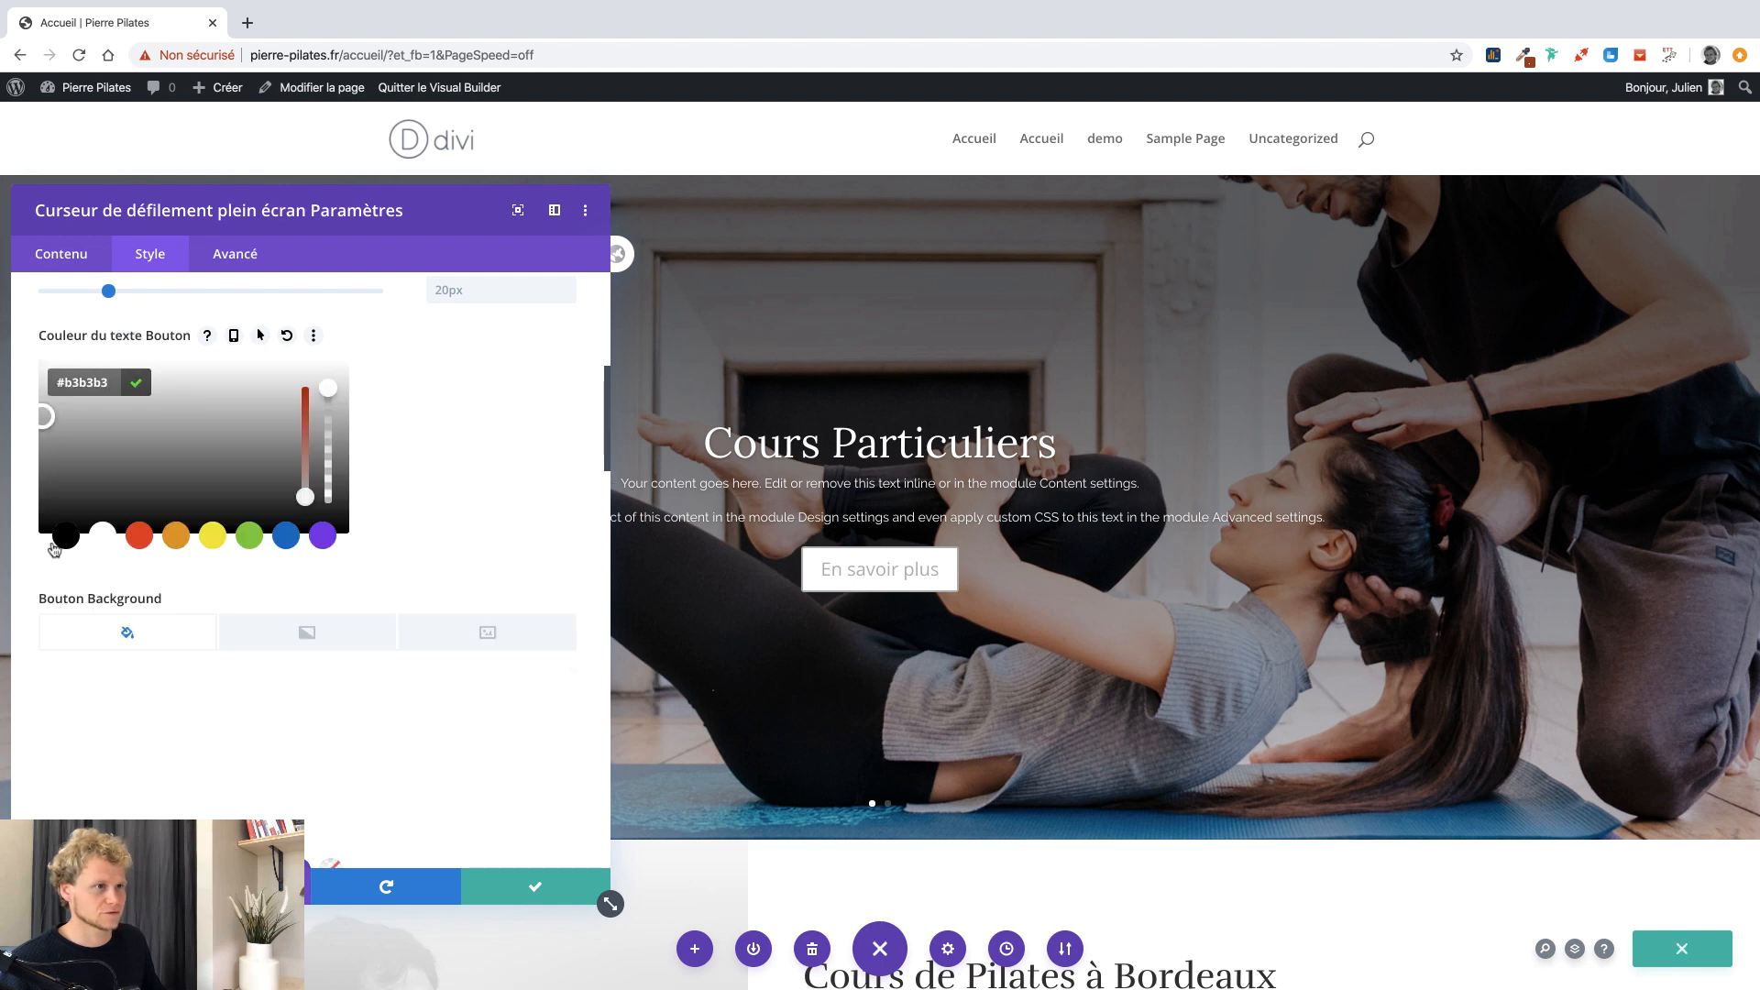
{"action": "left_click", "coordinate": [63, 541]}
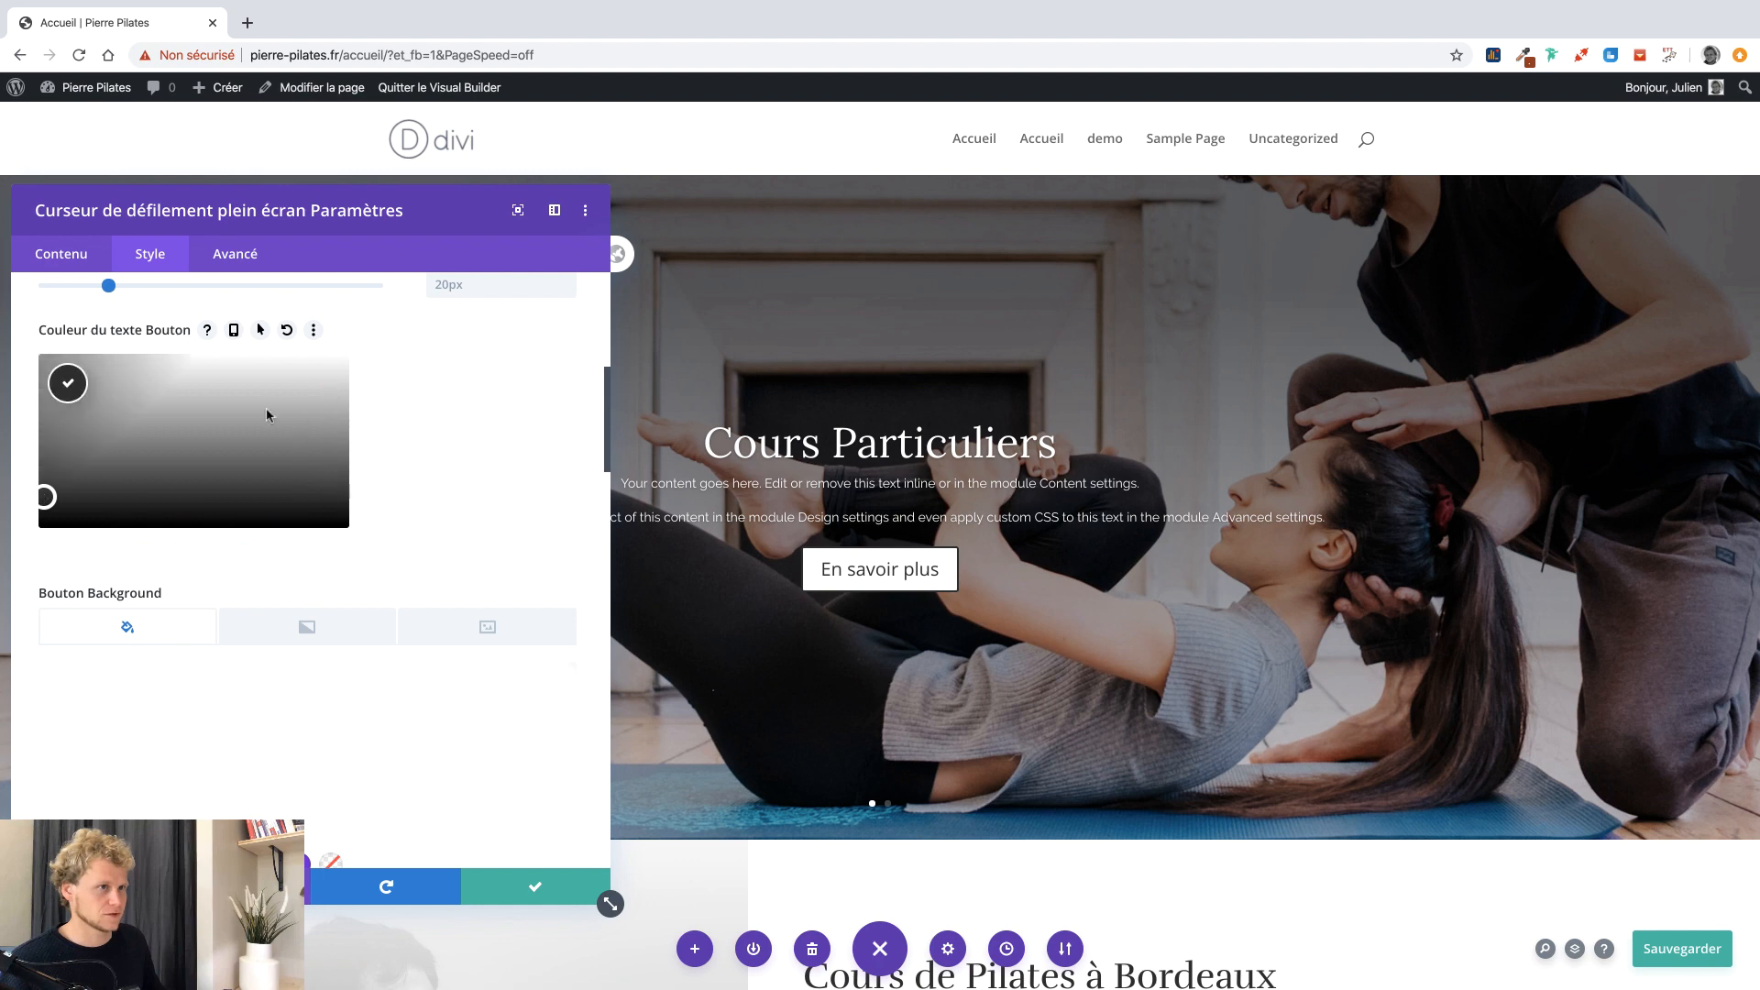
{"action": "left_click", "coordinate": [394, 369]}
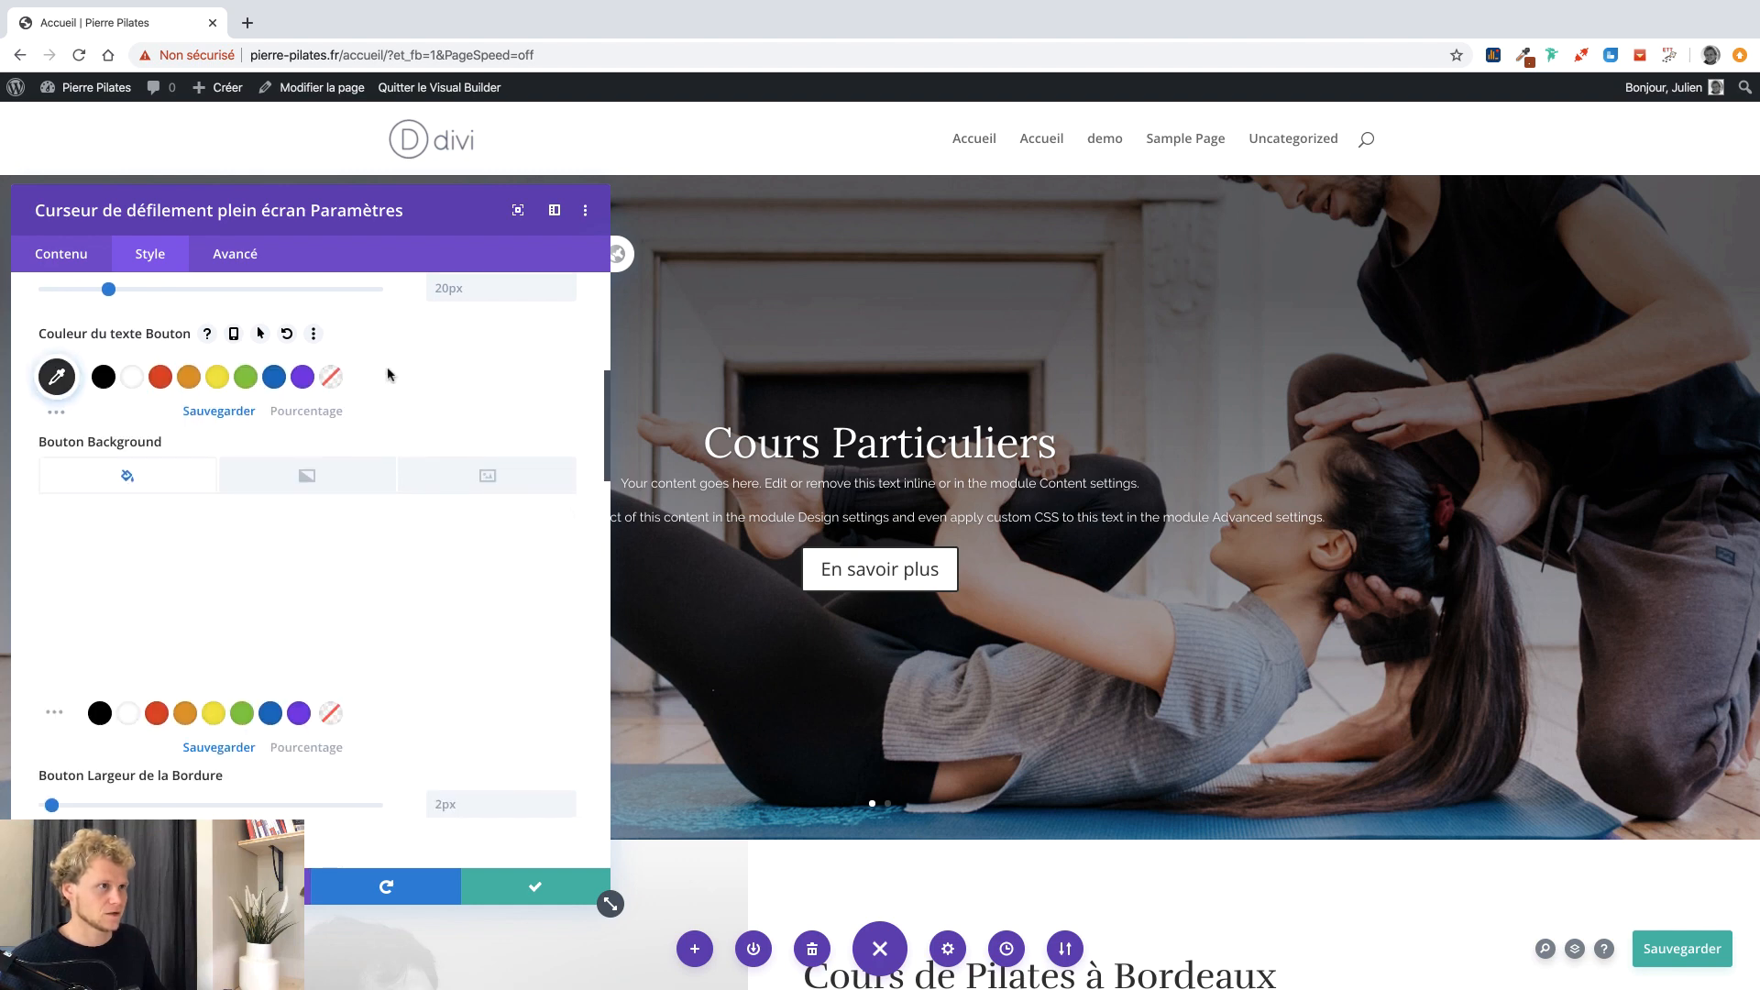
{"action": "scroll", "coordinate": [389, 374], "scroll_direction": "up", "scroll_amount": 3}
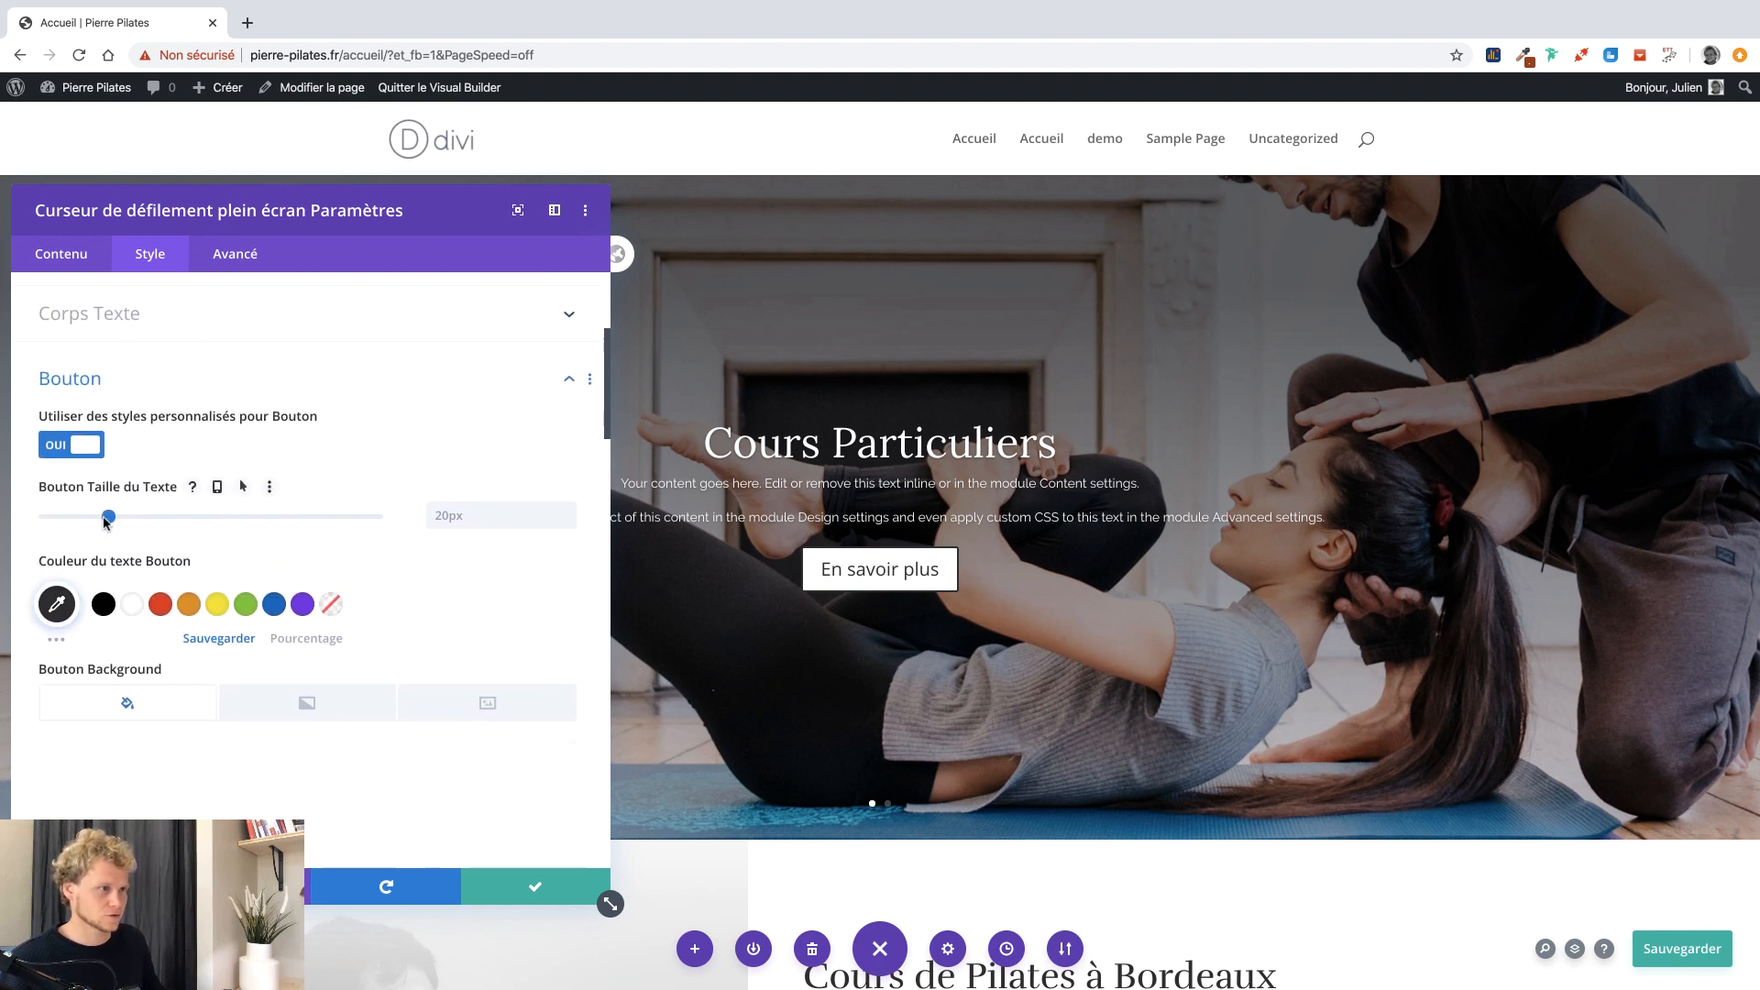
Enlarge the button text to 22px and remove the button border with 0px.
{"action": "mouse_move", "coordinate": [115, 519]}
{"action": "left_mouse_down"}
{"action": "mouse_move", "coordinate": [149, 518]}
{"action": "mouse_move", "coordinate": [116, 519]}
{"action": "left_mouse_up"}
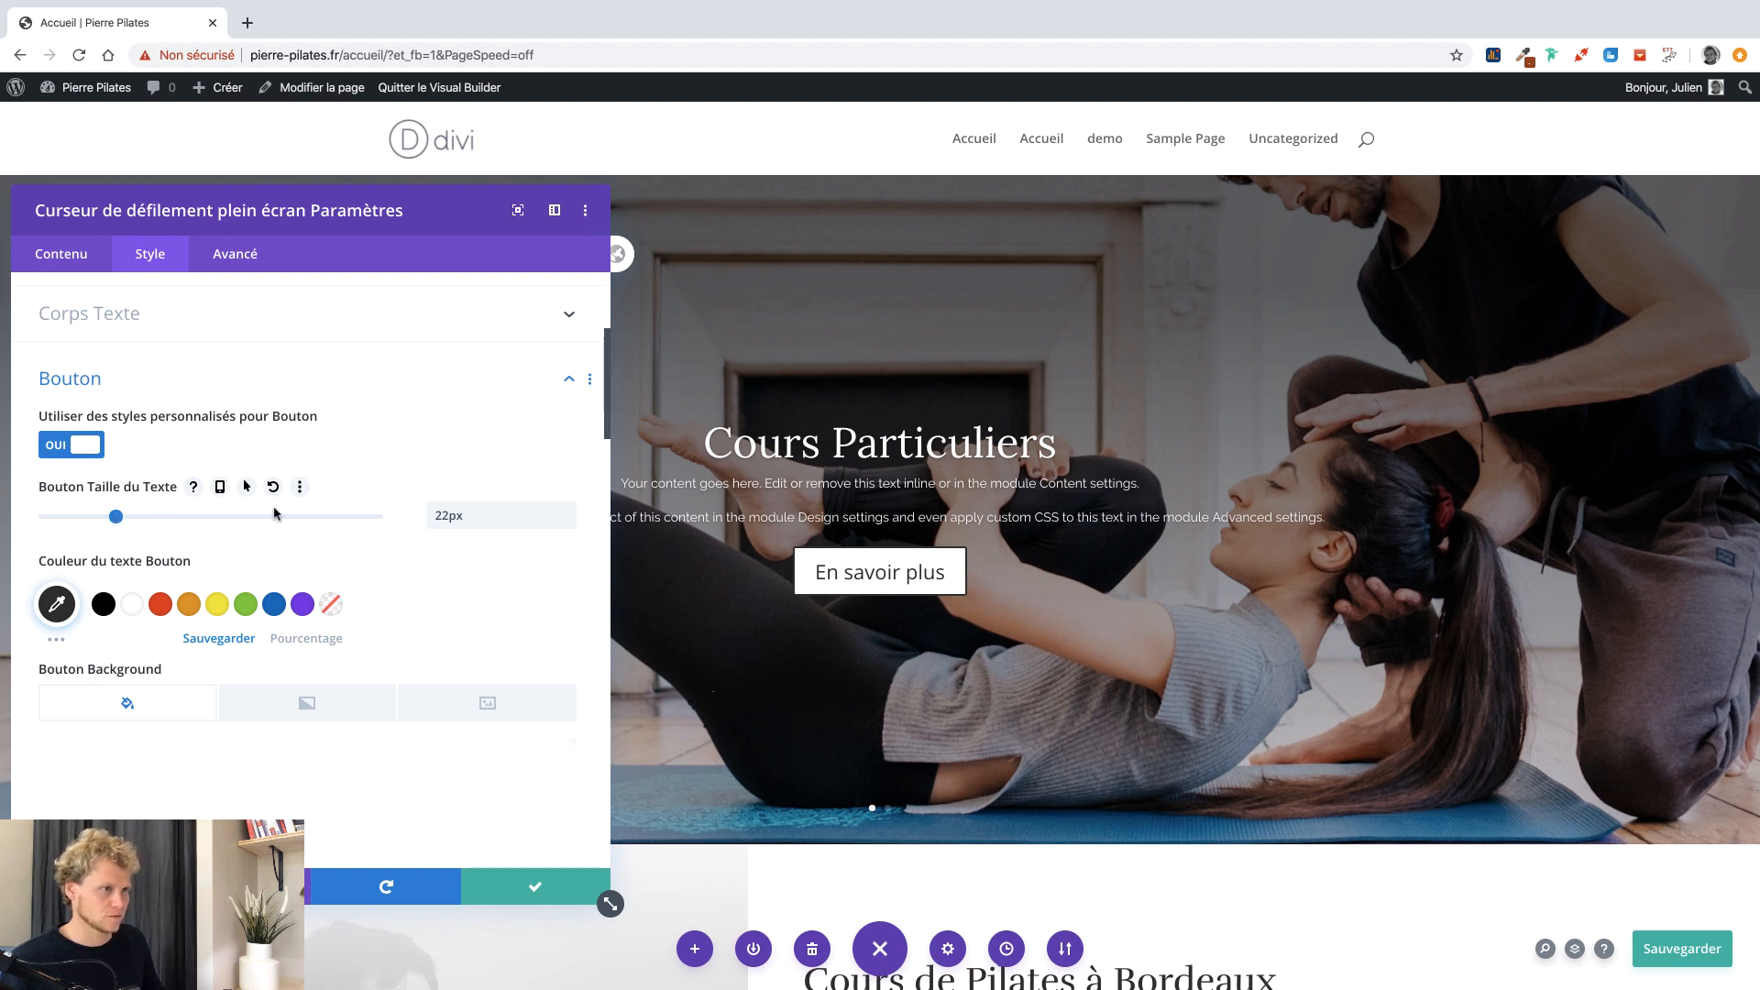
{"action": "scroll", "coordinate": [440, 598], "scroll_direction": "down", "scroll_amount": 4}
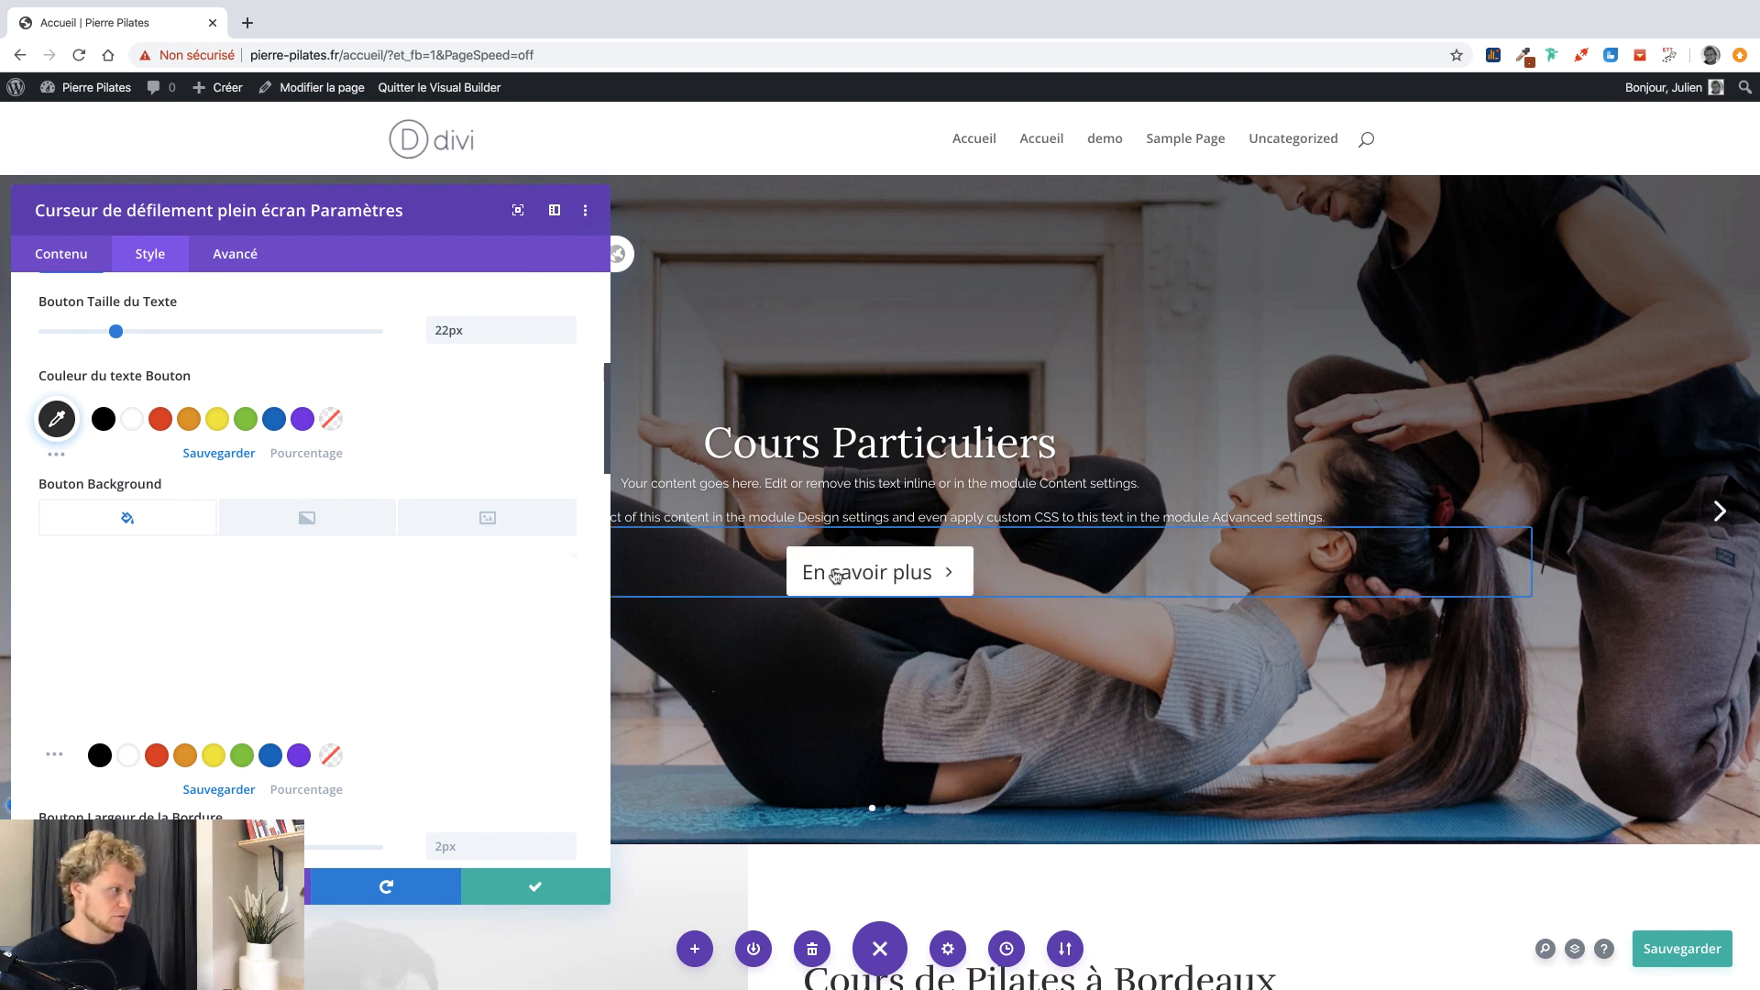
{"action": "scroll", "coordinate": [389, 655], "scroll_direction": "down", "scroll_amount": 5}
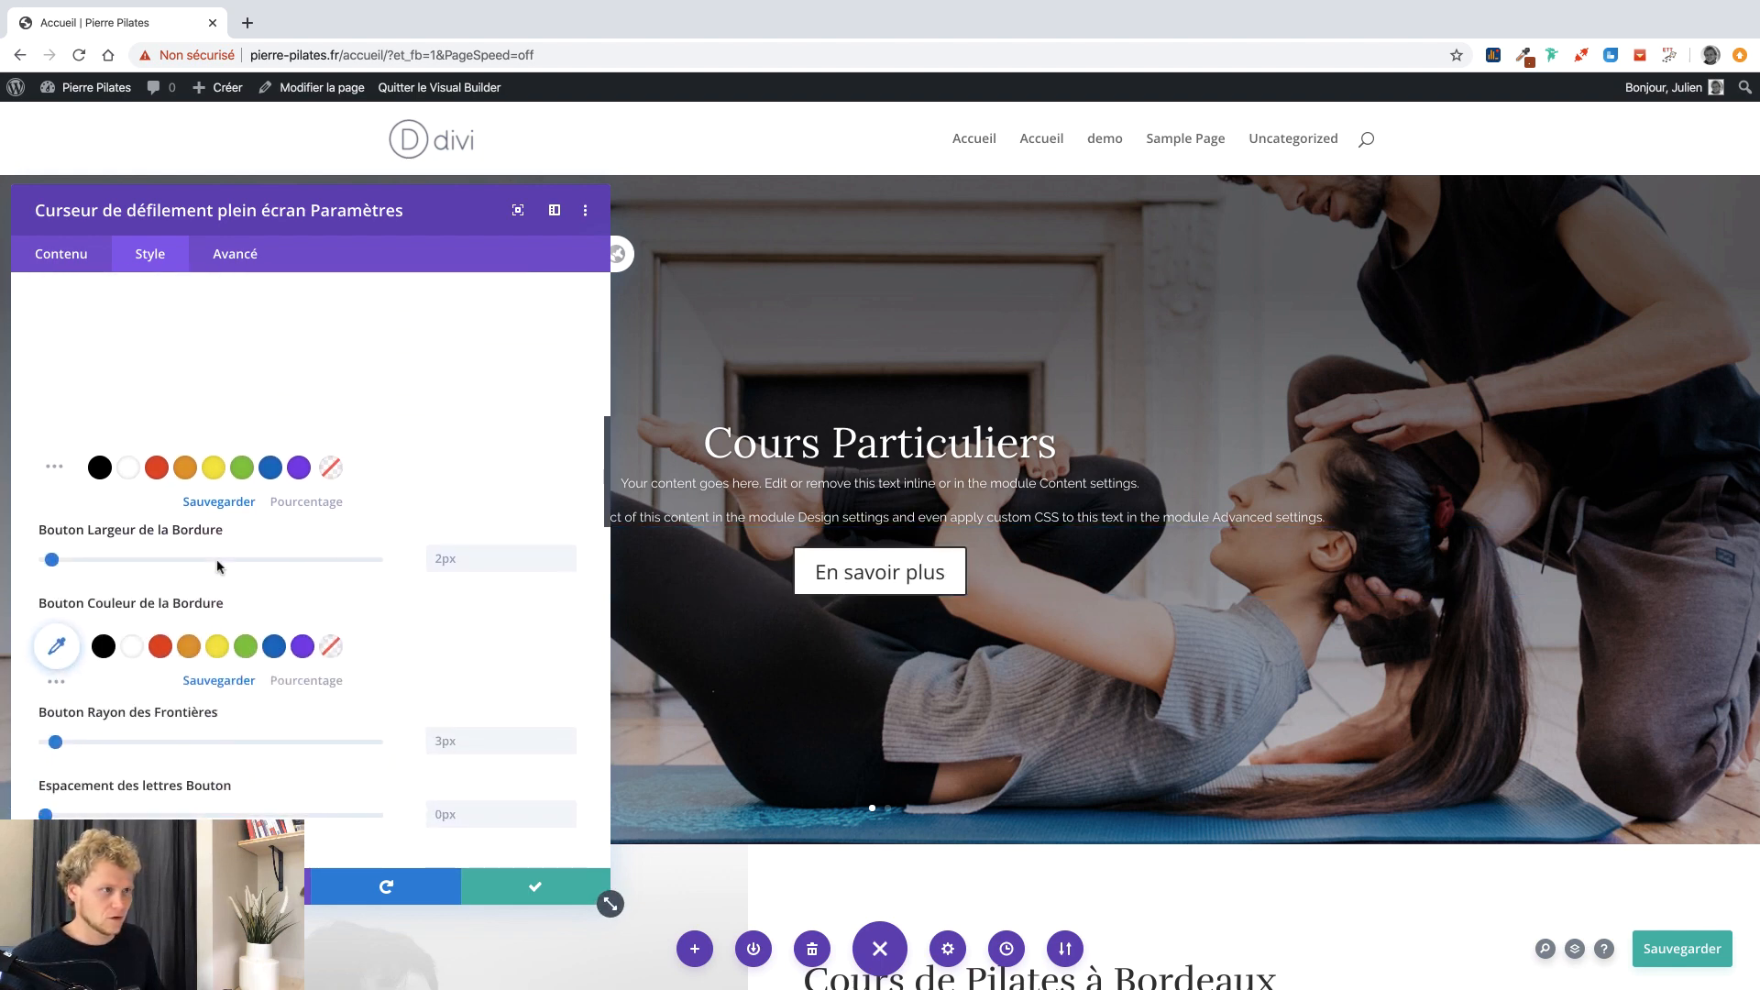
{"action": "left_click_drag", "start_coordinate": [52, 559], "coordinate": [28, 562]}
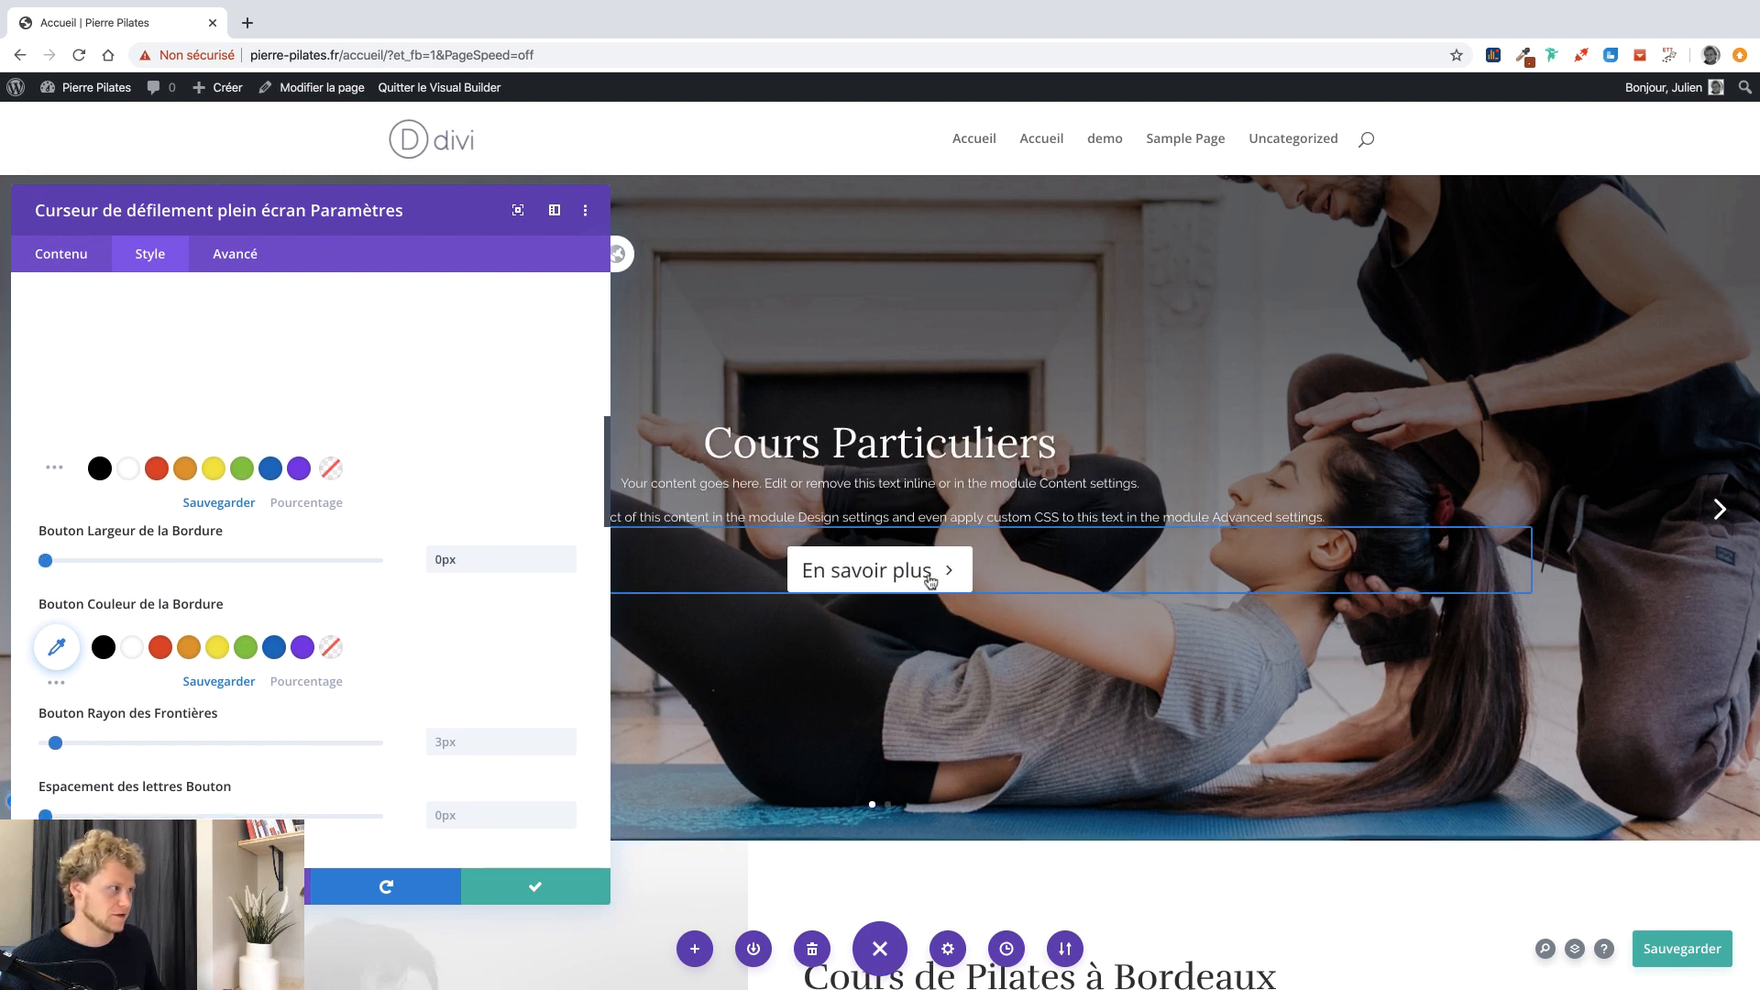
{"action": "scroll", "coordinate": [481, 639], "scroll_direction": "down", "scroll_amount": 5}
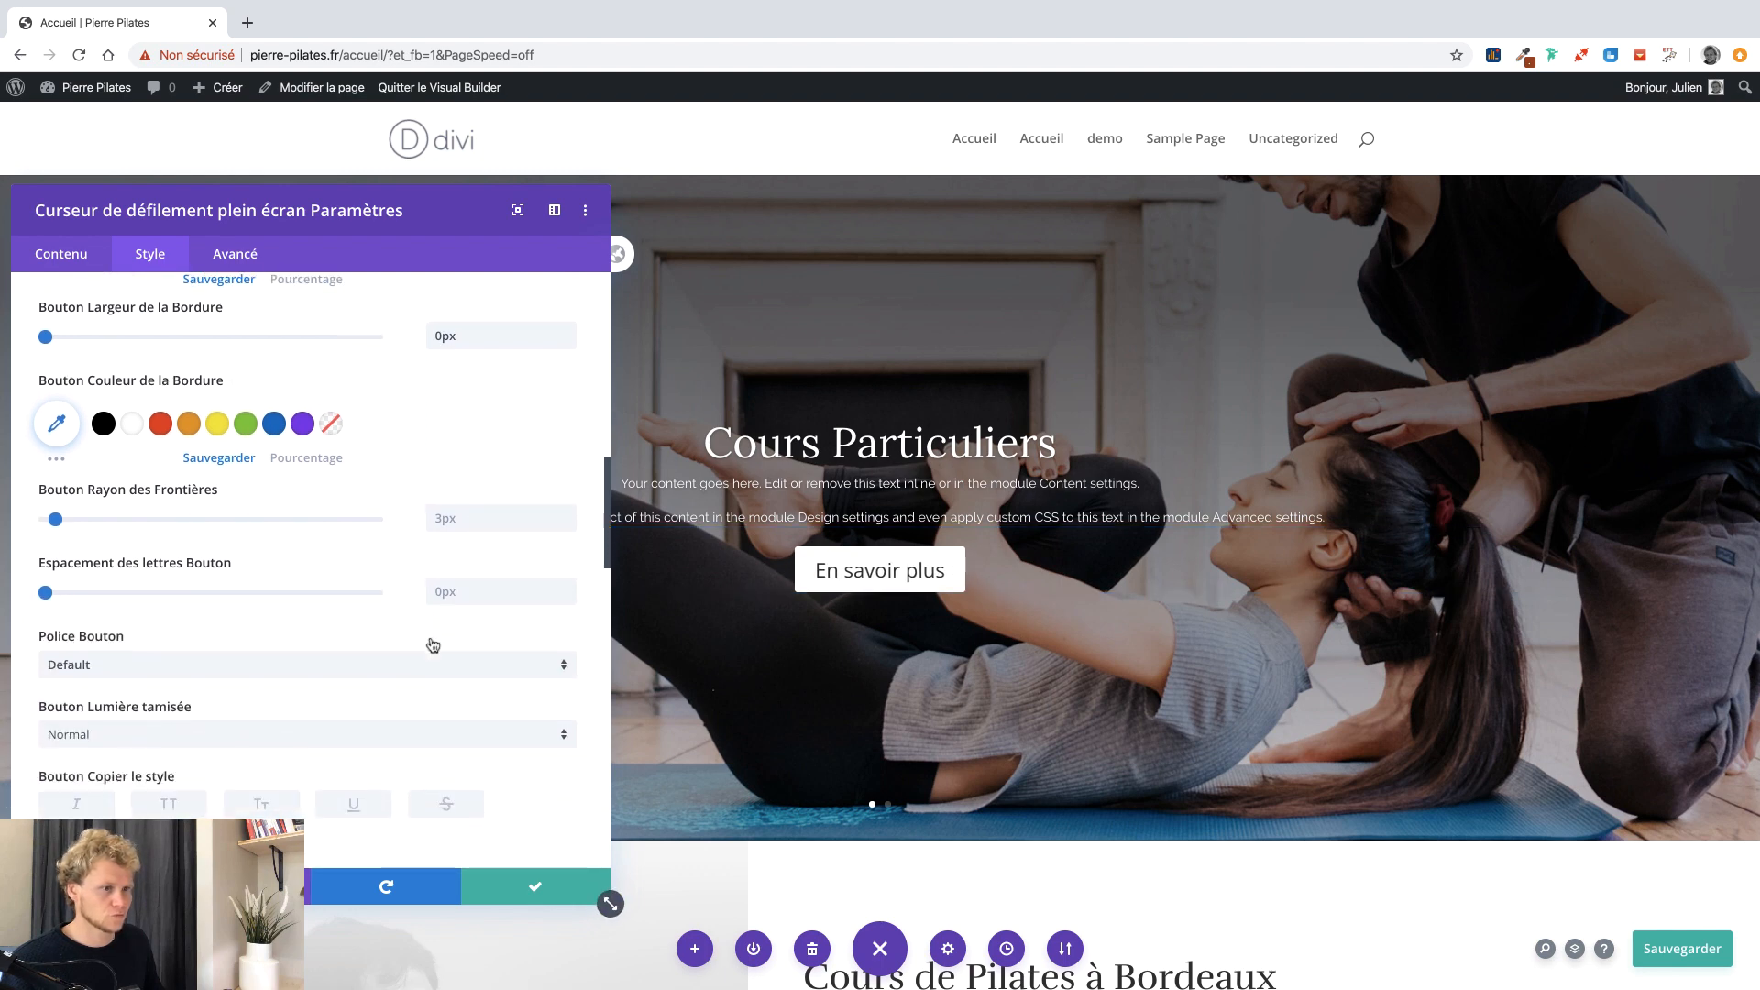
{"action": "scroll", "coordinate": [397, 634], "scroll_direction": "down", "scroll_amount": 3}
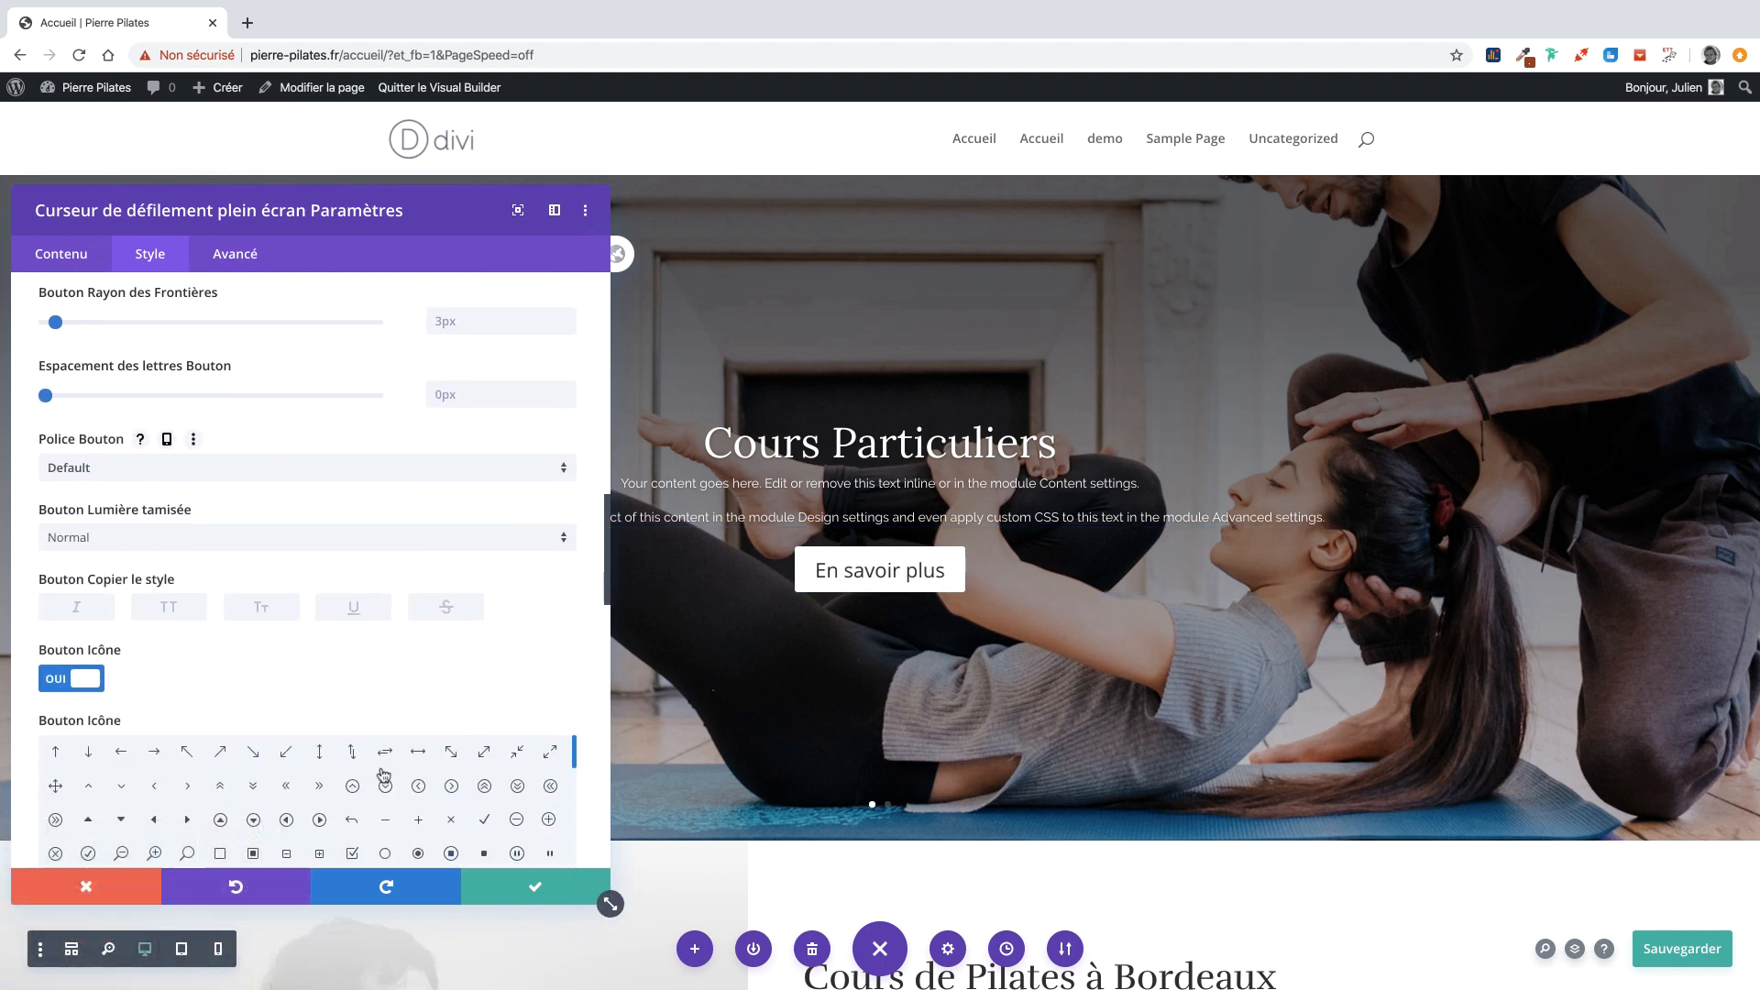
Give the slider buttons the atom icon after trying the speaker icon.
{"action": "left_click", "coordinate": [316, 820]}
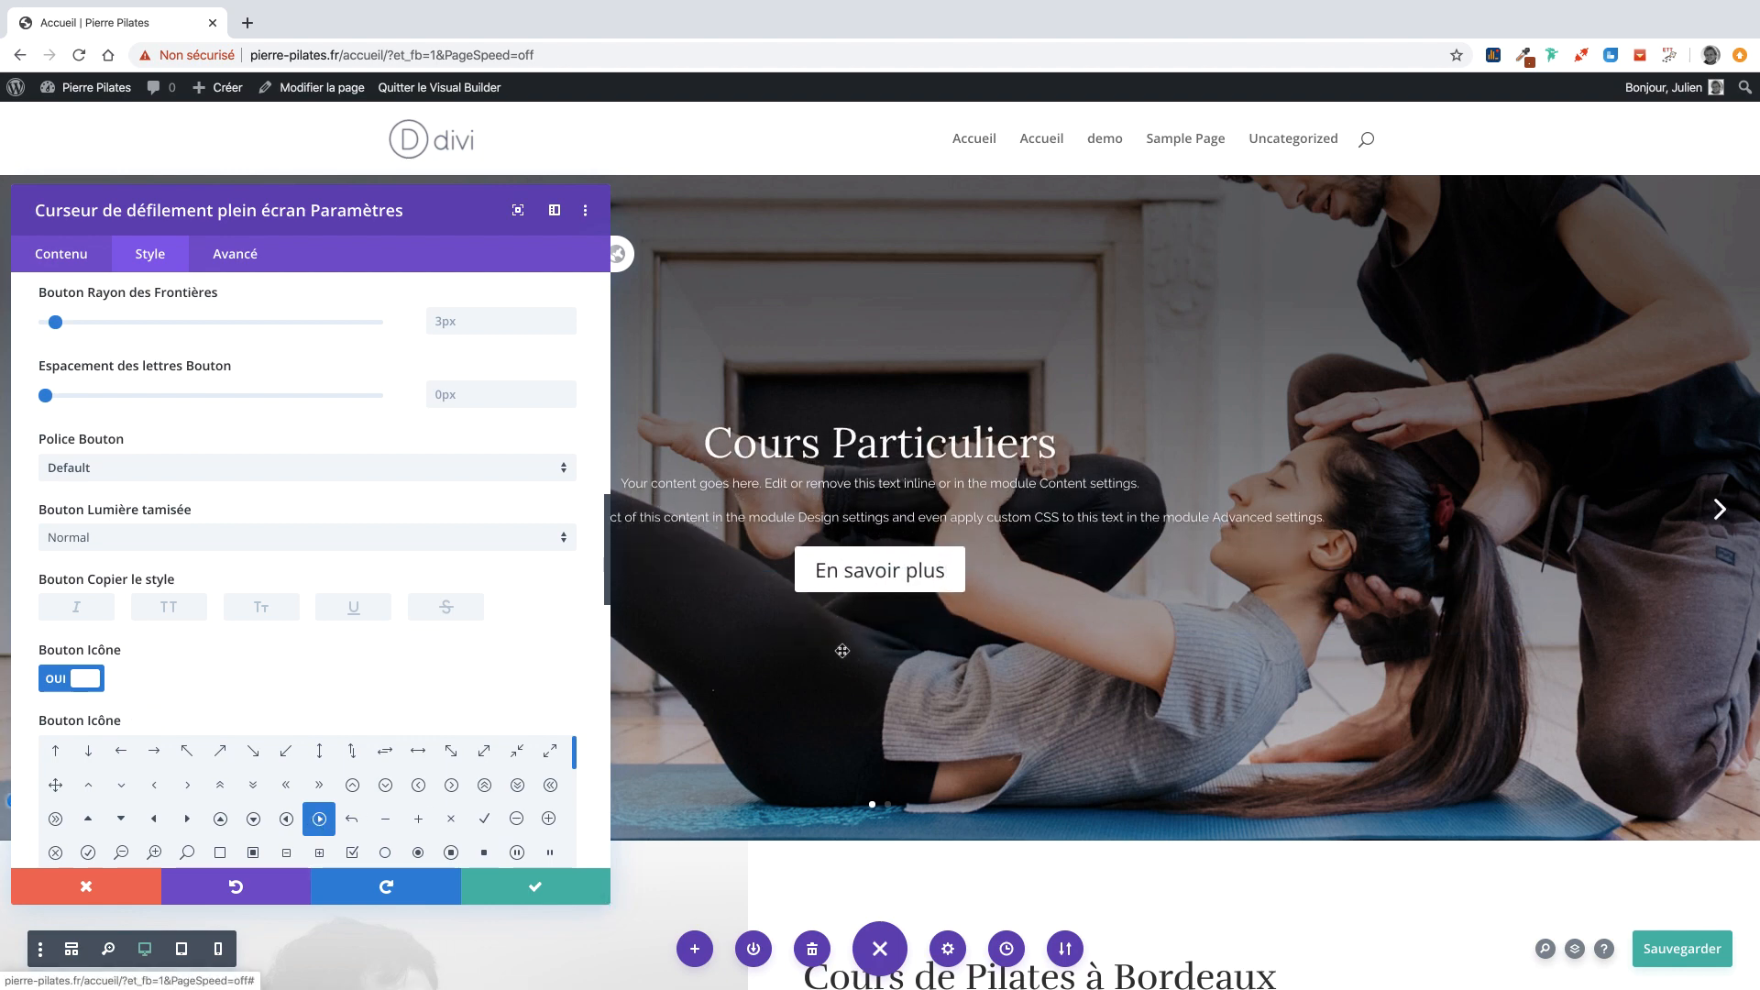
{"action": "scroll", "coordinate": [333, 798], "scroll_direction": "down", "scroll_amount": 2}
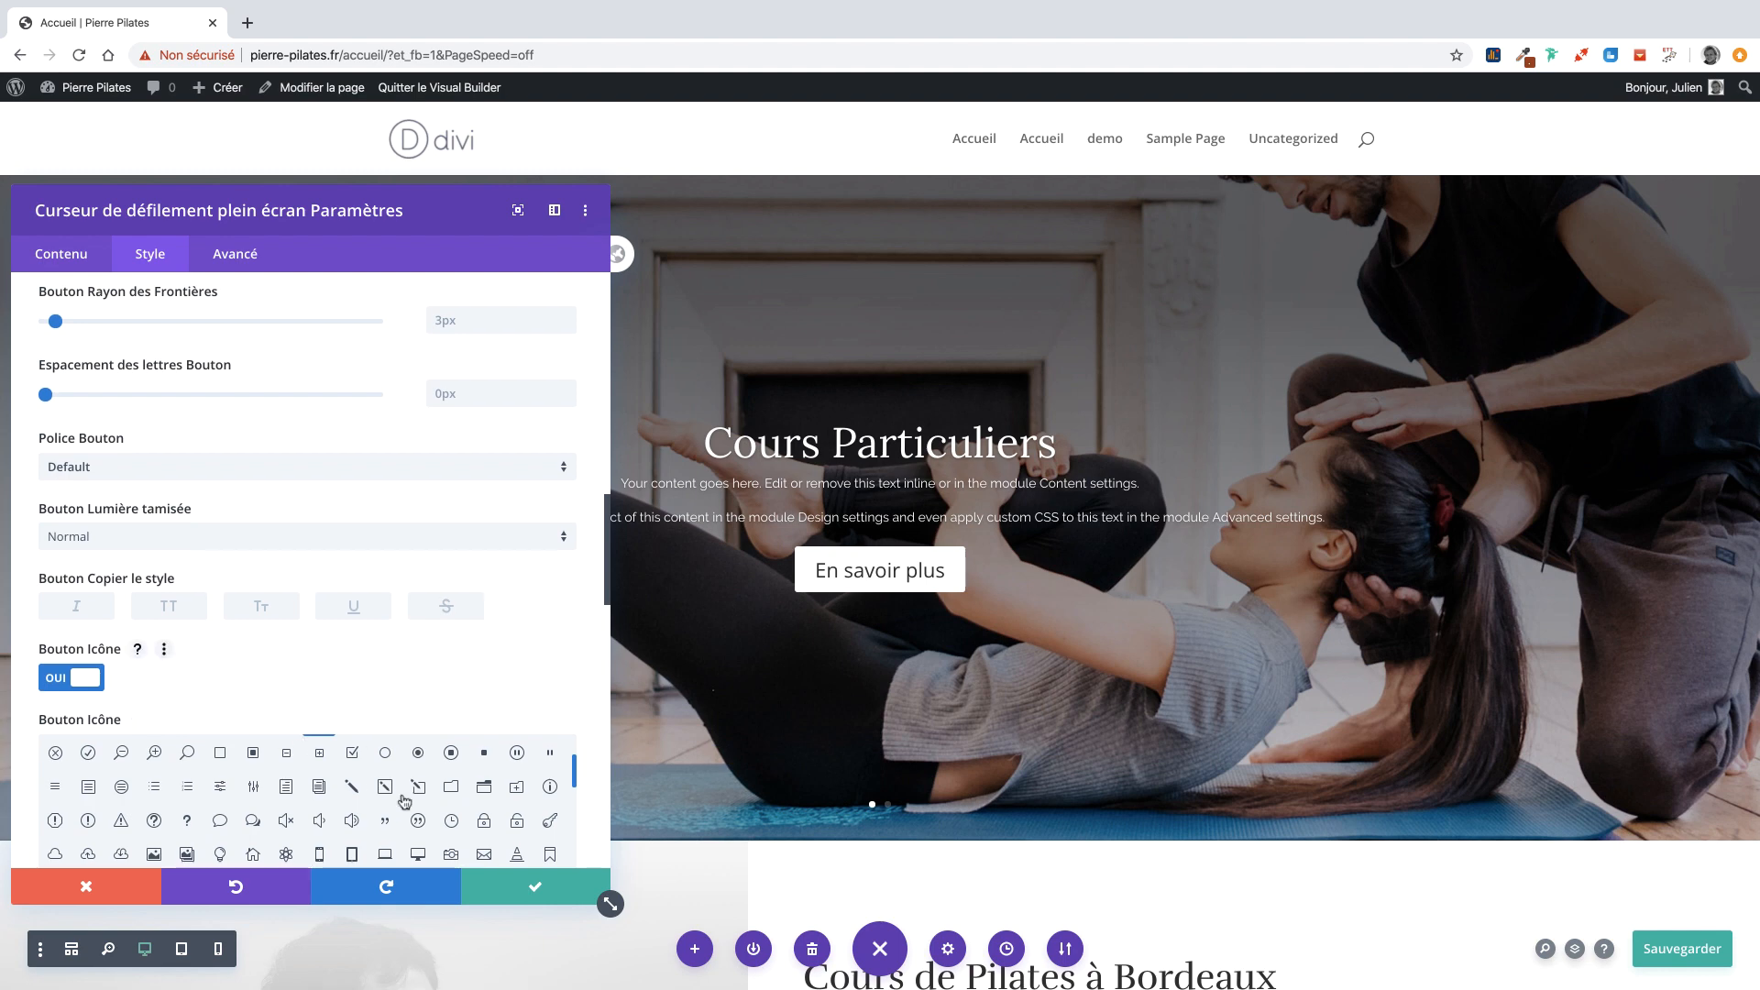
{"action": "left_click", "coordinate": [354, 821]}
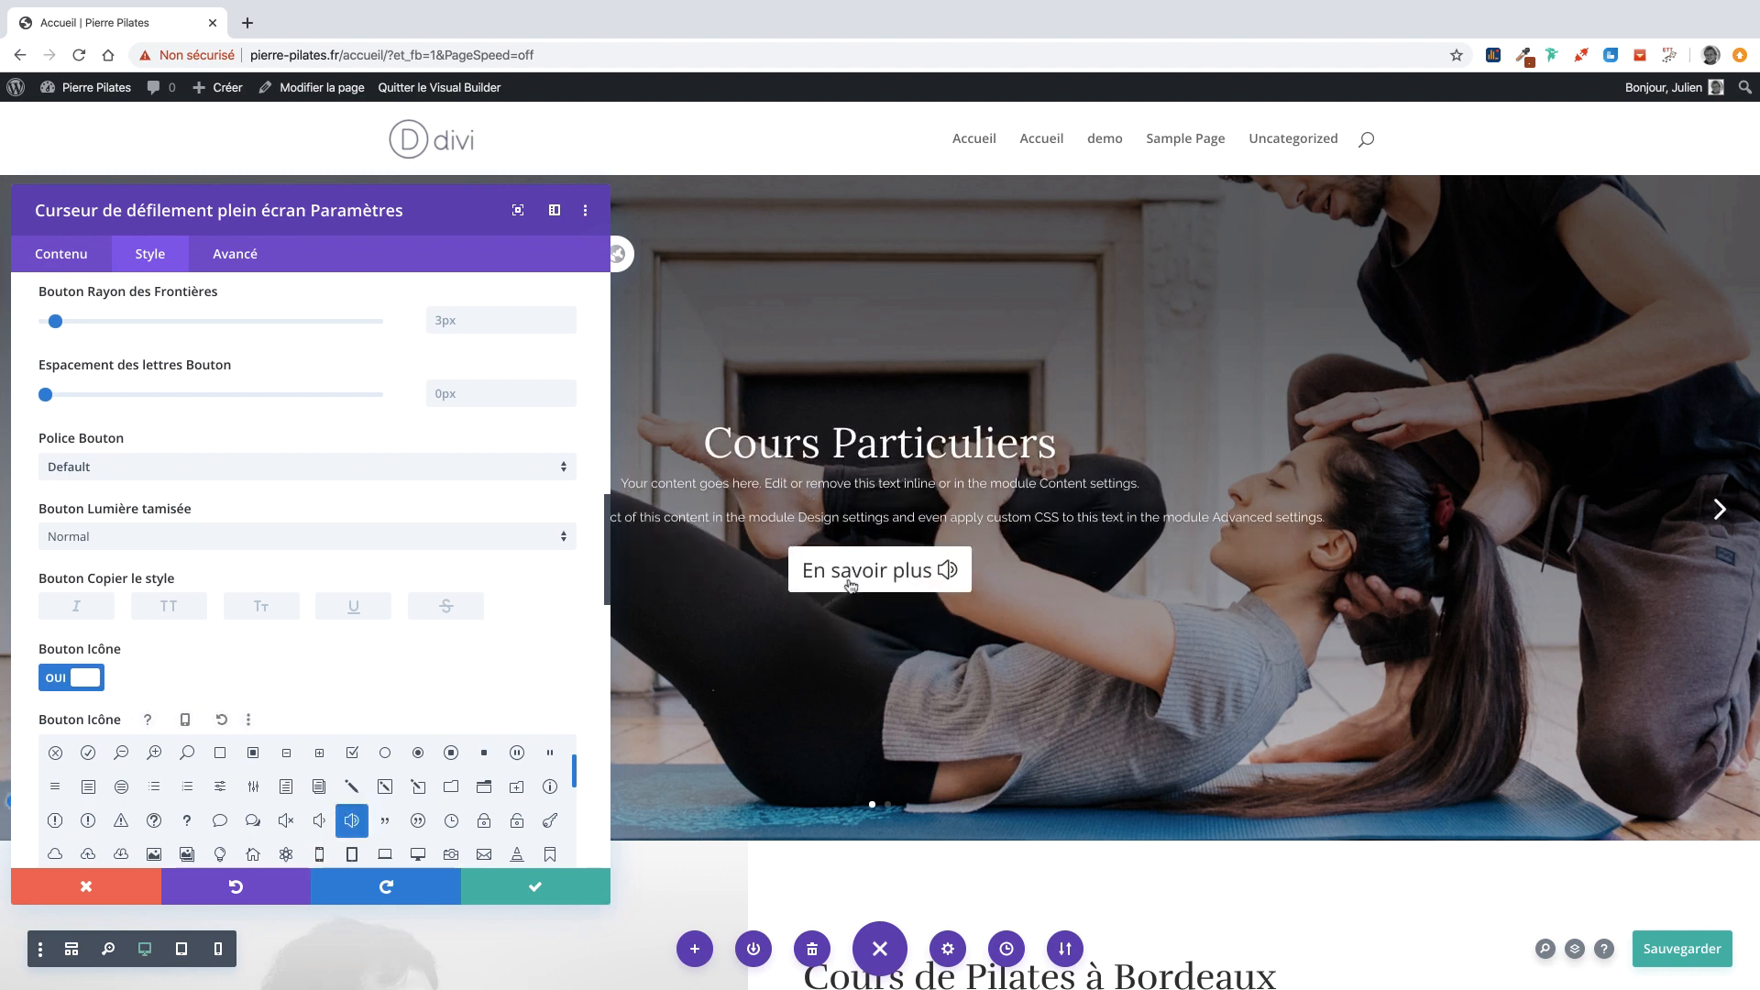
{"action": "left_click", "coordinate": [285, 854]}
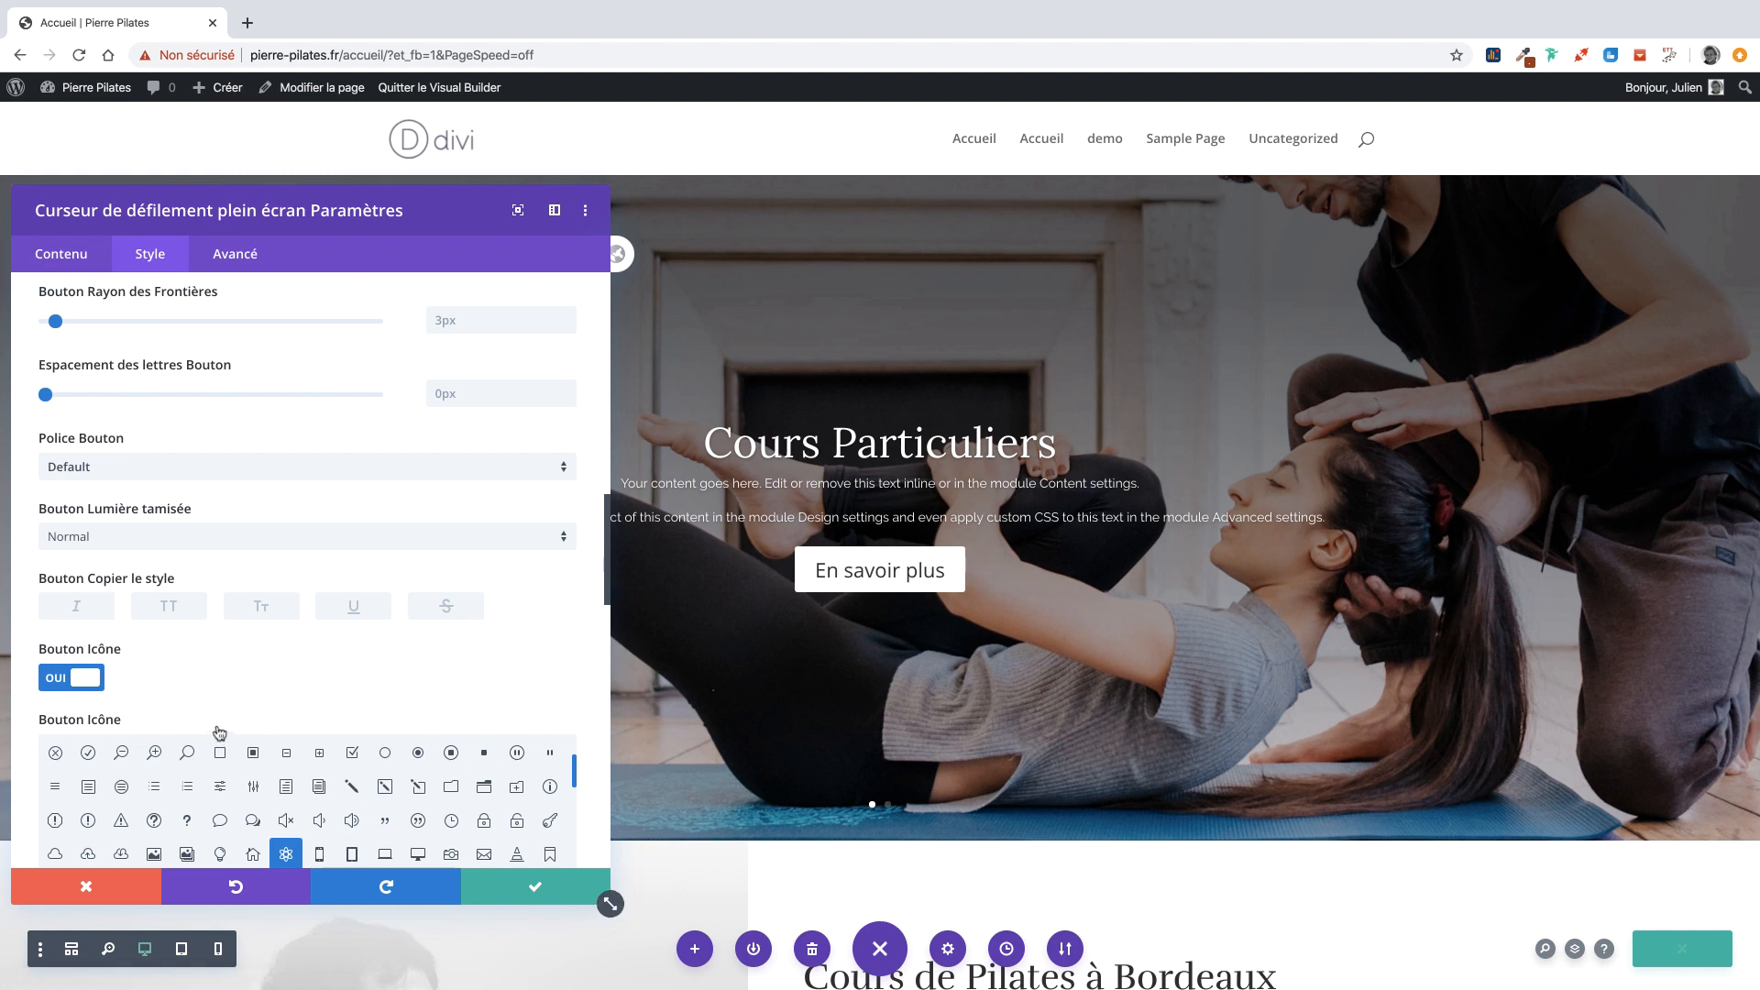
Set the slider button font to Raleway.
{"action": "left_click", "coordinate": [191, 468]}
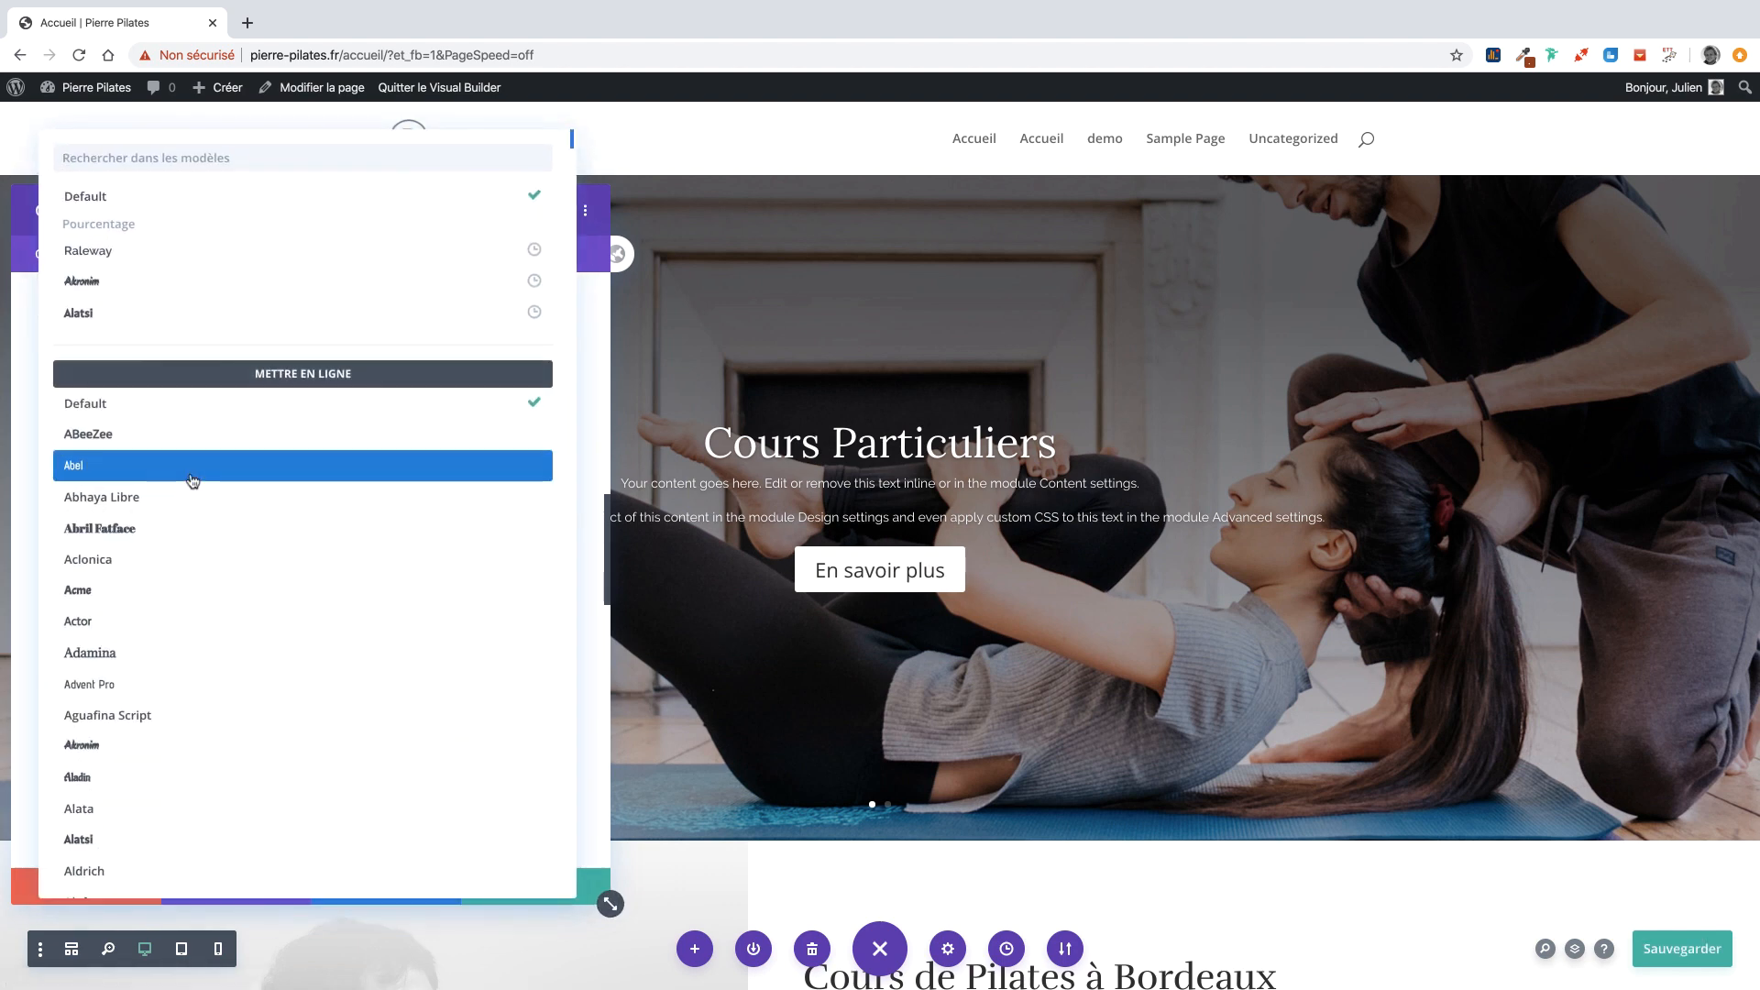
{"action": "left_click", "coordinate": [137, 250]}
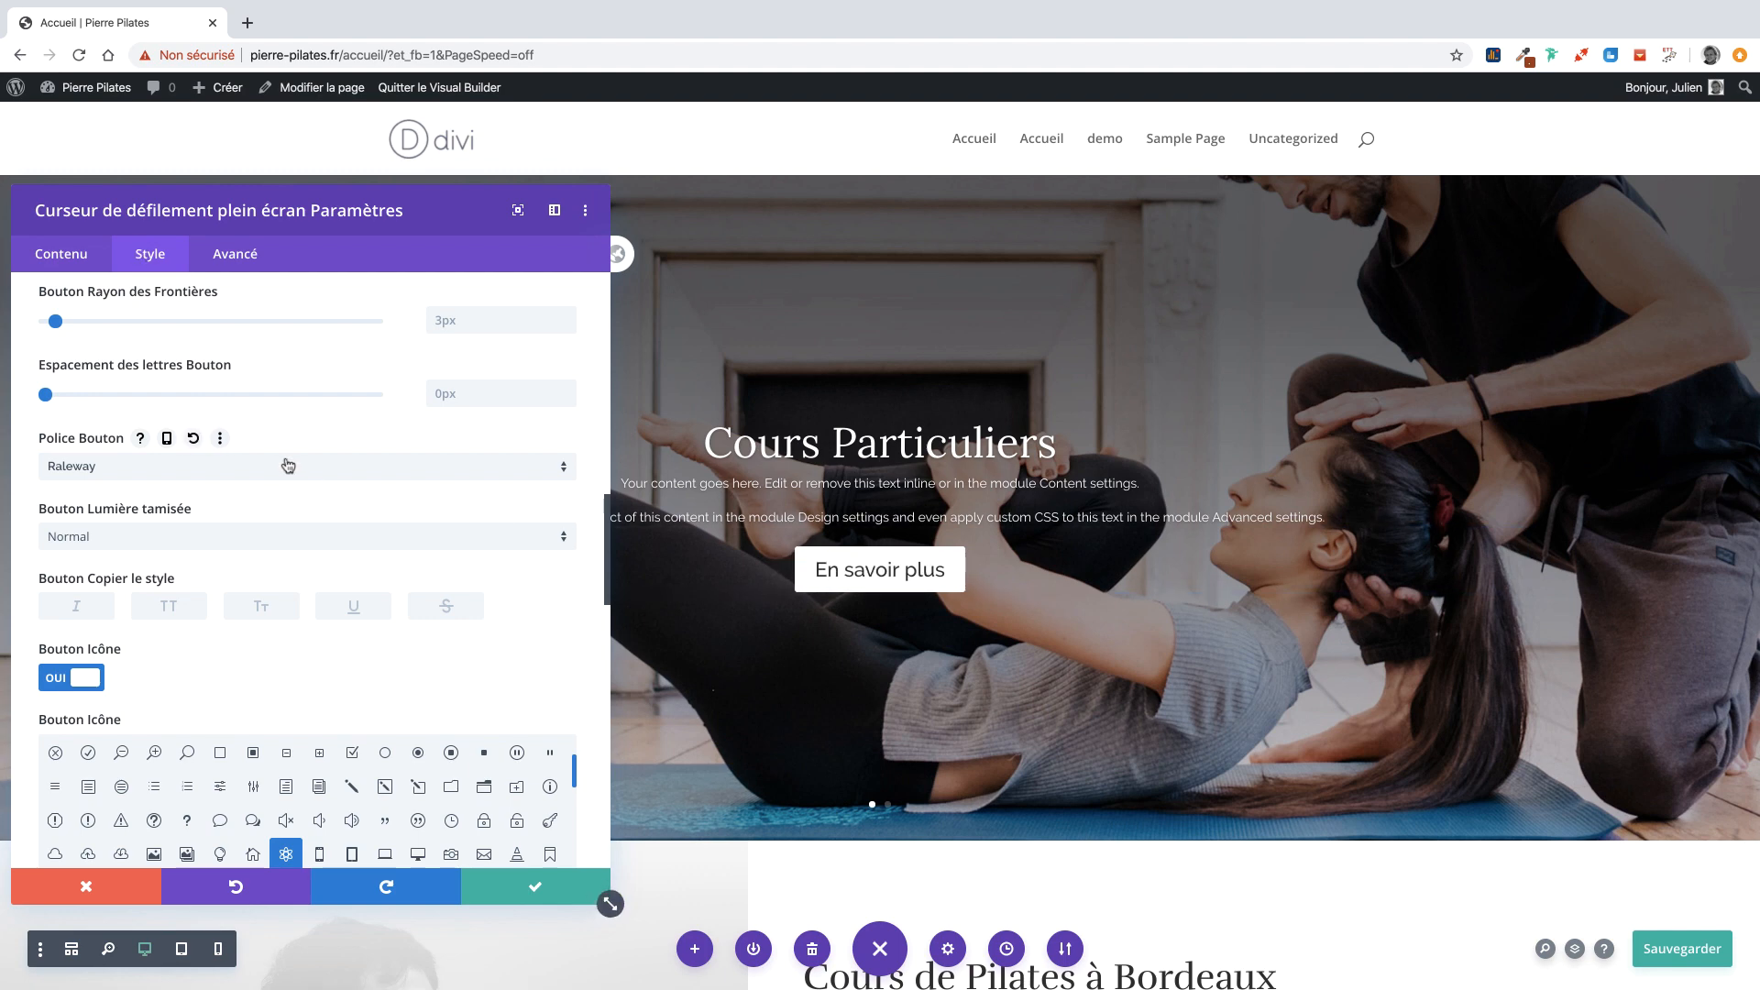
{"action": "scroll", "coordinate": [290, 464], "scroll_direction": "up", "scroll_amount": 3}
{"action": "scroll", "coordinate": [293, 459], "scroll_direction": "down", "scroll_amount": 2}
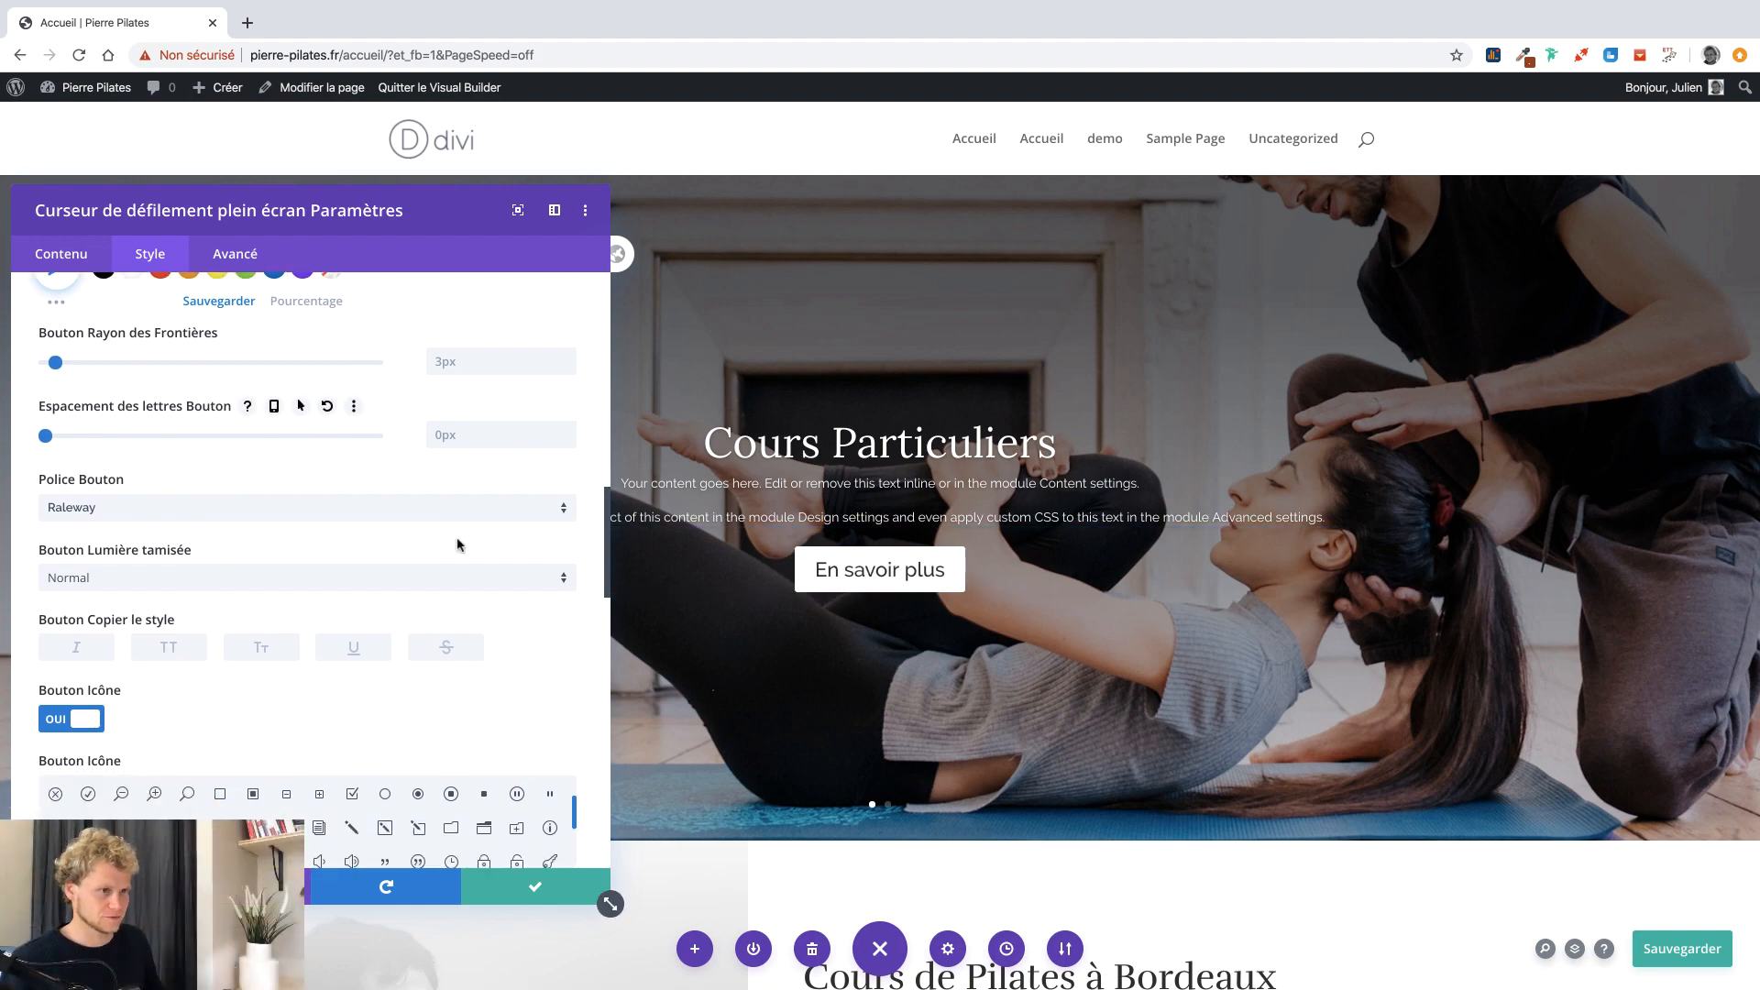
Compare with the reference Pilates site and scroll through the button settings.
{"action": "key", "text": "ctrl+Right"}
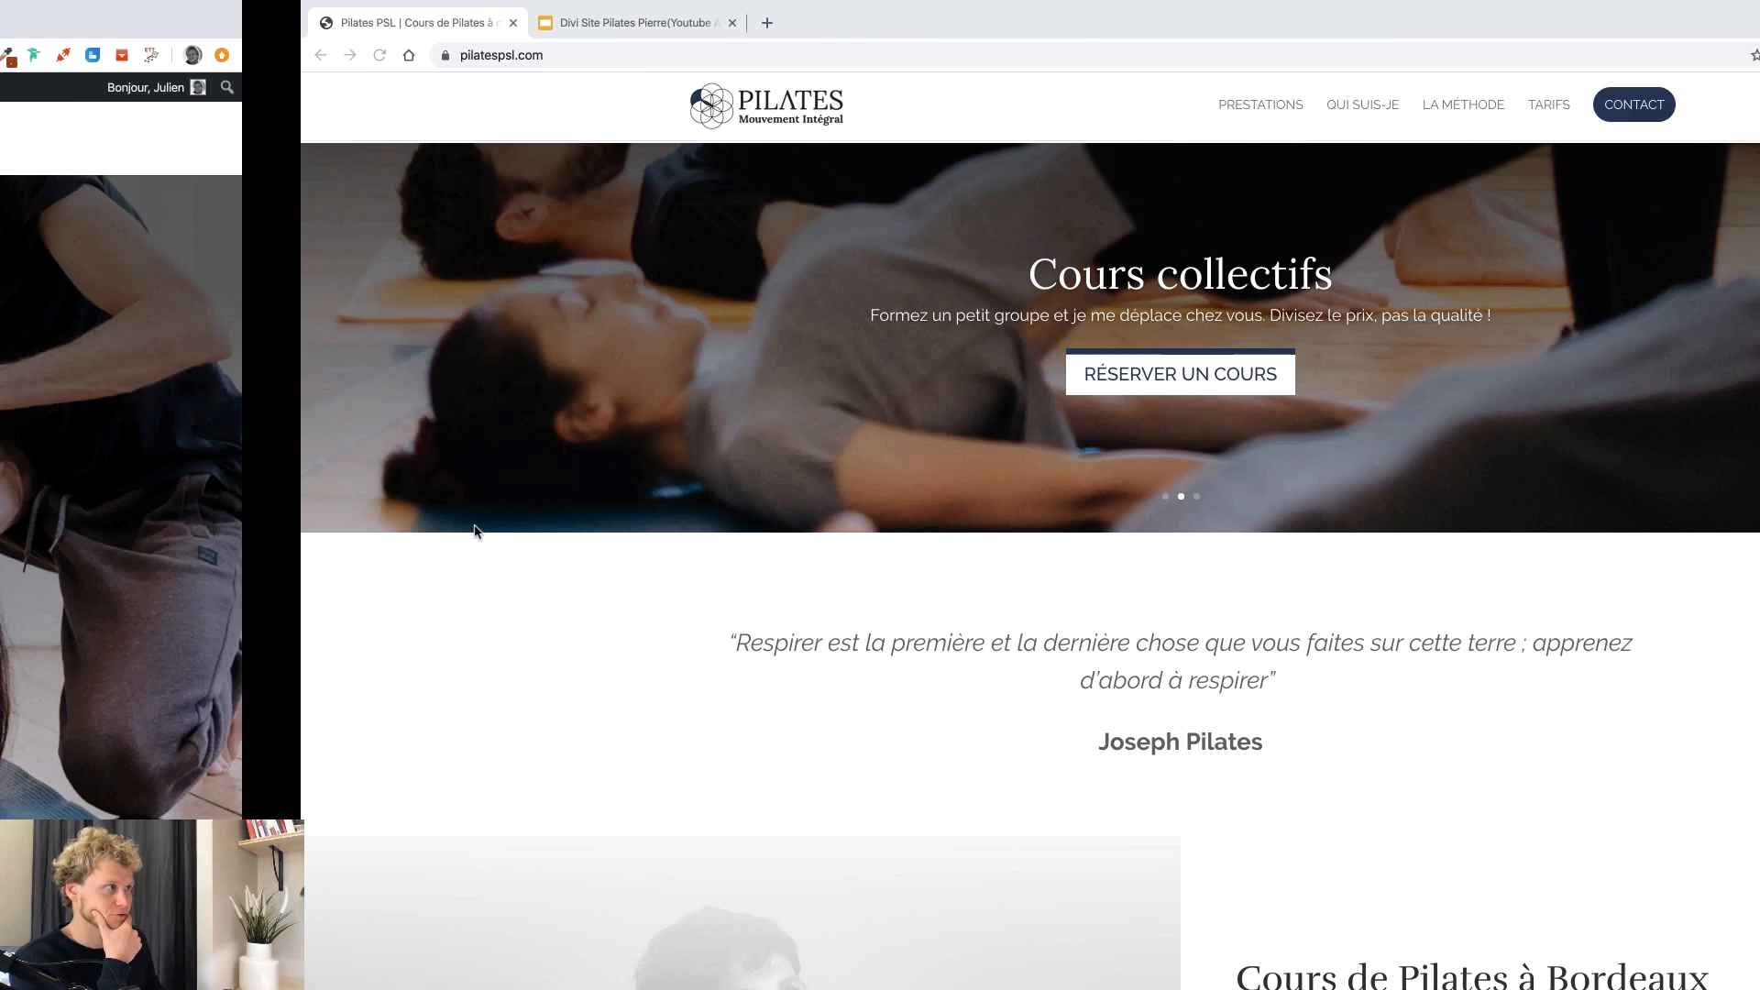
{"action": "key", "text": "ctrl+Left"}
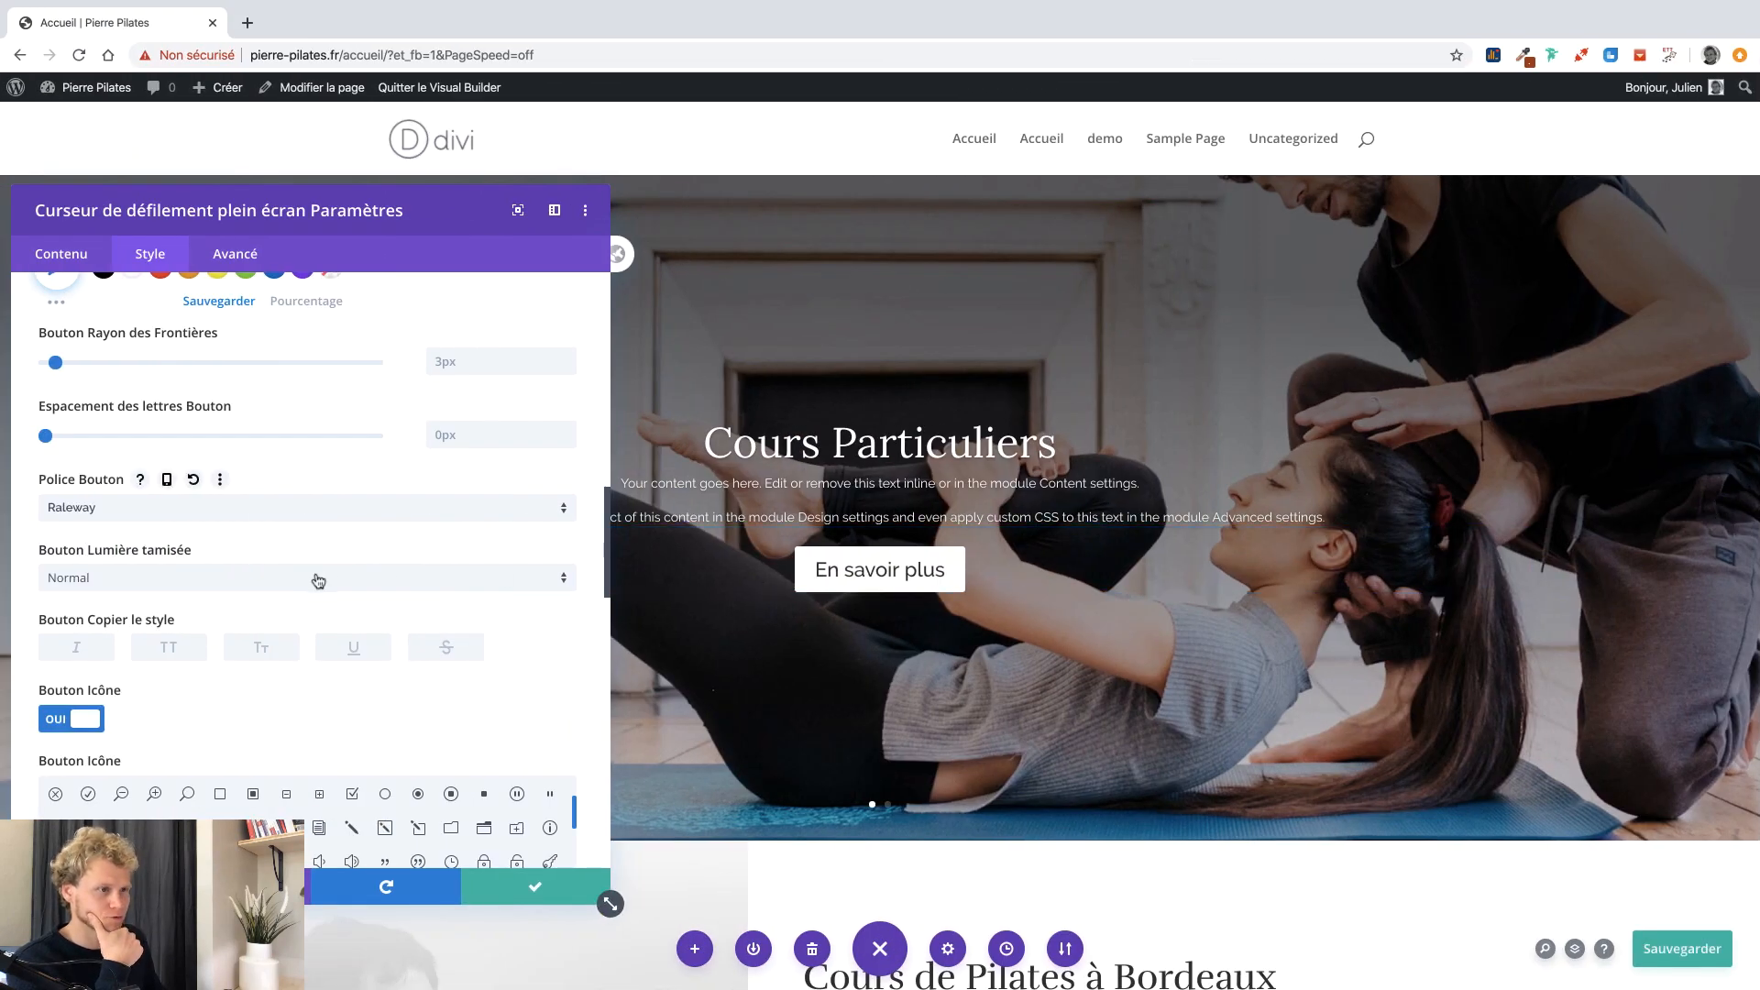
{"action": "scroll", "coordinate": [320, 583], "scroll_direction": "down", "scroll_amount": 5}
{"action": "scroll", "coordinate": [321, 583], "scroll_direction": "down", "scroll_amount": 3}
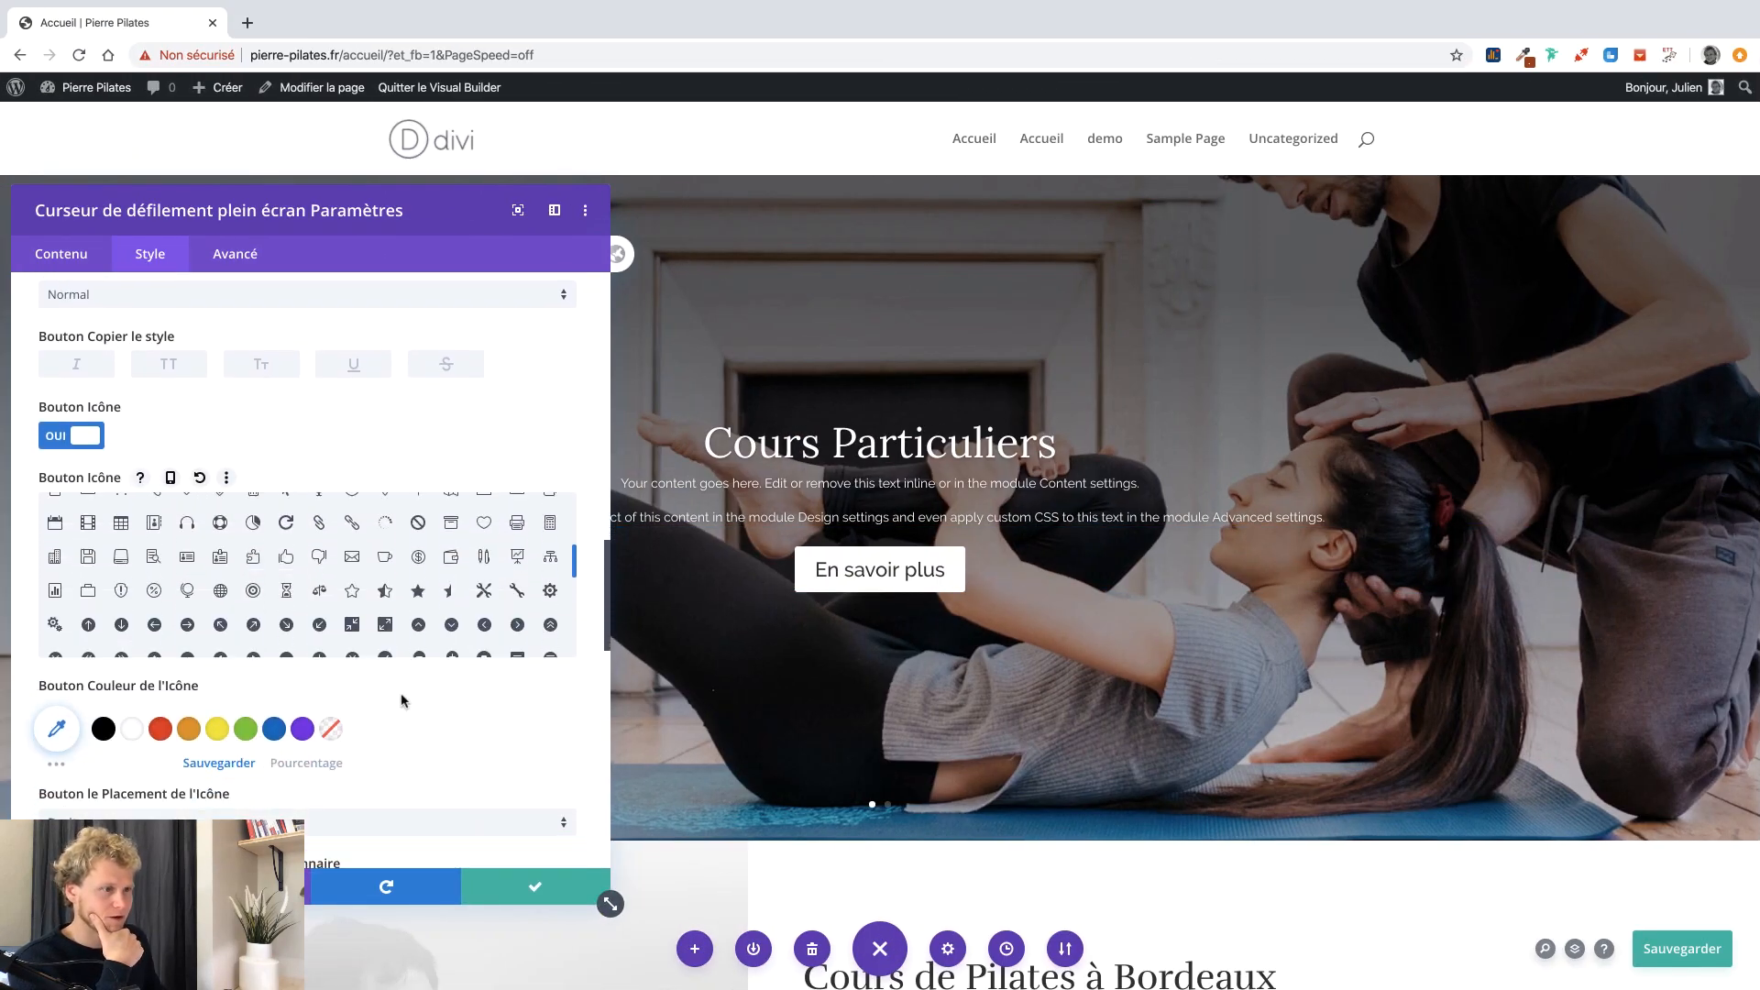
{"action": "scroll", "coordinate": [401, 701], "scroll_direction": "down", "scroll_amount": 4}
{"action": "scroll", "coordinate": [404, 608], "scroll_direction": "down", "scroll_amount": 4}
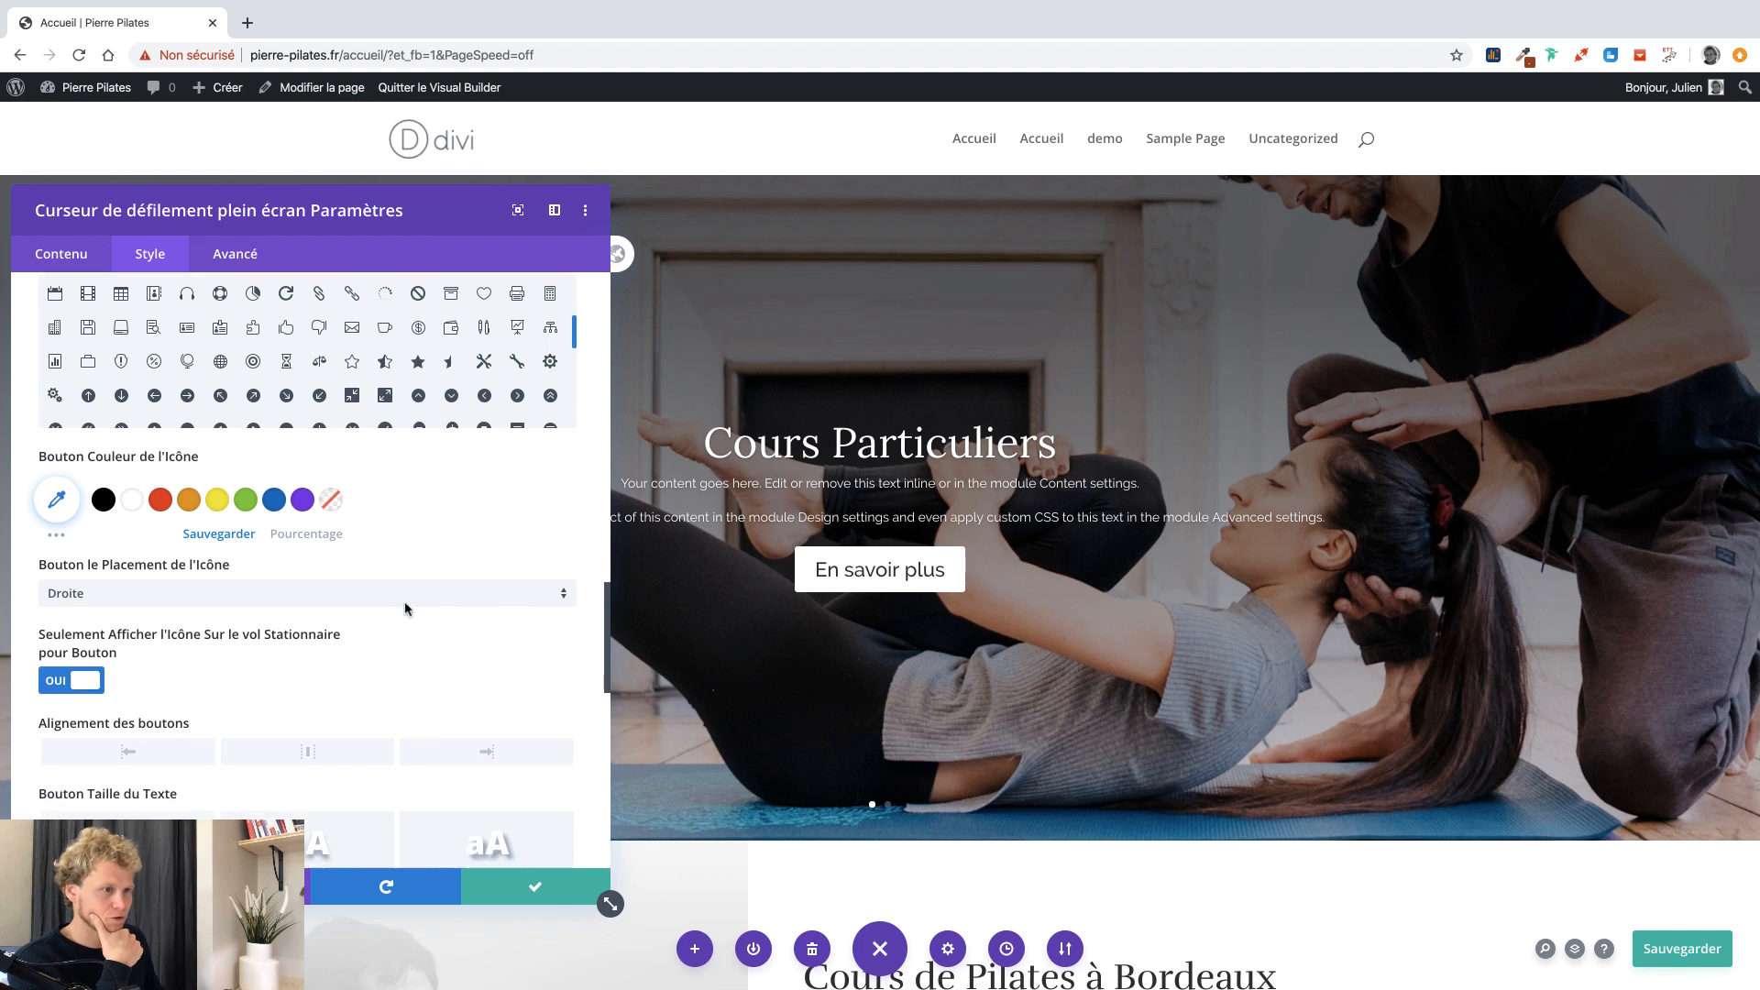
{"action": "scroll", "coordinate": [404, 608], "scroll_direction": "up", "scroll_amount": 8}
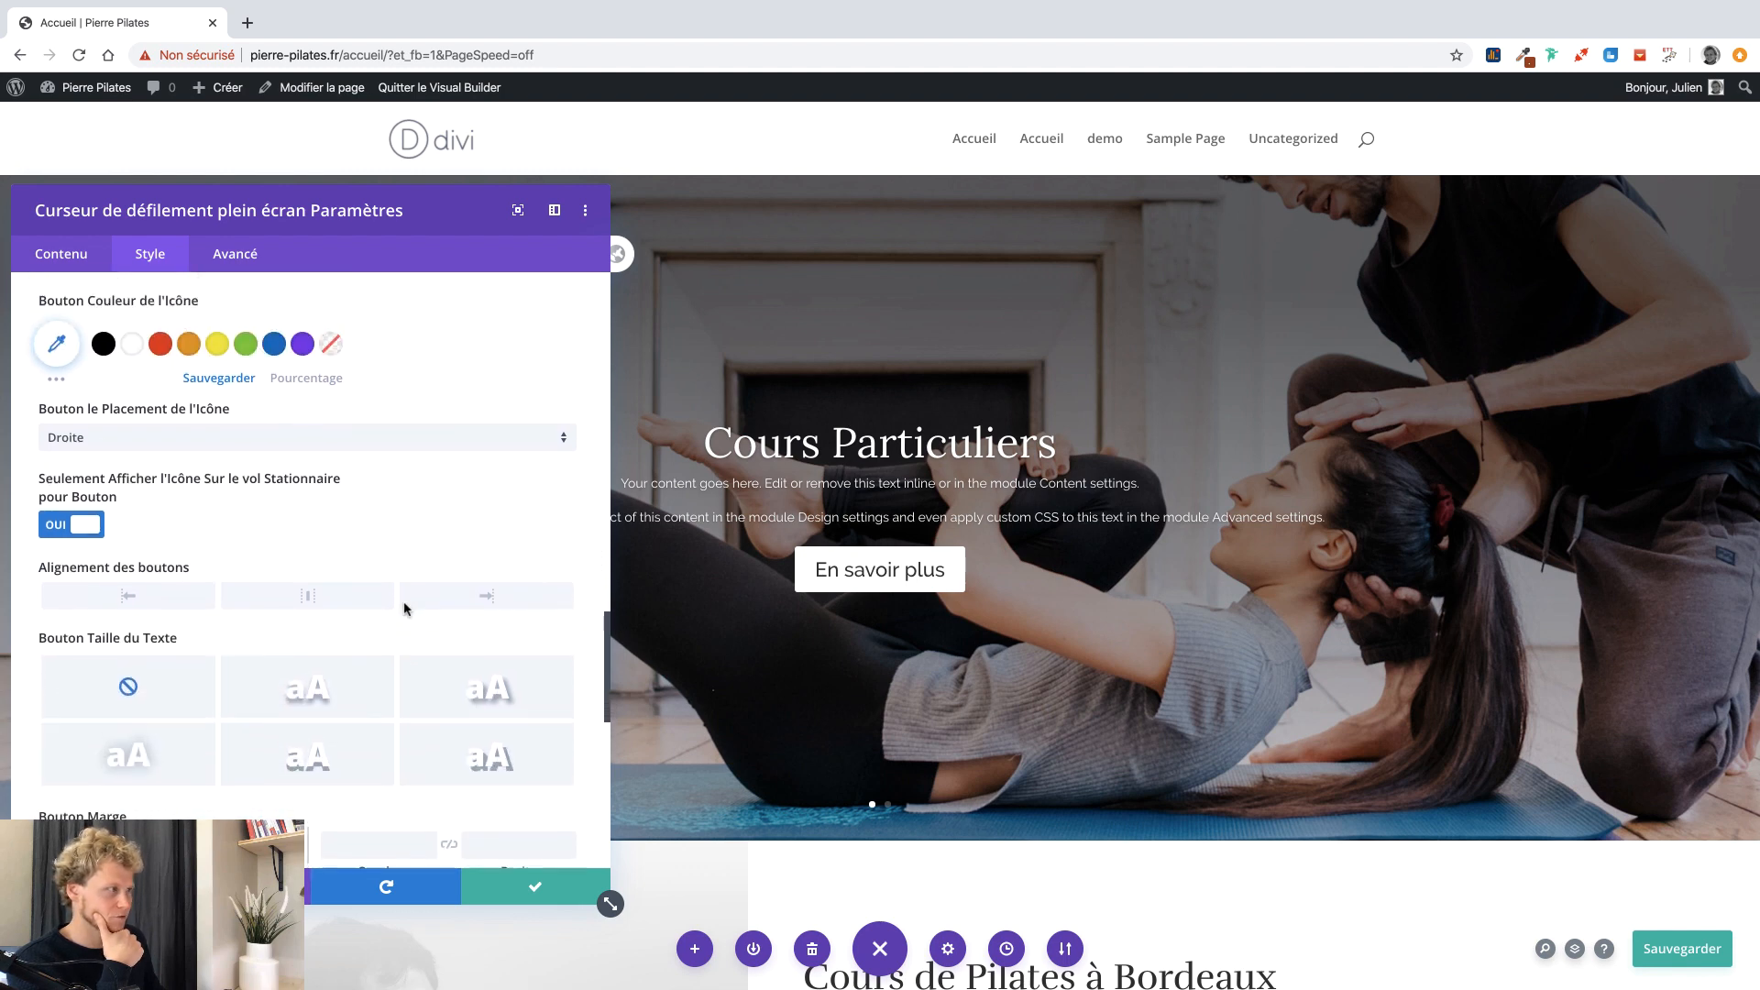
{"action": "scroll", "coordinate": [404, 608], "scroll_direction": "up", "scroll_amount": 8}
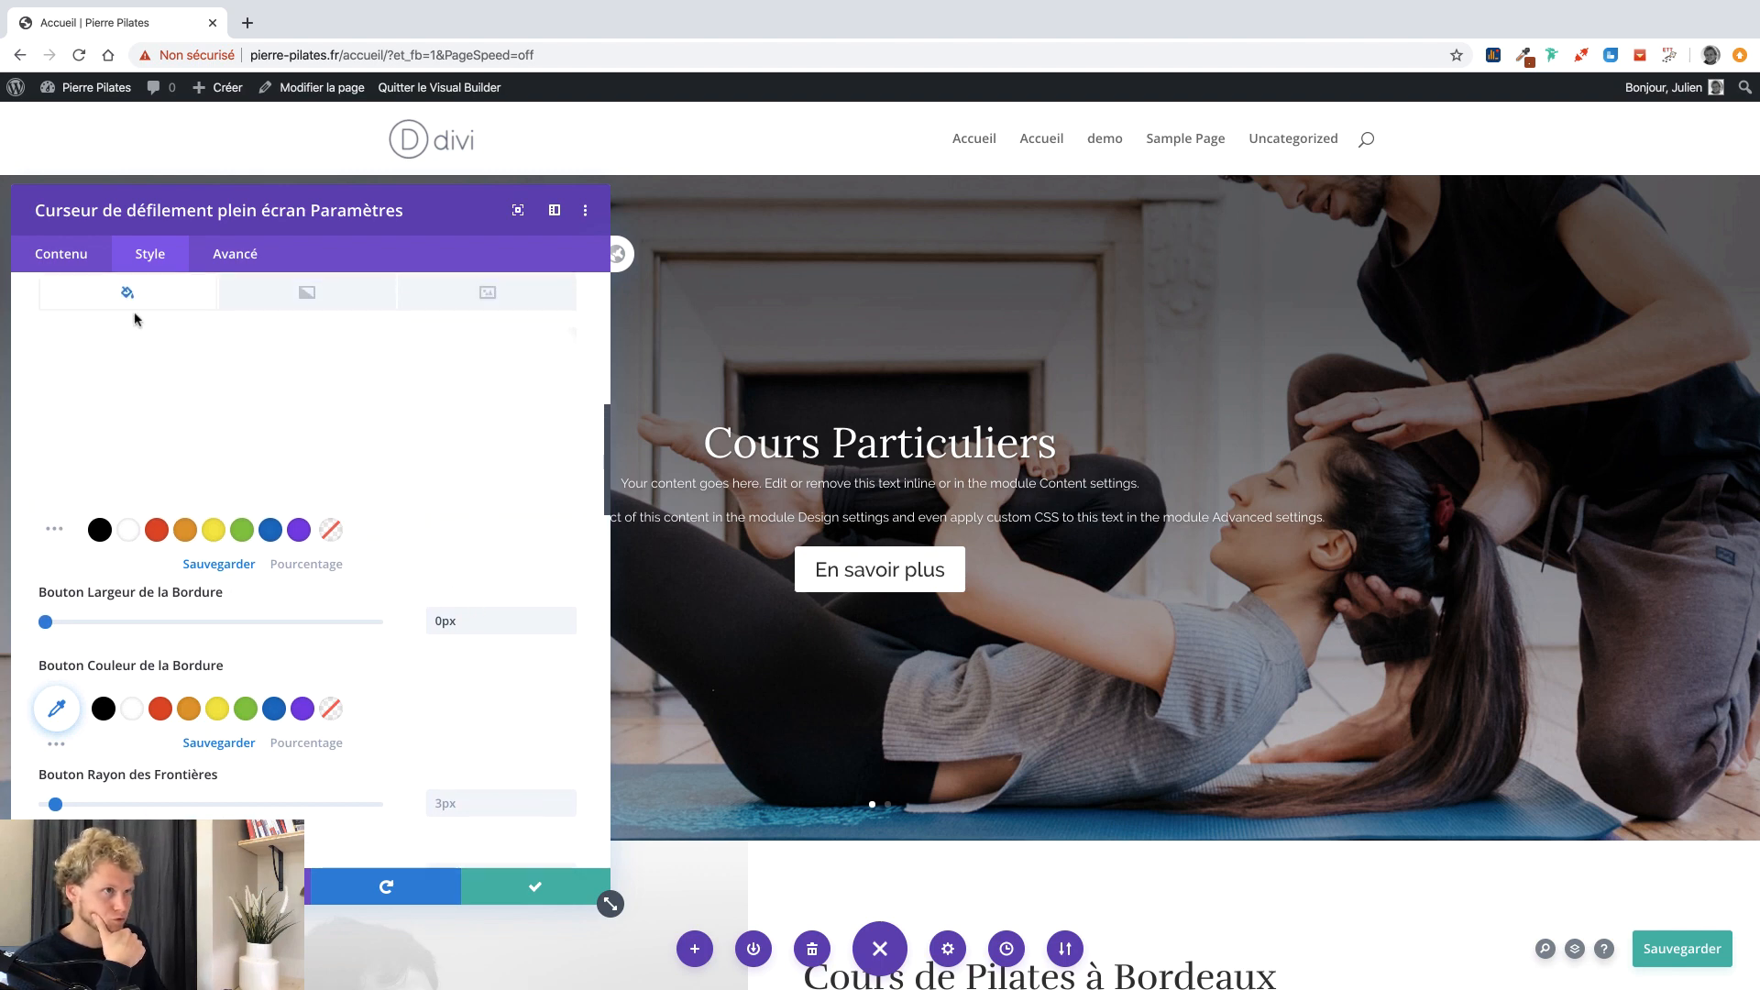
Replace the second slide's placeholder title with 'Cours Collectifs' and button text with 'Réserver maintenant'.
{"action": "left_click", "coordinate": [76, 265]}
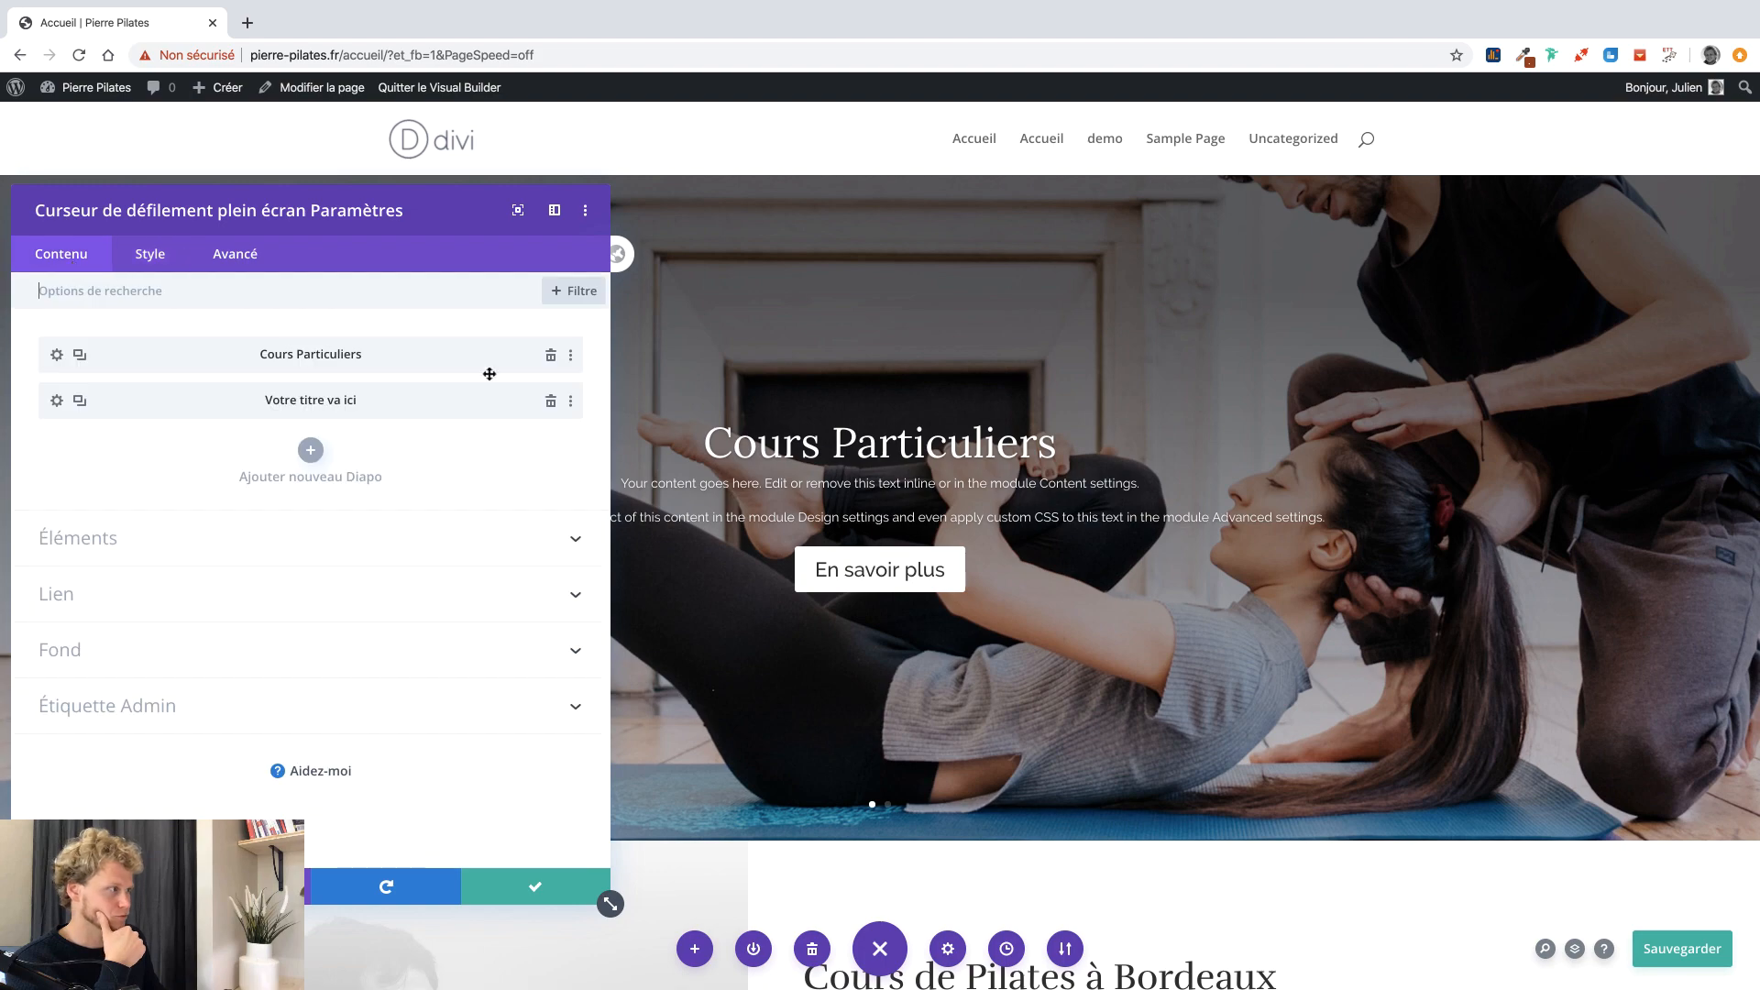
{"action": "left_click", "coordinate": [54, 404]}
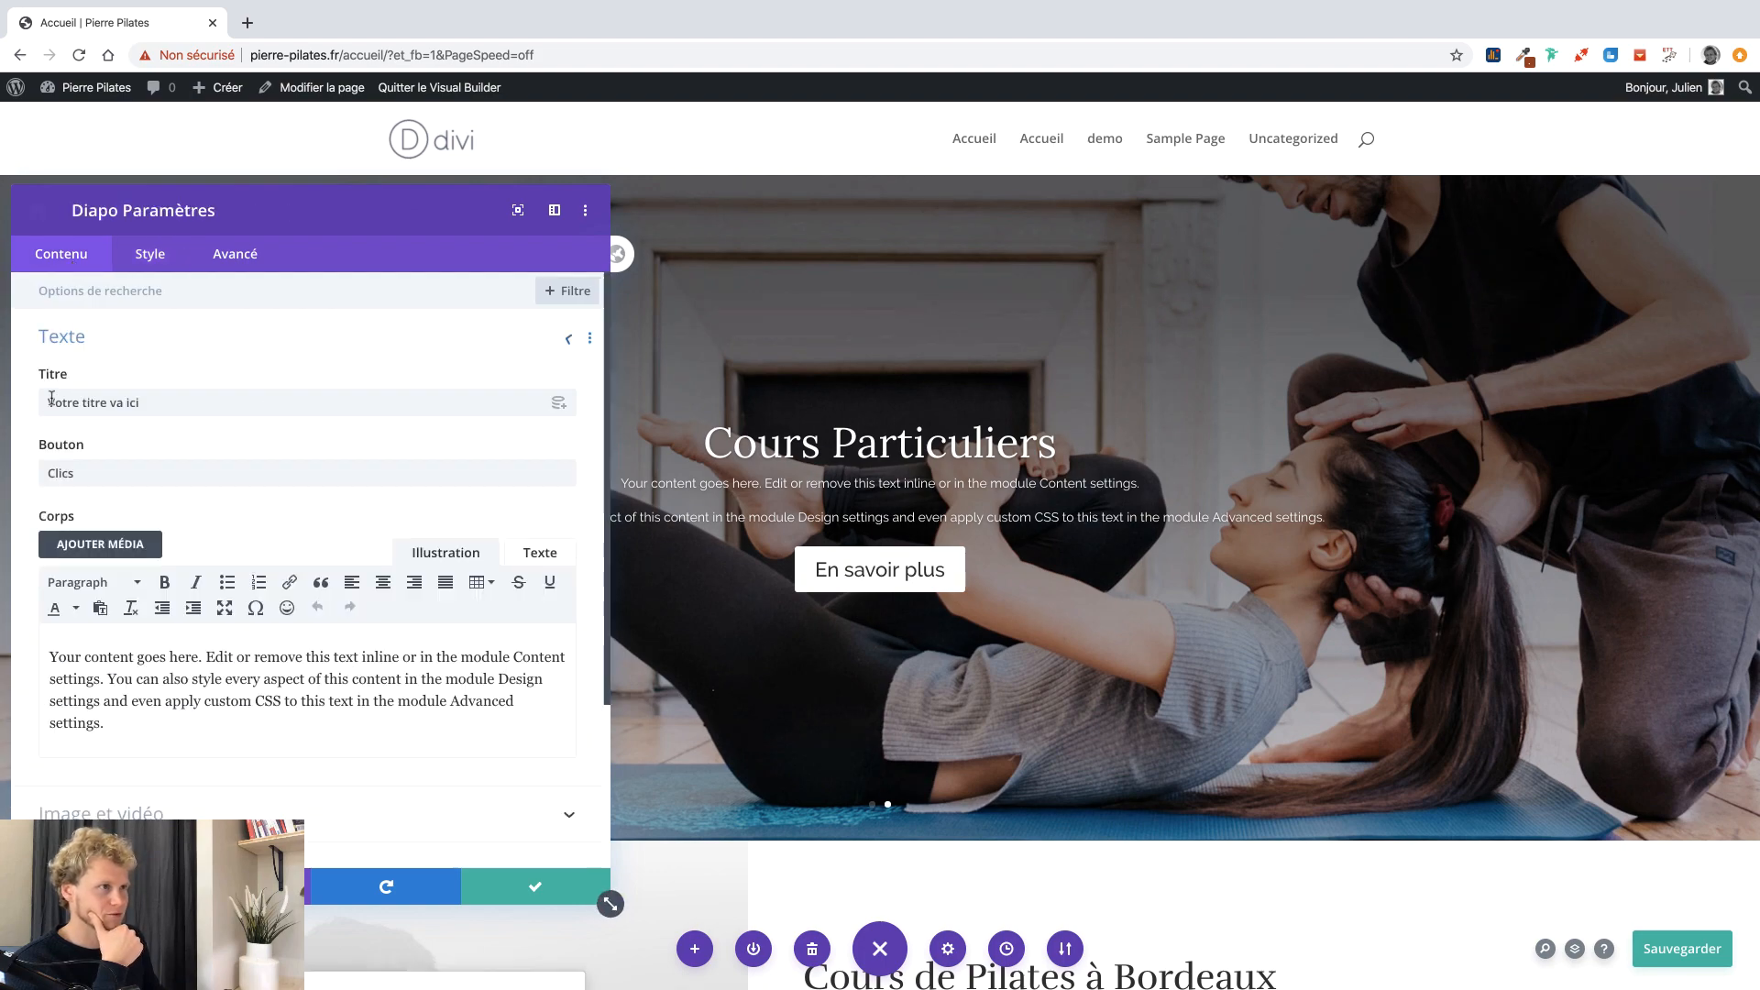
{"action": "triple_click", "coordinate": [179, 404]}
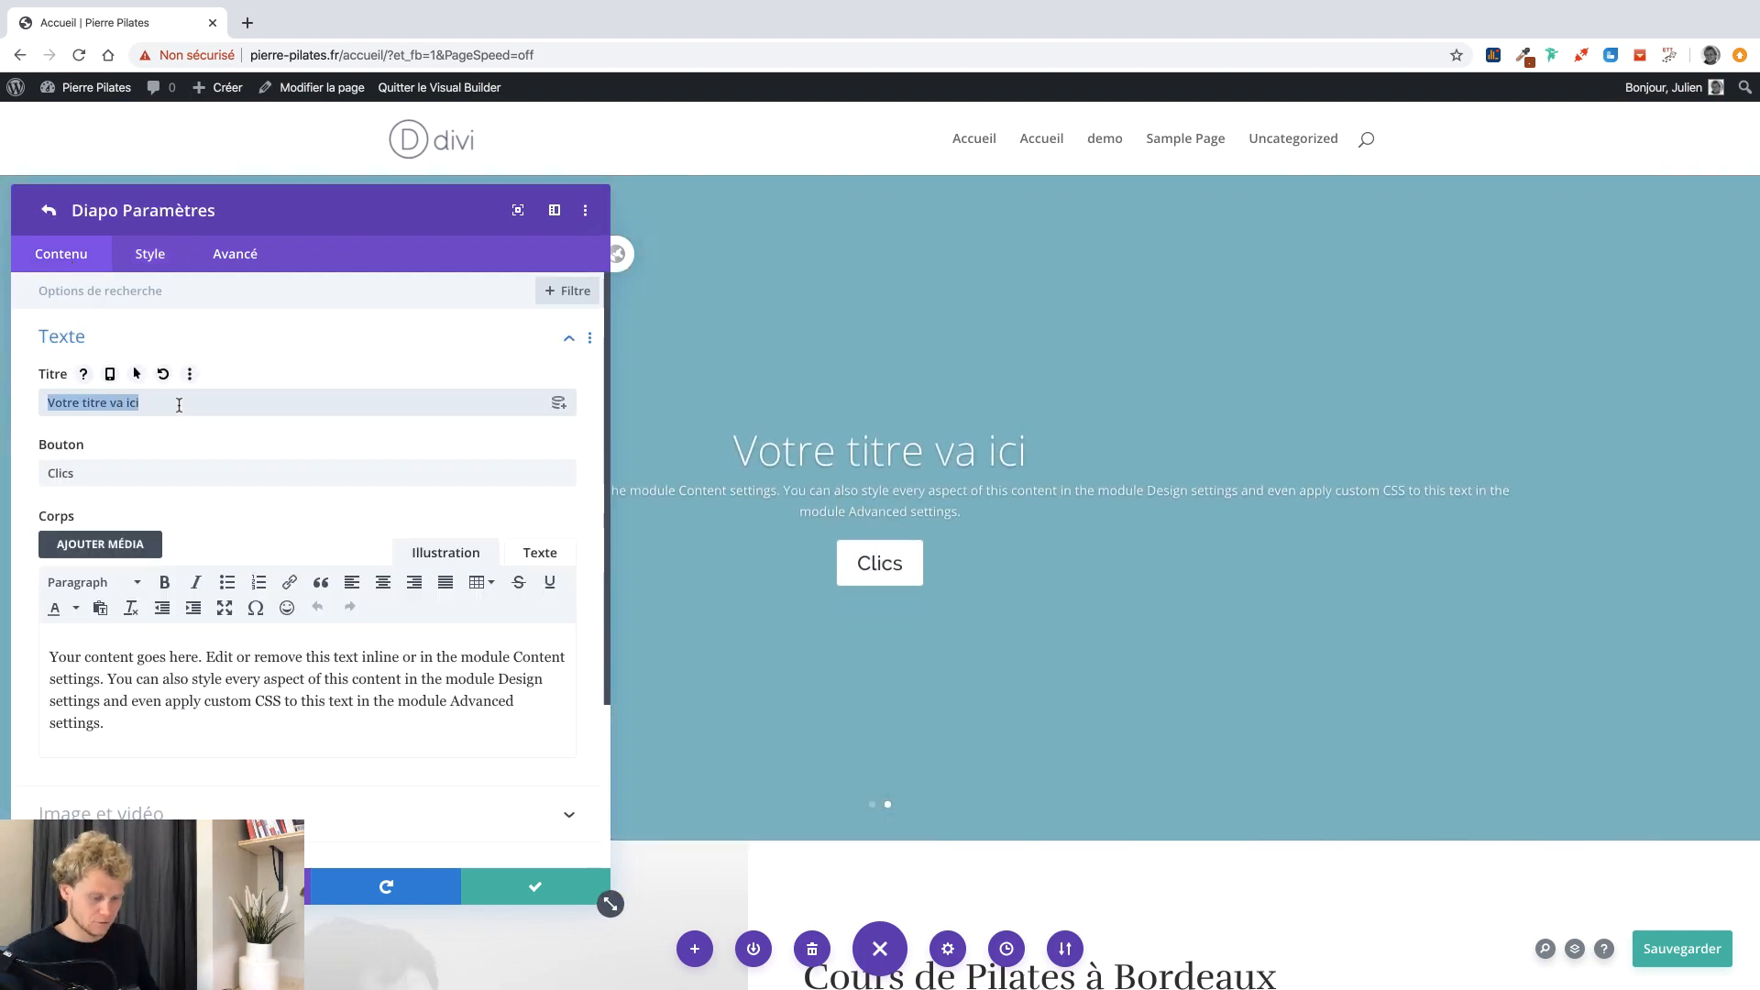
{"action": "type", "text": "Cours Collectifs"}
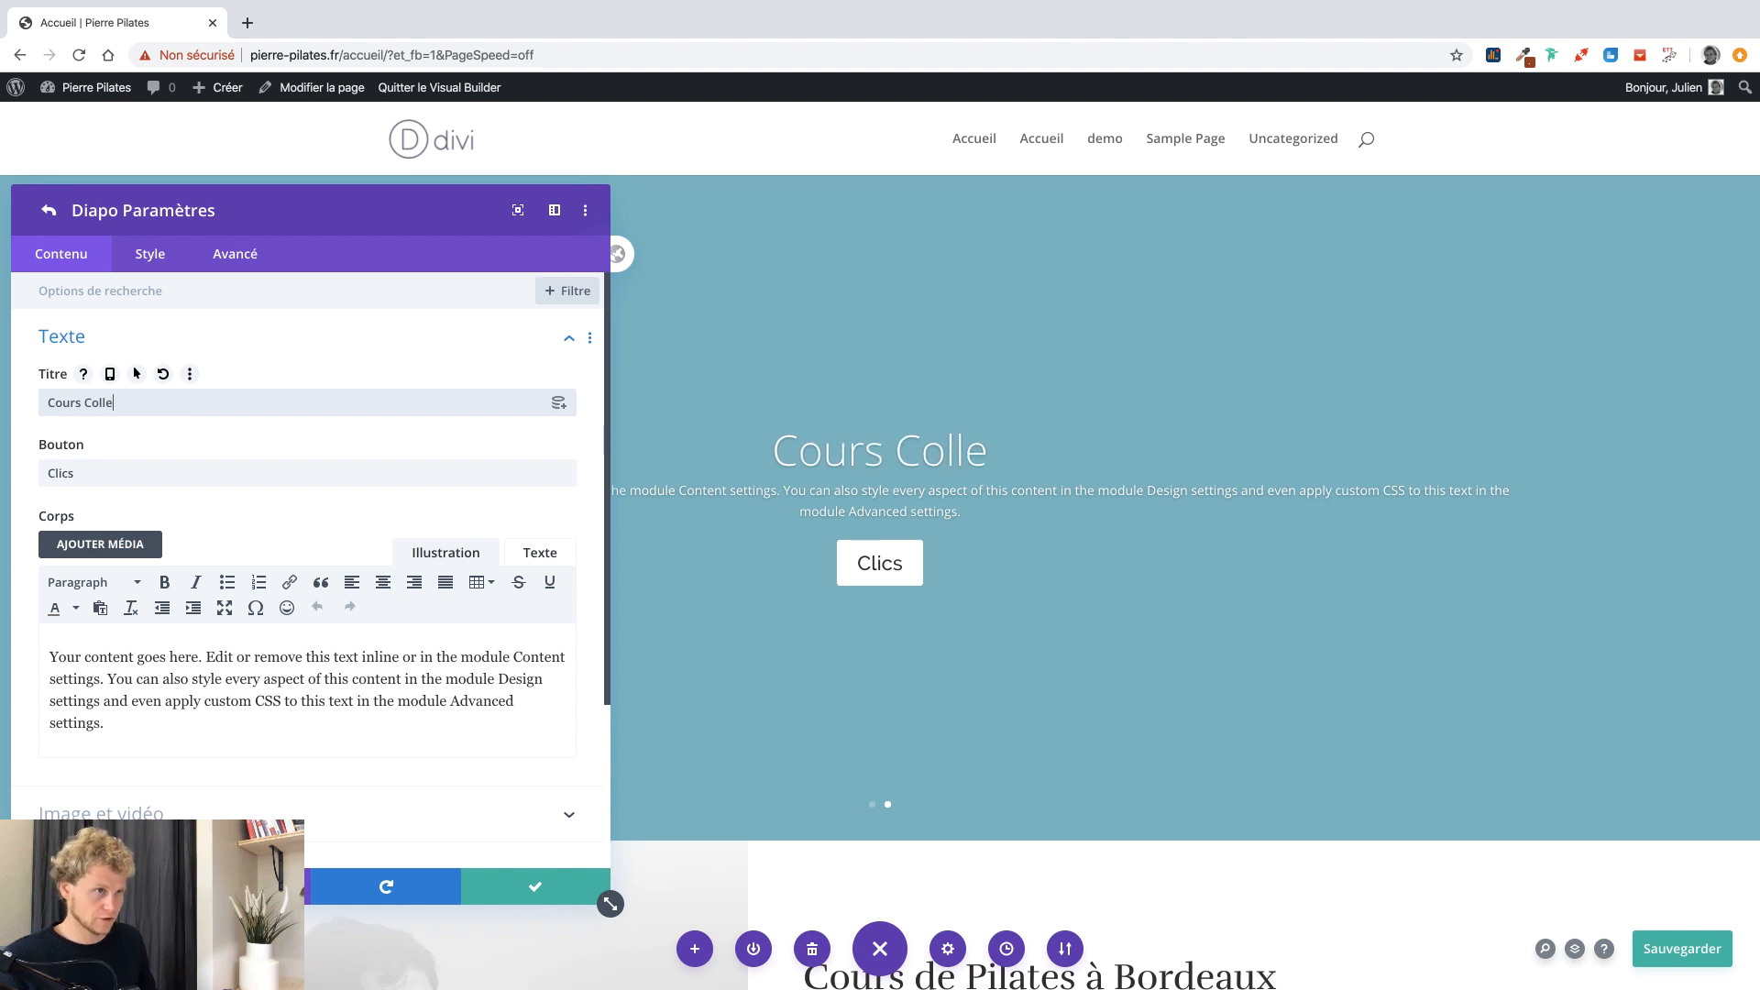
{"action": "triple_click", "coordinate": [140, 464]}
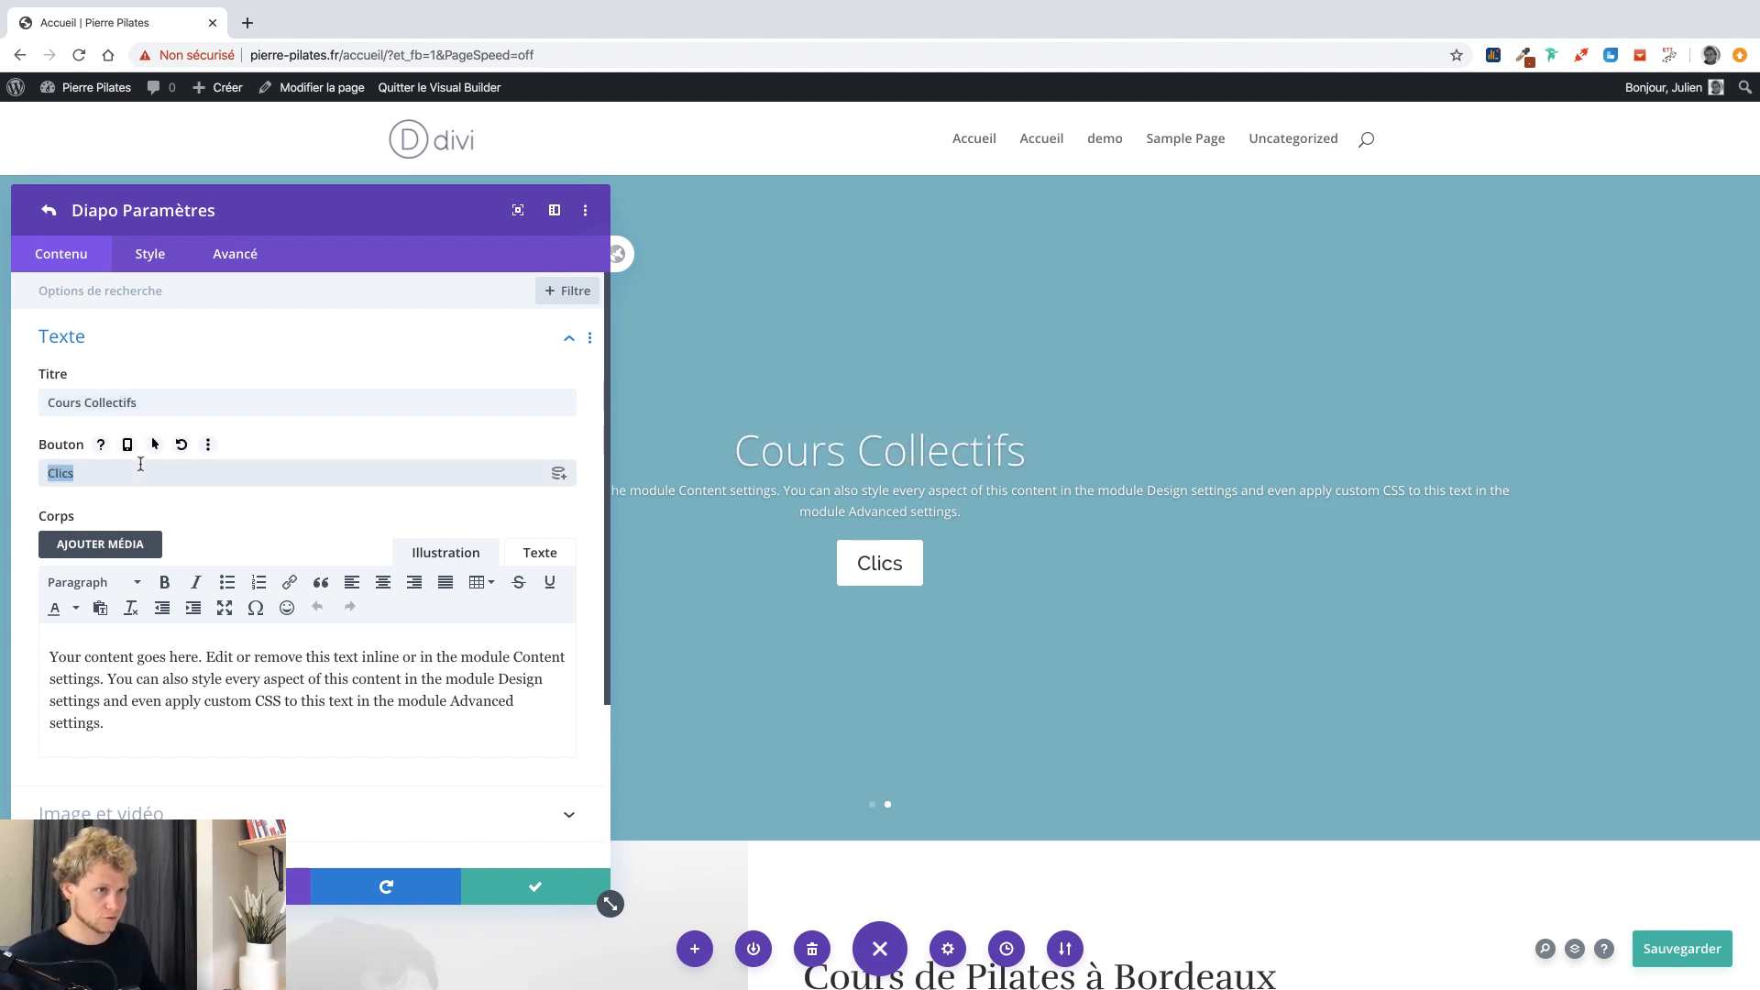
{"action": "type", "text": "Réserver maintenant"}
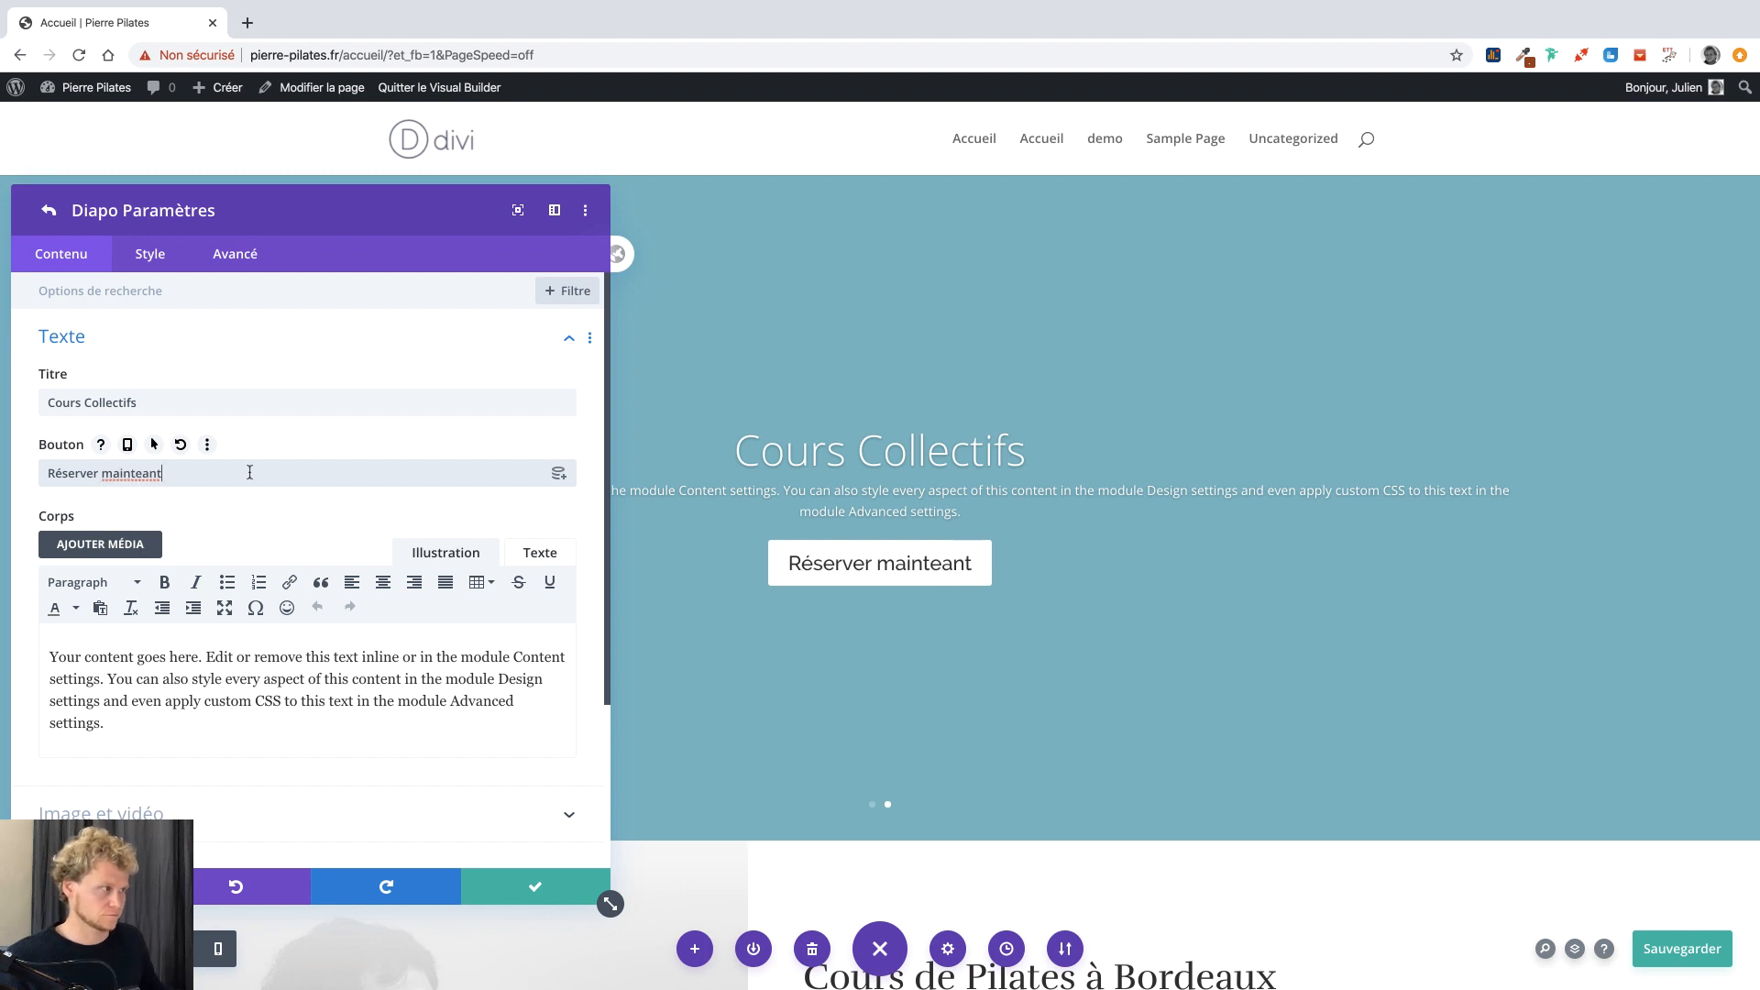
{"action": "key", "text": "BackSpace"}
{"action": "key", "text": "BackSpace"}
{"action": "key", "text": "BackSpace"}
{"action": "key", "text": "BackSpace"}
{"action": "type", "text": "nant"}
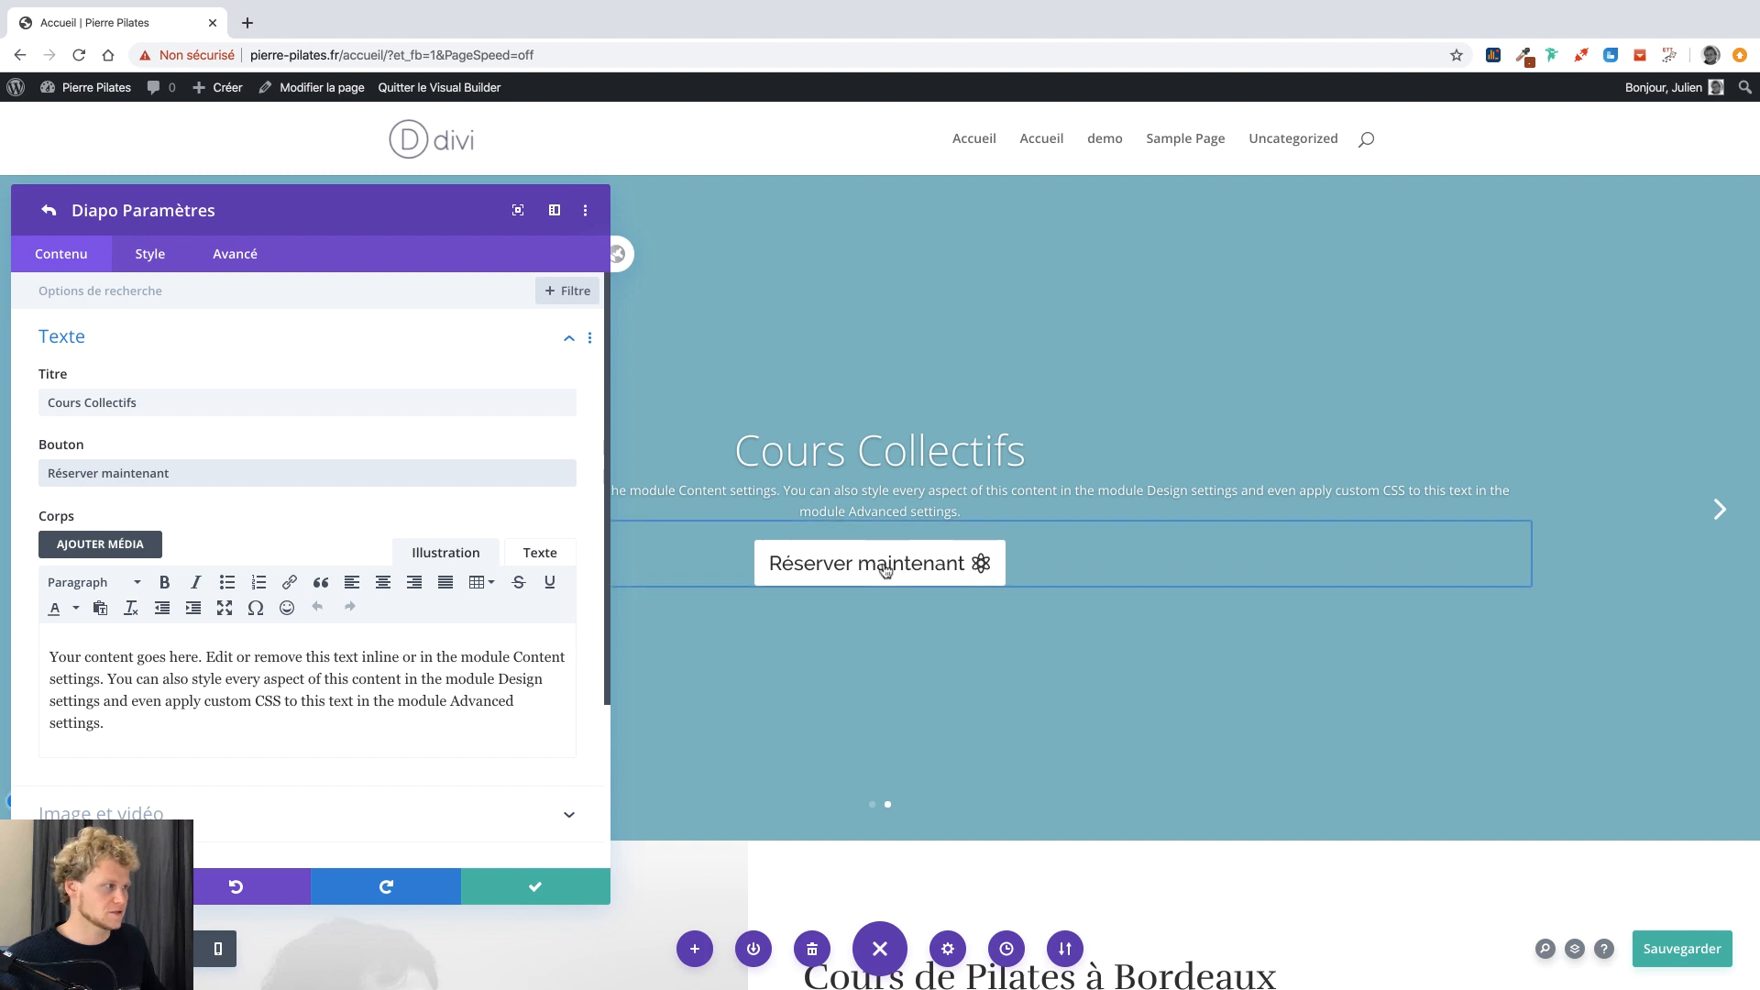
{"action": "left_click", "coordinate": [49, 211]}
Apply the uppercase TT style to the slider button so it reads 'RÉSERVER MAINTENANT'.
{"action": "left_click", "coordinate": [147, 262]}
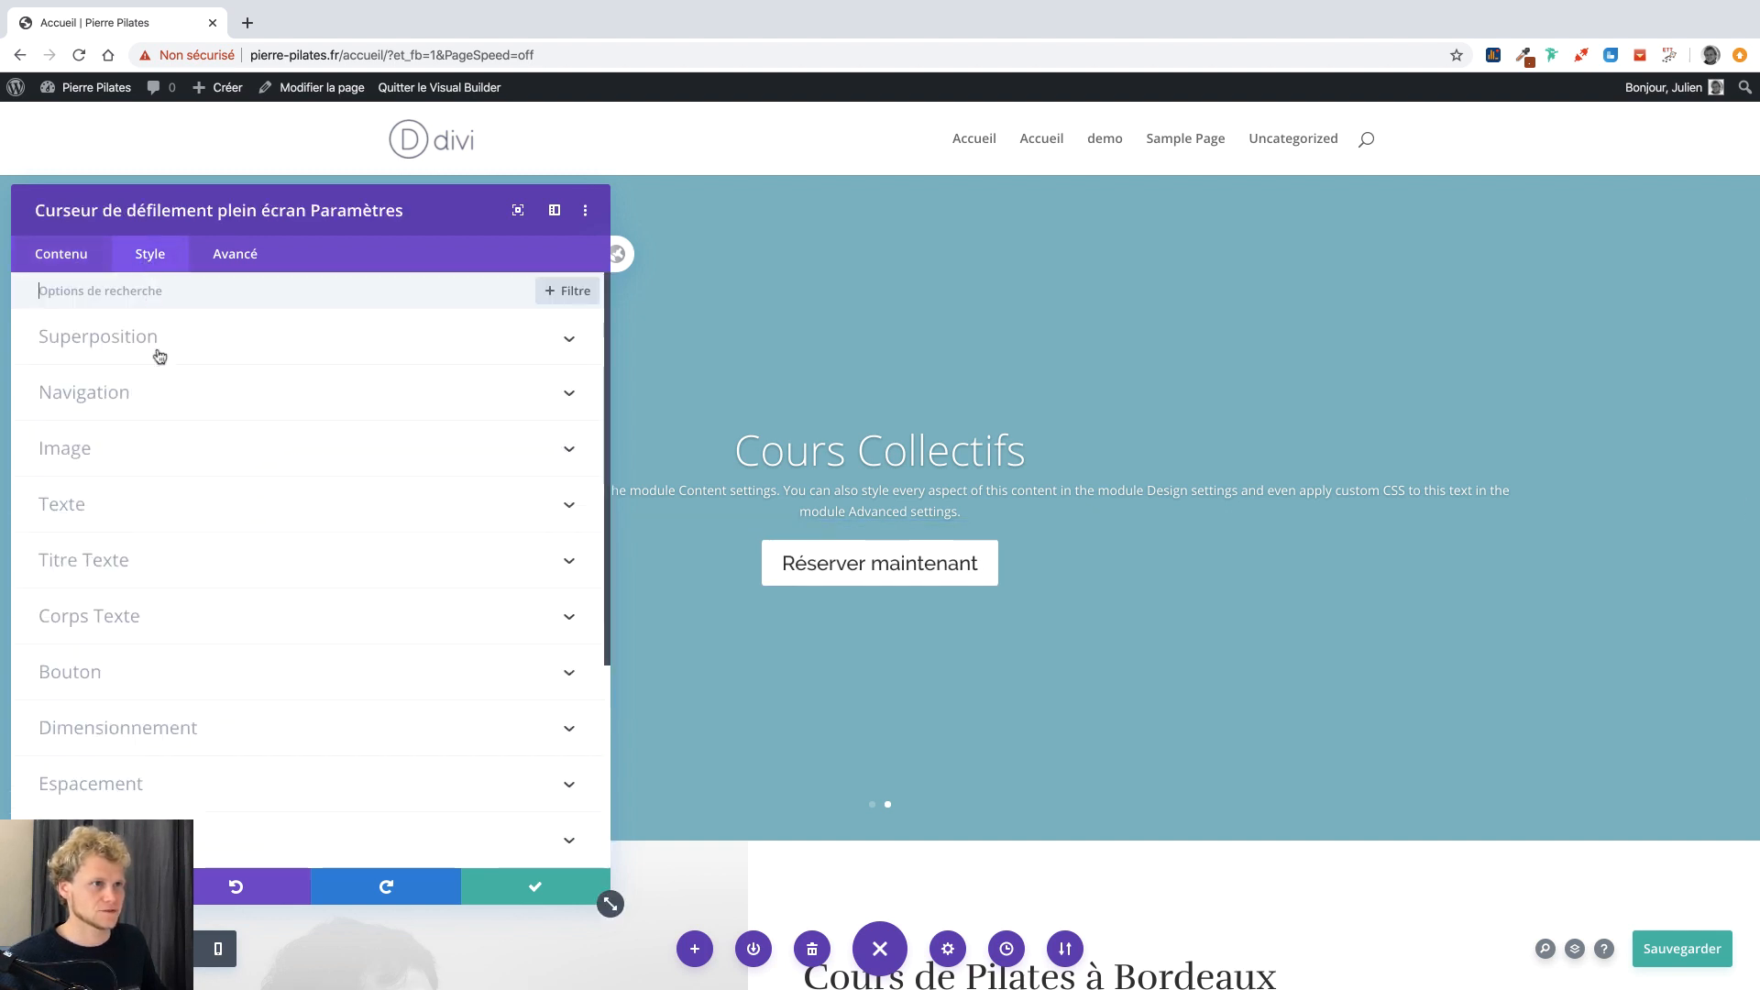
{"action": "left_click", "coordinate": [129, 672]}
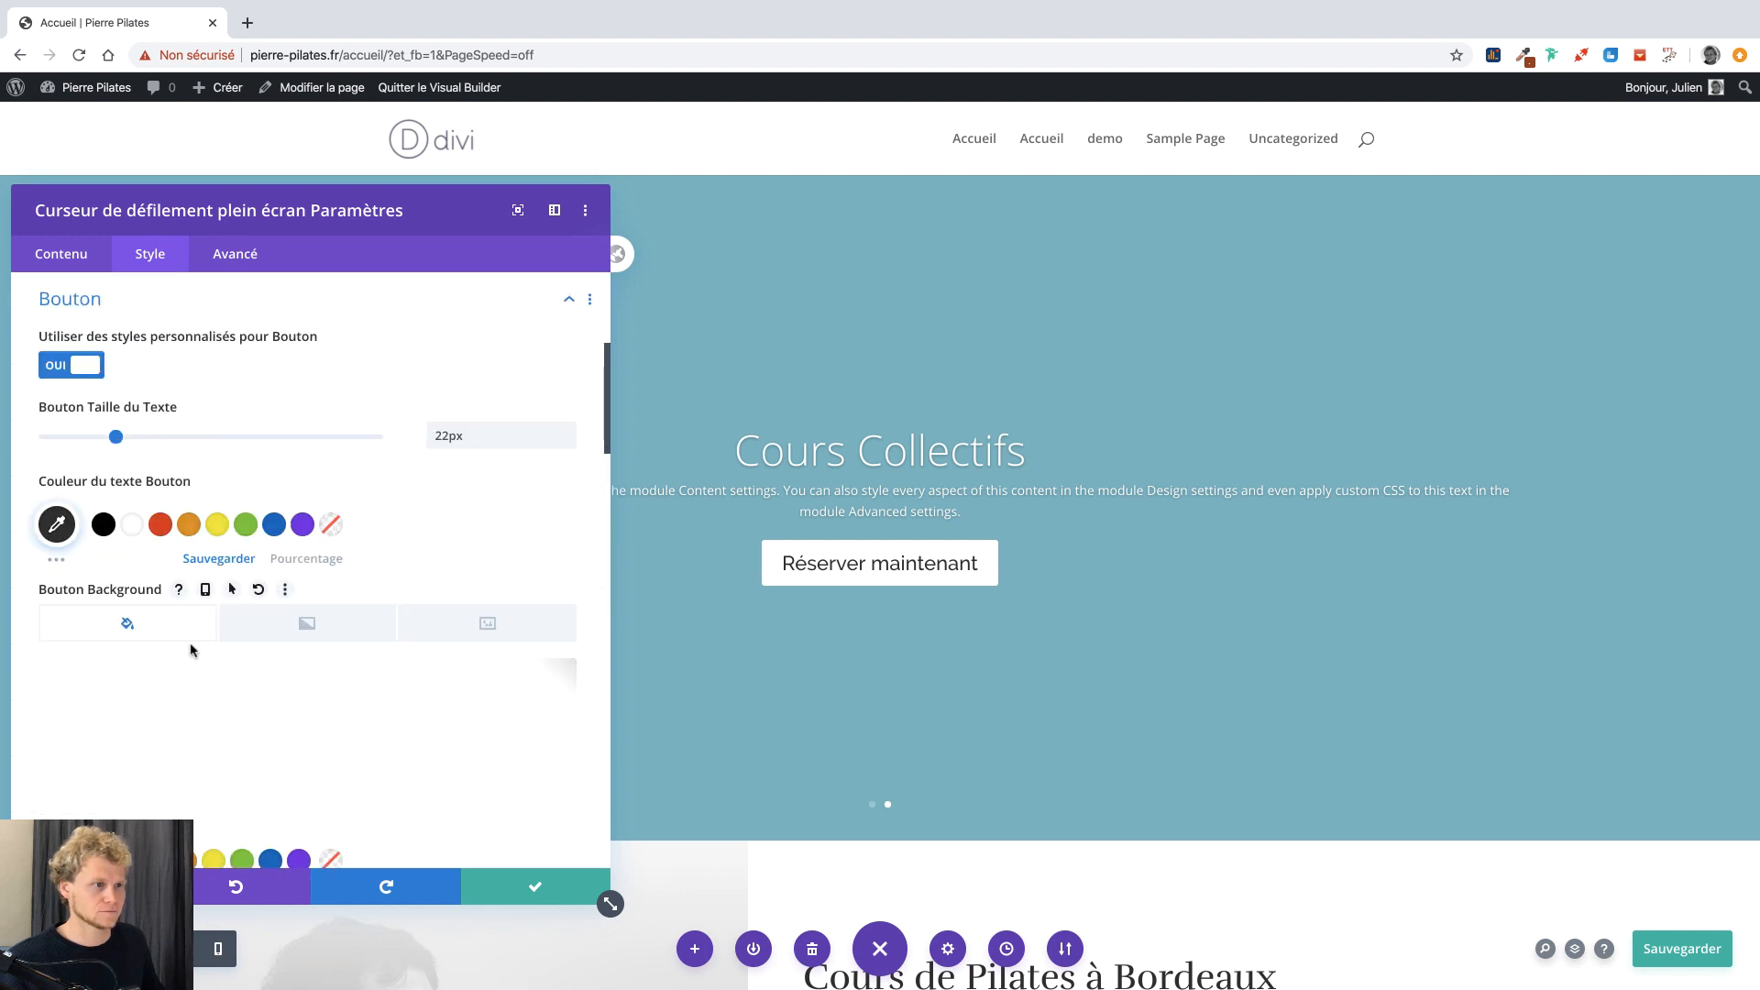
{"action": "scroll", "coordinate": [250, 503], "scroll_direction": "down", "scroll_amount": 10}
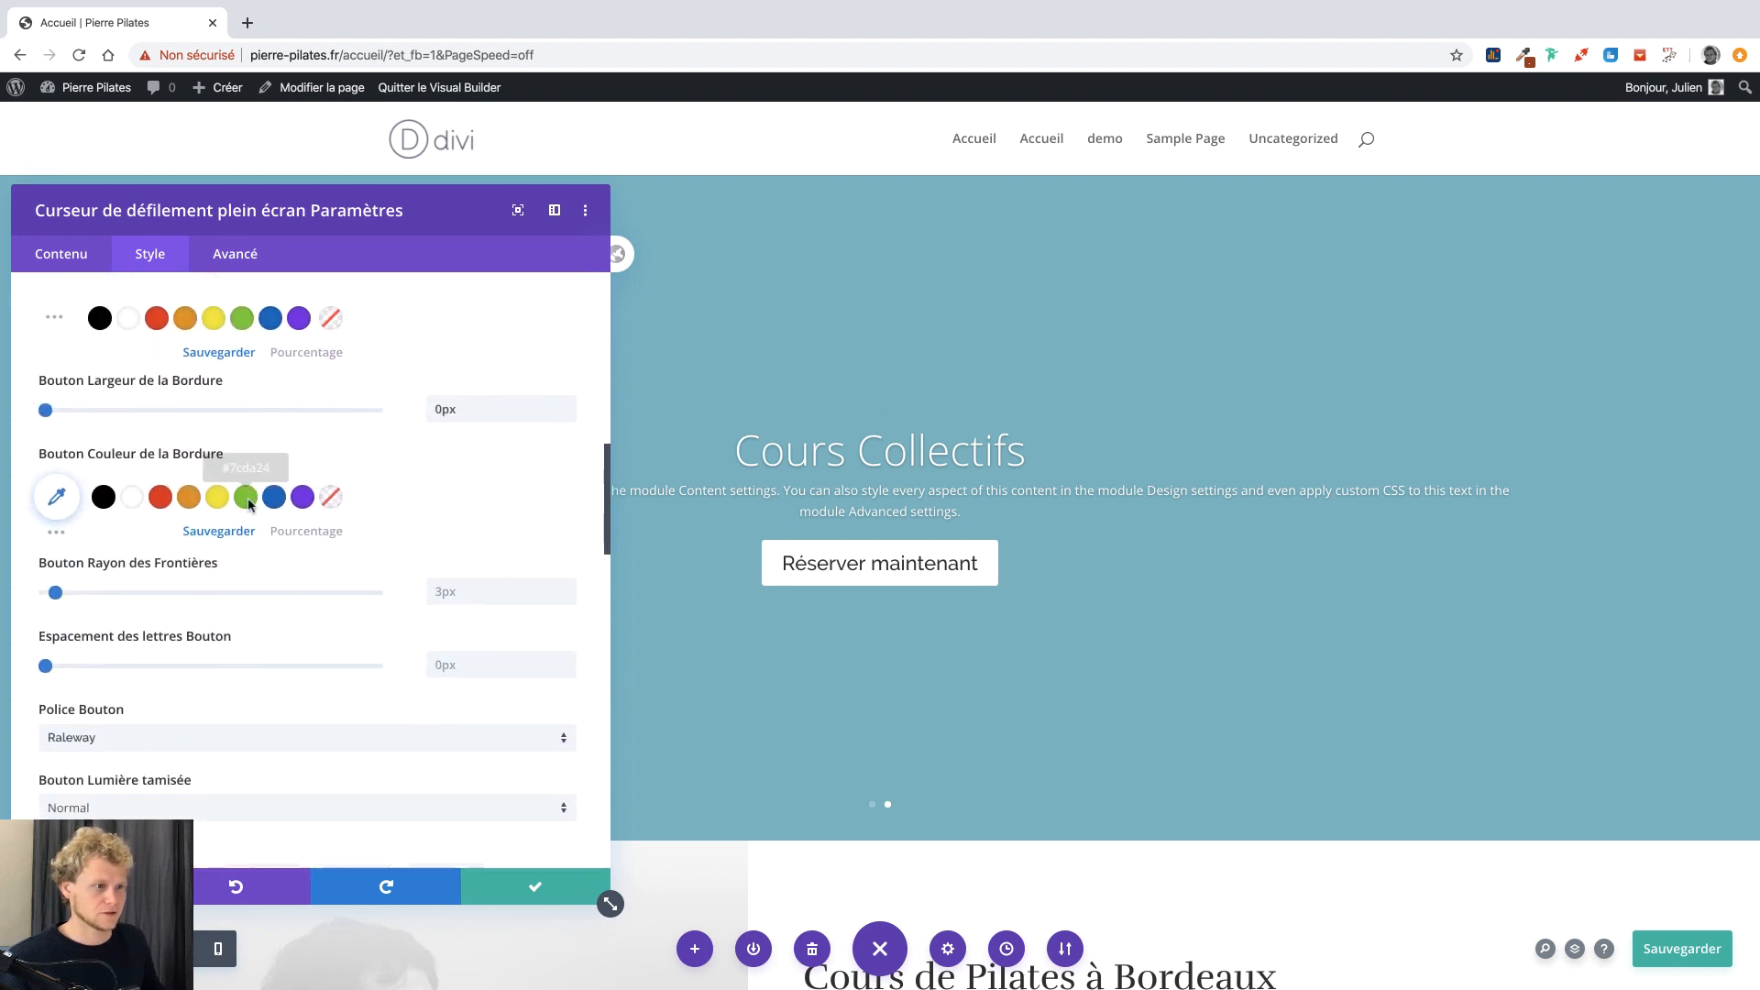
{"action": "scroll", "coordinate": [251, 507], "scroll_direction": "down", "scroll_amount": 1}
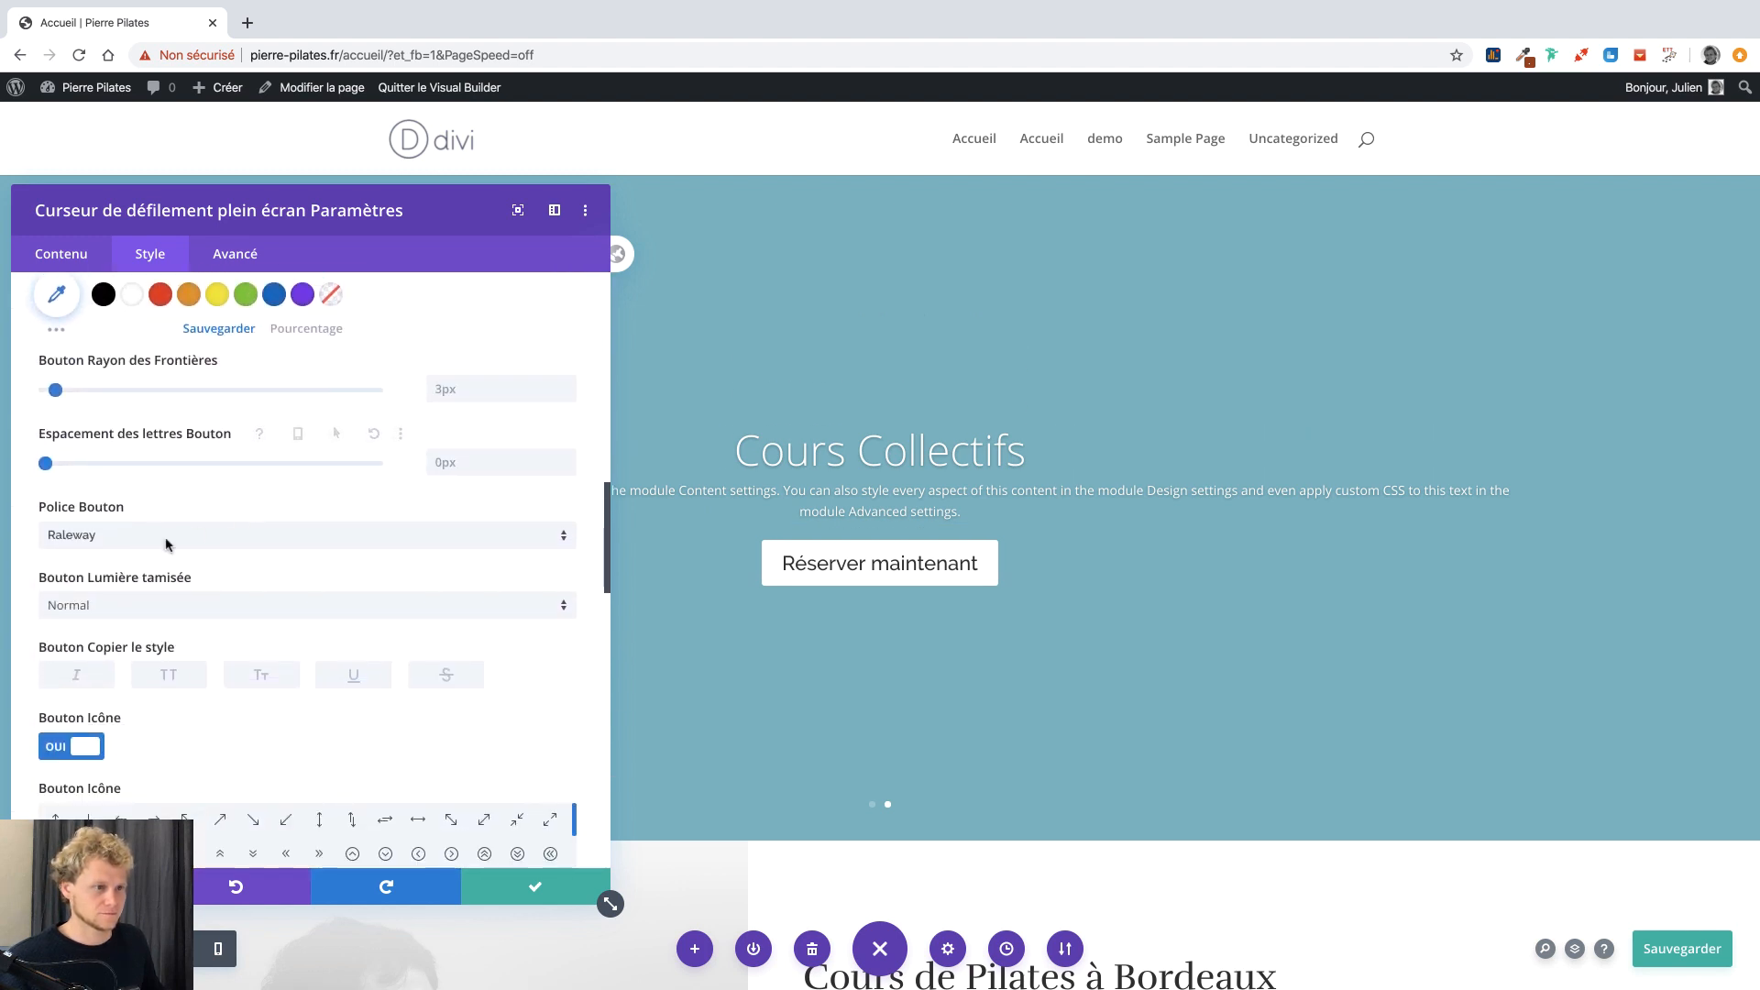
{"action": "left_click", "coordinate": [157, 676]}
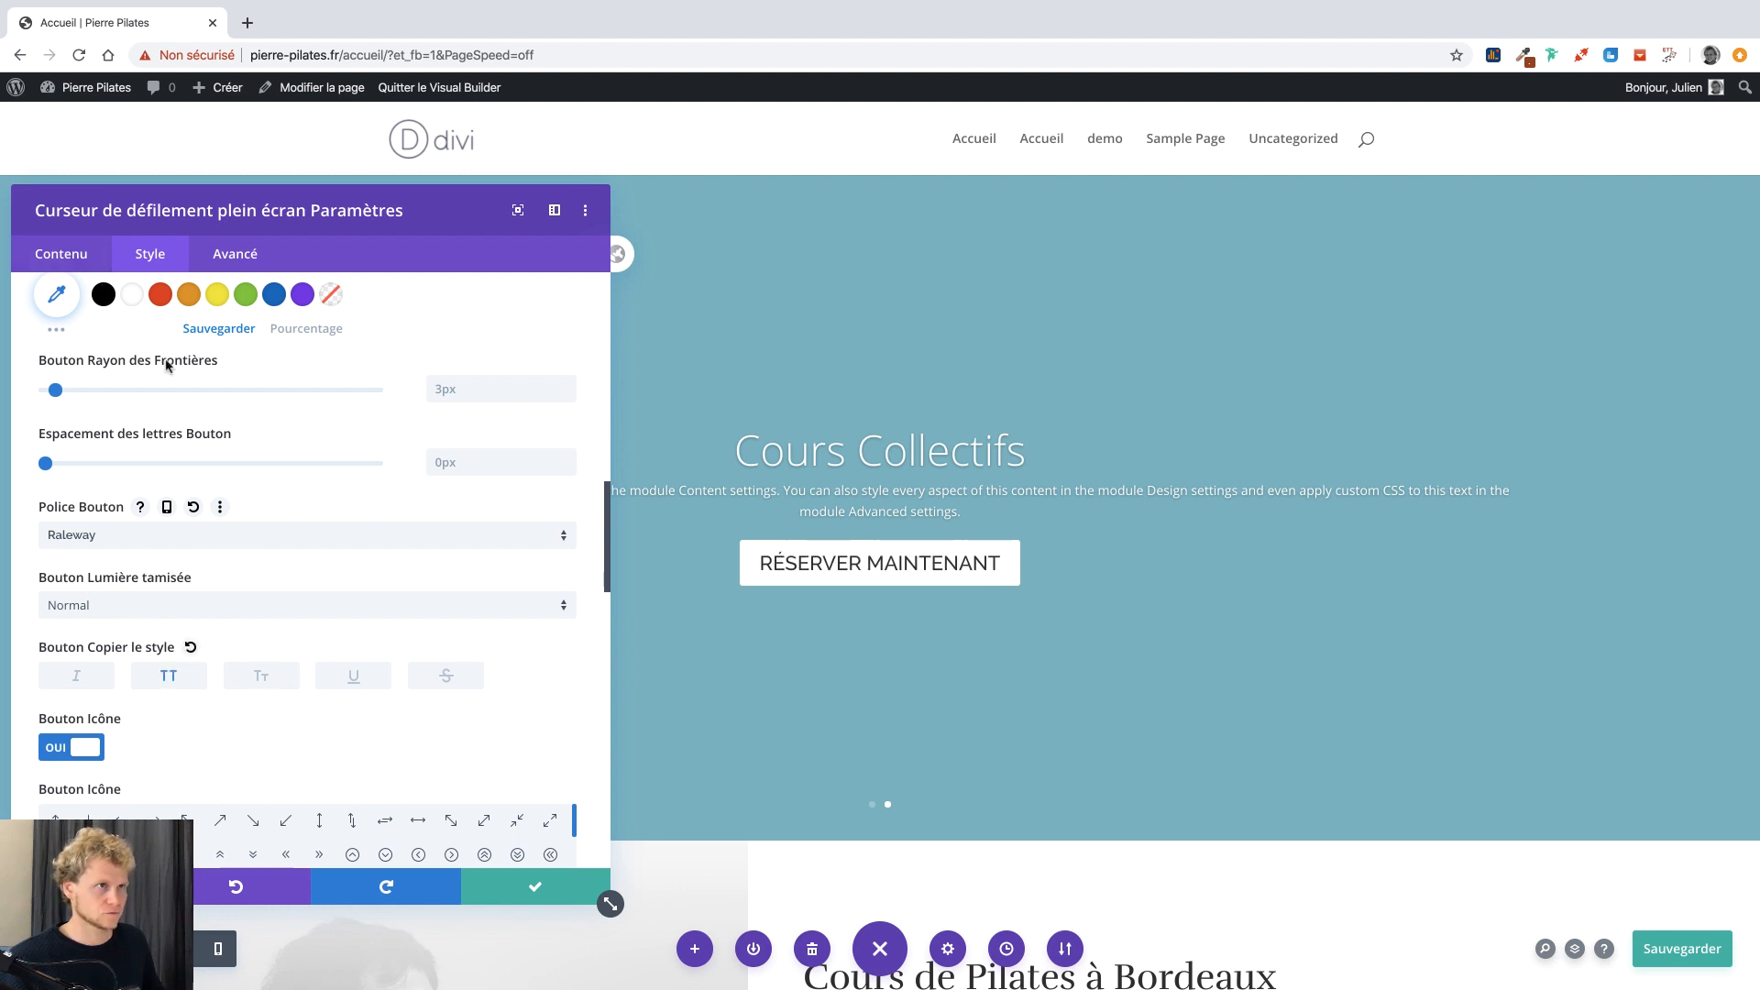
{"action": "scroll", "coordinate": [160, 362], "scroll_direction": "up", "scroll_amount": 15}
{"action": "left_click", "coordinate": [77, 261]}
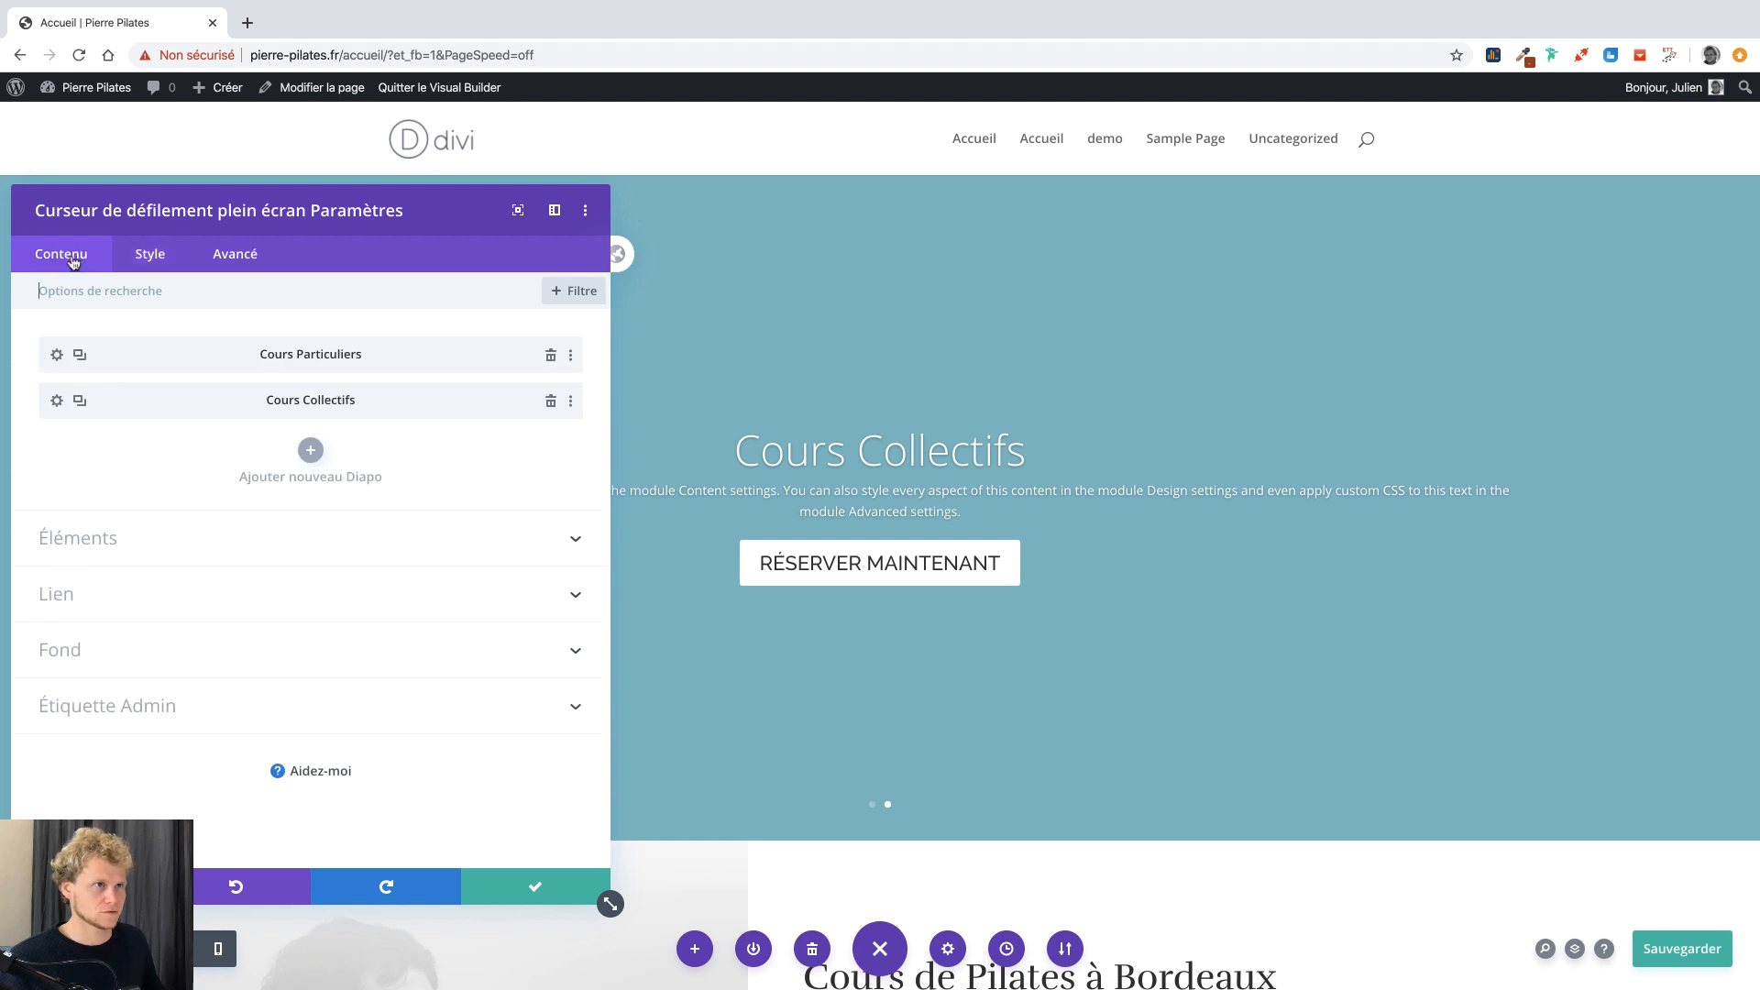
Split the Cours Collectifs slide's body text into two paragraphs.
{"action": "left_click", "coordinate": [57, 404]}
{"action": "scroll", "coordinate": [87, 422], "scroll_direction": "down", "scroll_amount": 2}
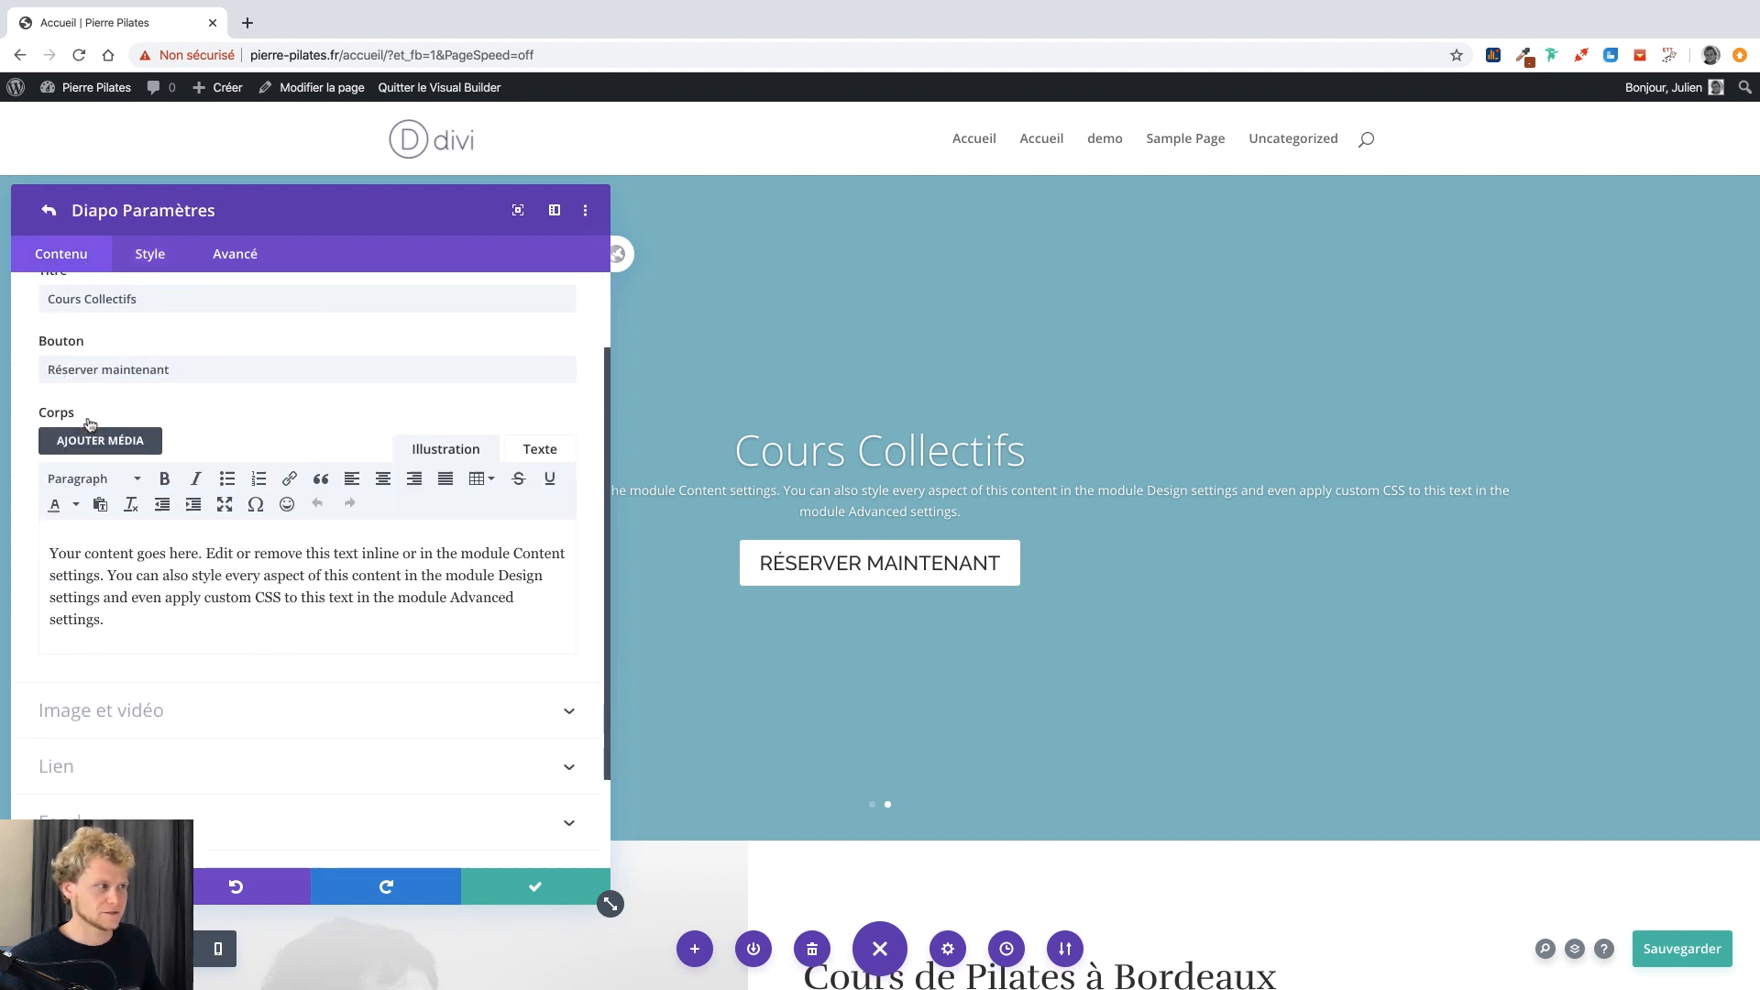
{"action": "scroll", "coordinate": [89, 423], "scroll_direction": "down", "scroll_amount": 3}
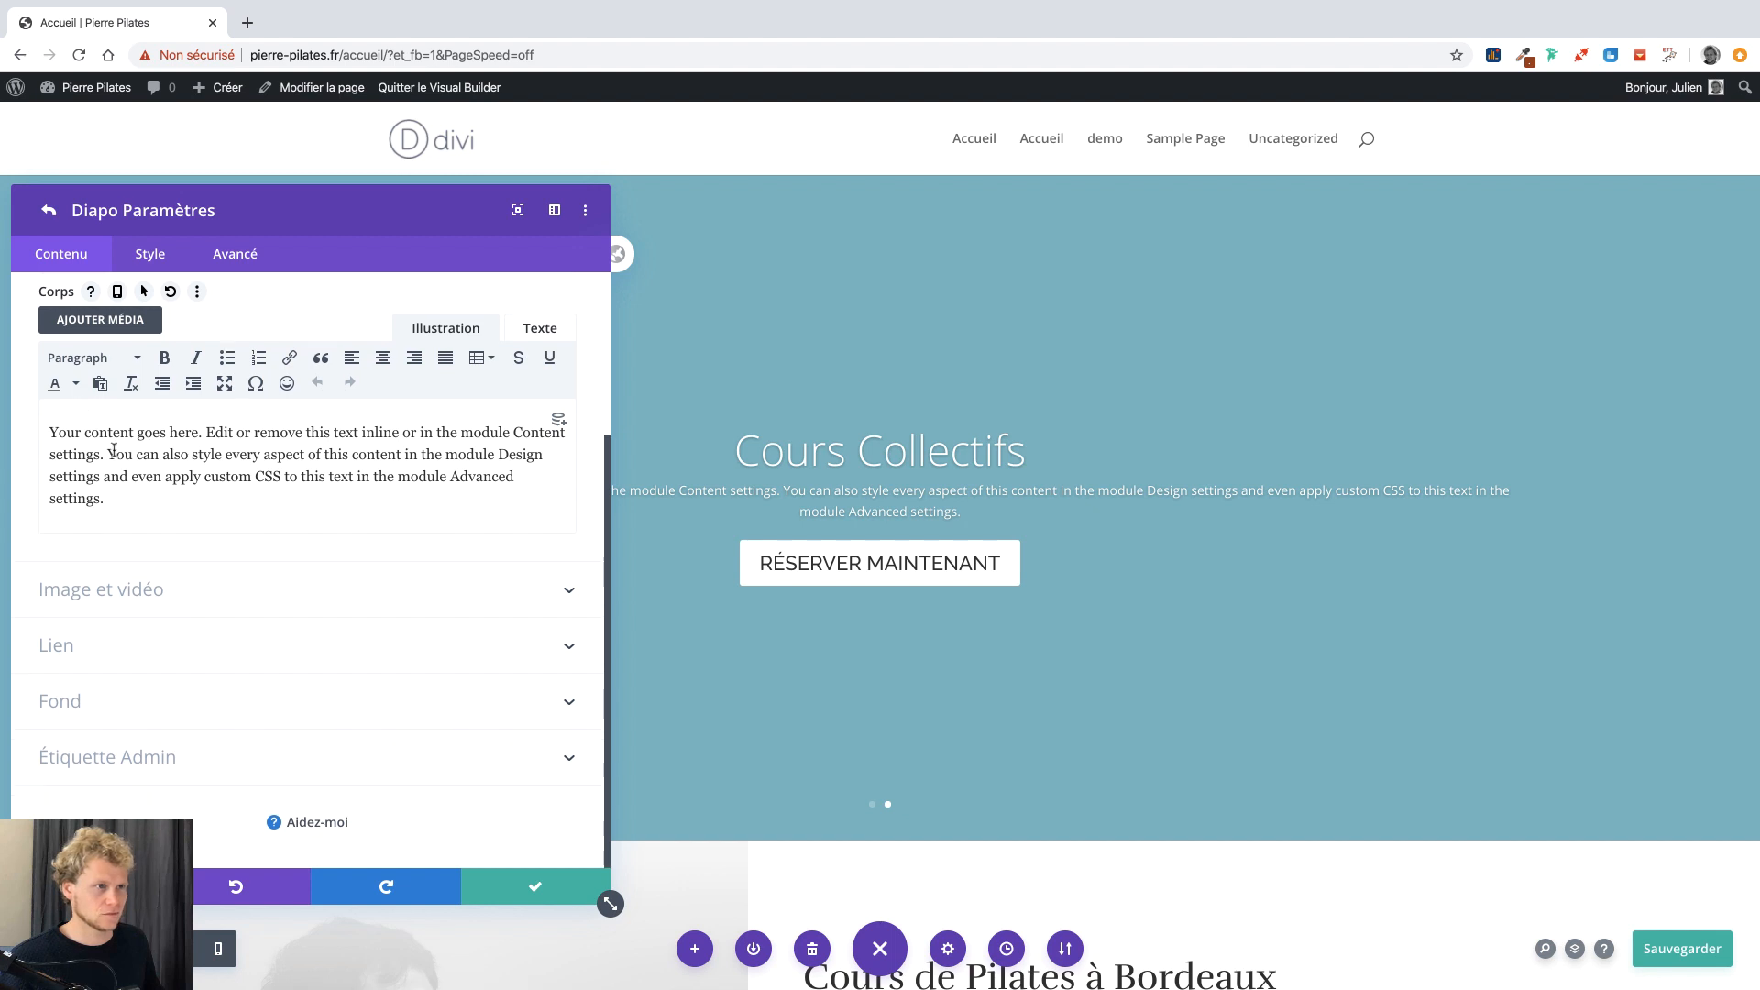
{"action": "key", "text": "Return"}
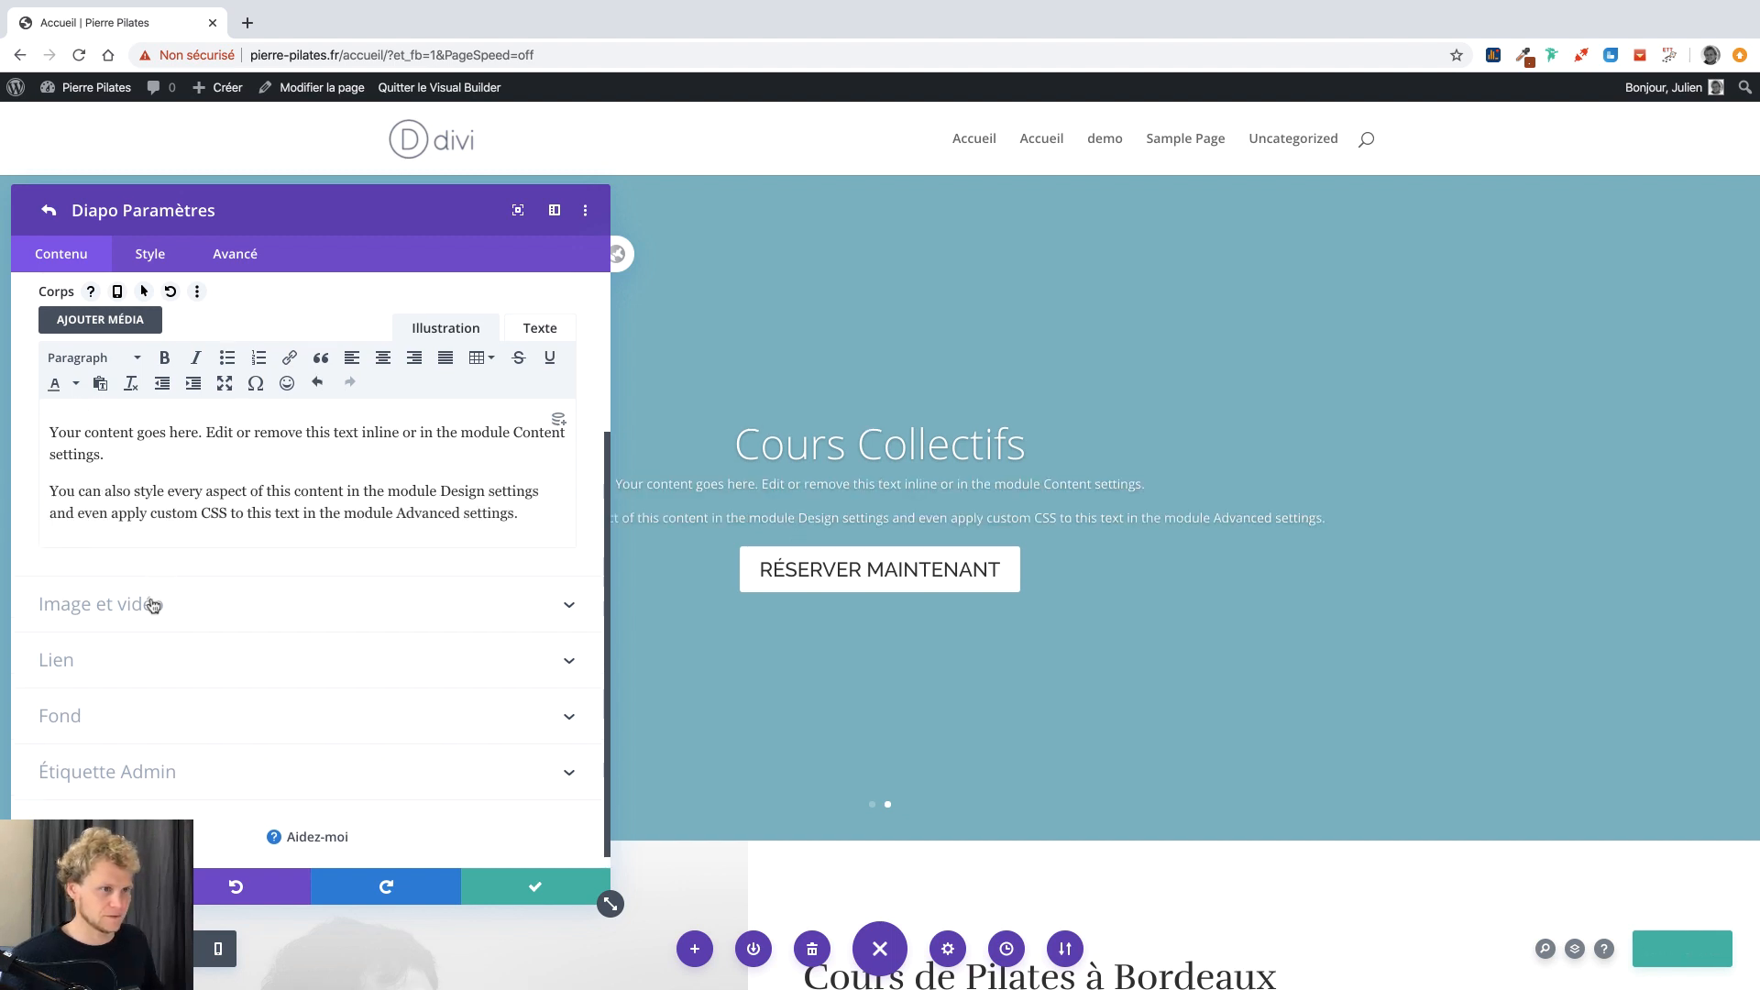
{"action": "left_click", "coordinate": [133, 607]}
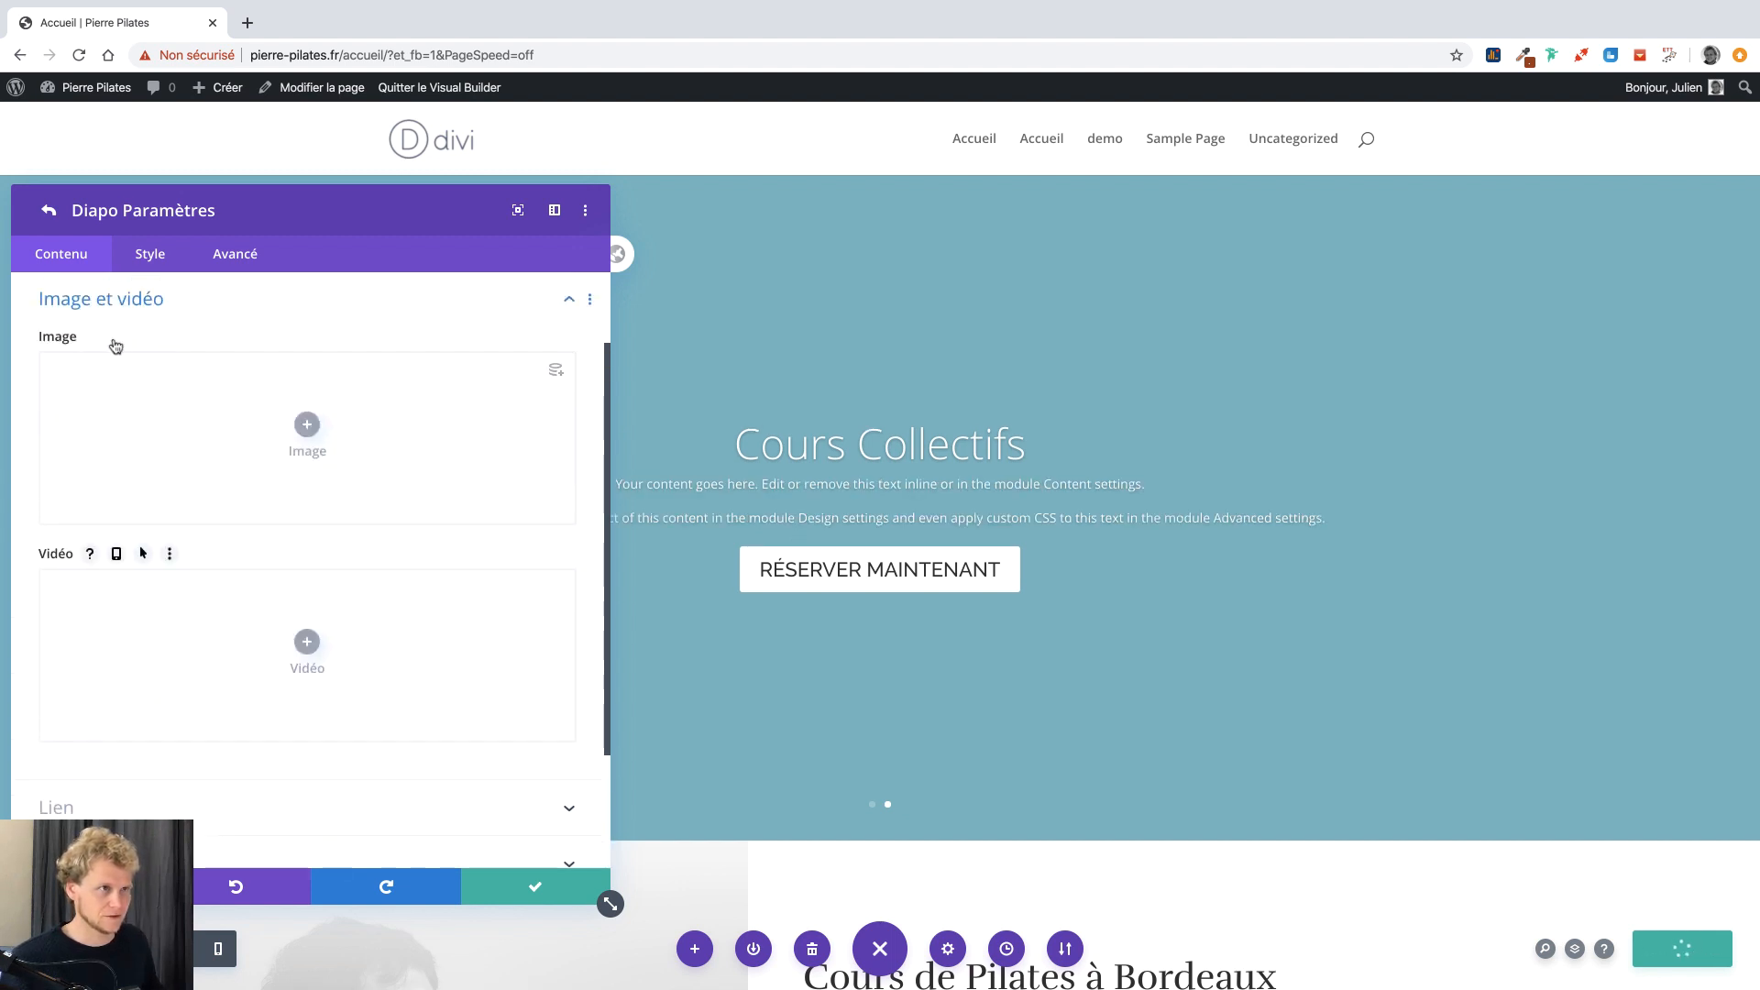
{"action": "left_click", "coordinate": [116, 316]}
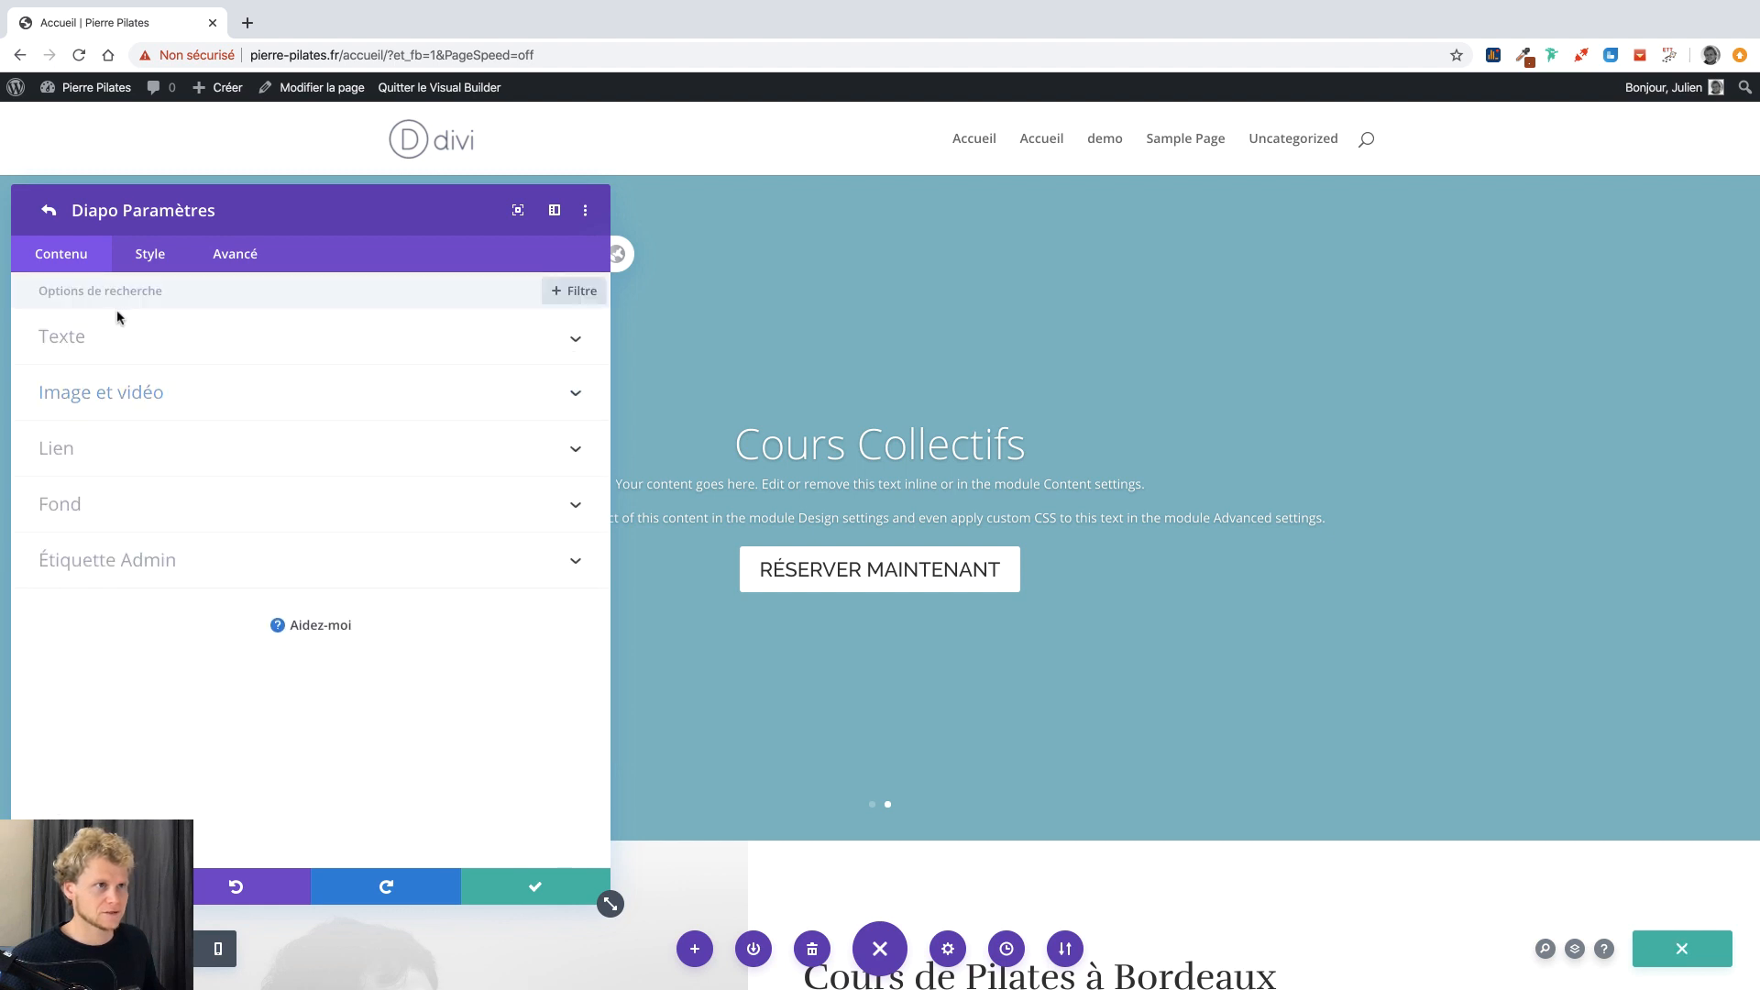
Set the slide background to the couple-with-headphones photo from the media library.
{"action": "left_click", "coordinate": [75, 507]}
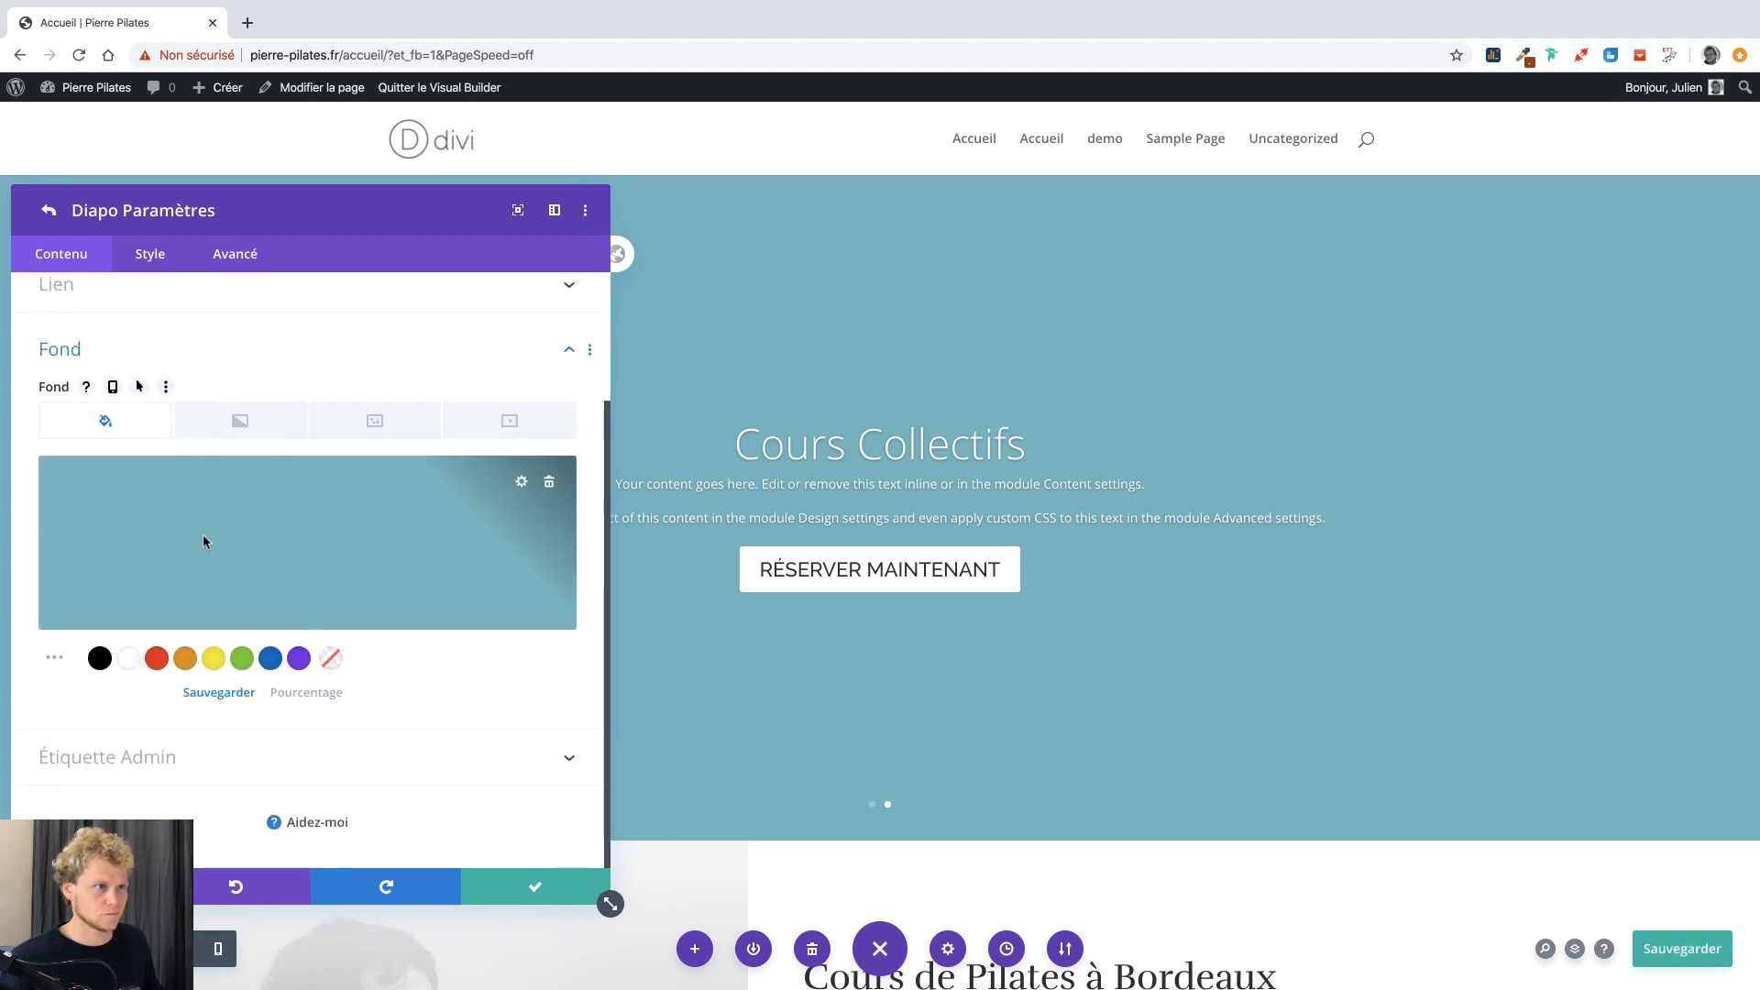
{"action": "left_click", "coordinate": [203, 541]}
{"action": "left_click", "coordinate": [332, 422]}
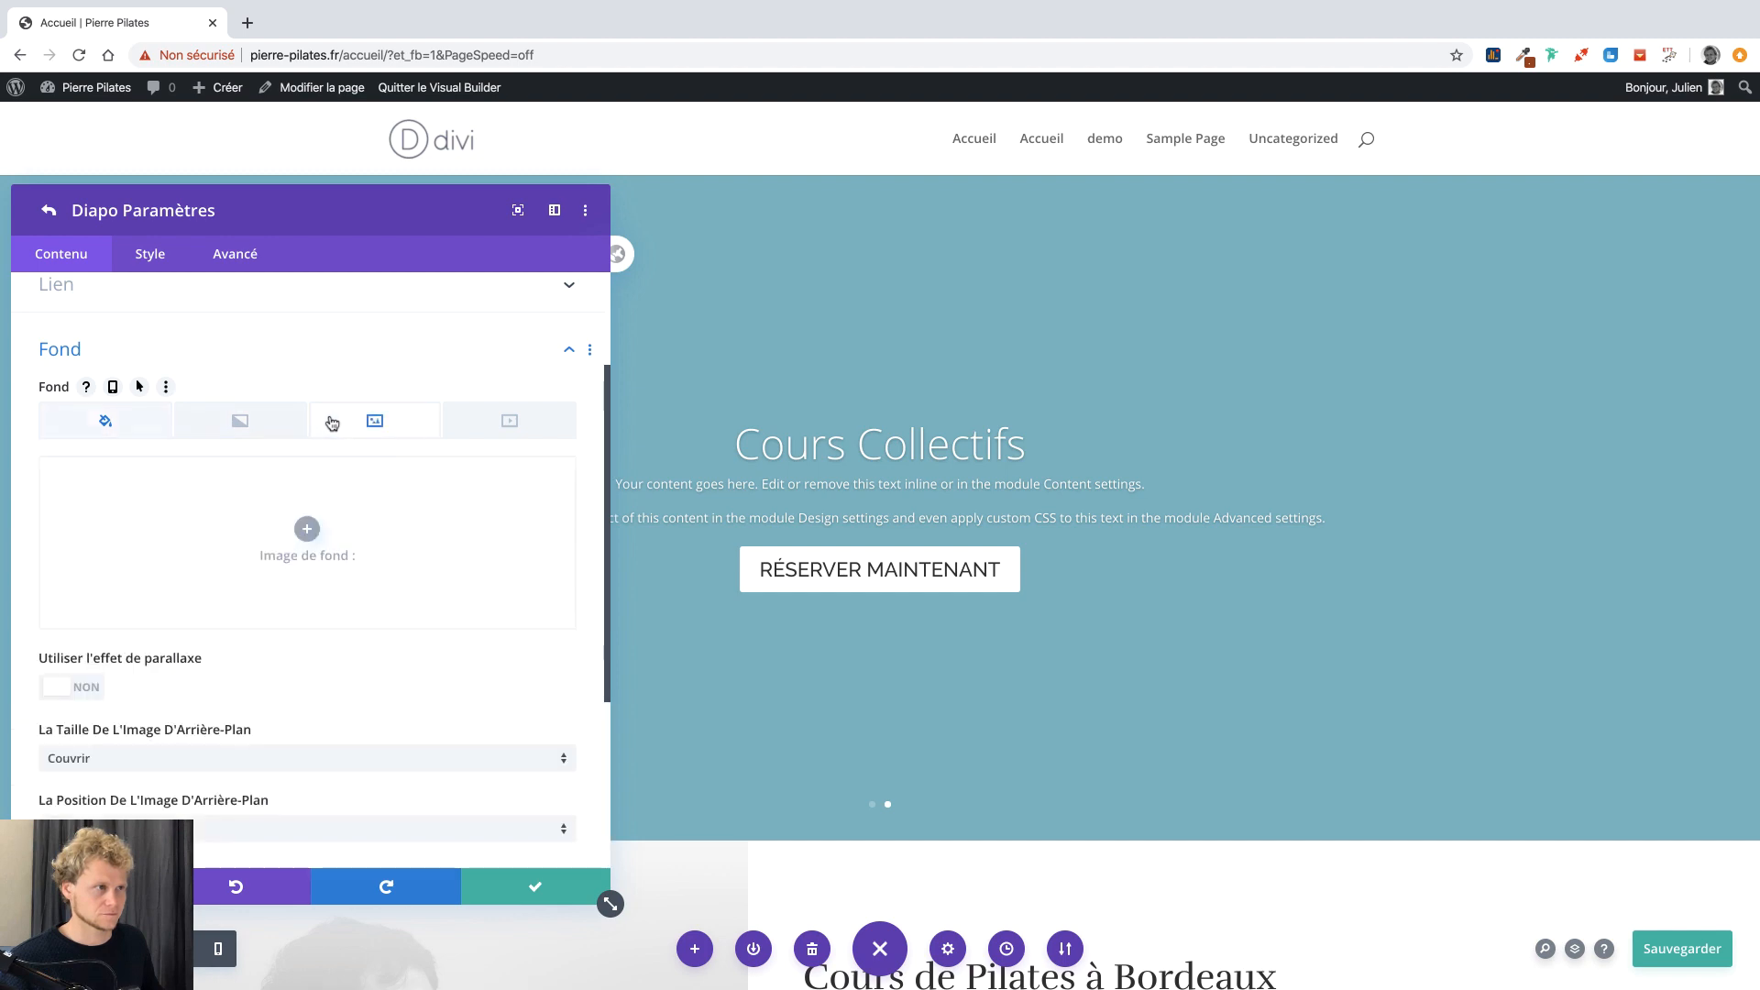
{"action": "left_click", "coordinate": [304, 529]}
{"action": "left_click", "coordinate": [531, 344]}
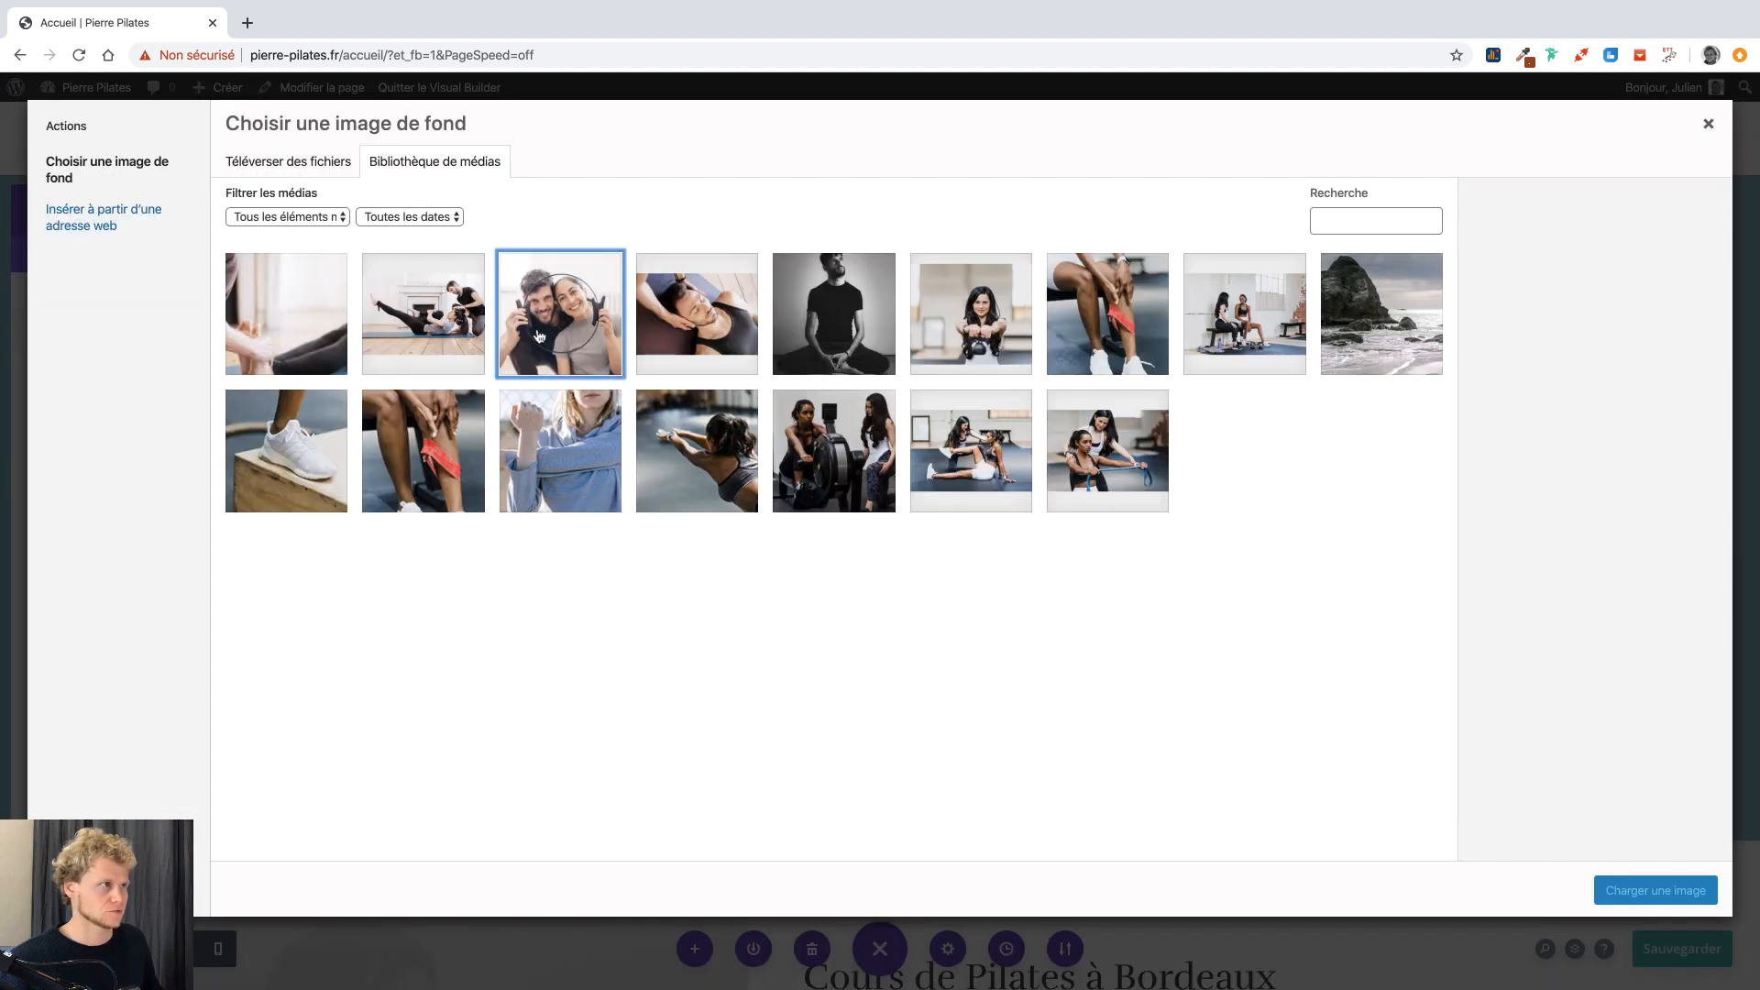
{"action": "left_click", "coordinate": [1624, 891]}
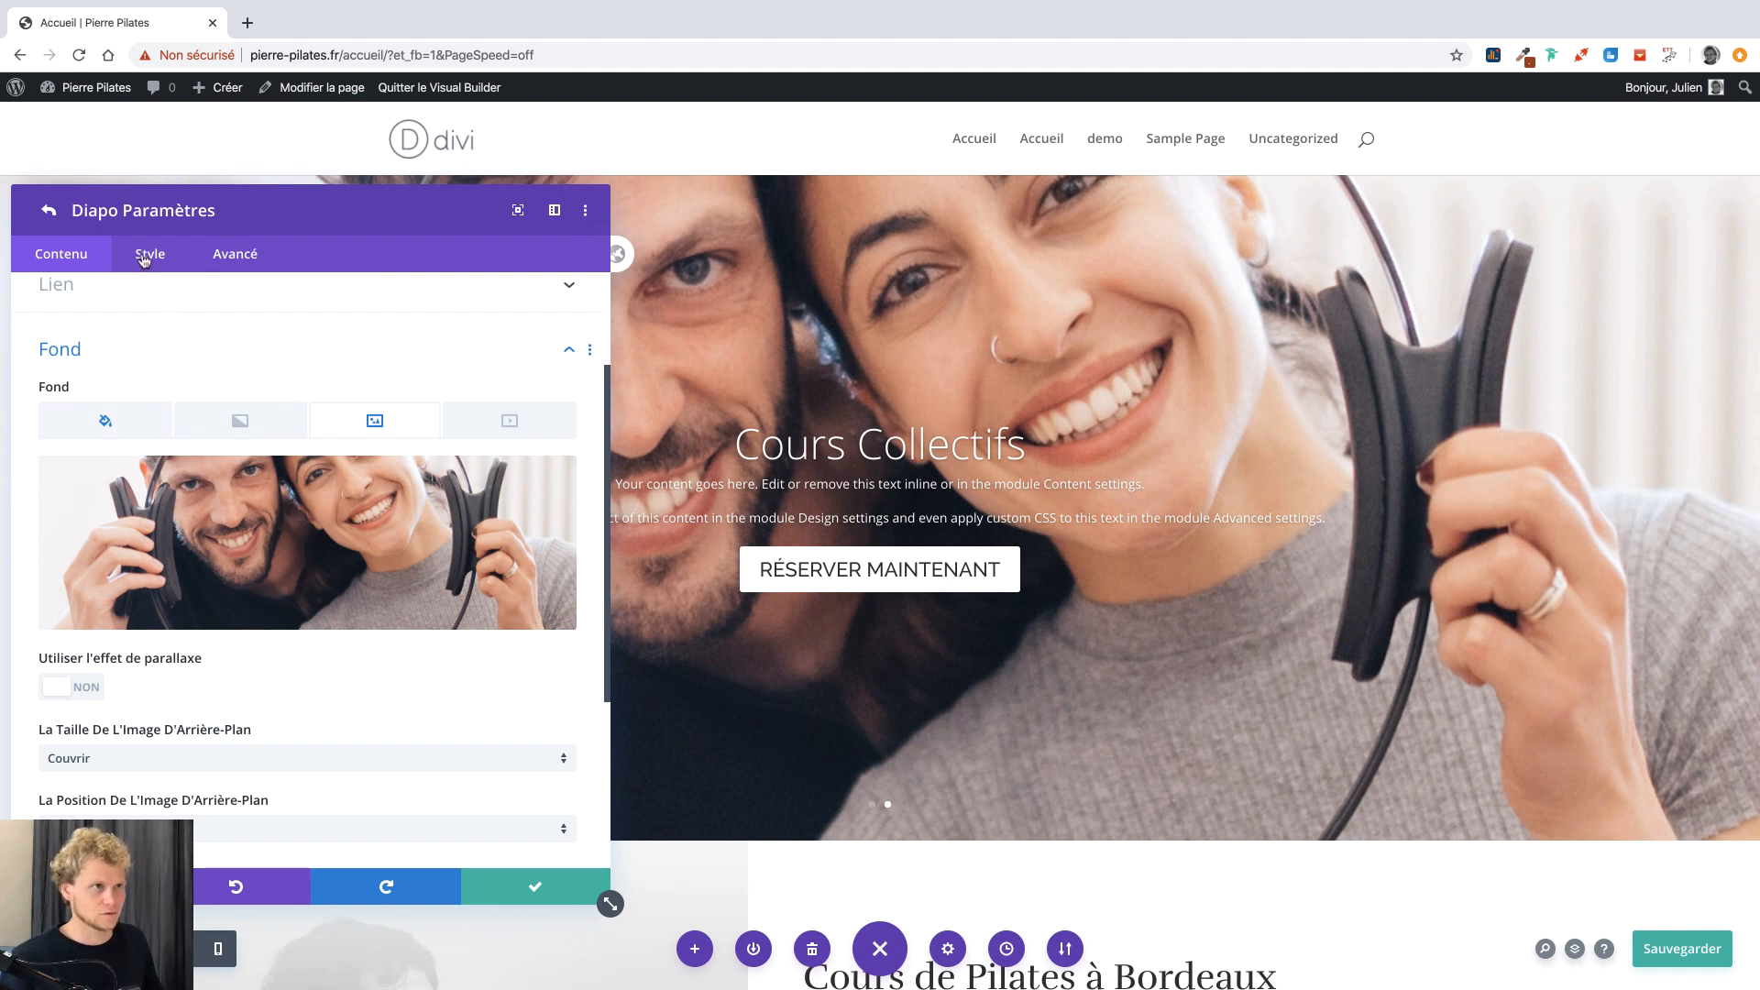
Collapse the background options and save and close the slide and slider settings.
{"action": "right_click", "coordinate": [239, 415]}
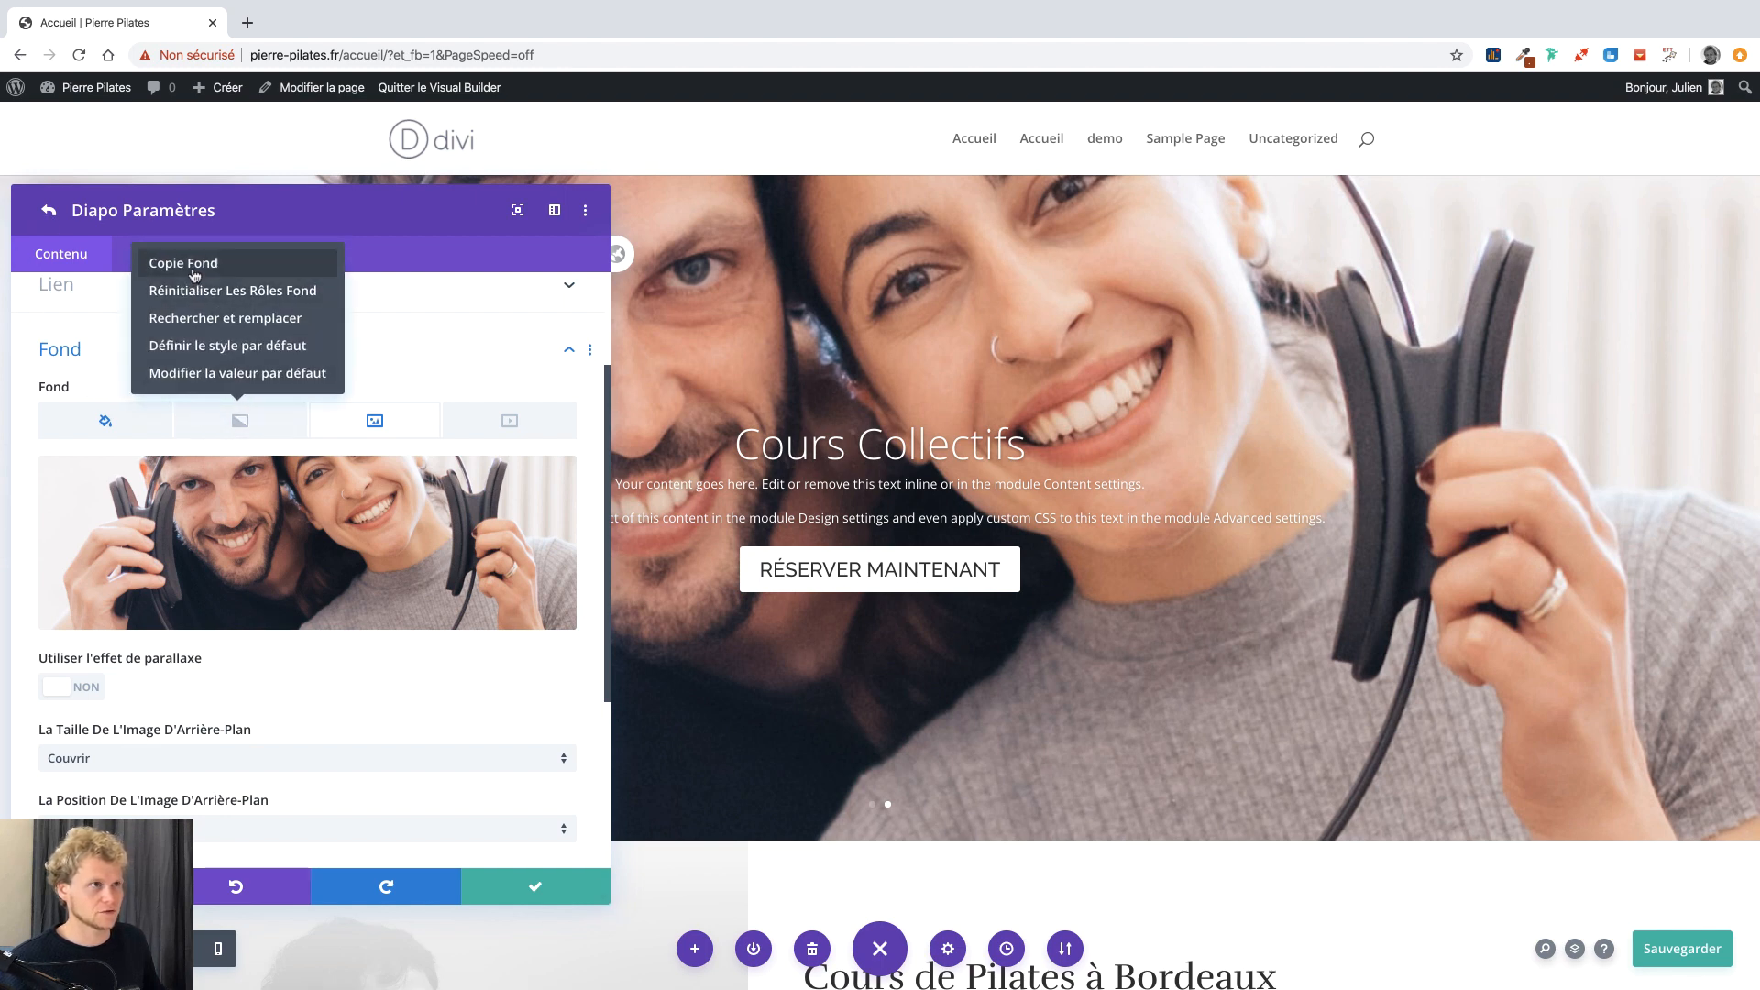
{"action": "left_click", "coordinate": [414, 357]}
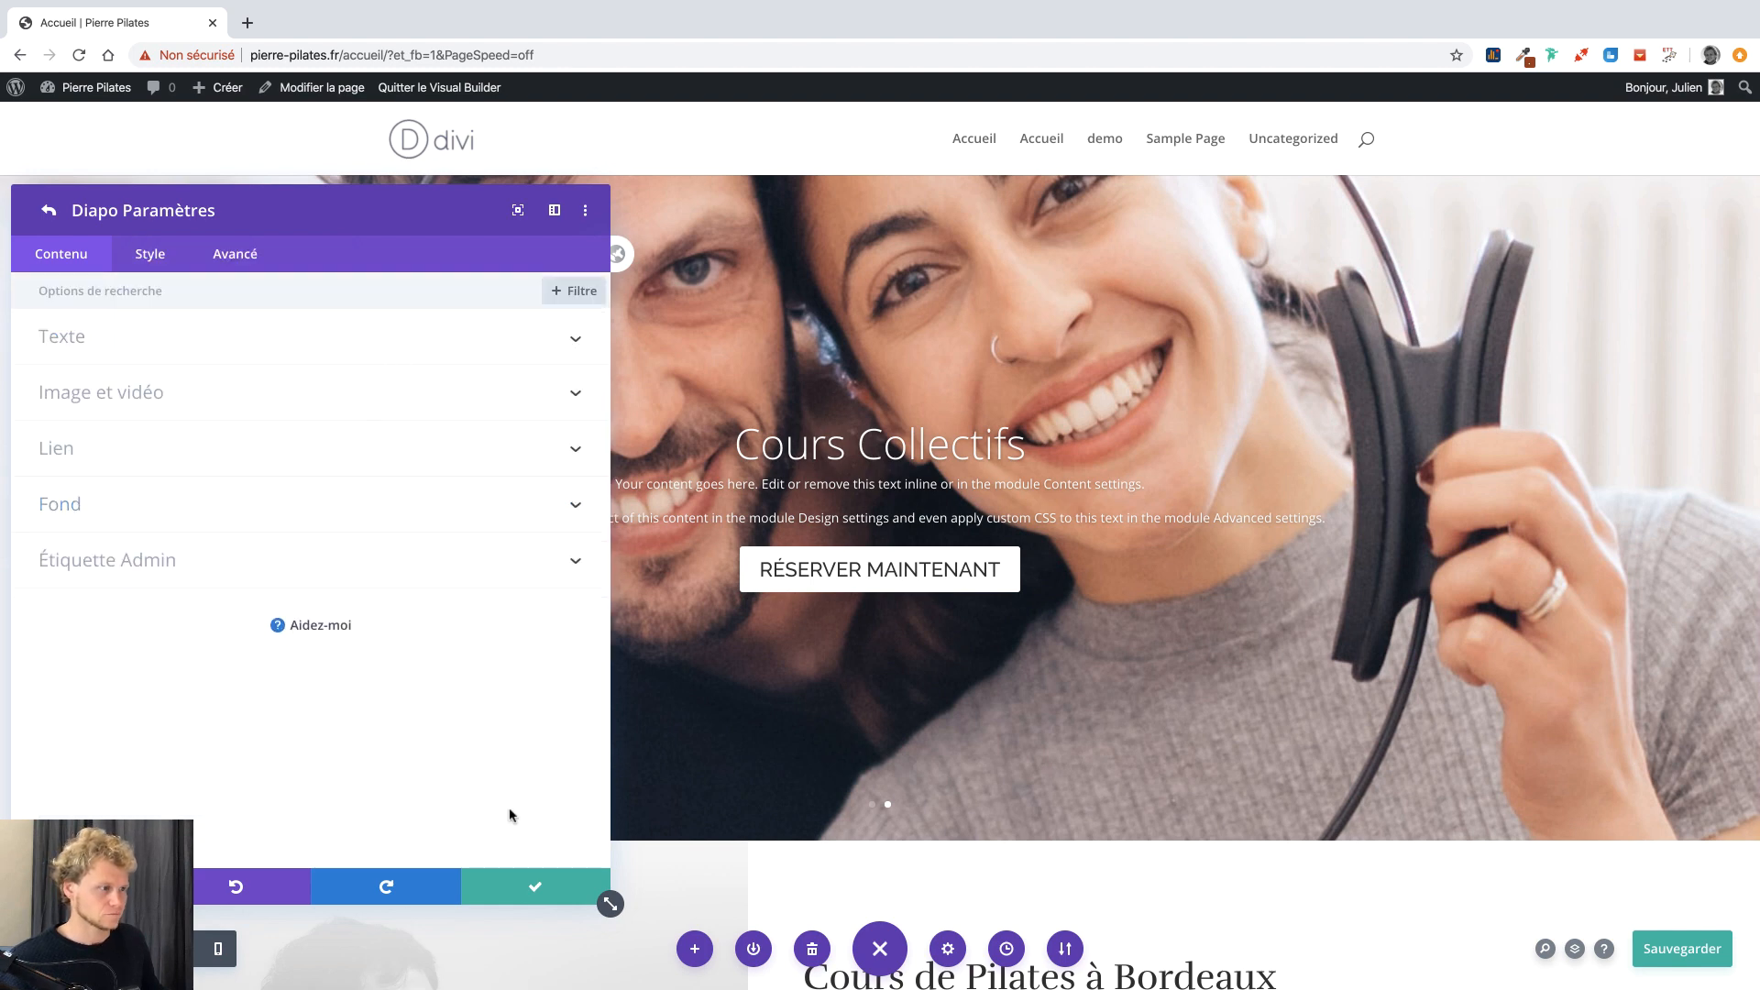
{"action": "left_click", "coordinate": [520, 885]}
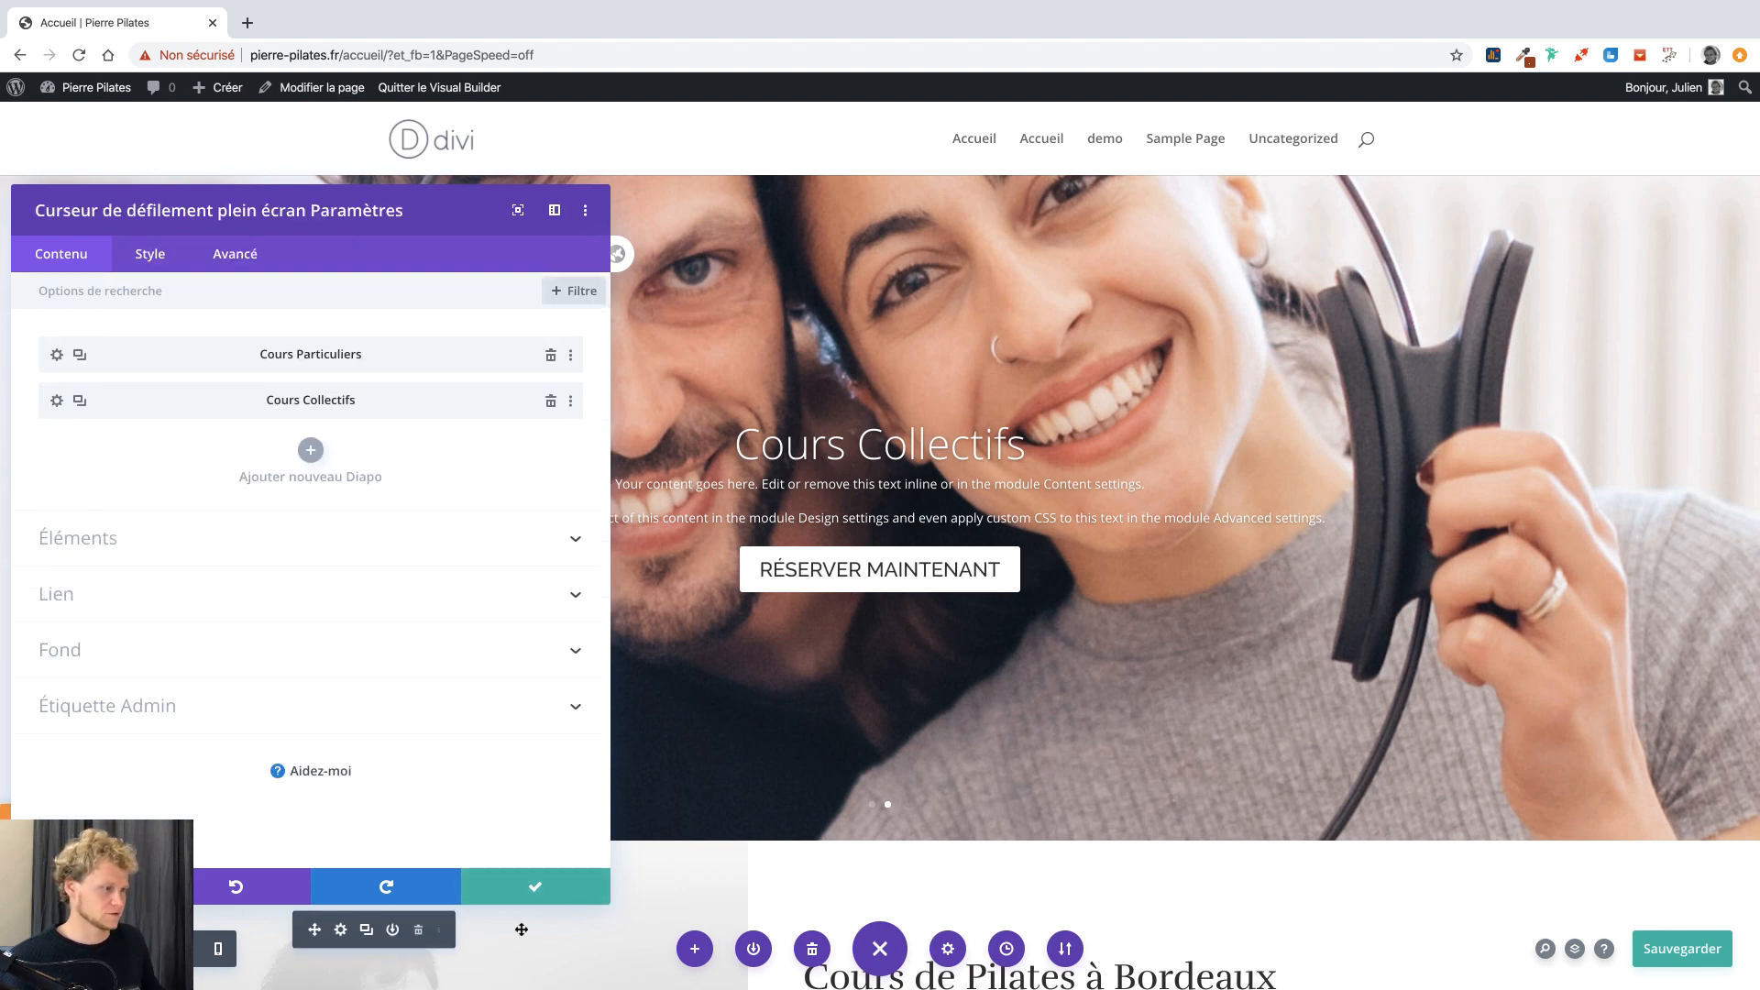
{"action": "left_click", "coordinate": [521, 889]}
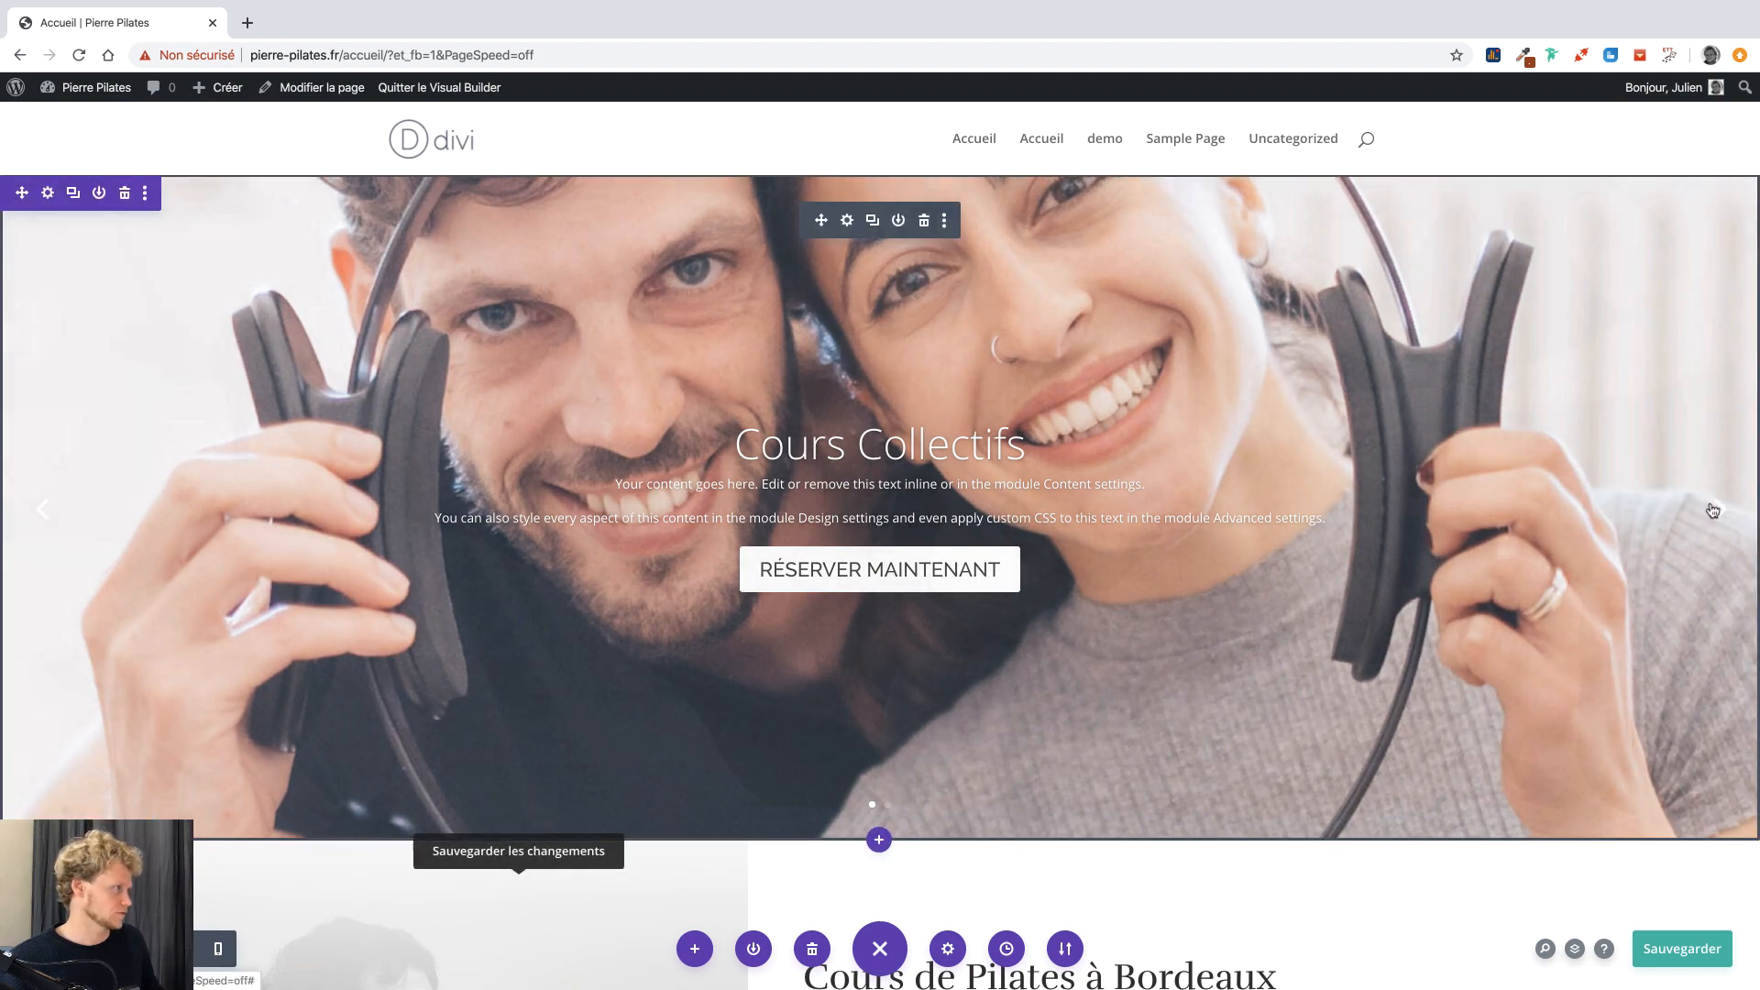
Show the Cours Particuliers slide and drag the slider's bottom padding up to 188px.
{"action": "left_click", "coordinate": [1712, 509]}
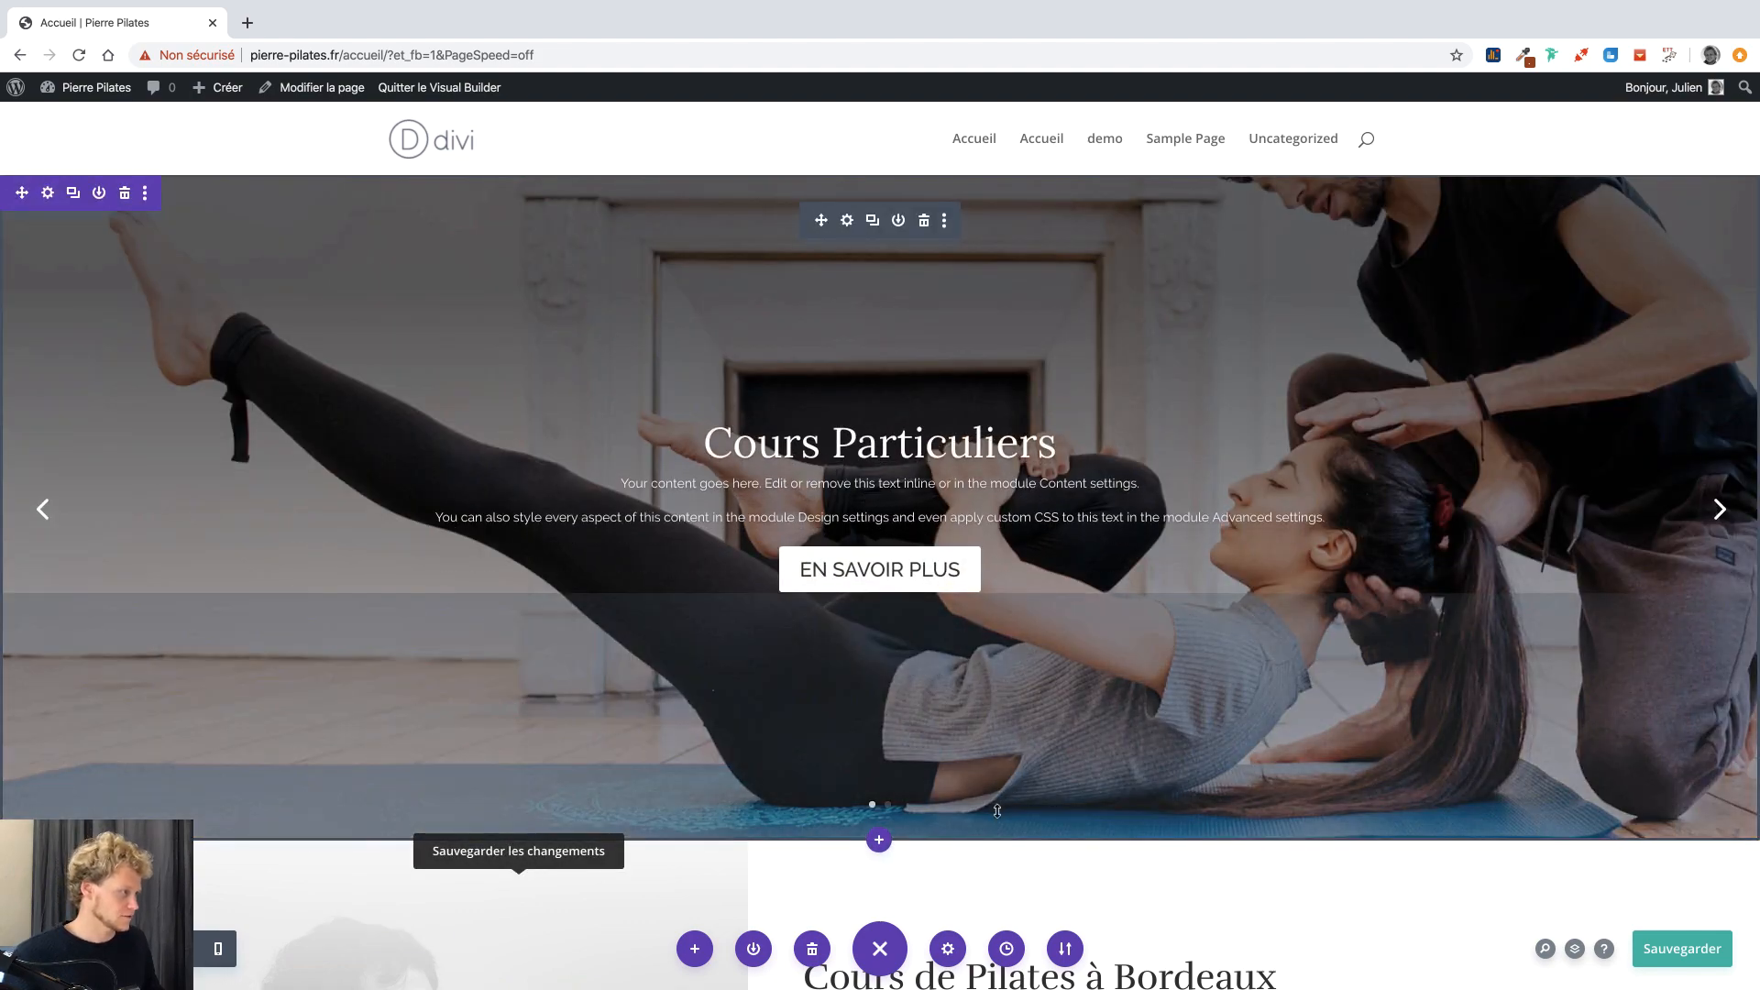
{"action": "left_click_drag", "start_coordinate": [997, 823], "coordinate": [1001, 775]}
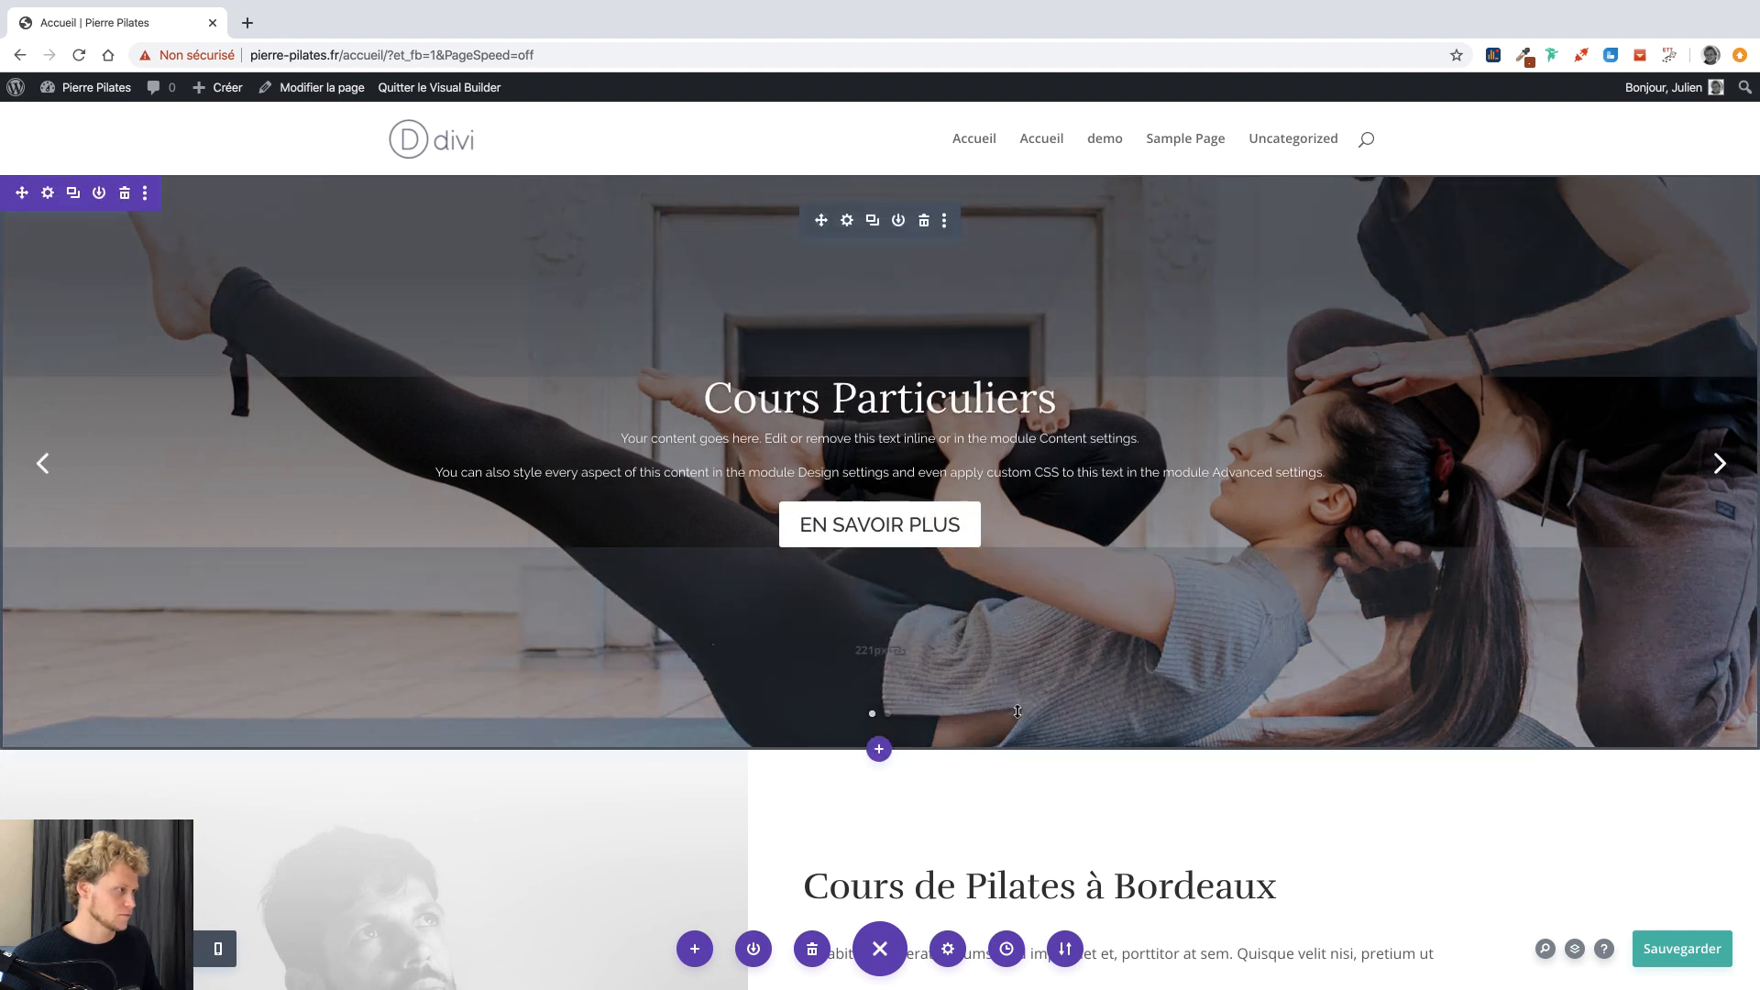
{"action": "left_click_drag", "start_coordinate": [1017, 711], "coordinate": [936, 665]}
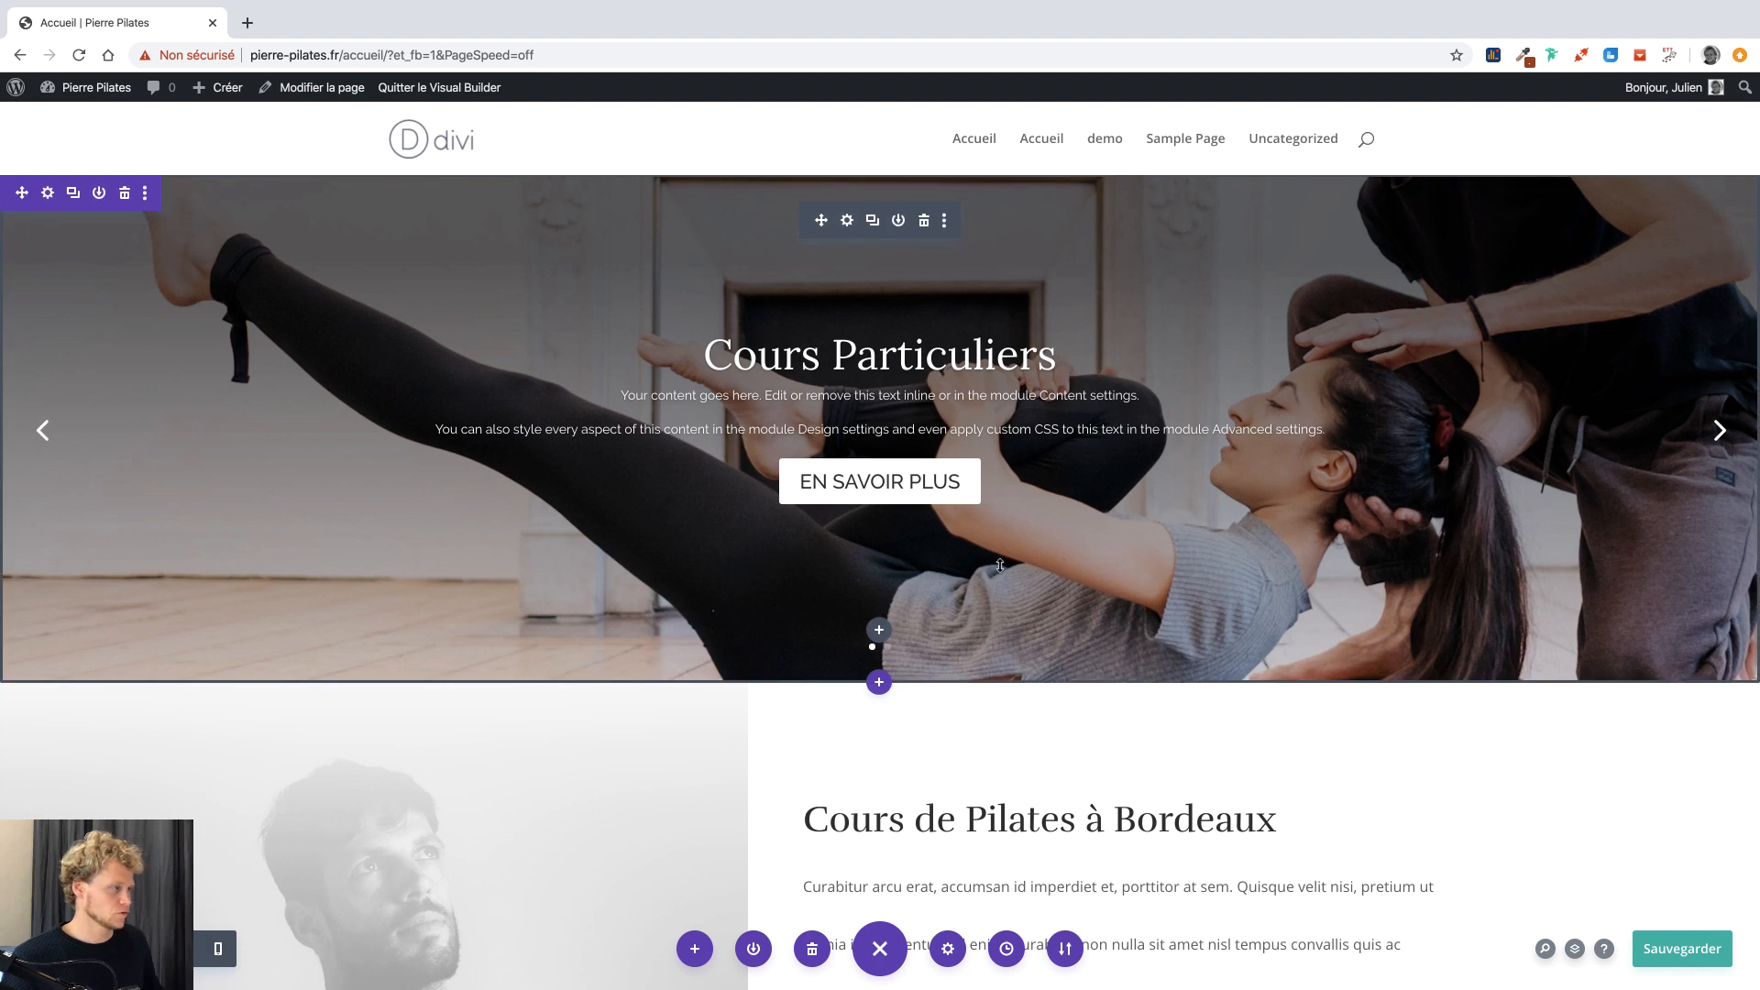
{"action": "scroll", "coordinate": [1009, 641], "scroll_direction": "down", "scroll_amount": 3}
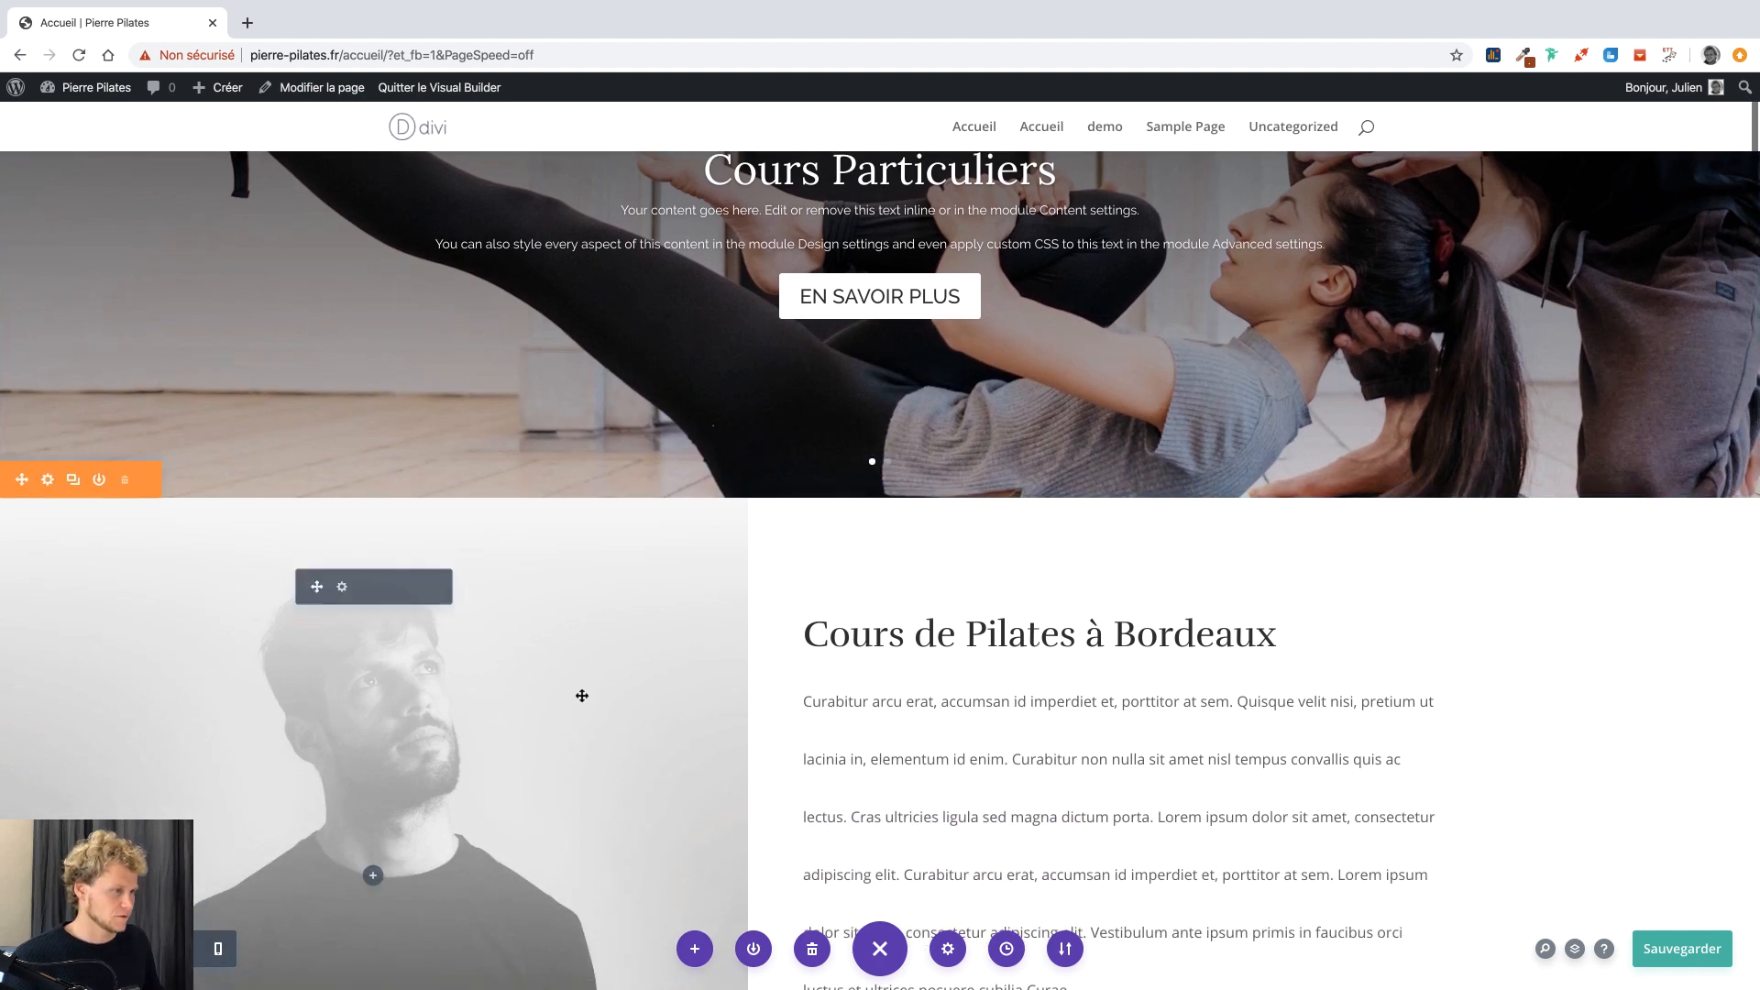
{"action": "scroll", "coordinate": [695, 671], "scroll_direction": "down", "scroll_amount": 3}
{"action": "scroll", "coordinate": [781, 617], "scroll_direction": "down", "scroll_amount": 3}
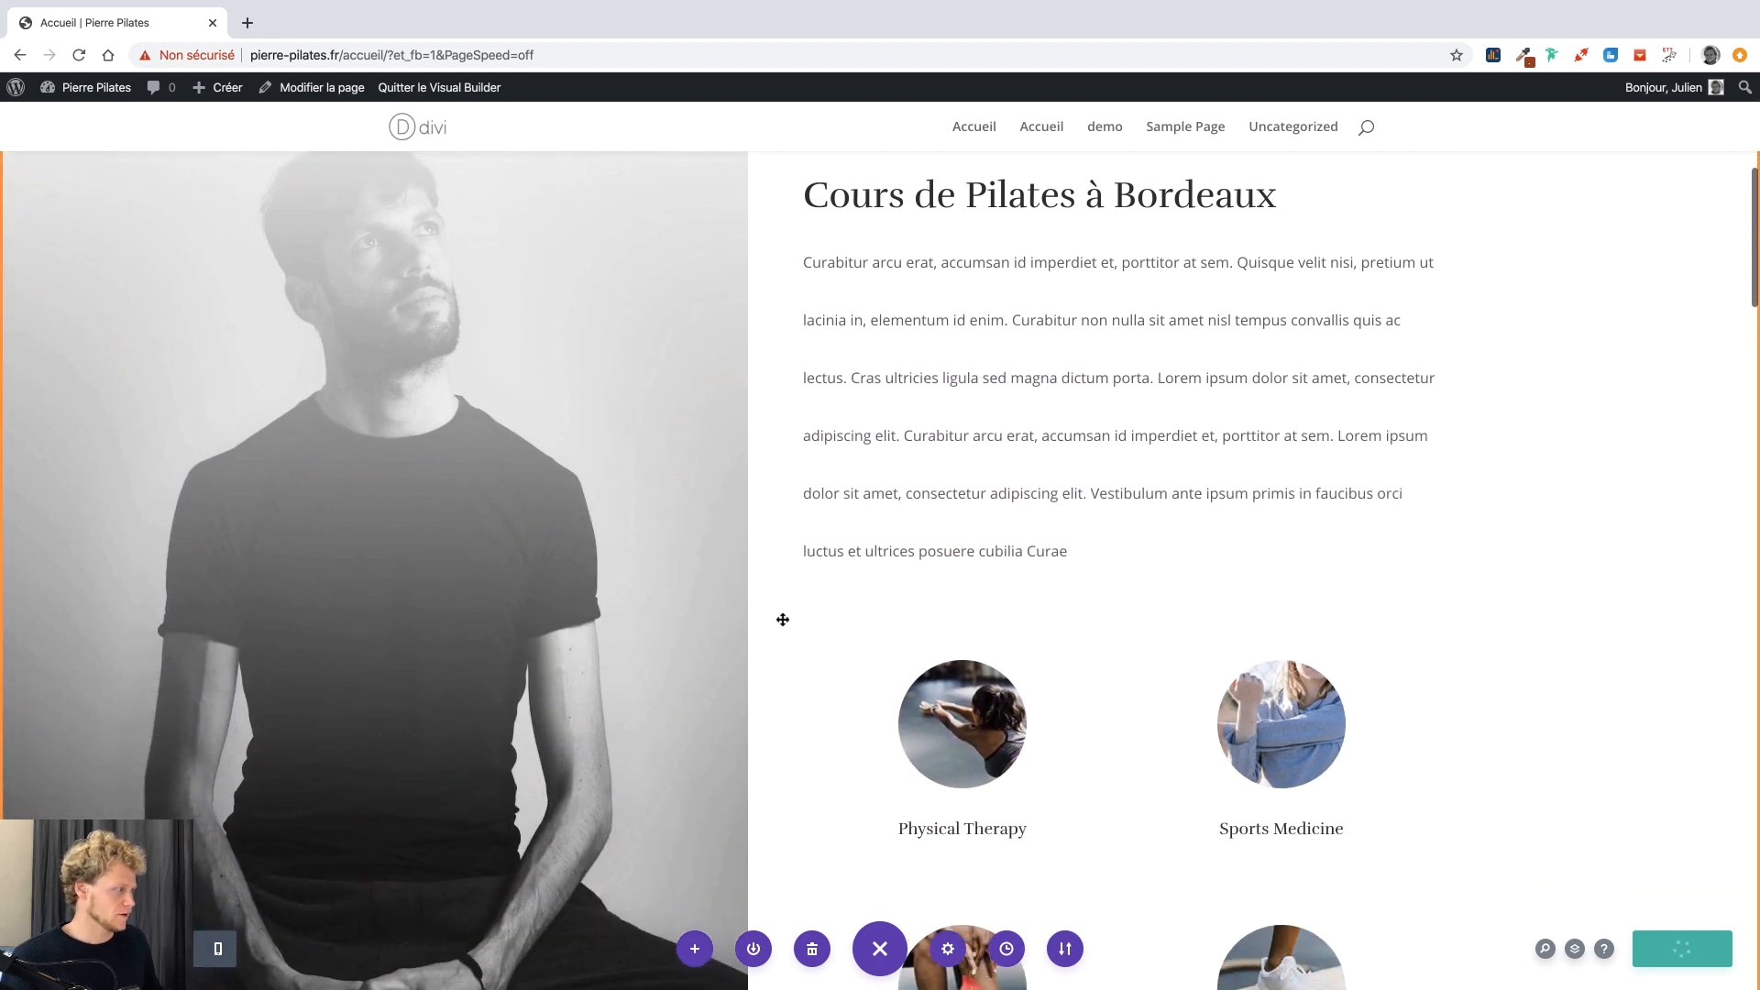
{"action": "scroll", "coordinate": [1274, 788], "scroll_direction": "down", "scroll_amount": 3}
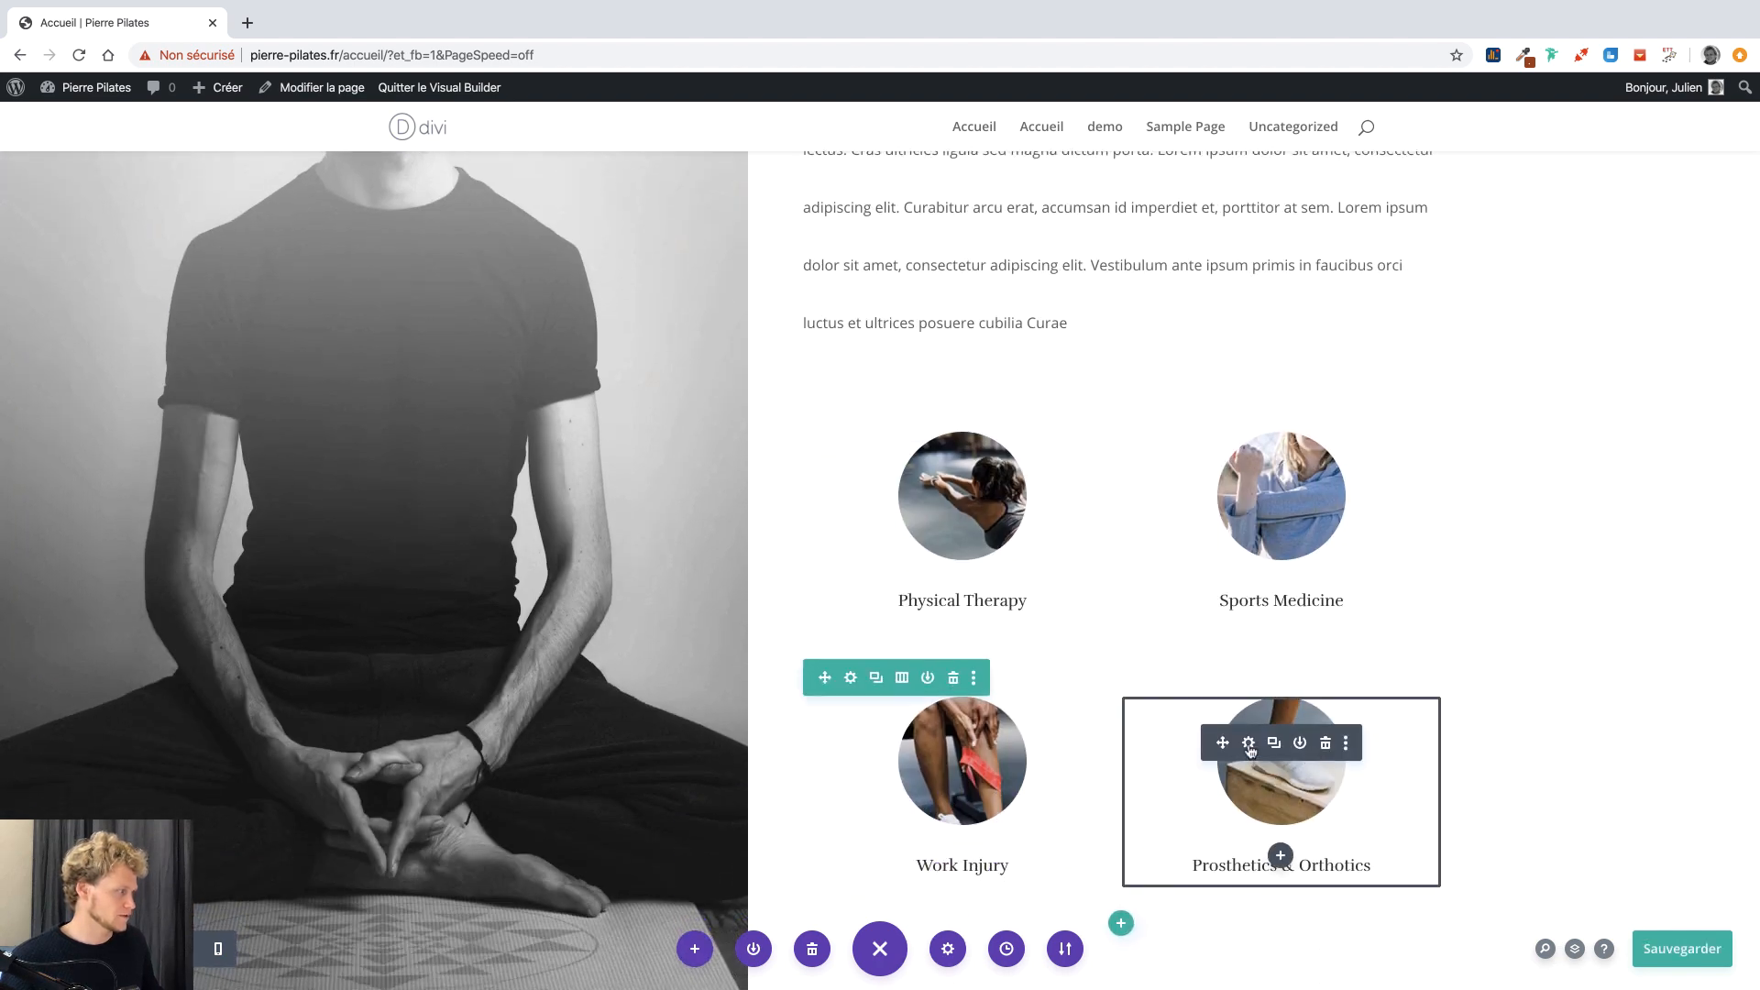
{"action": "left_click", "coordinate": [1249, 744]}
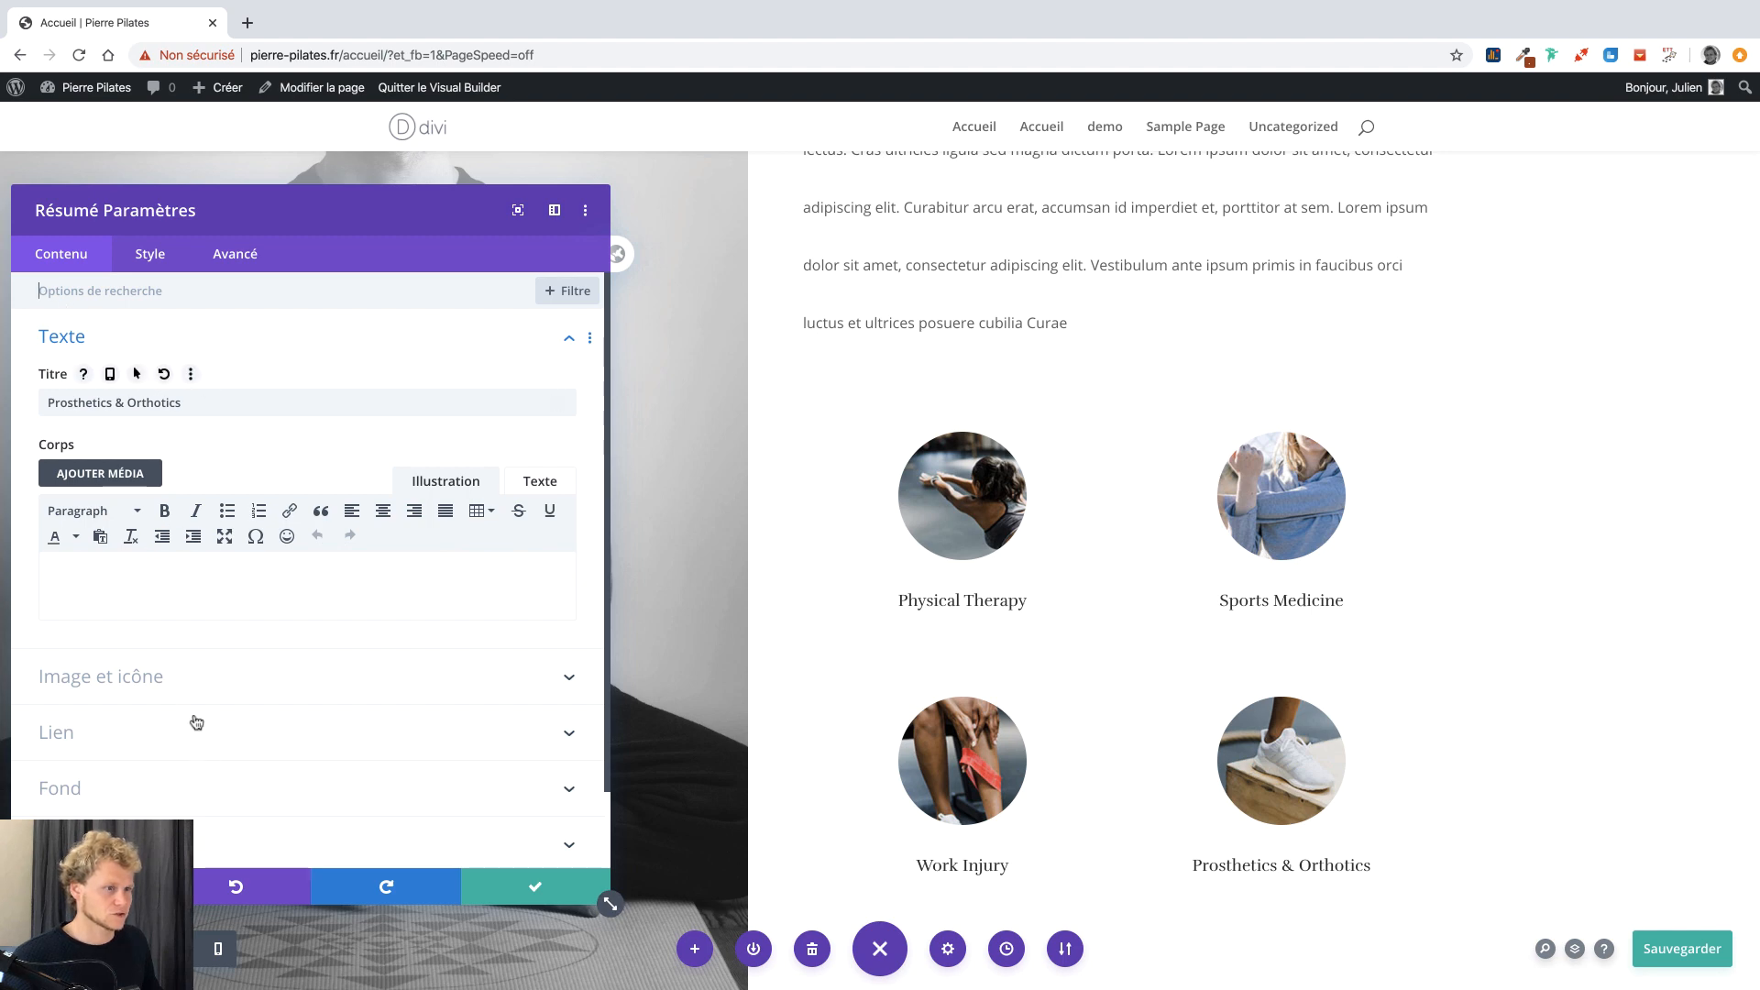
{"action": "left_click", "coordinate": [179, 693]}
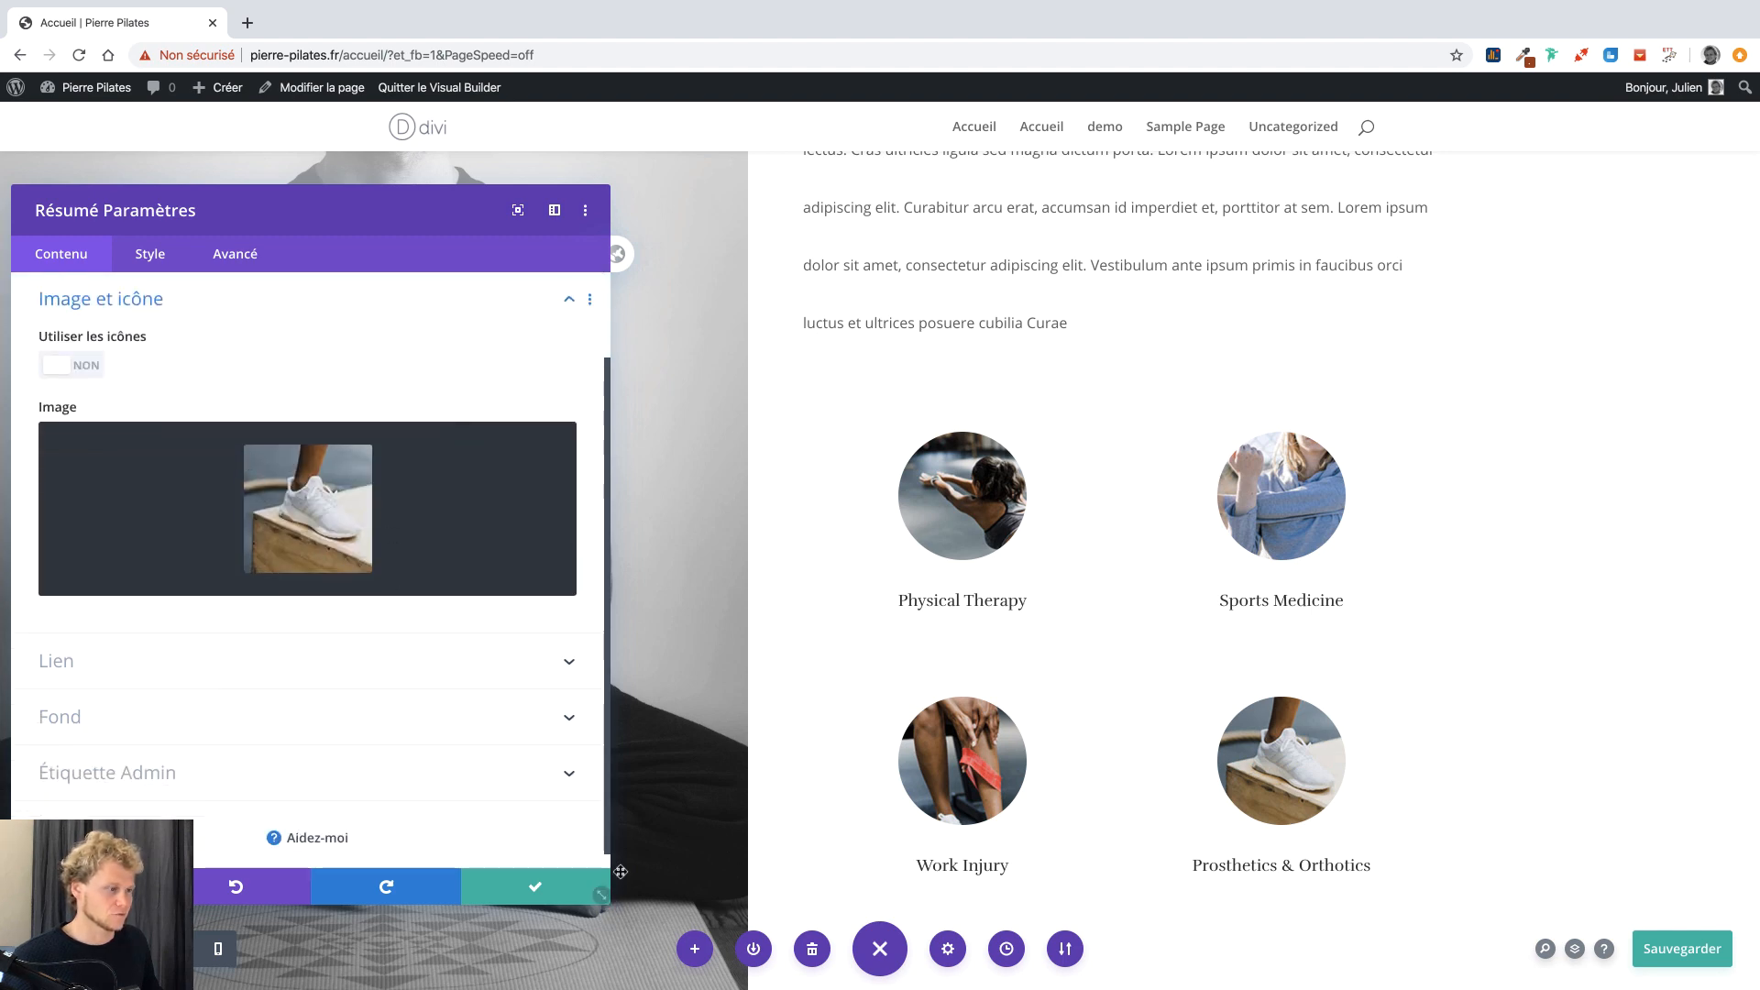
{"action": "left_click", "coordinate": [550, 881]}
{"action": "scroll", "coordinate": [1103, 786], "scroll_direction": "down", "scroll_amount": 5}
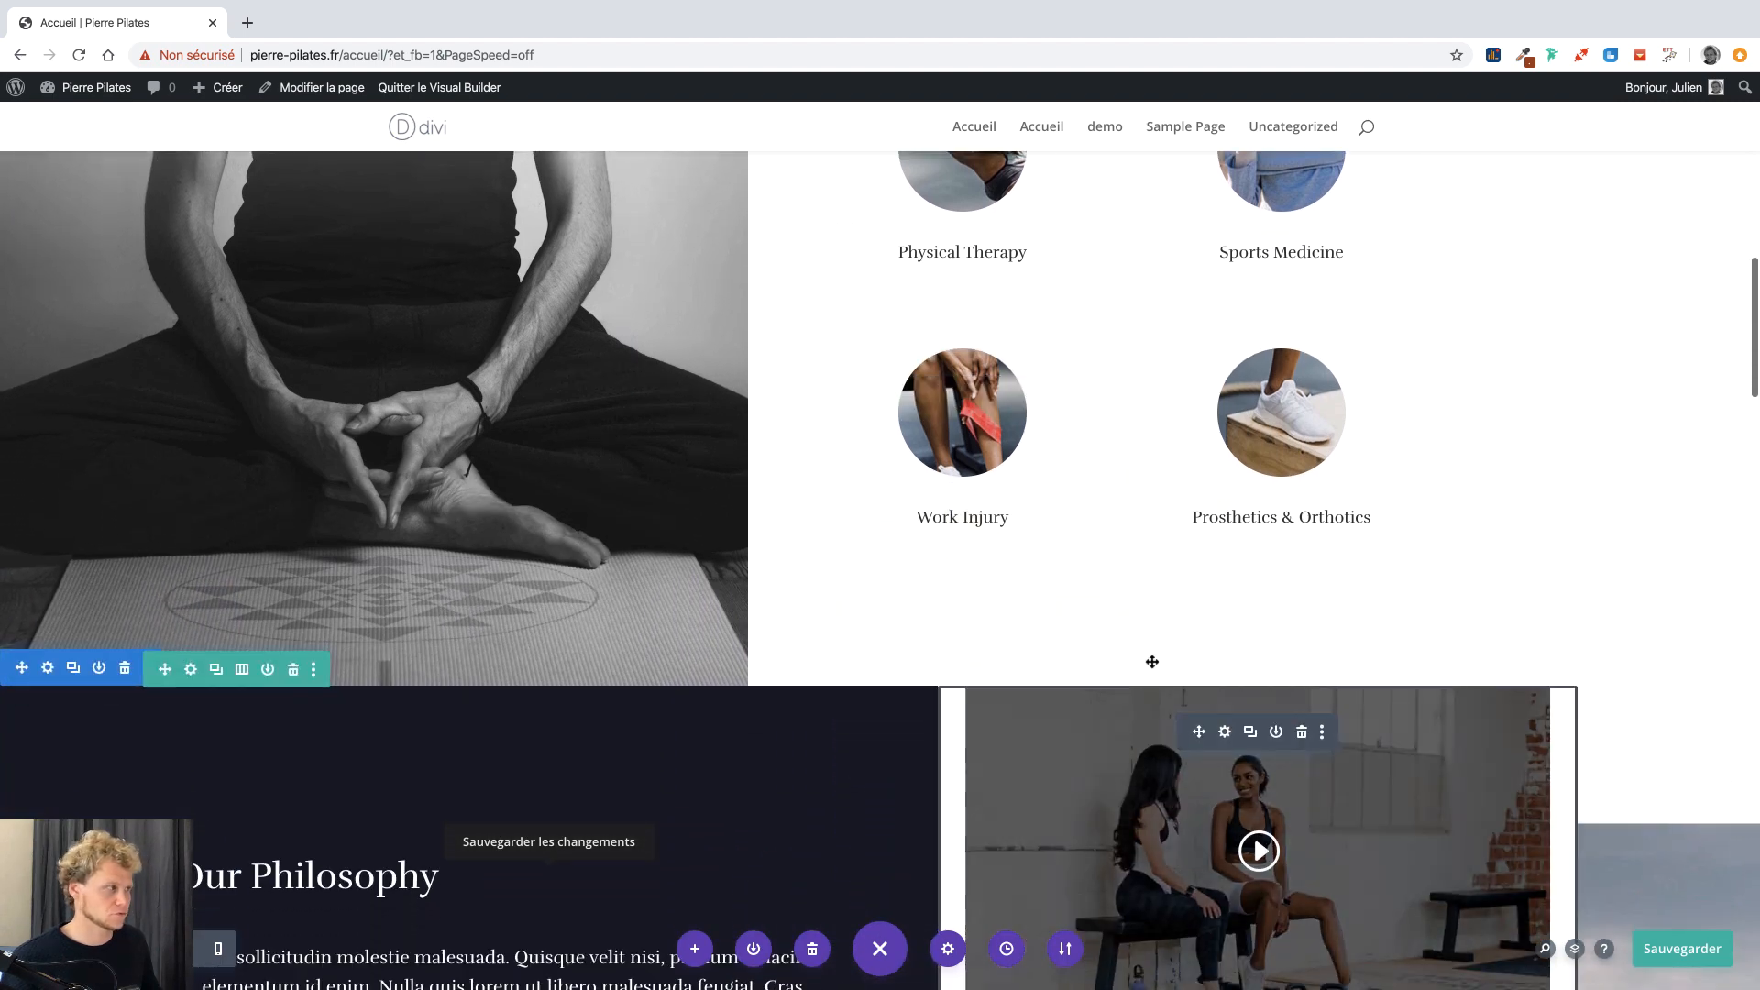
{"action": "scroll", "coordinate": [942, 599], "scroll_direction": "down", "scroll_amount": 4}
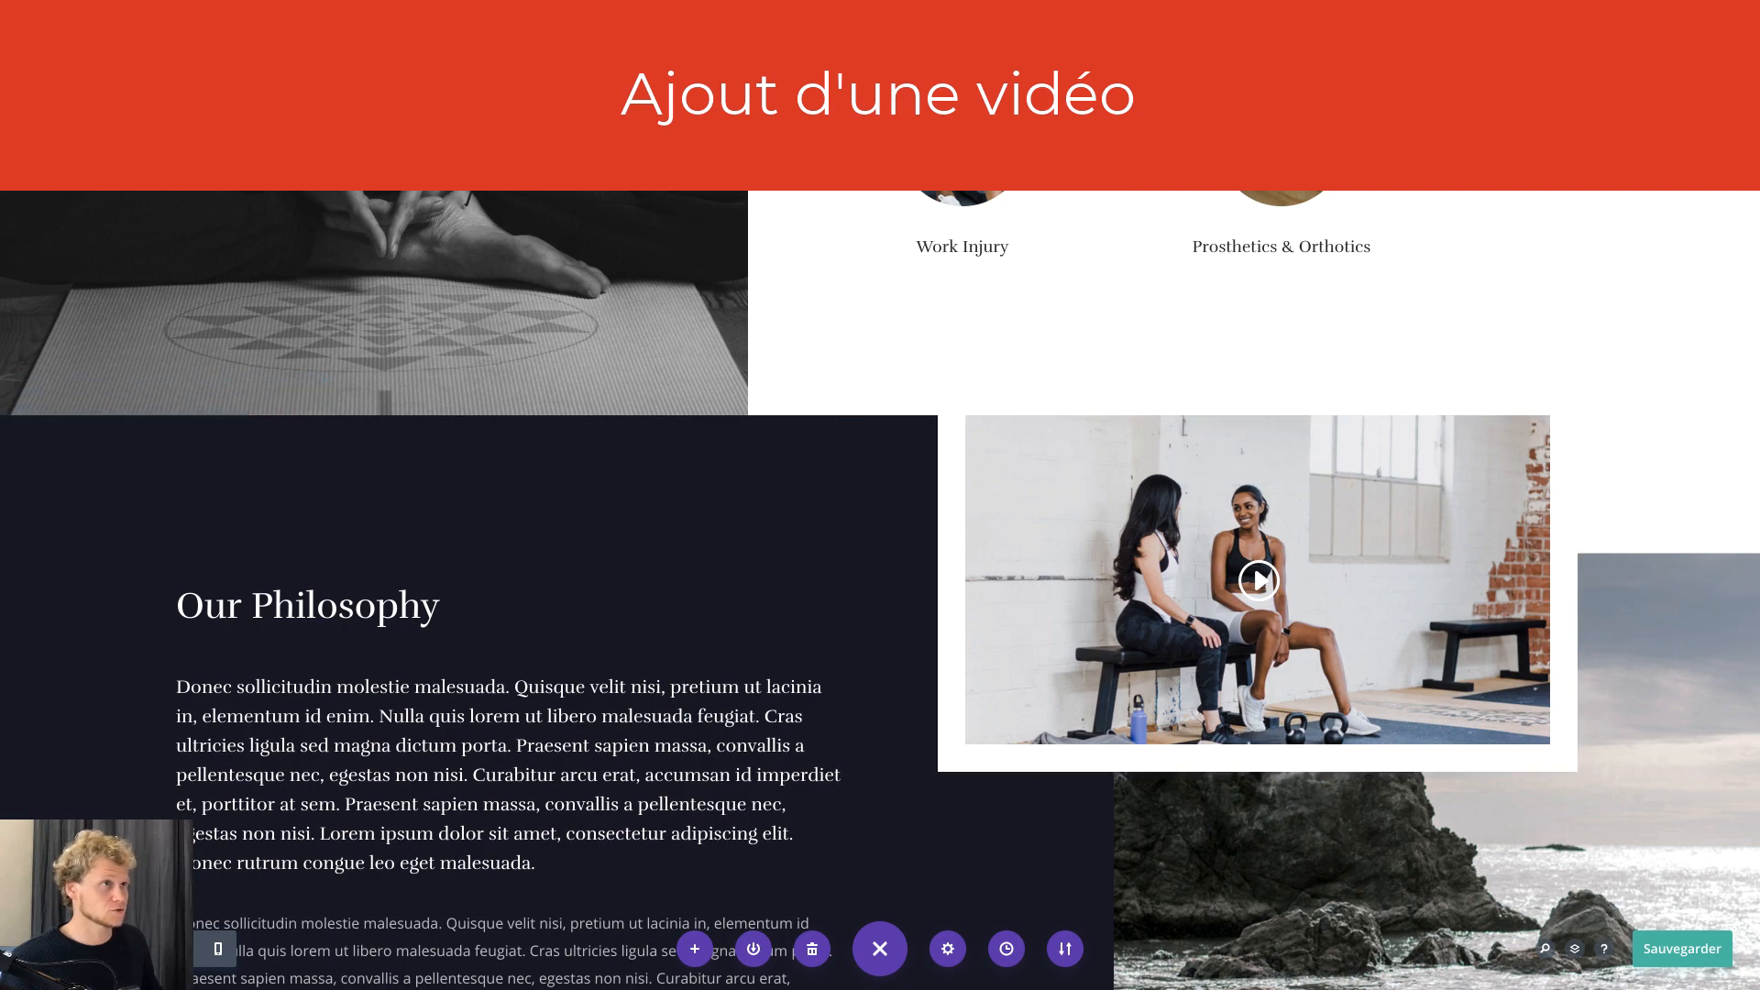
Search YouTube for 'petit bouddha' and open the channel's MORNING FLOW yoga video.
{"action": "left_click", "coordinate": [248, 23]}
{"action": "type", "text": "youtube.com"}
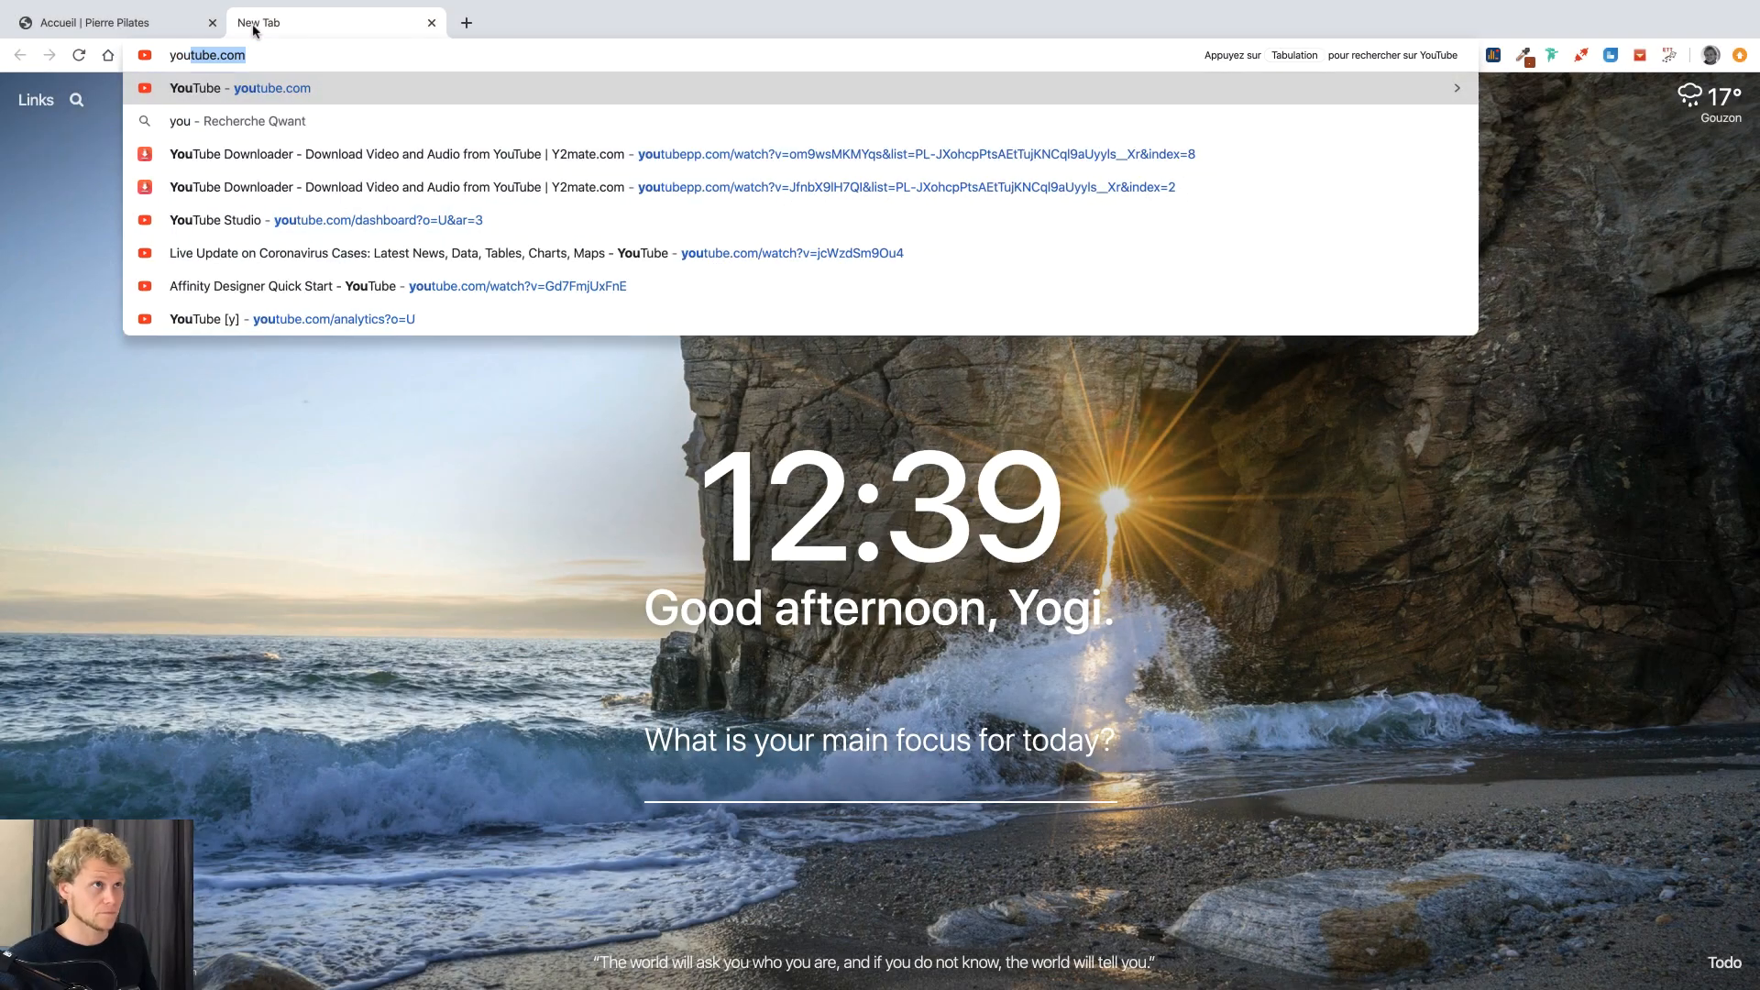
{"action": "key", "text": "Return"}
{"action": "left_click", "coordinate": [631, 101]}
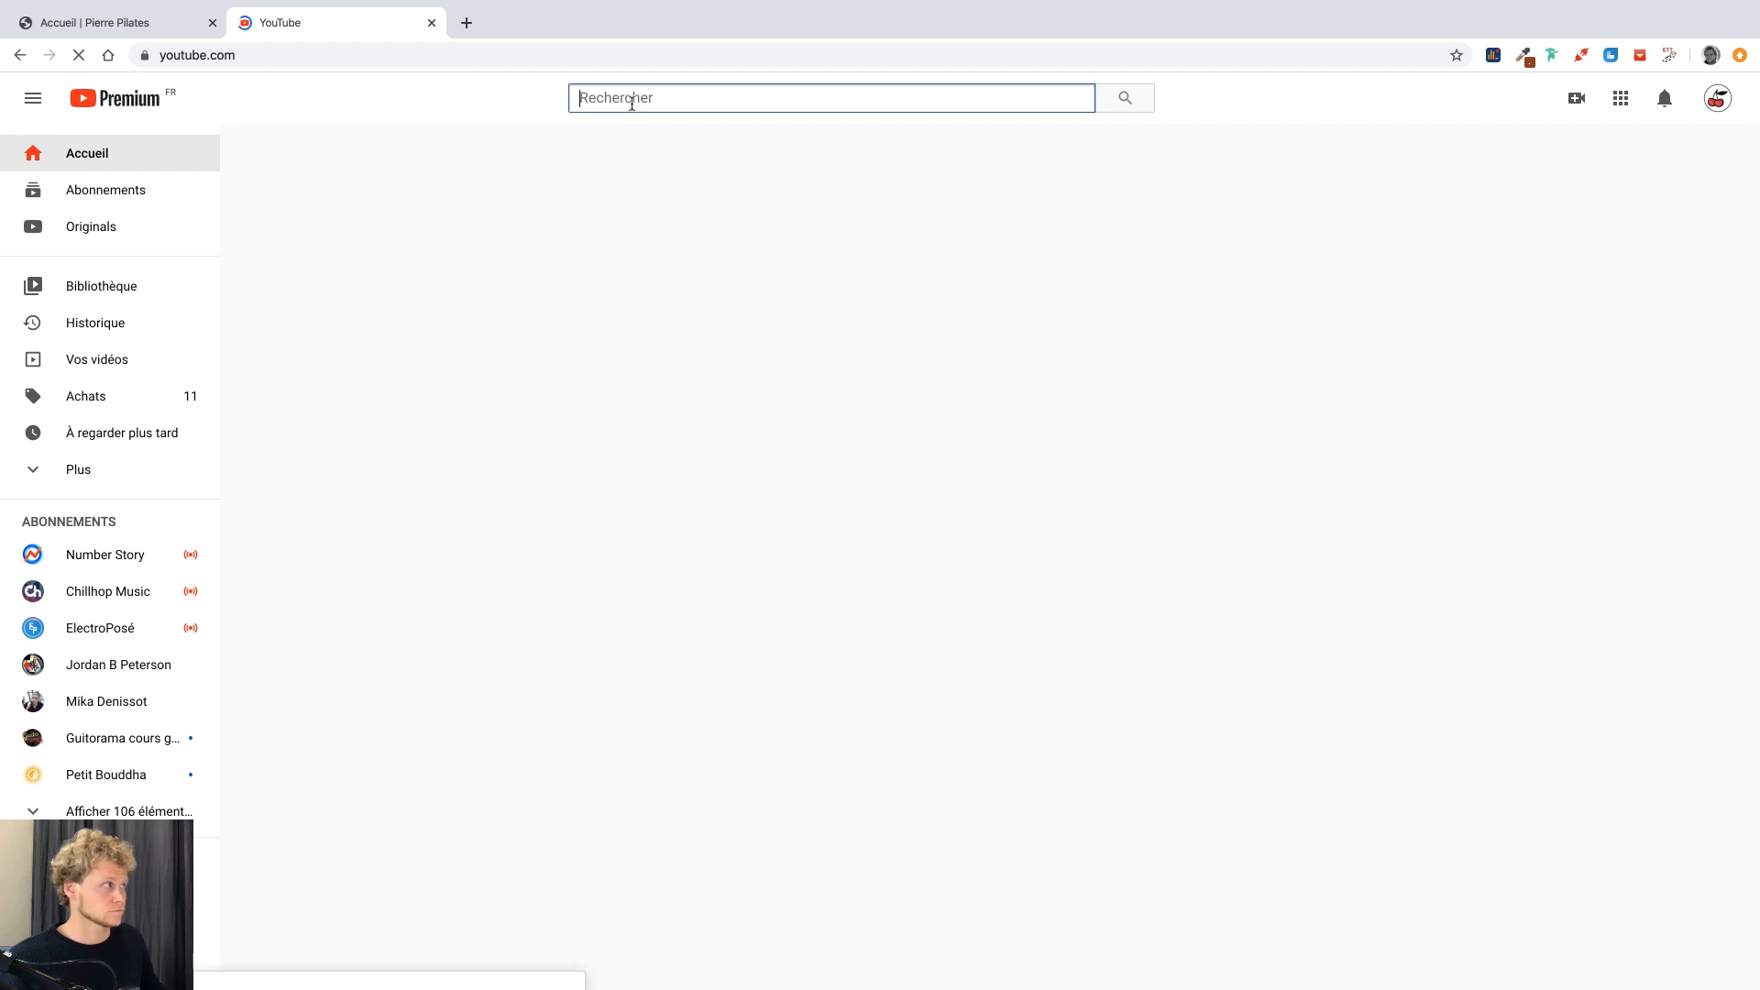
{"action": "type", "text": "petit bouddha"}
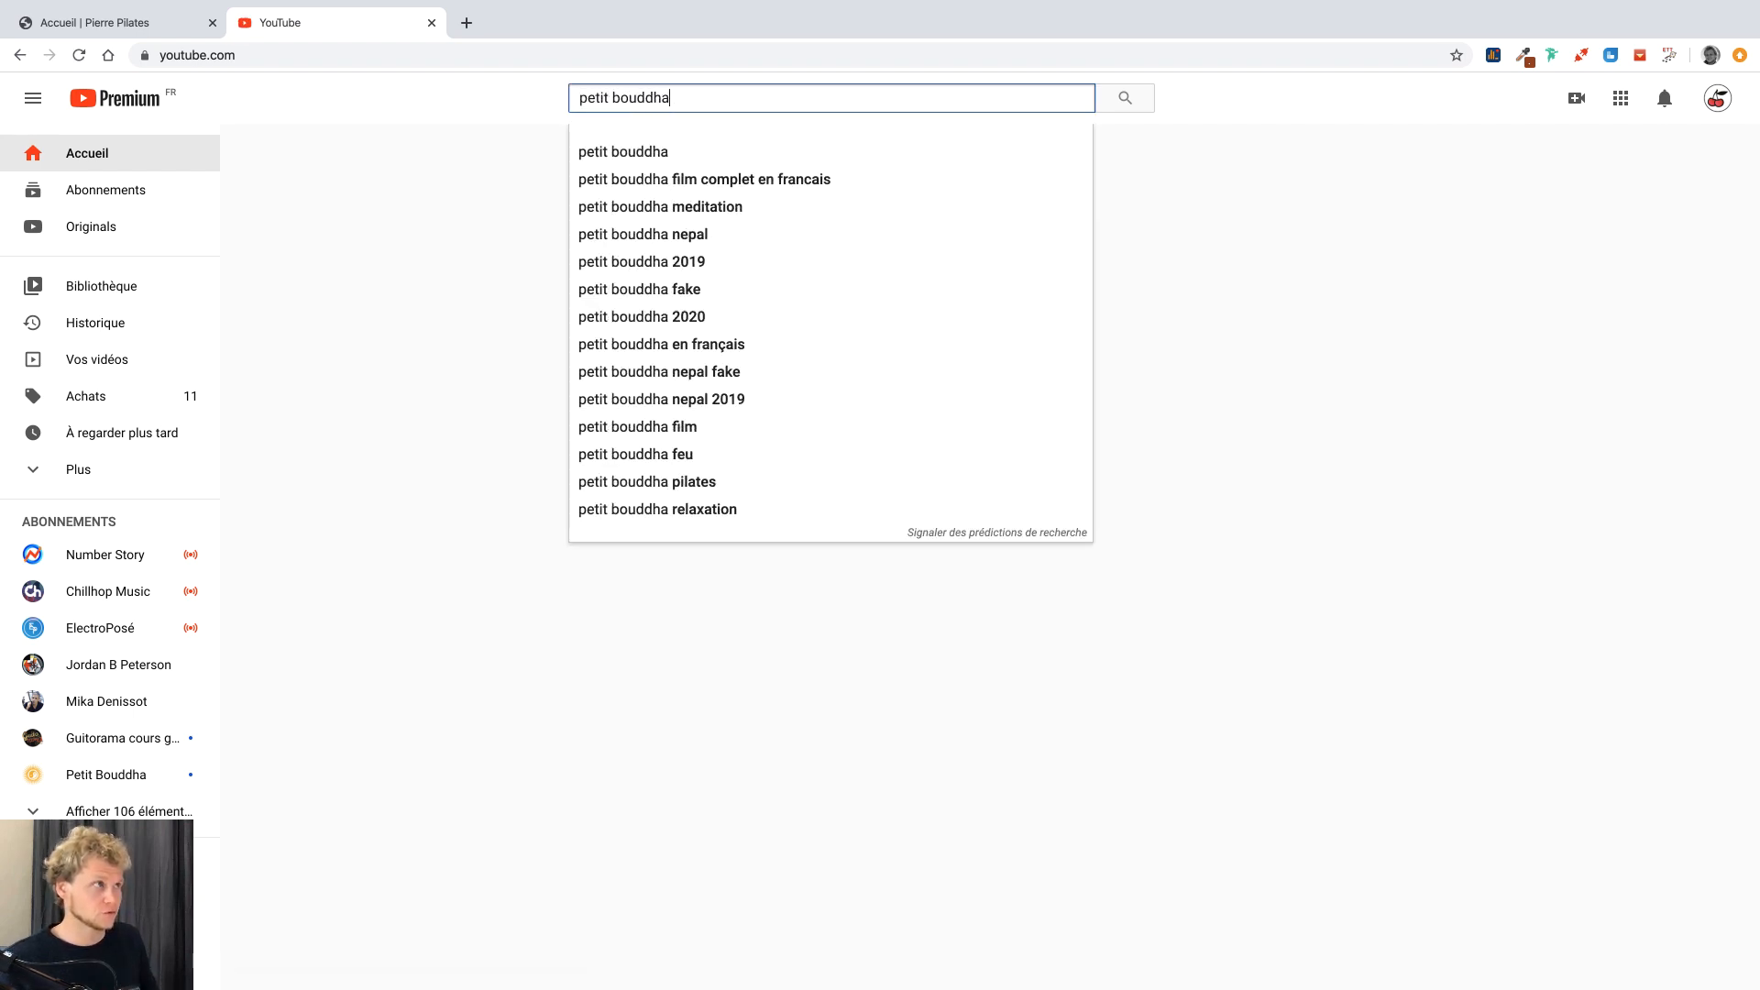
{"action": "key", "text": "Return"}
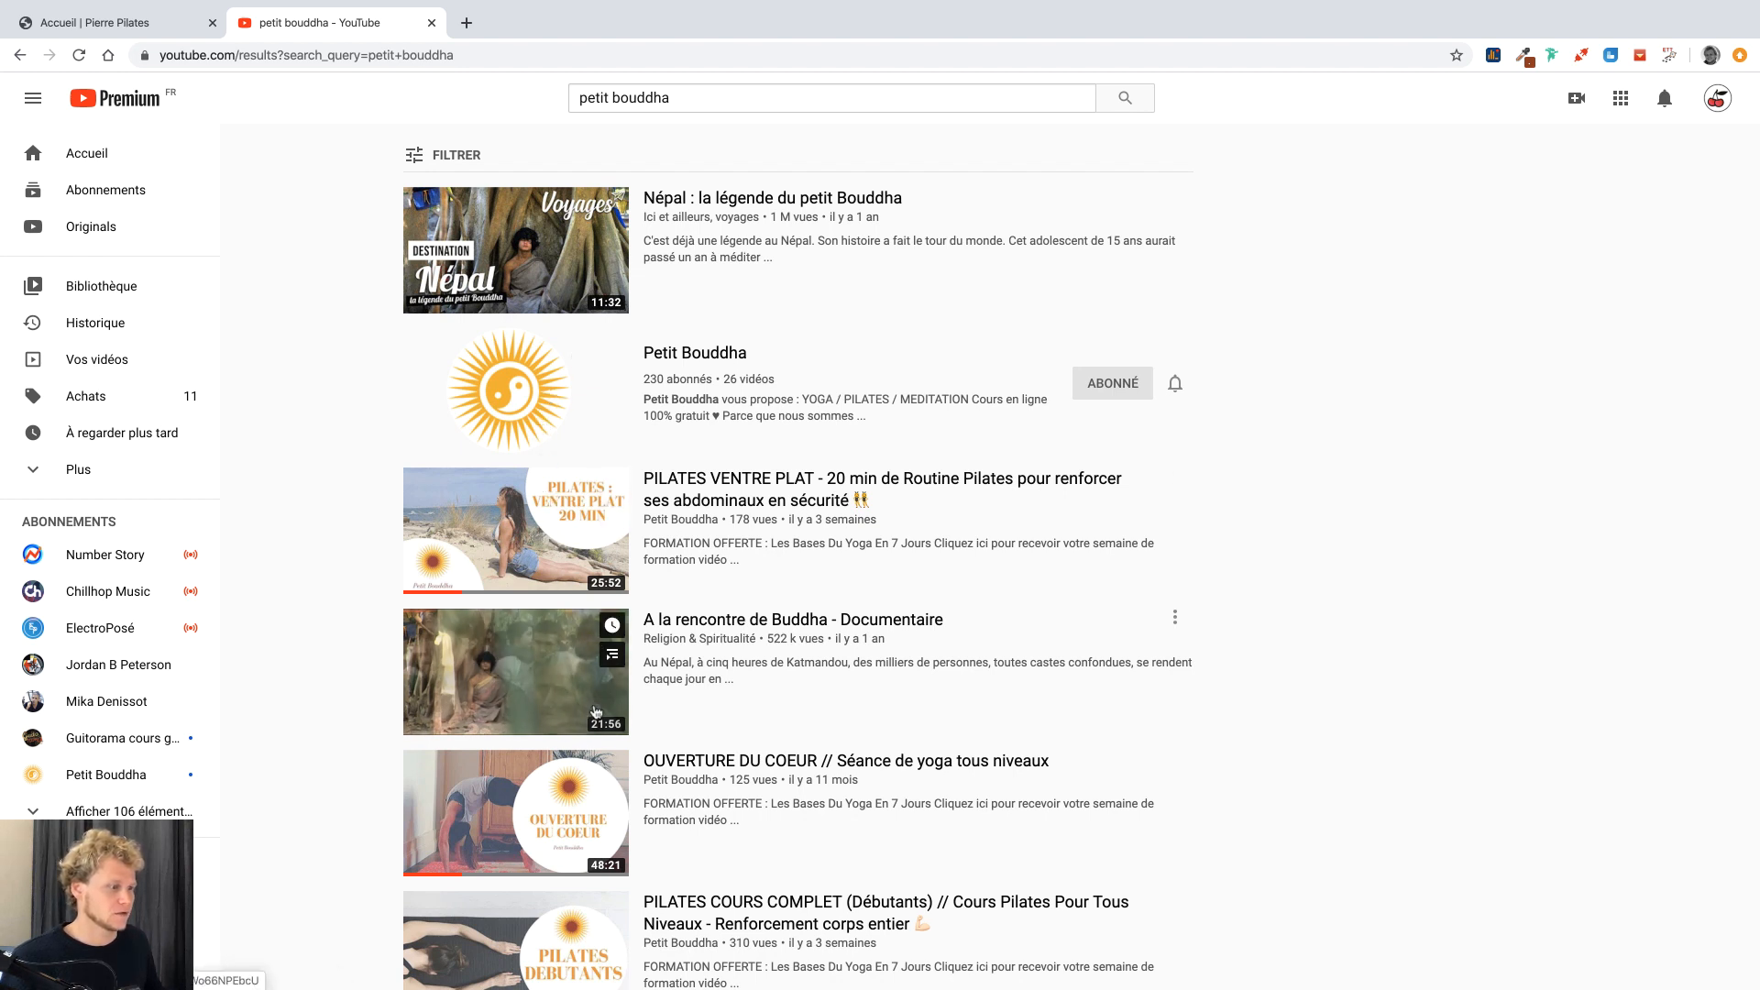
{"action": "scroll", "coordinate": [593, 793], "scroll_direction": "down", "scroll_amount": 1}
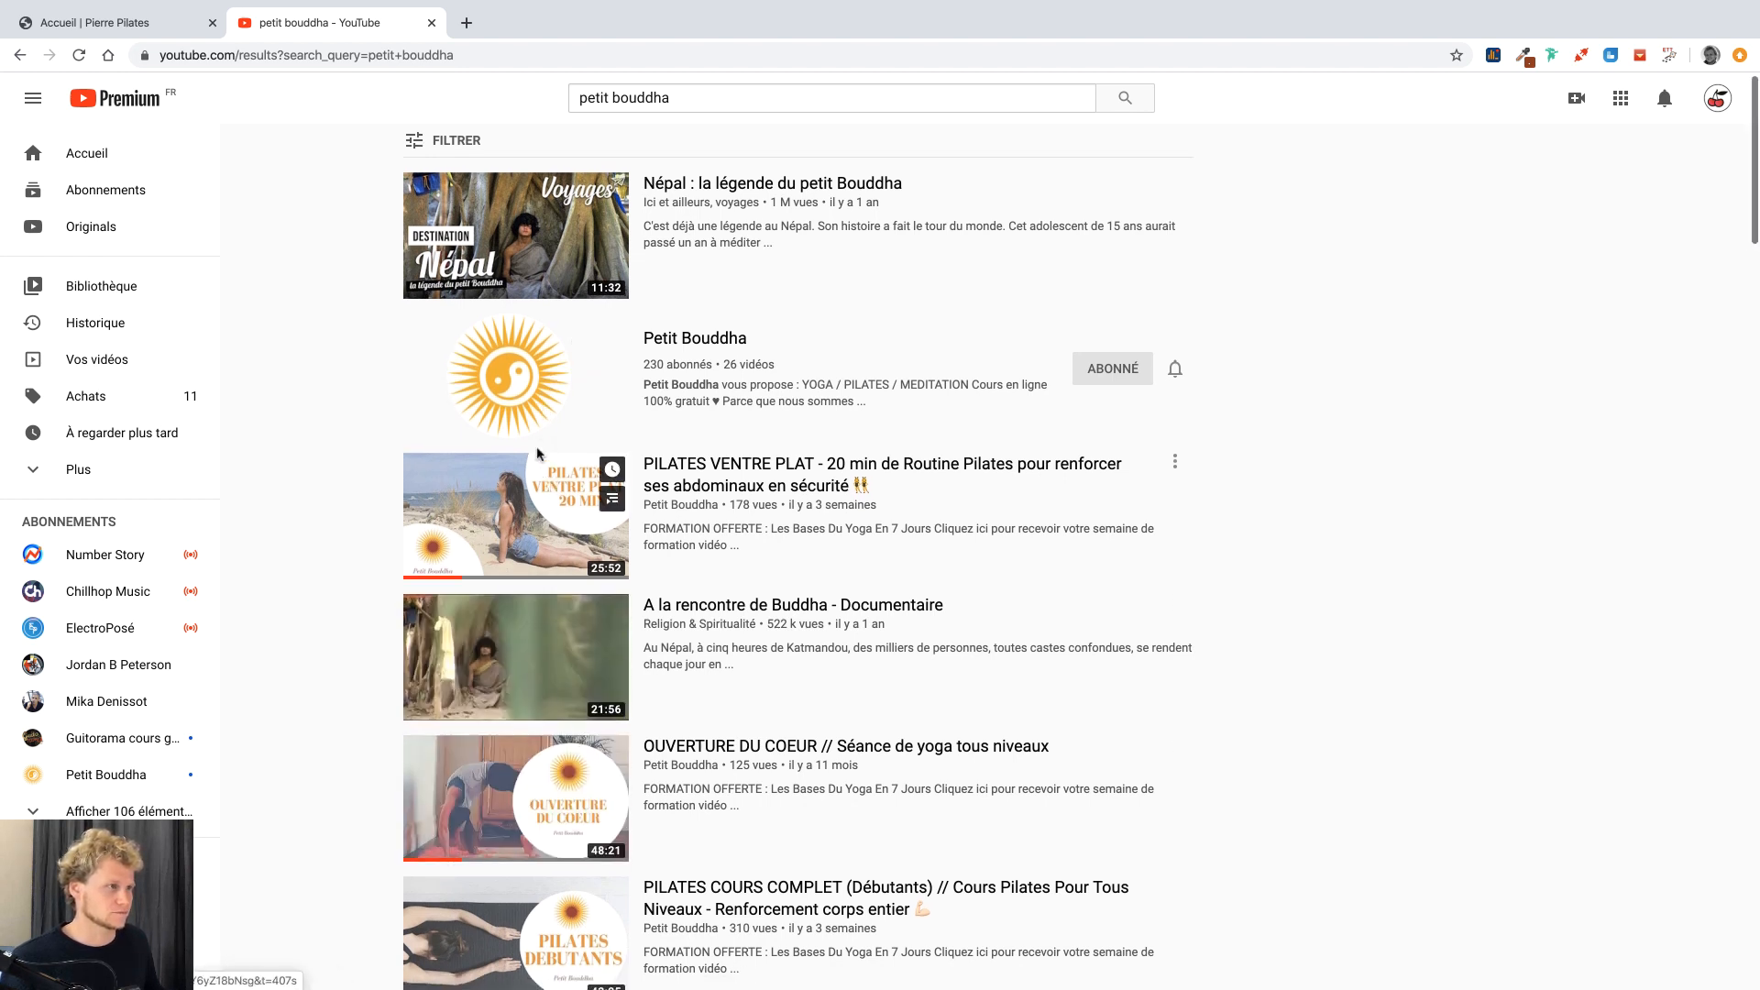
{"action": "left_click", "coordinate": [513, 390]}
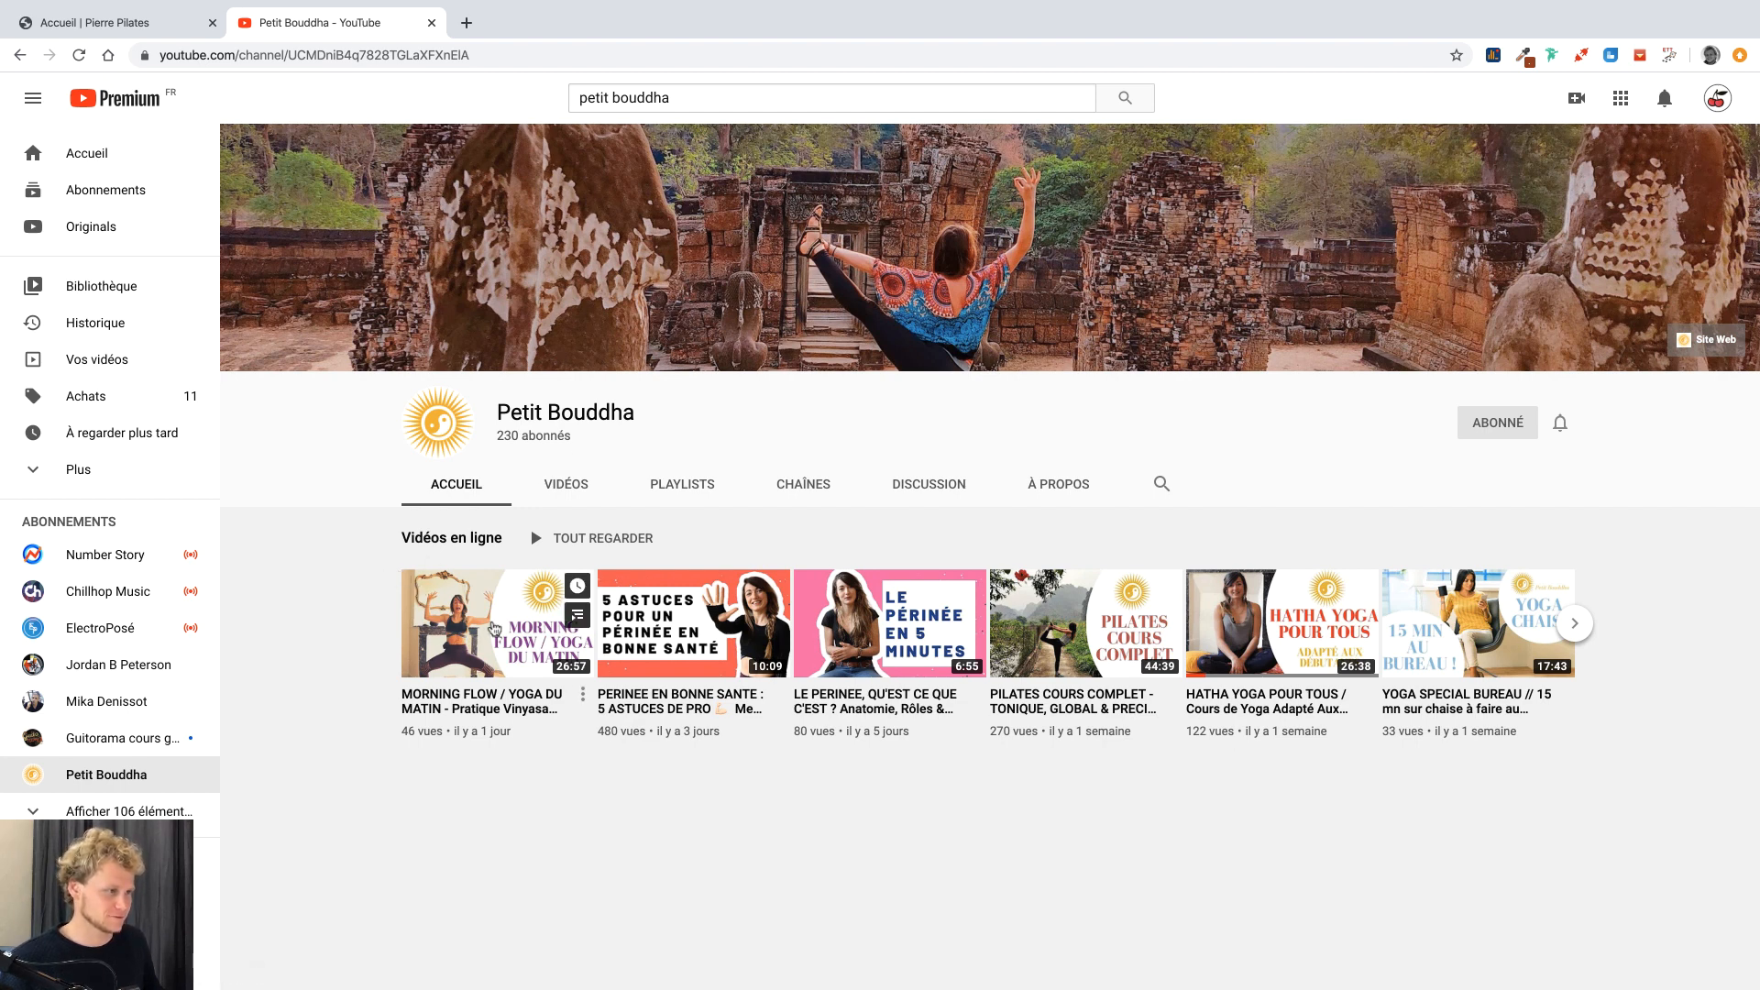
{"action": "left_click", "coordinate": [495, 627]}
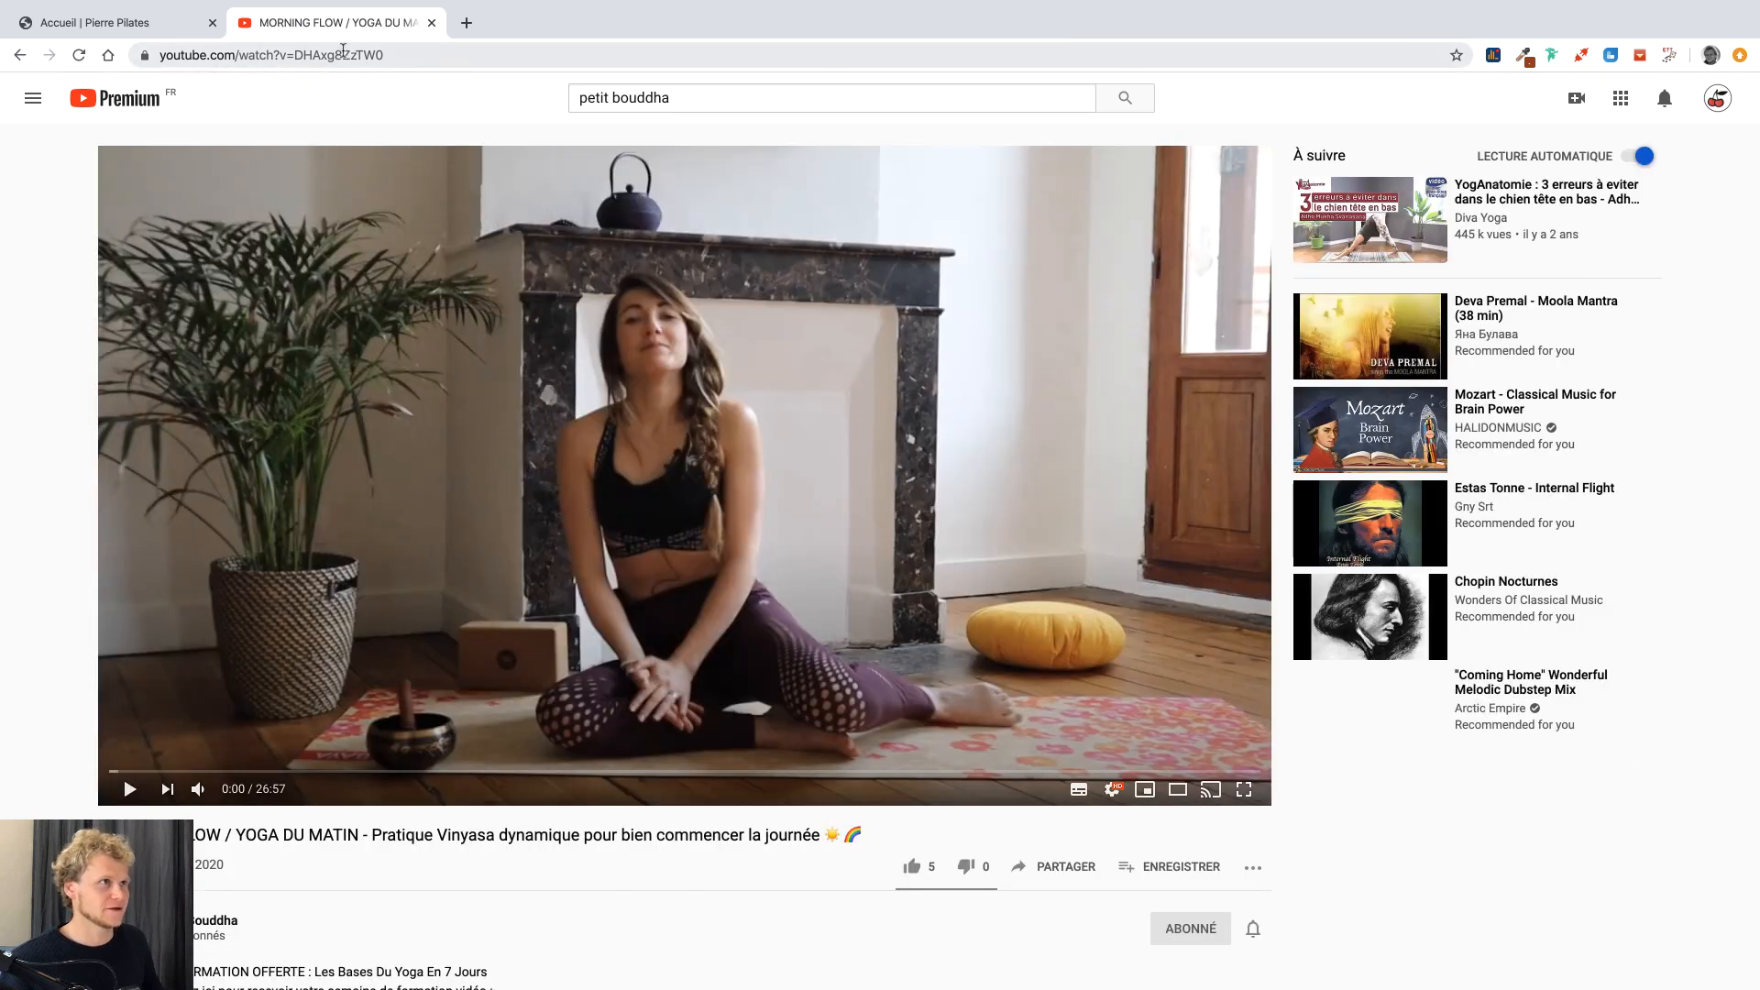
Copy the video's URL from the address bar and return to the Accueil tab.
{"action": "left_click", "coordinate": [347, 57]}
{"action": "key", "text": "ctrl+c"}
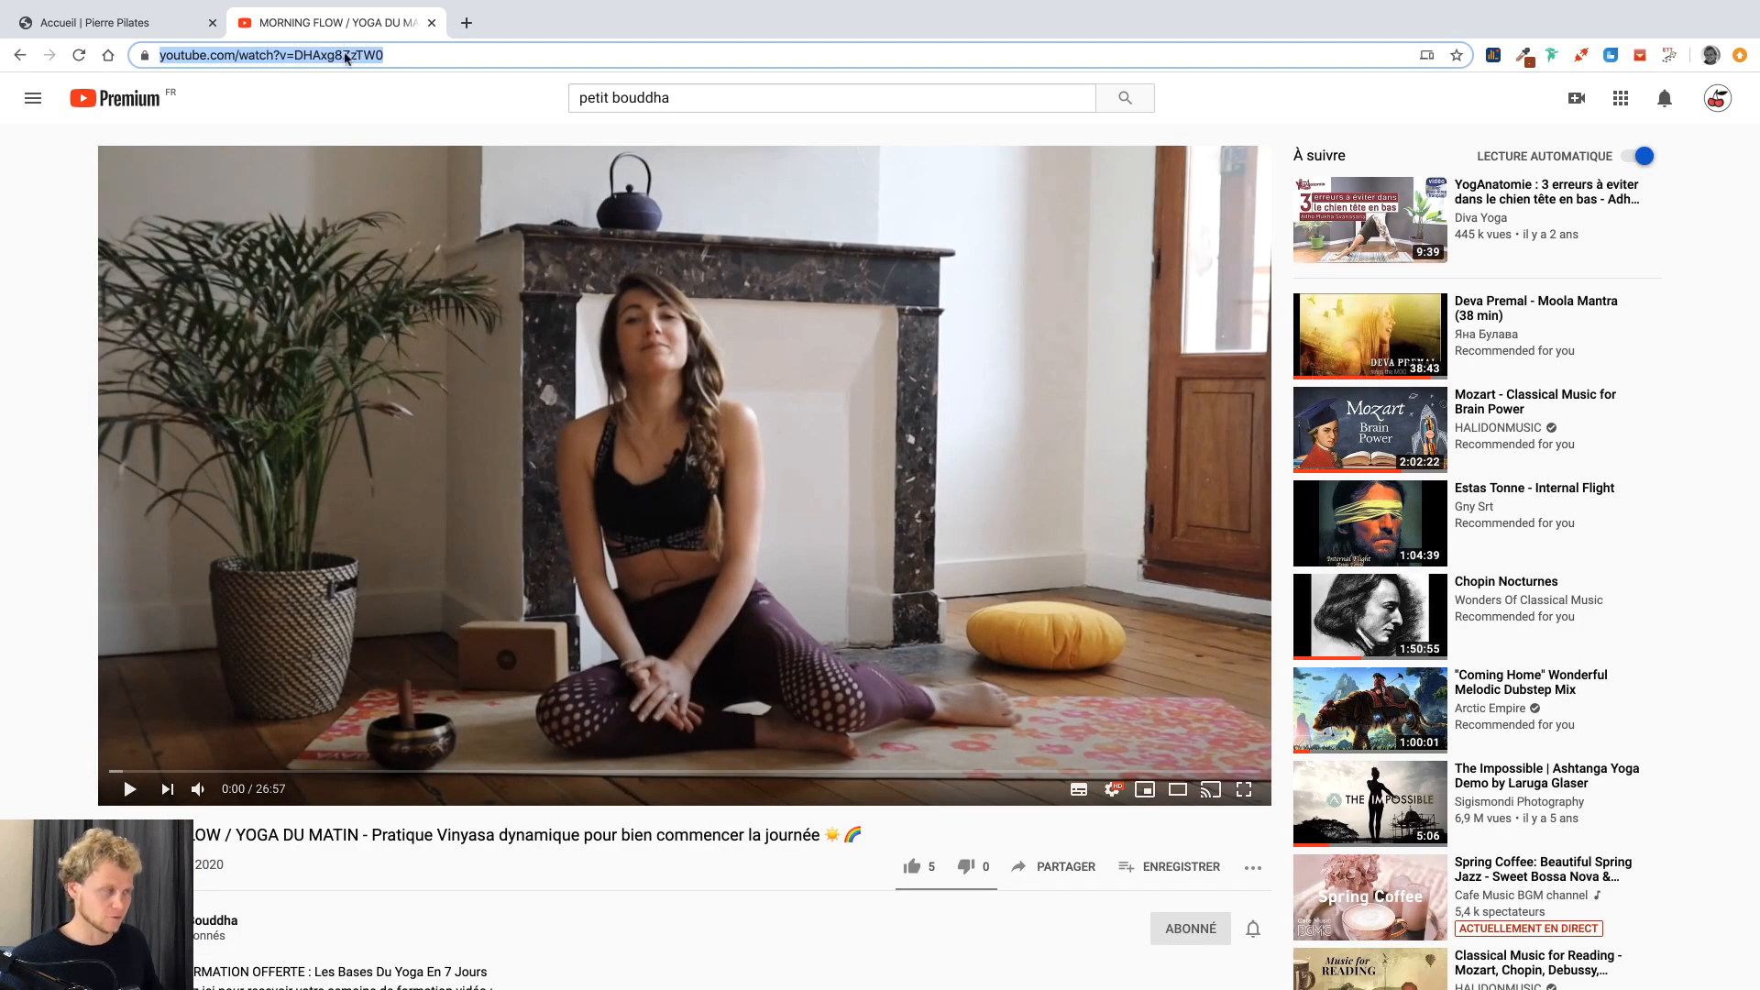
{"action": "left_click", "coordinate": [155, 31]}
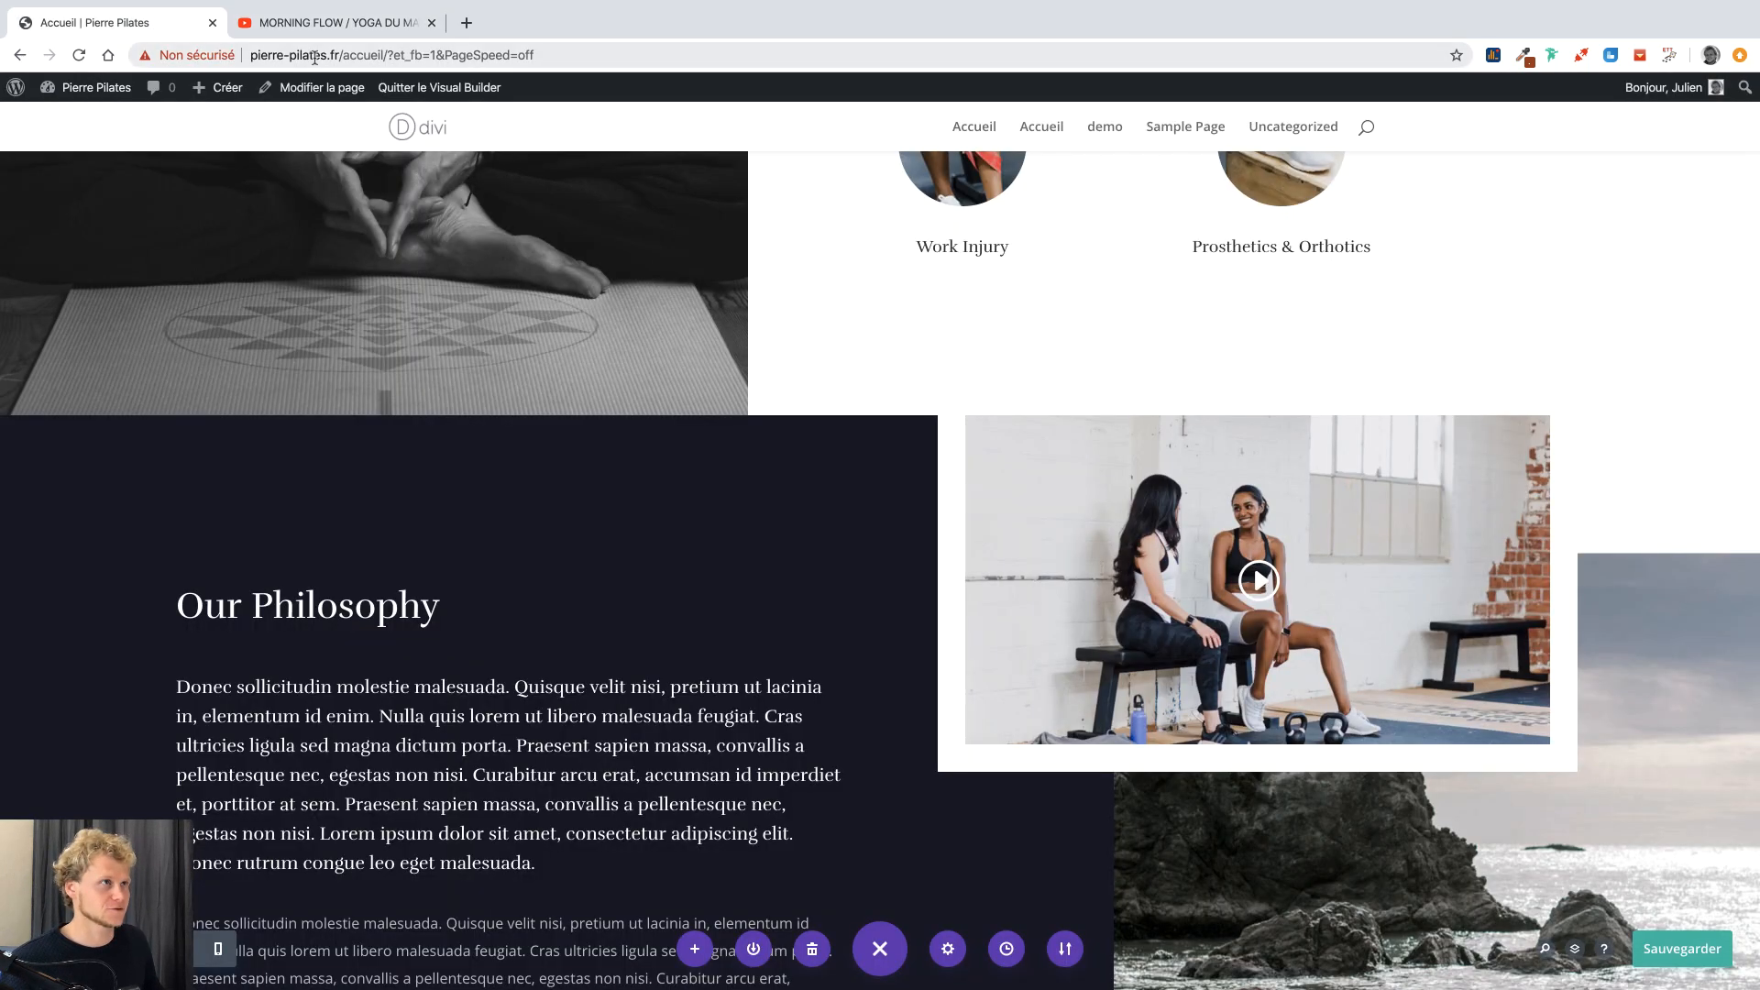
{"action": "left_click", "coordinate": [300, 28]}
{"action": "right_click", "coordinate": [309, 57]}
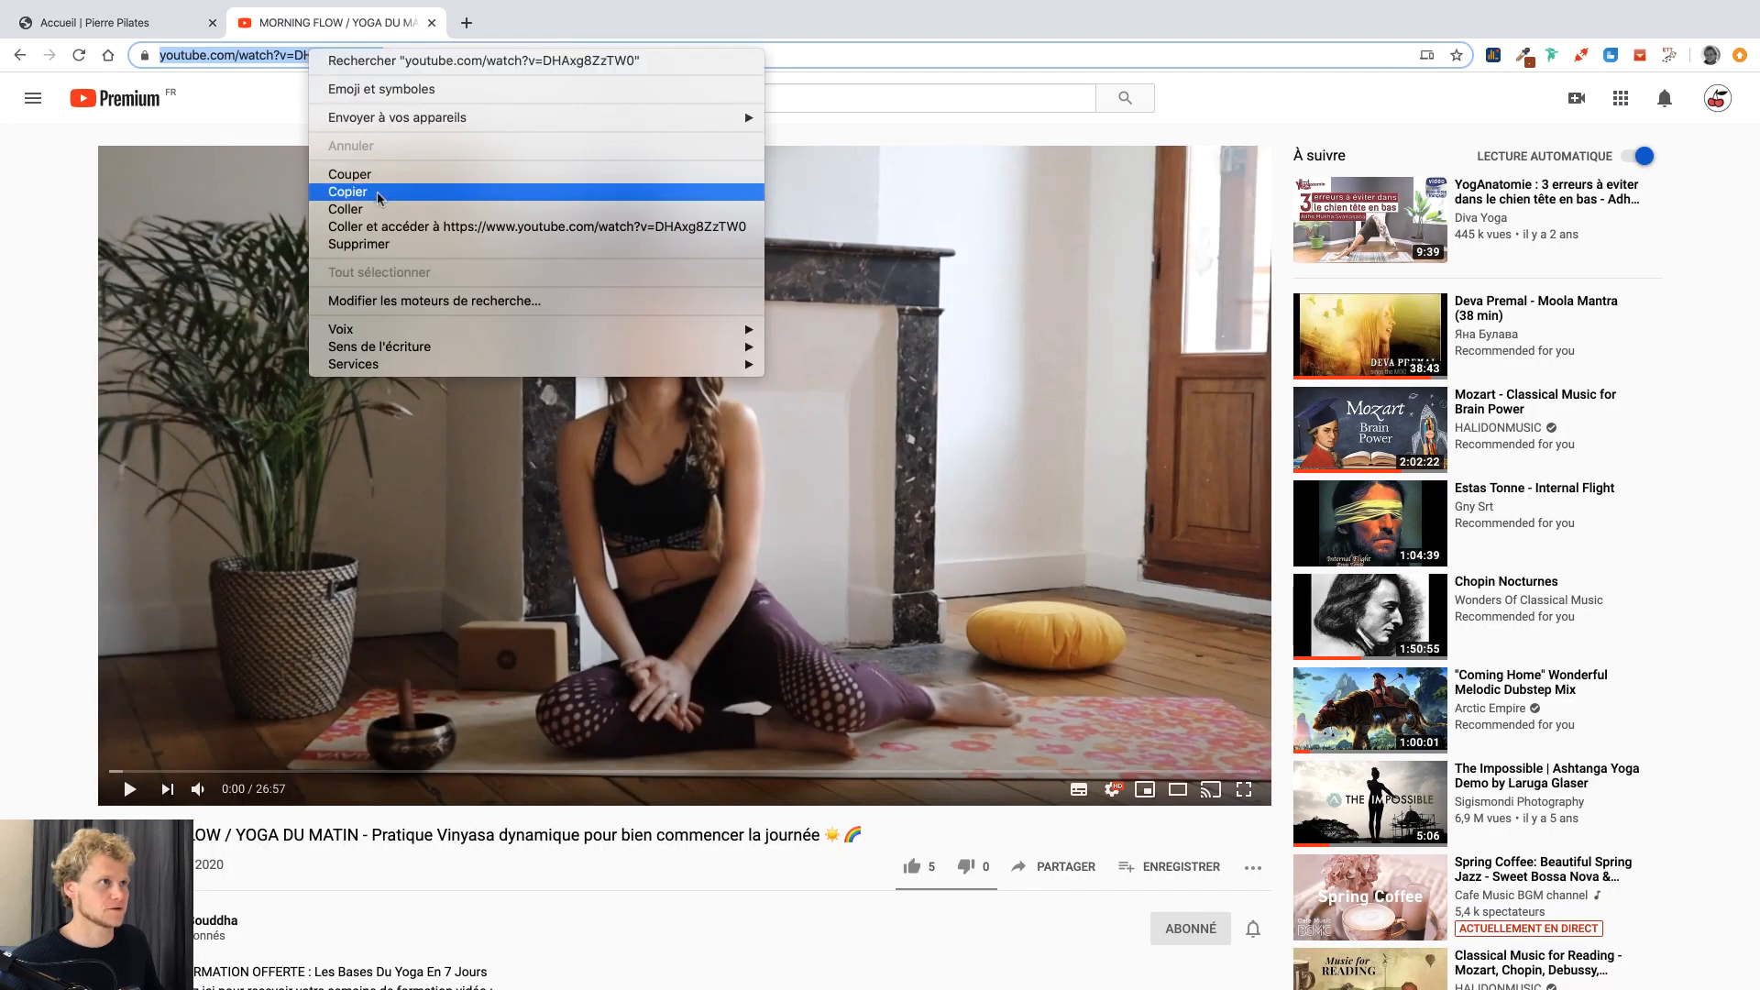
{"action": "left_click", "coordinate": [354, 193]}
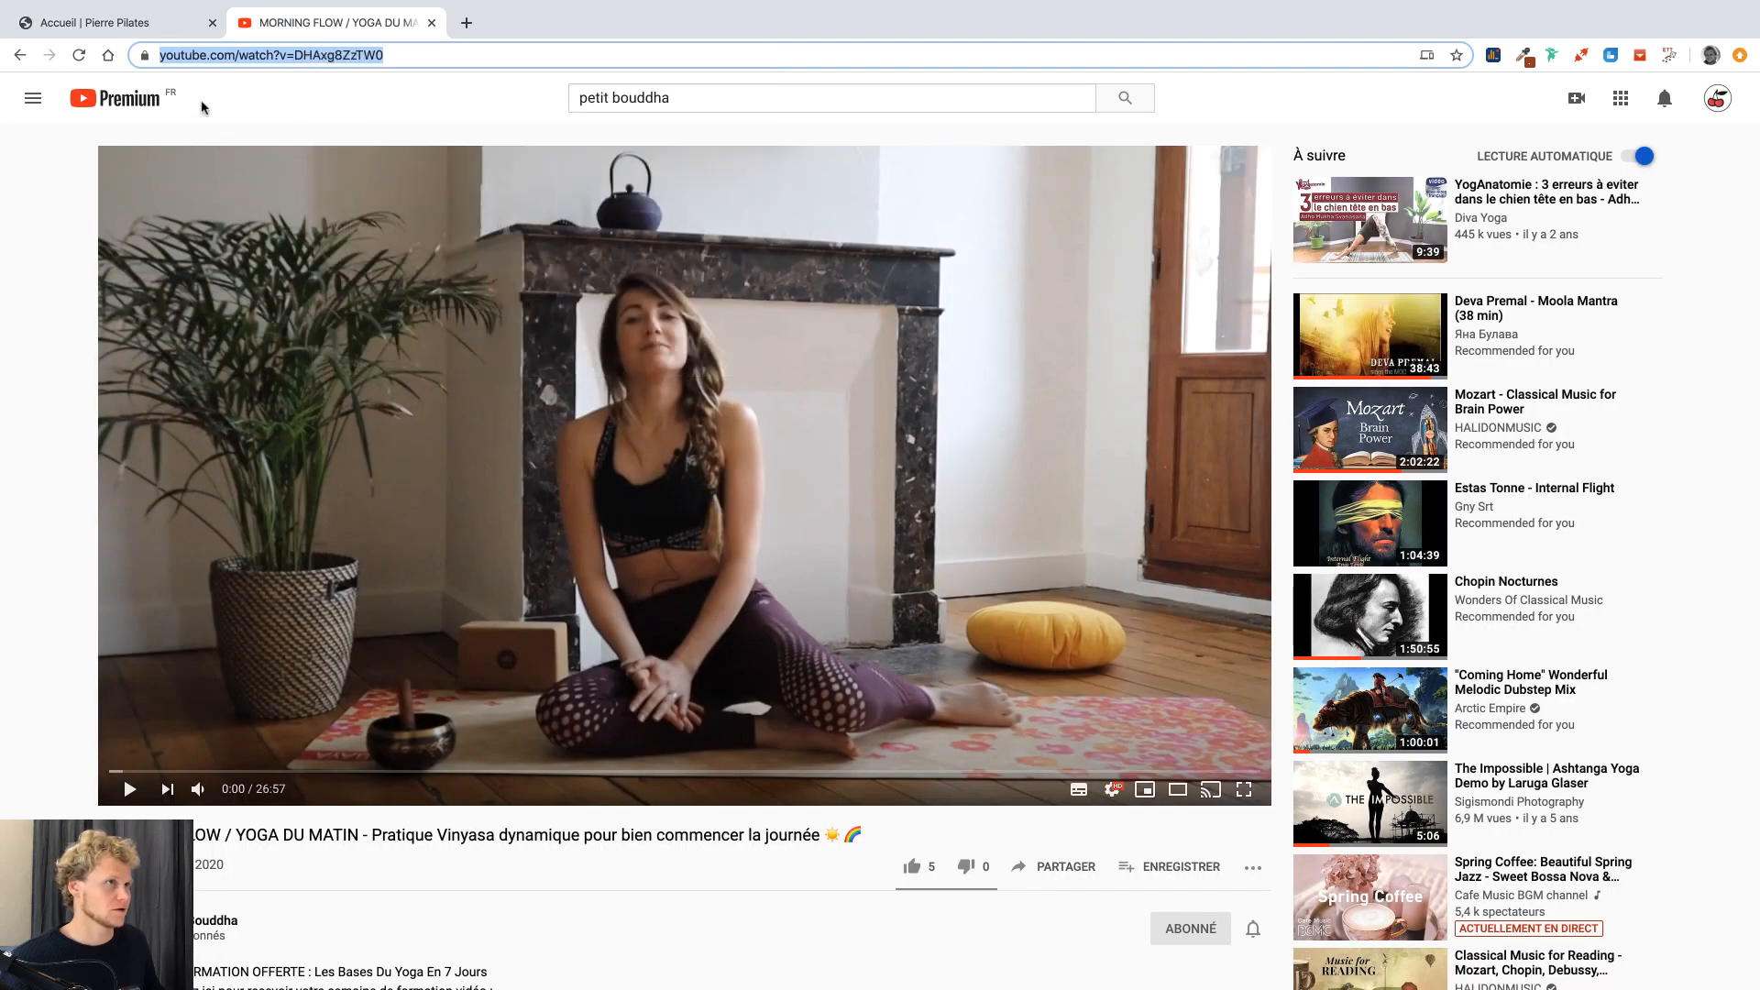
{"action": "left_click", "coordinate": [126, 24]}
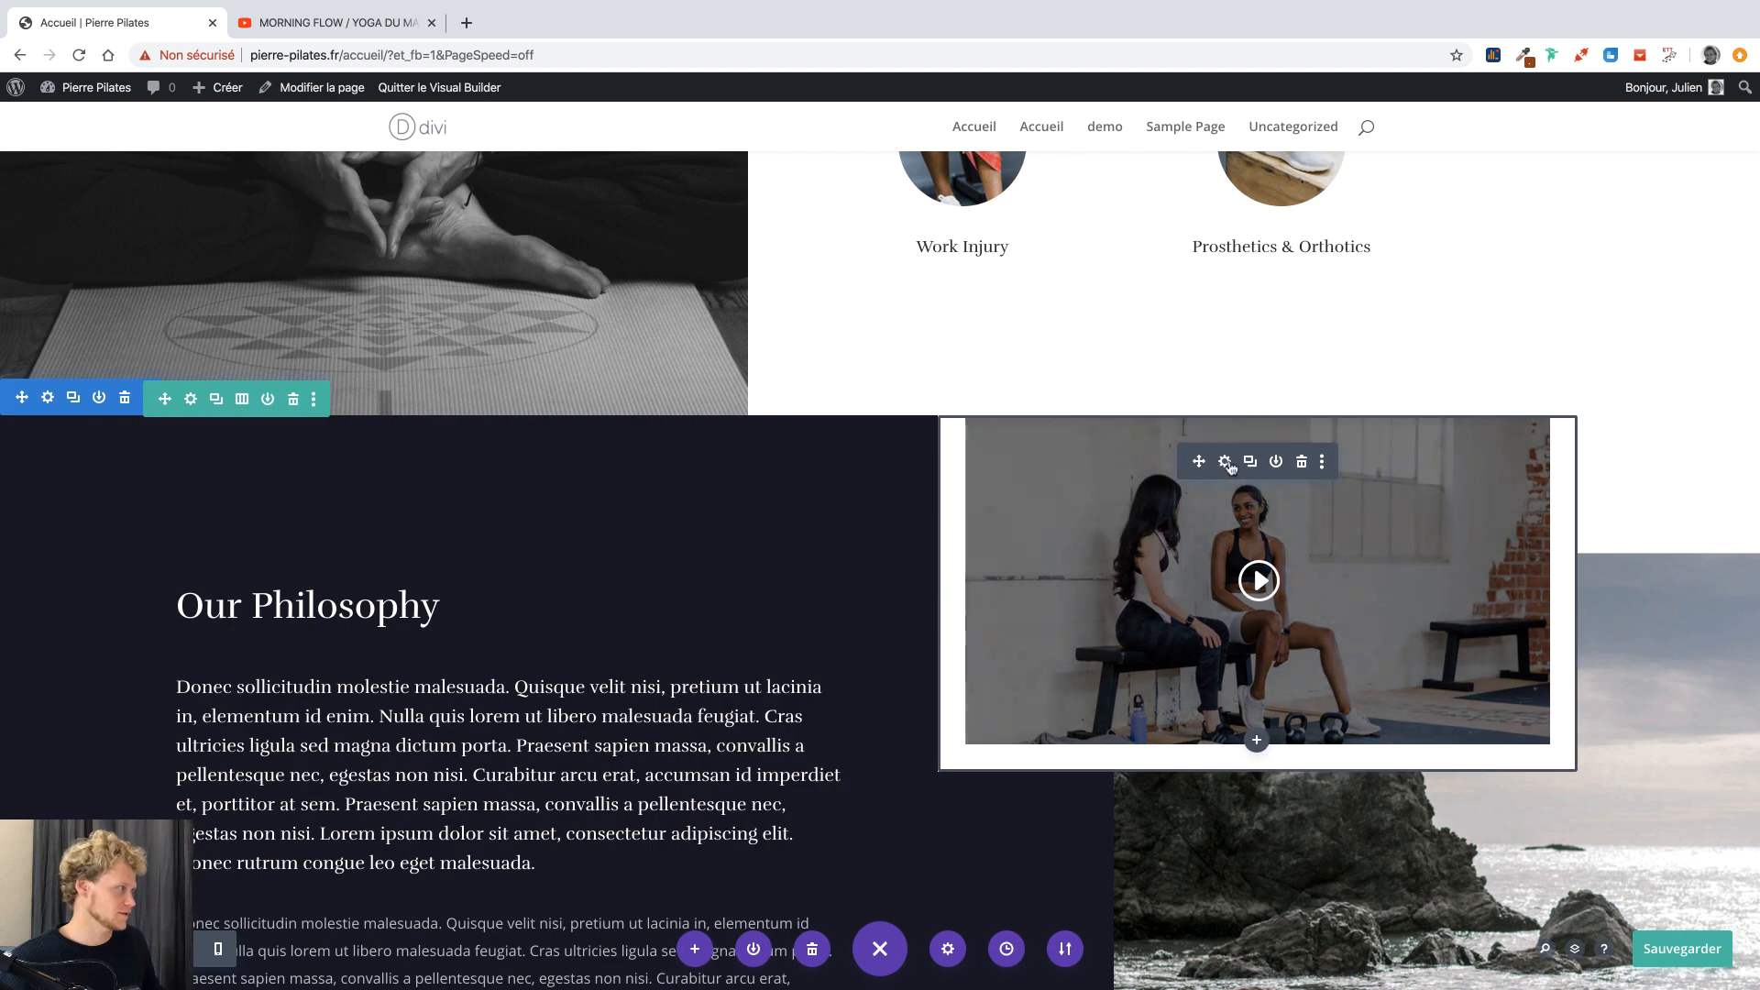
Replace the module's demo video with the pasted MORNING FLOW YouTube URL.
{"action": "left_click", "coordinate": [1226, 462]}
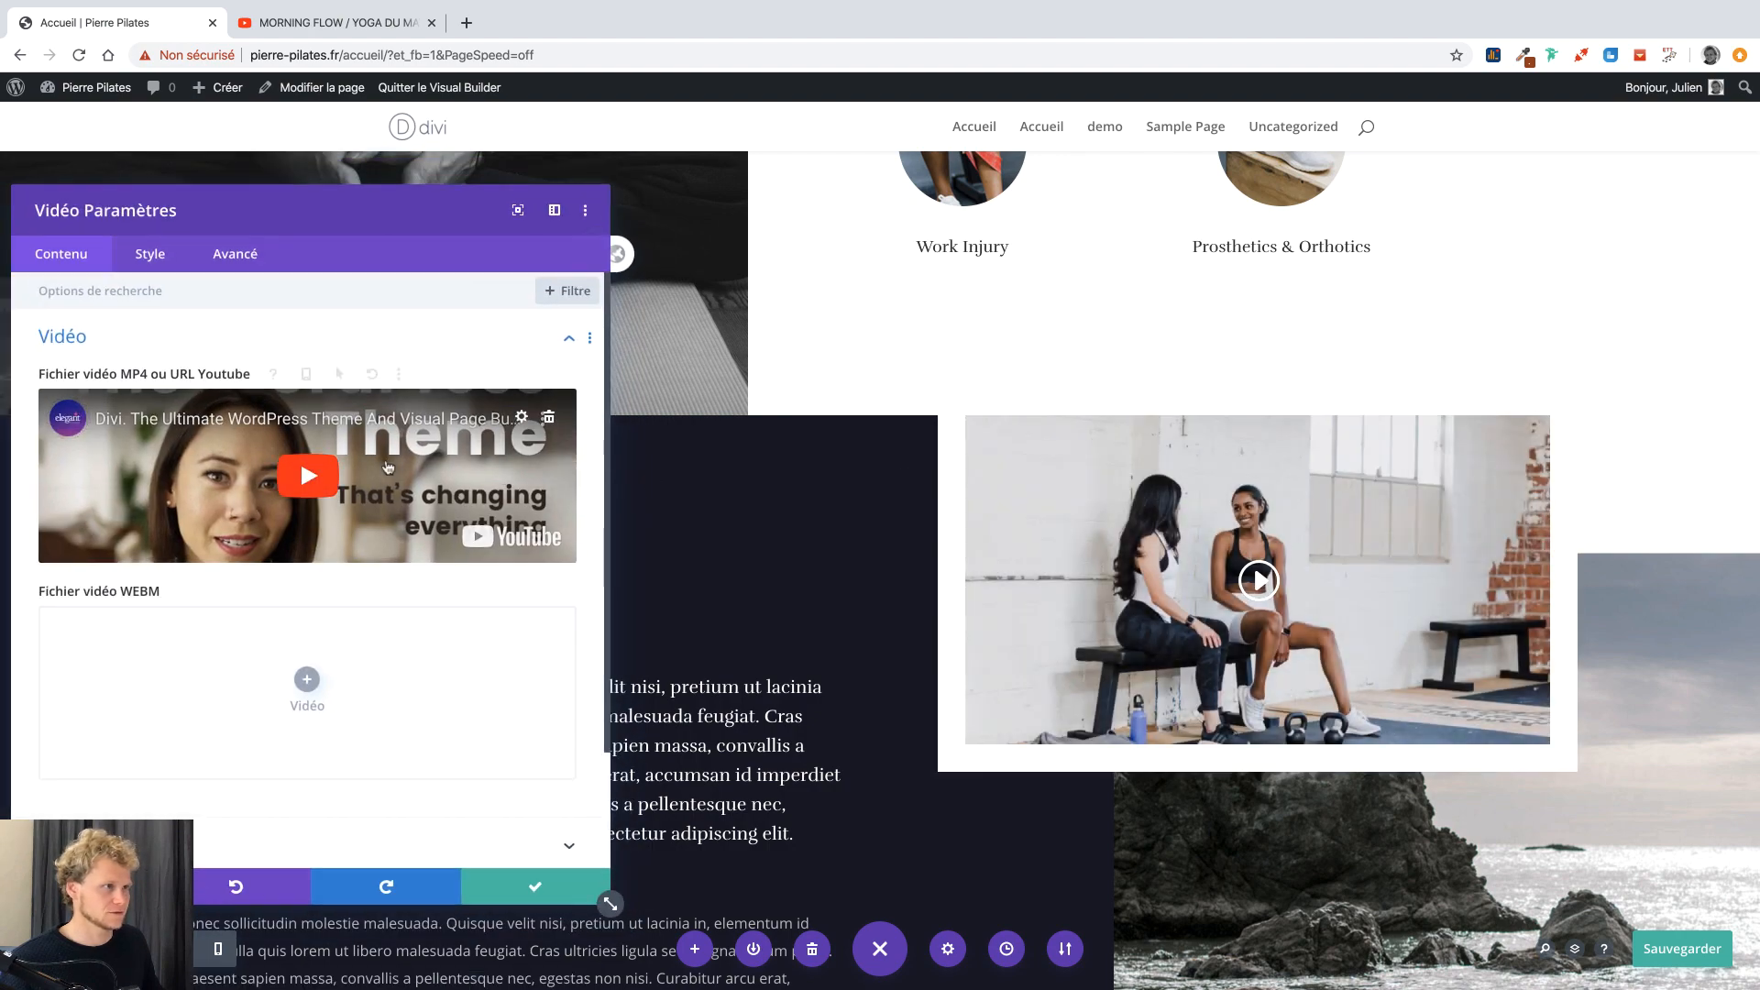
{"action": "left_click", "coordinate": [549, 419]}
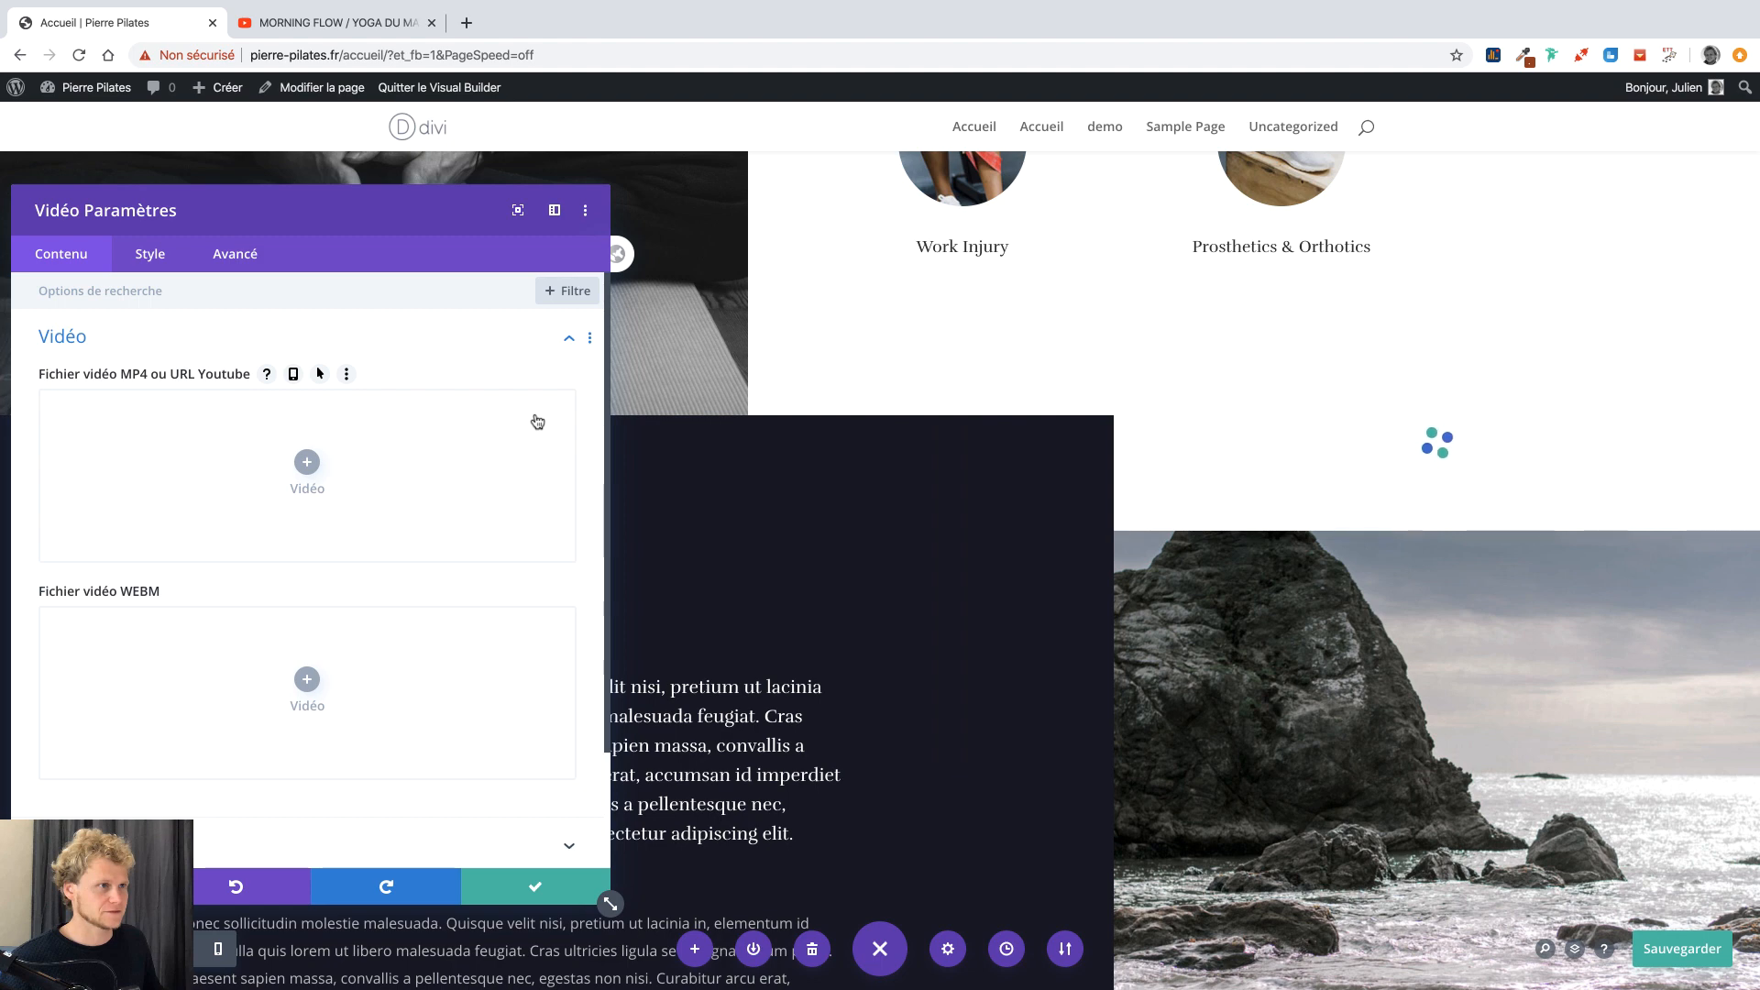
{"action": "left_click", "coordinate": [306, 463]}
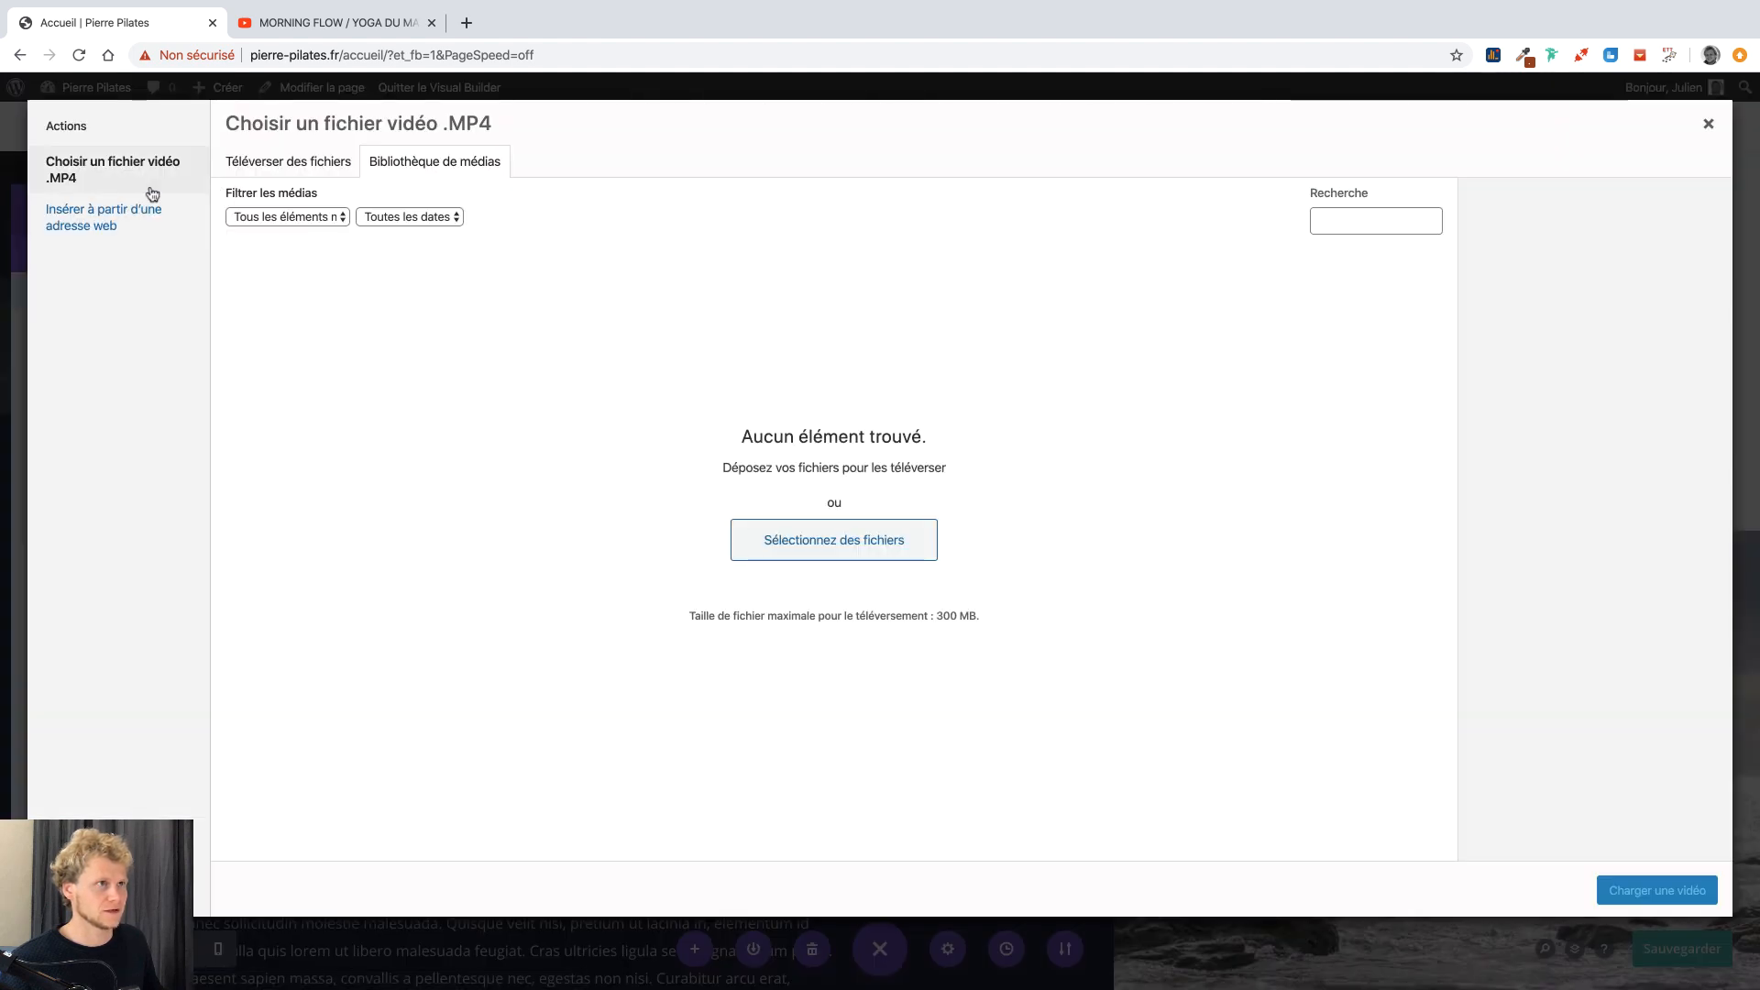
{"action": "left_click", "coordinate": [115, 224]}
{"action": "left_click", "coordinate": [379, 219]}
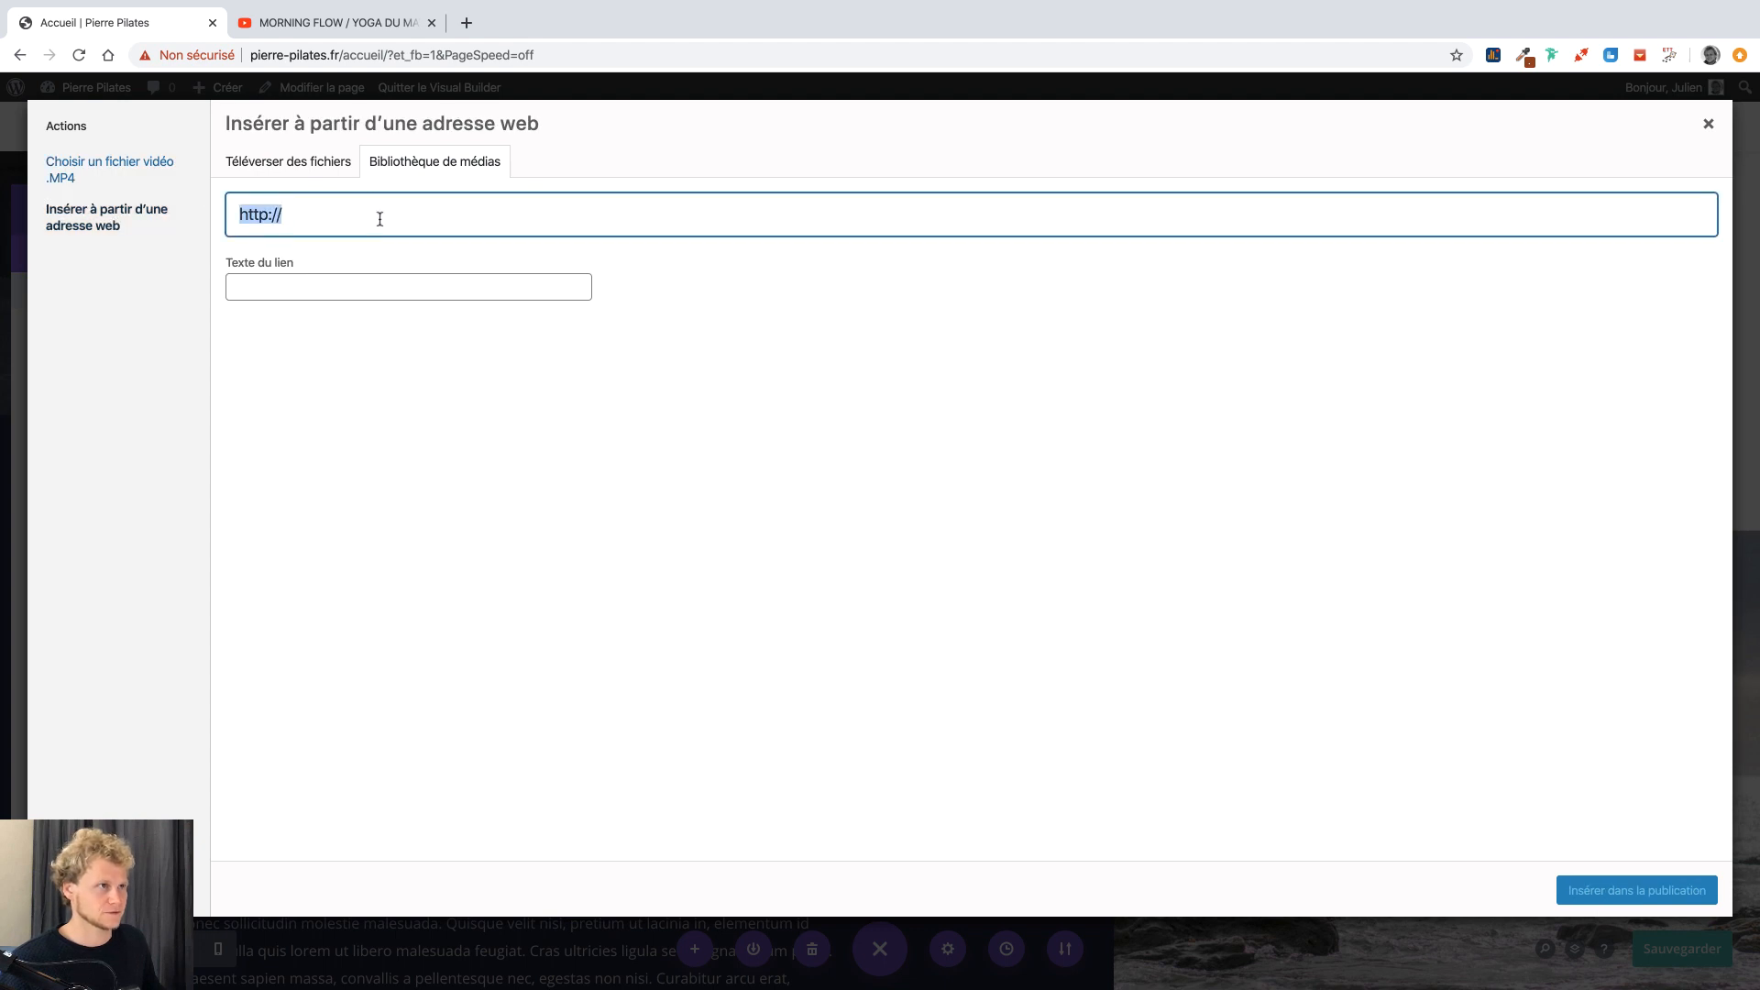
{"action": "key", "text": "ctrl+v"}
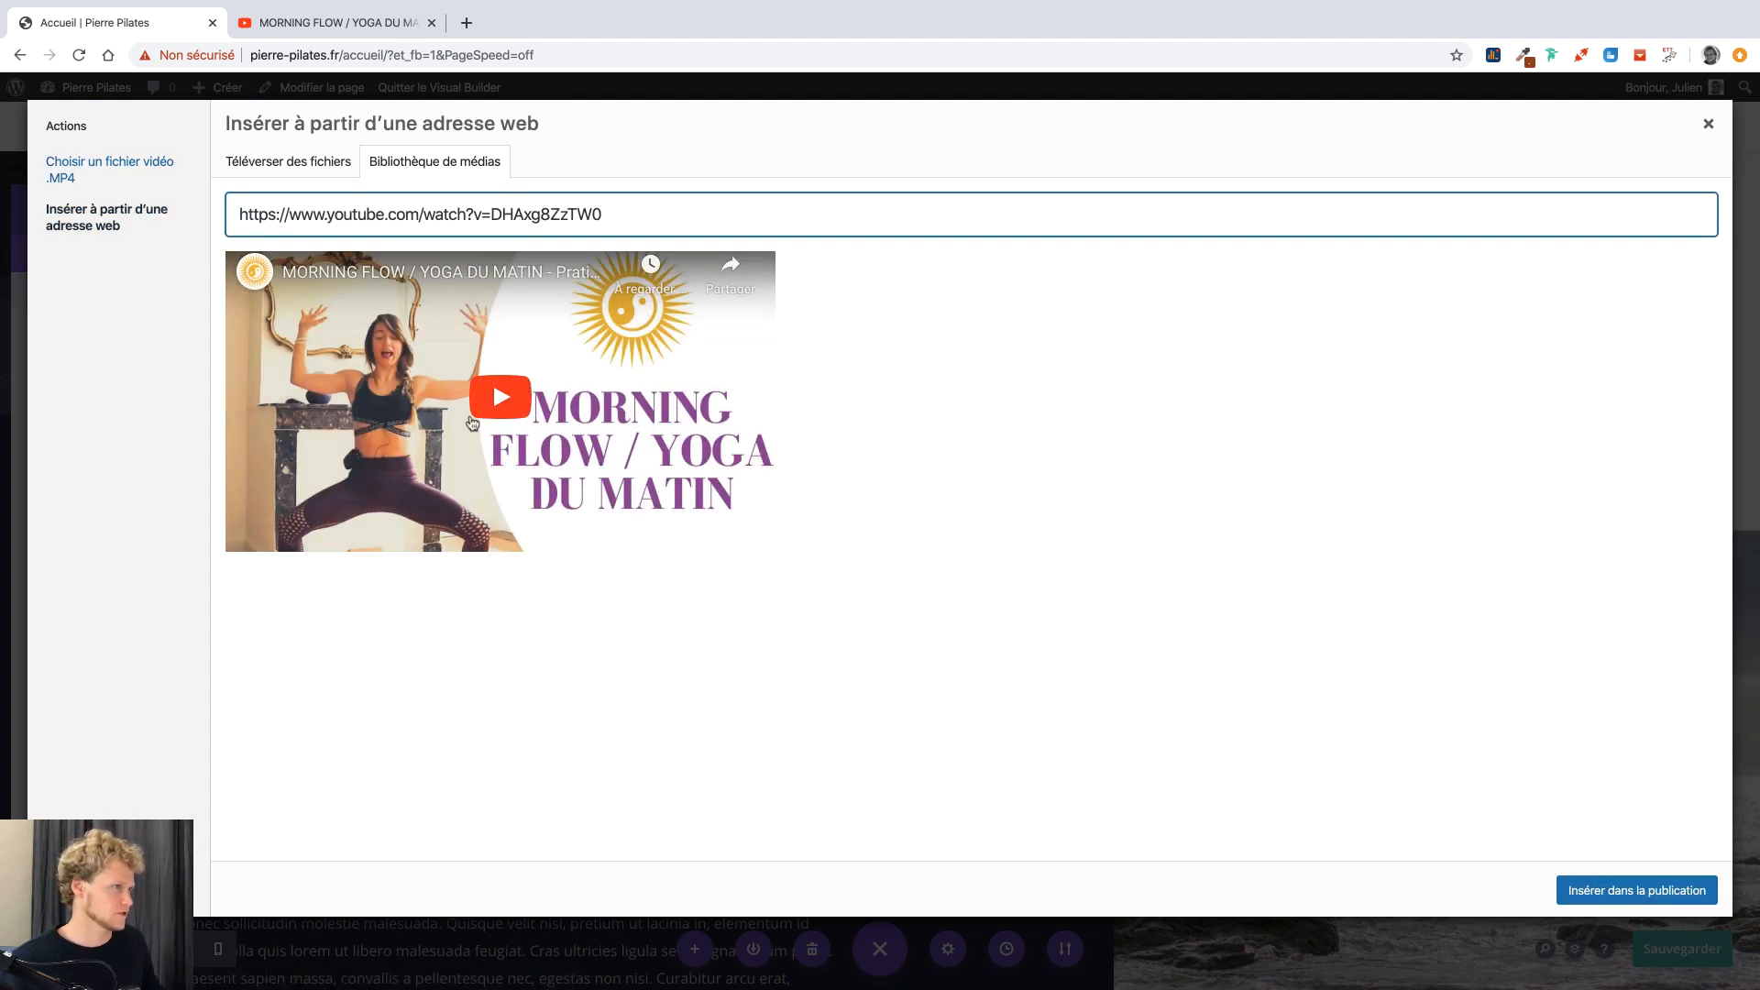
{"action": "left_click", "coordinate": [1639, 888]}
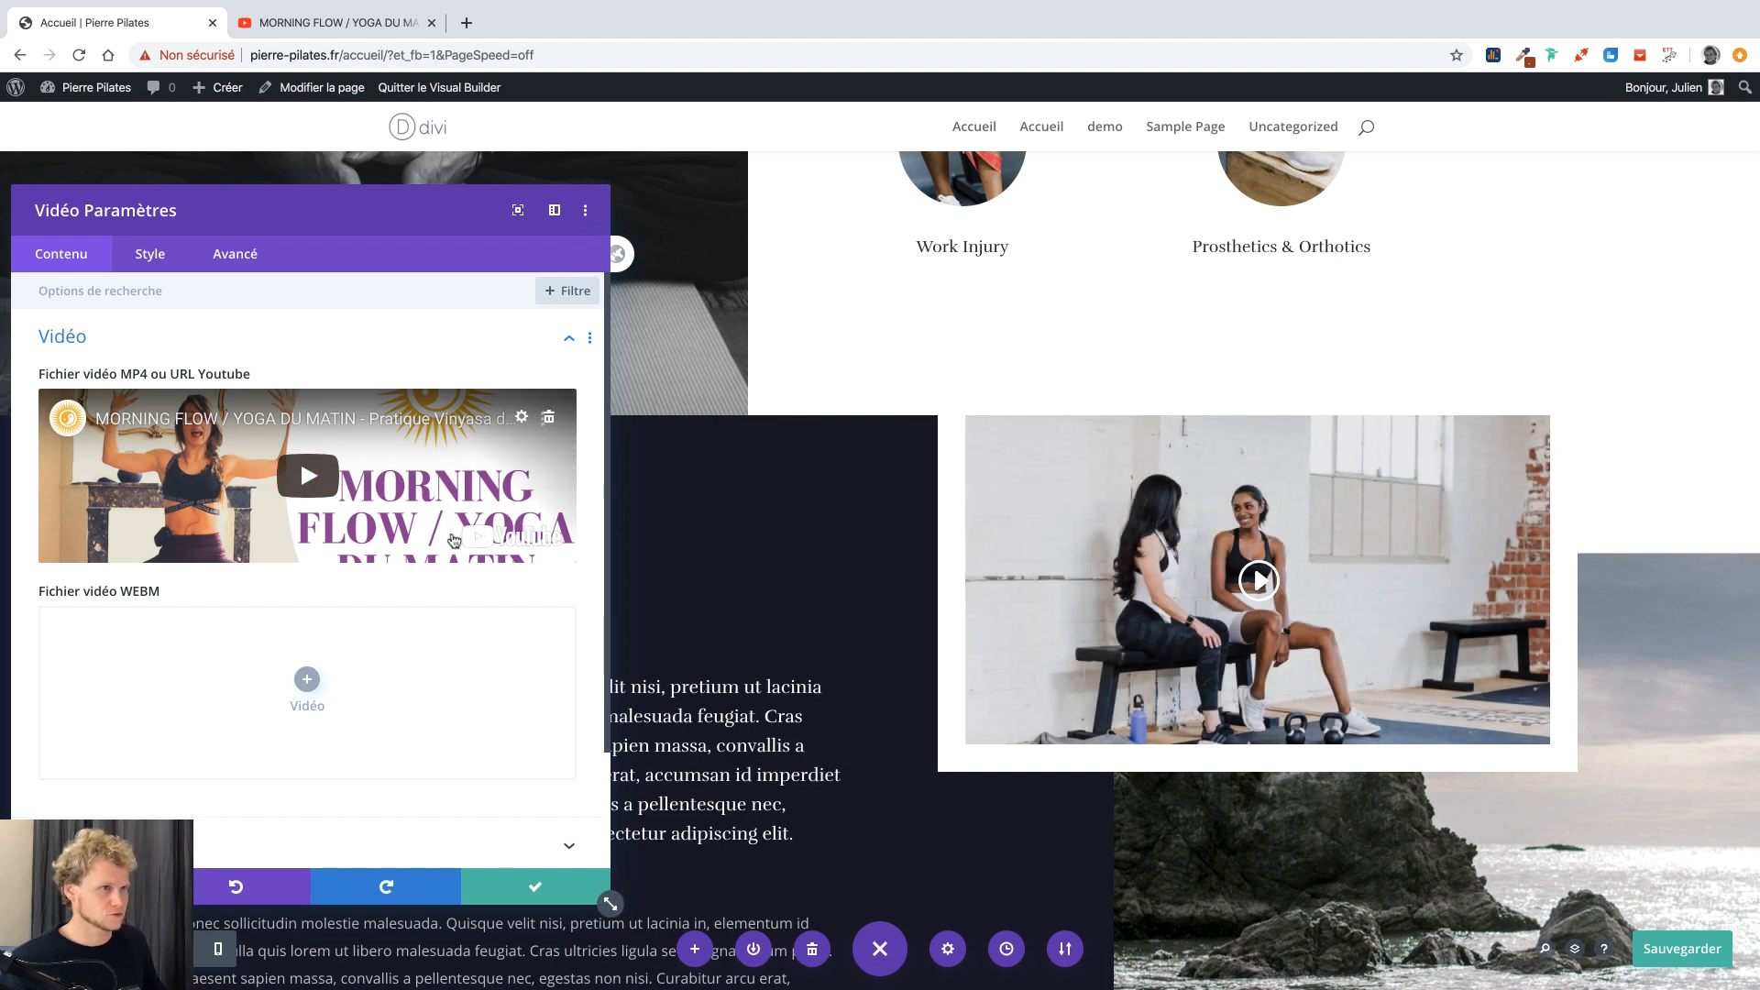
Generate the video's overlay image from the yoga video itself.
{"action": "scroll", "coordinate": [362, 614], "scroll_direction": "down", "scroll_amount": 3}
{"action": "left_click", "coordinate": [218, 688]}
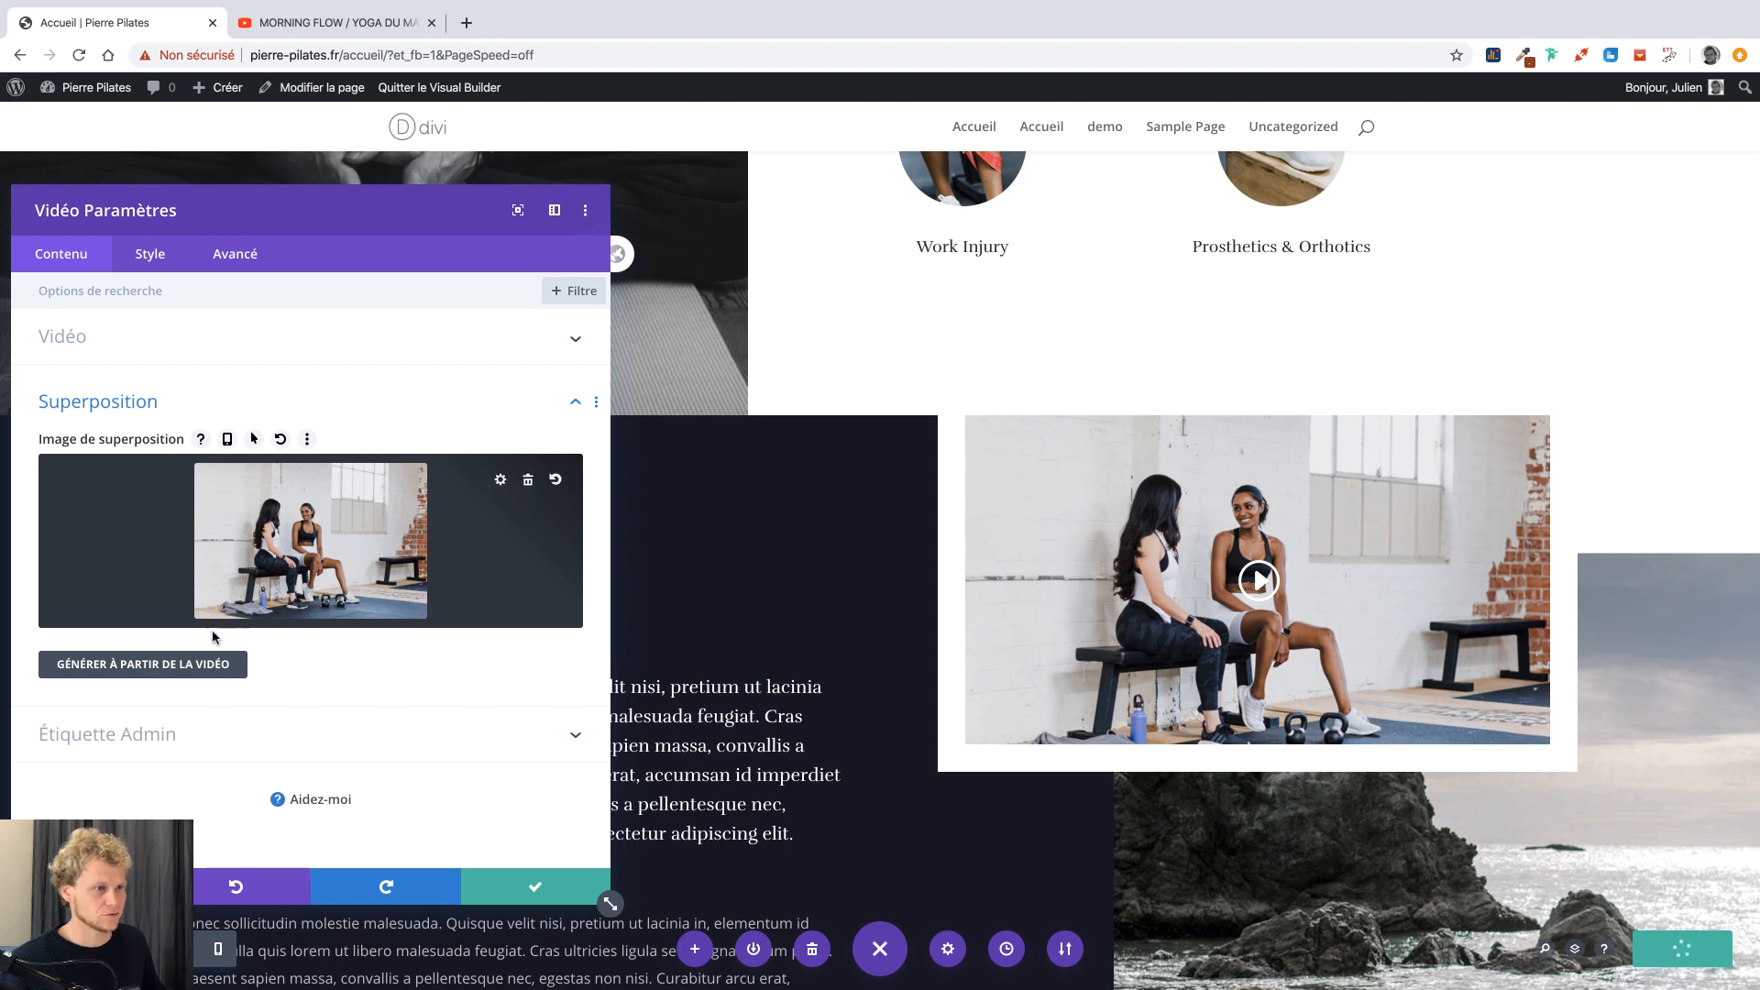
{"action": "left_click", "coordinate": [165, 664]}
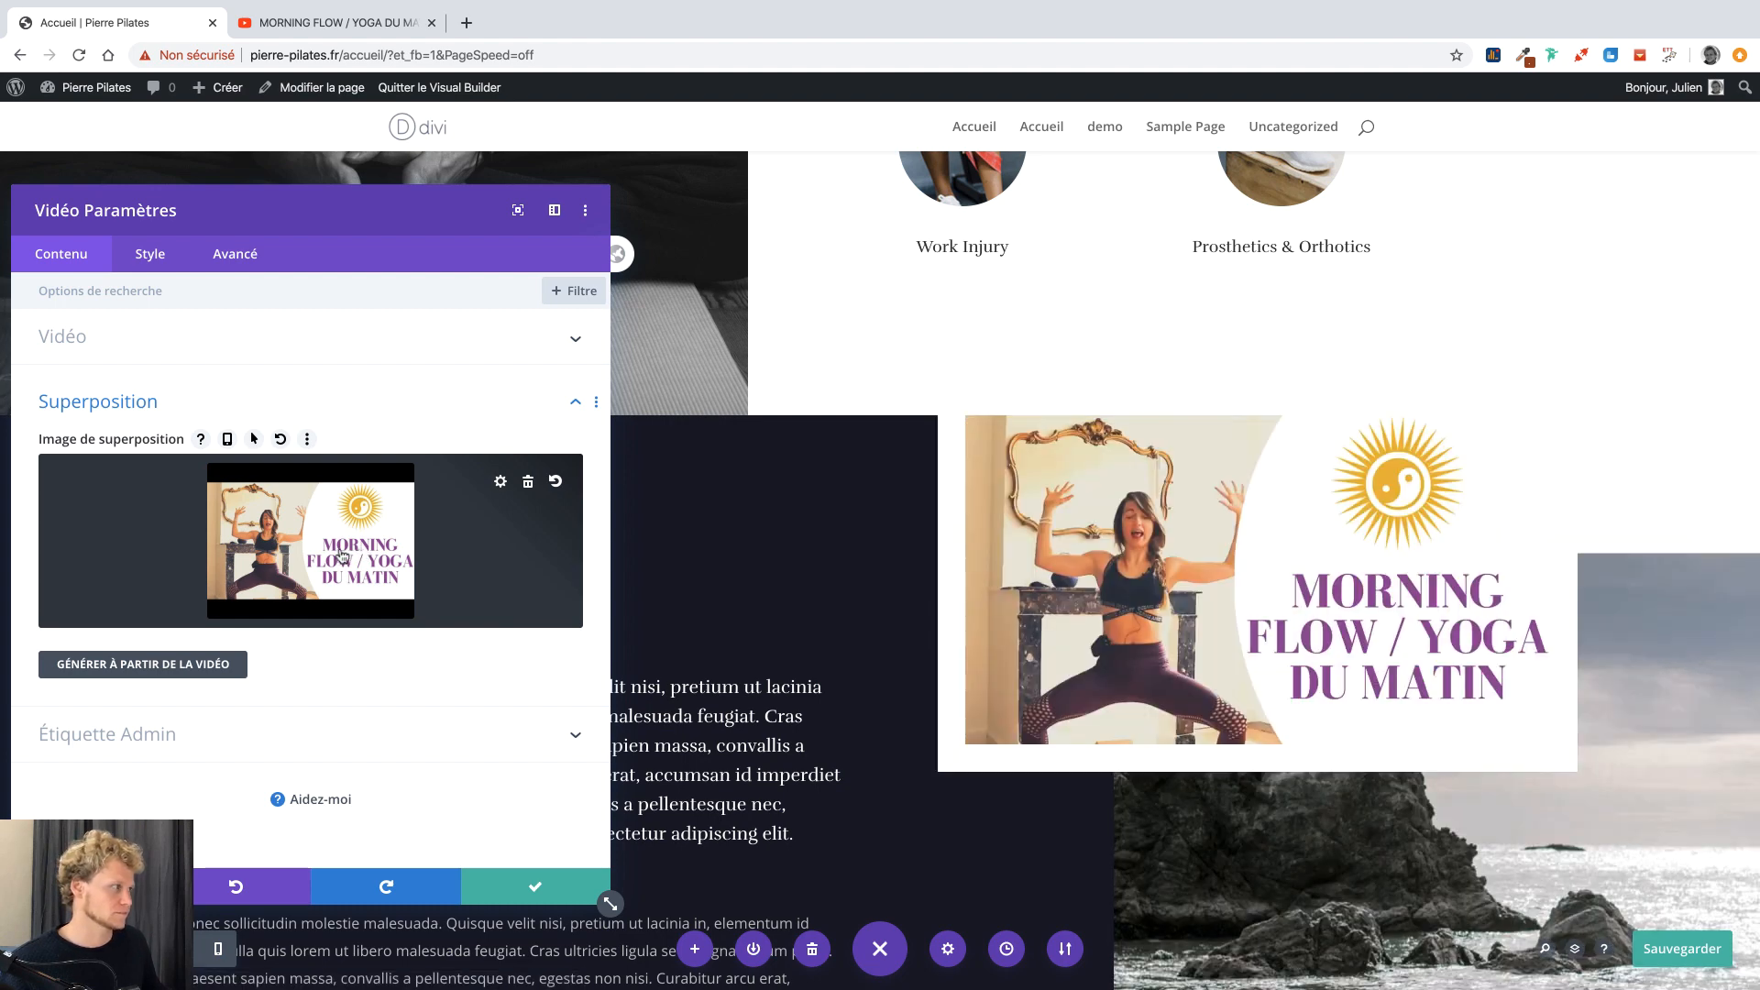
{"action": "left_click", "coordinate": [156, 254]}
Colour the play icon orange, enable a custom 74px icon size, and save the settings.
{"action": "left_click", "coordinate": [86, 341]}
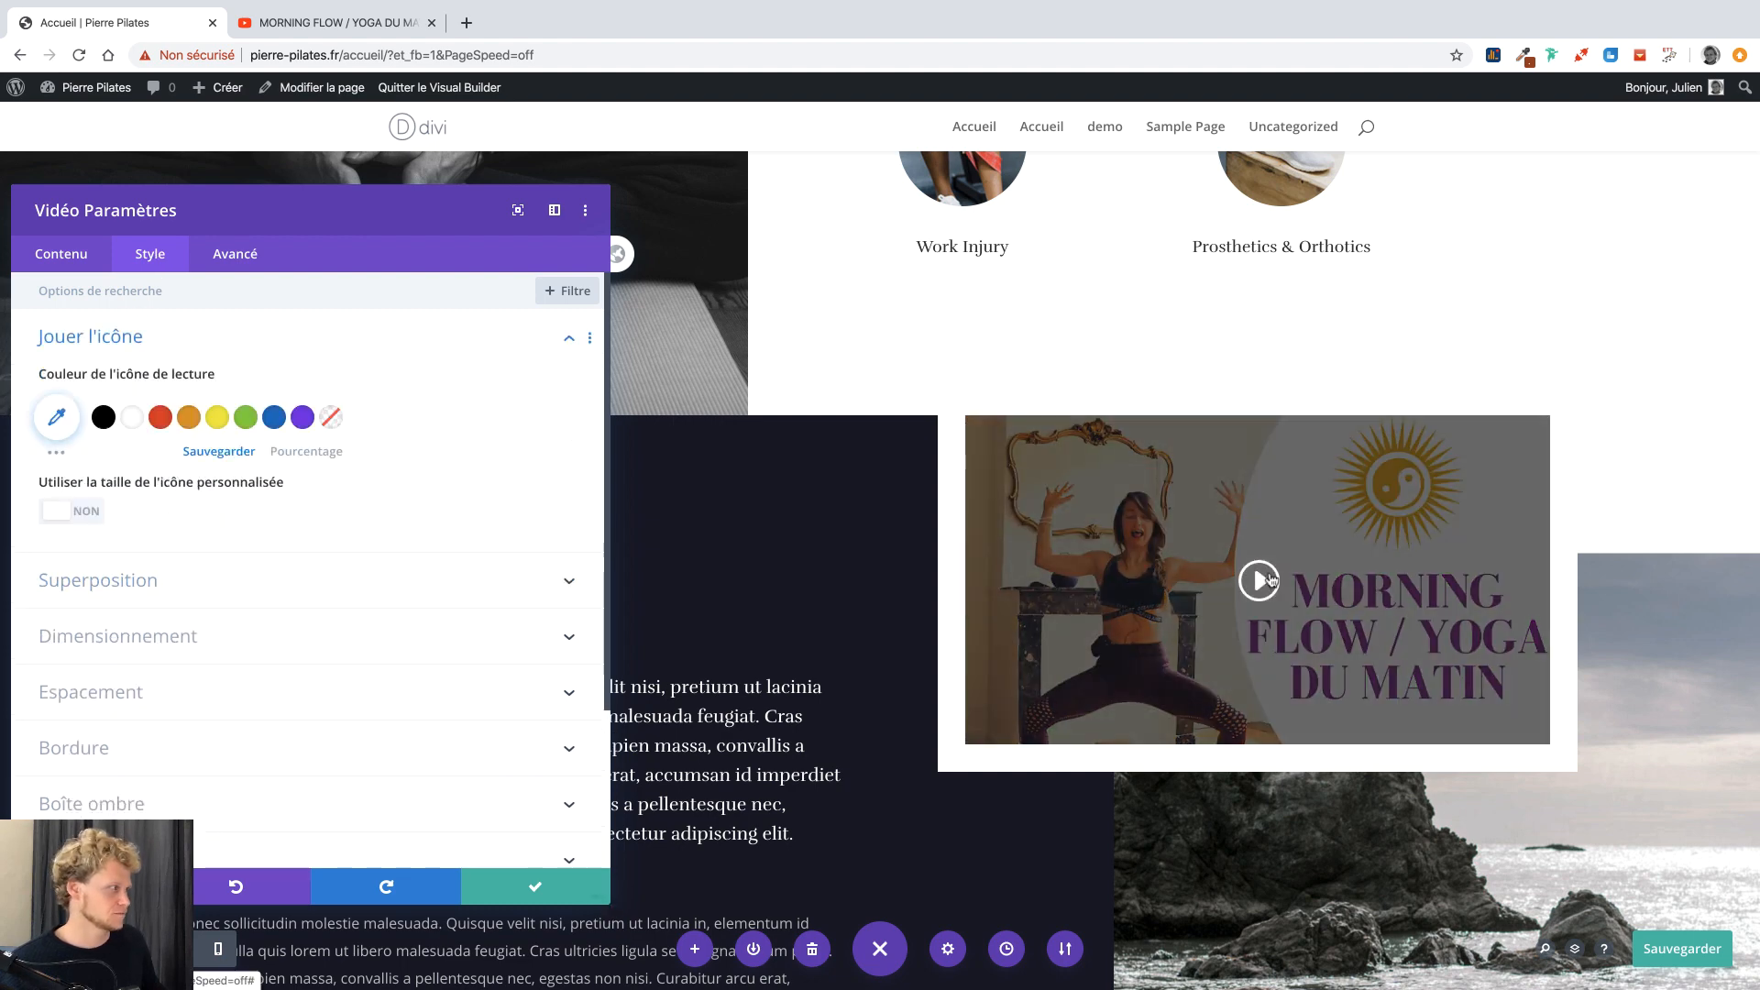
{"action": "left_click", "coordinate": [163, 421]}
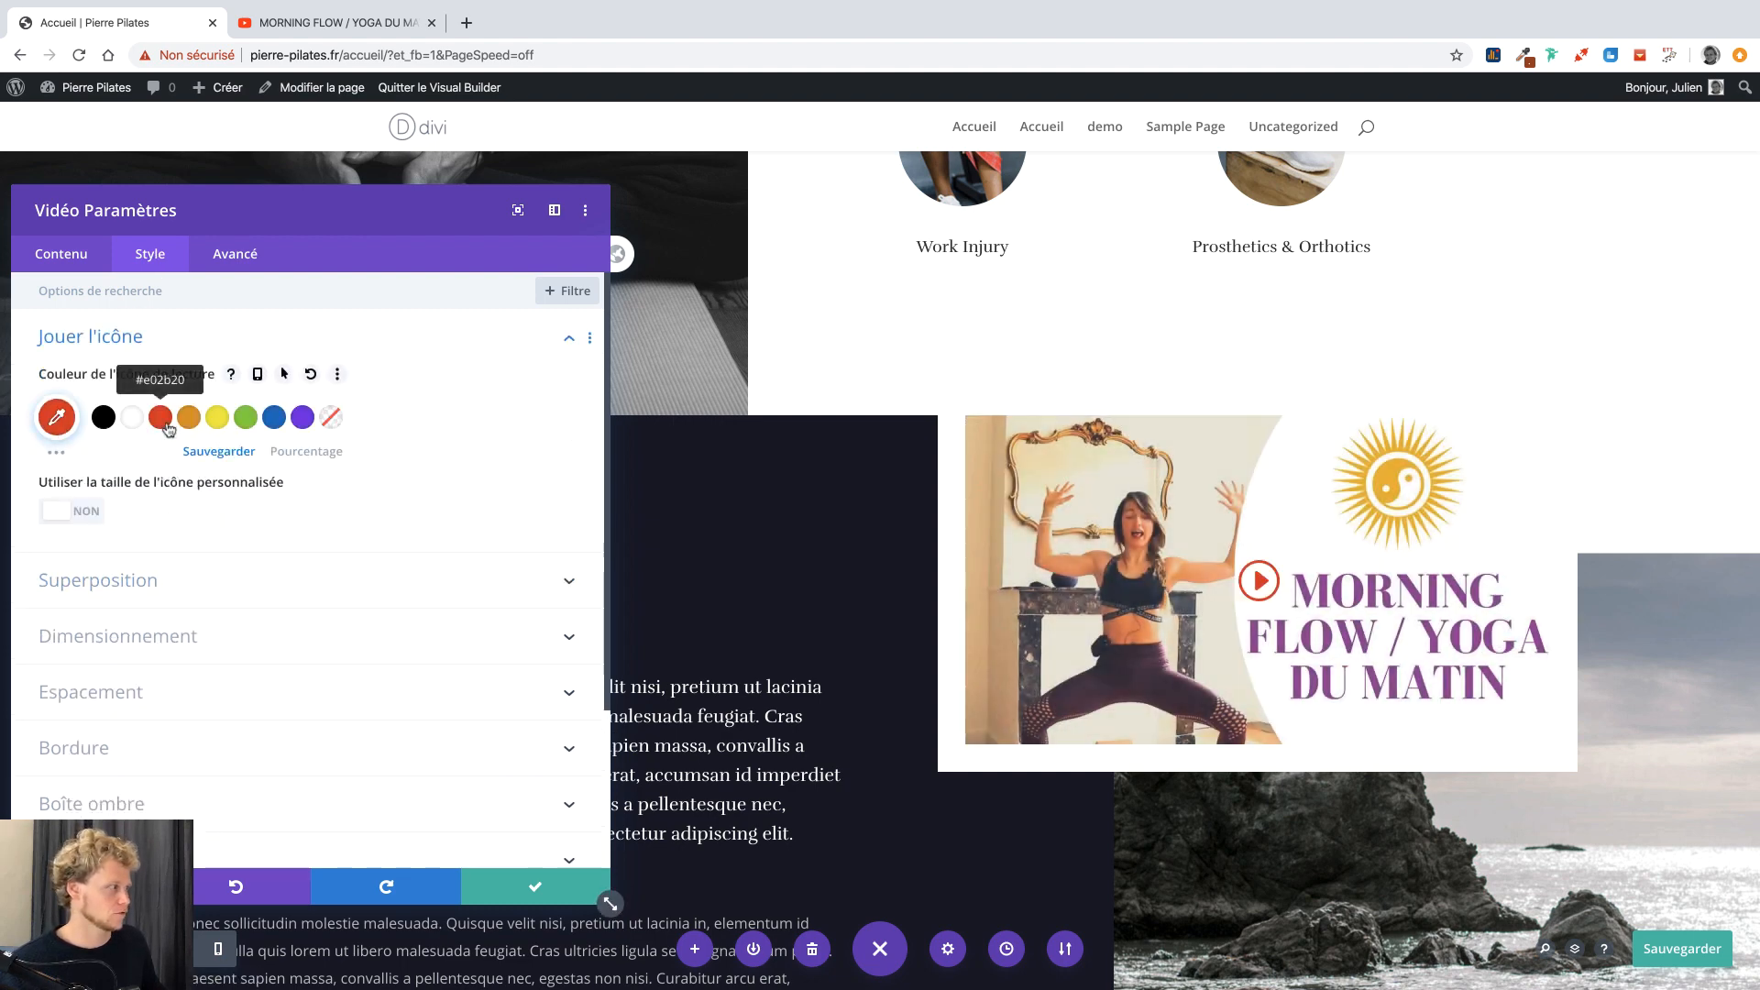
{"action": "left_click", "coordinate": [196, 423]}
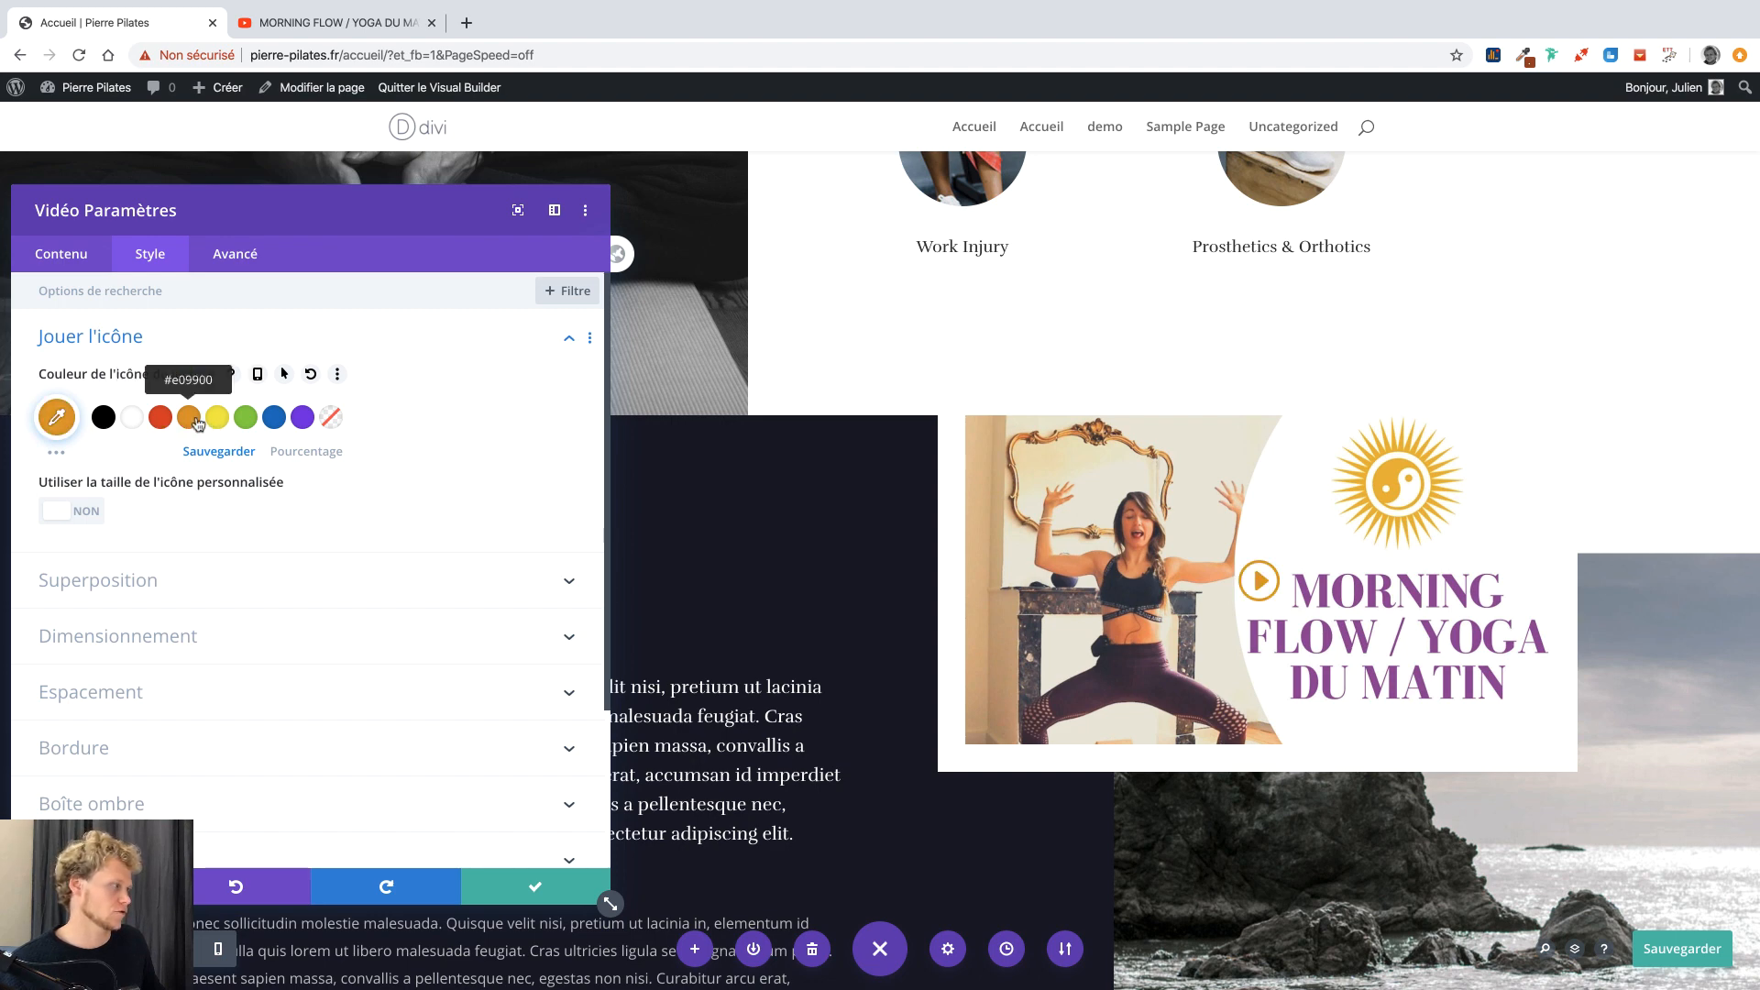
{"action": "left_click", "coordinate": [78, 510]}
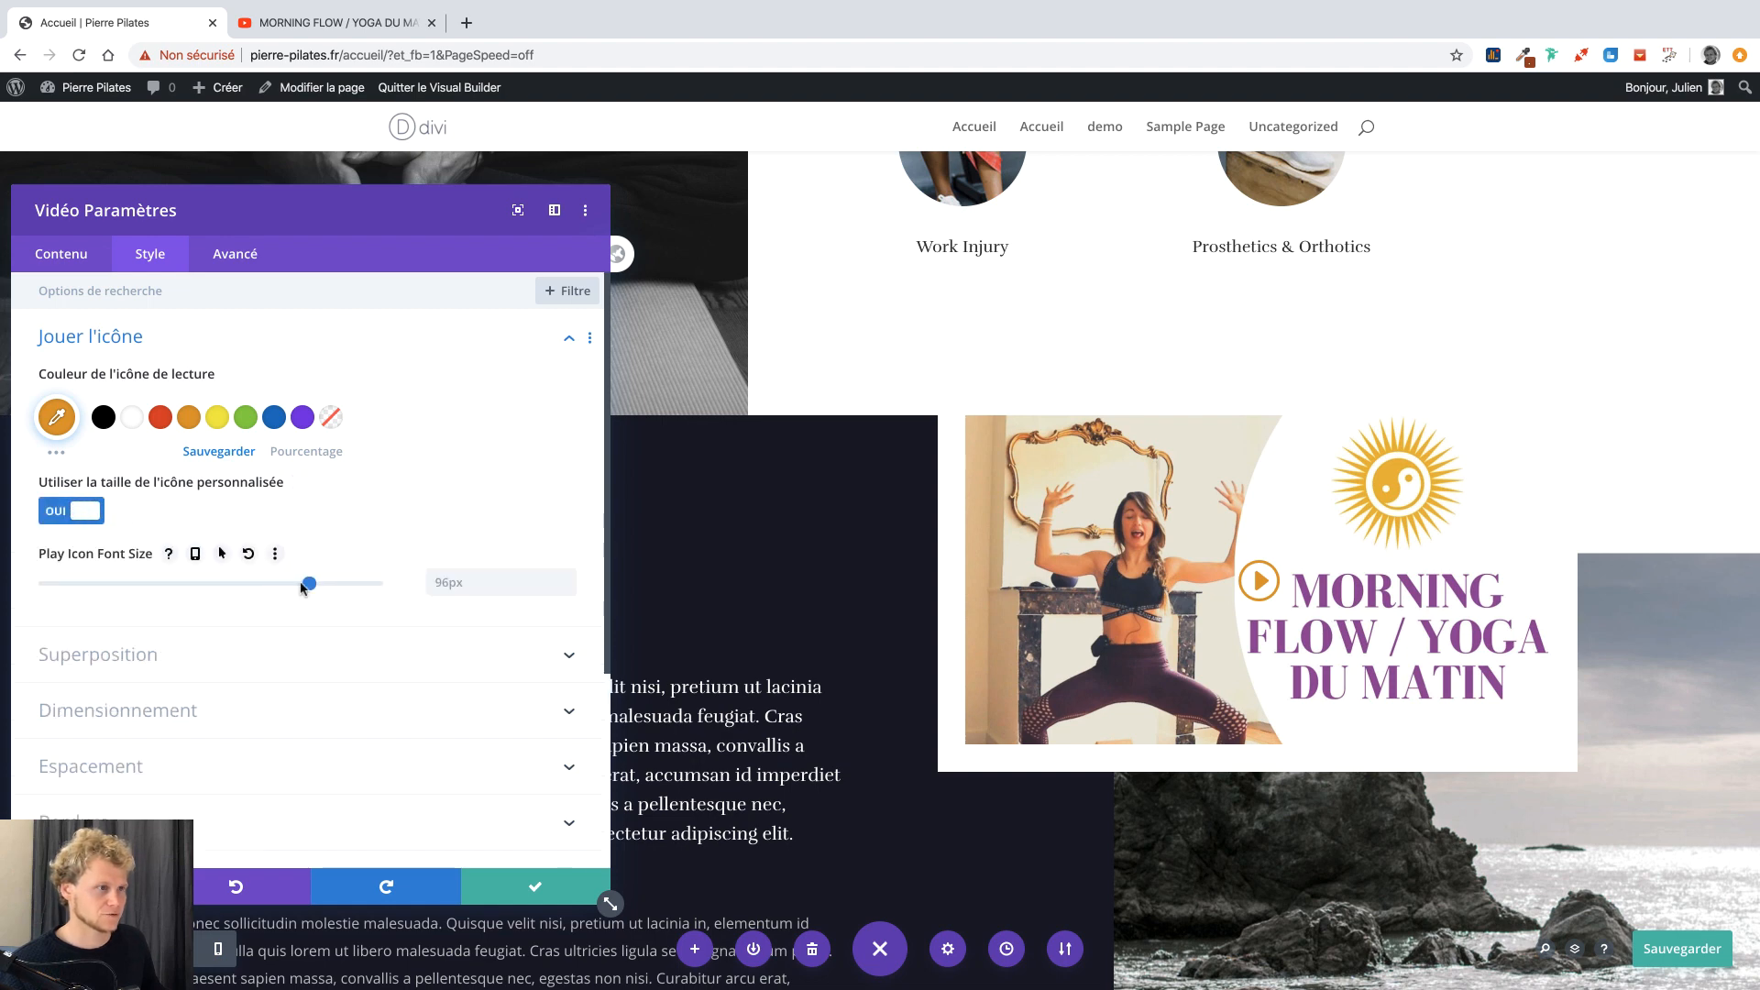
{"action": "left_click_drag", "start_coordinate": [302, 588], "coordinate": [255, 588]}
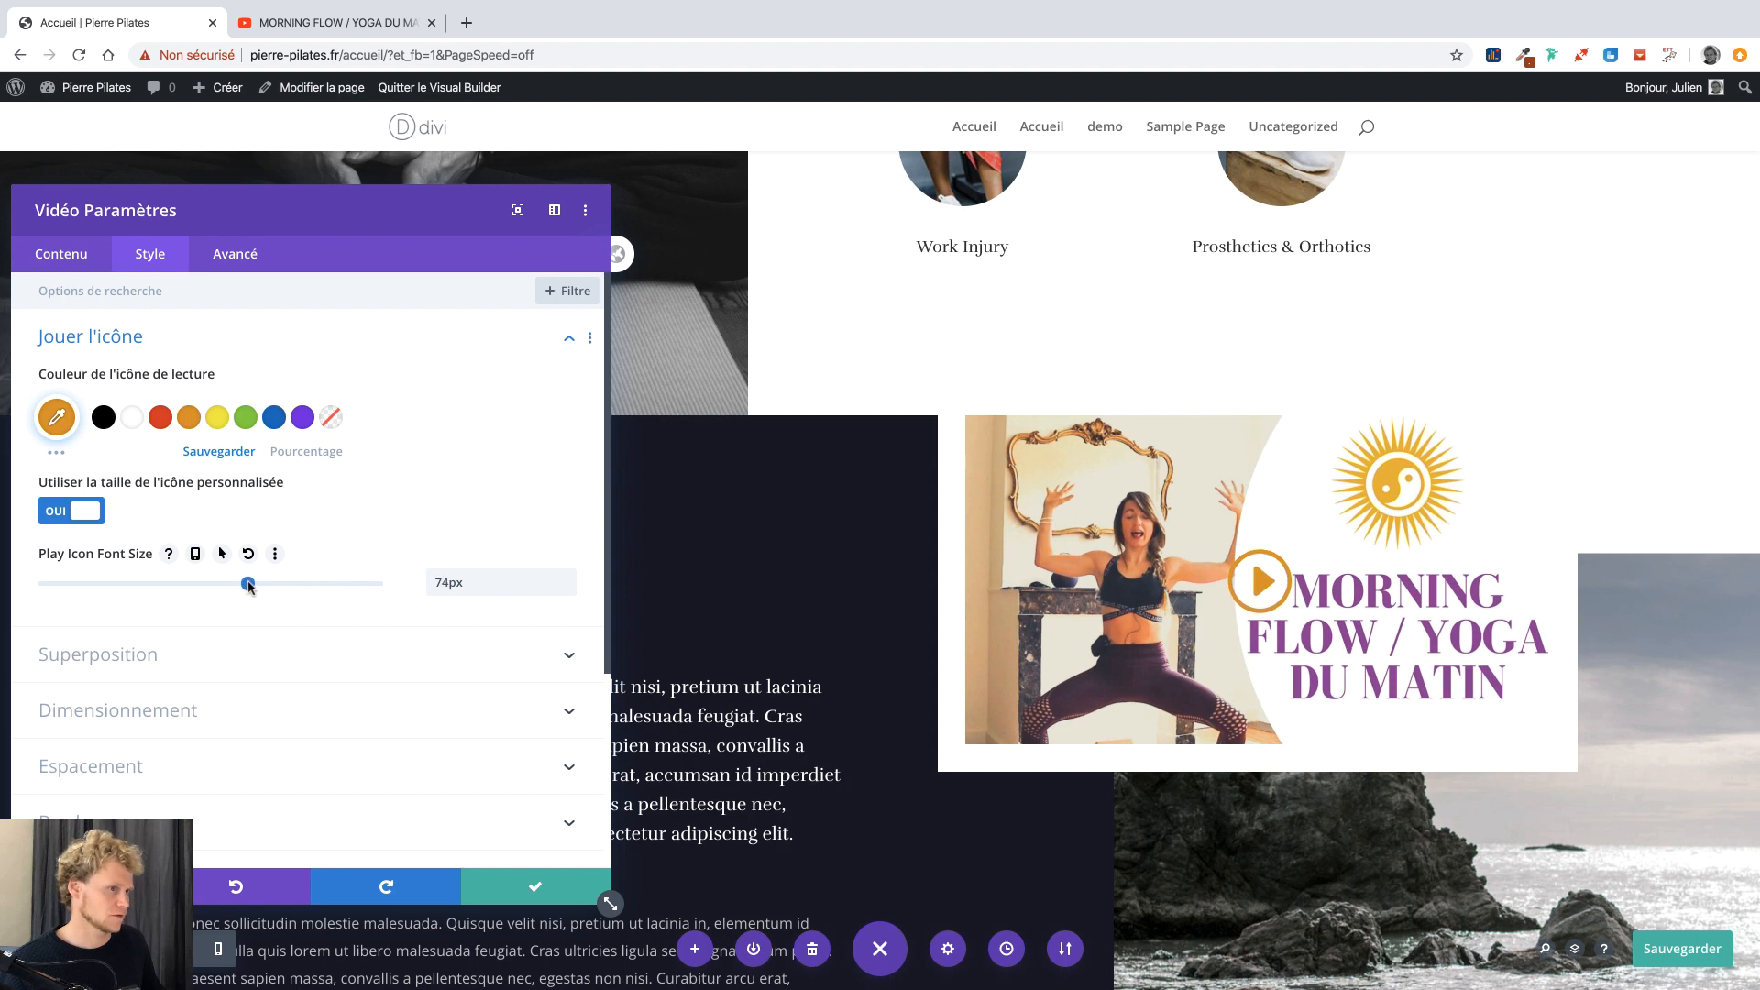
{"action": "scroll", "coordinate": [1225, 594], "scroll_direction": "down", "scroll_amount": 1}
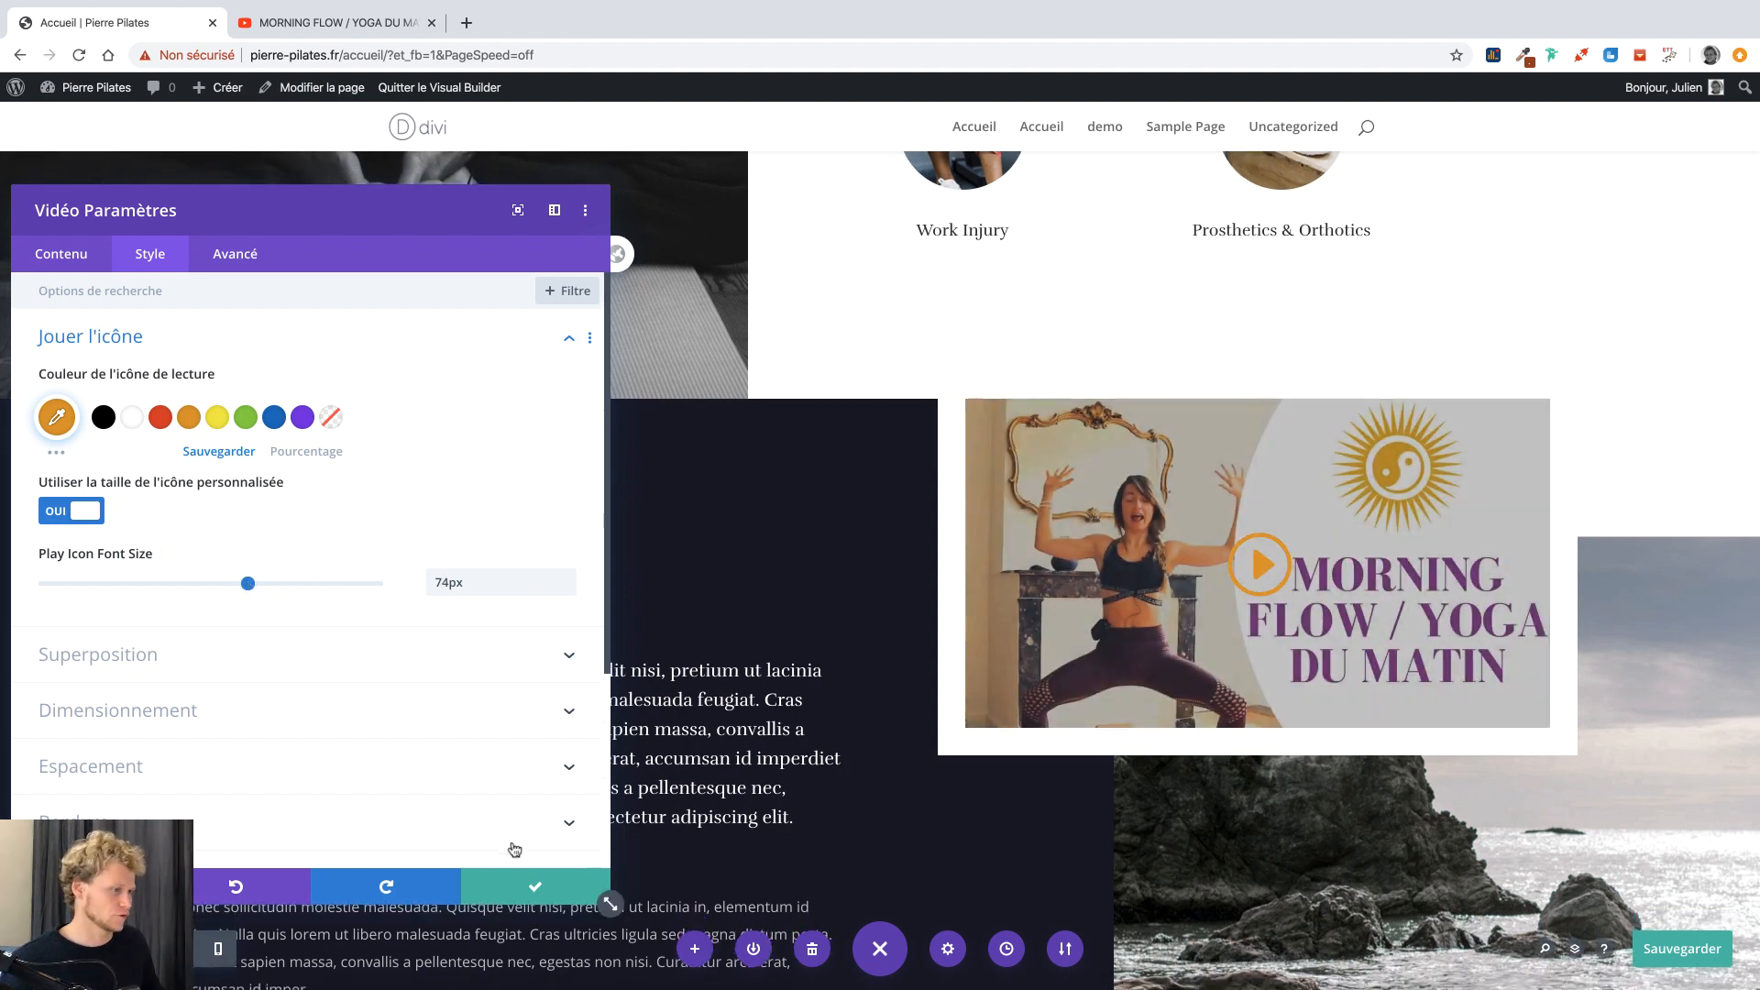
{"action": "left_click", "coordinate": [515, 882]}
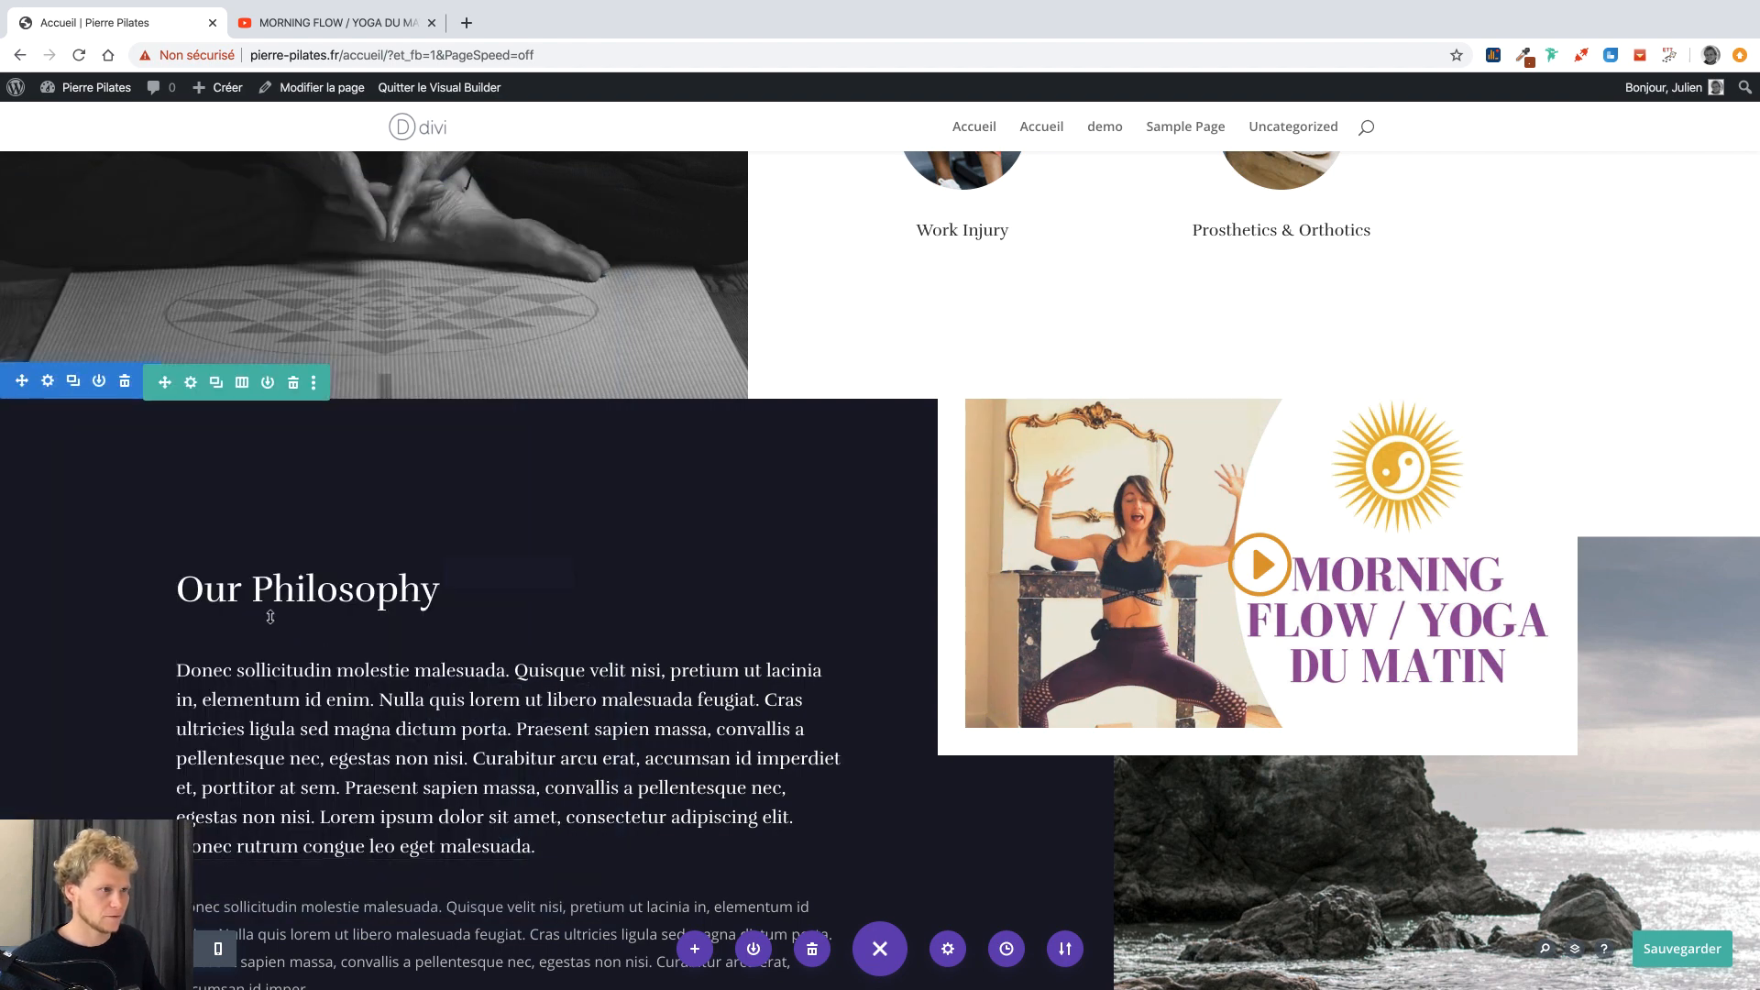
Select the Our Philosophy heading, check the reference site's Ma Philosophie wording, and start retyping it.
{"action": "left_click", "coordinate": [252, 589]}
{"action": "triple_click", "coordinate": [251, 589]}
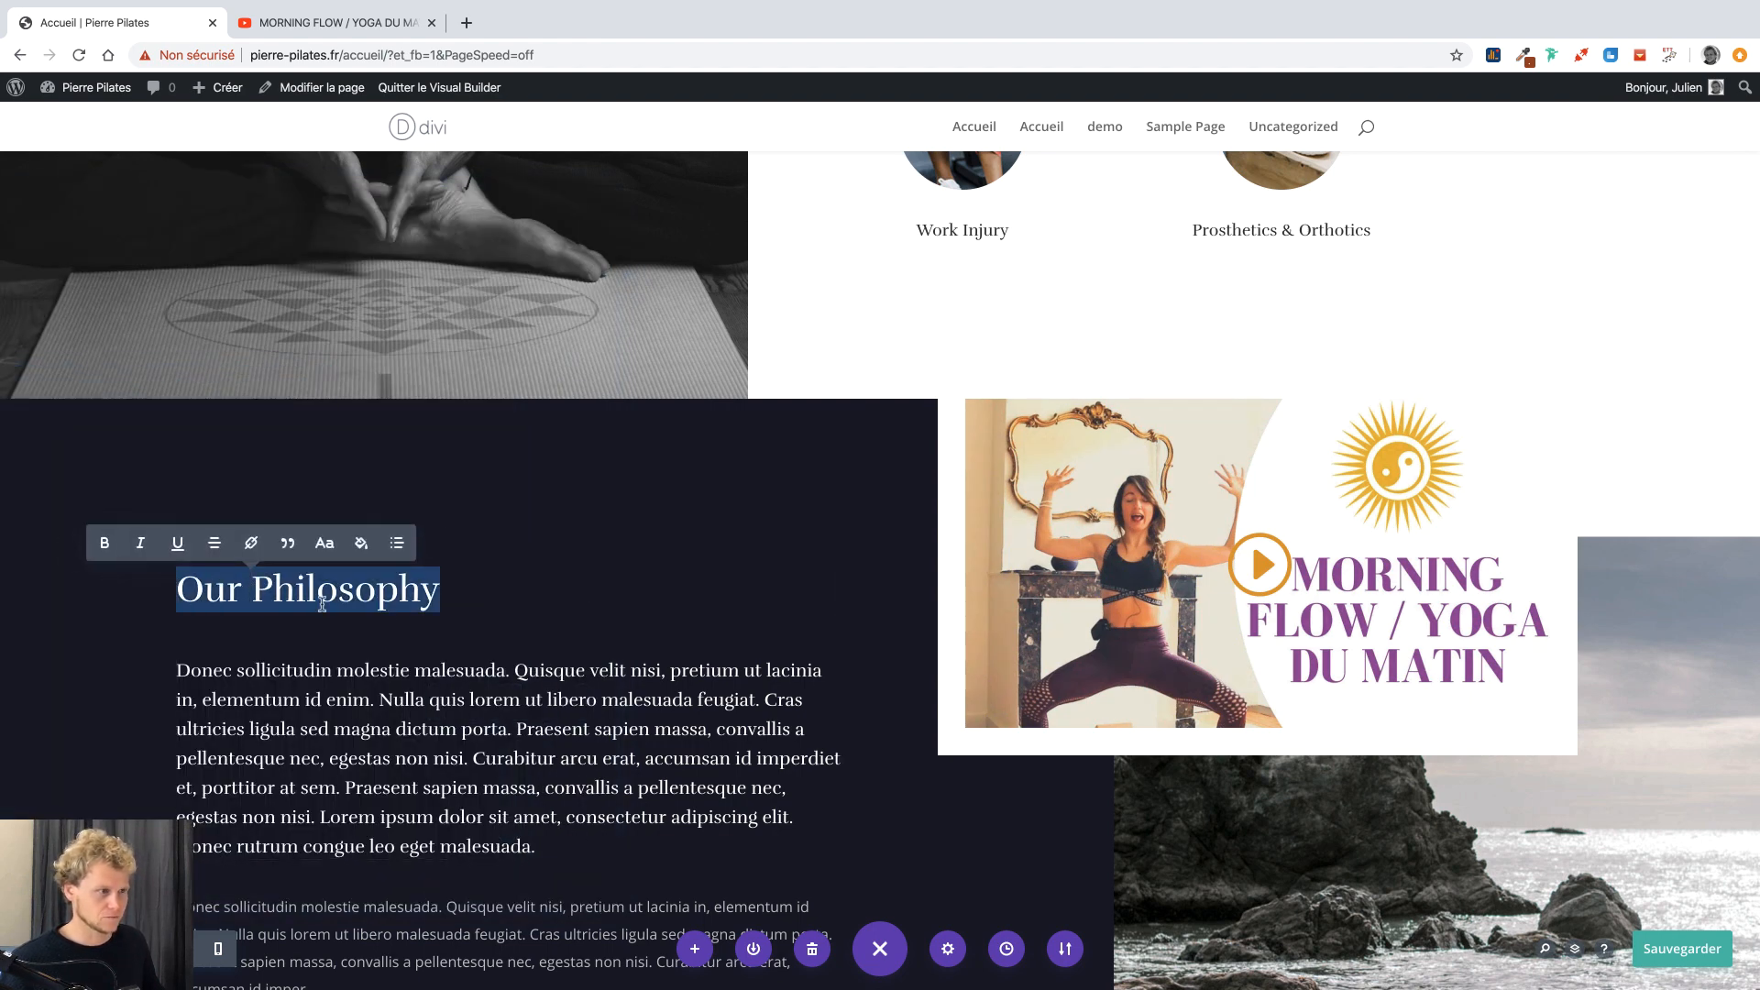
{"action": "key", "text": "ctrl+Right"}
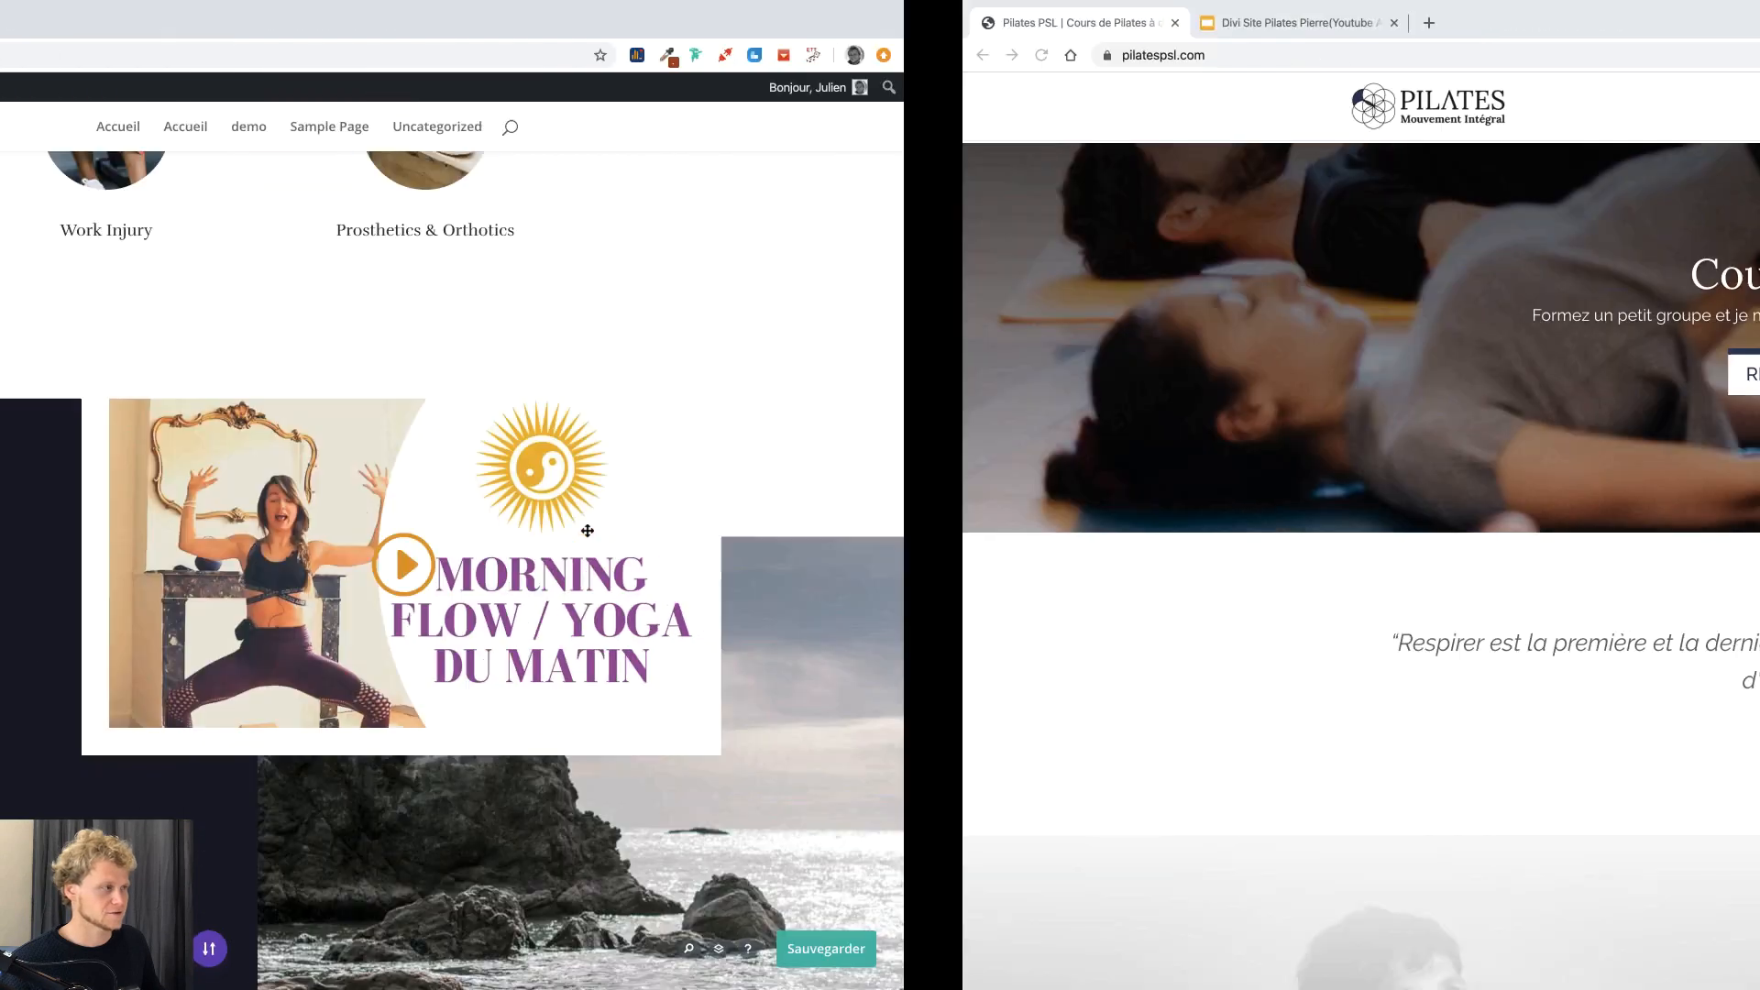
{"action": "scroll", "coordinate": [590, 536], "scroll_direction": "down", "scroll_amount": 15}
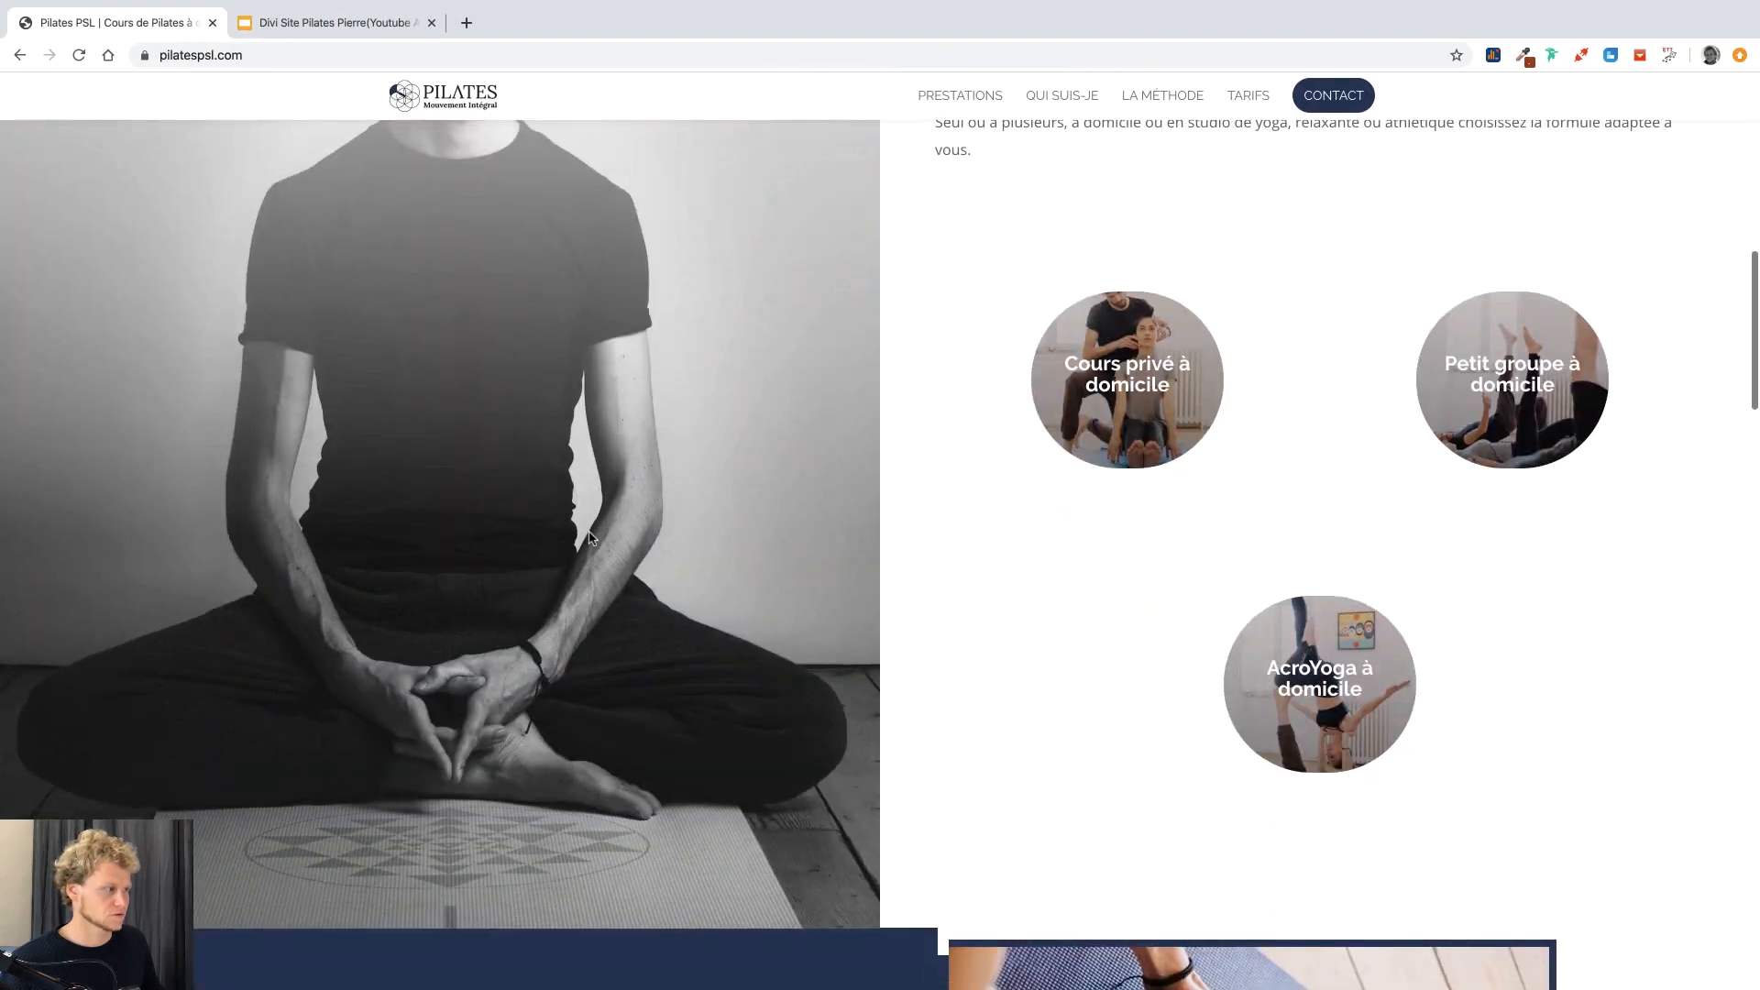
{"action": "scroll", "coordinate": [592, 539], "scroll_direction": "down", "scroll_amount": 3}
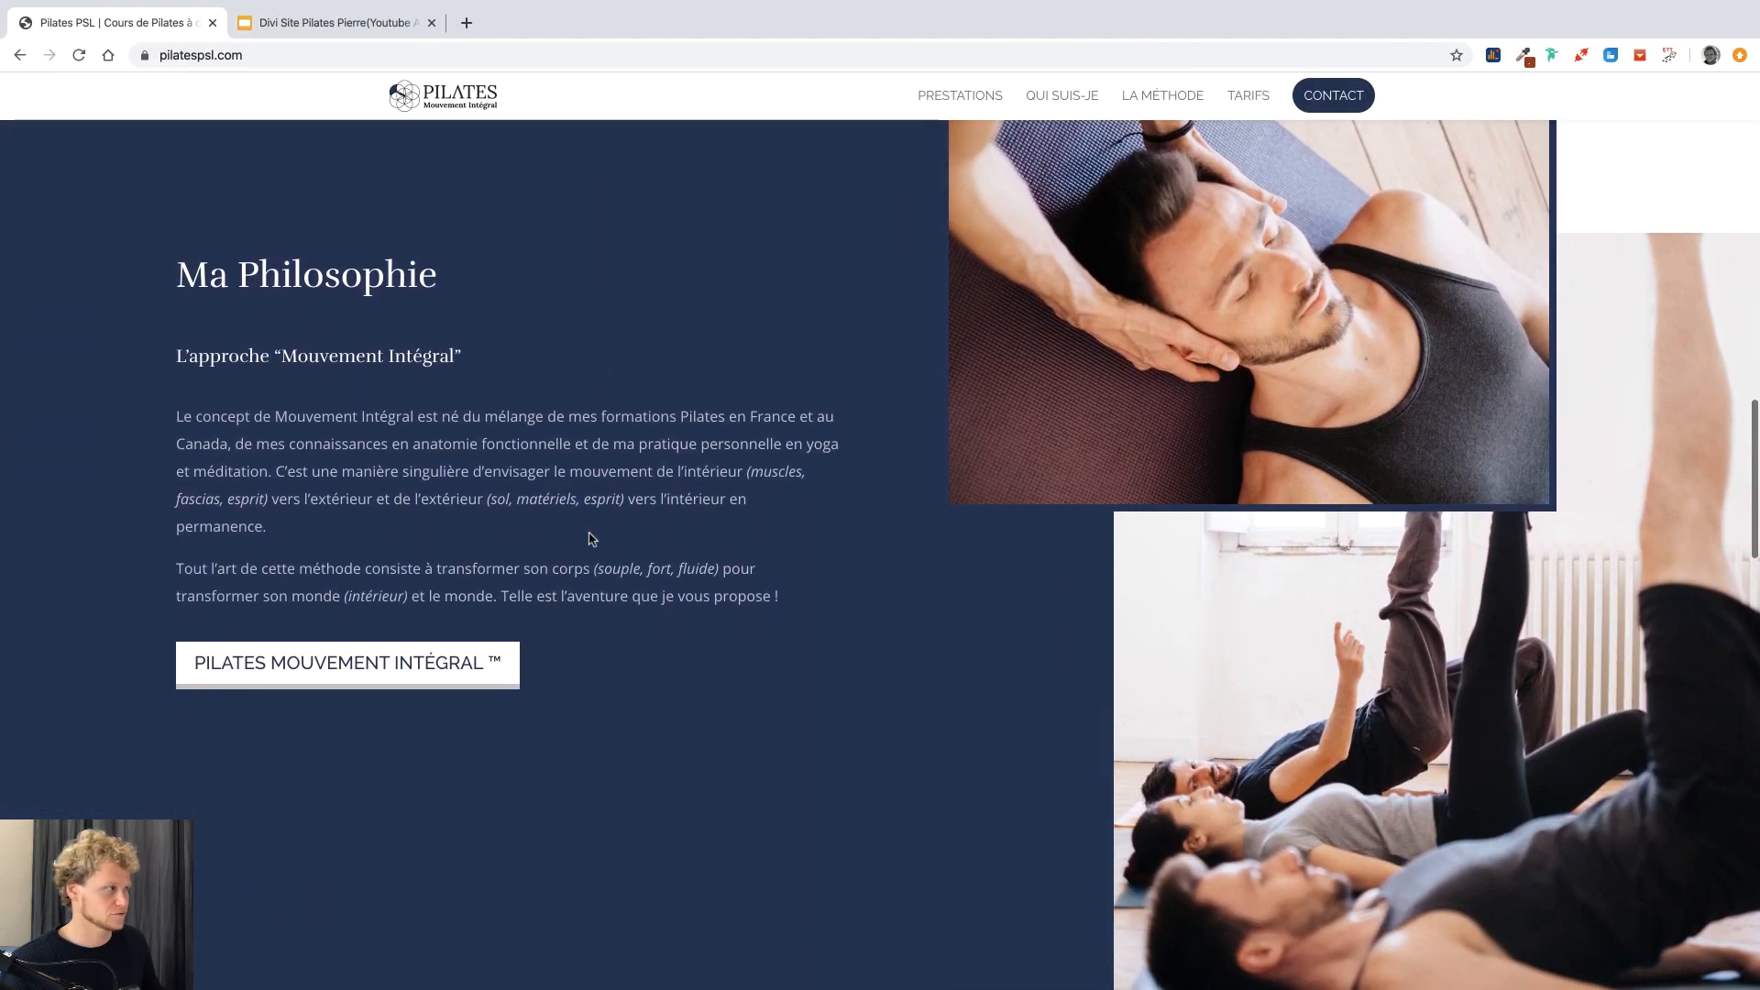
{"action": "key", "text": "ctrl+Left"}
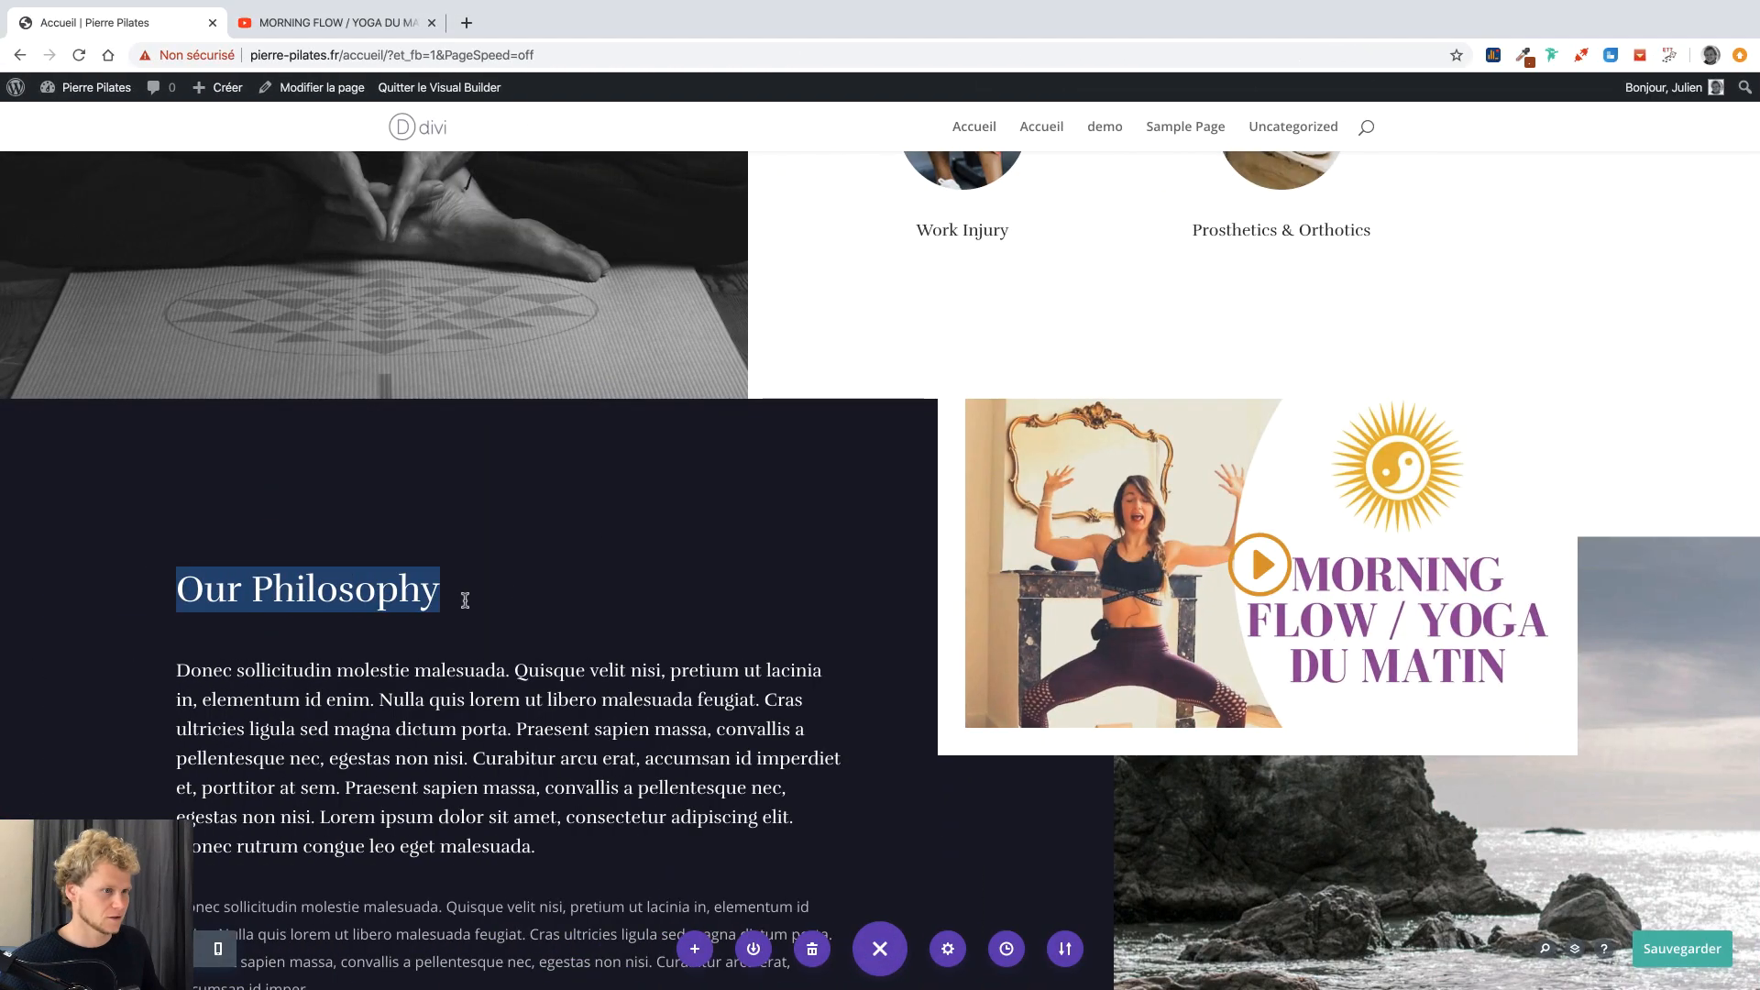
{"action": "scroll", "coordinate": [468, 599], "scroll_direction": "down", "scroll_amount": 2}
{"action": "scroll", "coordinate": [468, 598], "scroll_direction": "down", "scroll_amount": 2}
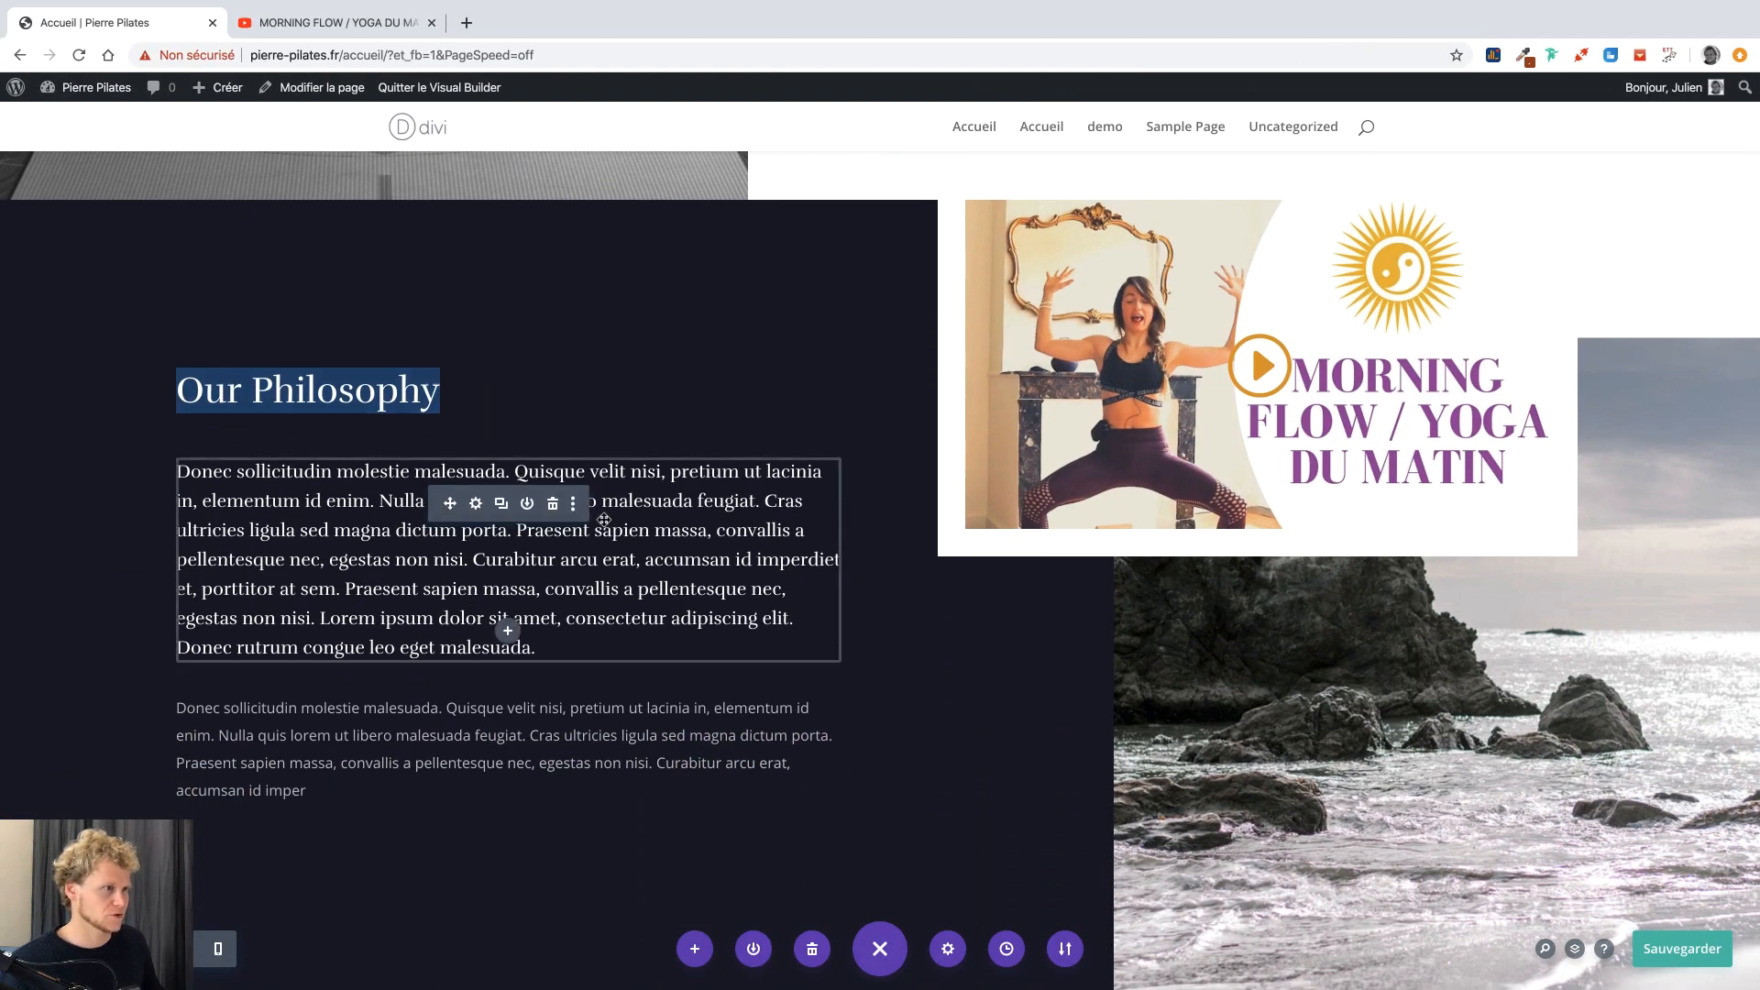
{"action": "key", "text": "ctrl+Right"}
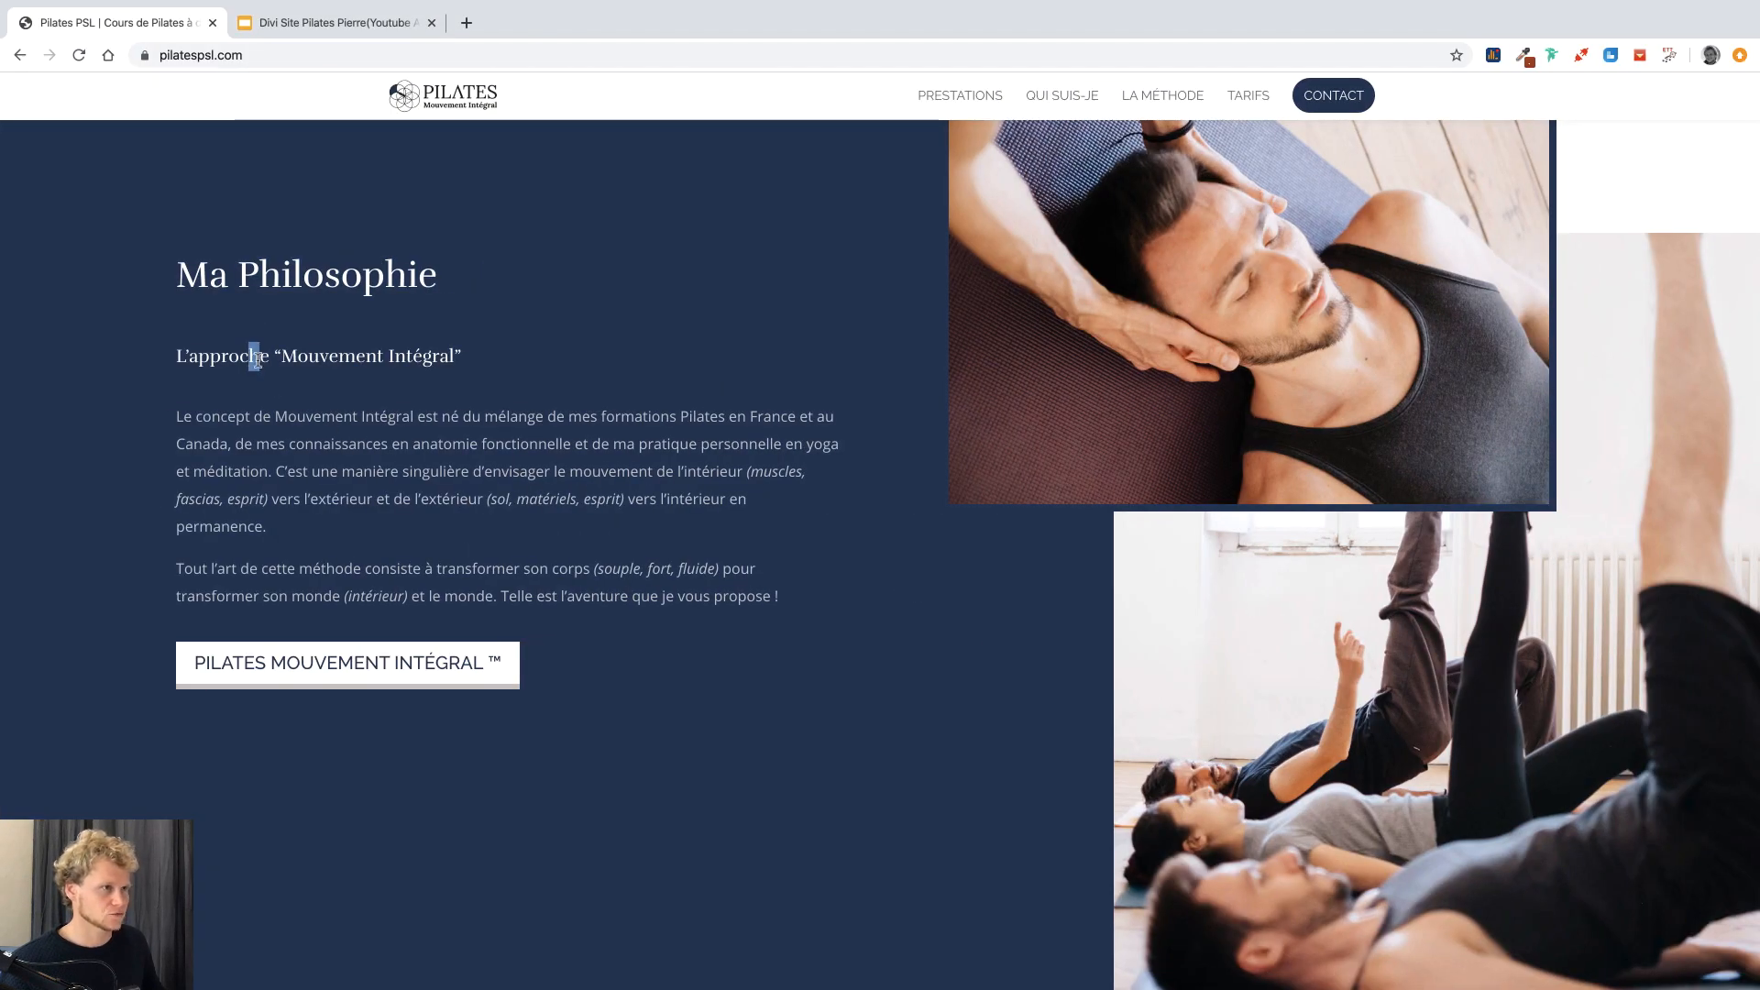
{"action": "key", "text": "ctrl+Left"}
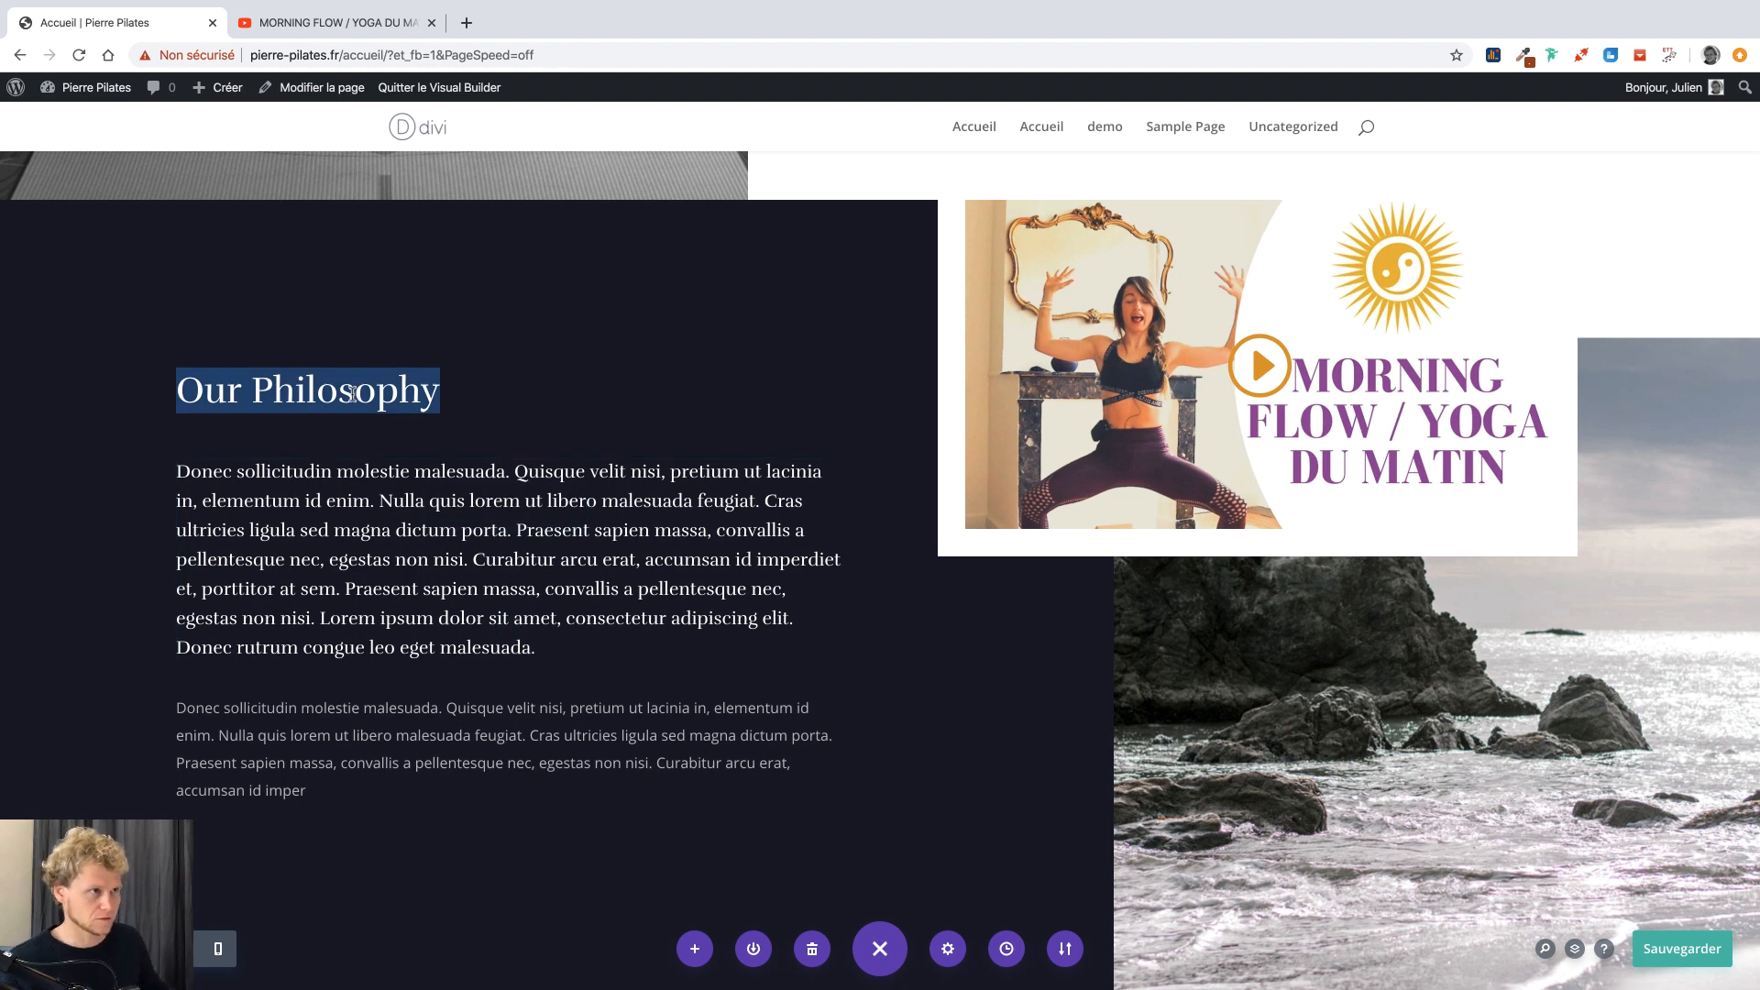
{"action": "type", "text": "Ma"}
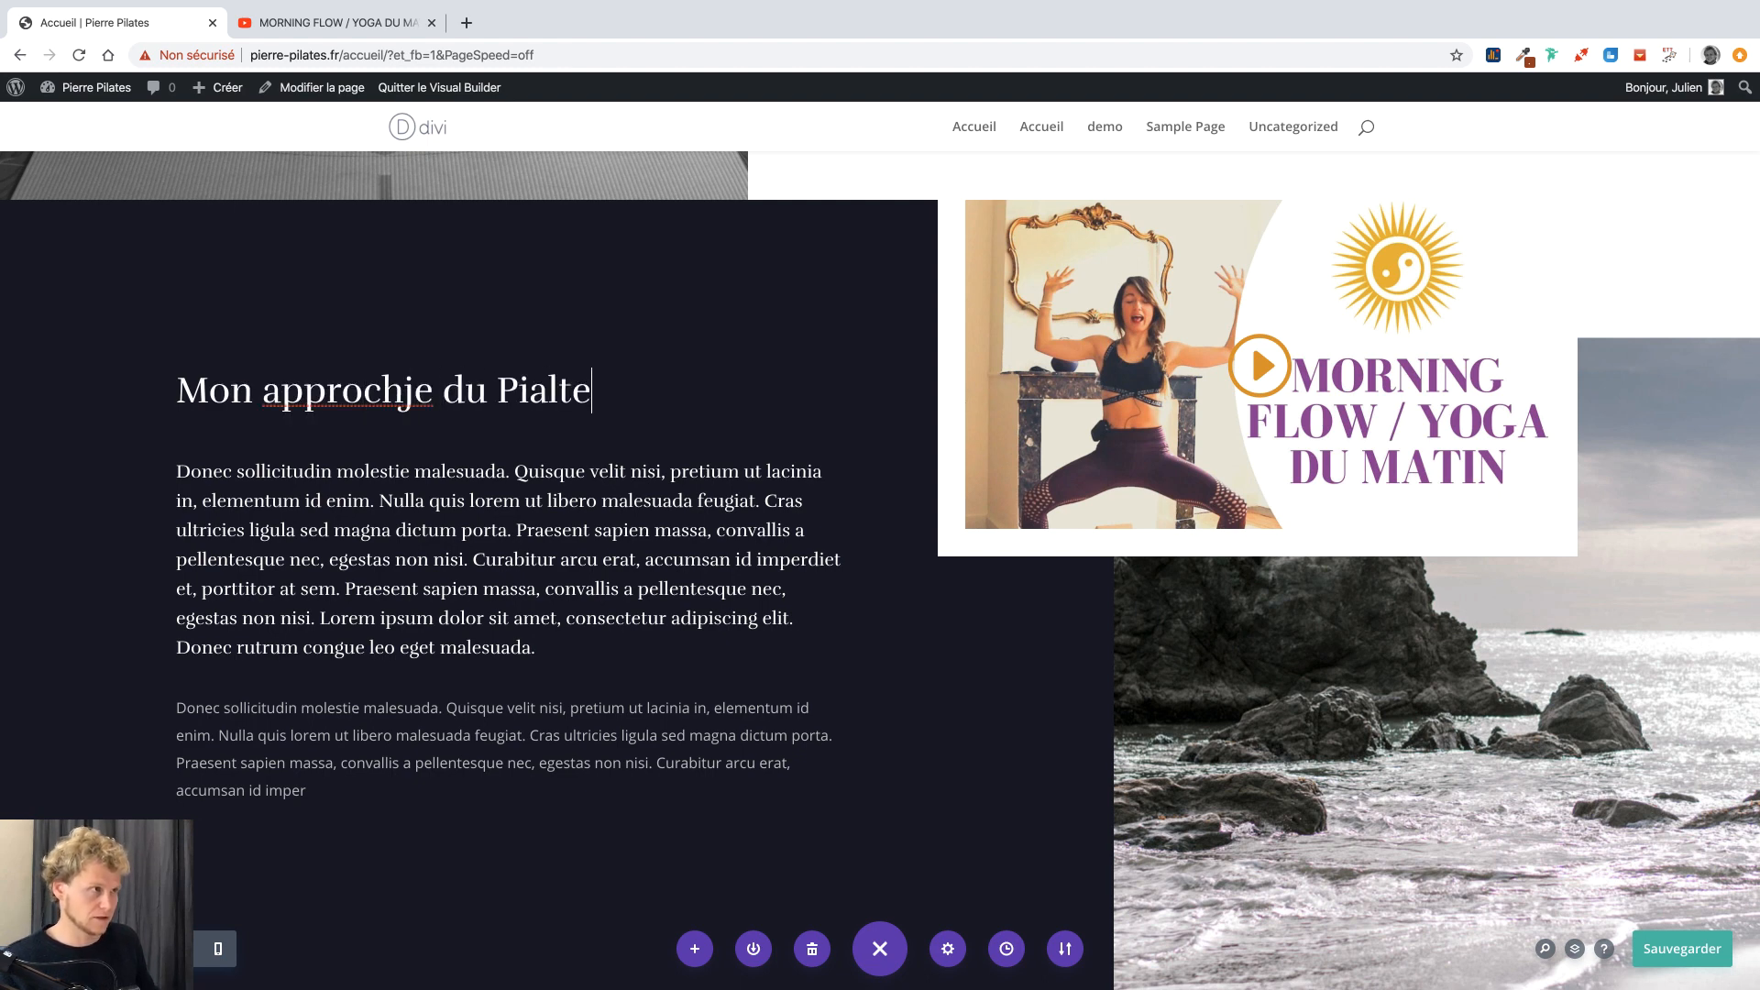
{"action": "scroll", "coordinate": [645, 406], "scroll_direction": "down", "scroll_amount": 10}
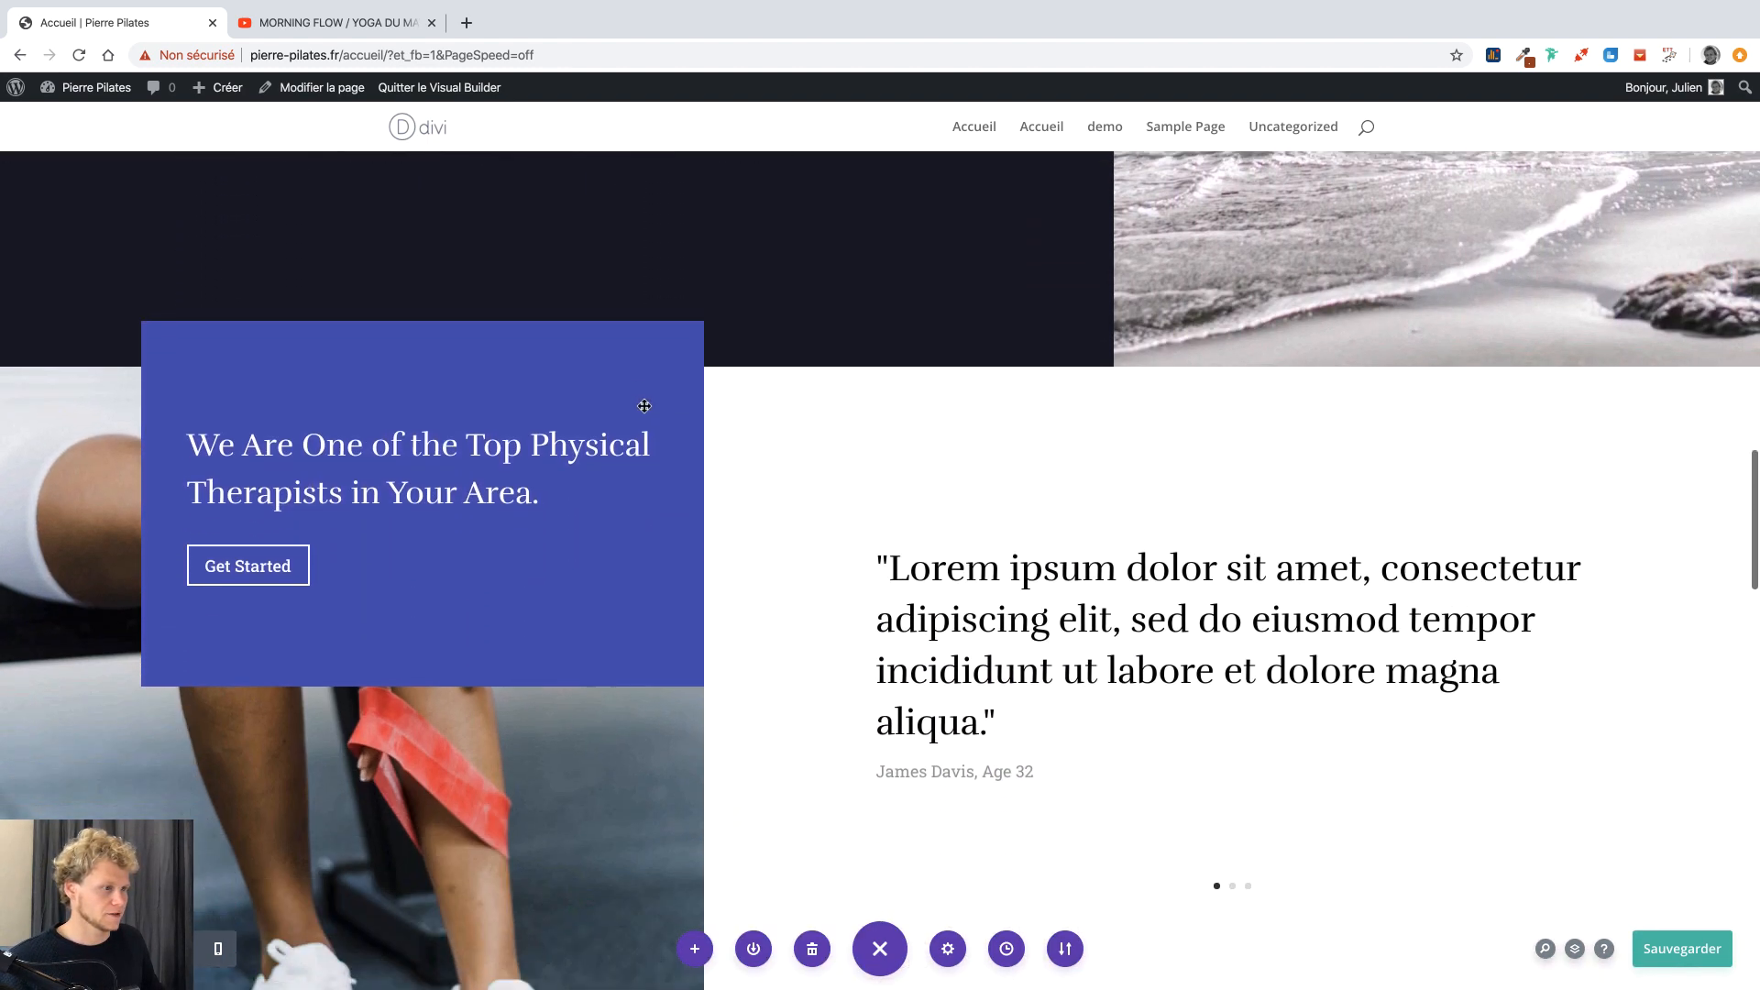
Make the call-to-action box background blue and save it.
{"action": "scroll", "coordinate": [644, 406], "scroll_direction": "down", "scroll_amount": 2}
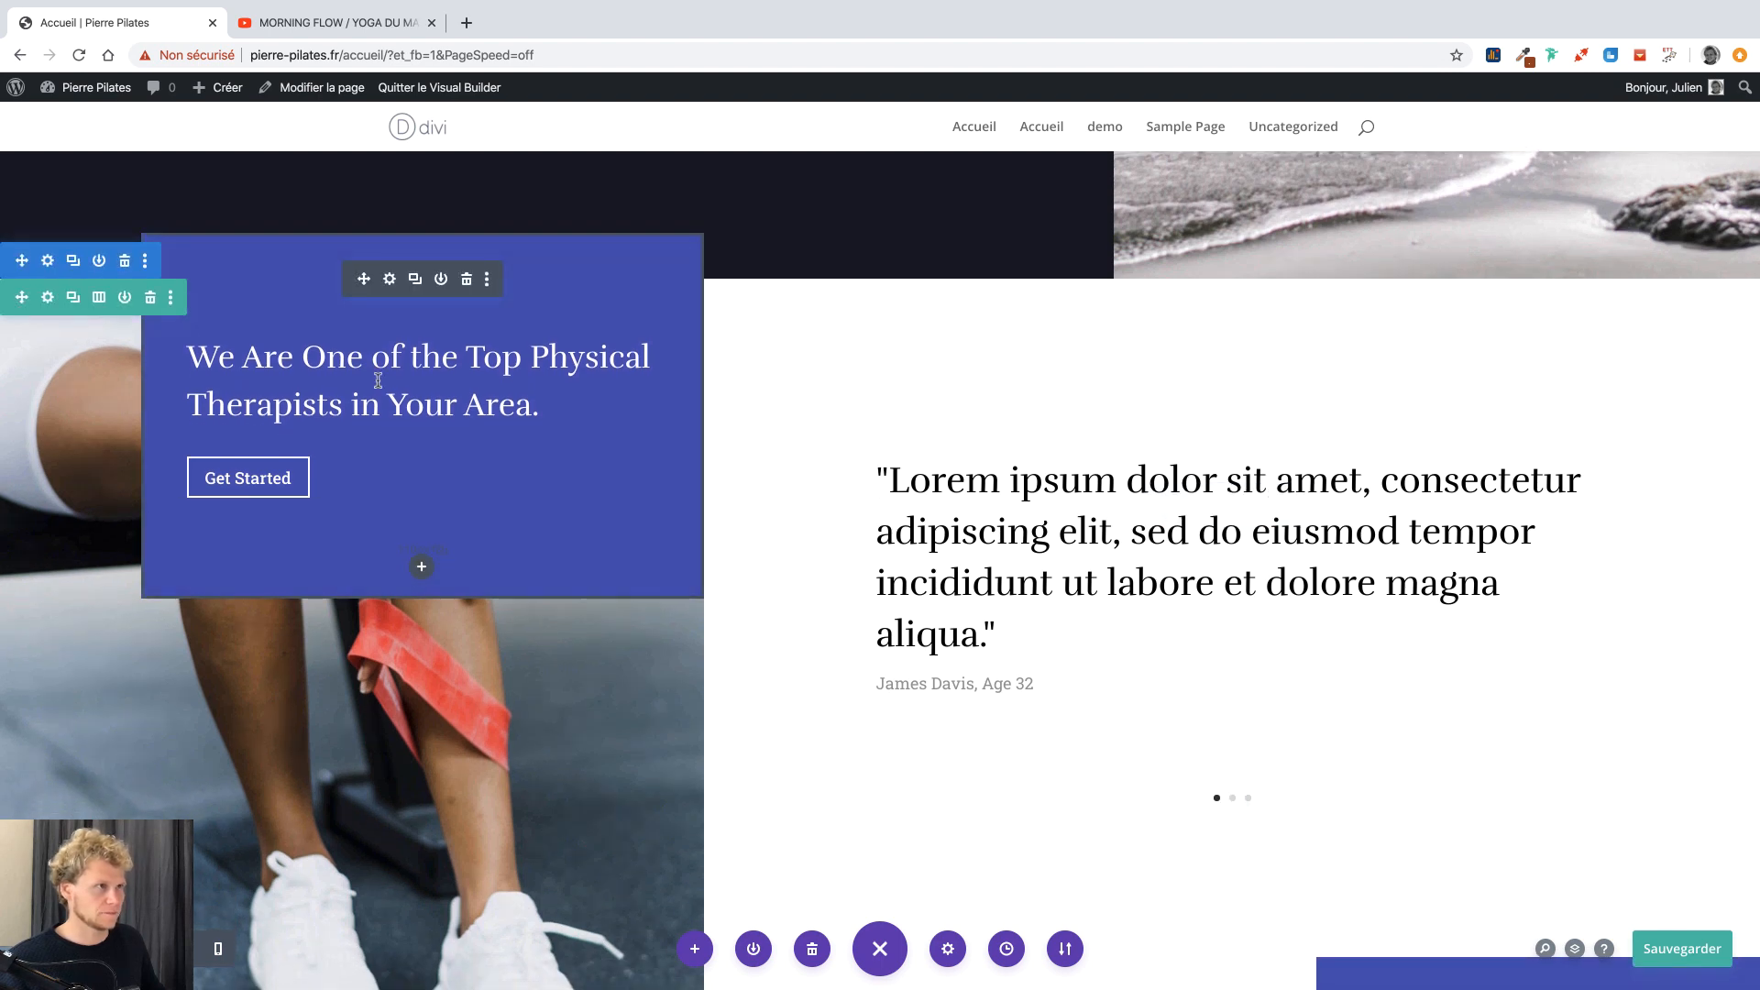
{"action": "left_click", "coordinate": [390, 281]}
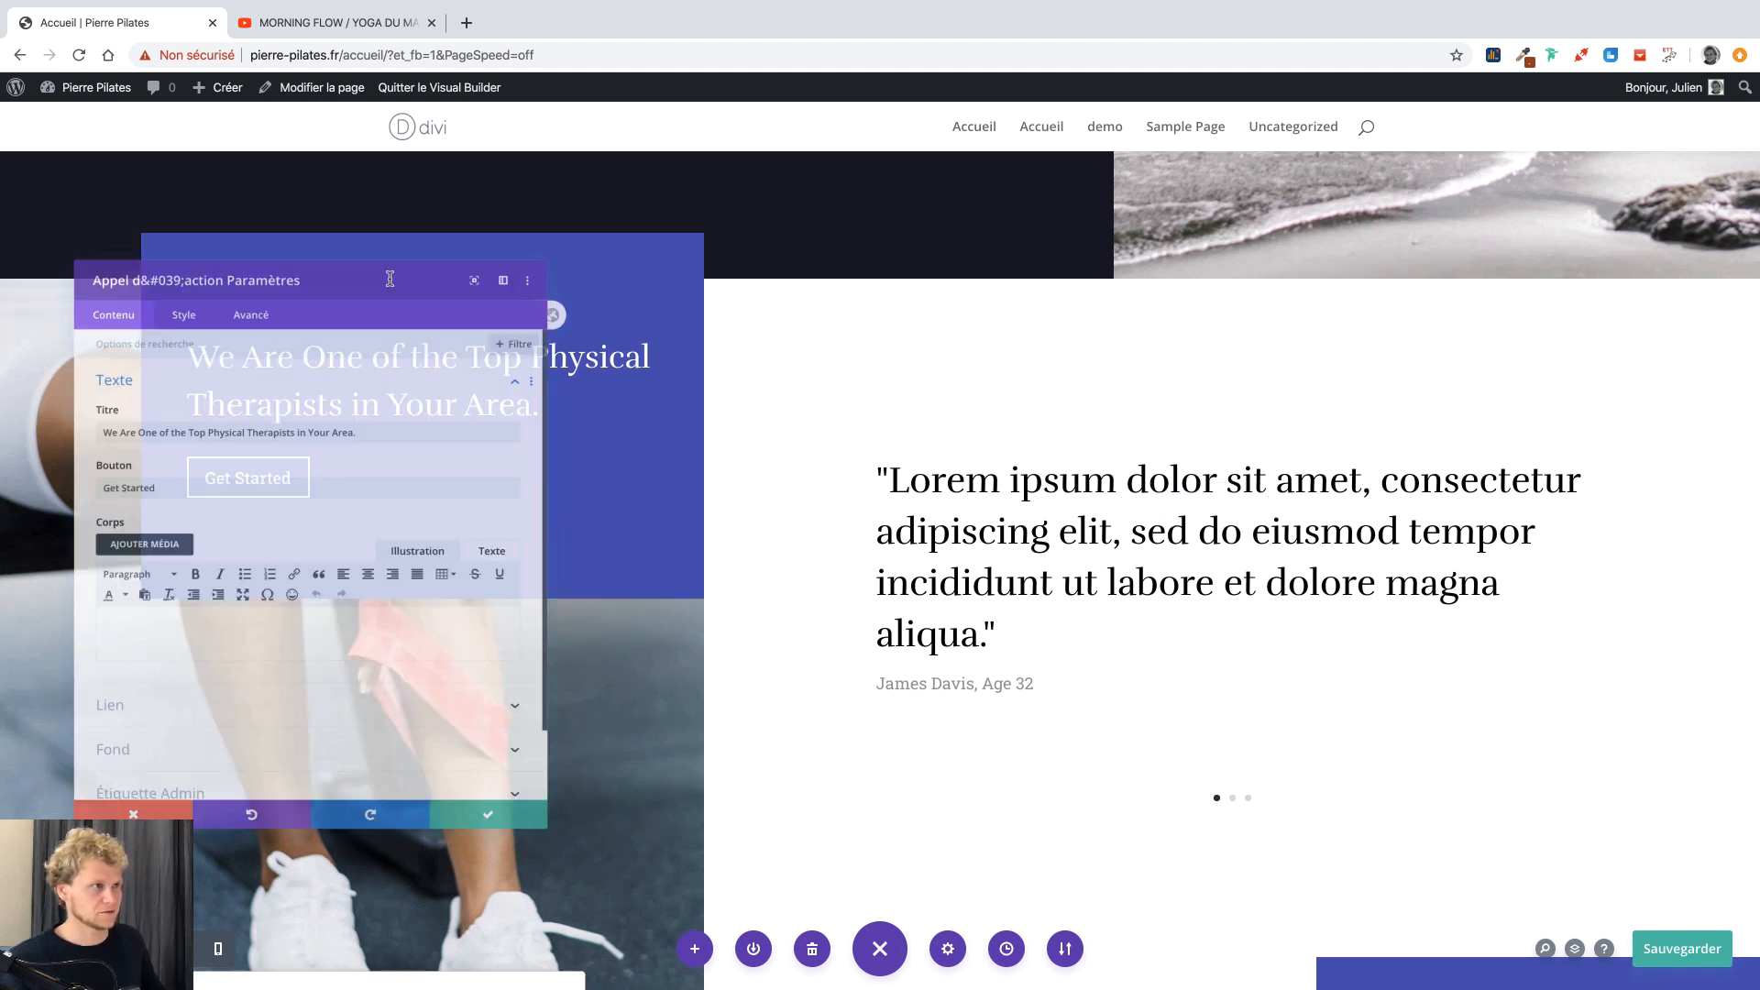
{"action": "left_click_drag", "start_coordinate": [335, 229], "coordinate": [988, 250]}
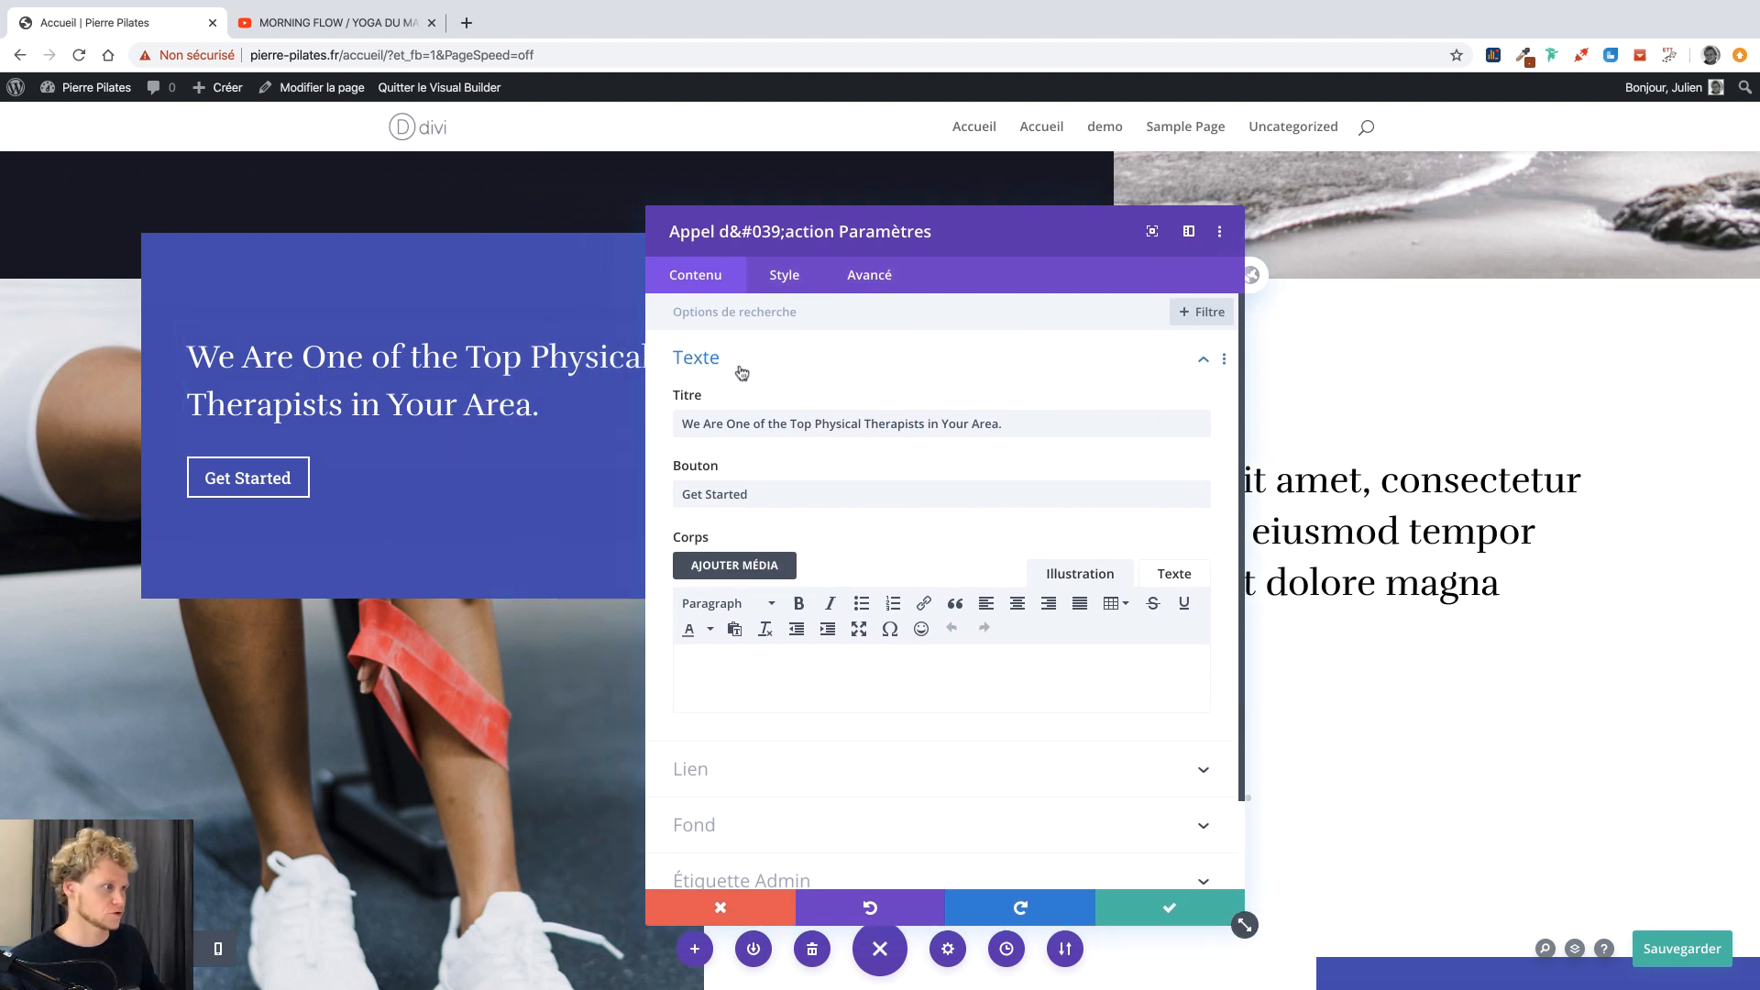
{"action": "left_click", "coordinate": [719, 827]}
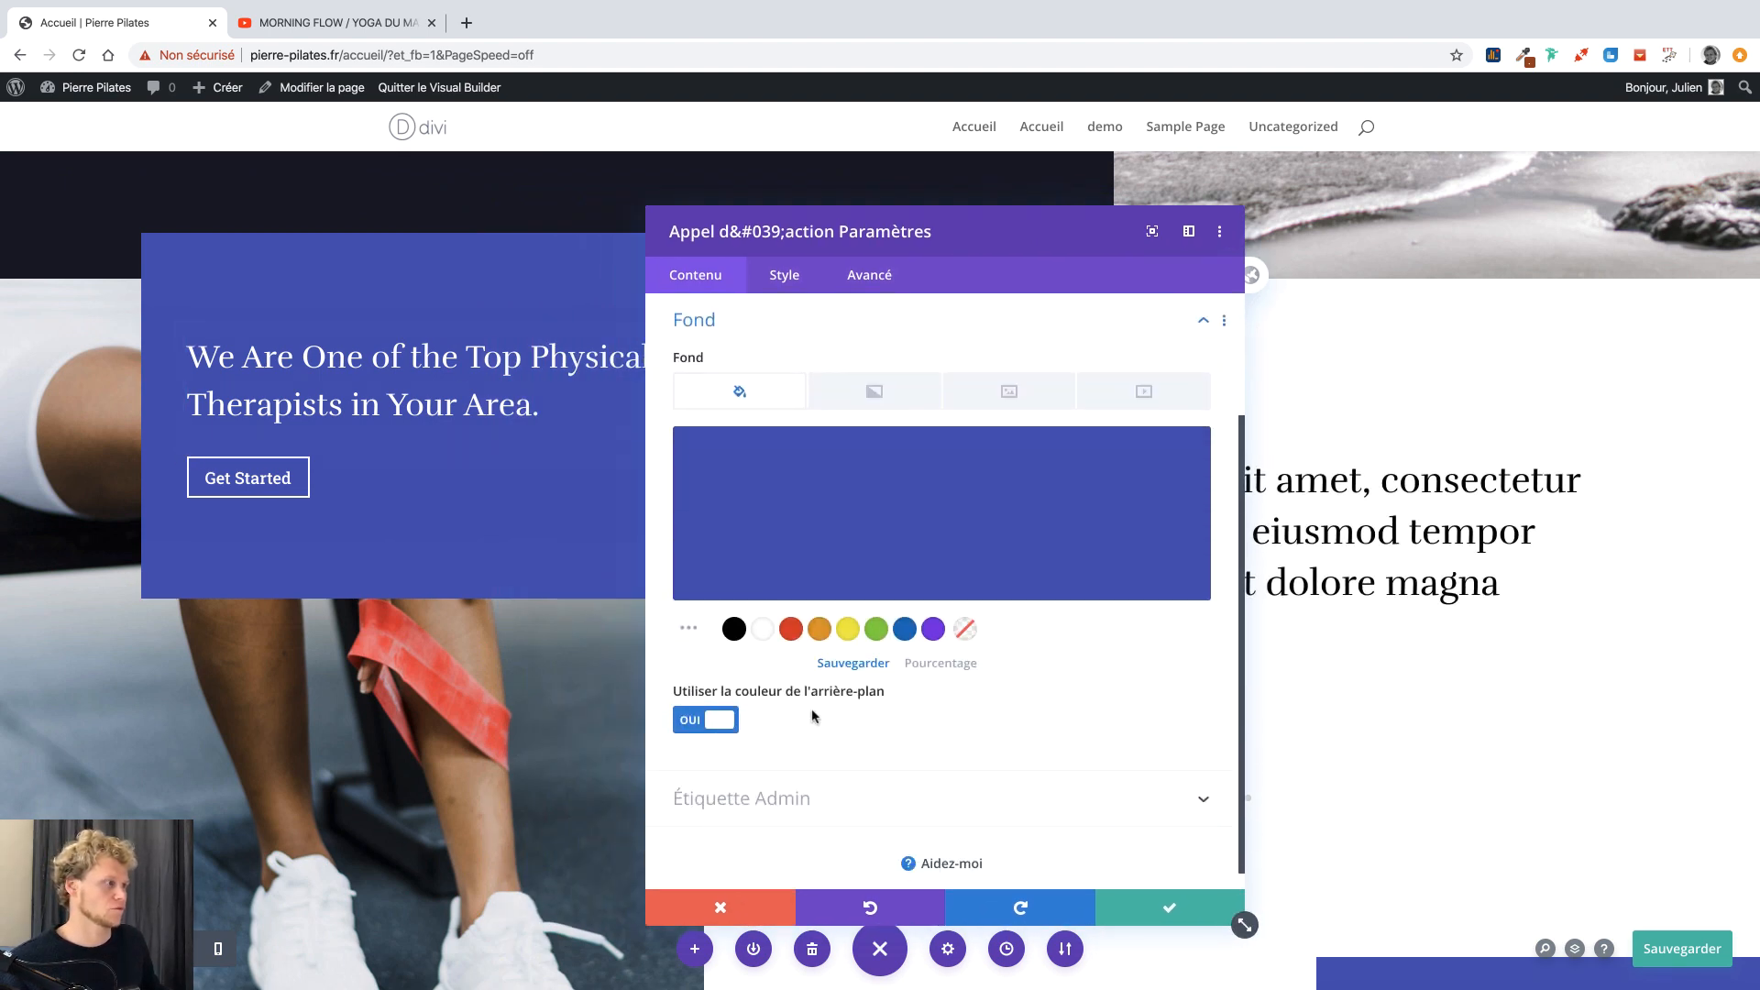
{"action": "left_click", "coordinate": [819, 629]}
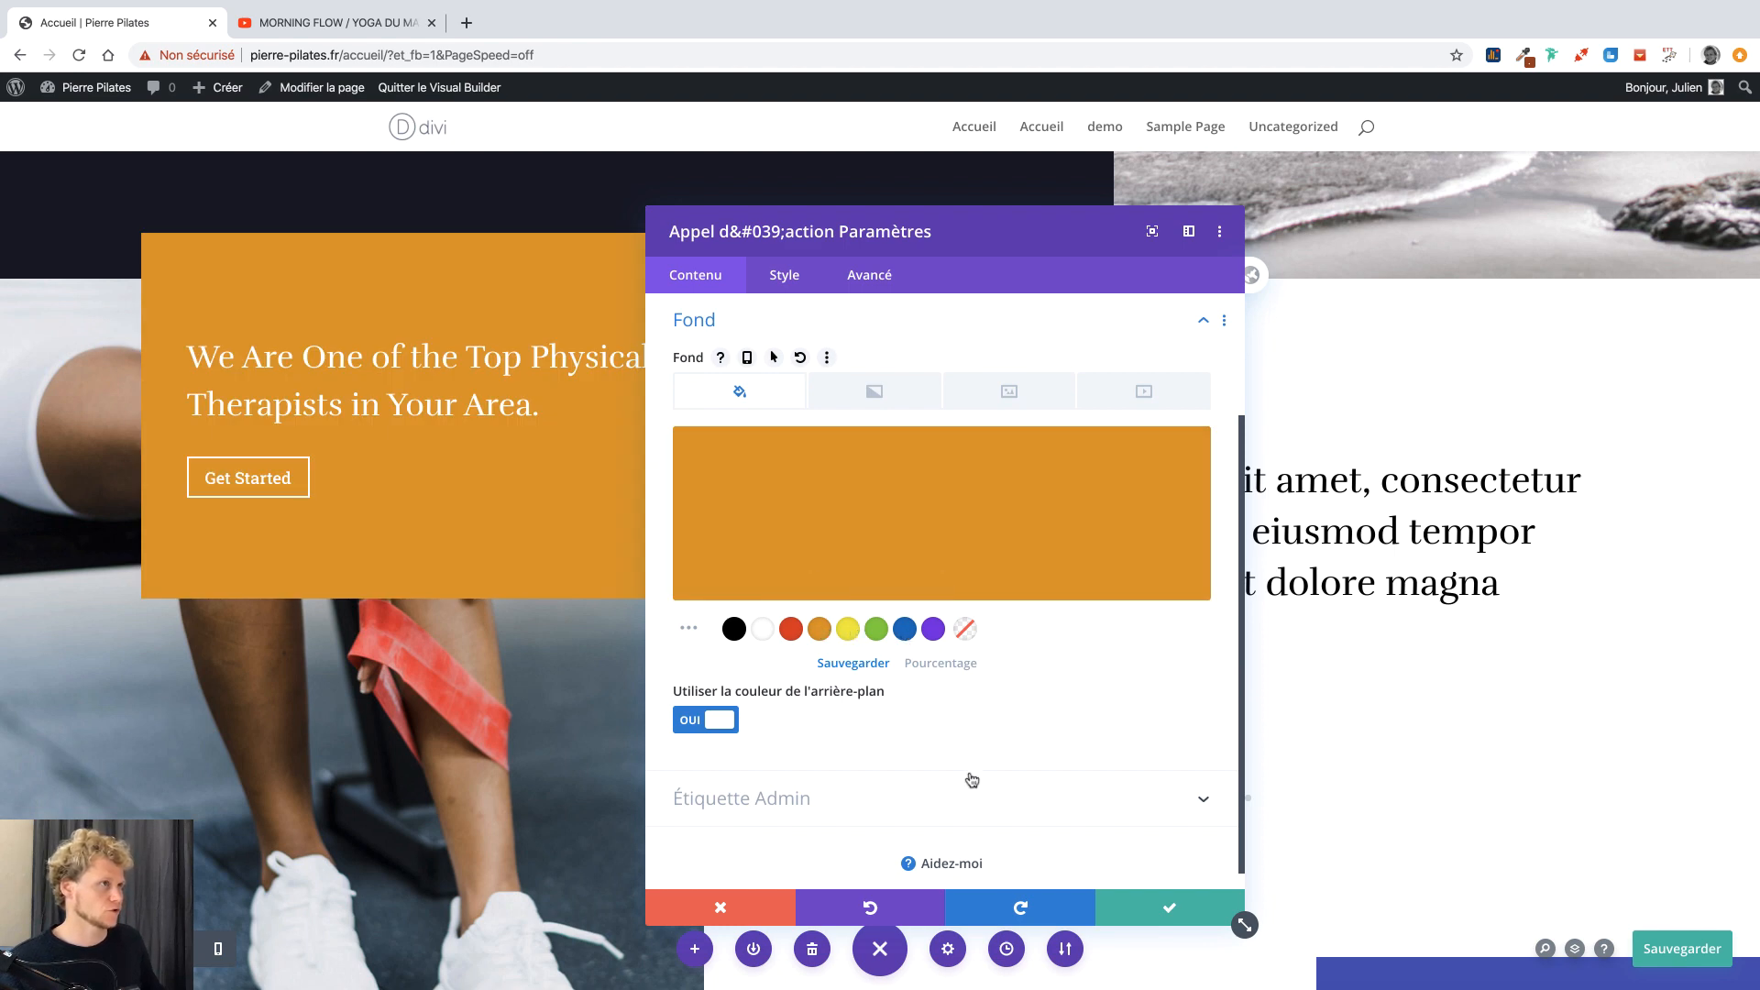
{"action": "left_click", "coordinate": [932, 630]}
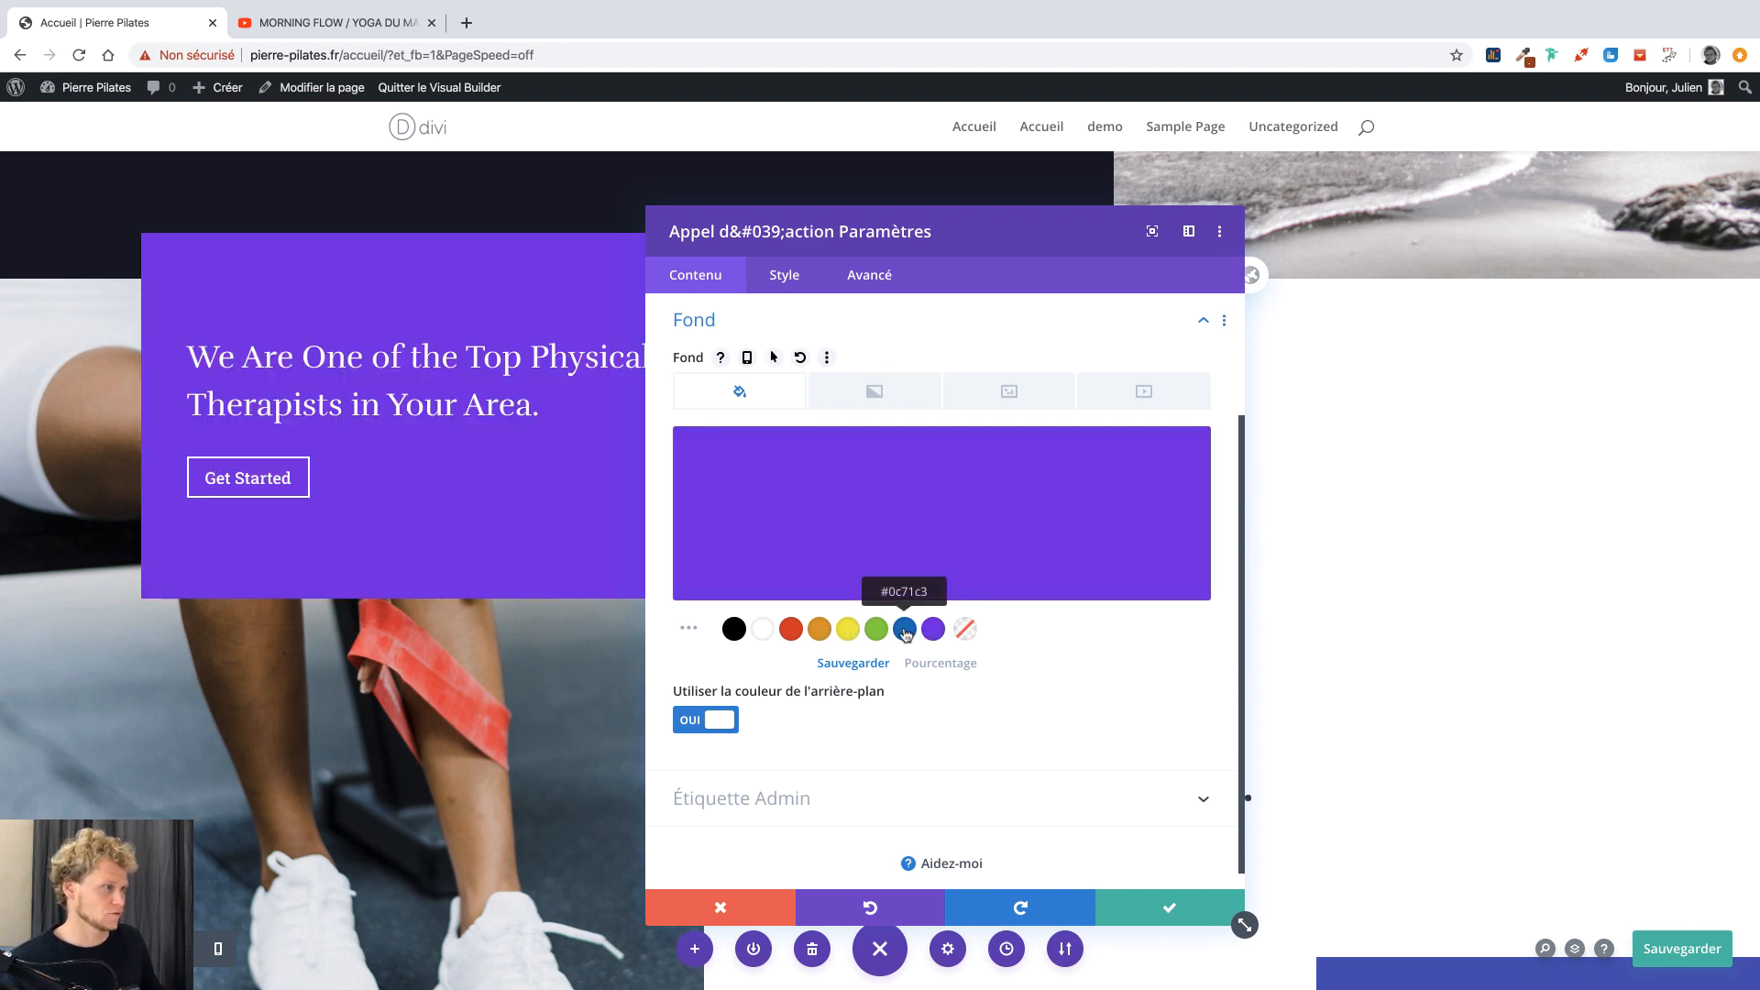
{"action": "left_click", "coordinate": [904, 632]}
{"action": "left_click", "coordinate": [1137, 908]}
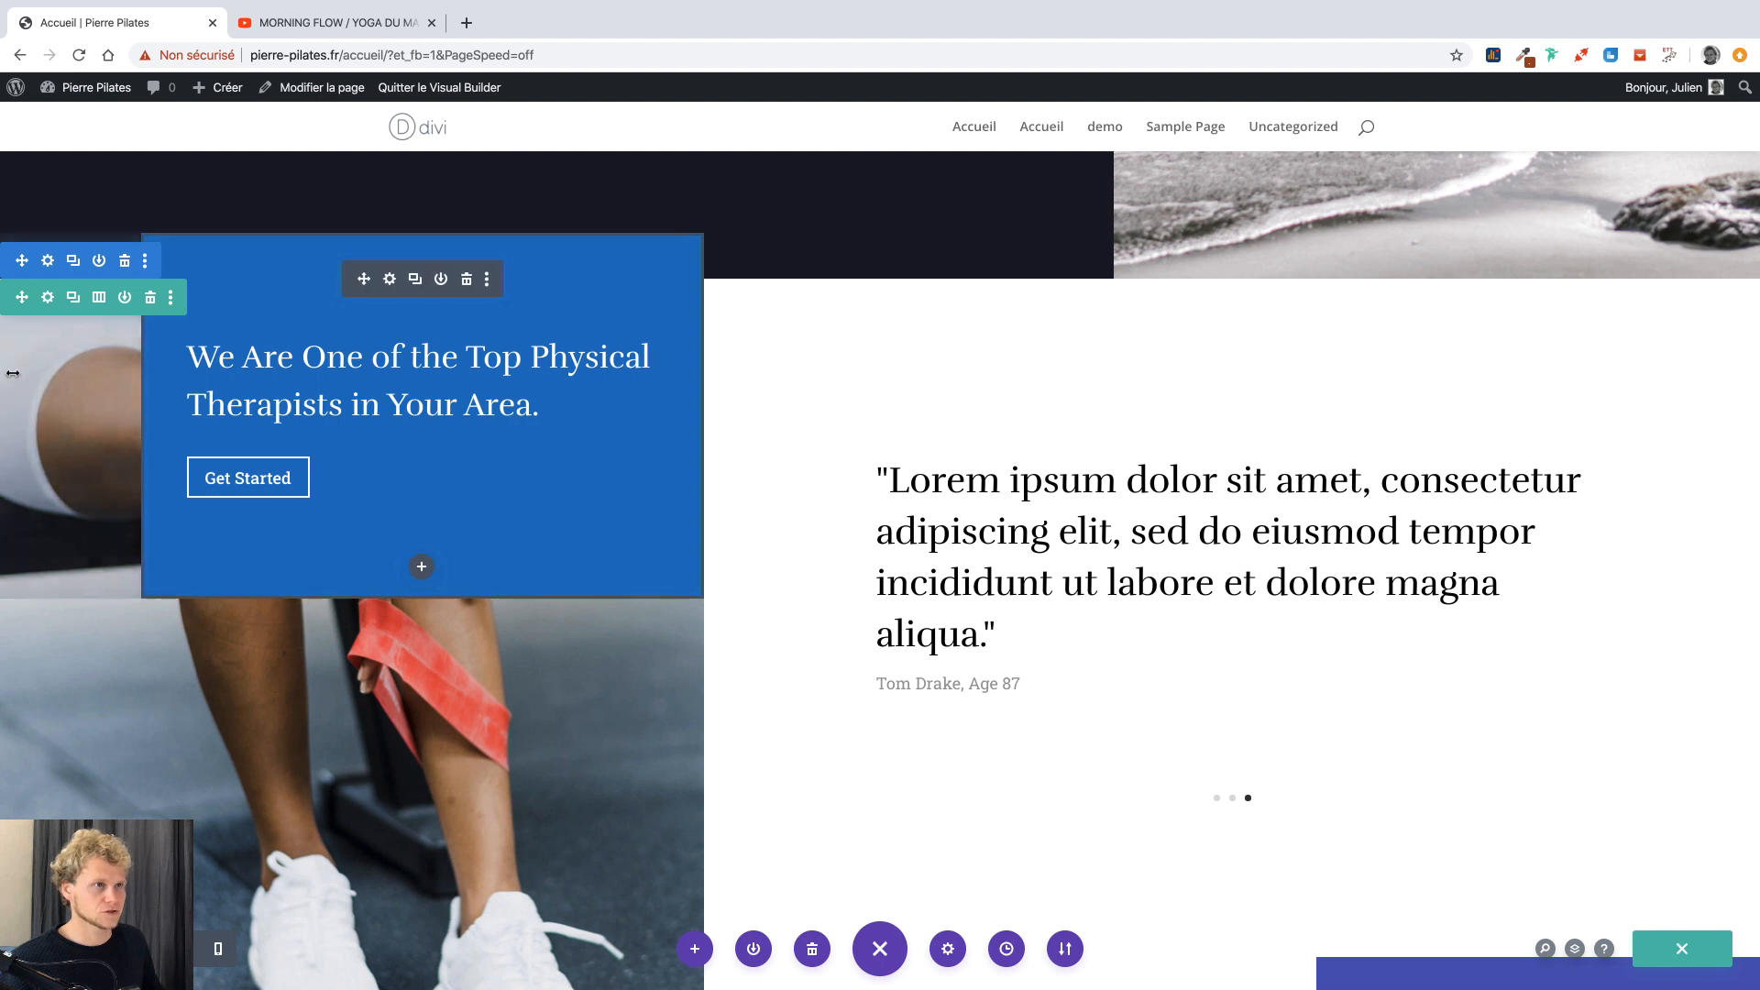
Give the row's first column the Cours-Particuliers-Pilates.jpg background image and save.
{"action": "left_click", "coordinate": [49, 298]}
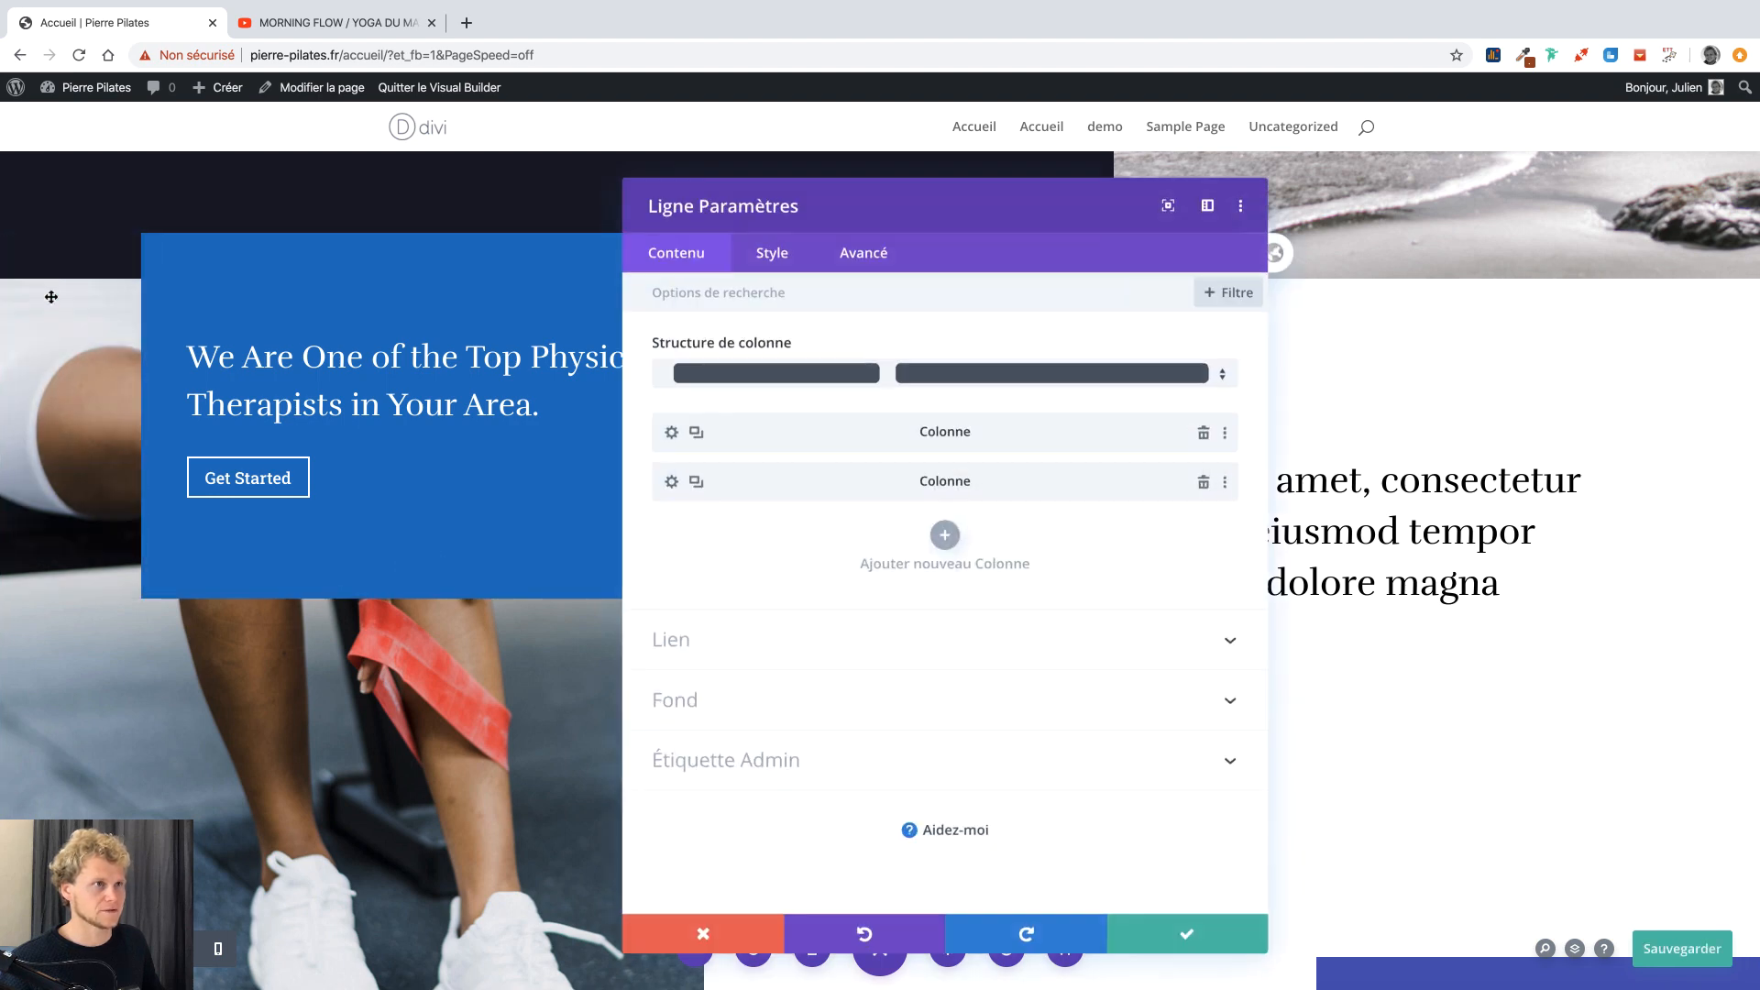
{"action": "left_click", "coordinate": [691, 442]}
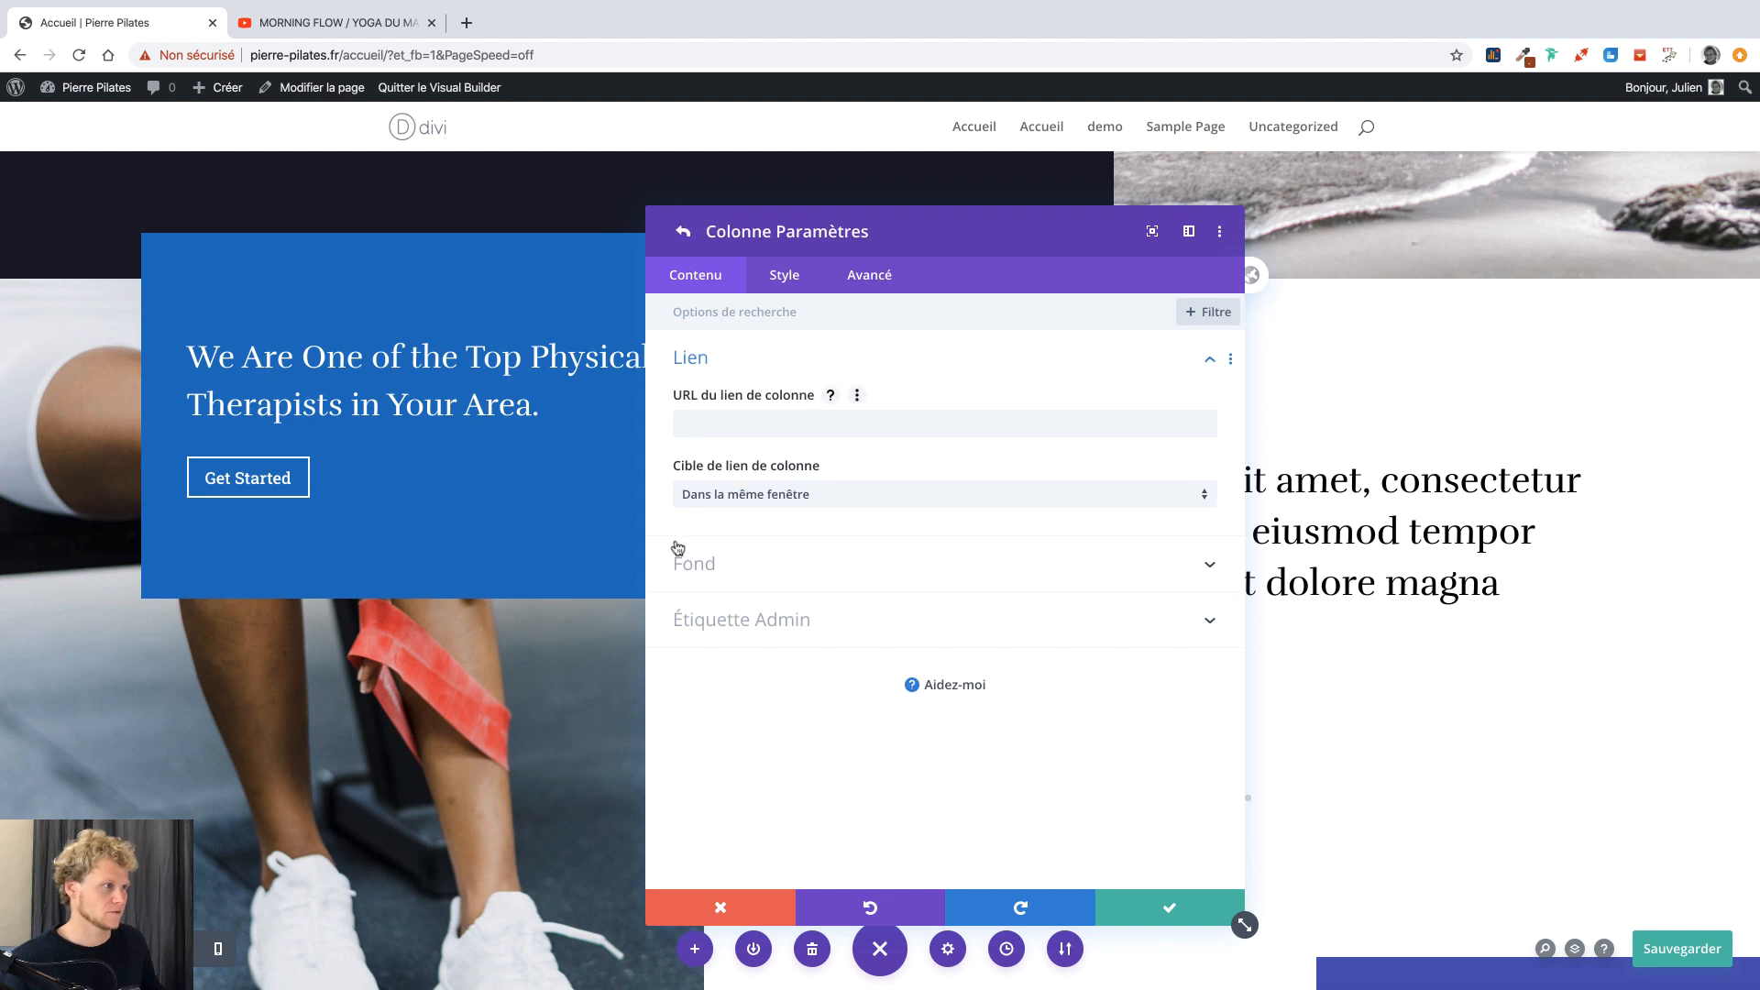
{"action": "left_click", "coordinate": [678, 550]}
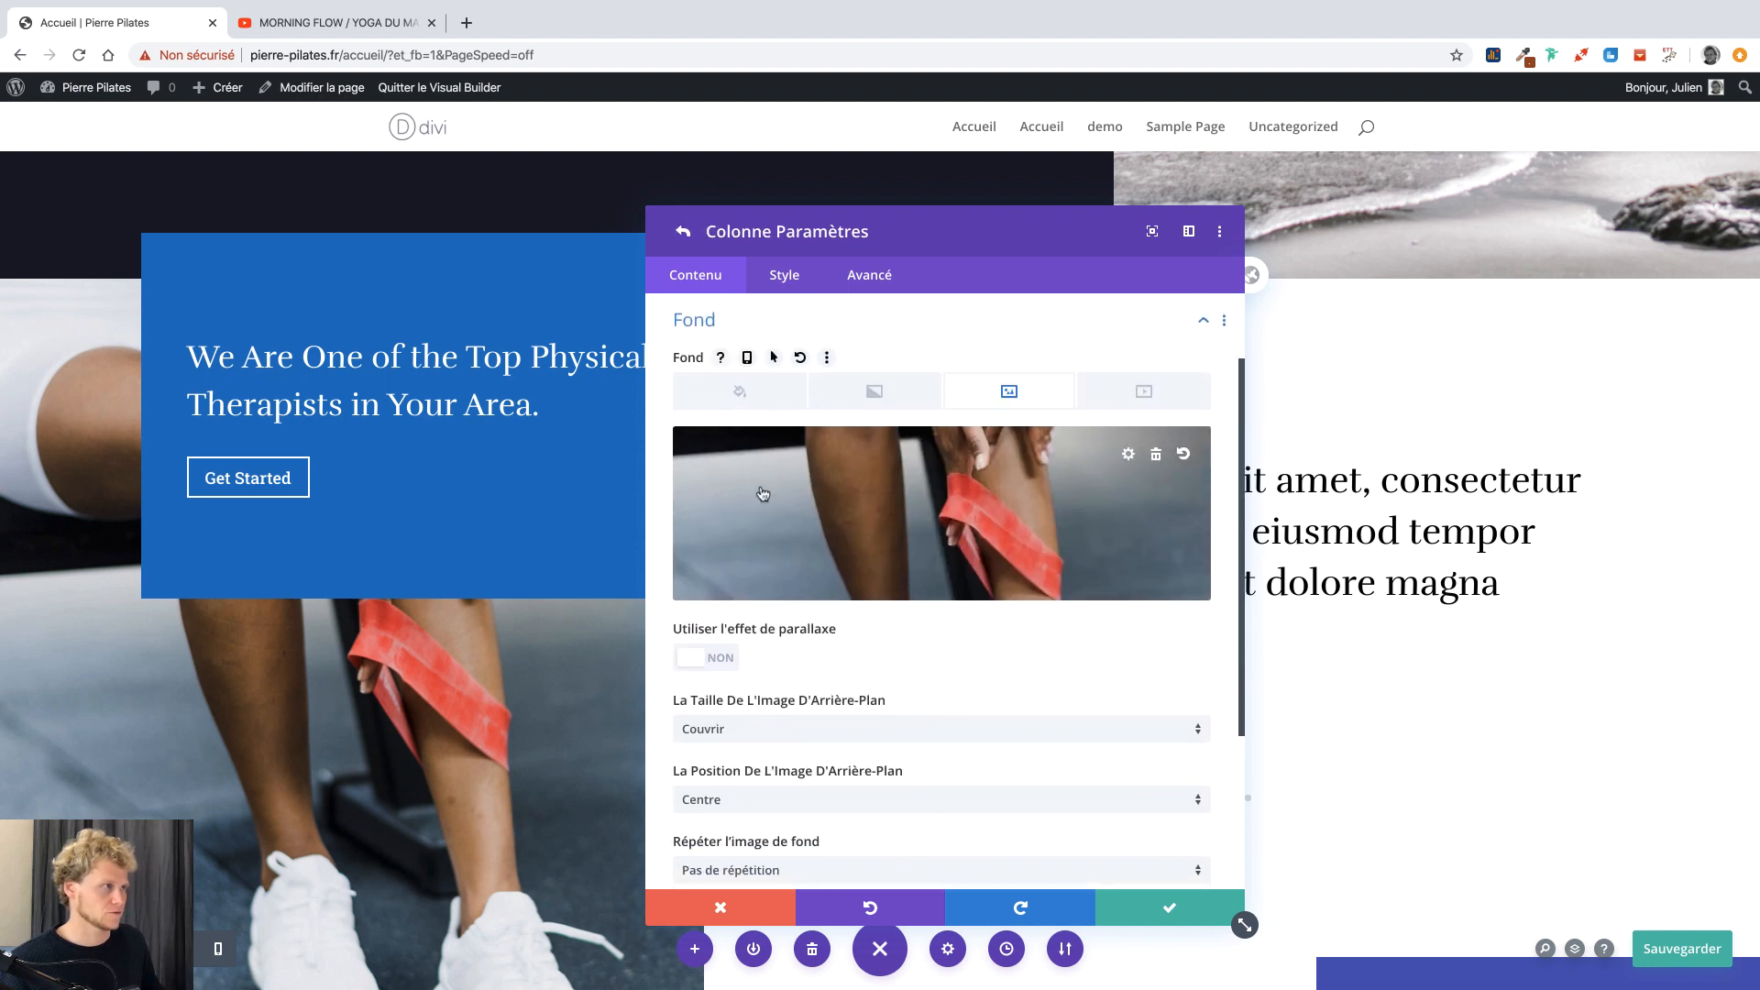
{"action": "left_click", "coordinate": [762, 495]}
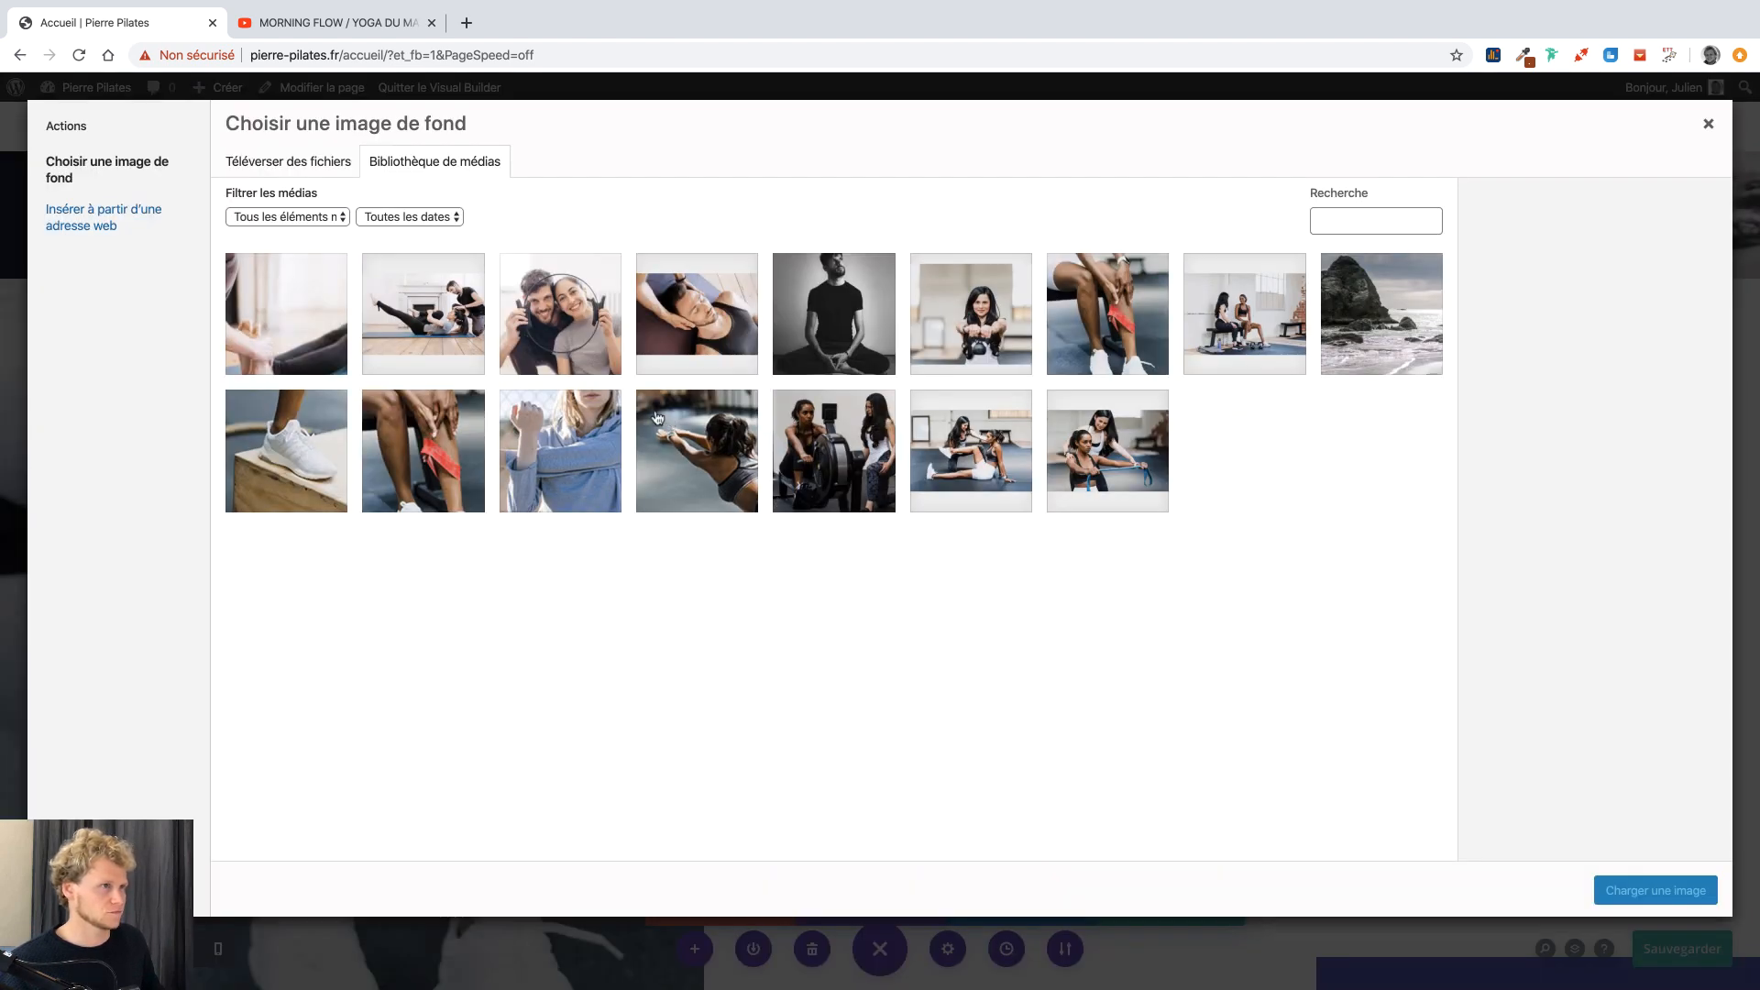
{"action": "left_click", "coordinate": [292, 356]}
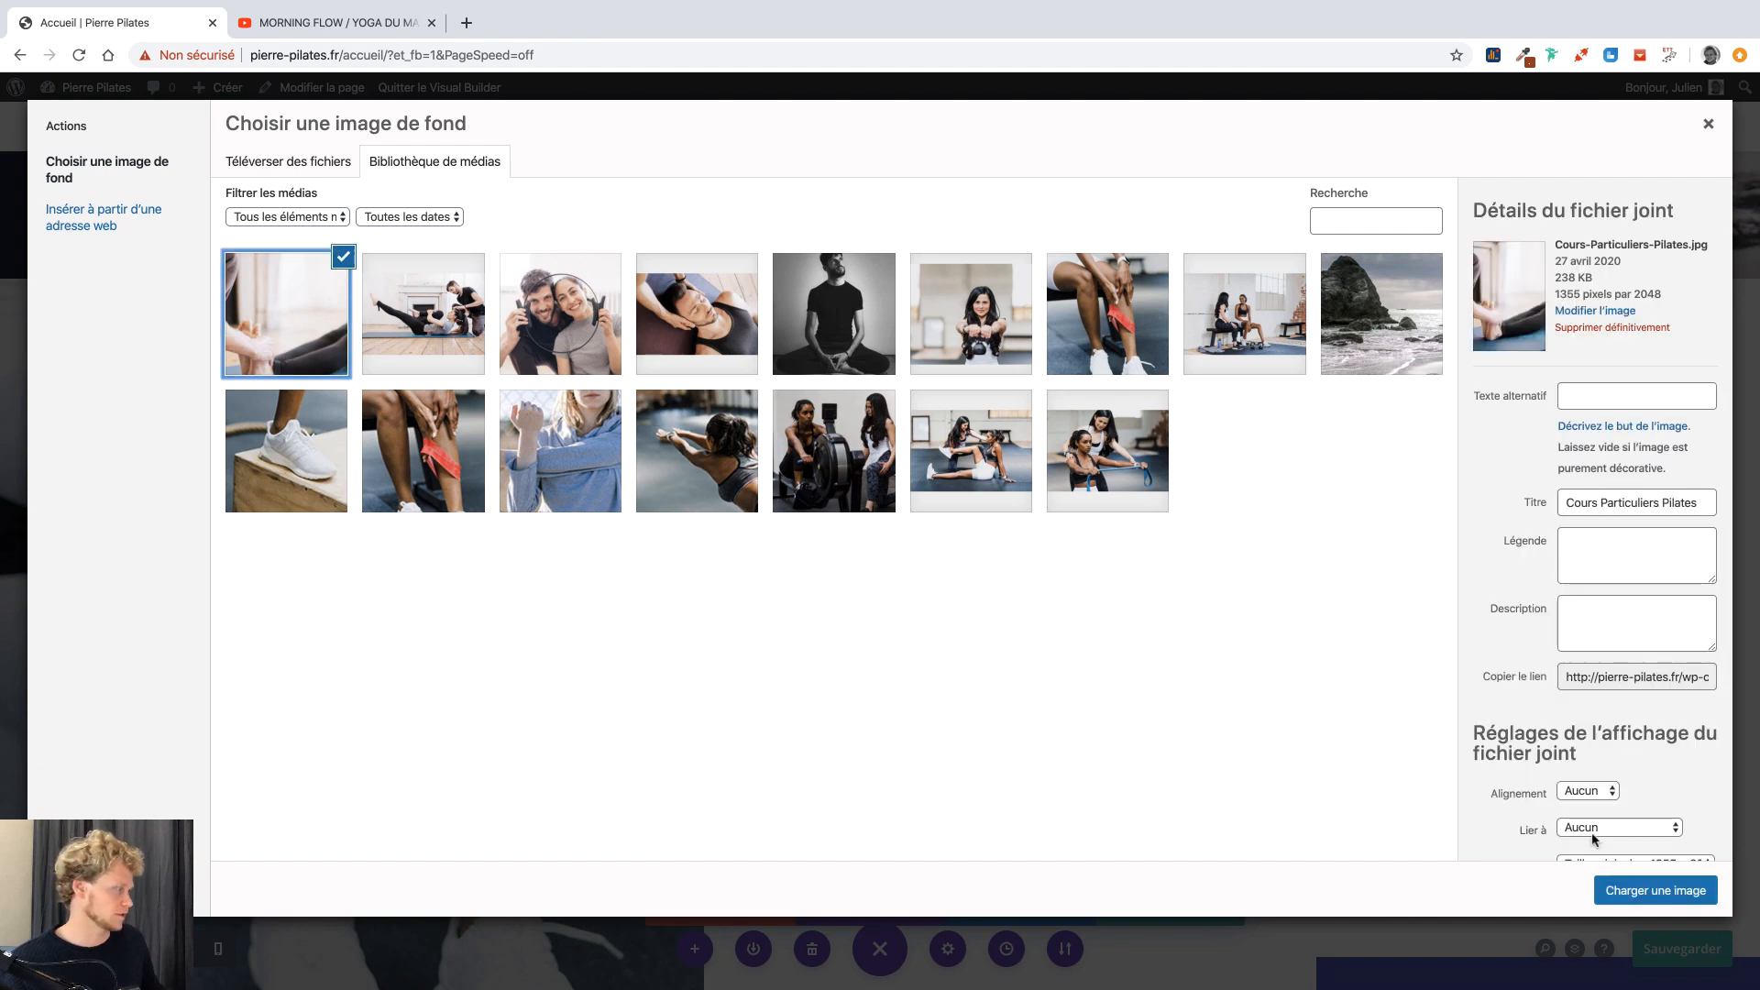
{"action": "left_click", "coordinate": [1630, 891]}
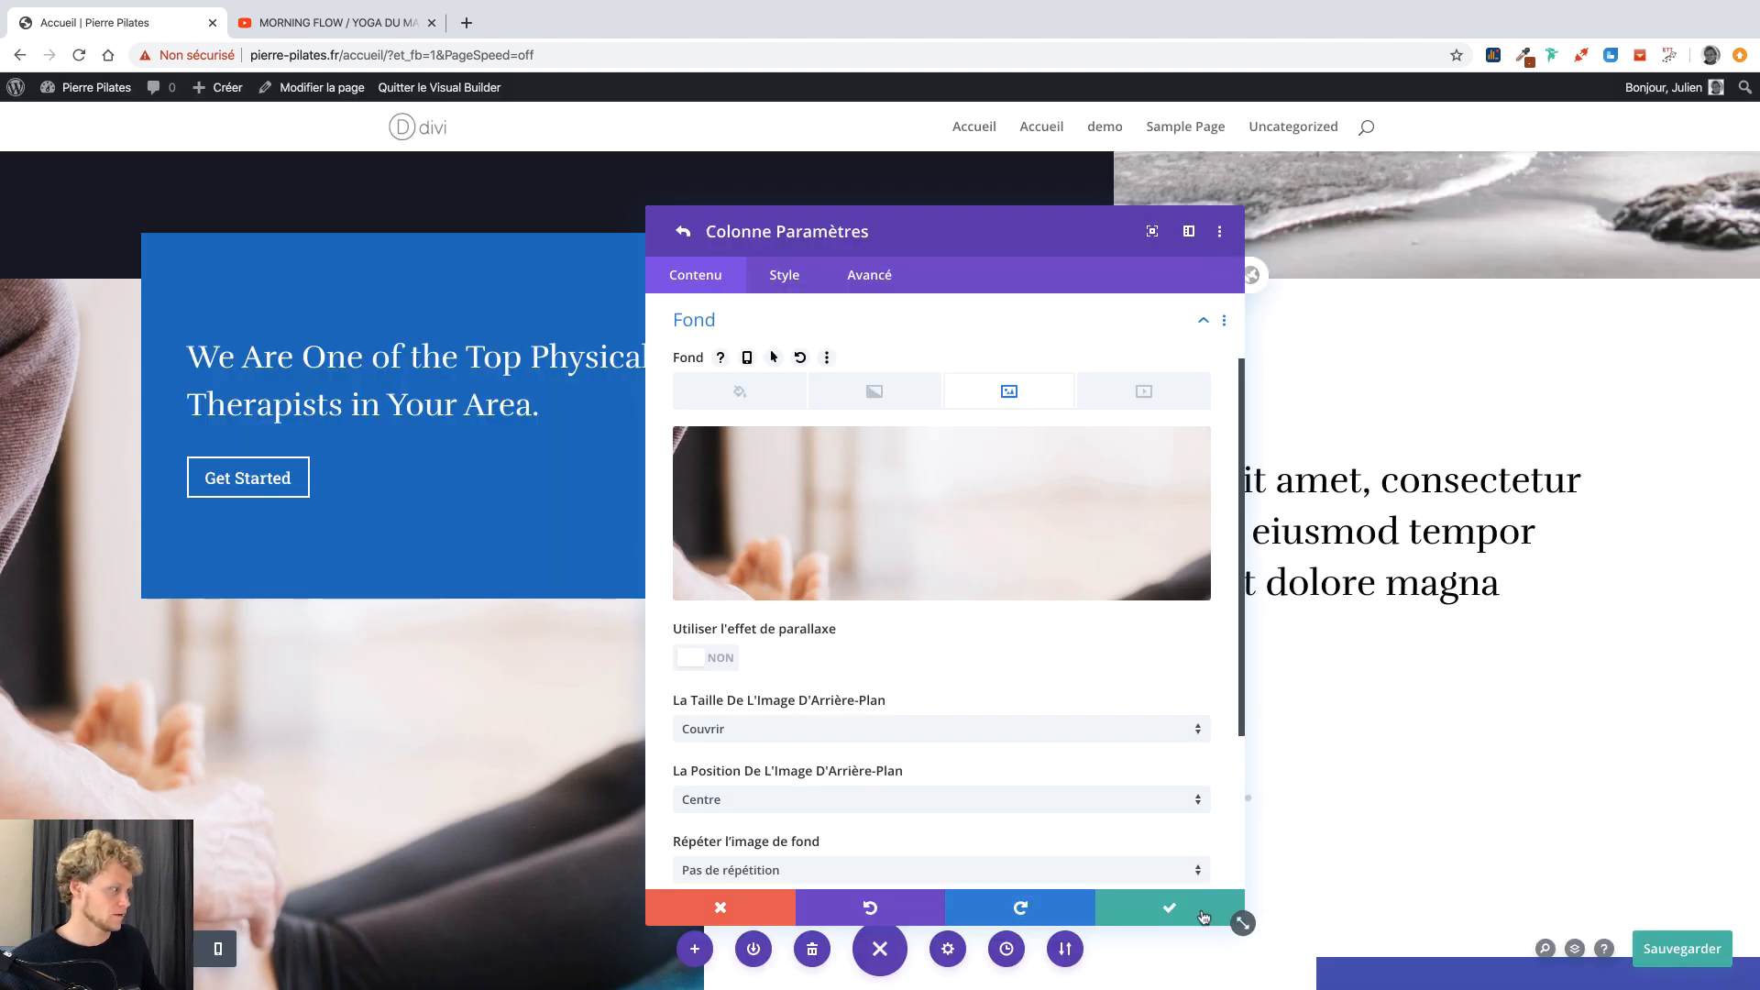
{"action": "left_click", "coordinate": [1191, 912]}
{"action": "left_click", "coordinate": [1172, 908]}
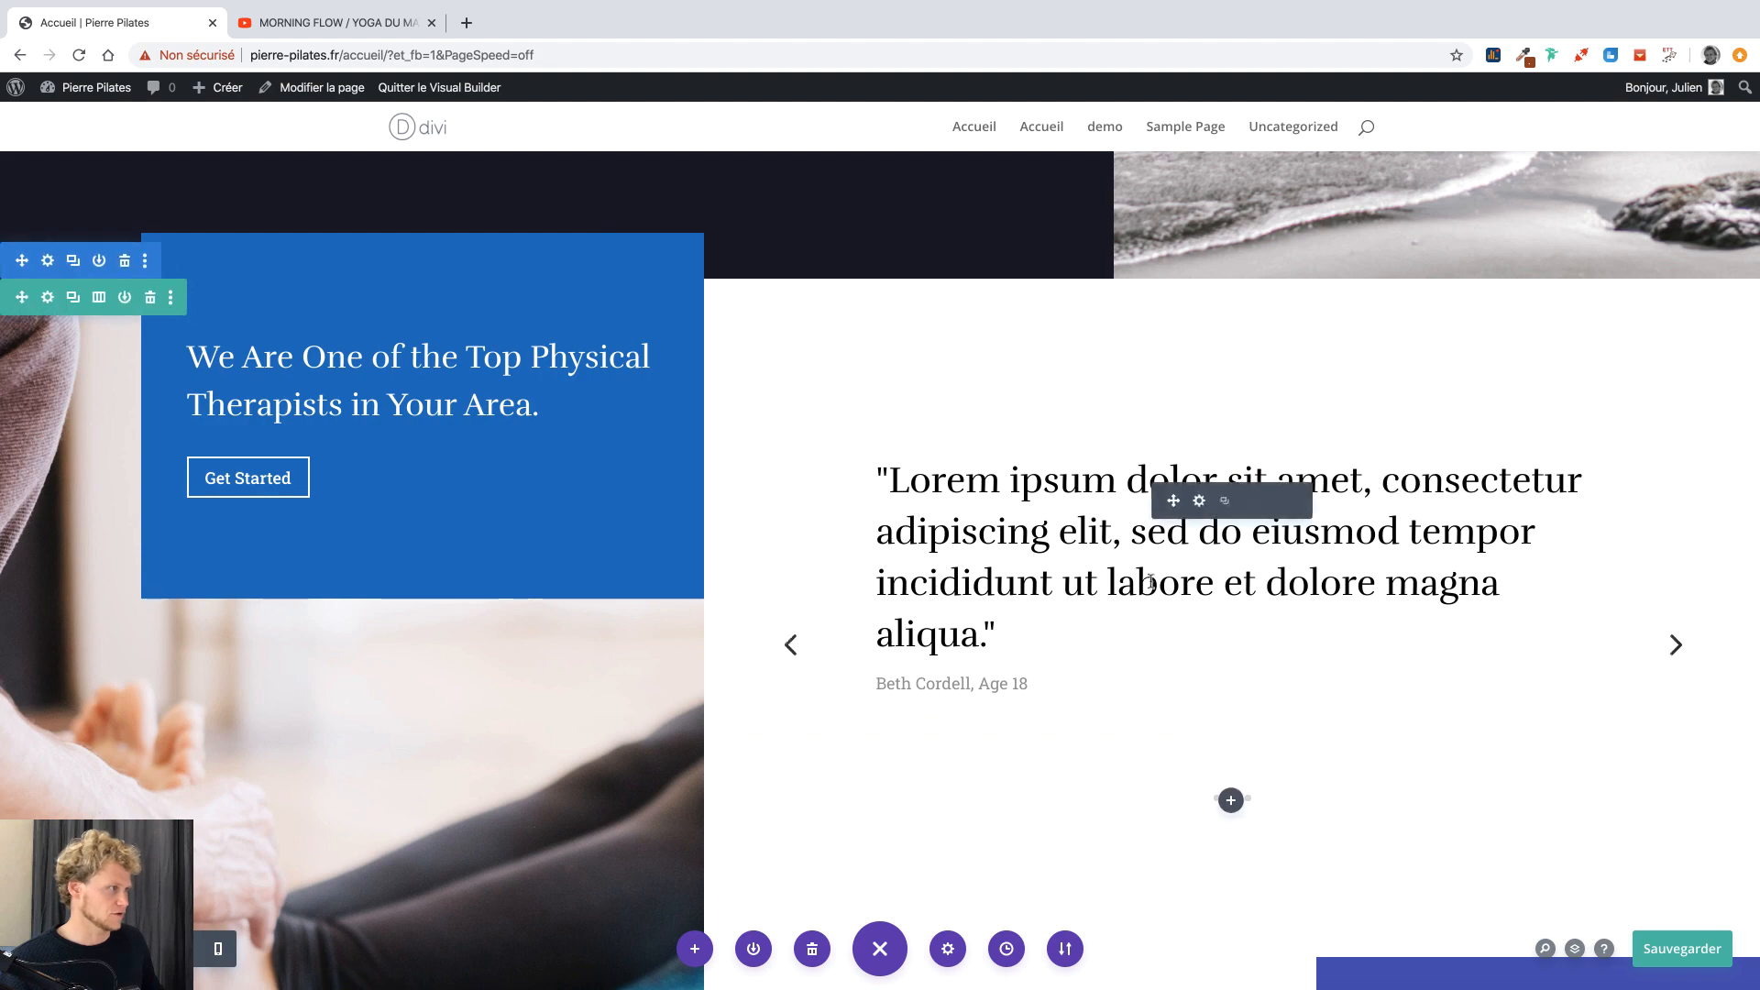
Scroll down to the FAQ section, glancing at the reference site.
{"action": "scroll", "coordinate": [1104, 598], "scroll_direction": "down", "scroll_amount": 5}
{"action": "scroll", "coordinate": [1100, 577], "scroll_direction": "down", "scroll_amount": 3}
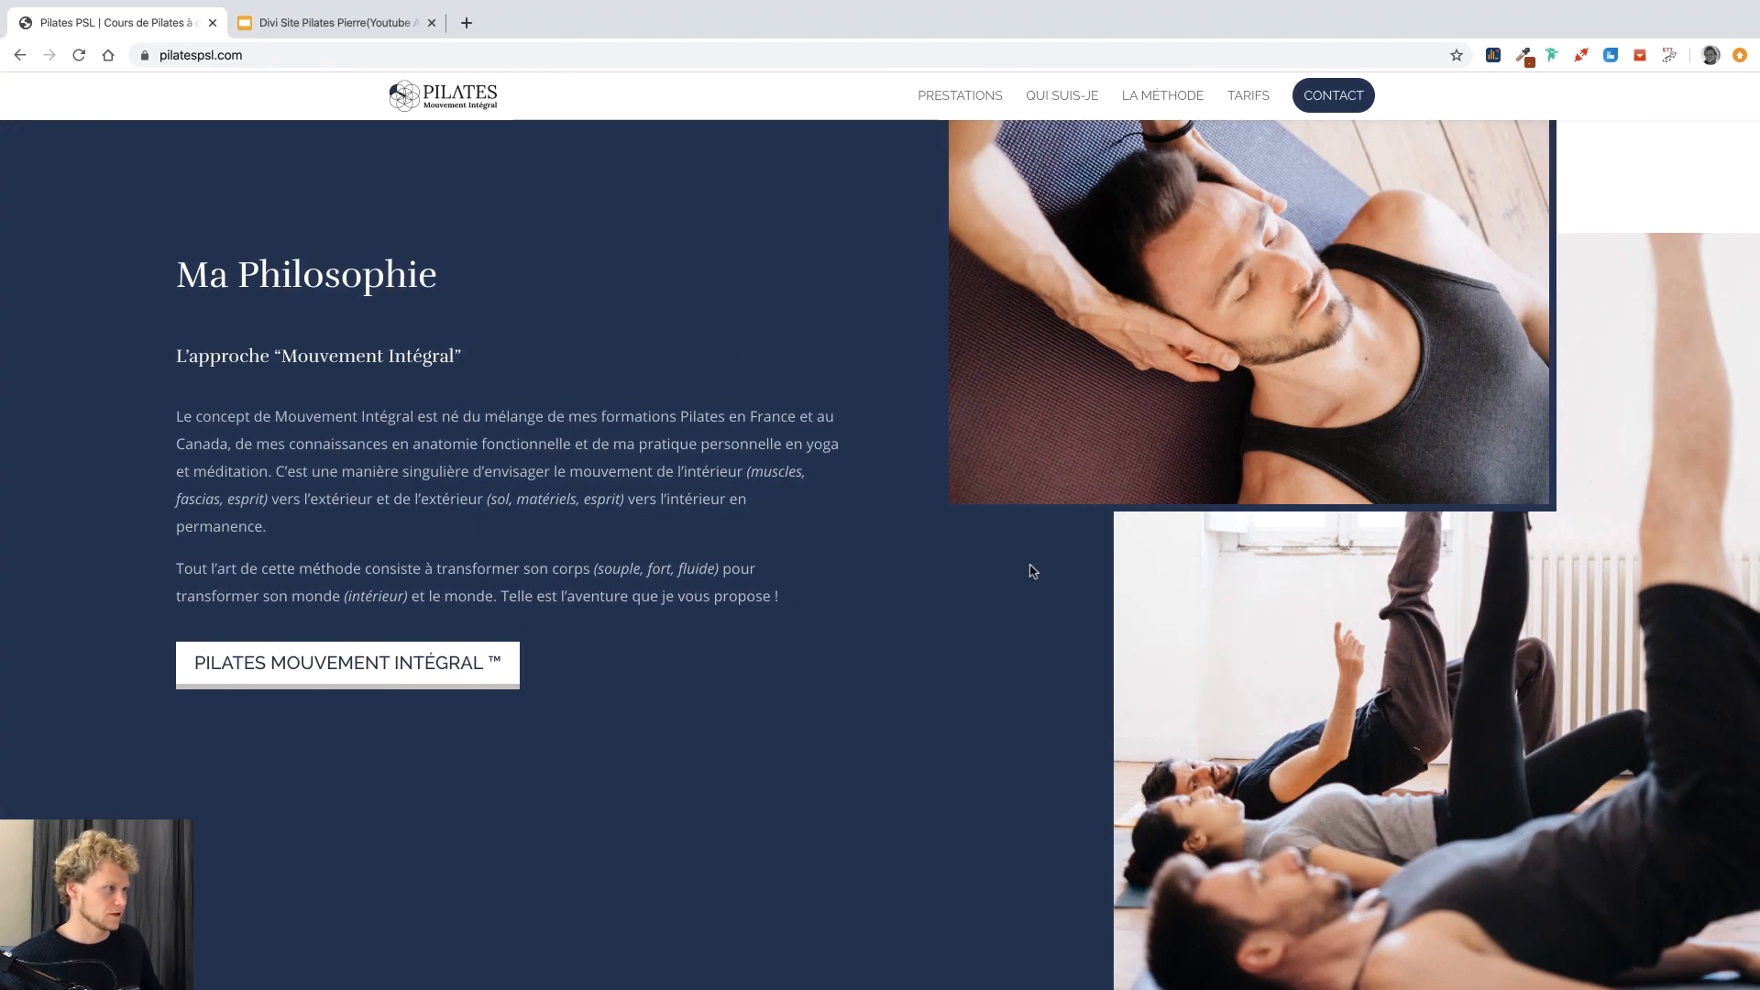
{"action": "scroll", "coordinate": [1031, 570], "scroll_direction": "down", "scroll_amount": 10}
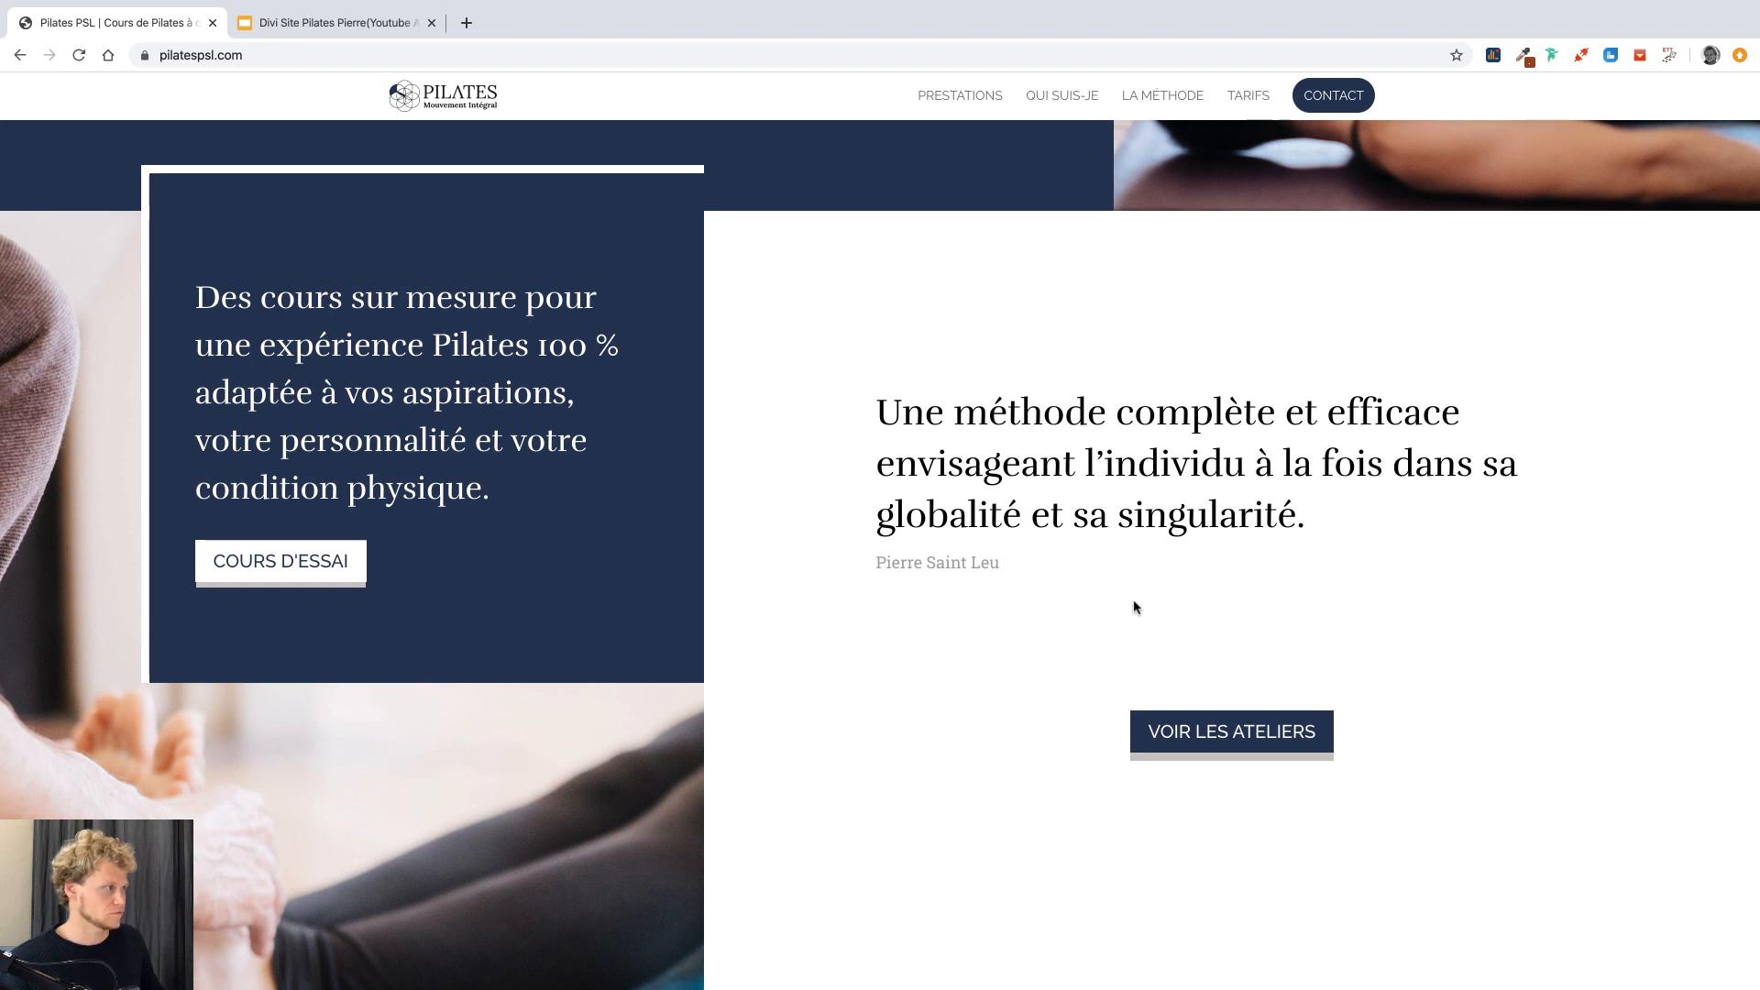
{"action": "scroll", "coordinate": [1136, 608], "scroll_direction": "down", "scroll_amount": 8}
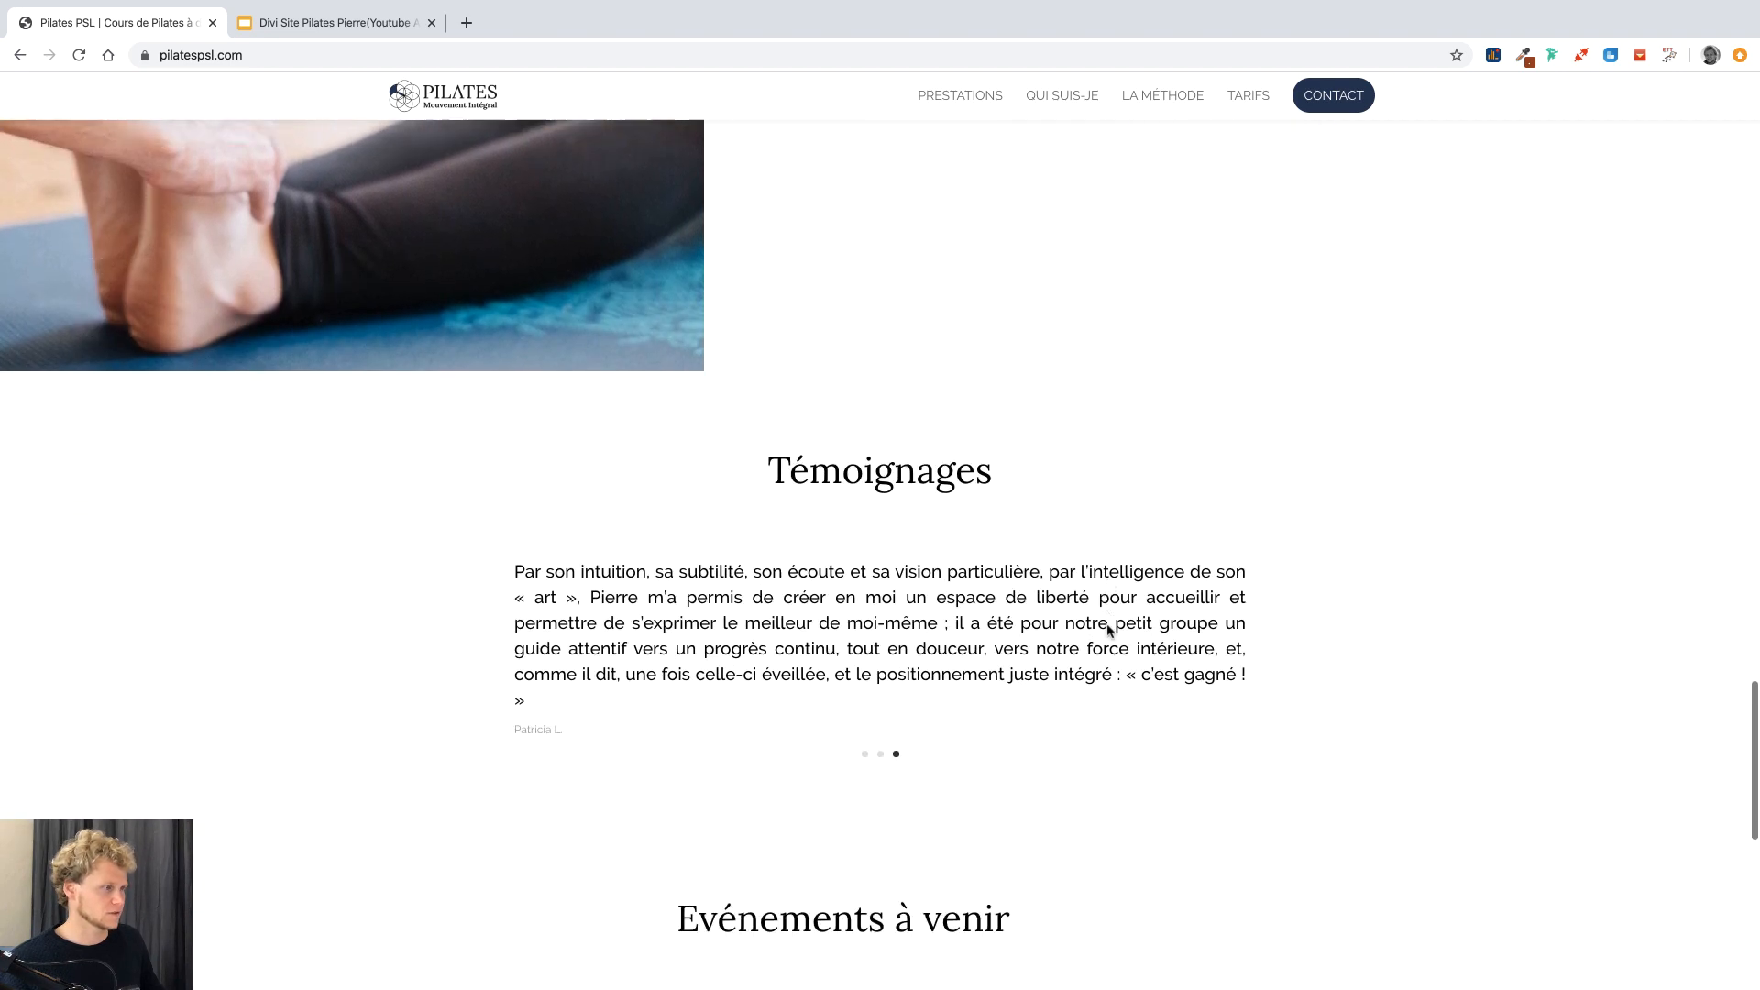
{"action": "scroll", "coordinate": [999, 624], "scroll_direction": "down", "scroll_amount": 4}
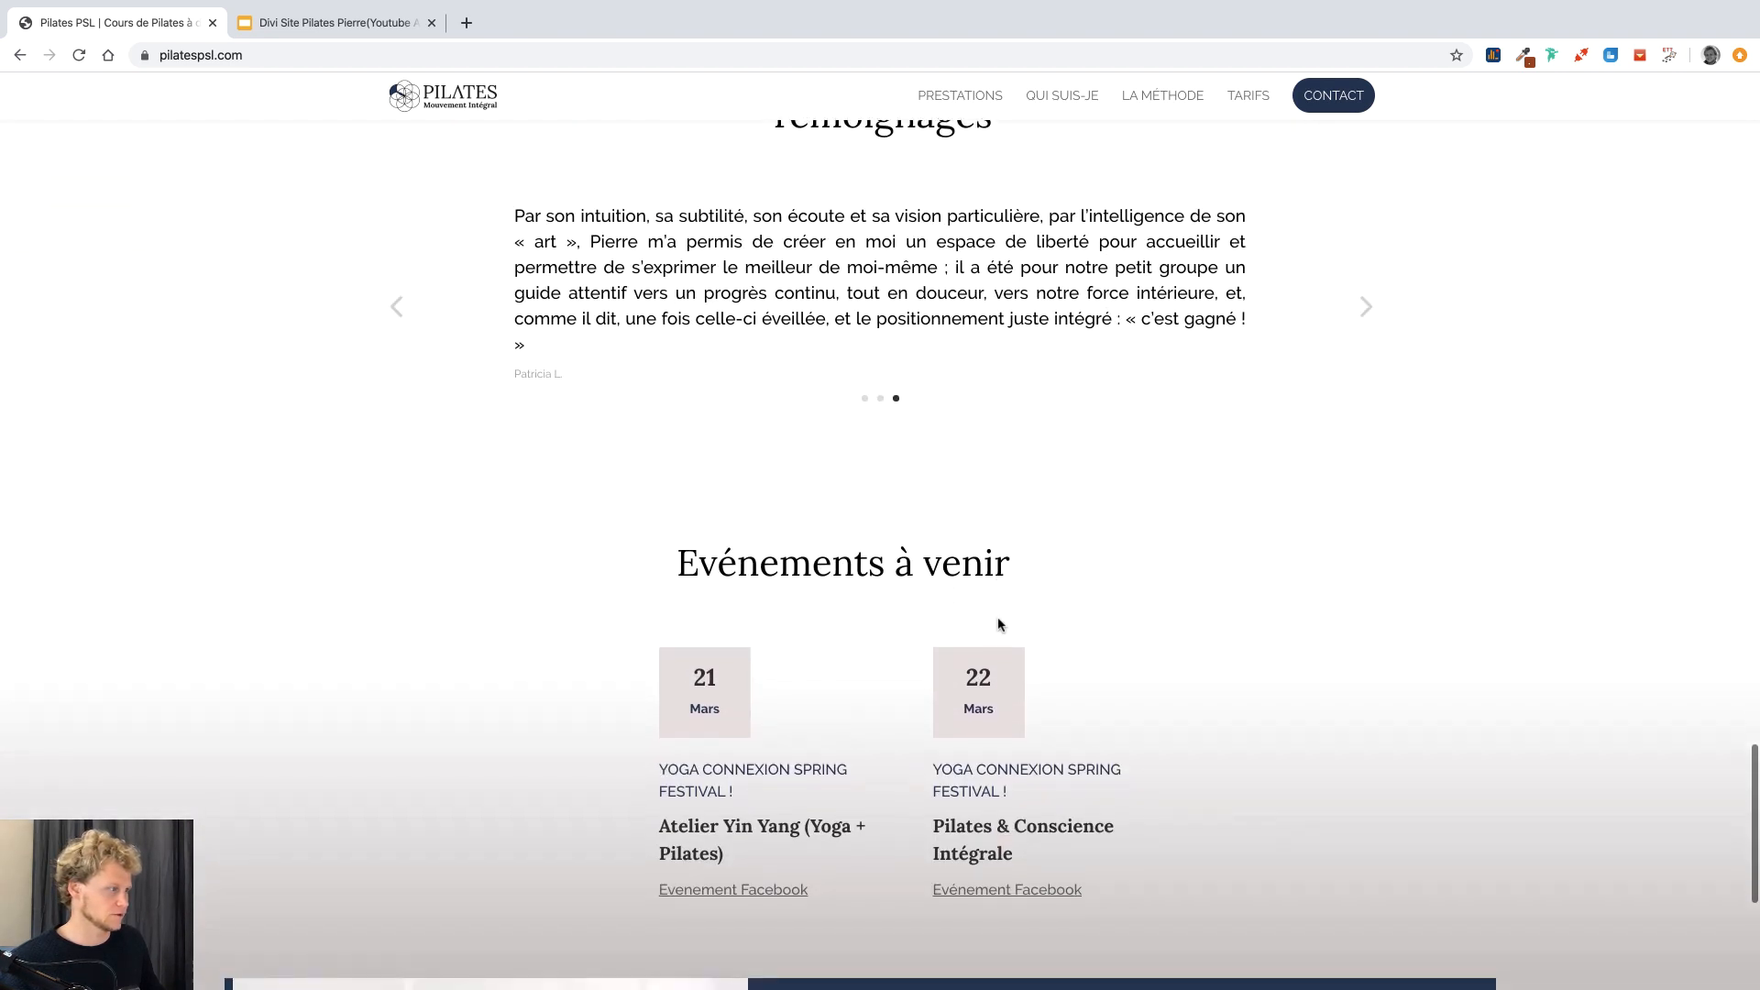
{"action": "scroll", "coordinate": [803, 611], "scroll_direction": "down", "scroll_amount": 5}
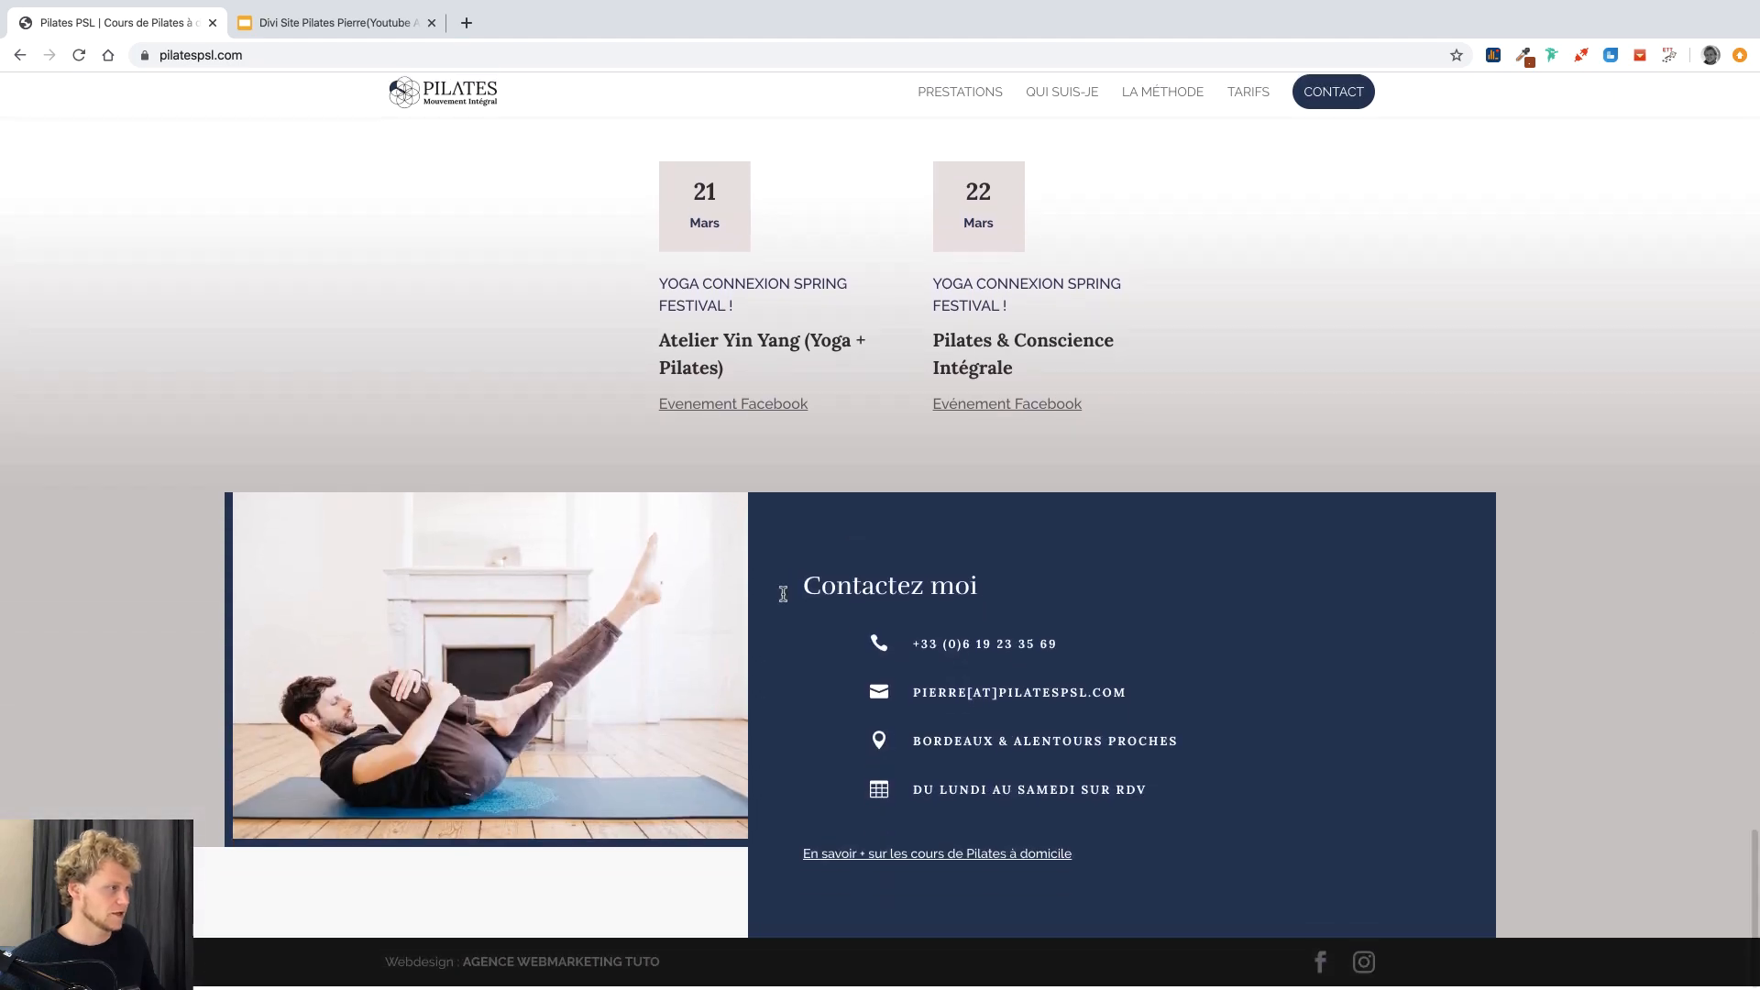
{"action": "scroll", "coordinate": [1077, 449], "scroll_direction": "up", "scroll_amount": 7}
{"action": "key", "text": "ctrl+Left"}
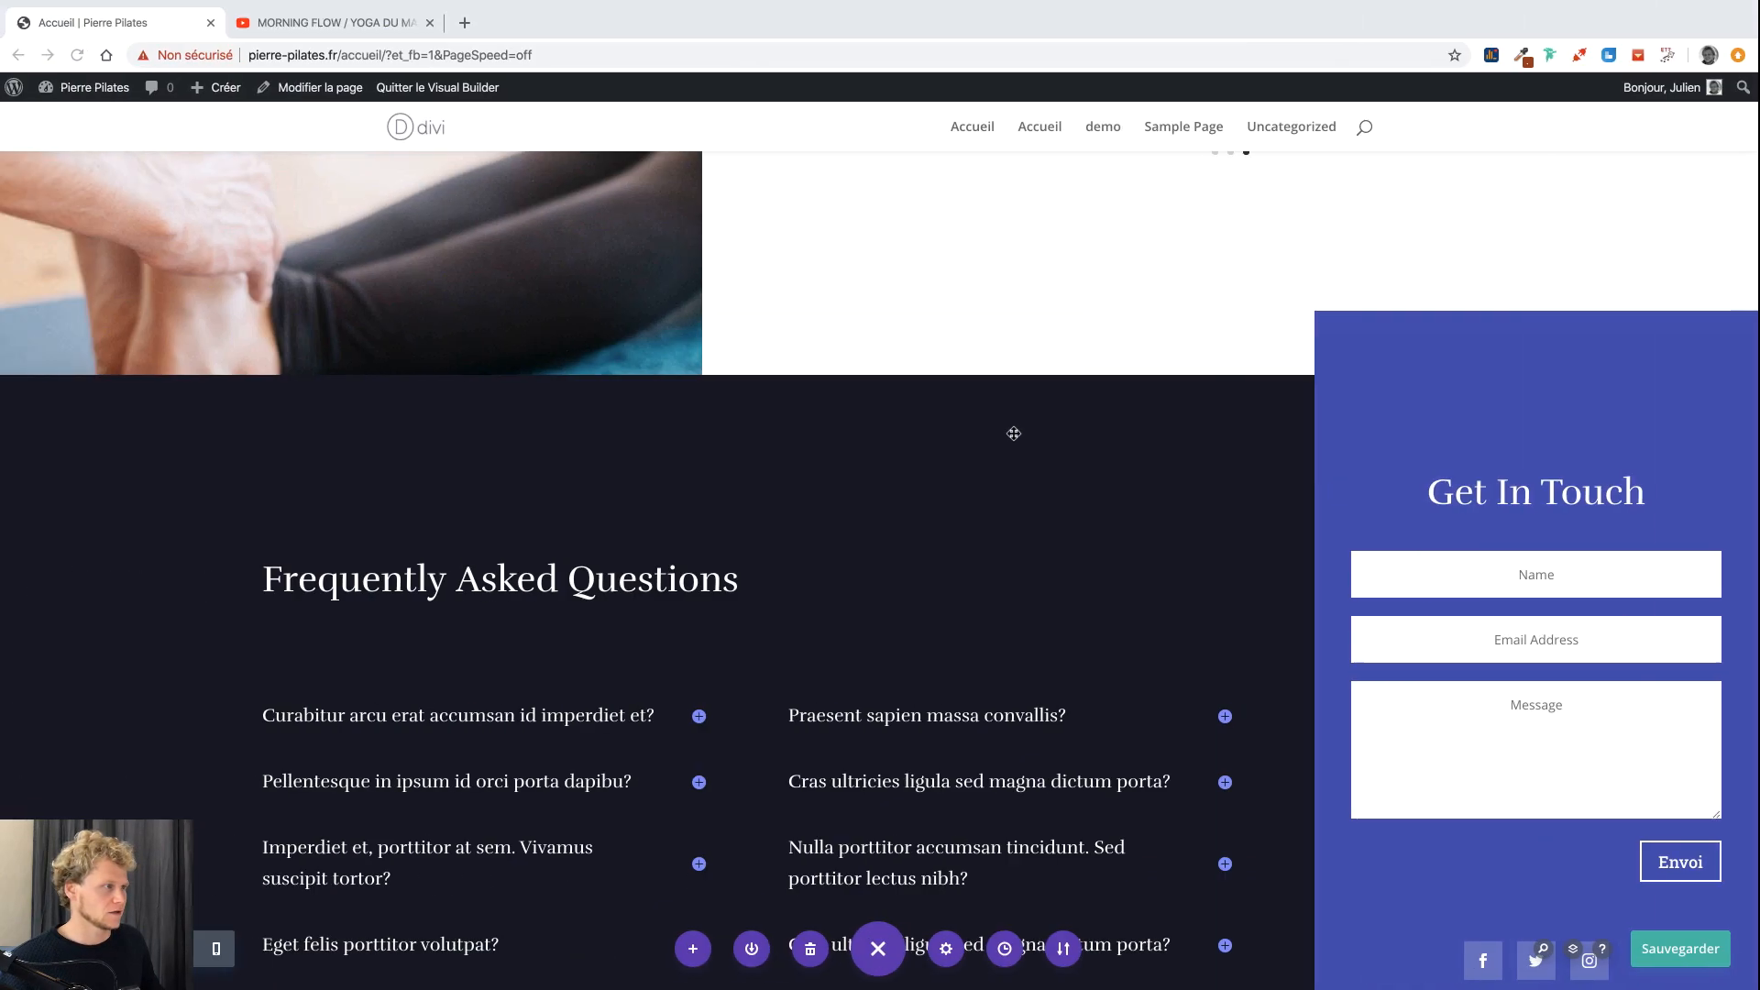
{"action": "key", "text": "ctrl+Right"}
{"action": "scroll", "coordinate": [999, 428], "scroll_direction": "down", "scroll_amount": 3}
{"action": "key", "text": "ctrl+Left"}
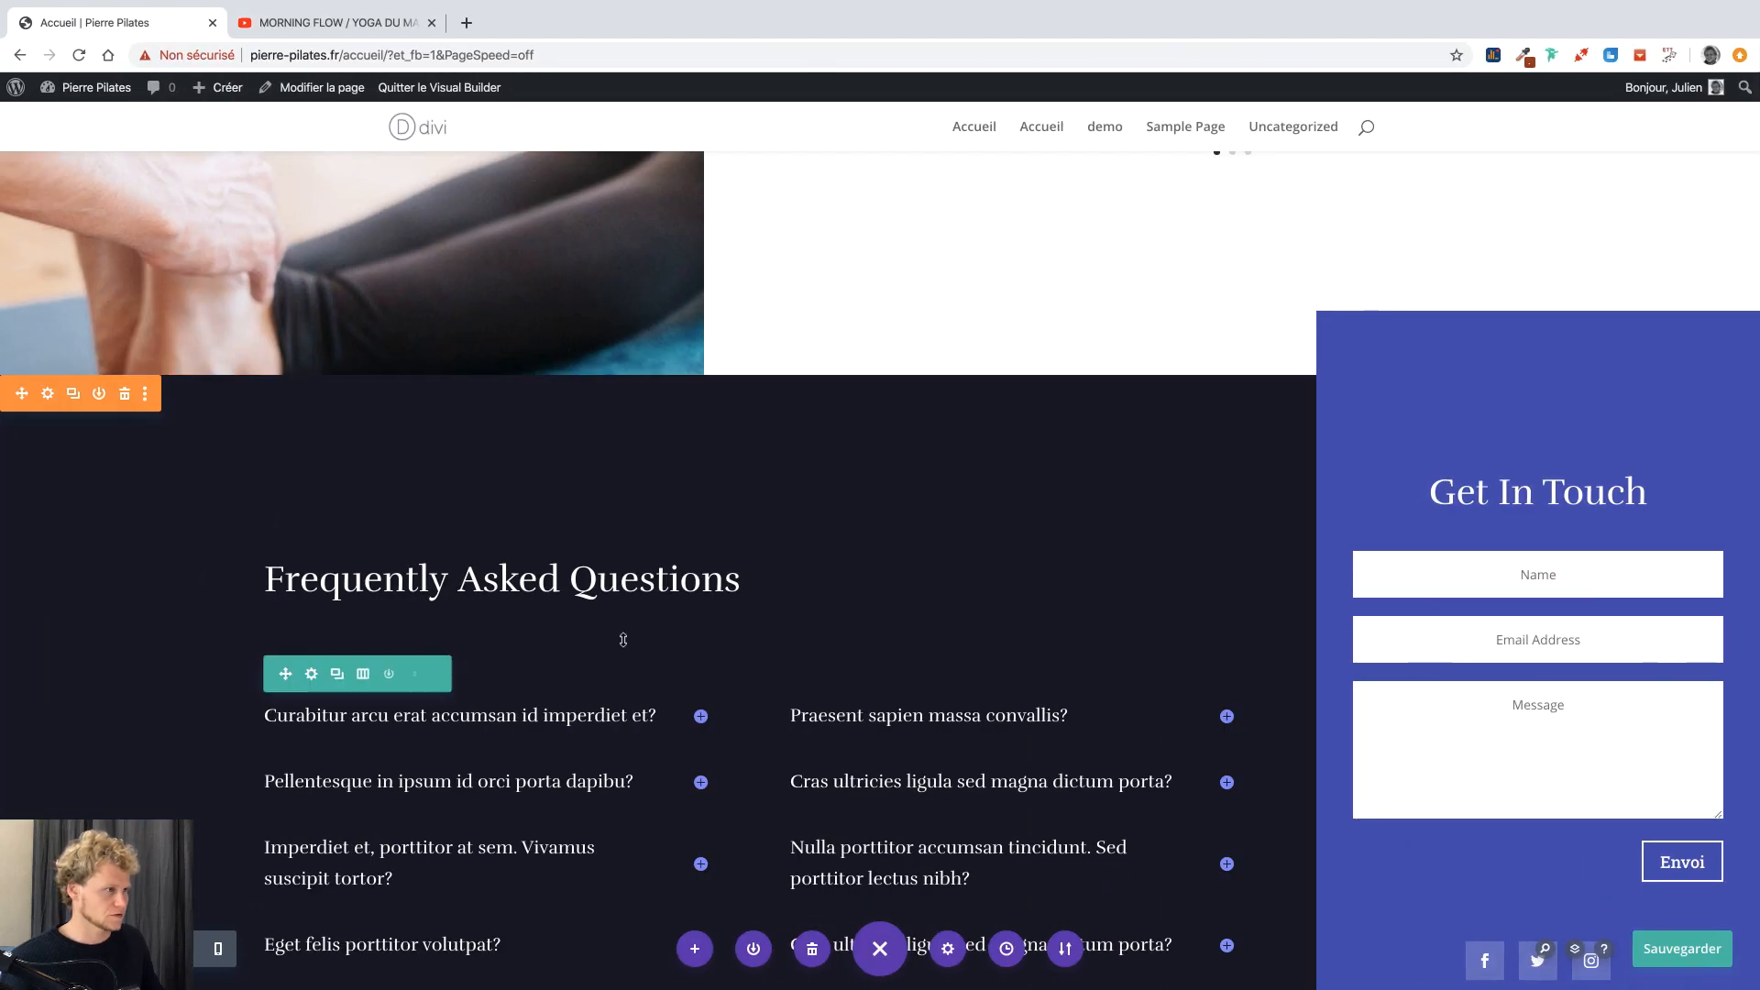
Retitle the headings 'Questions Fréquentes (FAQ)' and 'Contactez-moi'.
{"action": "triple_click", "coordinate": [518, 580]}
{"action": "type", "text": "Que"}
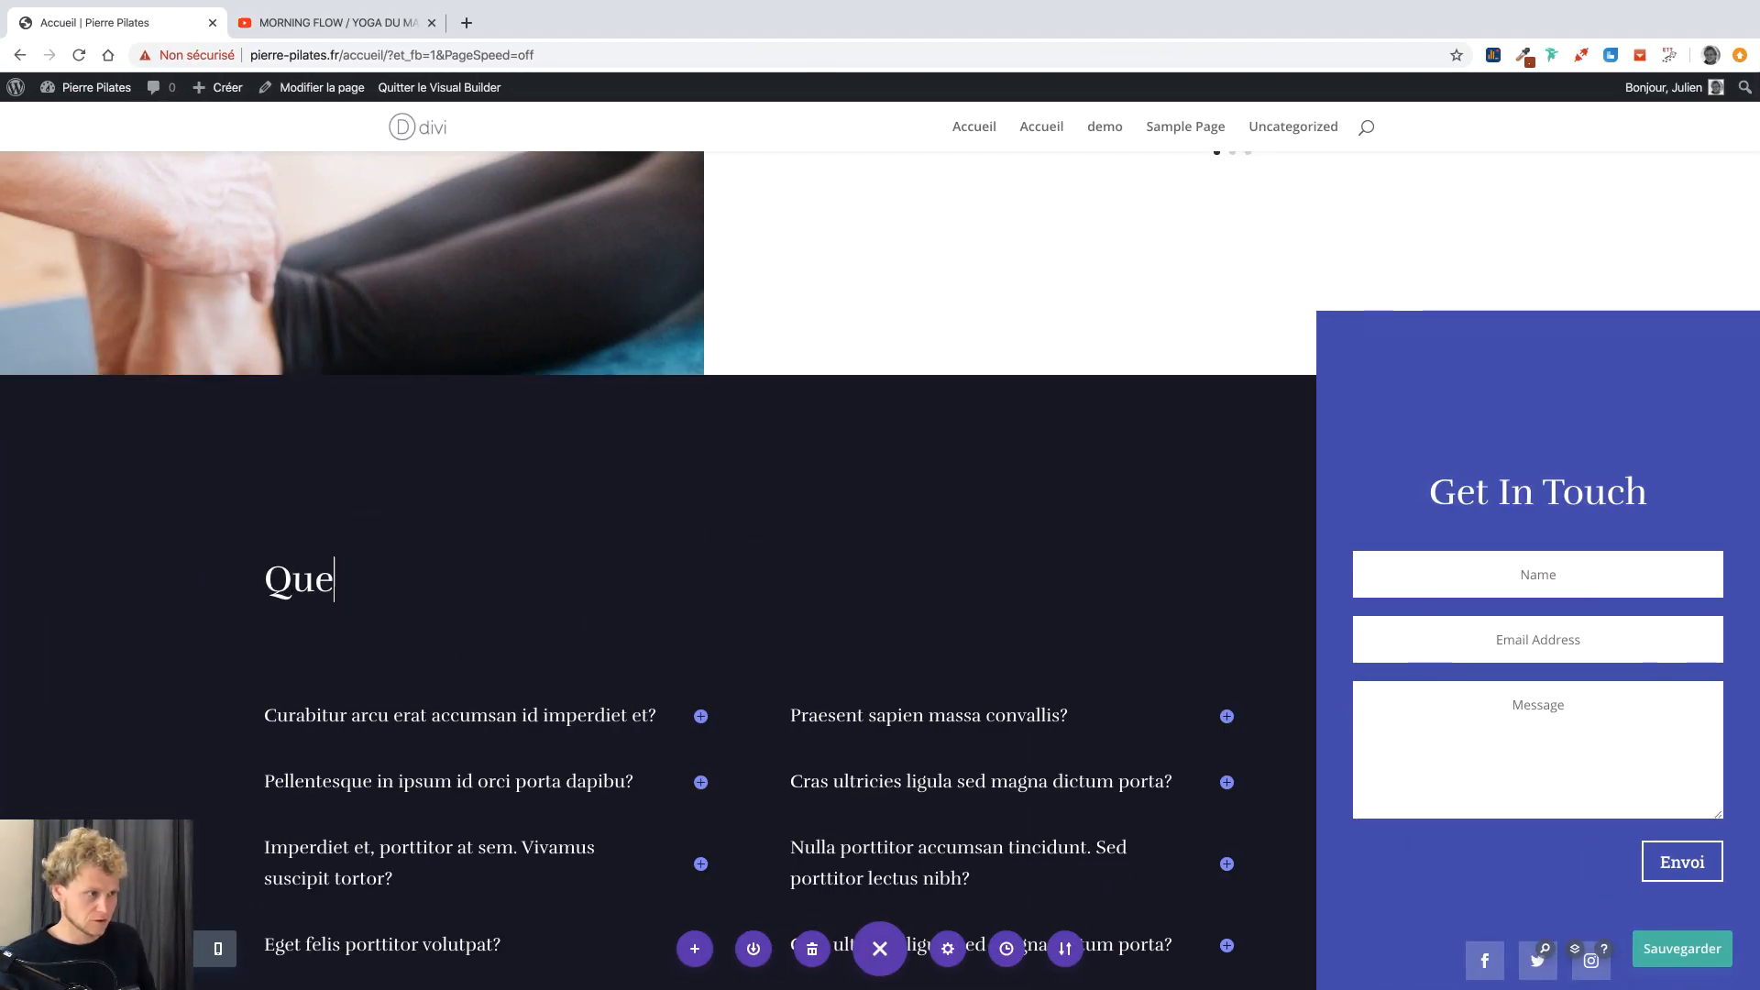
{"action": "type", "text": "stions Fréqu"}
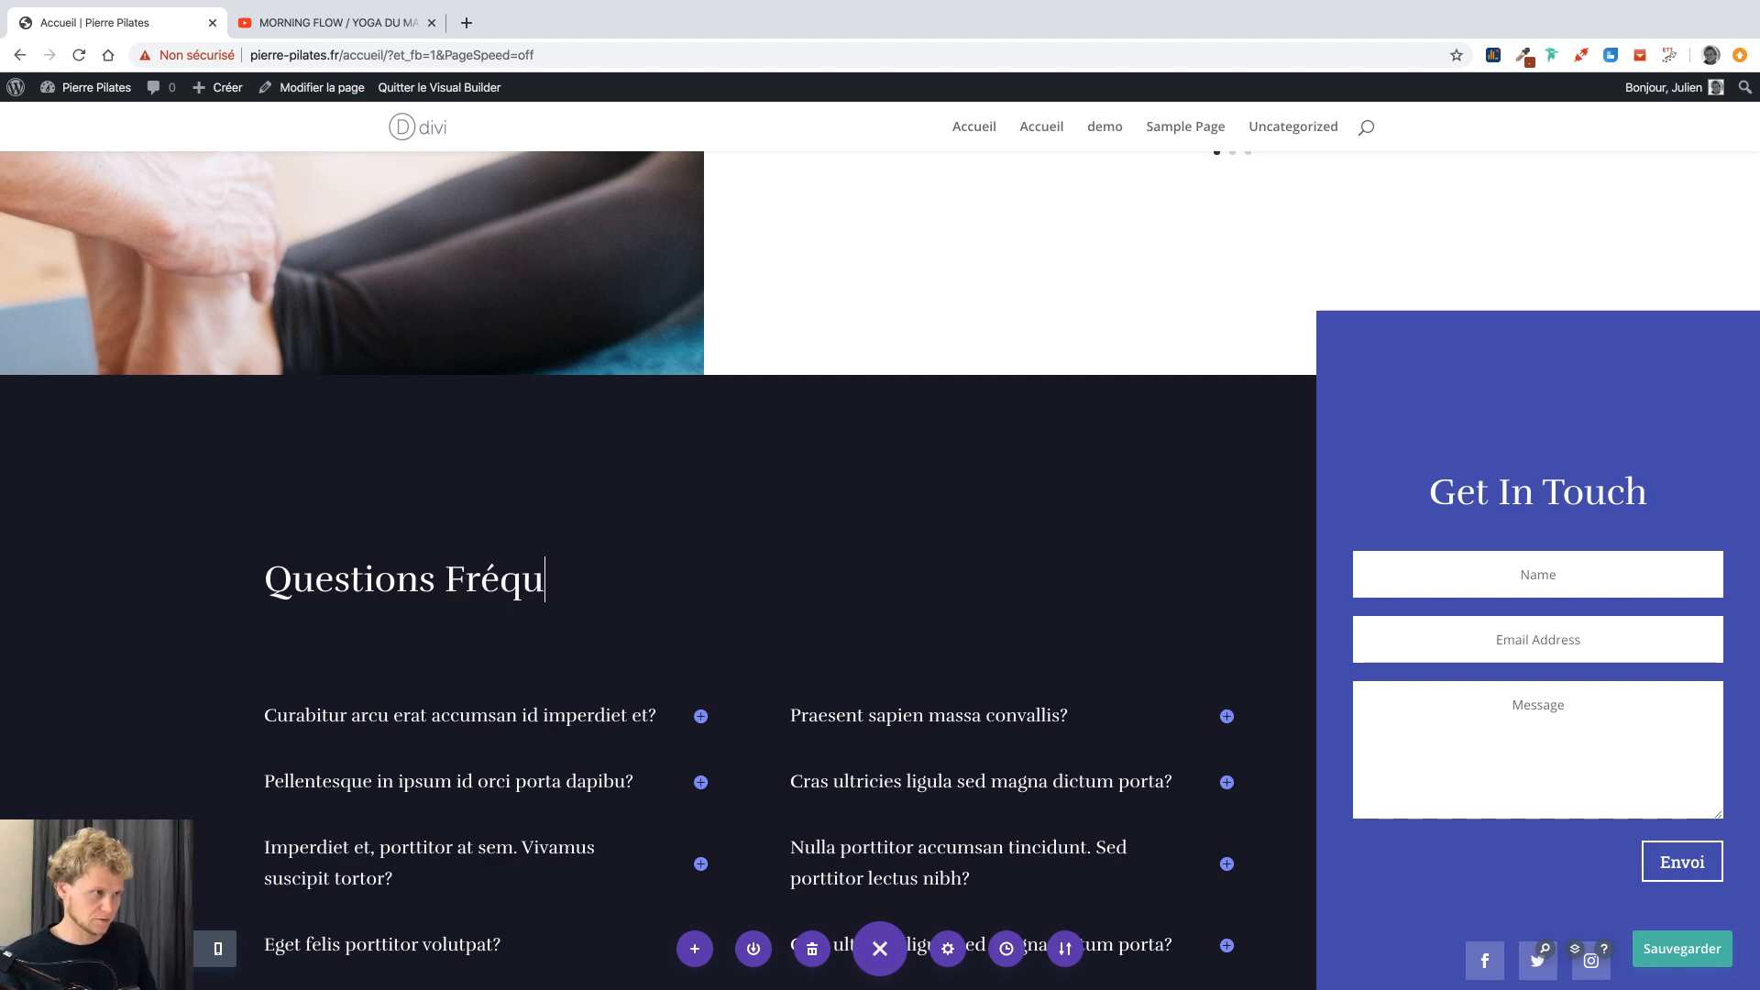
{"action": "type", "text": "entes (FAQ)"}
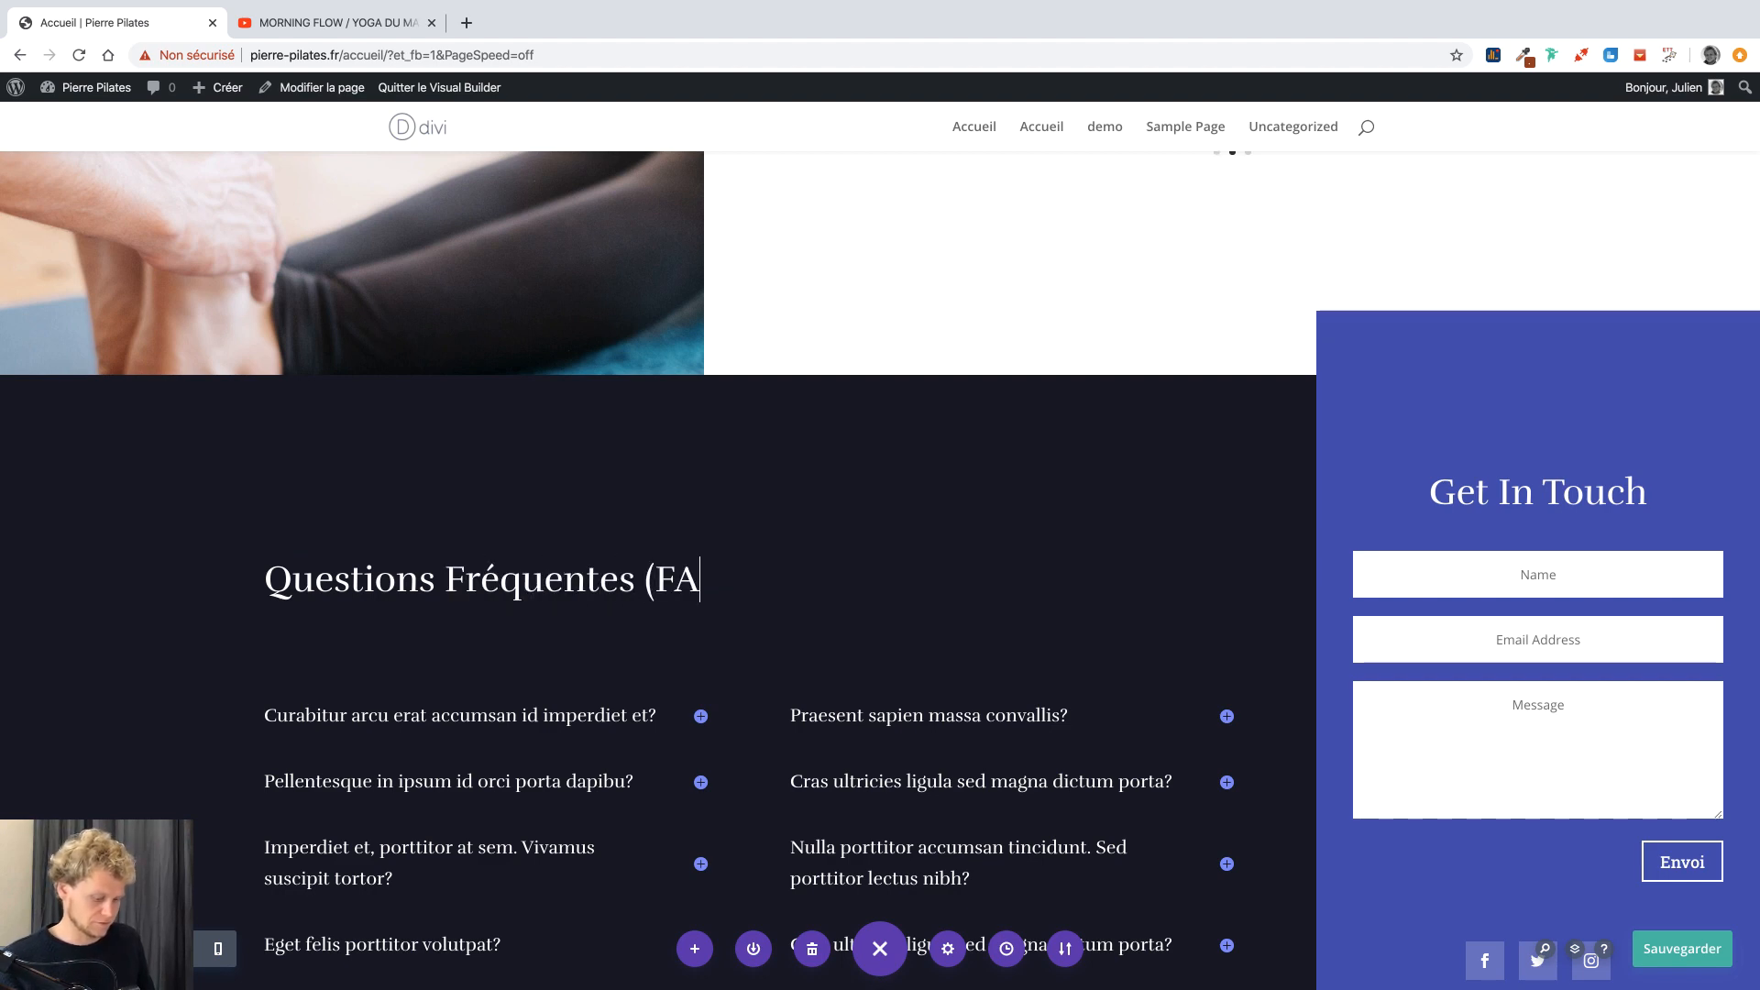
{"action": "triple_click", "coordinate": [1475, 495]}
{"action": "type", "text": "Co"}
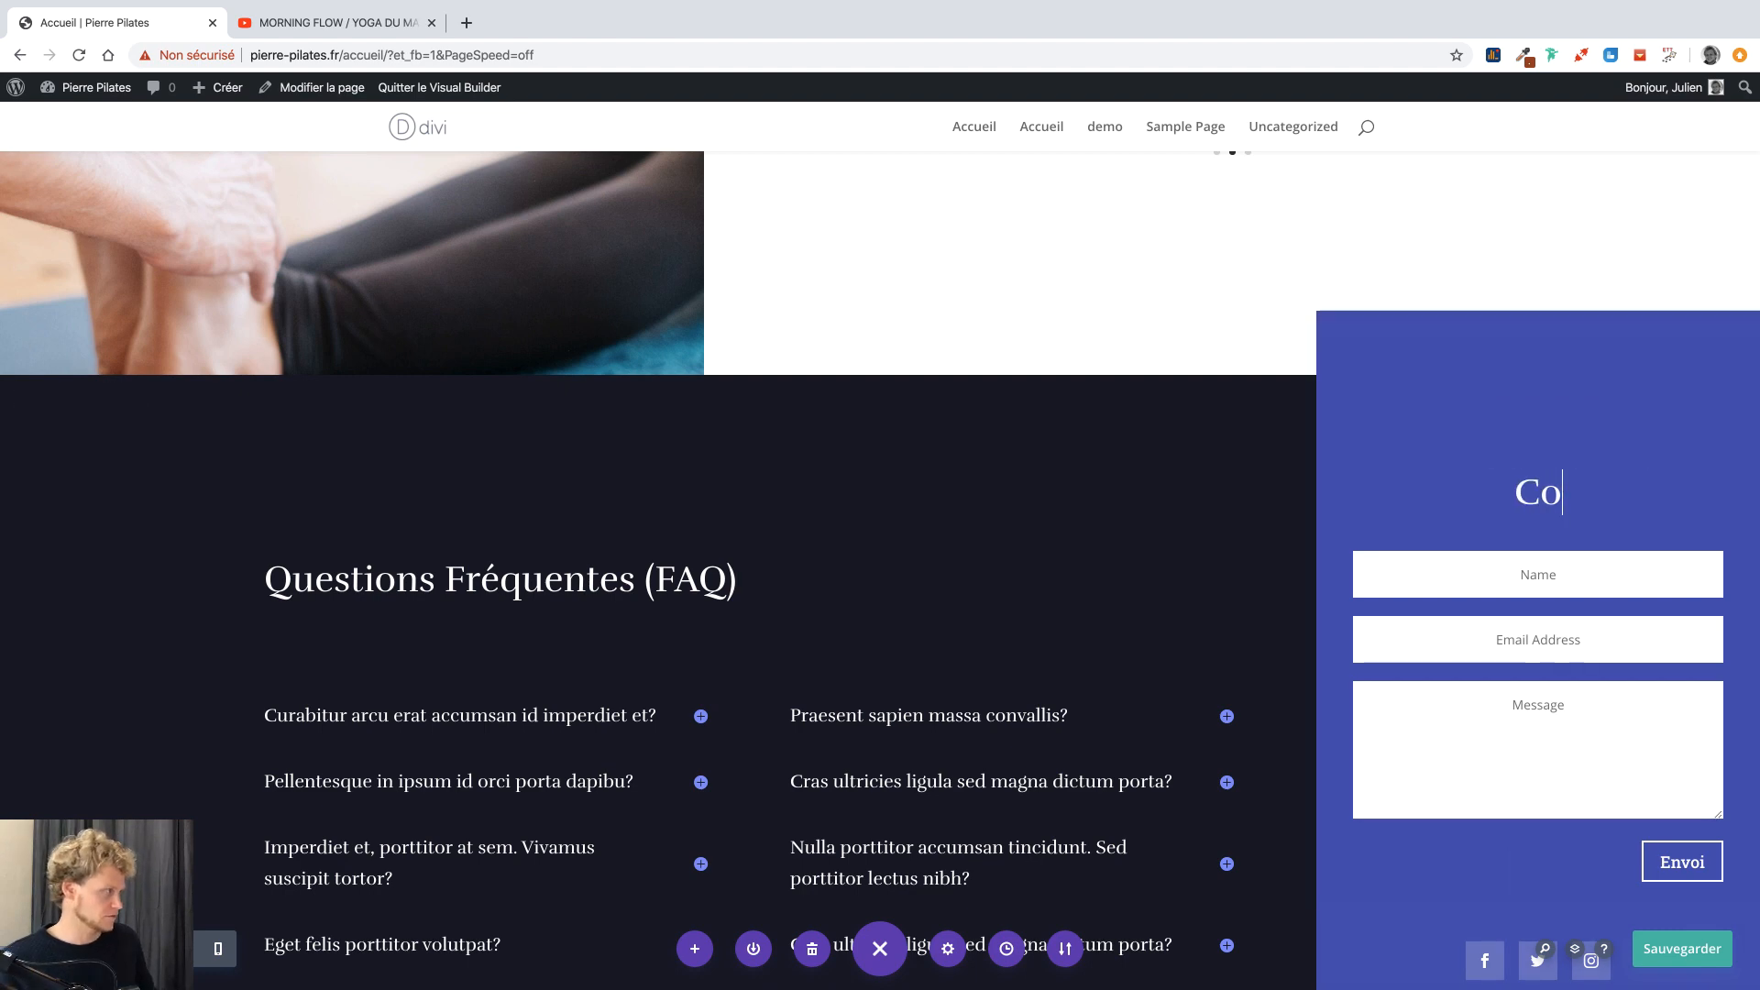
{"action": "type", "text": "ntactez-moi"}
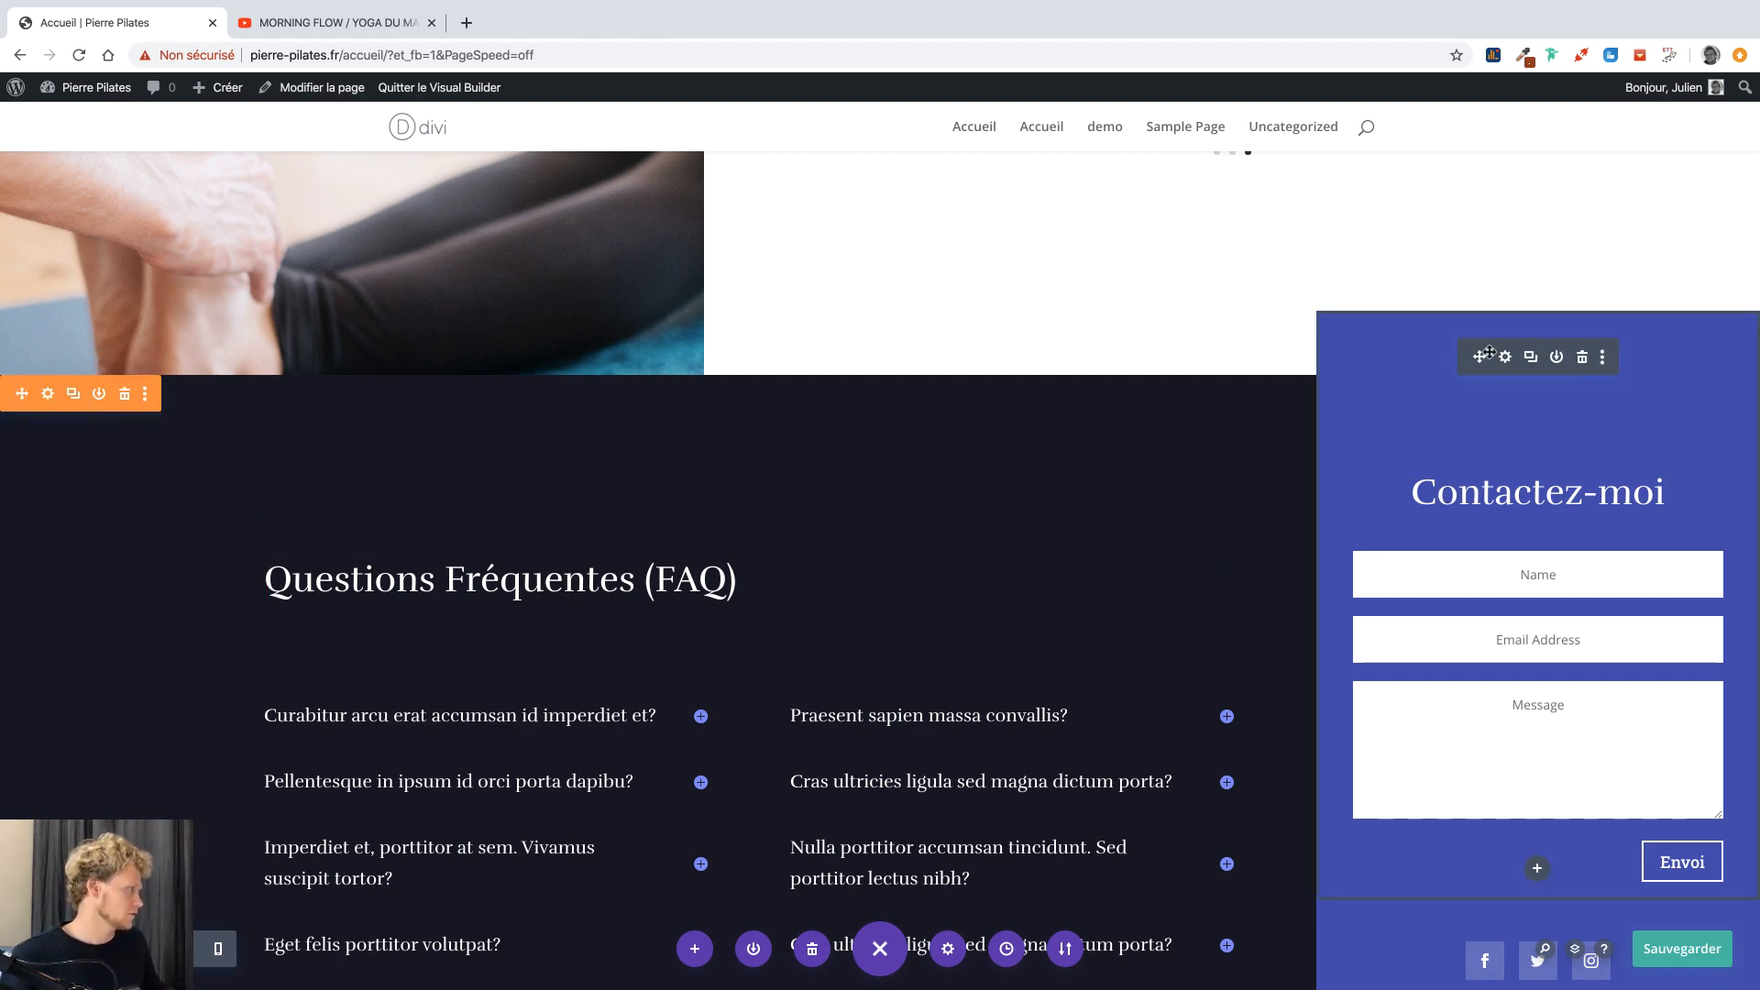
Label the contact form's submit button 'Recevoir', close its settings, and save the page.
{"action": "left_click", "coordinate": [1504, 356]}
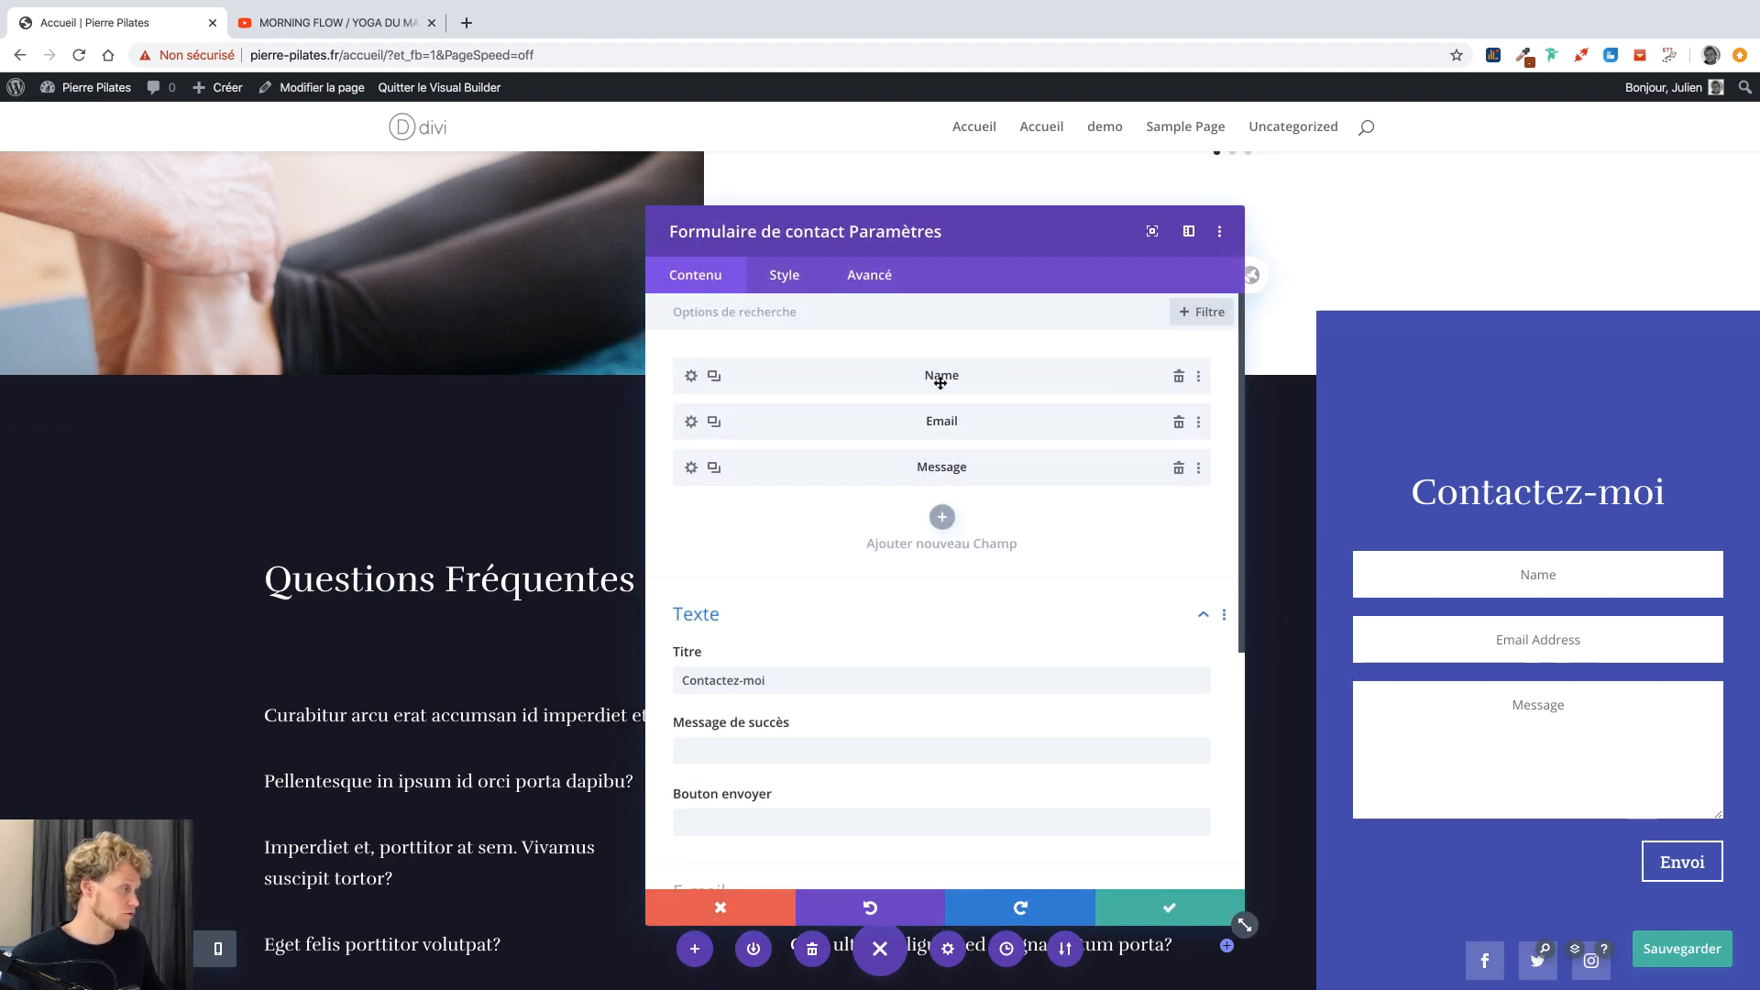
{"action": "scroll", "coordinate": [816, 615], "scroll_direction": "down", "scroll_amount": 3}
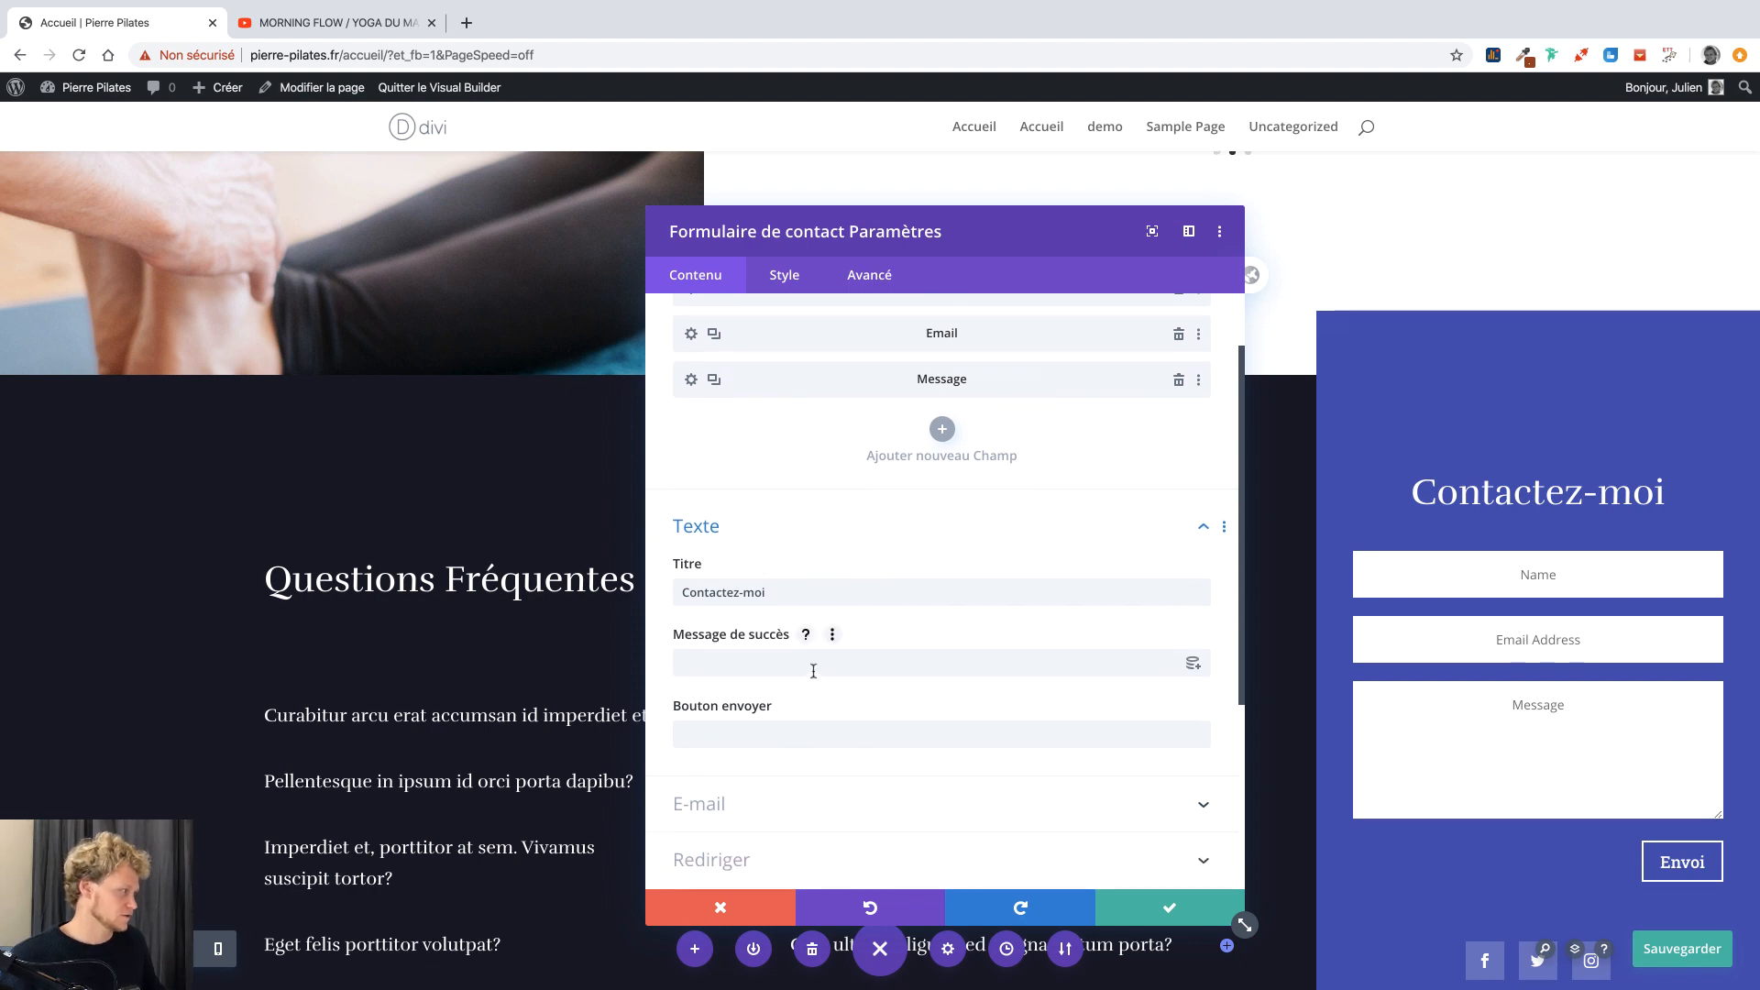
{"action": "left_click", "coordinate": [752, 727]}
{"action": "scroll", "coordinate": [779, 730], "scroll_direction": "up", "scroll_amount": 1}
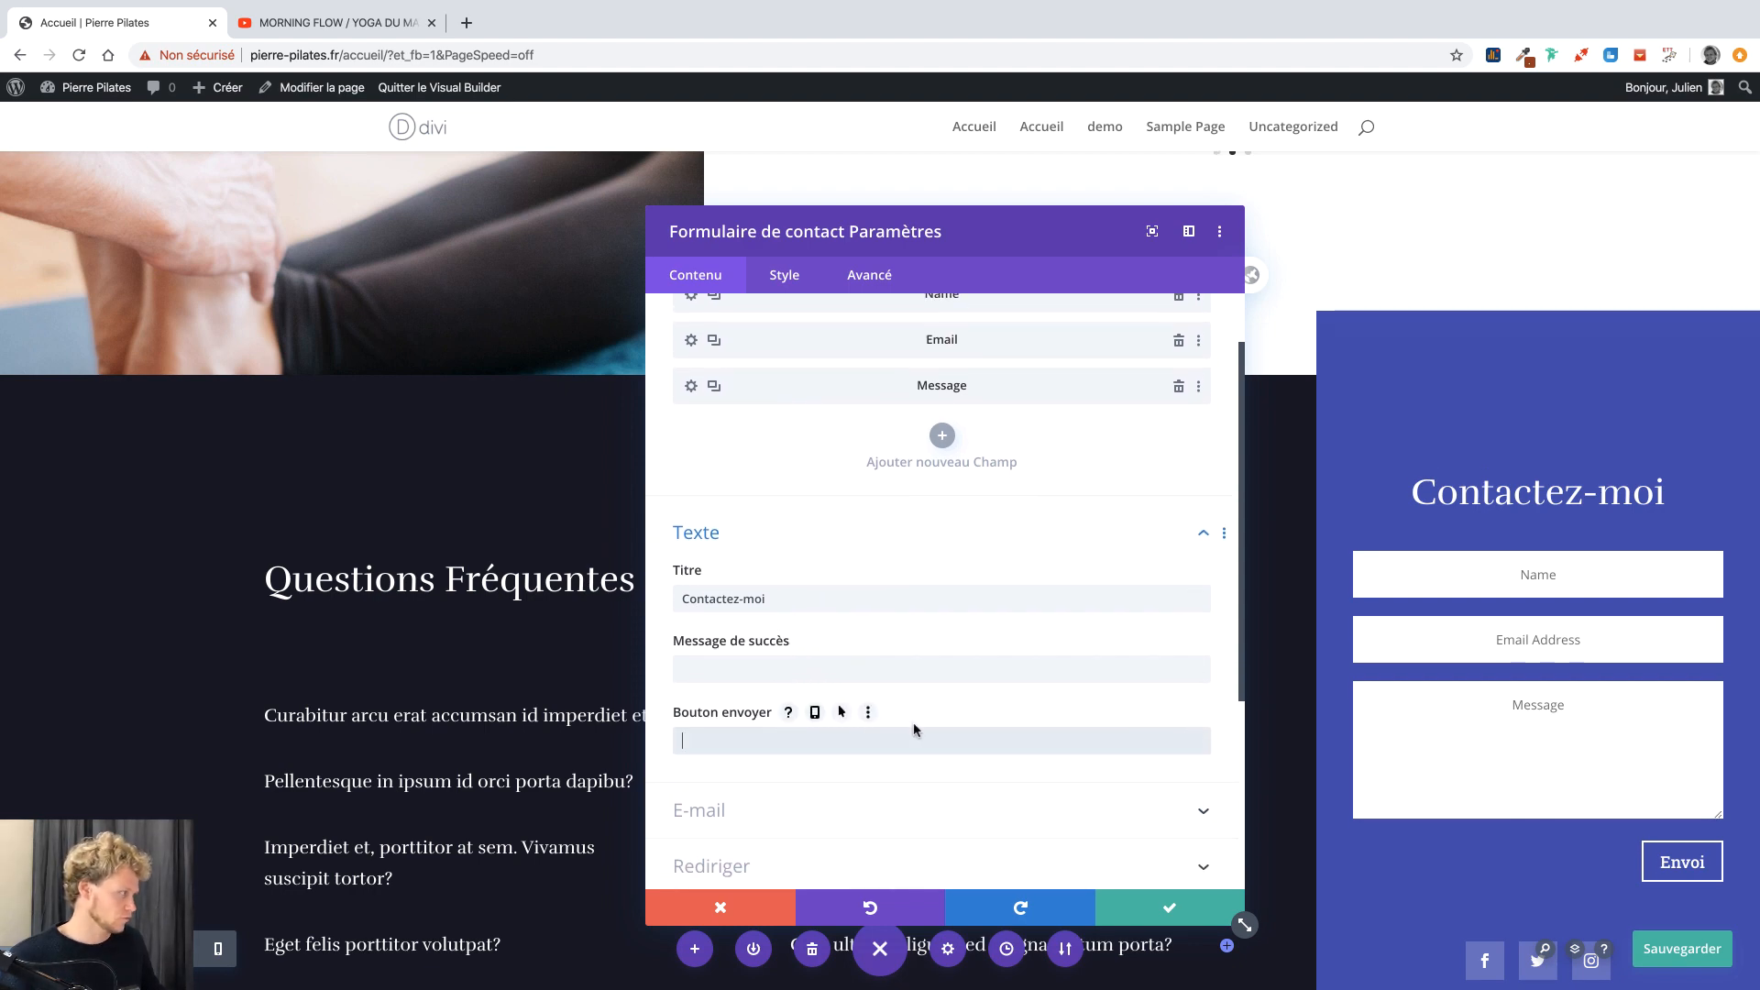
{"action": "type", "text": "Recevoir"}
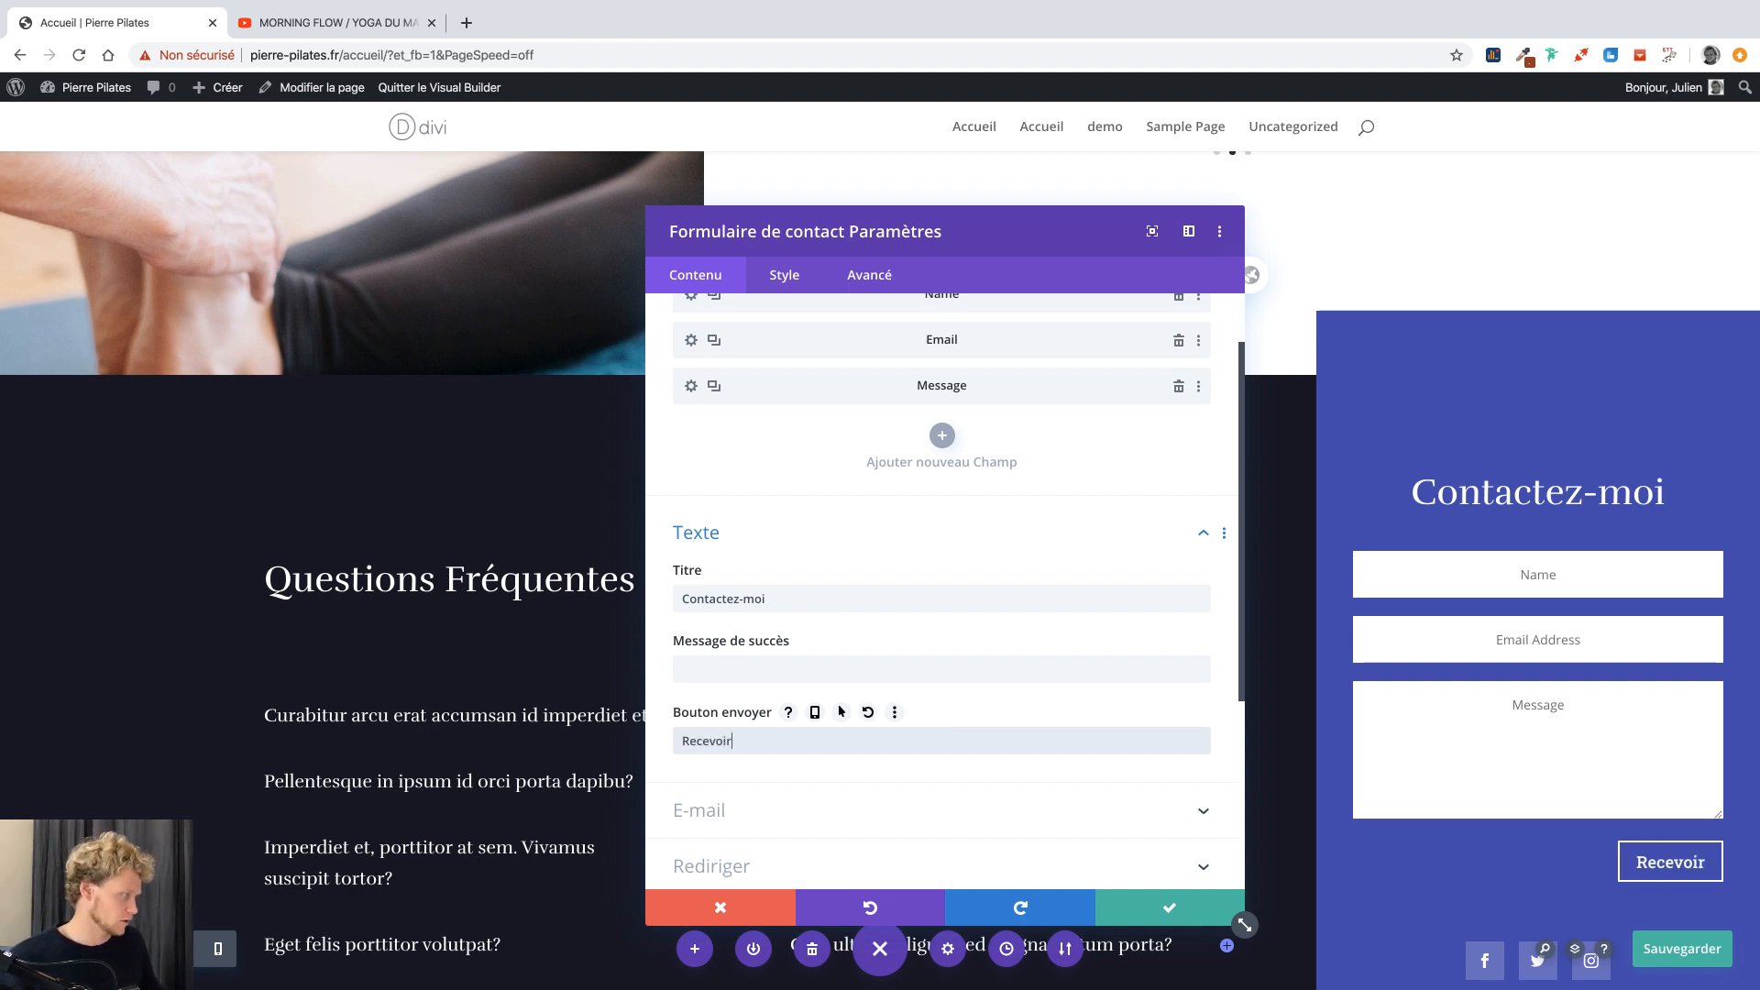
{"action": "scroll", "coordinate": [990, 724], "scroll_direction": "down", "scroll_amount": 3}
{"action": "left_click", "coordinate": [811, 668]}
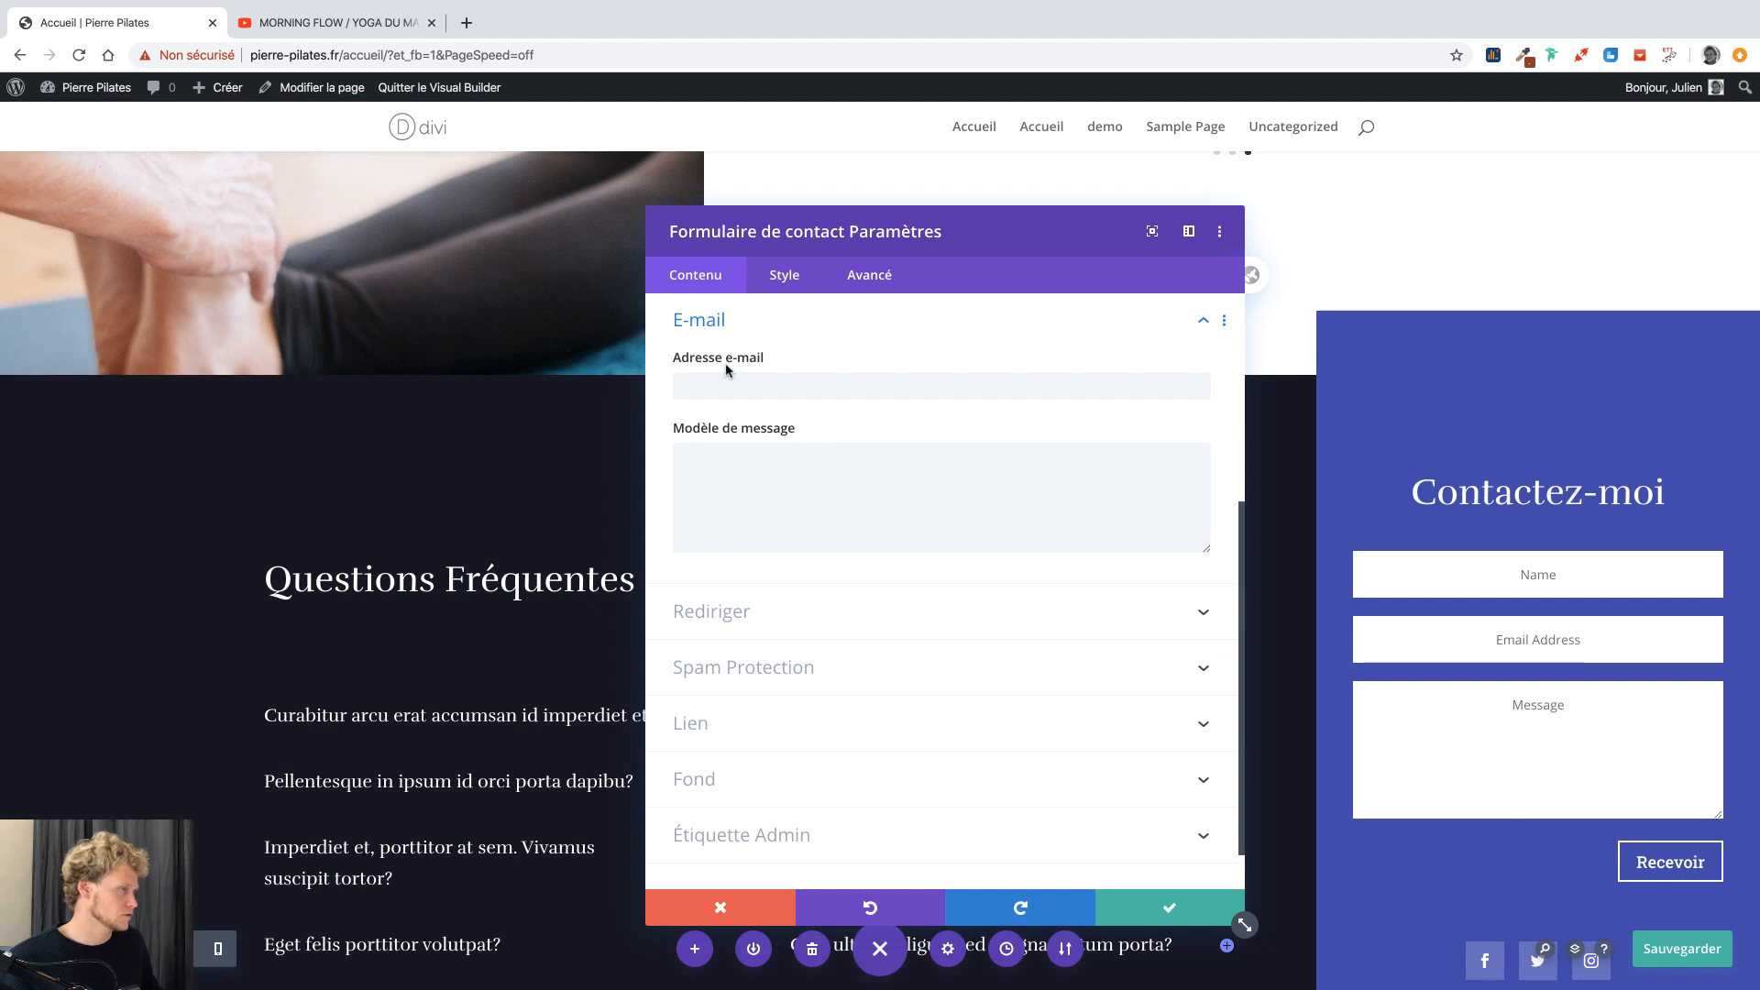
{"action": "left_click", "coordinate": [730, 380]}
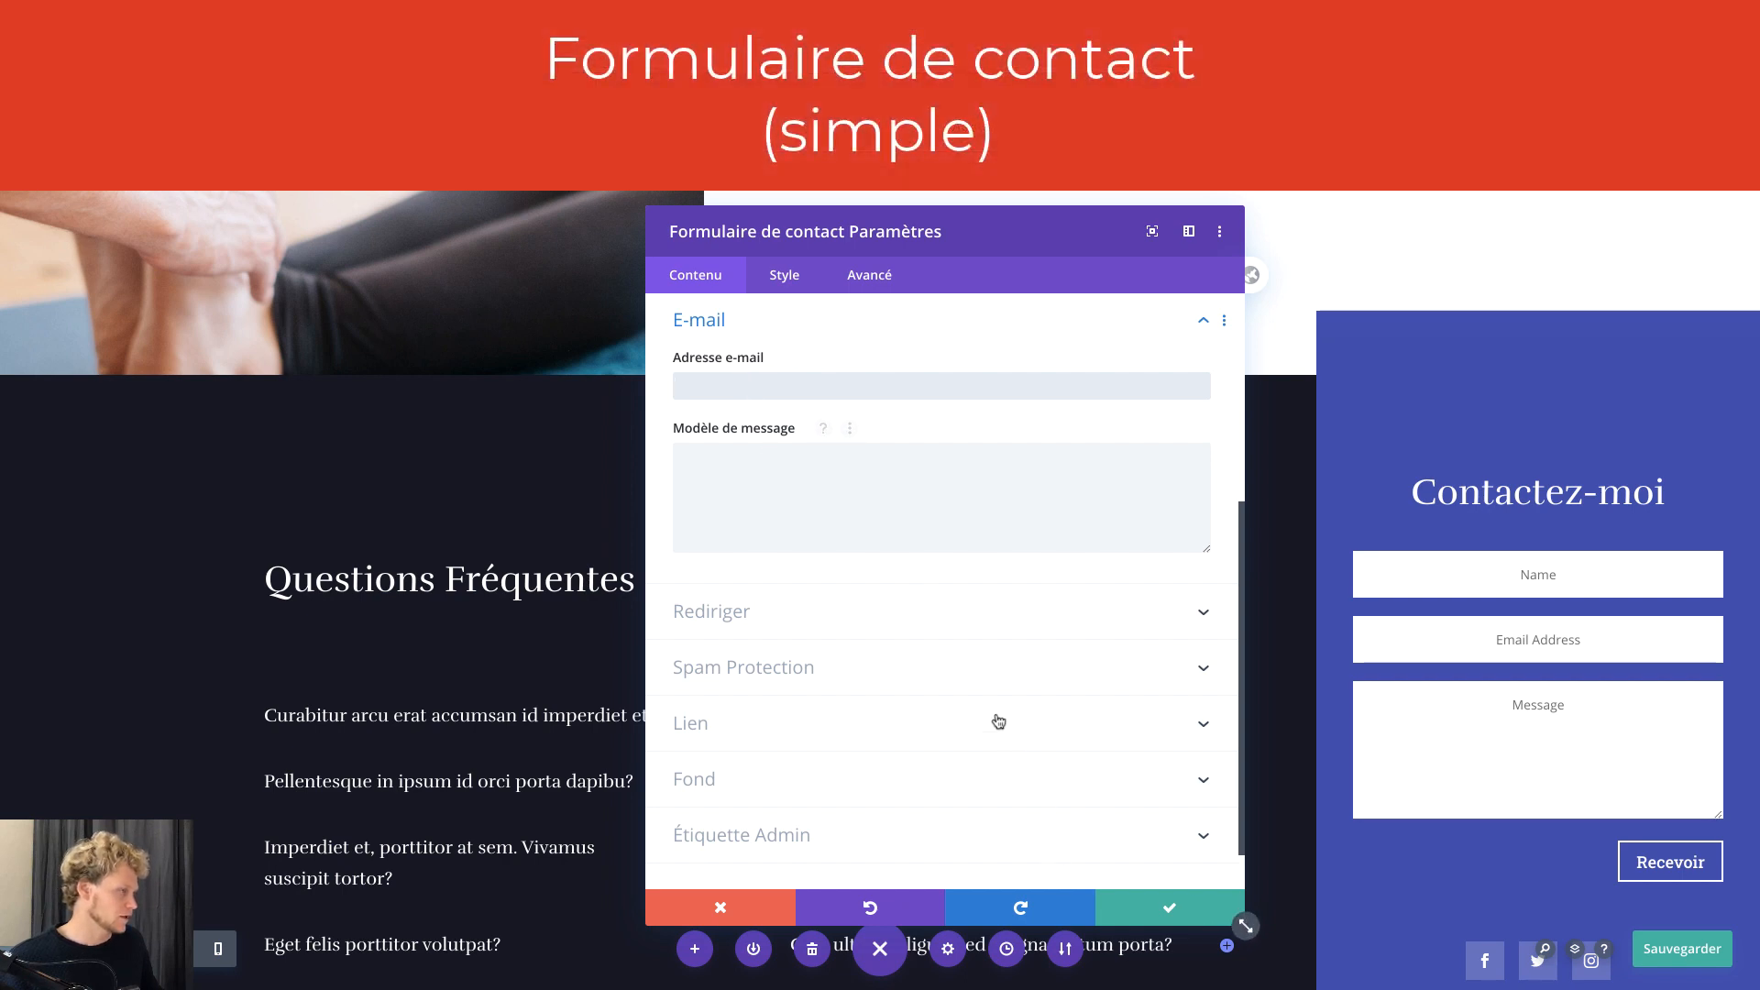
{"action": "left_click", "coordinate": [1201, 917]}
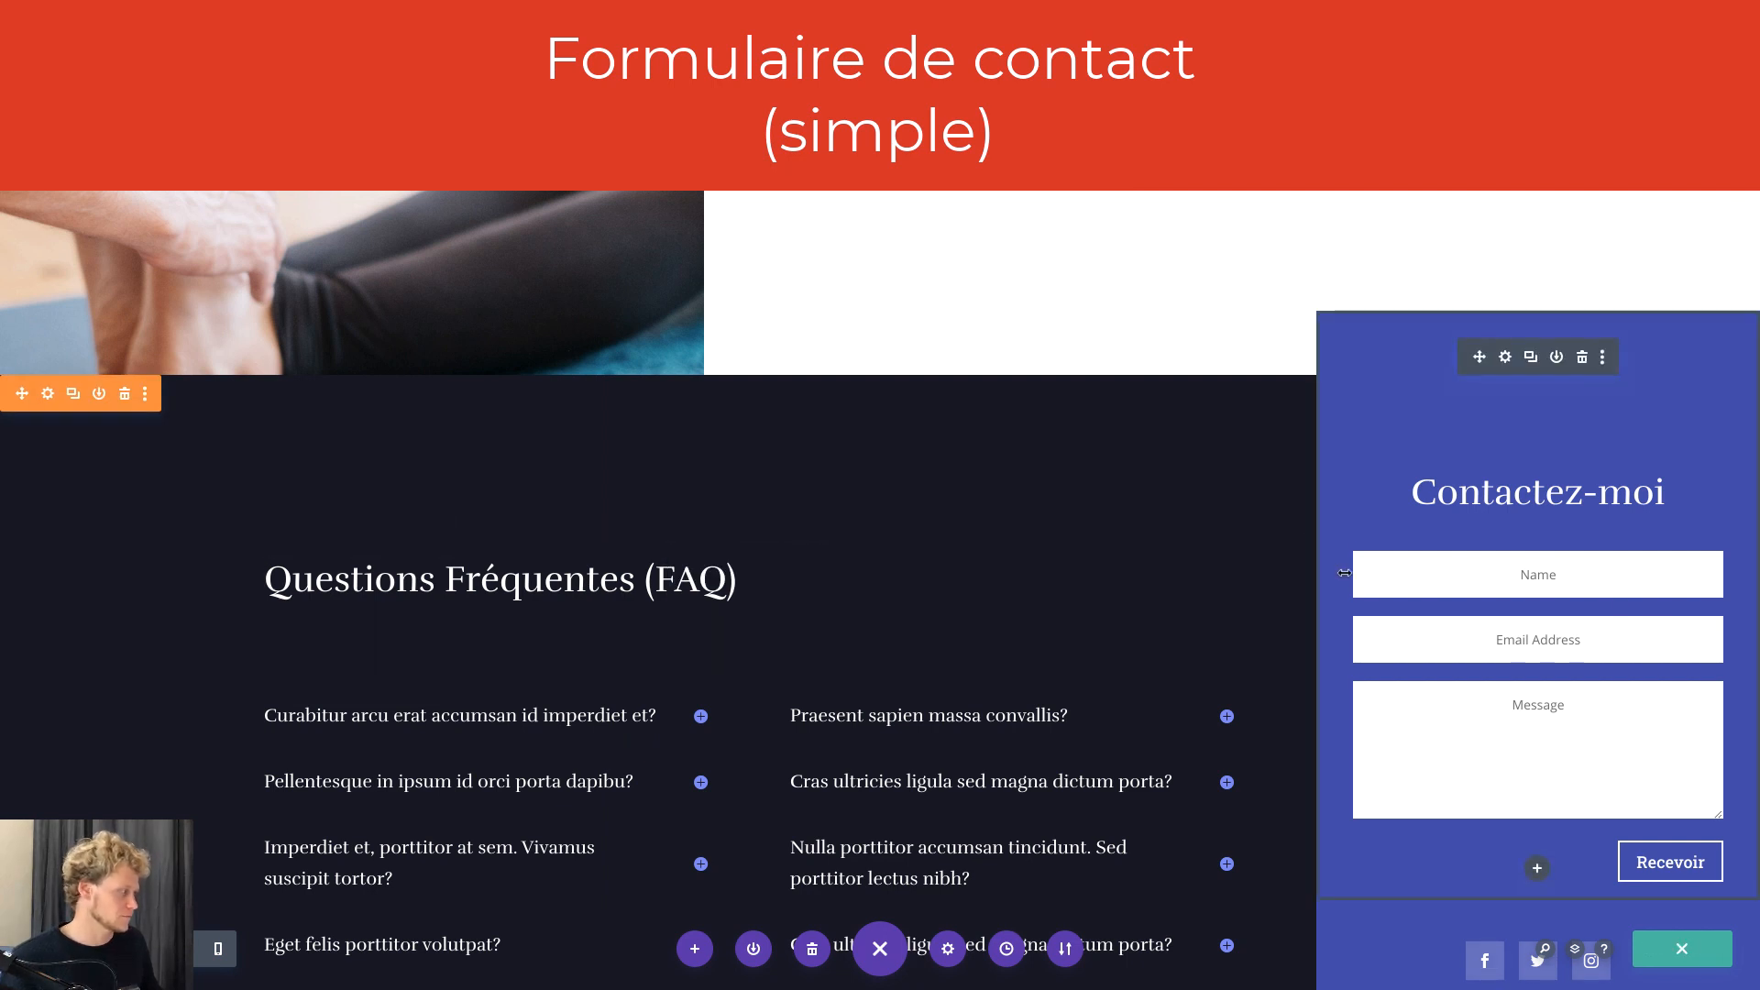
{"action": "left_click", "coordinate": [1661, 952]}
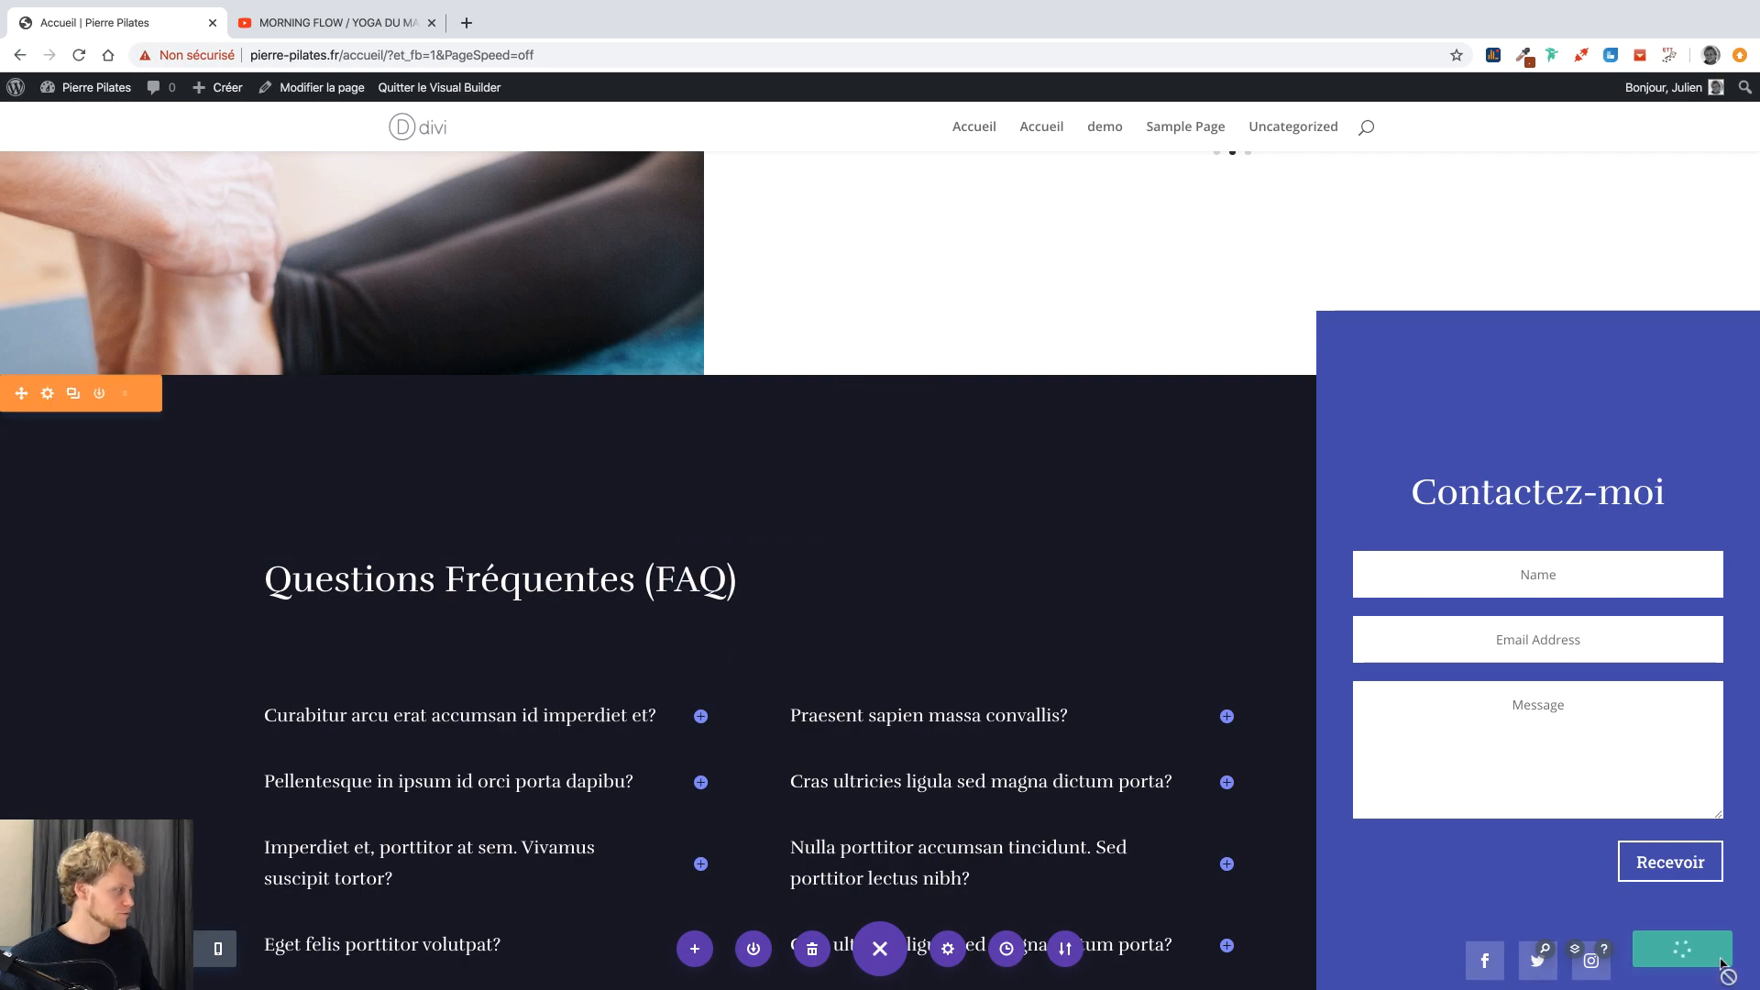
Go from the page builder to the Tableau de bord and load Divi's Options du thème.
{"action": "scroll", "coordinate": [1071, 349], "scroll_direction": "up", "scroll_amount": 10}
{"action": "scroll", "coordinate": [1071, 350], "scroll_direction": "up", "scroll_amount": 5}
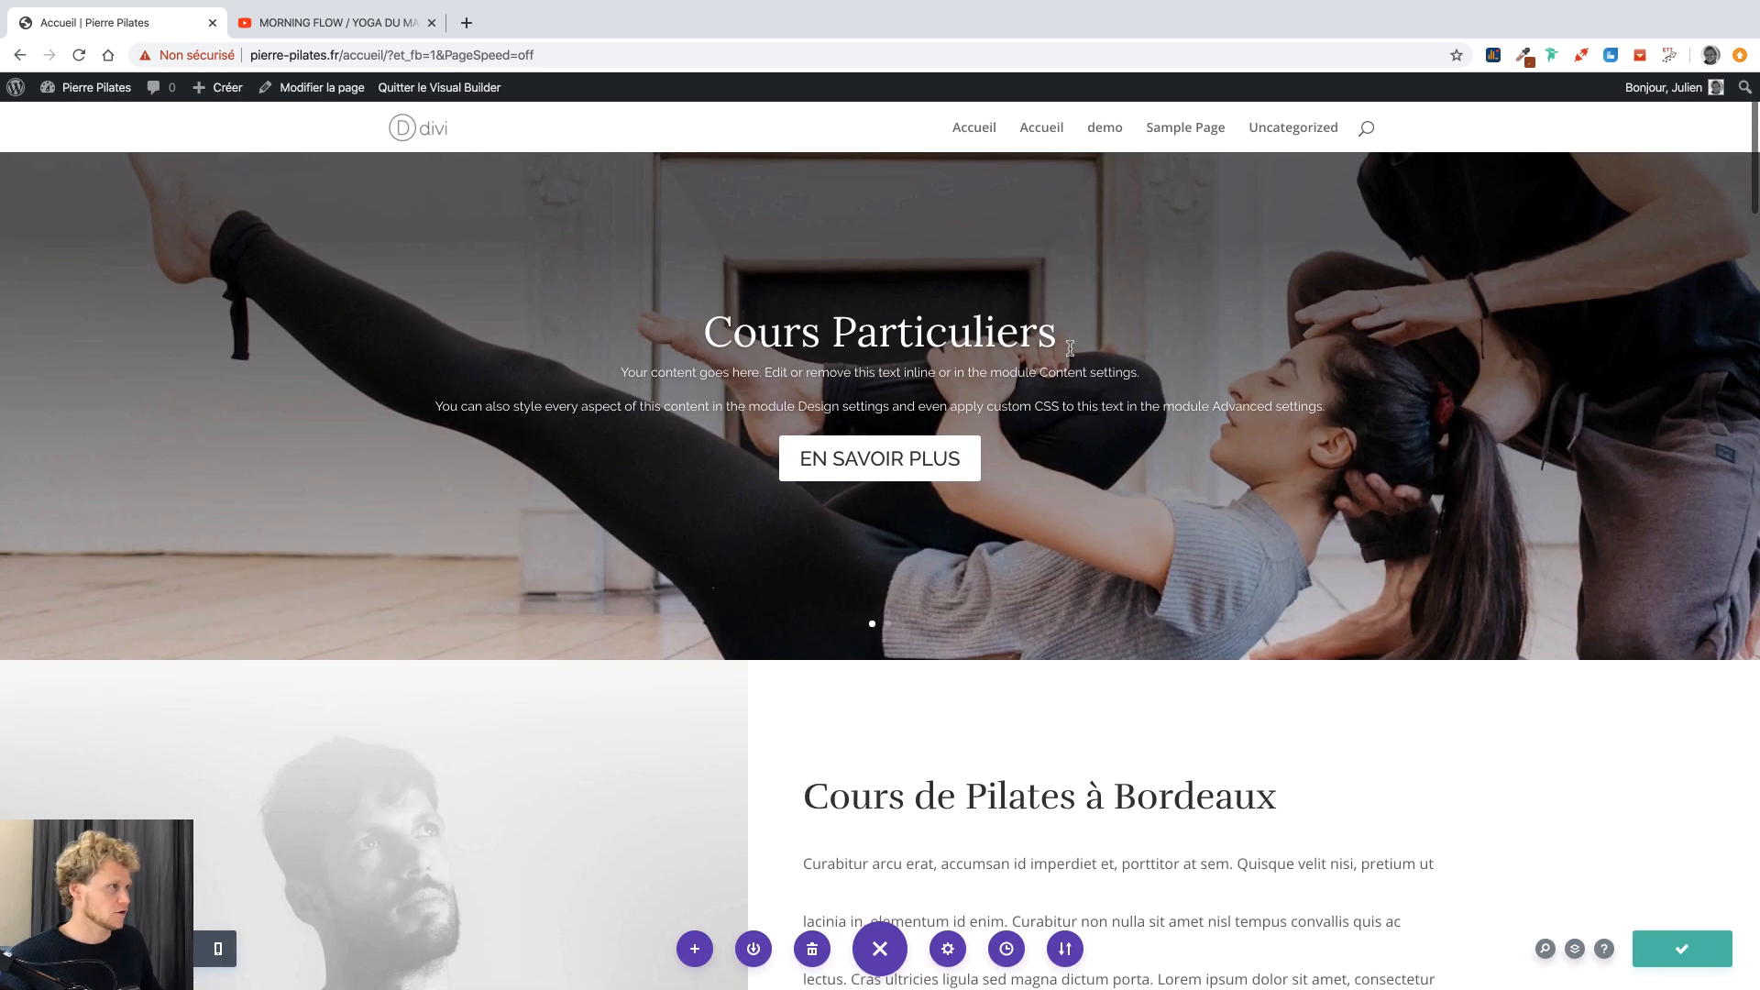
{"action": "scroll", "coordinate": [1071, 350], "scroll_direction": "down", "scroll_amount": 5}
{"action": "scroll", "coordinate": [1070, 354], "scroll_direction": "down", "scroll_amount": 8}
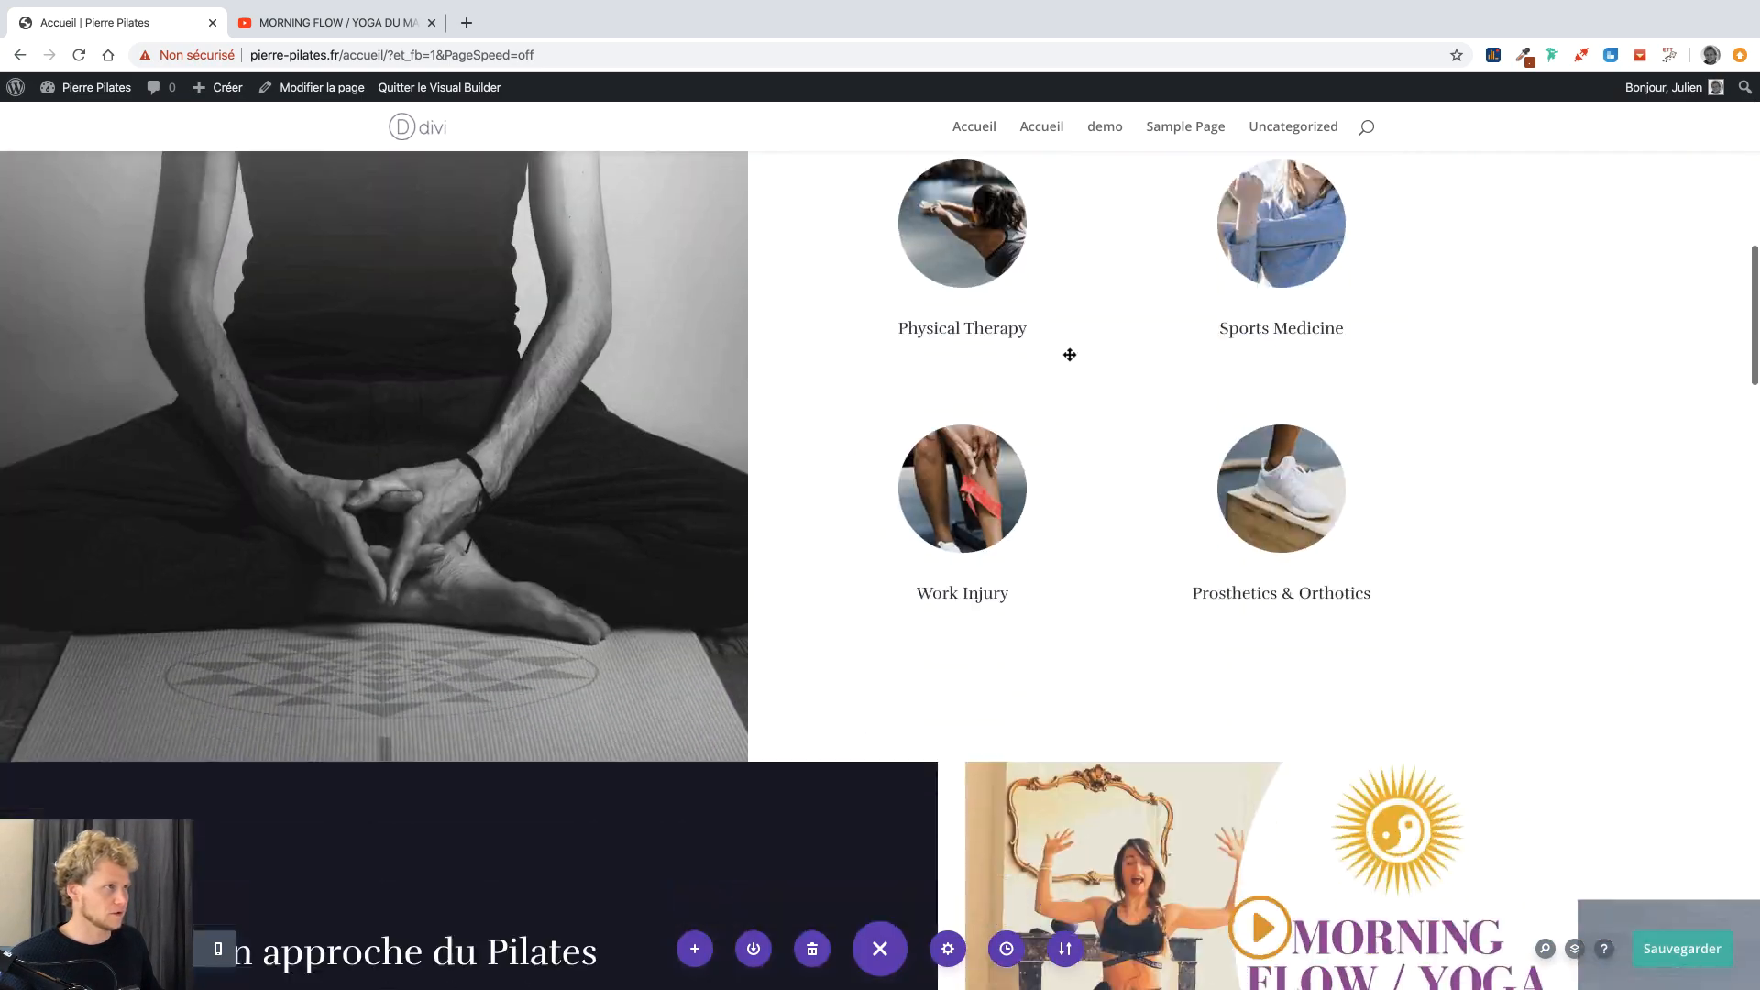
{"action": "scroll", "coordinate": [1069, 354], "scroll_direction": "up", "scroll_amount": 15}
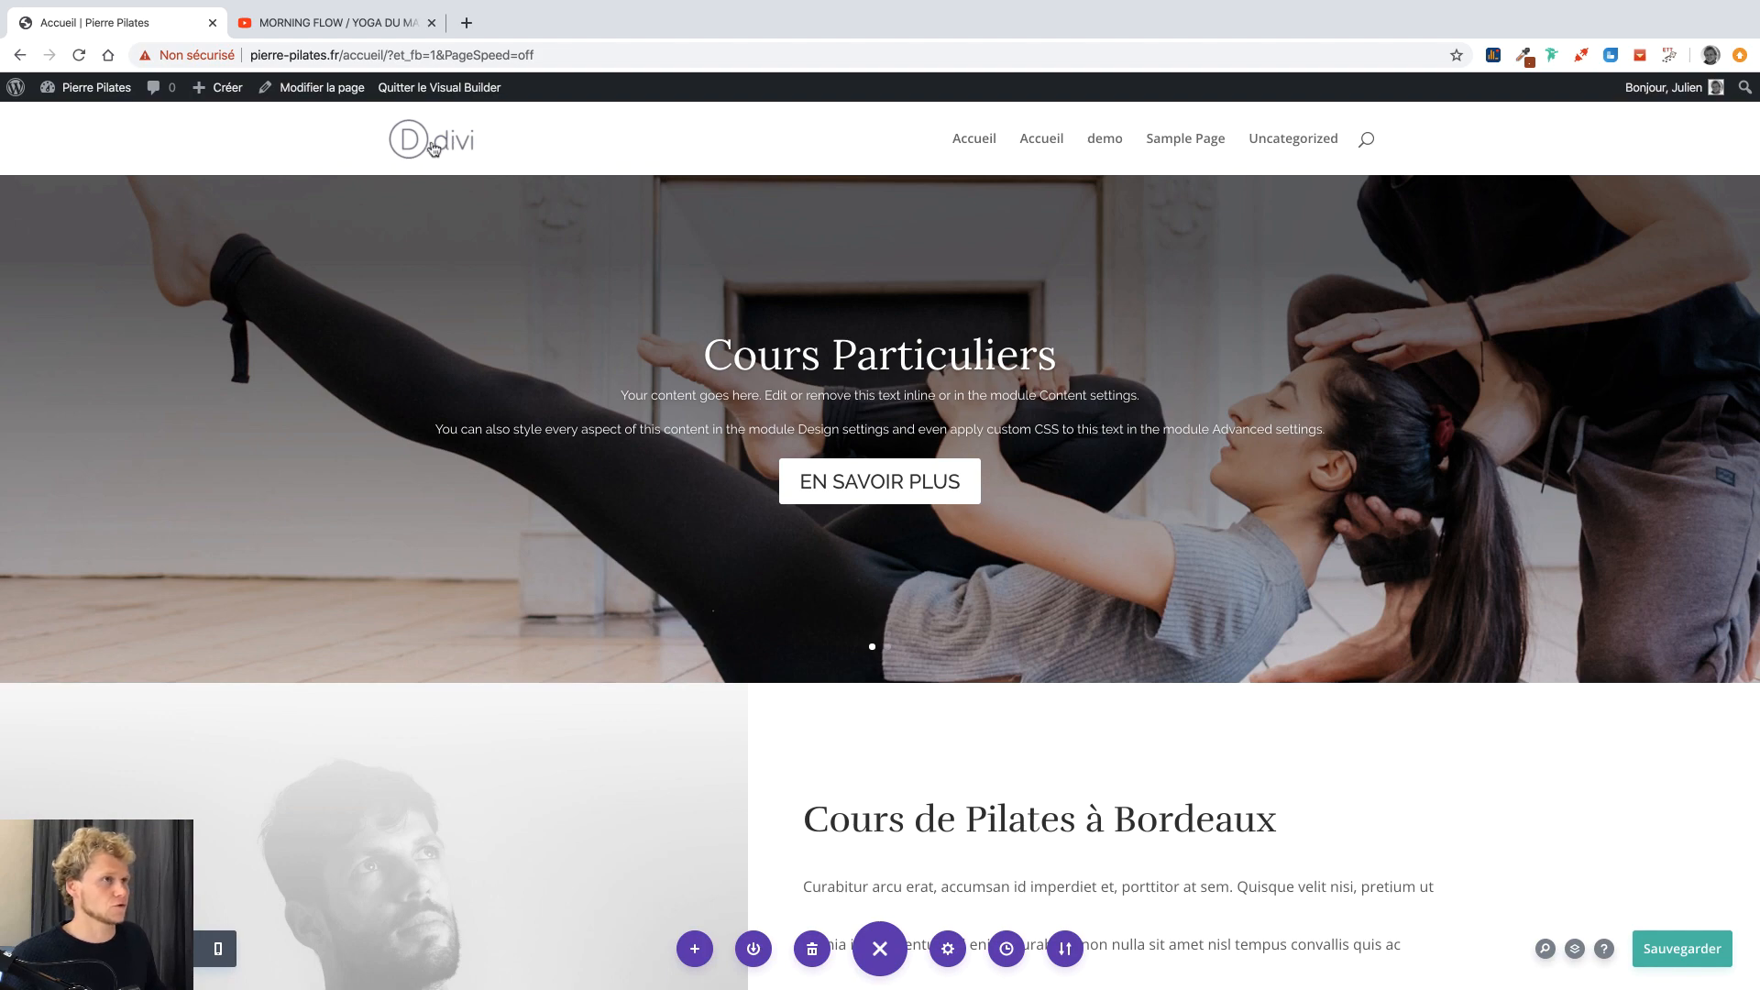
{"action": "left_click", "coordinate": [137, 115]}
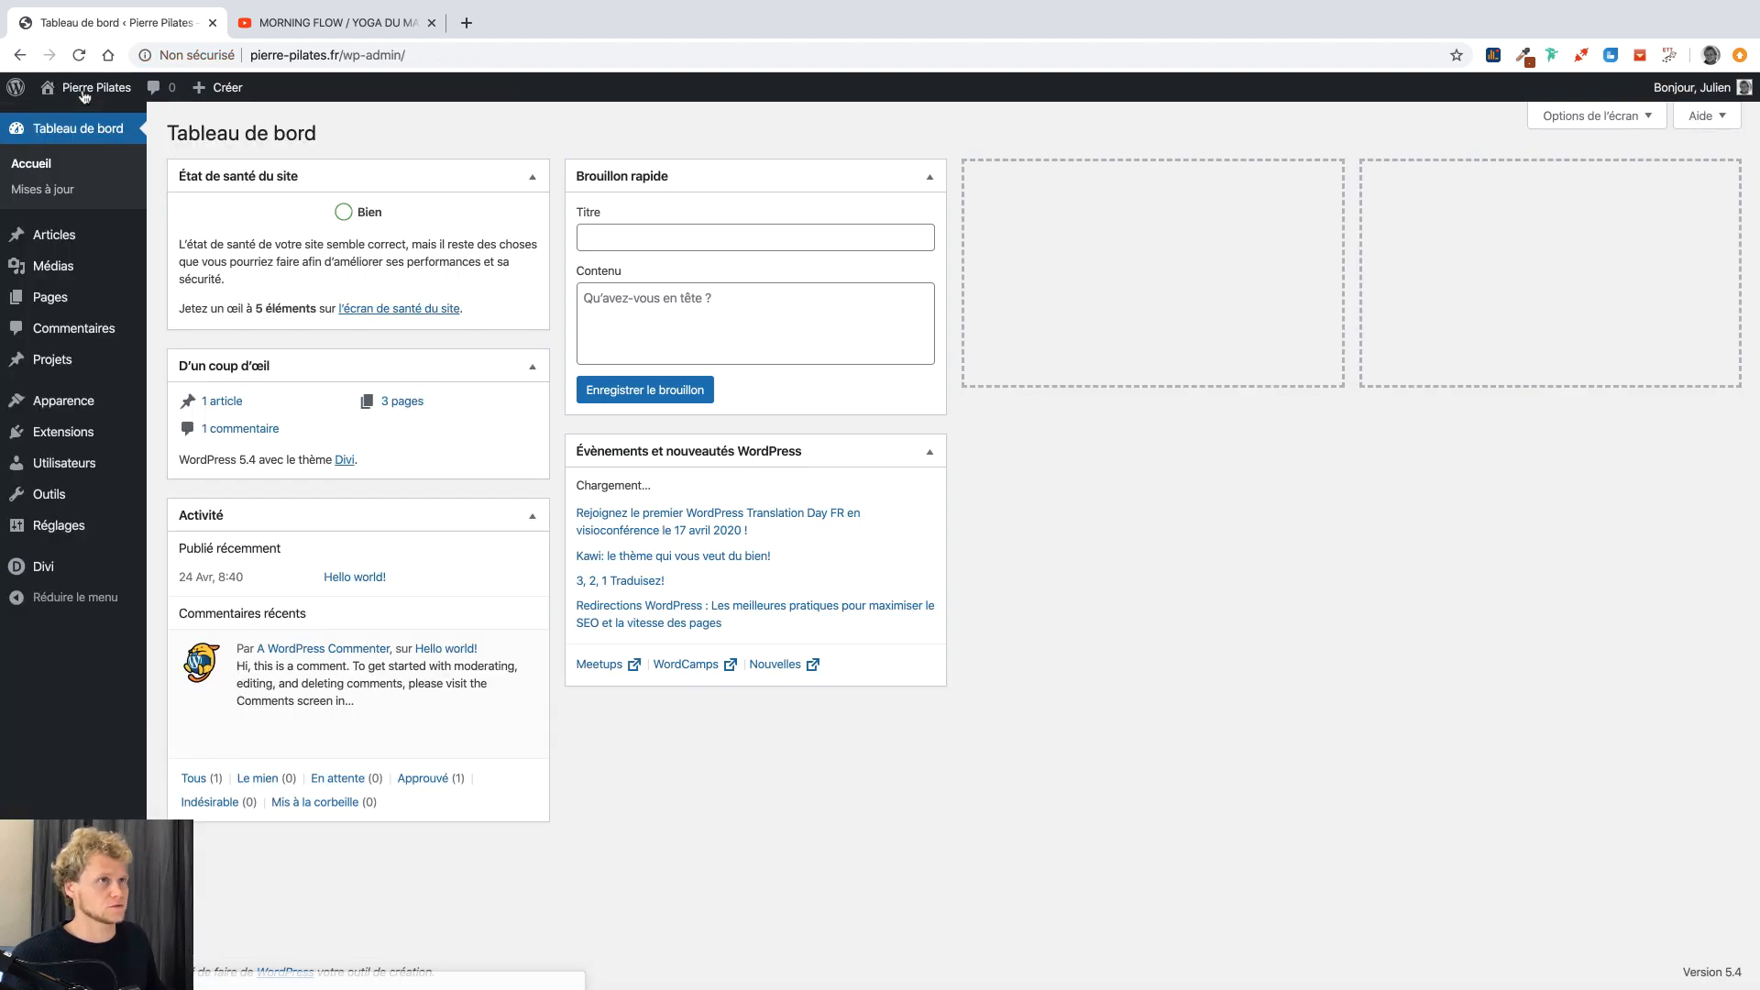
{"action": "left_click", "coordinate": [74, 564]}
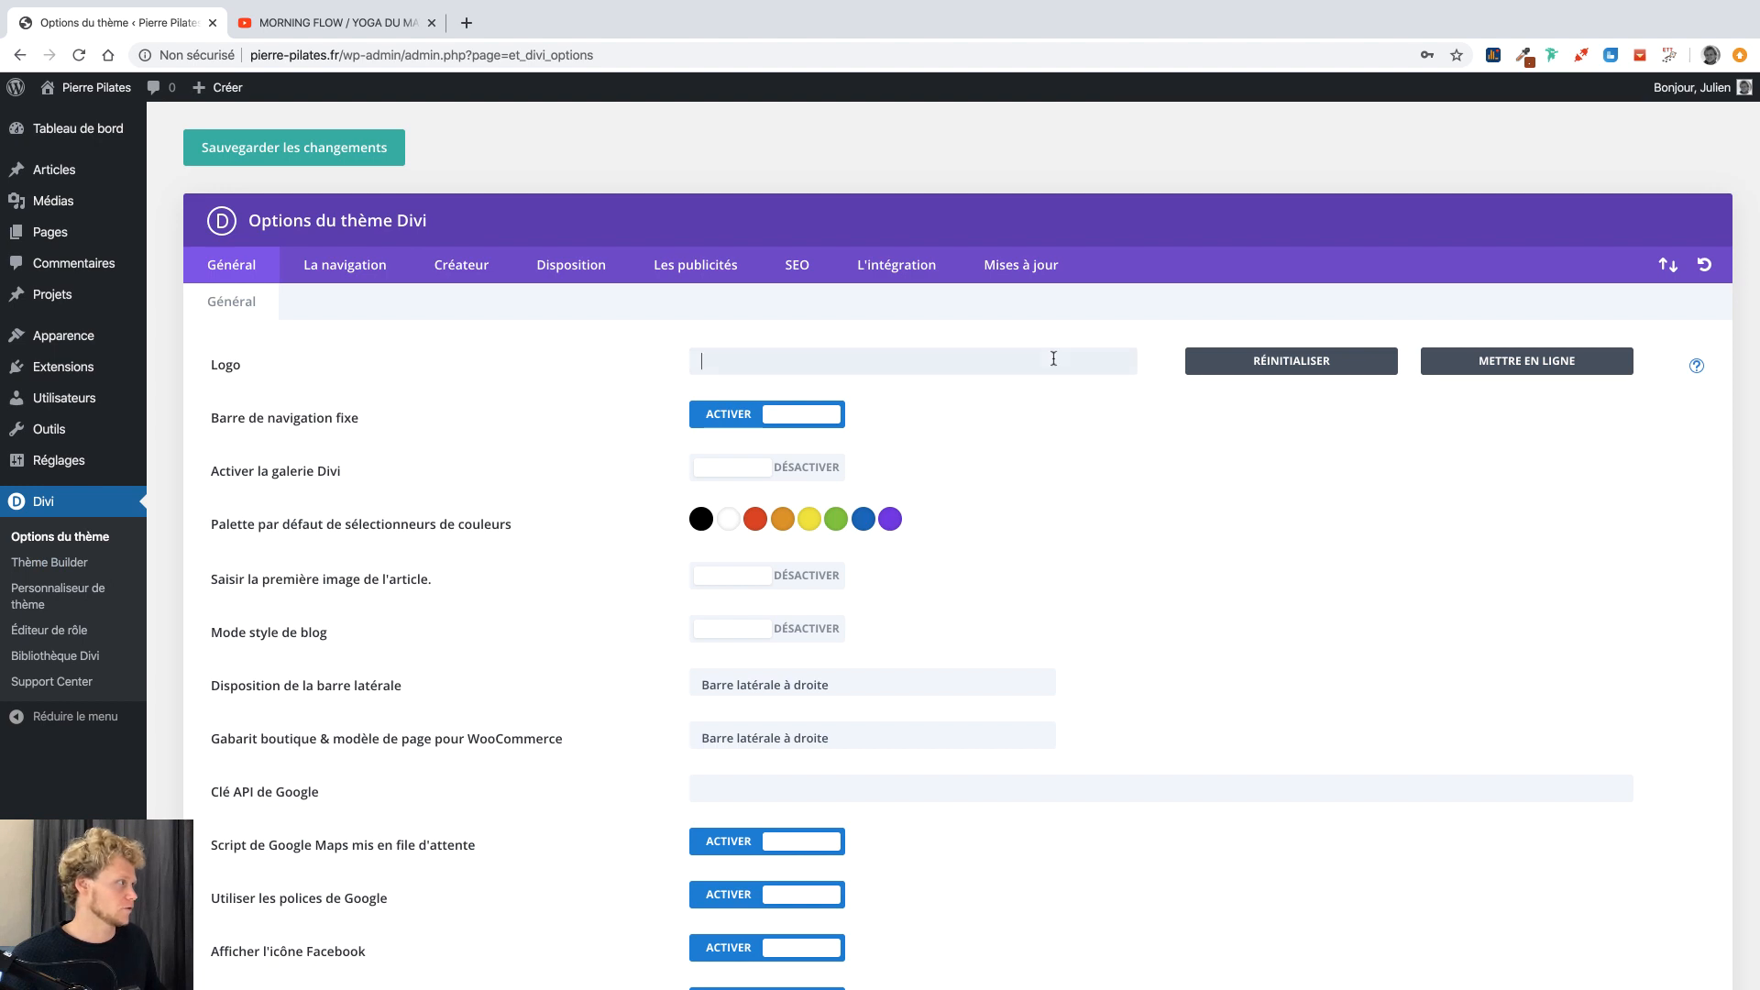
Browse the computer's logo images and pick logo test 5.png, the Petit Bouddha logo, for upload.
{"action": "left_click", "coordinate": [1459, 360]}
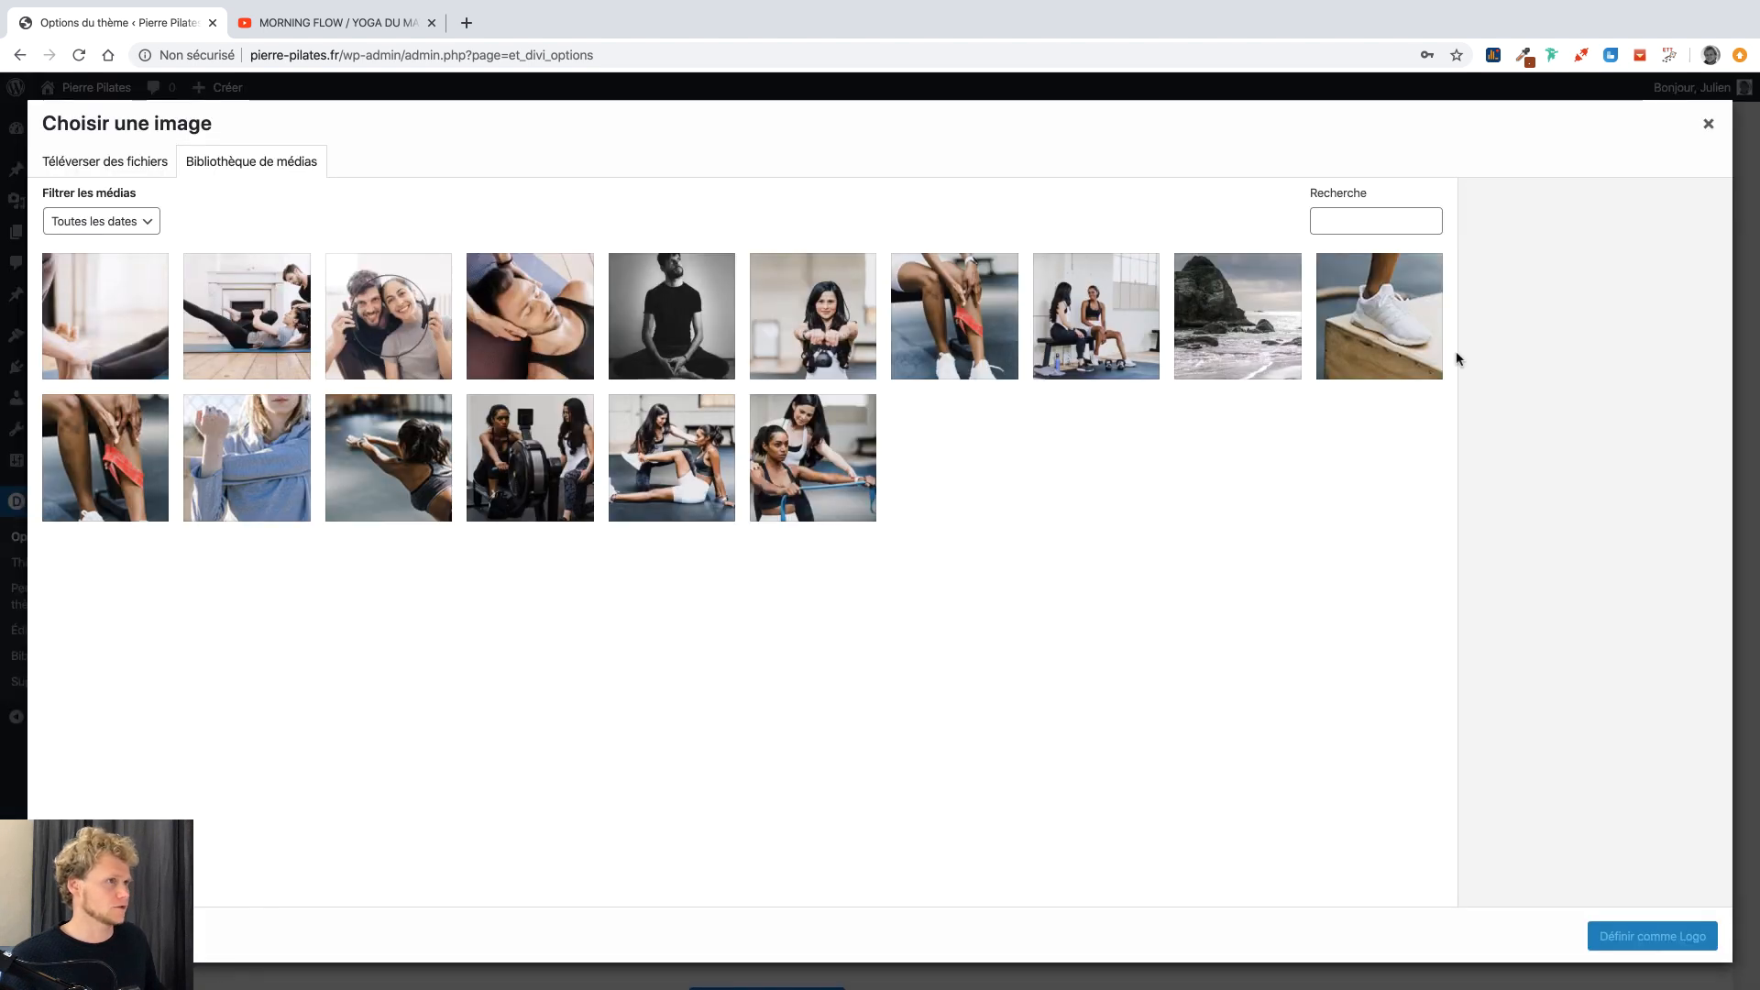
{"action": "left_click", "coordinate": [93, 174]}
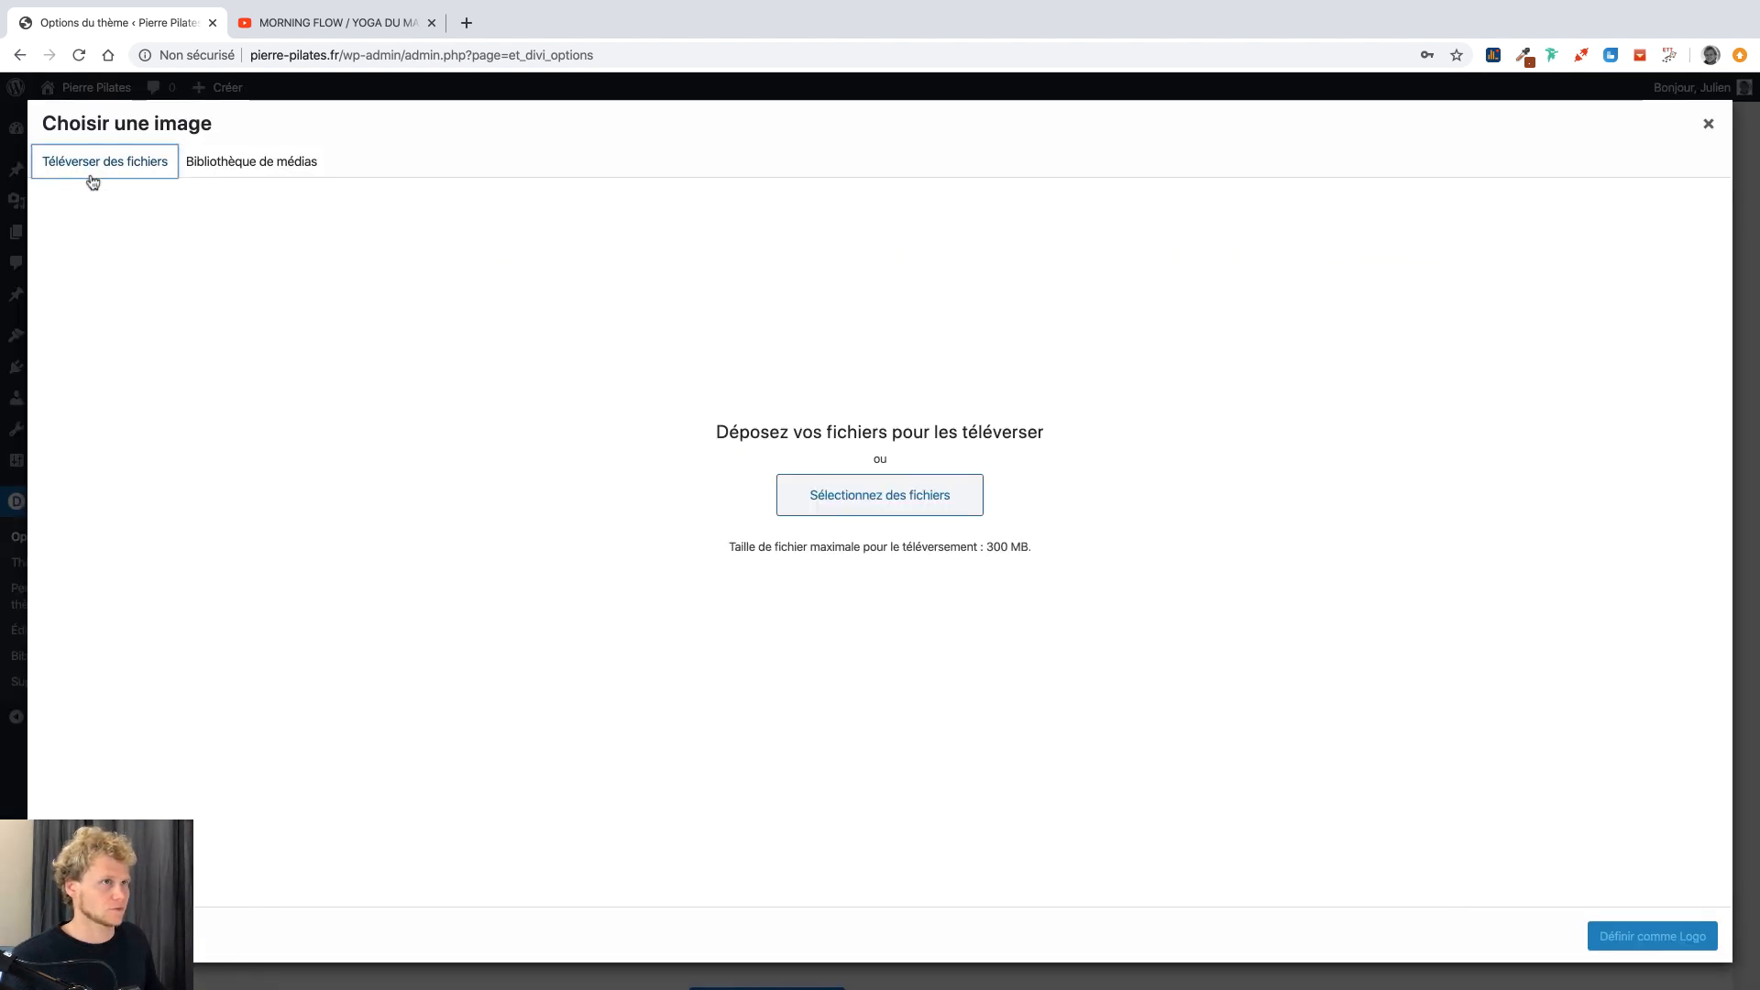
{"action": "left_click", "coordinate": [852, 491]}
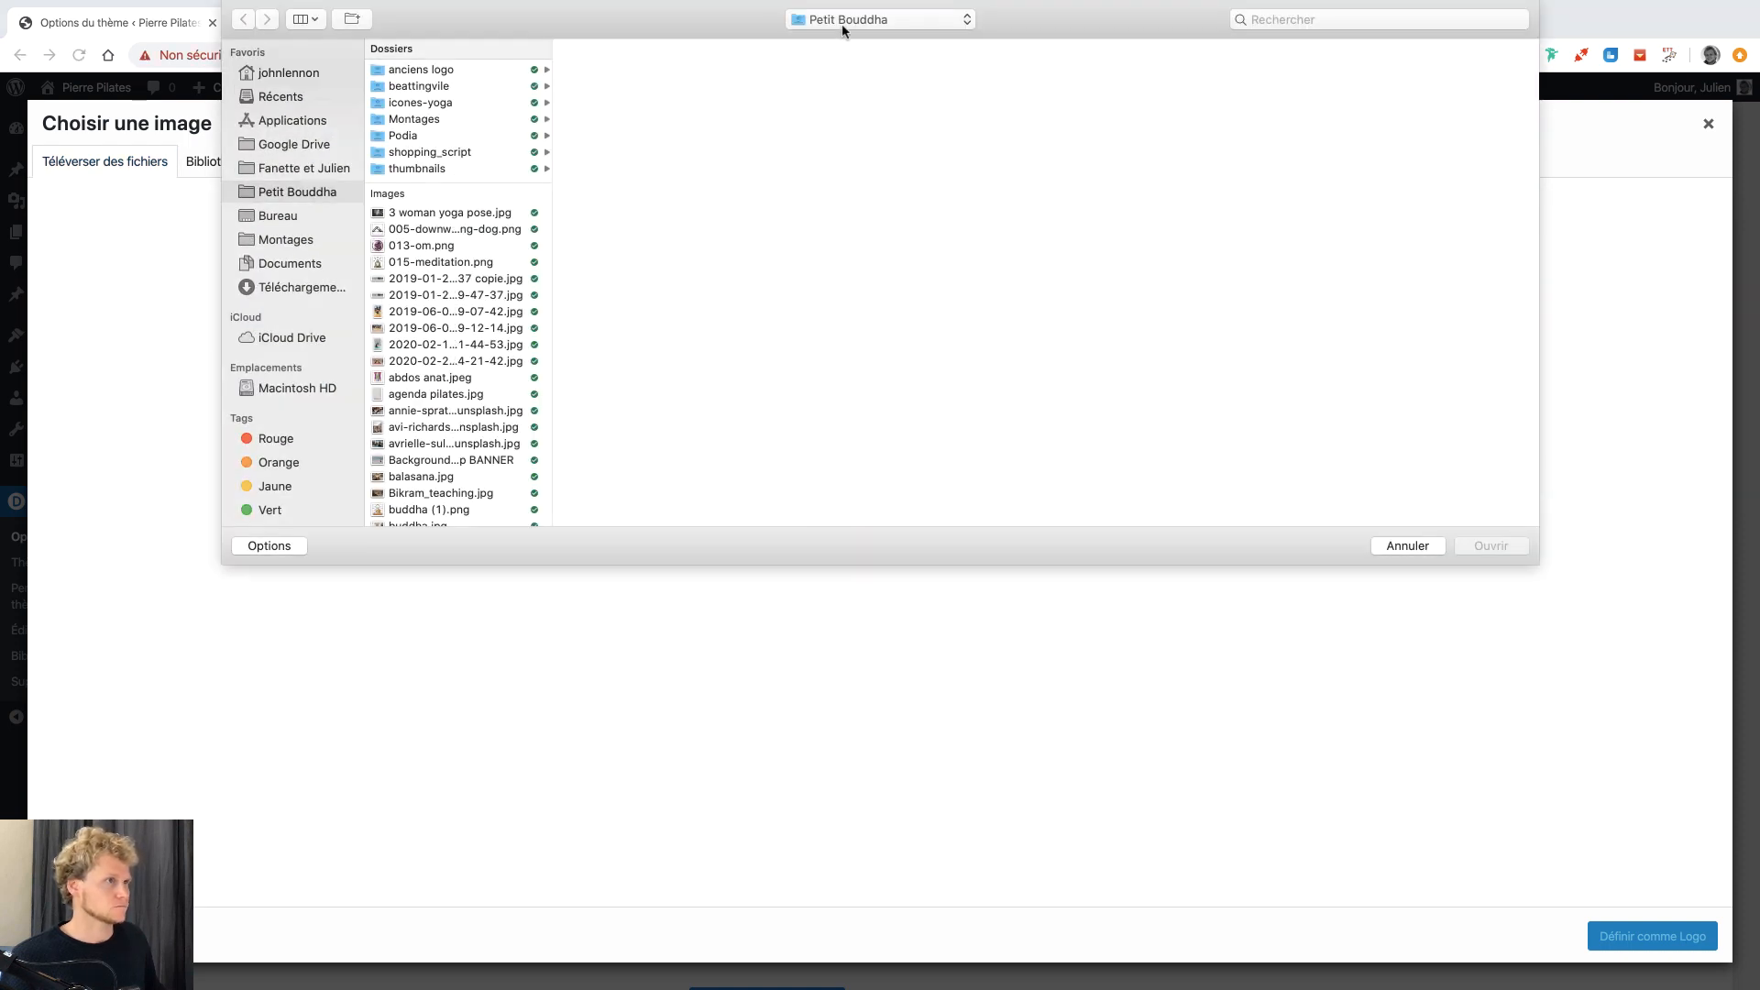
{"action": "scroll", "coordinate": [486, 323], "scroll_direction": "down", "scroll_amount": 10}
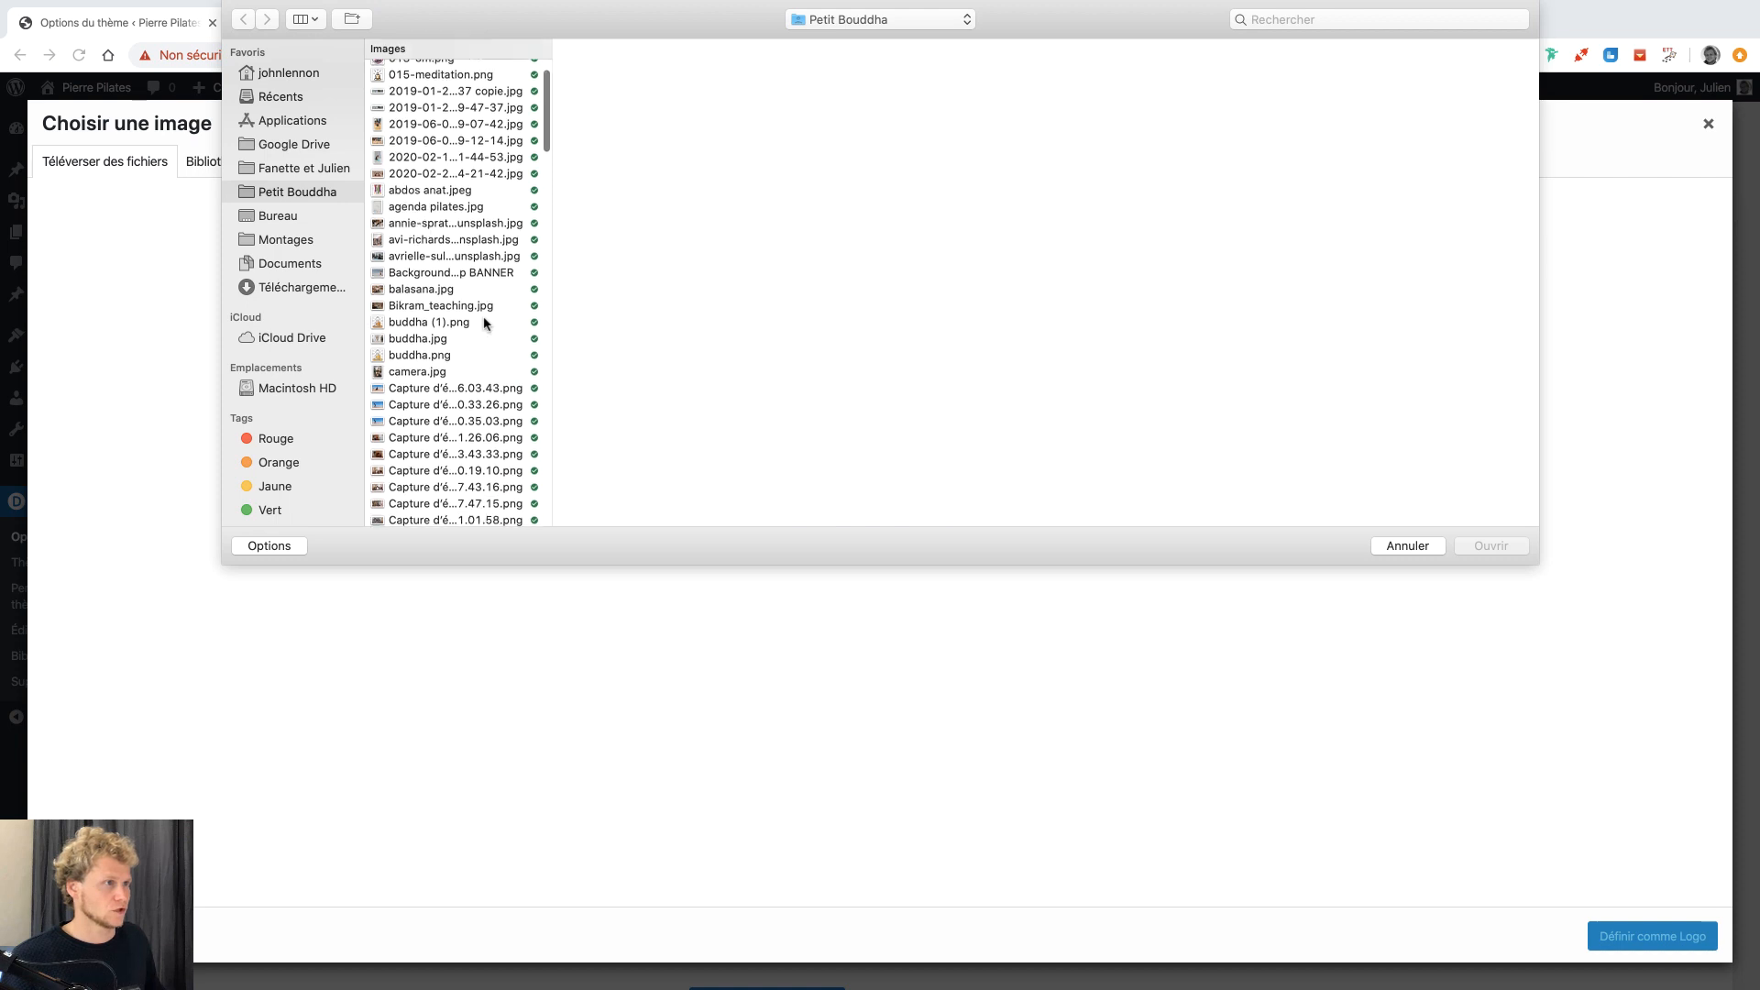
{"action": "scroll", "coordinate": [486, 323], "scroll_direction": "up", "scroll_amount": 8}
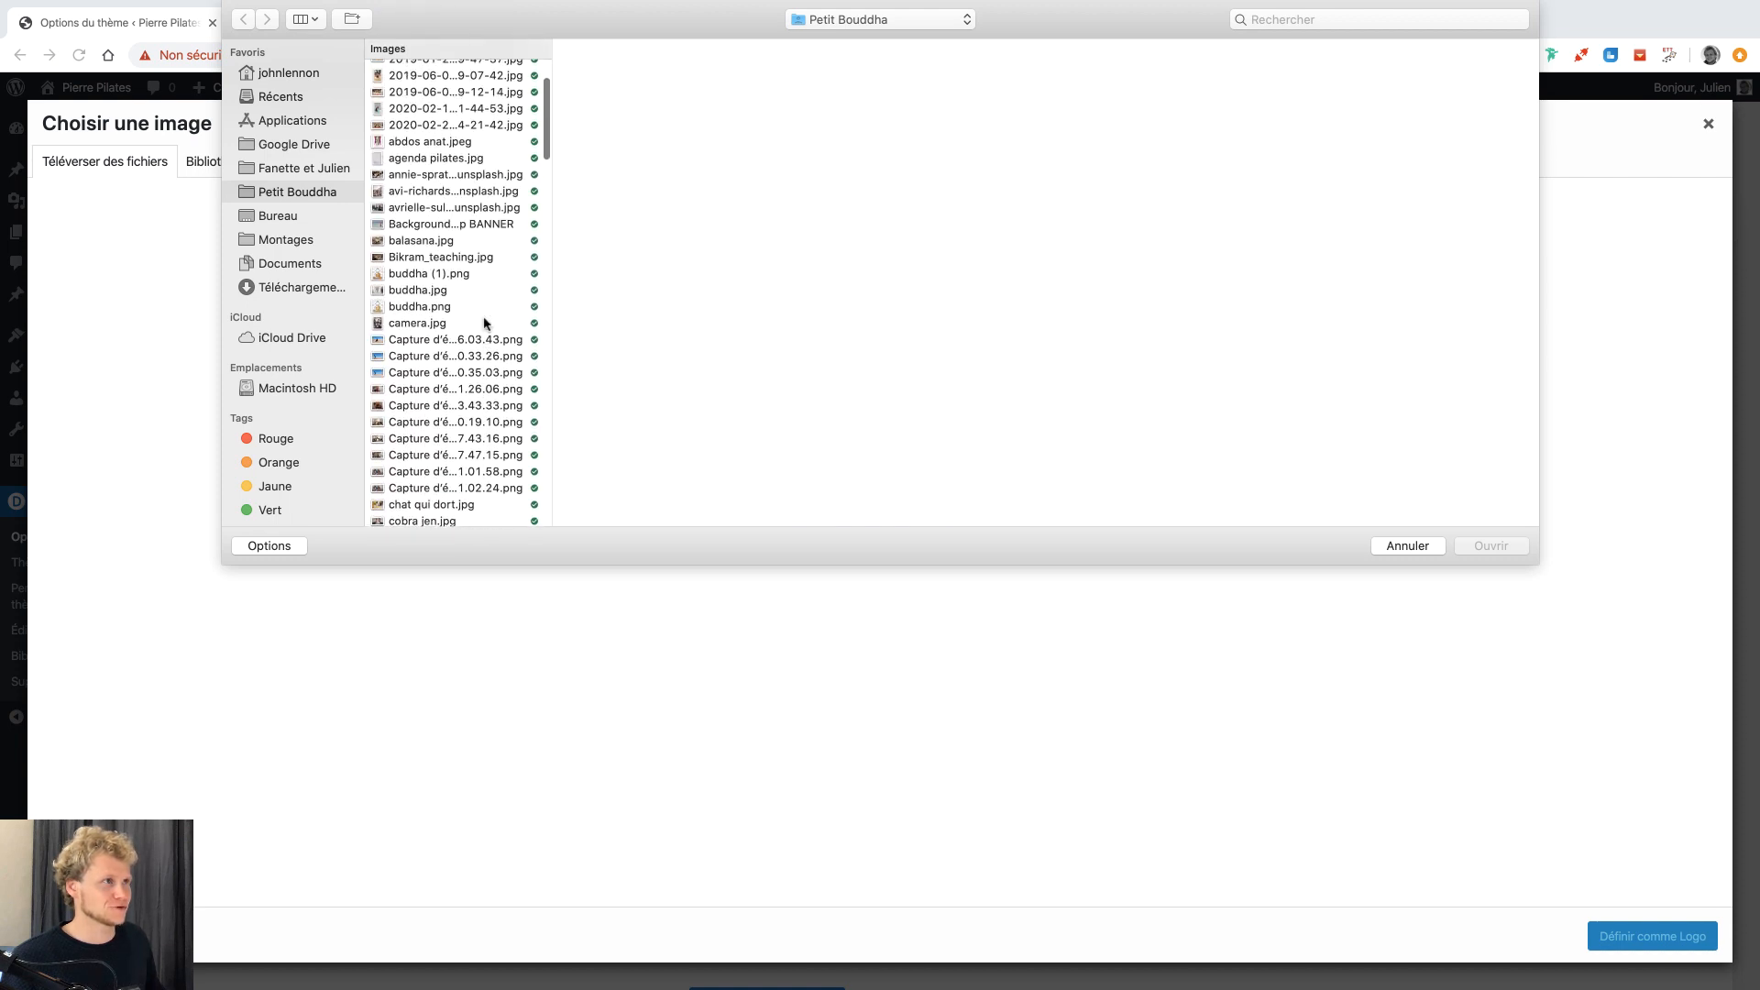
{"action": "left_click", "coordinate": [444, 275]}
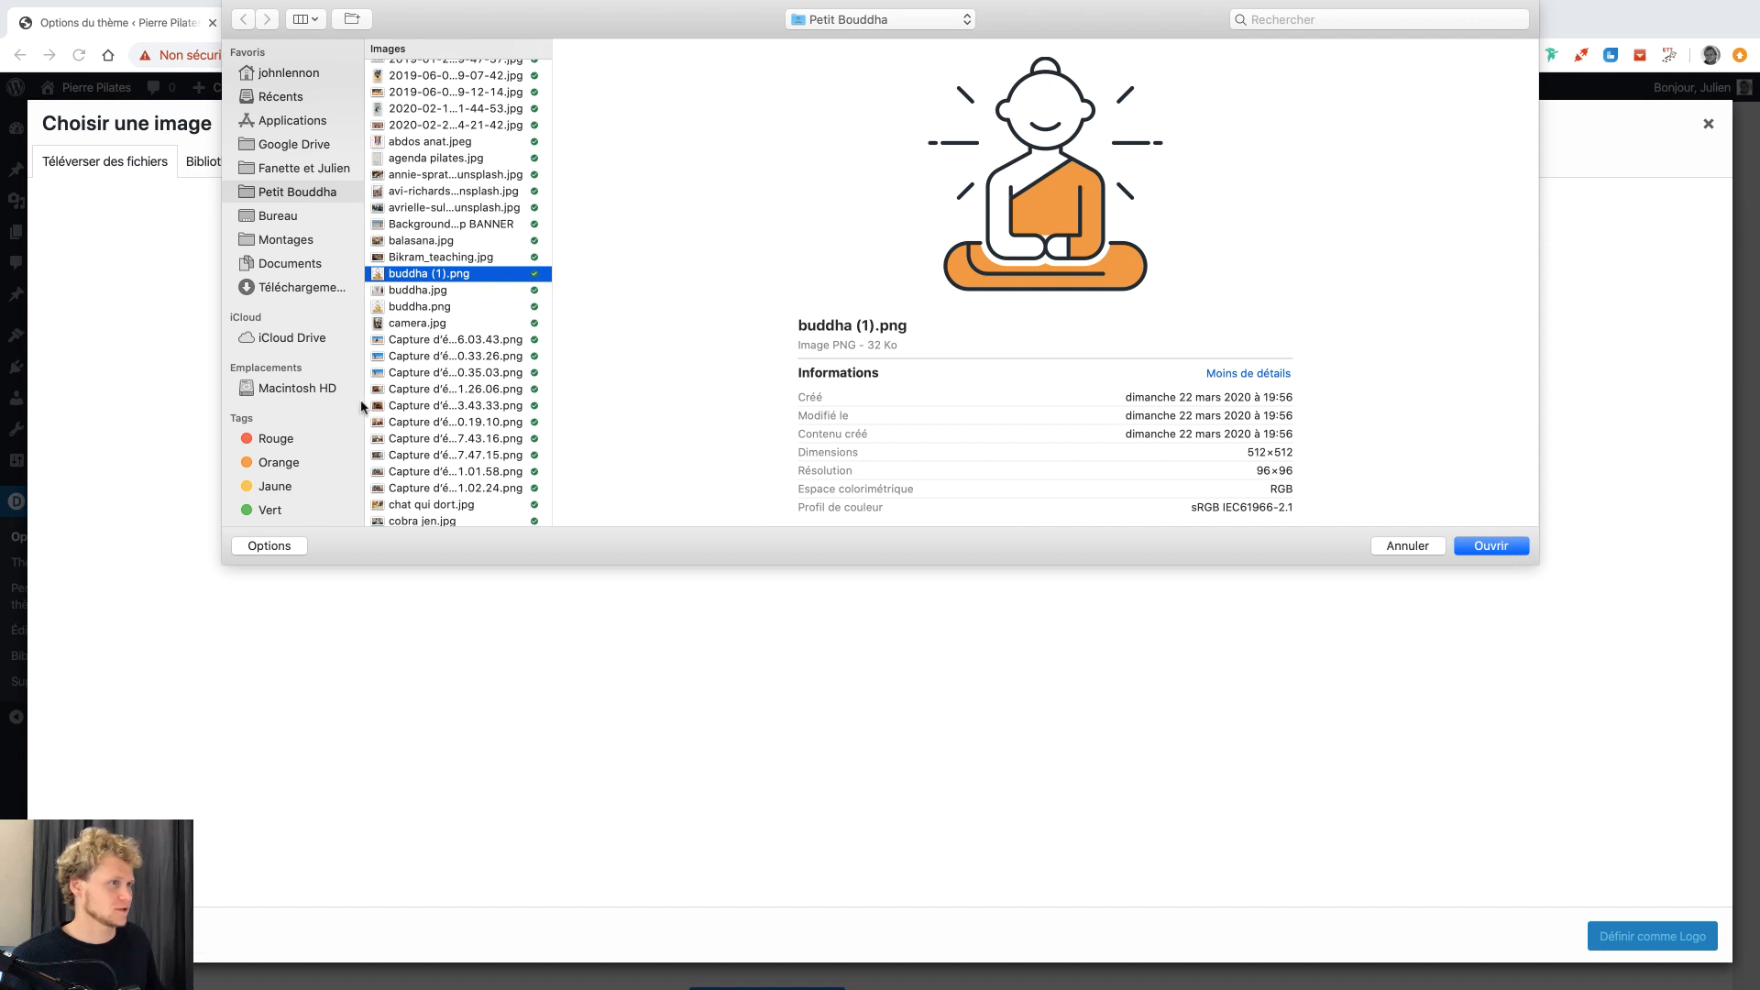
{"action": "scroll", "coordinate": [375, 412], "scroll_direction": "down", "scroll_amount": 20}
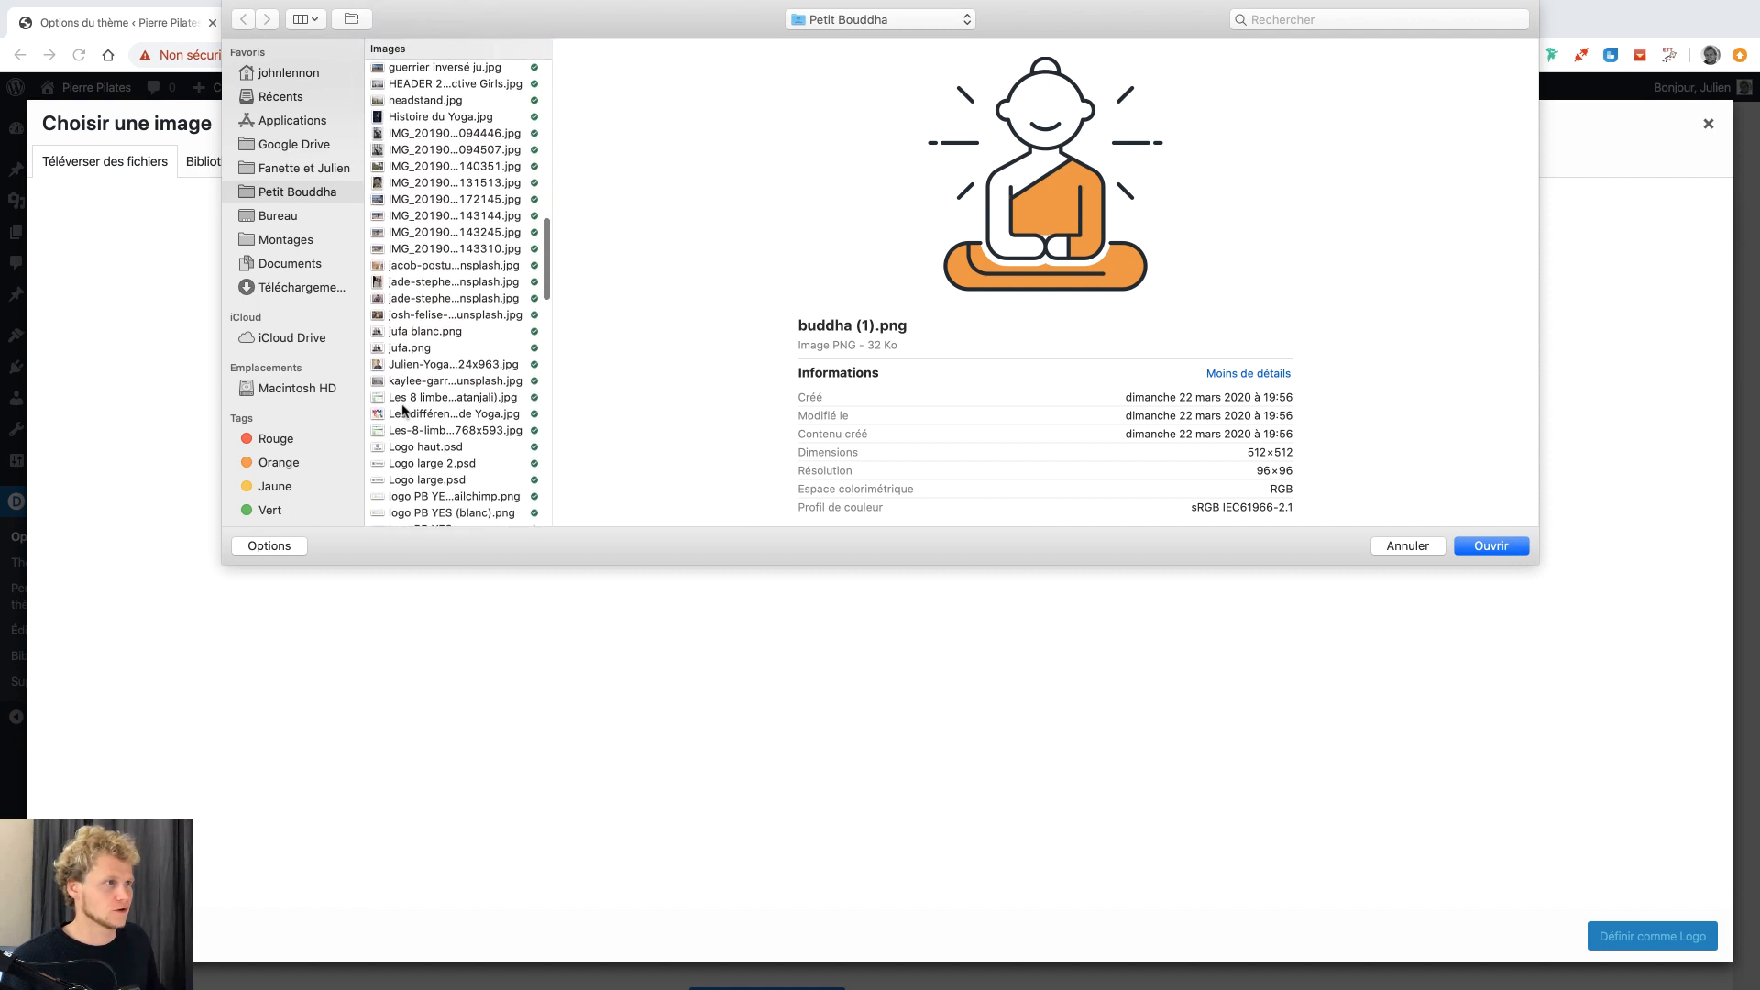
{"action": "scroll", "coordinate": [403, 410], "scroll_direction": "down", "scroll_amount": 4}
{"action": "left_click", "coordinate": [413, 420]}
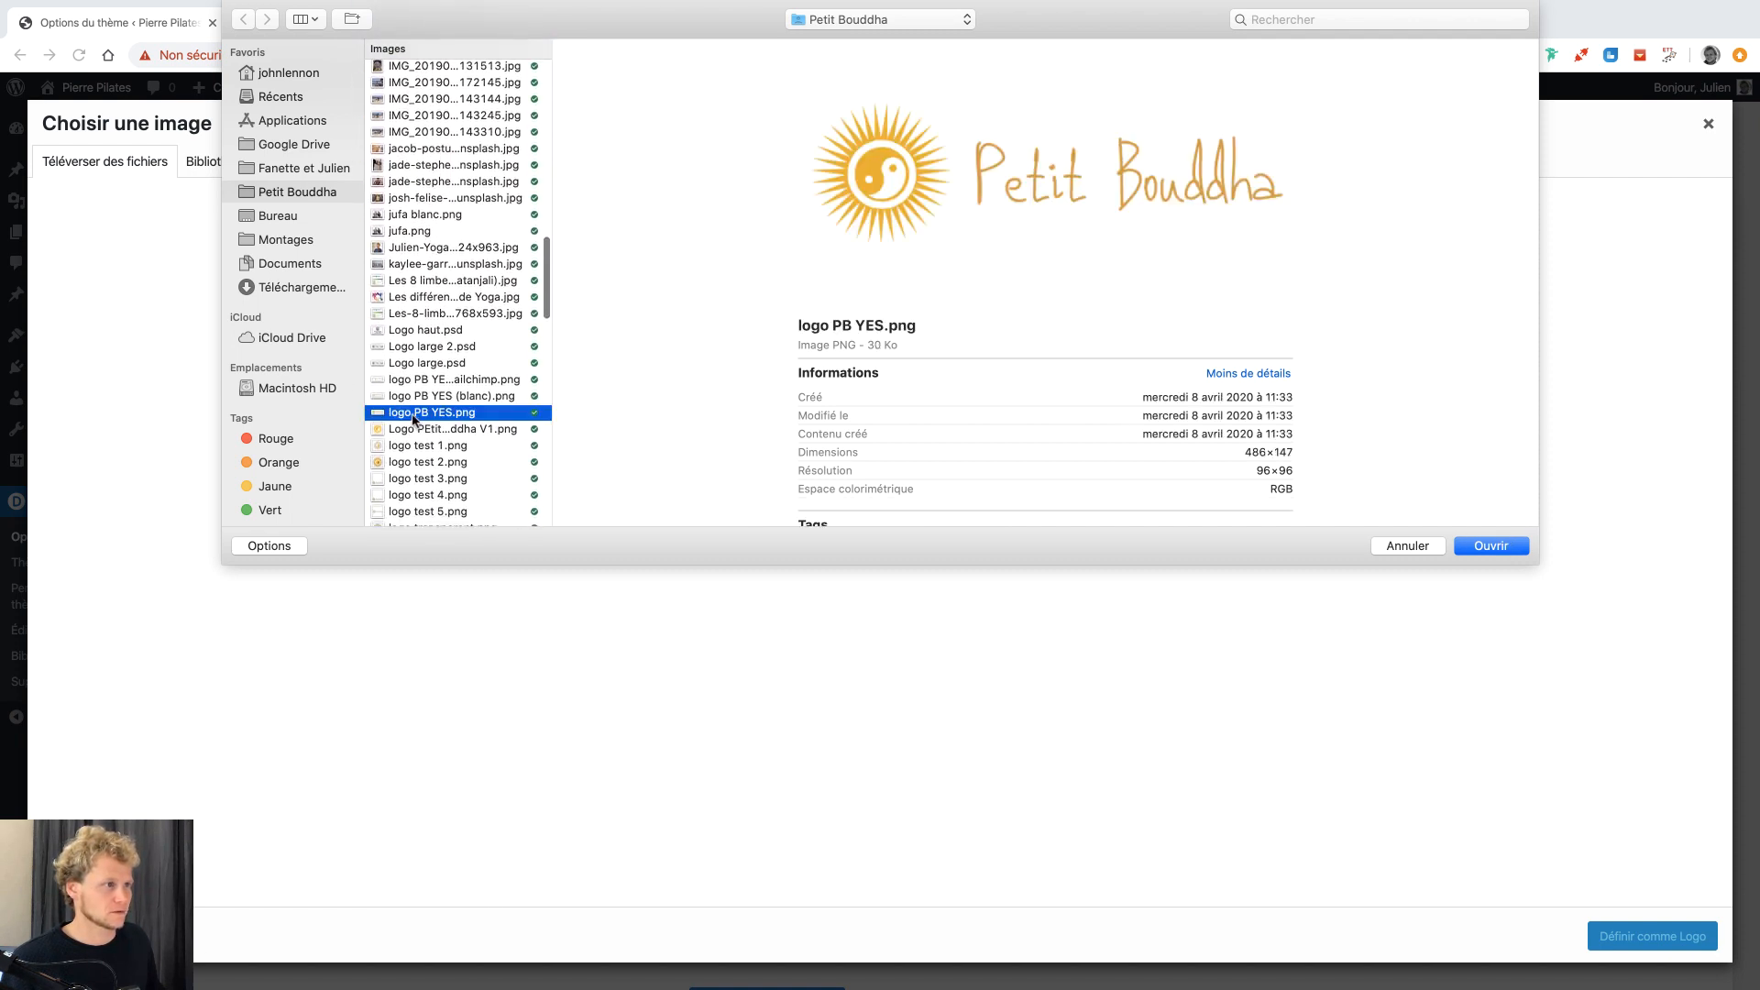
{"action": "left_click", "coordinate": [415, 448]}
{"action": "left_click", "coordinate": [413, 462]}
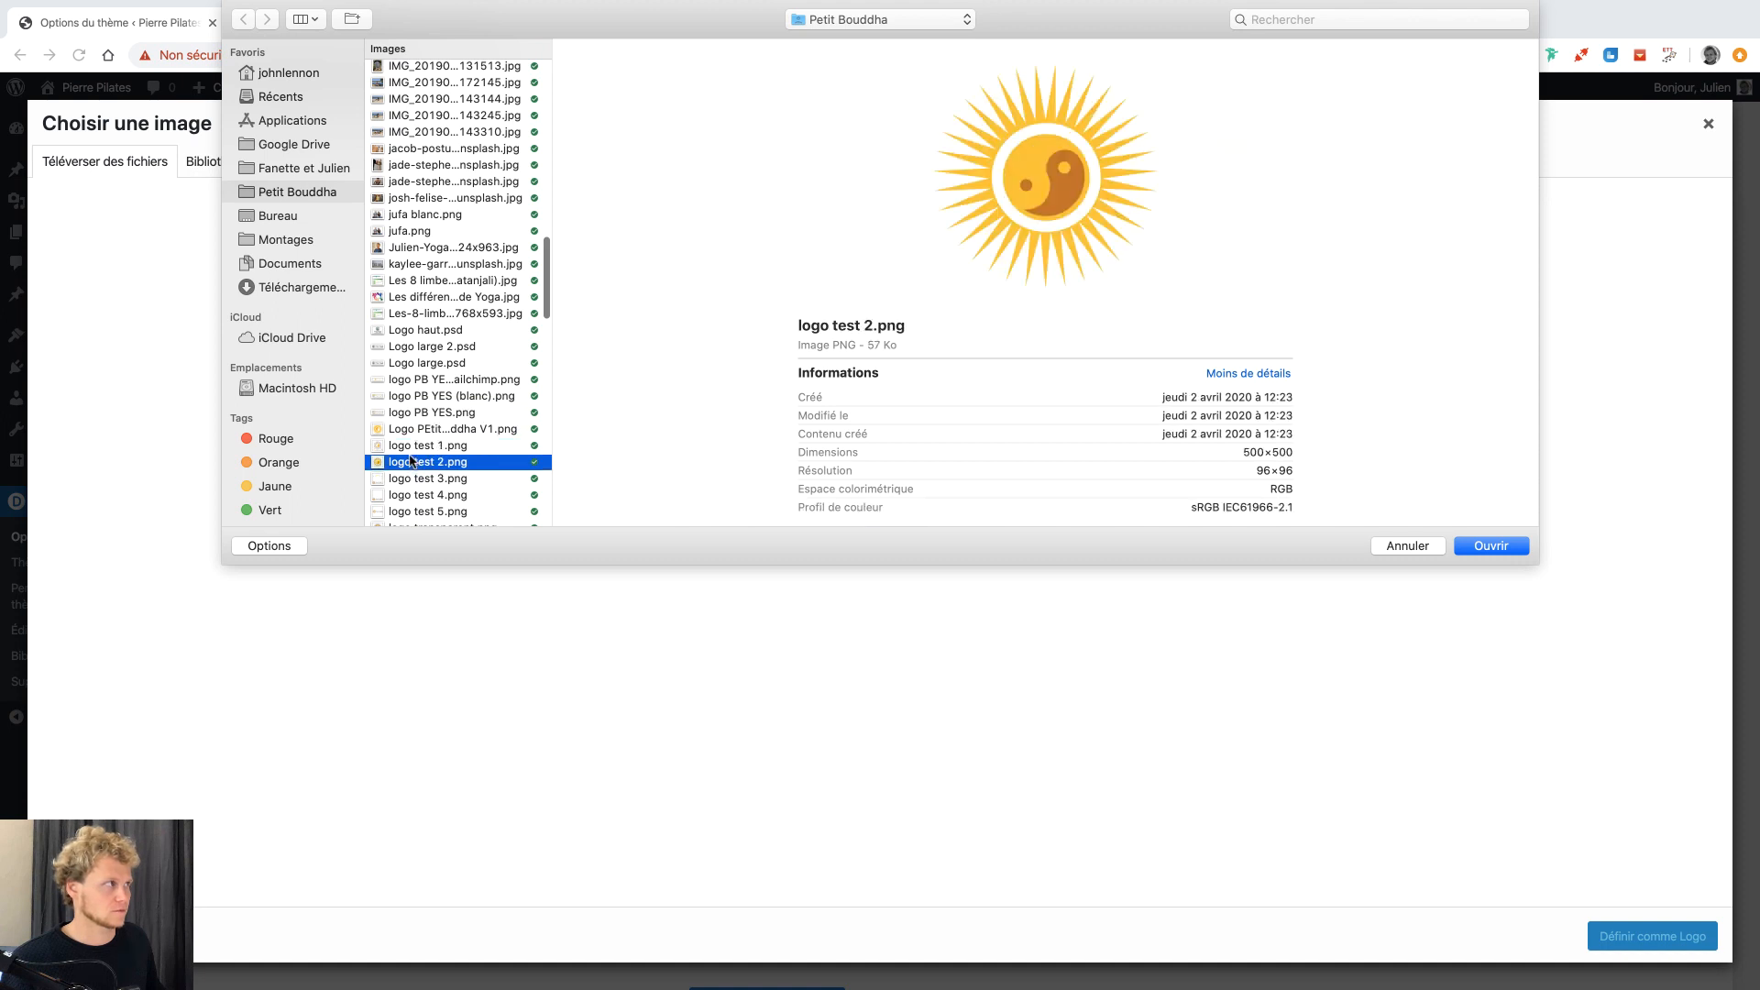
{"action": "left_click", "coordinate": [414, 448]}
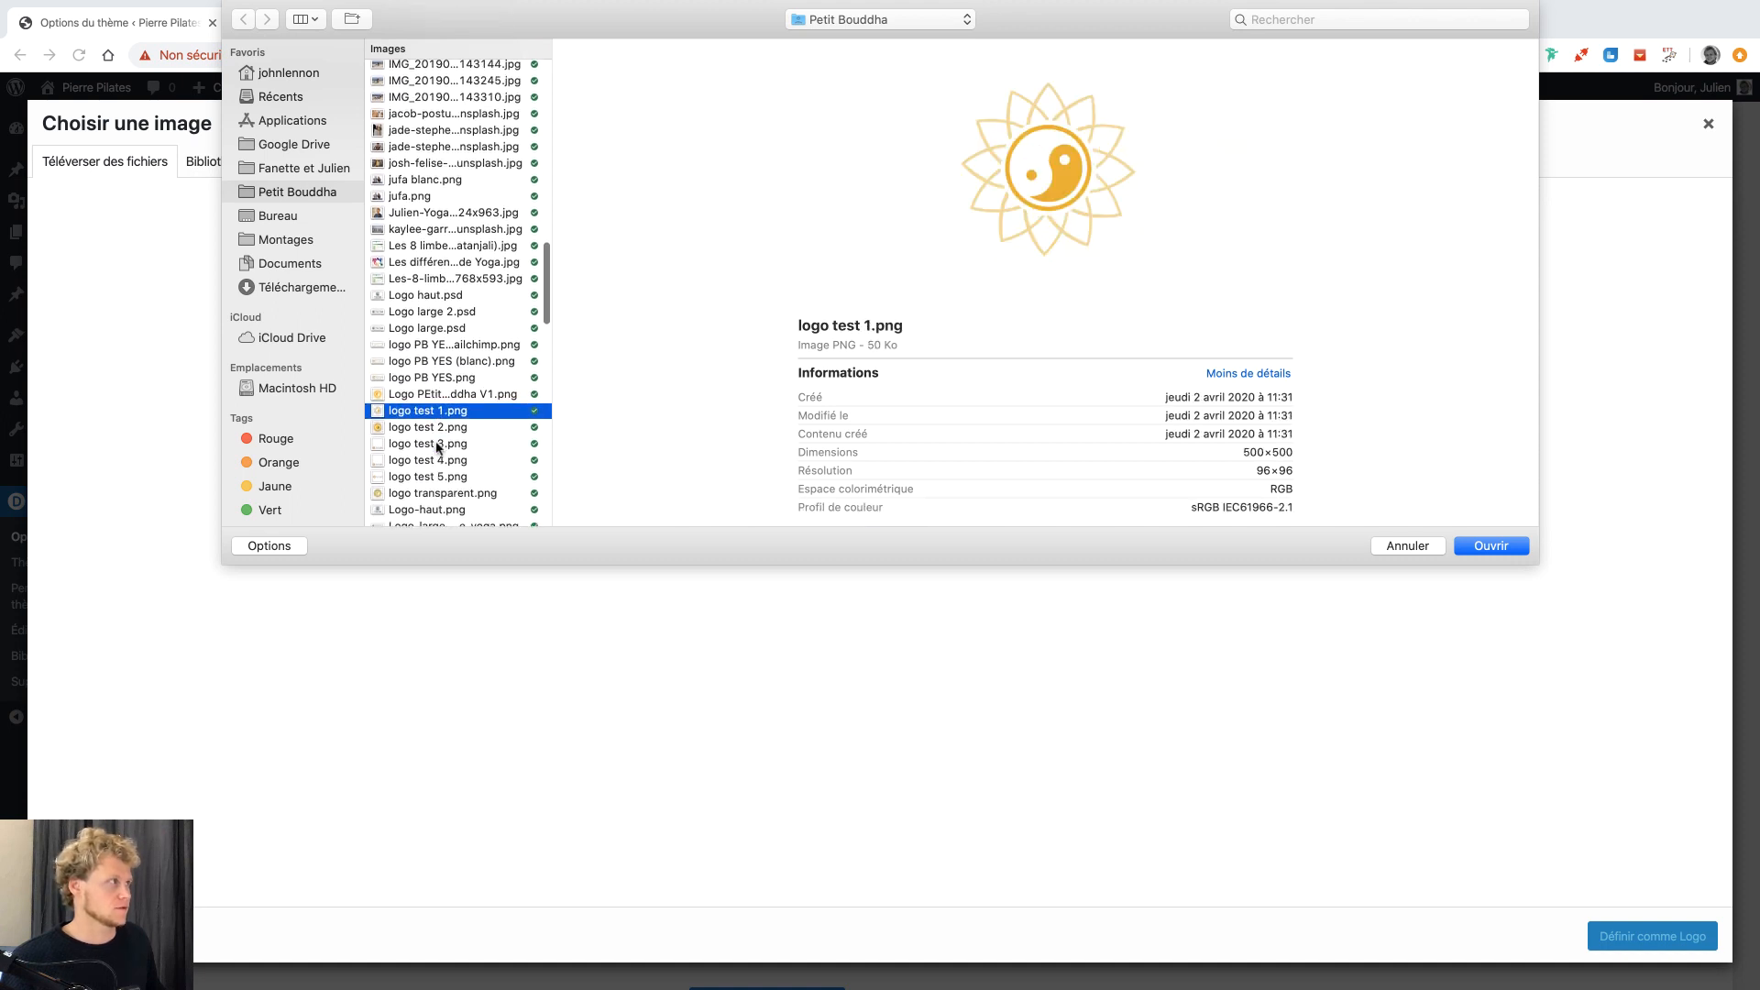
{"action": "scroll", "coordinate": [437, 448], "scroll_direction": "down", "scroll_amount": 5}
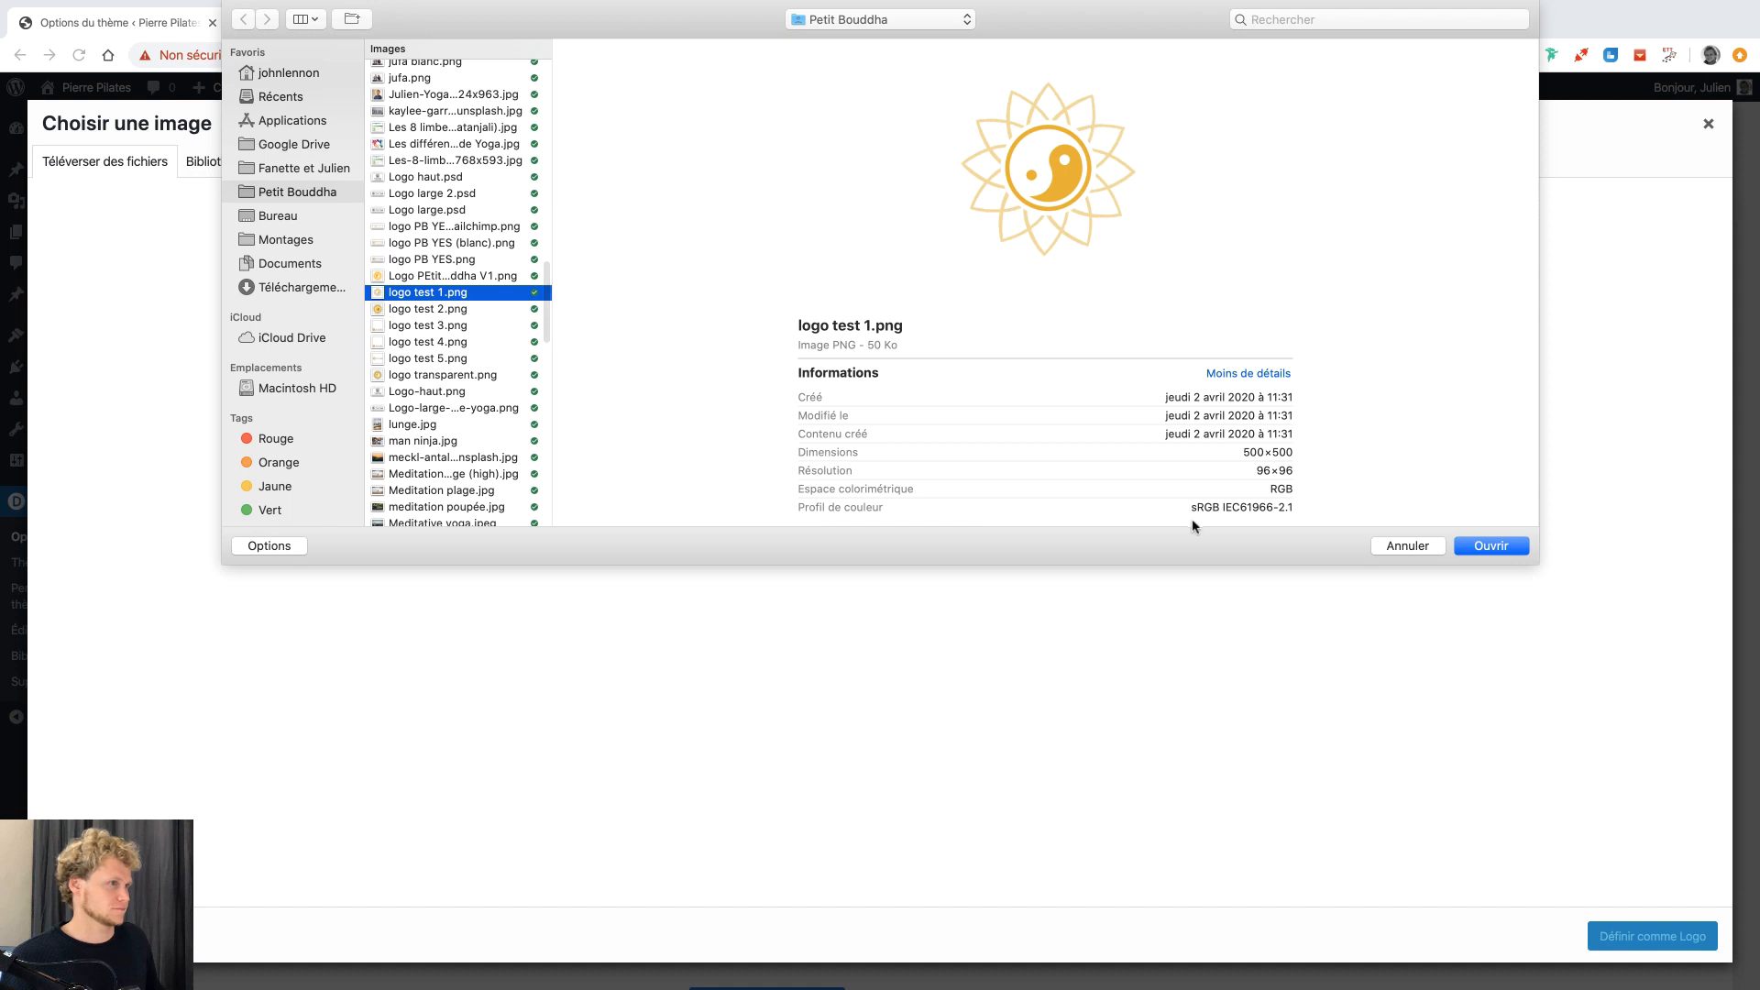
{"action": "left_click", "coordinate": [430, 360]}
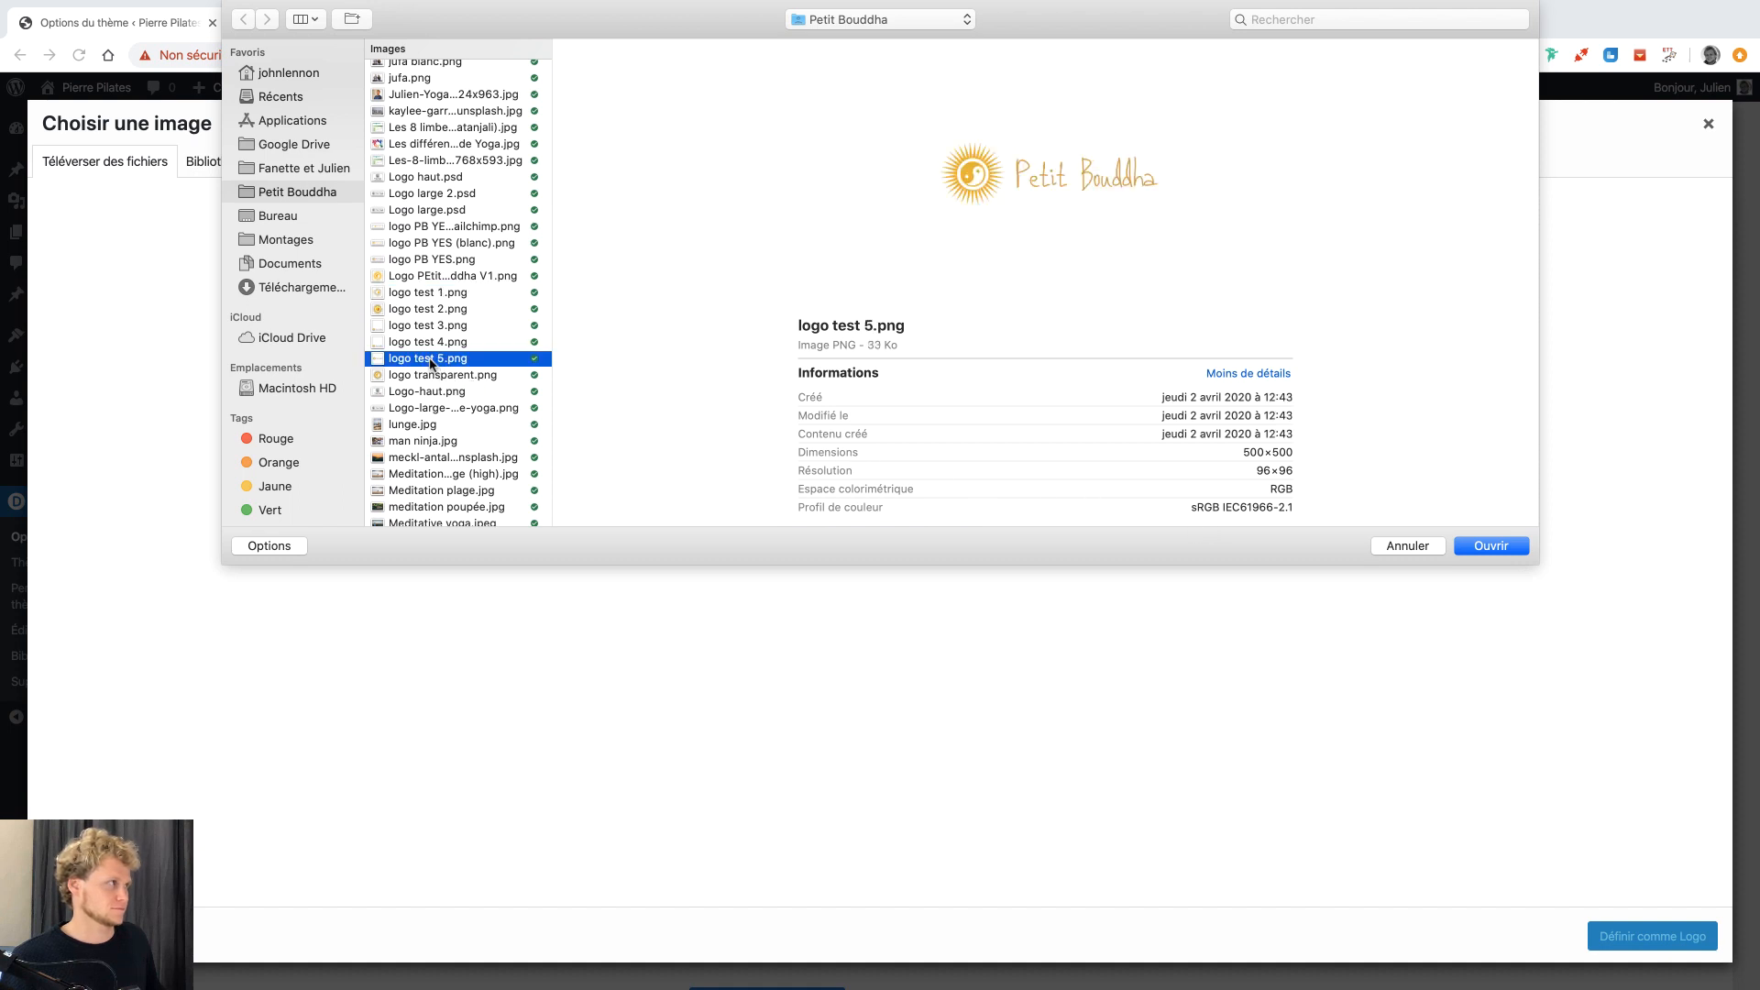
Upload logo test 5.png, set it as the Divi logo, save the theme options, then open Pages.
{"action": "left_click", "coordinate": [1489, 546]}
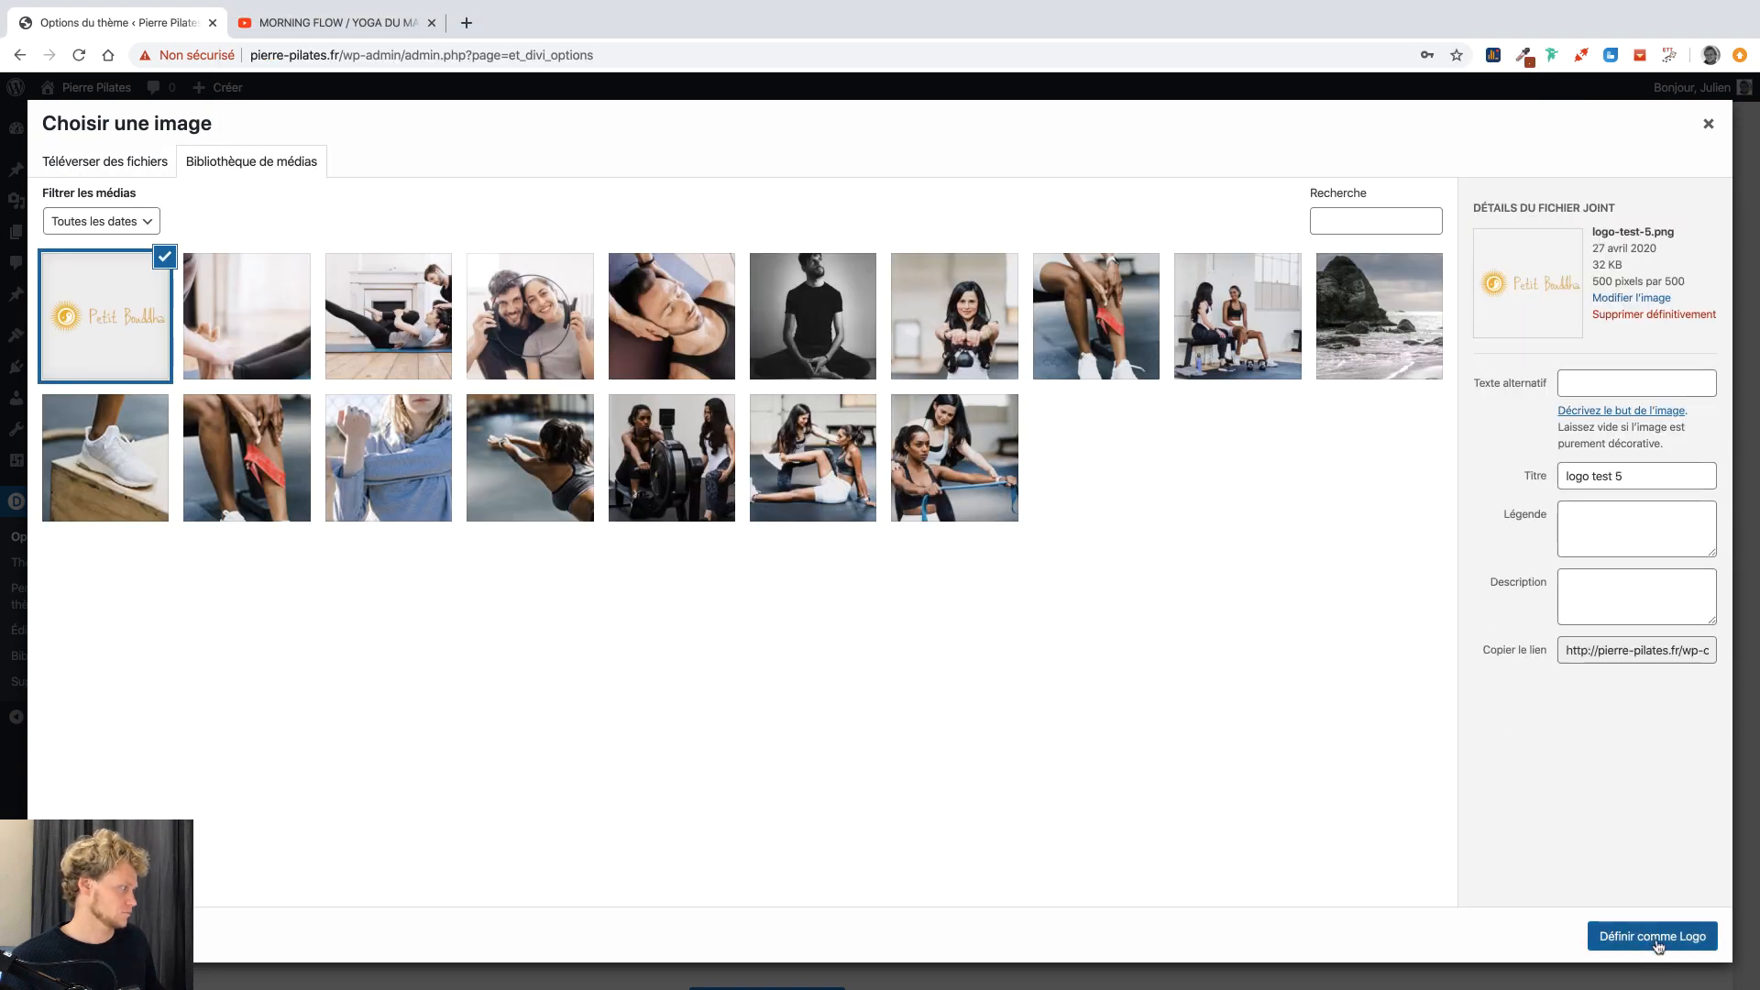
{"action": "left_click", "coordinate": [1658, 946]}
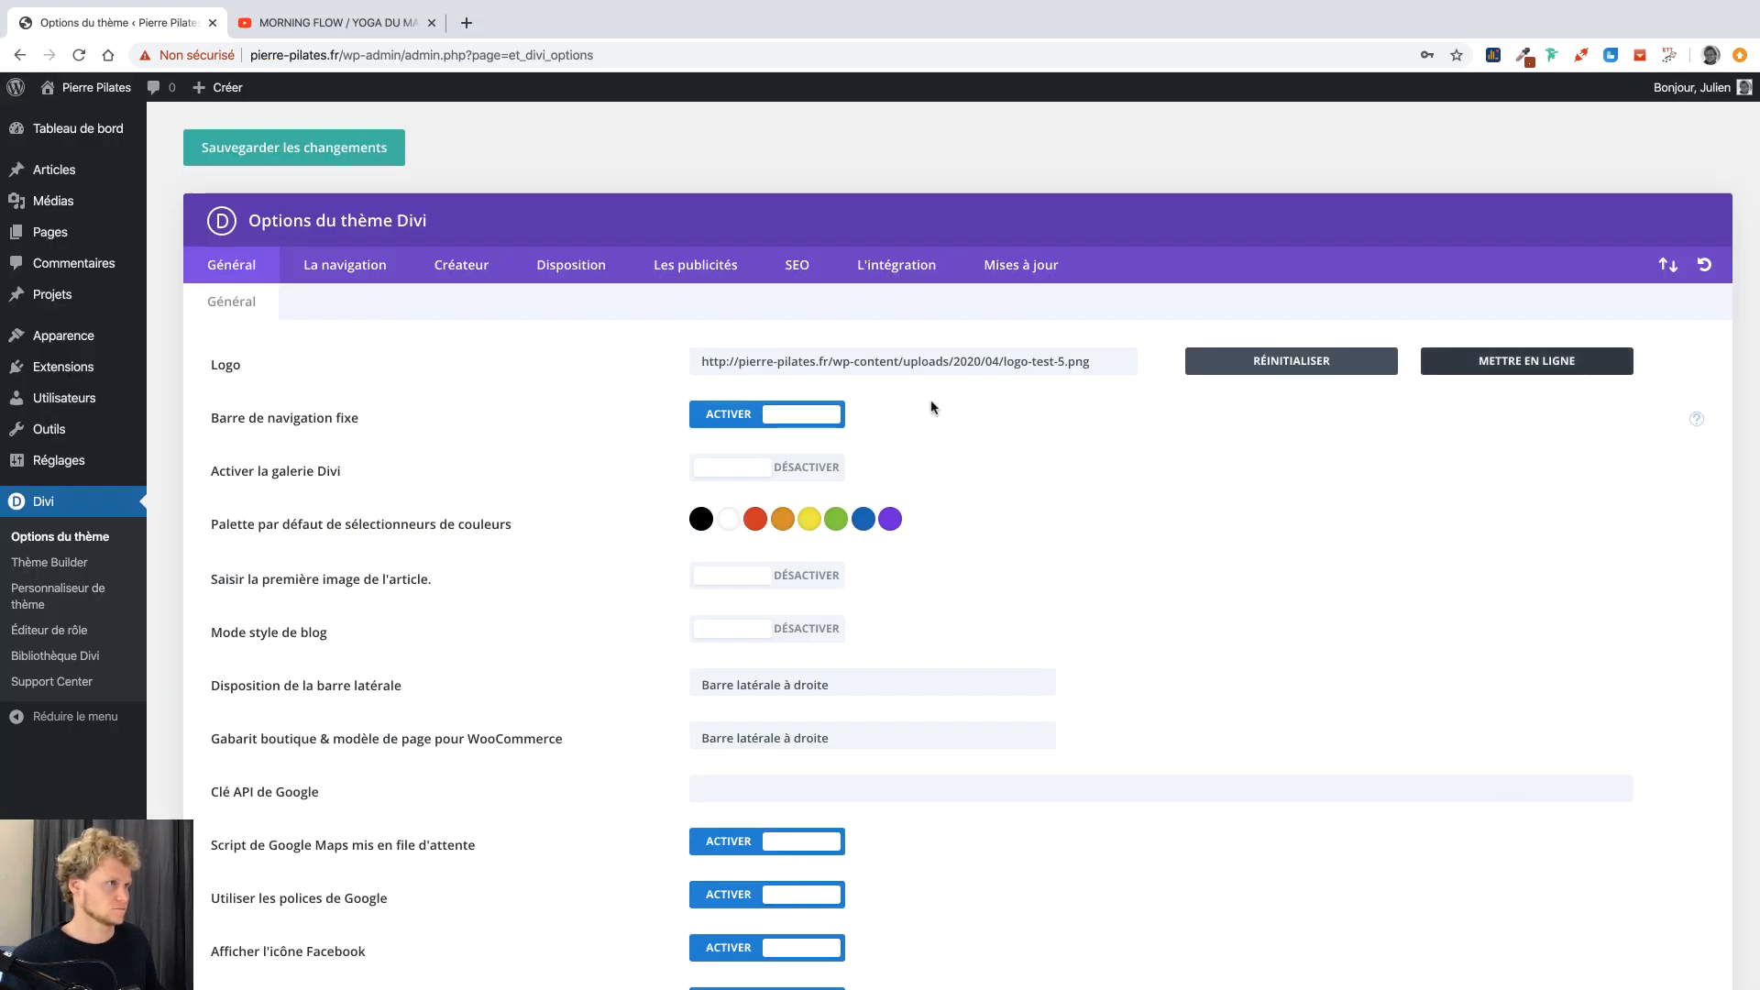
{"action": "left_click", "coordinate": [319, 163]}
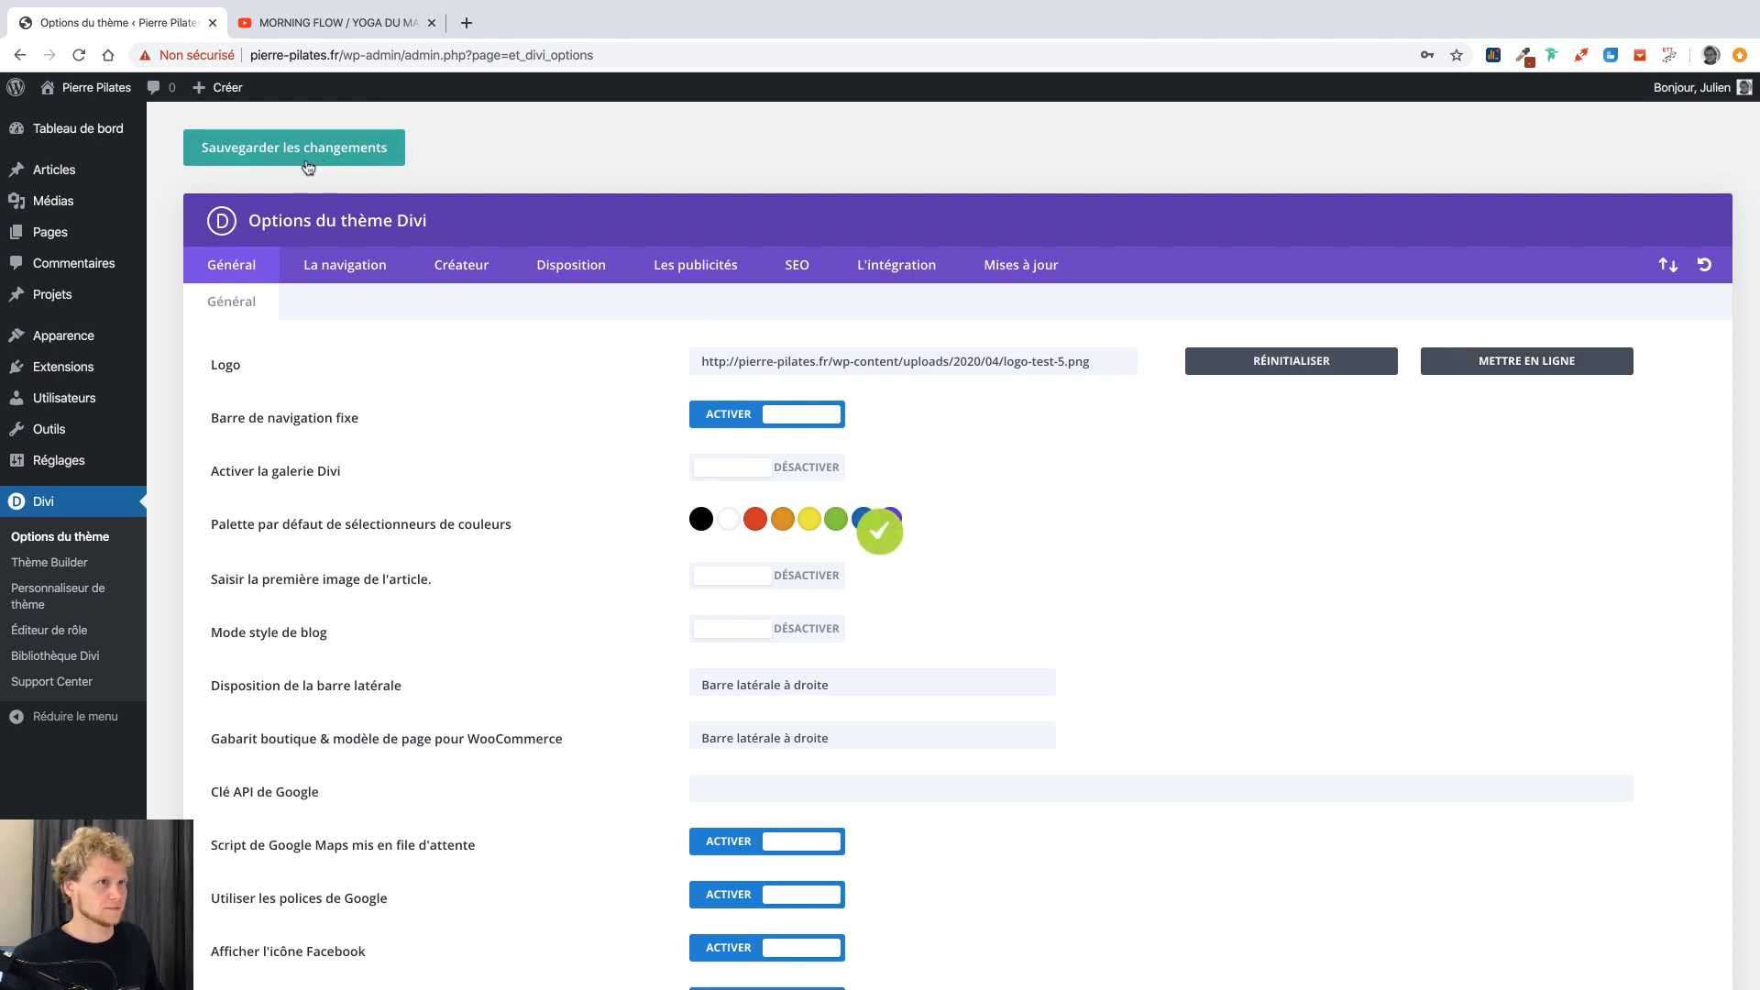
{"action": "left_click", "coordinate": [67, 237]}
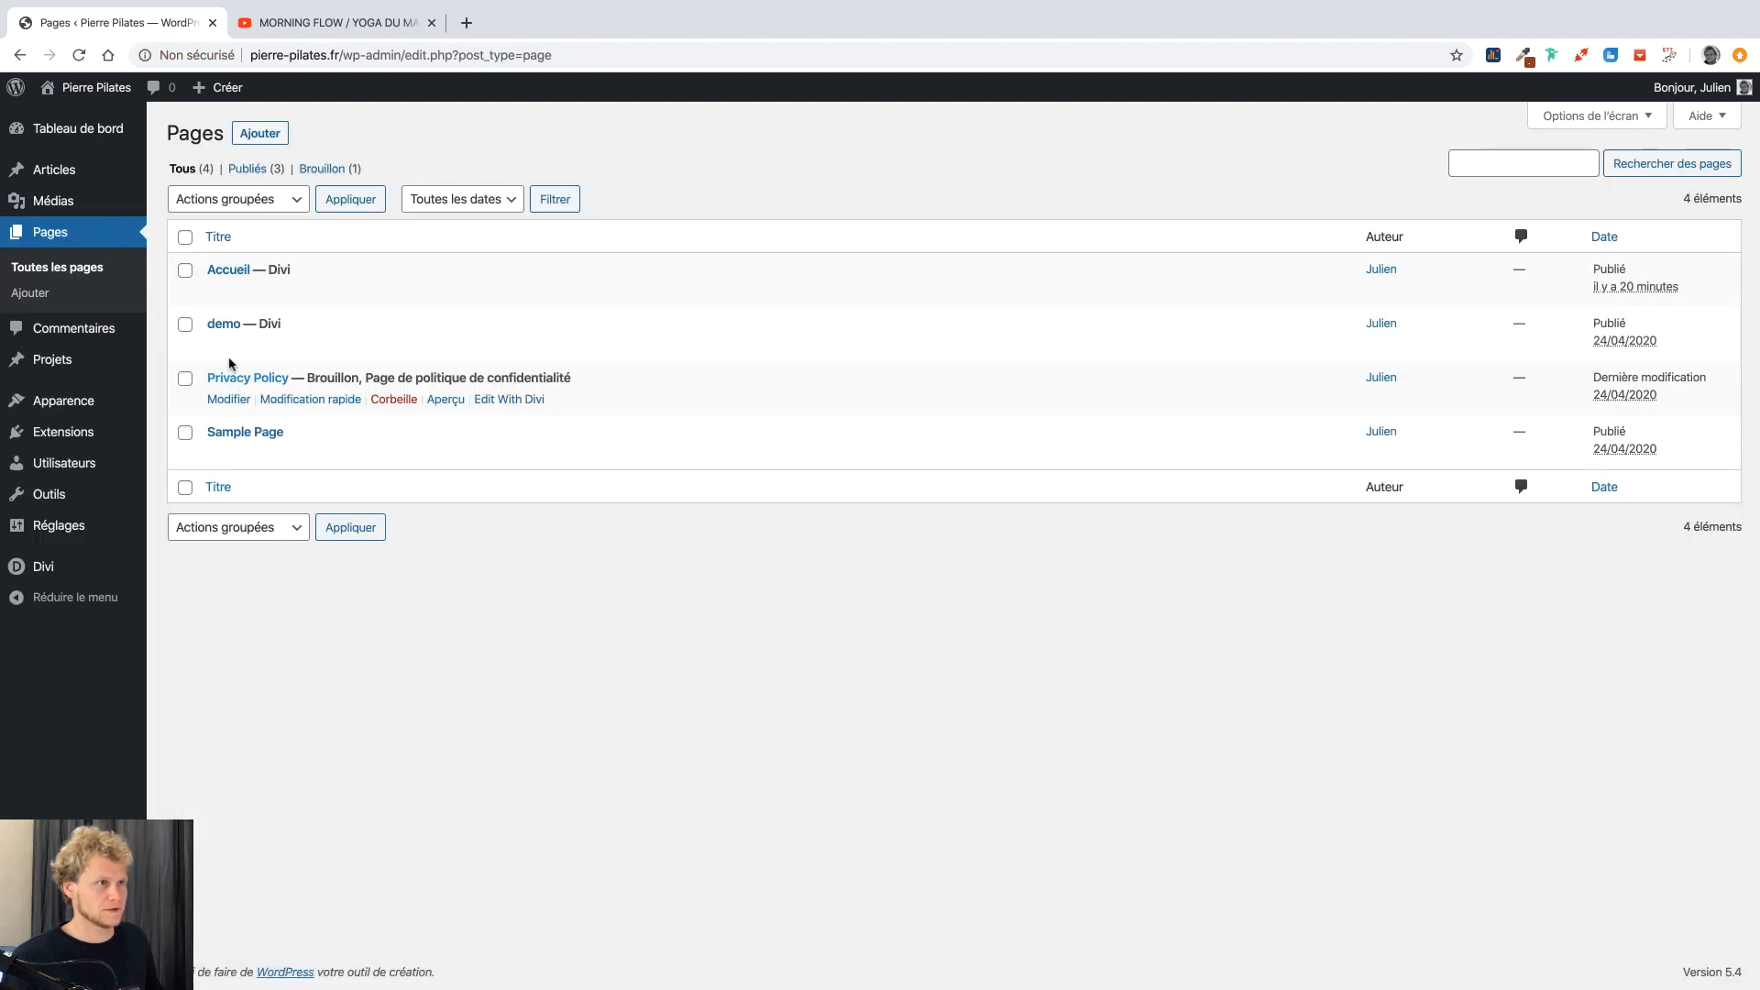
Add a new page titled 'Prestations' and publish it.
{"action": "left_click", "coordinate": [271, 132]}
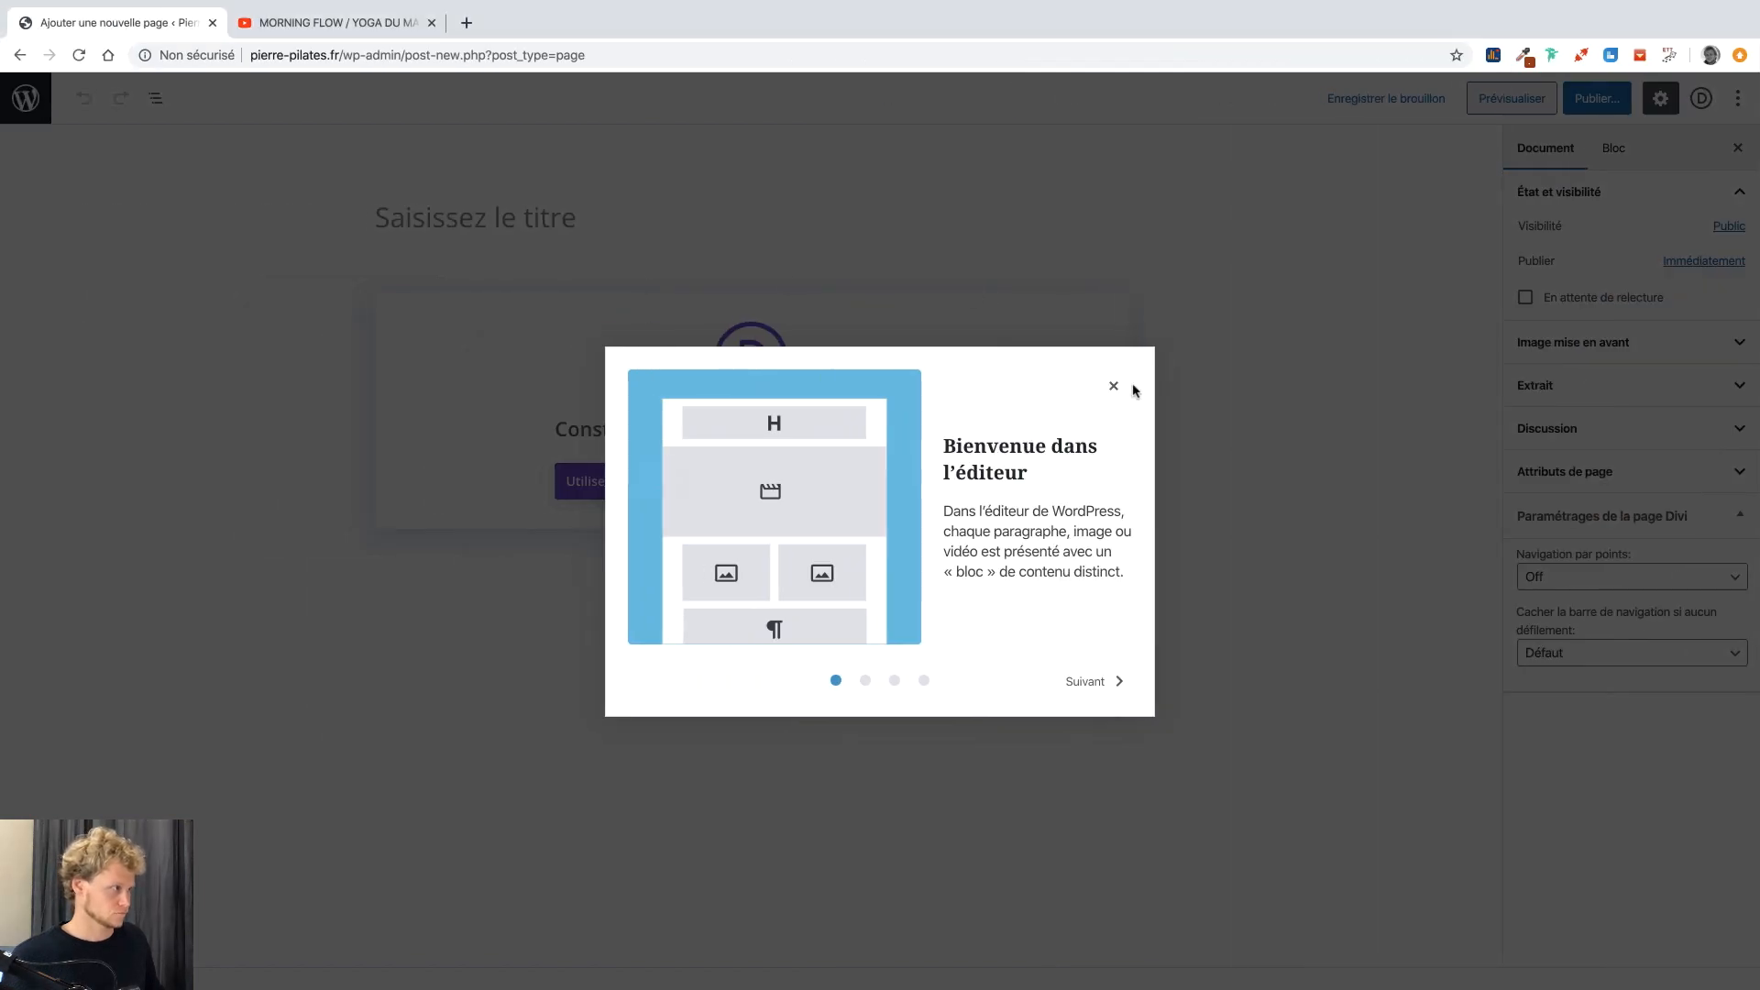
{"action": "left_click", "coordinate": [1114, 386]}
{"action": "left_click", "coordinate": [537, 212]}
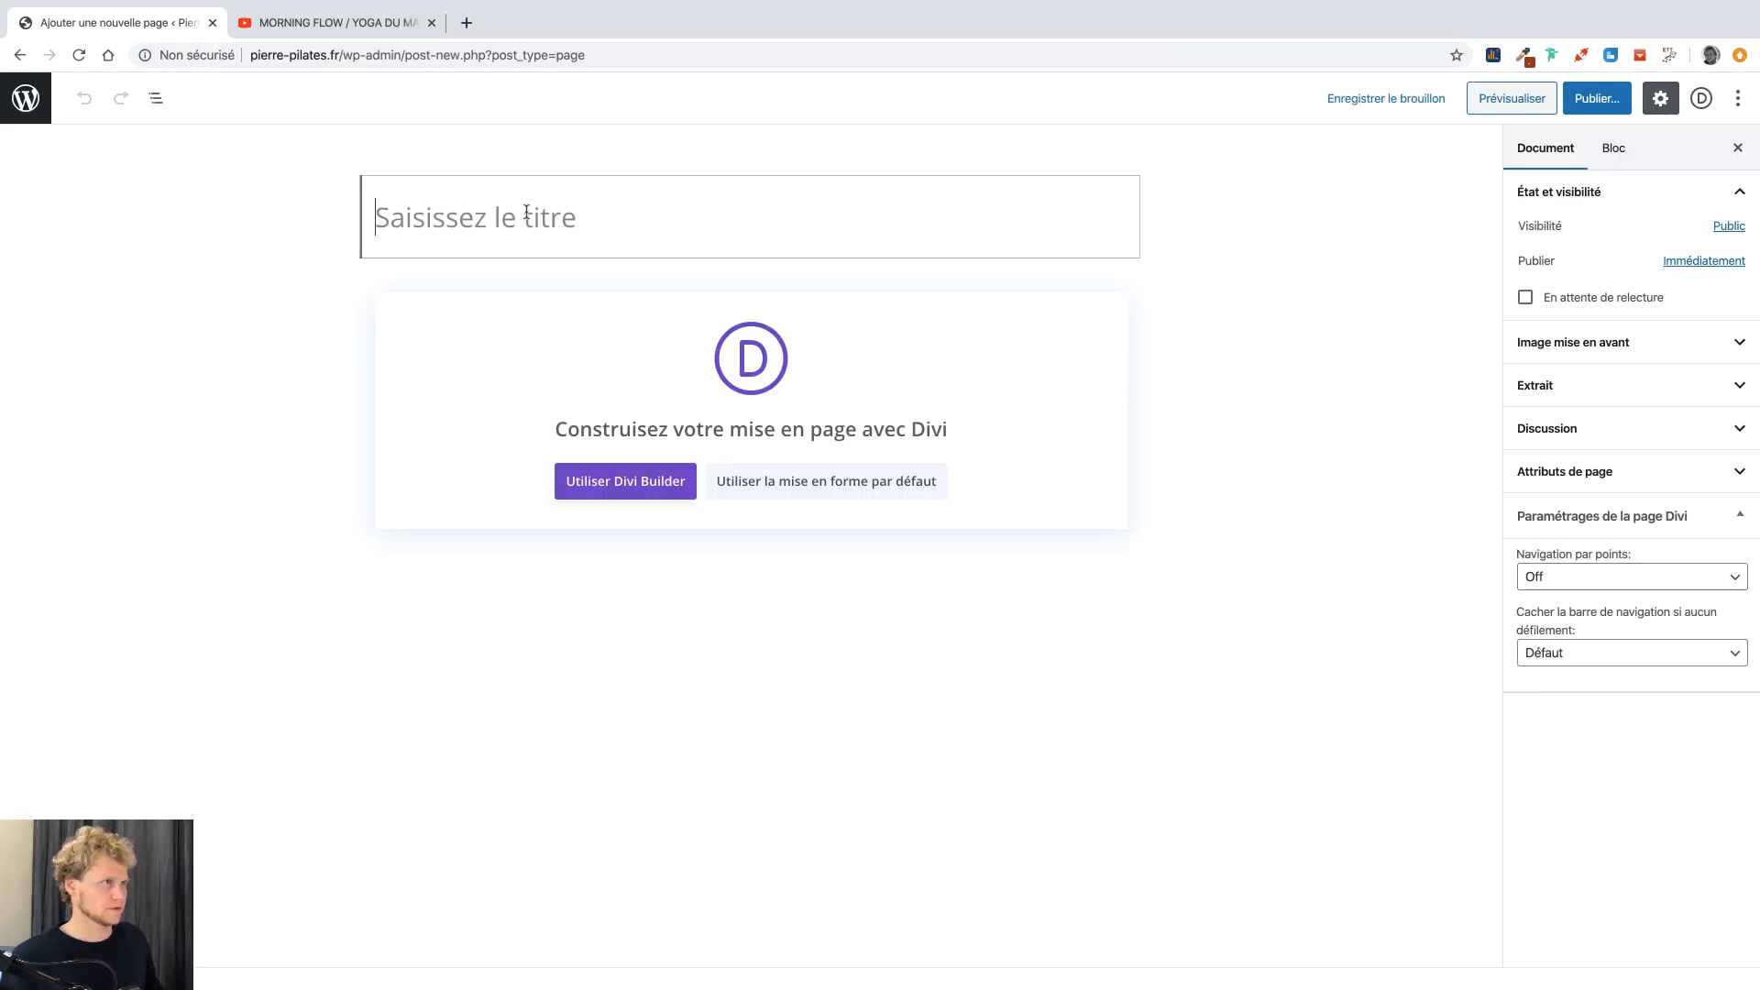
{"action": "type", "text": "Prestati"}
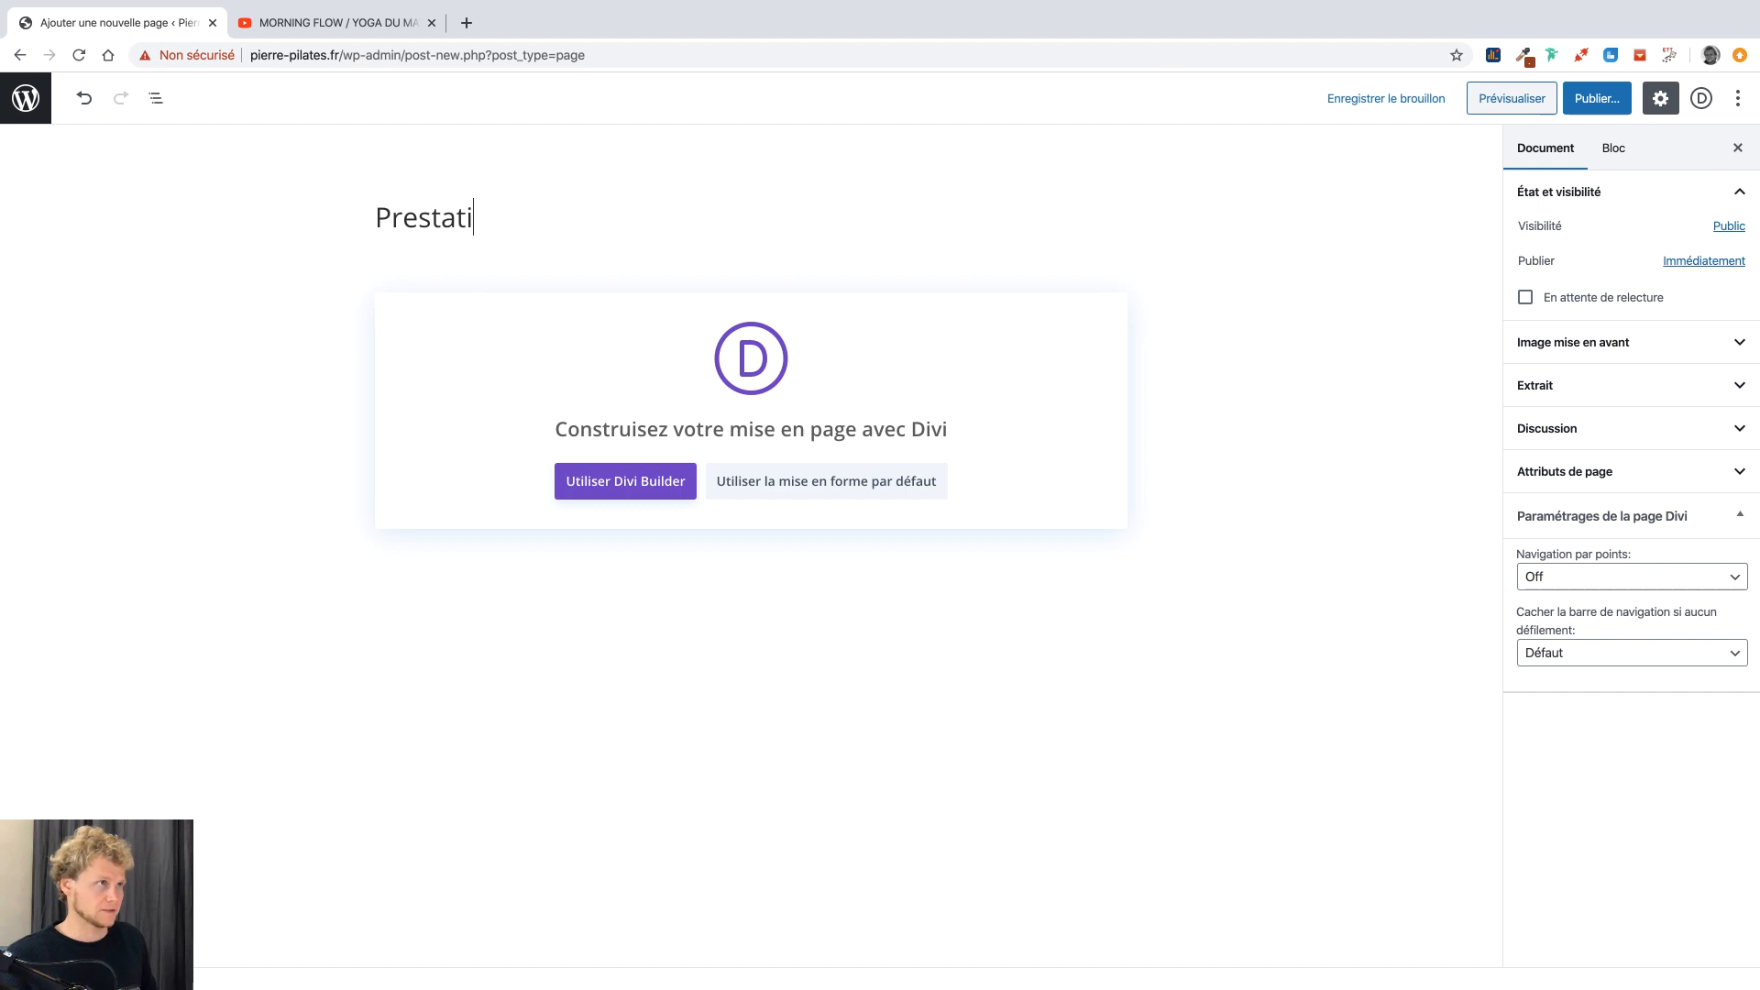
{"action": "type", "text": "ons"}
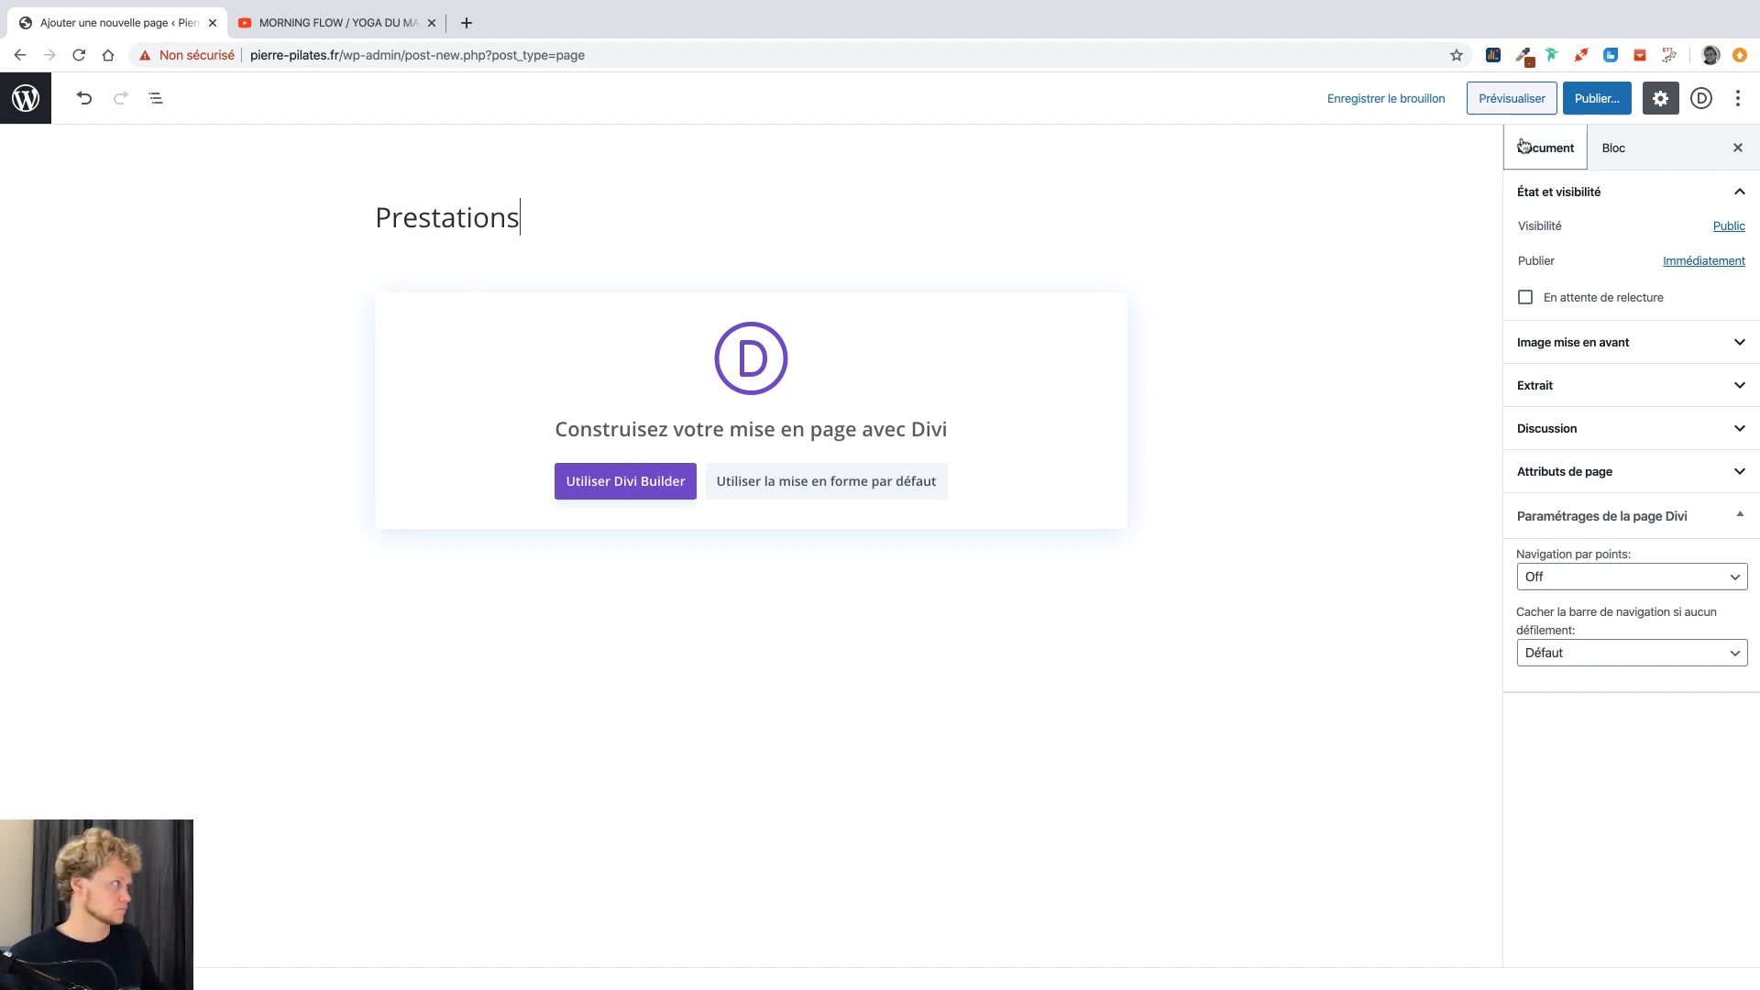
{"action": "left_click", "coordinate": [1586, 101]}
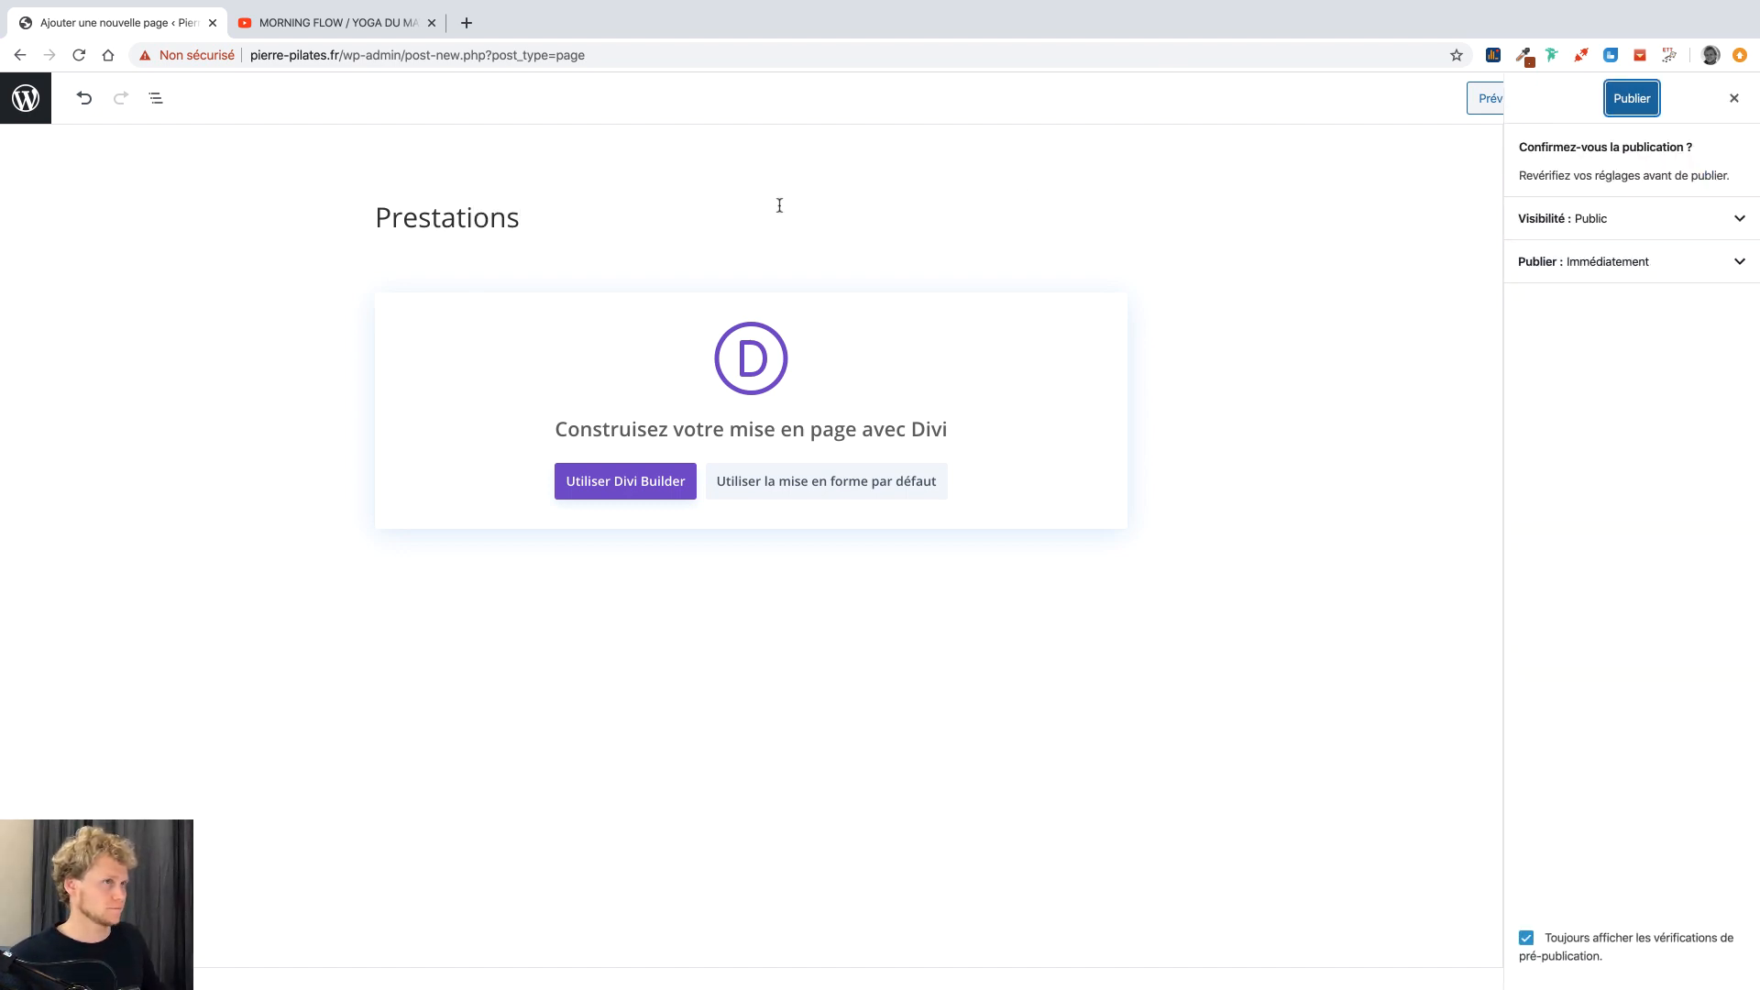
{"action": "left_click", "coordinate": [1615, 101]}
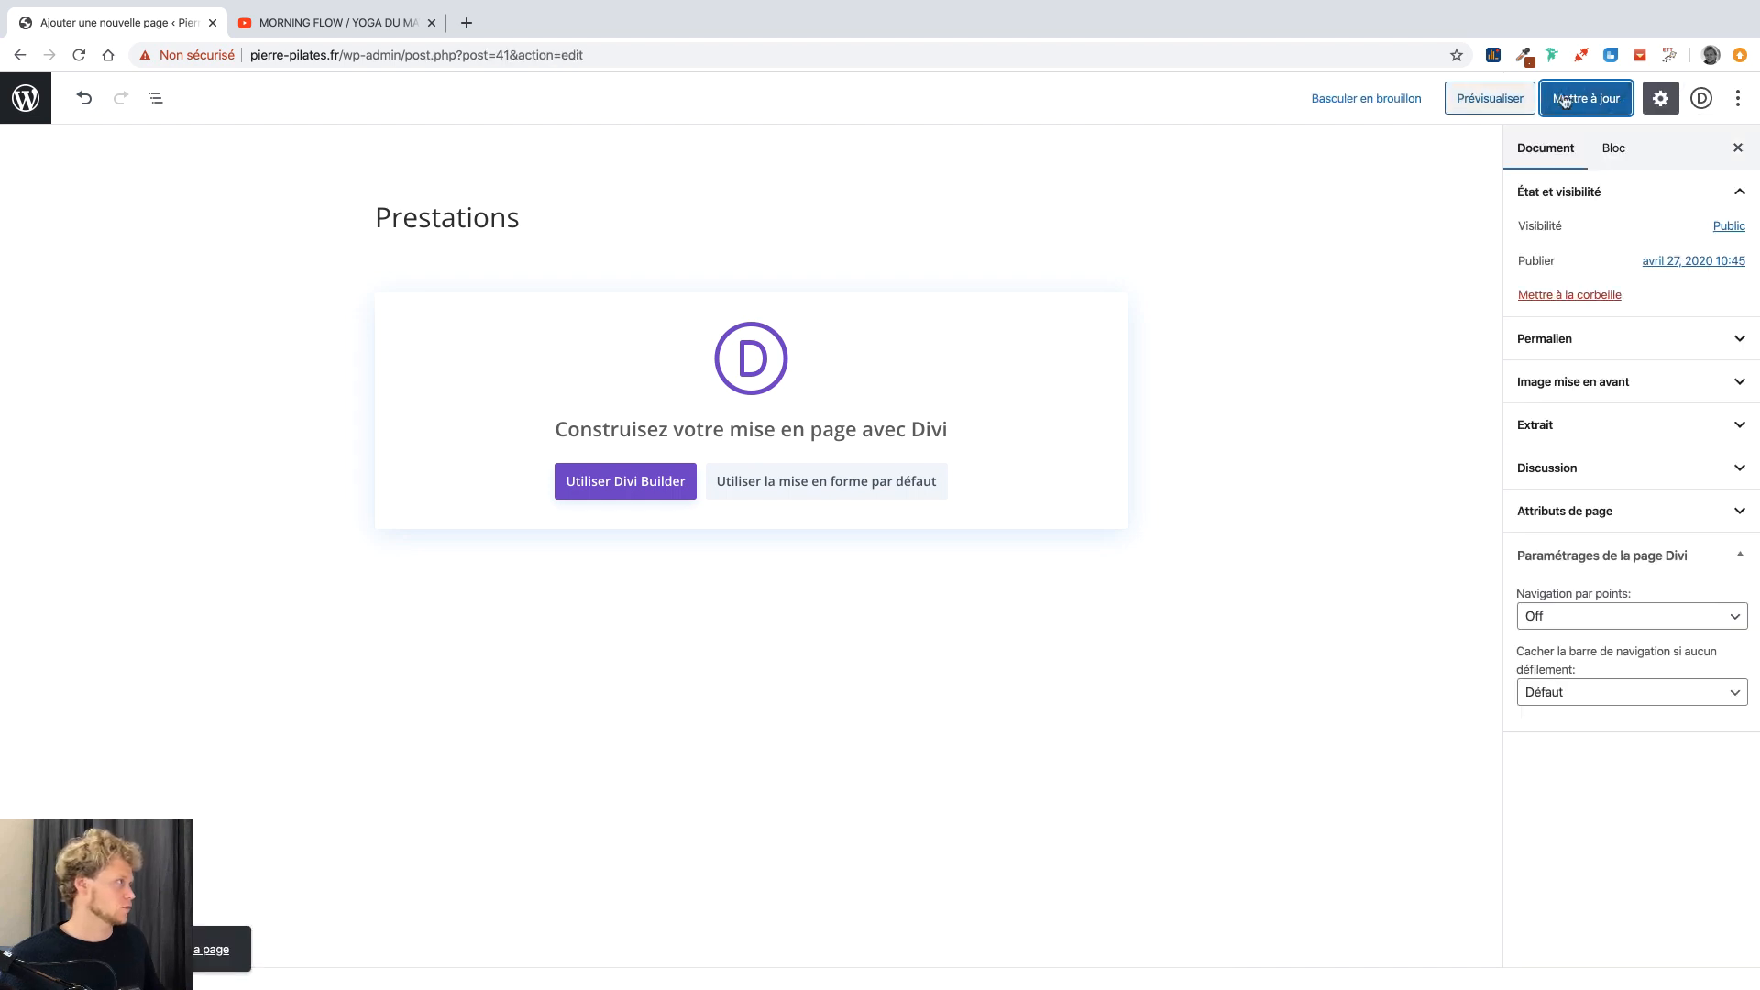
Turn off the editor's full-screen mode so the admin menu shows again.
{"action": "left_click", "coordinate": [1670, 100]}
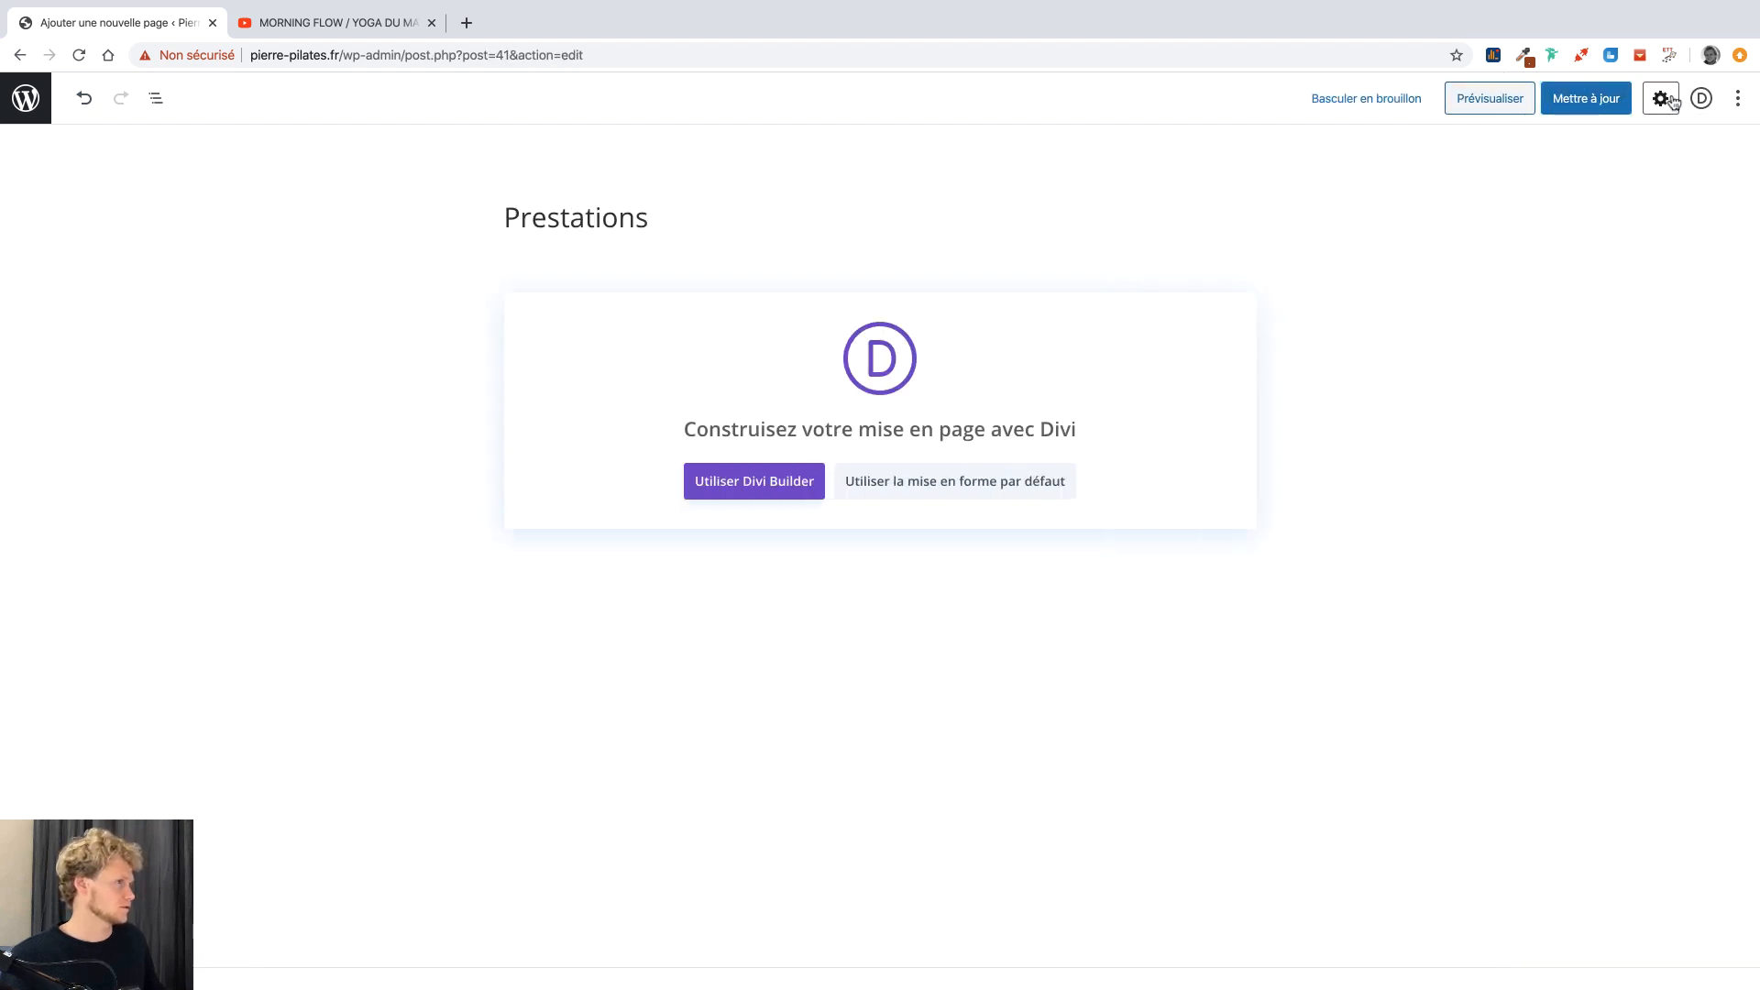
{"action": "left_click", "coordinate": [1671, 100]}
{"action": "left_click", "coordinate": [1736, 98]}
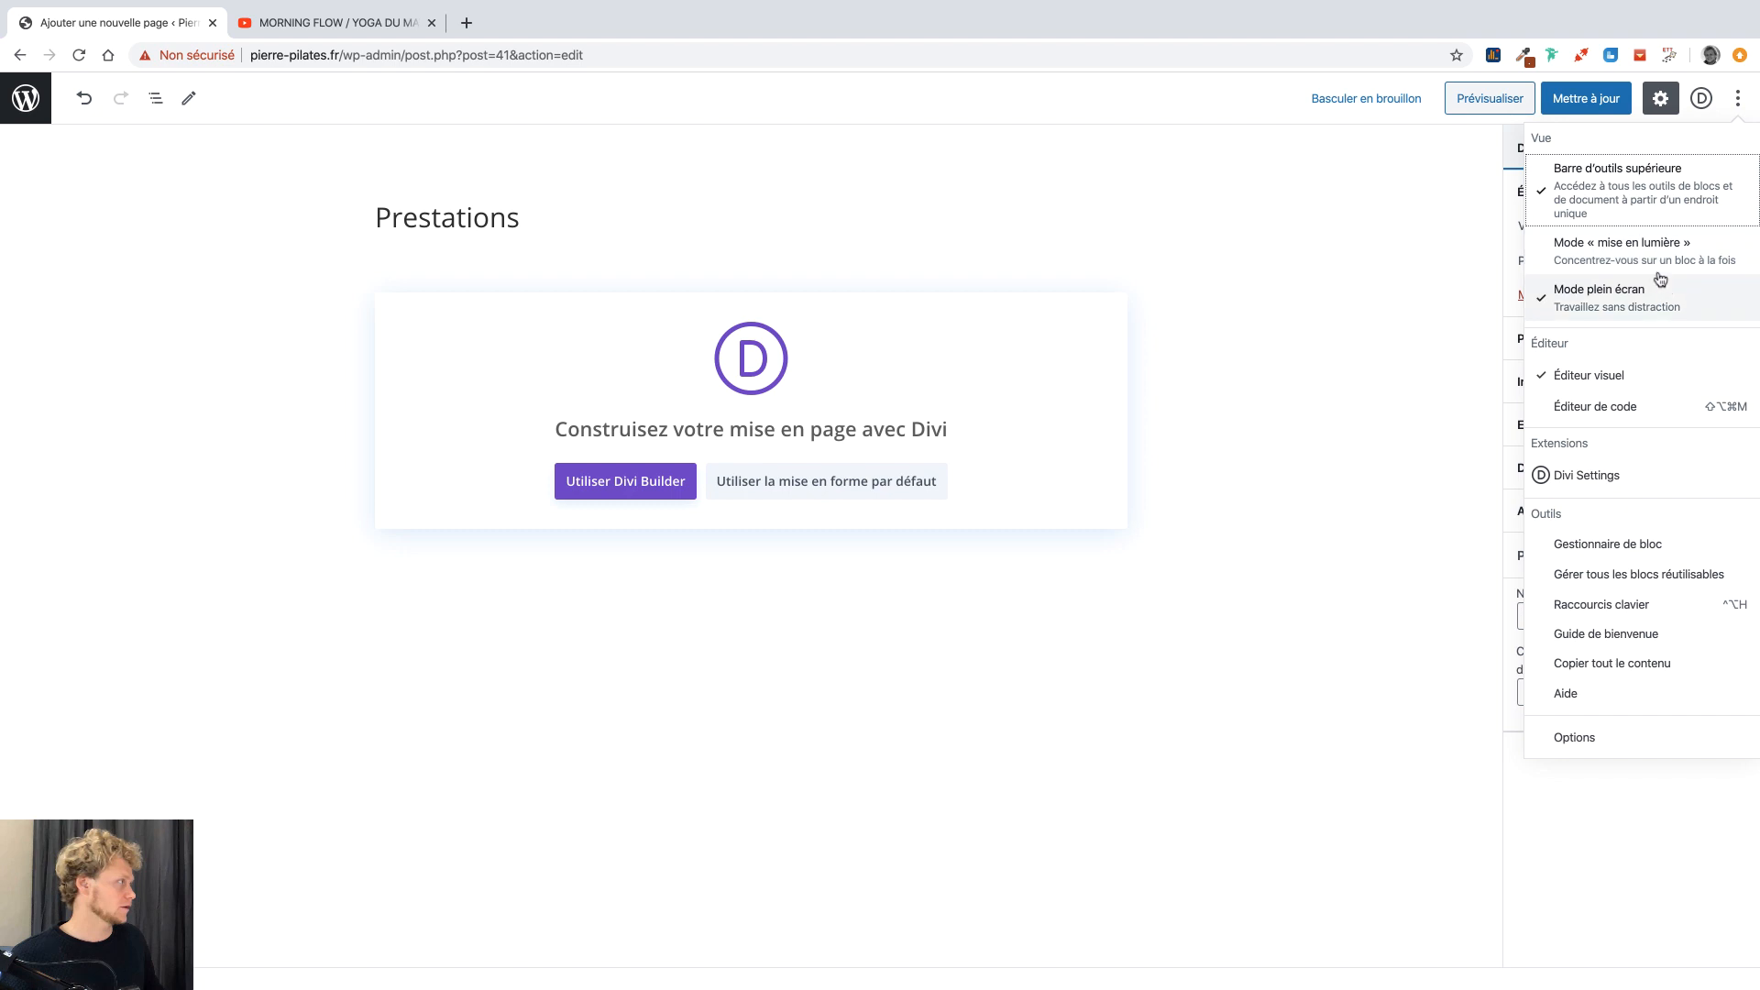
{"action": "left_click", "coordinate": [1629, 294]}
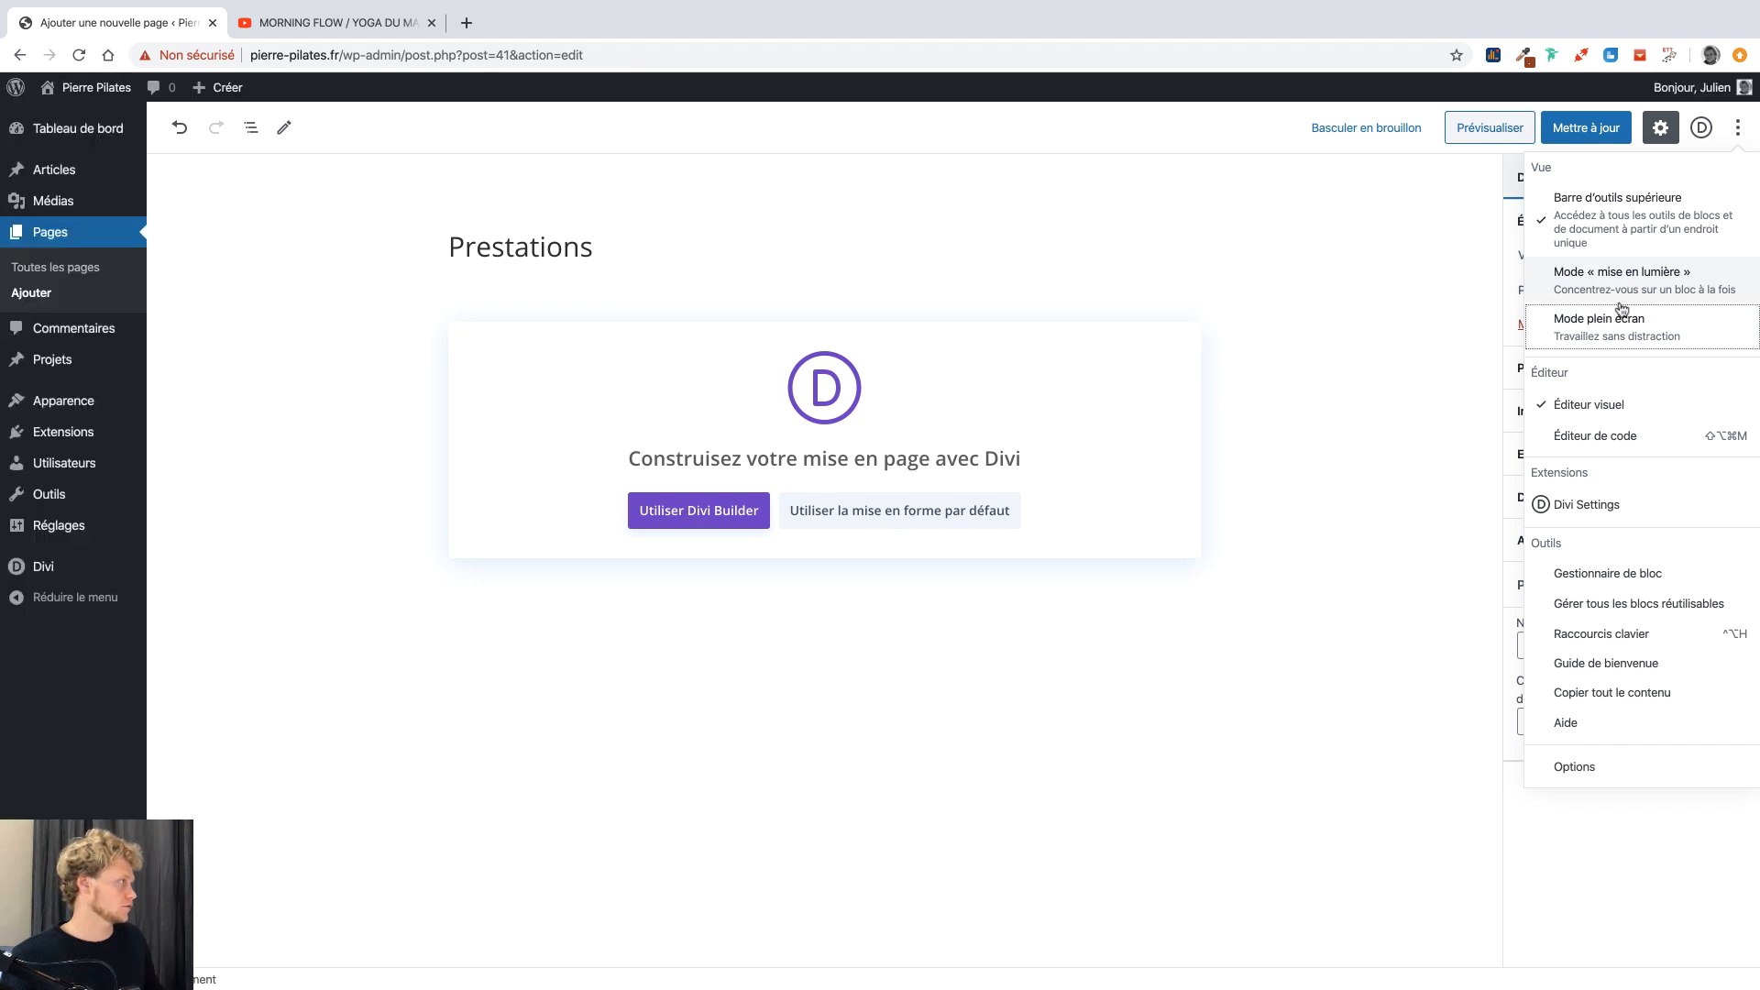
{"action": "left_click", "coordinate": [1362, 225]}
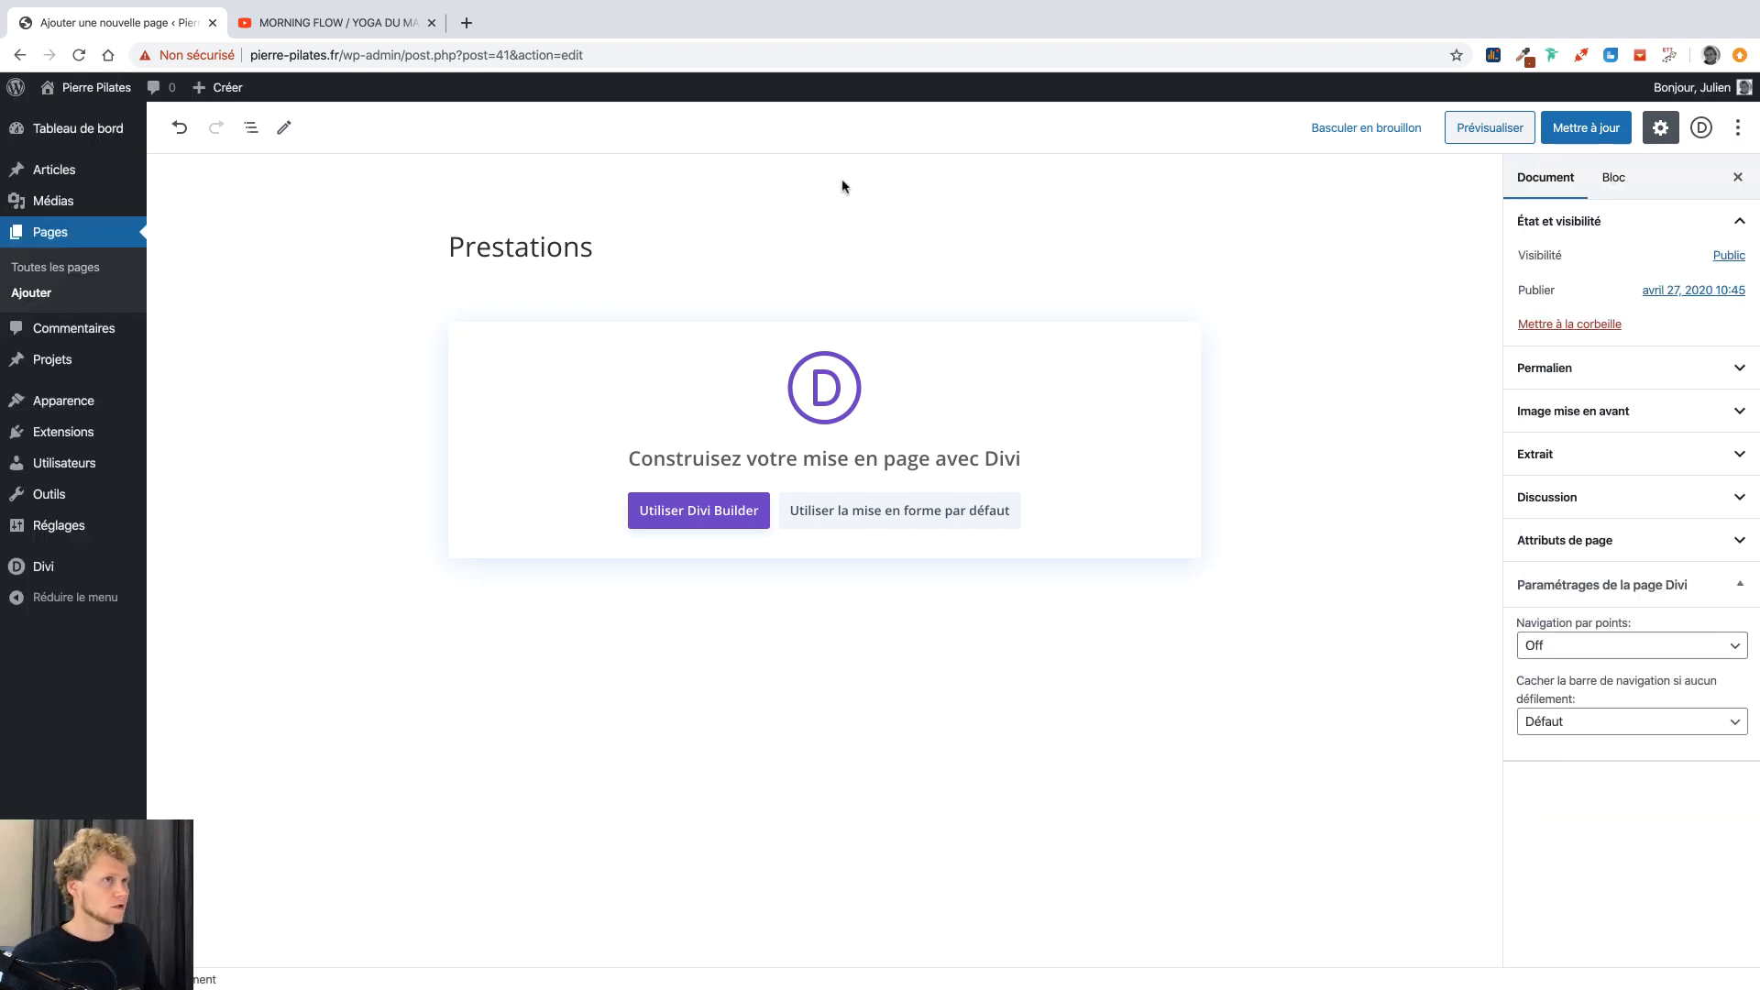
{"action": "mouse_move", "coordinate": [236, 89]}
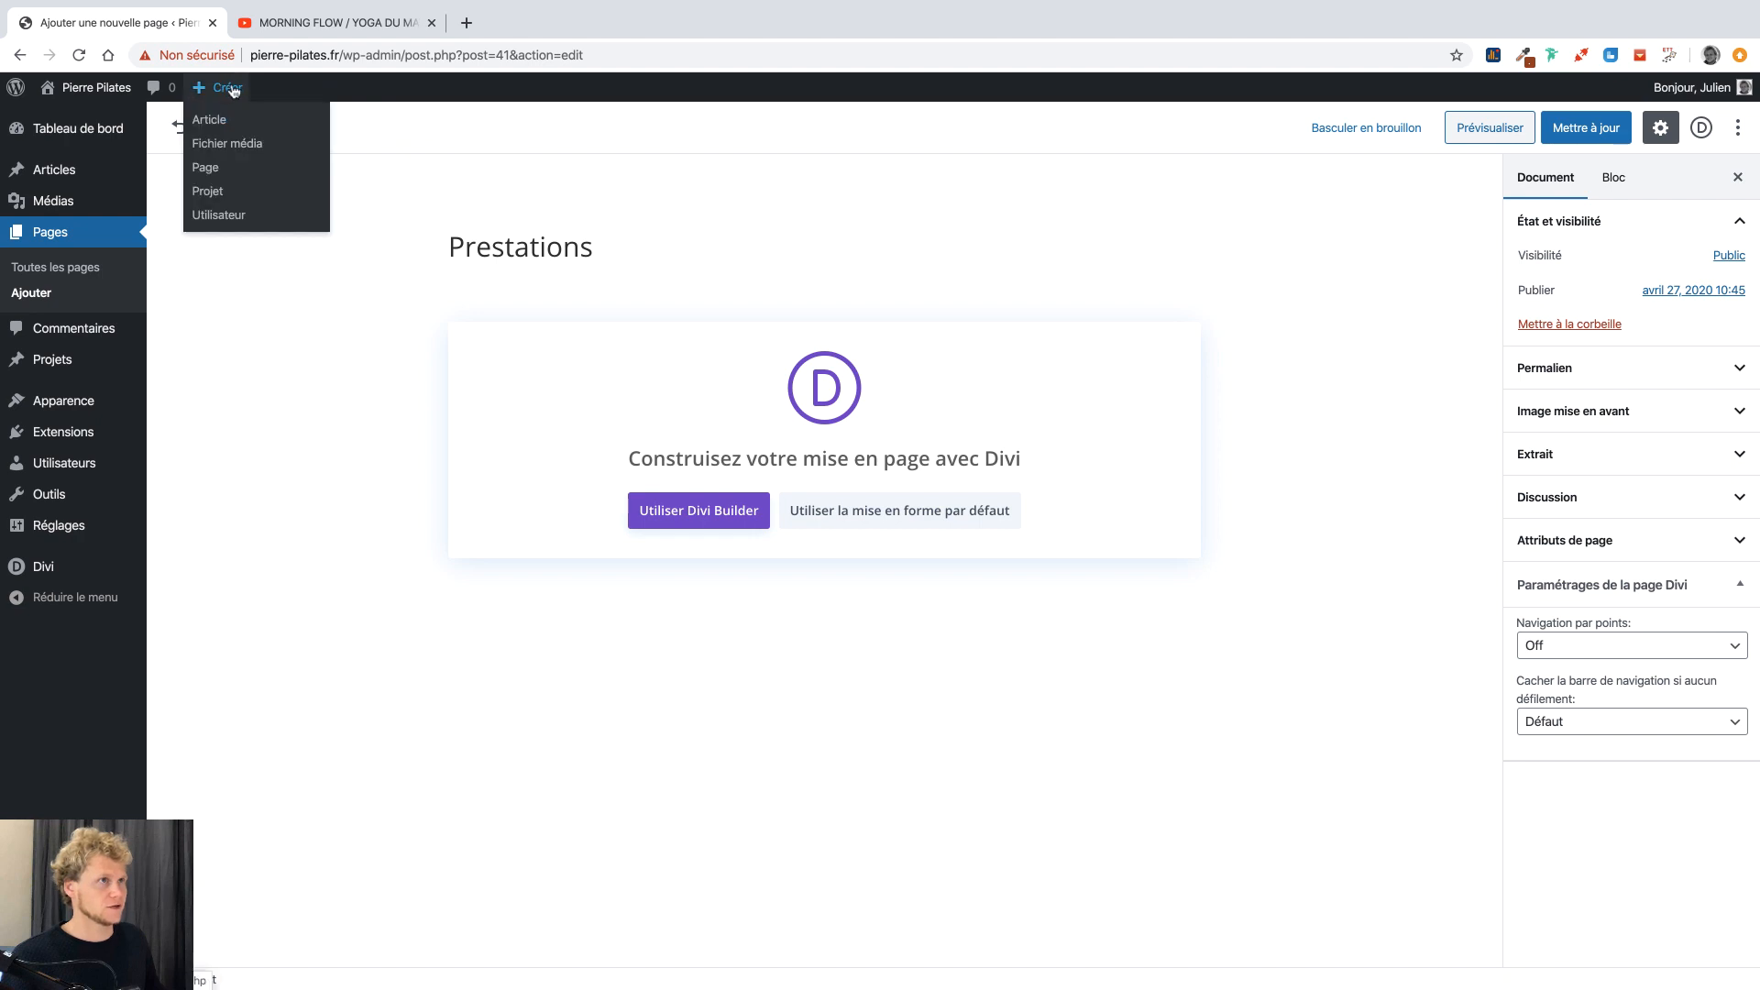
Add and publish three pages titled Tarifs, Qui suis-je and La méthode from the admin bar.
{"action": "left_click", "coordinate": [210, 167]}
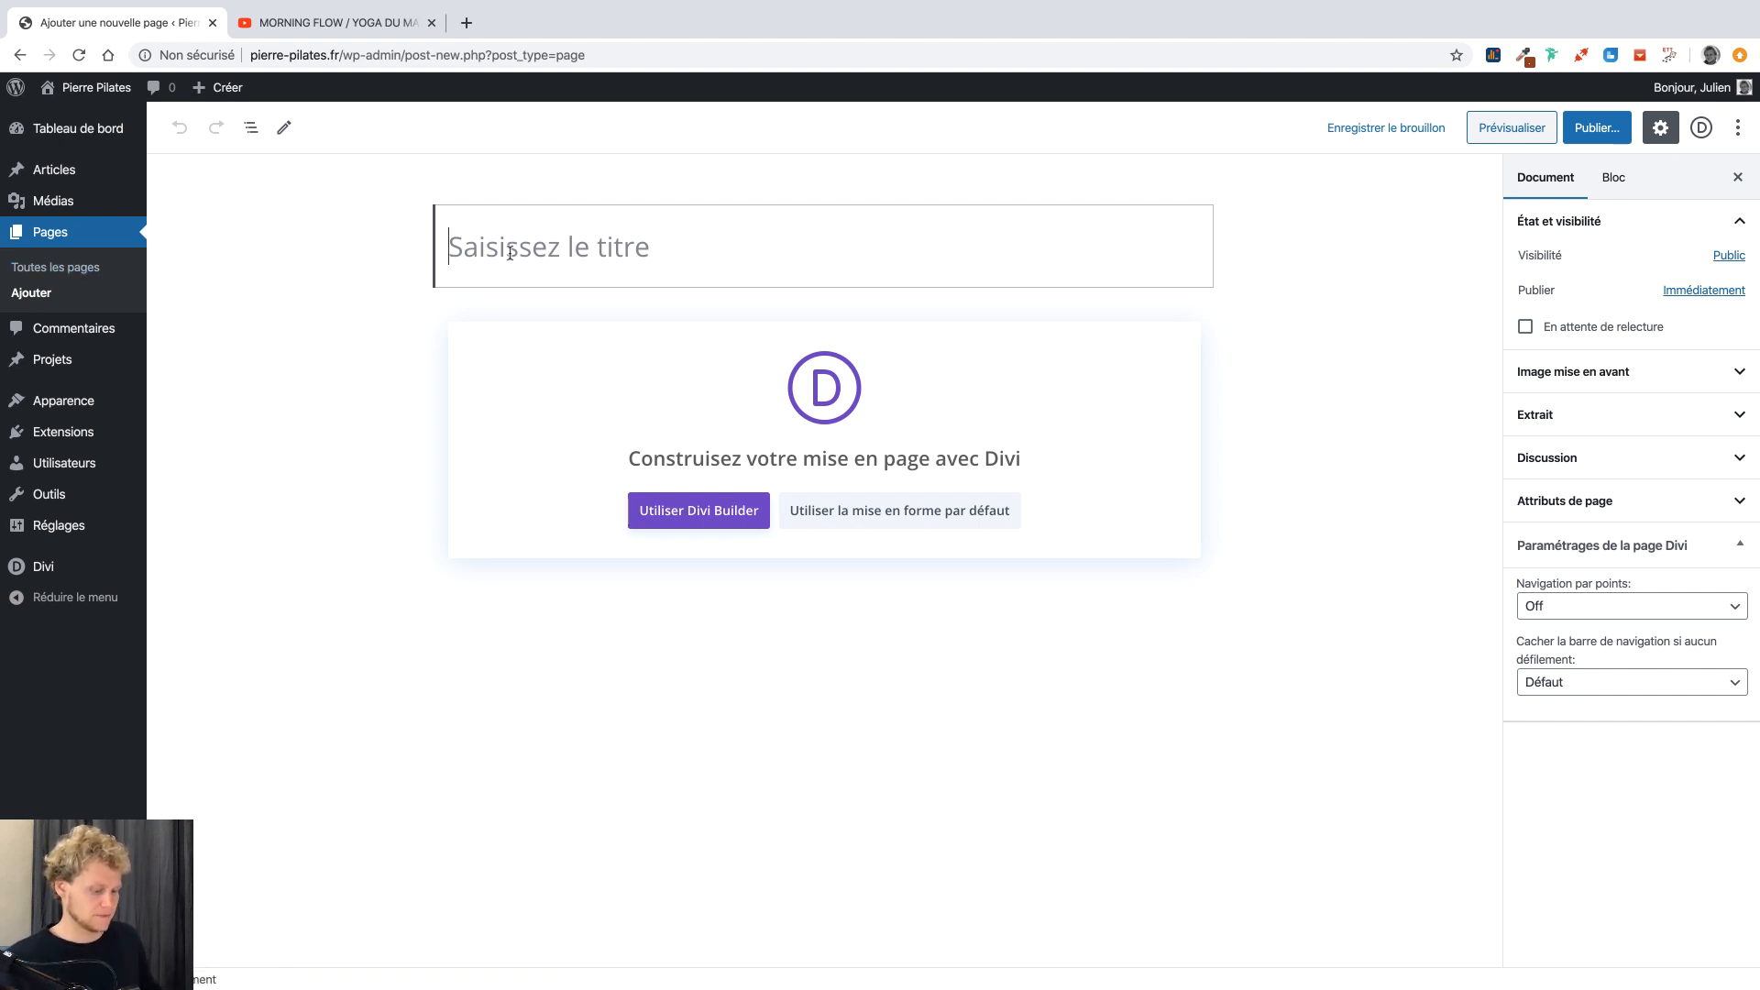
{"action": "type", "text": "Tarifs"}
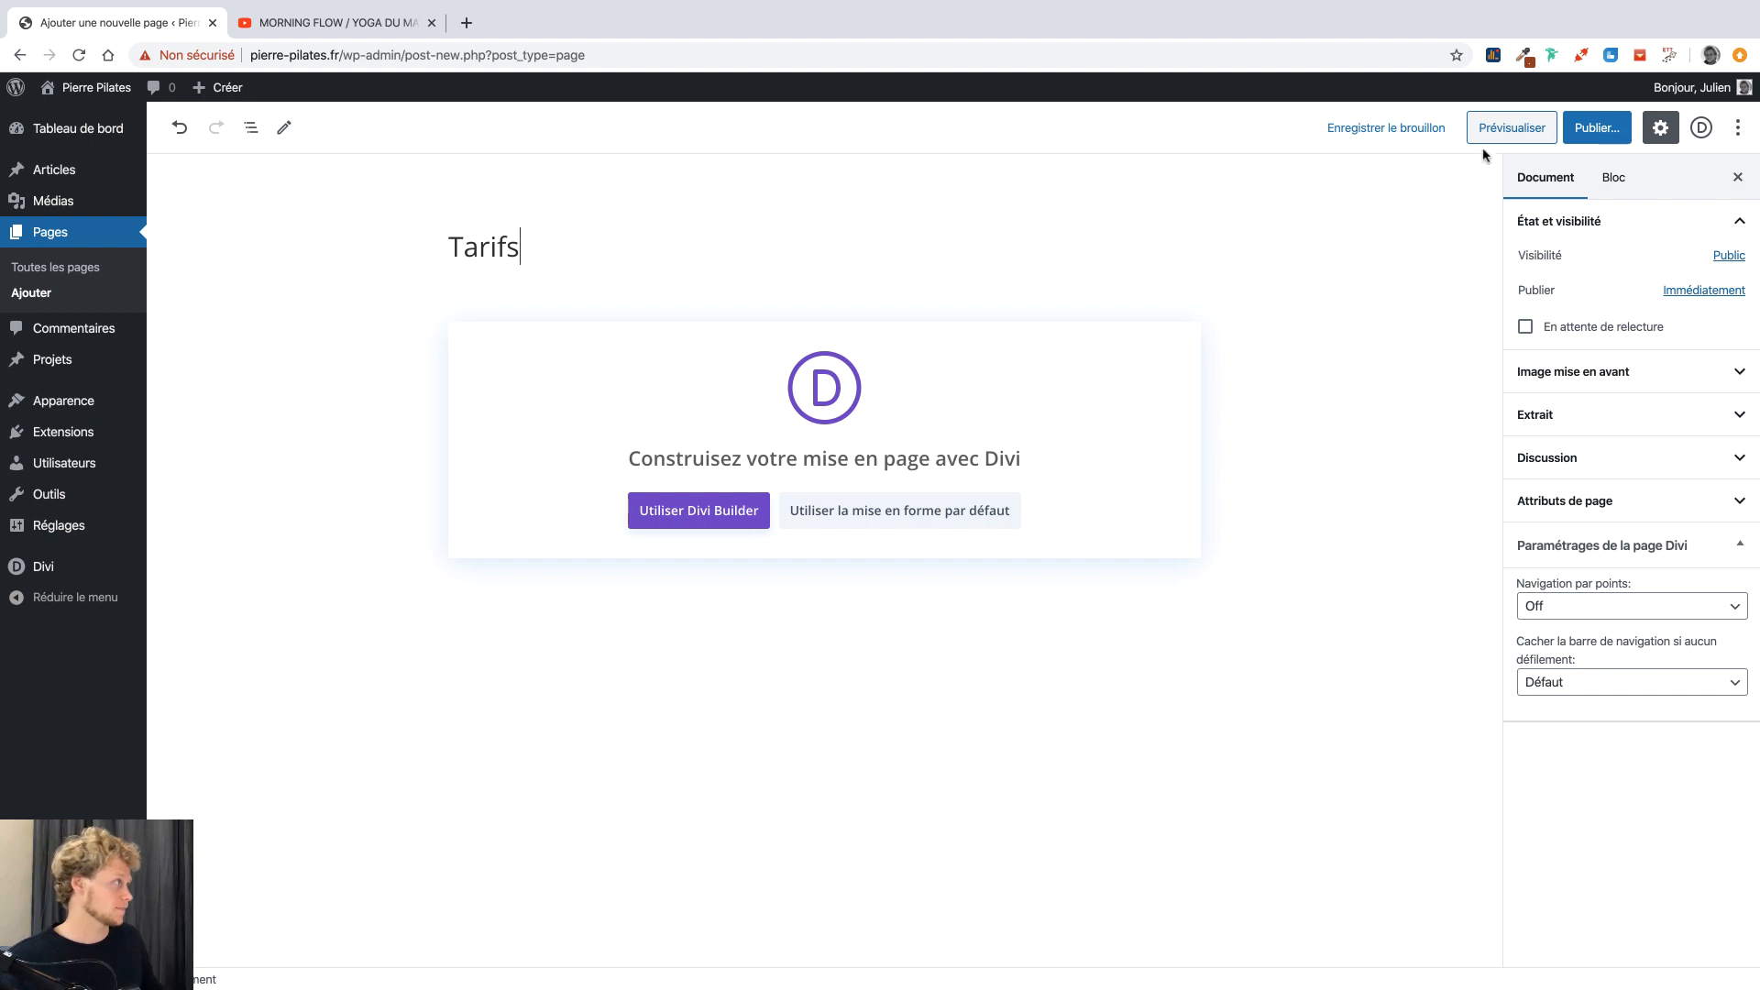
{"action": "left_click", "coordinate": [1596, 127]}
{"action": "left_click", "coordinate": [1617, 128]}
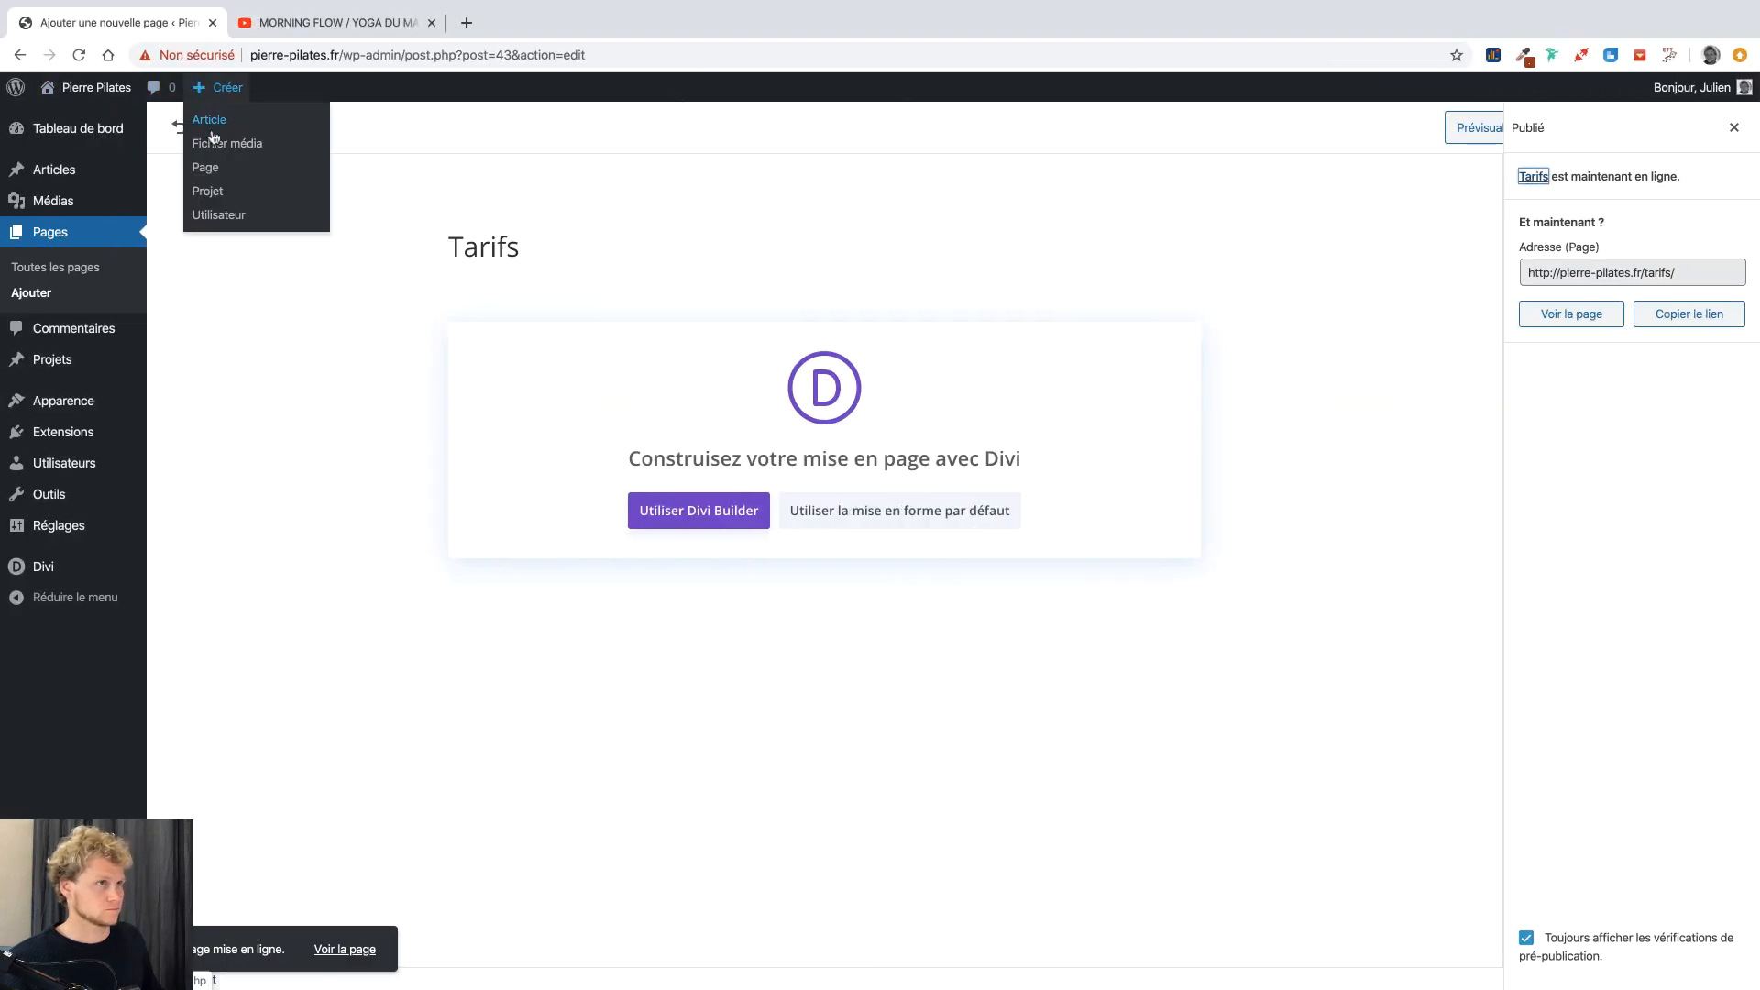
{"action": "left_click", "coordinate": [207, 168]}
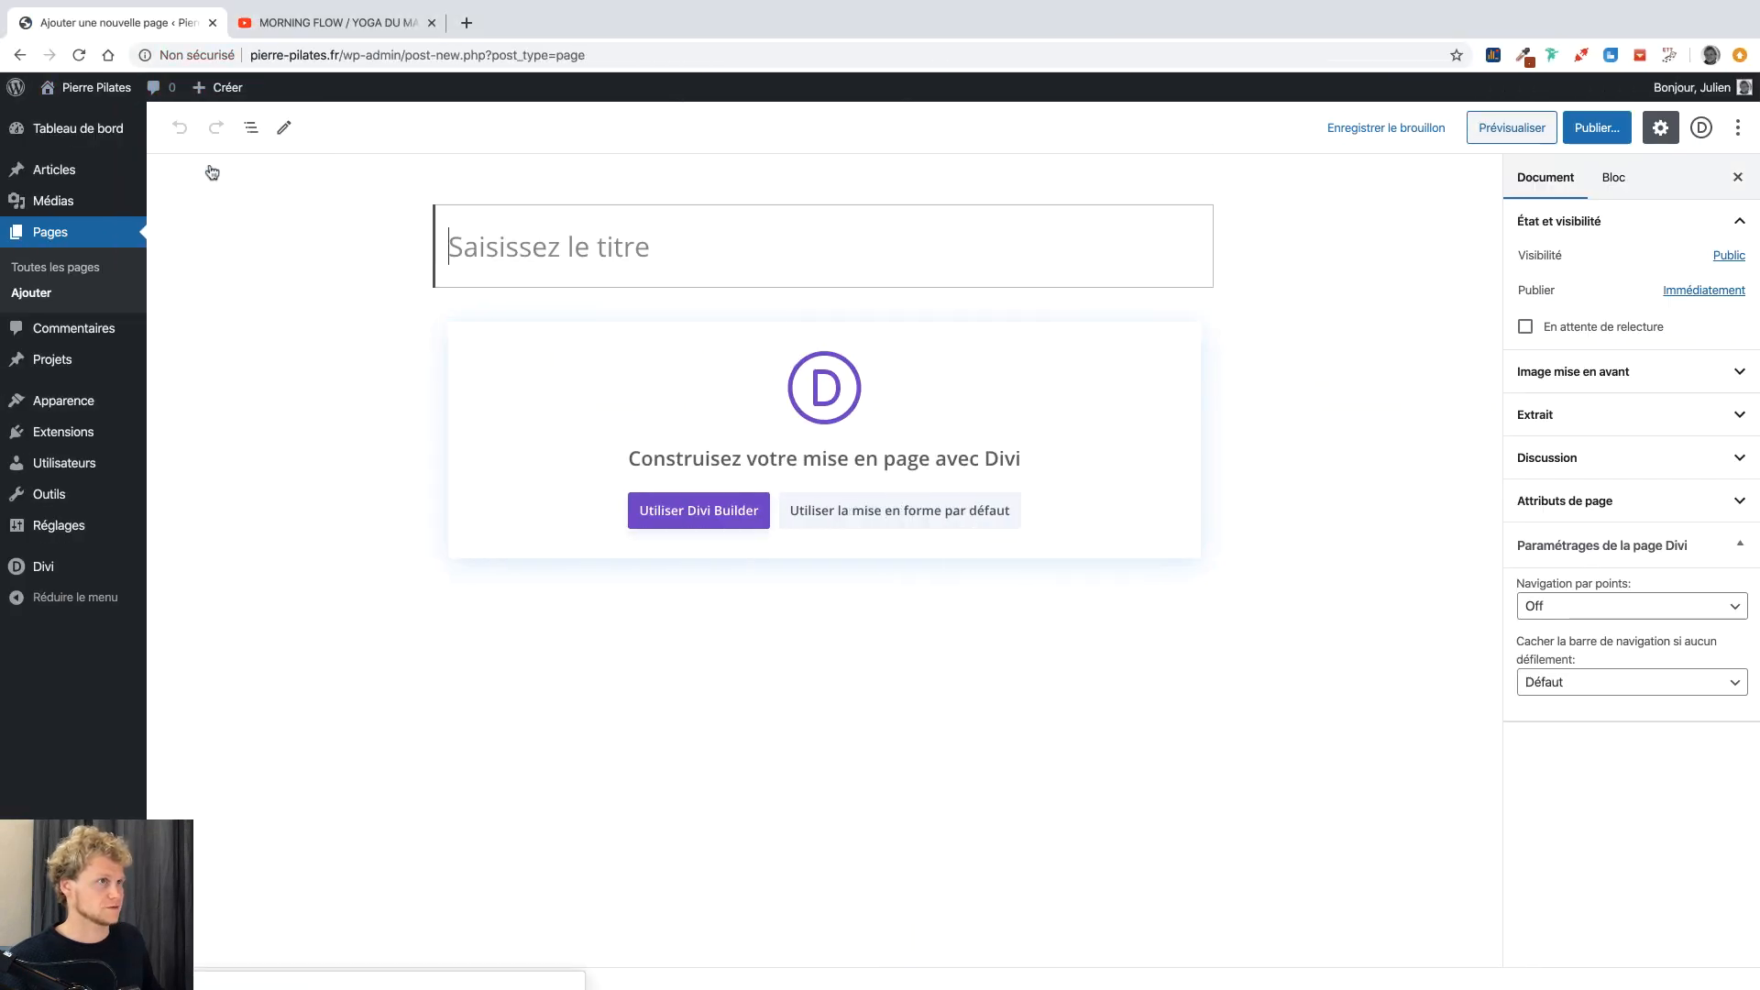
{"action": "type", "text": "Qui suis-je"}
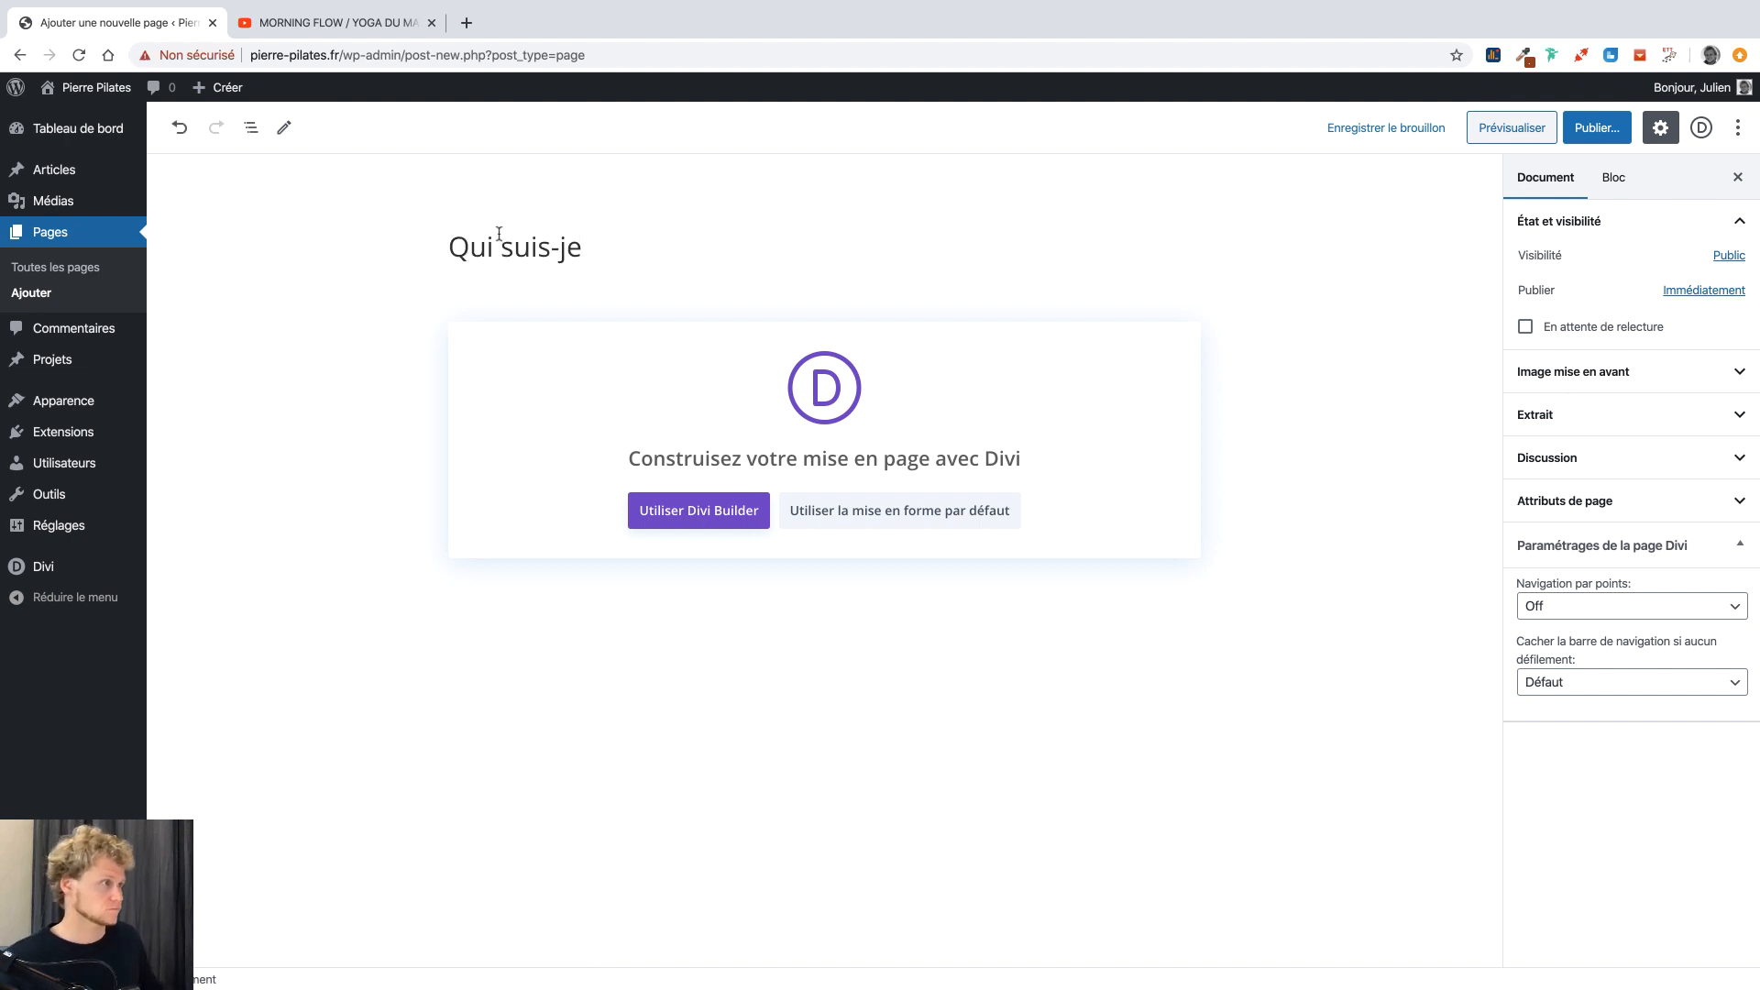
{"action": "left_click", "coordinate": [1597, 136]}
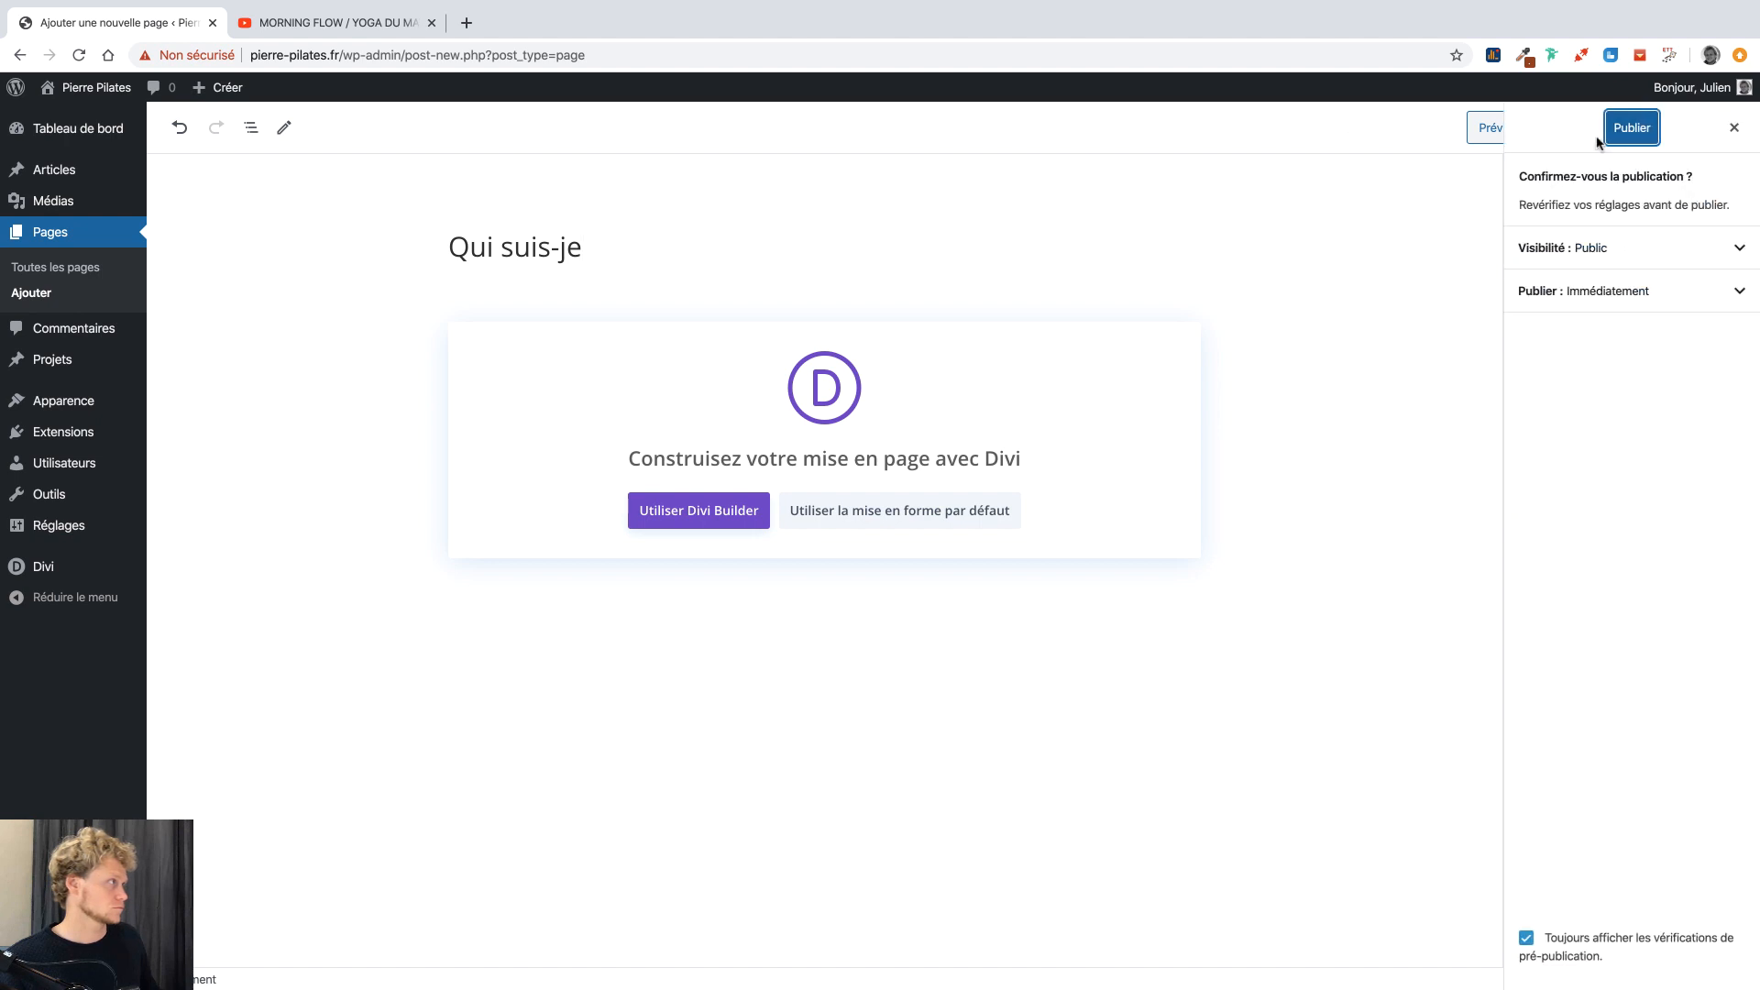
{"action": "left_click", "coordinate": [1613, 134]}
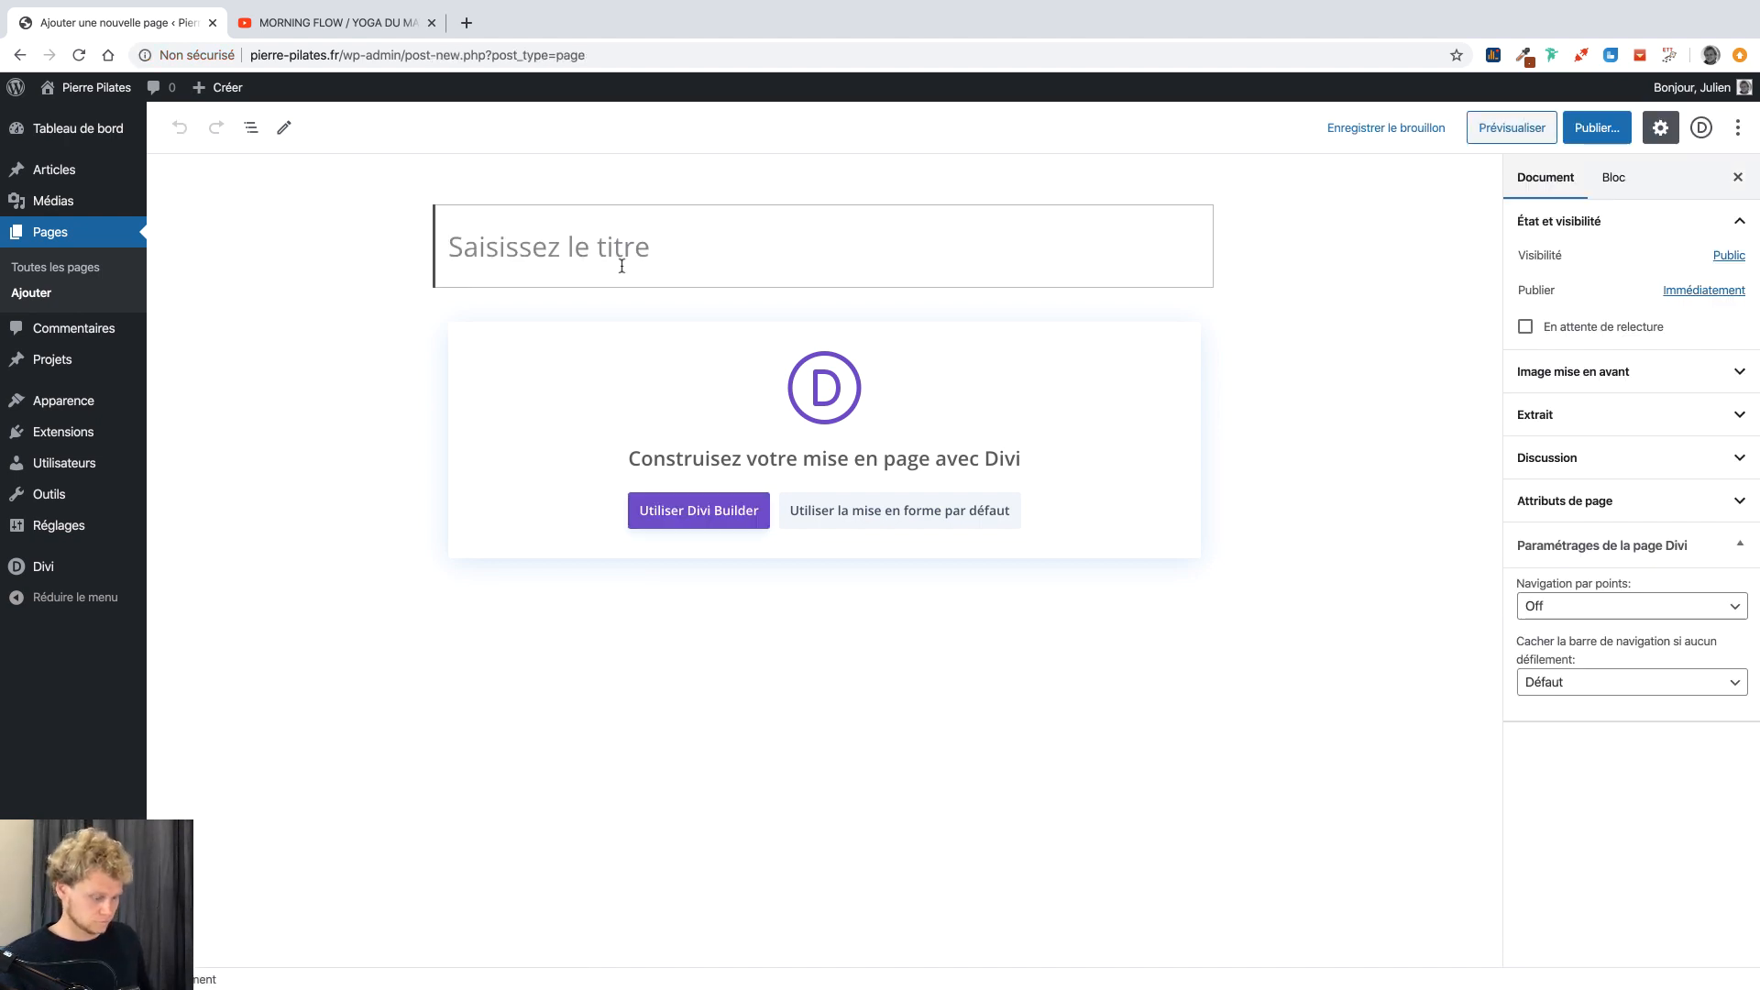
{"action": "type", "text": "La méthode"}
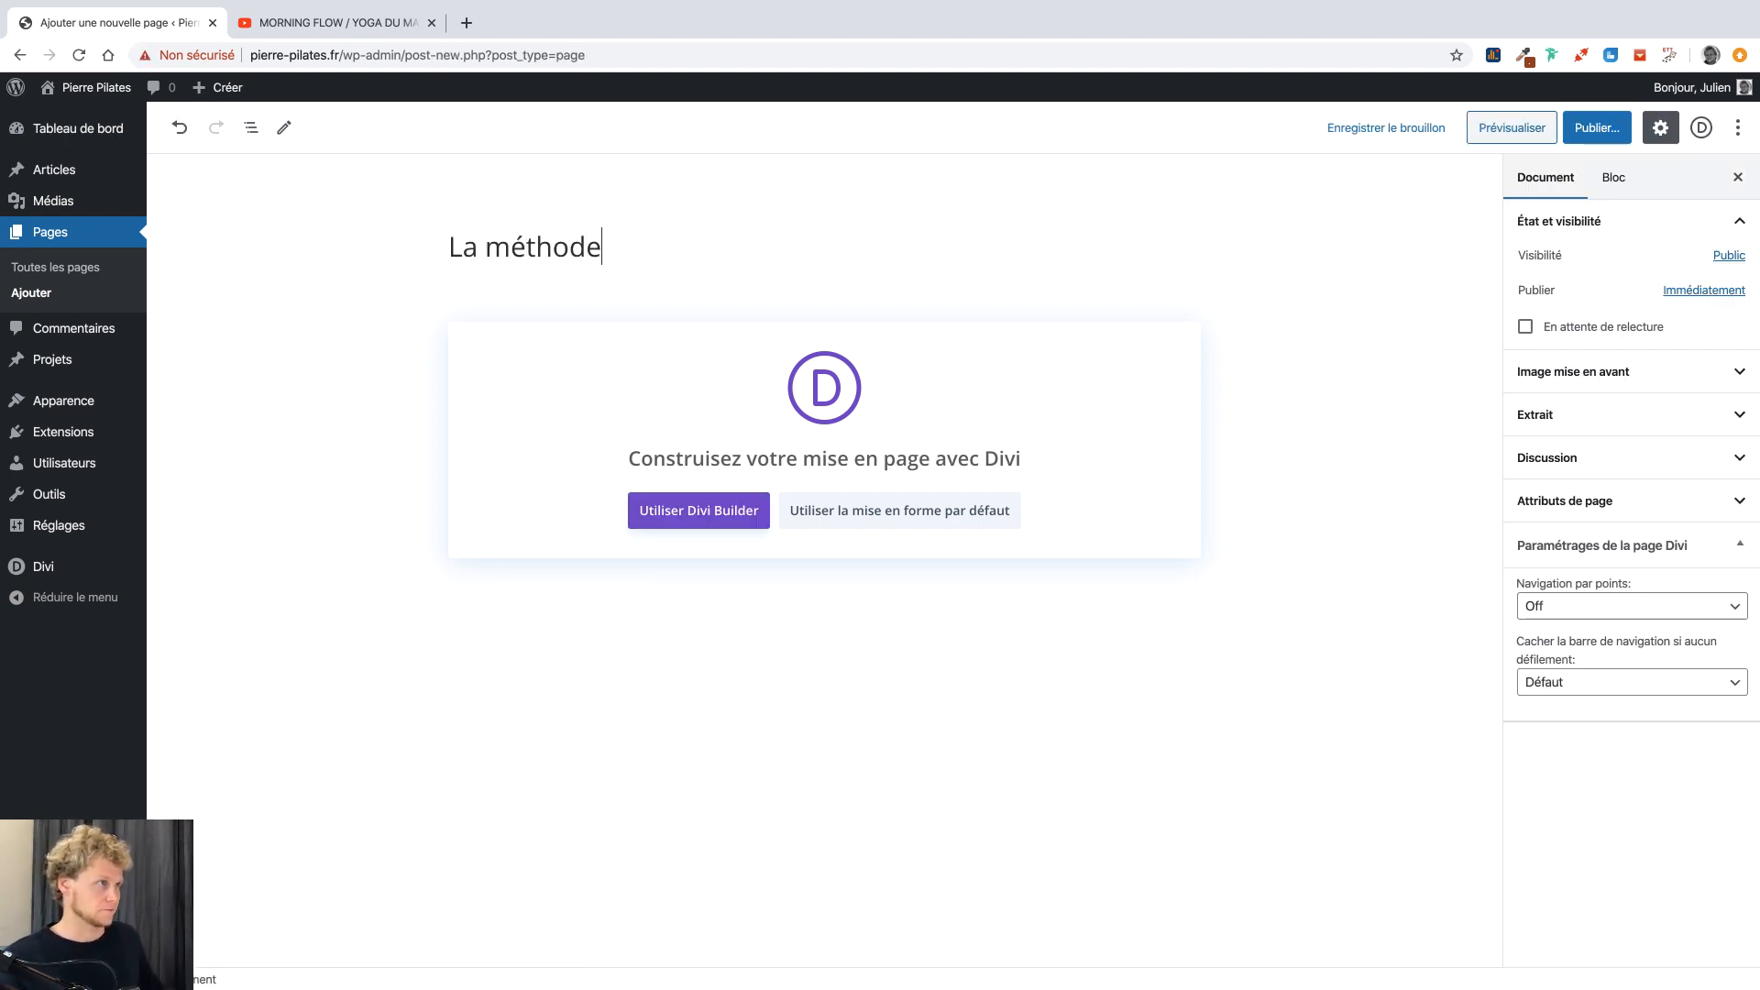
{"action": "left_click", "coordinate": [1581, 133]}
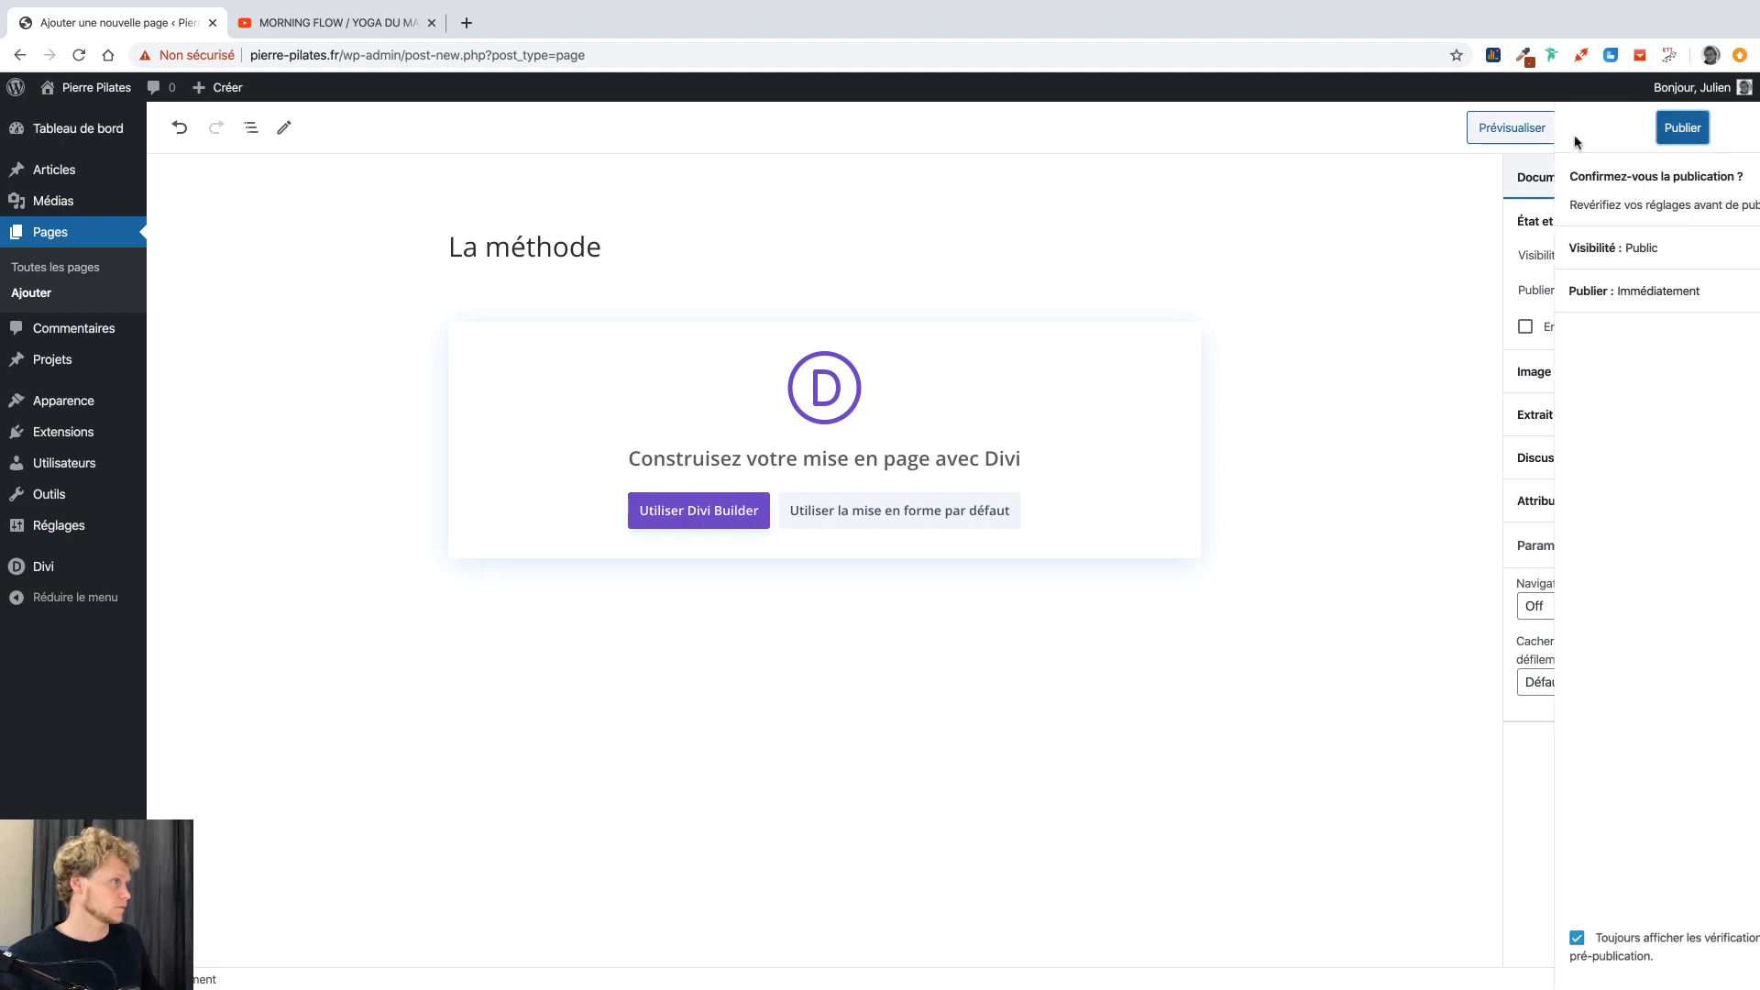
{"action": "left_click", "coordinate": [1631, 127]}
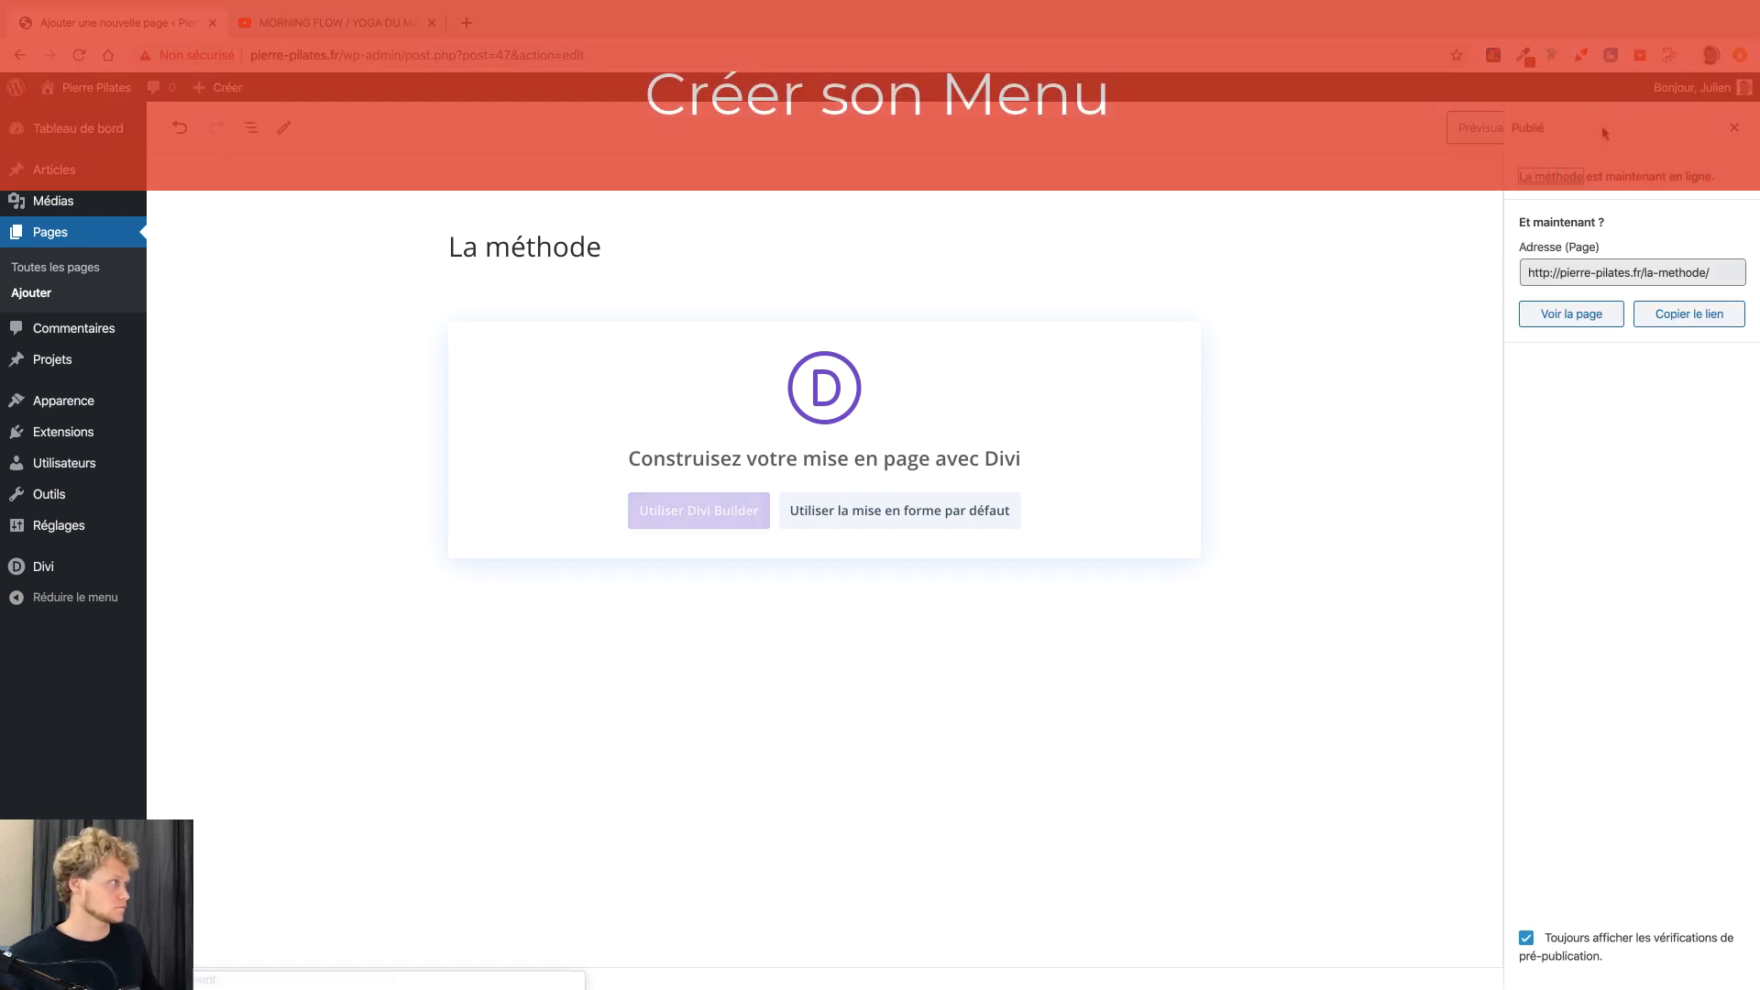
Create a new menu named 'Menu Principal' under Appearance > Menus.
{"action": "mouse_move", "coordinate": [67, 399]}
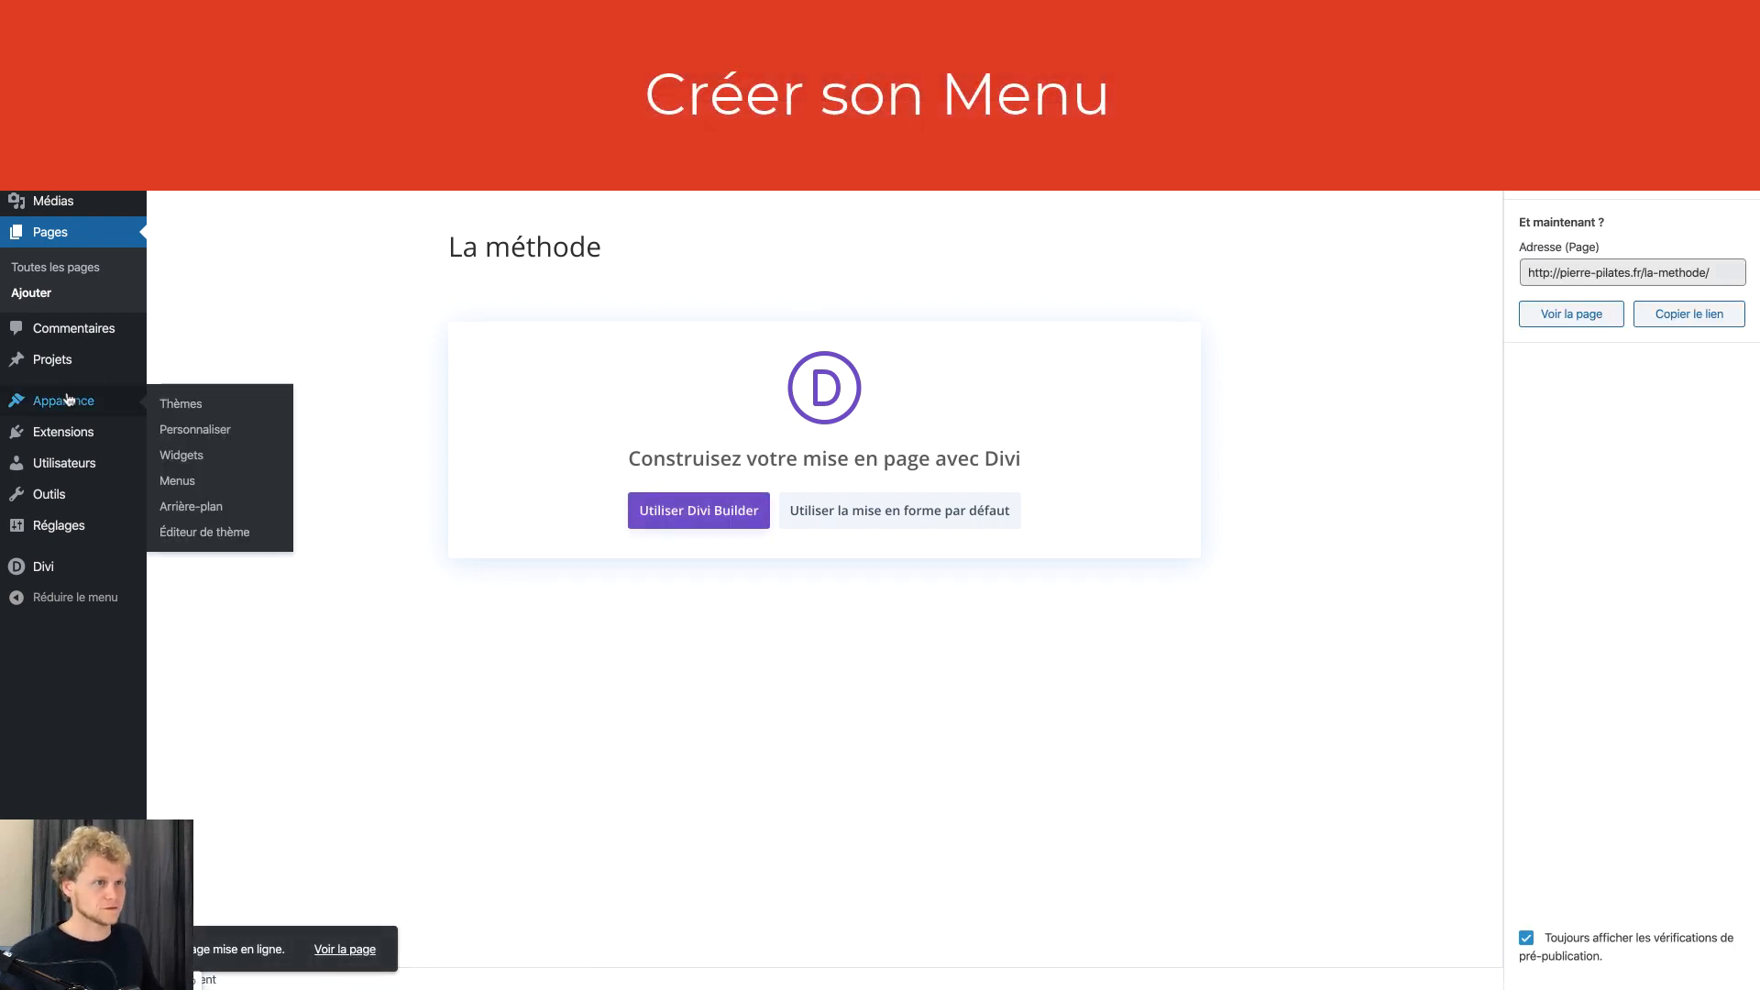
{"action": "left_click", "coordinate": [178, 481]}
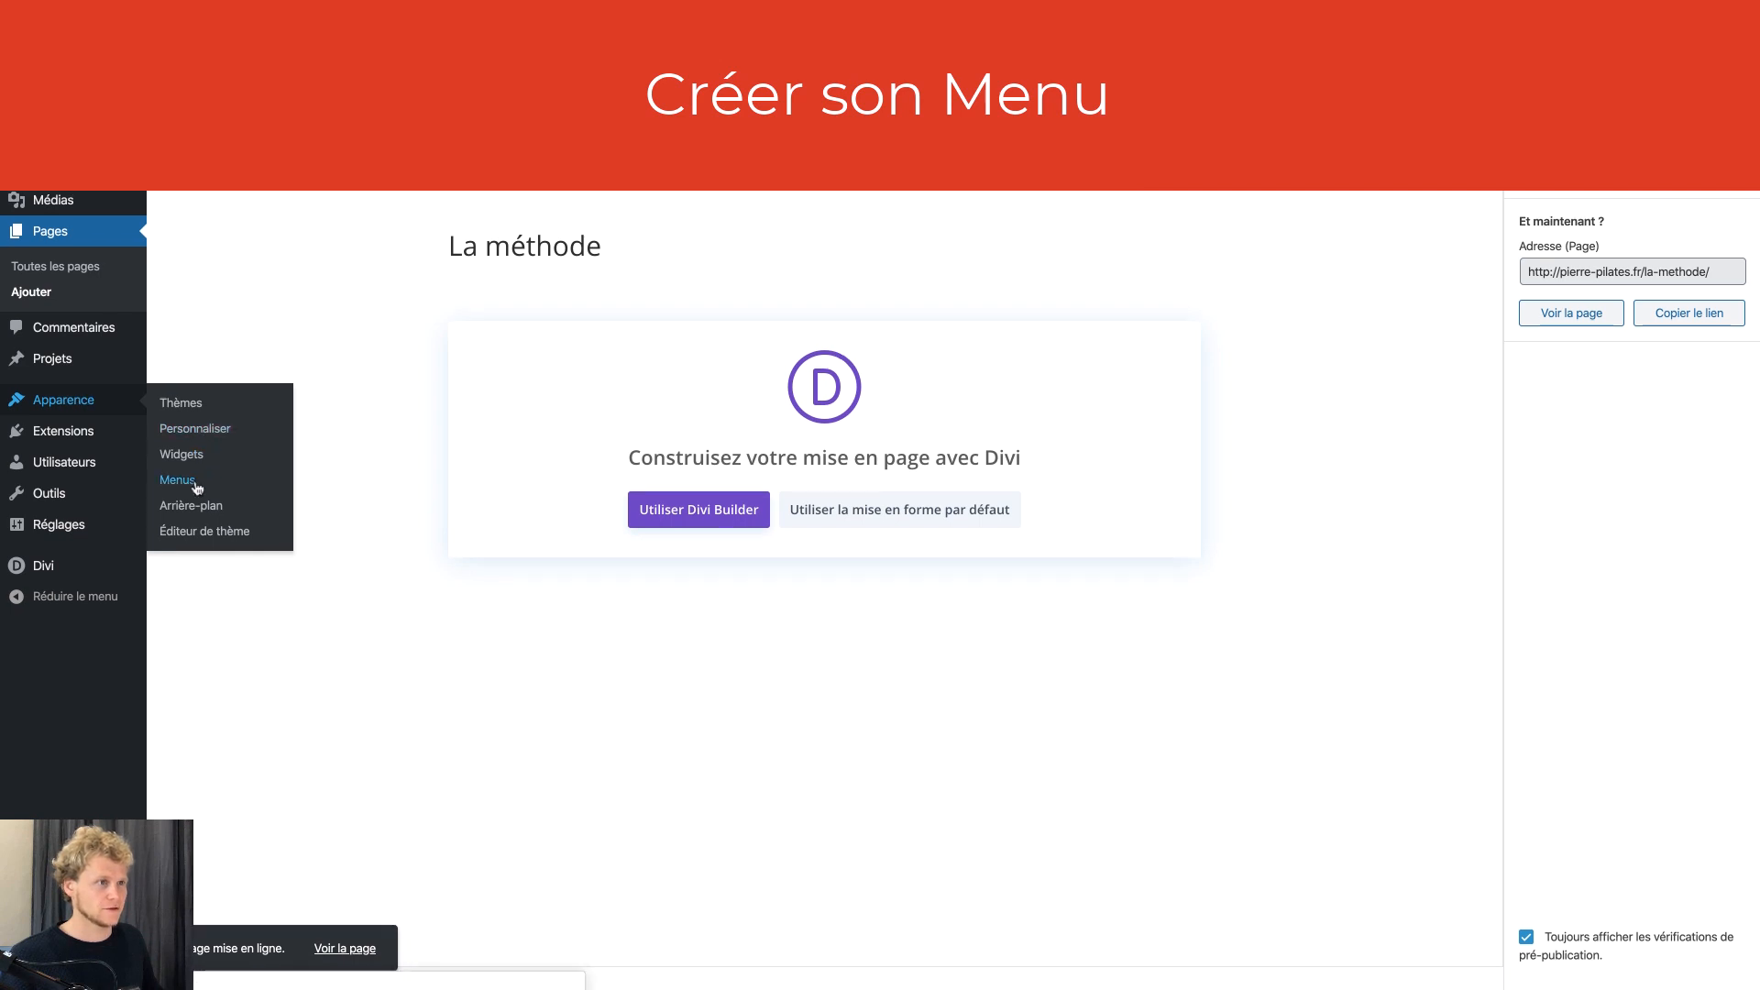
{"action": "left_click", "coordinate": [597, 344]}
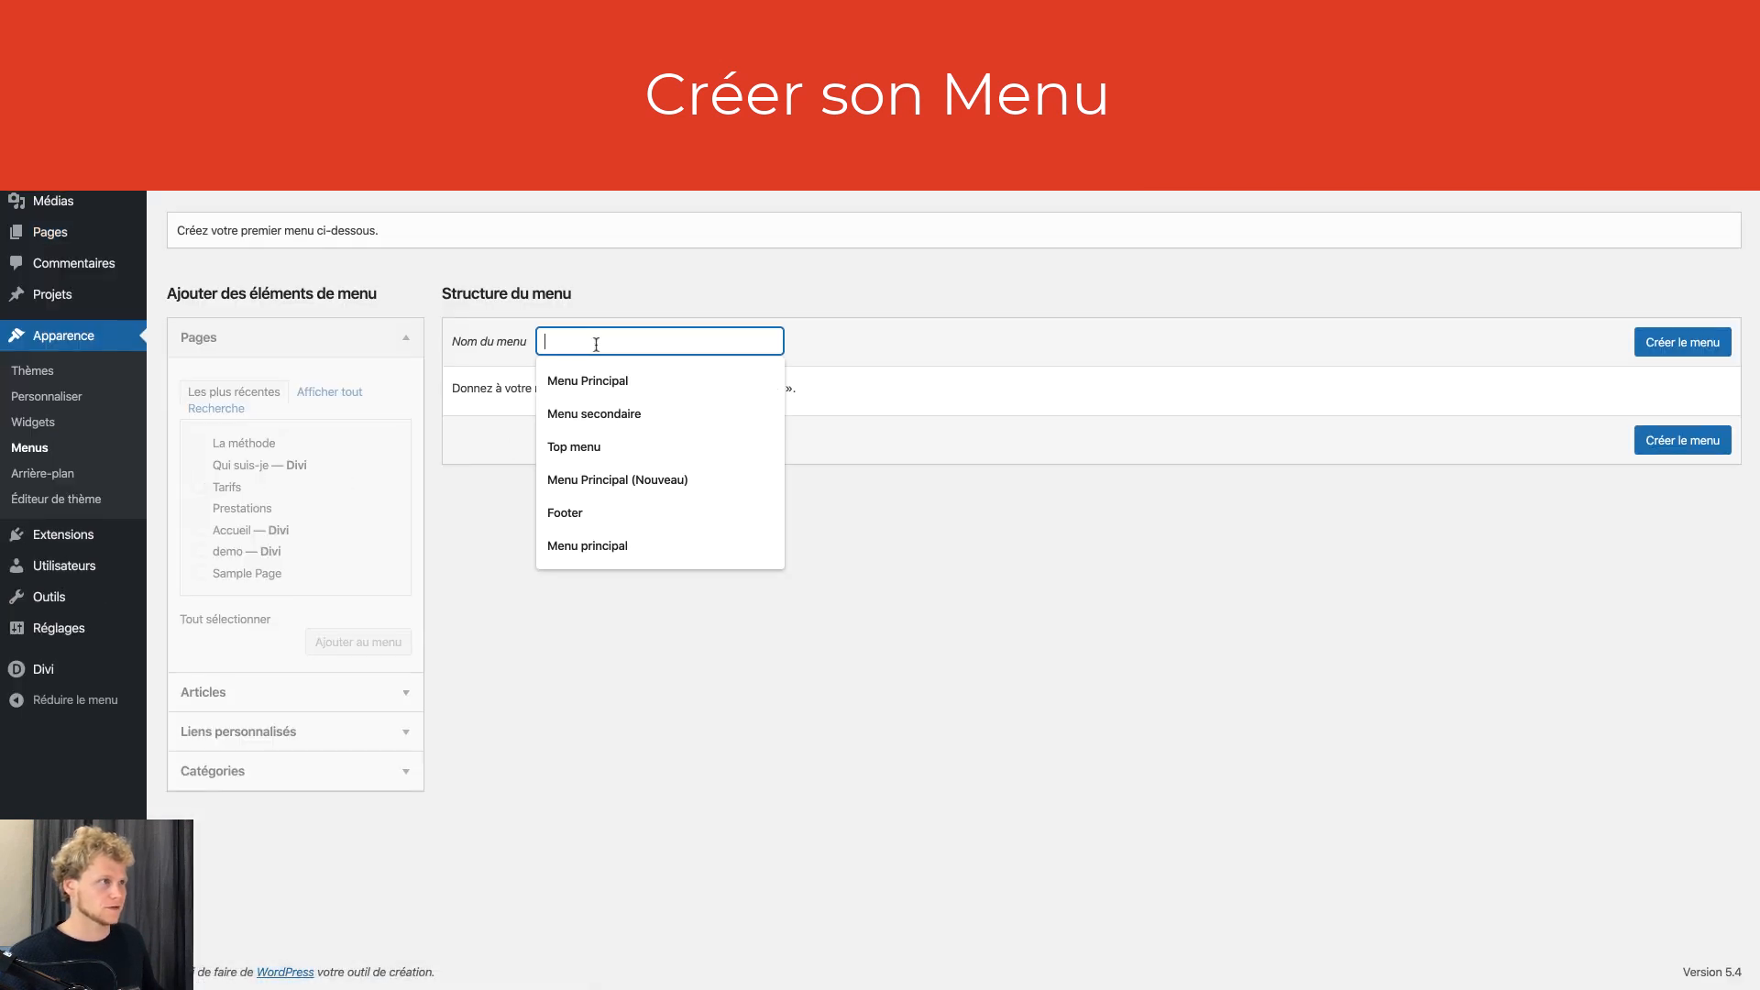
{"action": "left_click", "coordinate": [605, 372]}
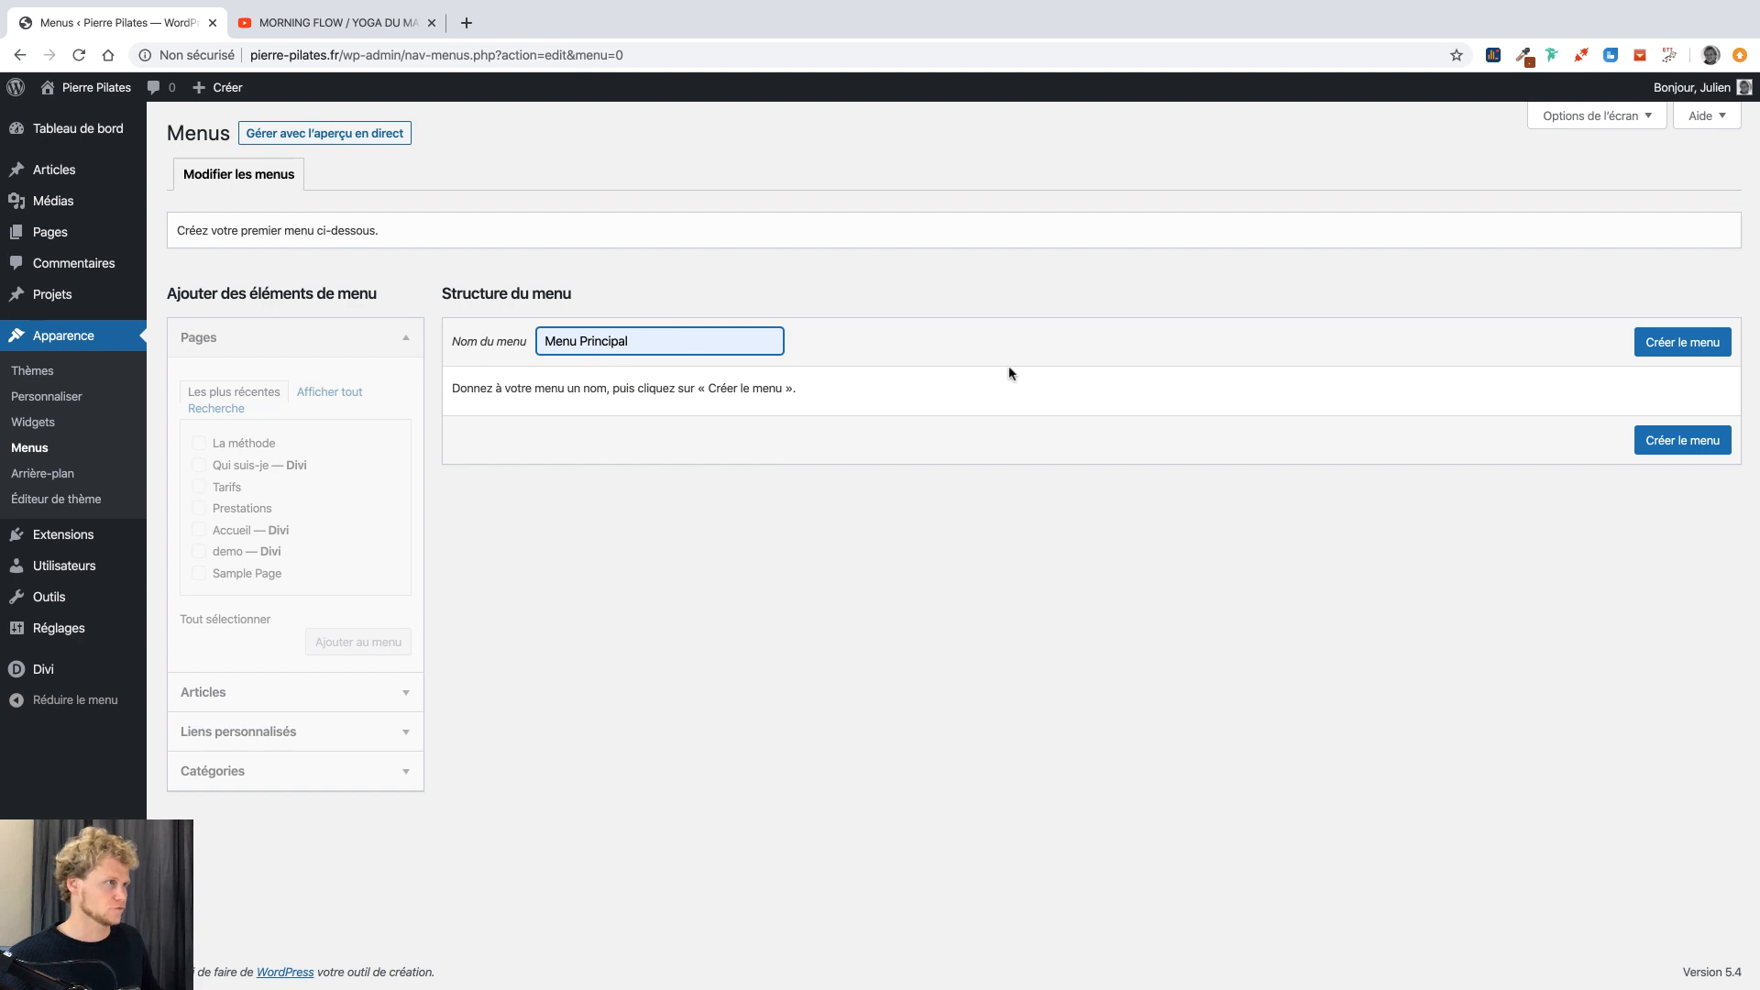
{"action": "left_click", "coordinate": [1668, 352]}
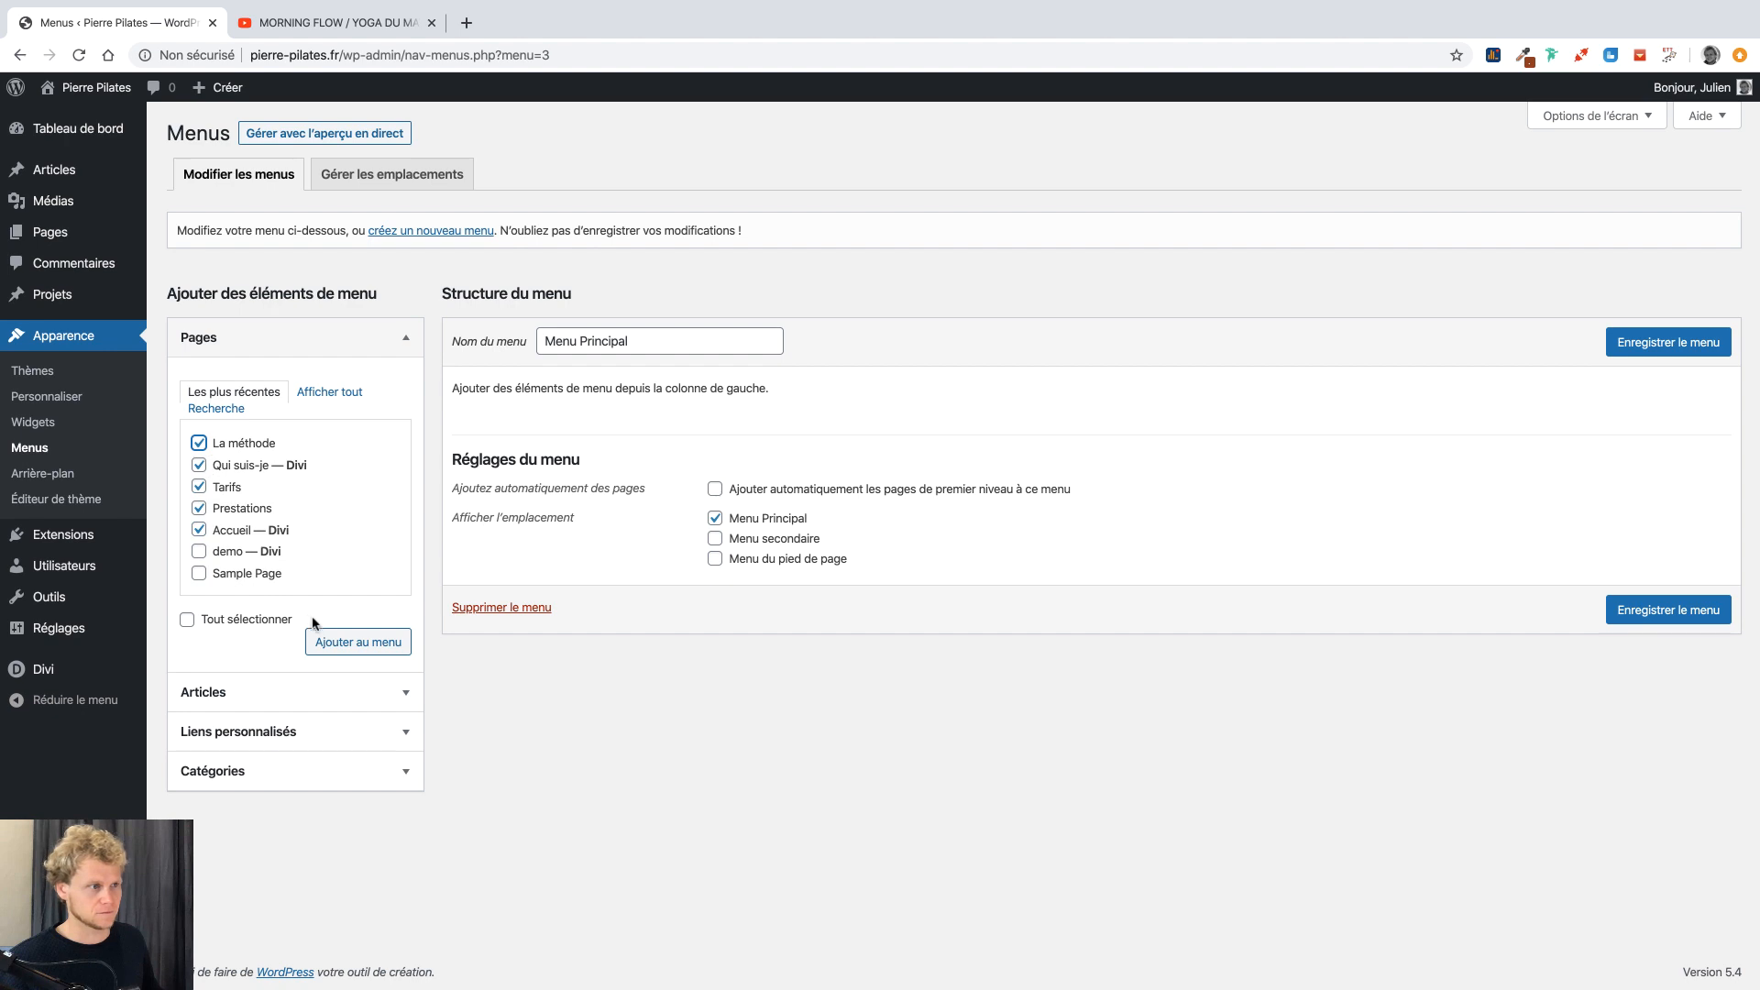
Add the pages with Accueil first, nest demo and Sample Page as sub-items, and save.
{"action": "left_click", "coordinate": [342, 641]}
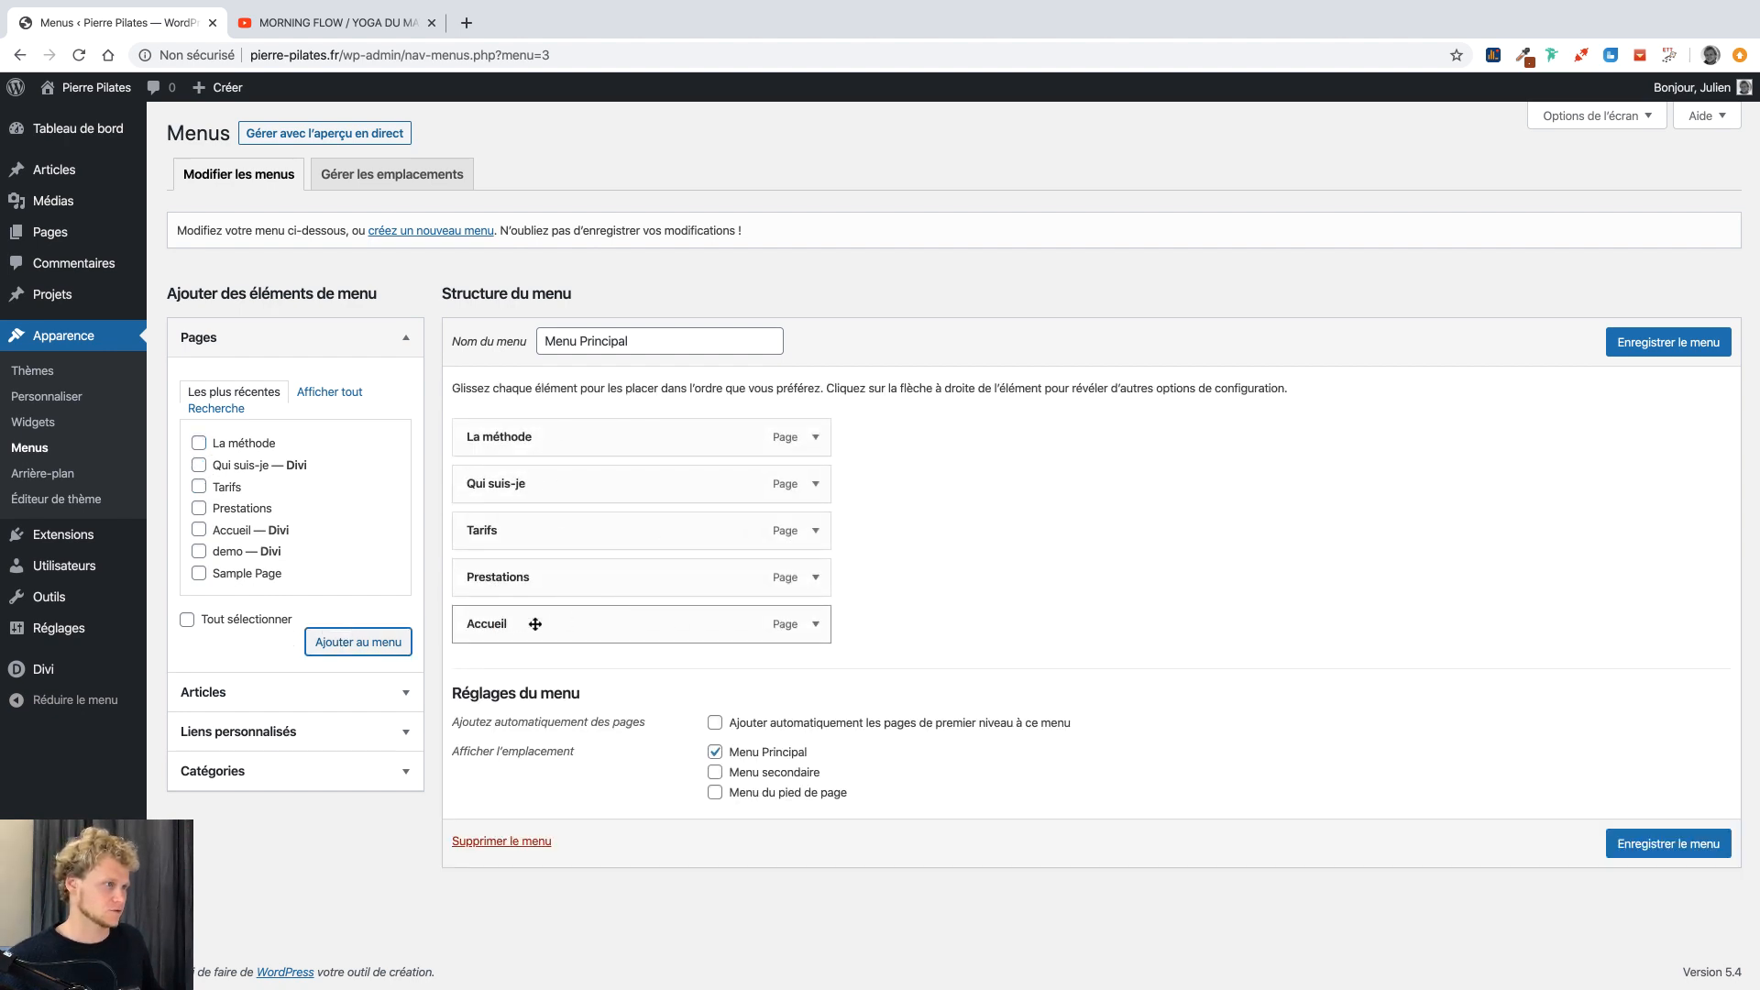
{"action": "left_click_drag", "start_coordinate": [535, 624], "coordinate": [530, 427]}
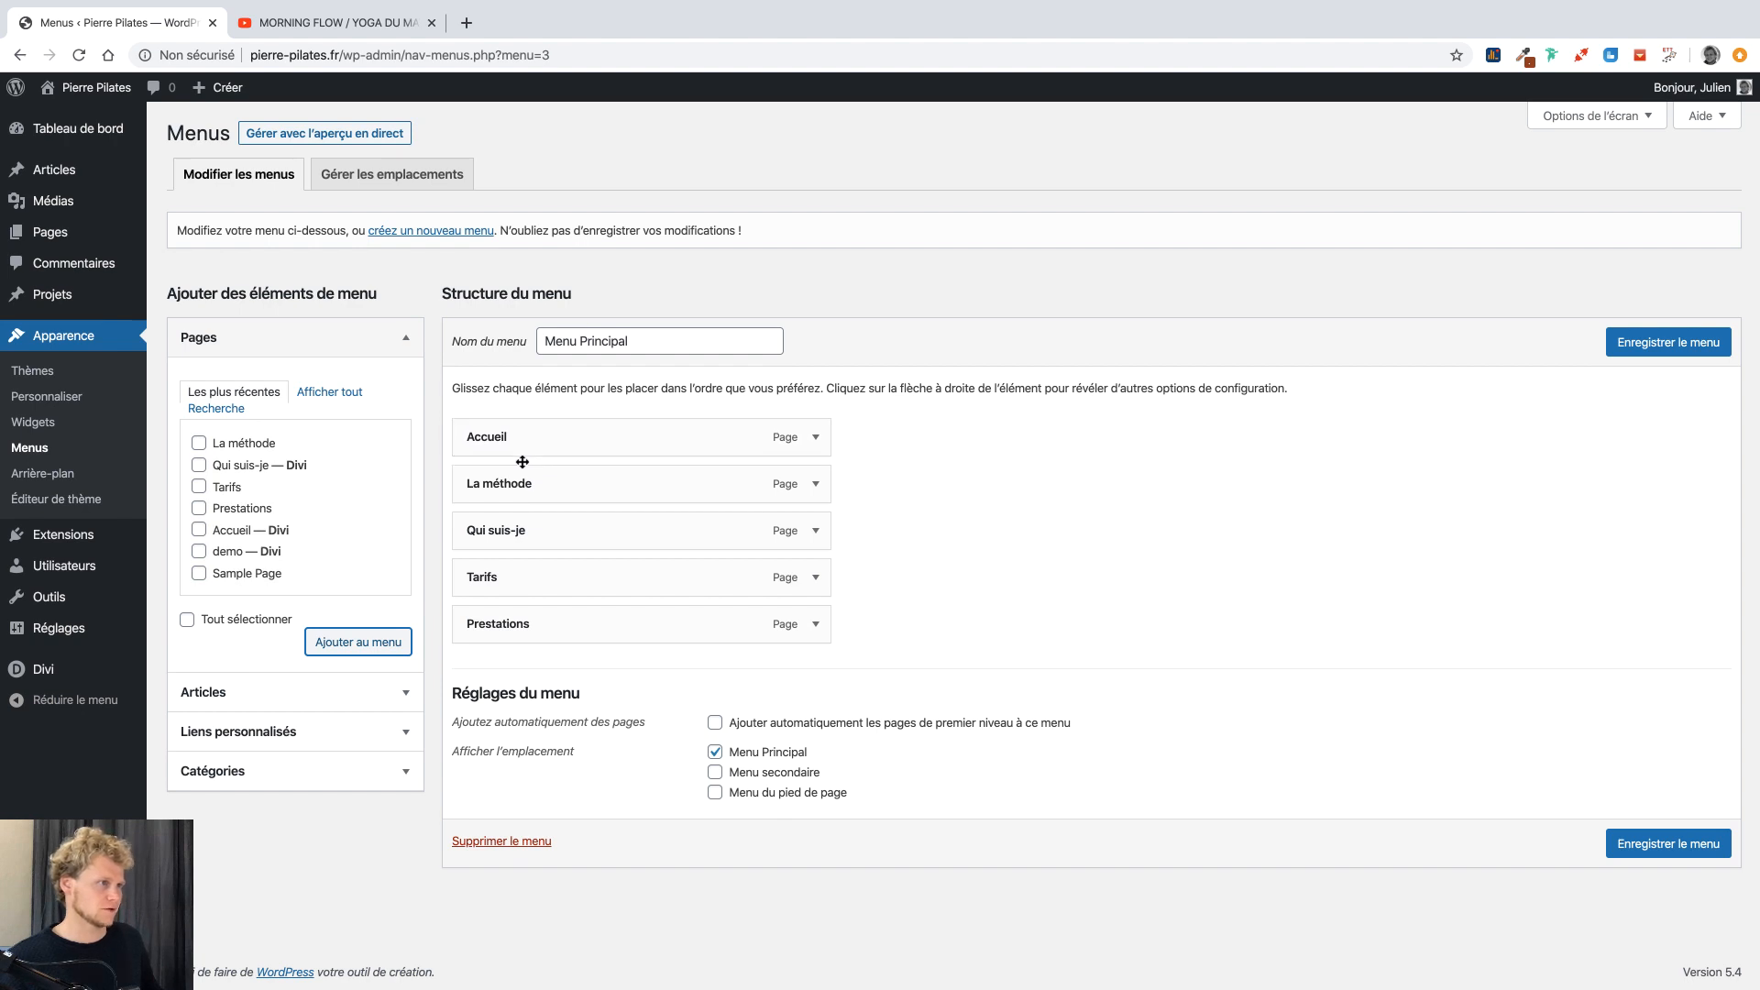
{"action": "mouse_move", "coordinate": [508, 531]}
{"action": "left_mouse_down"}
{"action": "mouse_move", "coordinate": [543, 532]}
{"action": "mouse_move", "coordinate": [503, 529]}
{"action": "left_mouse_up"}
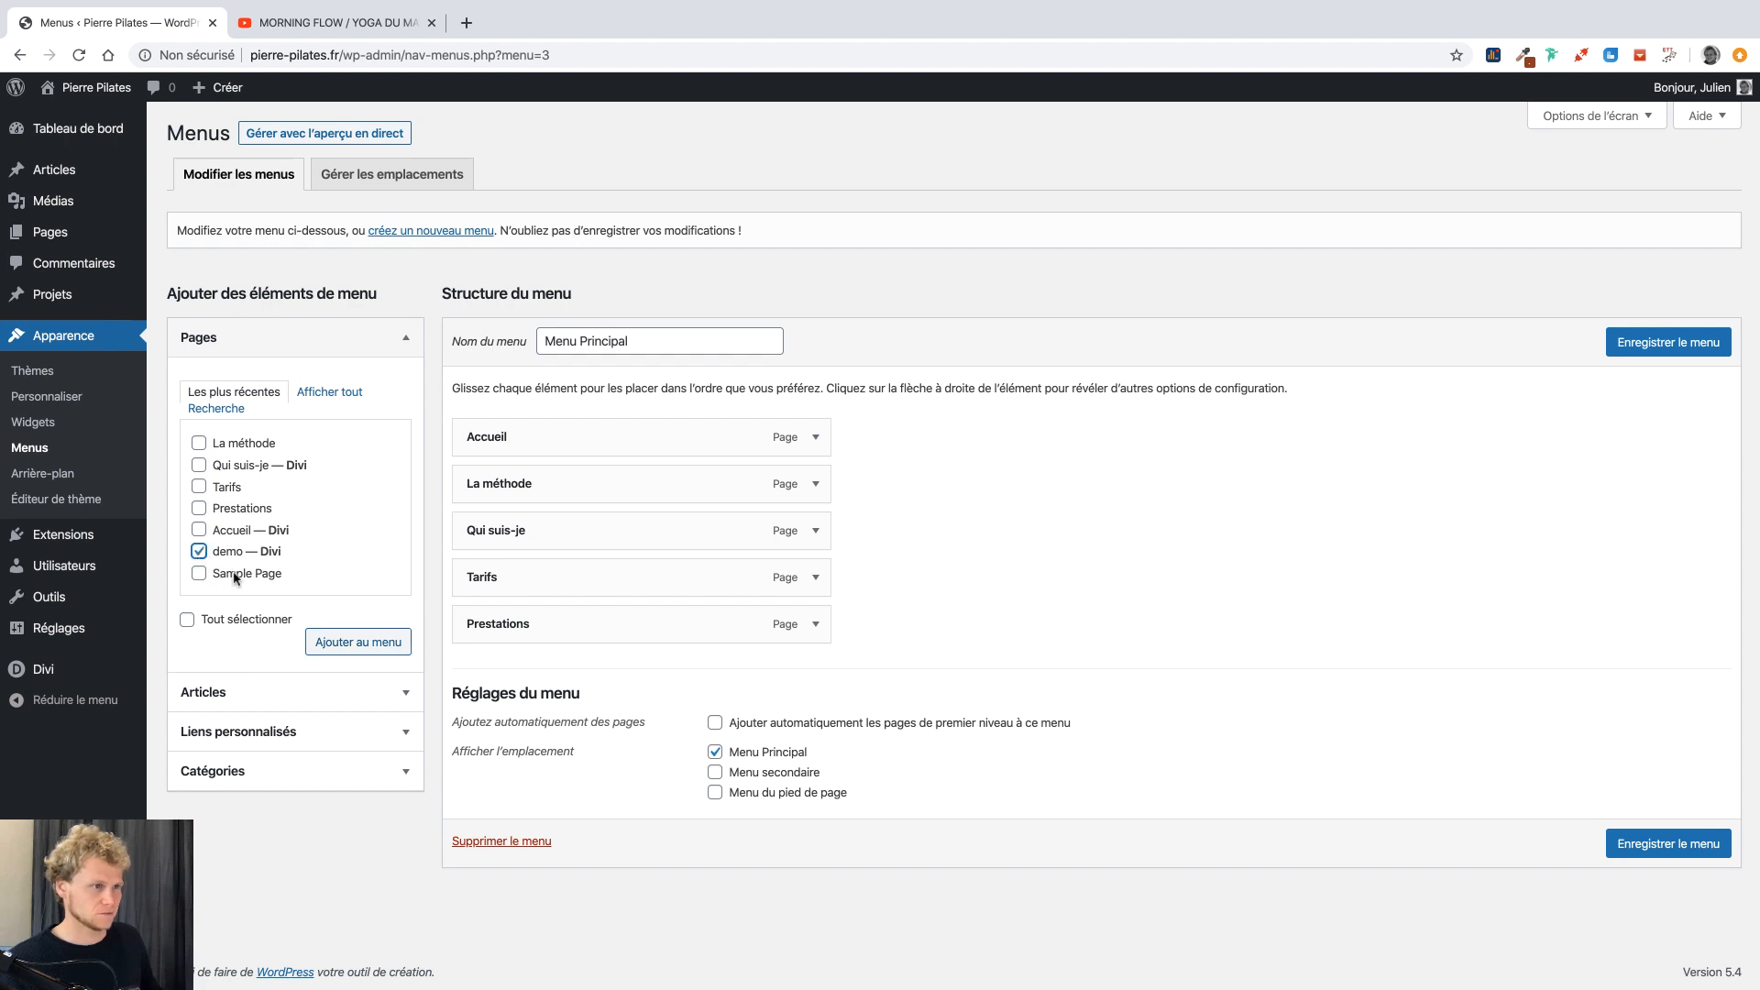
{"action": "left_click", "coordinate": [331, 644]}
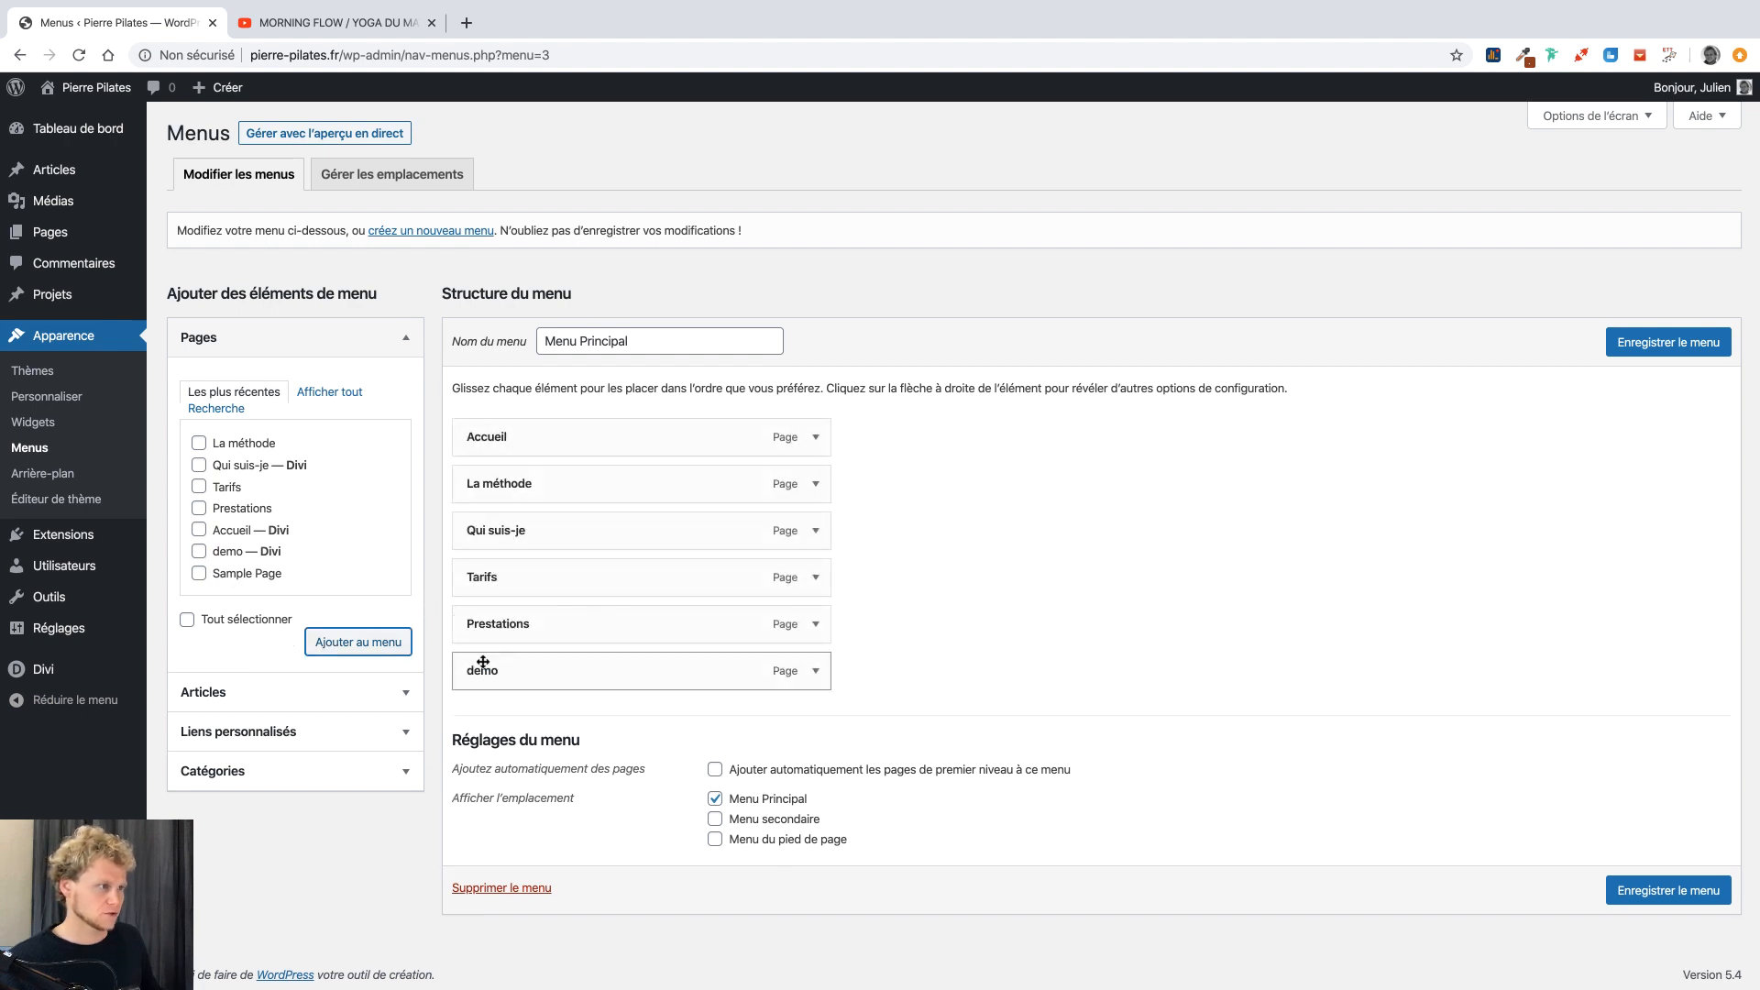
{"action": "left_click_drag", "start_coordinate": [489, 668], "coordinate": [524, 574]}
{"action": "left_click", "coordinate": [218, 574]}
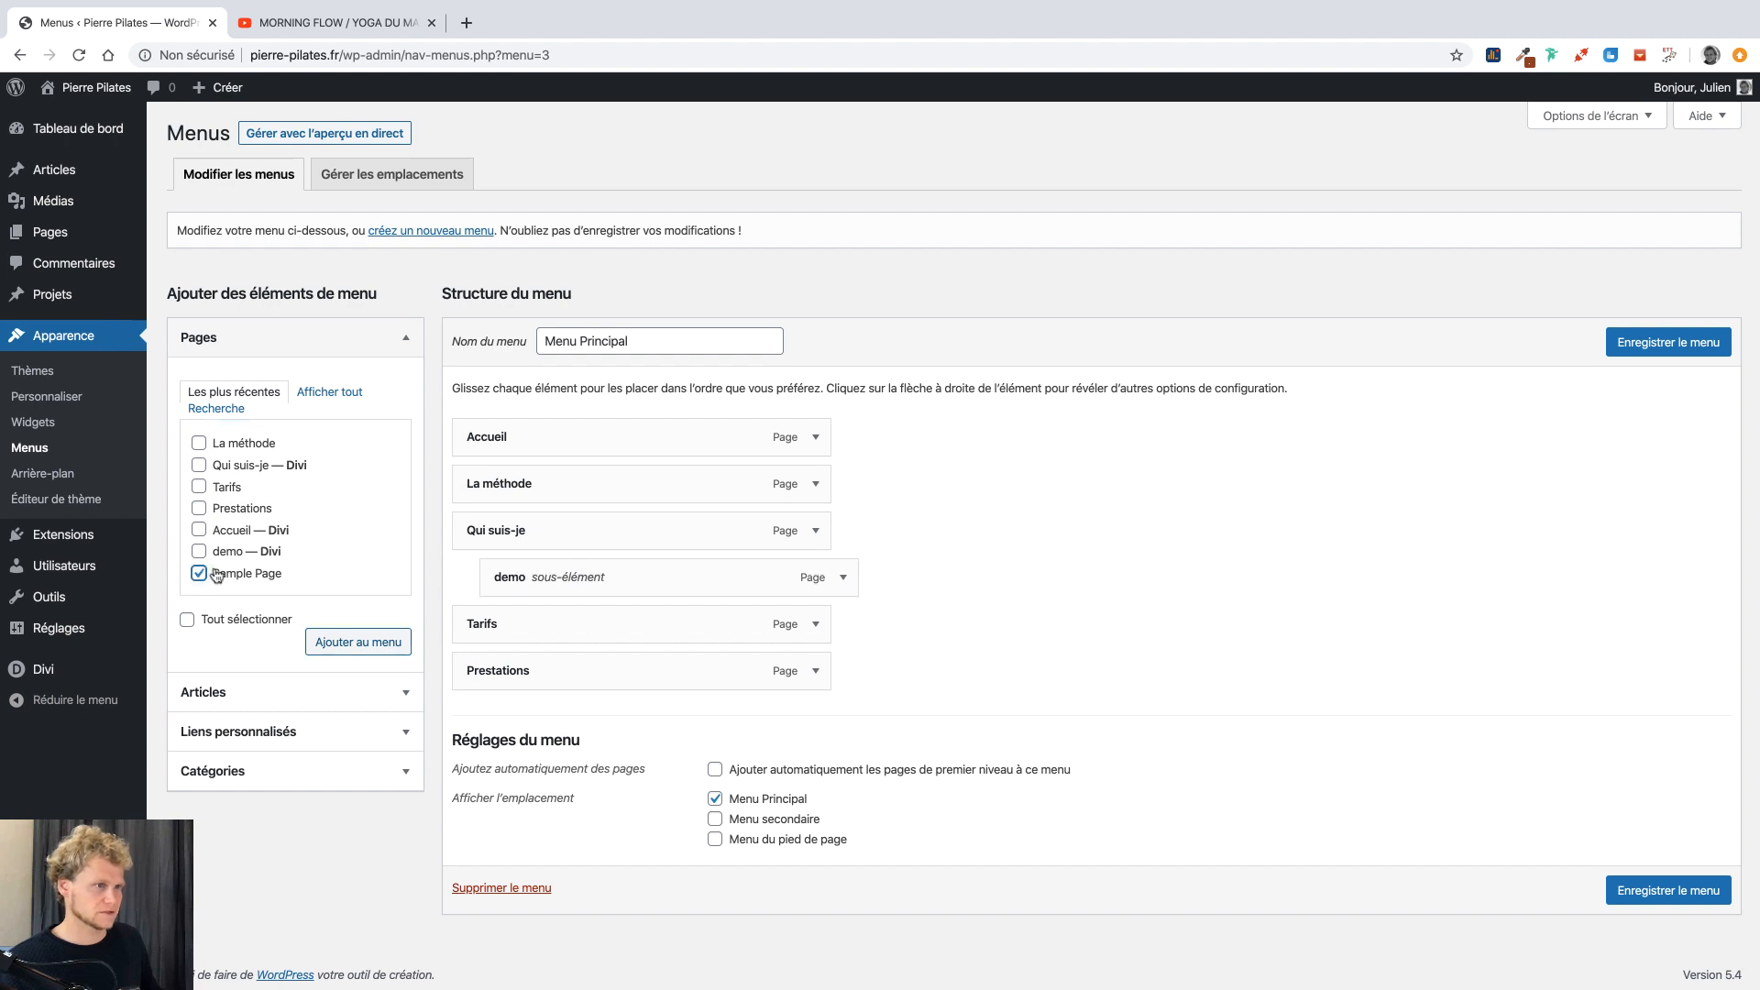
{"action": "left_click", "coordinate": [328, 648]}
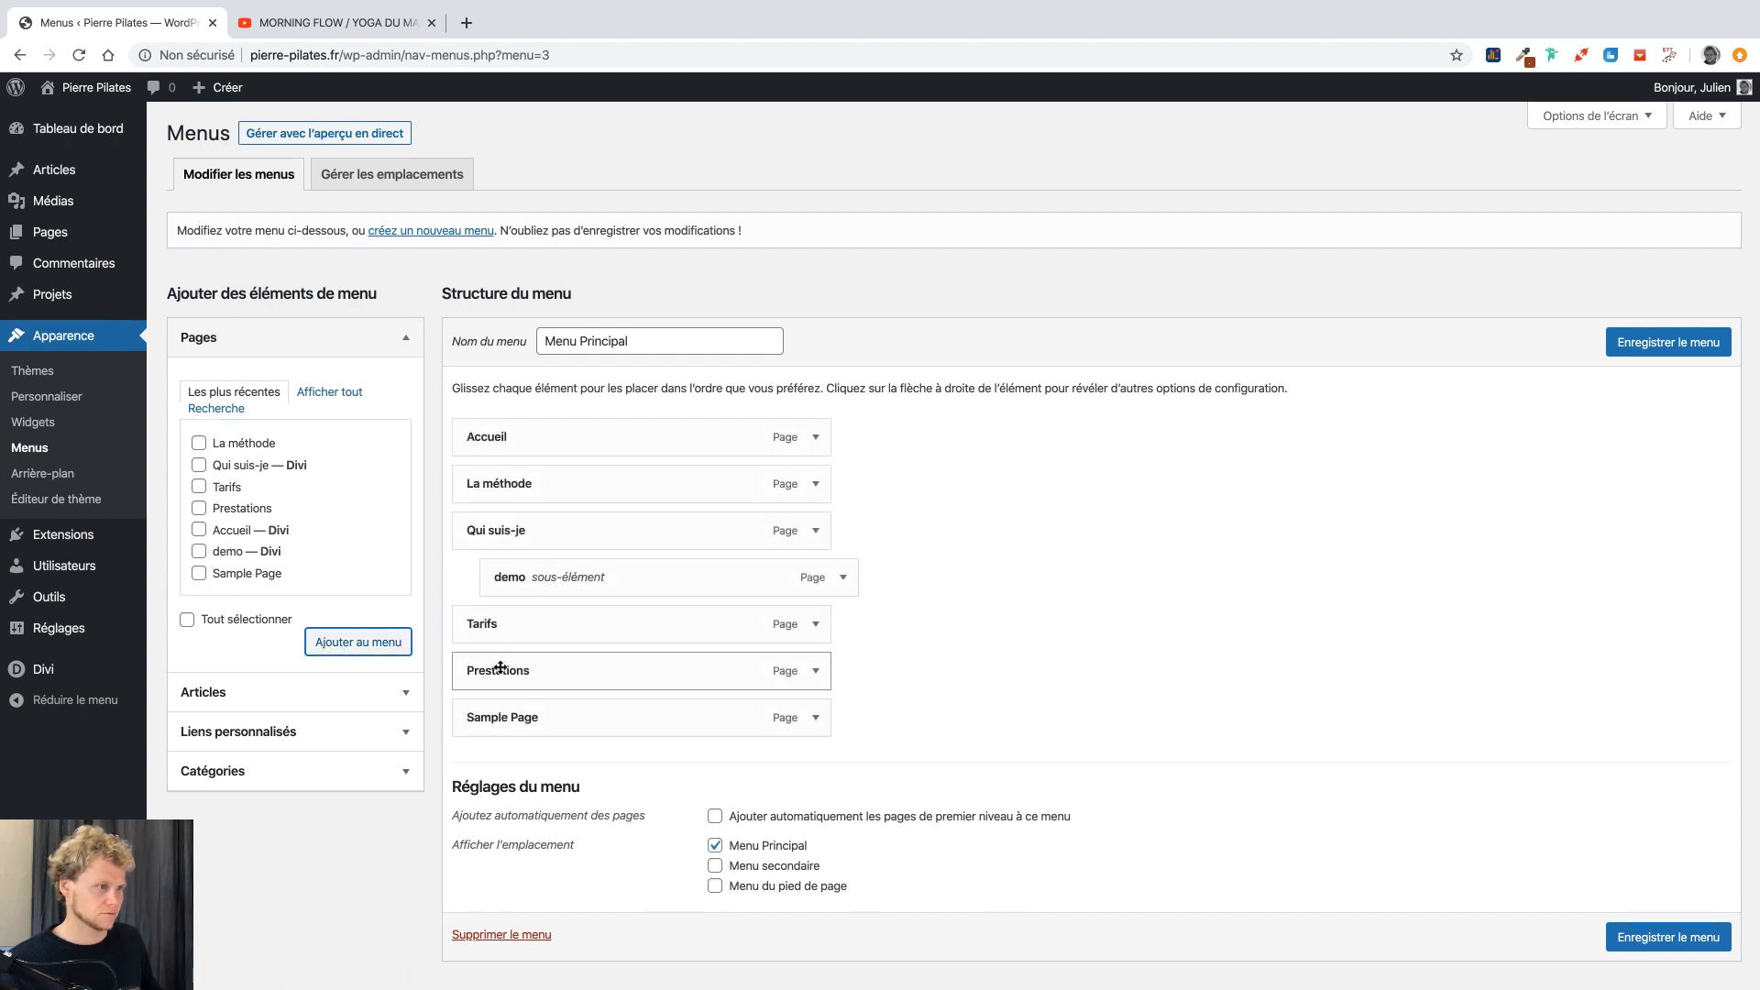
{"action": "left_click_drag", "start_coordinate": [520, 718], "coordinate": [550, 656]}
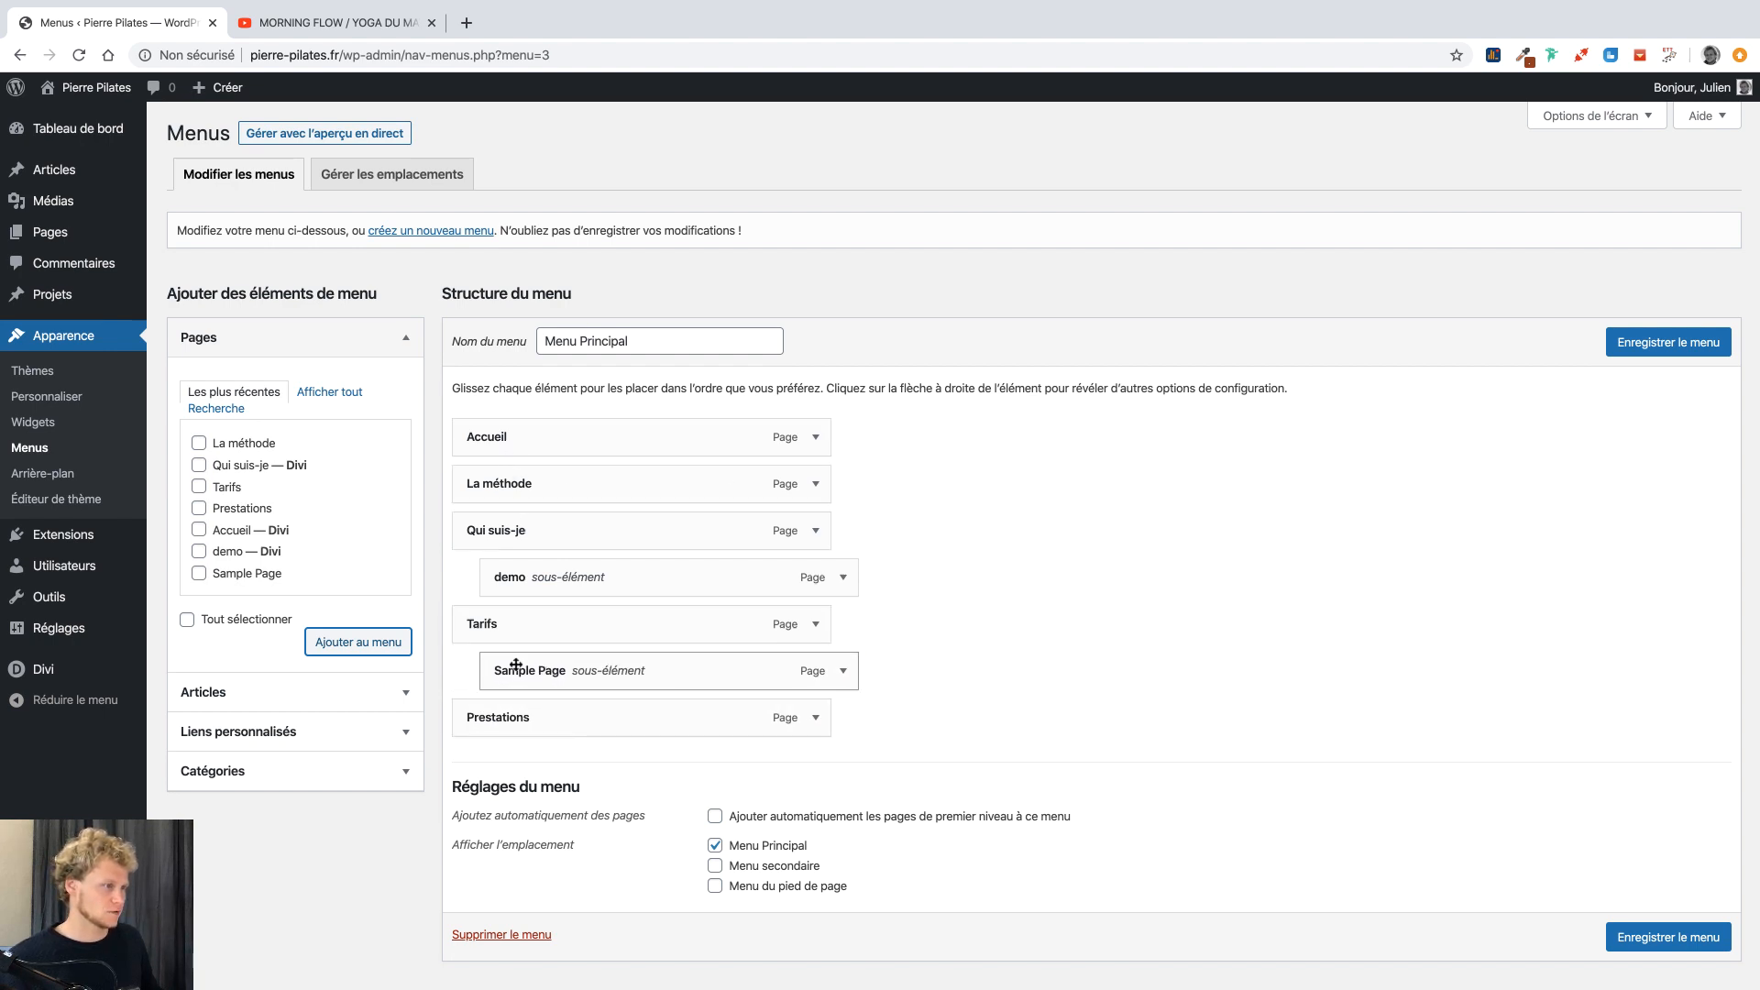
{"action": "left_click", "coordinate": [1641, 351]}
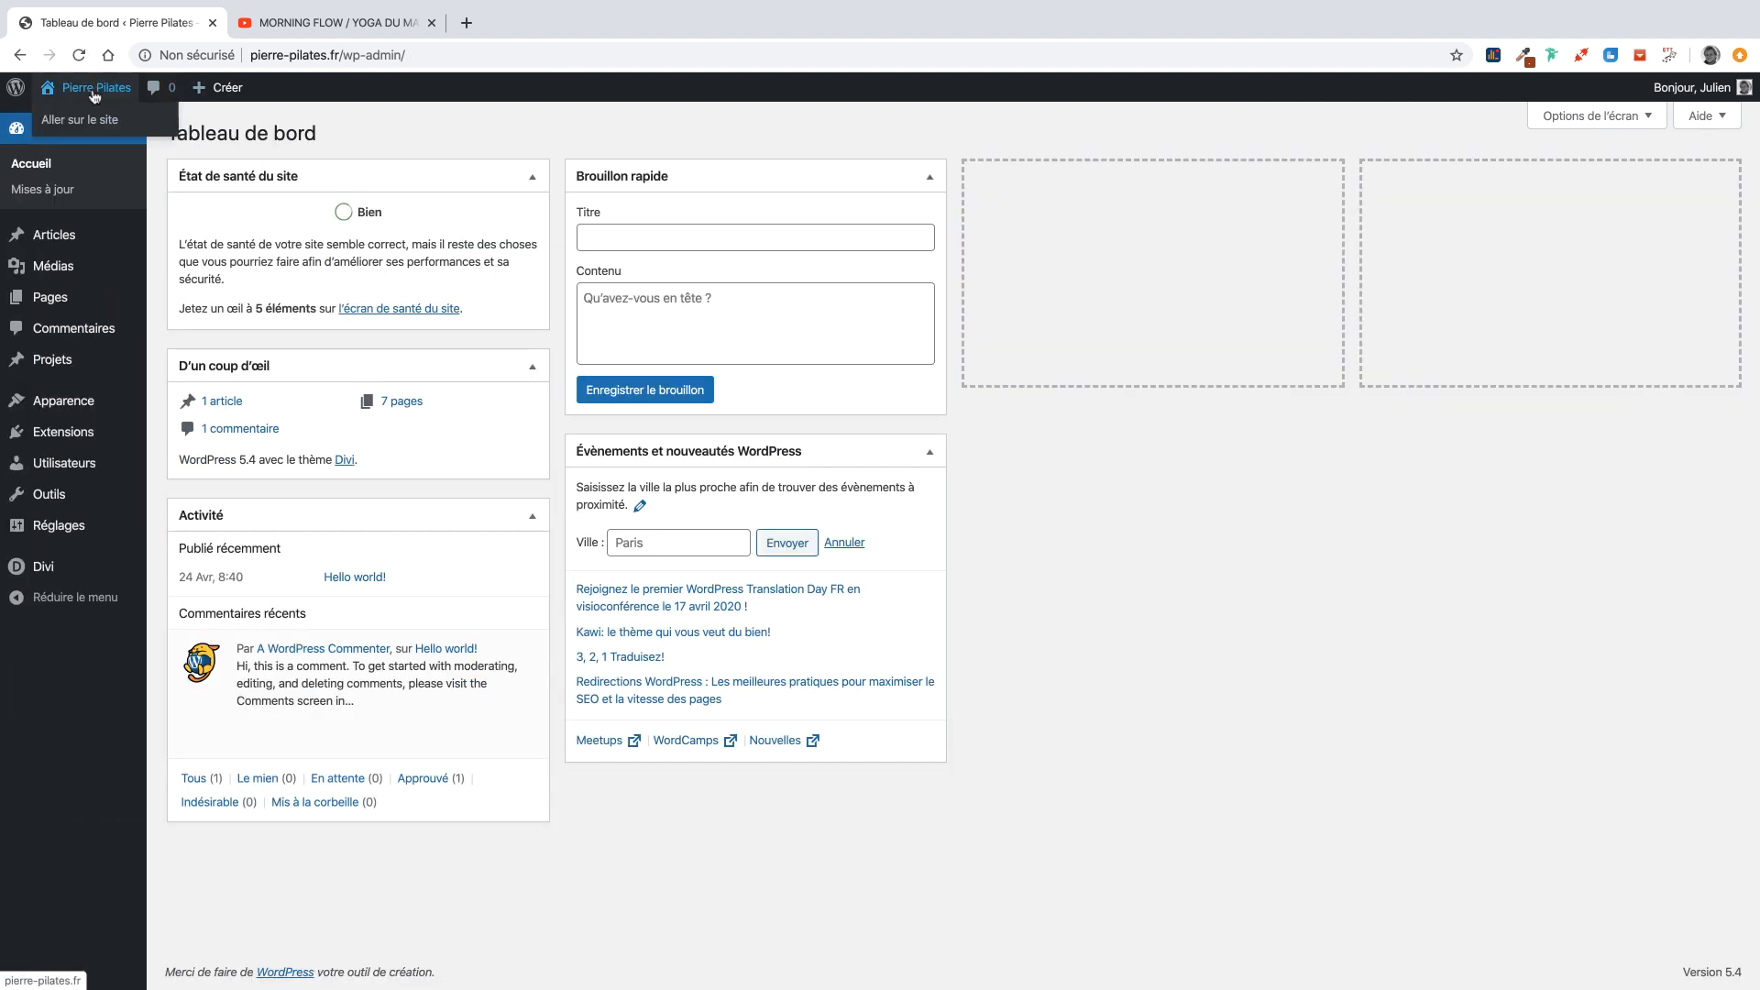
Visit and reload the live site to check the new menu, then return to the dashboard.
{"action": "left_click", "coordinate": [94, 92]}
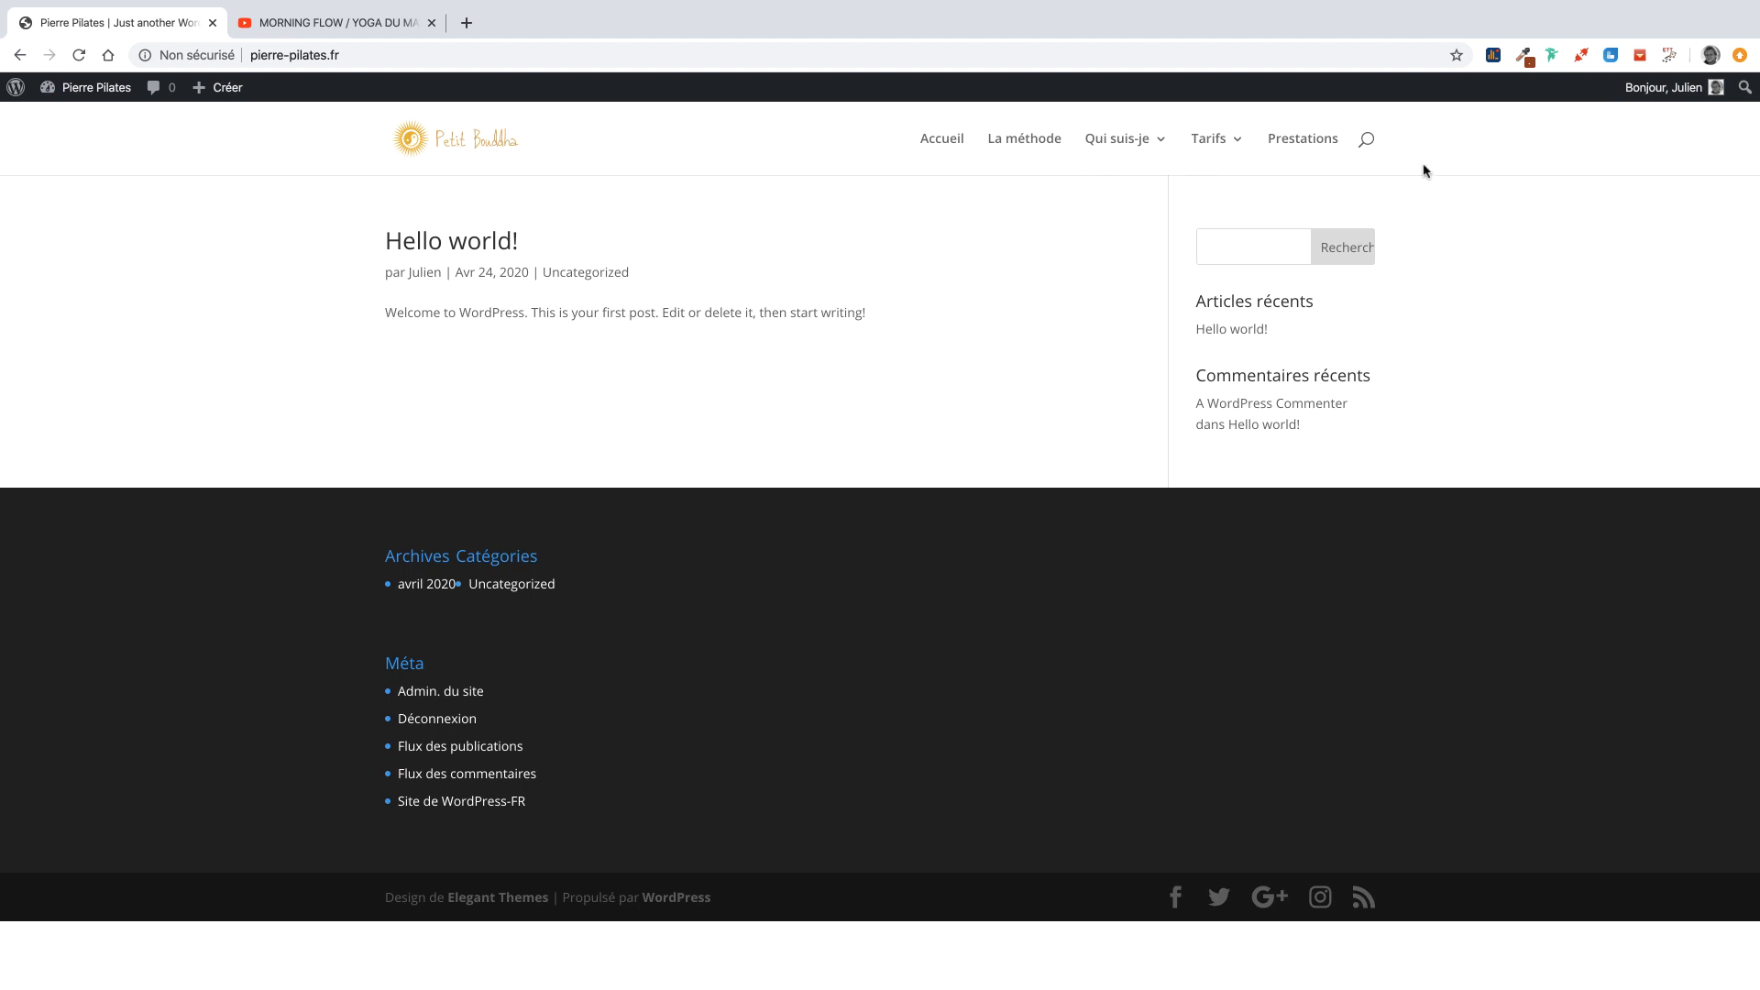
{"action": "left_click", "coordinate": [437, 149]}
{"action": "left_click", "coordinate": [1137, 139]}
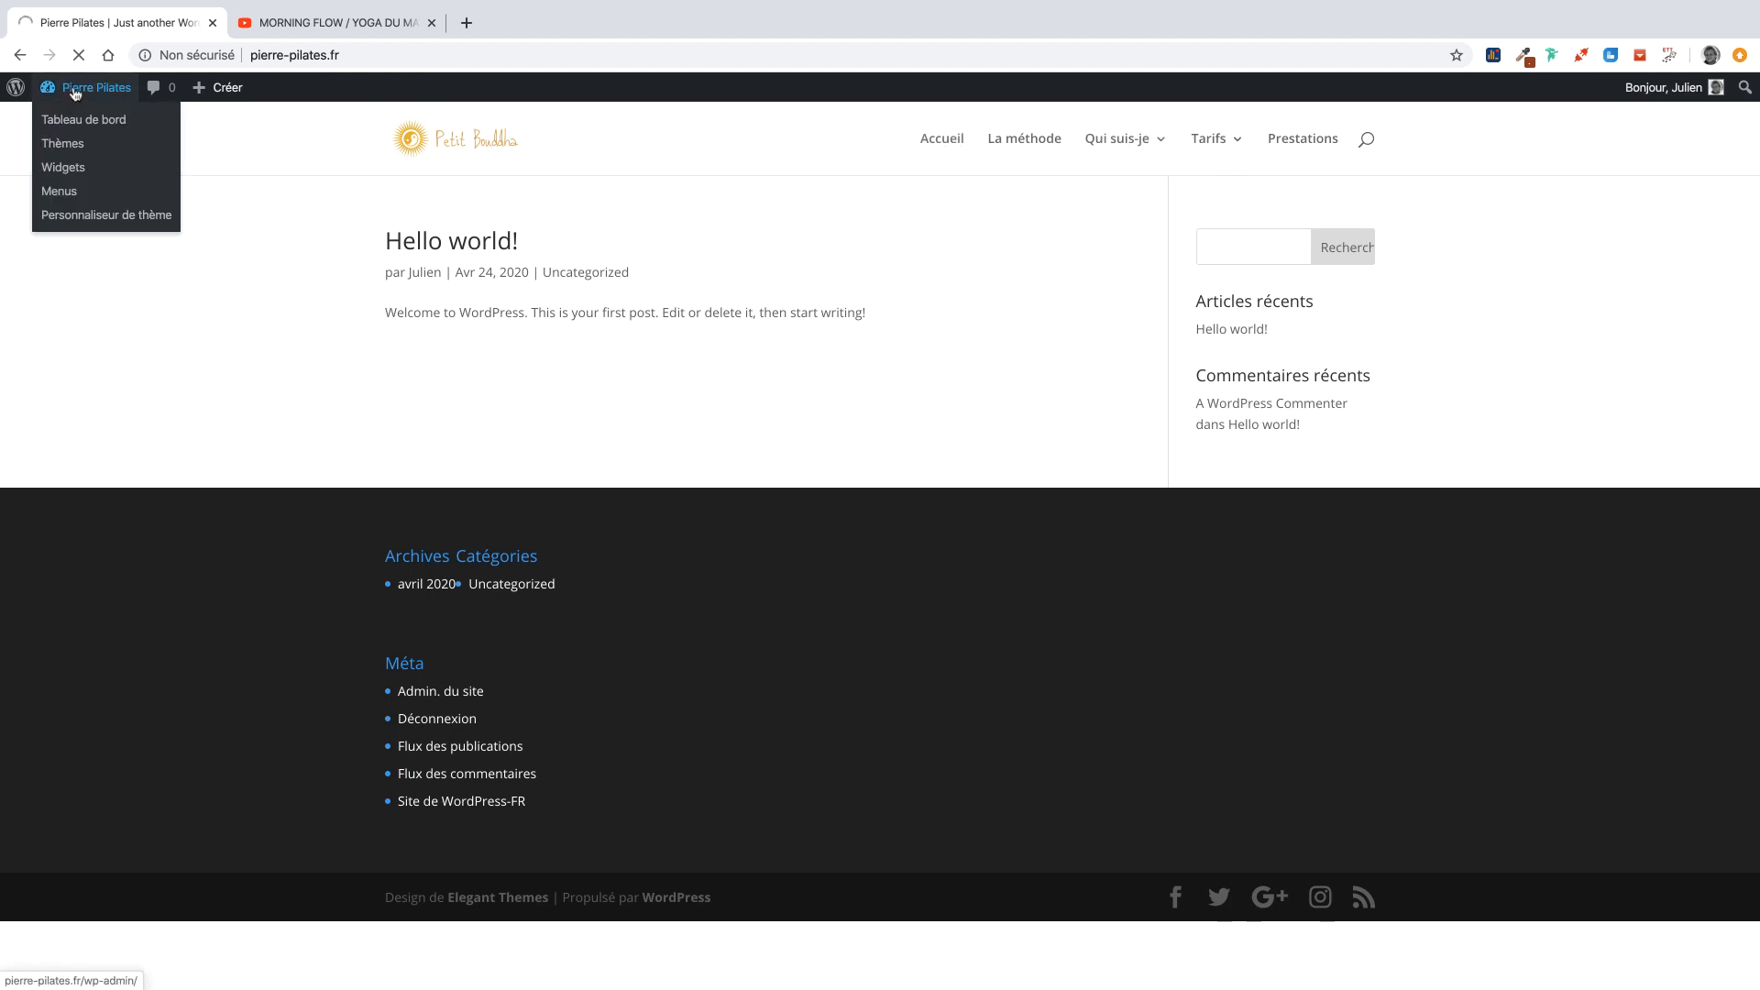
{"action": "left_click", "coordinate": [94, 119]}
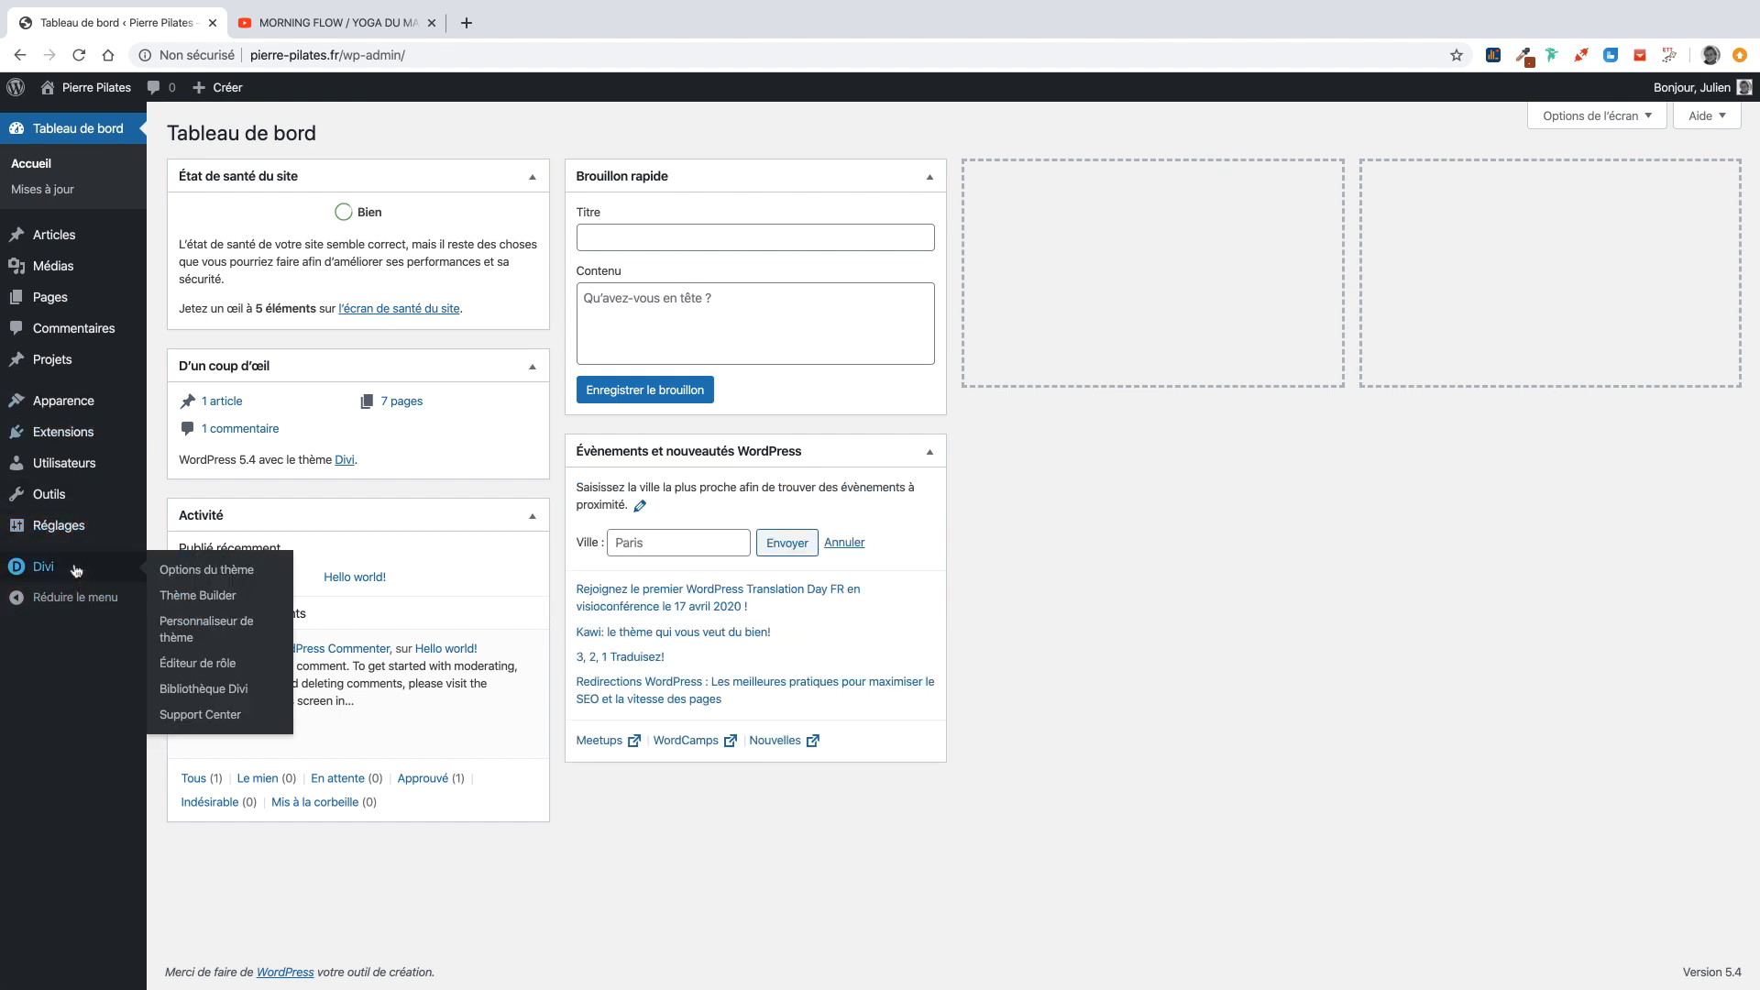
Set the homepage to the static page Accueil in Reading settings, save, and view the site.
{"action": "mouse_move", "coordinate": [79, 527]}
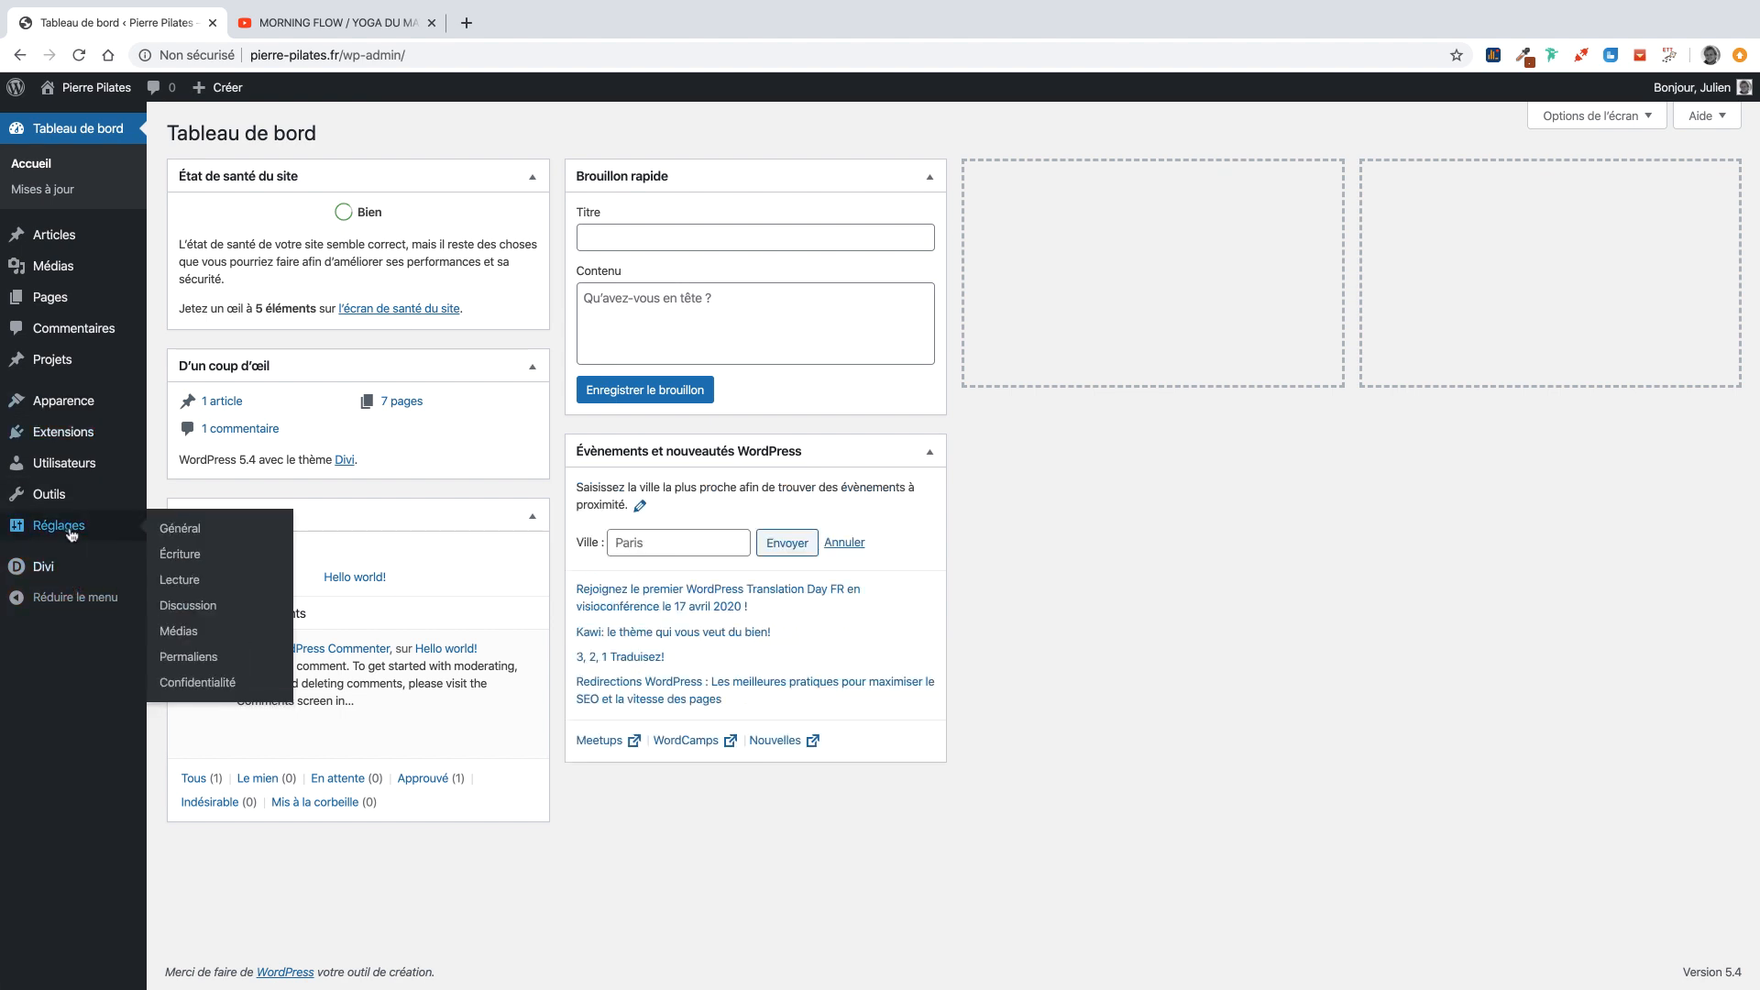
{"action": "left_click", "coordinate": [195, 580]}
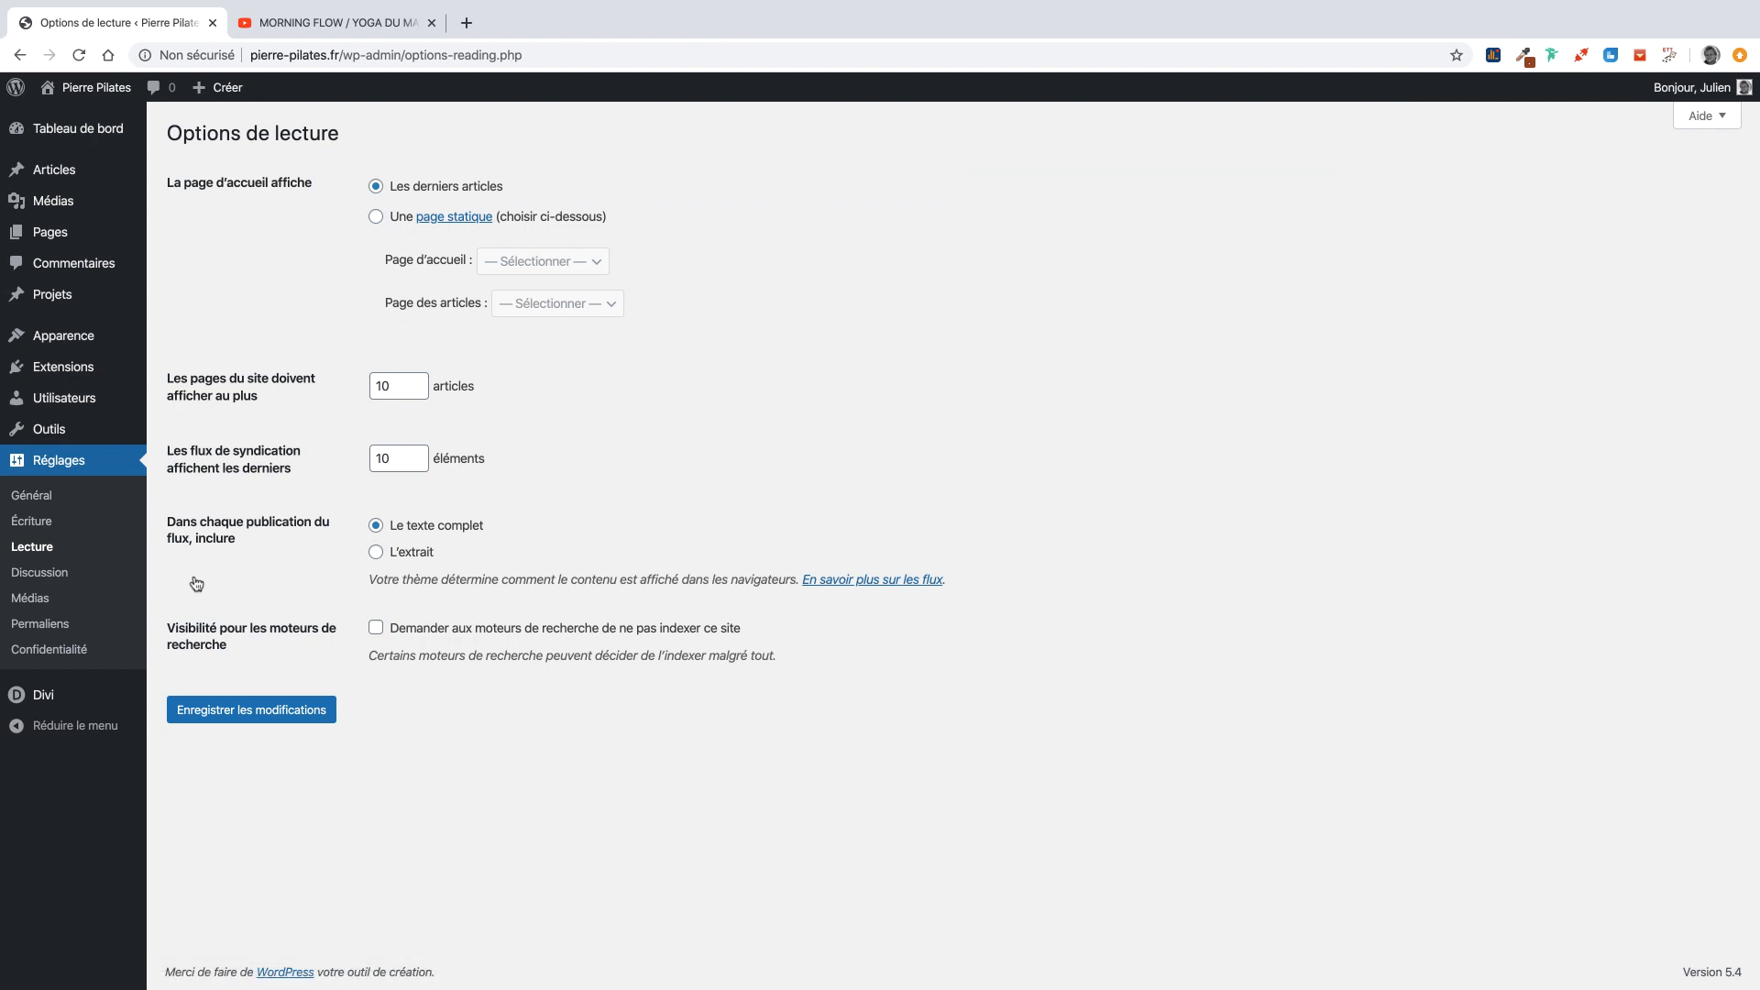
{"action": "left_click", "coordinate": [373, 216]}
{"action": "left_click", "coordinate": [532, 261]}
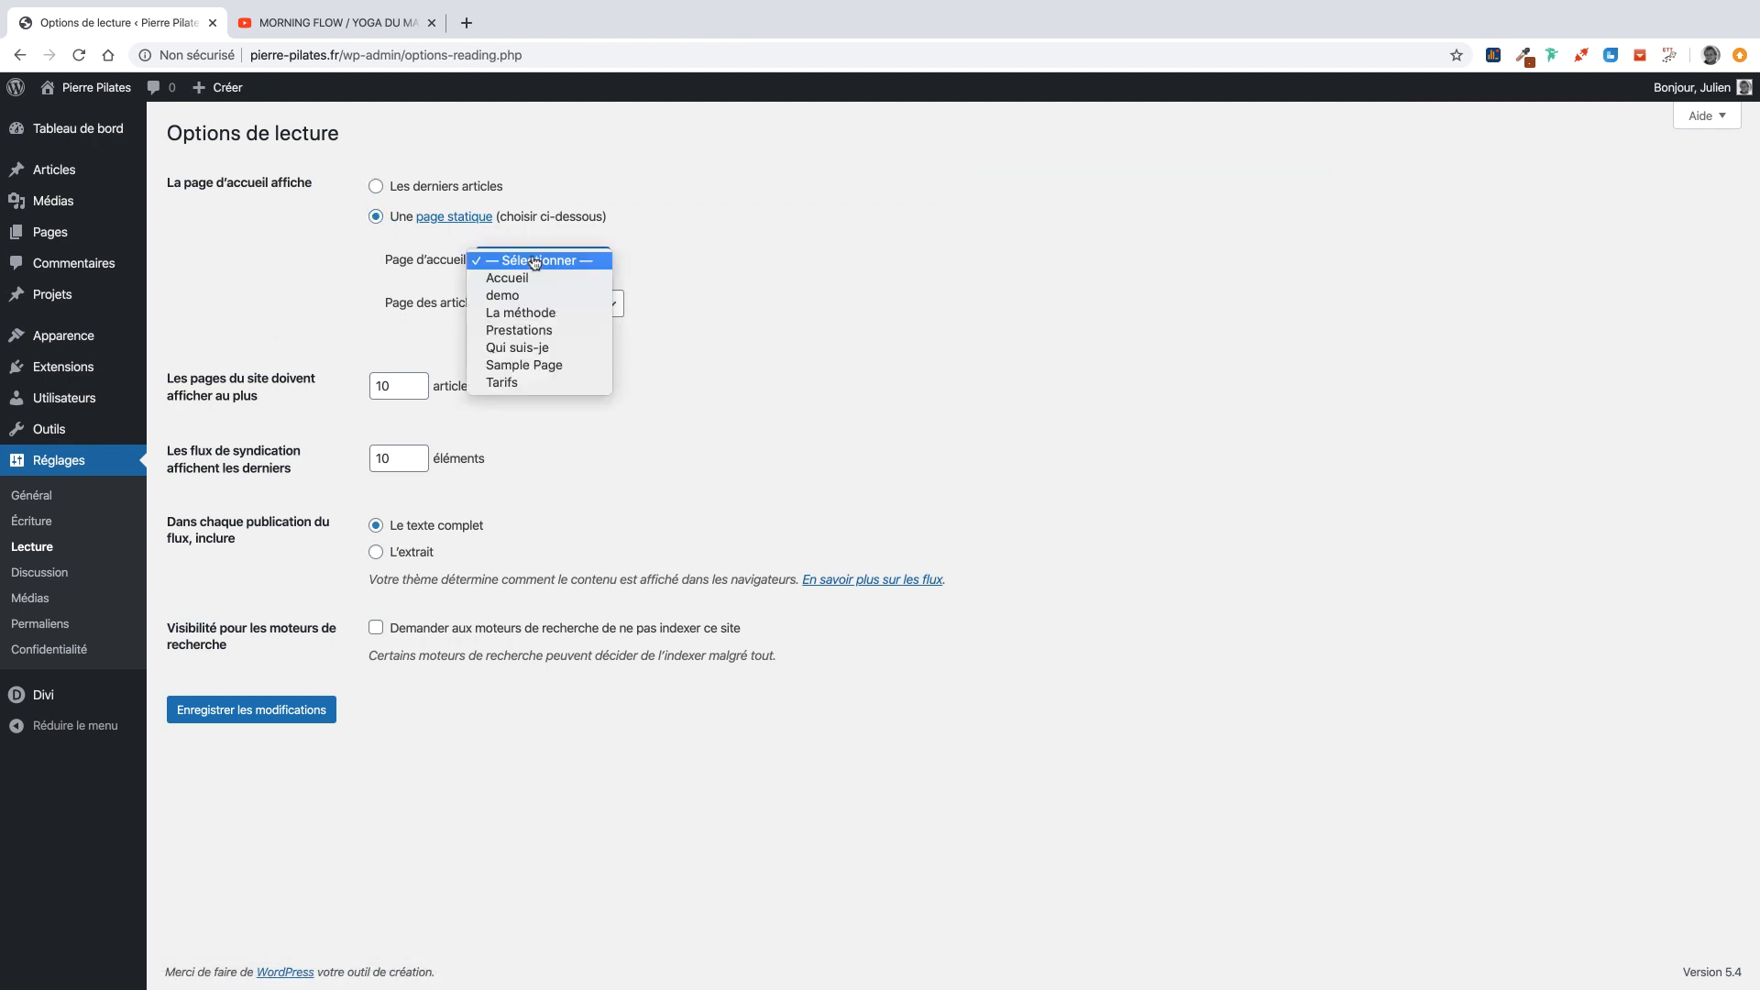
{"action": "left_click", "coordinate": [502, 276]}
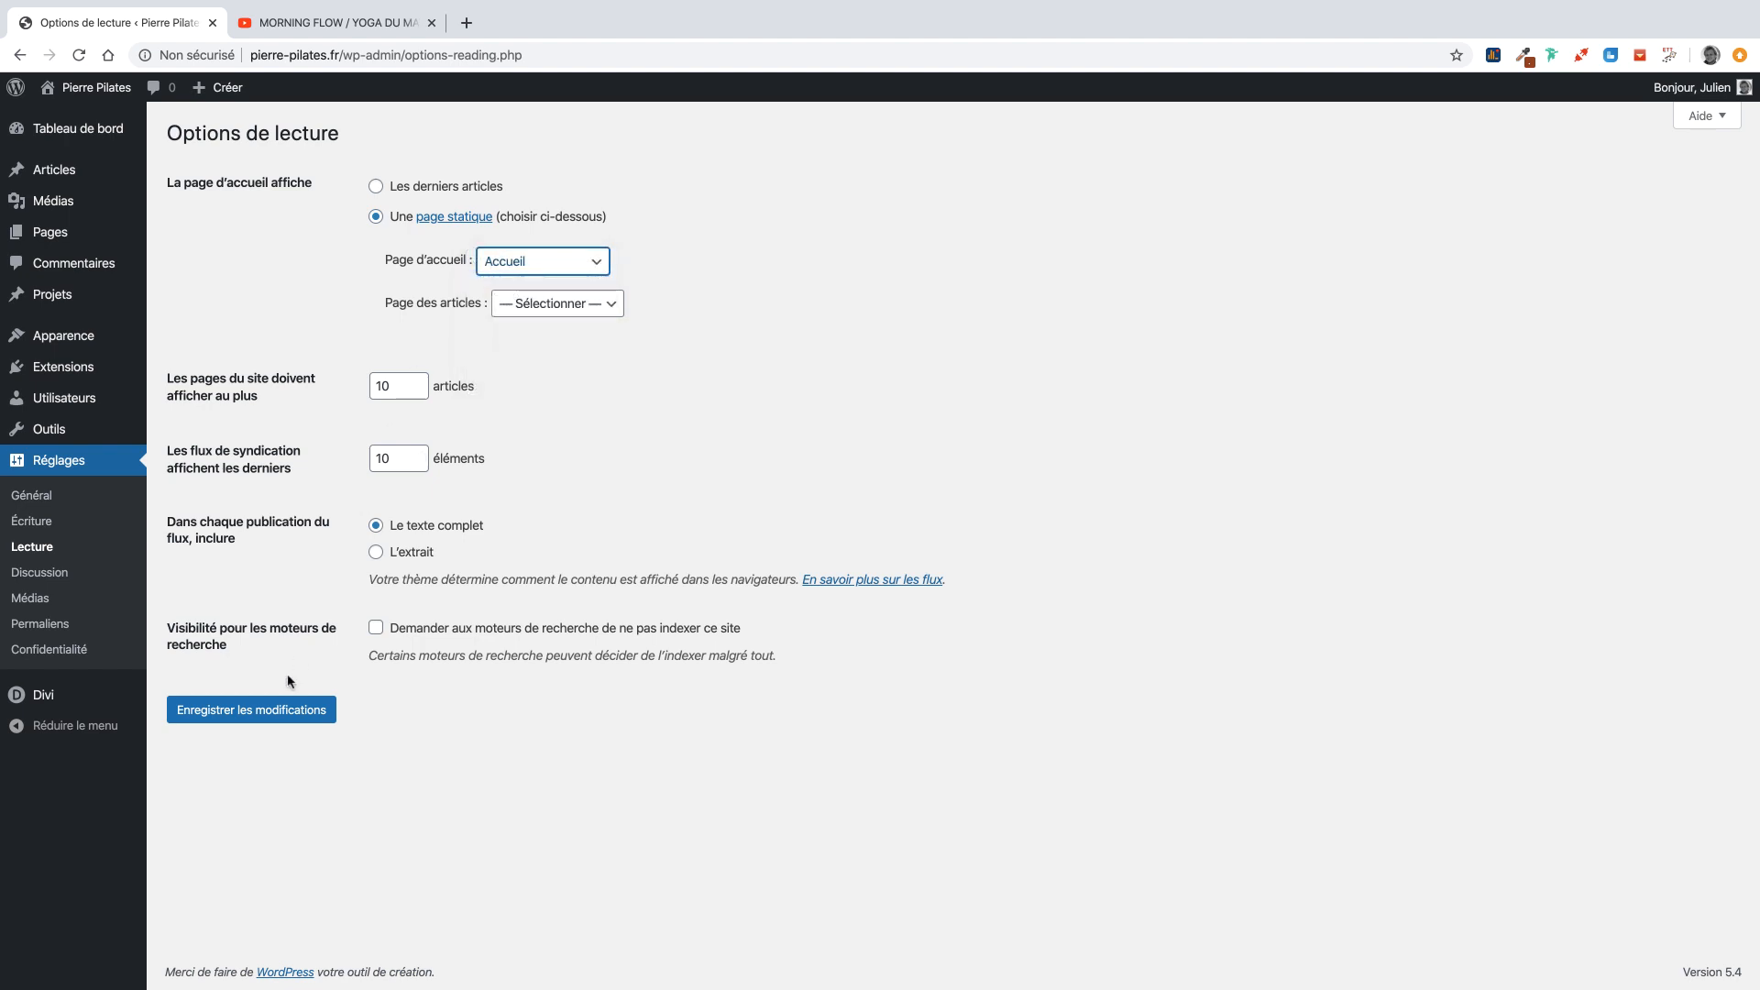
{"action": "left_click", "coordinate": [275, 707]}
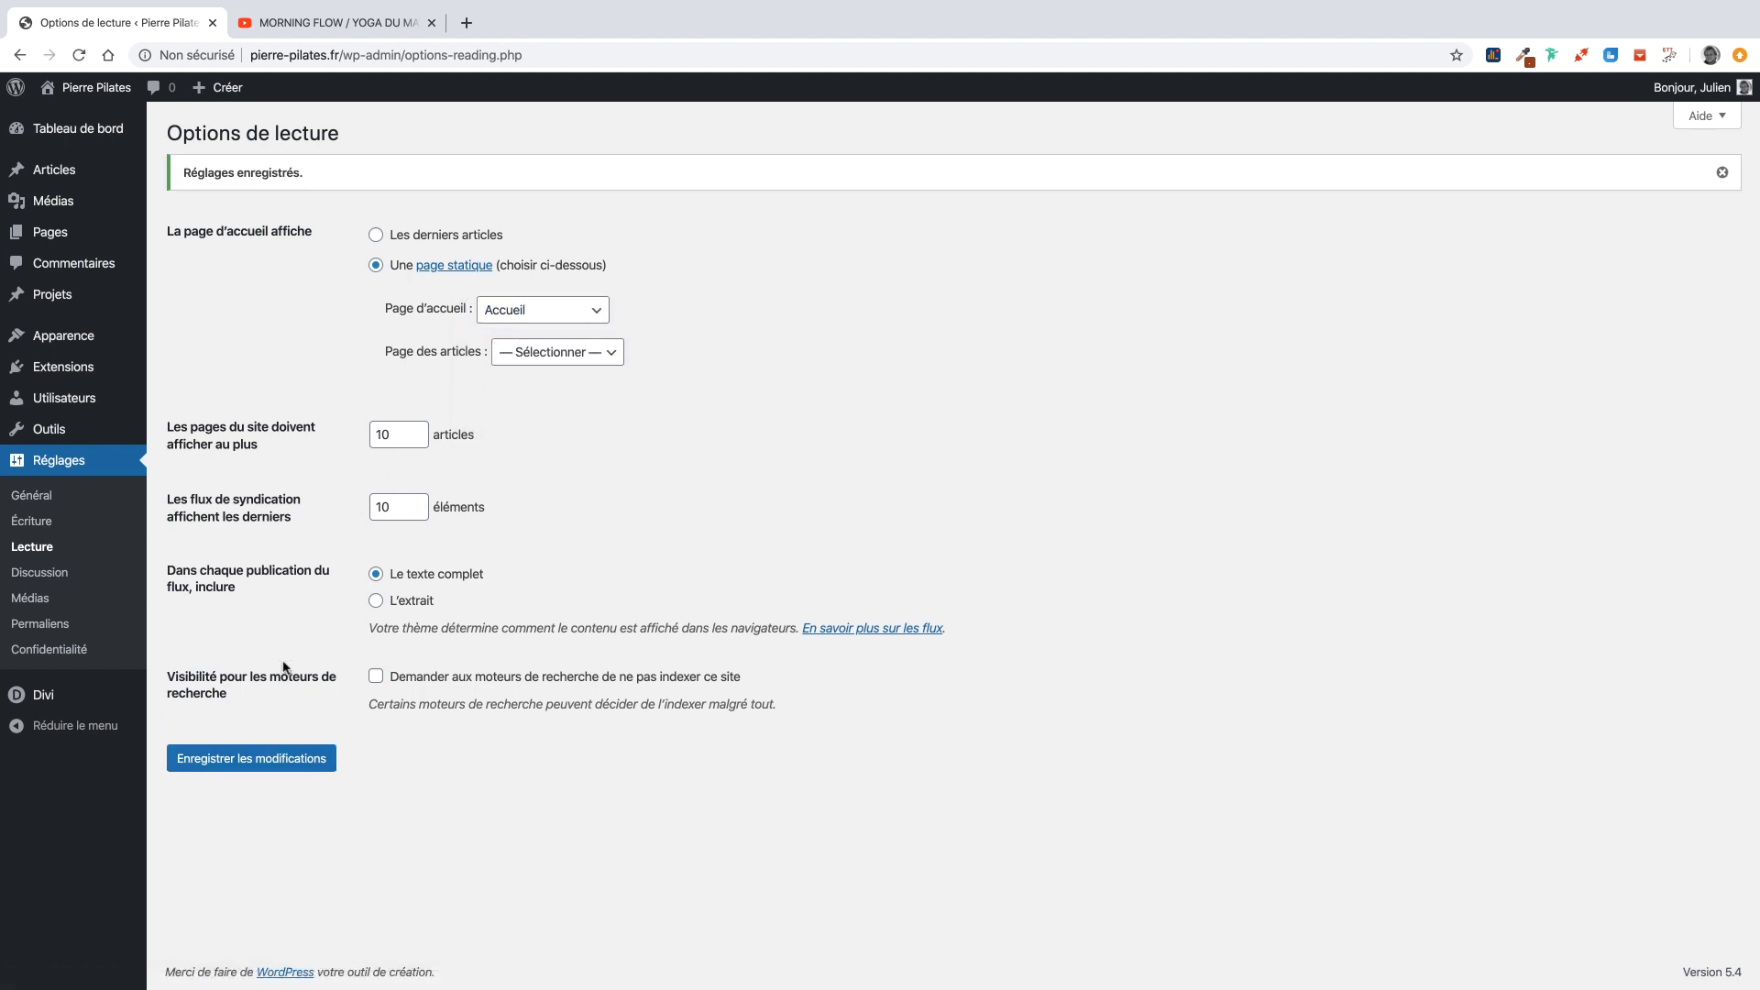
{"action": "left_click", "coordinate": [115, 100]}
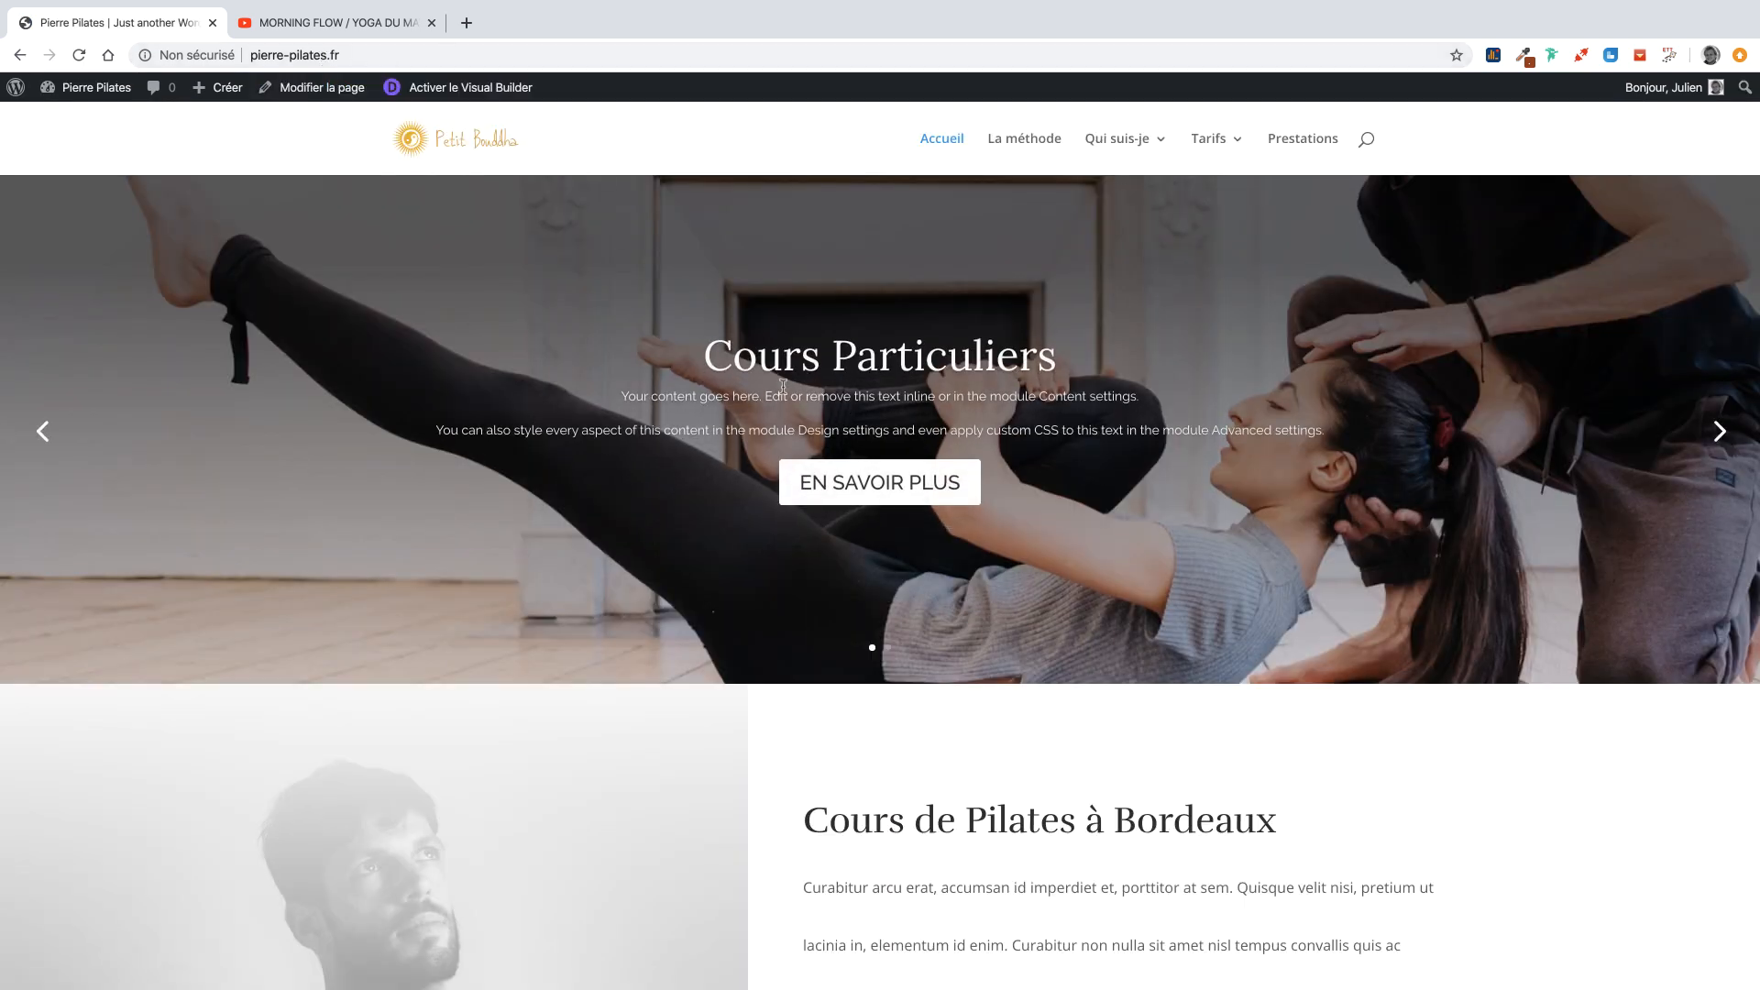
Open La méthode from the site menu and launch the Divi Visual Builder on it.
{"action": "left_click", "coordinate": [1015, 140]}
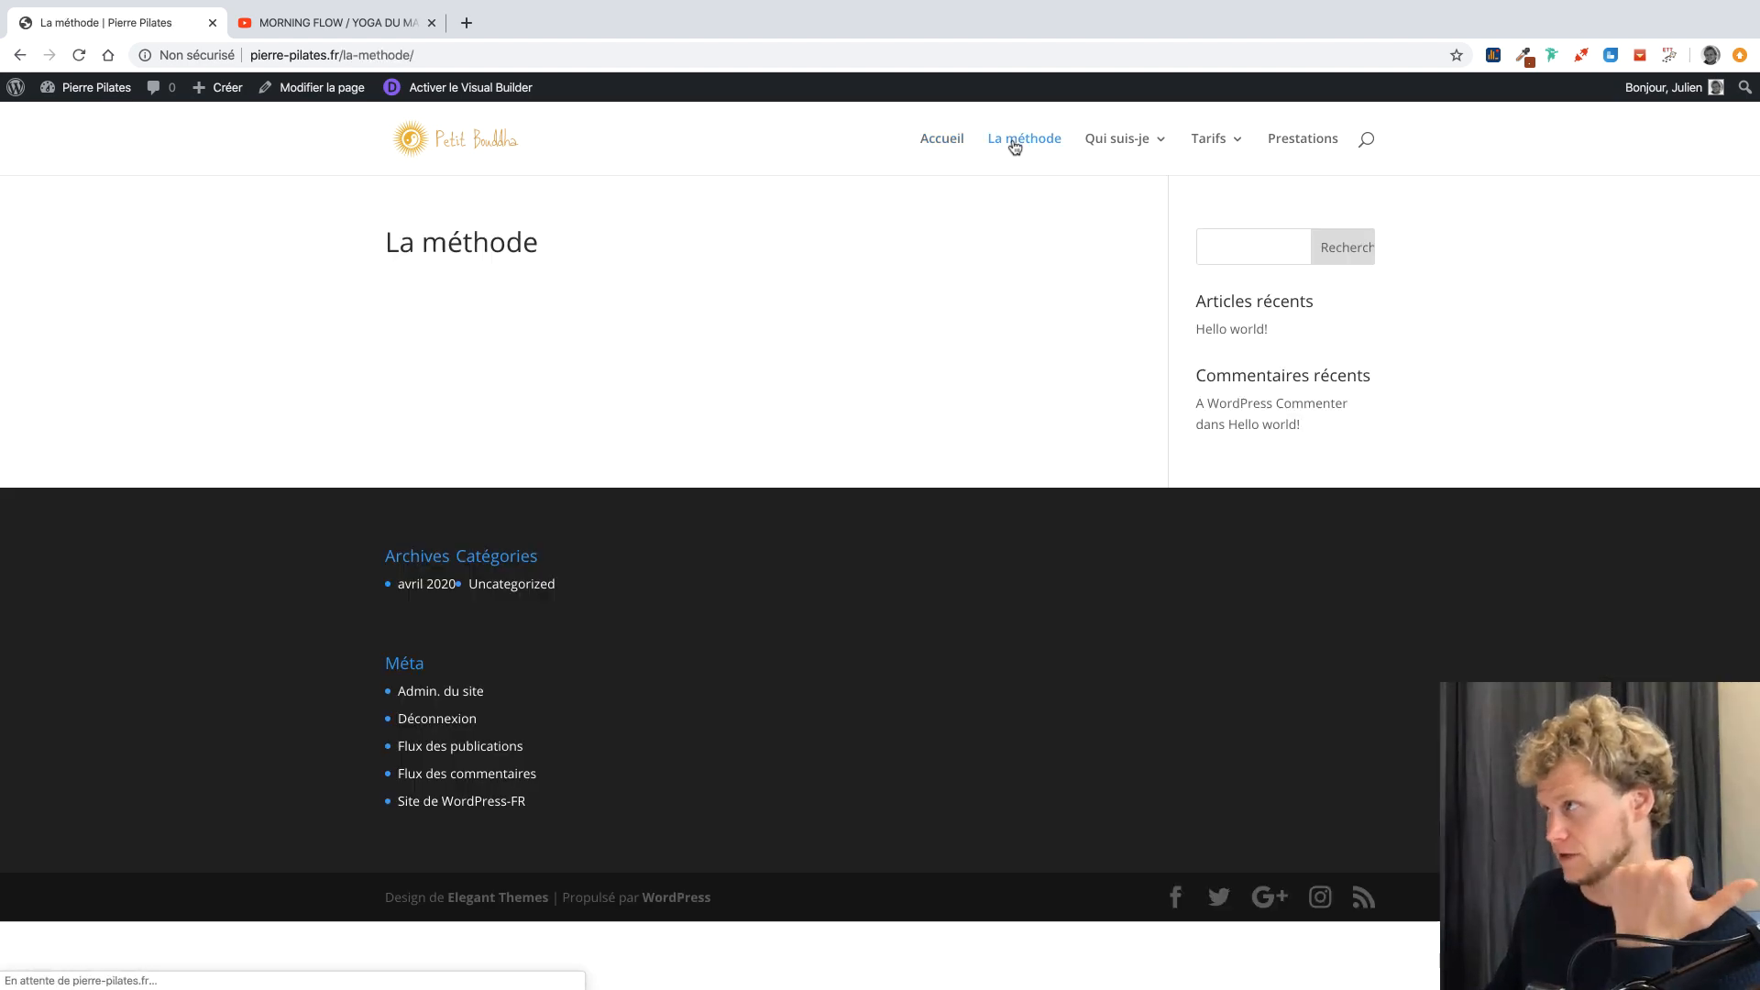
{"action": "mouse_move", "coordinate": [1120, 136]}
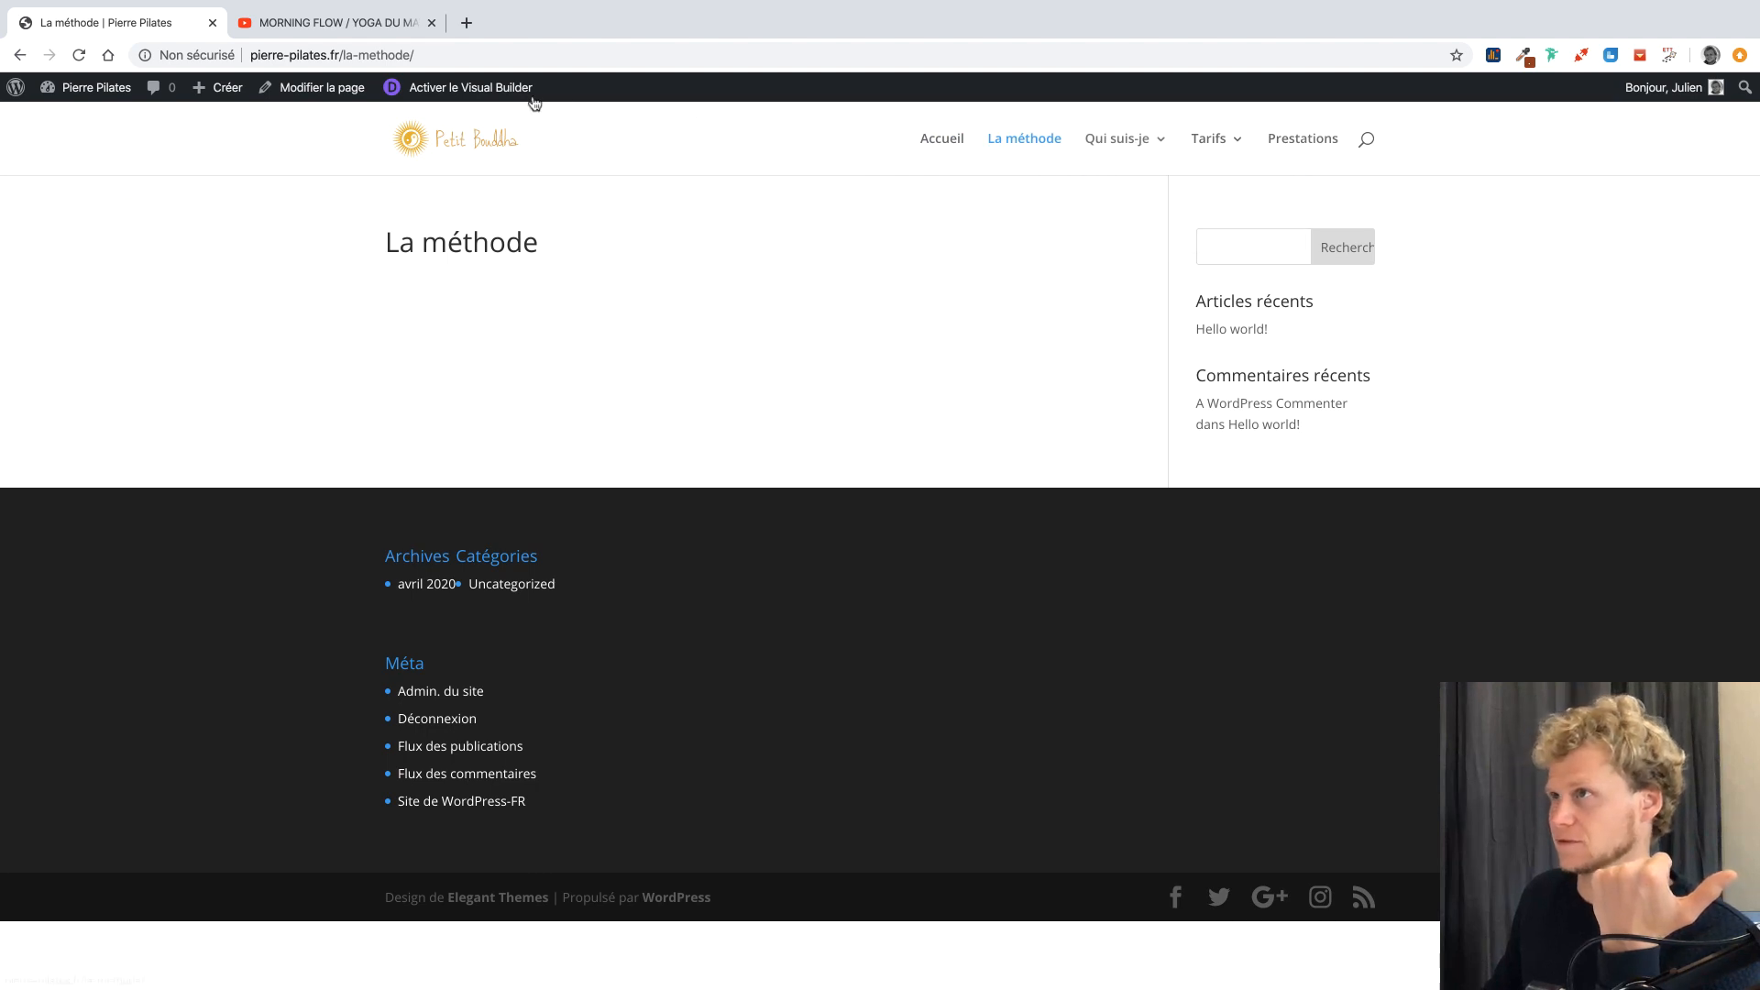
{"action": "left_click", "coordinate": [499, 92]}
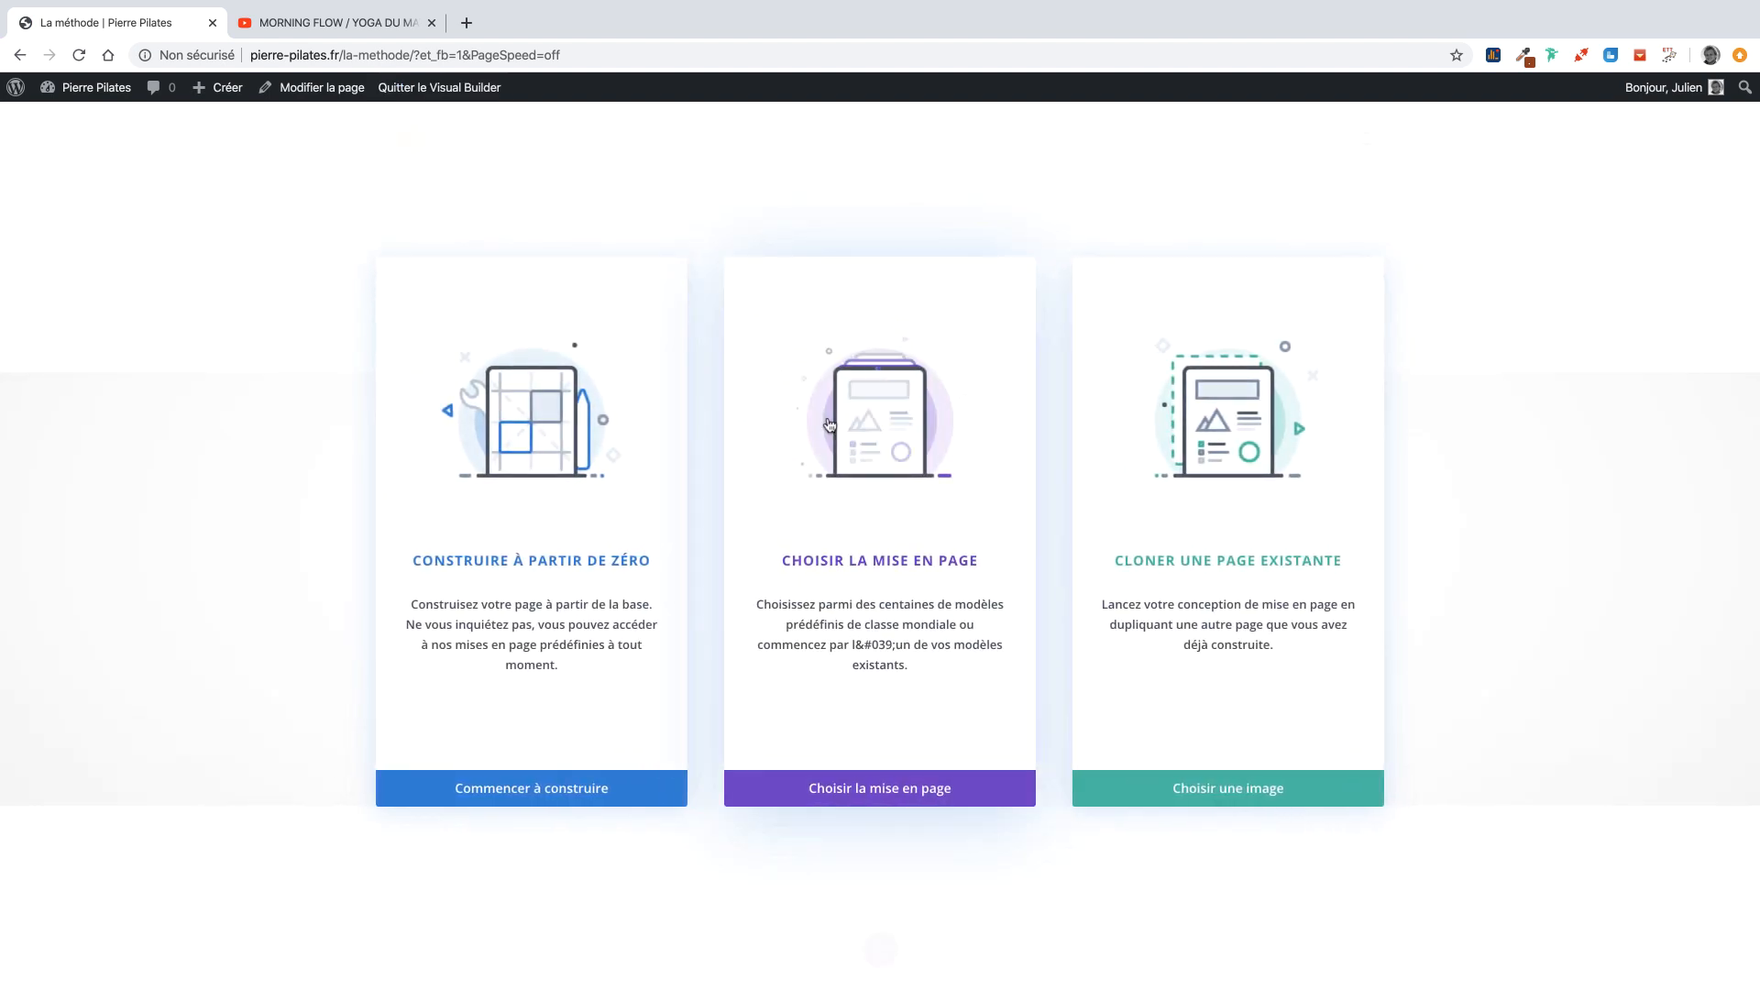
Browse premade layouts filtered to Health & Fitness and search for 'physical'.
{"action": "left_click", "coordinate": [829, 424]}
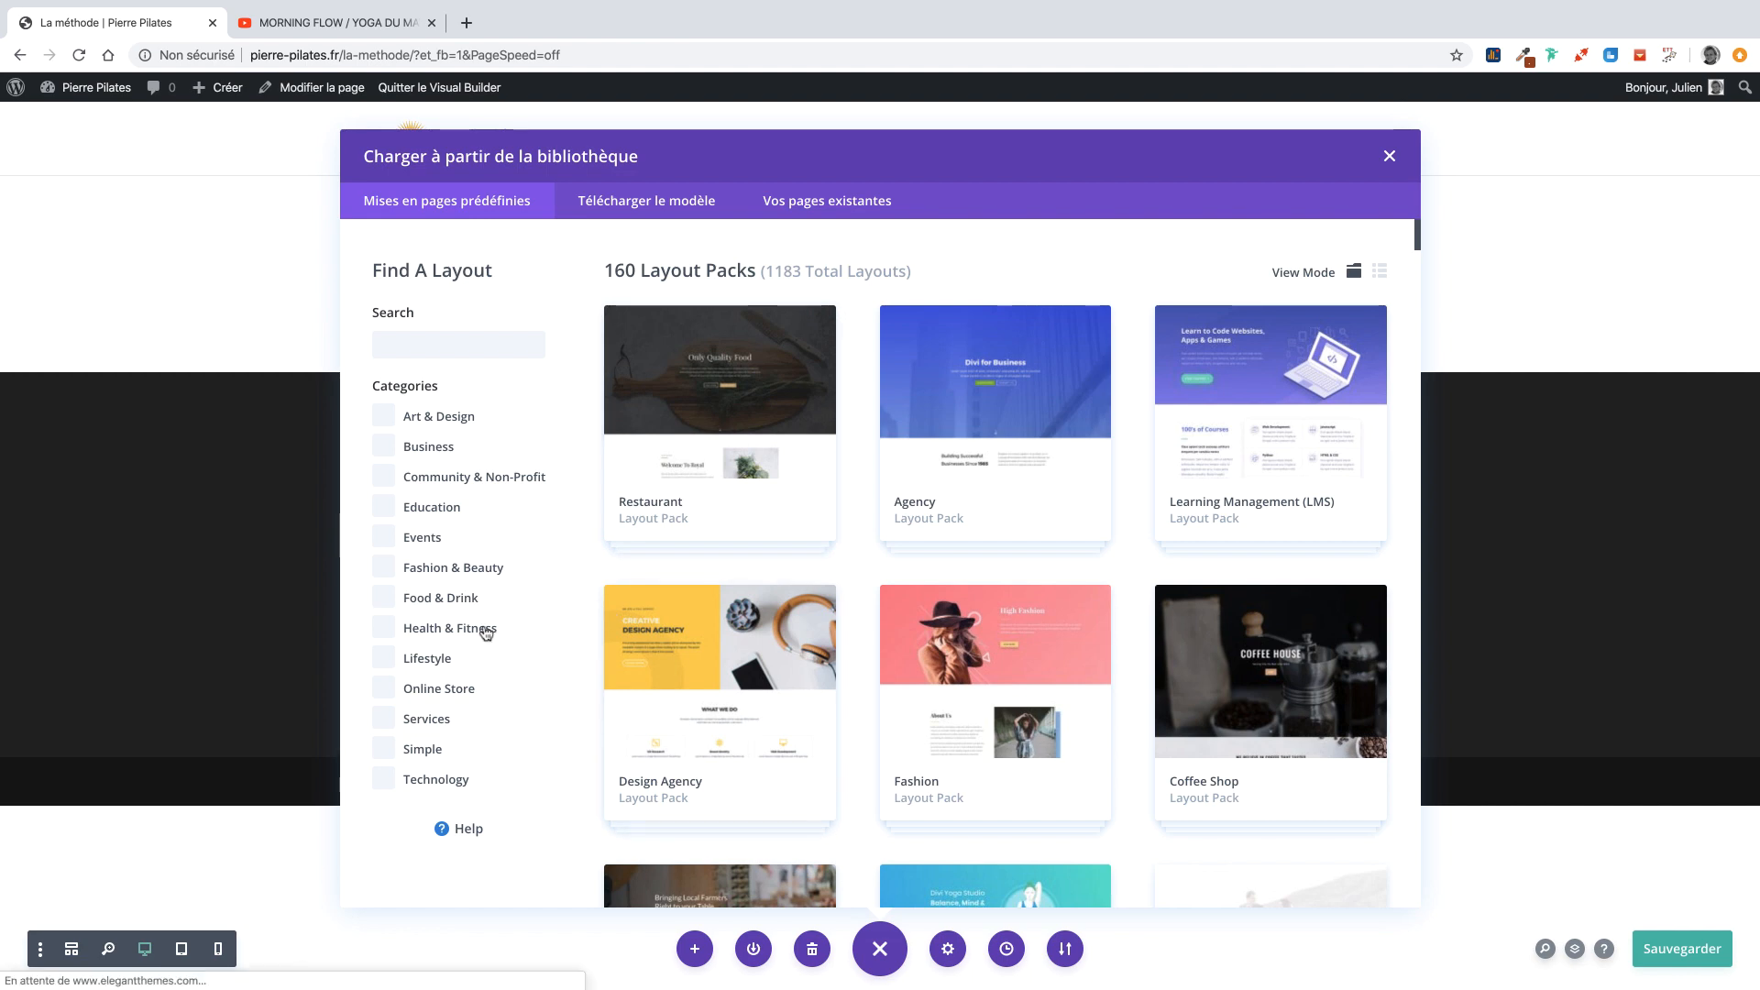
{"action": "left_click", "coordinate": [385, 629]}
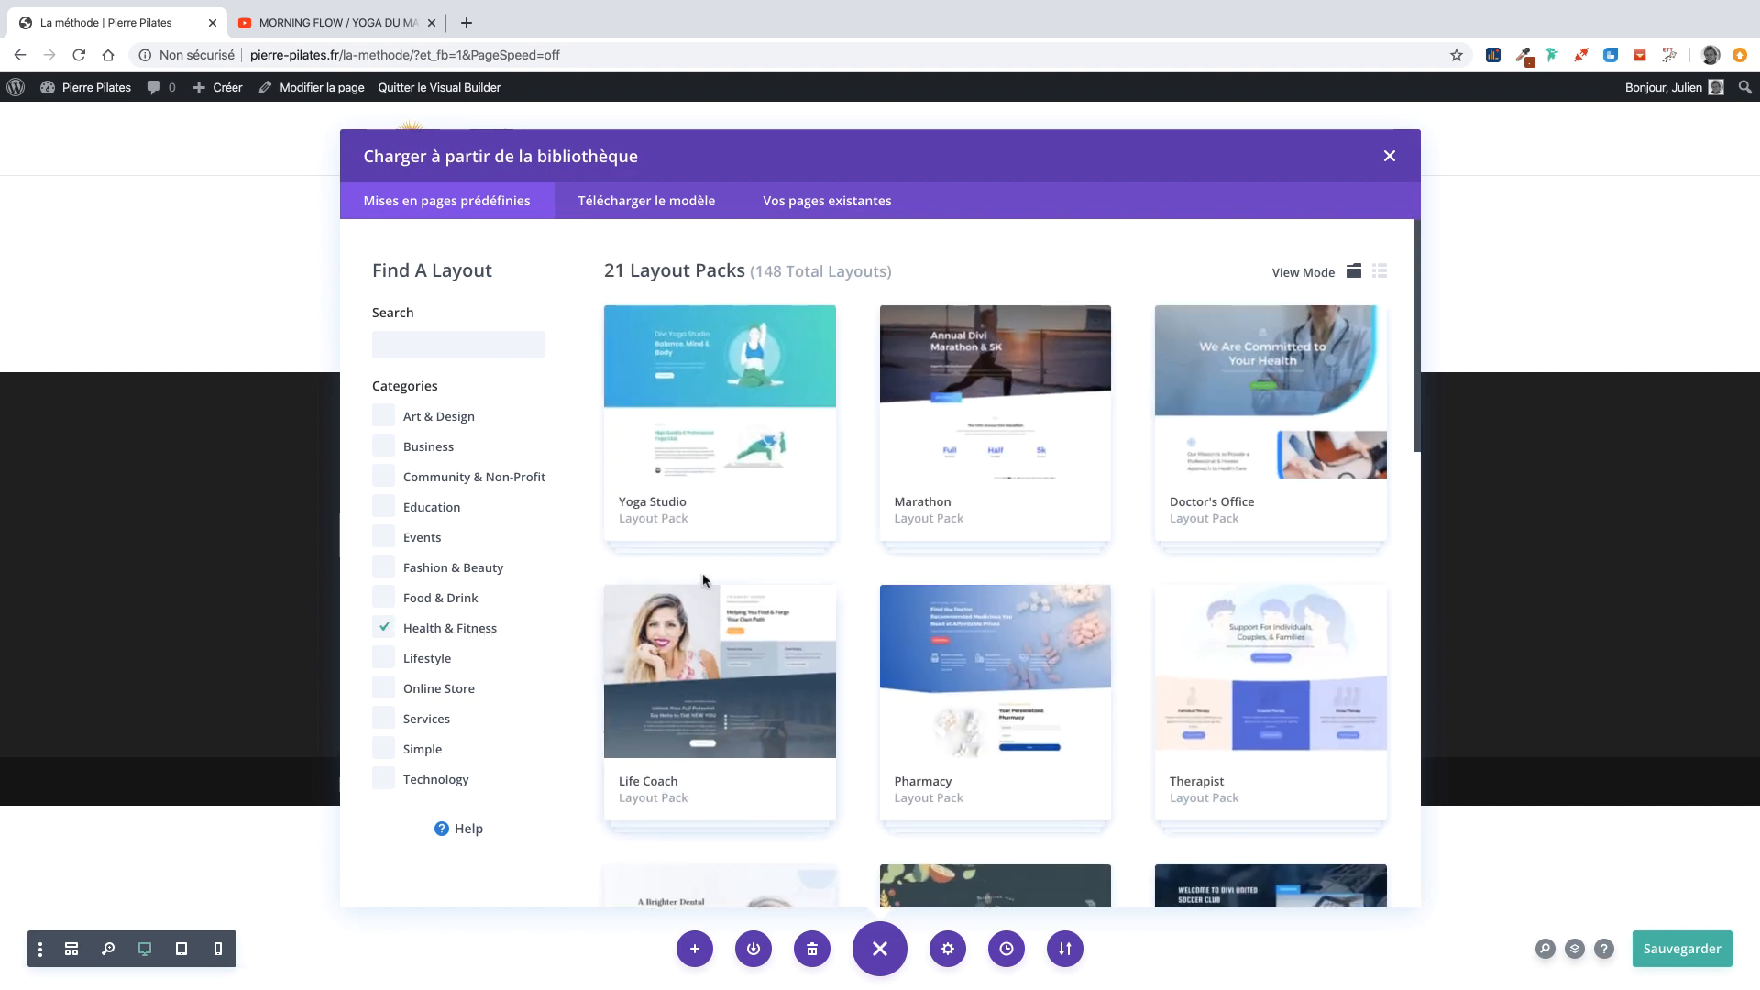
{"action": "scroll", "coordinate": [949, 542], "scroll_direction": "down", "scroll_amount": 2}
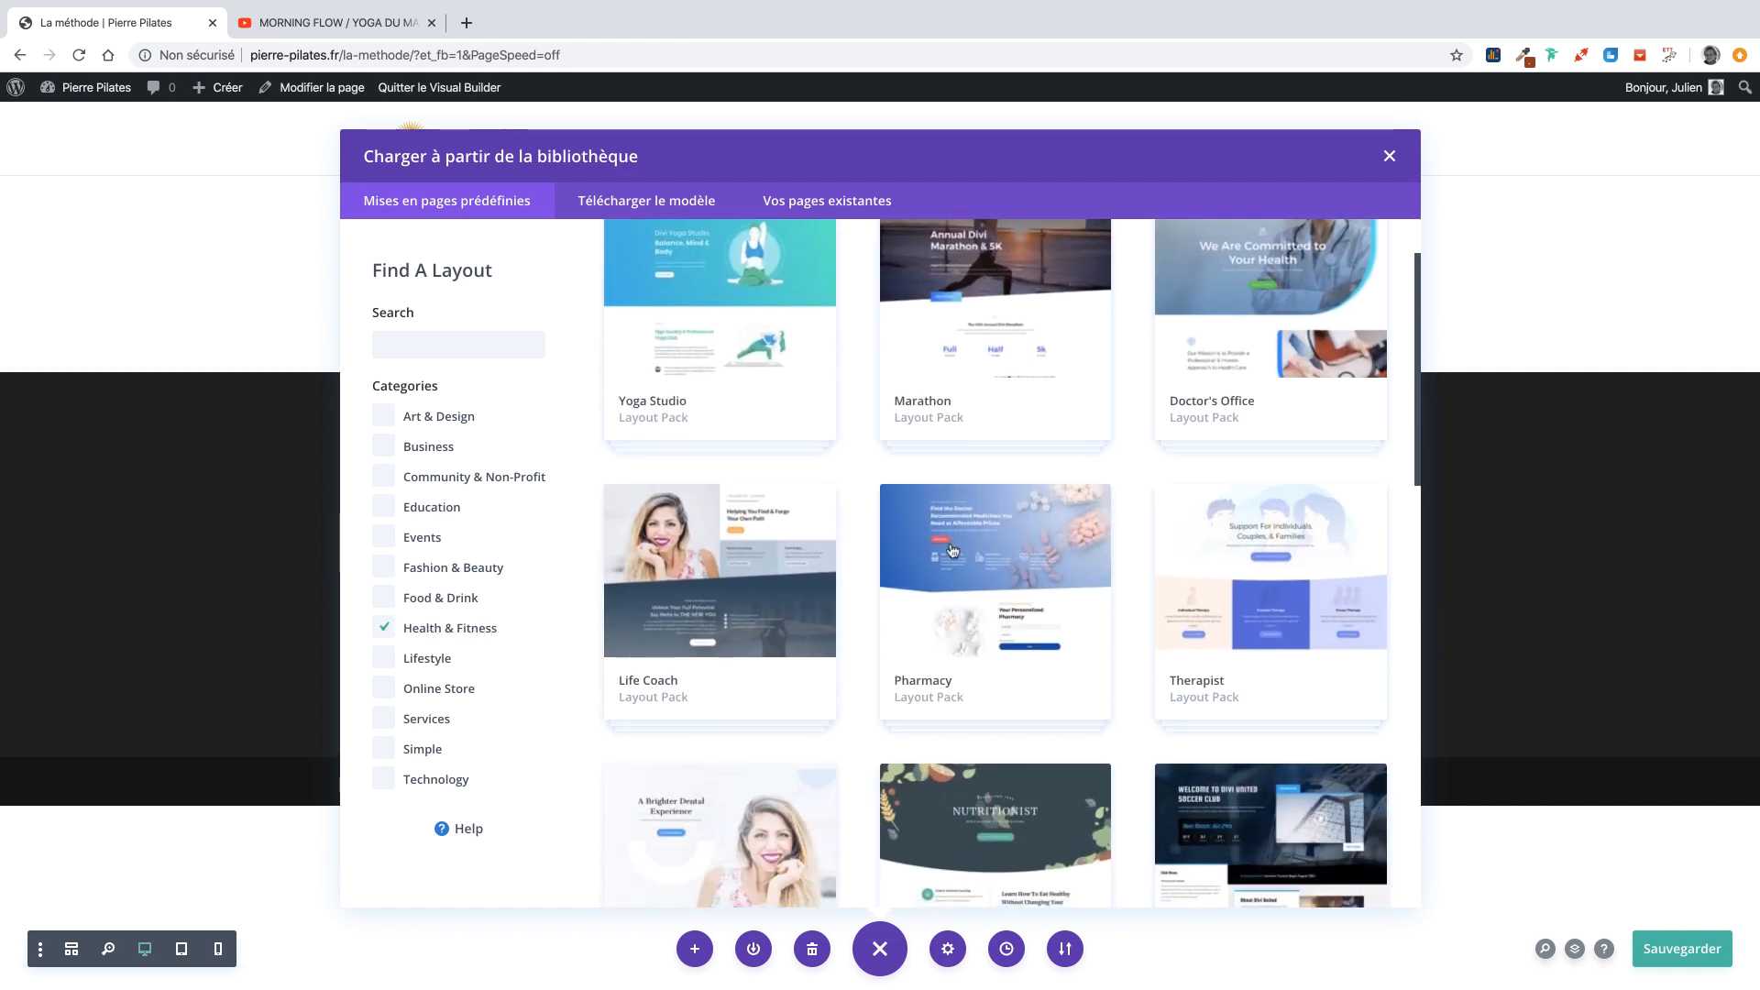
{"action": "scroll", "coordinate": [951, 549], "scroll_direction": "down", "scroll_amount": 6}
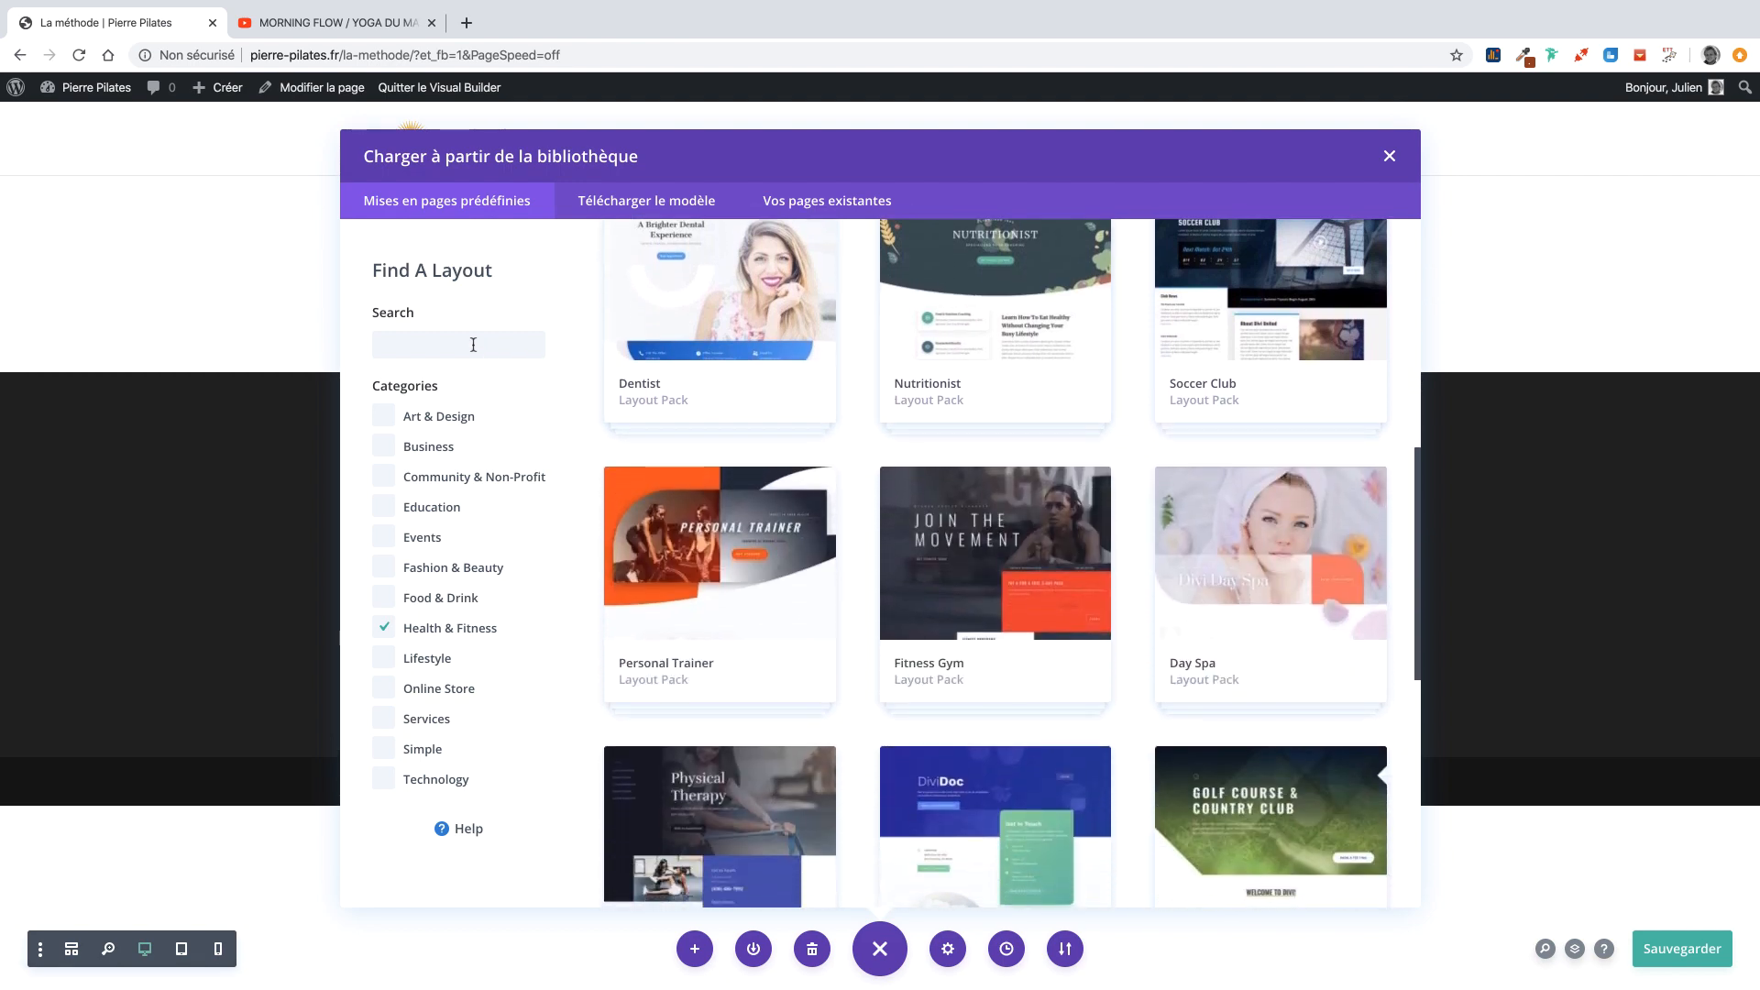
{"action": "left_click", "coordinate": [473, 343]}
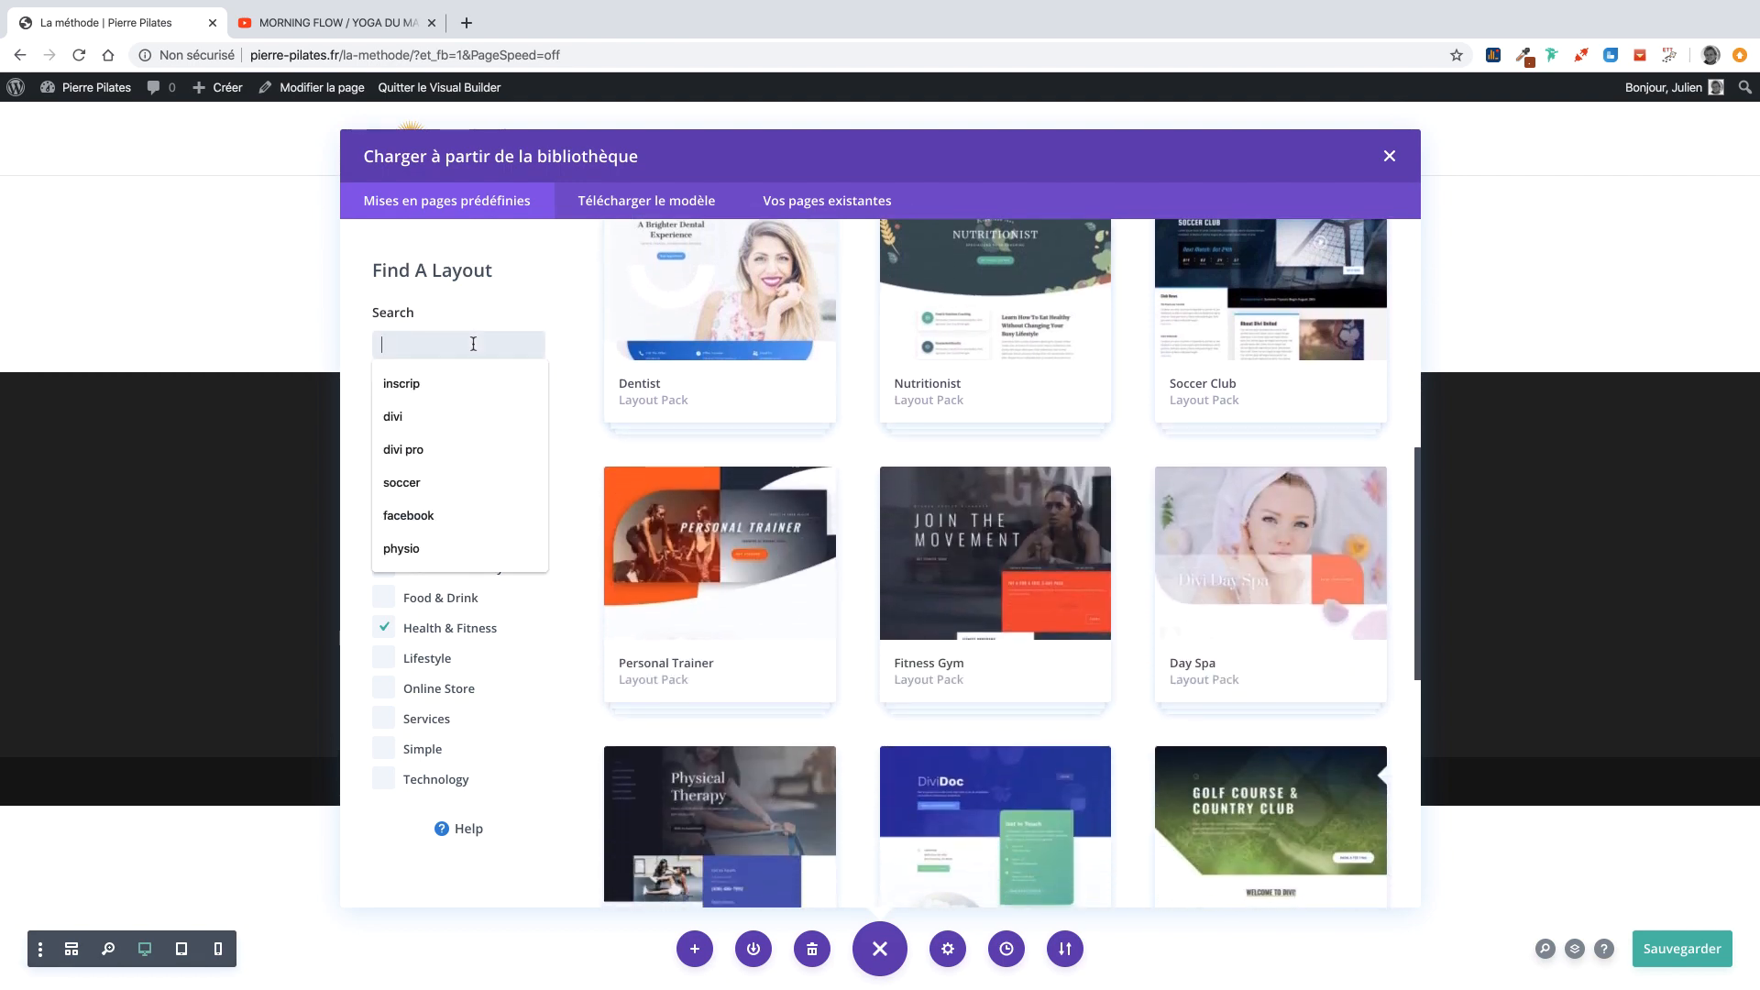
{"action": "type", "text": "physical"}
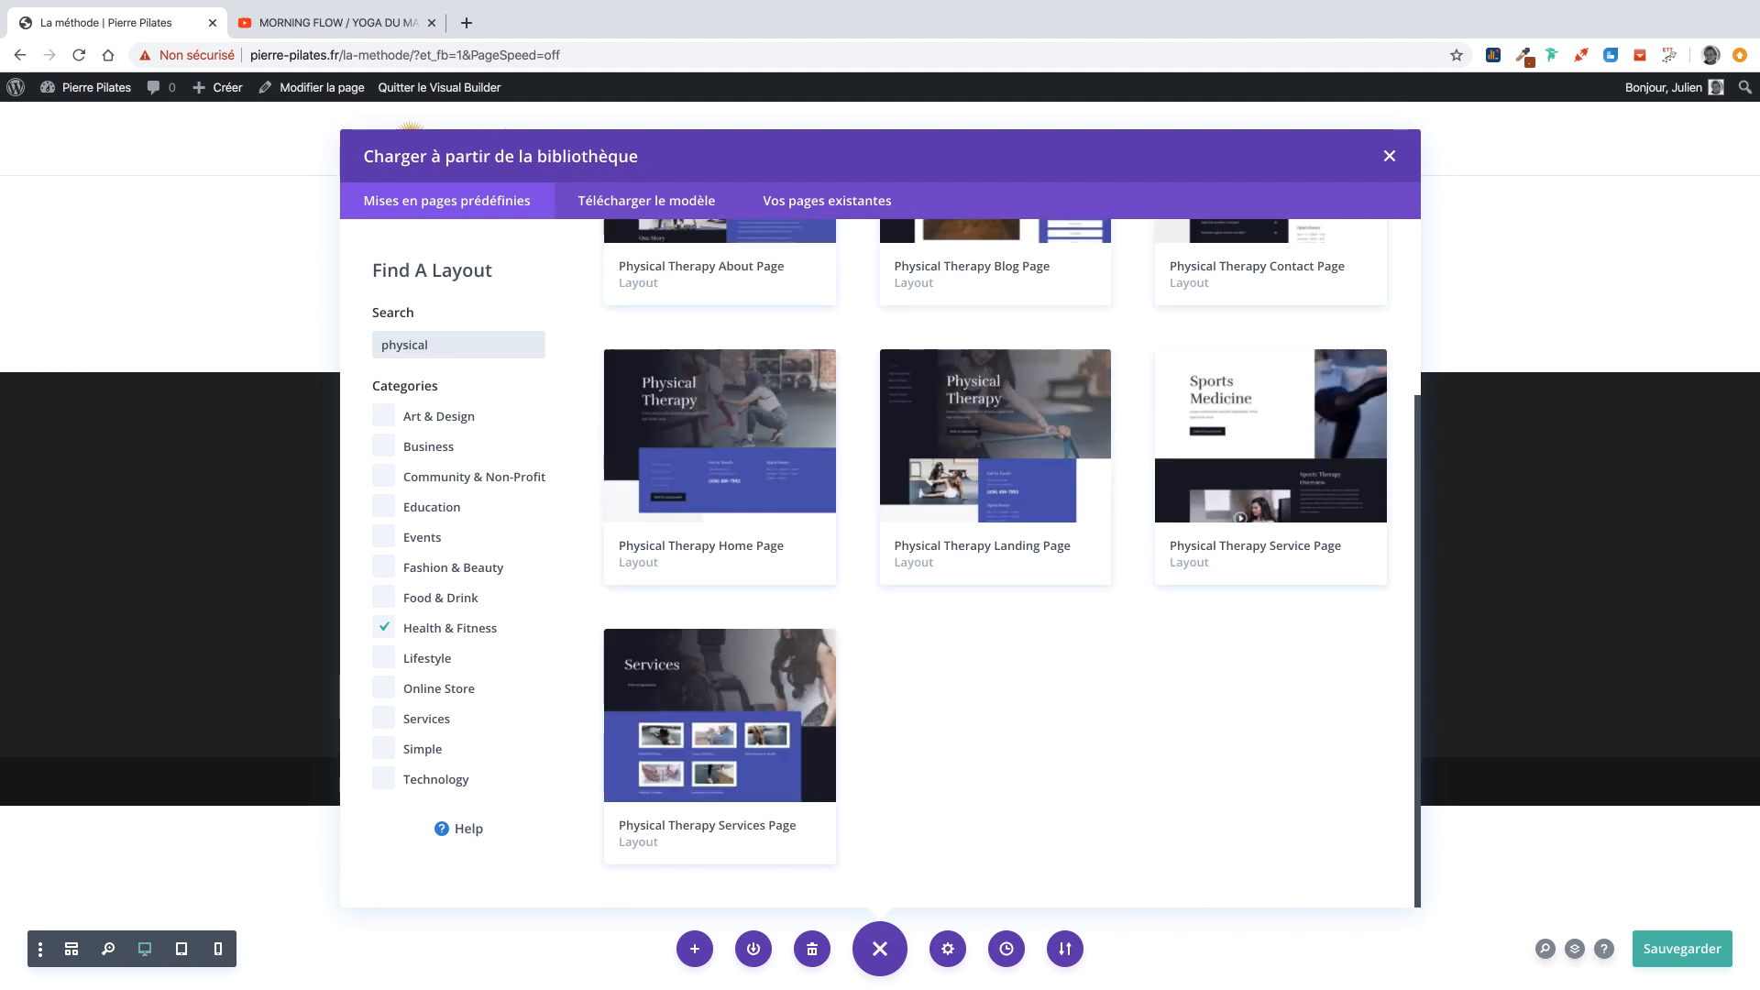
{"action": "scroll", "coordinate": [967, 511], "scroll_direction": "up", "scroll_amount": 3}
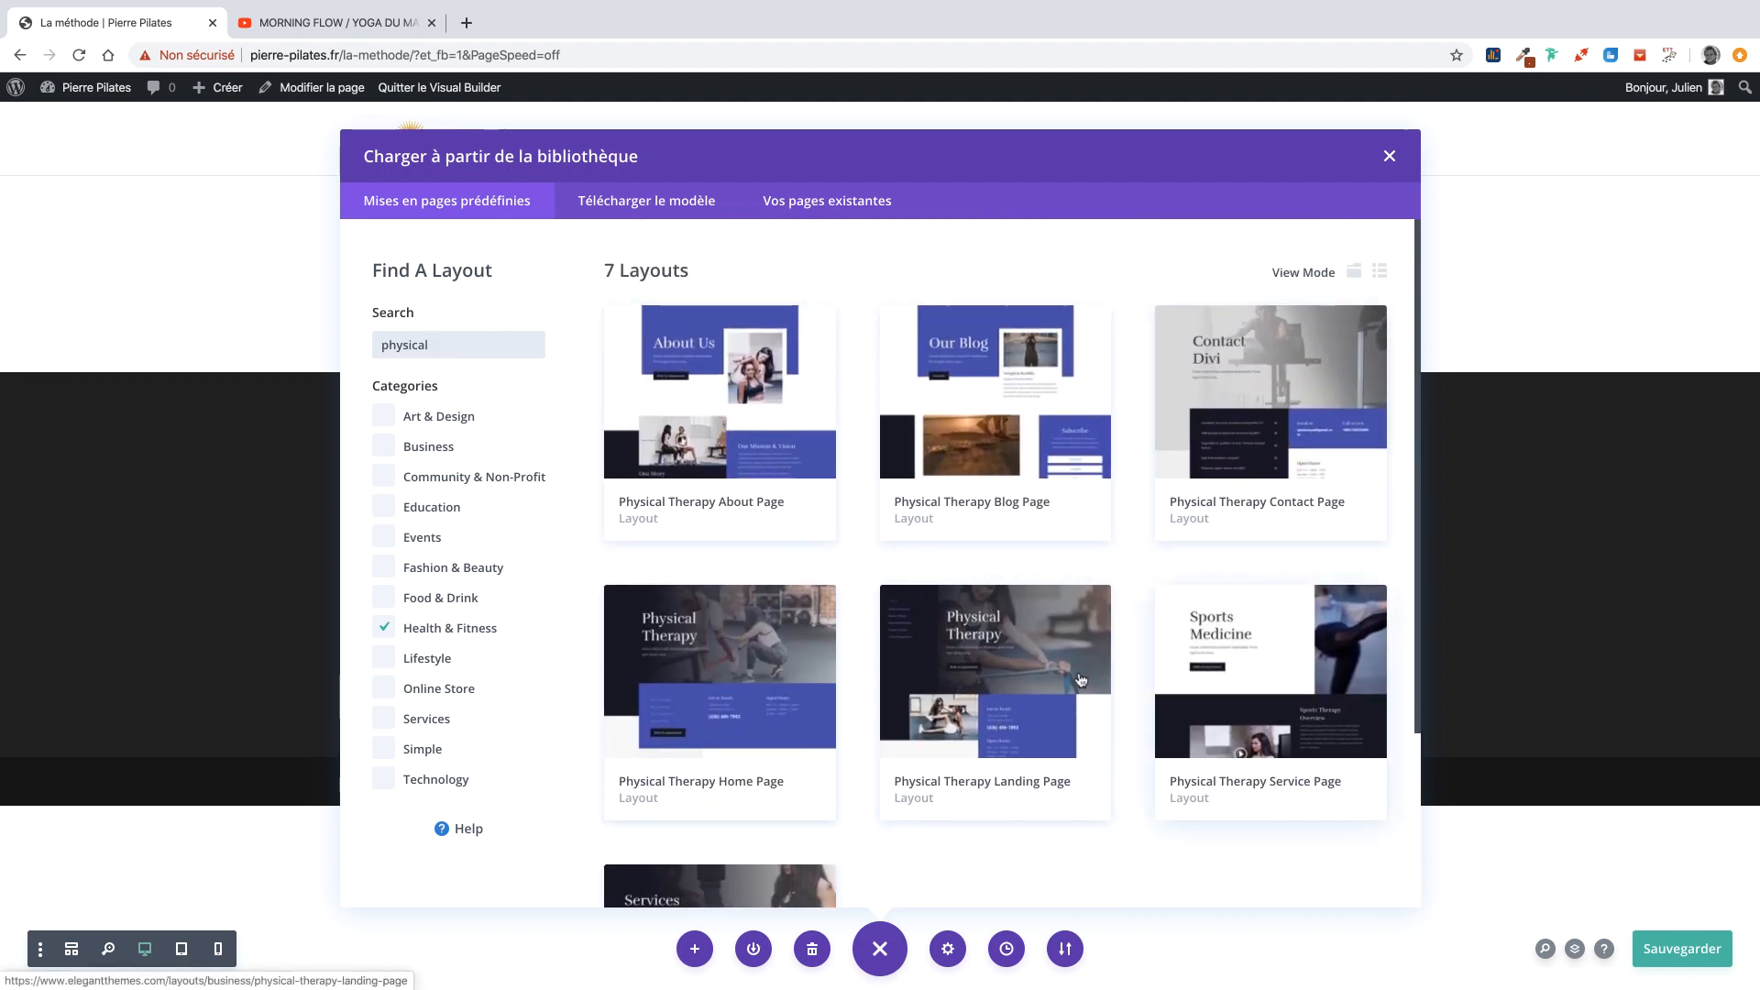
{"action": "scroll", "coordinate": [967, 664], "scroll_direction": "down", "scroll_amount": 1}
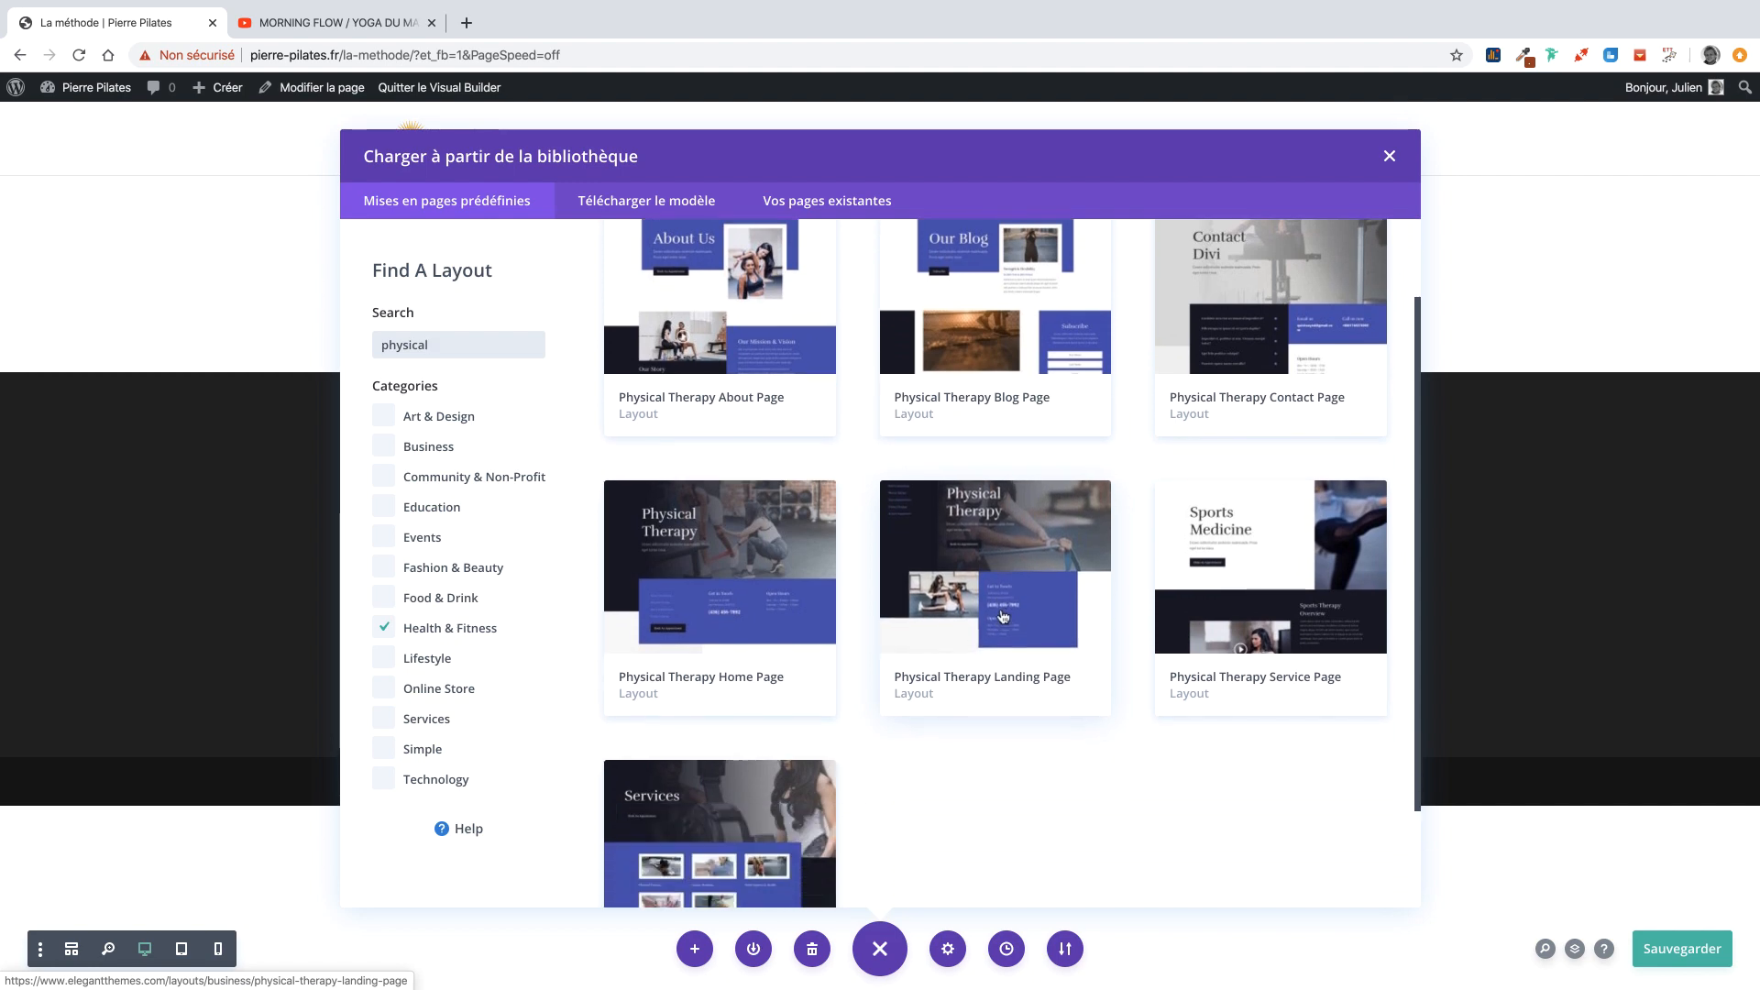
Load the Physical Therapy Home Page layout onto the page.
{"action": "left_click", "coordinate": [779, 584]}
{"action": "scroll", "coordinate": [762, 580], "scroll_direction": "down", "scroll_amount": 4}
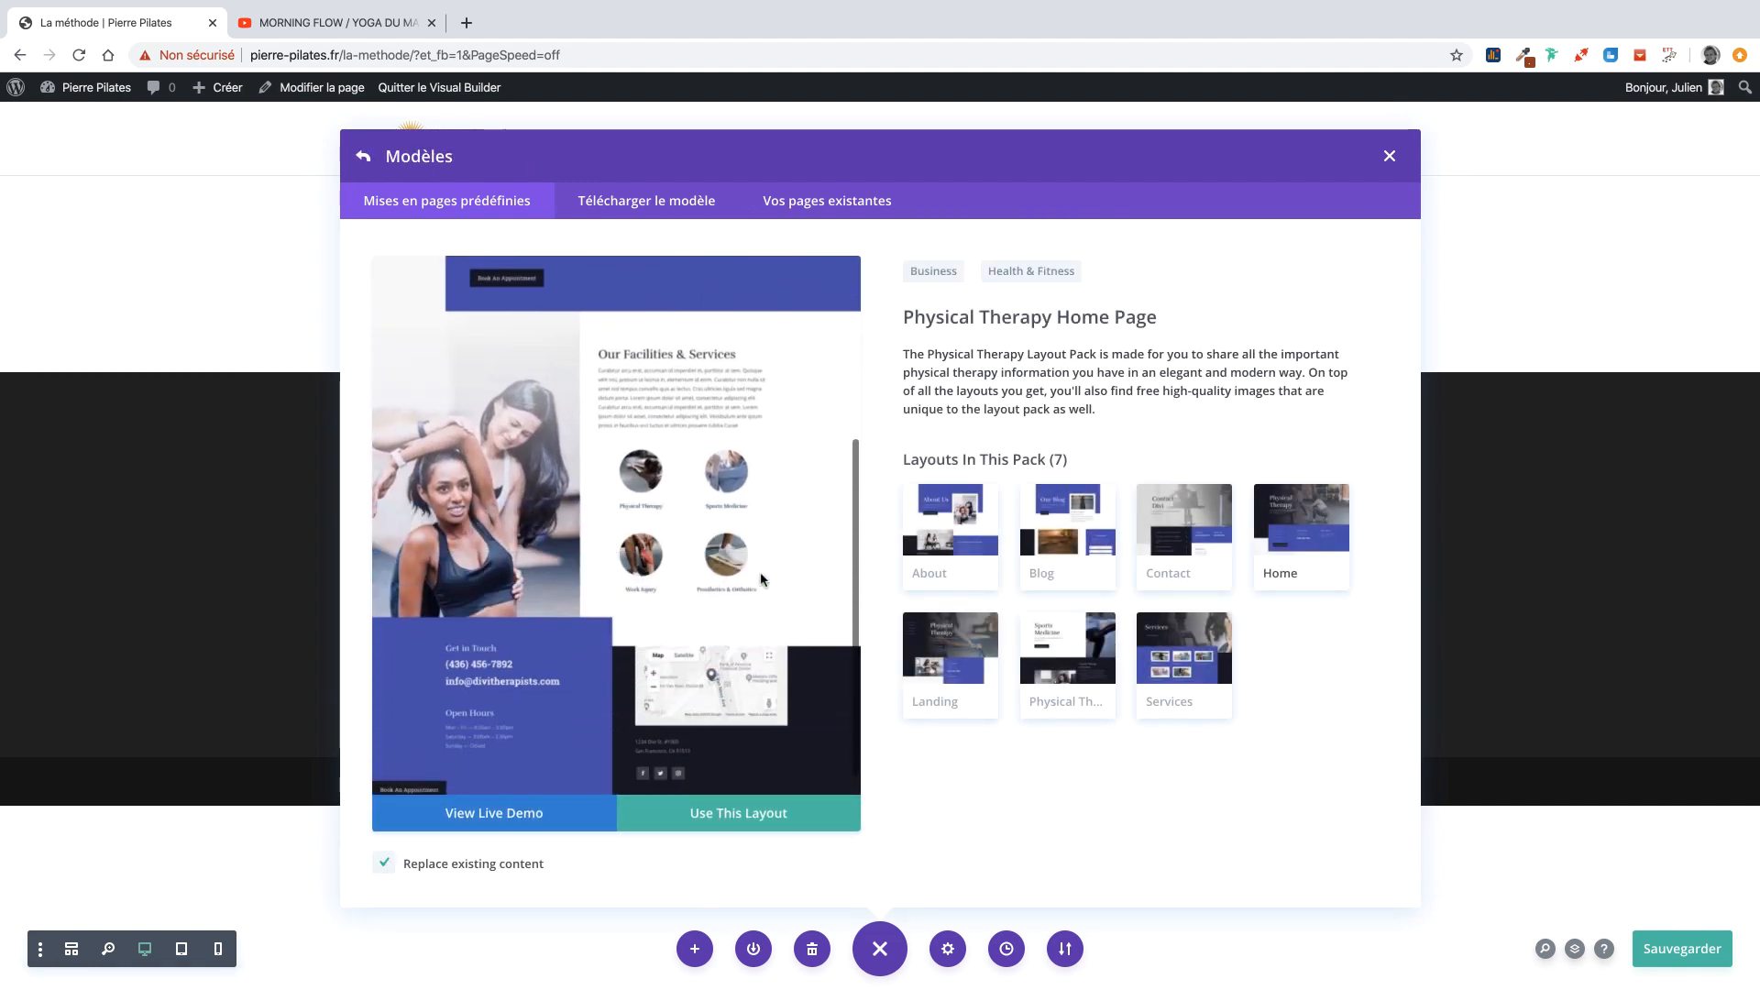
{"action": "scroll", "coordinate": [760, 580], "scroll_direction": "up", "scroll_amount": 1}
{"action": "scroll", "coordinate": [759, 605], "scroll_direction": "up", "scroll_amount": 1}
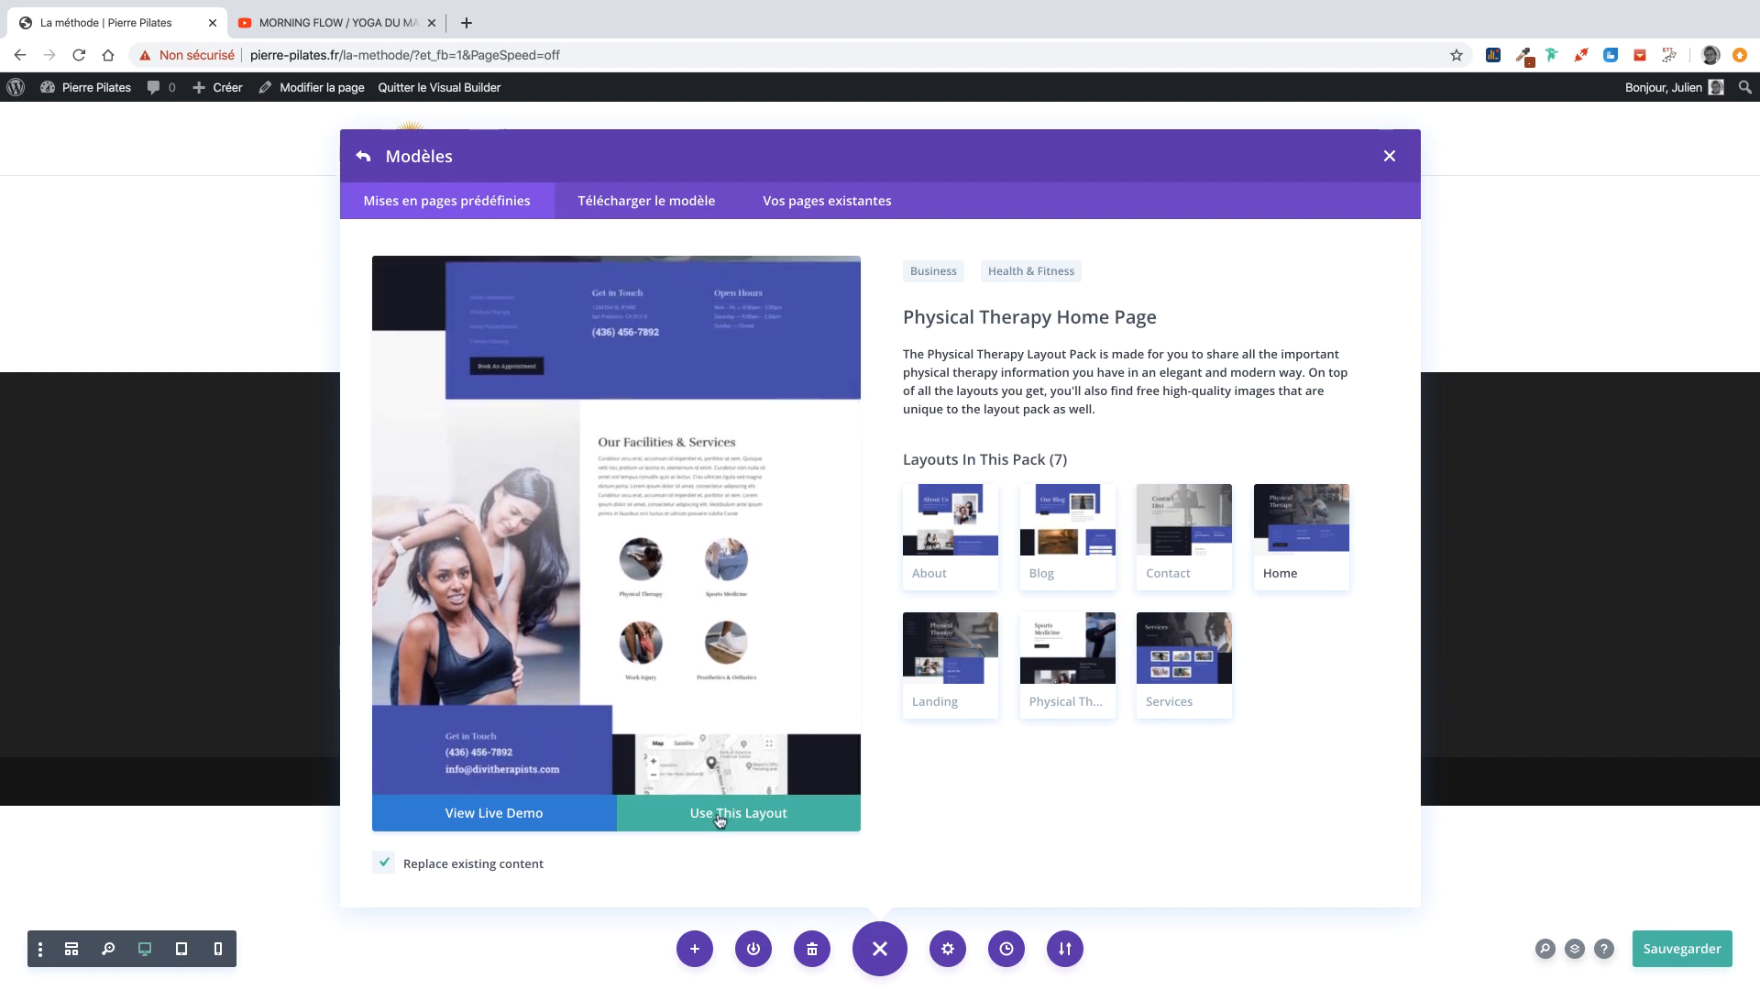
{"action": "left_click", "coordinate": [723, 815]}
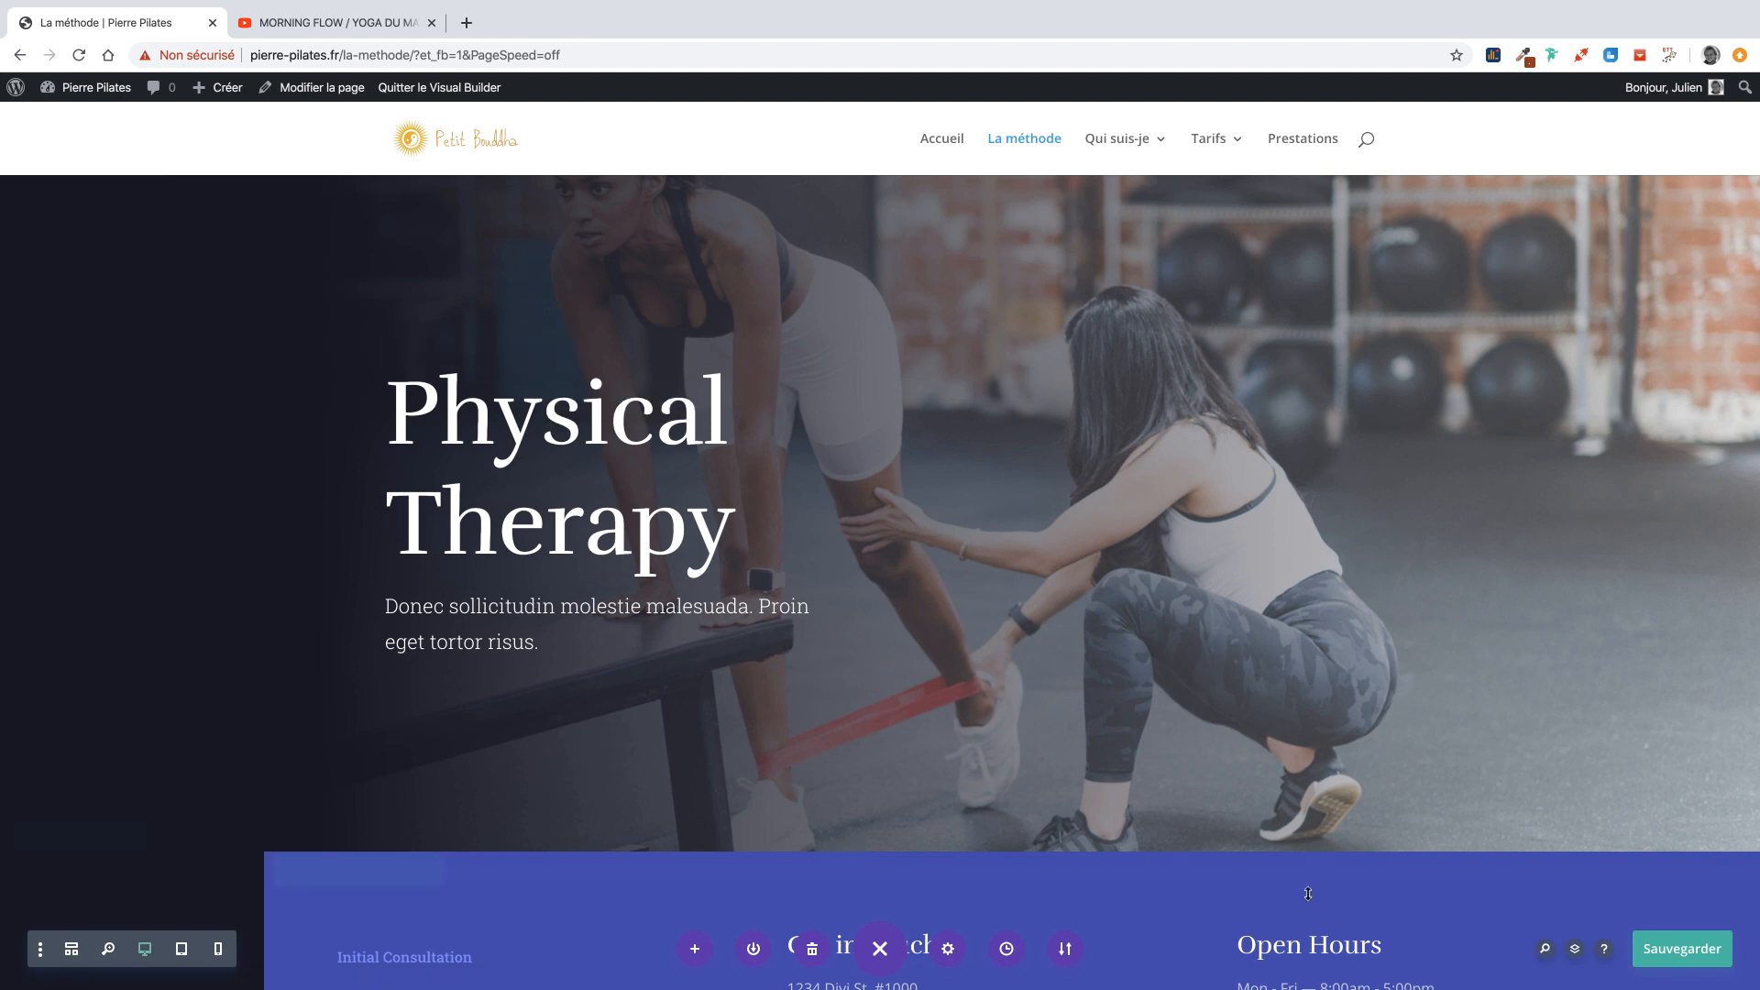
Replace the 'Physical Therapy' hero heading with 'La méthode'.
{"action": "scroll", "coordinate": [1298, 891], "scroll_direction": "down", "scroll_amount": 2}
{"action": "scroll", "coordinate": [1224, 867], "scroll_direction": "up", "scroll_amount": 2}
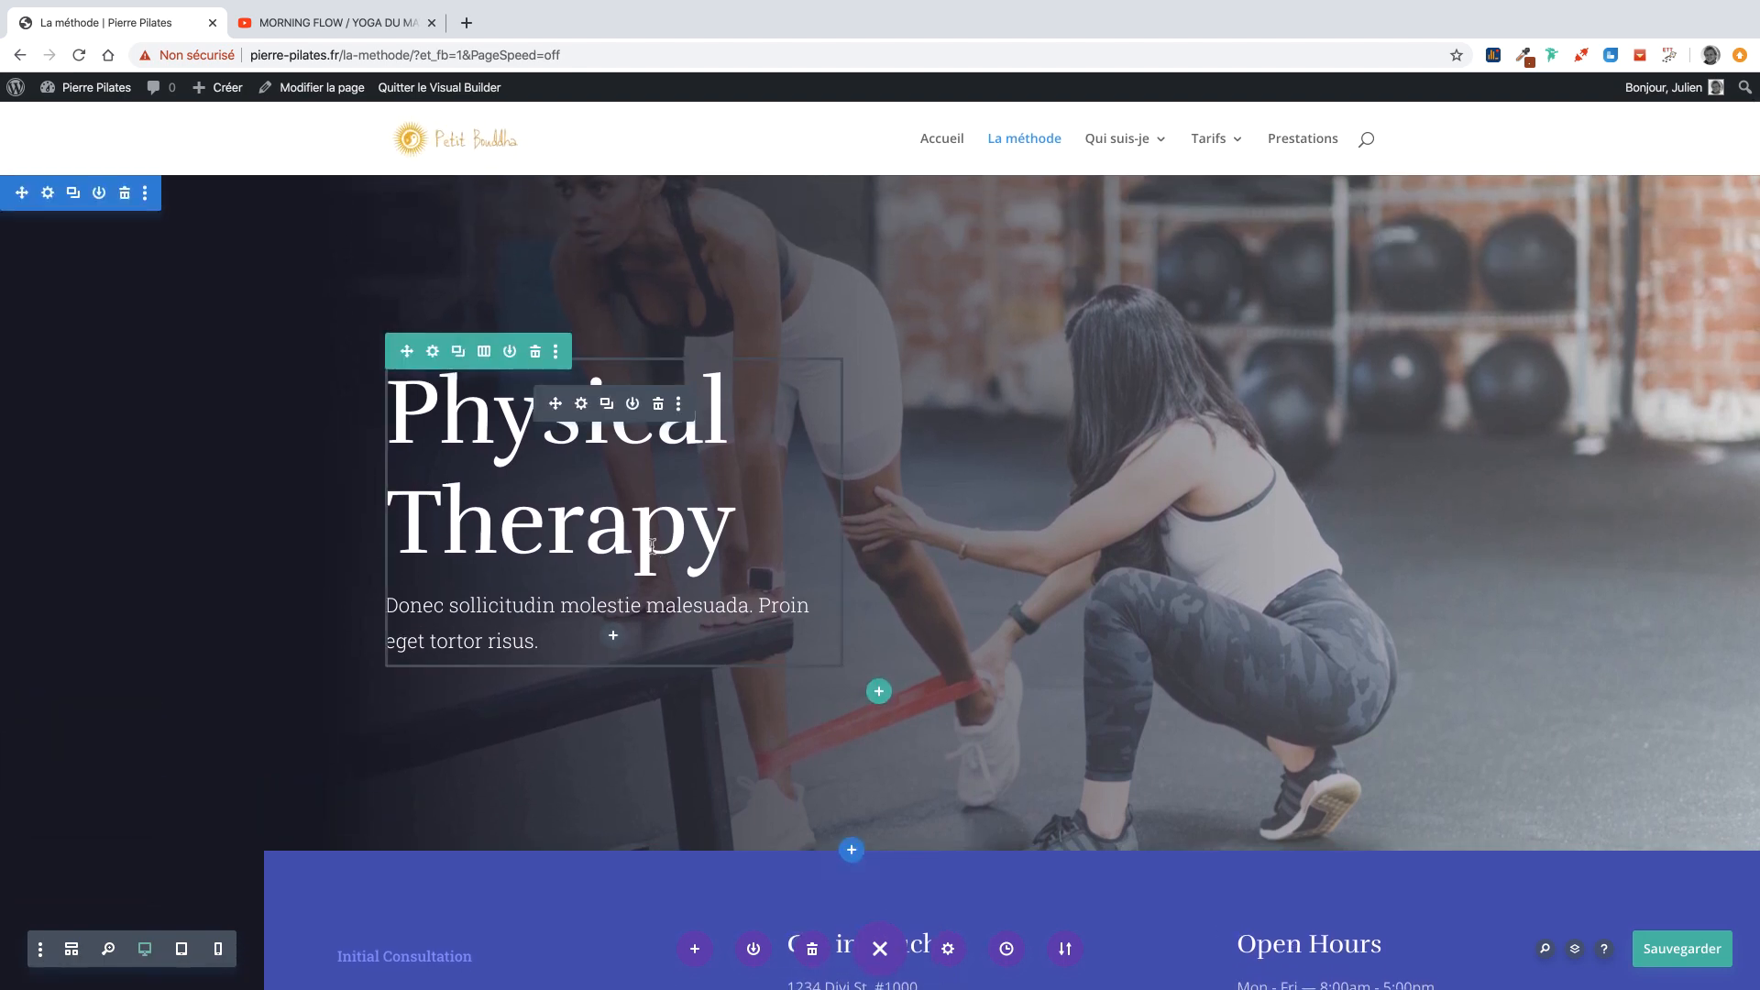
{"action": "left_click_drag", "start_coordinate": [738, 550], "coordinate": [382, 442]}
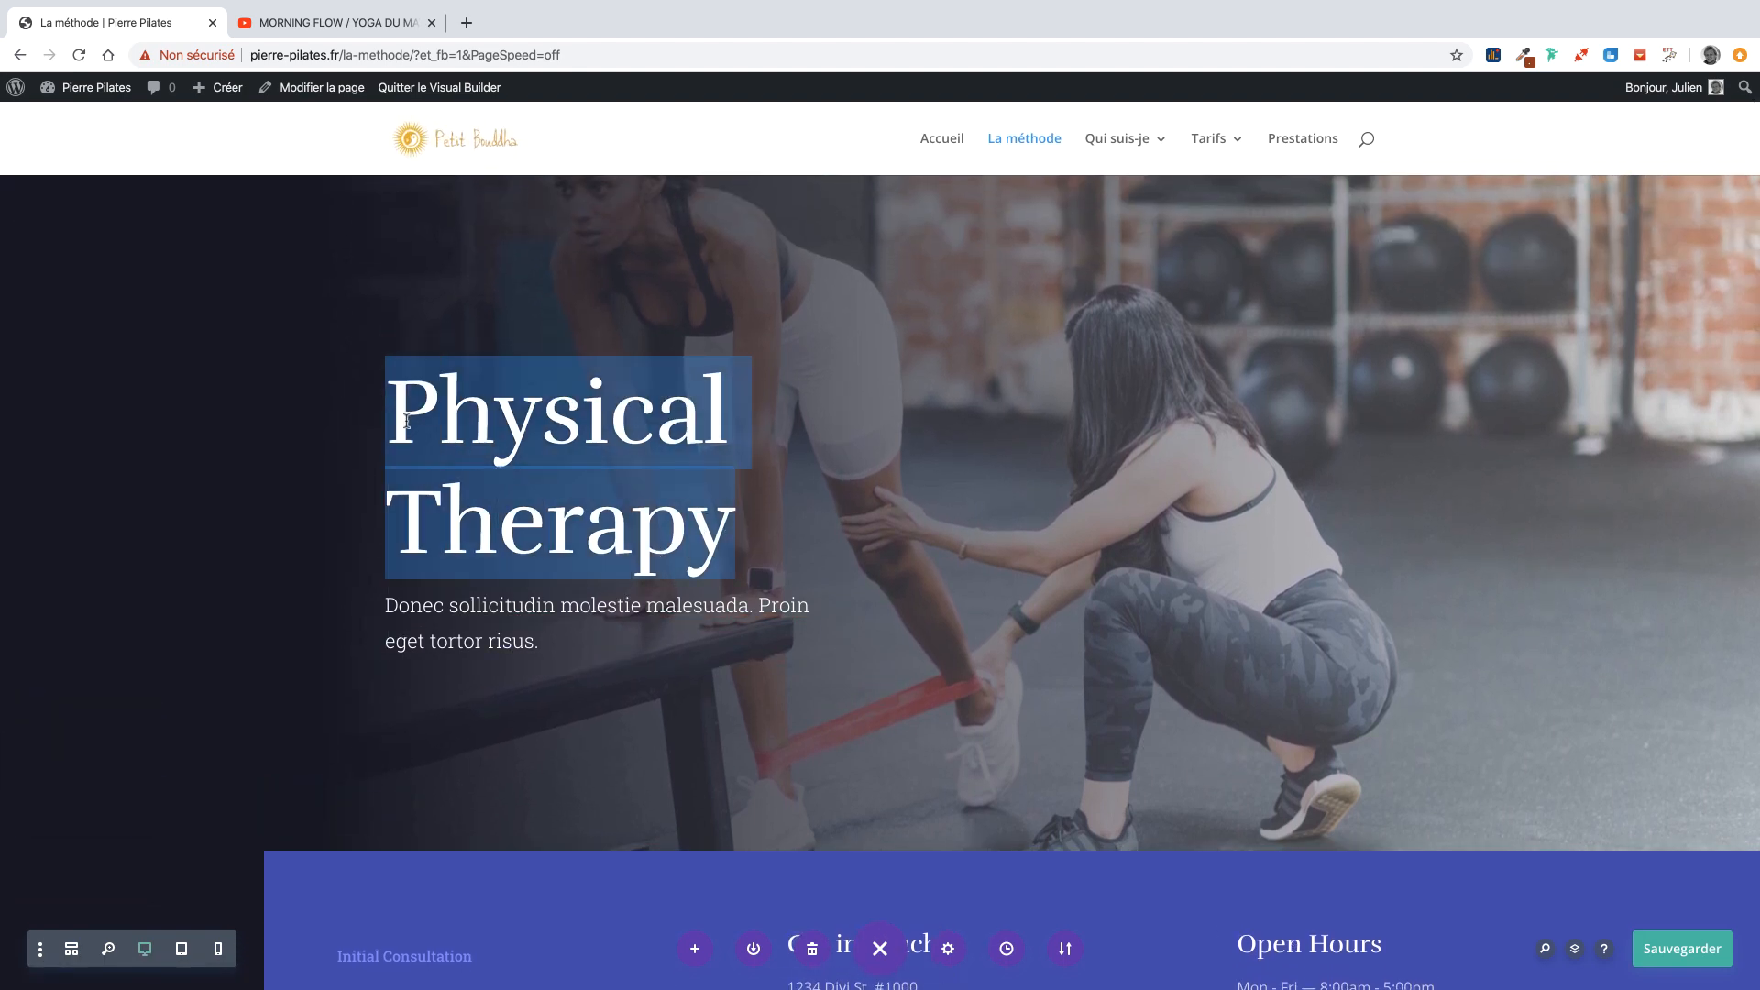
{"action": "type", "text": "La méthode"}
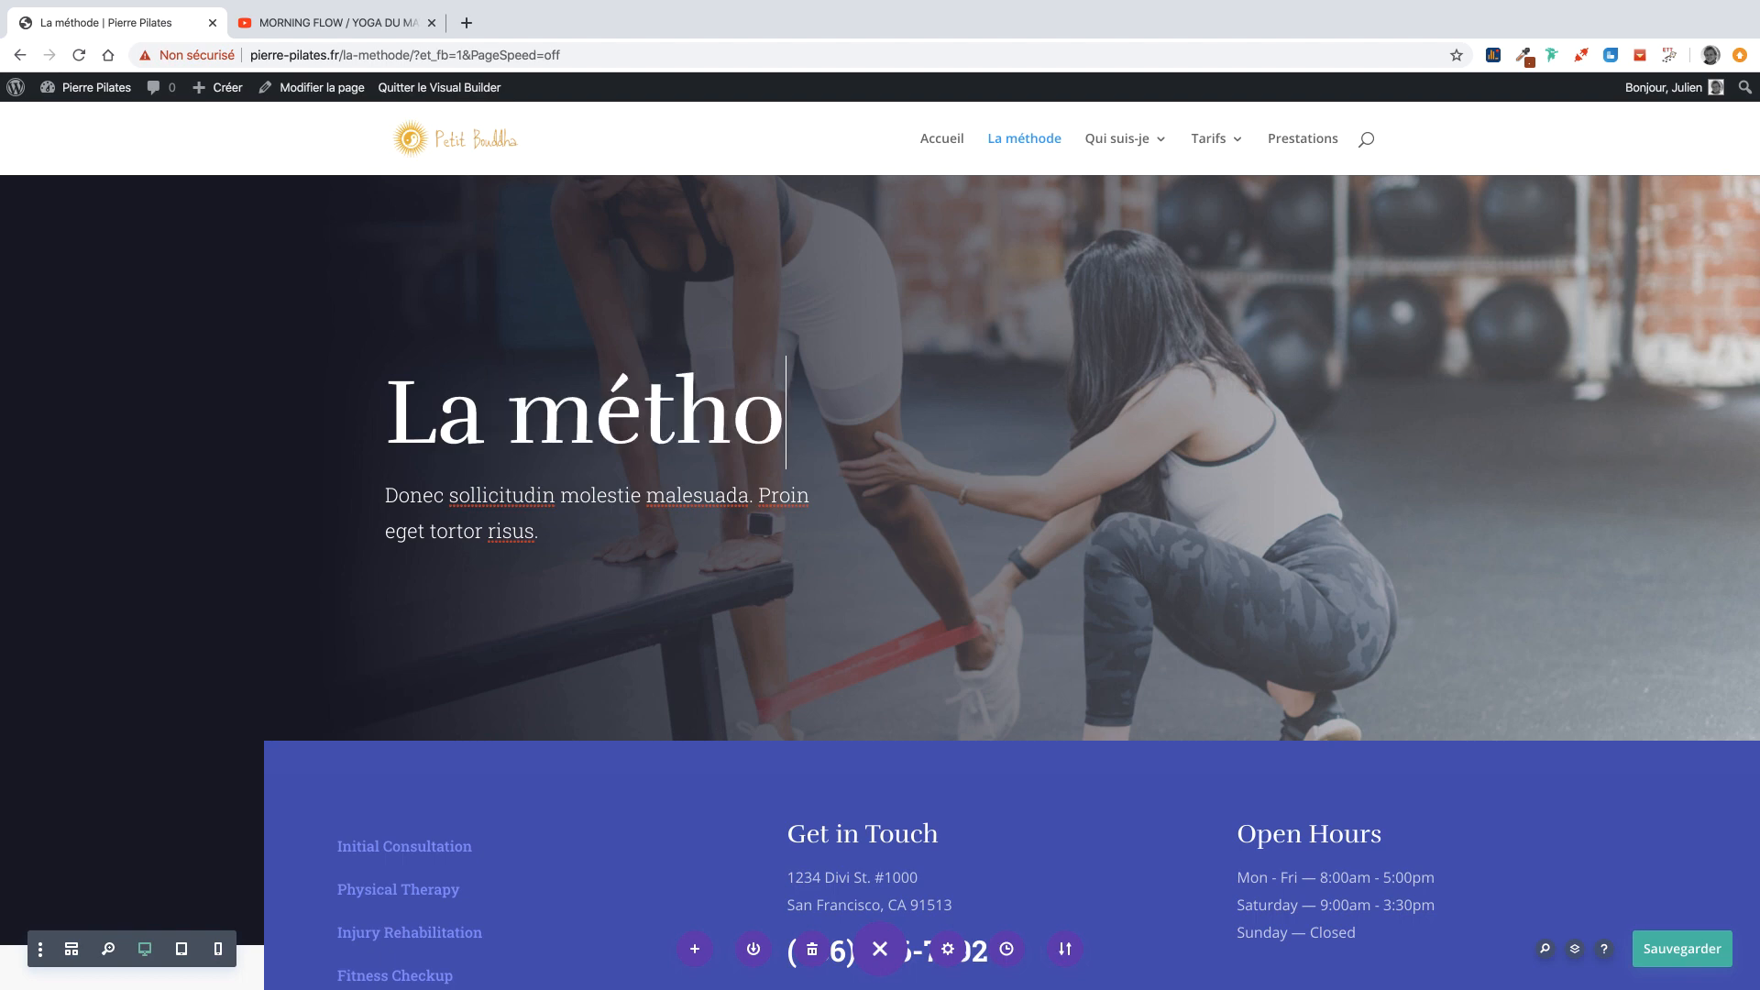
{"action": "left_click", "coordinate": [824, 429]}
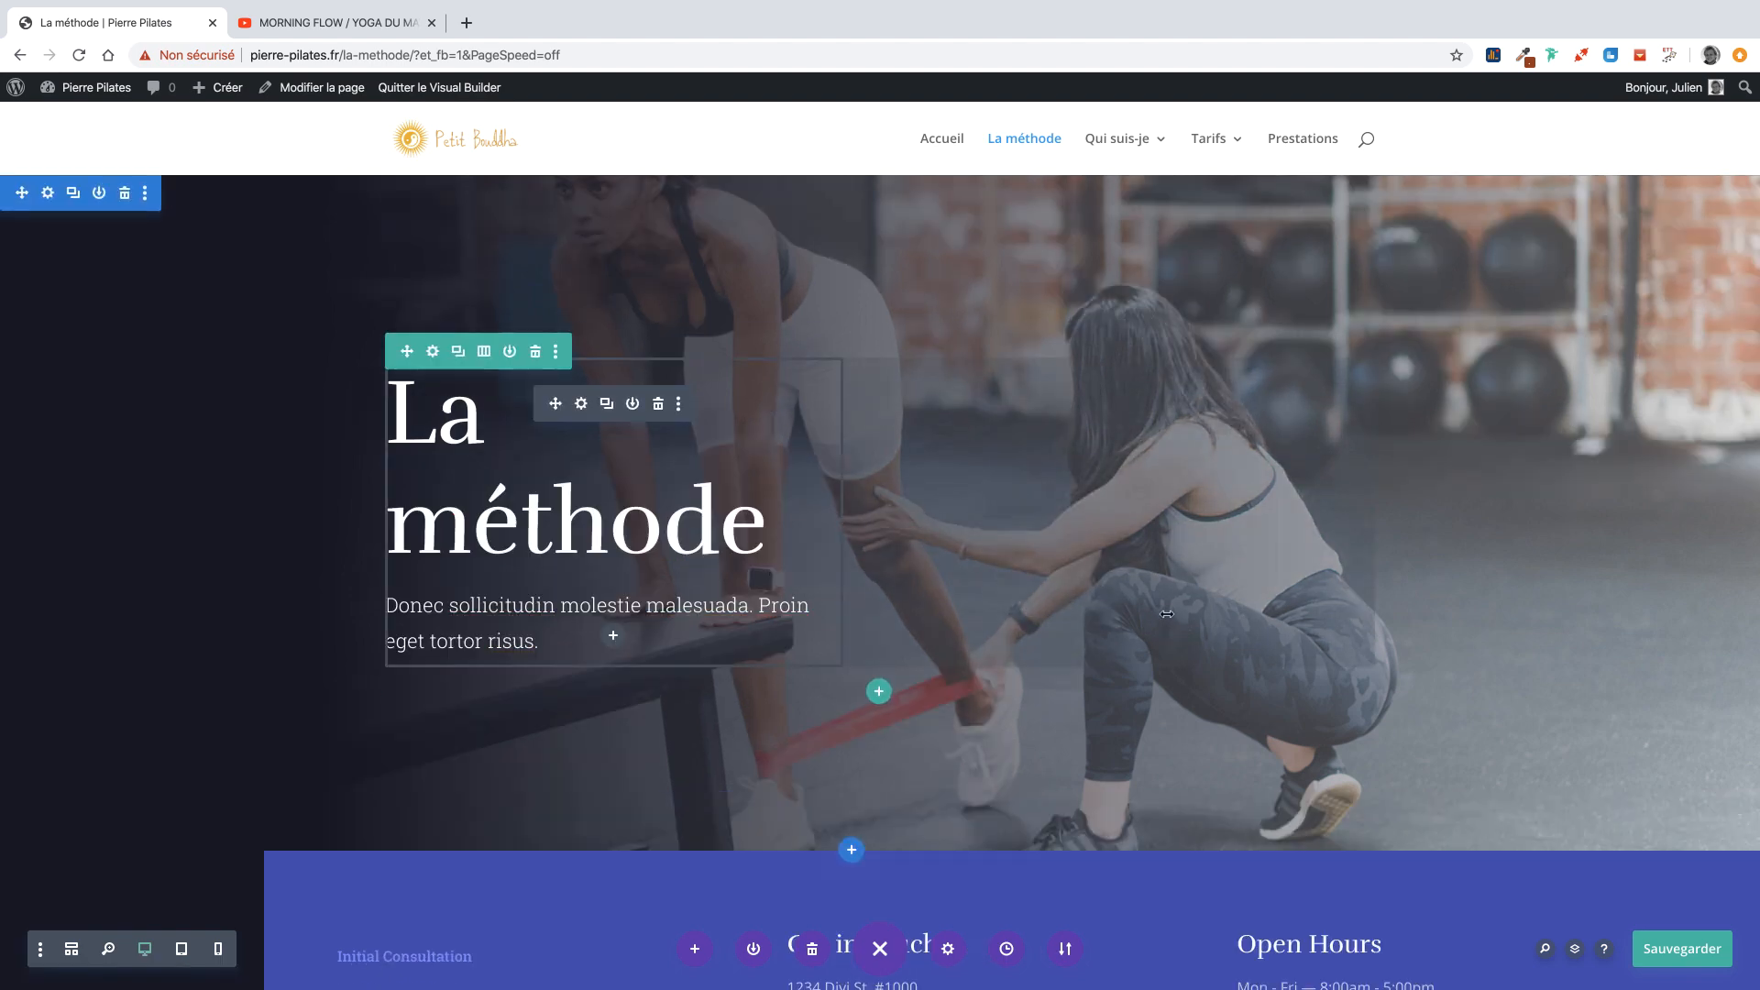
Set the Alignement en Pilates photo as the hero section background and save the page.
{"action": "left_click", "coordinate": [46, 194]}
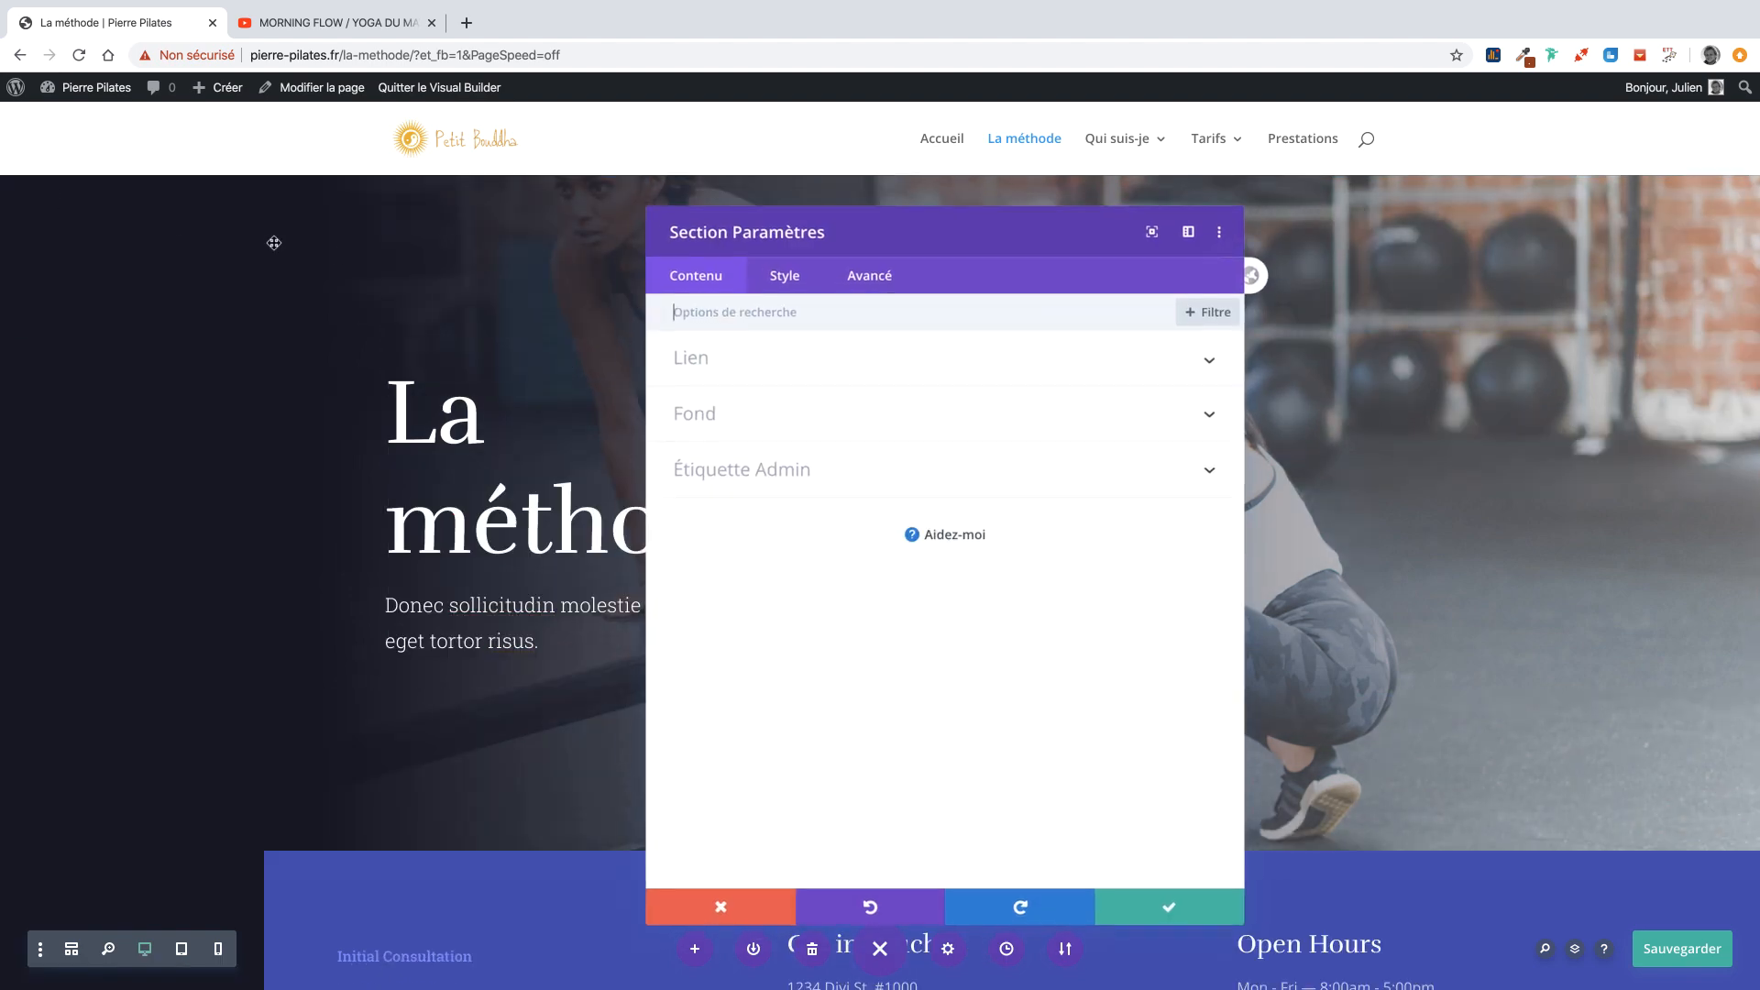
{"action": "left_click", "coordinate": [721, 420]}
{"action": "left_click", "coordinate": [844, 519]}
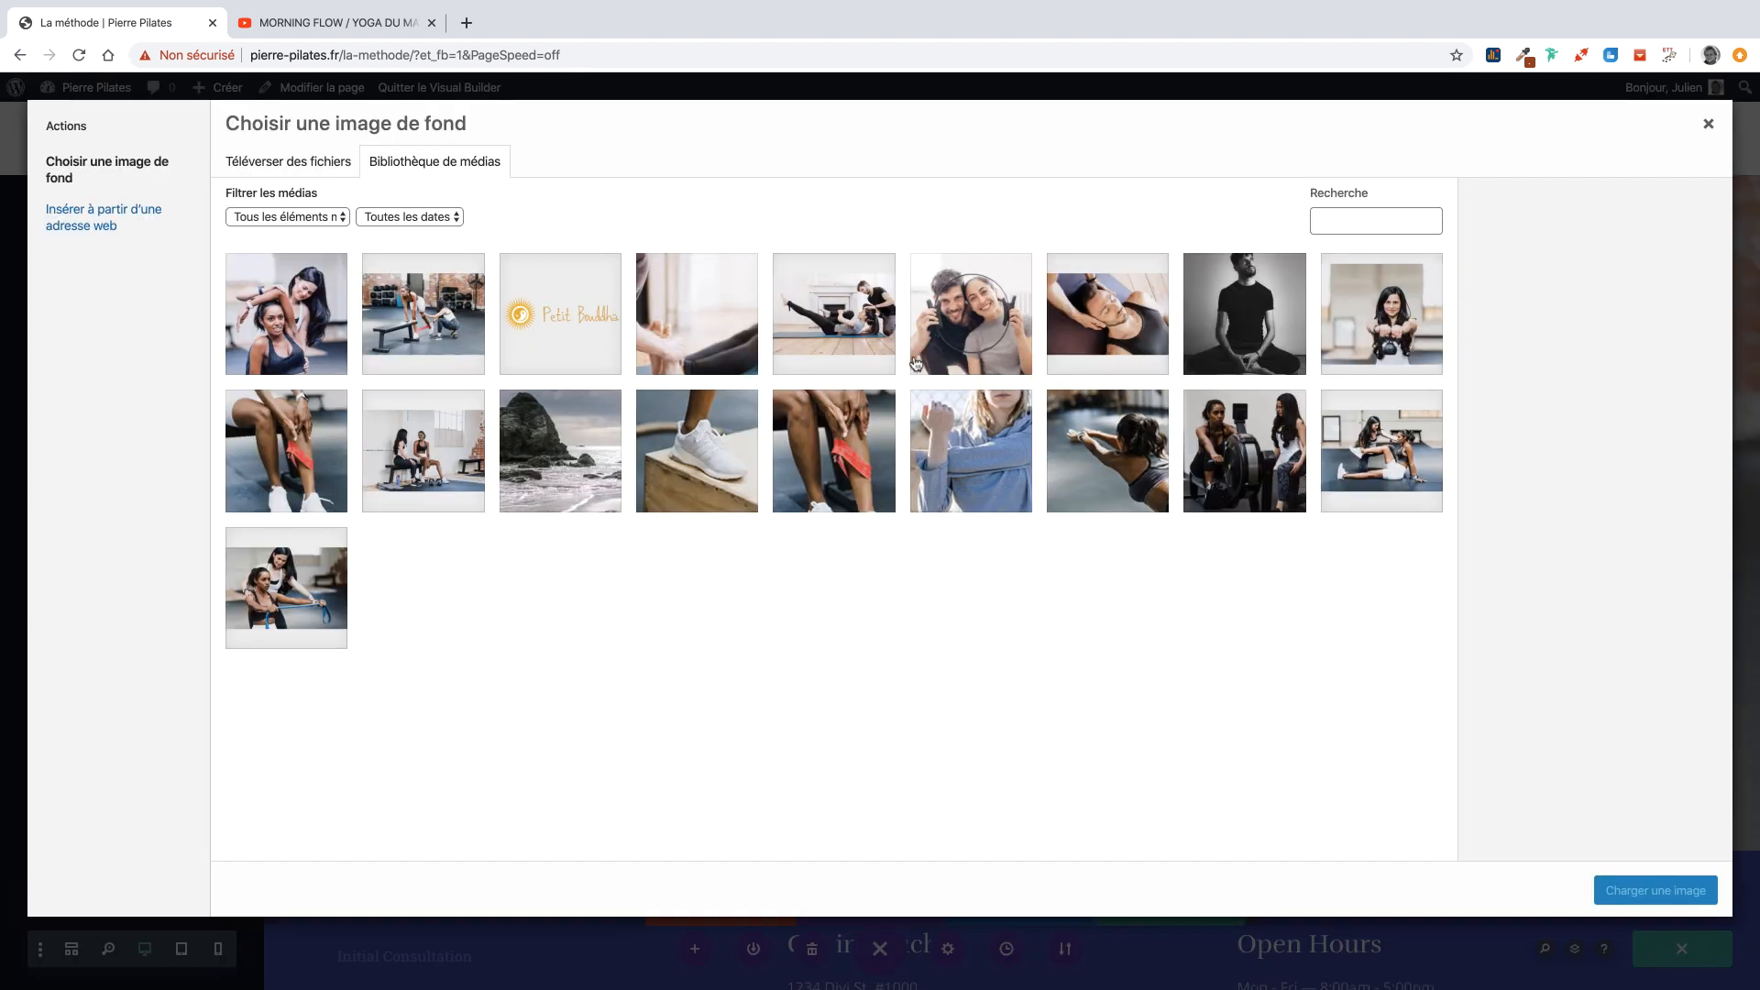
{"action": "left_click", "coordinate": [1087, 317]}
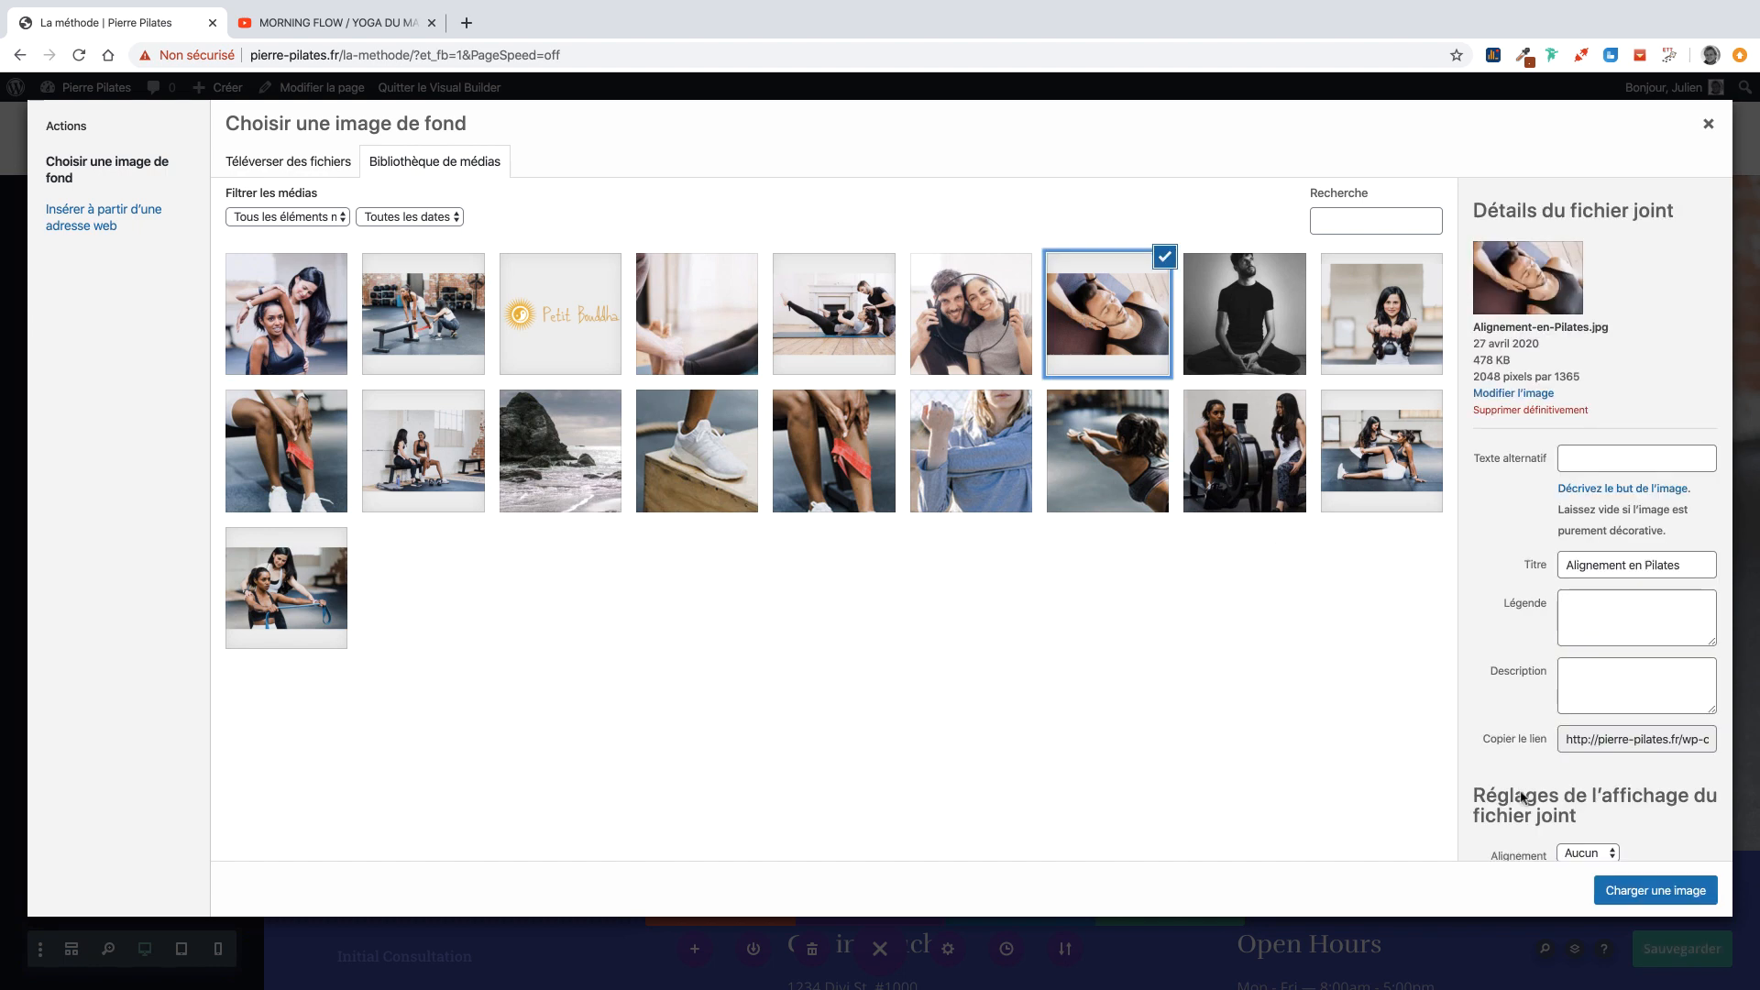
{"action": "left_click", "coordinate": [1630, 894]}
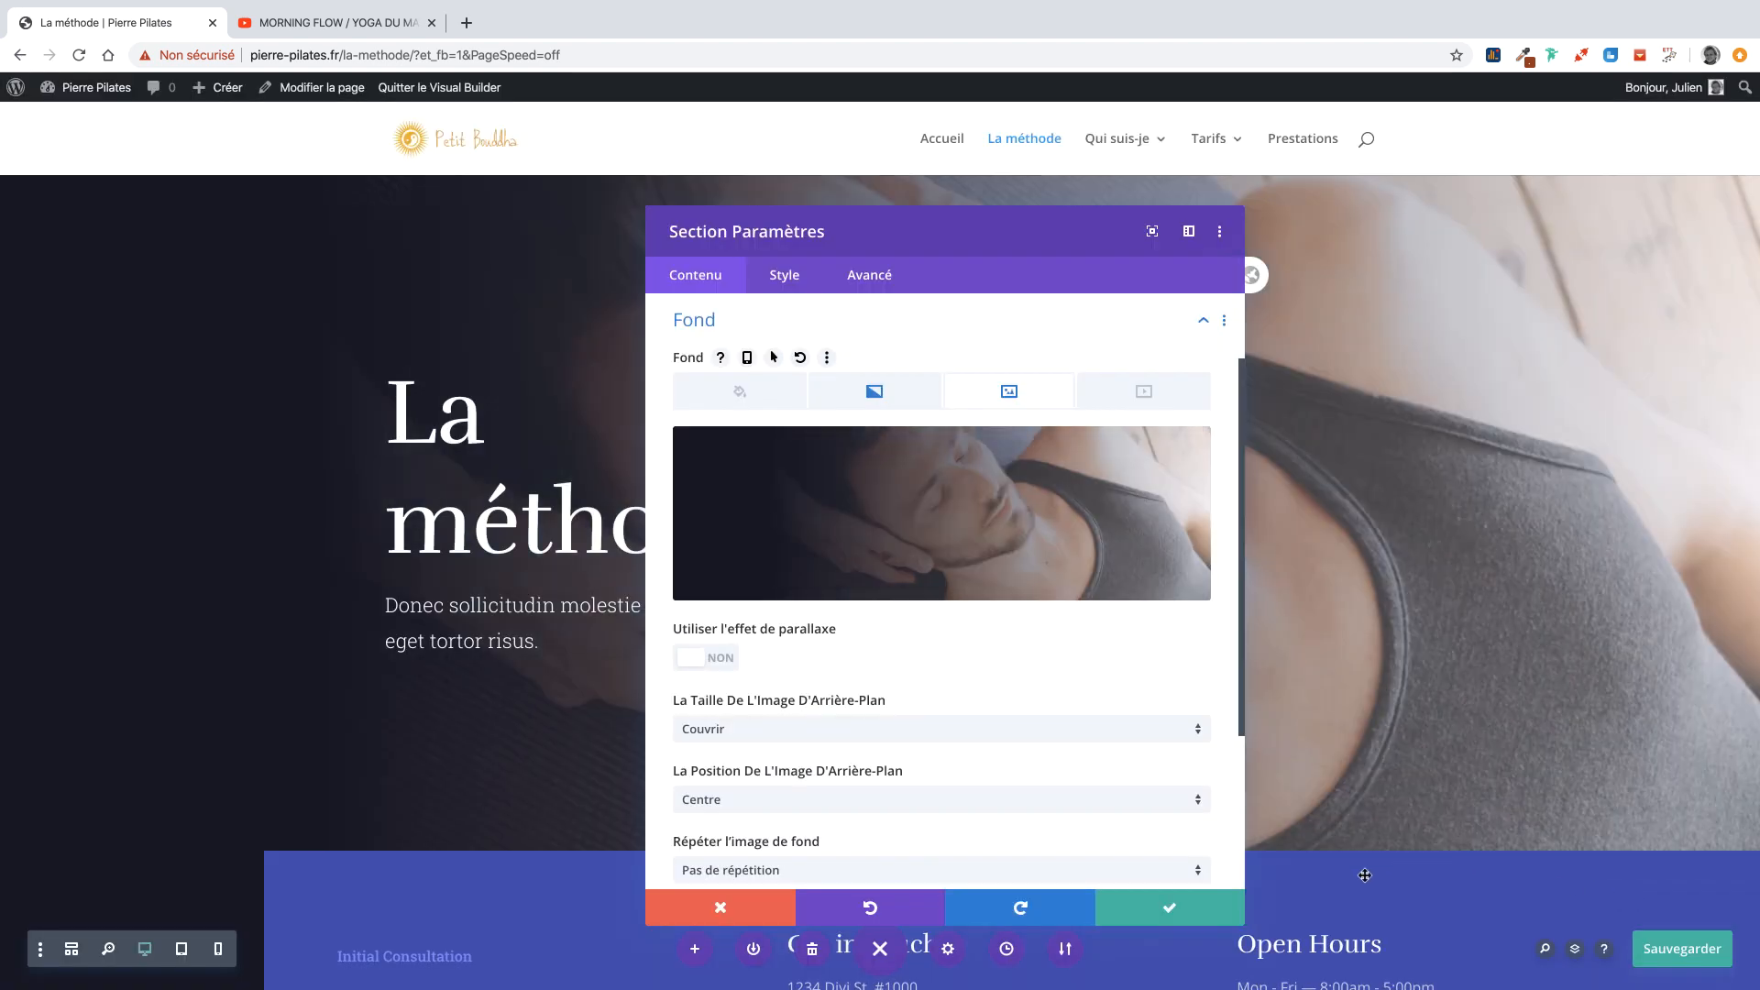
{"action": "left_click", "coordinate": [1174, 909]}
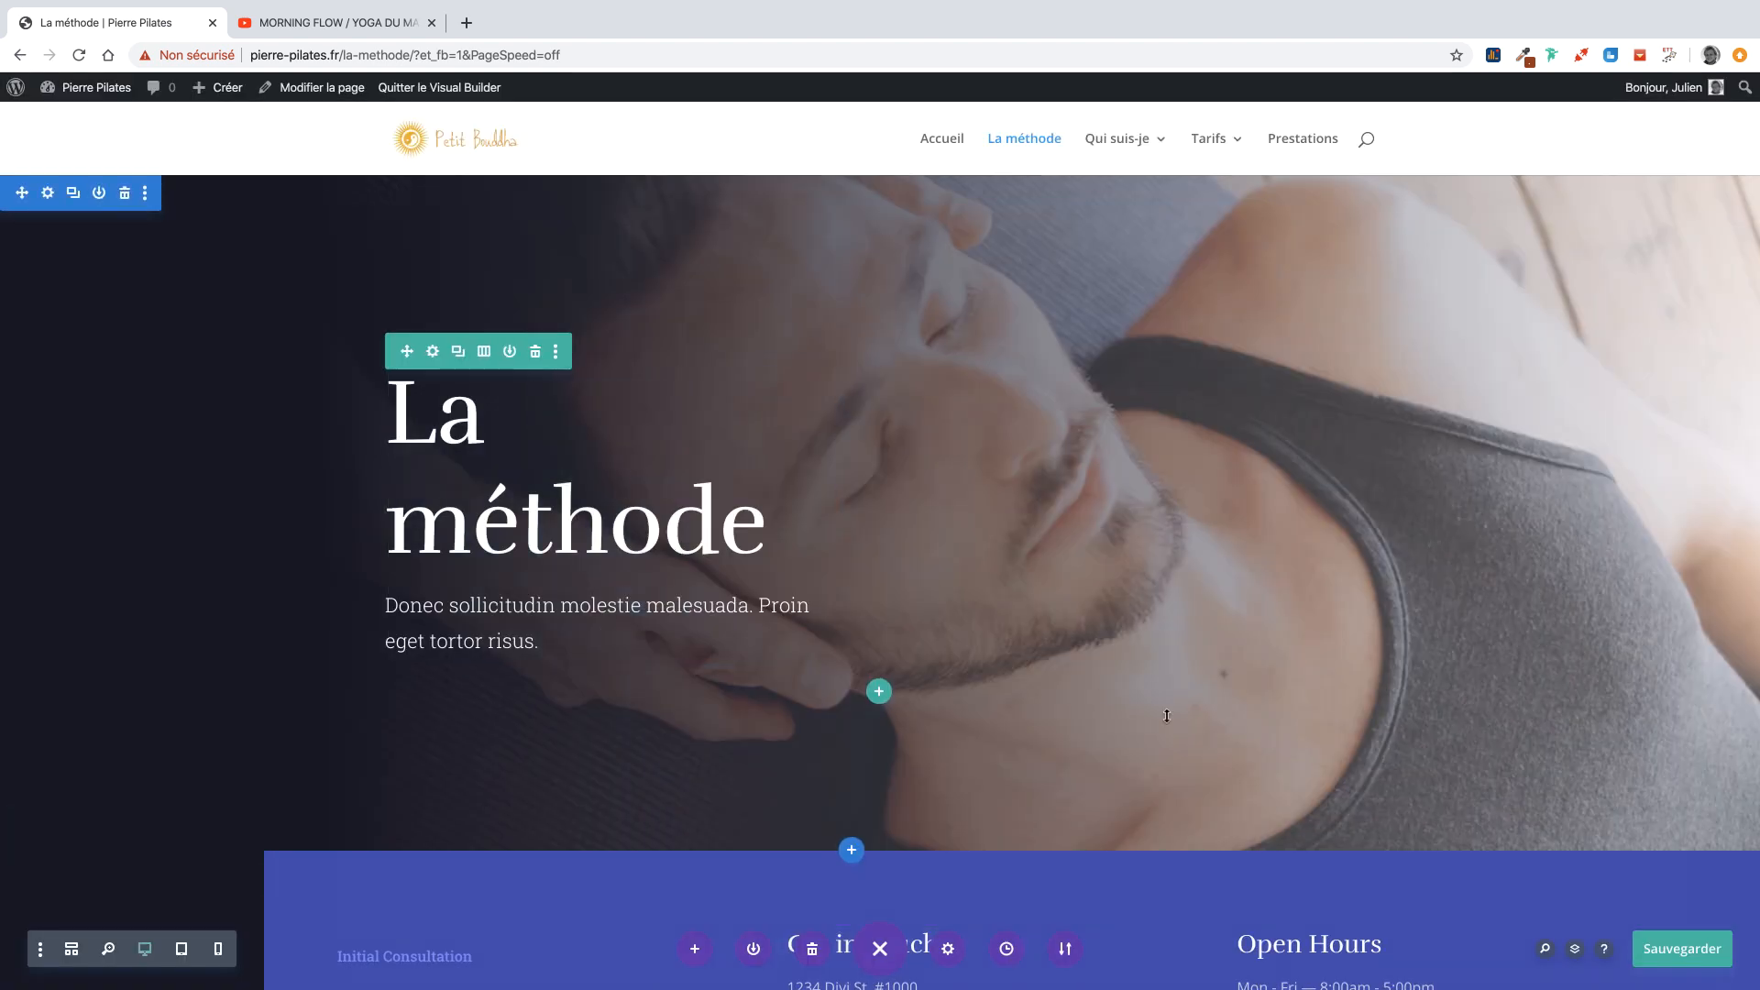
{"action": "left_click", "coordinate": [1682, 952]}
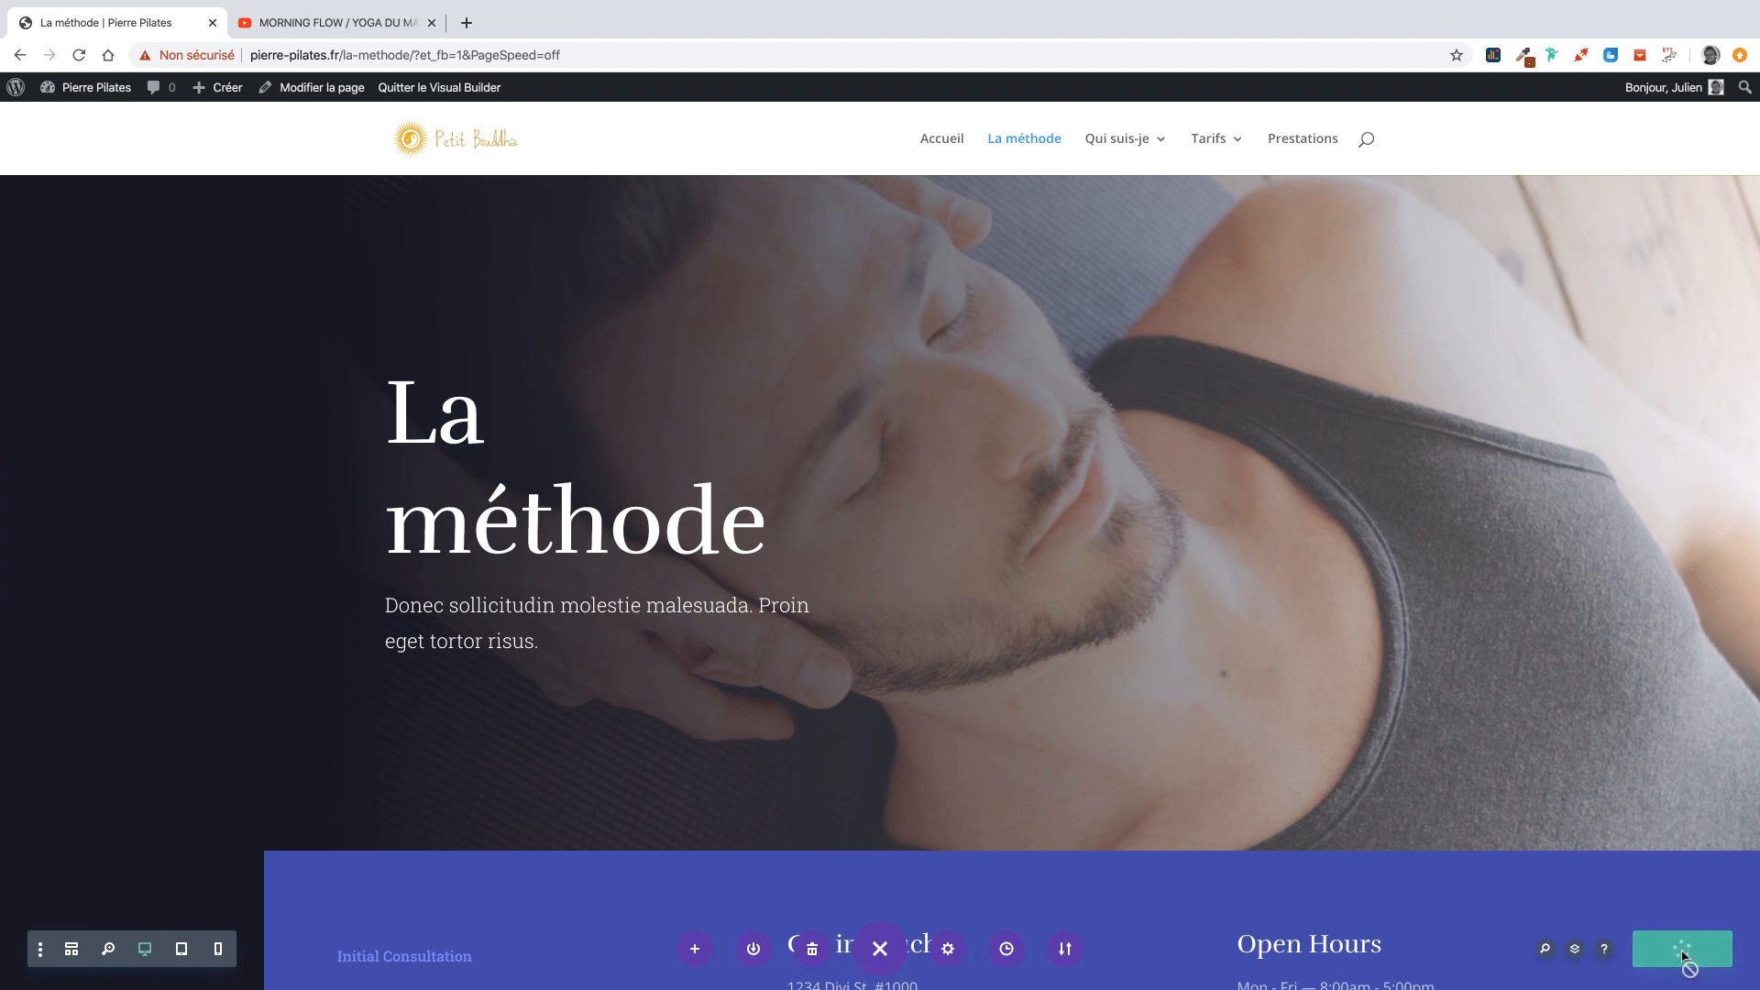